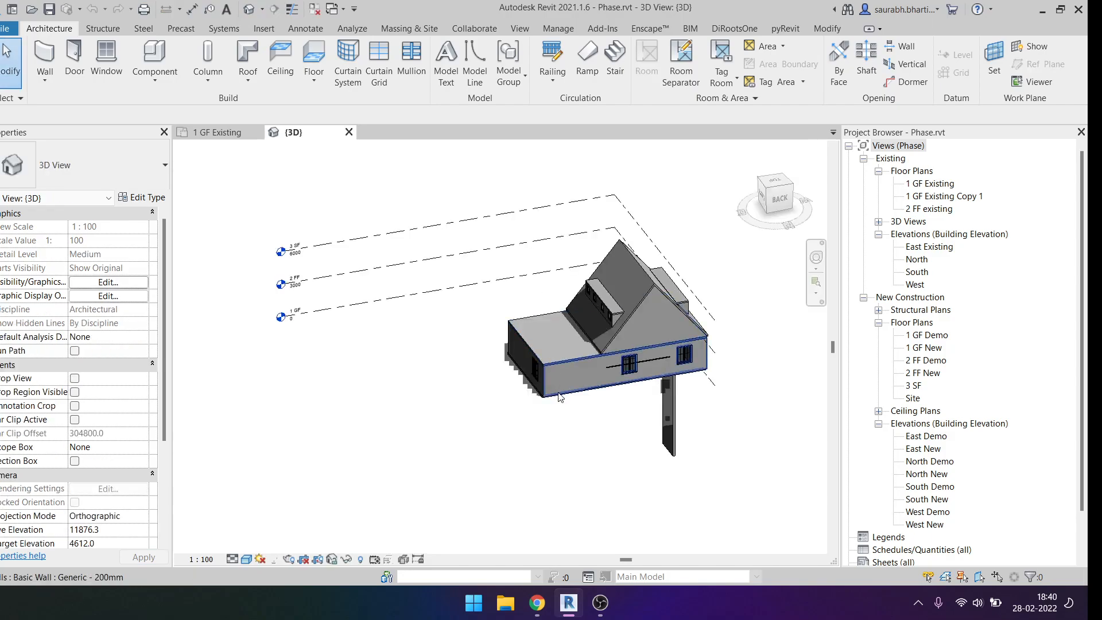
Examine the house model in 3D from all sides, including the below-ground wall, windows, dormers, pitched roof and levels.
shift+middle_drag(664, 377, 691, 442)
click(696, 449)
key(Escape)
scroll(574, 453, down, 3)
shift+middle_drag(574, 453, 728, 408)
scroll(534, 331, up, 3)
scroll(516, 344, up, 3)
click(506, 340)
scroll(506, 340, down, 2)
click(589, 454)
key(Escape)
scroll(591, 431, down, 2)
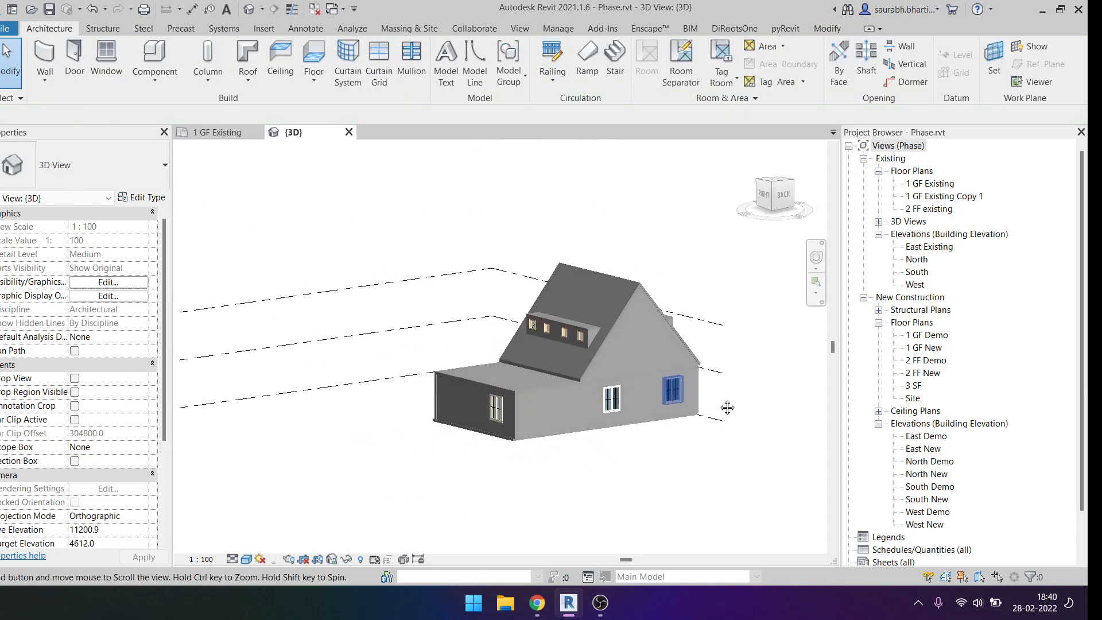
scroll(727, 408, down, 2)
shift+middle_drag(574, 373, 436, 395)
scroll(436, 395, up, 3)
shift+middle_drag(504, 423, 452, 423)
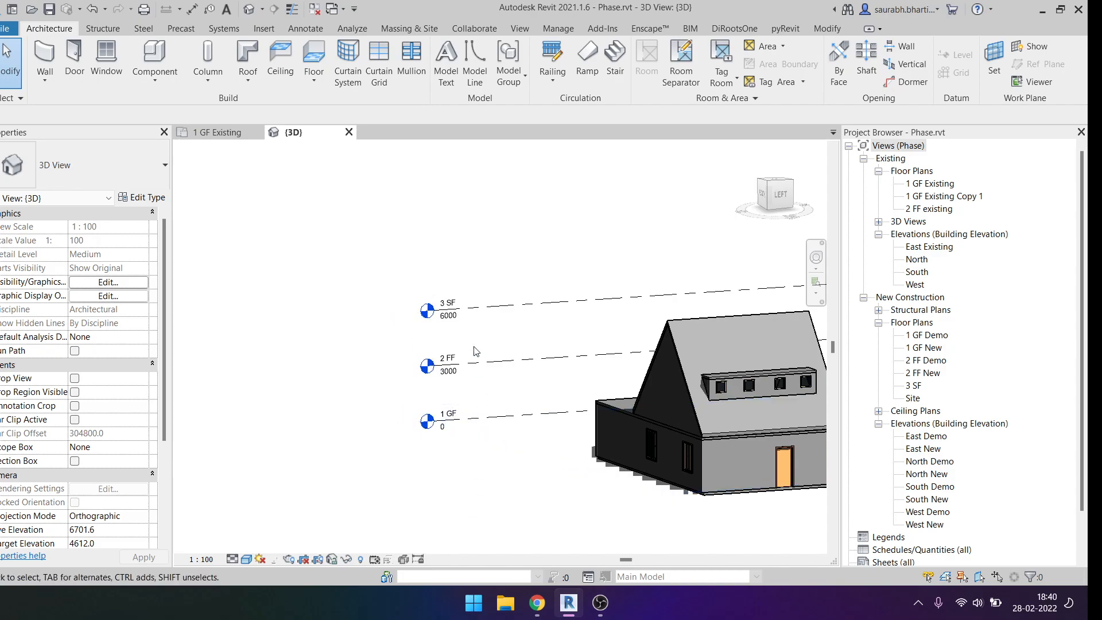
shift+middle_drag(470, 385, 469, 503)
shift+middle_drag(516, 367, 560, 354)
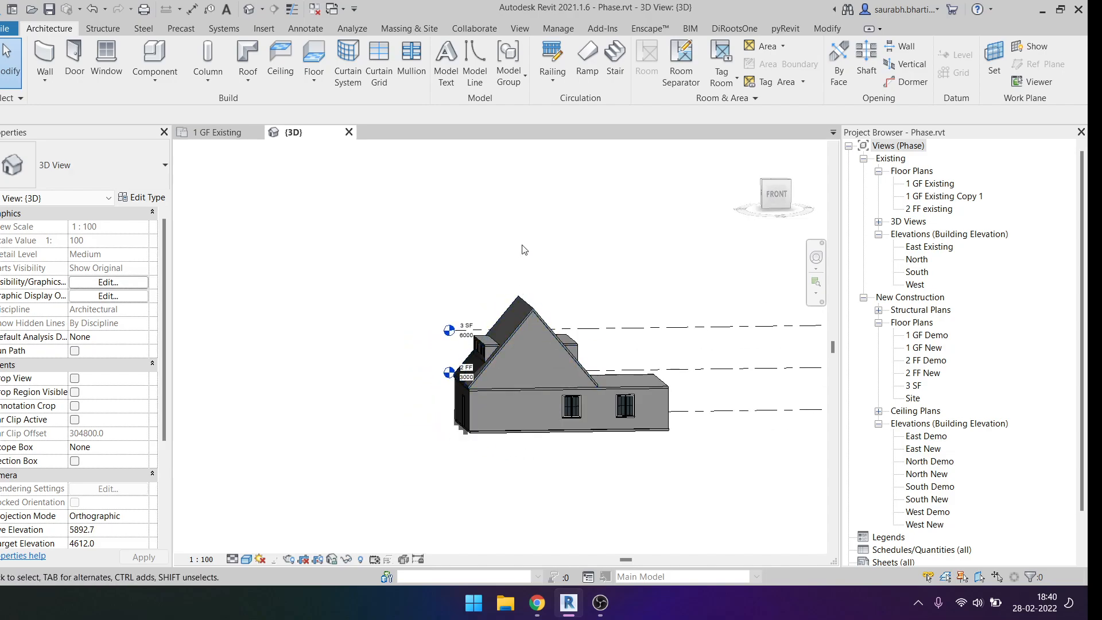
shift+middle_drag(519, 253, 684, 295)
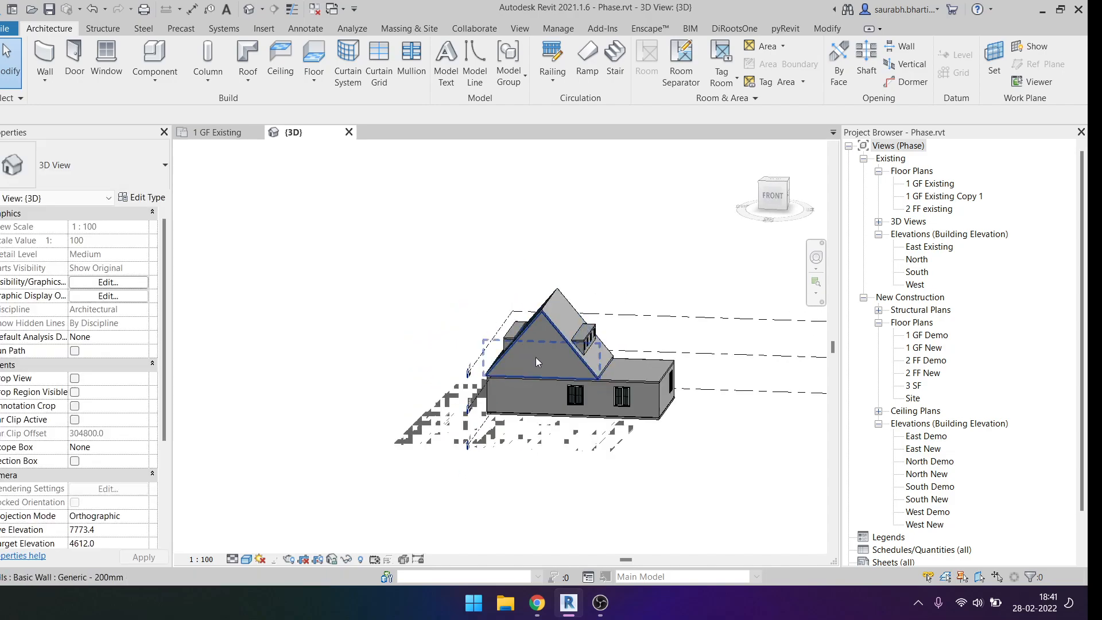
click(774, 194)
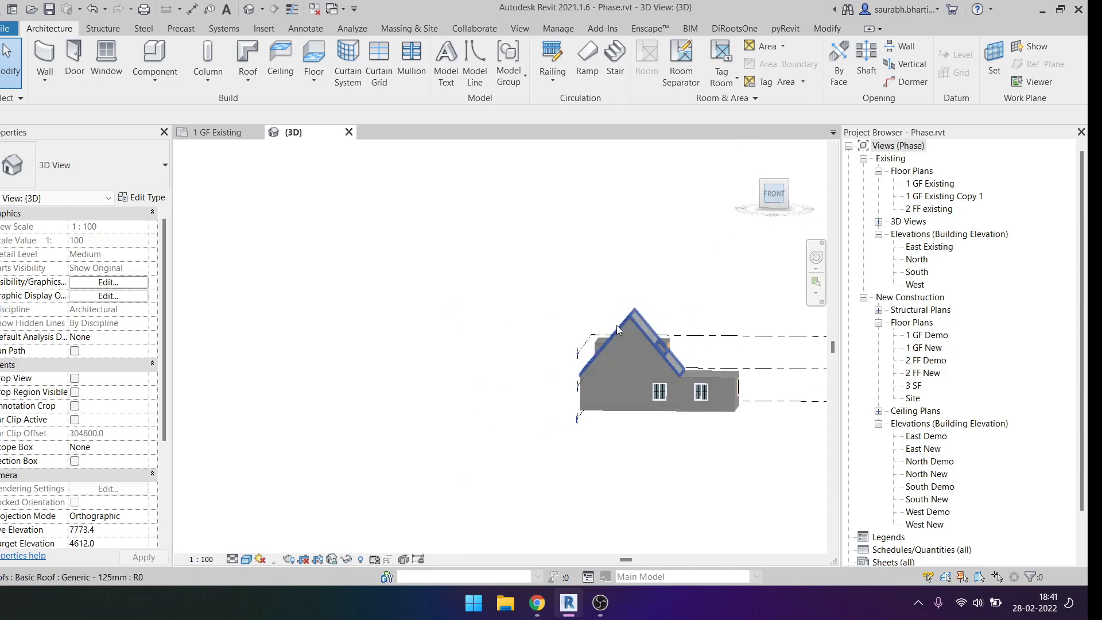
drag(302, 289, 495, 374)
shift+middle_drag(495, 374, 558, 287)
key(Escape)
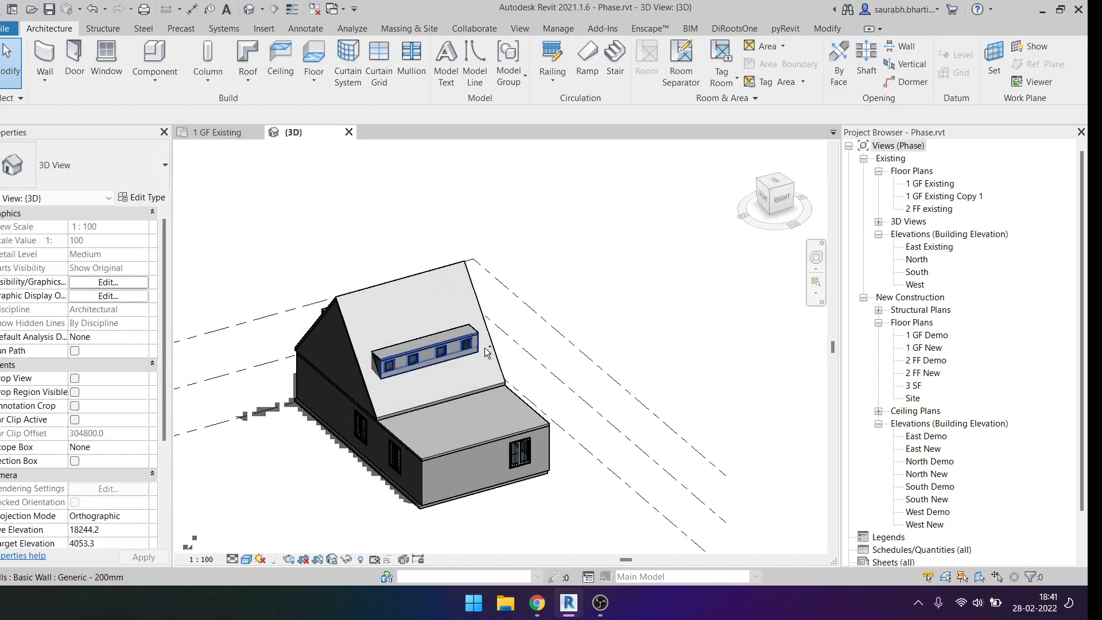
scroll(486, 351, up, 4)
click(461, 307)
key(Escape)
scroll(637, 407, down, 5)
Select the whole upper storey with its walls, pitched roof and dormers, and create a model group named 1 from it.
shift+middle_drag(637, 407, 648, 305)
click(780, 193)
drag(322, 198, 470, 347)
shift+middle_drag(470, 347, 481, 310)
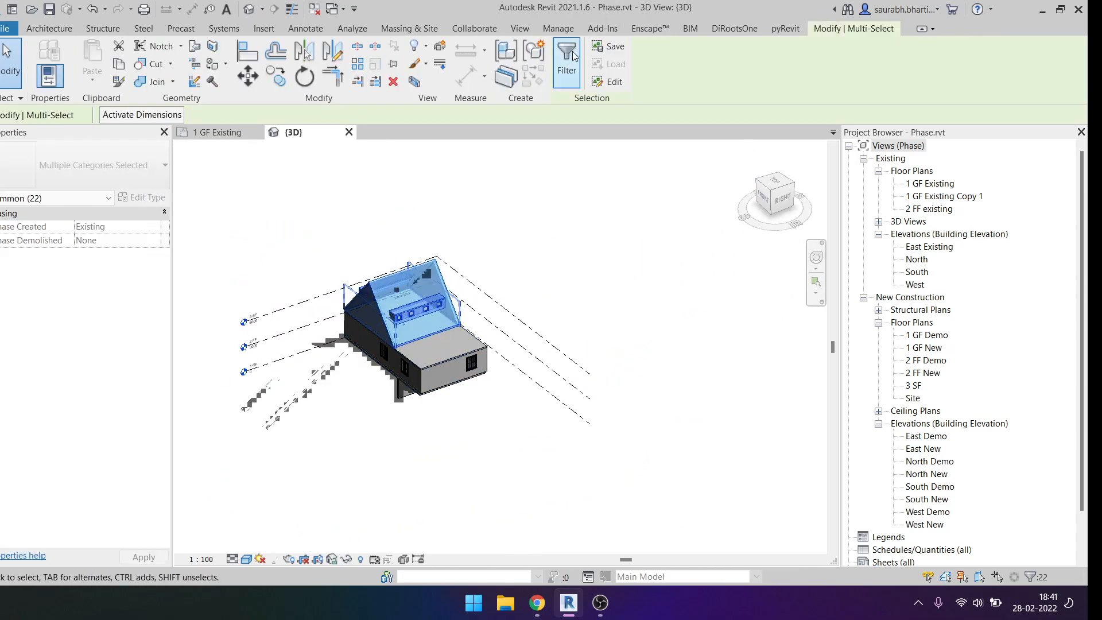
click(534, 52)
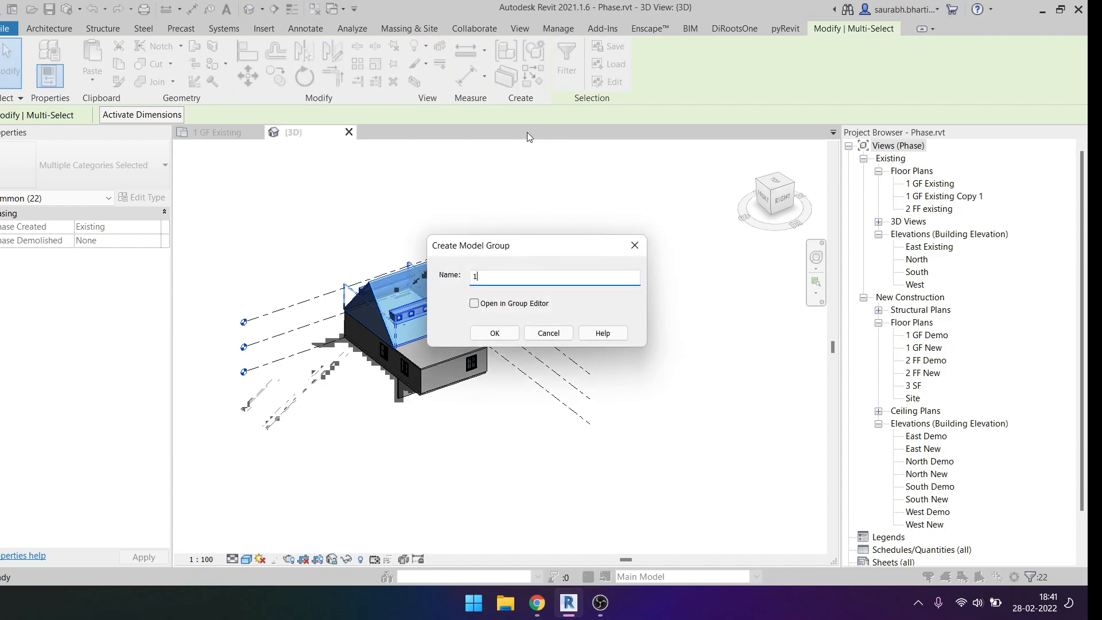
key(Return)
shift+middle_drag(551, 270, 398, 318)
click(533, 52)
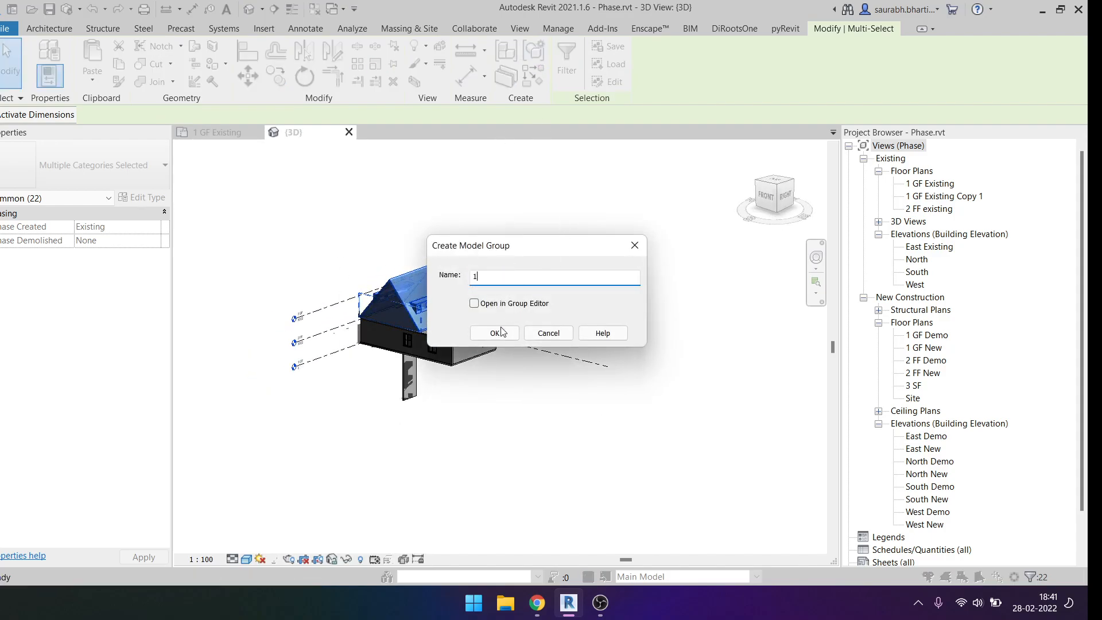
click(501, 328)
Cut the upper-storey model group from the building to the clipboard.
shift+middle_drag(502, 345, 574, 367)
shift+middle_drag(496, 290, 463, 228)
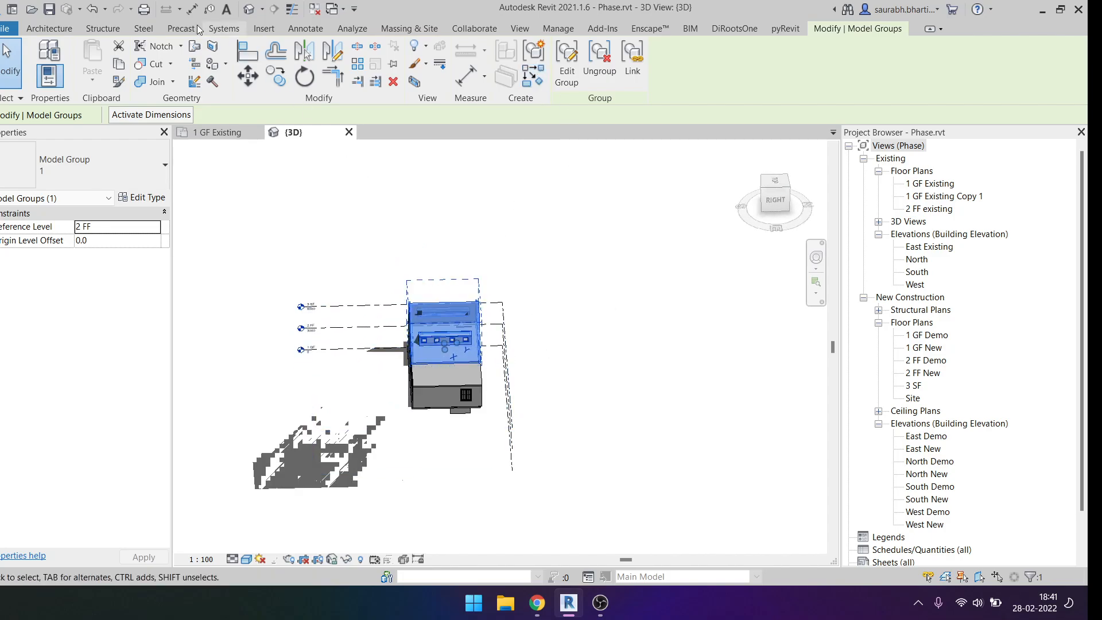
click(117, 49)
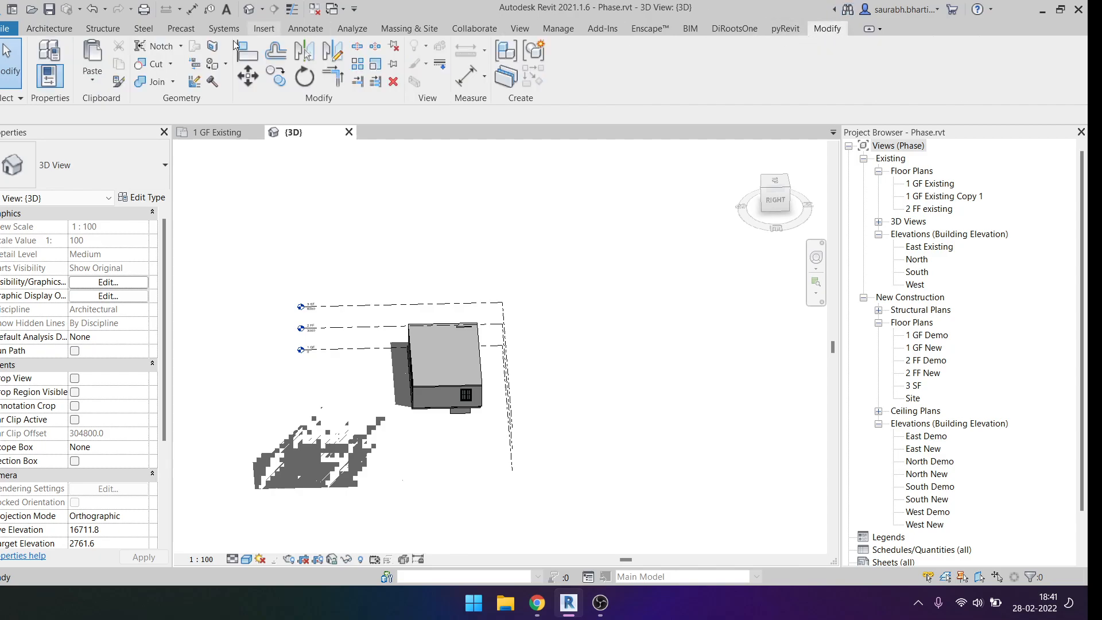
click(92, 79)
click(122, 131)
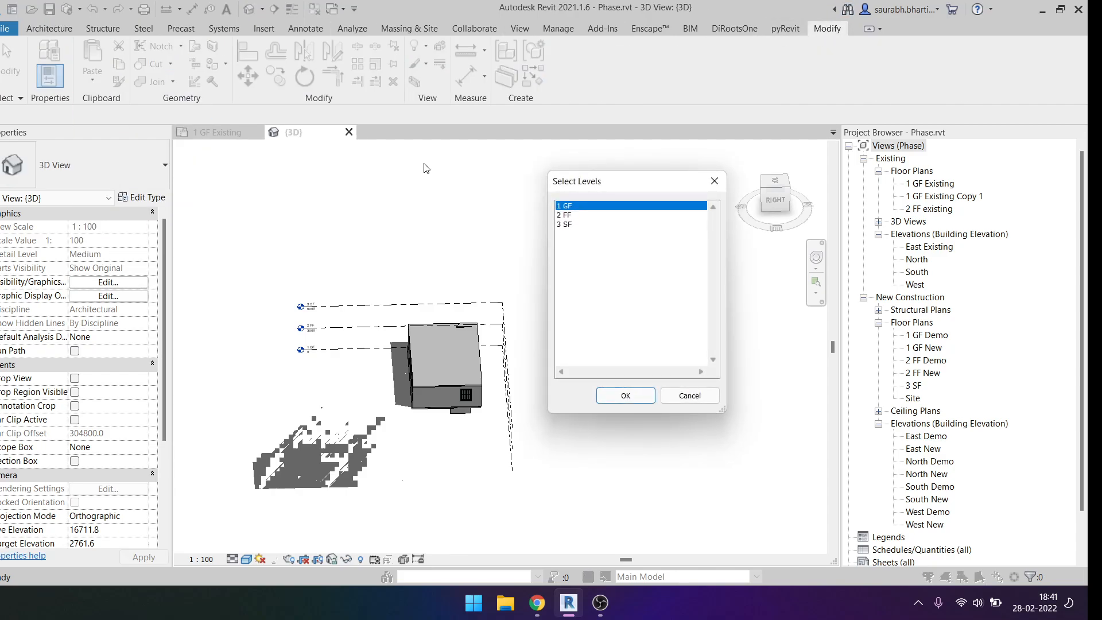
click(591, 224)
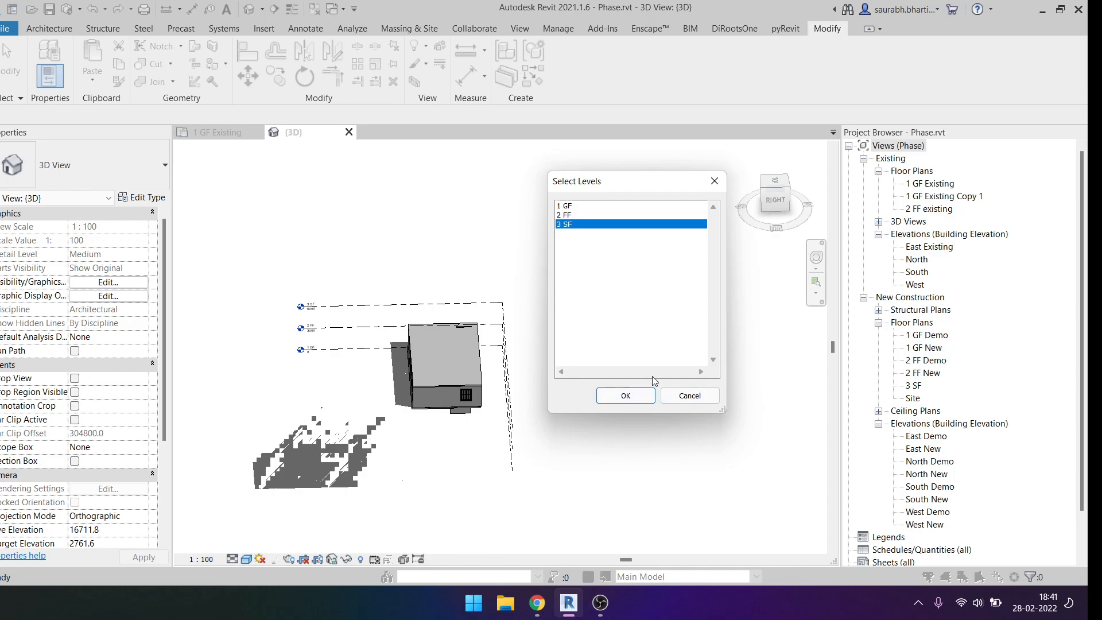
click(714, 396)
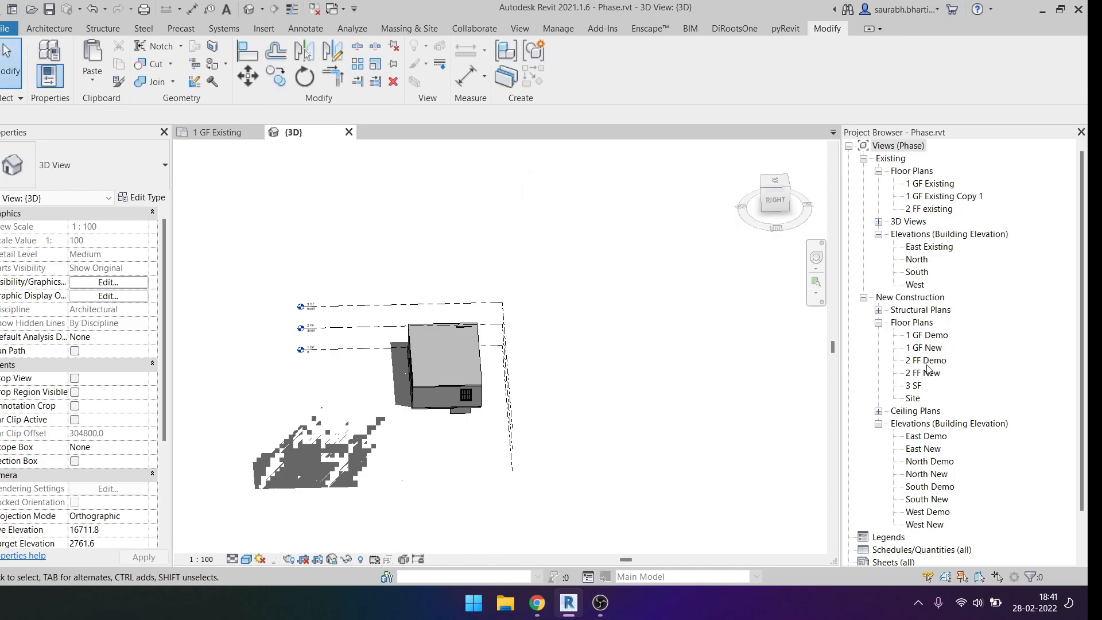
Open the East Existing elevation and rename the view East.
click(920, 248)
double_click(921, 250)
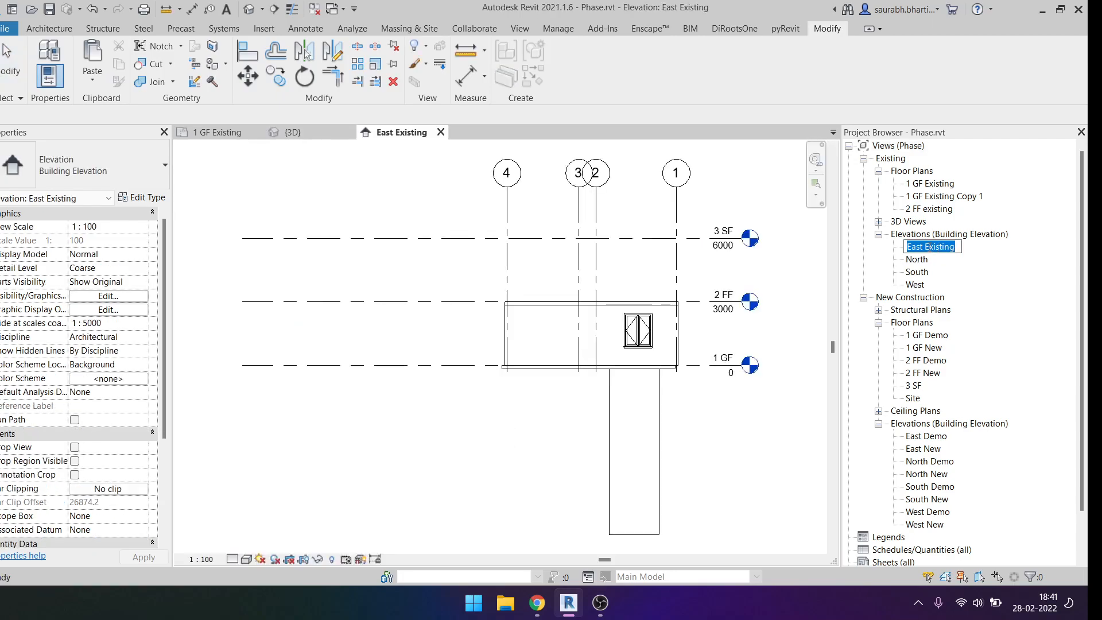
key(Return)
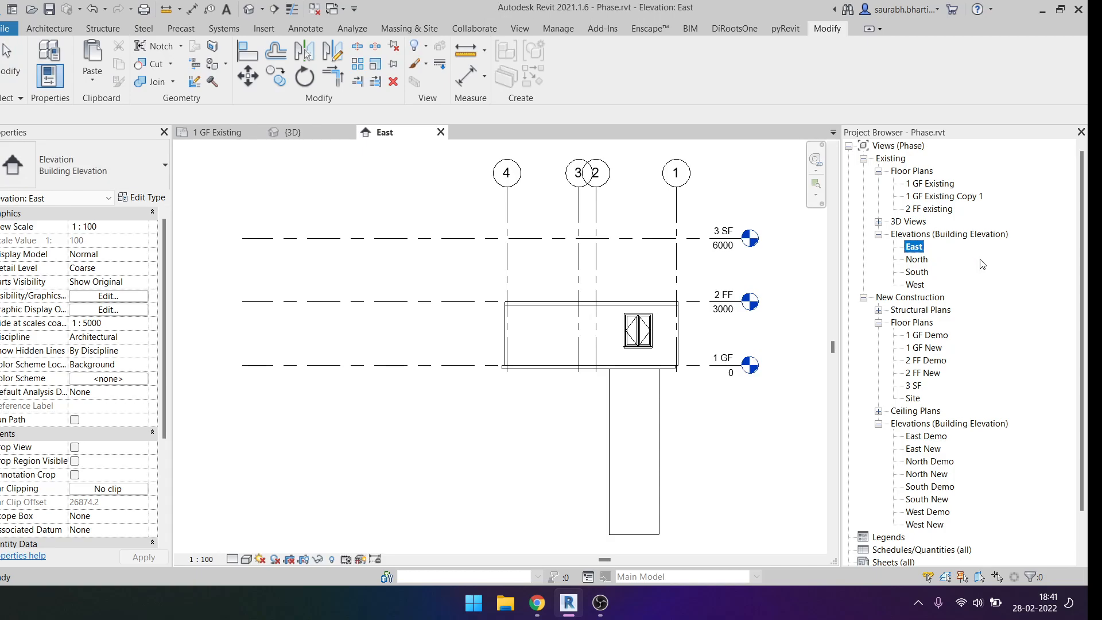
Delete the Generic - 200mm wall that extends below level 1 GF in the East elevation.
scroll(533, 402, down, 2)
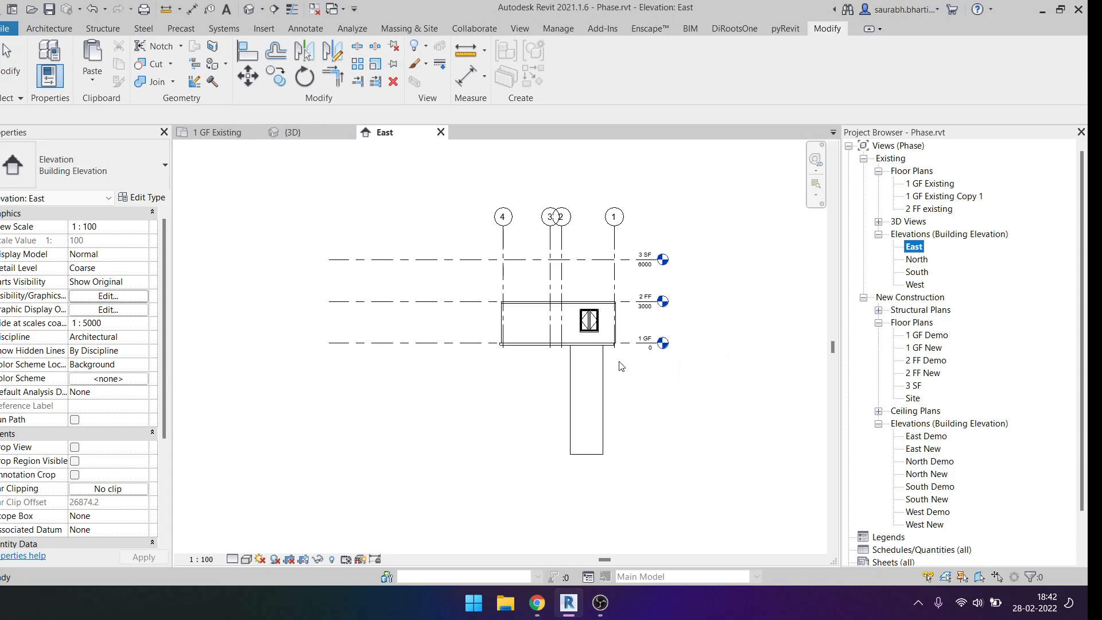
click(585, 388)
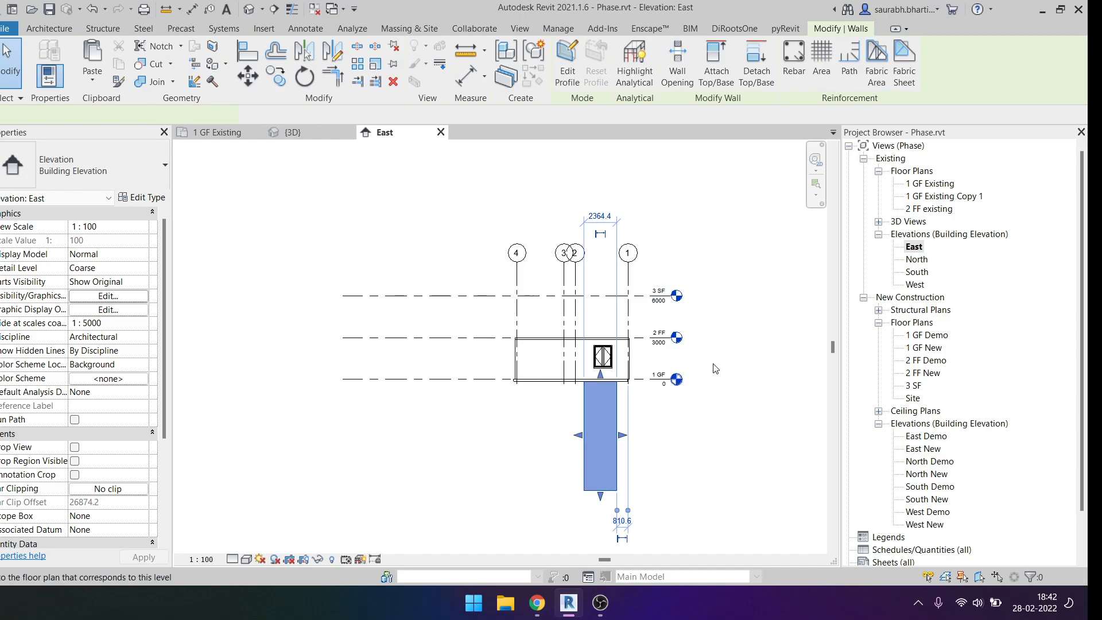
middle_drag(681, 378, 665, 340)
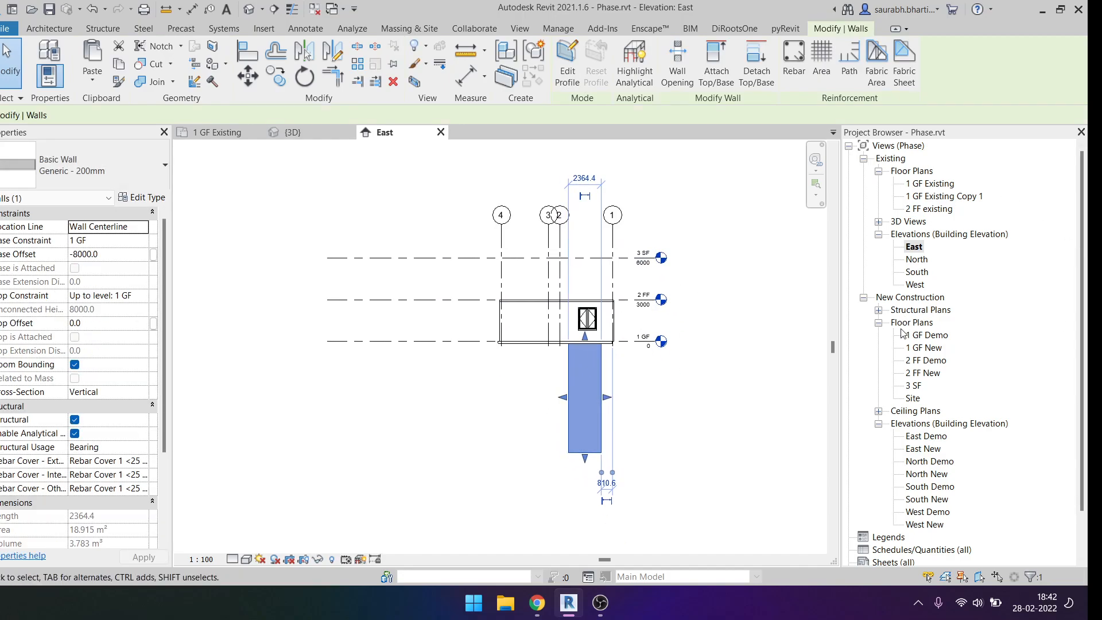
key(Escape)
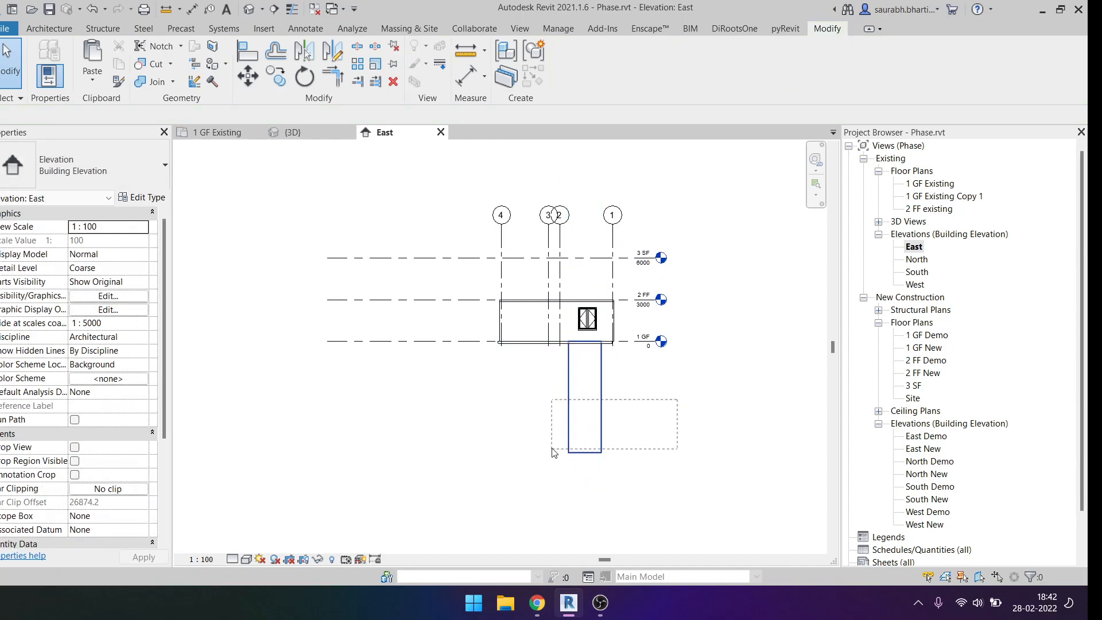
click(599, 375)
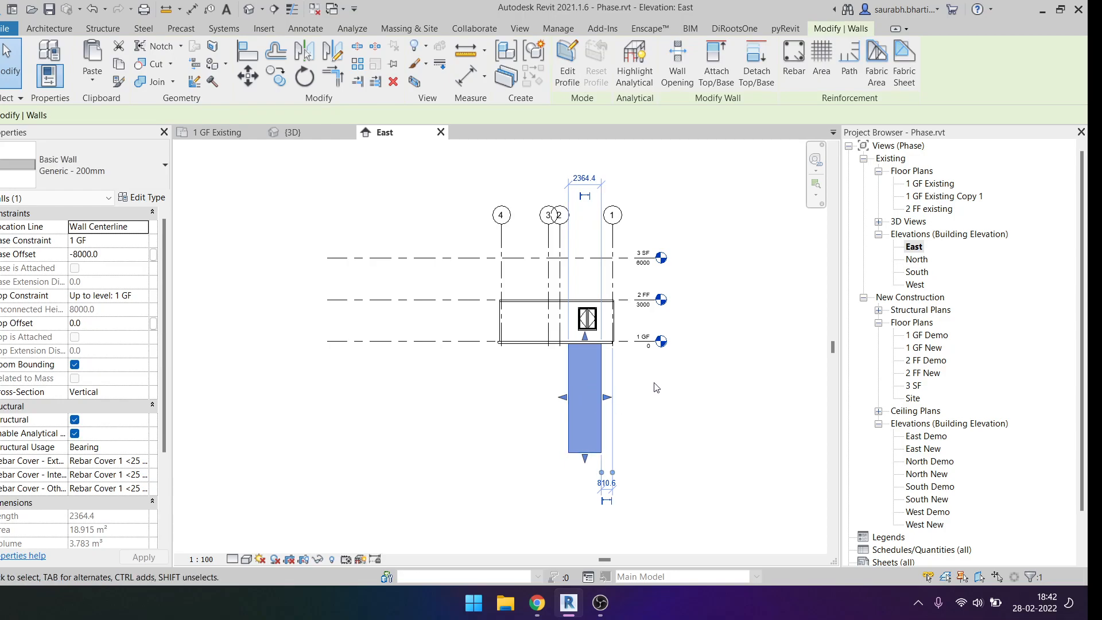
key(Delete)
scroll(624, 379, up, 3)
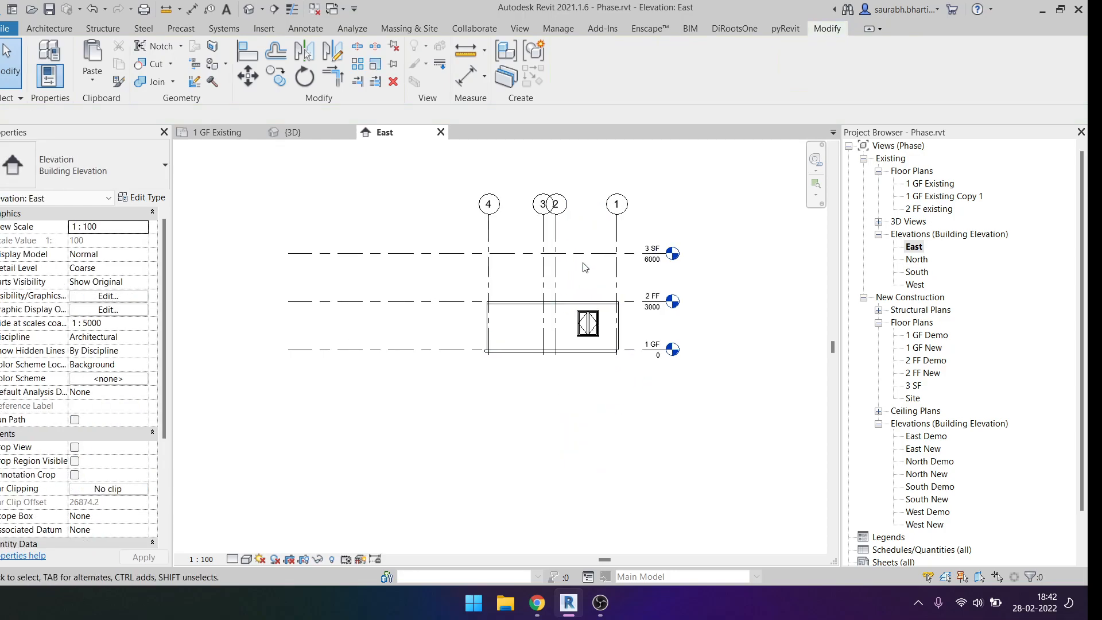
click(665, 292)
drag(667, 261, 667, 168)
click(616, 311)
click(621, 313)
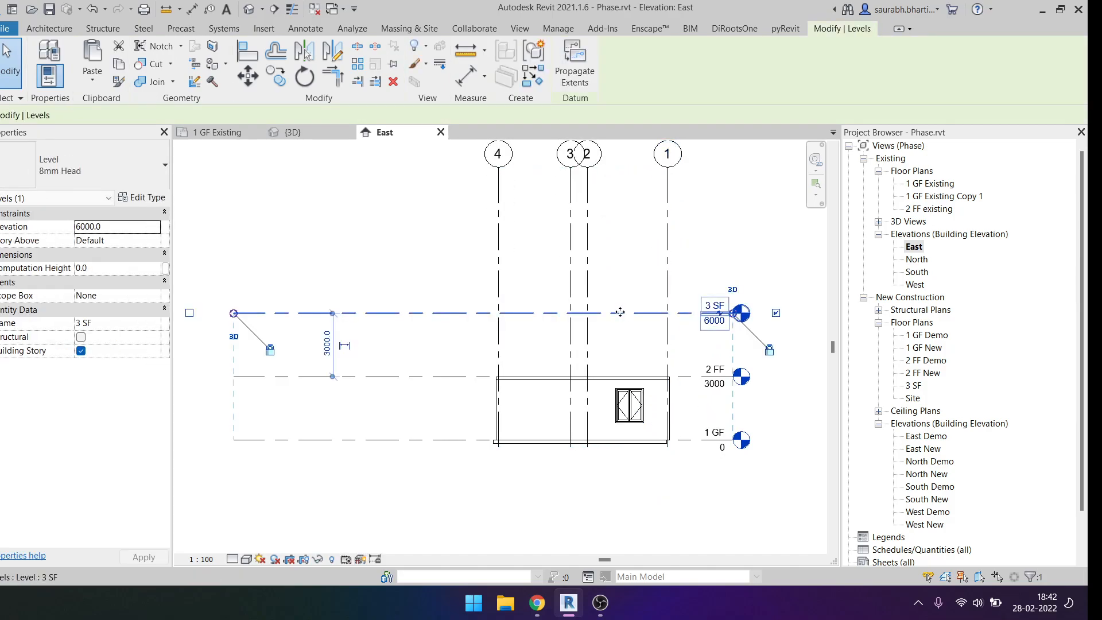
key(l)
key(l)
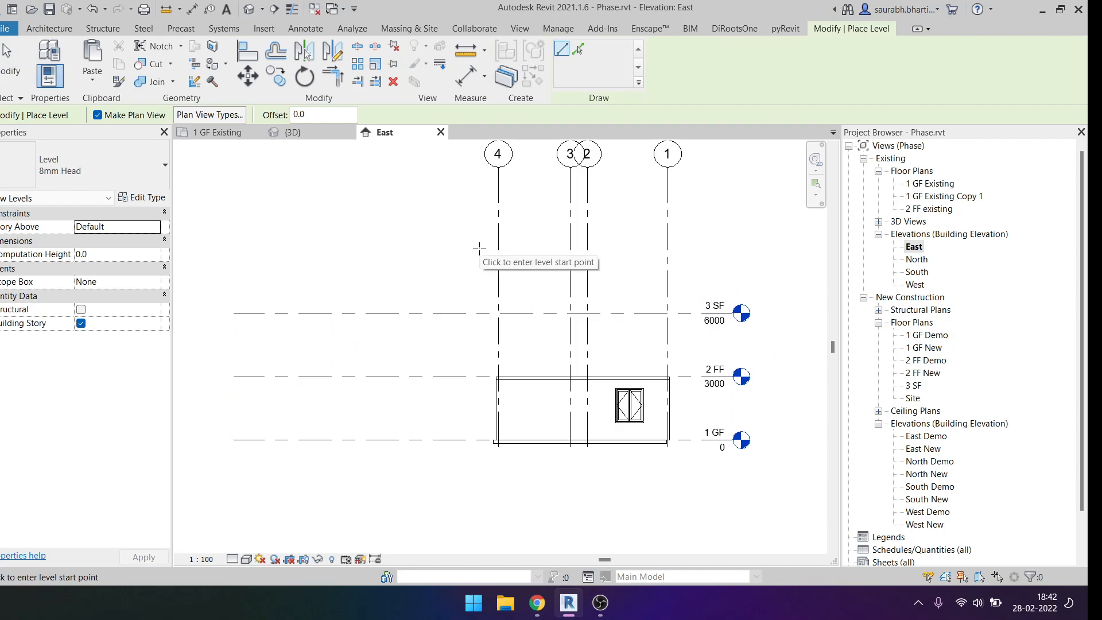
key(Escape)
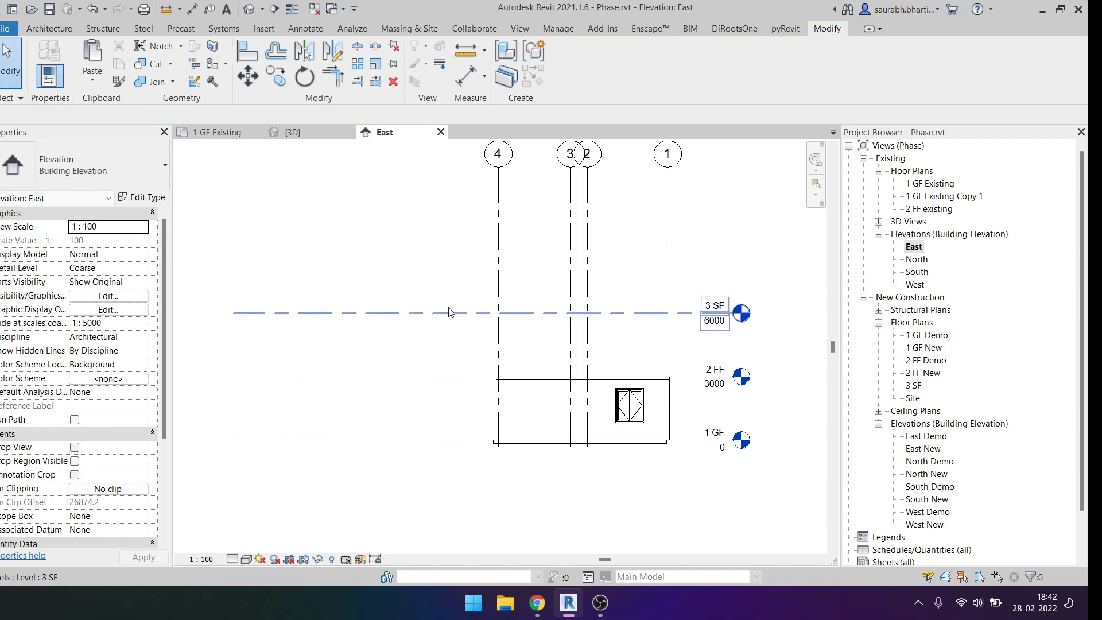
Switch to the Google Meet call in Chrome to check the participants, and return to Revit.
mouse_move(570, 603)
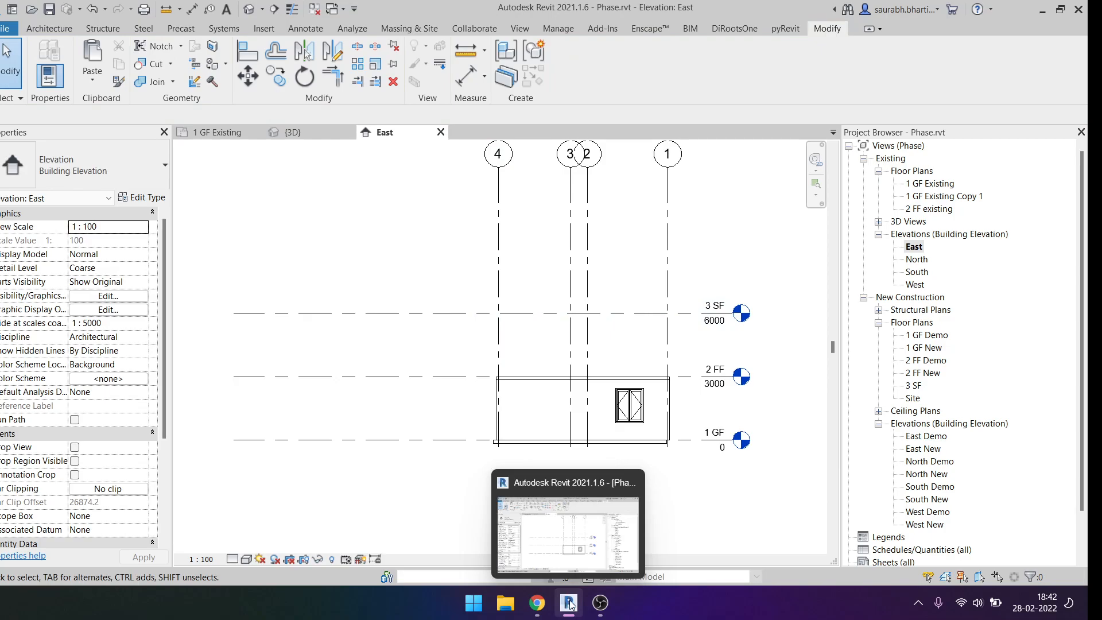
mouse_move(537, 601)
click(486, 529)
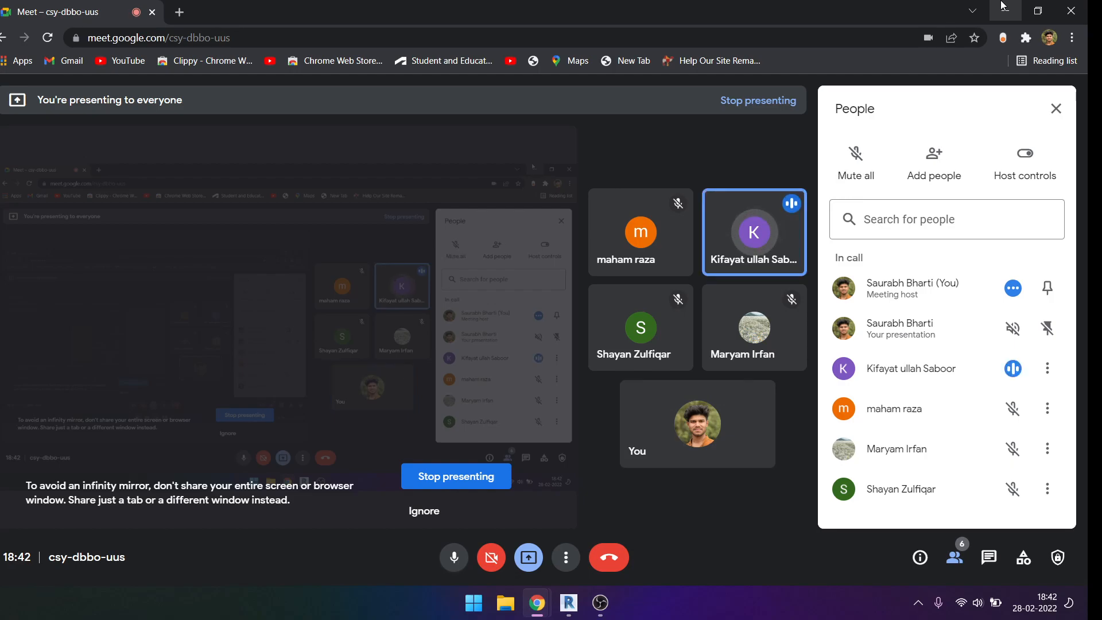
click(1002, 7)
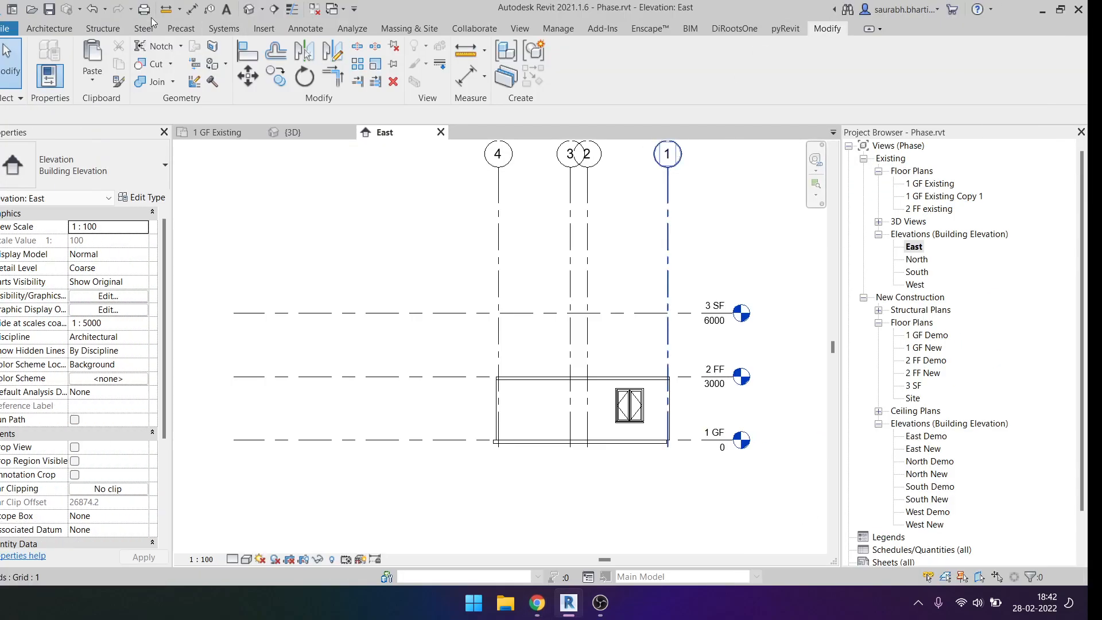
Add a new level above 3 SF by picking the 3 SF level line with an offset of 2400.
click(68, 29)
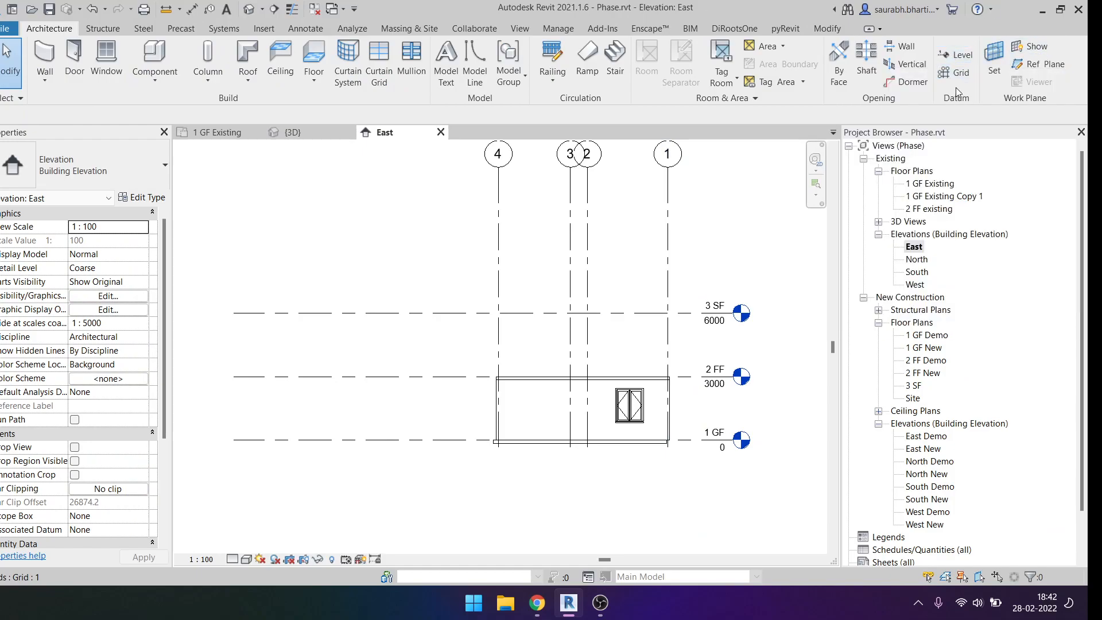
click(956, 55)
click(578, 49)
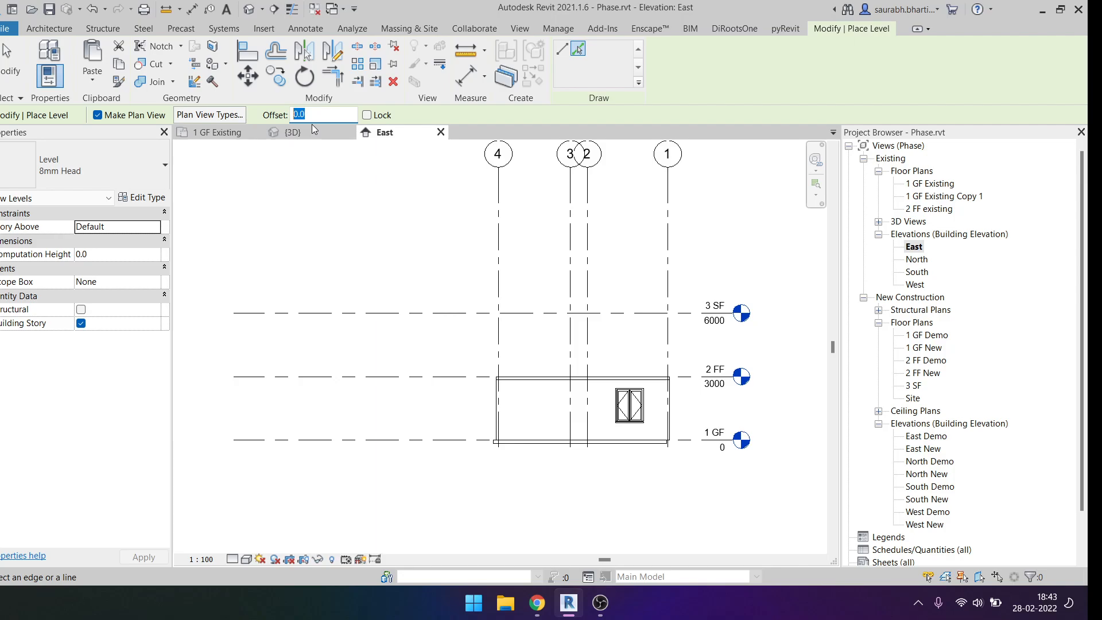
text(2400)
click(433, 313)
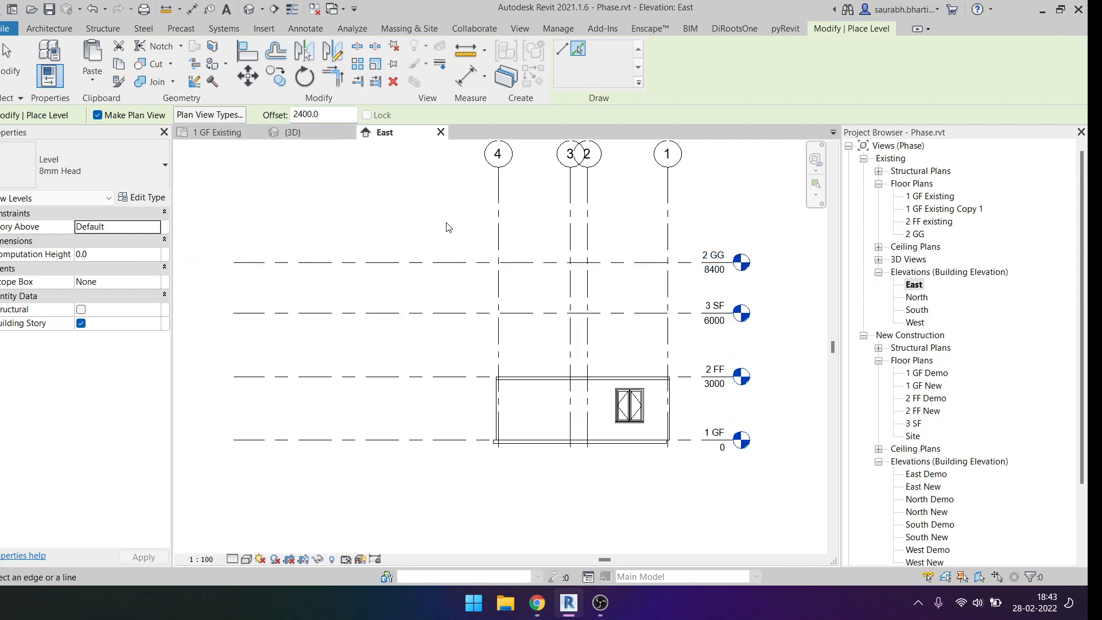
key(Escape)
key(Escape)
Rename the new topmost level 4 Loft.
scroll(583, 316, down, 2)
scroll(676, 291, up, 3)
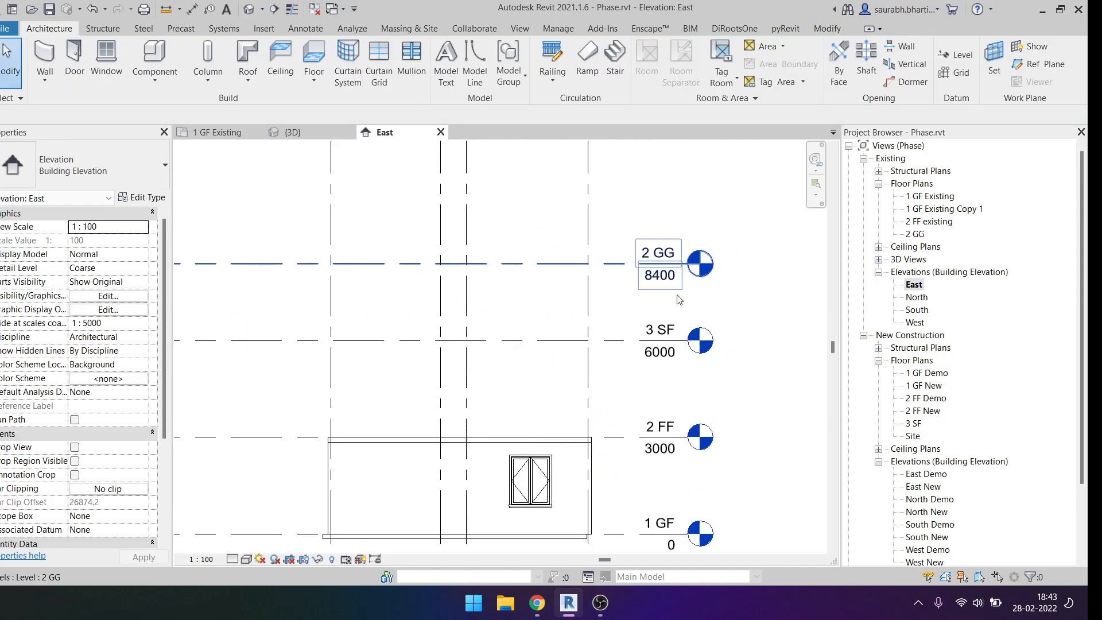
double_click(671, 247)
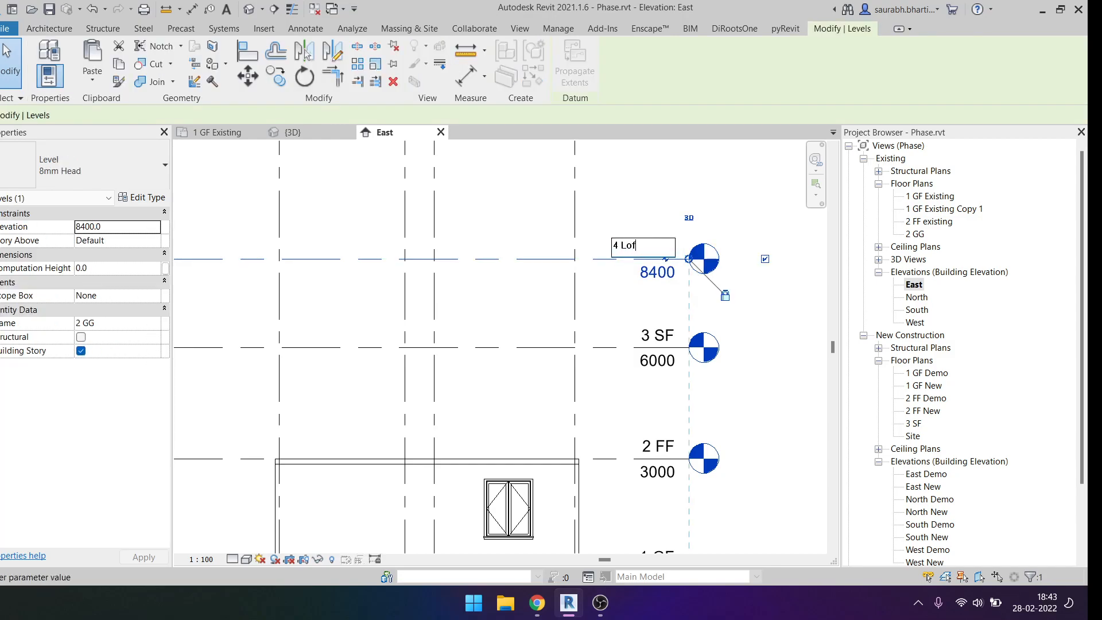
click(665, 185)
scroll(629, 180, down, 2)
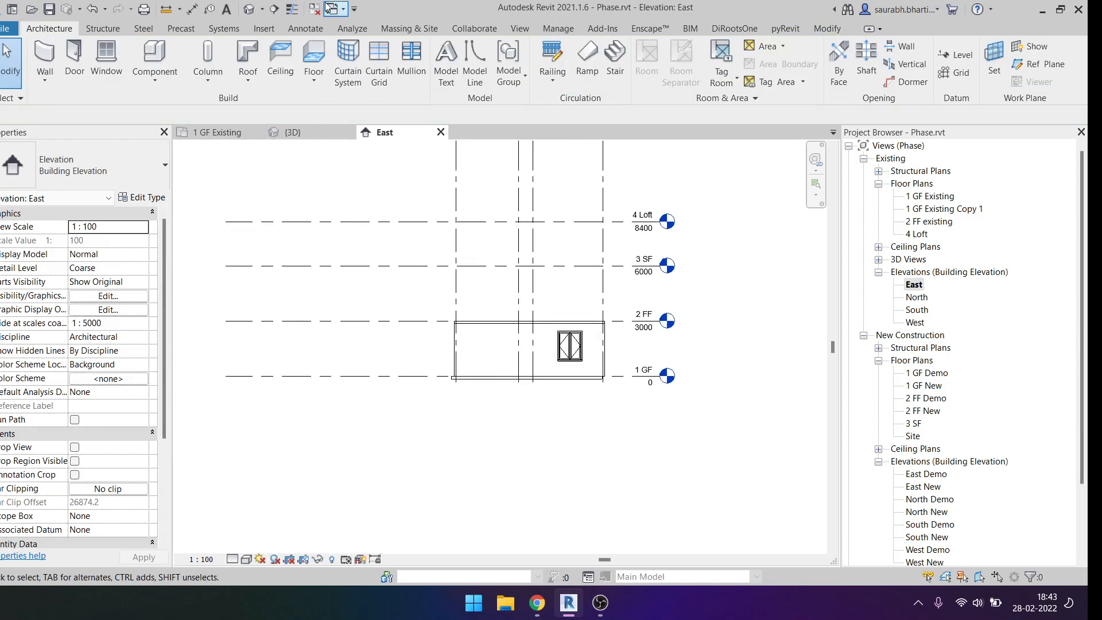
Return to the default 3D view and show the remaining ground-floor building together with its levels.
click(248, 10)
shift+middle_drag(464, 459, 442, 340)
drag(373, 237, 585, 362)
shift+middle_drag(586, 361, 408, 291)
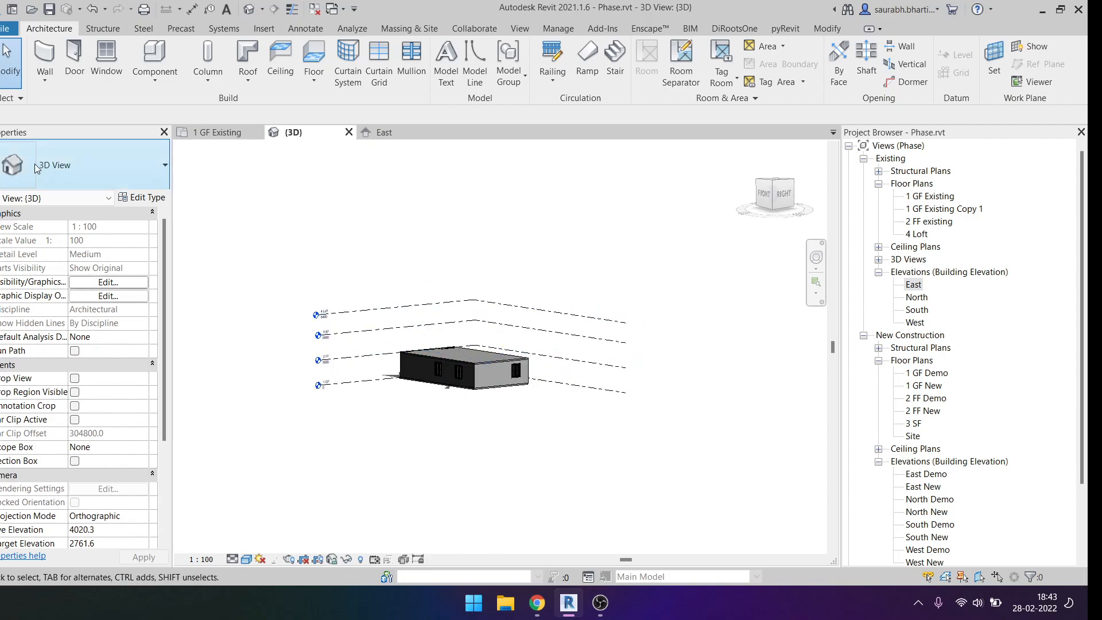
Paste the cut roof storey group aligned to the selected level 3 SF.
click(823, 29)
click(87, 84)
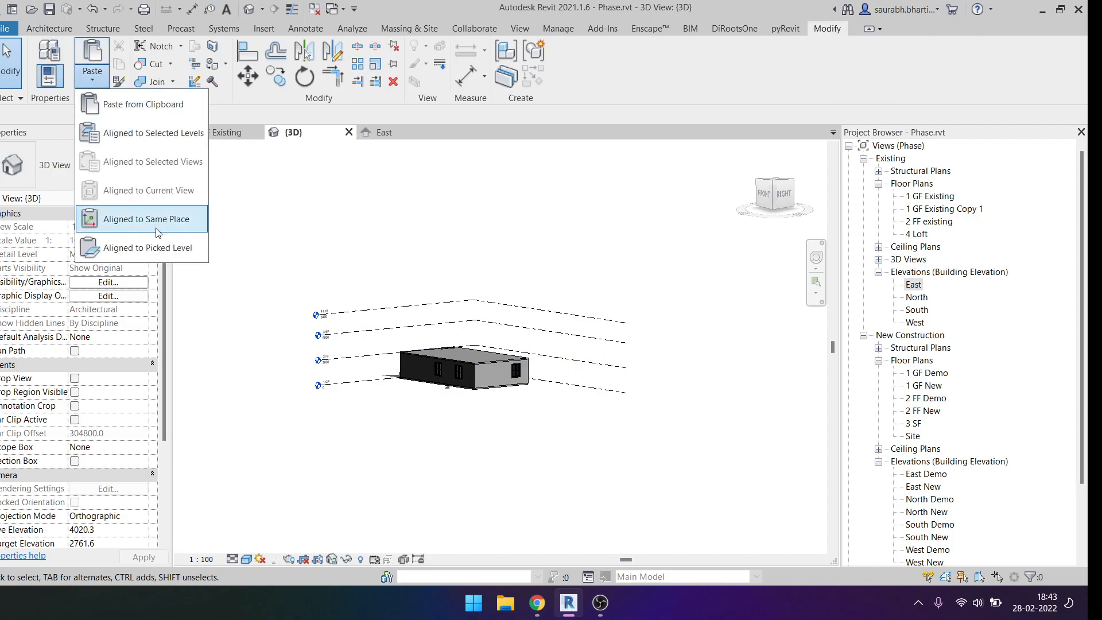
click(136, 144)
click(600, 233)
click(599, 400)
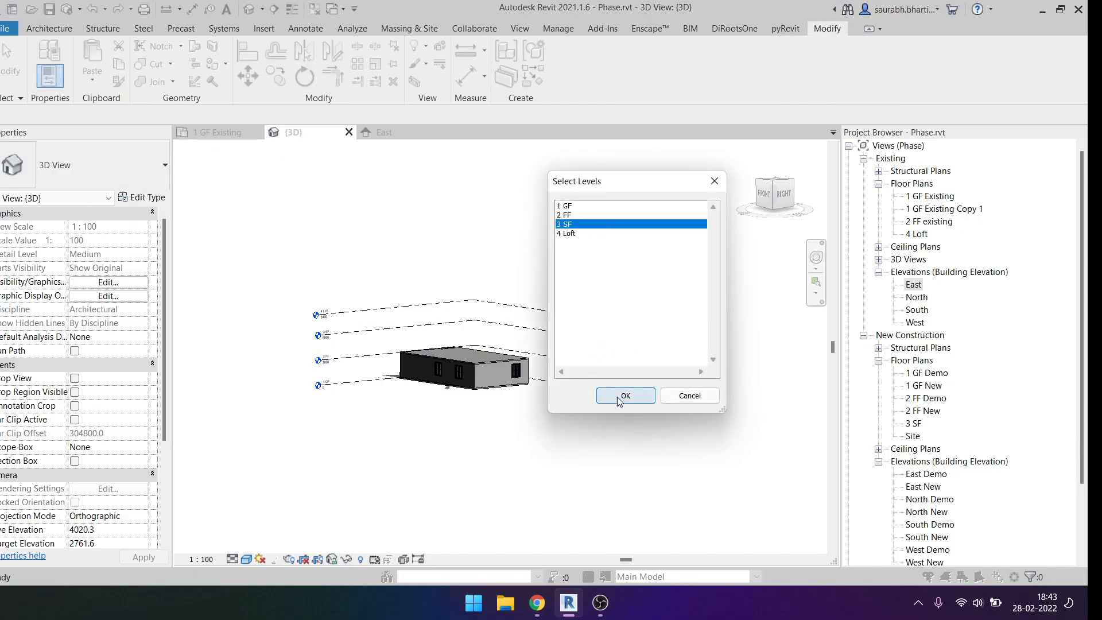
shift+middle_drag(603, 474, 202, 382)
scroll(225, 322, up, 6)
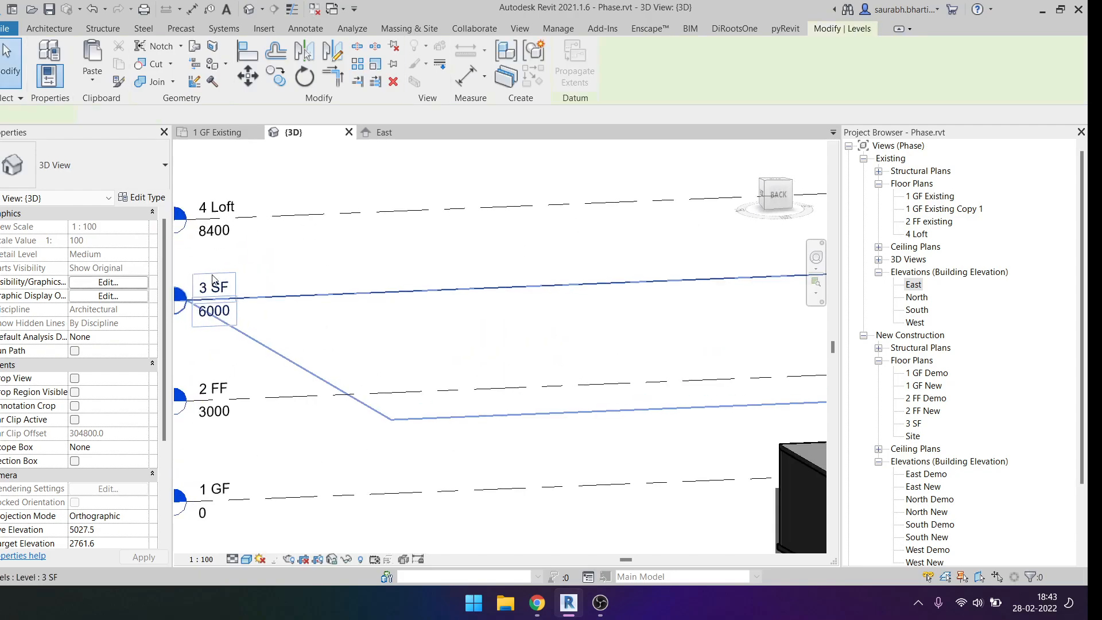
click(221, 297)
scroll(240, 291, down, 5)
shift+middle_drag(239, 291, 401, 343)
key(Escape)
Try to copy the whole ground-floor storey and paste it aligned to level 2 FF.
drag(385, 335, 763, 460)
shift+middle_drag(762, 460, 410, 436)
click(410, 439)
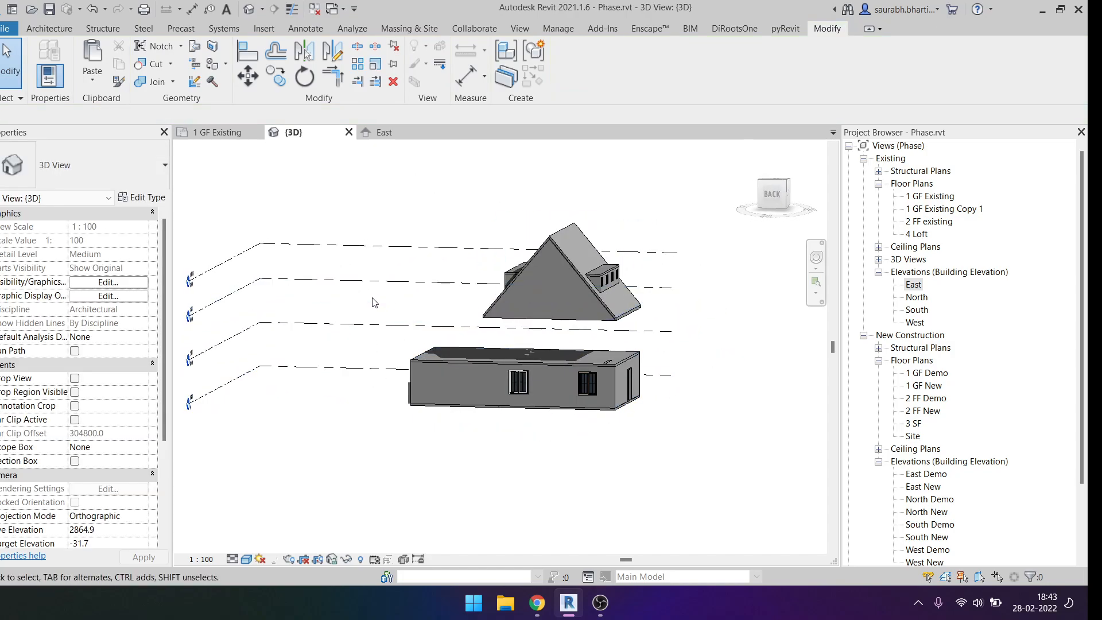
drag(358, 313, 777, 497)
shift+middle_drag(769, 499, 622, 479)
shift+middle_drag(677, 417, 712, 420)
click(101, 80)
click(140, 133)
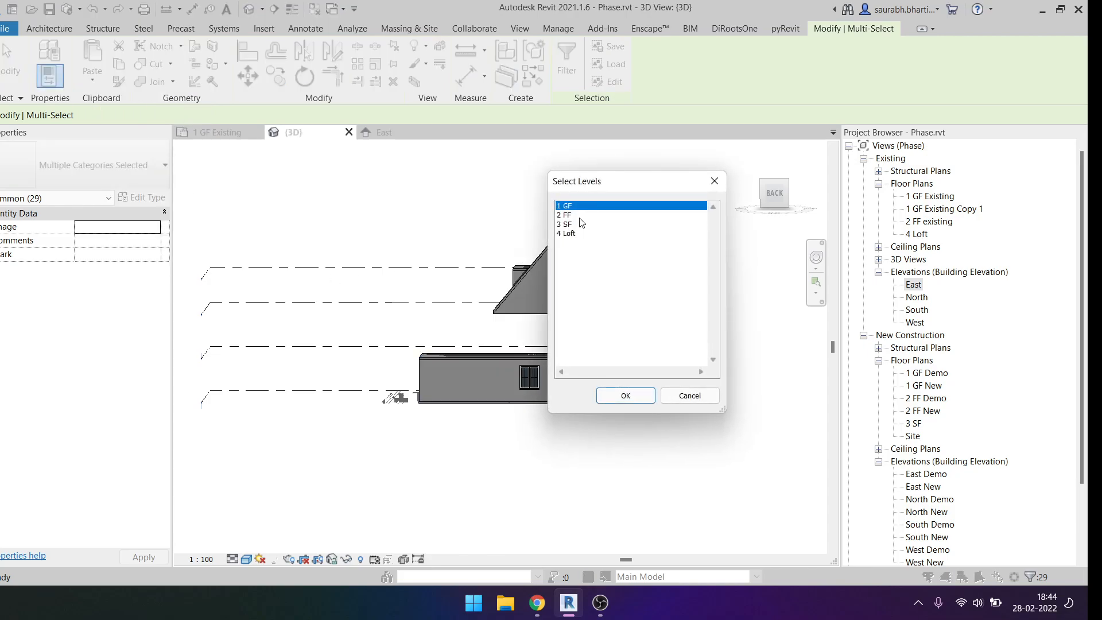
click(580, 216)
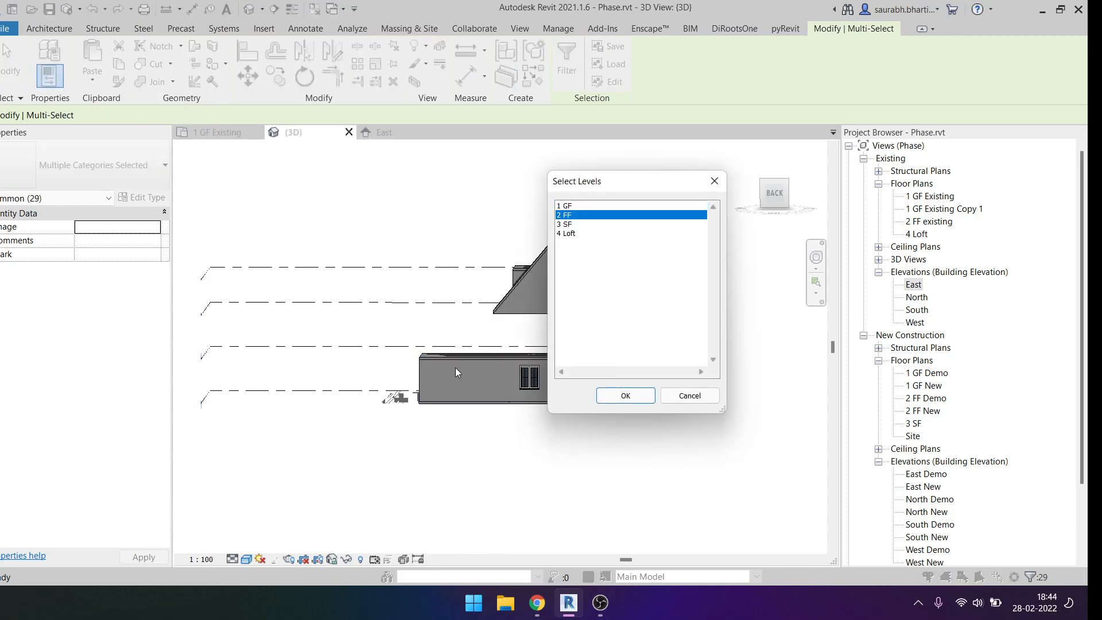
click(626, 396)
shift+middle_drag(627, 473, 401, 401)
scroll(467, 373, up, 5)
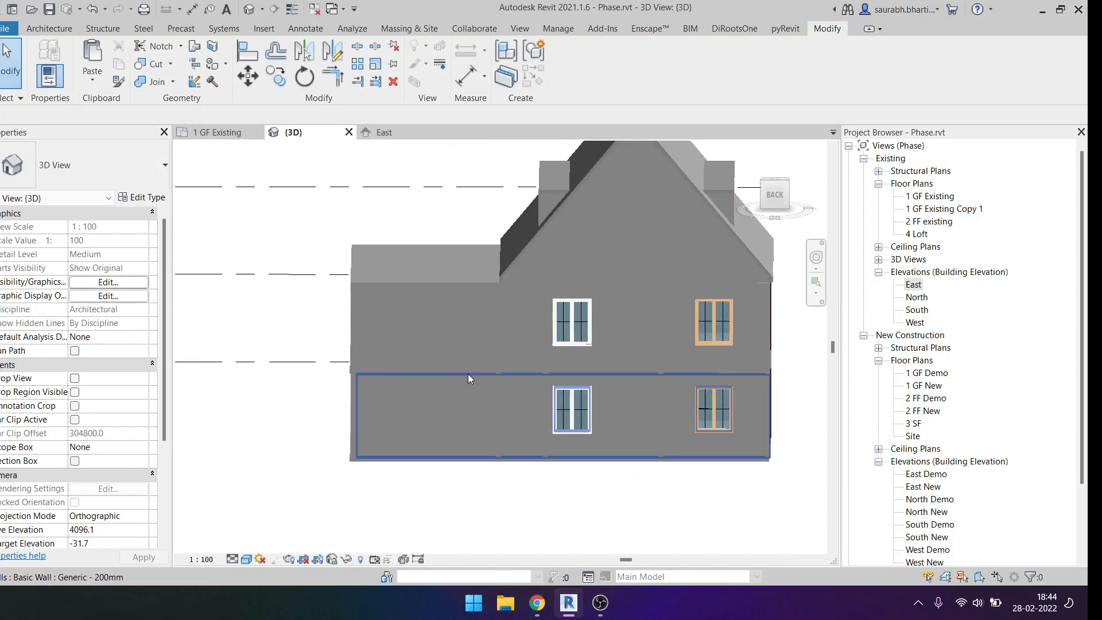
Temporarily hide the back wall of the copied storey and check the floor slab inside at level 2 FF.
click(432, 349)
key(h)
key(h)
scroll(431, 370, up, 3)
click(421, 346)
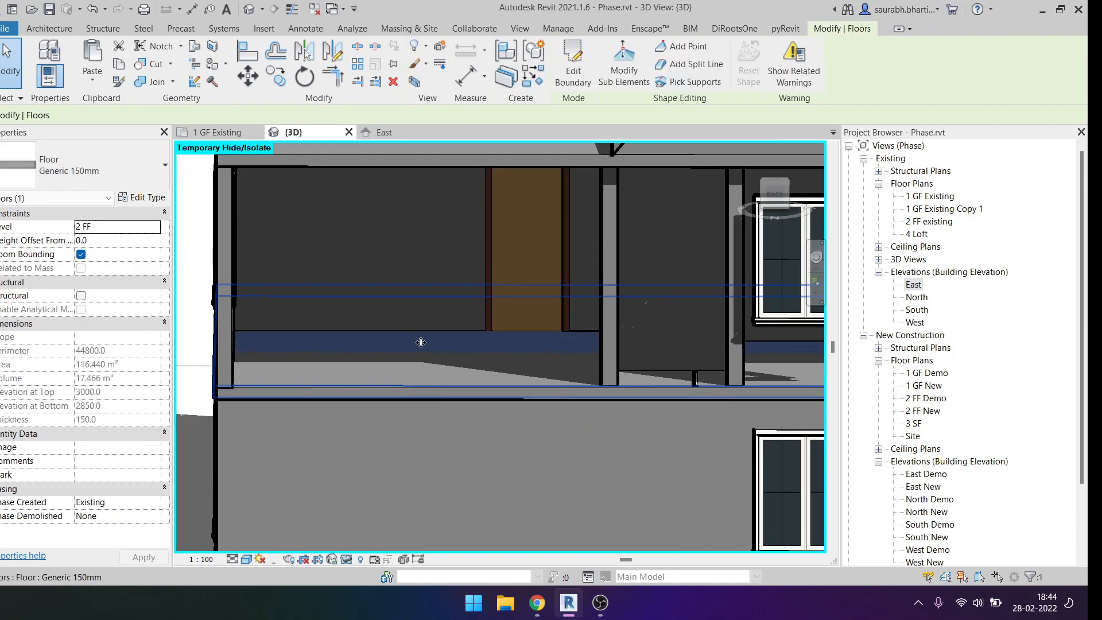
scroll(420, 347, down, 3)
shift+middle_drag(487, 346, 394, 299)
scroll(395, 299, down, 4)
Undo the storey paste and the temporary hiding of its back wall.
click(290, 226)
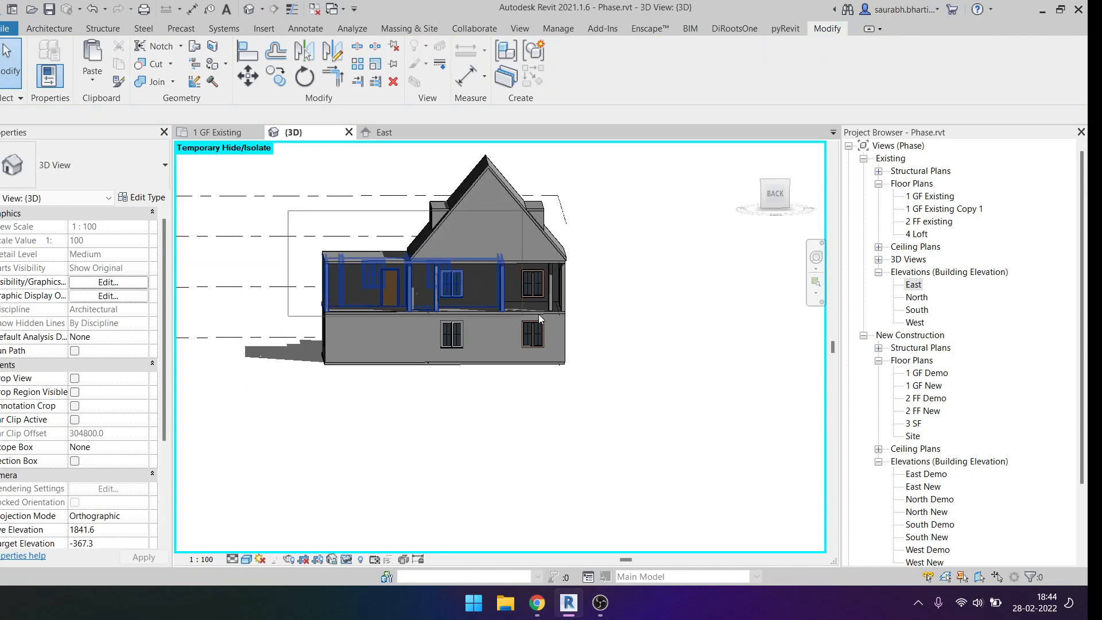
click(293, 313)
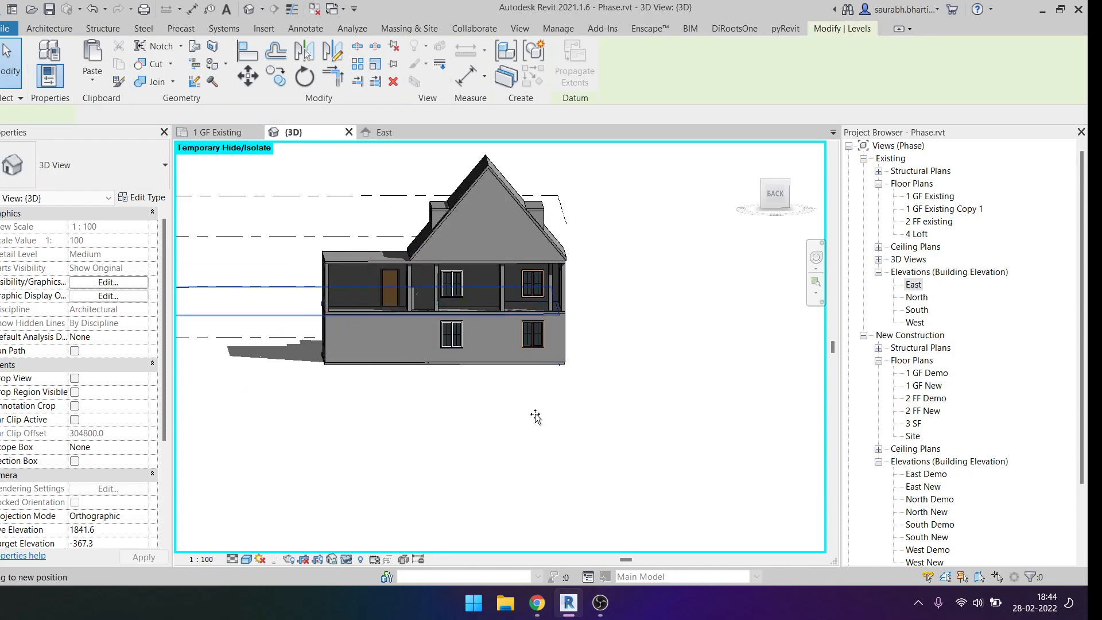
key(Escape)
shift+middle_drag(380, 285, 516, 367)
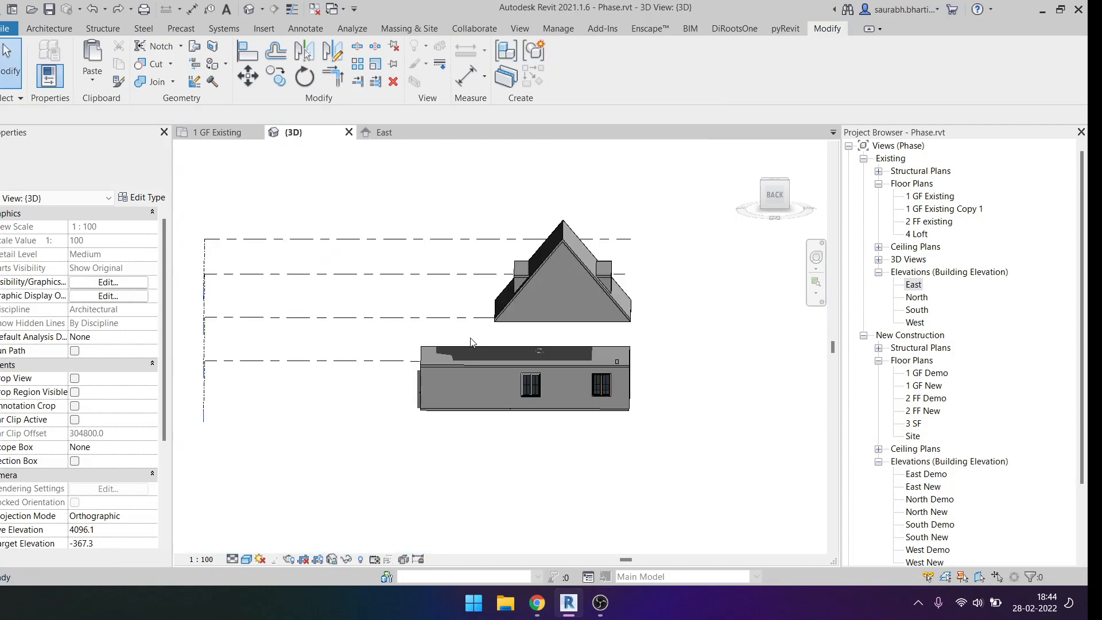
shift+middle_drag(523, 428, 372, 289)
click(569, 402)
key(Escape)
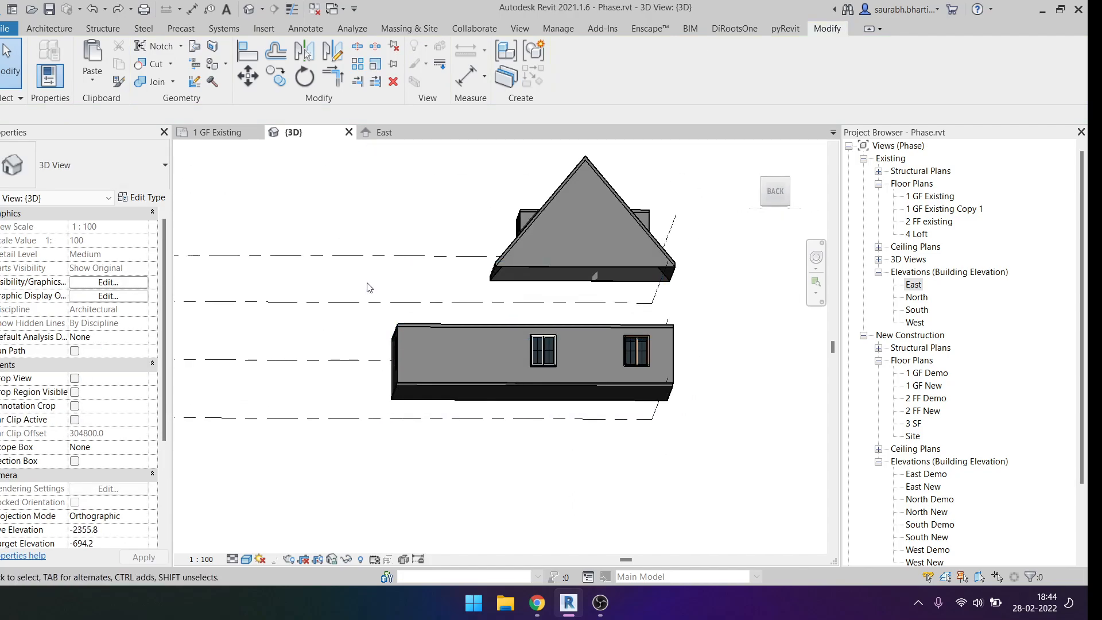
drag(361, 297, 749, 383)
shift+middle_drag(748, 383, 379, 295)
key(Escape)
drag(335, 259, 758, 465)
shift+middle_drag(757, 465, 630, 450)
key(Escape)
Copy all ground-floor elements and paste them aligned to level 2 FF beneath the raised roof.
shift+middle_drag(689, 418, 402, 287)
drag(391, 279, 806, 475)
shift+middle_drag(794, 459, 660, 402)
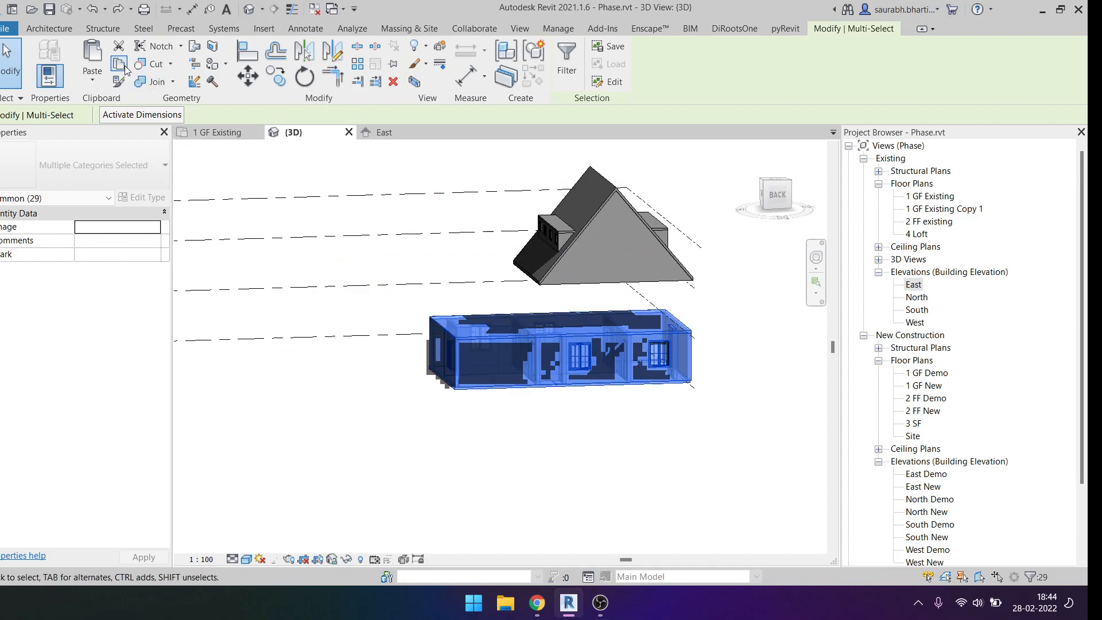
click(101, 81)
click(136, 131)
click(567, 215)
click(625, 394)
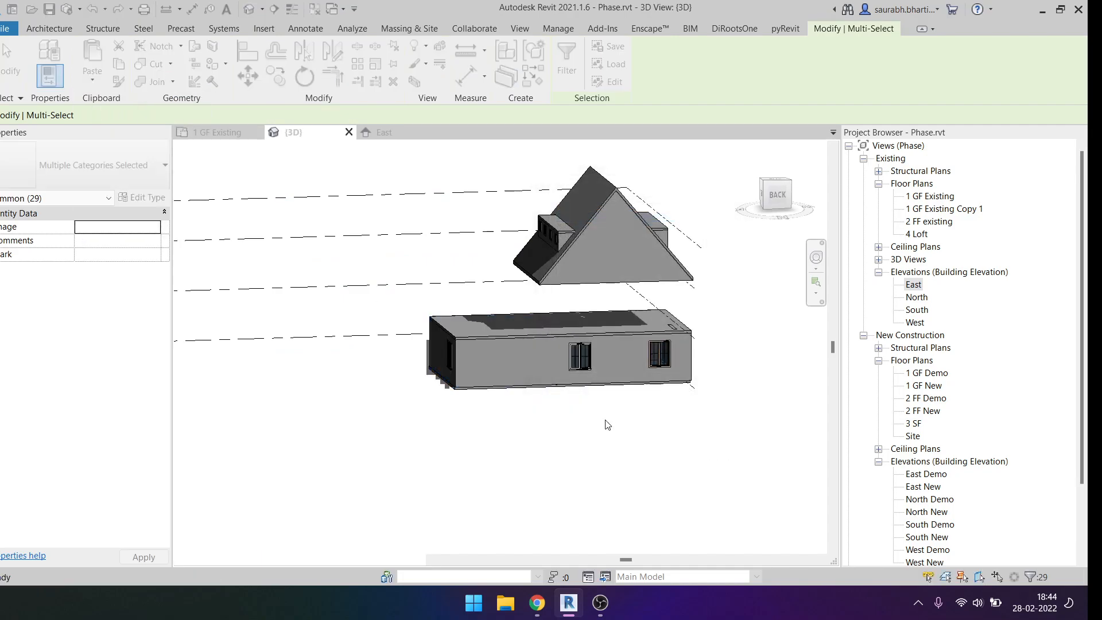
click(524, 484)
Temporarily hide the first-floor back wall and check the copied rooms and floor behind it.
click(494, 282)
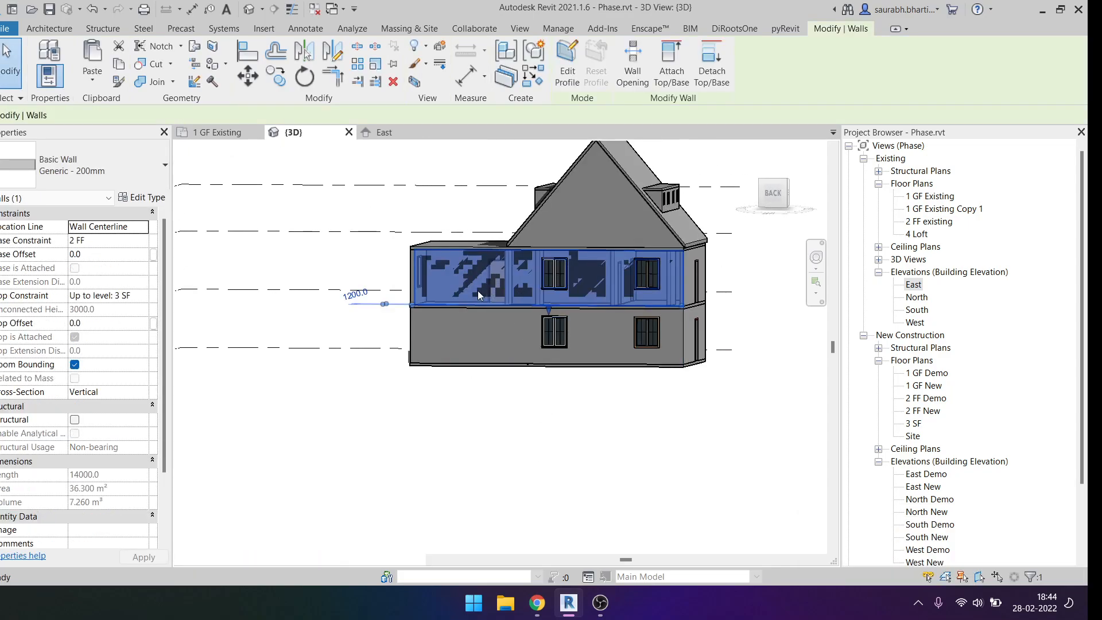
key(h)
key(i)
scroll(482, 287, up, 3)
click(467, 299)
key(Escape)
scroll(453, 332, down, 5)
shift+middle_drag(452, 331, 566, 342)
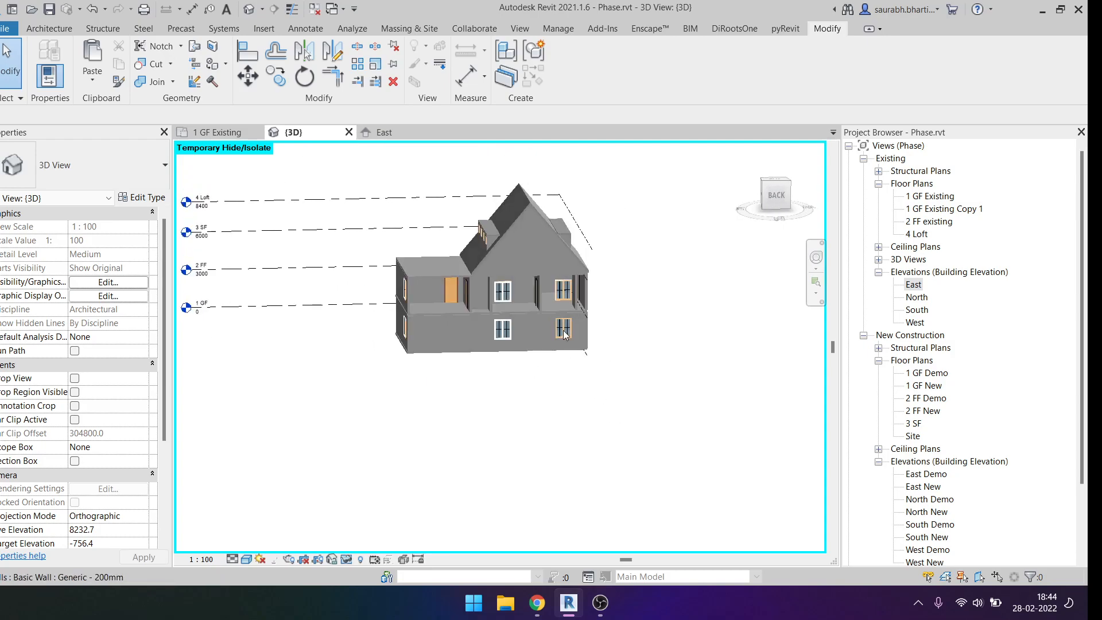
Temporarily hide only the roof group and reset the temporary hiding of the first-floor back wall.
click(544, 225)
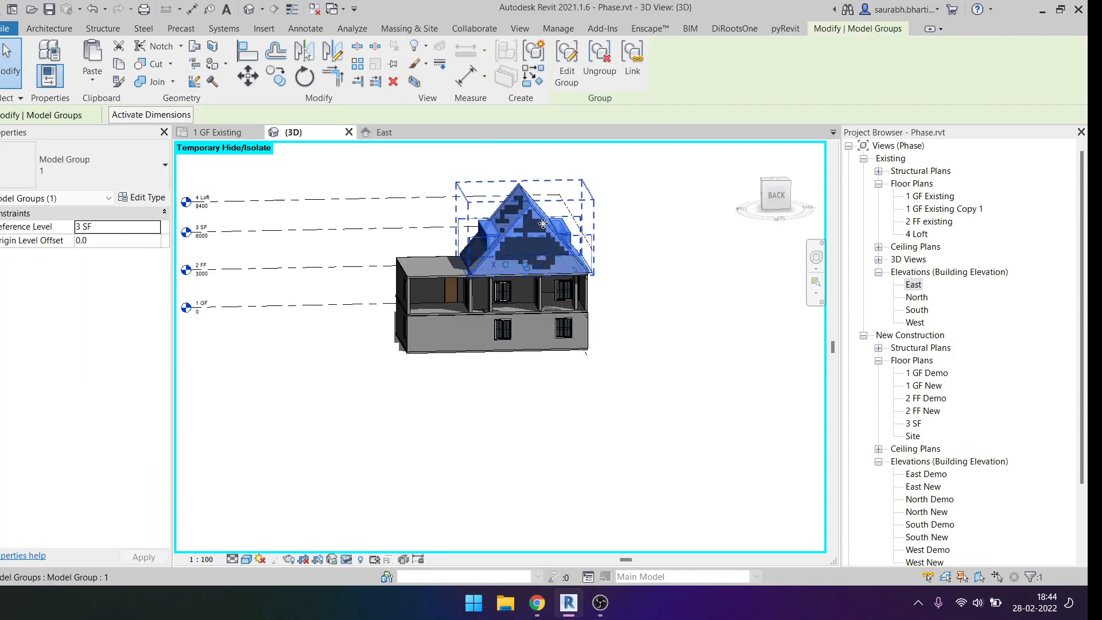
key(h)
key(h)
shift+middle_drag(642, 291, 705, 253)
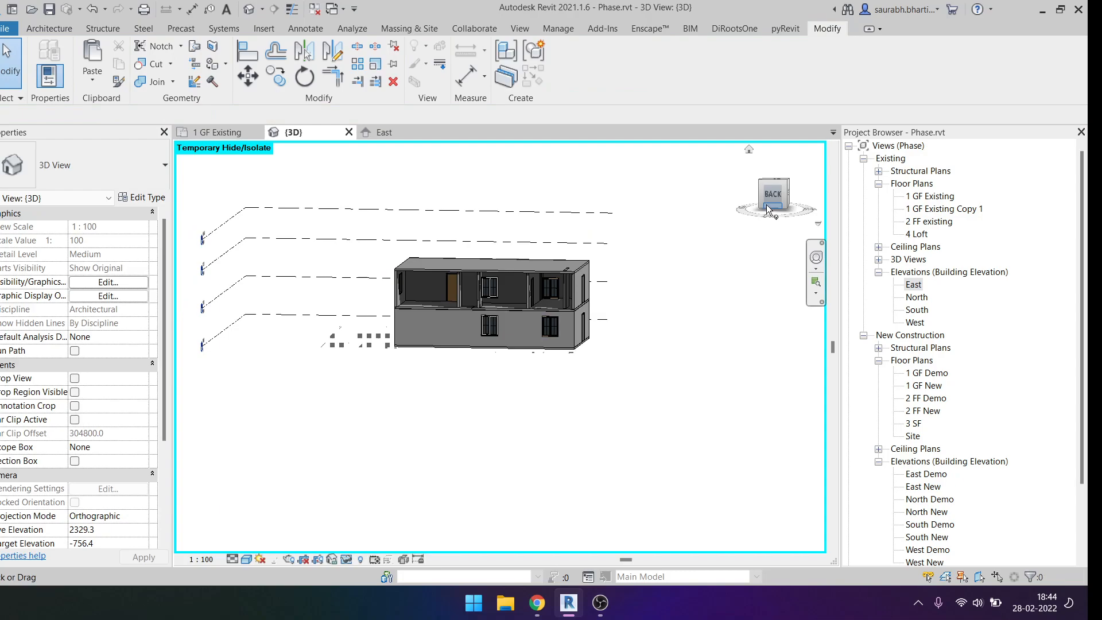
key(h)
key(r)
click(521, 233)
key(h)
key(h)
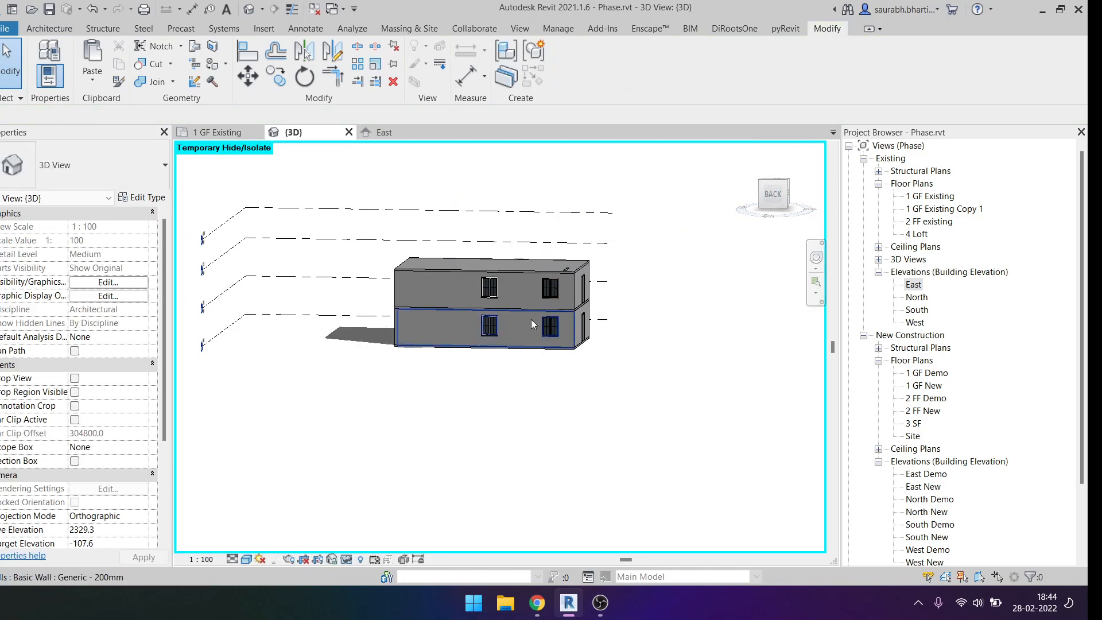
scroll(688, 315, down, 2)
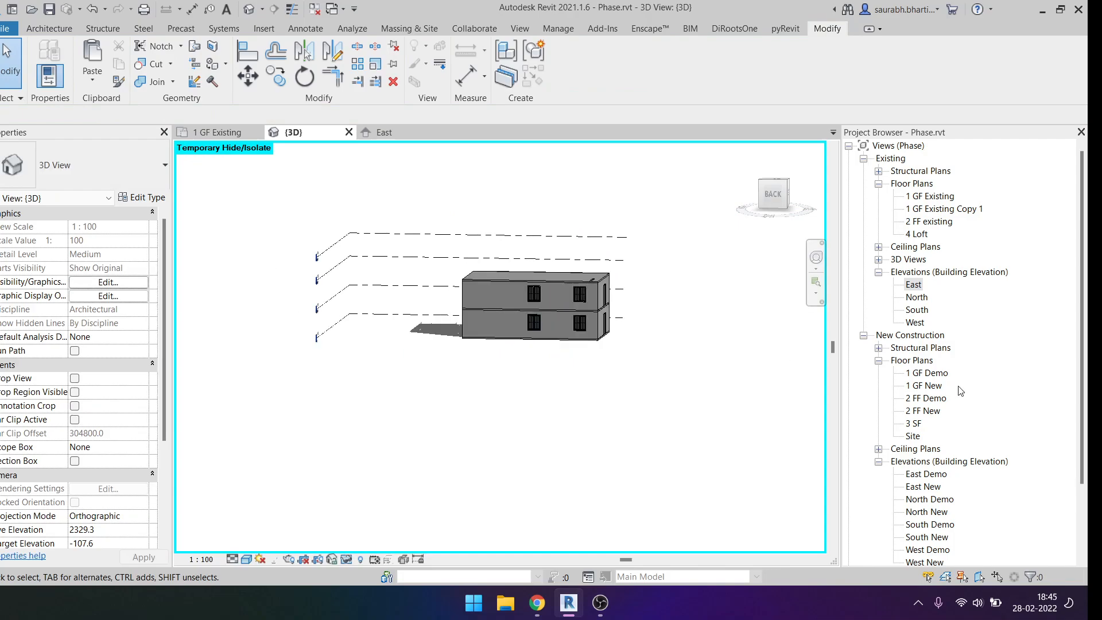
Set the elevation of level 4 Loft to 9000.
scroll(957, 388, down, 3)
scroll(957, 388, up, 3)
shift+middle_drag(602, 235, 483, 385)
scroll(370, 281, up, 5)
click(376, 281)
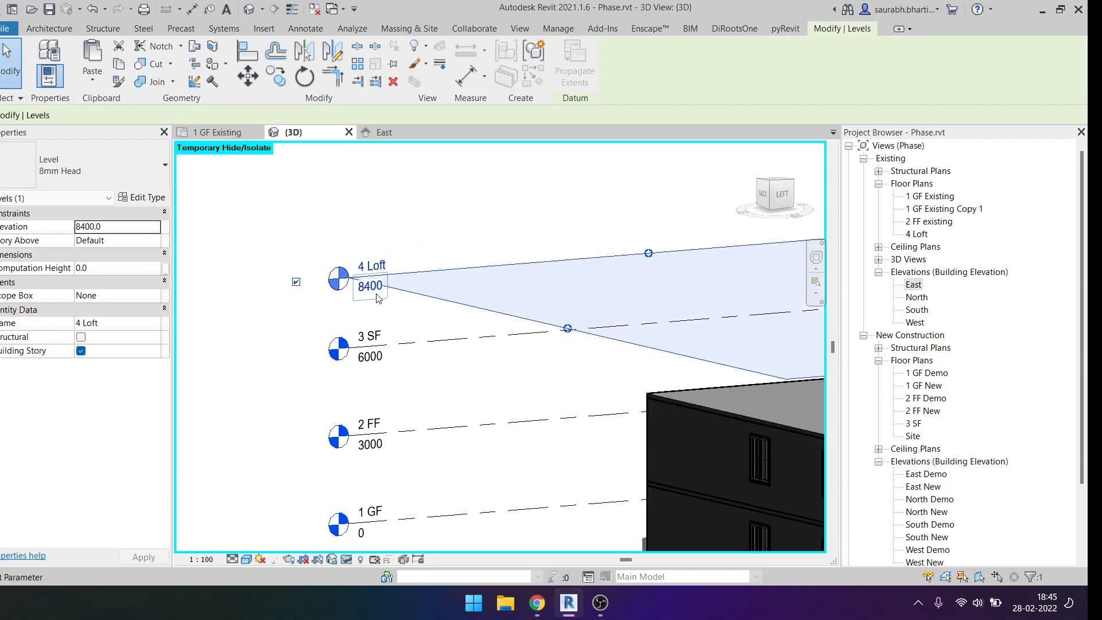
scroll(401, 295, up, 4)
click(356, 286)
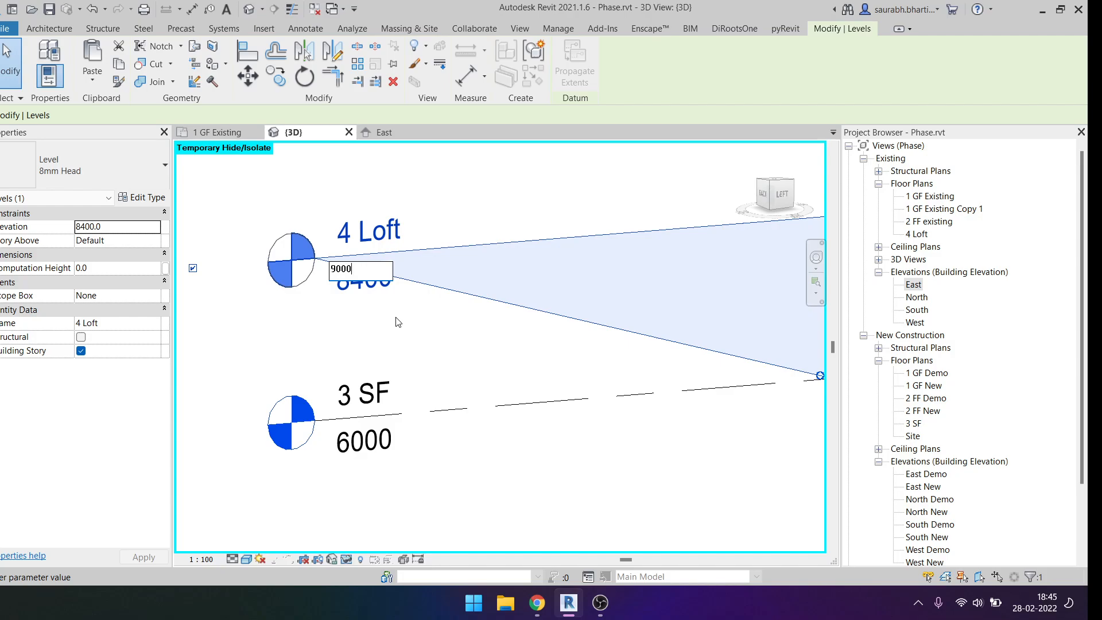
key(Return)
key(Escape)
scroll(402, 327, down, 5)
shift+middle_drag(423, 340, 574, 373)
drag(455, 205, 654, 508)
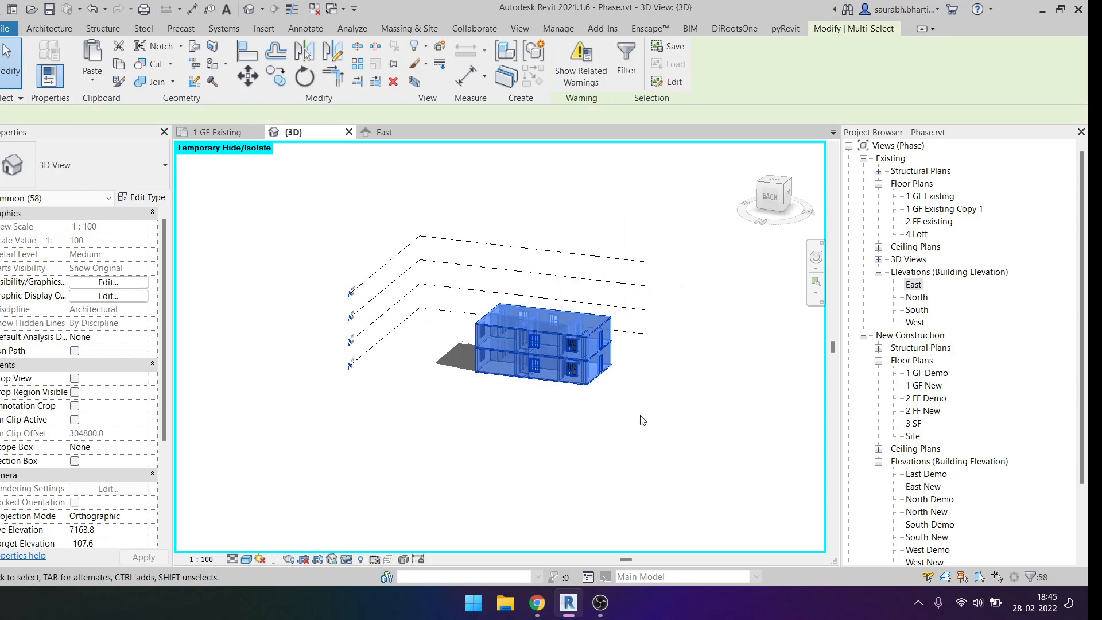
scroll(642, 419, down, 1)
key(Escape)
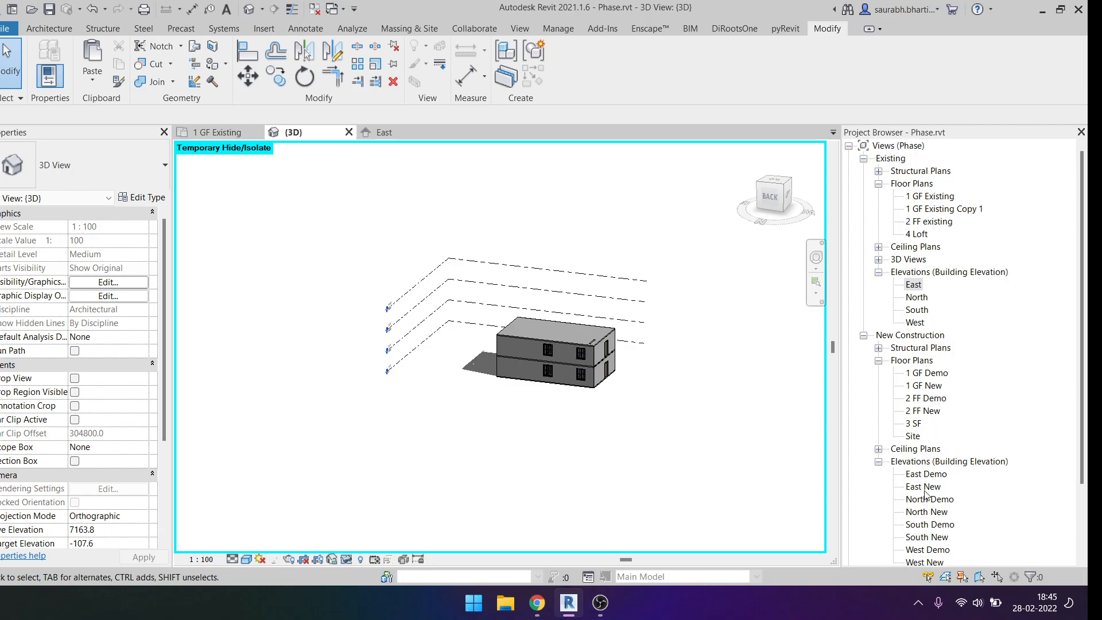
Open the existing East elevation and show all levels of the raised building.
scroll(926, 488, down, 3)
scroll(918, 269, up, 3)
double_click(912, 287)
scroll(614, 411, down, 2)
middle_drag(485, 318, 560, 395)
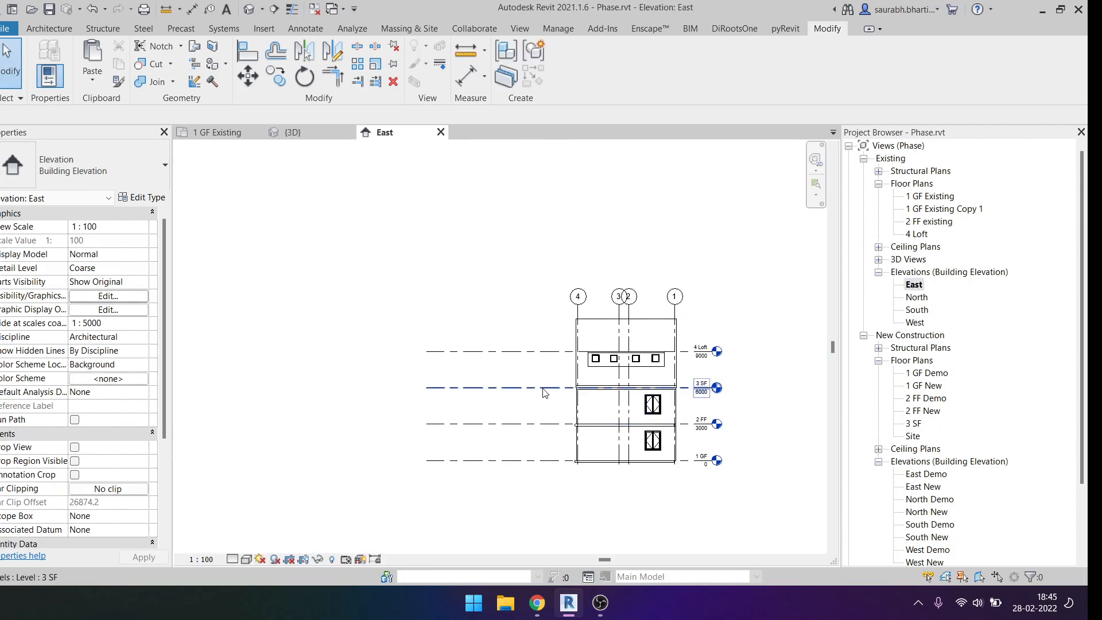
Try to array the 4 Loft level with Group and Associate turned off and the number set to 10.
click(515, 351)
scroll(462, 292, down, 1)
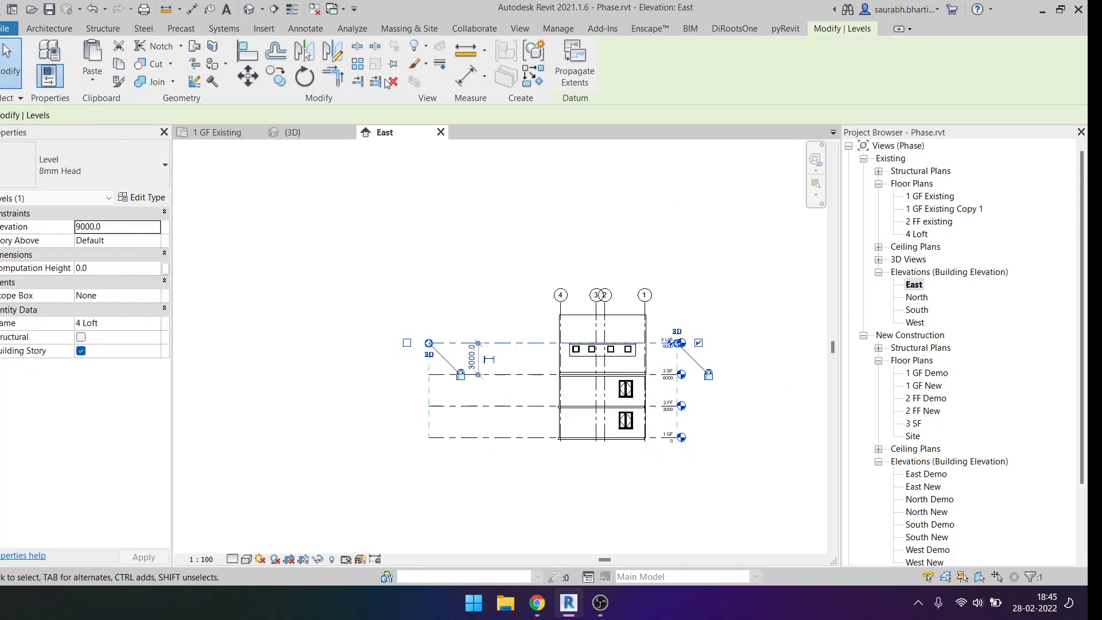
click(360, 68)
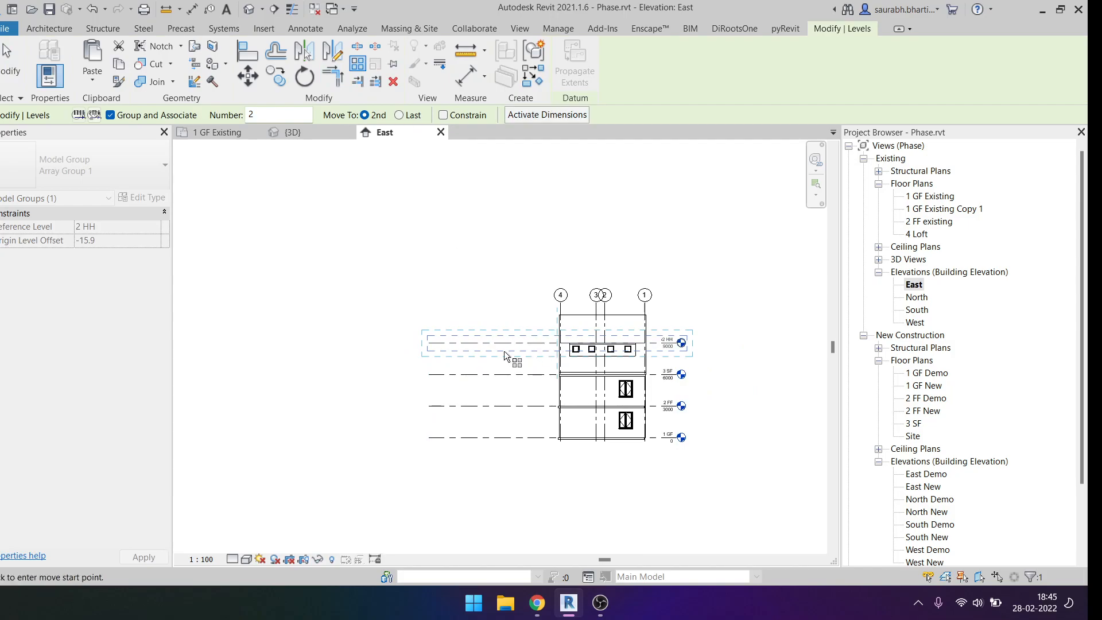
click(495, 343)
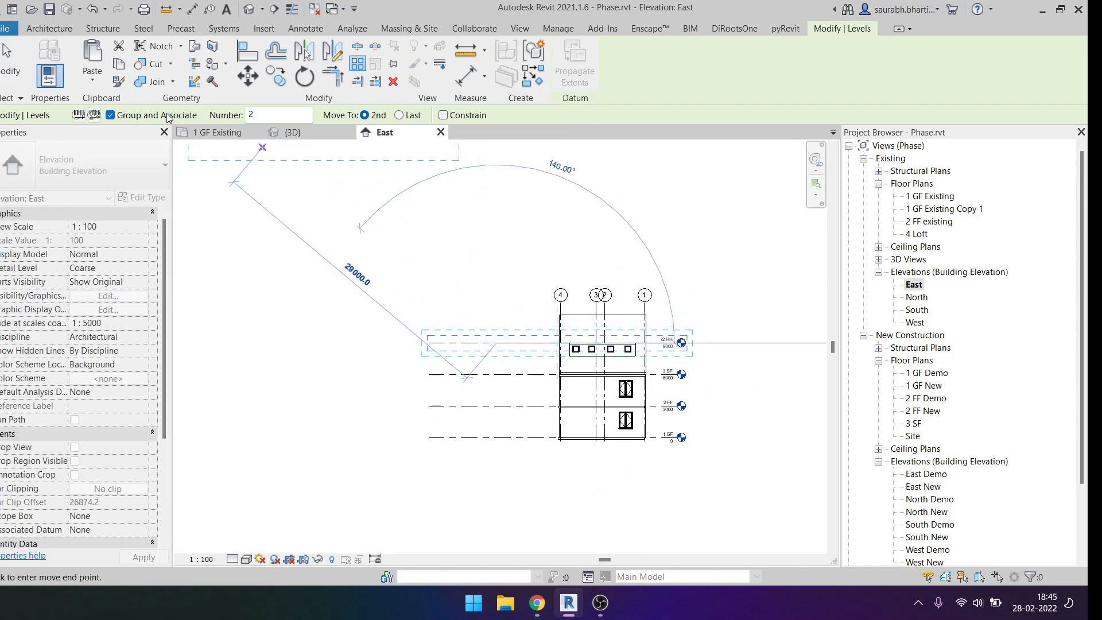
click(109, 115)
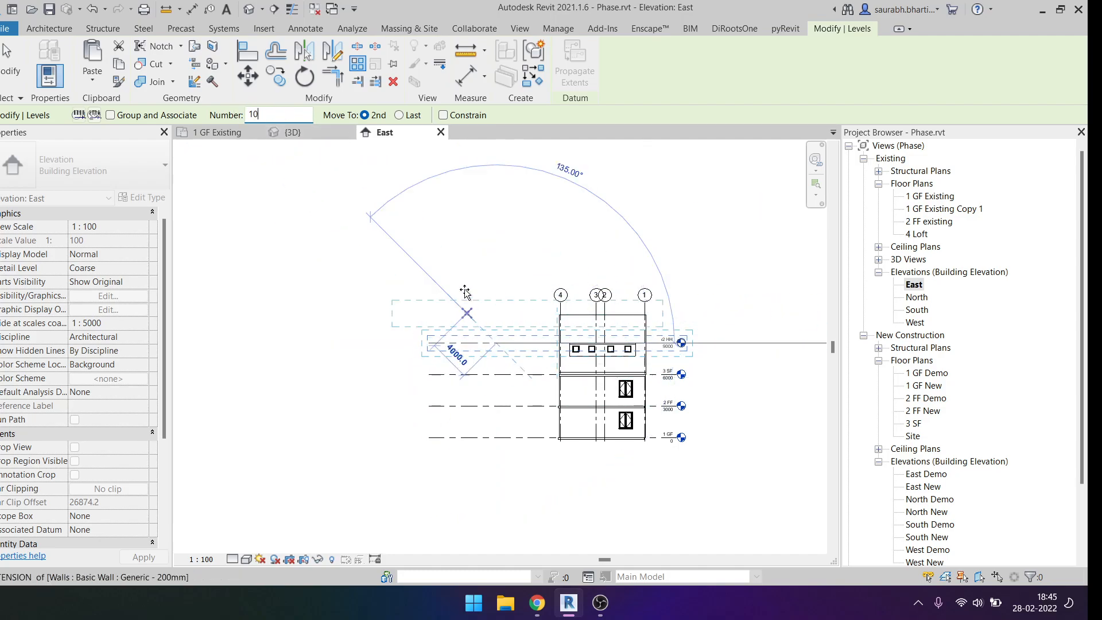
click(507, 343)
scroll(543, 385, up, 3)
scroll(542, 384, down, 2)
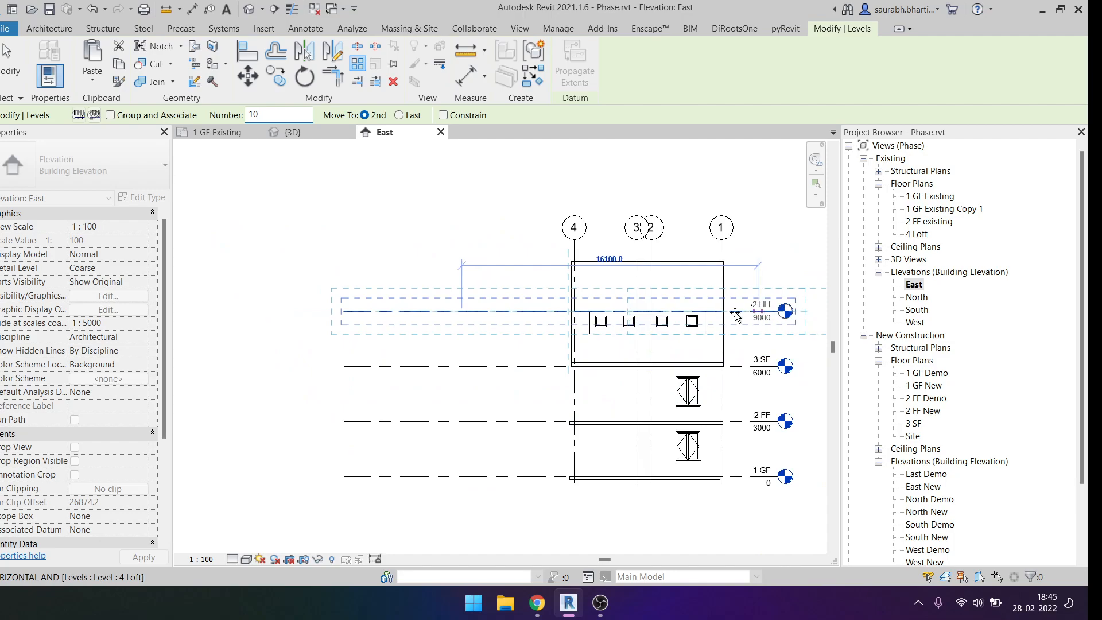
scroll(459, 310, up, 1)
middle_drag(459, 309, 414, 380)
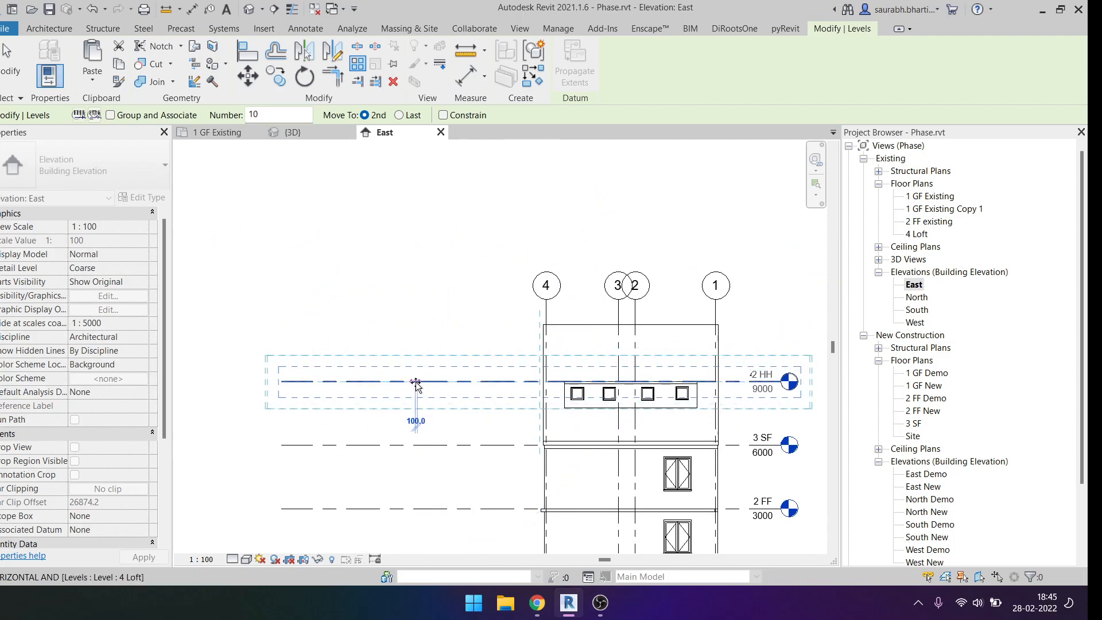
click(417, 380)
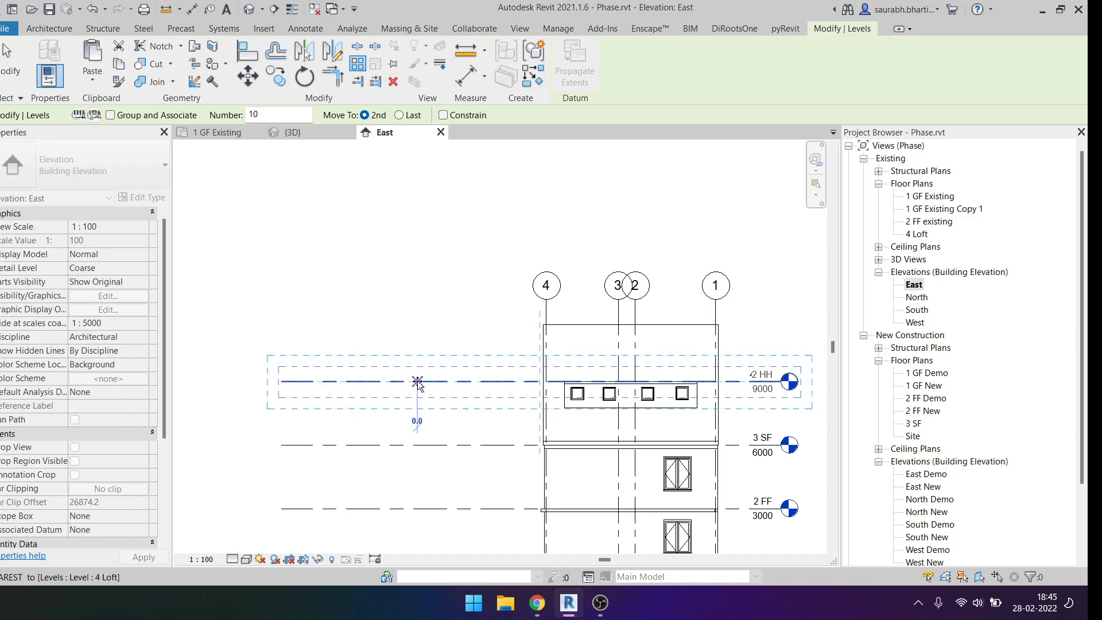
key(ctrl+z)
key(z)
key(f)
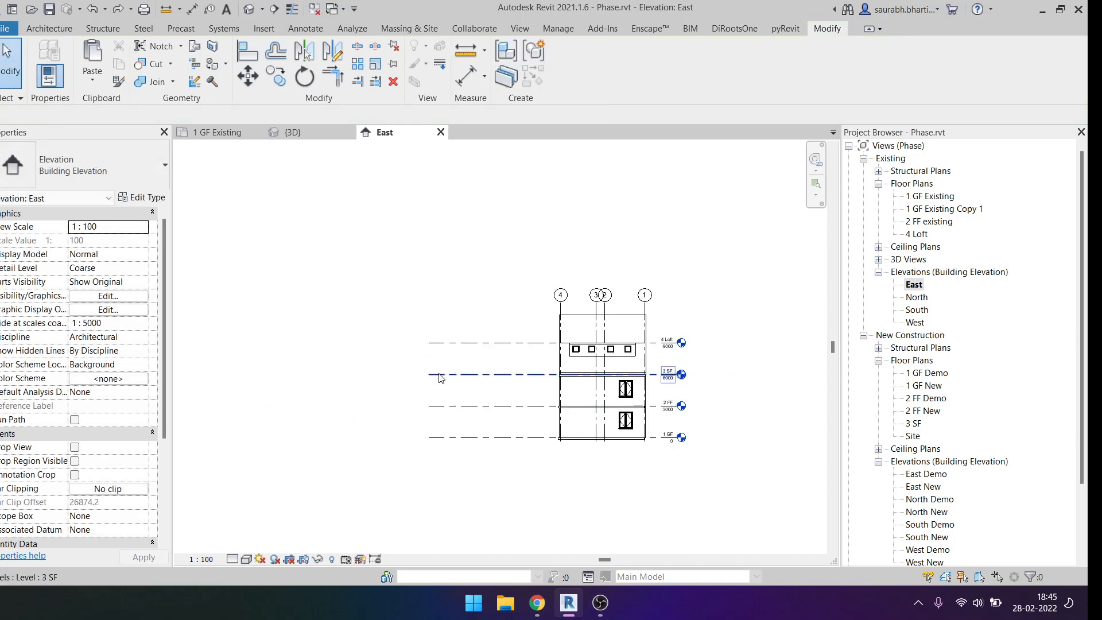
Try to array the 4 Loft level 3000 mm upward with Group and Associate turned off and number 2, and remove the resulting level.
click(447, 343)
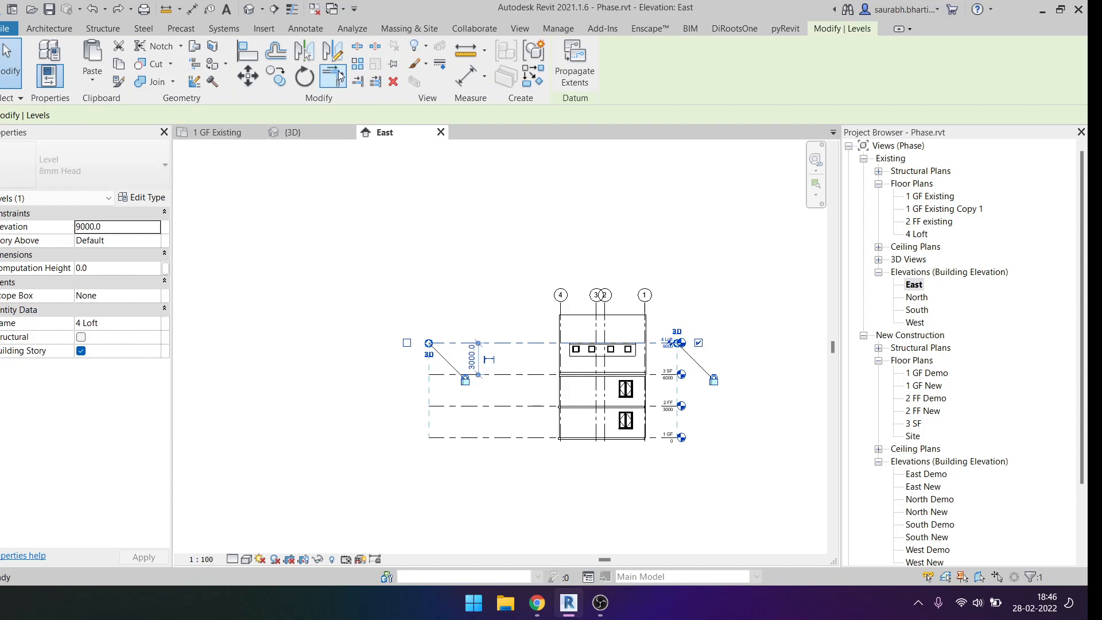
key(a)
key(r)
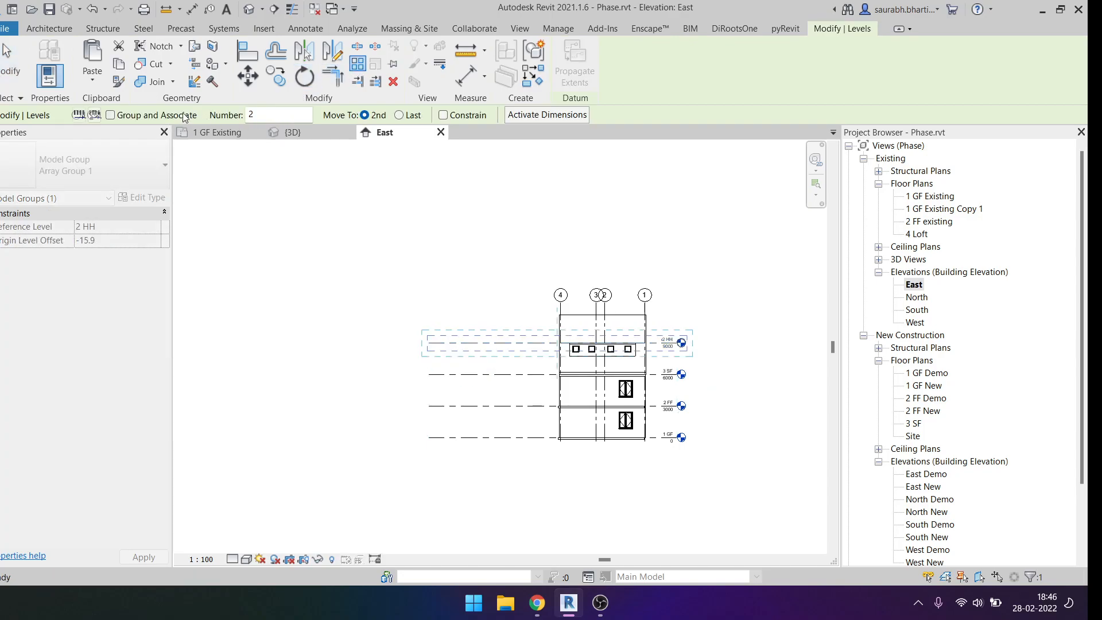
click(485, 343)
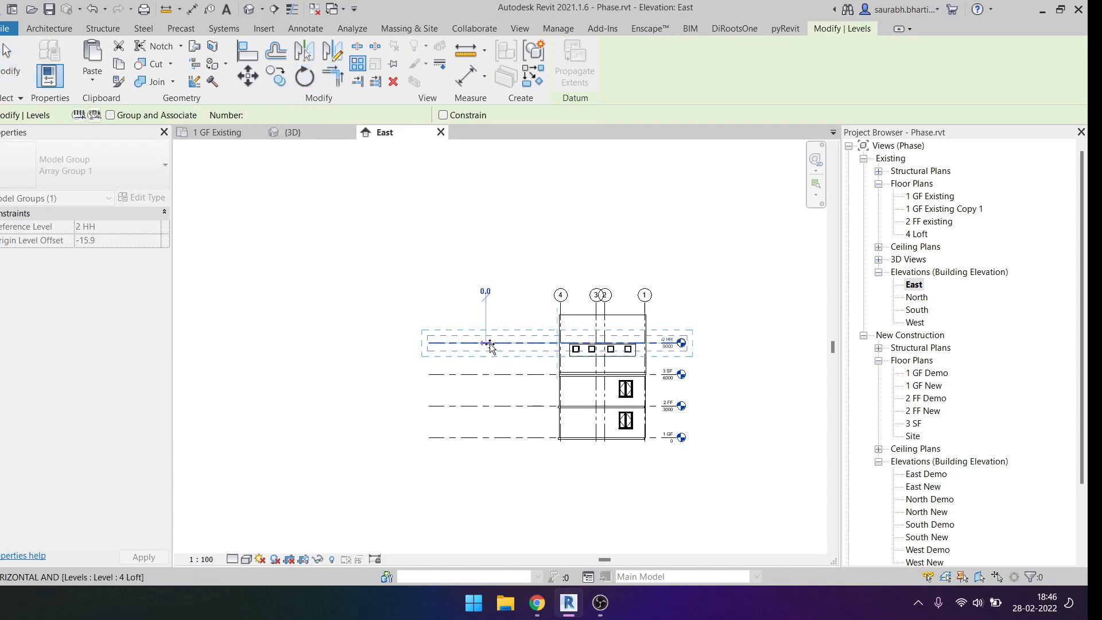
scroll(487, 298, up, 2)
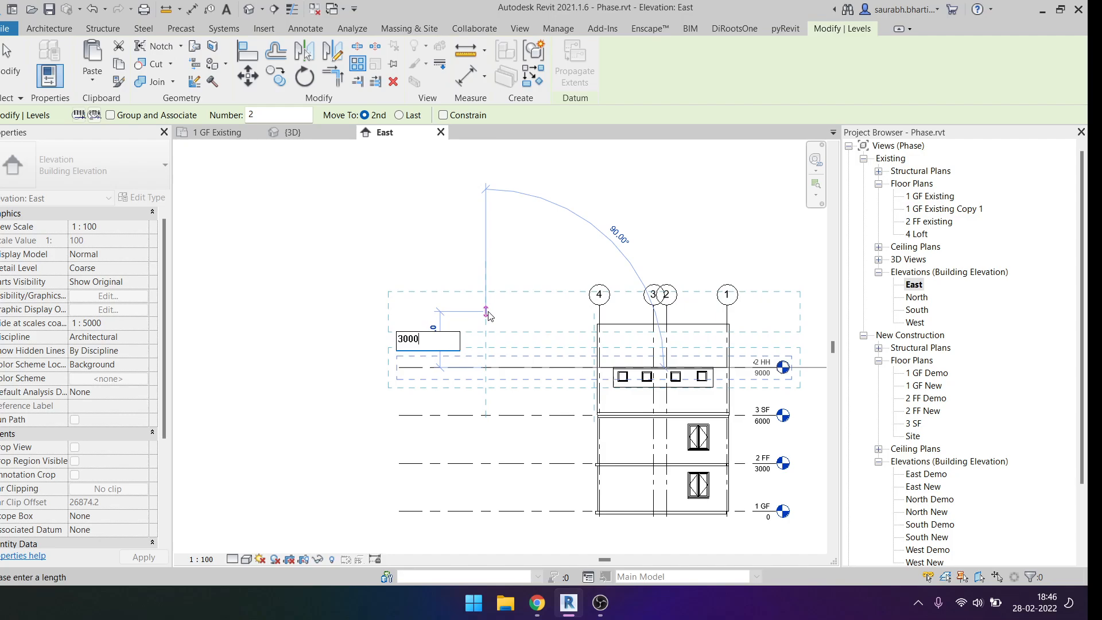
key(Return)
scroll(488, 313, down, 3)
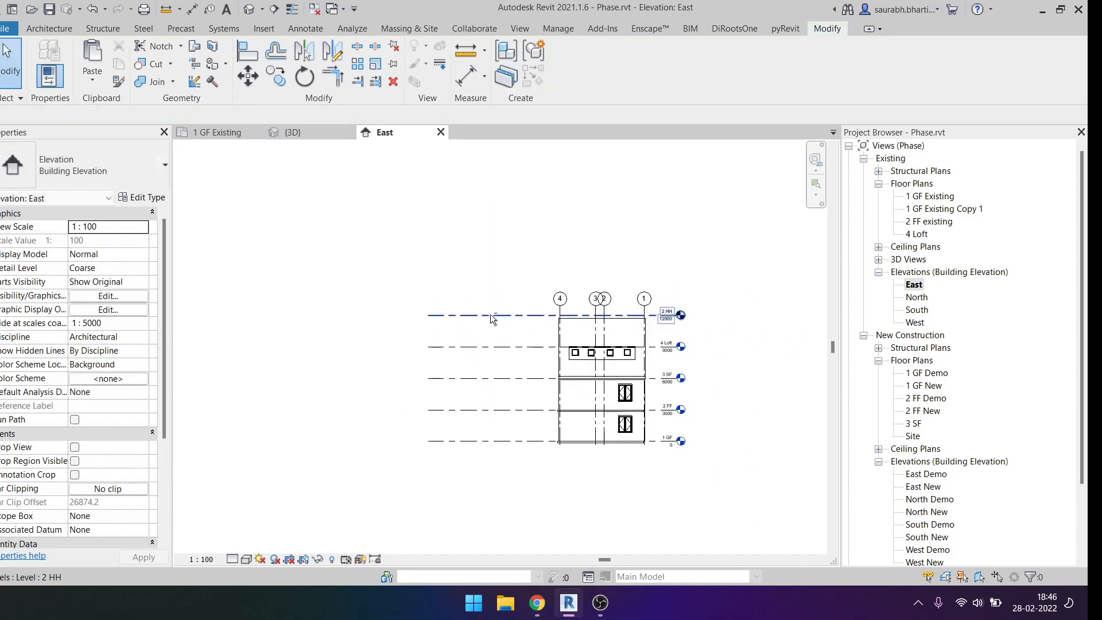
click(652, 331)
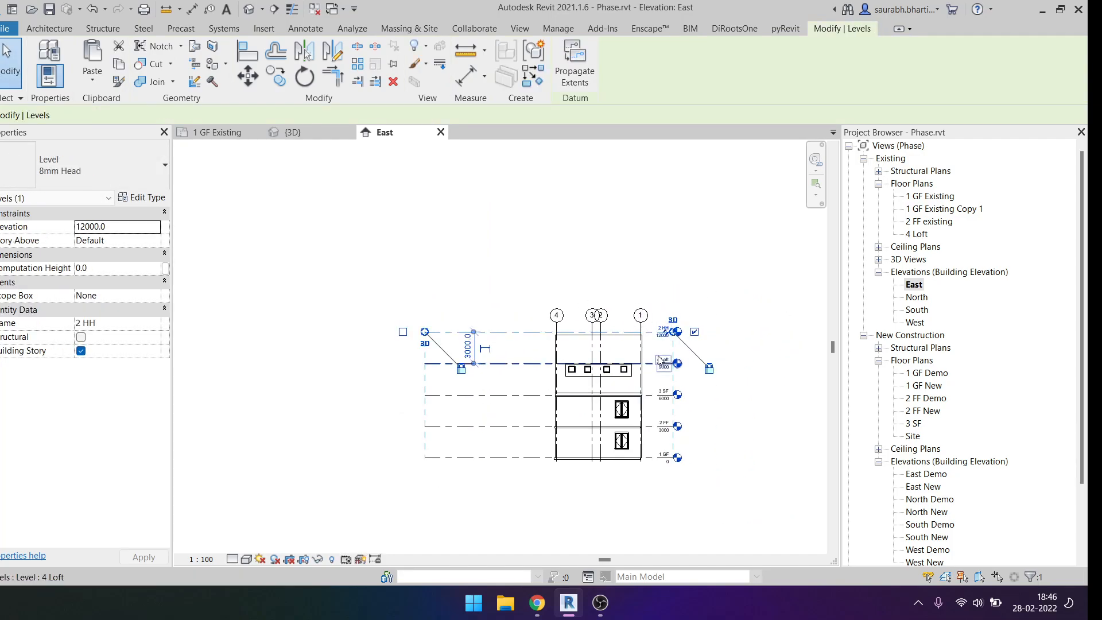
key(Delete)
Array the 4 Loft level upward at 3000 mm spacing with Group and Associate turned on and a count of 8.
click(516, 343)
click(355, 67)
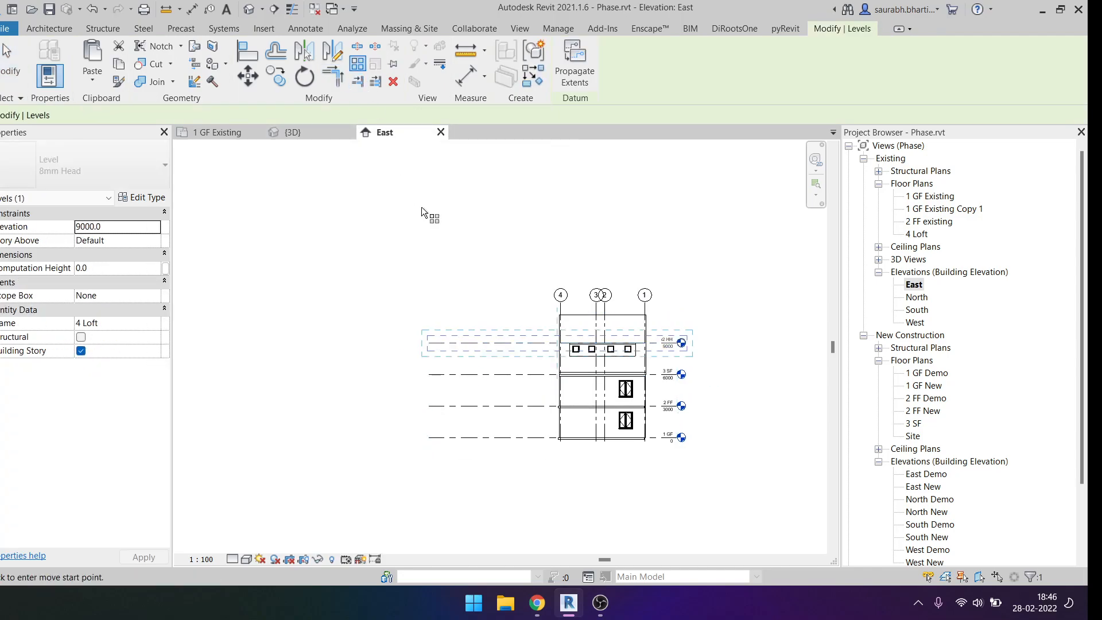
scroll(476, 339, up, 2)
click(476, 343)
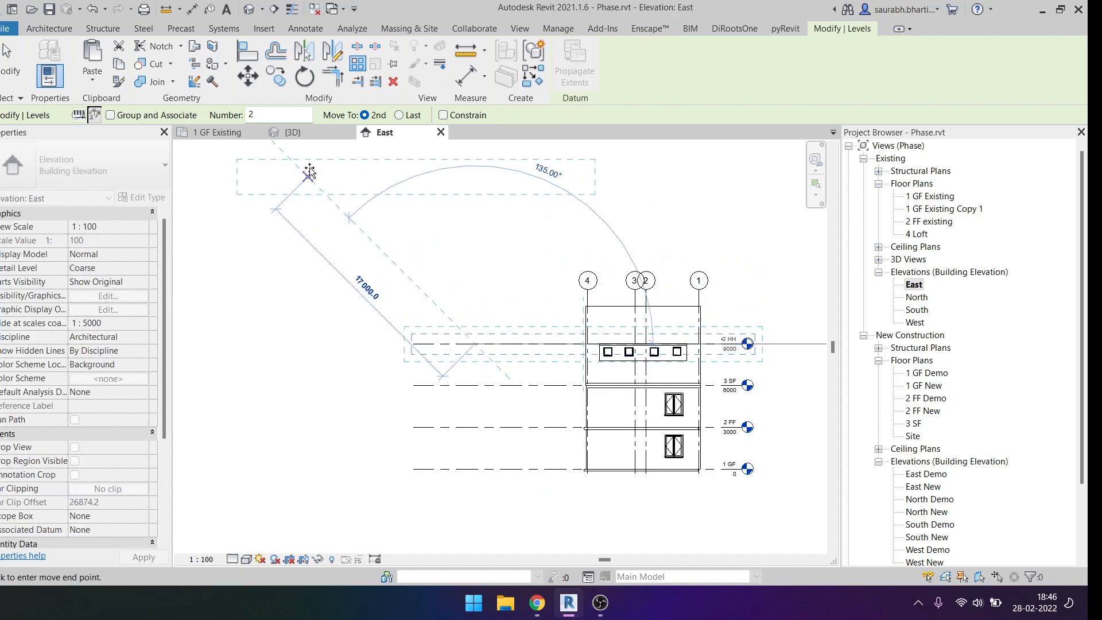
click(476, 302)
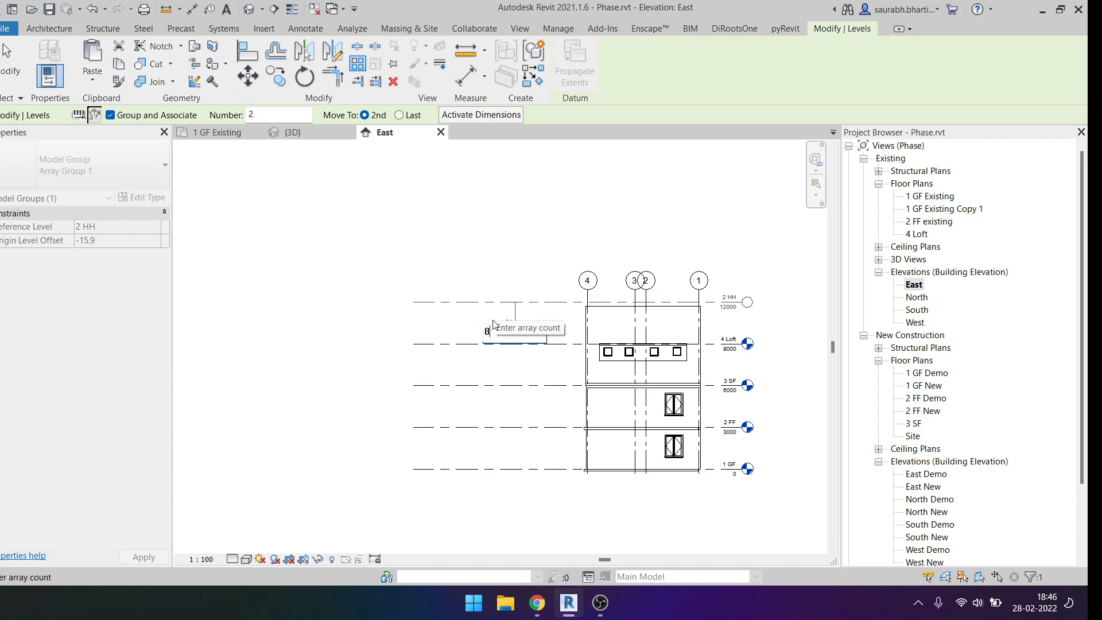
text(8)
key(Return)
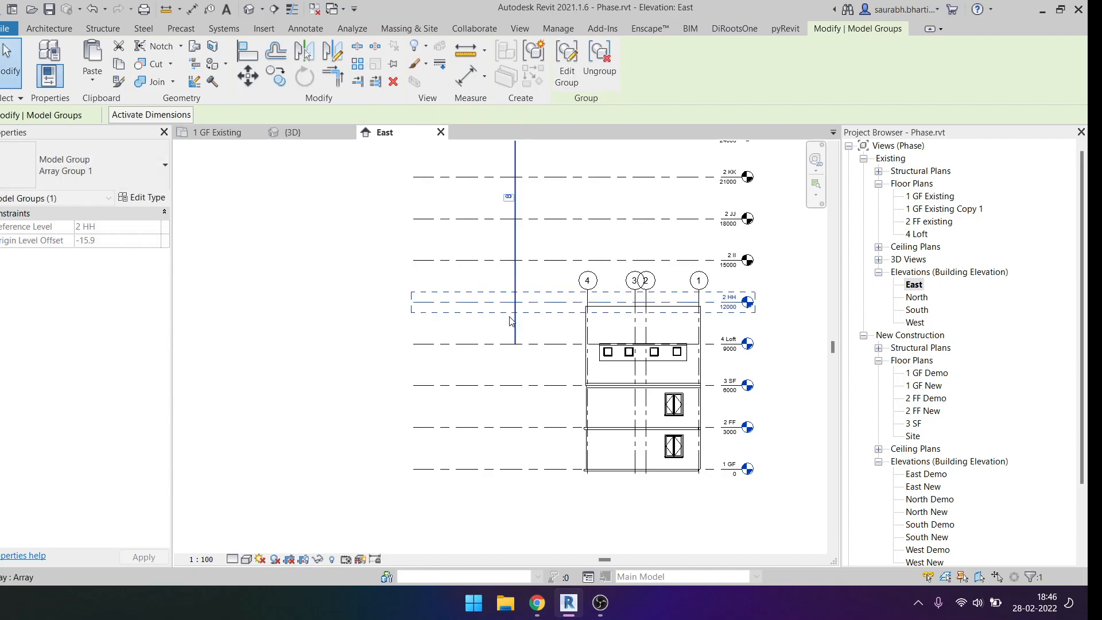
key(Escape)
Ungroup the arrayed level at elevation 24000 and open the default 3D view.
scroll(510, 254, down, 2)
click(510, 253)
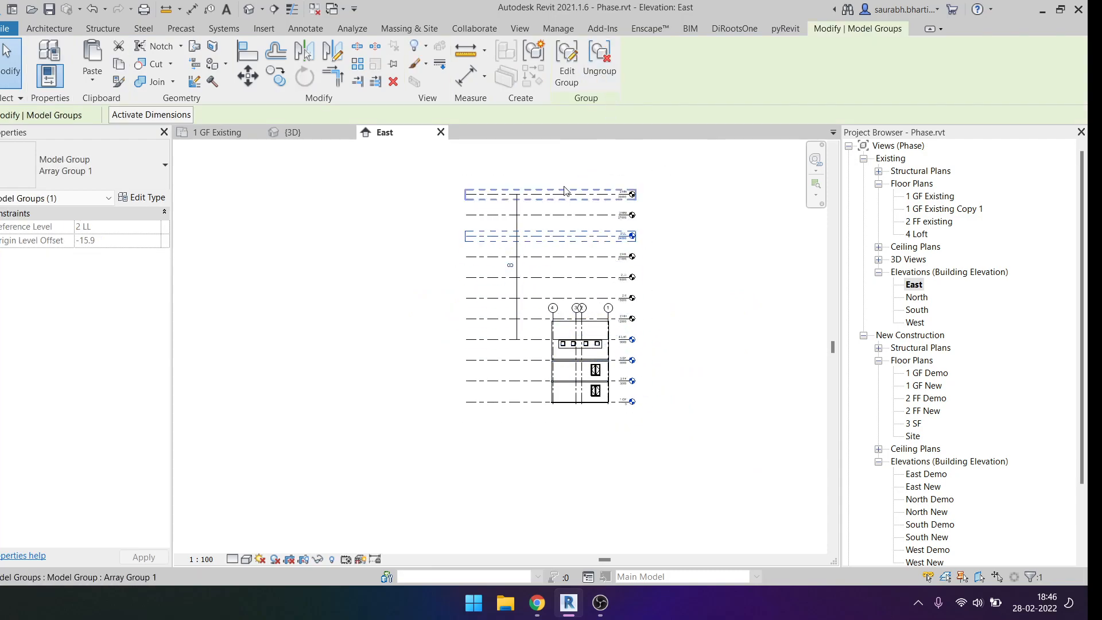
click(599, 80)
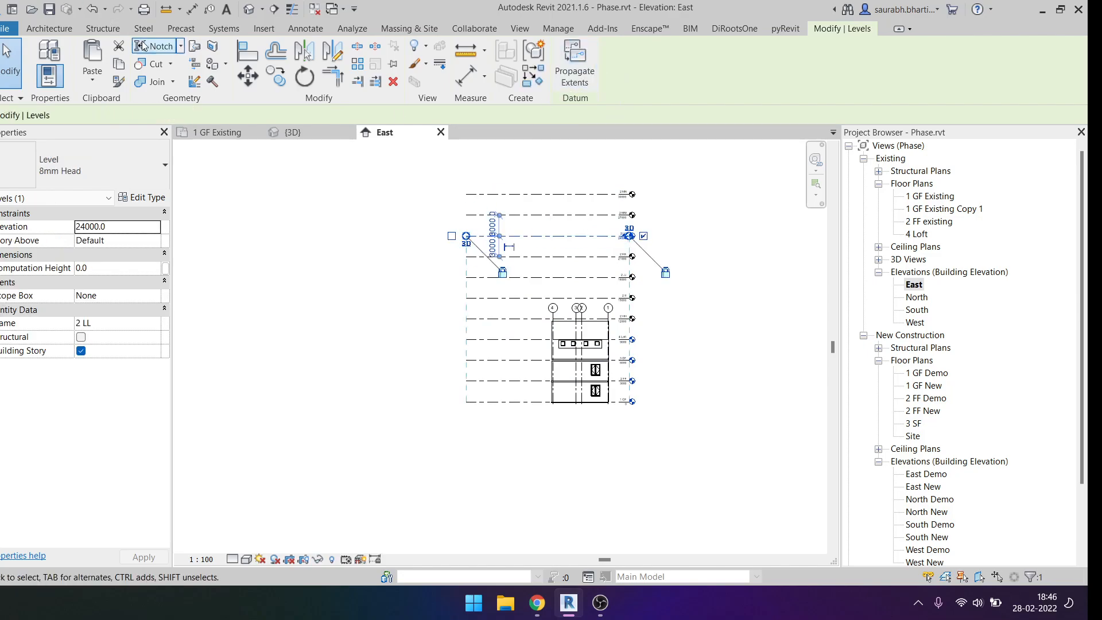
click(641, 208)
scroll(641, 209, up, 4)
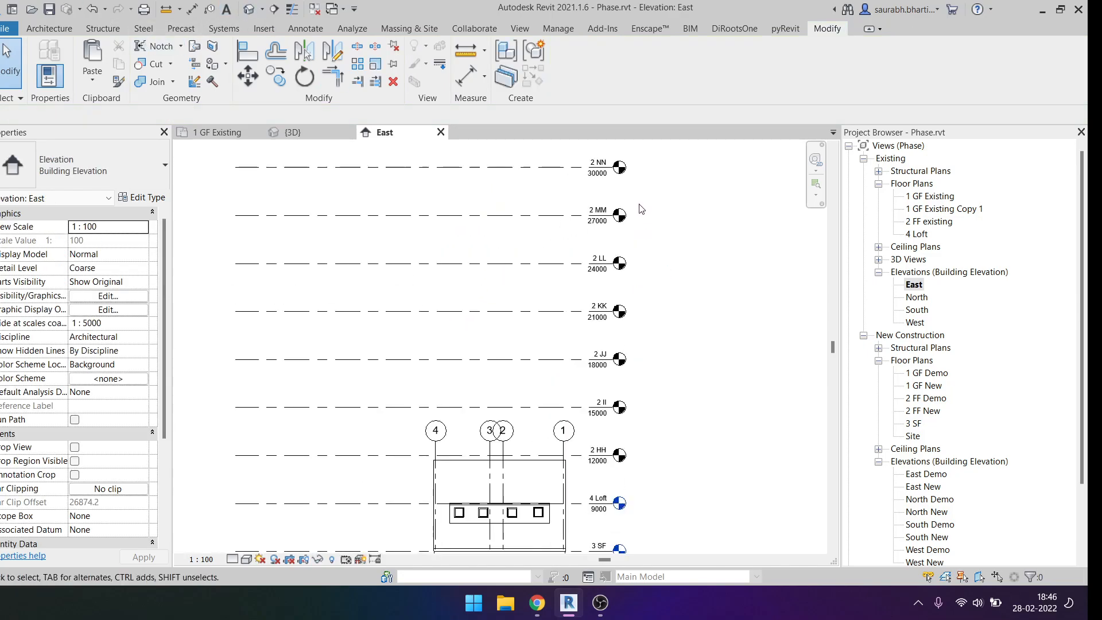
drag(651, 153, 599, 463)
click(248, 9)
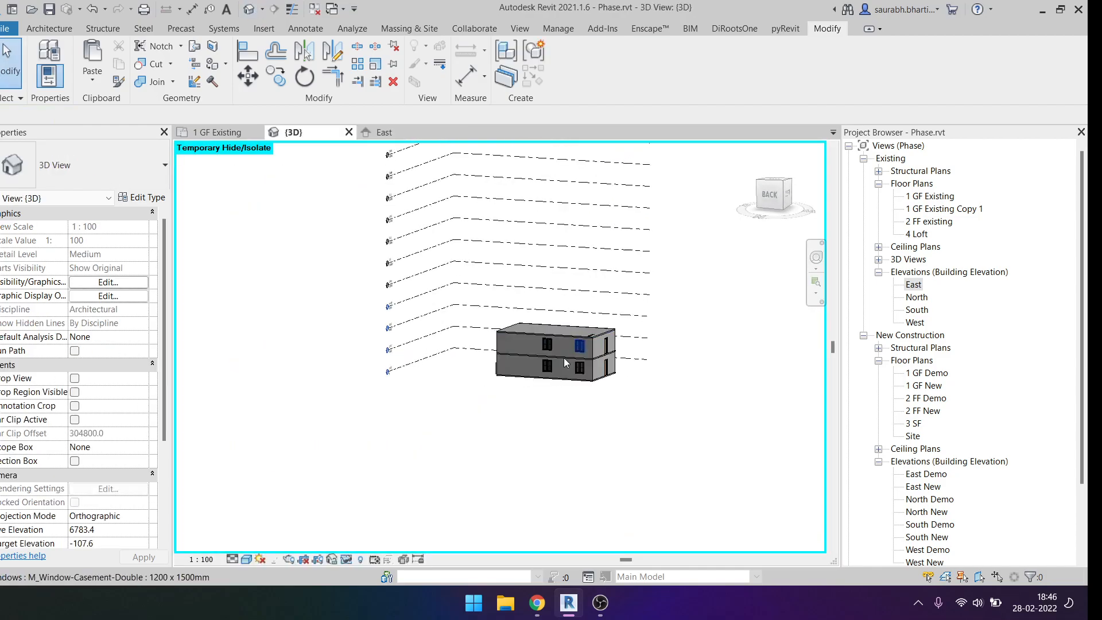
scroll(550, 366, up, 5)
drag(367, 238, 785, 354)
shift+middle_drag(785, 354, 370, 222)
shift+middle_drag(723, 312, 537, 345)
shift+click(537, 344)
scroll(408, 308, up, 5)
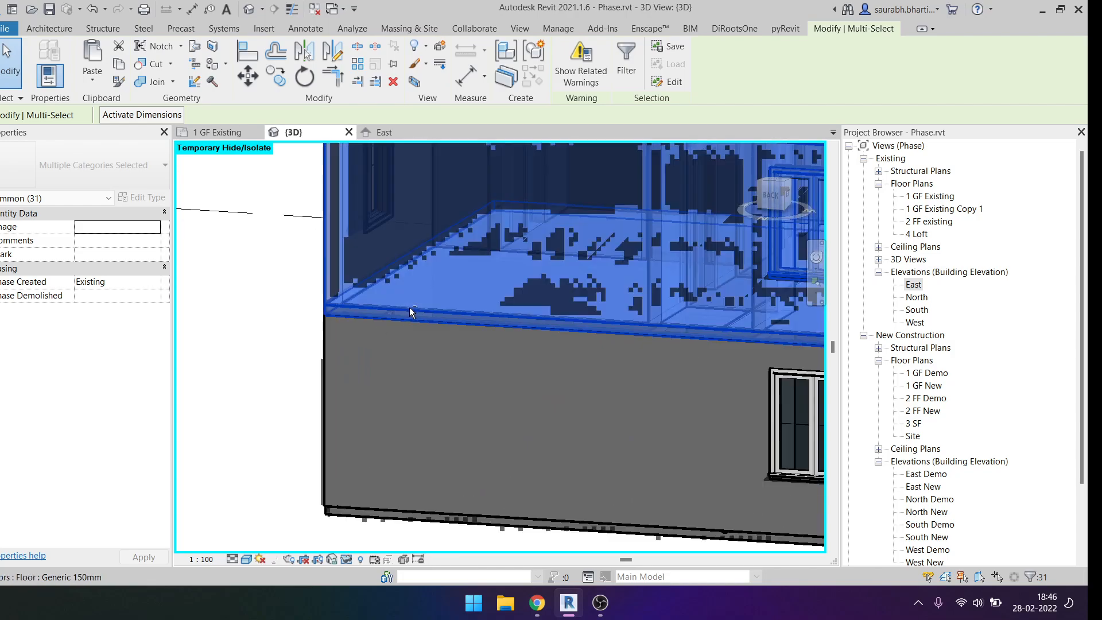
scroll(415, 317, down, 2)
scroll(406, 307, down, 3)
key(Escape)
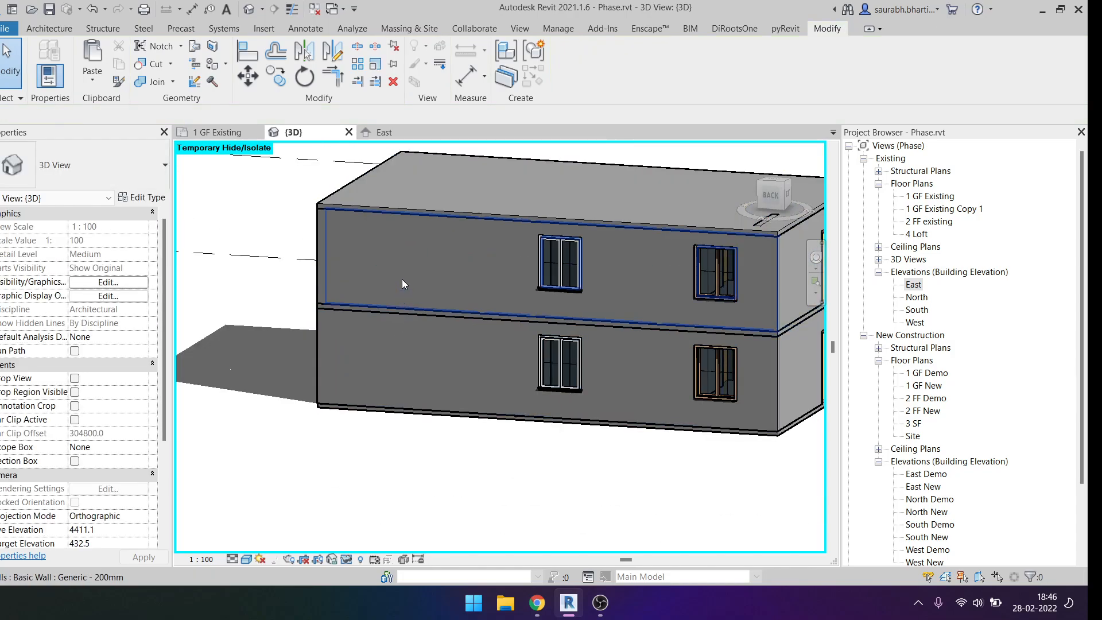
Group all elements of the building's upper storey, including the slab on top, into a model group named Floor Plan.
scroll(401, 279, down, 2)
click(773, 197)
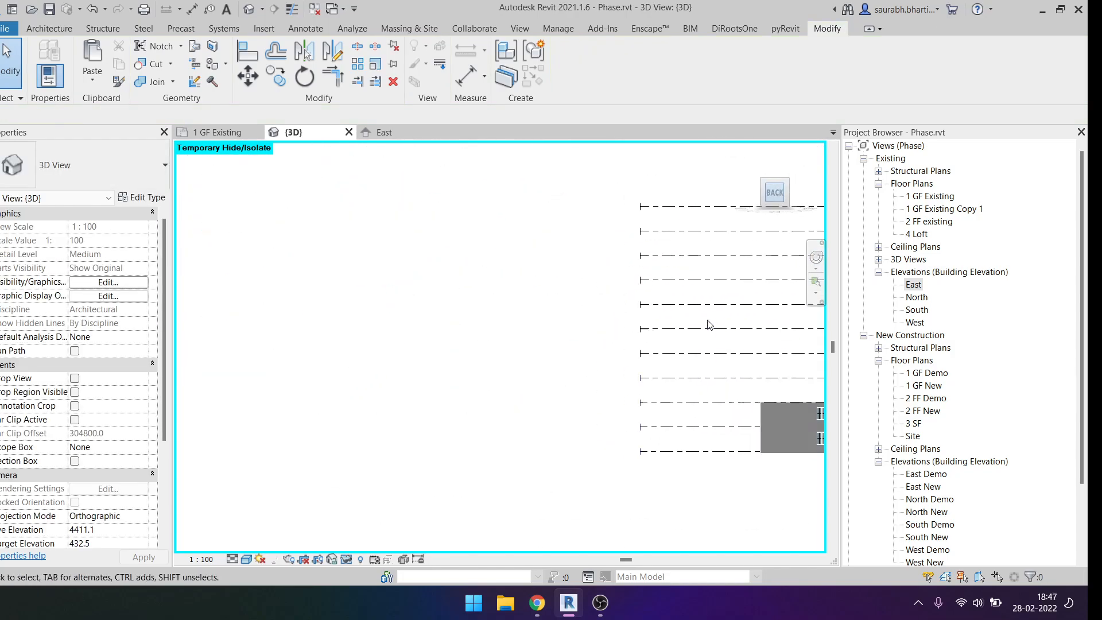
drag(663, 405, 223, 415)
shift+middle_drag(223, 415, 411, 449)
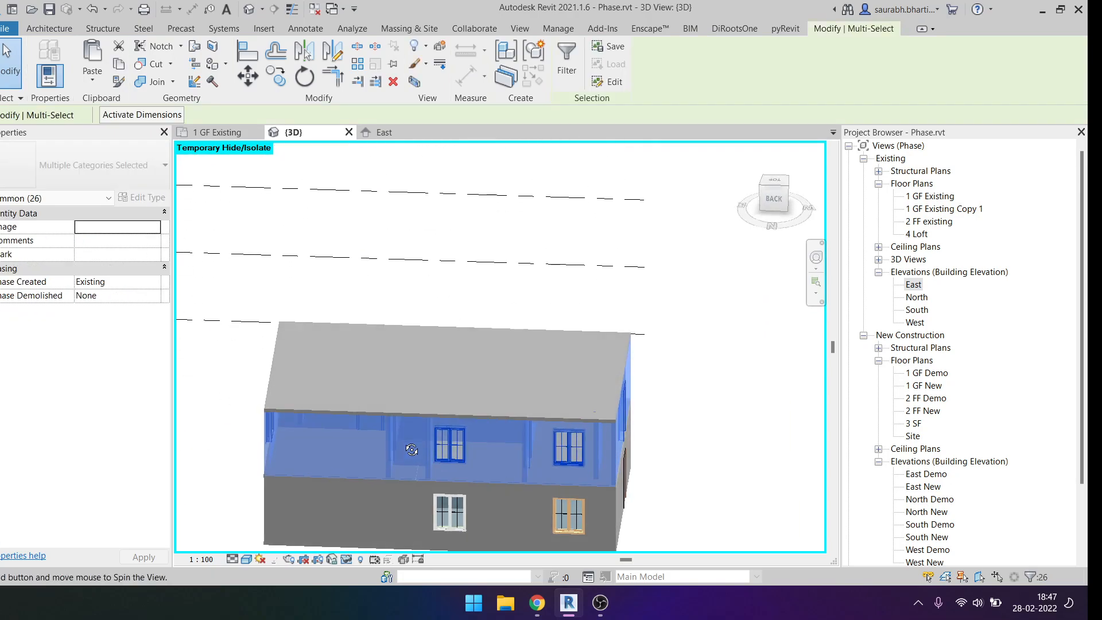
ctrl+click(408, 388)
scroll(465, 323, down, 2)
shift+middle_drag(465, 323, 502, 377)
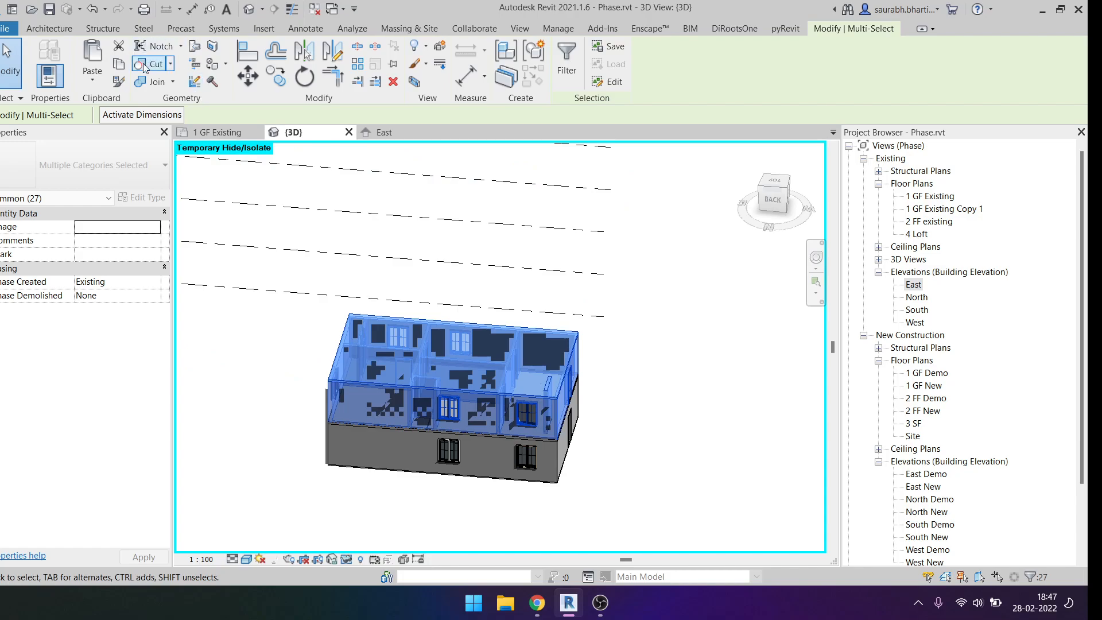
scroll(547, 394, up, 4)
scroll(428, 250, down, 1)
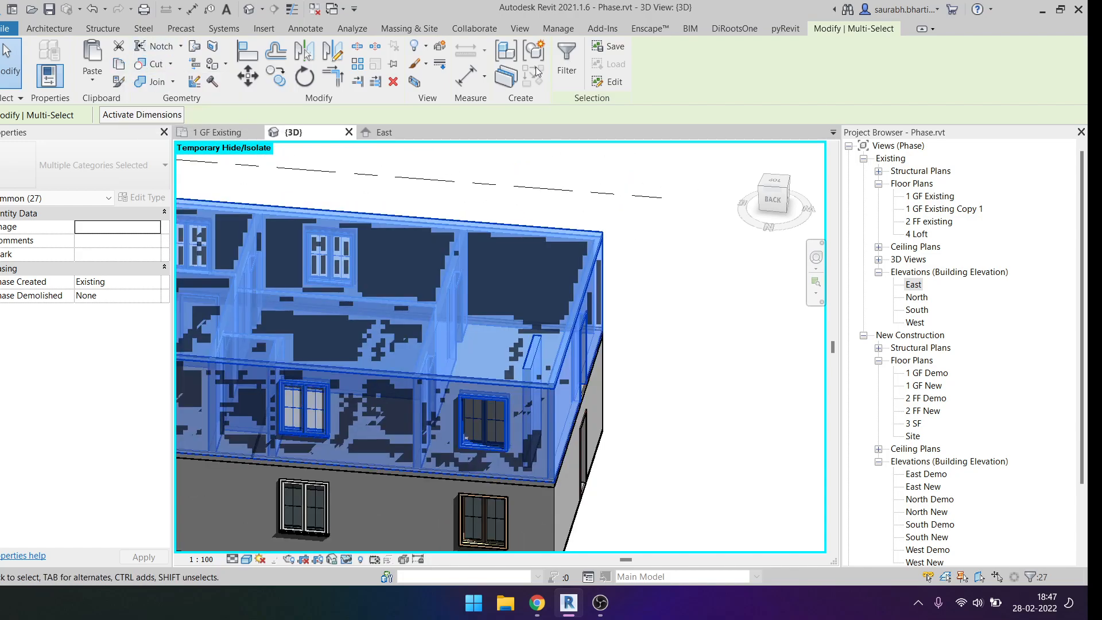
click(537, 51)
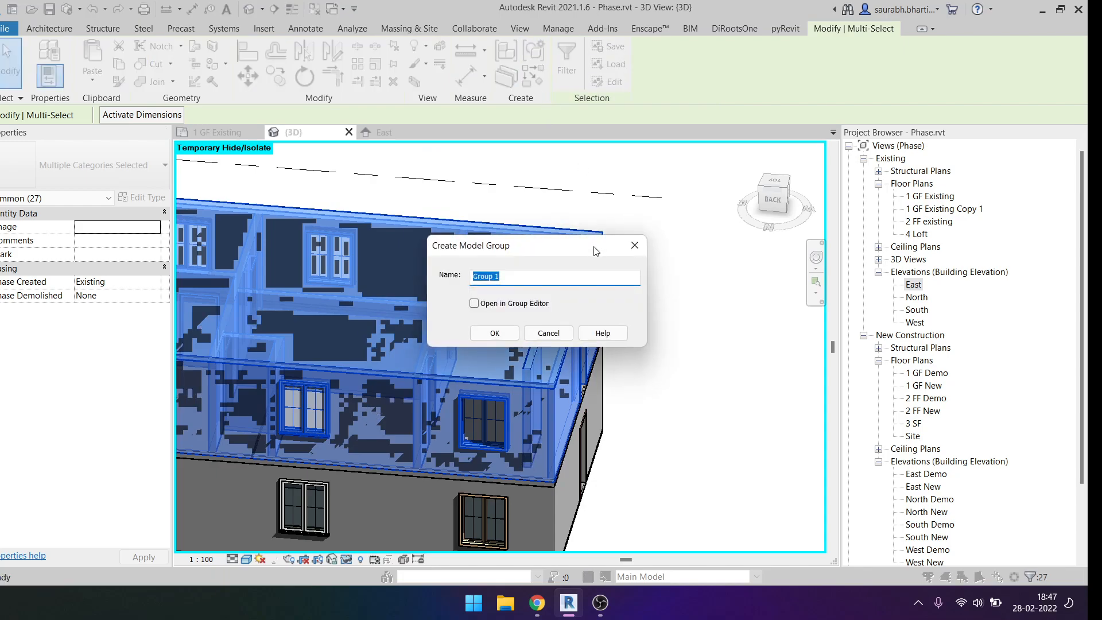
key(BackSpace)
click(495, 334)
scroll(516, 361, down, 3)
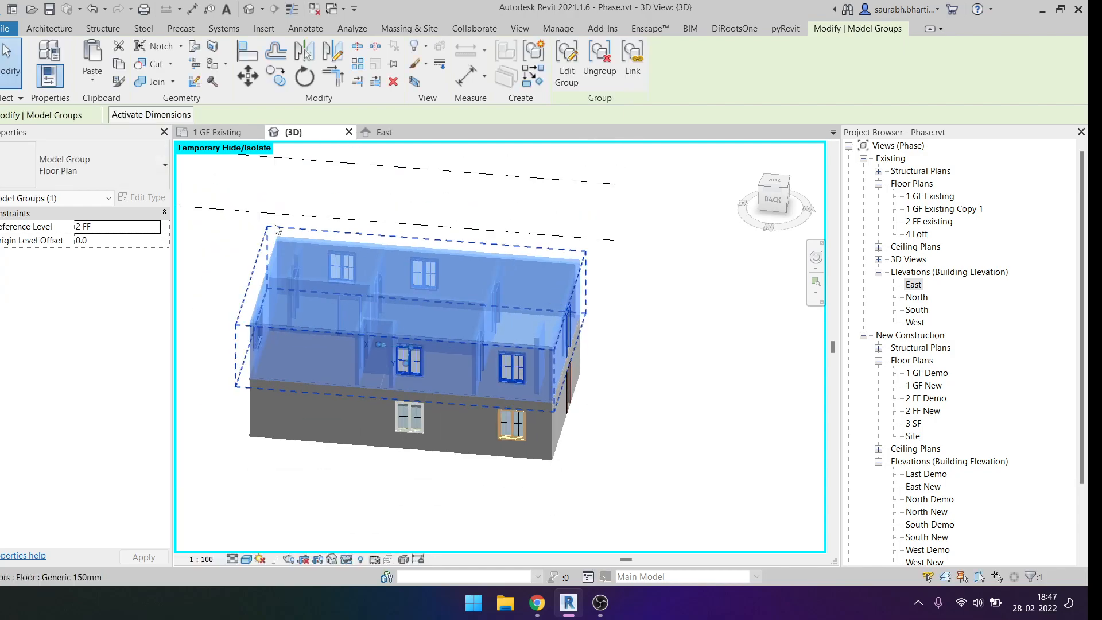
Try to paste a copy of the Floor Plan group aligned to level 2 HH.
shift+middle_drag(523, 371, 379, 327)
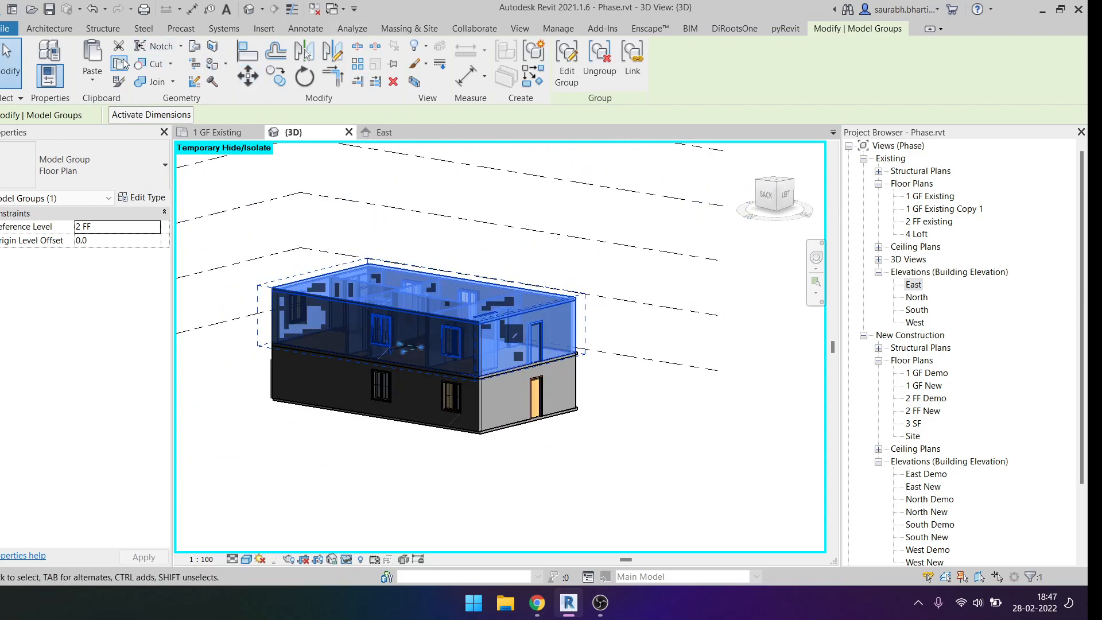
click(93, 81)
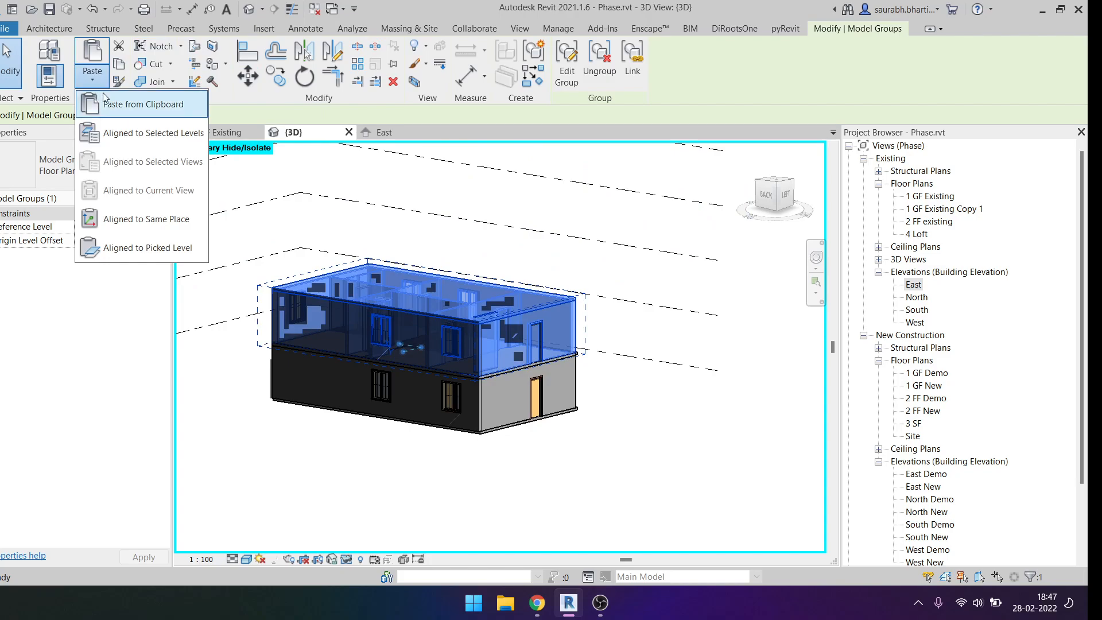
click(135, 140)
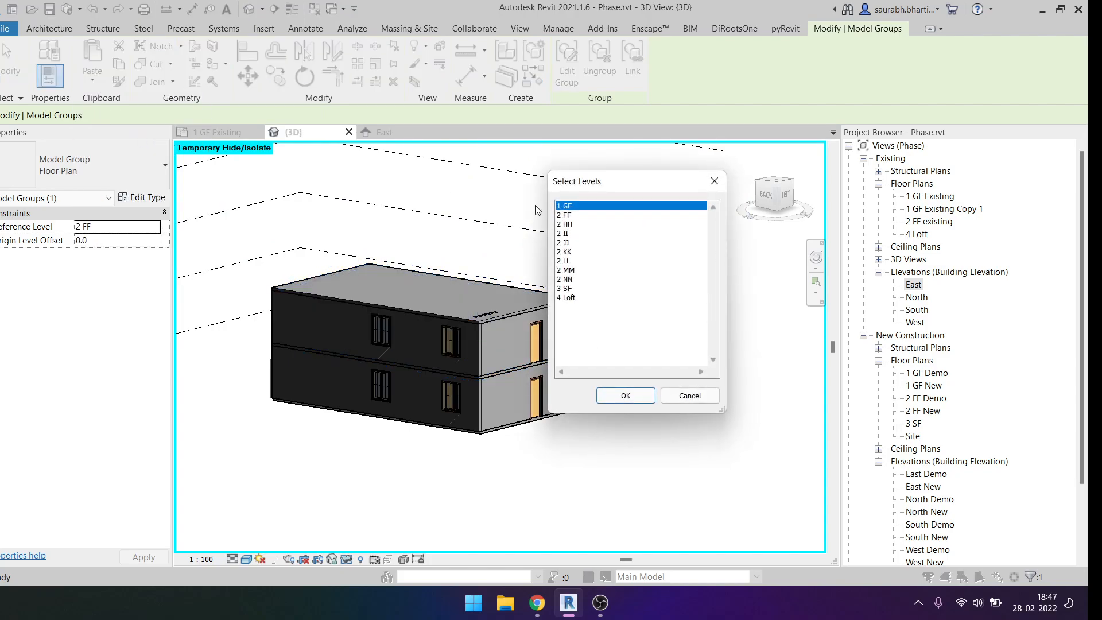
click(584, 225)
key(Return)
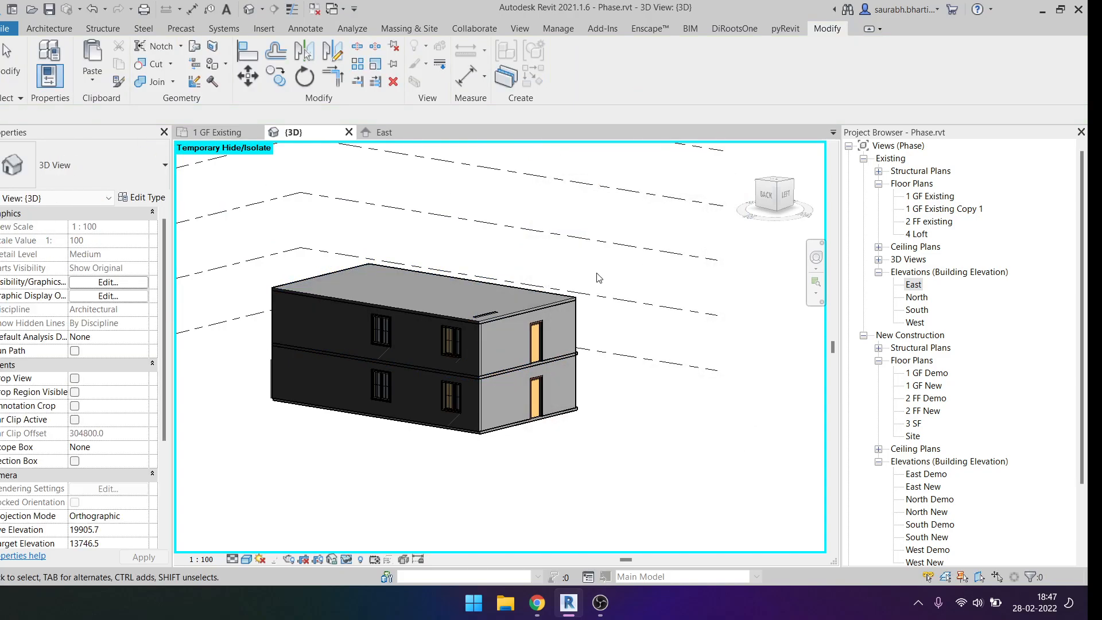
Examine the level names and elevations beside the building in the 3D view from its left side.
scroll(525, 287, down, 4)
scroll(492, 308, up, 4)
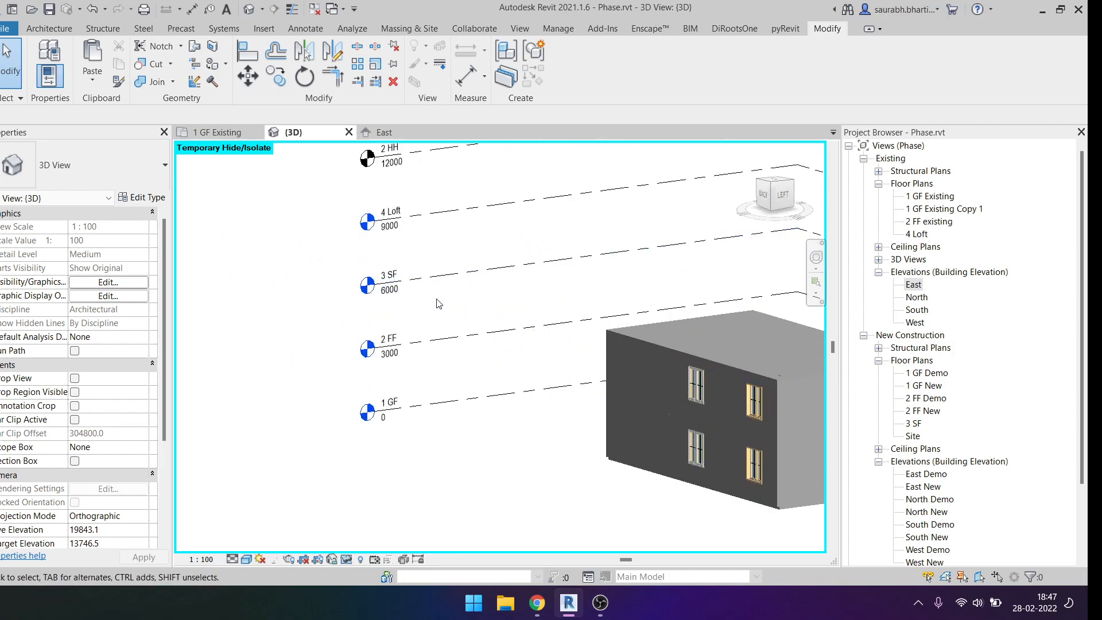
shift+middle_drag(501, 307, 551, 299)
click(783, 198)
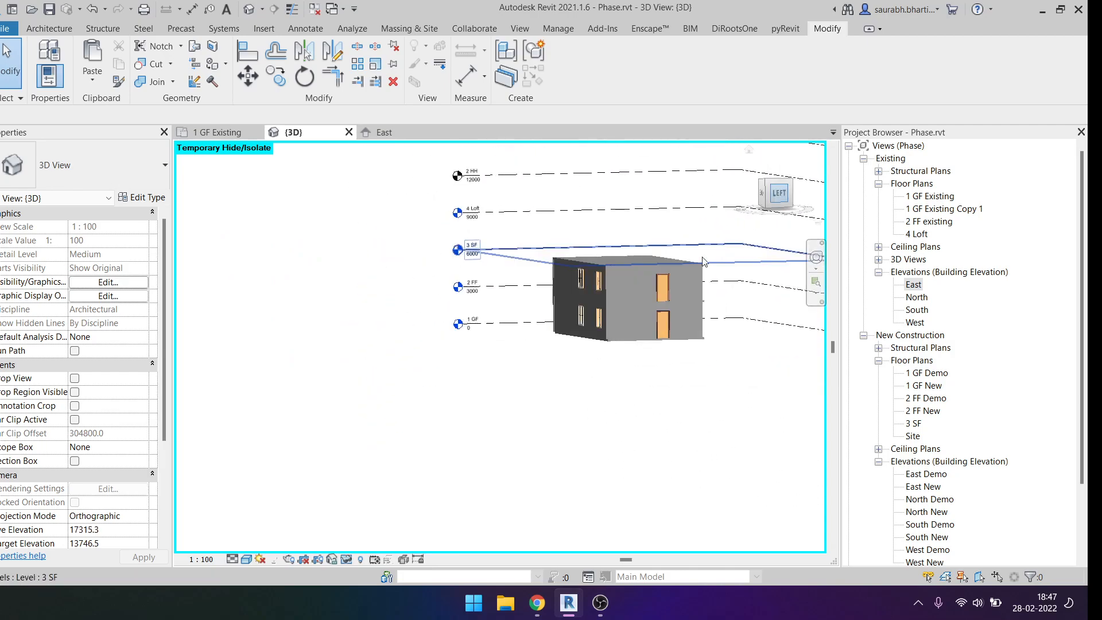
scroll(404, 450, up, 2)
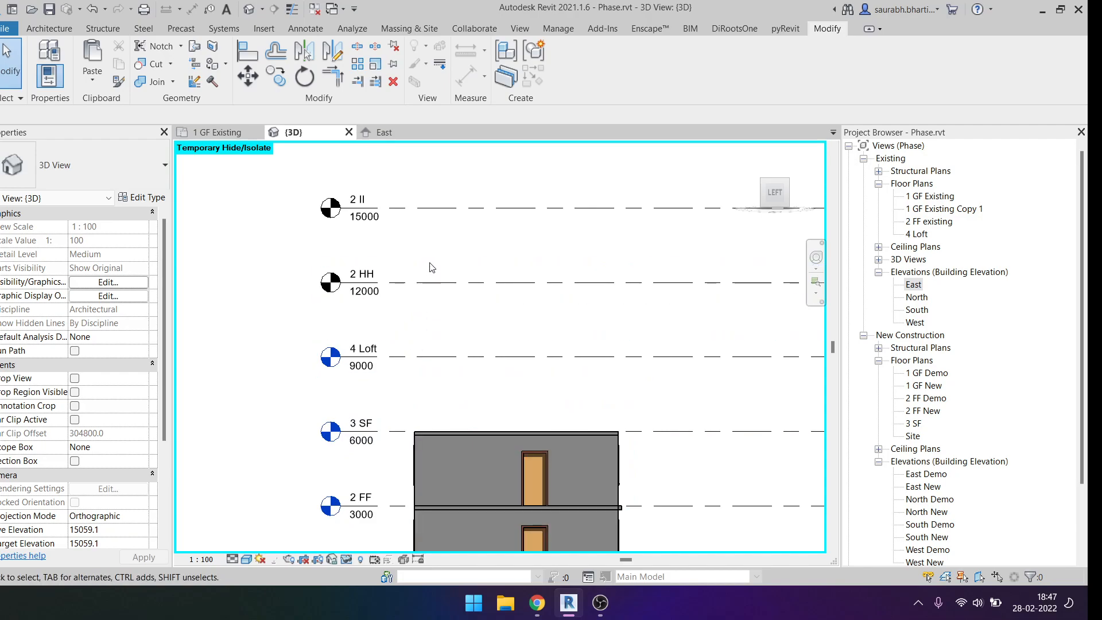
scroll(426, 231, down, 2)
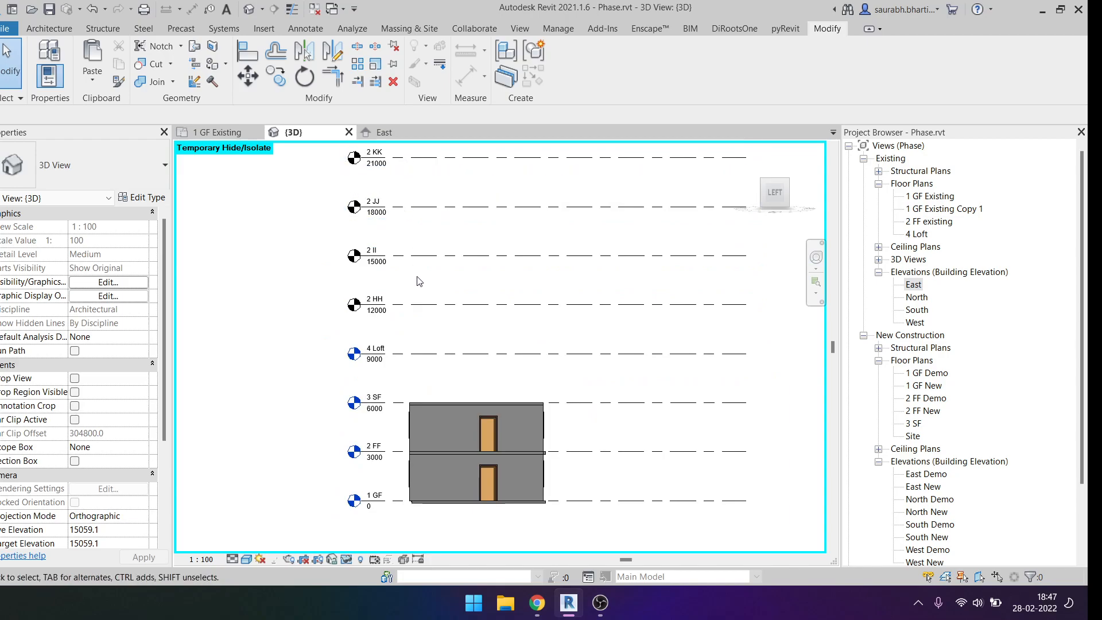
shift+middle_drag(386, 231, 379, 344)
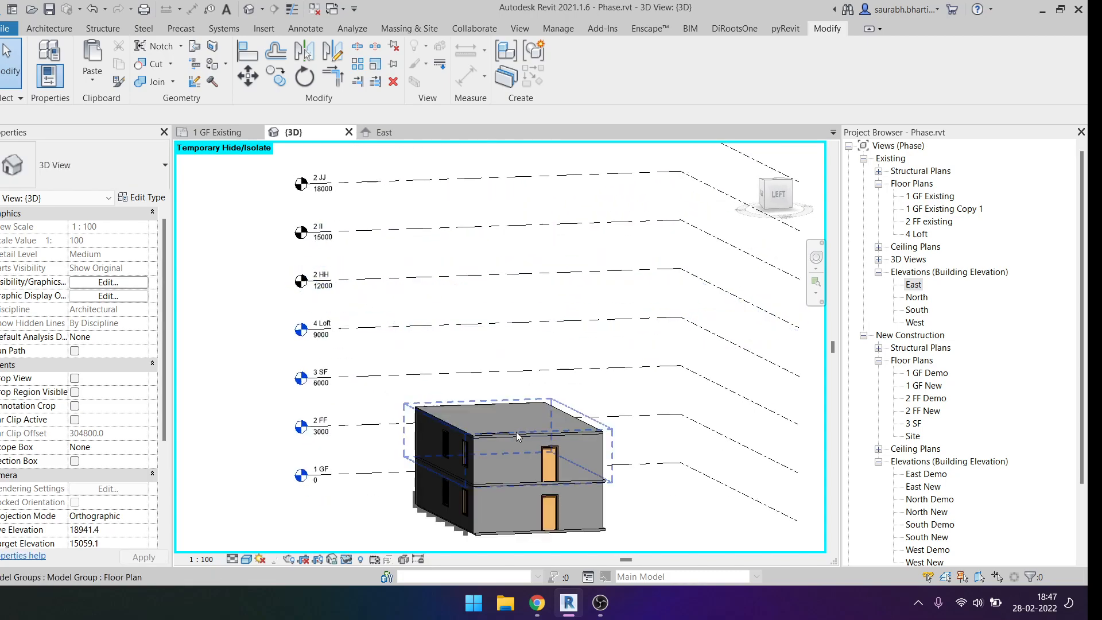
Copy the upper storey's Floor Plan group and paste it aligned to levels 2 HH through 2 NN, 3 SF and 4 Loft.
click(499, 436)
click(118, 64)
click(92, 80)
click(150, 128)
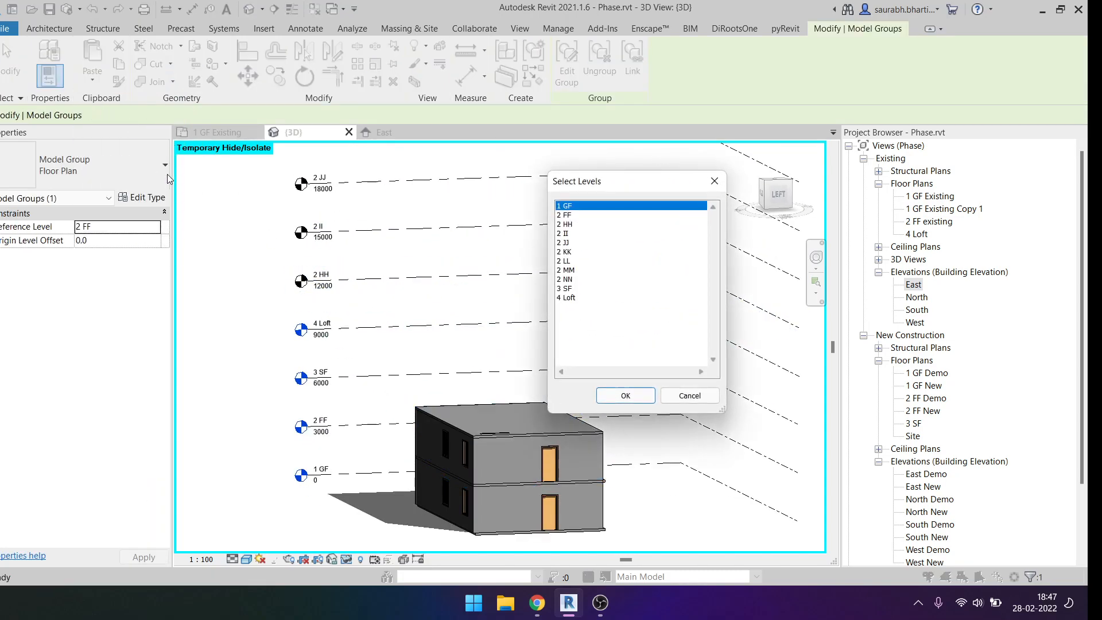
click(570, 225)
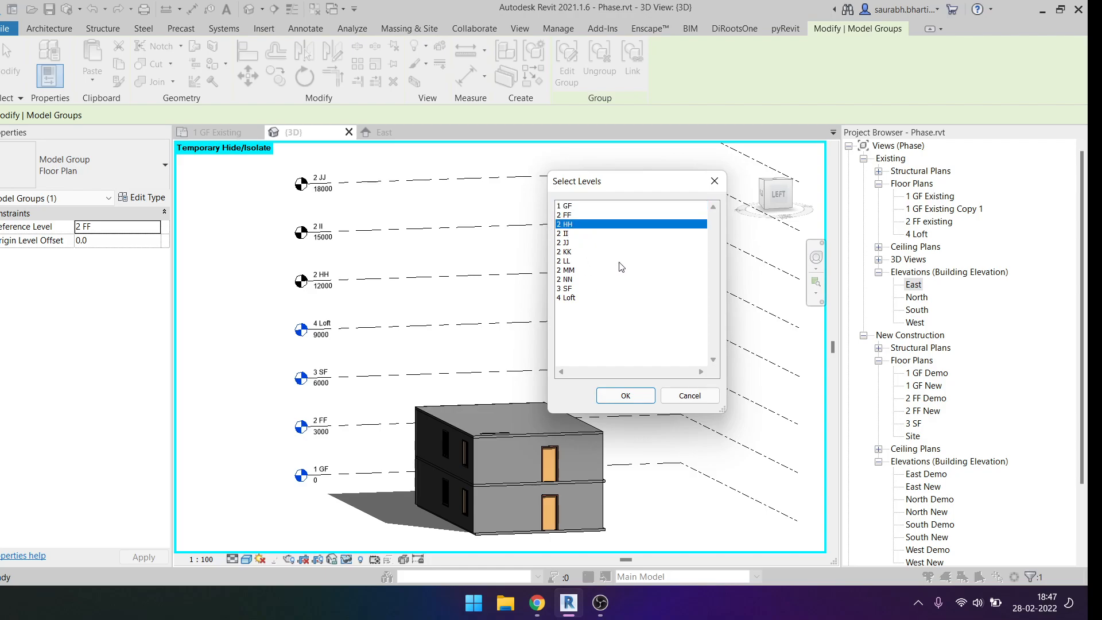
shift+click(571, 288)
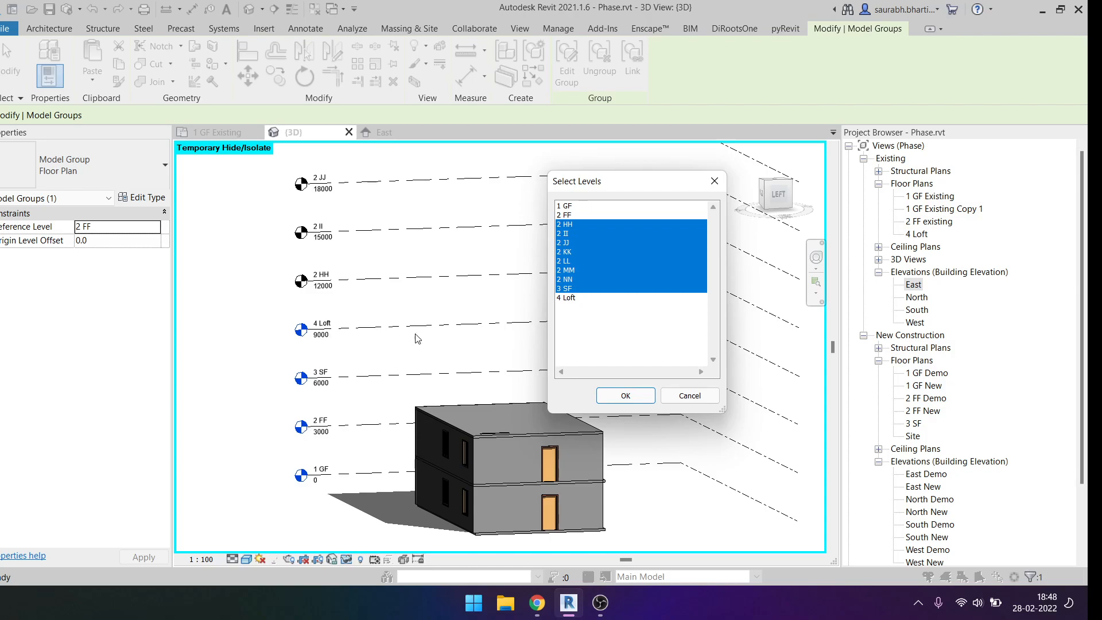
click(570, 298)
drag(568, 311, 546, 254)
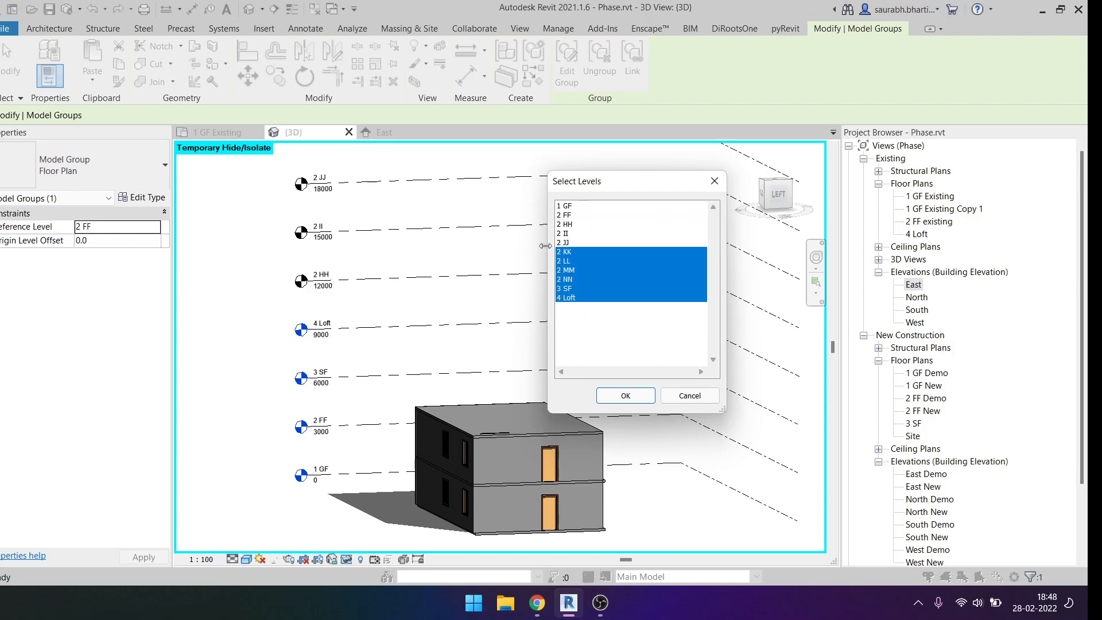
drag(562, 217, 579, 227)
click(581, 229)
ctrl+click(582, 229)
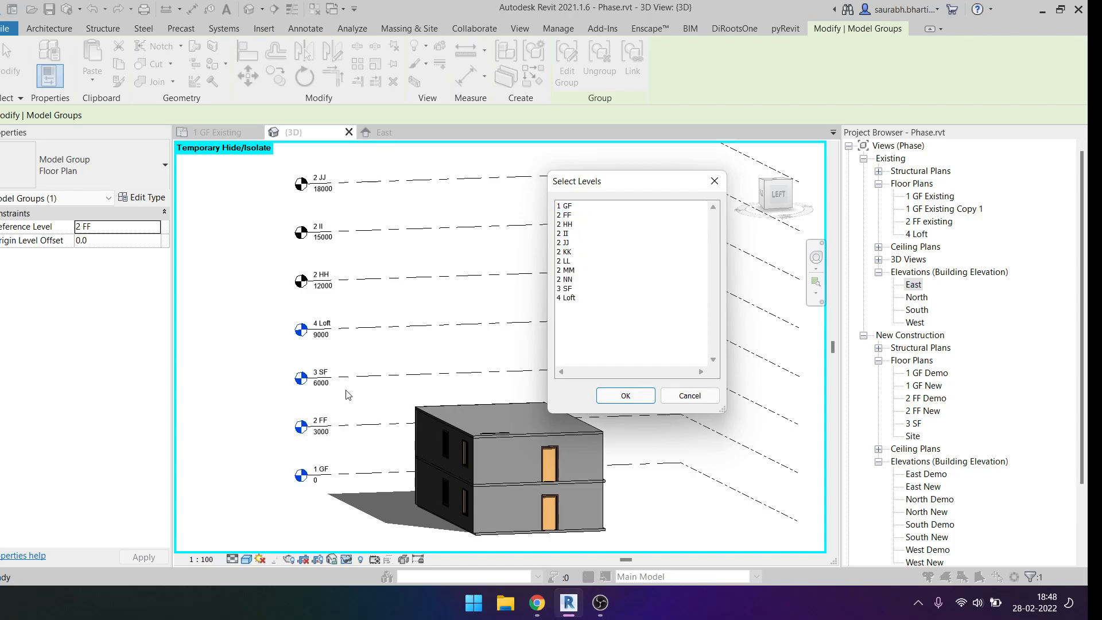
drag(579, 229, 603, 319)
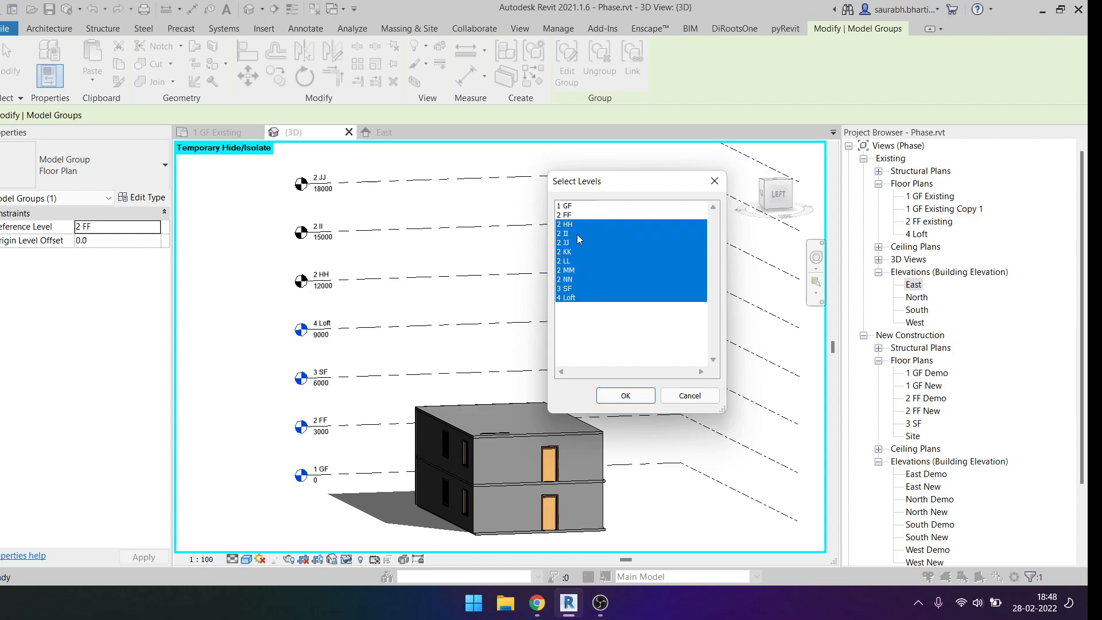
click(626, 396)
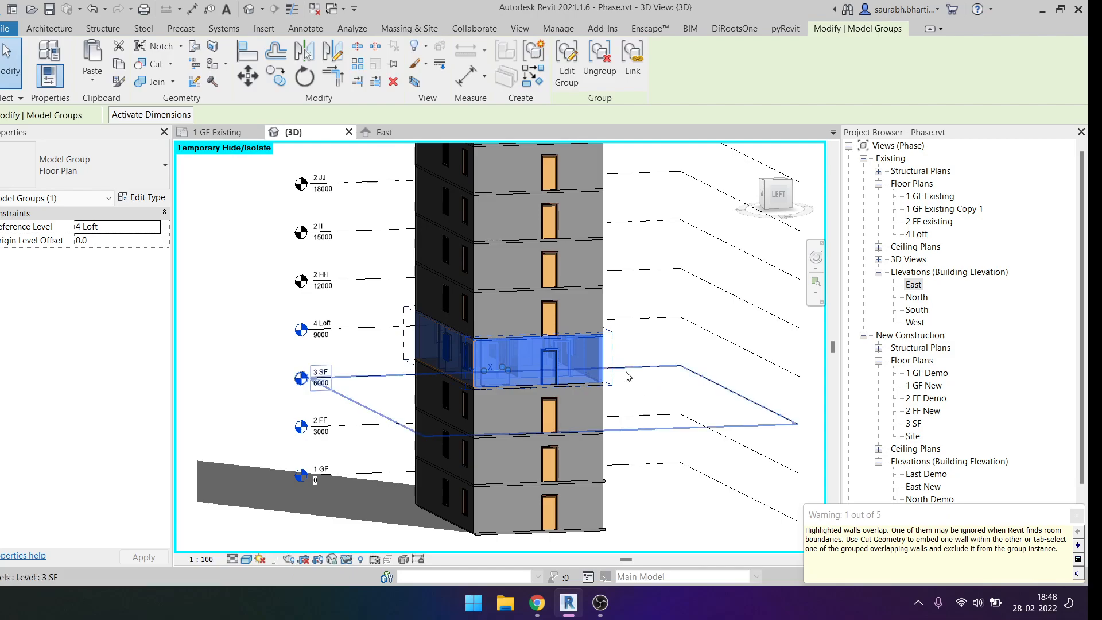
Examine the stacked storeys of the tower from all around and inspect the Floor Plan group on level 2 FF.
scroll(627, 377, down, 5)
shift+middle_drag(625, 484, 636, 412)
key(Escape)
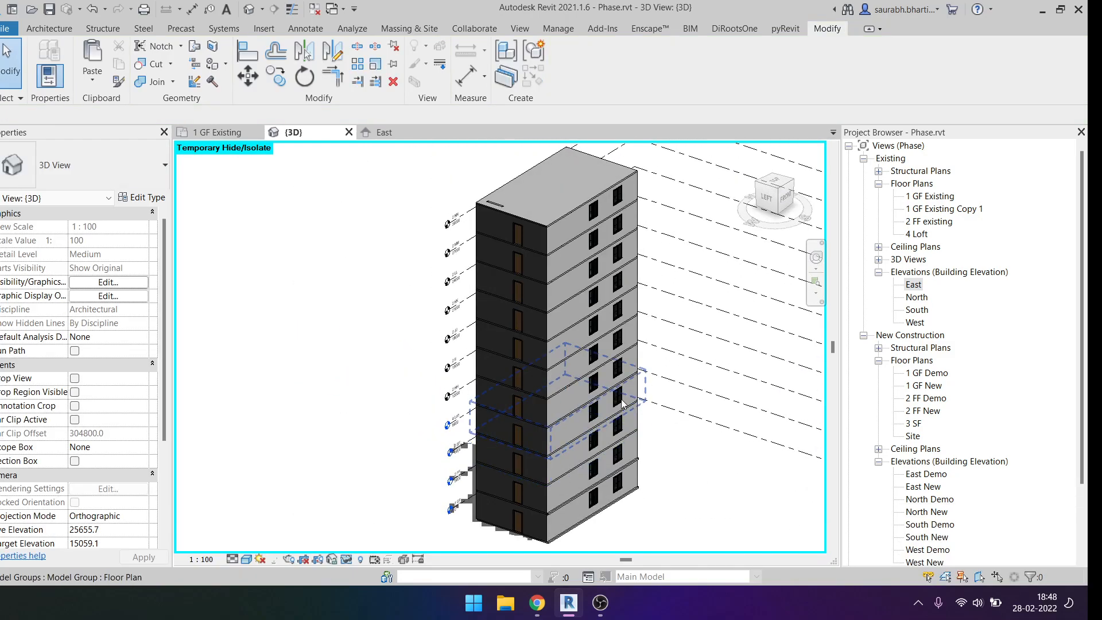
click(561, 482)
scroll(558, 481, up, 5)
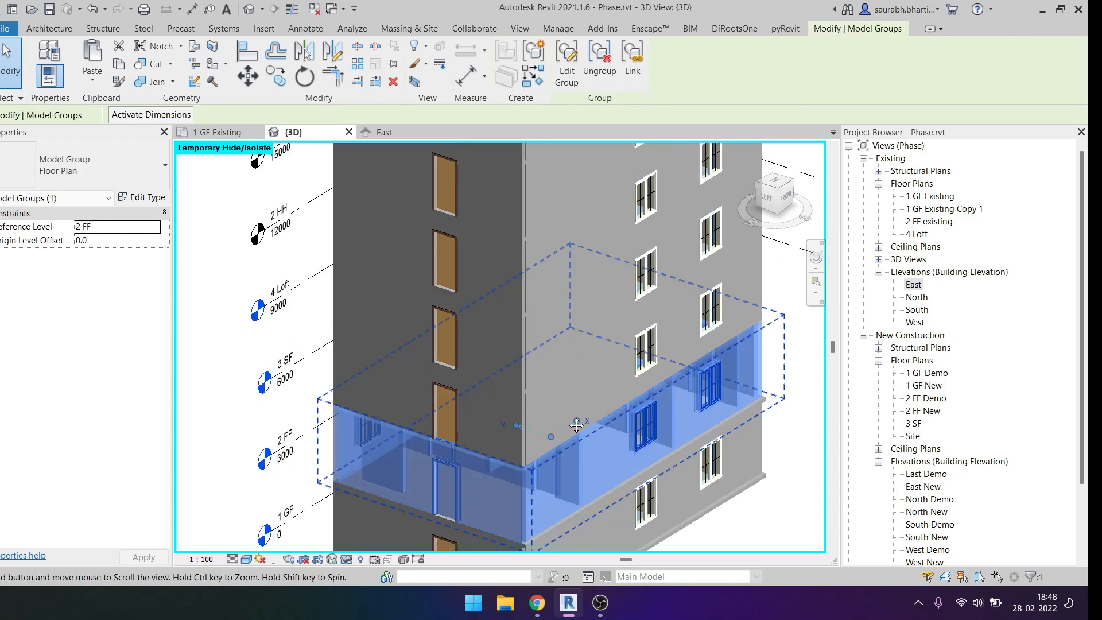
scroll(542, 309, down, 5)
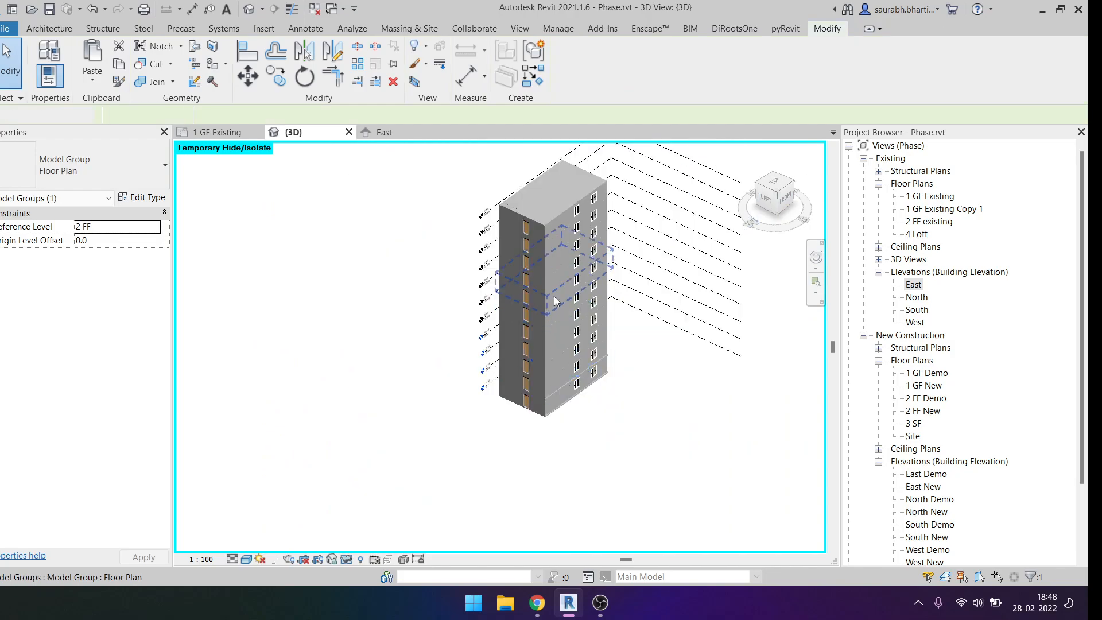
key(Escape)
Temporarily hide the Generic 150mm floor slab on top of the tower and examine the rooms of the top storey.
click(569, 221)
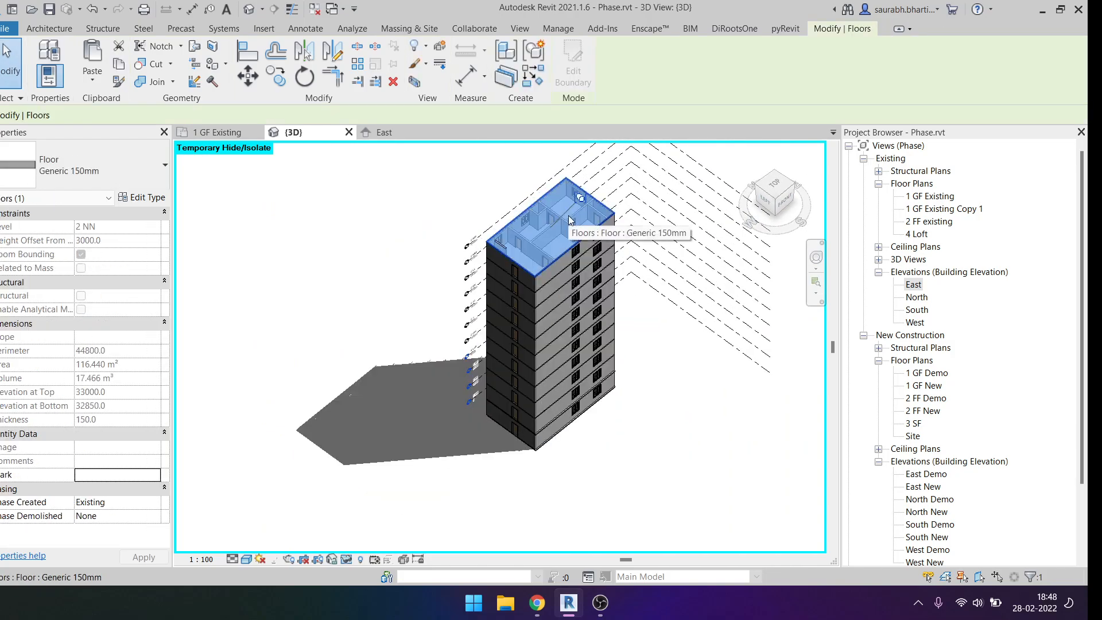
key(Delete)
shift+middle_drag(560, 239, 545, 317)
scroll(545, 317, up, 5)
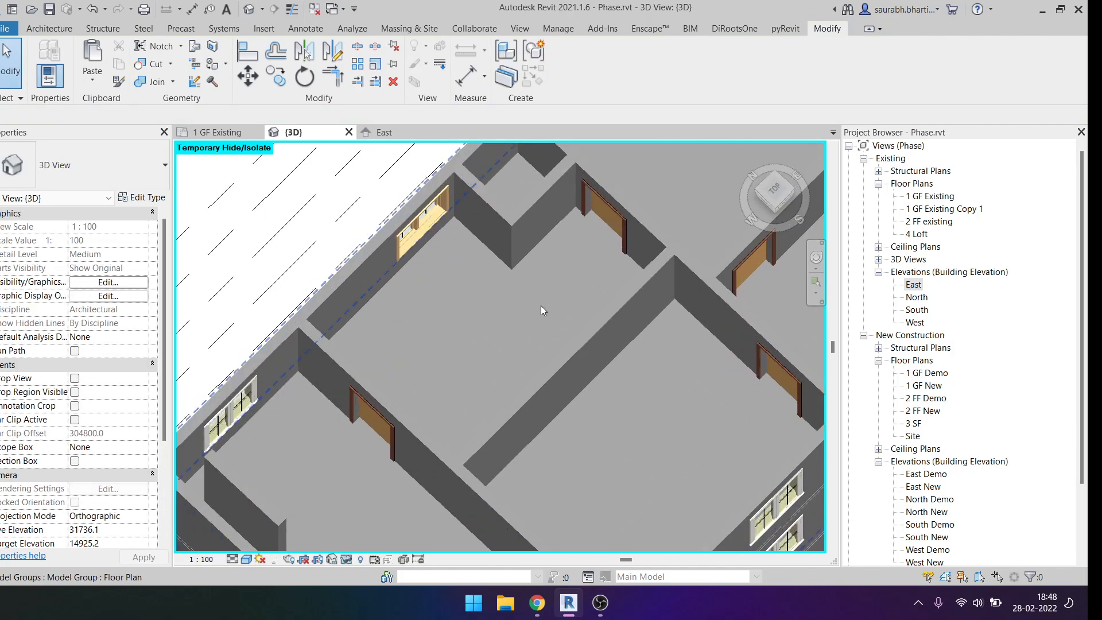
scroll(519, 284, down, 5)
Temporarily hide the front wall of the ground storey and examine the rooms behind it.
click(785, 208)
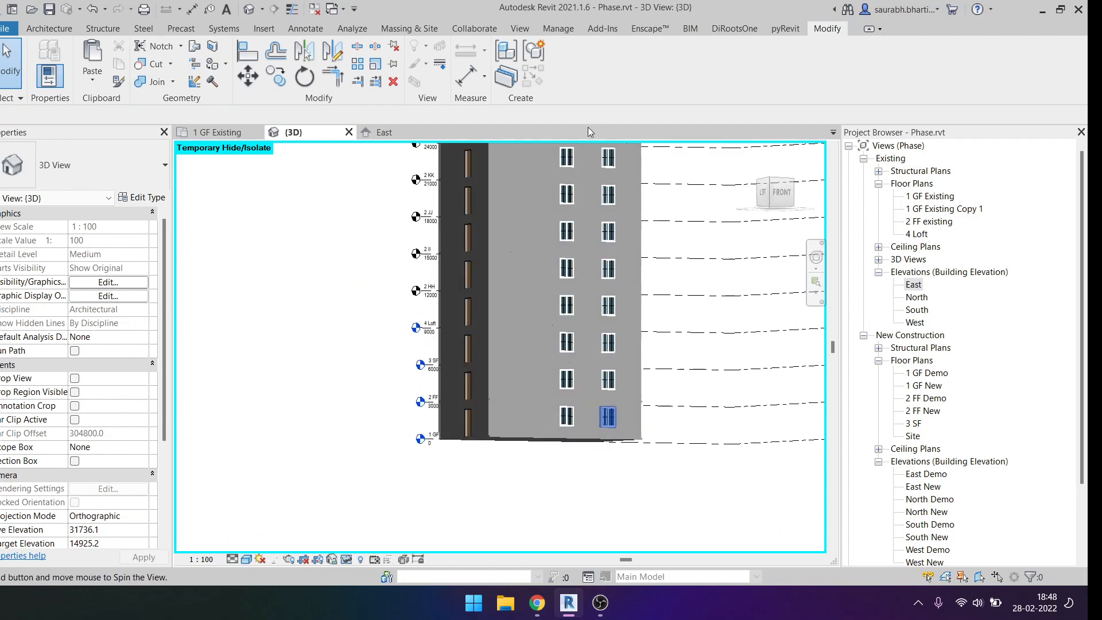
click(529, 414)
key(Delete)
shift+middle_drag(546, 458, 545, 462)
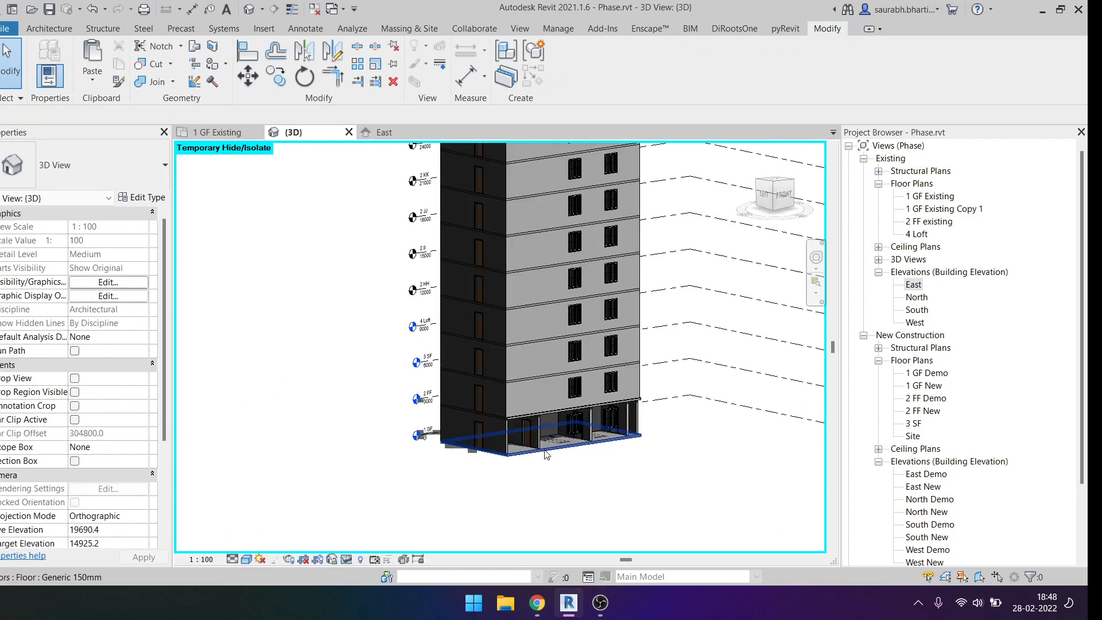
scroll(528, 441, up, 5)
shift+middle_drag(589, 424, 522, 458)
scroll(521, 458, down, 3)
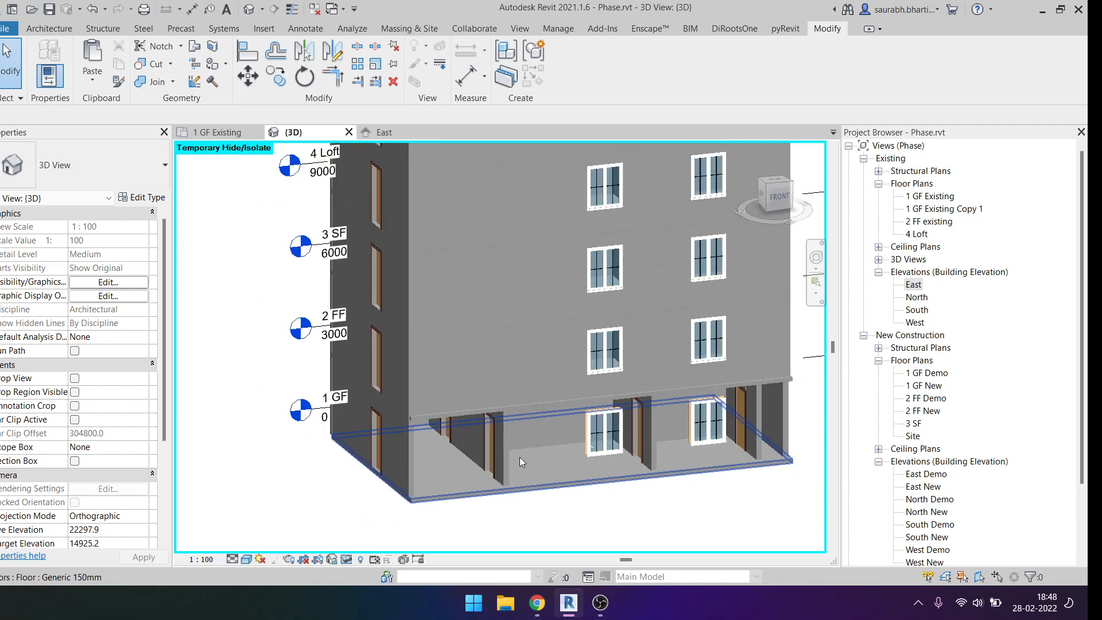
Reset the temporary hide in the 3D view so that all hidden elements are shown.
key(h)
key(r)
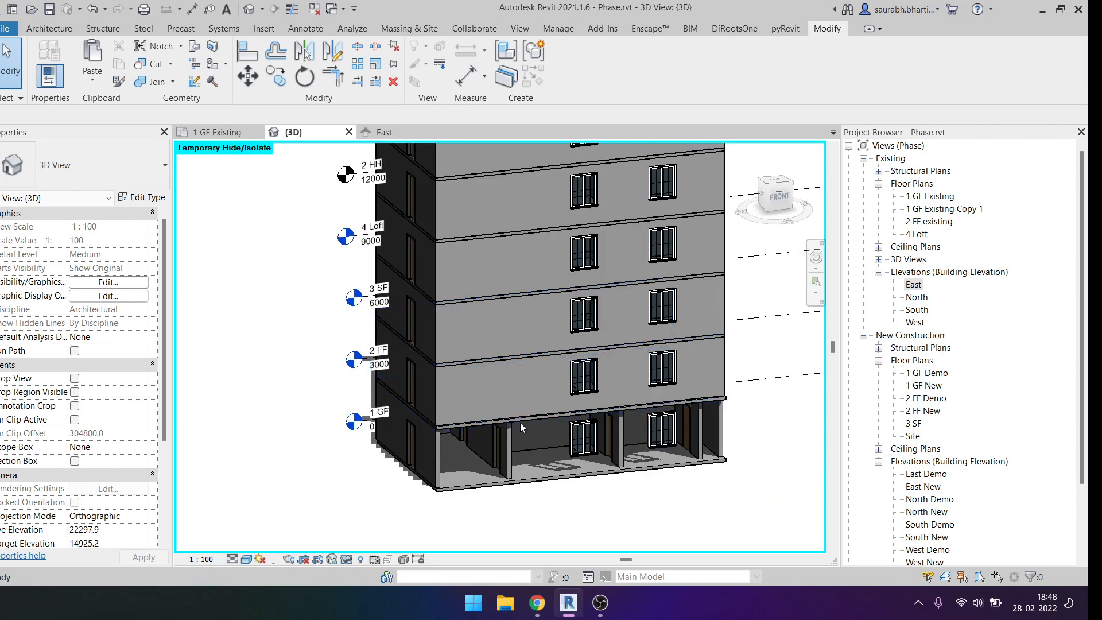
scroll(514, 386, down, 2)
shift+middle_drag(532, 391, 540, 399)
Open the topmost Floor Plan group on level 2 NN for editing and temporarily hide its top slab.
click(540, 399)
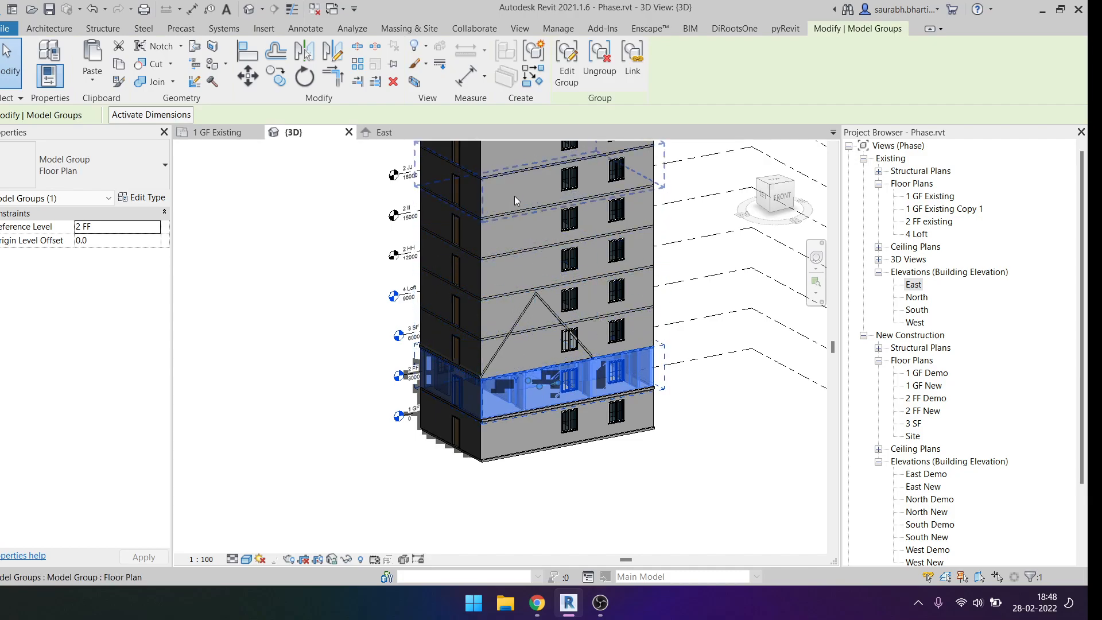
middle_drag(515, 200, 535, 438)
click(556, 290)
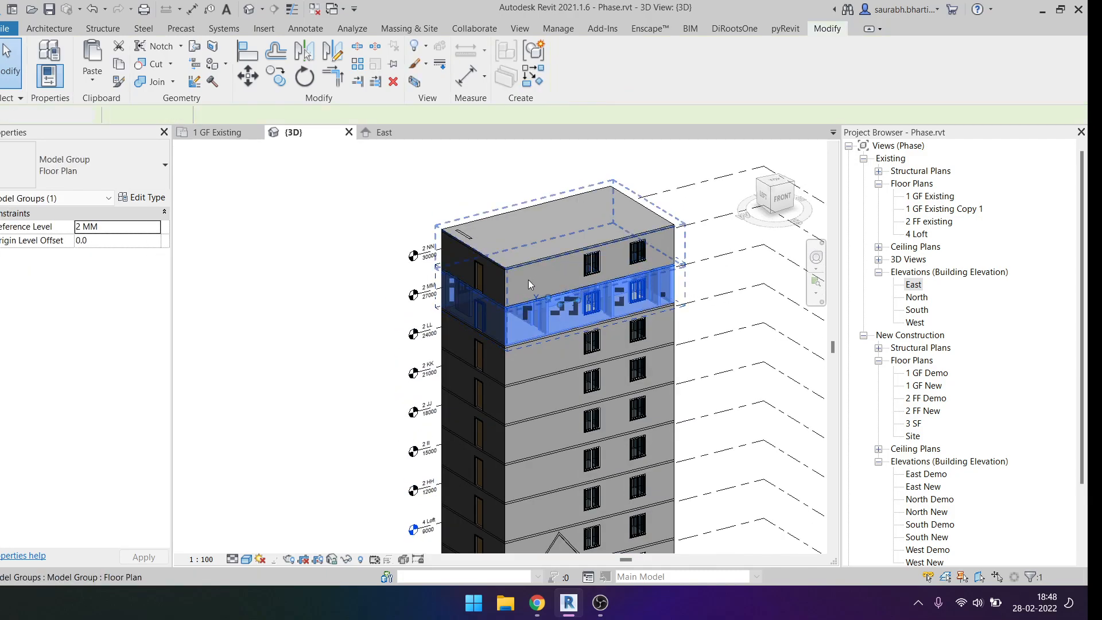
click(535, 282)
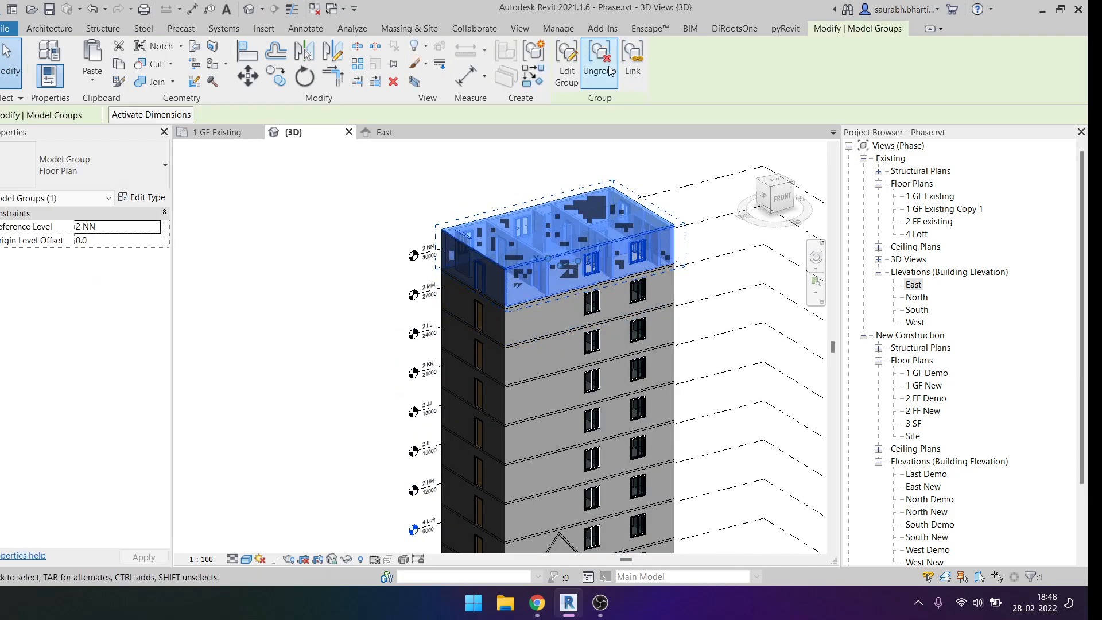
click(567, 63)
shift+middle_drag(580, 241, 580, 294)
click(579, 300)
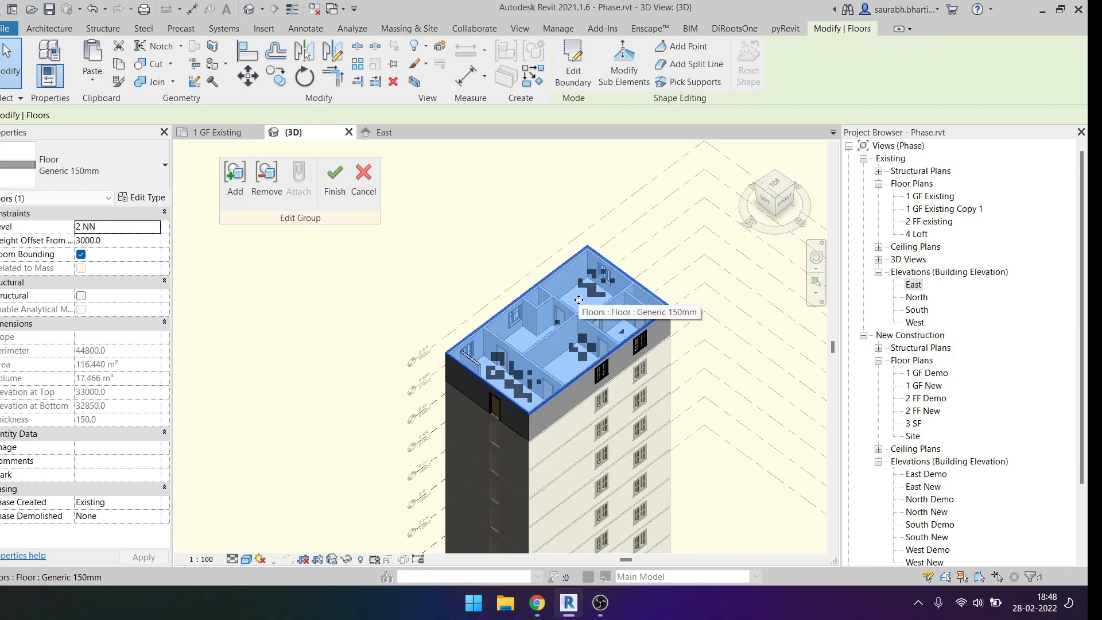
key(h)
key(h)
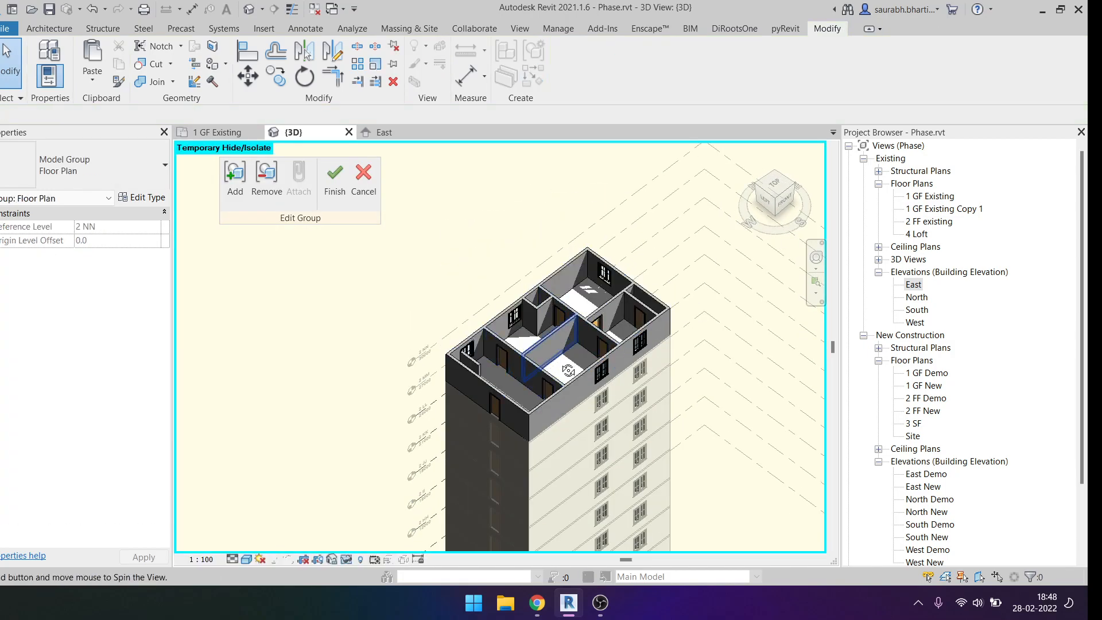
shift+middle_drag(578, 300, 557, 384)
Try to draw a Generic - 200mm wall from the outer wall to the partition of the upper middle room in top view.
click(559, 390)
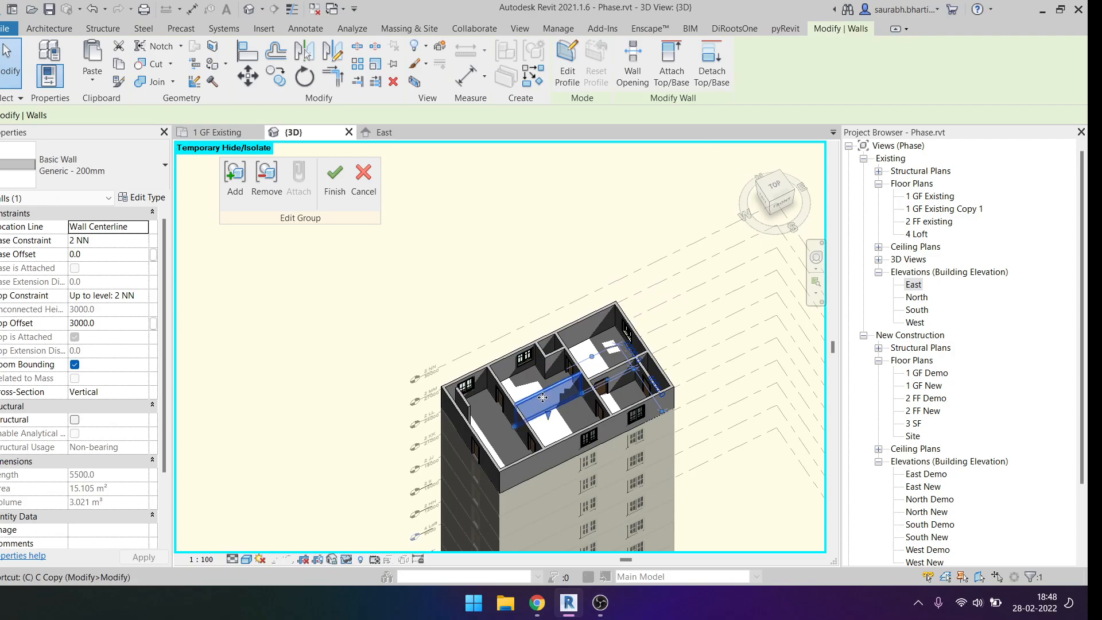
key(w)
key(a)
scroll(524, 373, up, 4)
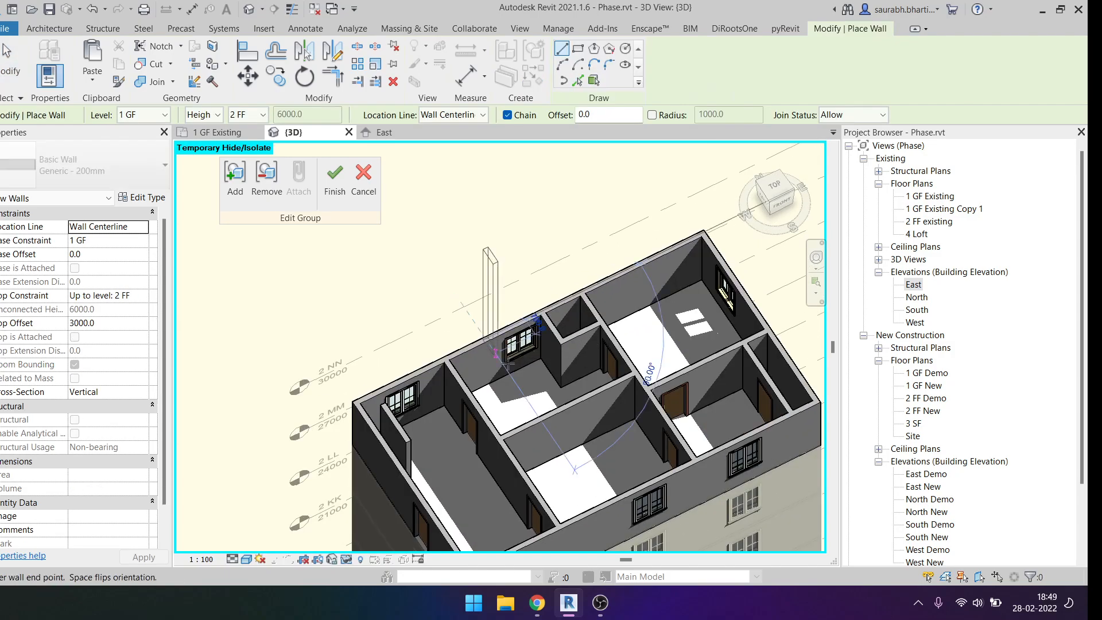
scroll(505, 358, down, 2)
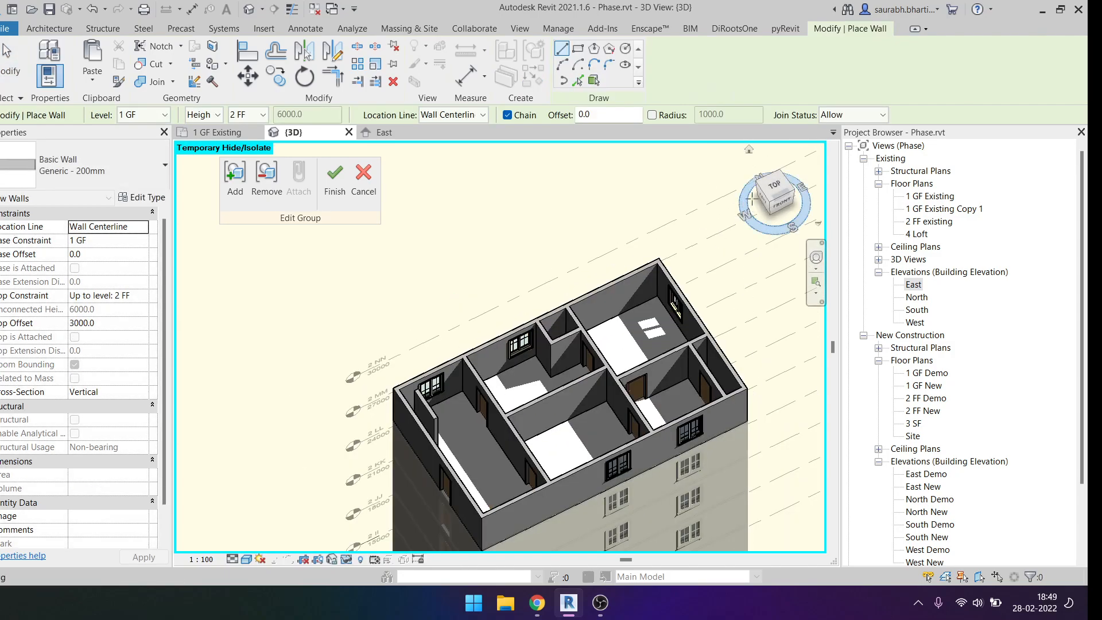
click(773, 186)
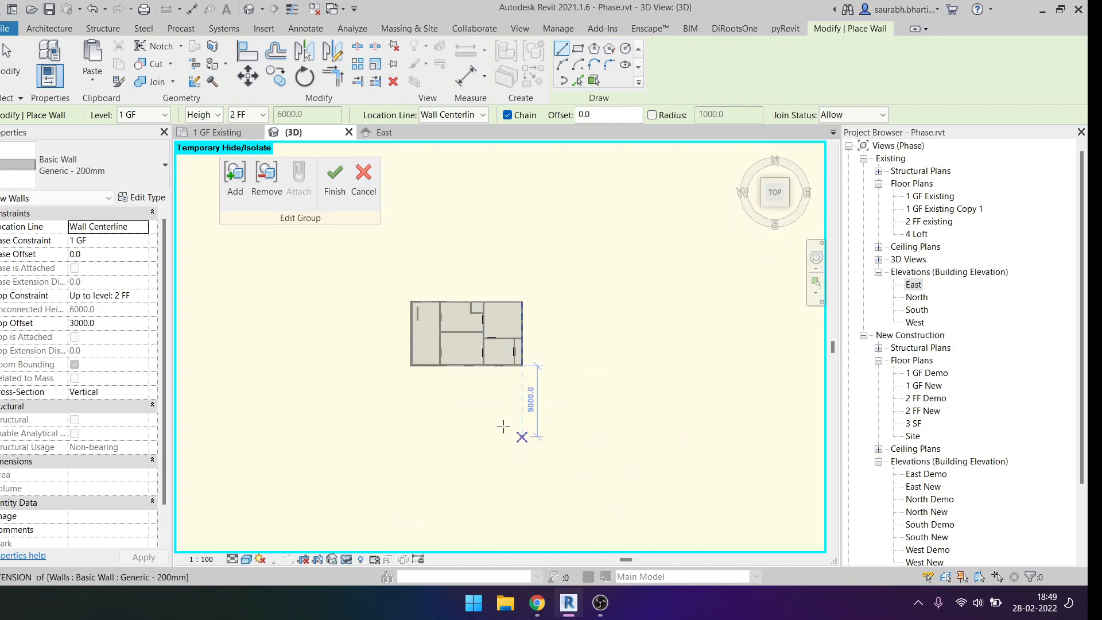
scroll(419, 260, up, 6)
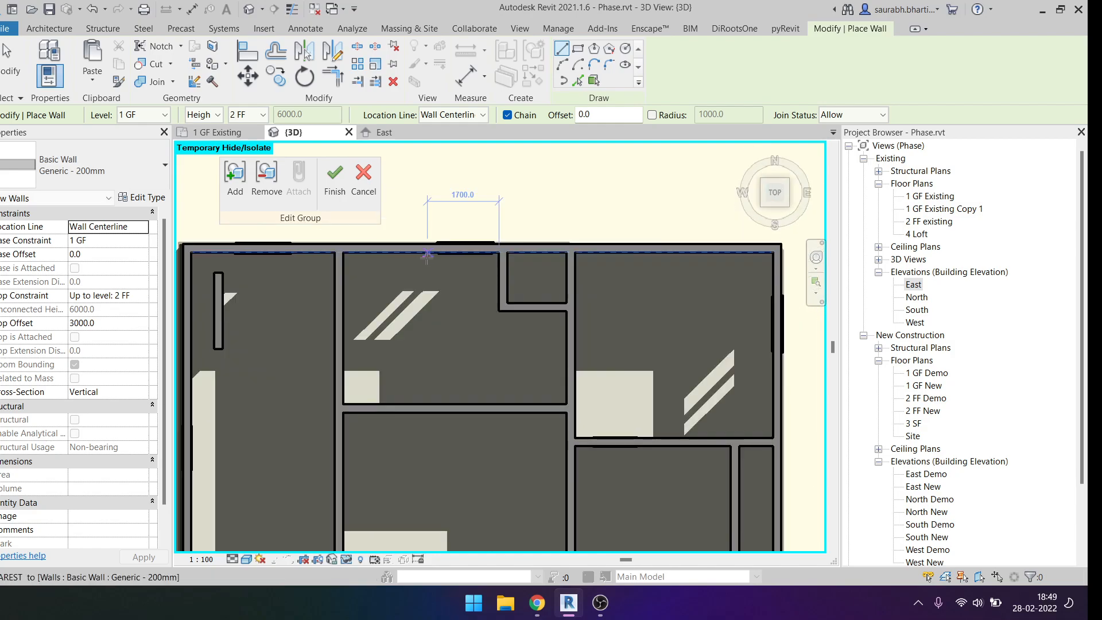
click(423, 253)
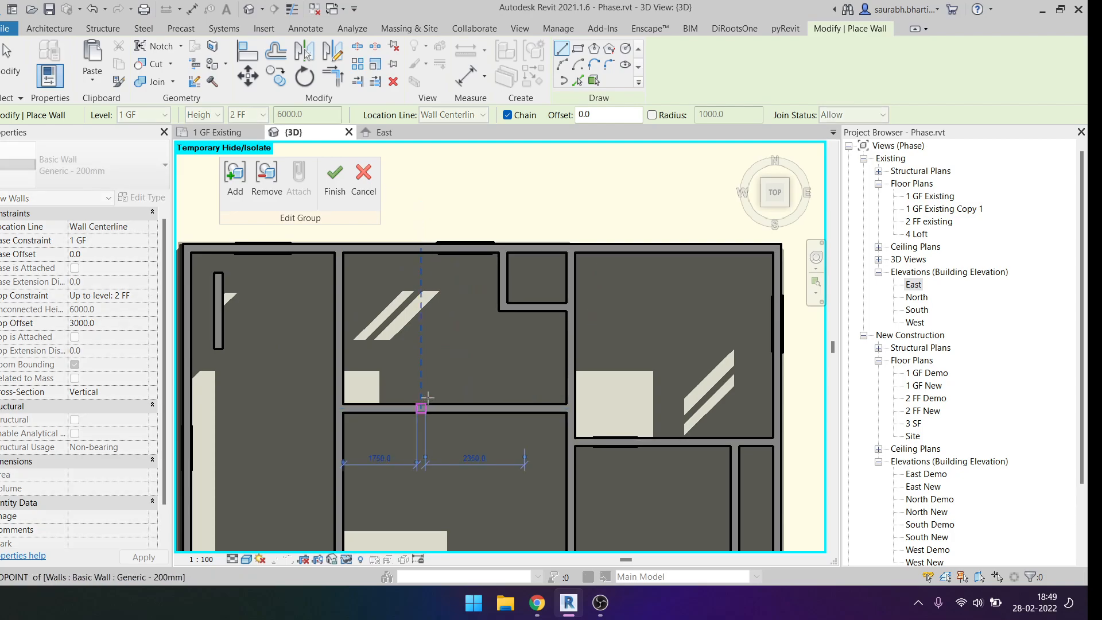
key(Escape)
Cancel editing the Floor Plan group and discard its edits.
shift+middle_drag(430, 315, 578, 304)
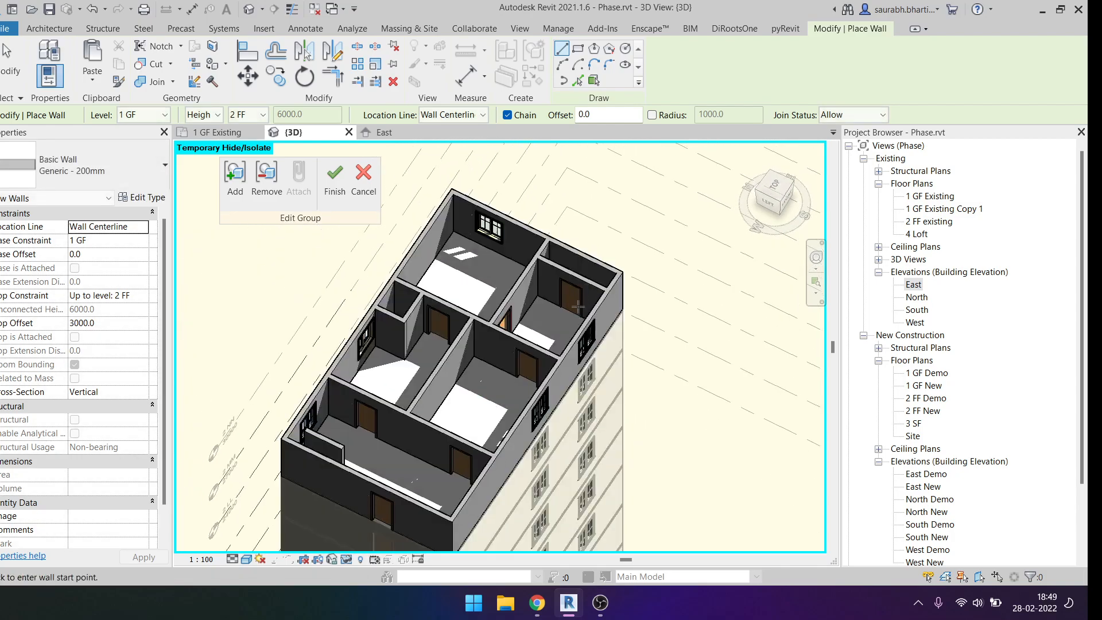
scroll(578, 304, up, 3)
click(363, 175)
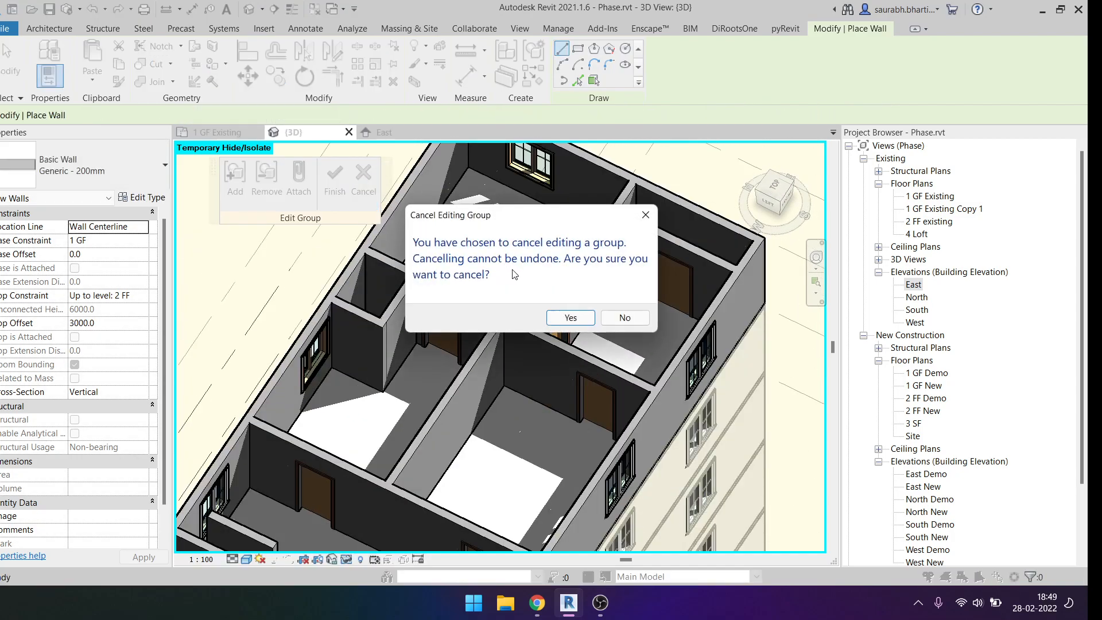
click(570, 317)
scroll(583, 322, down, 10)
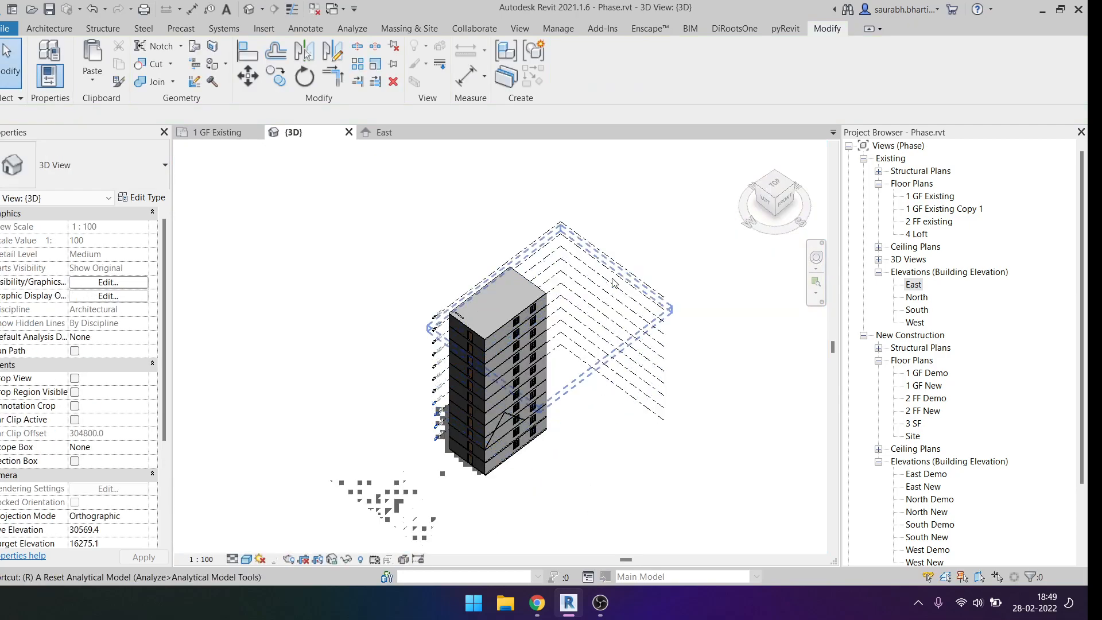
shift+middle_drag(497, 347, 568, 209)
drag(400, 225, 586, 519)
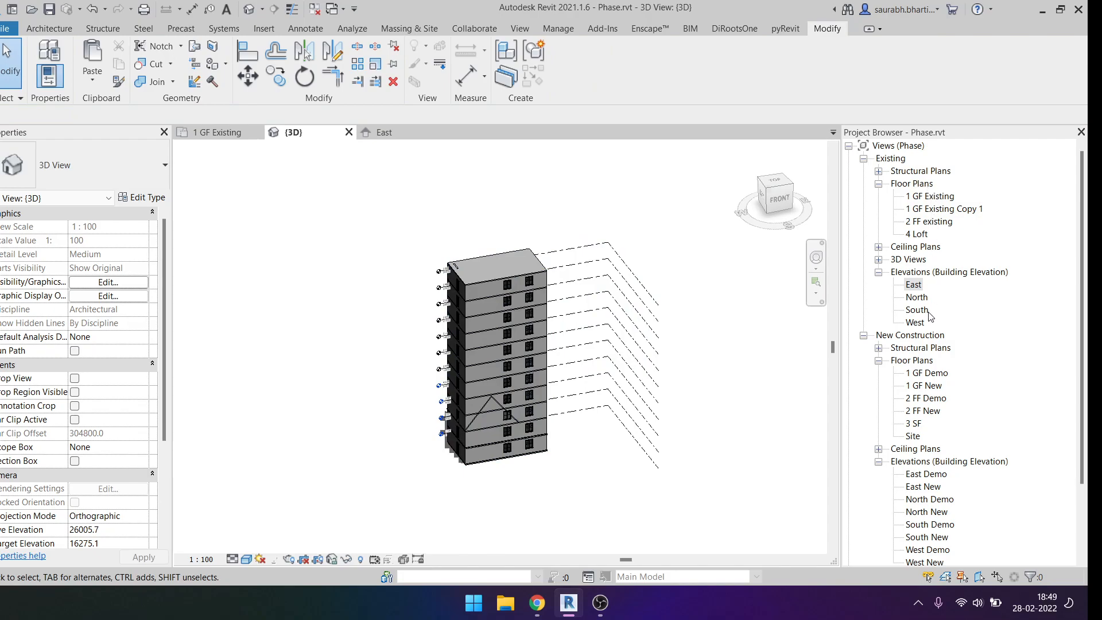
scroll(939, 396, down, 3)
scroll(939, 214, up, 3)
Create floor plan views for all listed levels from 2 HH to 2 NN.
click(561, 31)
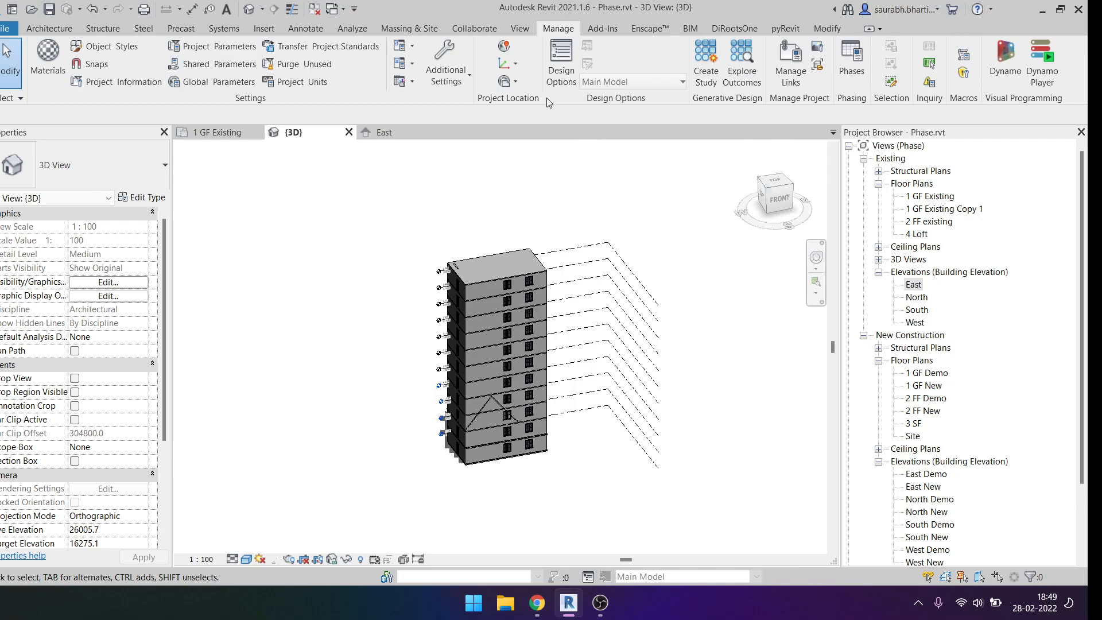
click(521, 30)
click(546, 49)
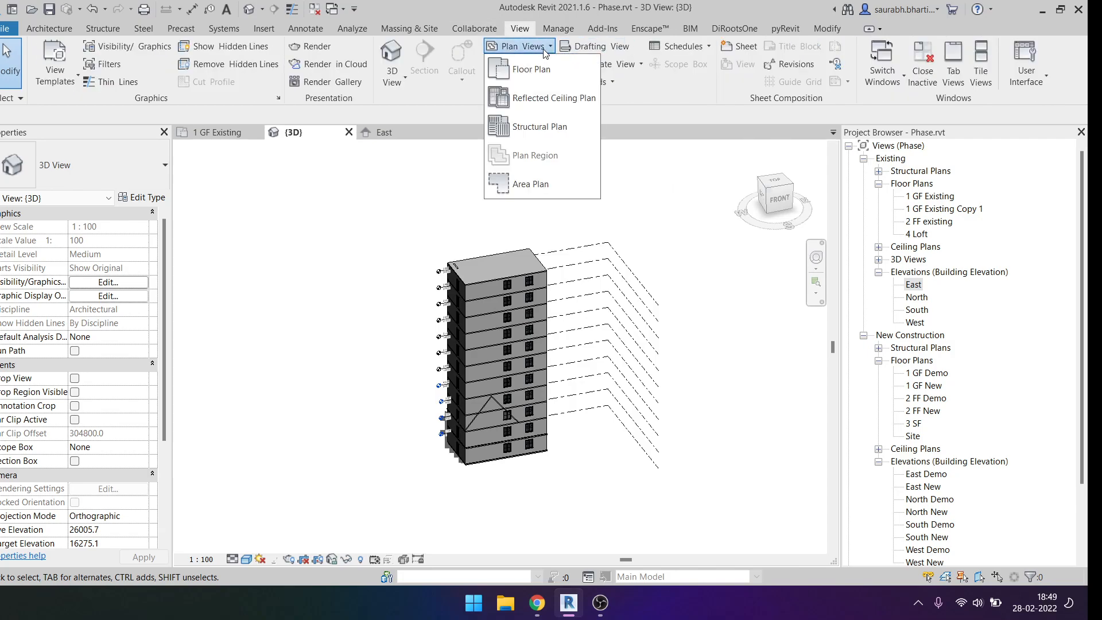
click(543, 71)
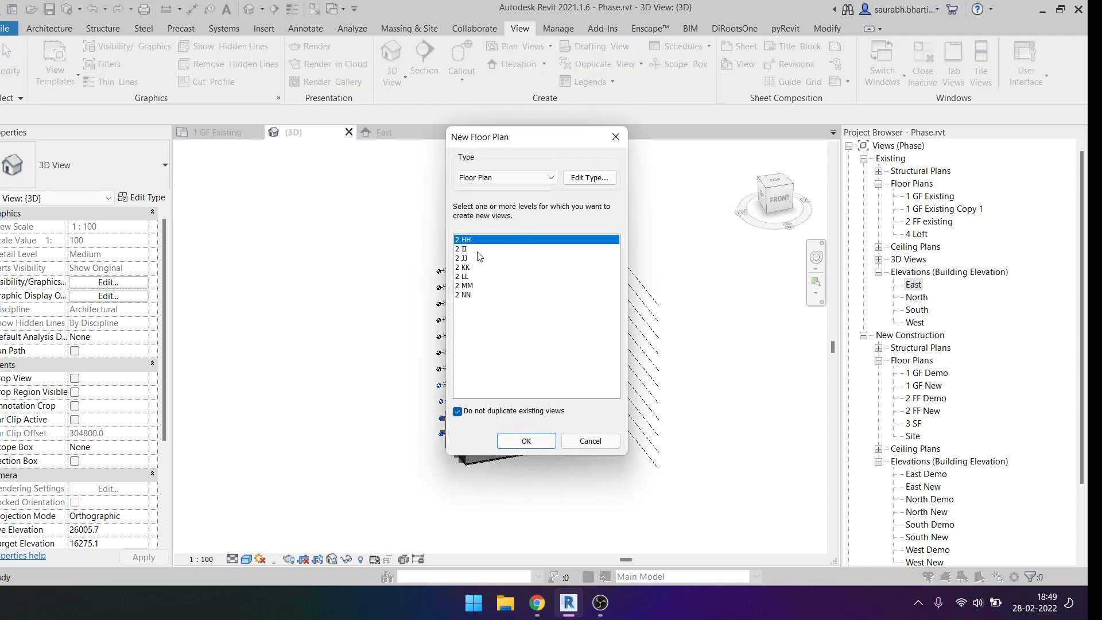
ctrl+click(471, 243)
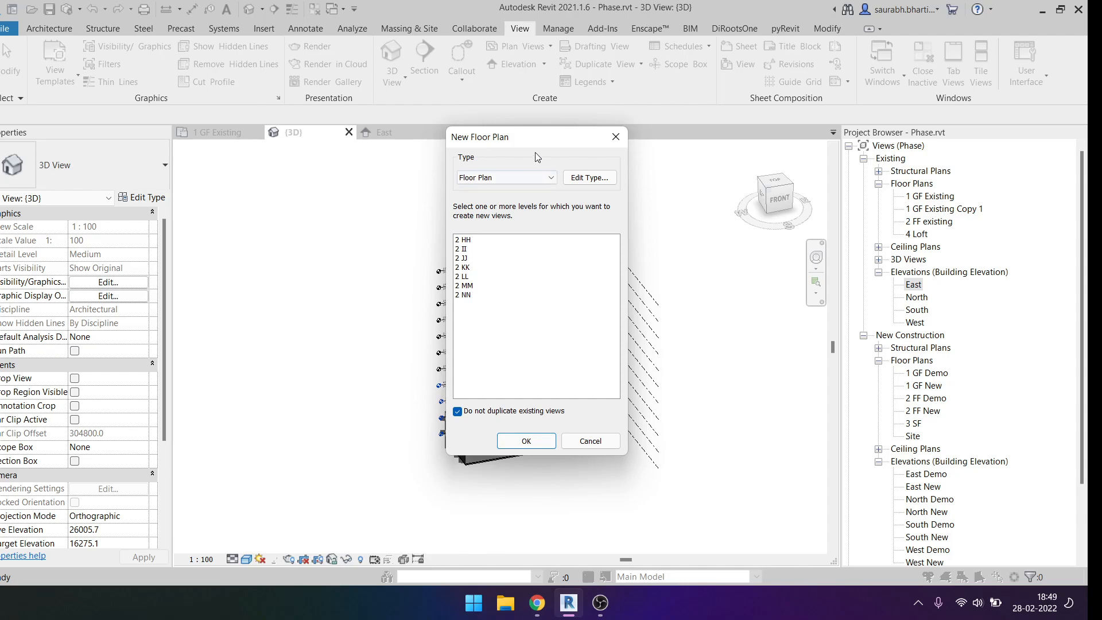
click(483, 238)
key(shift+Down)
key(shift+Down)
key(shift+Down)
key(shift+Down)
key(shift+Down)
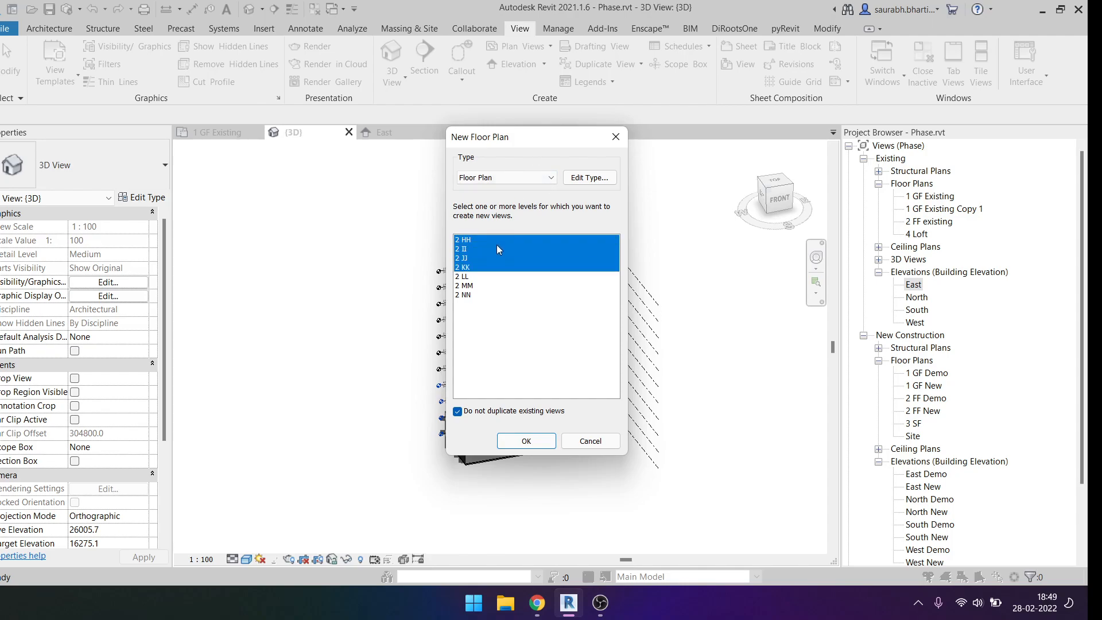
click(546, 444)
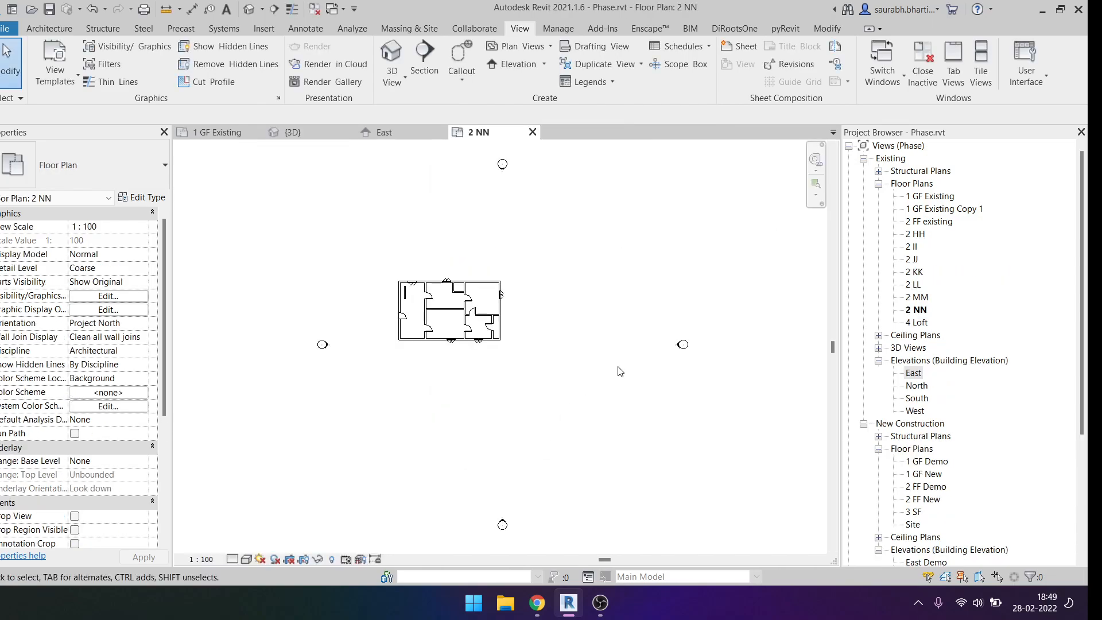
Open the Floor Plan group on 2 NN for editing and draw a Generic - 200mm wall across the upper middle room.
click(950, 237)
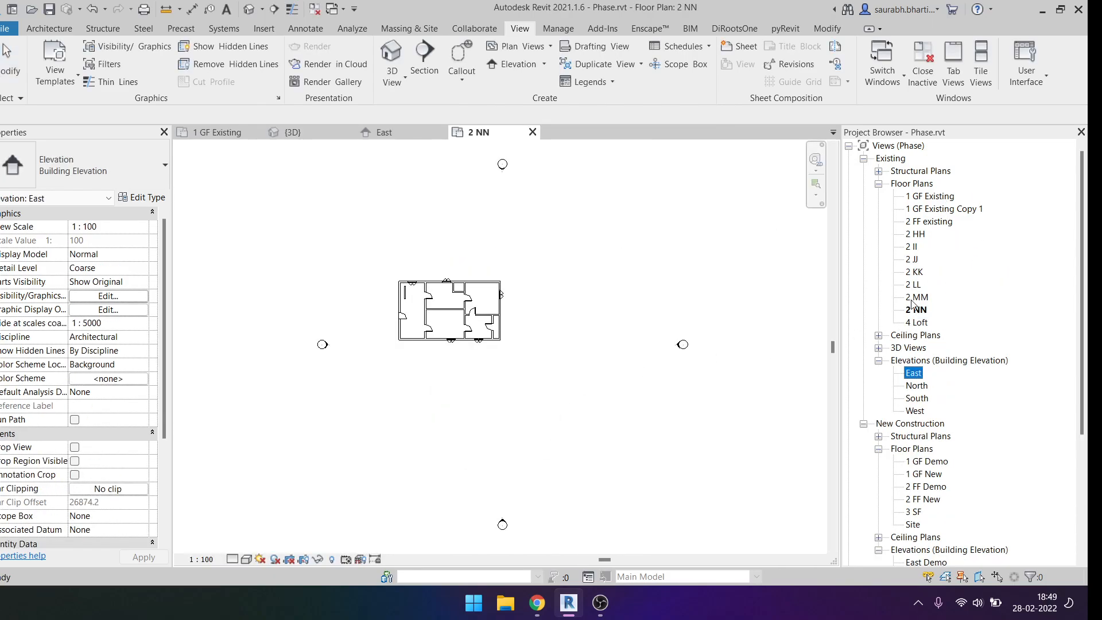
scroll(440, 302, up, 5)
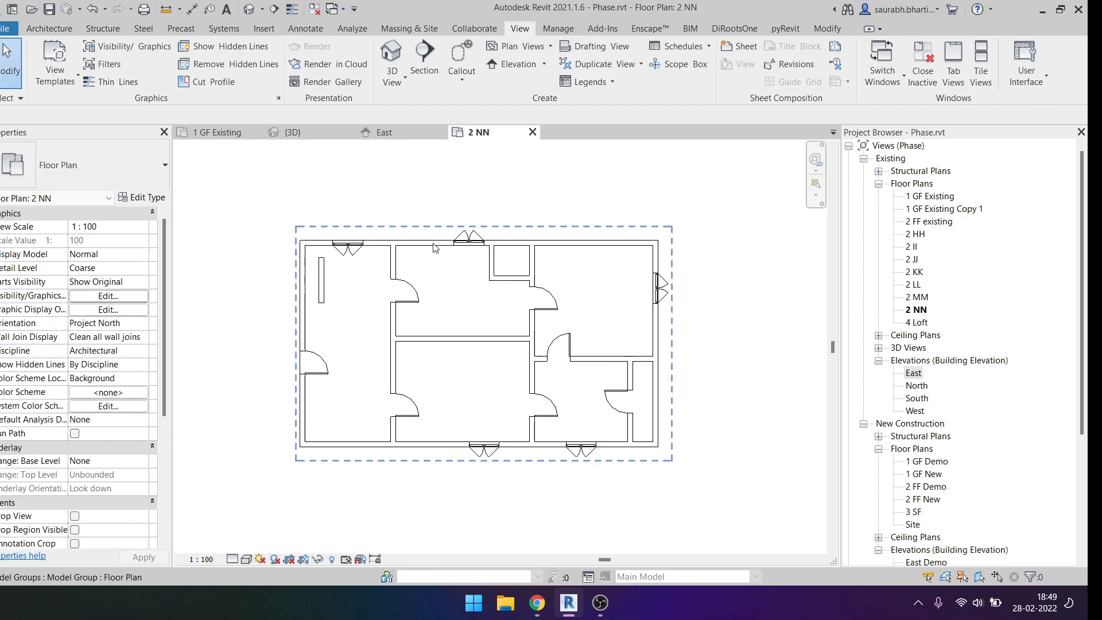
click(574, 235)
click(566, 63)
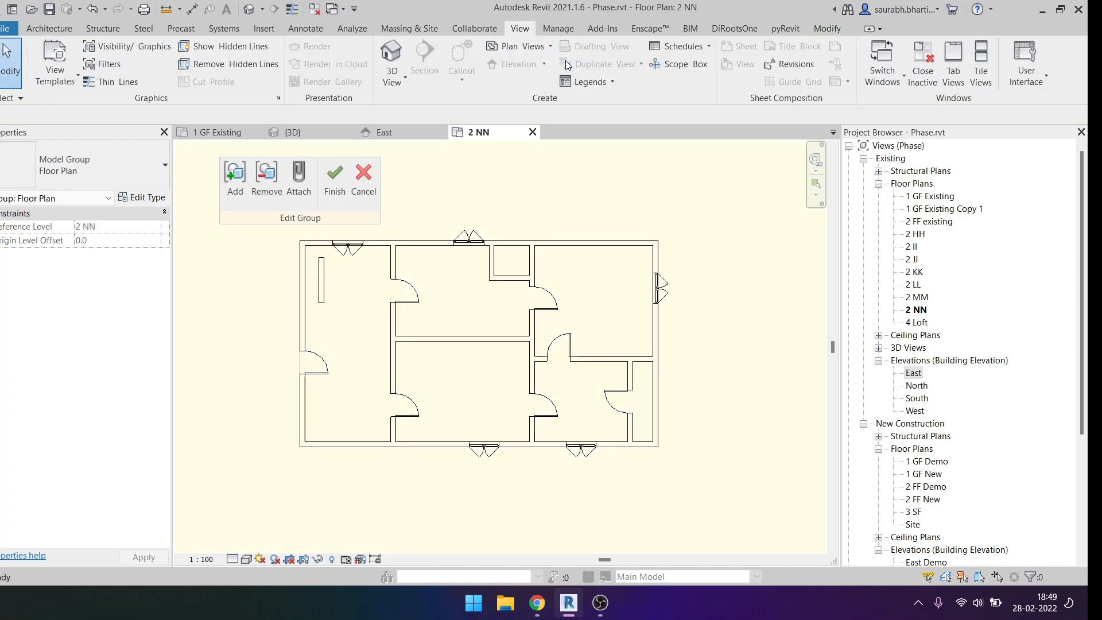
key(w)
key(a)
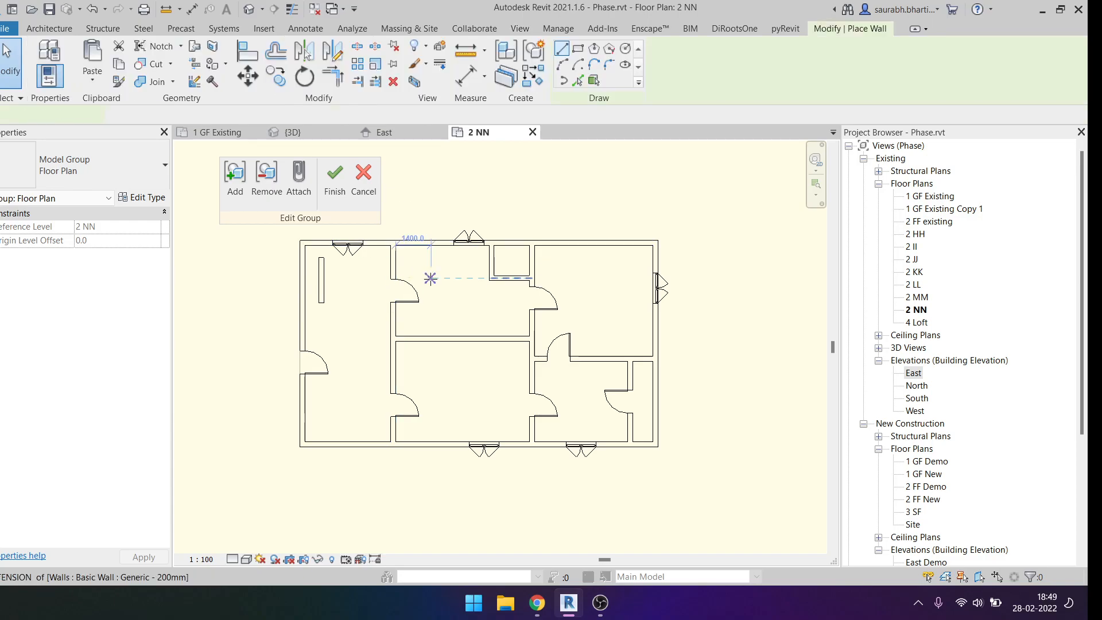
scroll(438, 270, up, 3)
click(439, 216)
key(Escape)
click(459, 220)
click(460, 401)
scroll(419, 317, down, 3)
key(Escape)
key(Escape)
Draw an L-shaped Generic - 200mm wall in the upper right room, 2600 mm across and down to the room's lower wall.
scroll(522, 309, up, 2)
key(a)
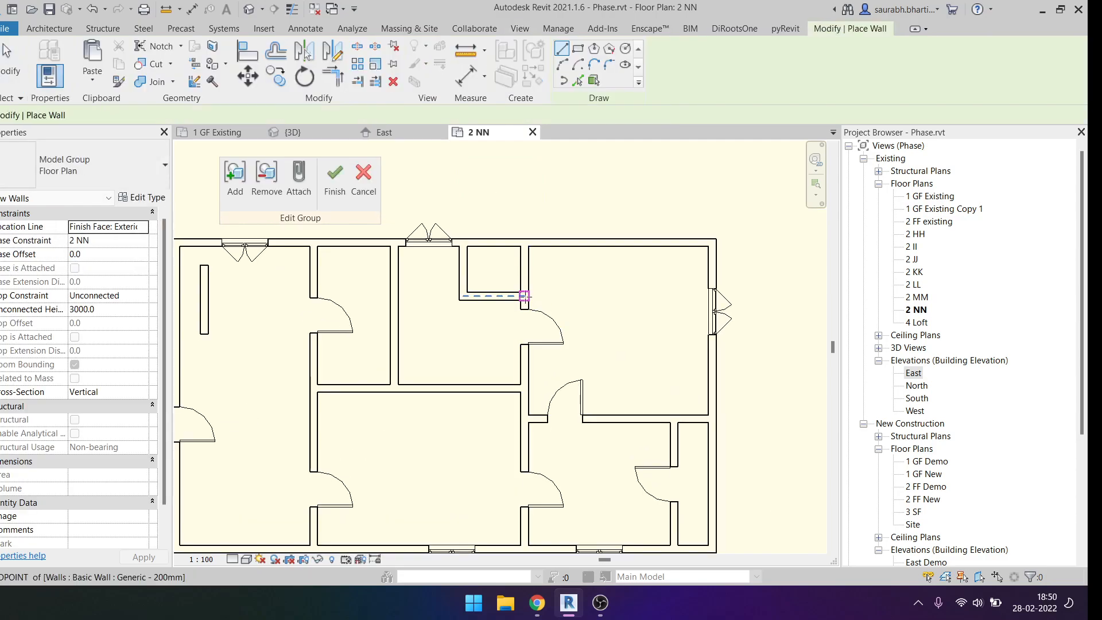
click(529, 274)
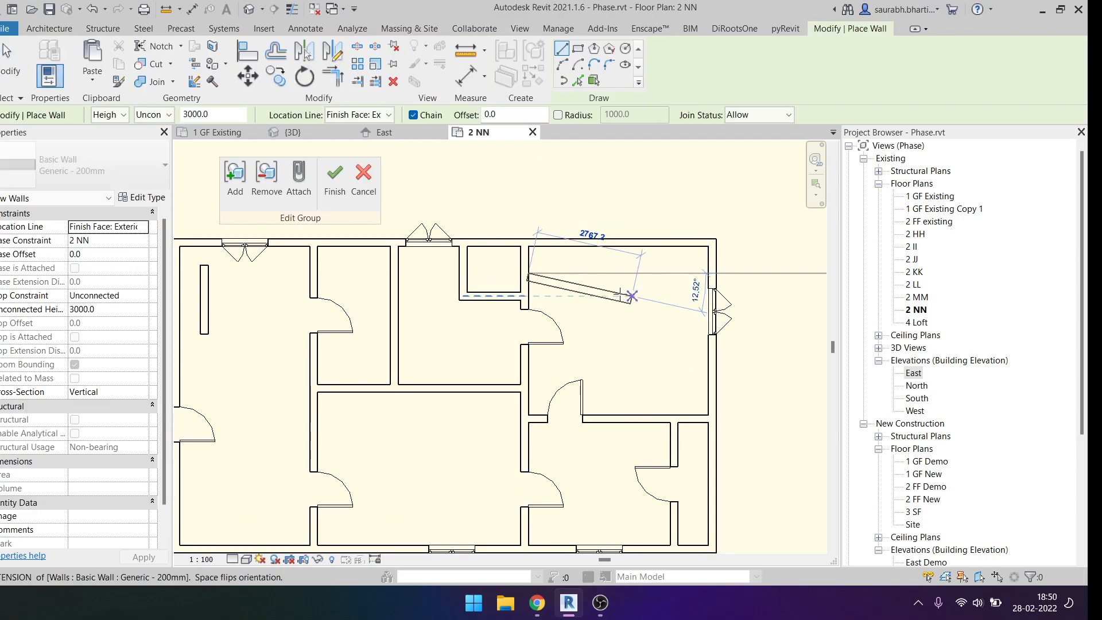
click(628, 274)
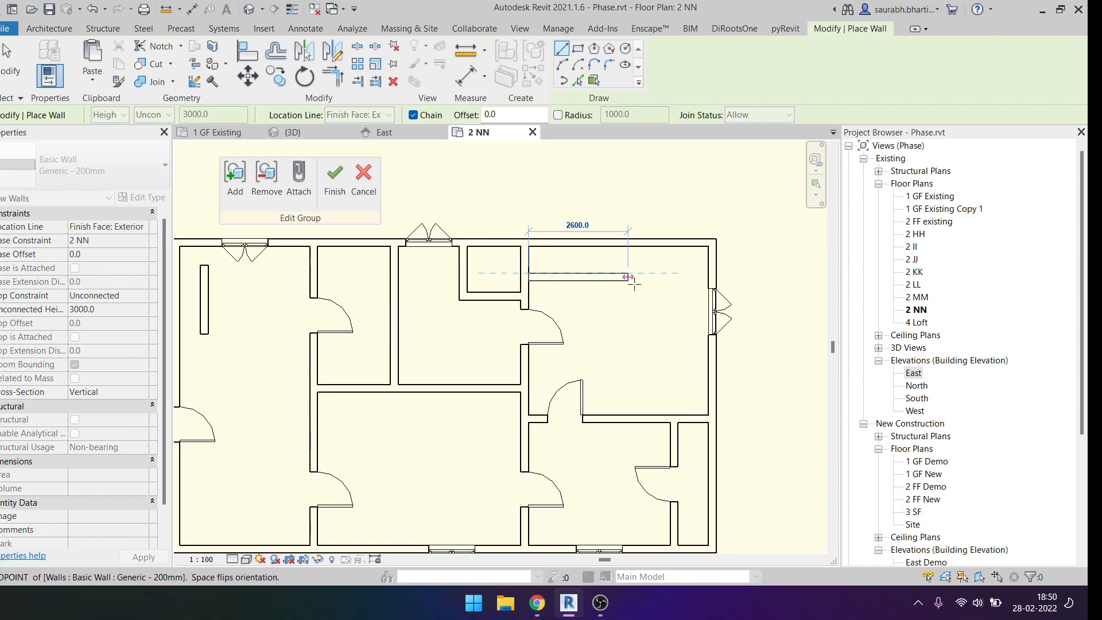
click(628, 413)
key(Escape)
key(Escape)
Place a 0915 x 2134mm M_Single-Flush door in each leg of the L-shaped wall and finish editing the group.
key(d)
key(r)
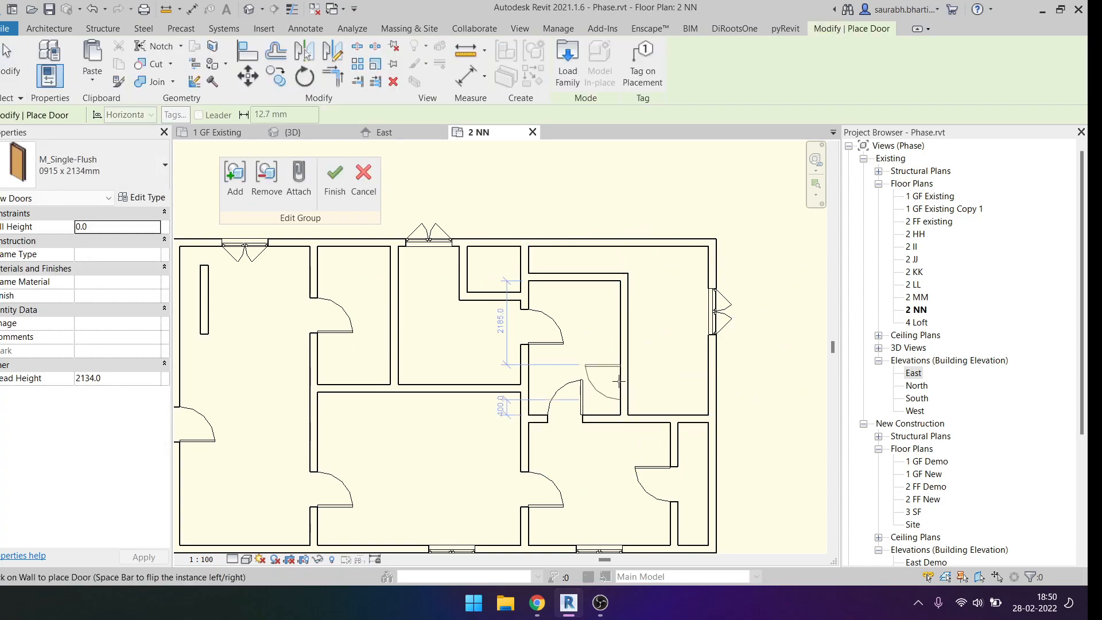
key(Escape)
key(Escape)
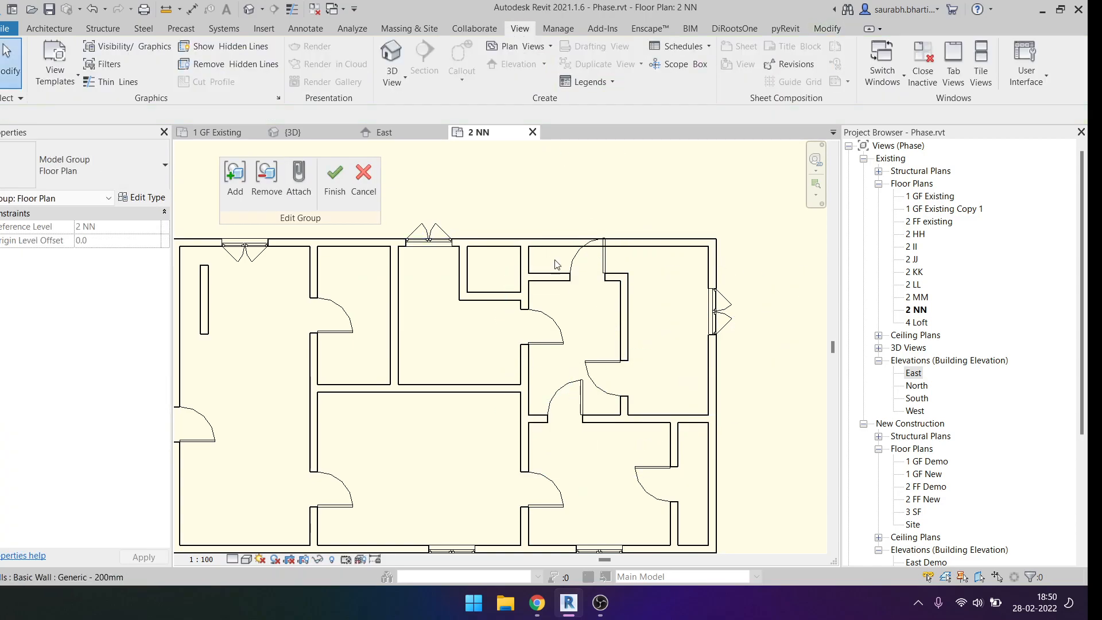
scroll(694, 295, down, 1)
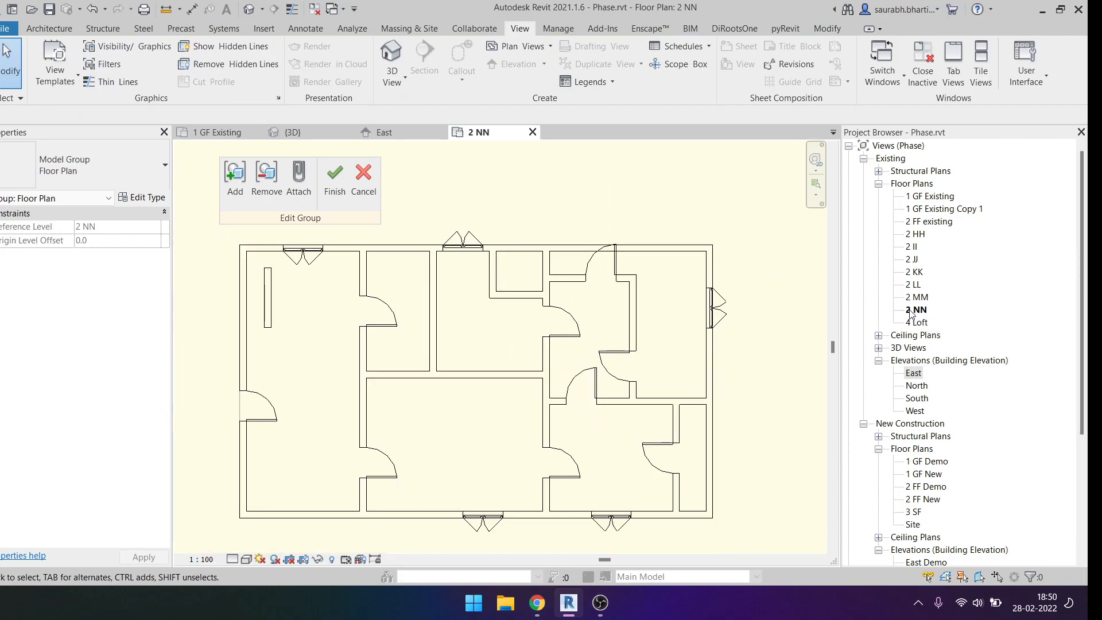
click(338, 189)
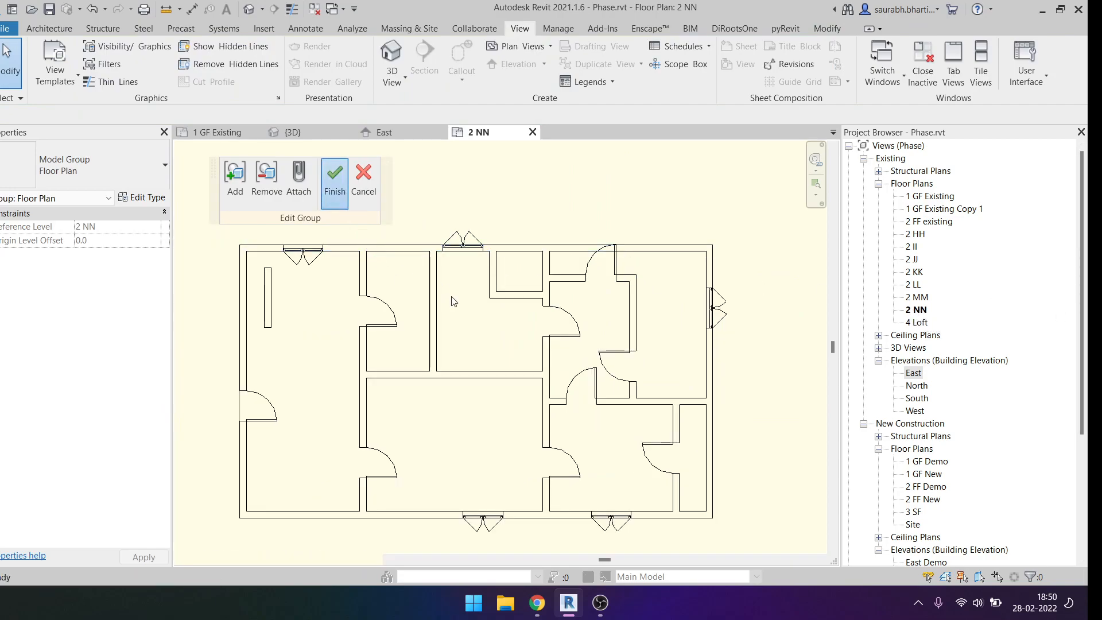
click(746, 337)
Open floor plans 2 KK and 2 MM and check their groups for the added walls and doors.
double_click(915, 271)
scroll(688, 307, up, 2)
scroll(682, 307, down, 3)
scroll(682, 312, up, 5)
click(672, 307)
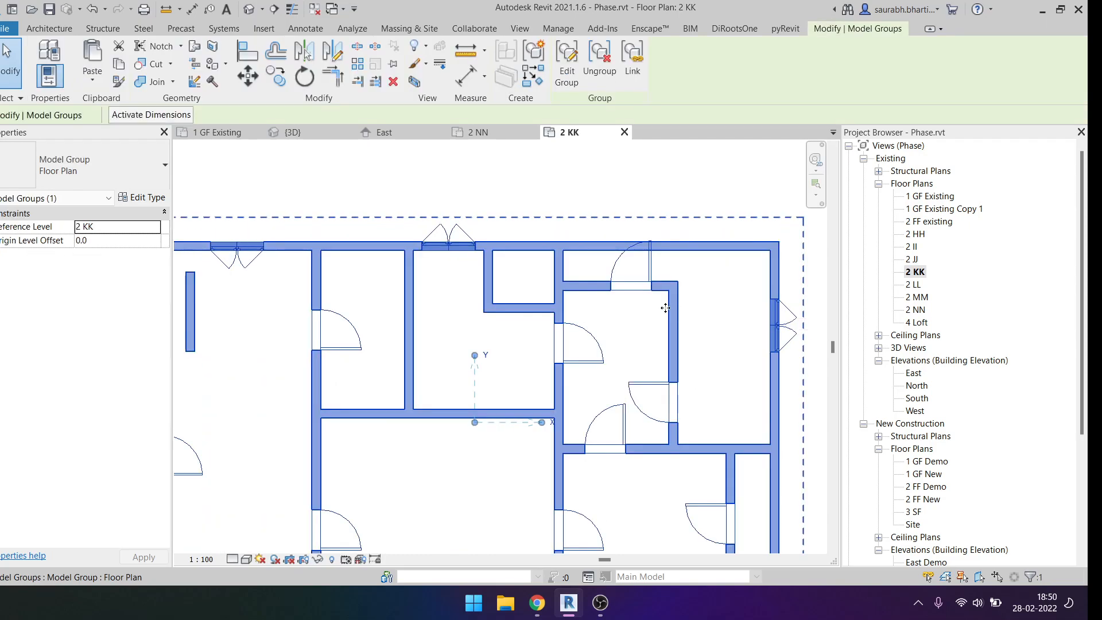
click(665, 308)
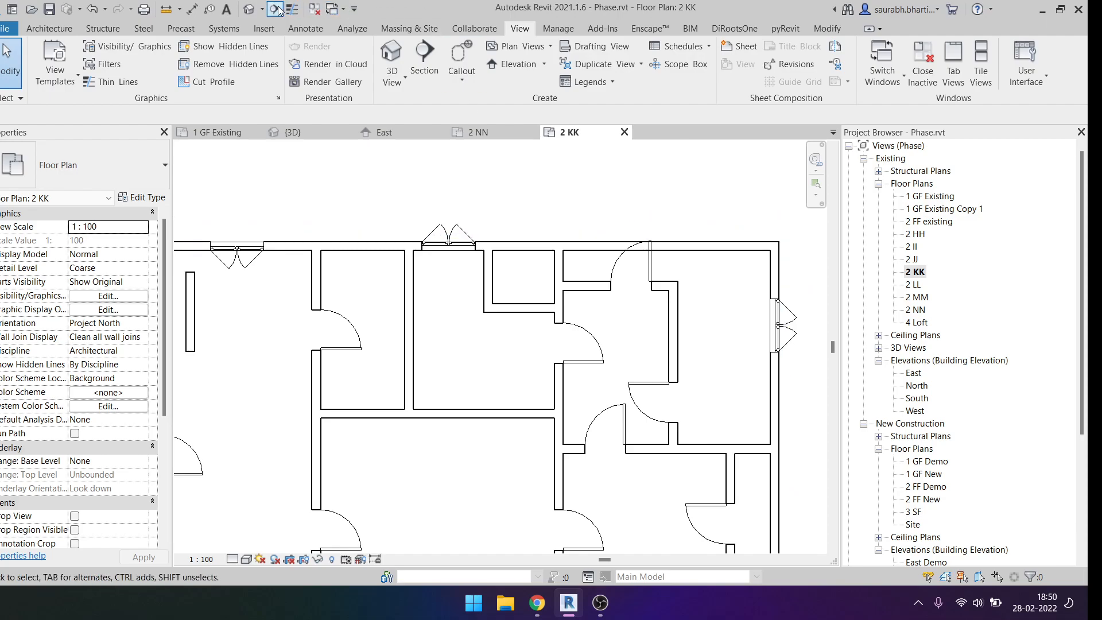
double_click(918, 297)
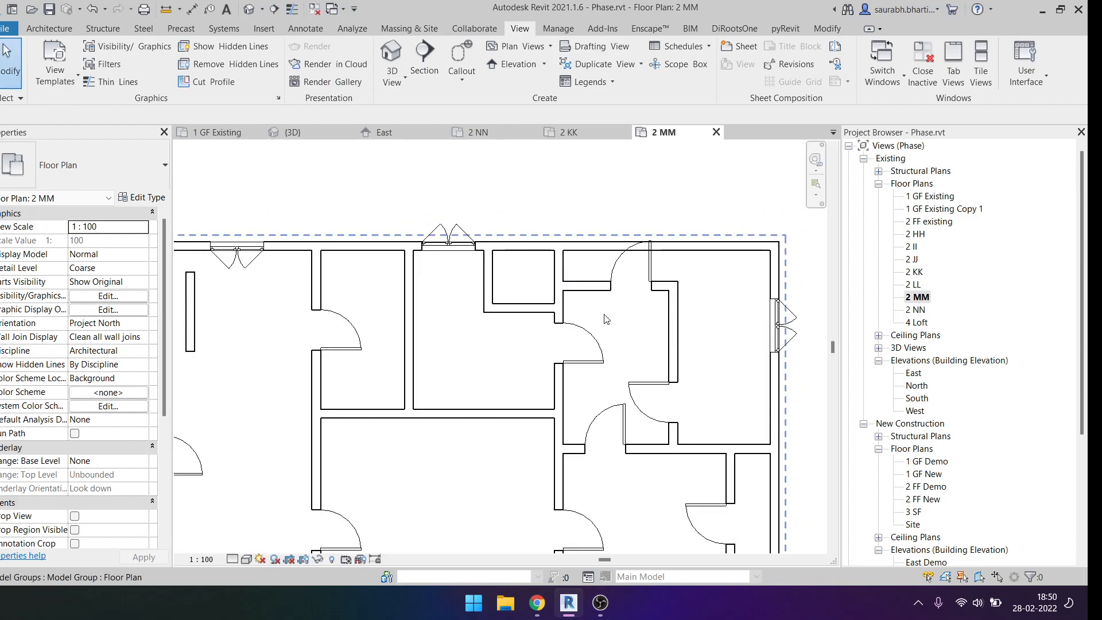
scroll(519, 232, down, 3)
Switch to the 3D view and temporarily hide the long windowed outer wall of the top storey.
click(263, 11)
click(293, 18)
shift+middle_drag(545, 374, 536, 332)
click(525, 330)
key(Escape)
key(Tab)
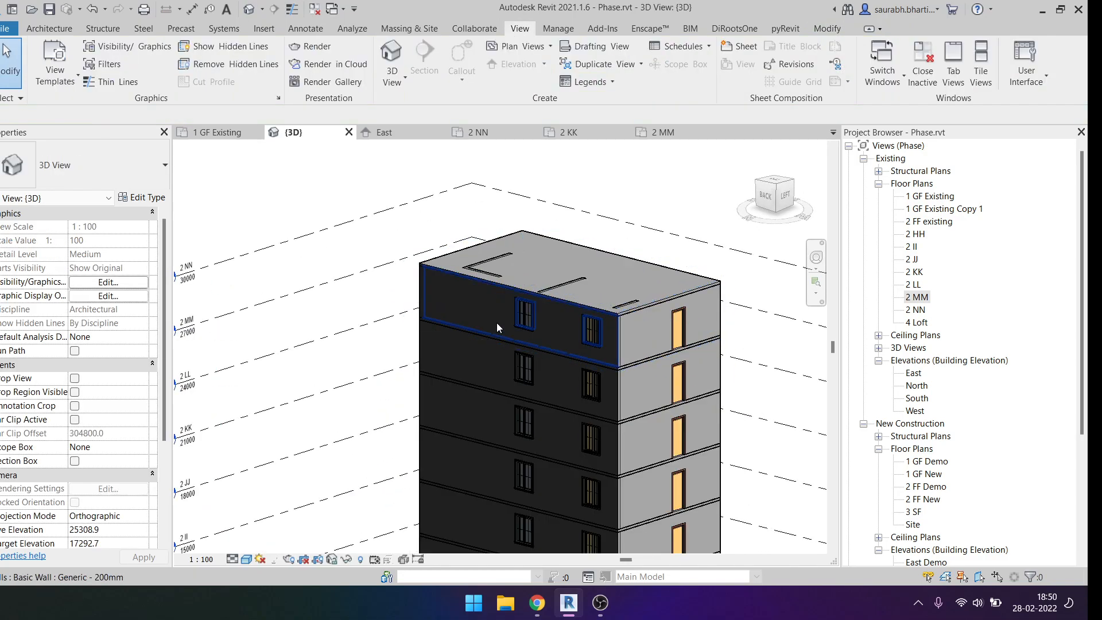
click(497, 322)
key(h)
key(h)
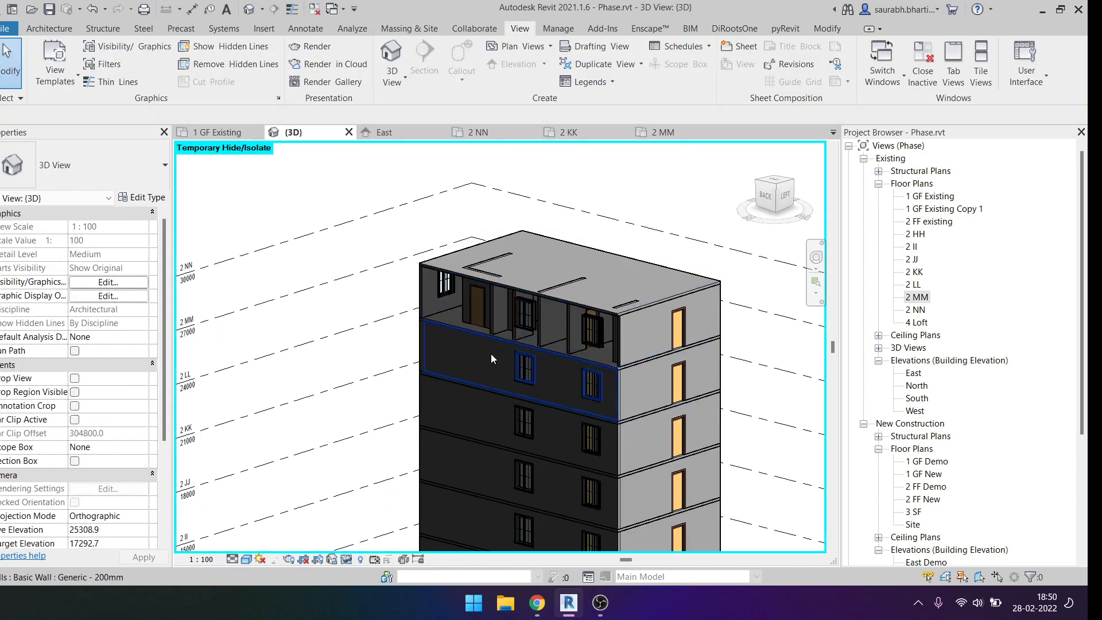
Temporarily hide the matching long outer walls of the next two storeys below to expose their rooms.
click(491, 354)
key(h)
key(h)
shift+middle_drag(475, 414, 528, 447)
click(566, 444)
key(h)
key(h)
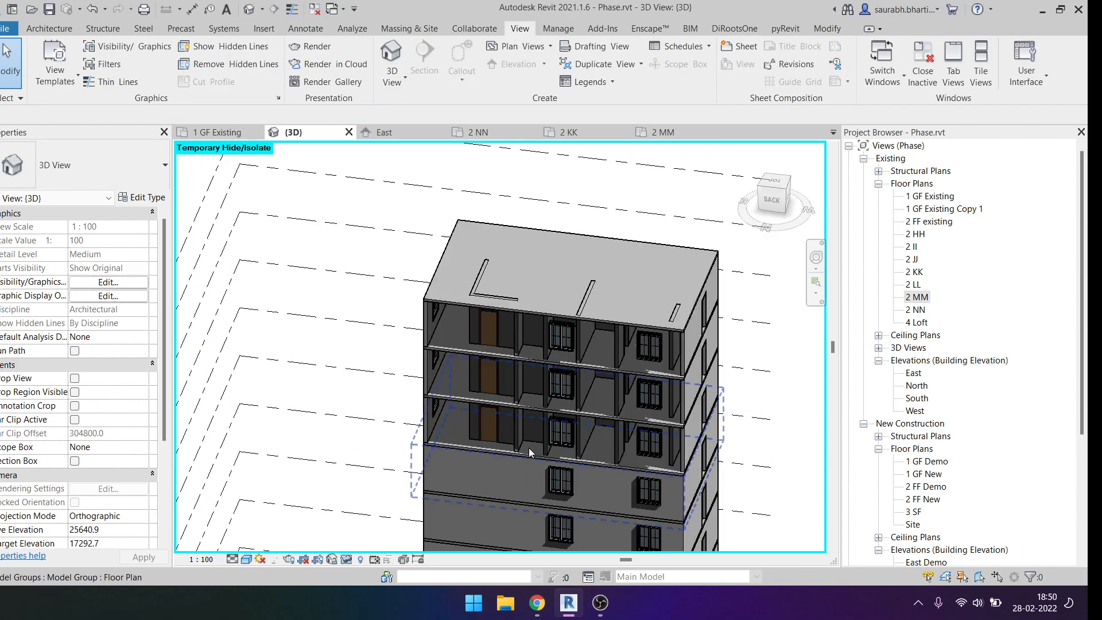
scroll(477, 284, down, 3)
shift+middle_drag(477, 284, 432, 305)
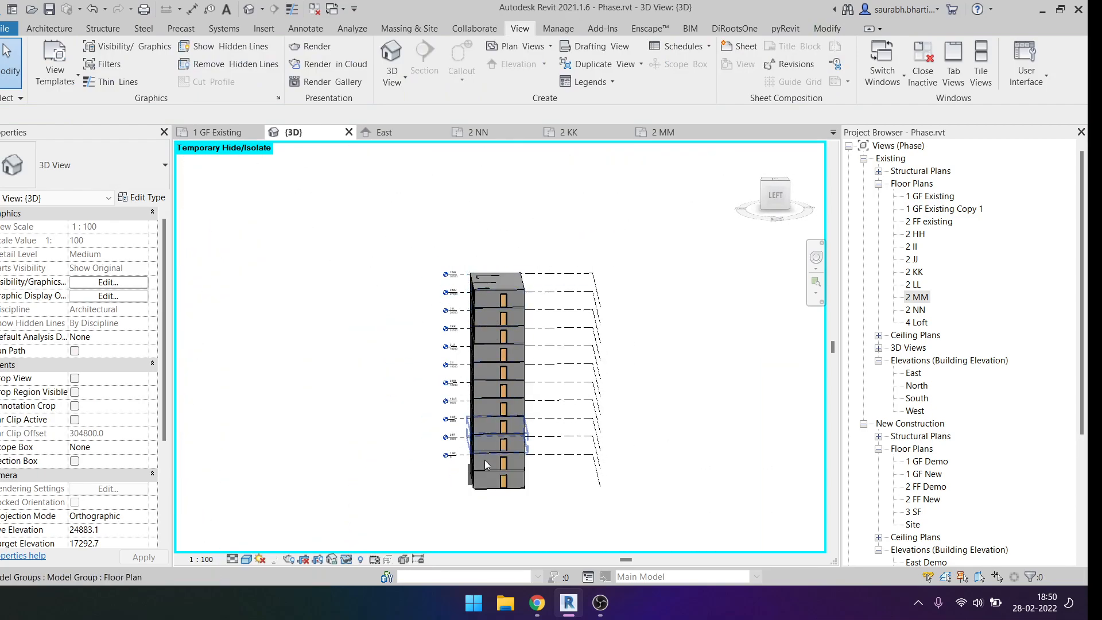
drag(428, 243, 614, 534)
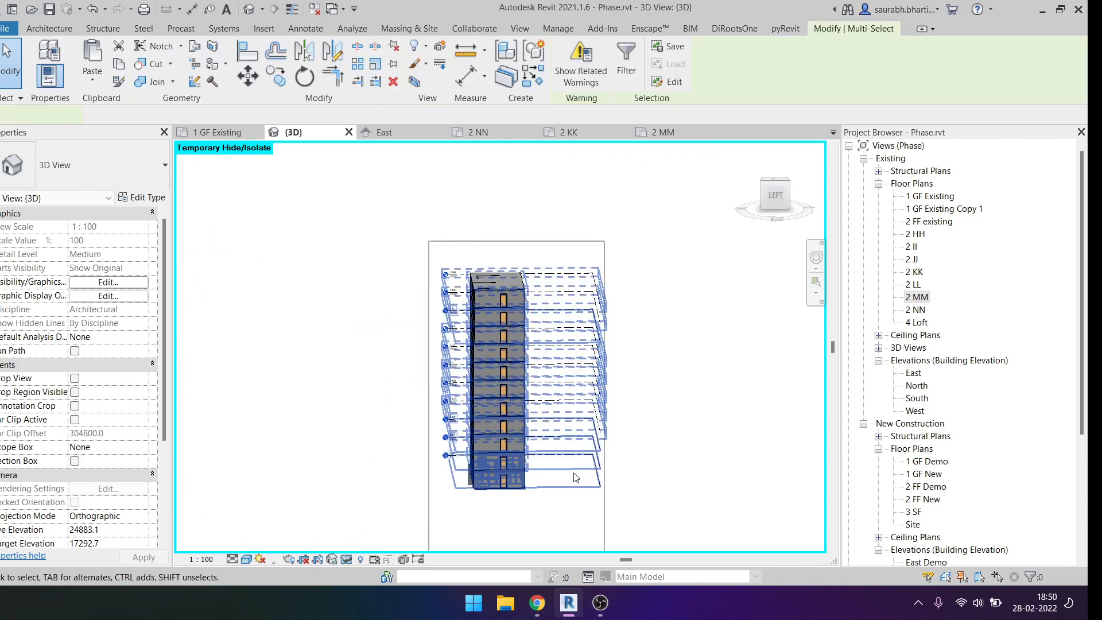
key(Escape)
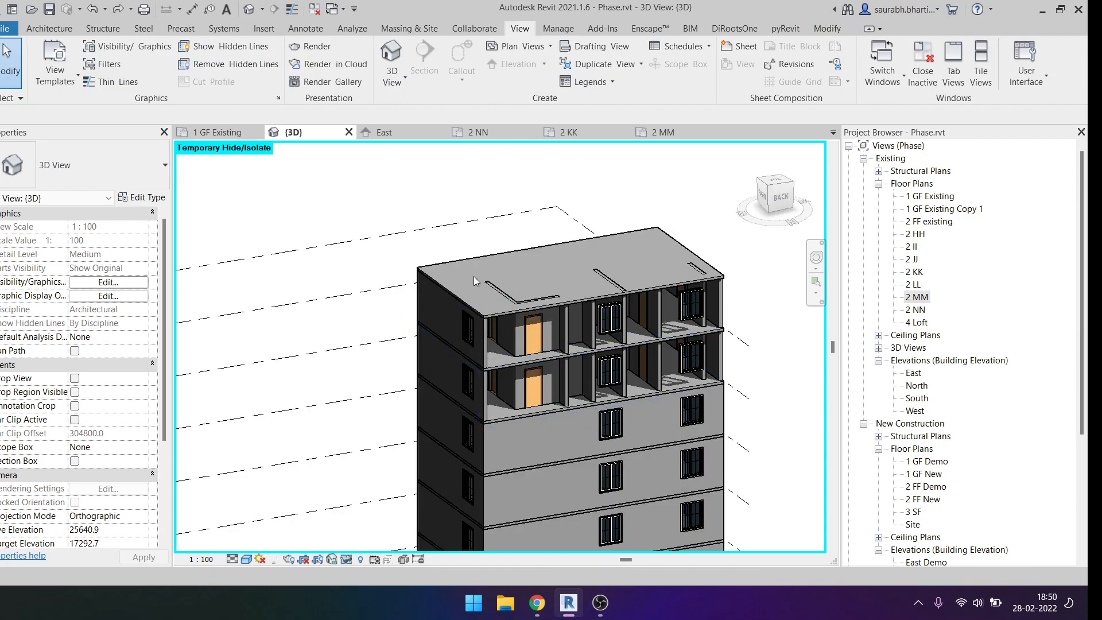
double_click(474, 278)
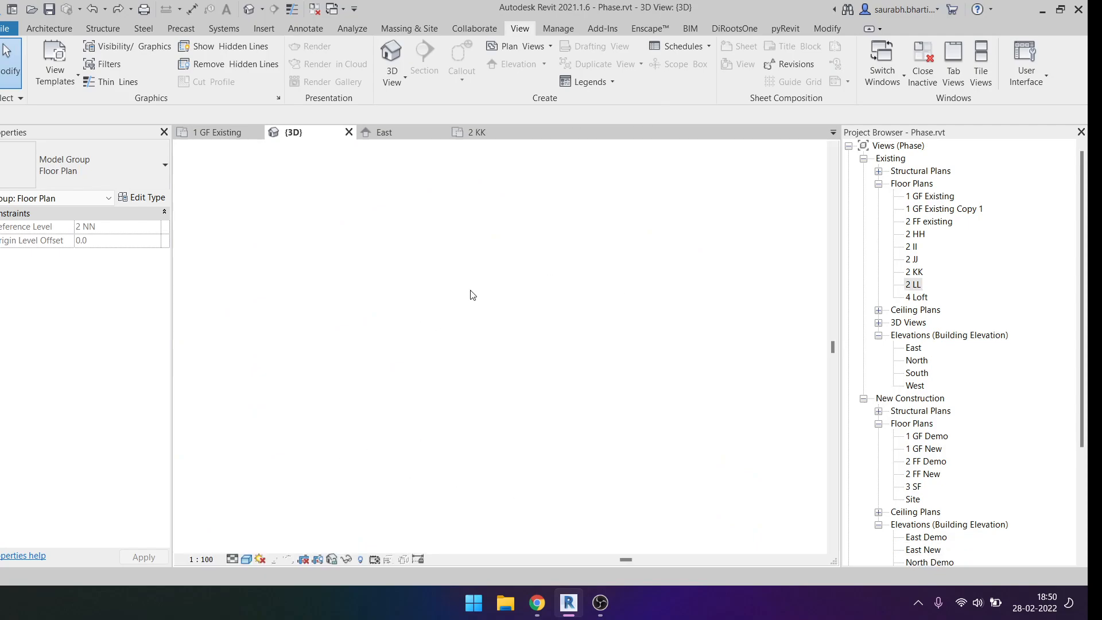
Undo the group edits, new floor plans, stacked storeys and arrayed levels back to the original pitched-roof house.
key(ctrl+z)
key(ctrl+z)
key(ctrl+z)
key(ctrl+z)
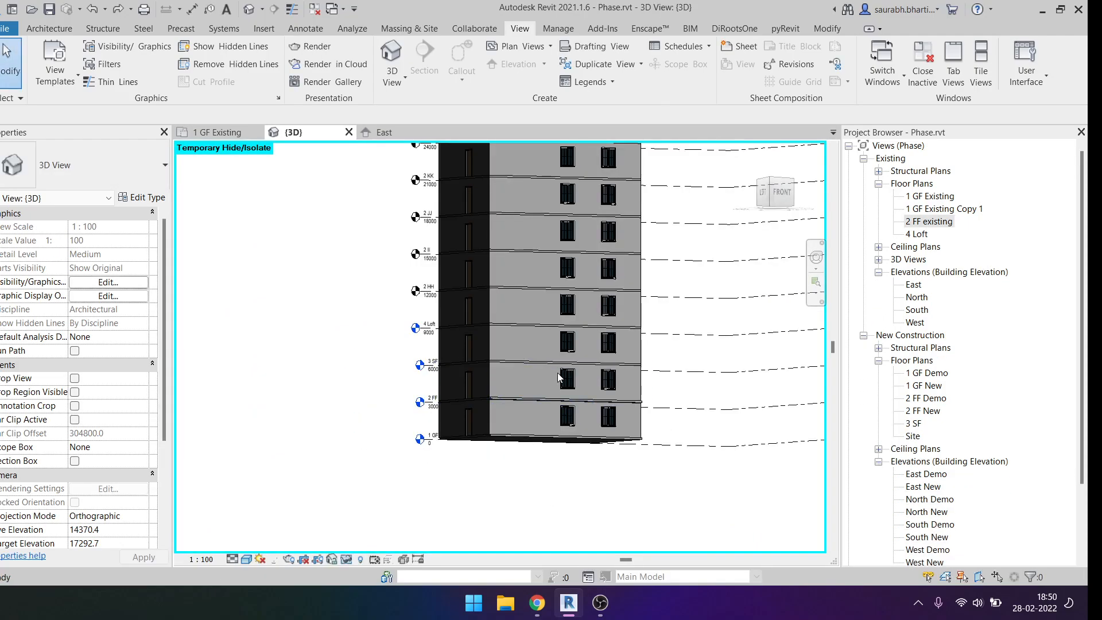
key(Escape)
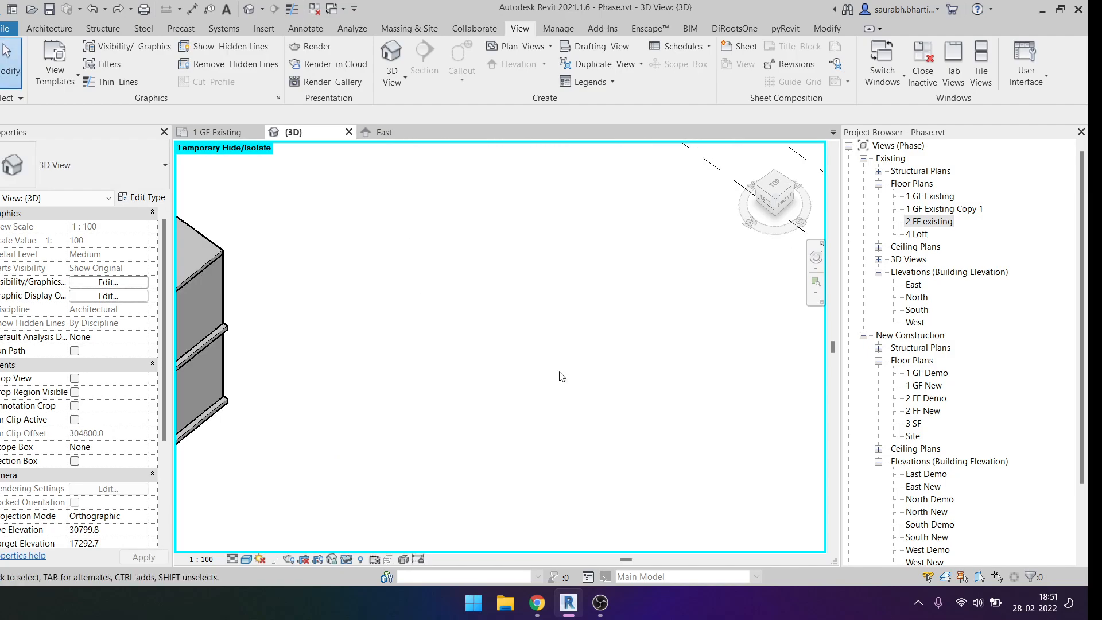
key(z)
key(f)
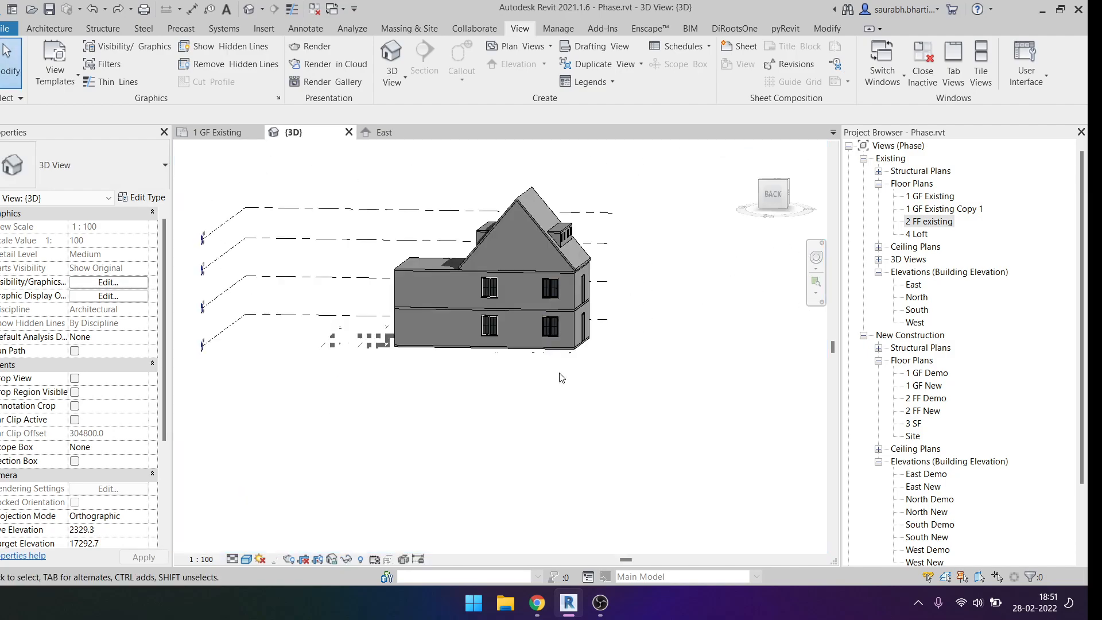
shift+middle_drag(535, 374, 488, 344)
scroll(494, 339, down, 3)
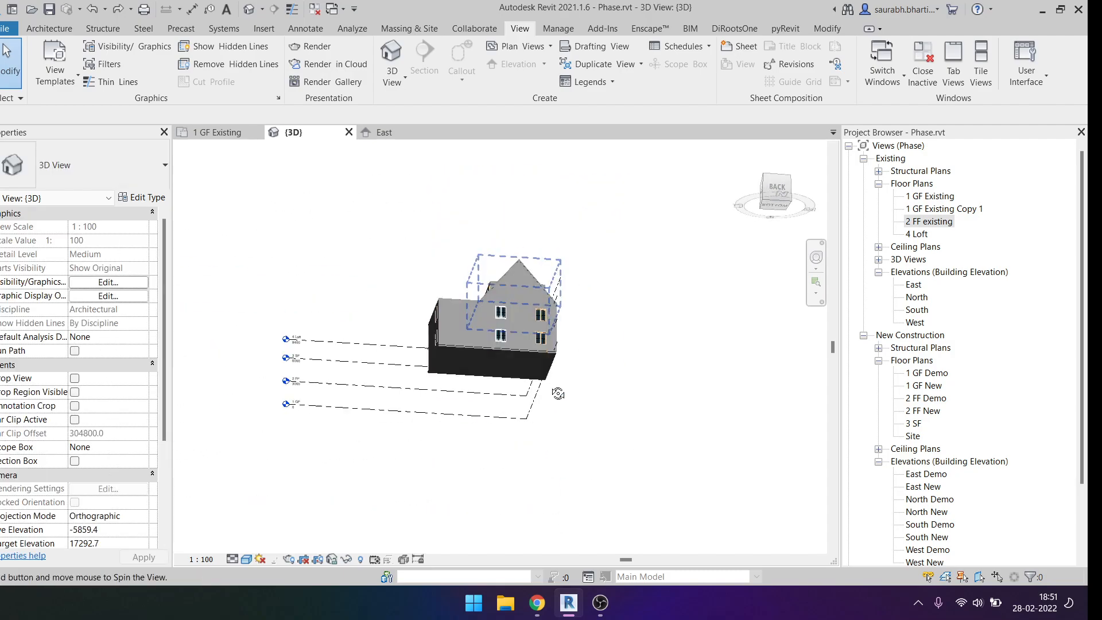
Open the 1 GF Existing Copy 1 floor plan, compare it with 1 GF Existing, and return to the copy.
click(956, 210)
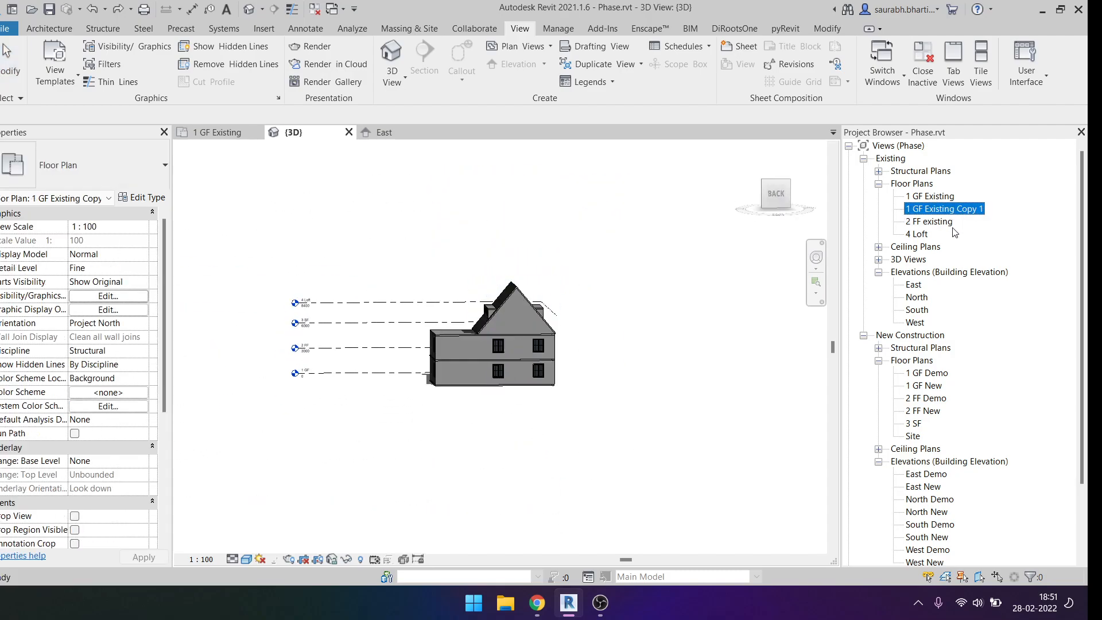
double_click(945, 210)
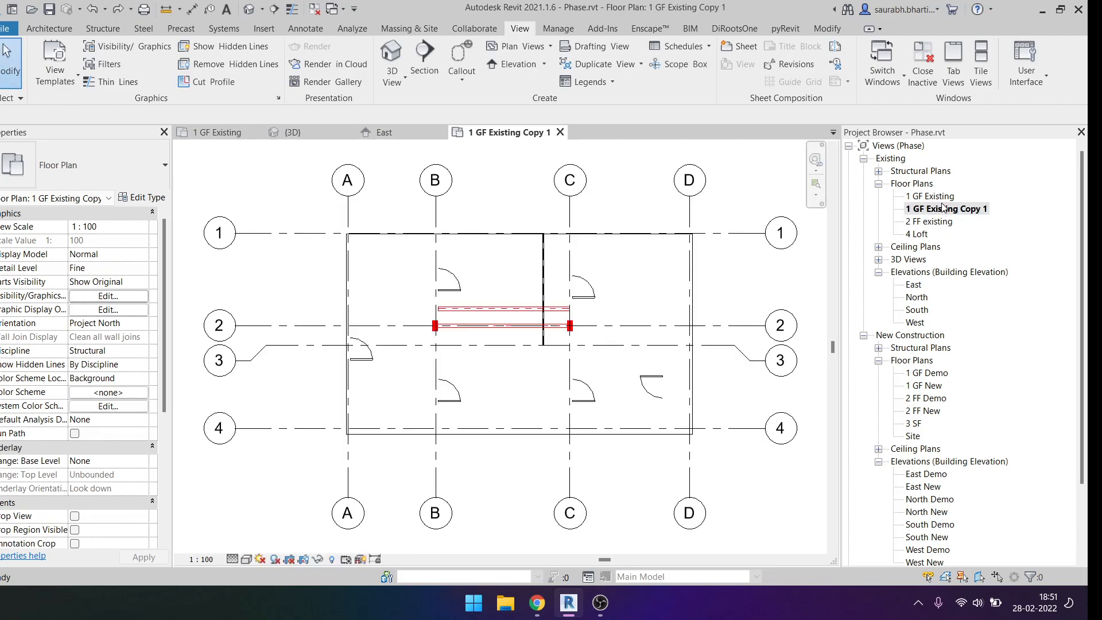
double_click(939, 195)
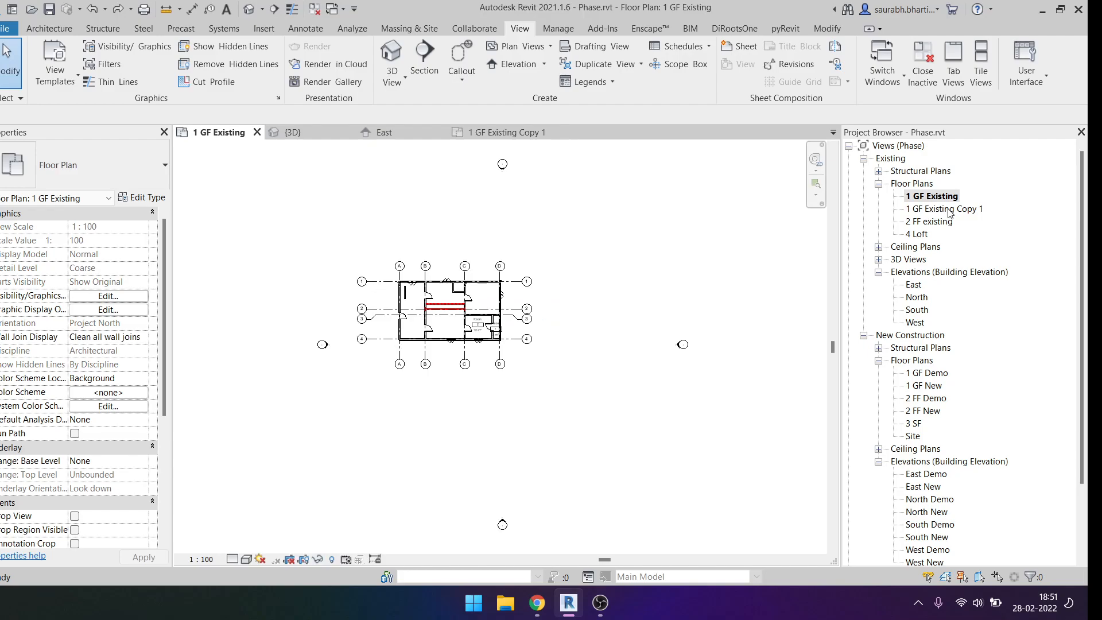
click(949, 211)
double_click(949, 211)
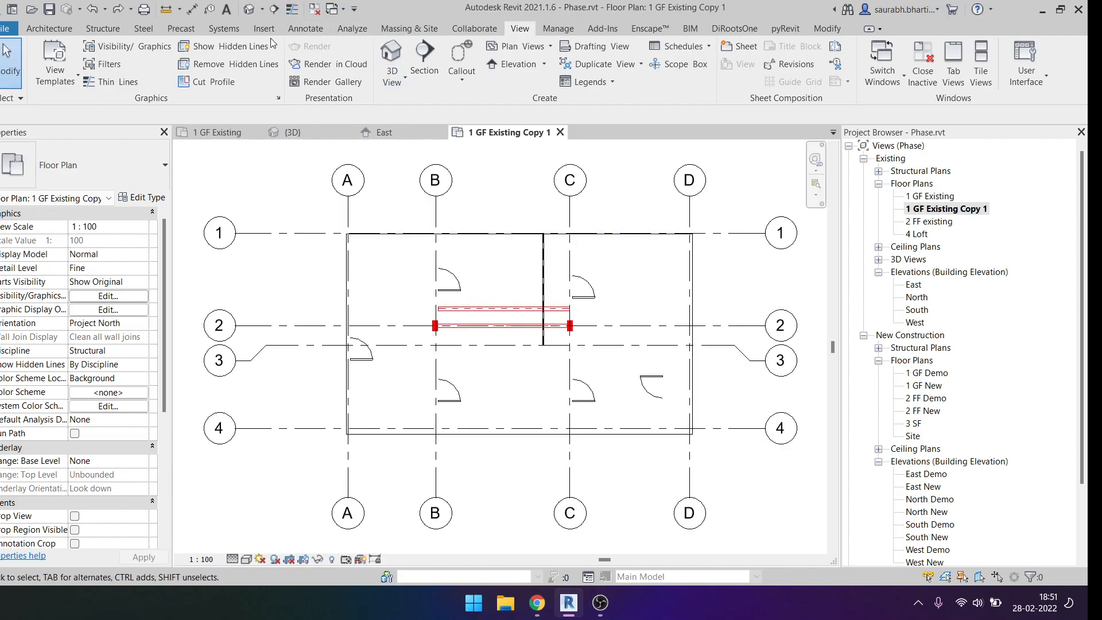
Switch to the 3D view and delete the 1 GF Existing Copy 1 floor plan.
click(248, 9)
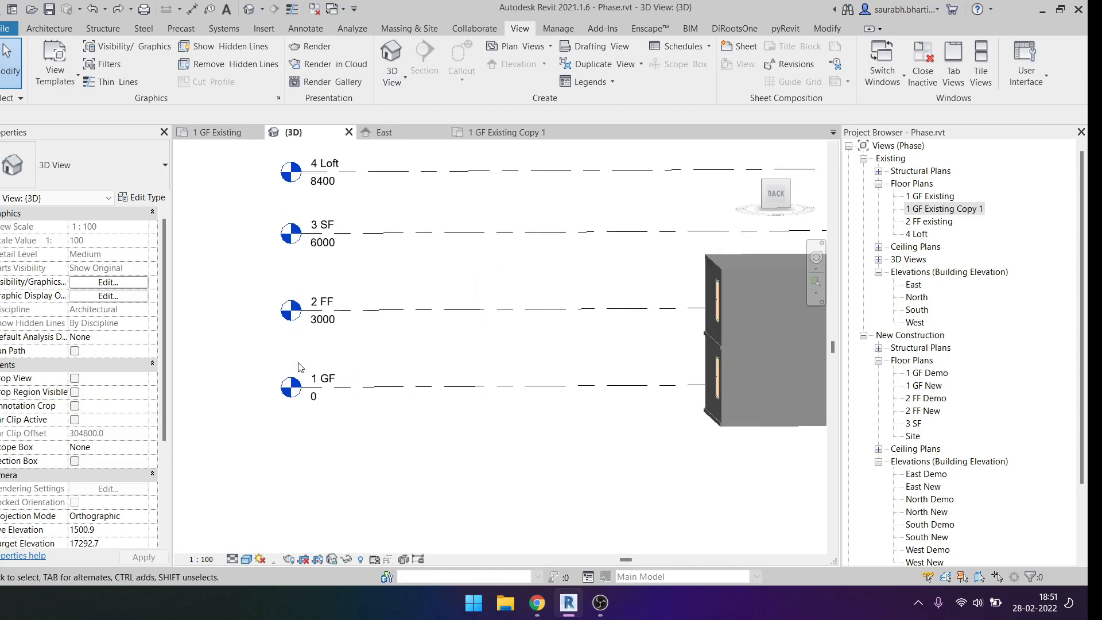
click(357, 384)
click(367, 308)
scroll(516, 258, up, 1)
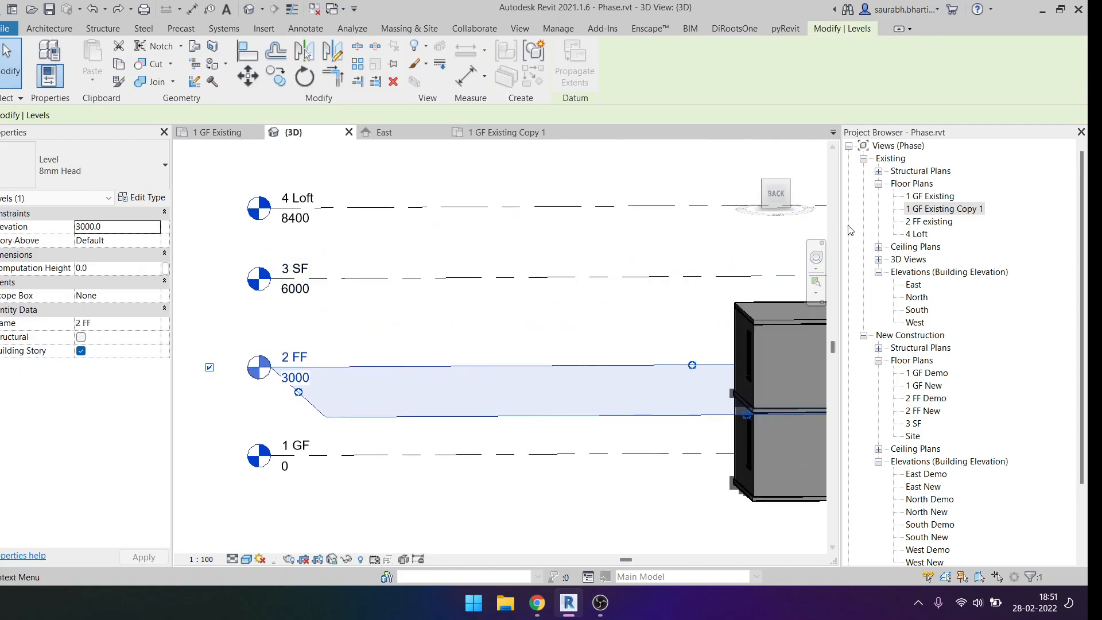
click(943, 211)
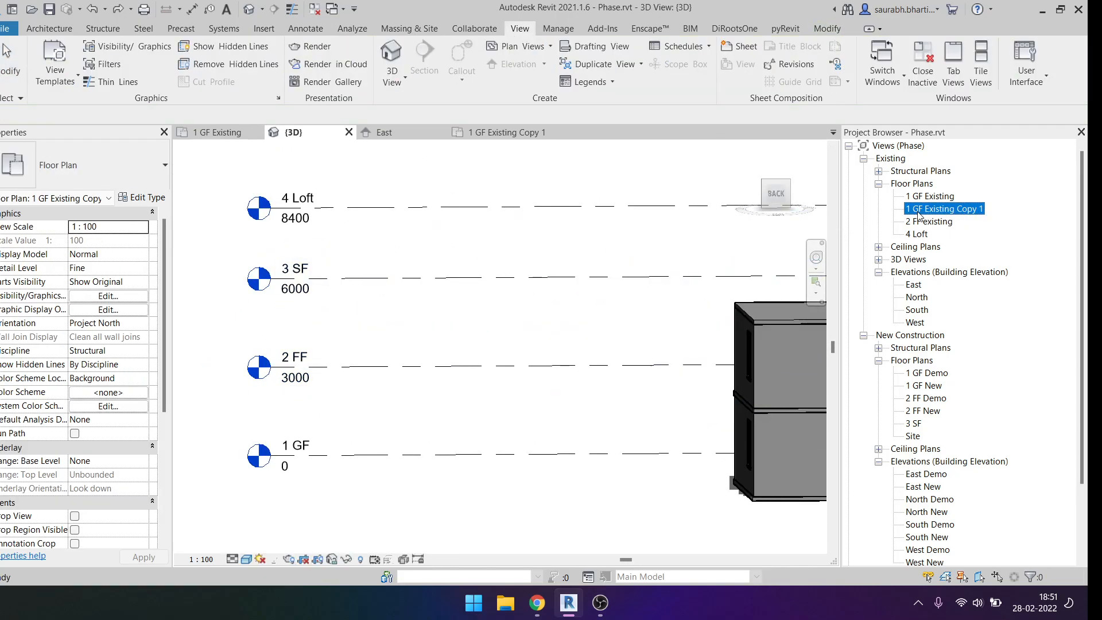
key(Delete)
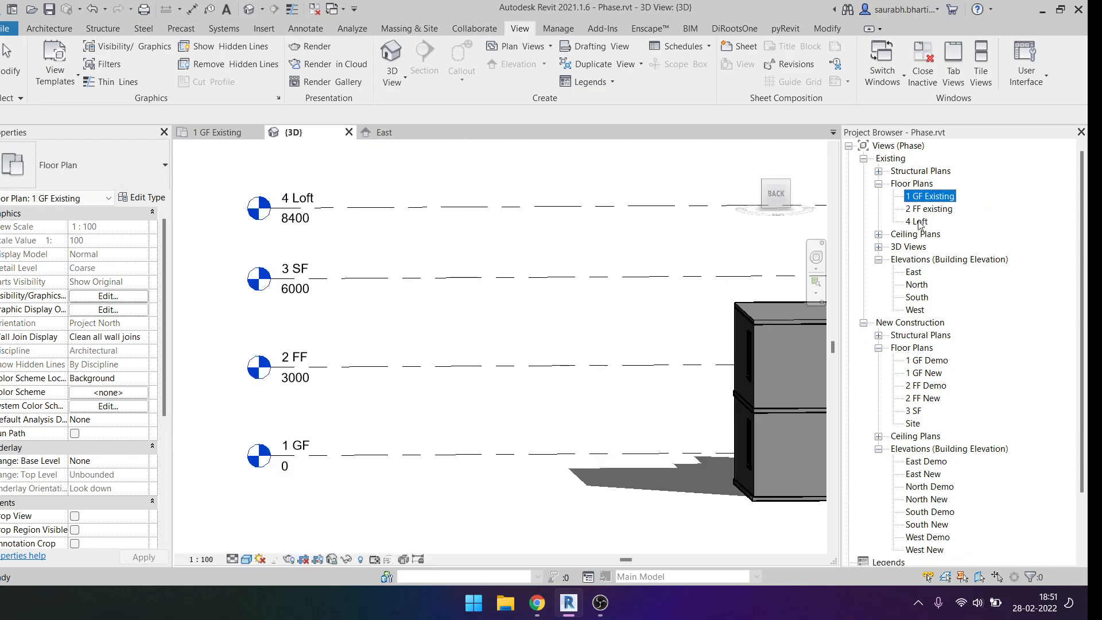
Look at the 2 FF existing floor plan, then return to the 3D view of the whole house and its levels.
double_click(931, 209)
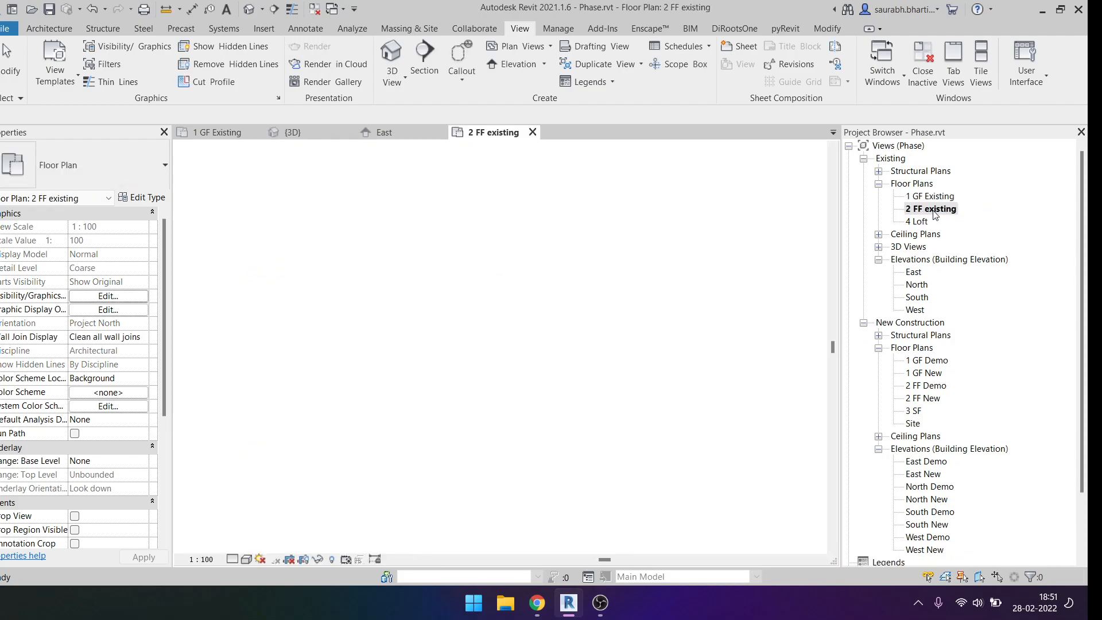
click(249, 10)
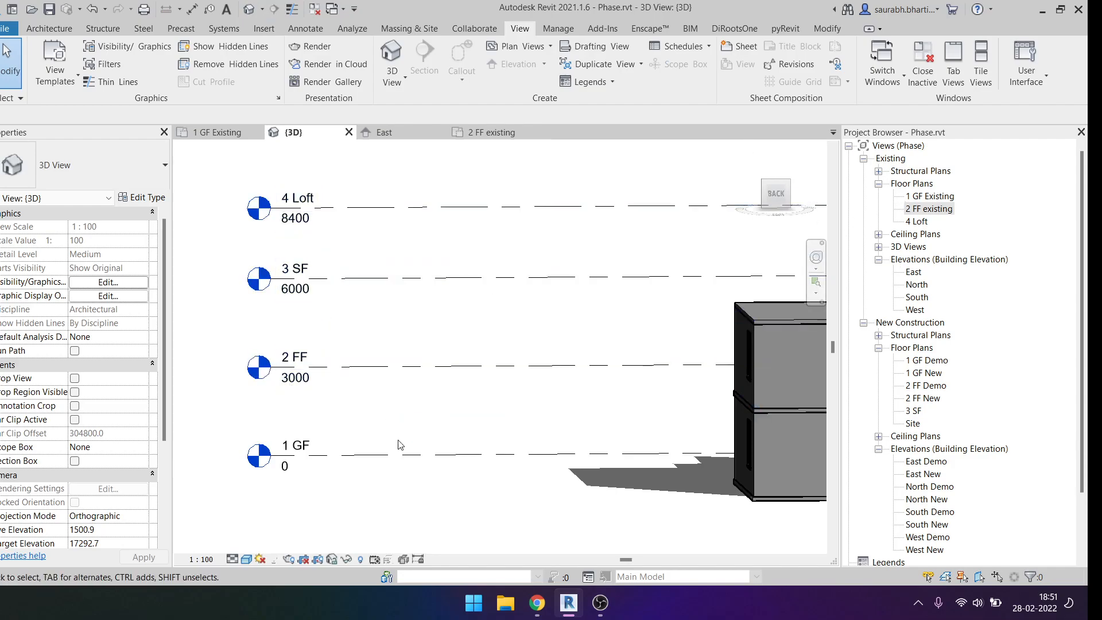
click(941, 196)
click(938, 210)
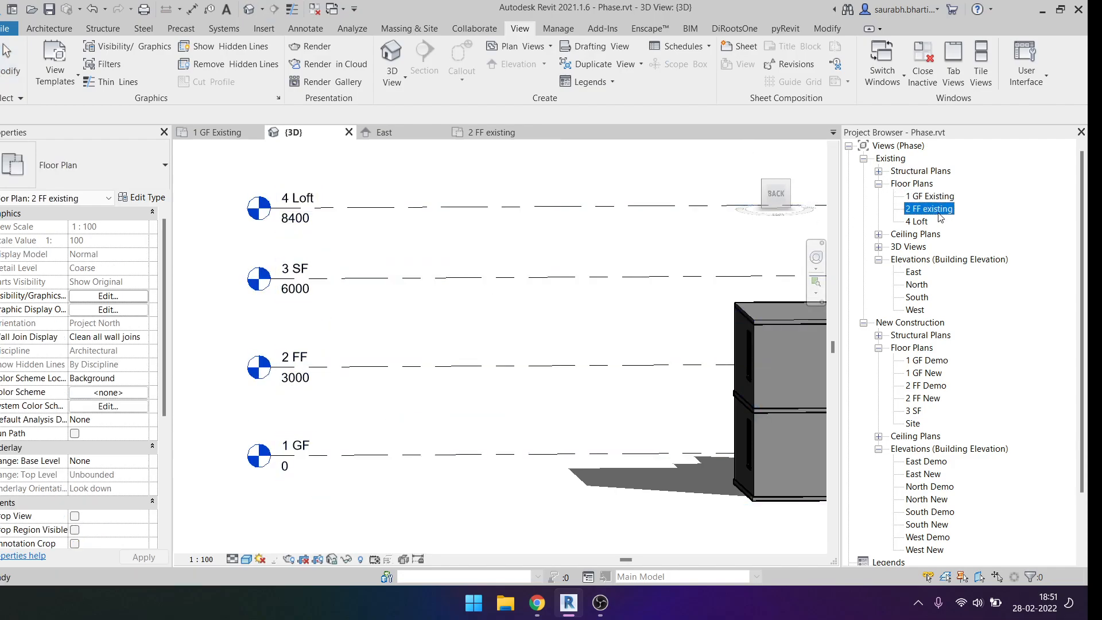
scroll(401, 201, down, 4)
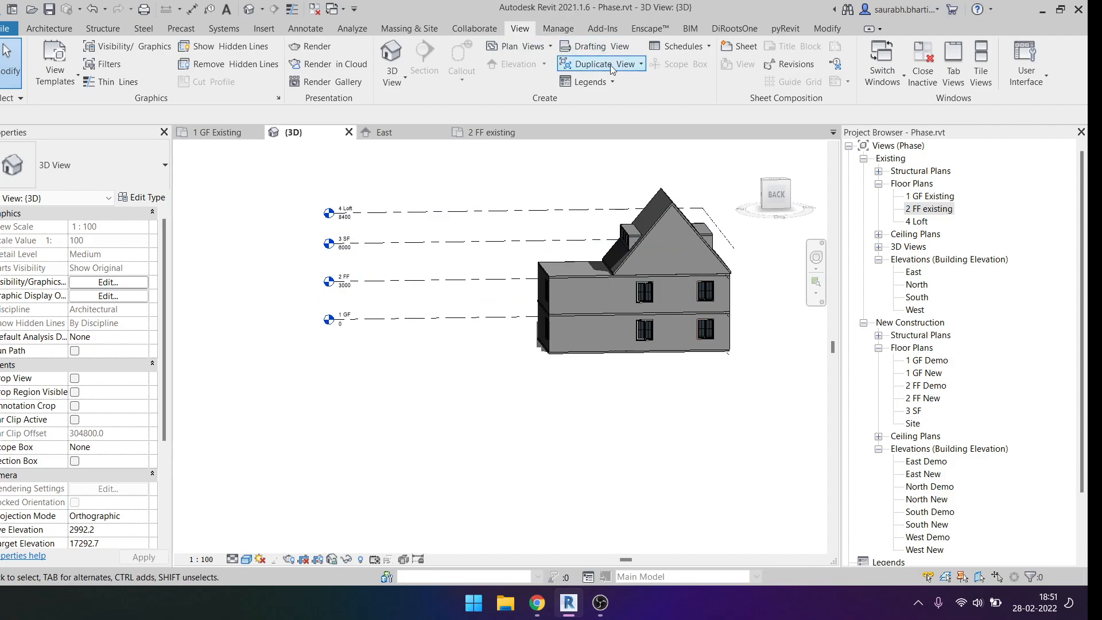
click(519, 46)
click(525, 68)
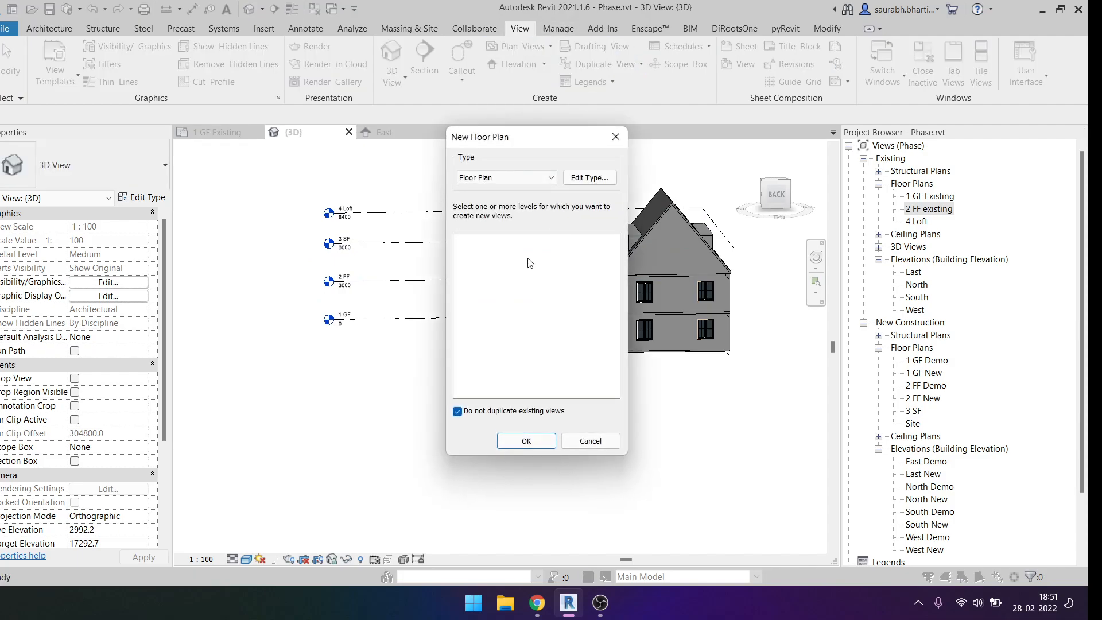
key(Escape)
key(Escape)
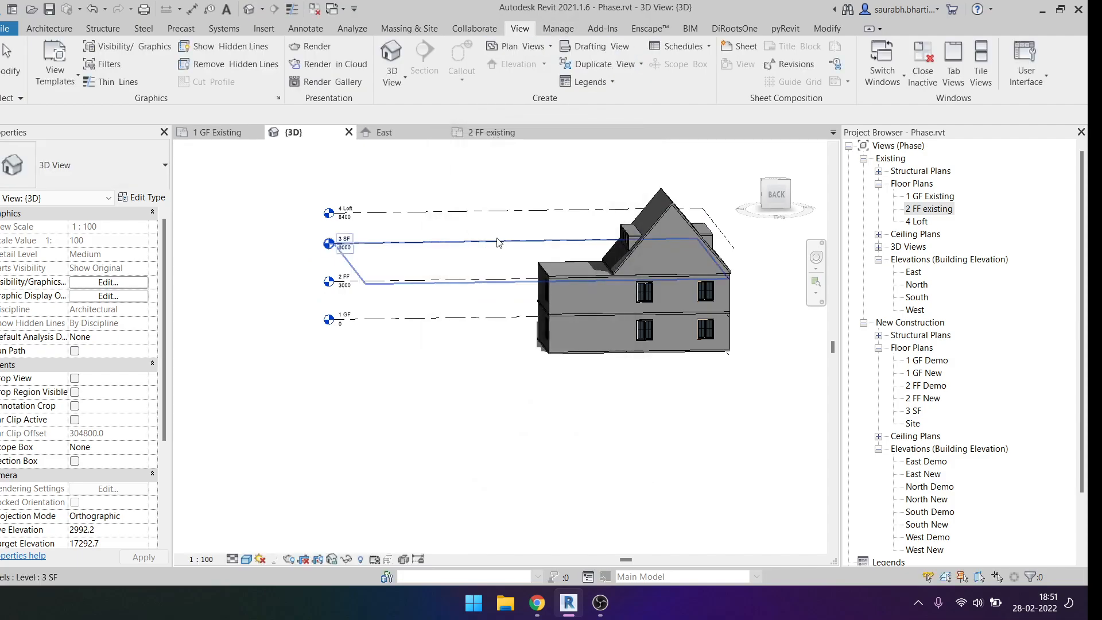
Examine the 3 SF level's properties and the phase options of the 3 SF floor plan under New Construction.
click(431, 242)
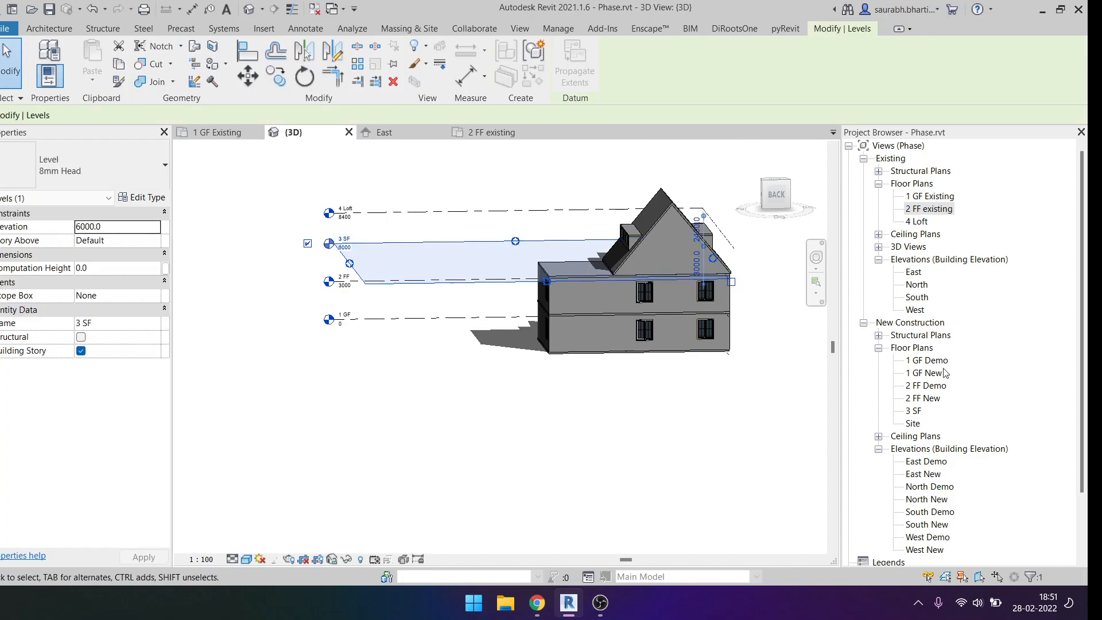
scroll(943, 371, down, 2)
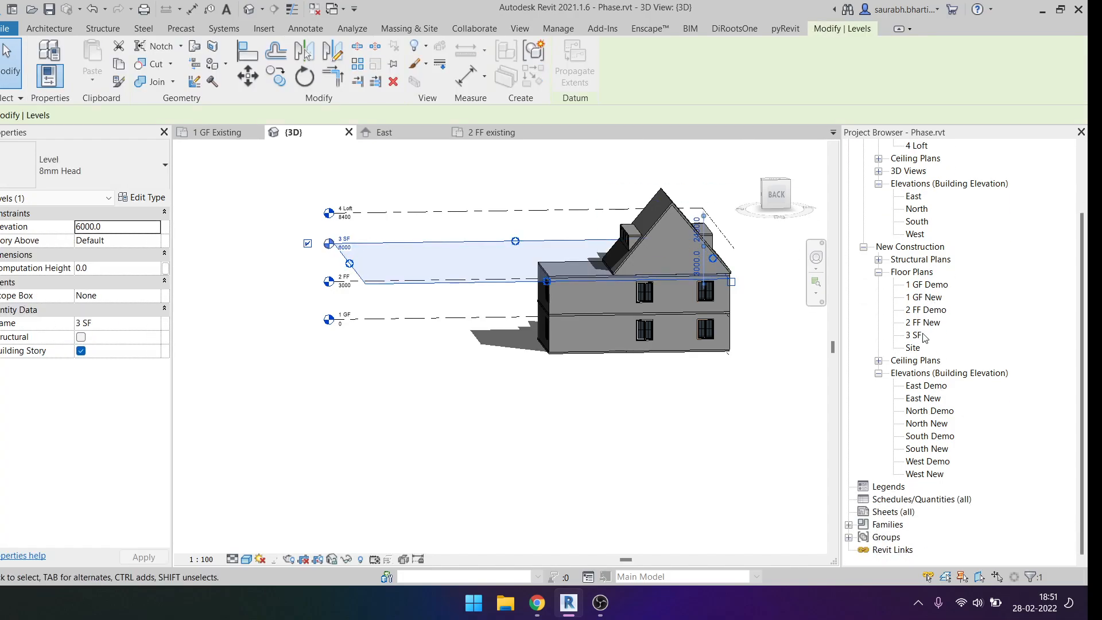
click(912, 336)
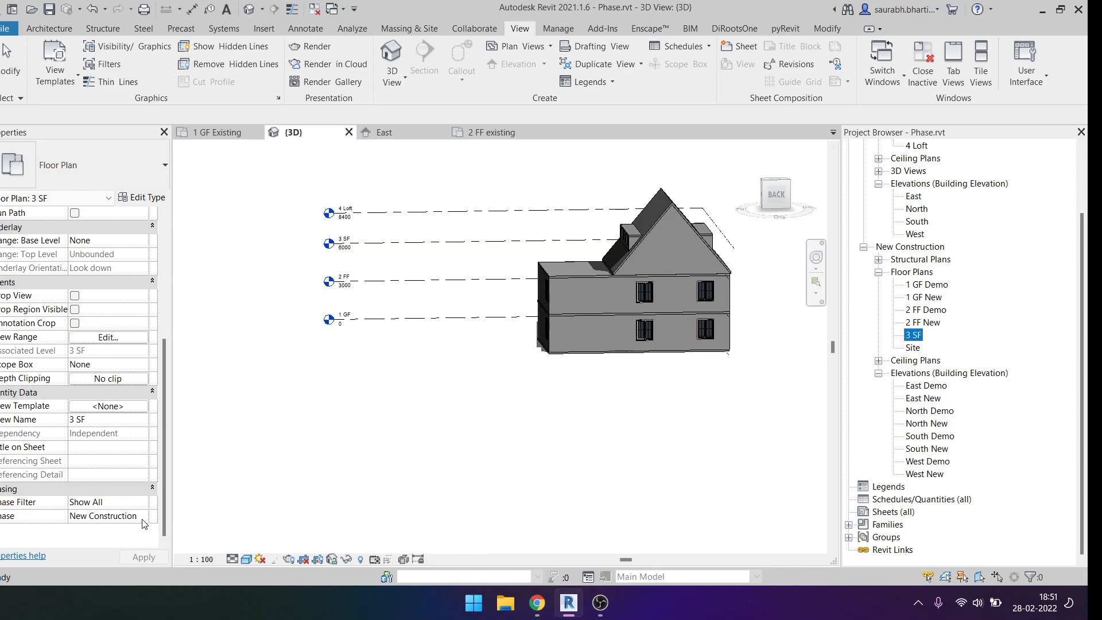
click(142, 518)
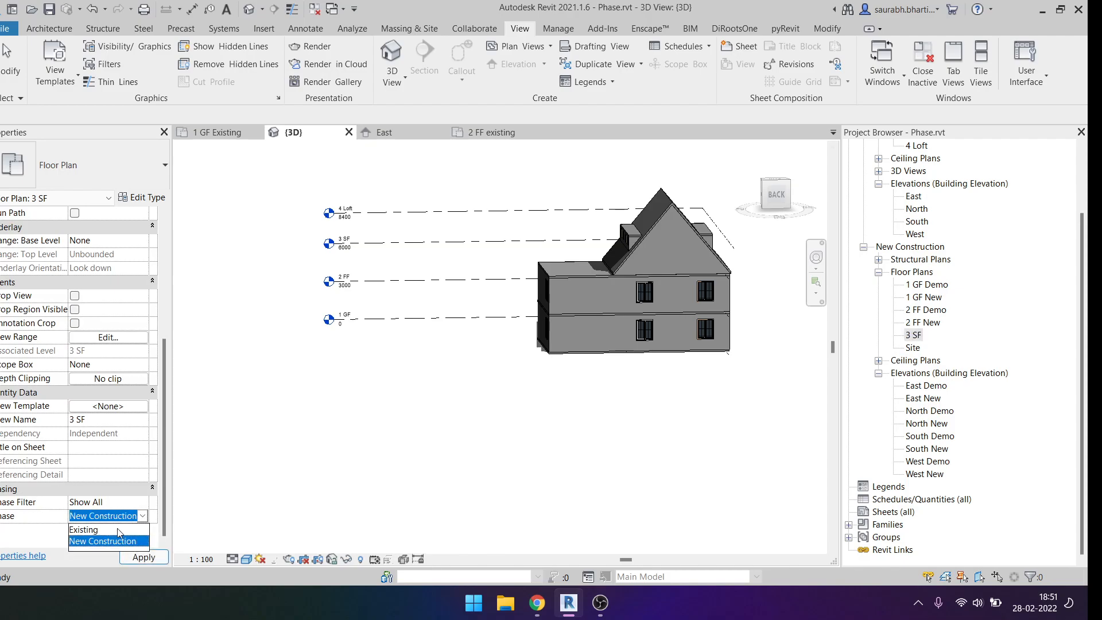
right_click(911, 337)
key(Escape)
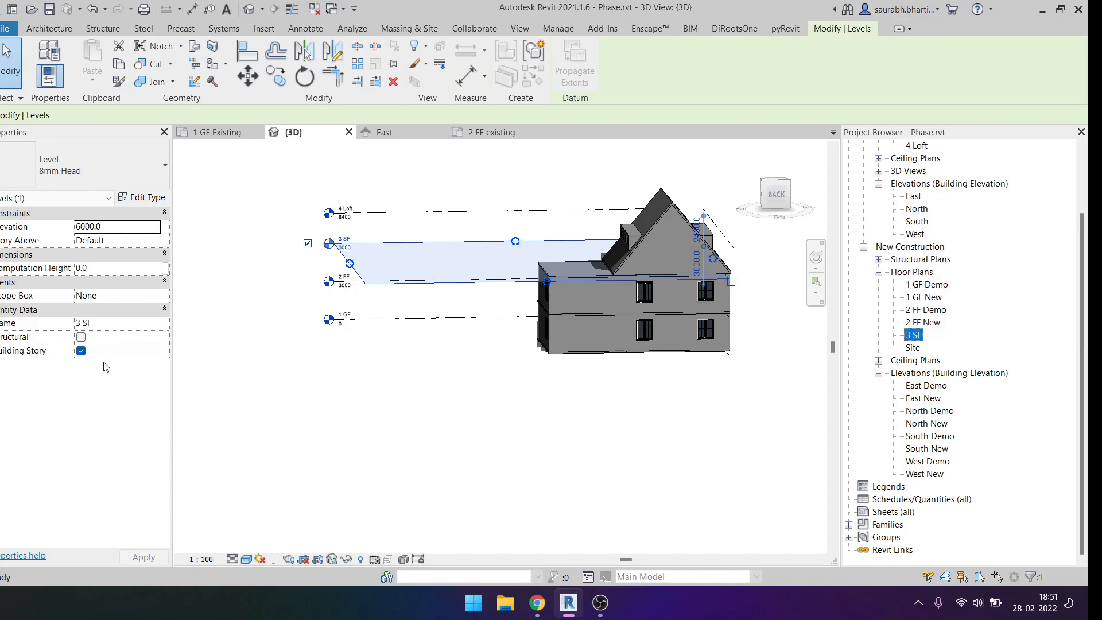
key(Escape)
scroll(56, 462, down, 3)
click(142, 515)
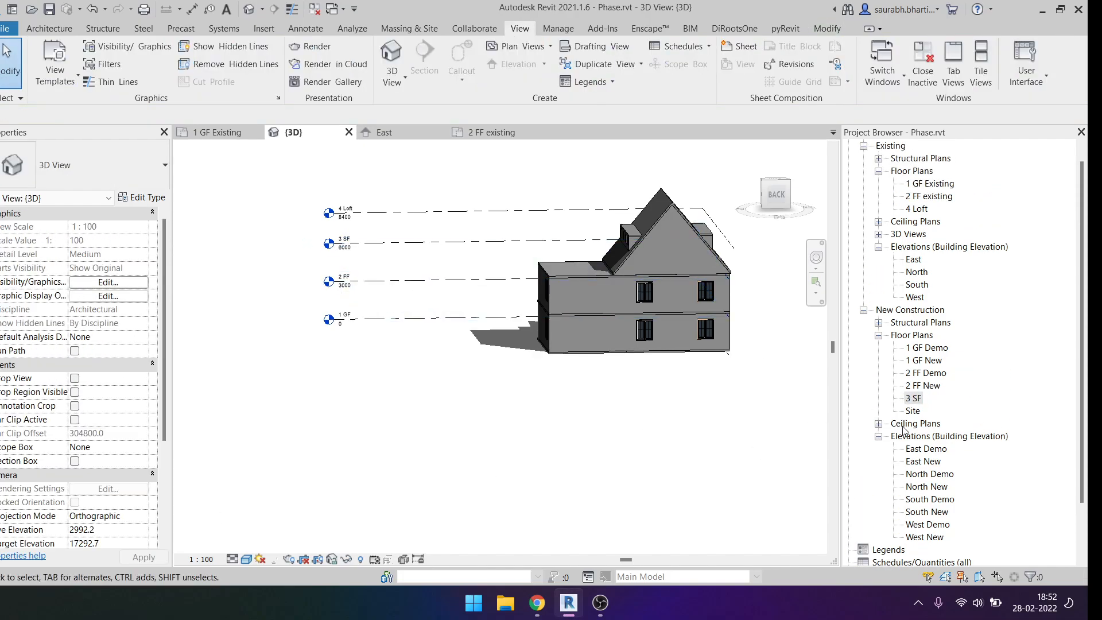
Set the phase of the 3 SF floor plan to Existing.
click(911, 398)
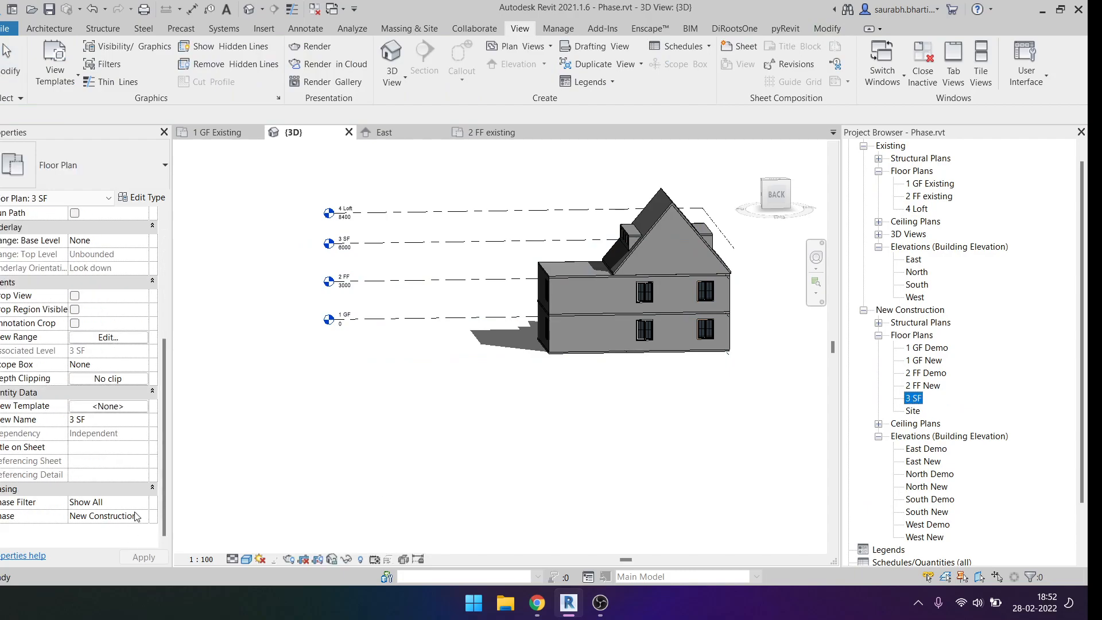
click(147, 518)
click(128, 527)
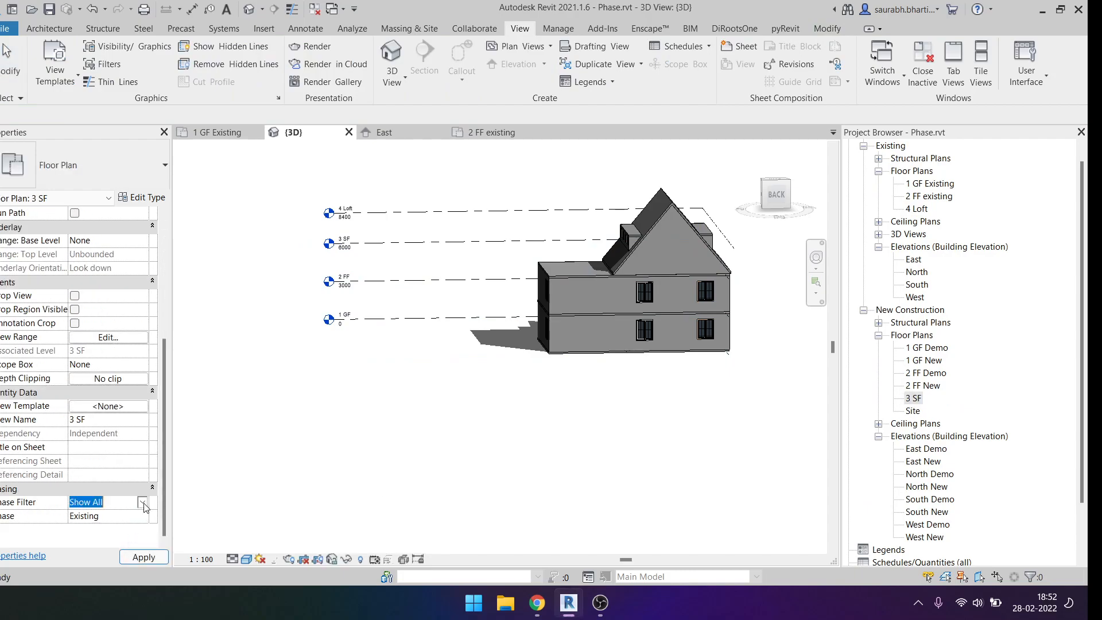
click(109, 502)
click(140, 507)
click(545, 427)
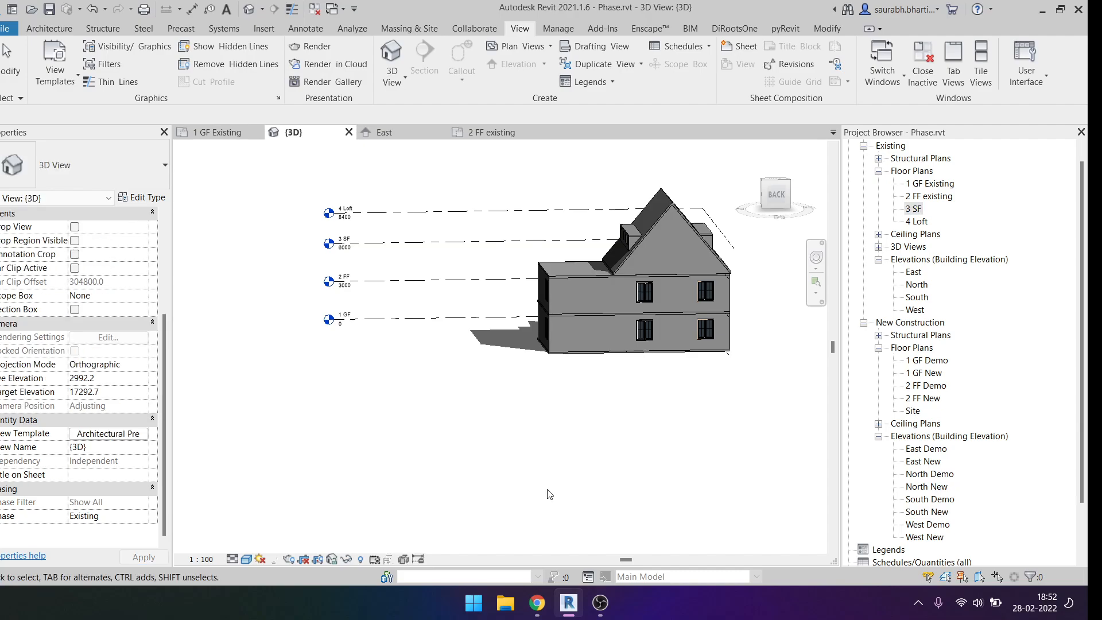
Compare the floor plans listed for the Existing and New Construction phases with the levels in the 3D view.
scroll(916, 202, up, 1)
click(915, 223)
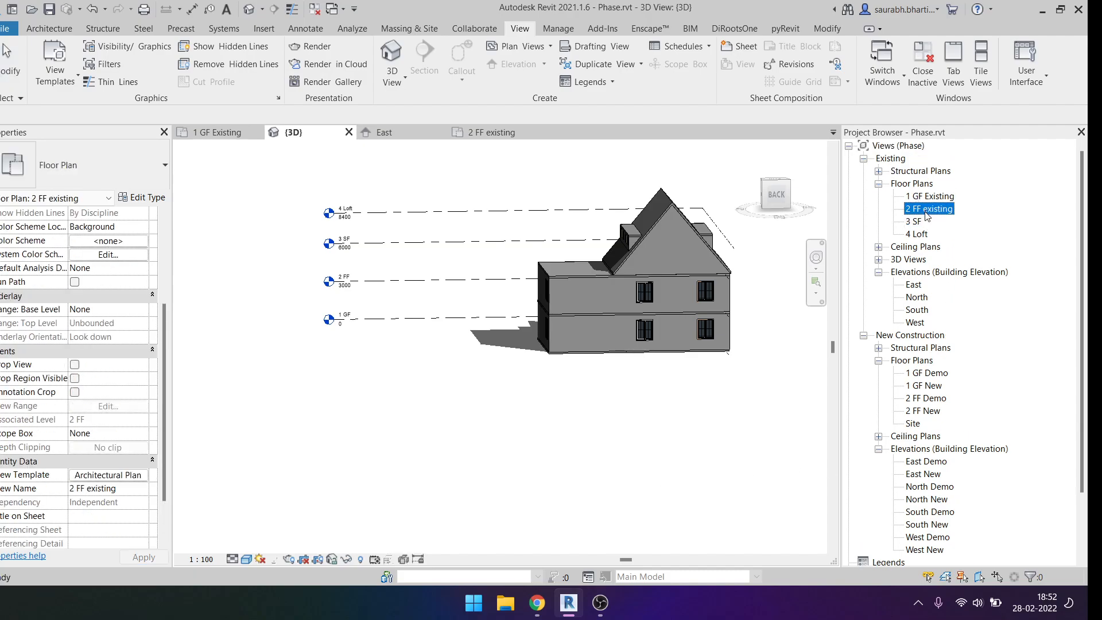
click(513, 332)
scroll(344, 322, up, 4)
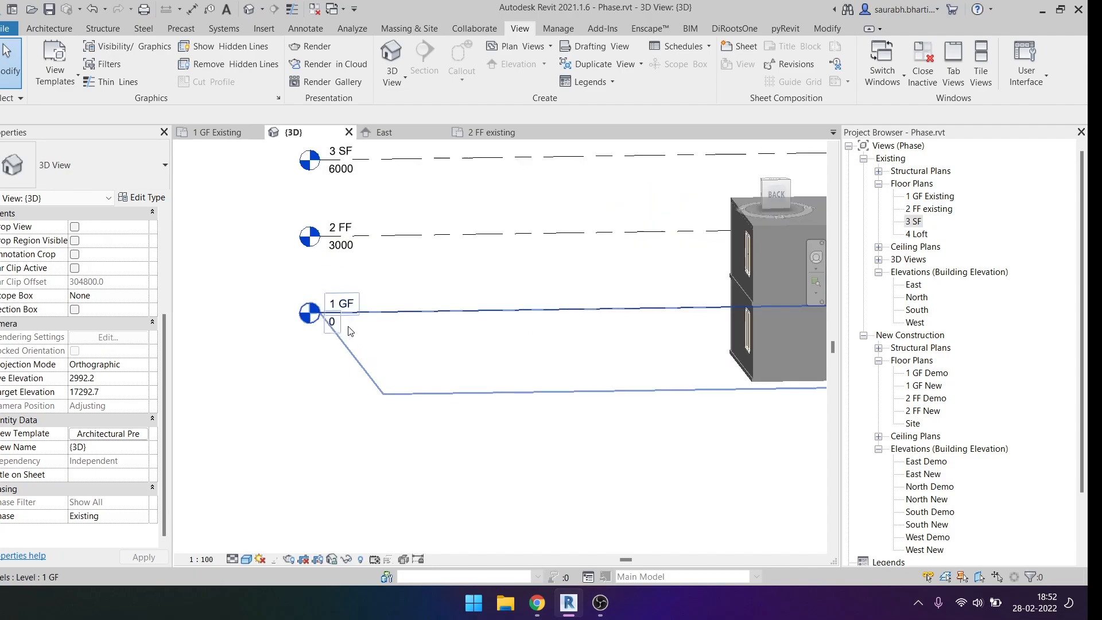
scroll(361, 344, down, 3)
drag(298, 182, 429, 439)
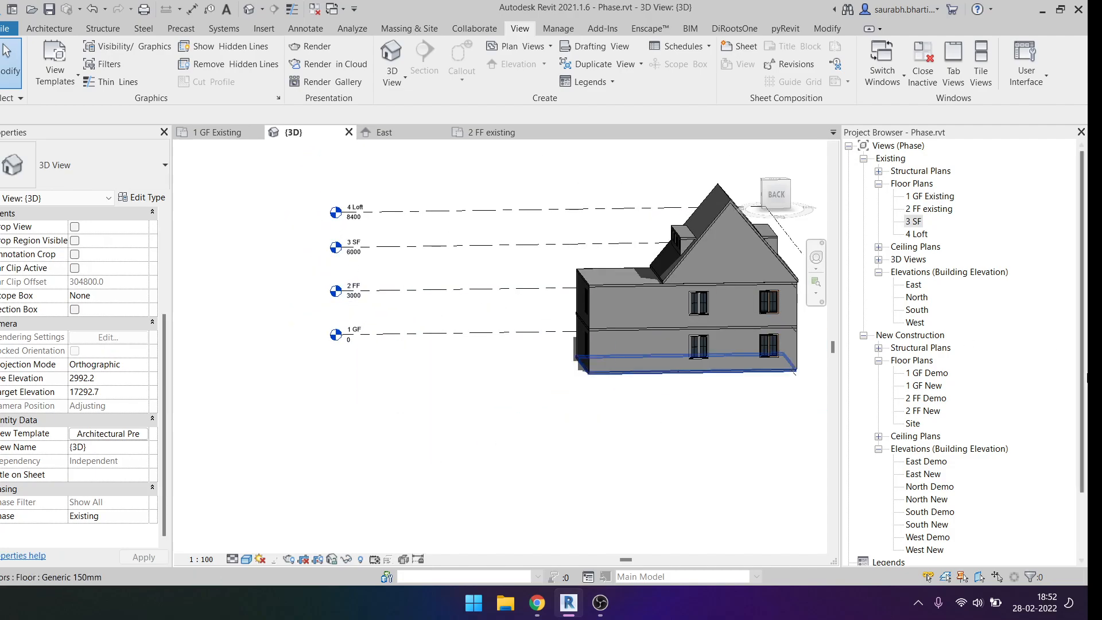
scroll(924, 326, down, 2)
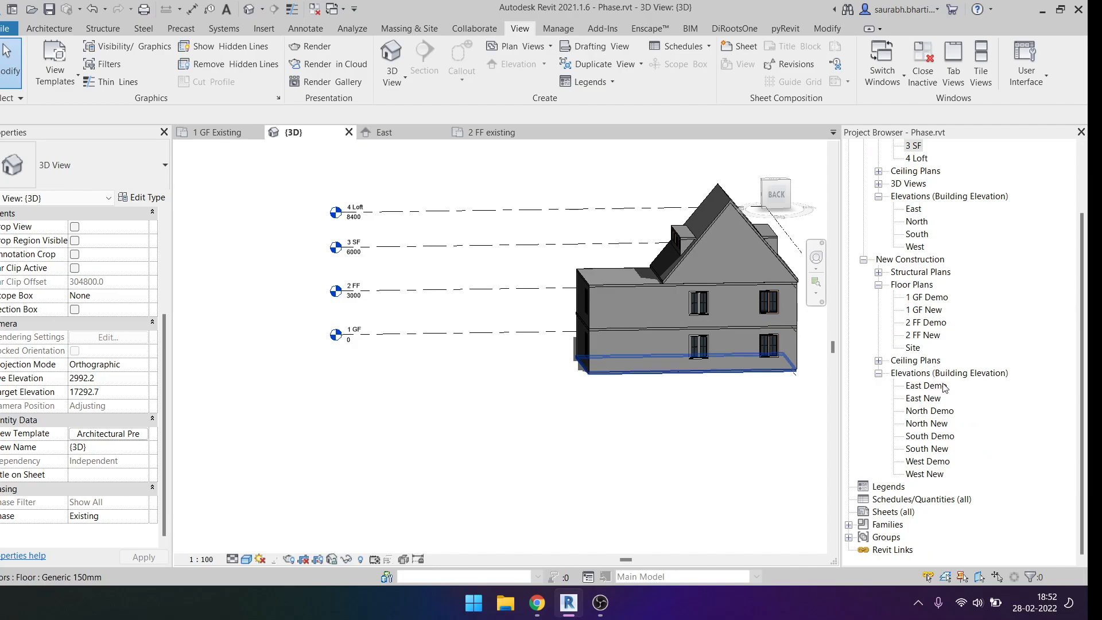
scroll(925, 321, up, 2)
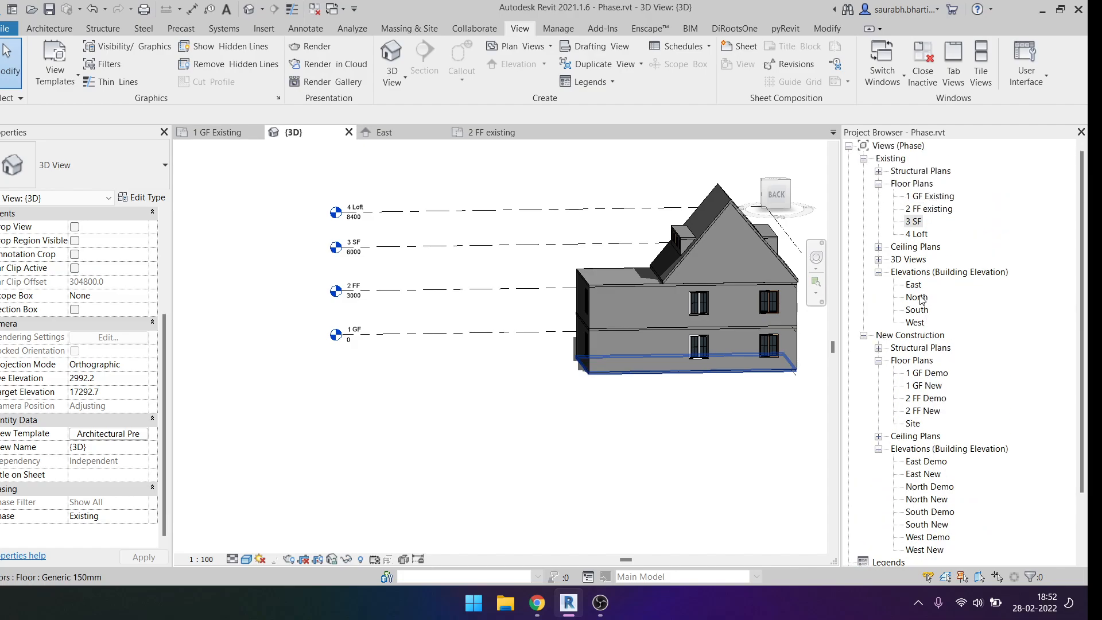
Open the North elevation of the Existing phase and select the 1 GF level.
double_click(917, 297)
scroll(585, 384, down, 3)
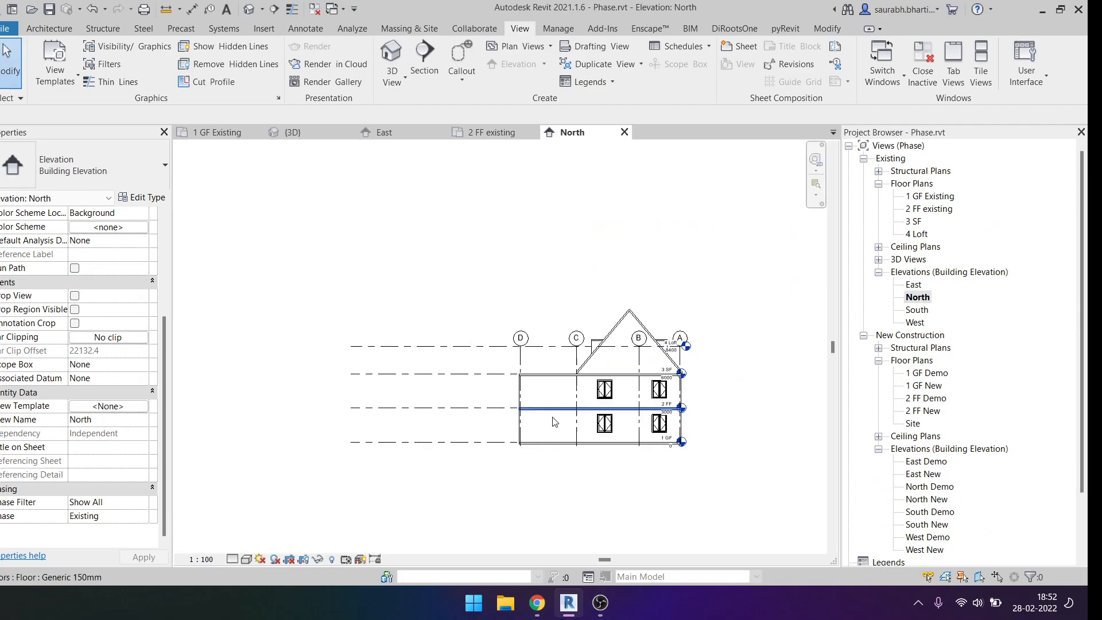
click(457, 442)
scroll(703, 441, up, 4)
scroll(731, 460, down, 2)
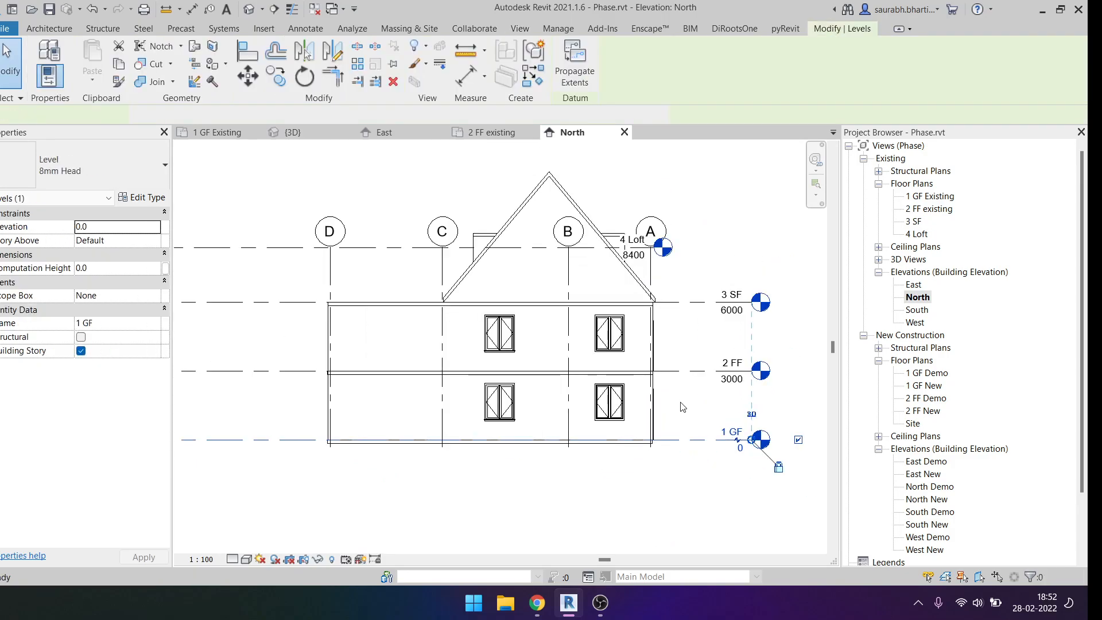
key(l)
key(l)
scroll(702, 398, down, 2)
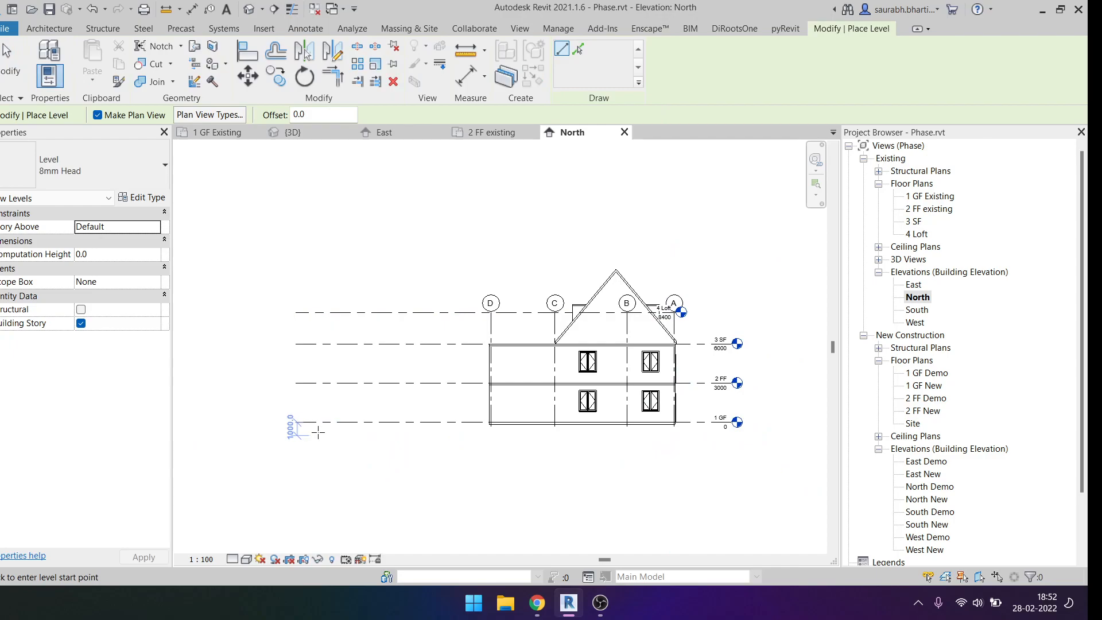
key(Escape)
key(Escape)
click(418, 428)
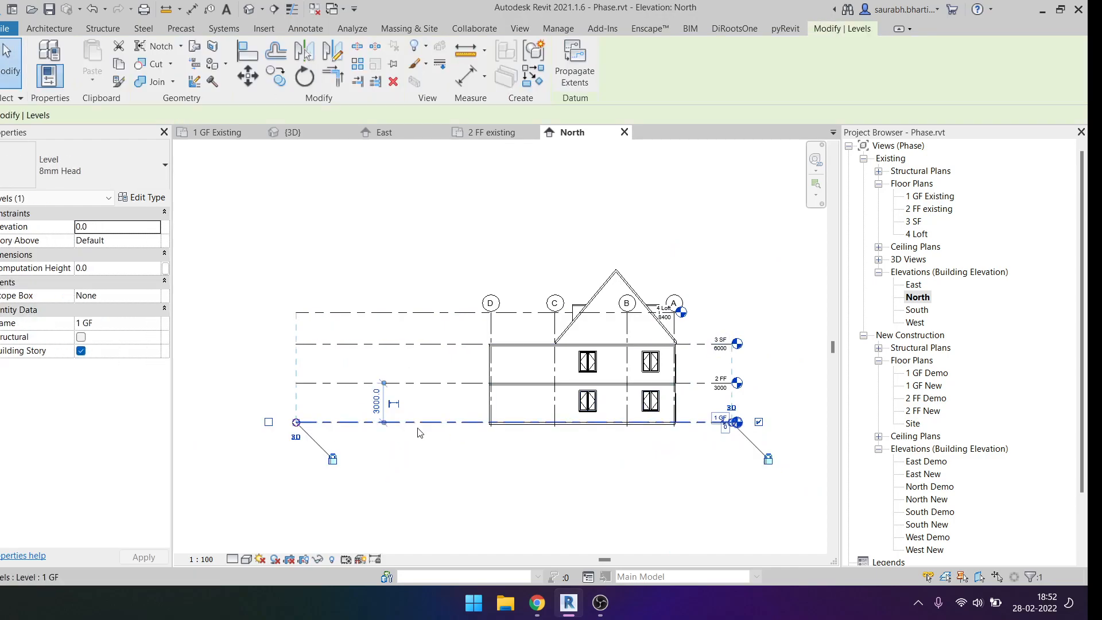
Add a level 2200 mm below 1 GF by picking the 1 GF line with a 2200 offset.
key(l)
key(l)
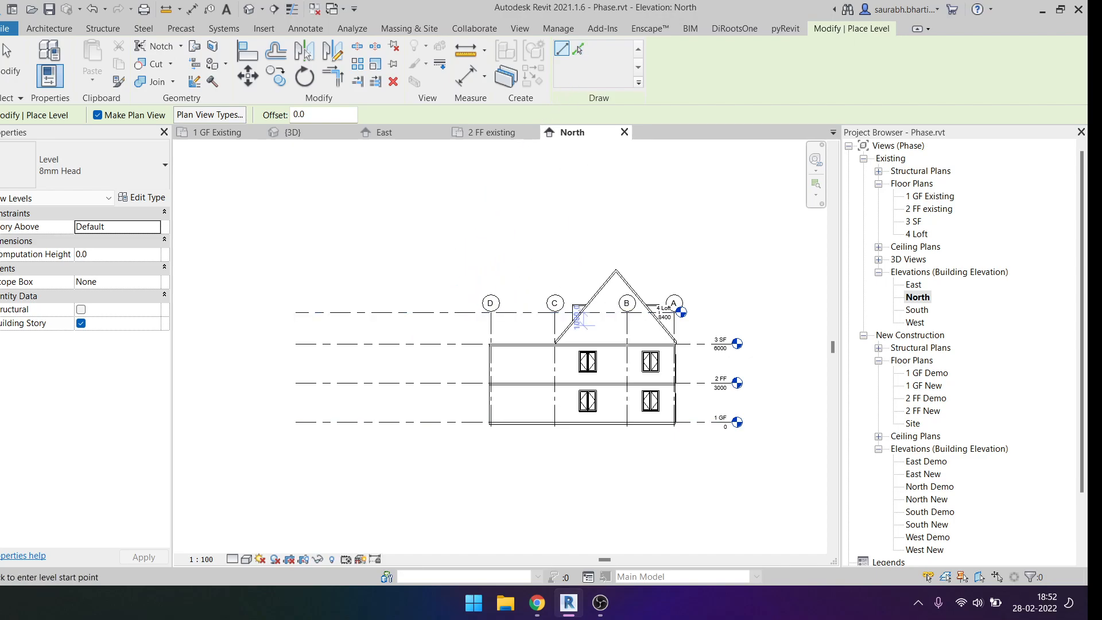
click(576, 52)
click(348, 116)
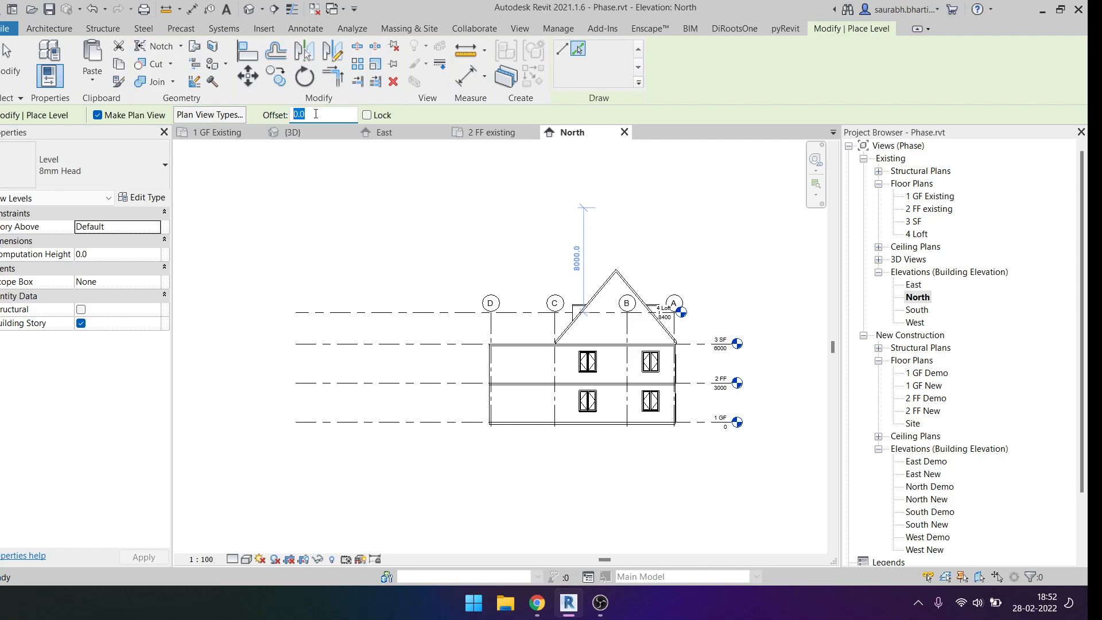
text(2200)
key(Return)
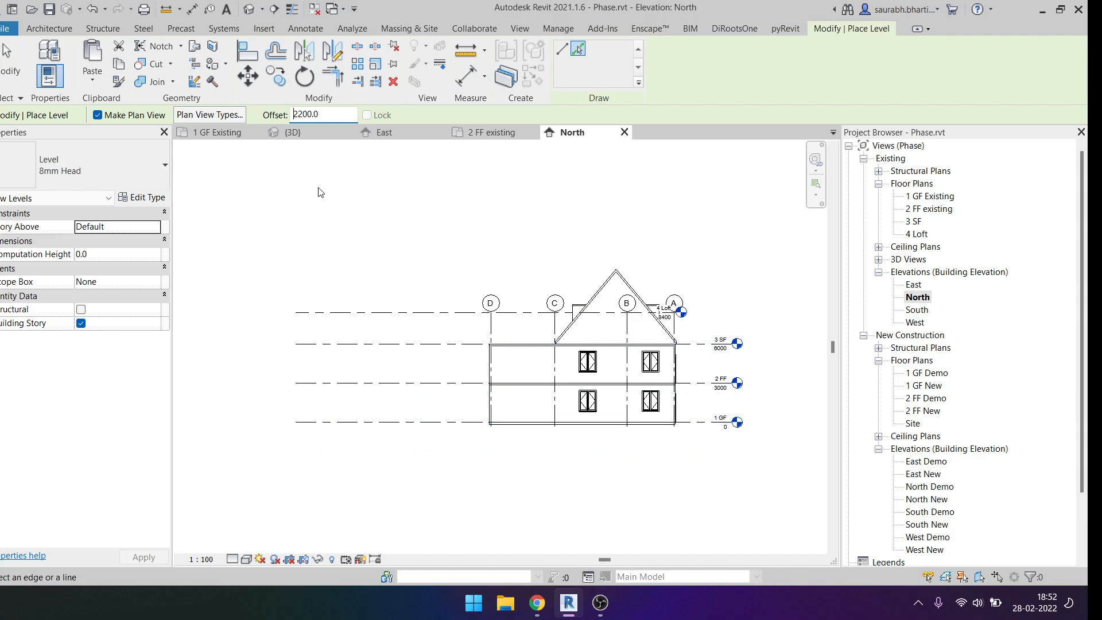
click(415, 427)
key(Escape)
key(Escape)
scroll(799, 438, up, 4)
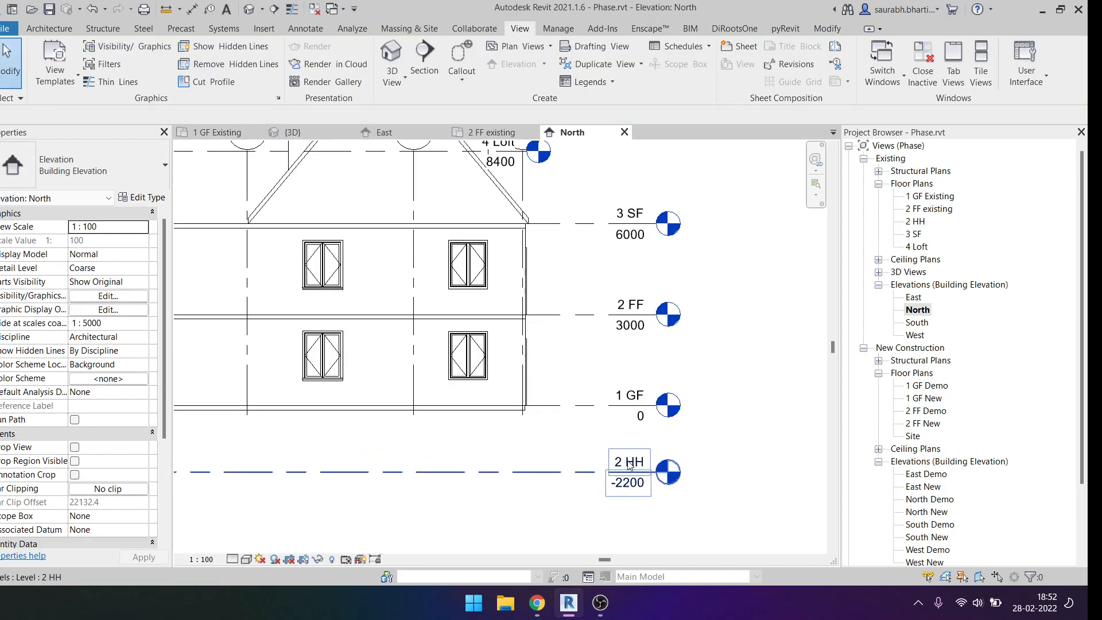
Rename the new level below 1 GF as 0 Basement, along with its floor plan.
double_click(625, 459)
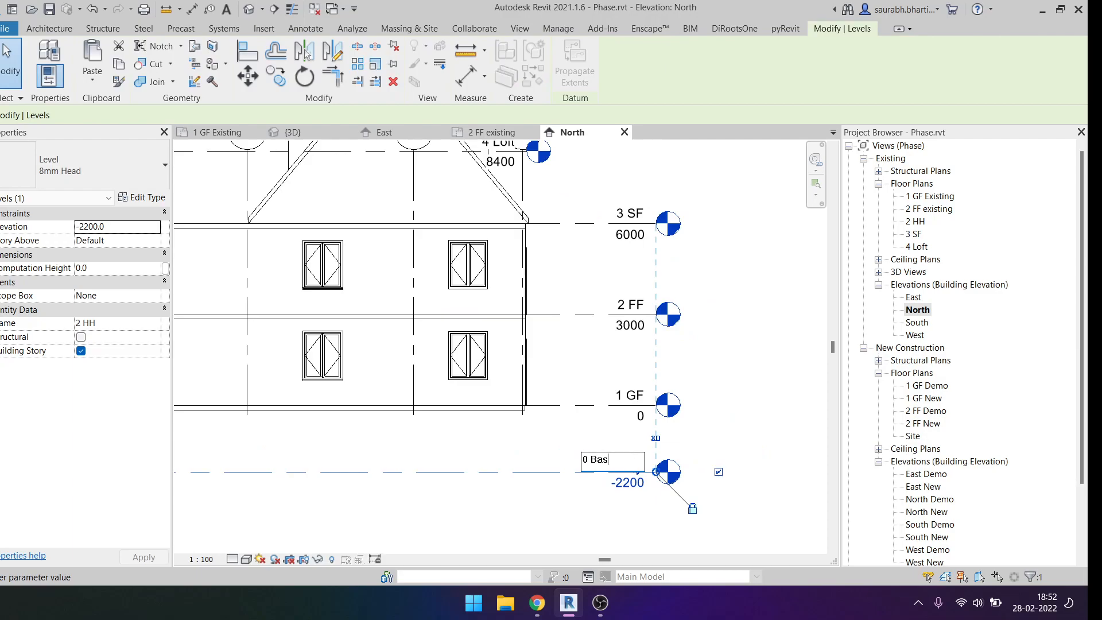
click(725, 381)
key(Escape)
scroll(603, 459, down, 4)
scroll(600, 462, up, 5)
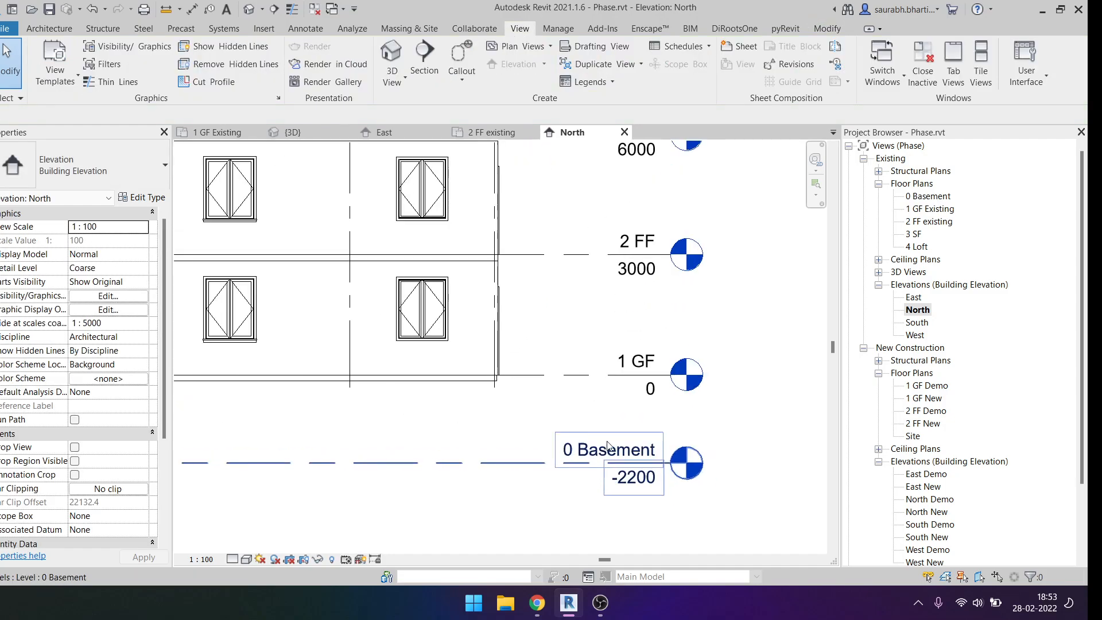
scroll(608, 446, down, 4)
middle_drag(532, 298, 602, 336)
scroll(602, 337, down, 2)
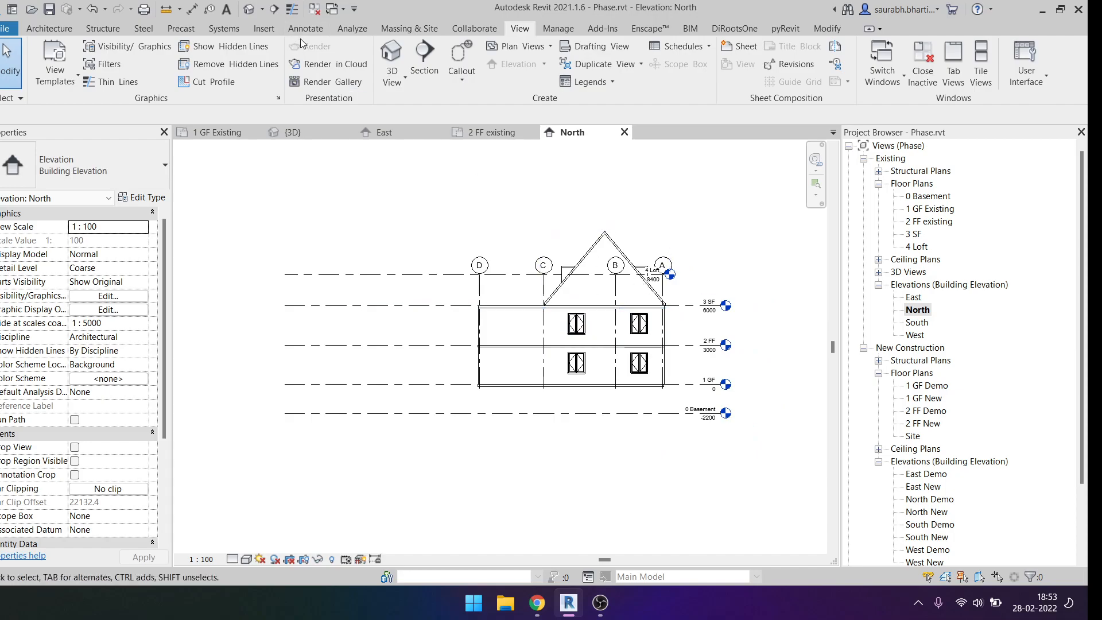
Open the 0 Basement floor plan and set its underlay base level to 1 GF.
scroll(562, 284, up, 2)
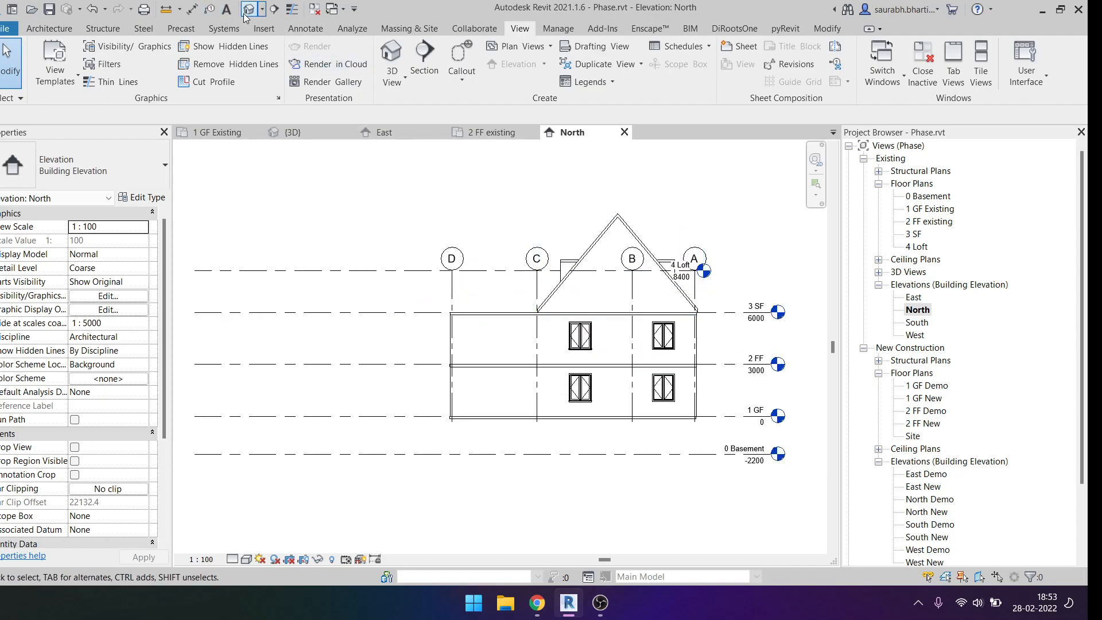
double_click(918, 196)
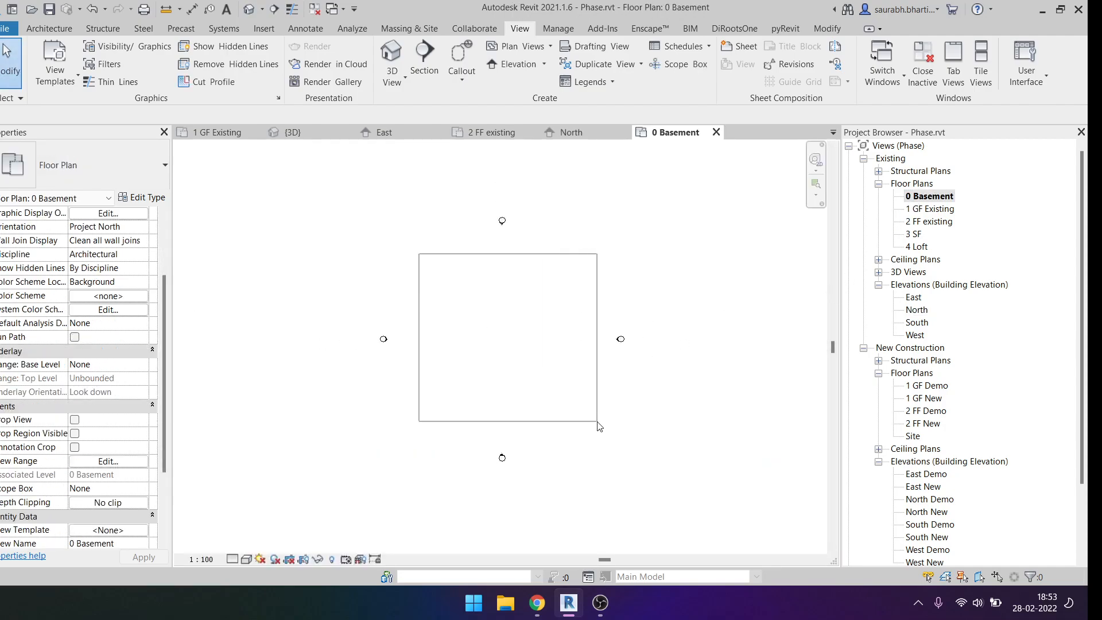
drag(425, 260, 538, 392)
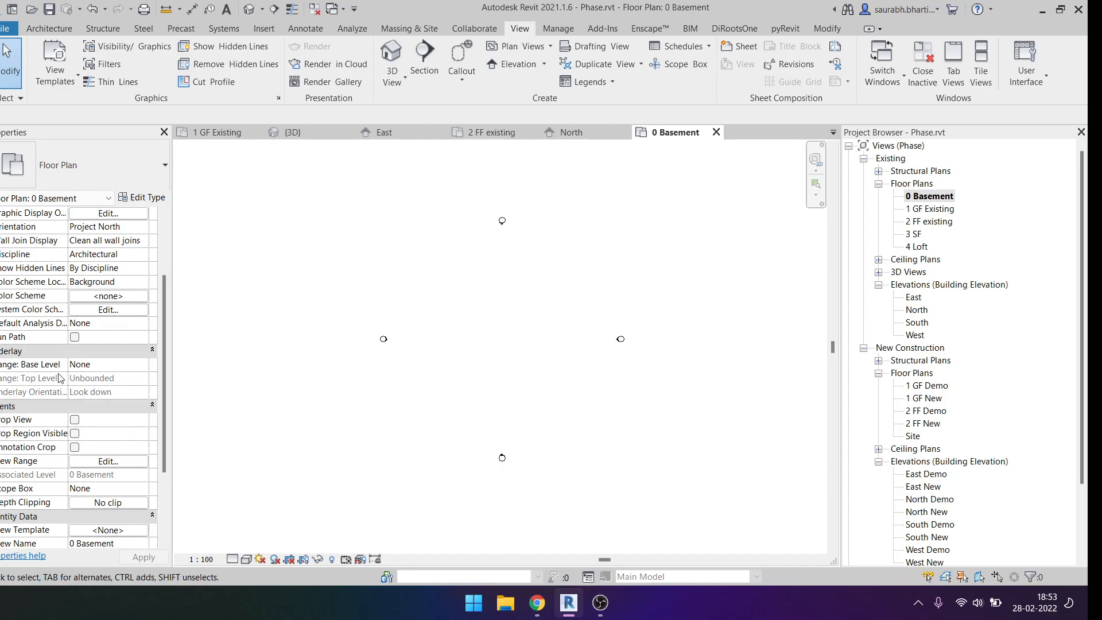
click(142, 369)
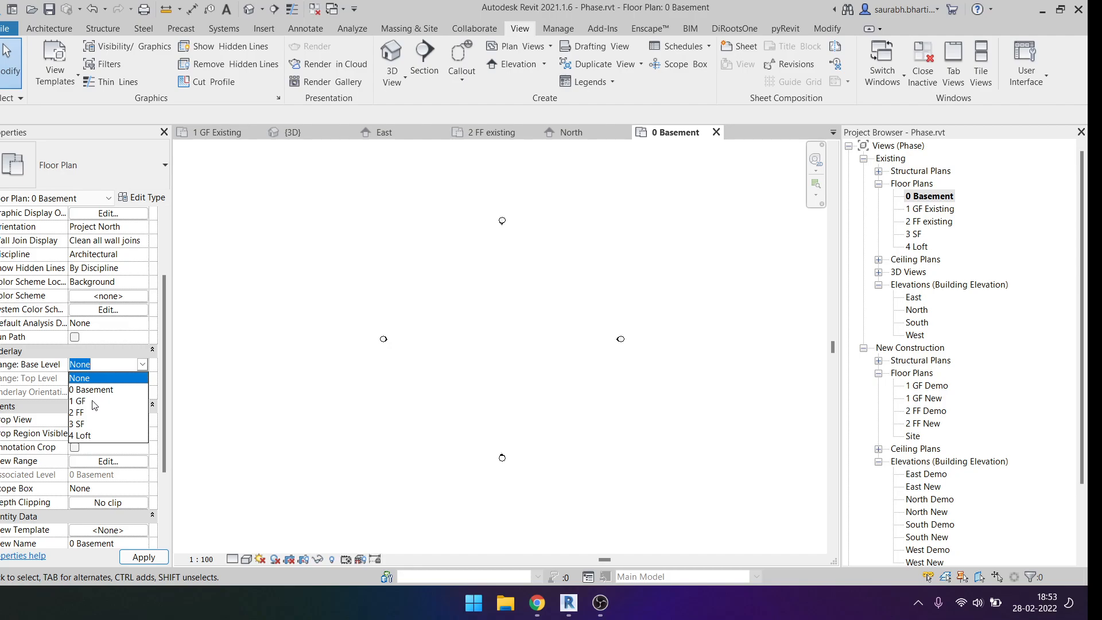
click(94, 402)
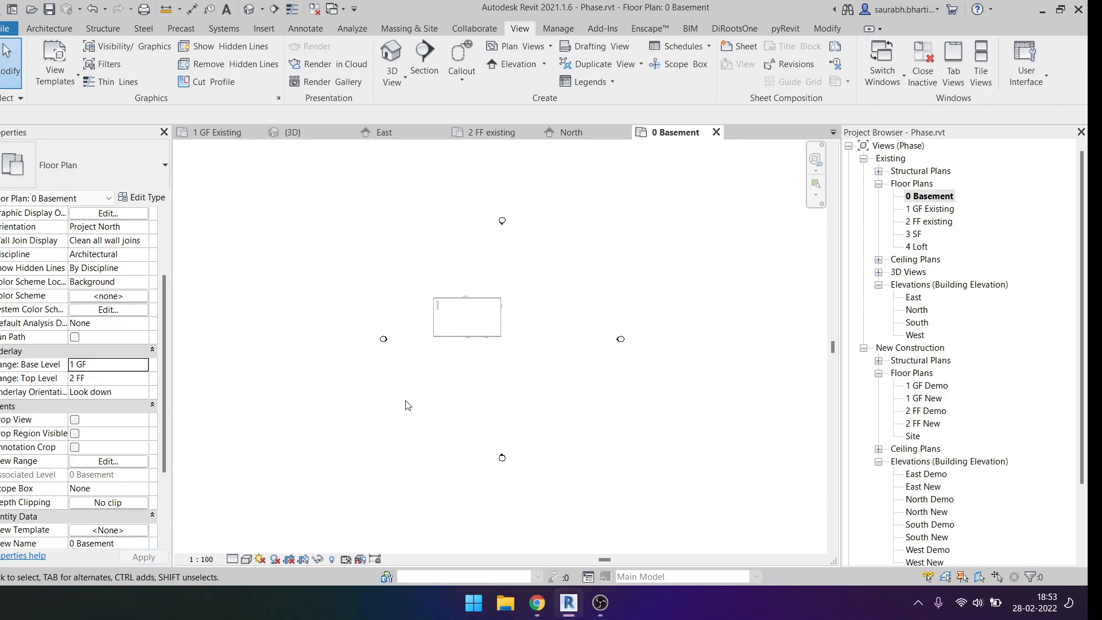
Temporarily hide the 2 FF floor that covers the ground-floor wall underlay in the 0 Basement plan.
scroll(424, 412, up, 1)
click(423, 399)
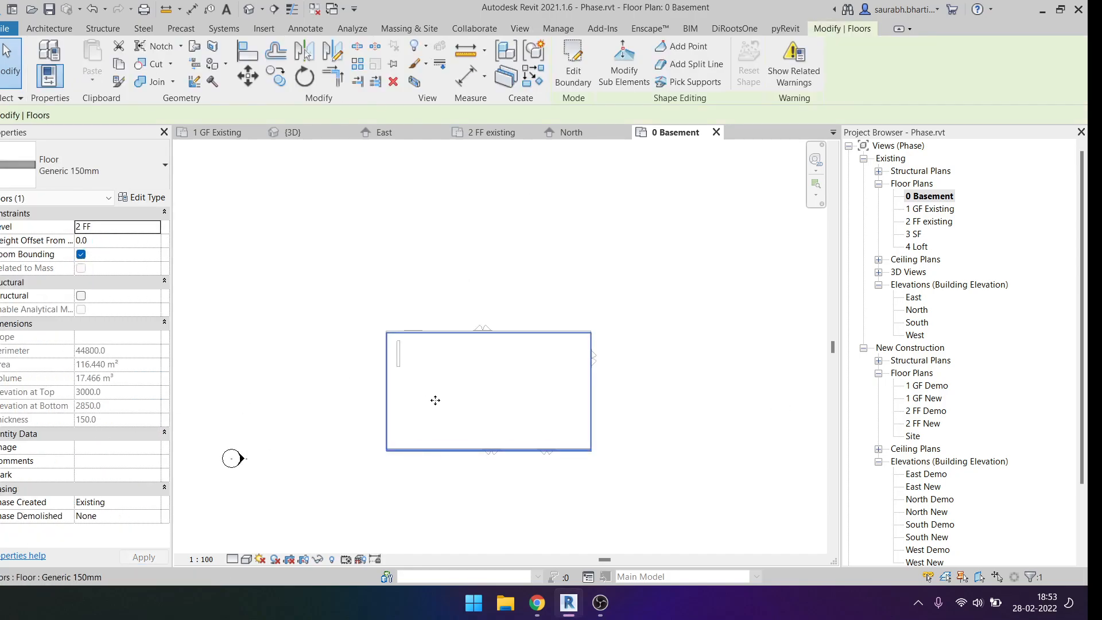
key(h)
key(i)
click(500, 384)
click(408, 390)
key(h)
key(h)
scroll(477, 394, up, 1)
scroll(449, 337, down, 2)
drag(387, 282, 679, 474)
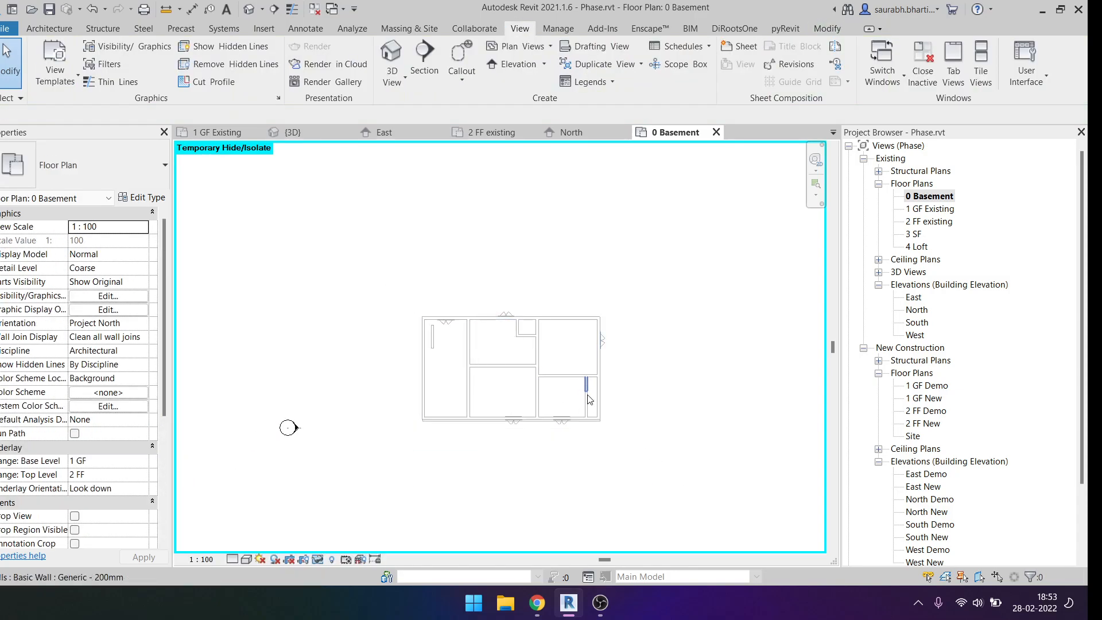
scroll(432, 344, up, 1)
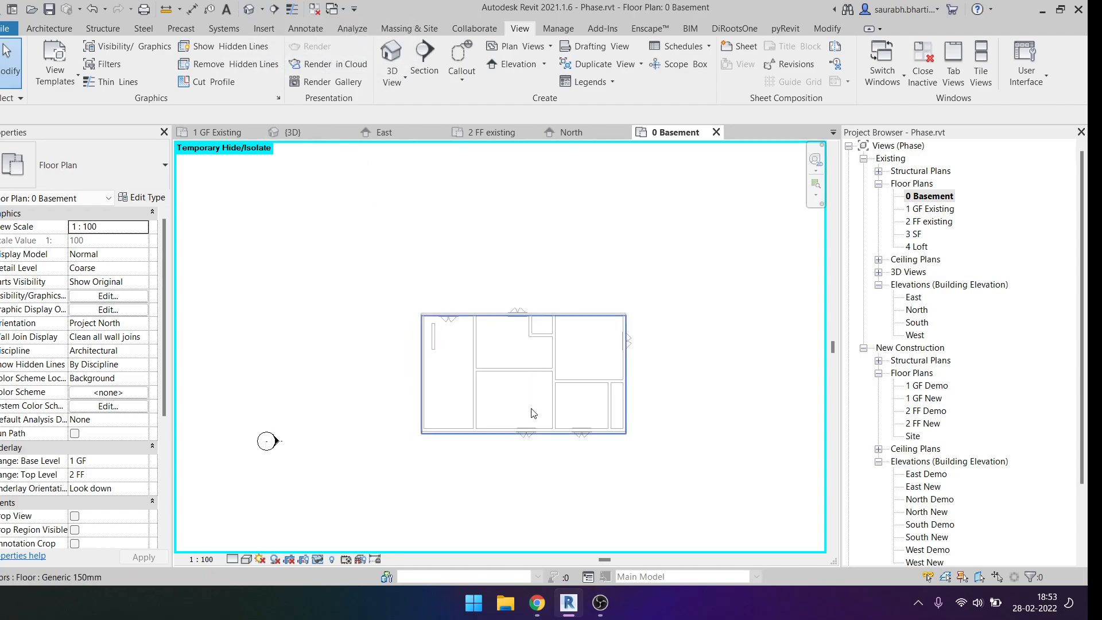
scroll(526, 436, up, 4)
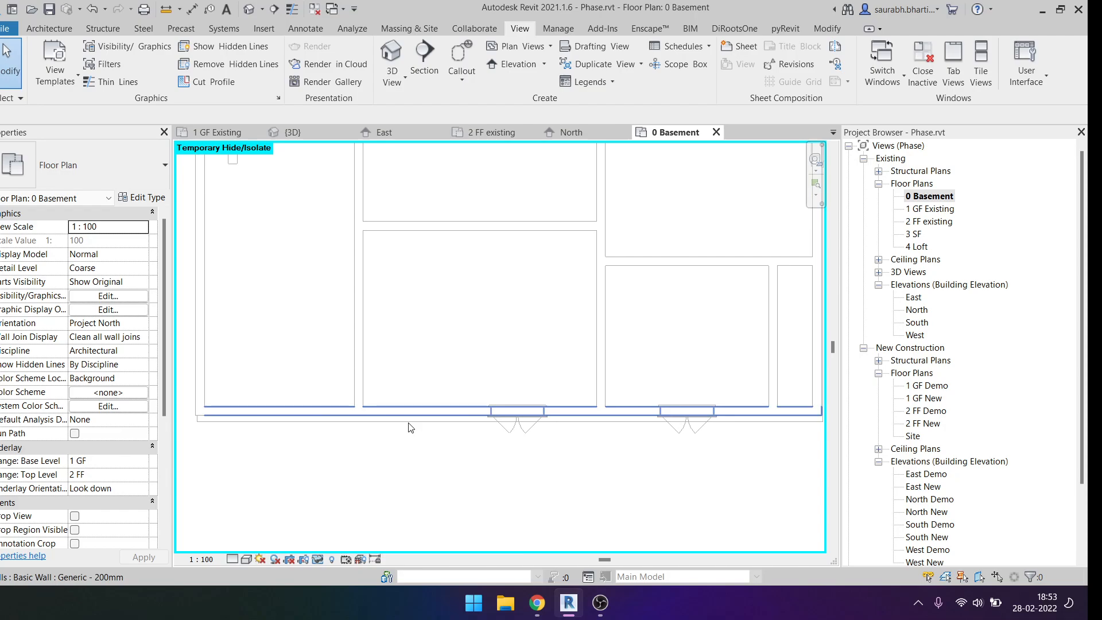
Open the 3D view and examine the 2 FF floor edge along the outer wall with windows.
click(250, 10)
shift+middle_drag(660, 436, 755, 372)
scroll(717, 362, up, 5)
scroll(529, 369, up, 2)
shift+middle_drag(550, 357, 598, 414)
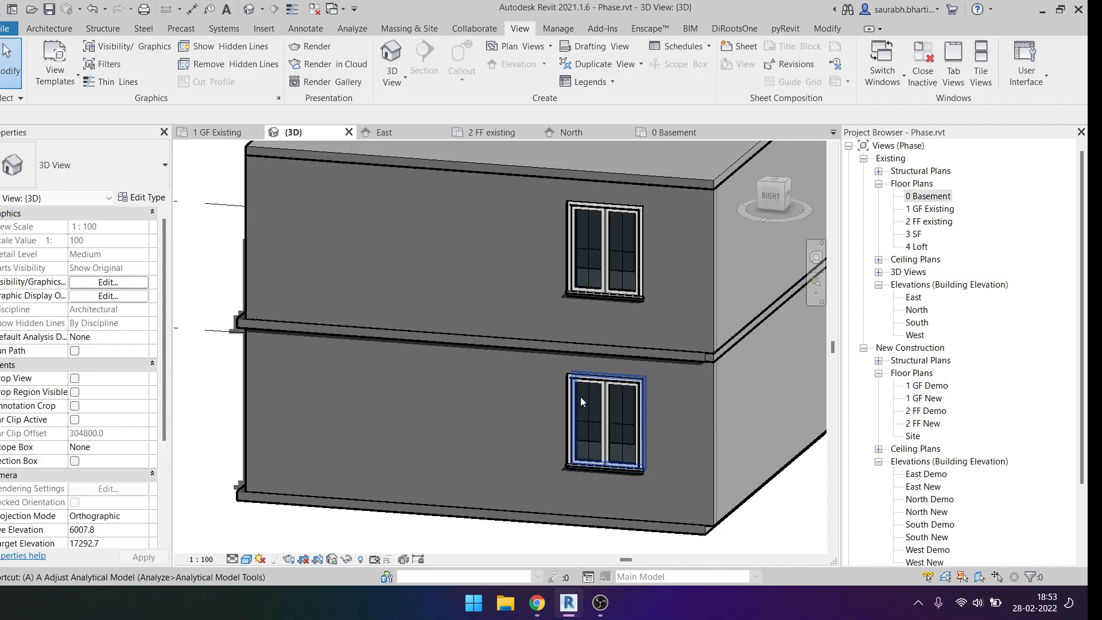
key(a)
key(l)
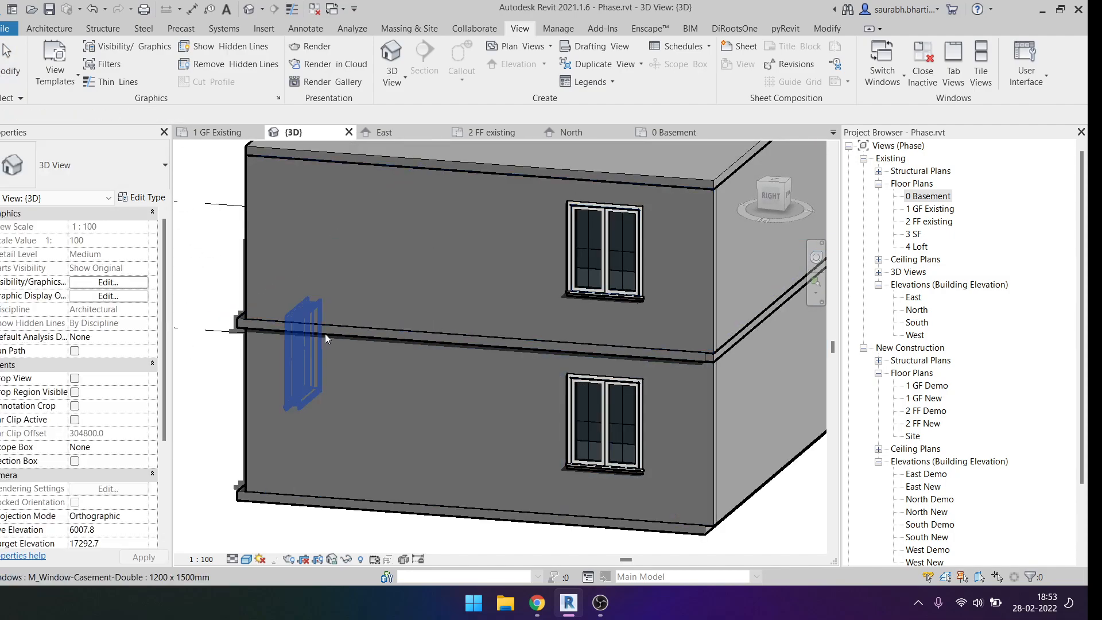
key(Escape)
Edit the 2 FF floor's boundary, align its edge with the face of the outer wall below, and finish the sketch.
click(573, 62)
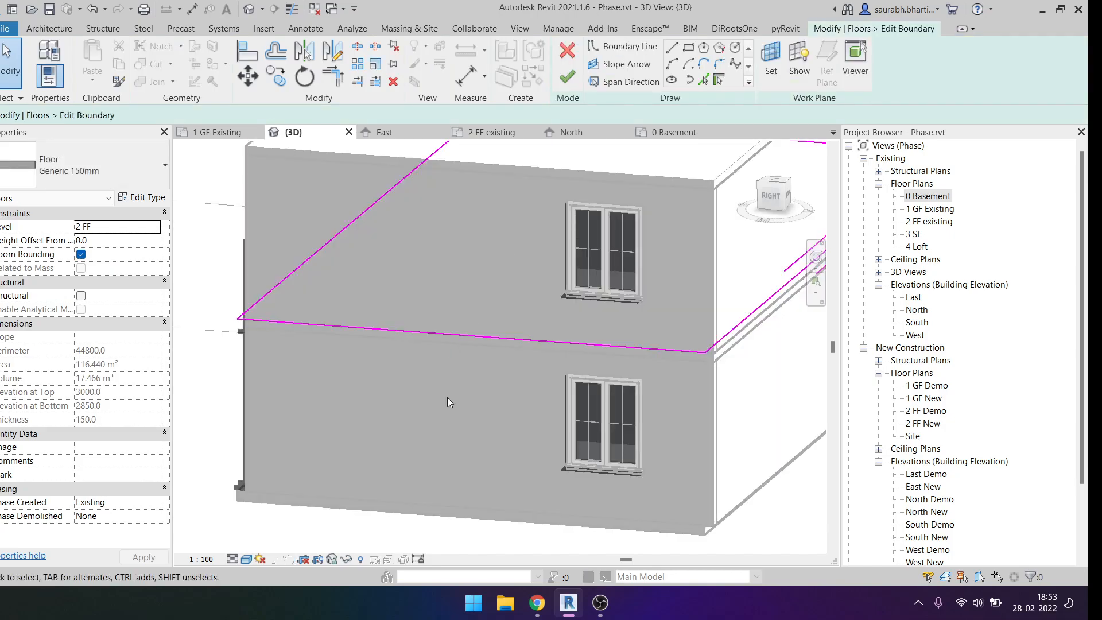
key(a)
key(l)
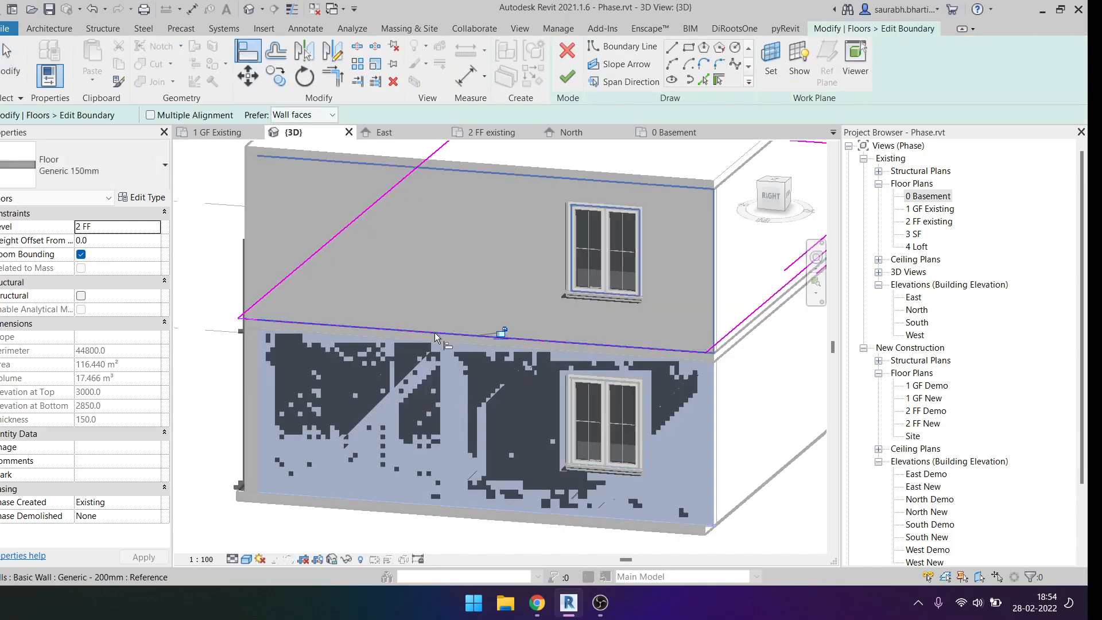
scroll(435, 332, down, 5)
shift+middle_drag(436, 332, 454, 331)
scroll(453, 330, up, 3)
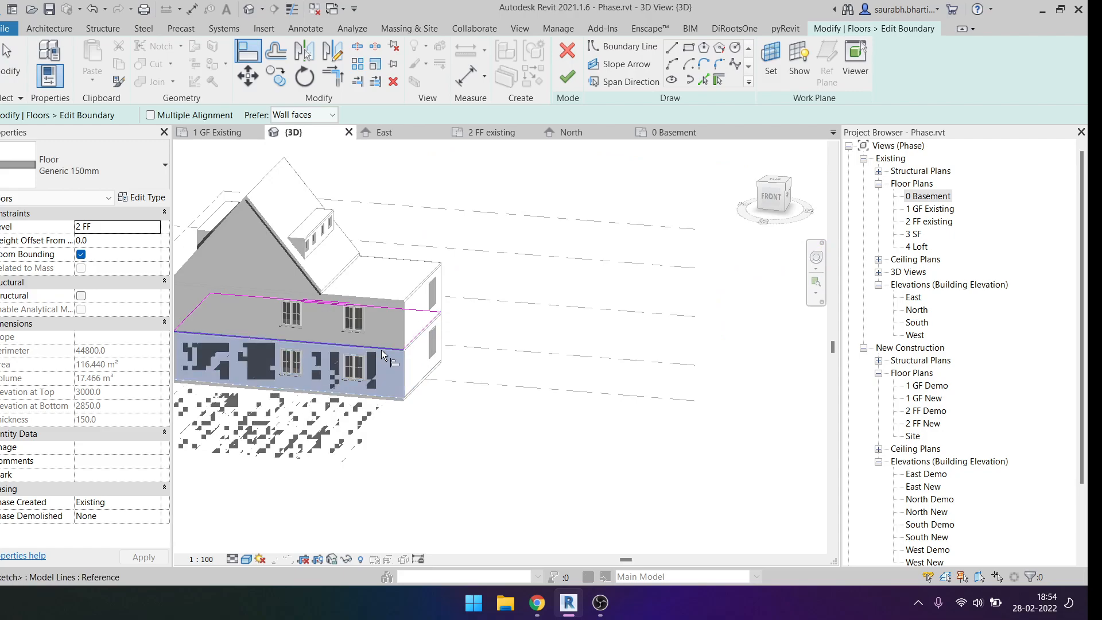
shift+middle_drag(521, 361, 550, 287)
key(Escape)
click(566, 78)
Inspect the back of the house in 3D and temporarily hide the ground-floor wall there to look inside.
shift+middle_drag(634, 304, 518, 400)
key(Escape)
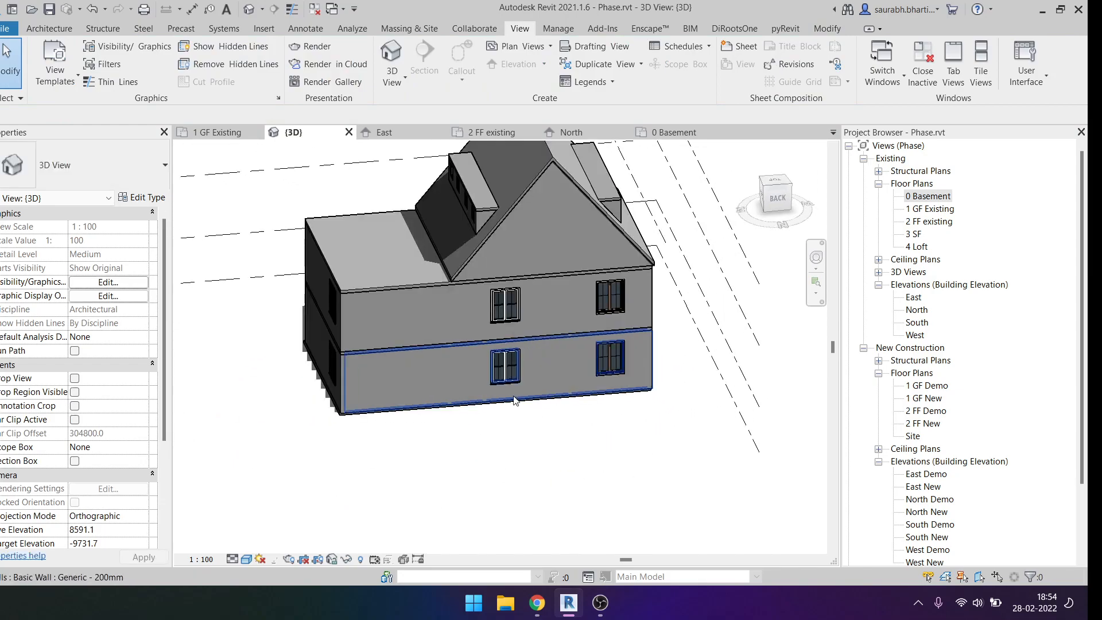
click(439, 380)
shift+middle_drag(439, 381, 580, 424)
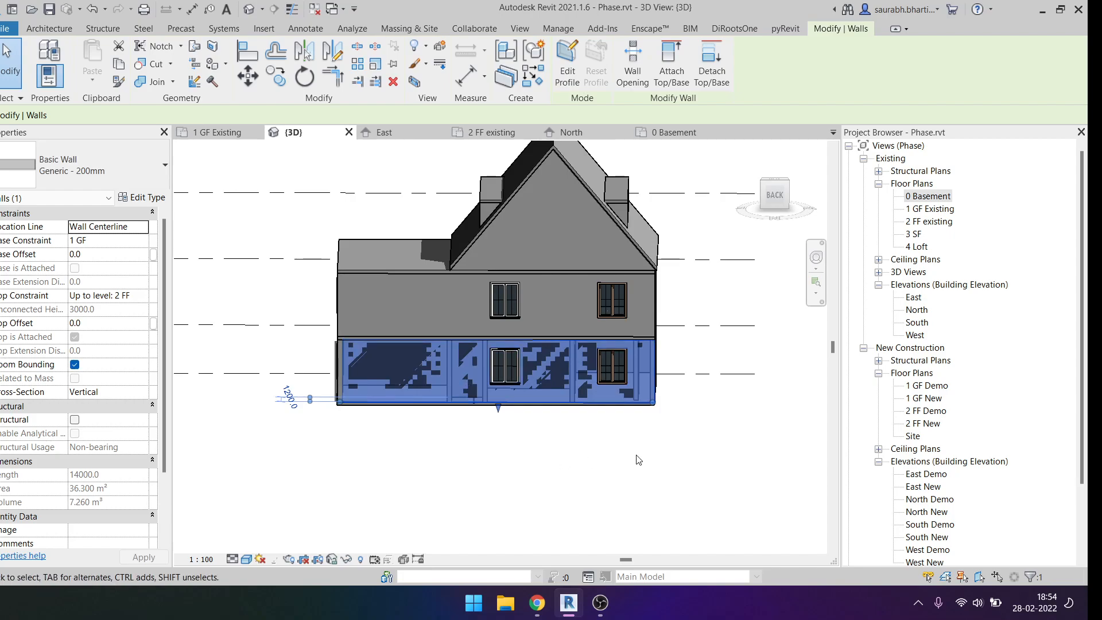
click(552, 425)
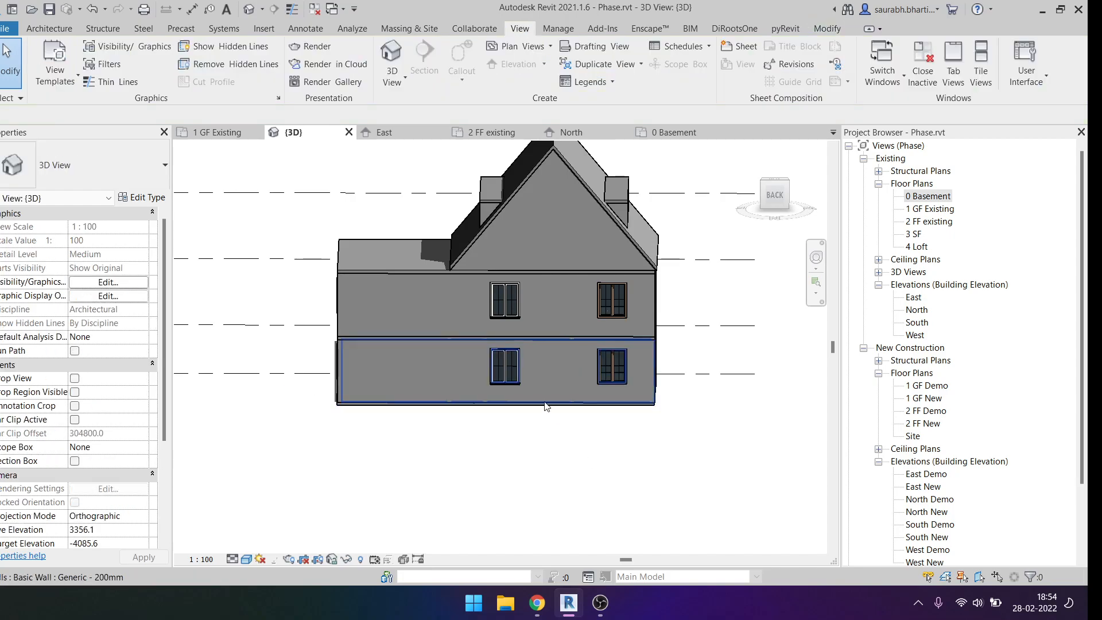
scroll(542, 391, up, 2)
click(540, 378)
key(Escape)
scroll(543, 374, up, 3)
scroll(544, 371, down, 2)
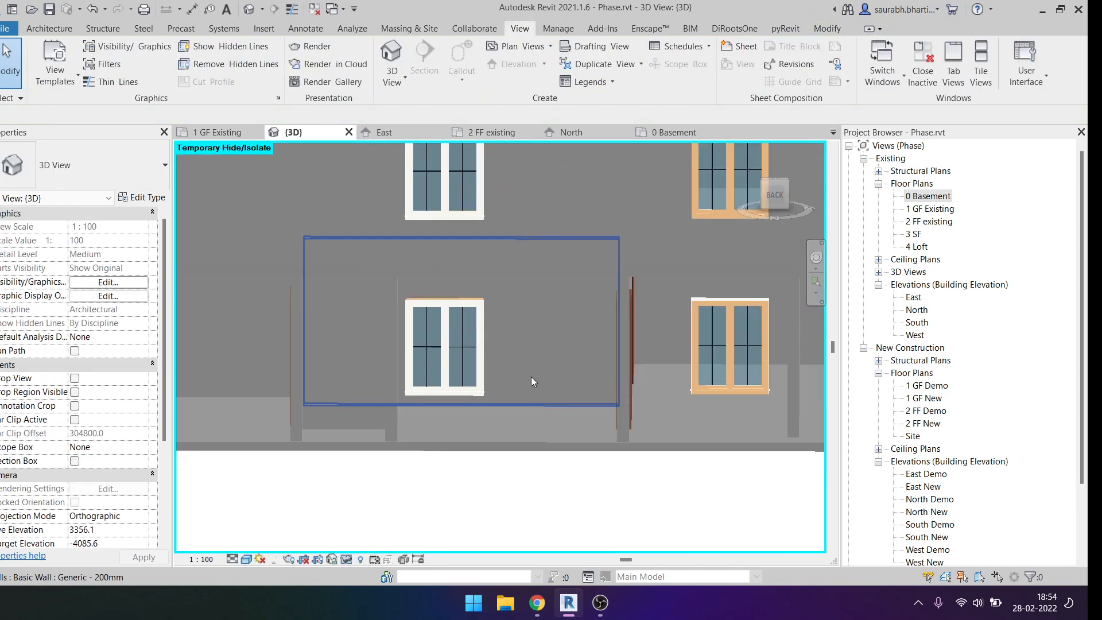
scroll(531, 377, up, 1)
Open the 1 GF Existing floor plan and start a stair beside the grid 2 wall between grids B and C.
double_click(929, 199)
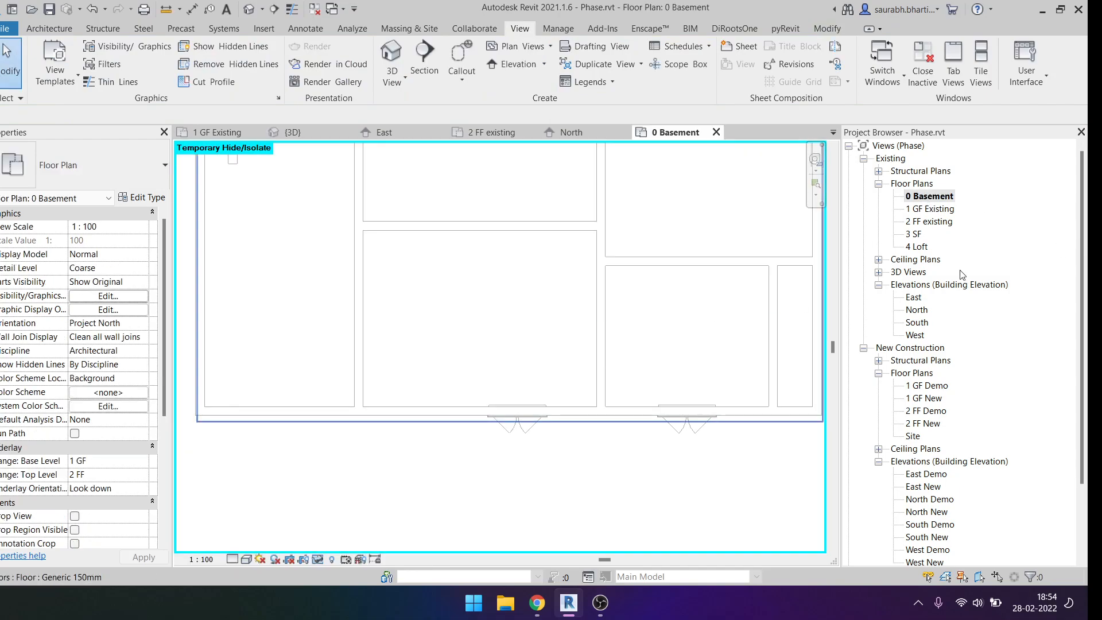
double_click(927, 210)
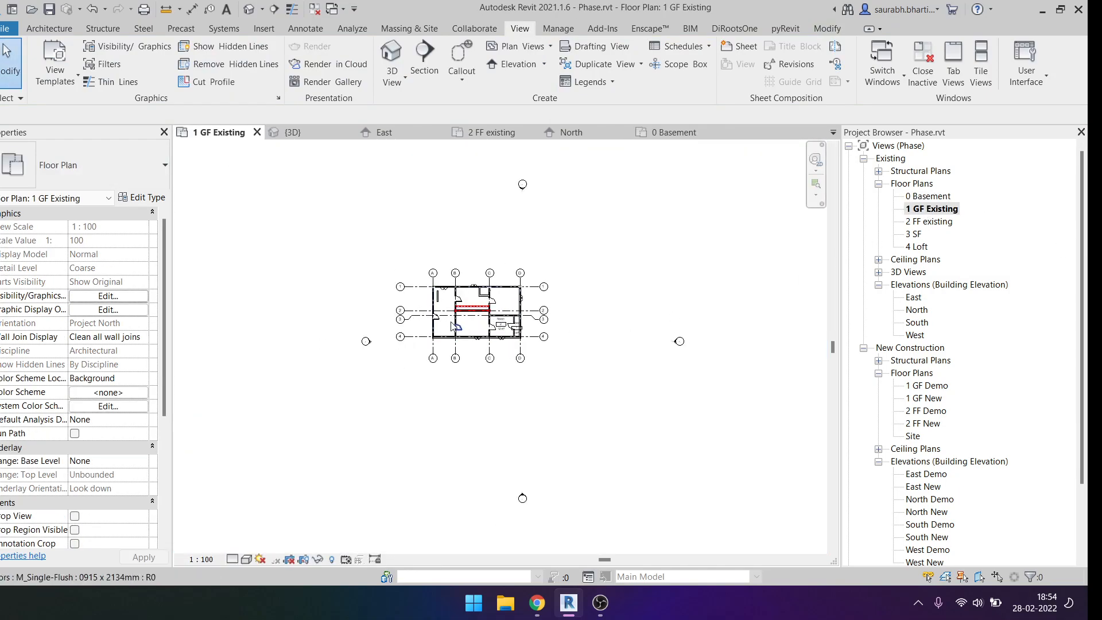
scroll(464, 363, up, 1)
key(s)
key(t)
scroll(467, 319, up, 2)
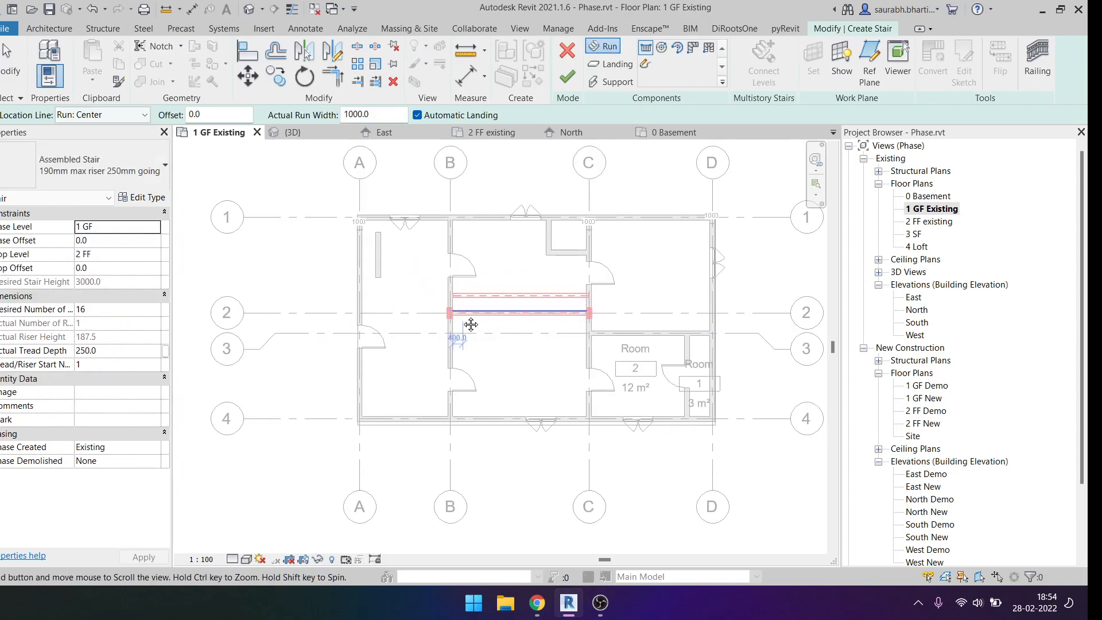
scroll(441, 305, up, 5)
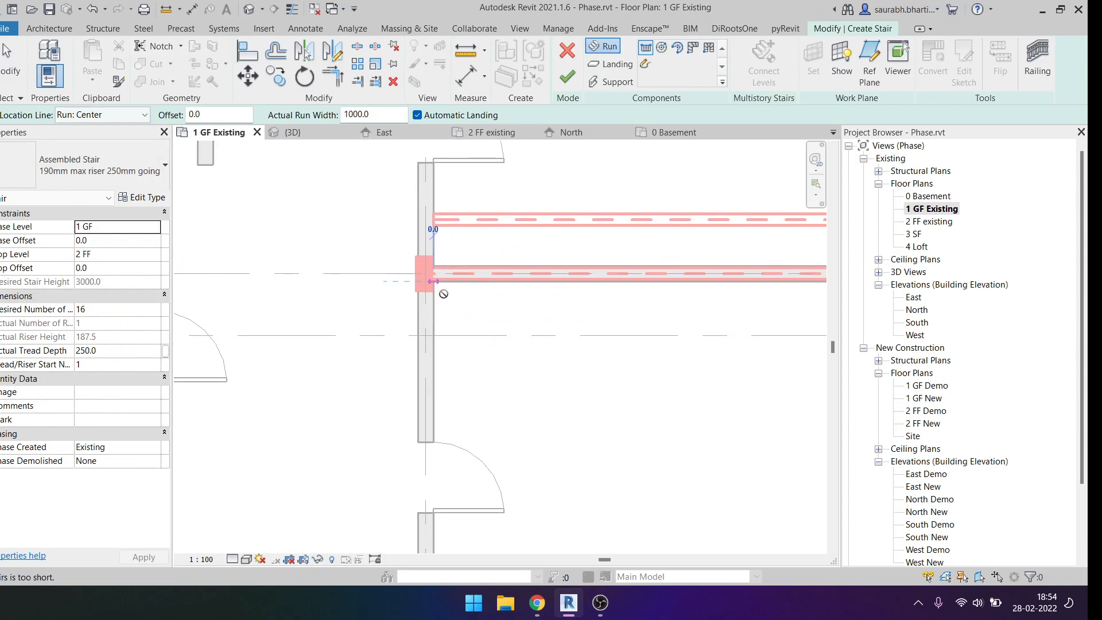
click(438, 285)
click(123, 114)
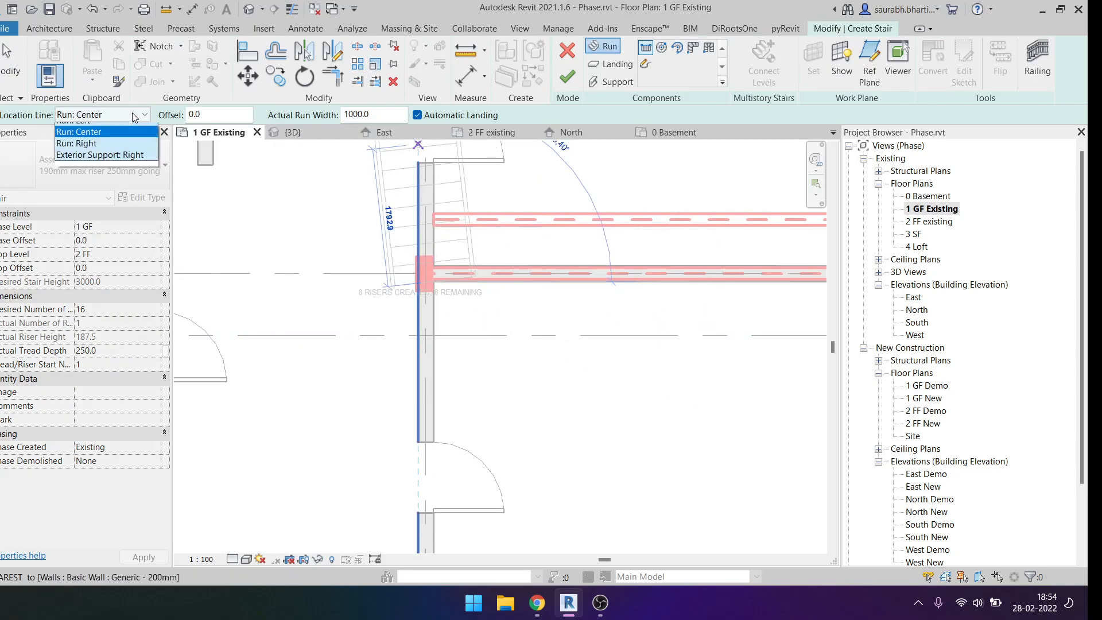
click(110, 139)
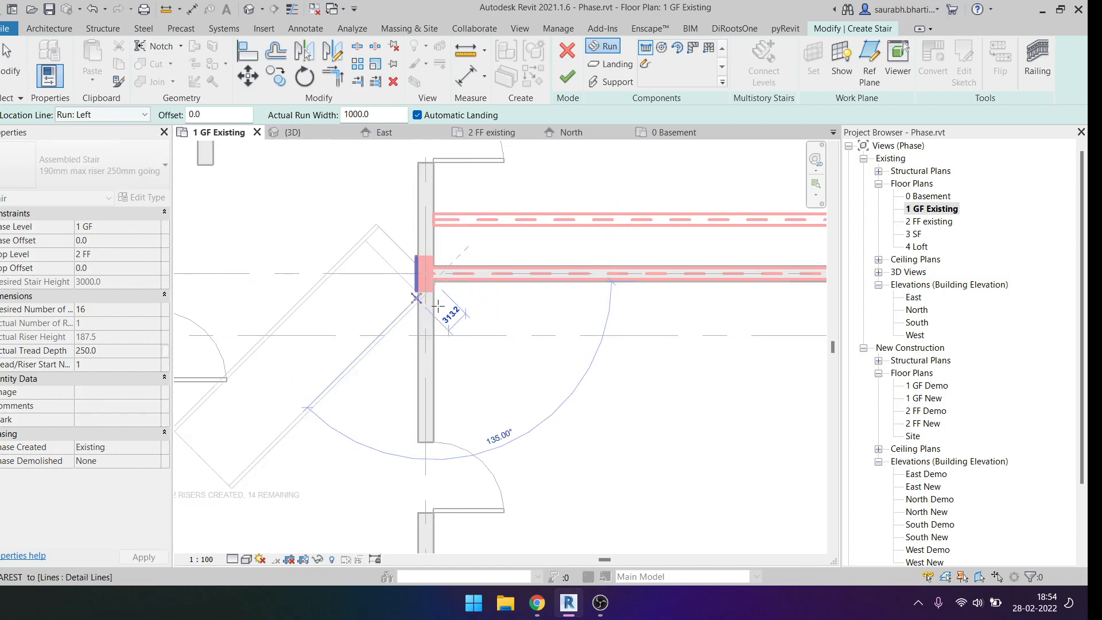
scroll(800, 312, down, 2)
scroll(800, 313, down, 1)
middle_drag(800, 313, 643, 304)
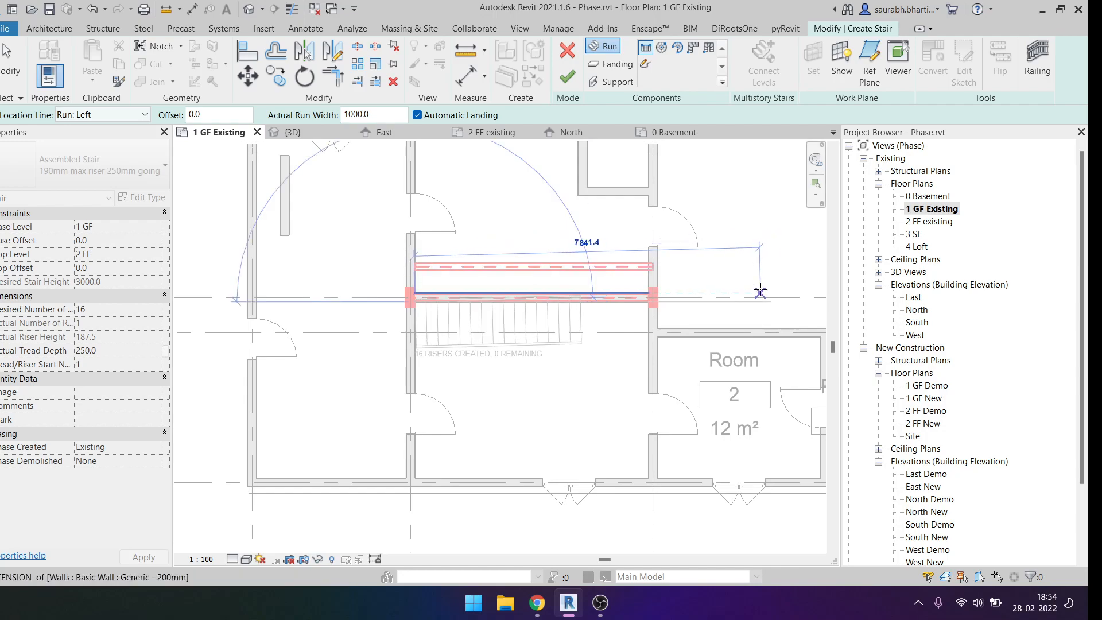
key(Escape)
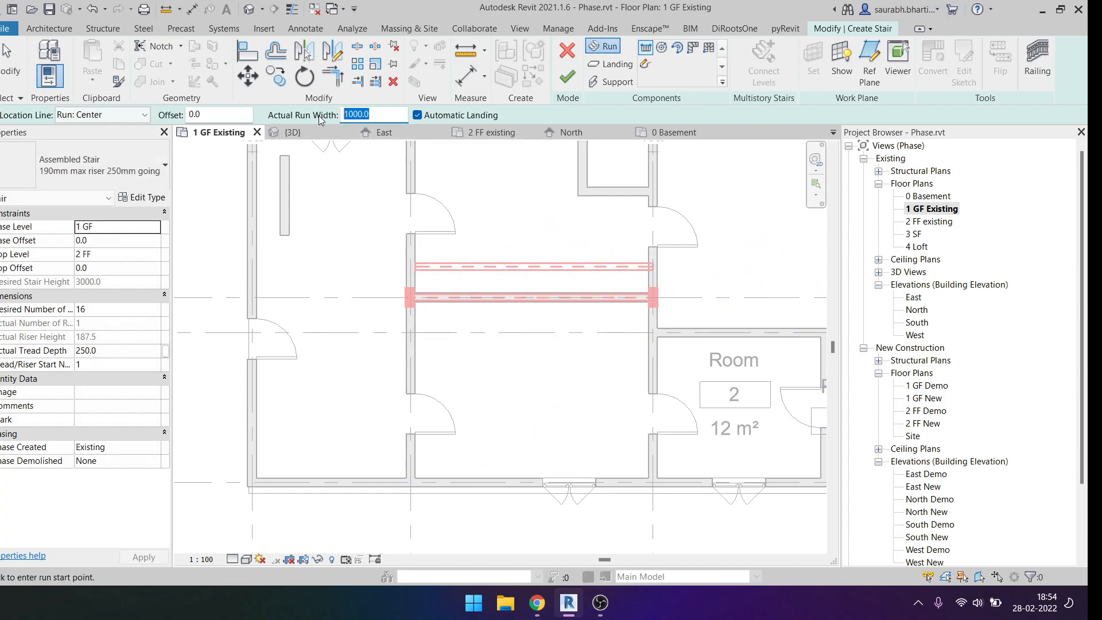
Draw a straight 16-riser stair from grid B along the grid 2 wall, 900 wide with its location line at Run: Left.
scroll(394, 327, up, 5)
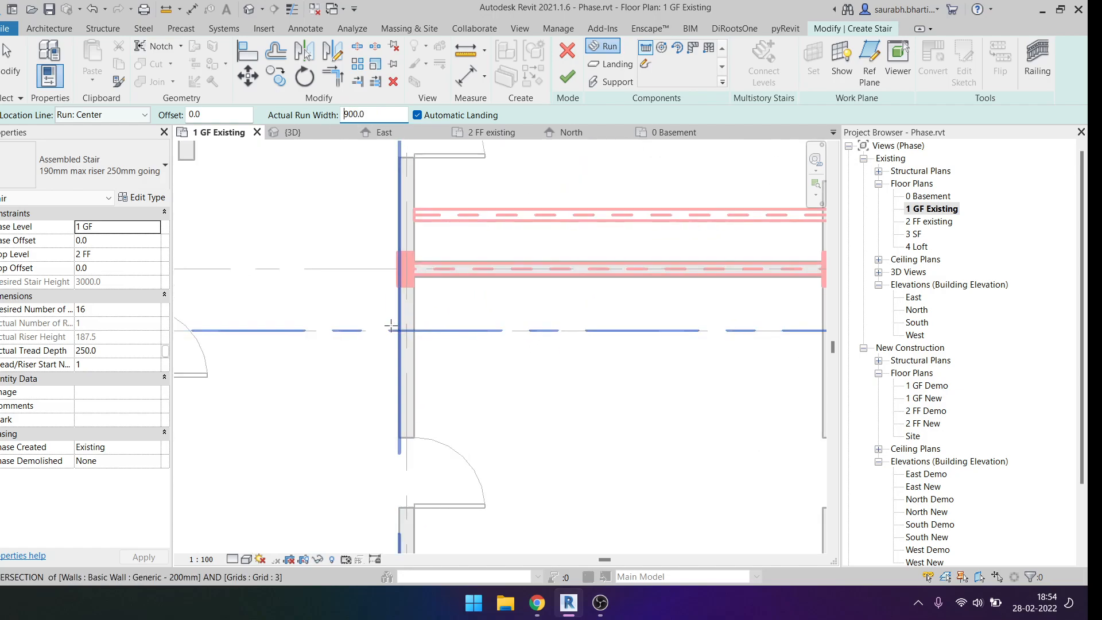
click(434, 251)
scroll(471, 355, down, 3)
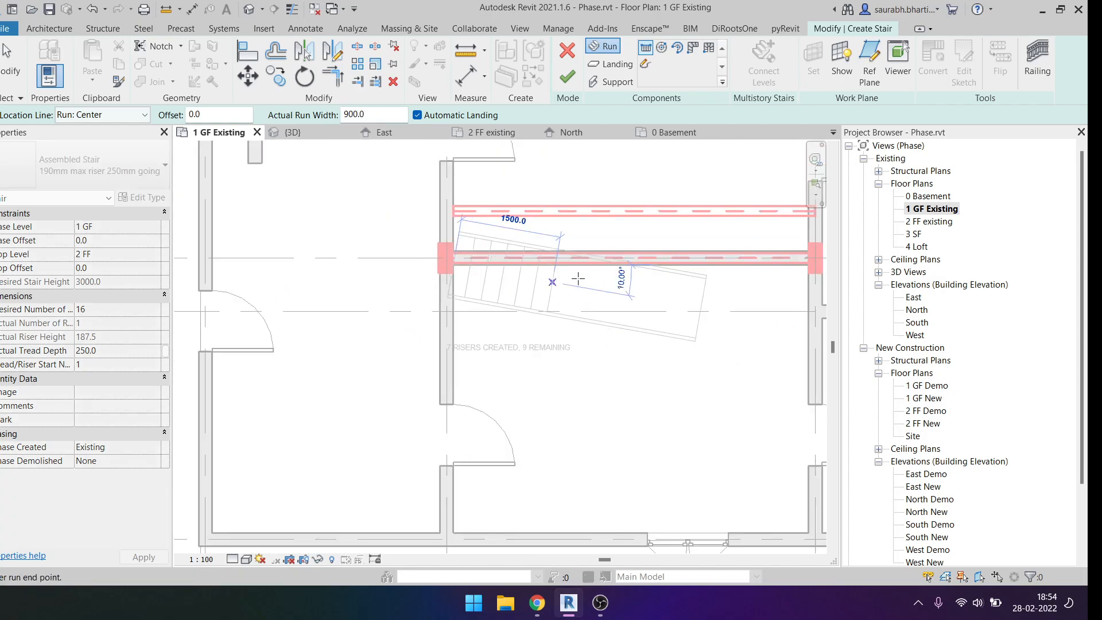
click(139, 117)
click(133, 132)
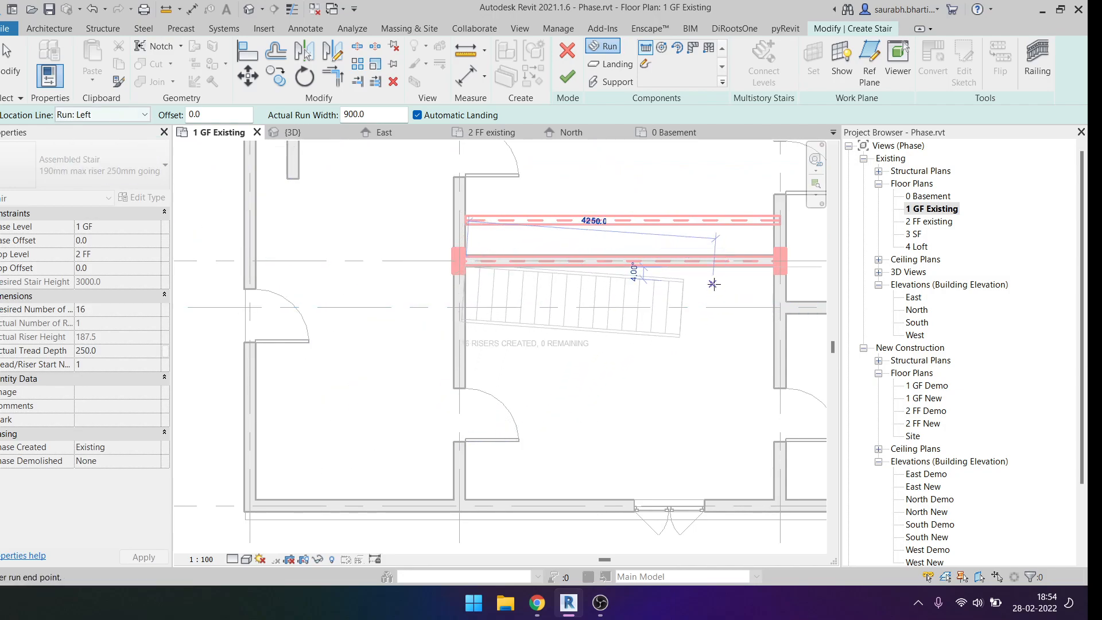
click(695, 267)
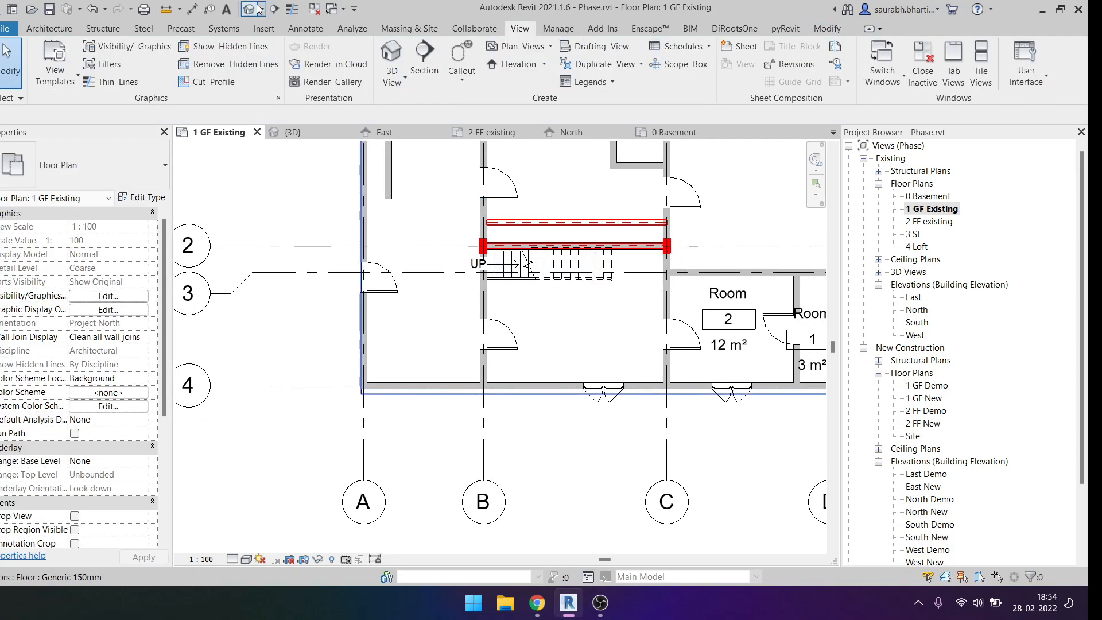
Check the new stair in the 3D view and against the underlay in the 0 Basement floor plan.
click(260, 14)
shift+middle_drag(514, 351, 844, 310)
double_click(926, 196)
scroll(524, 301, up, 3)
scroll(524, 301, down, 1)
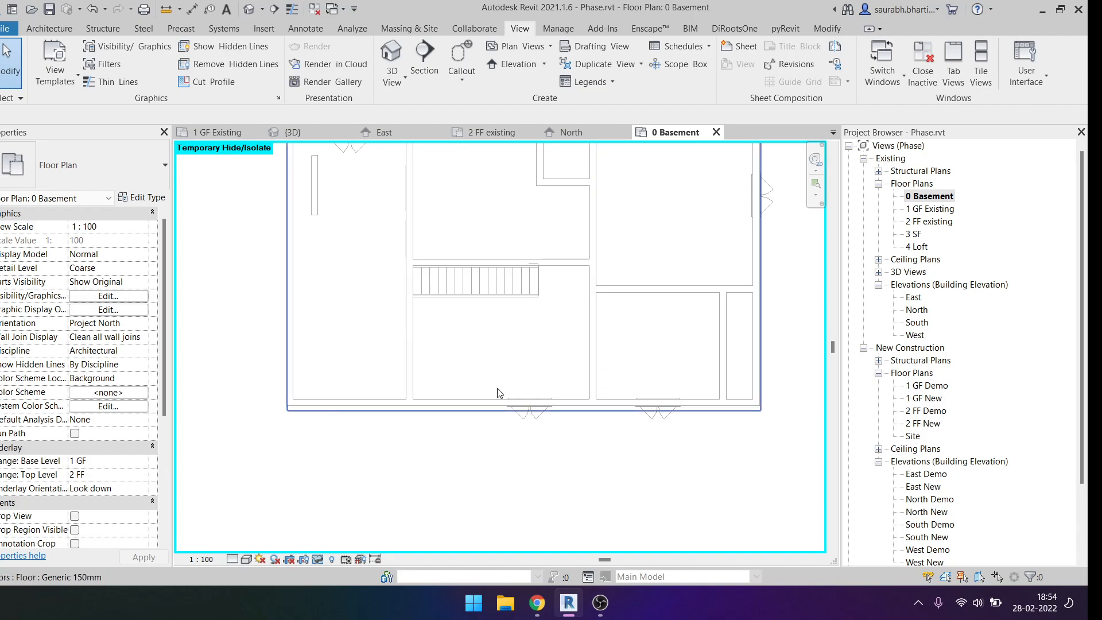
middle_drag(497, 390, 510, 430)
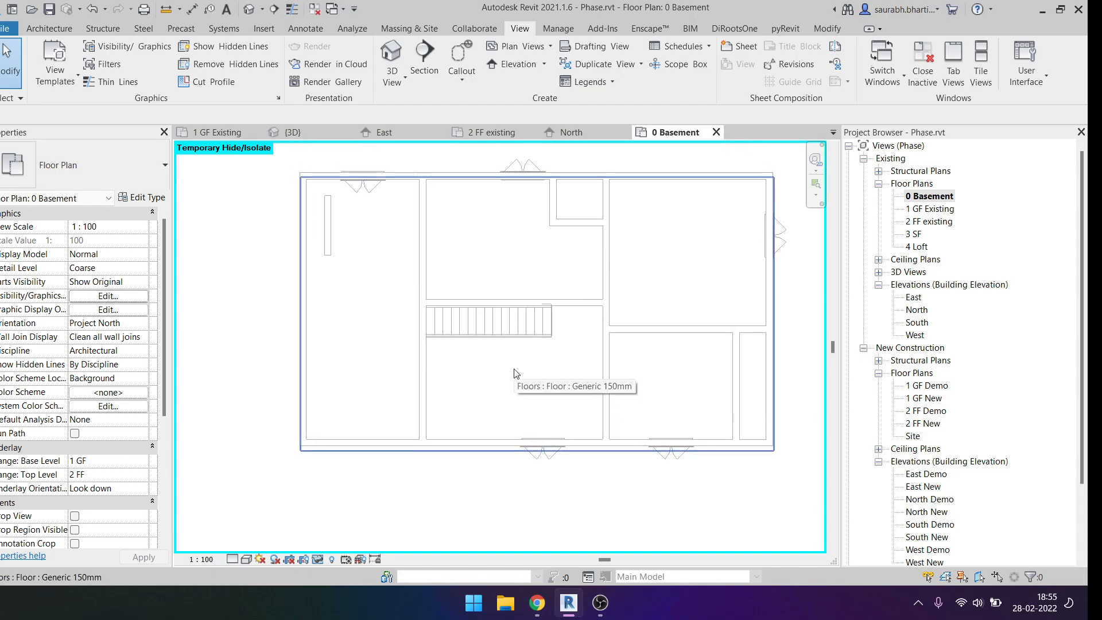
key(w)
key(a)
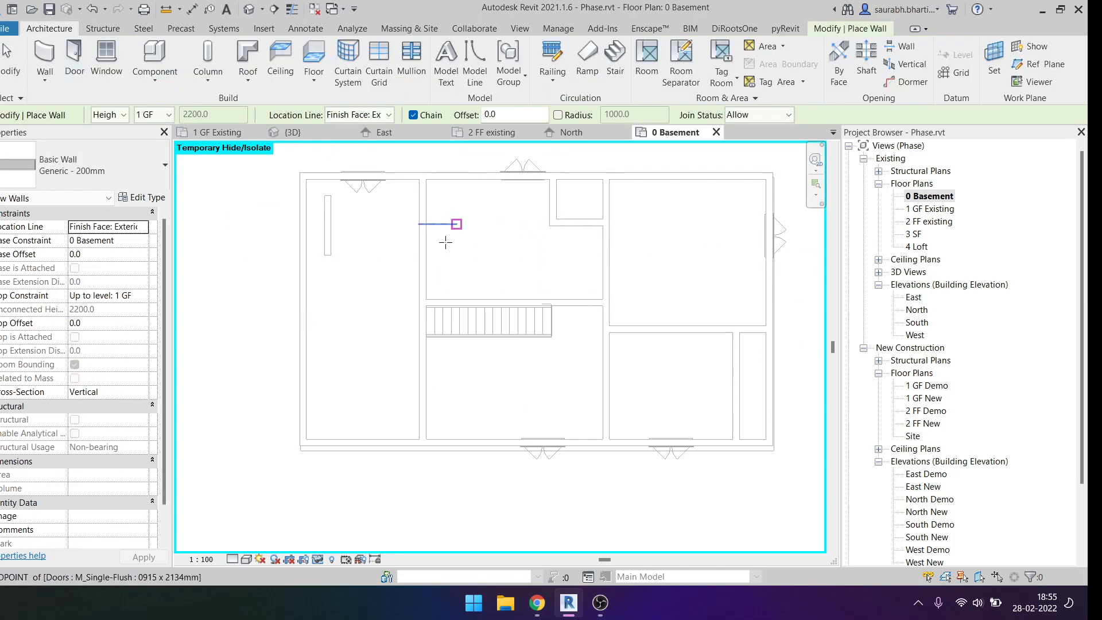
scroll(489, 201, up, 5)
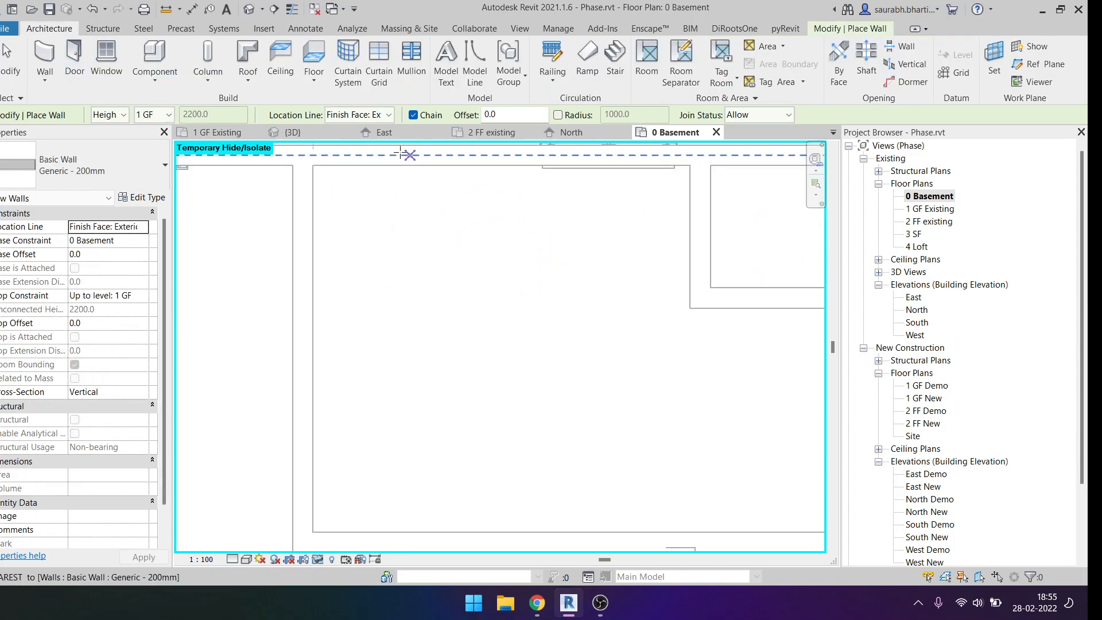
key(Escape)
key(Escape)
scroll(355, 241, down, 3)
click(386, 189)
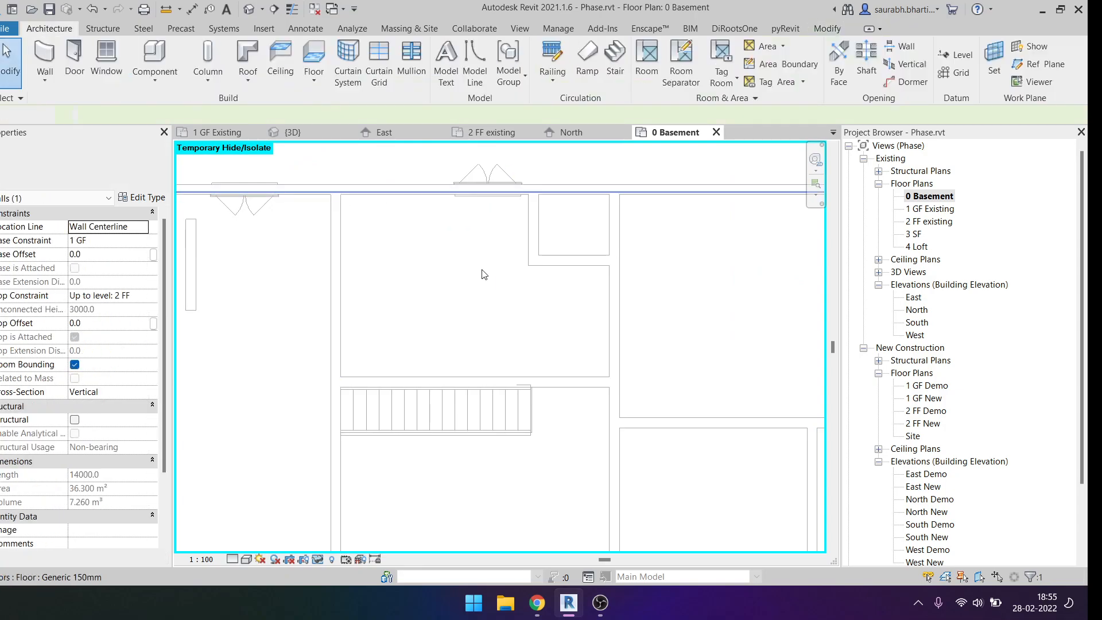
key(Escape)
scroll(488, 301, down, 2)
click(488, 303)
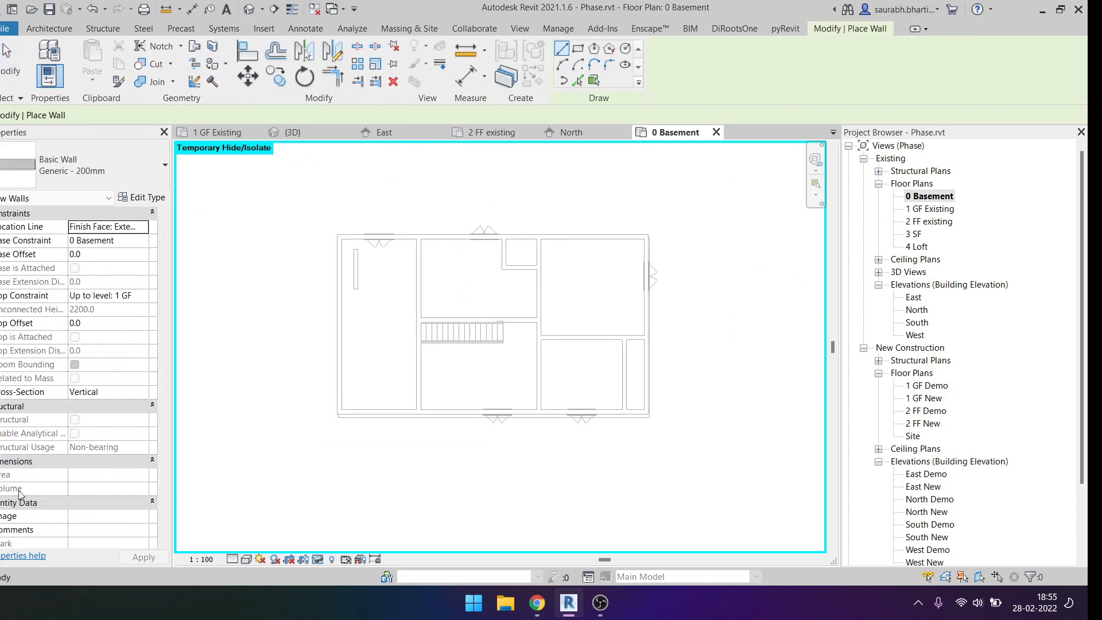
key(Escape)
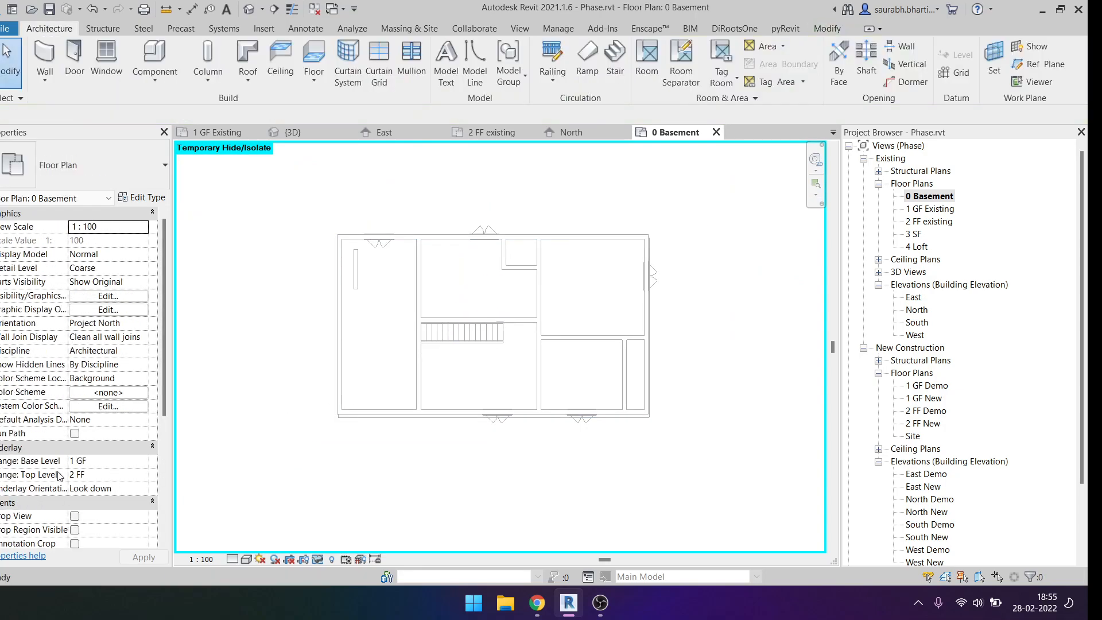
Try Unbounded as the basement plan's underlay top level, and return it to 2 FF.
click(147, 477)
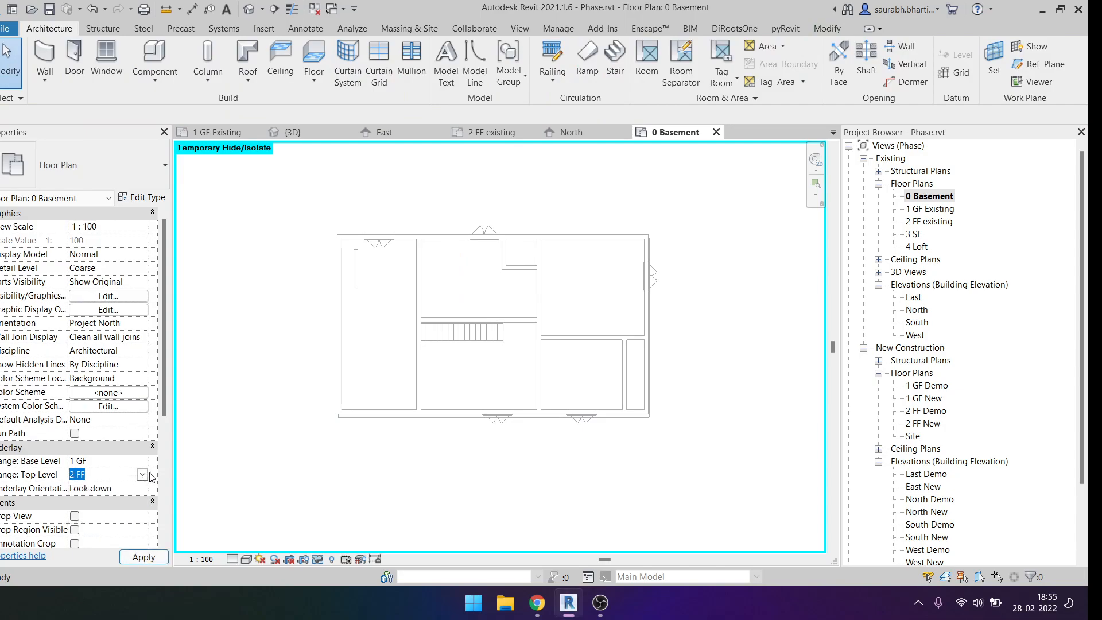
click(141, 489)
click(142, 476)
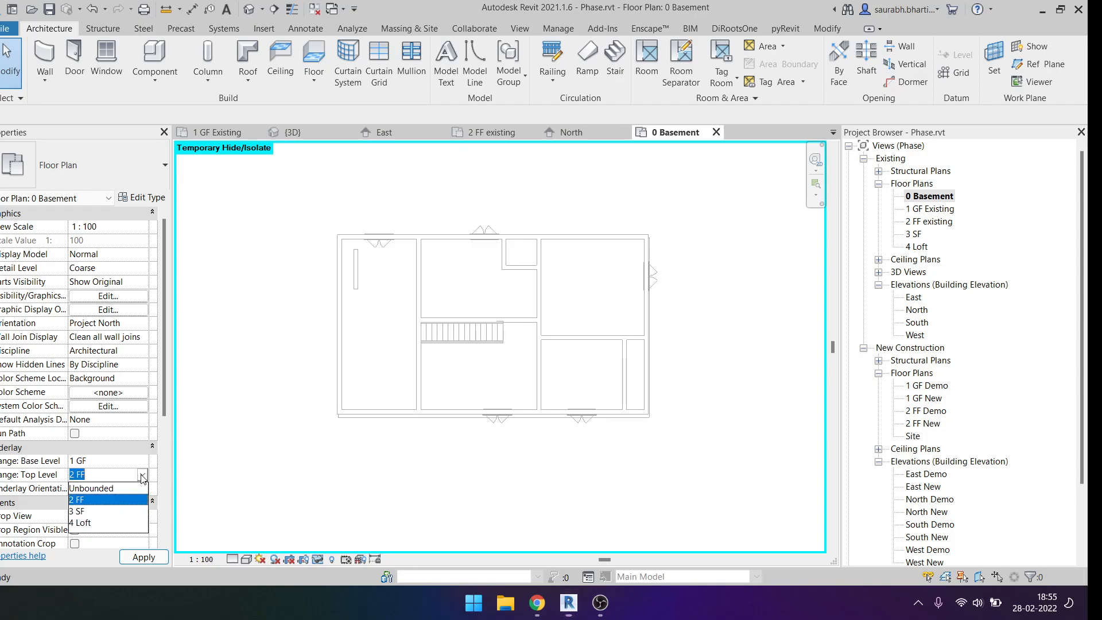
click(128, 489)
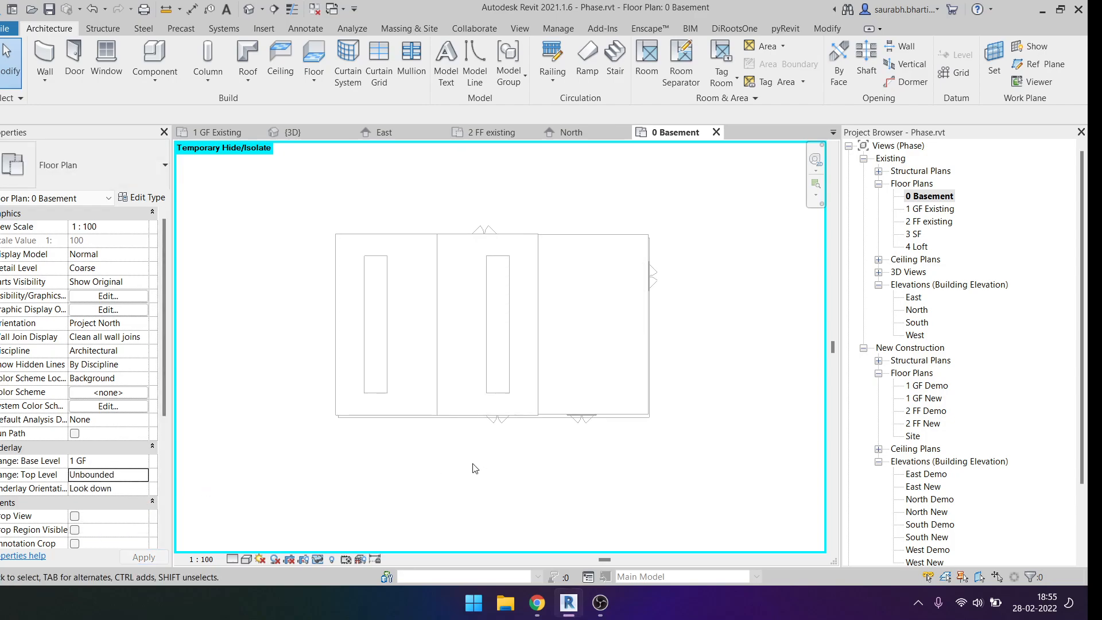
click(143, 477)
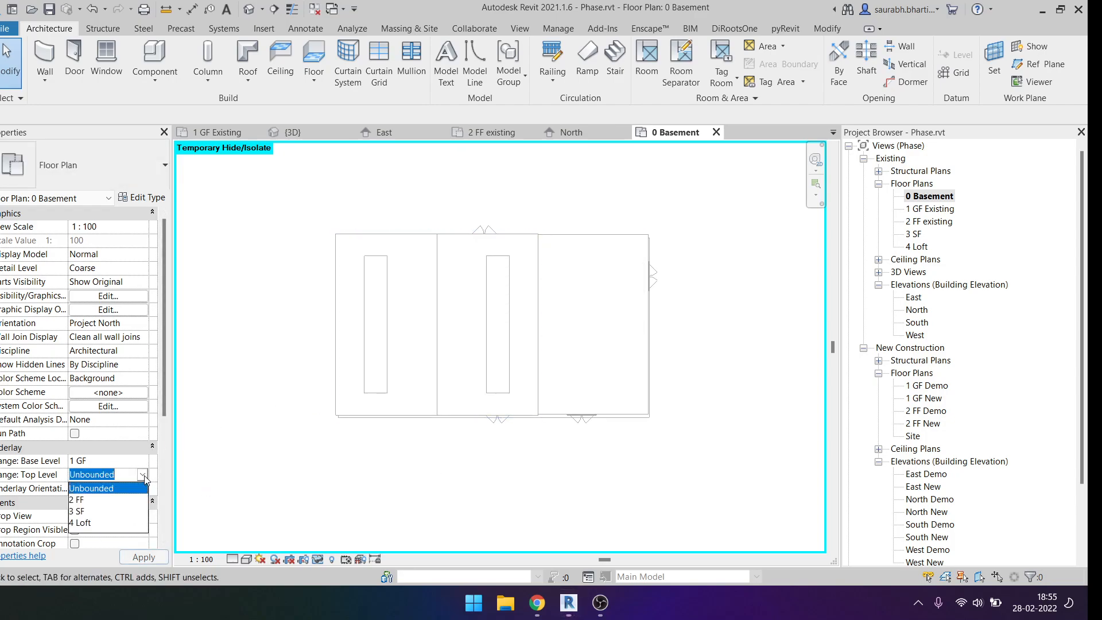
click(121, 499)
Edit the 1 GF floor's boundary, aligning its lower edge in plan with the exterior wall's outer face.
scroll(499, 473, up, 5)
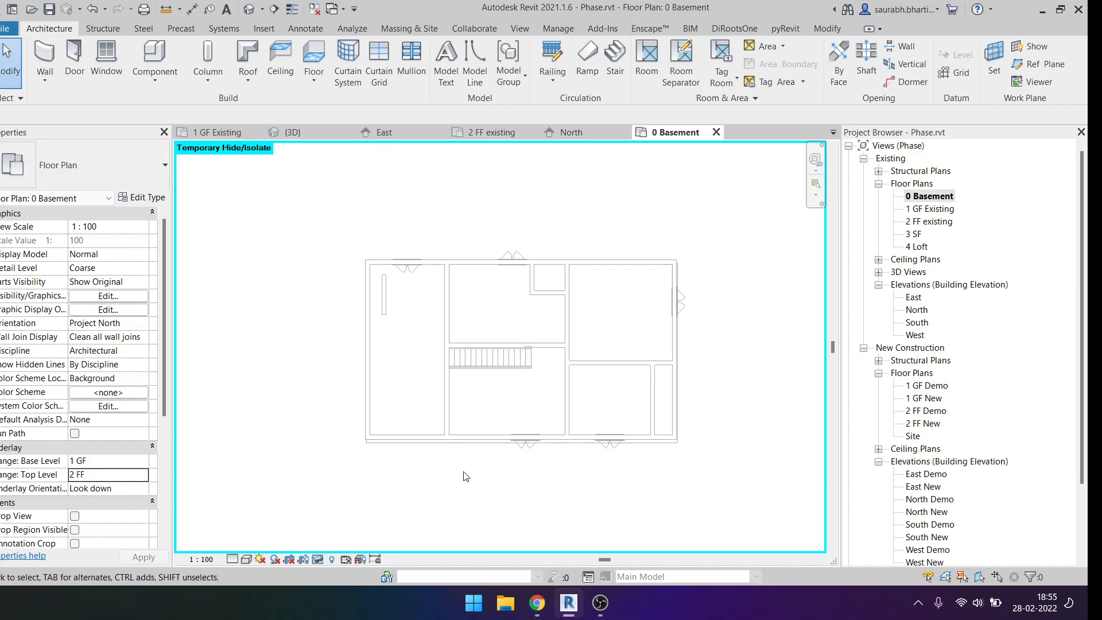
click(360, 434)
scroll(358, 438, up, 2)
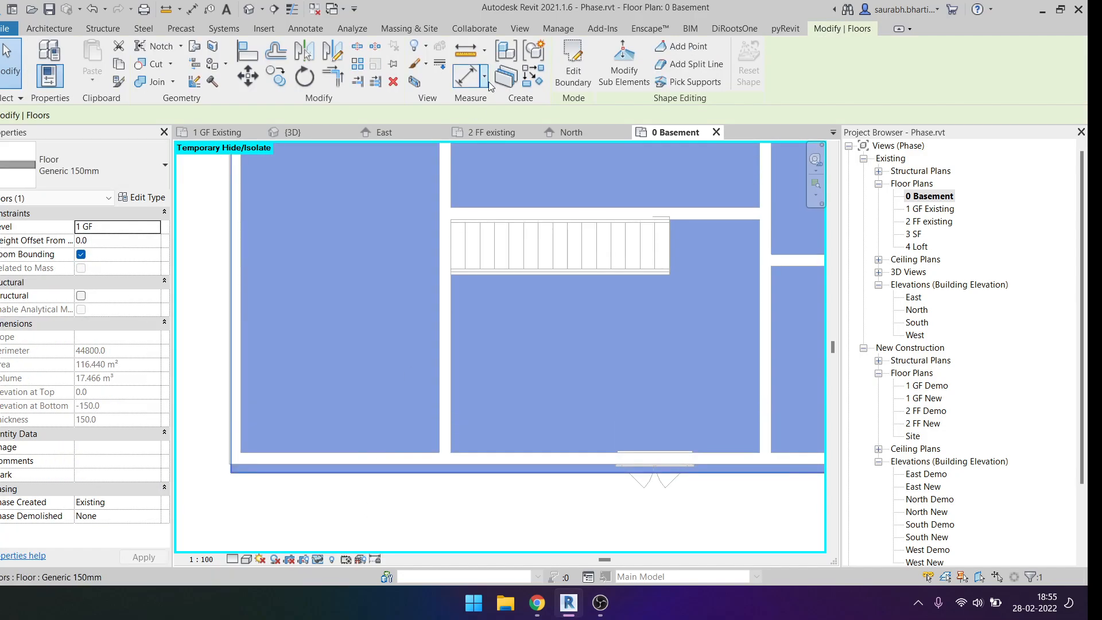
click(572, 64)
key(l)
click(510, 463)
click(513, 472)
click(576, 50)
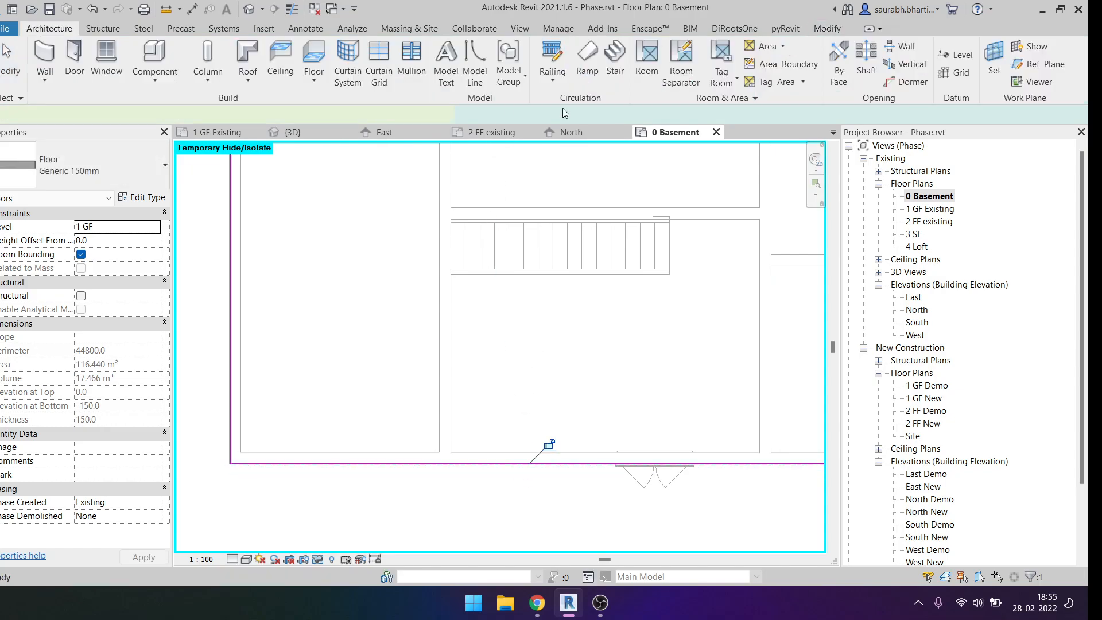
scroll(512, 373, down, 1)
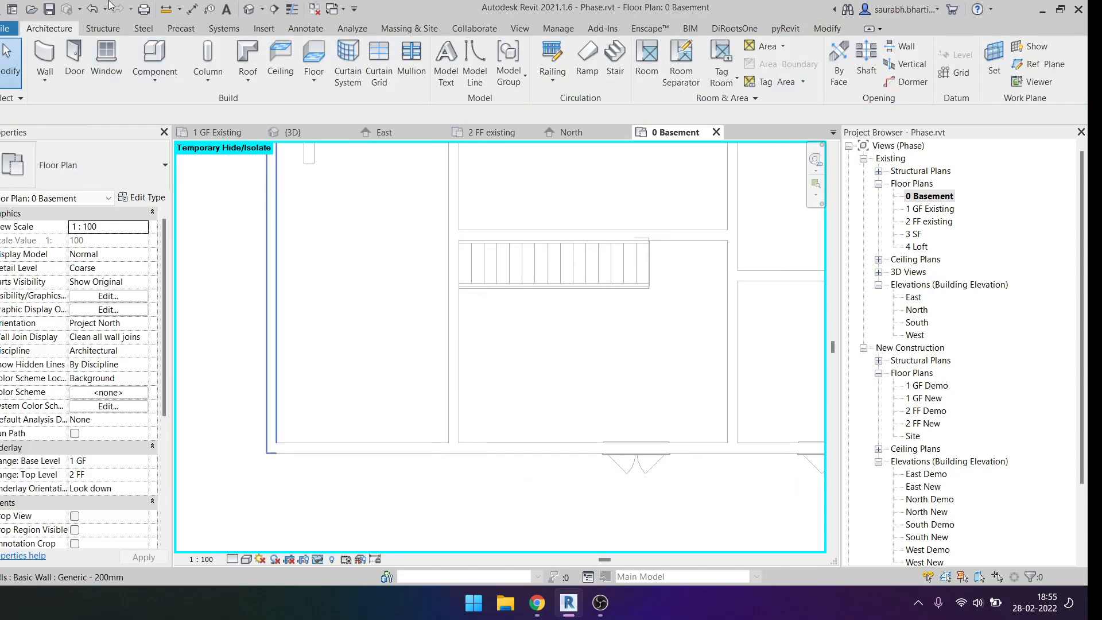
Draw a rectangle of Generic - 200mm walls, 0 Basement to 1 GF, from the underlay wall at the stair's left end to the far exterior corner.
key(w)
key(a)
click(577, 48)
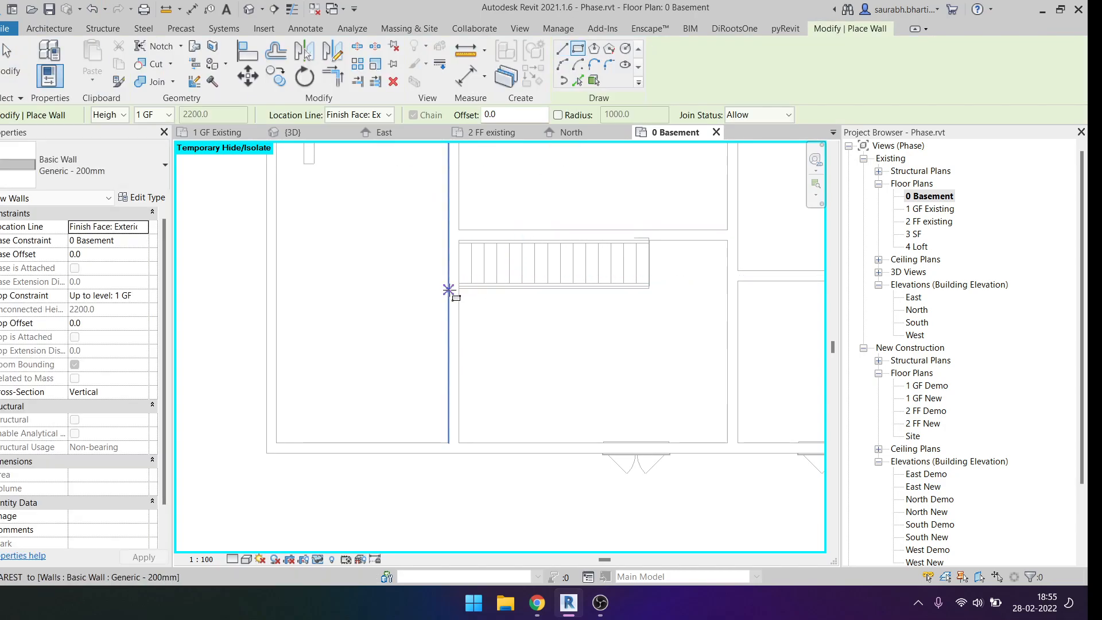
scroll(449, 289, down, 3)
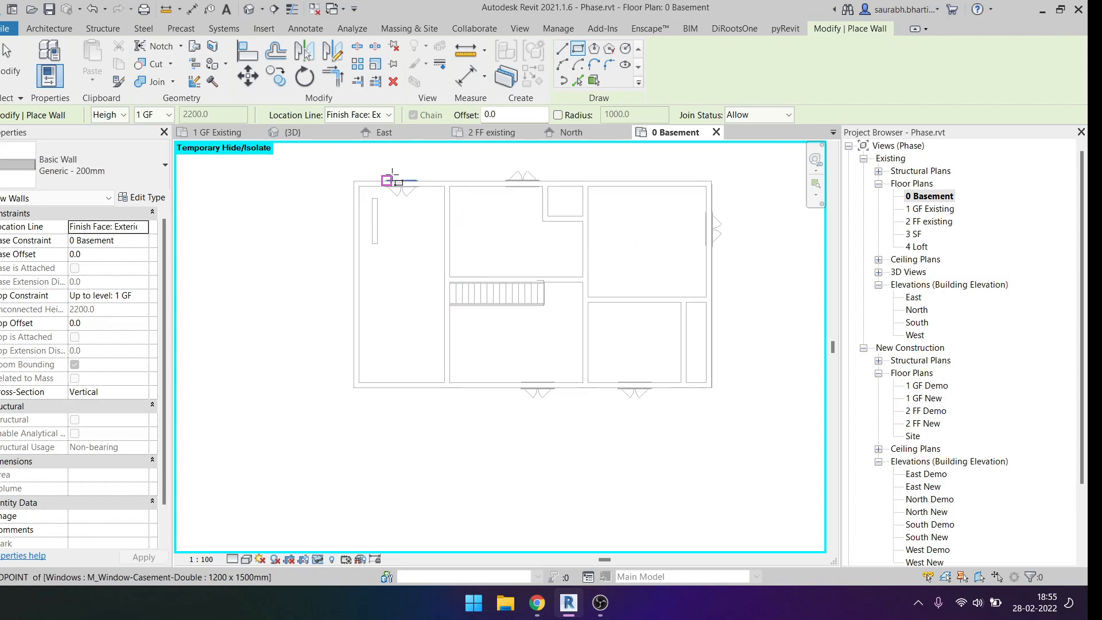
click(449, 186)
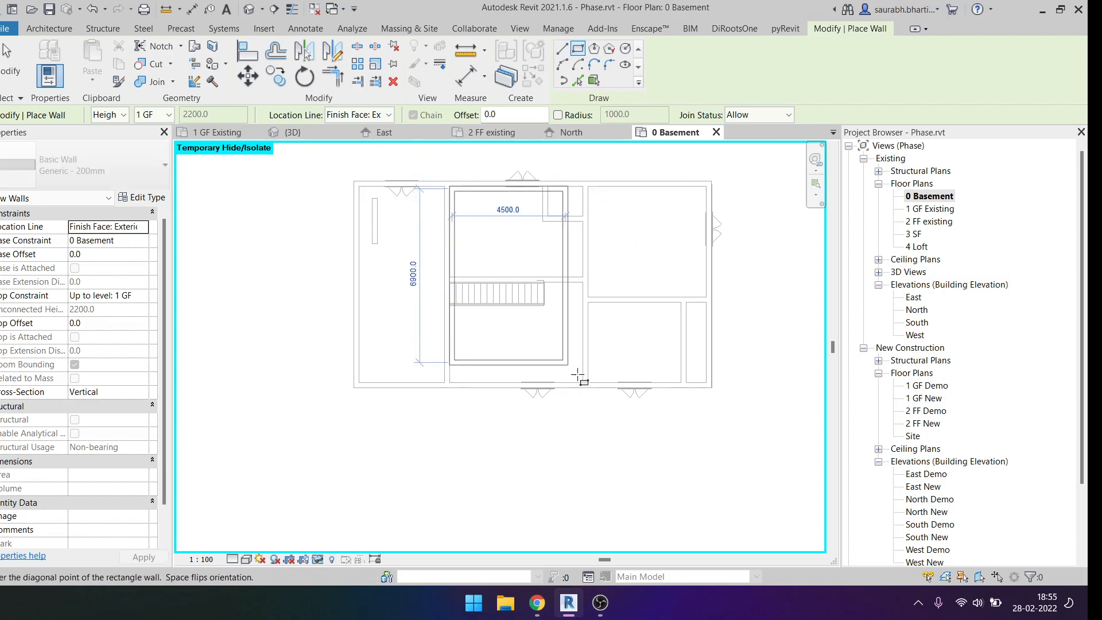
scroll(706, 382, up, 1)
key(Escape)
click(713, 389)
middle_drag(496, 222, 511, 320)
scroll(423, 251, up, 3)
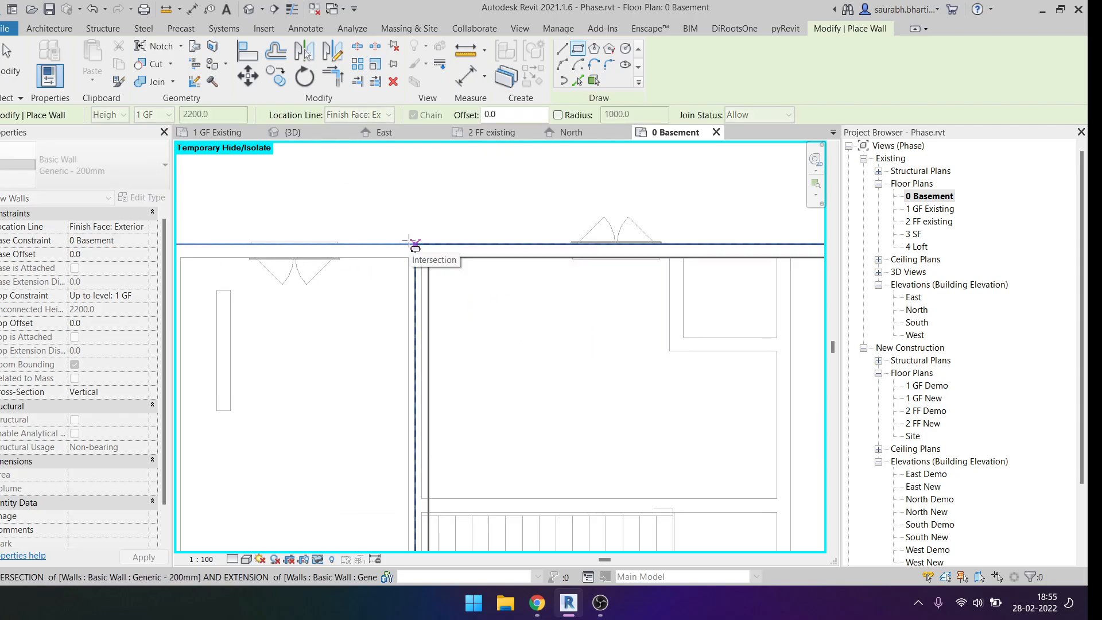
click(415, 244)
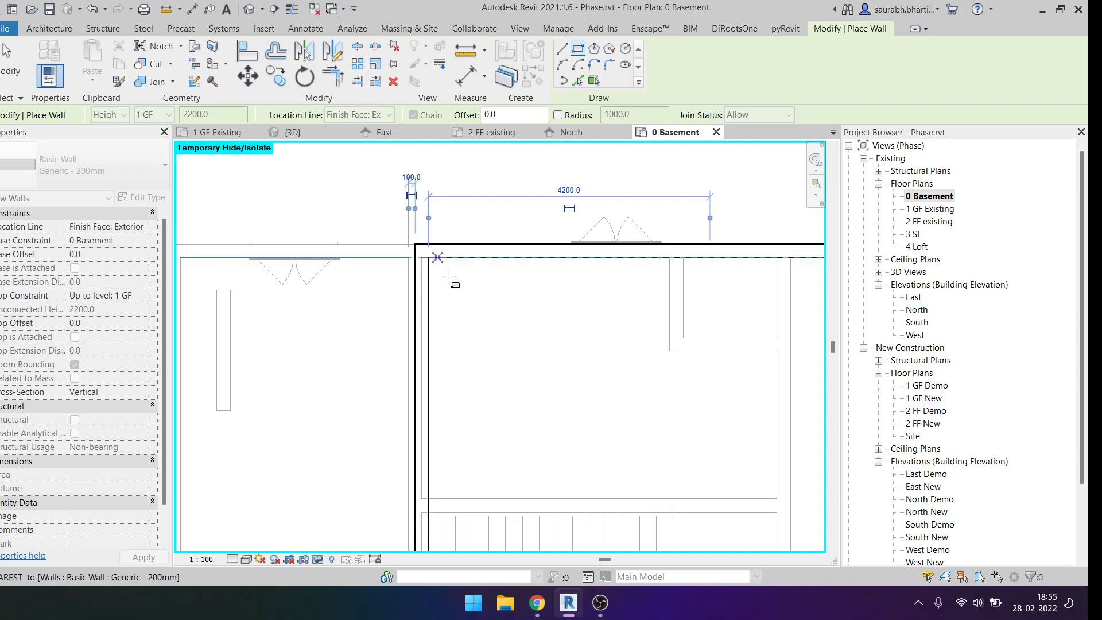
key(Escape)
key(Escape)
Align the basement's left wall with the left face of the underlay wall beside the stair.
scroll(406, 296, up, 2)
key(a)
key(l)
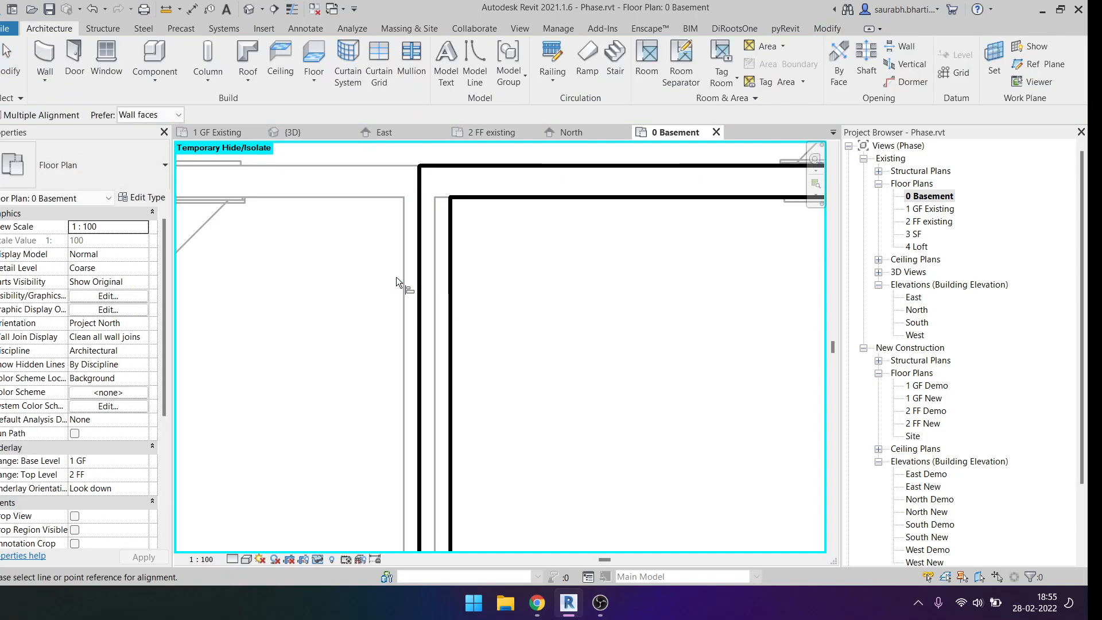
click(403, 279)
click(422, 280)
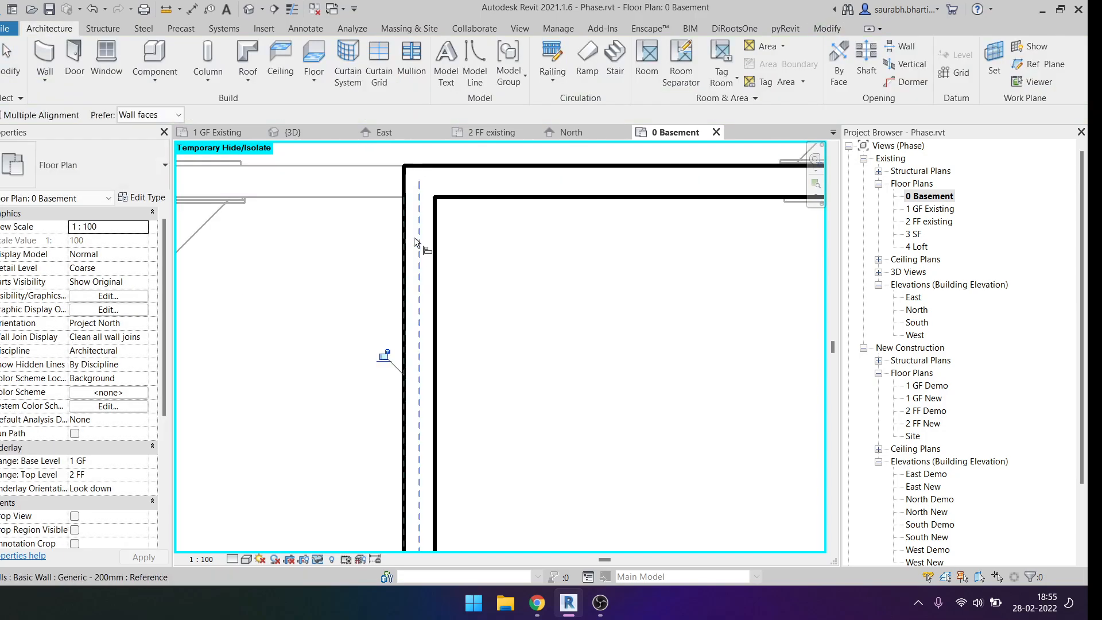
Align the basement's lower and upper walls in plan with the underlay's exterior wall faces, and check the basement walls in 3D.
scroll(415, 246, down, 3)
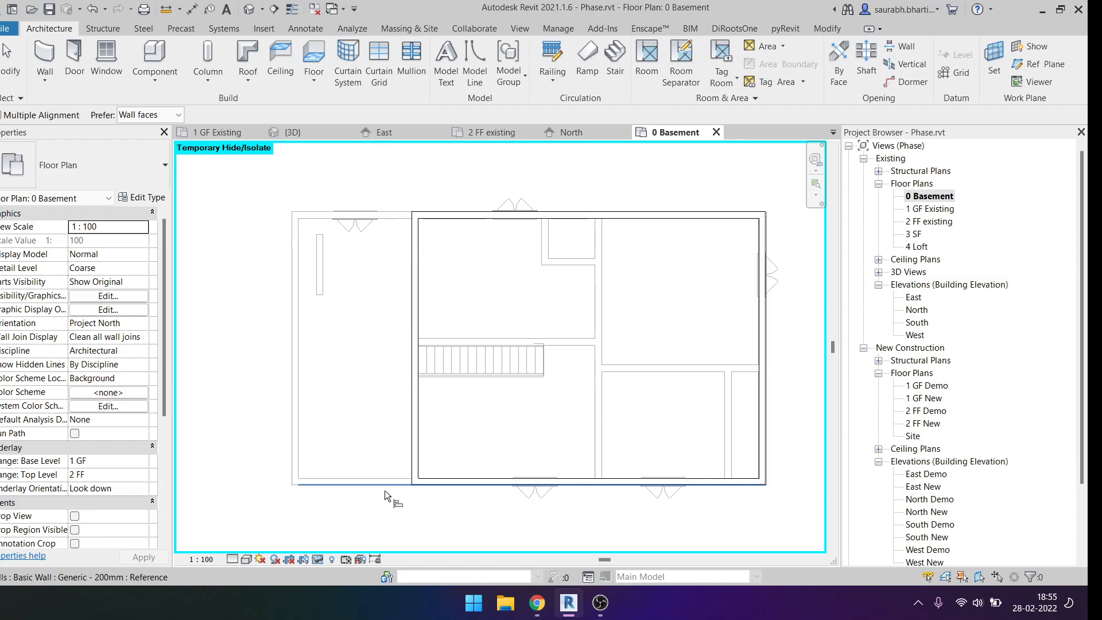
click(422, 484)
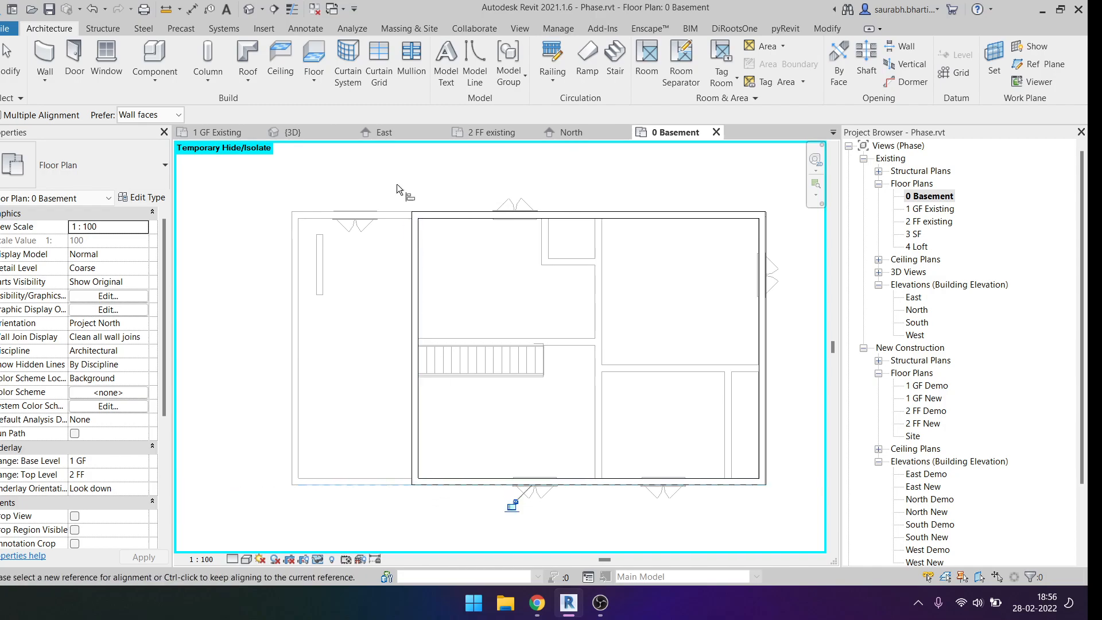
click(397, 208)
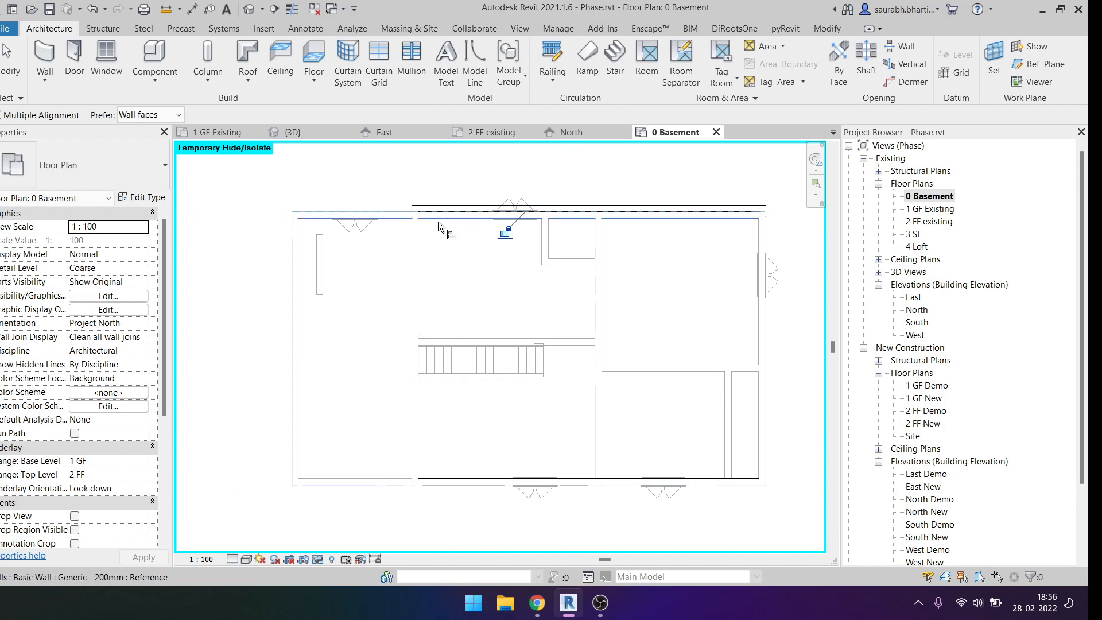
click(446, 211)
key(Escape)
key(Escape)
scroll(455, 251, down, 3)
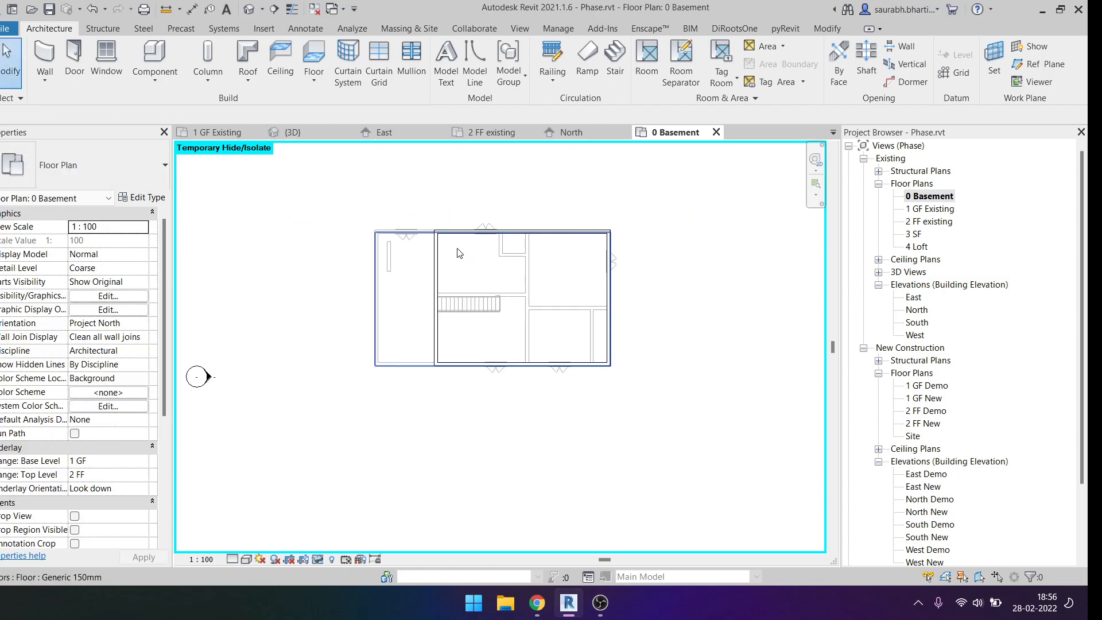
click(253, 13)
shift+middle_drag(413, 402, 624, 465)
scroll(624, 465, down, 3)
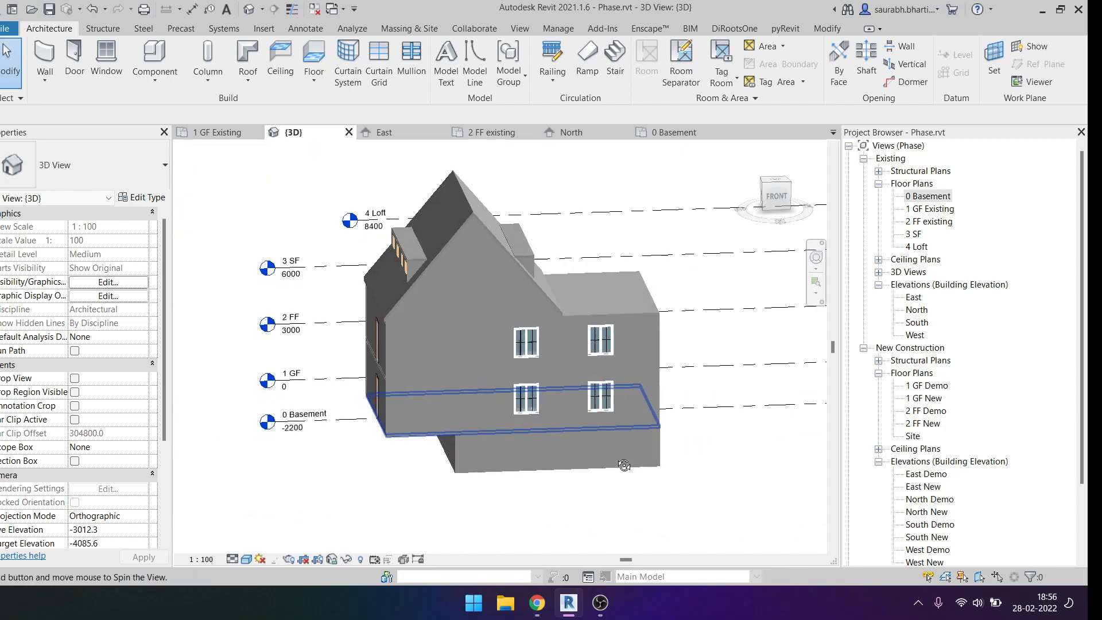
In the 0 Basement plan, create a rectangular Generic 150mm floor reaching the outer corners of the basement walls.
double_click(927, 196)
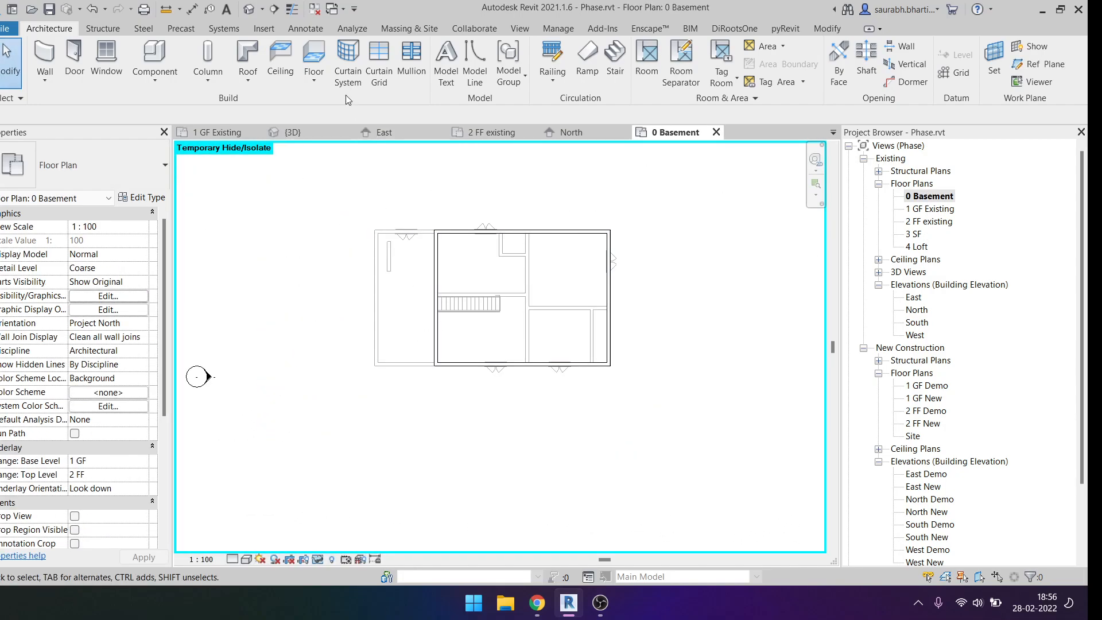
click(302, 59)
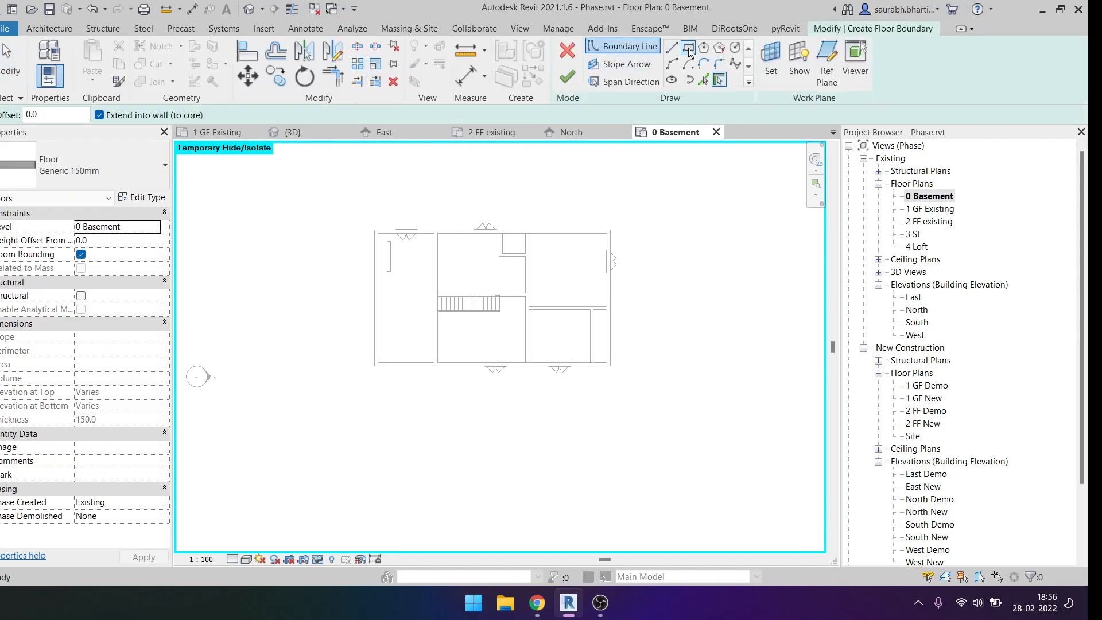
scroll(420, 253, up, 3)
click(476, 198)
scroll(477, 198, down, 3)
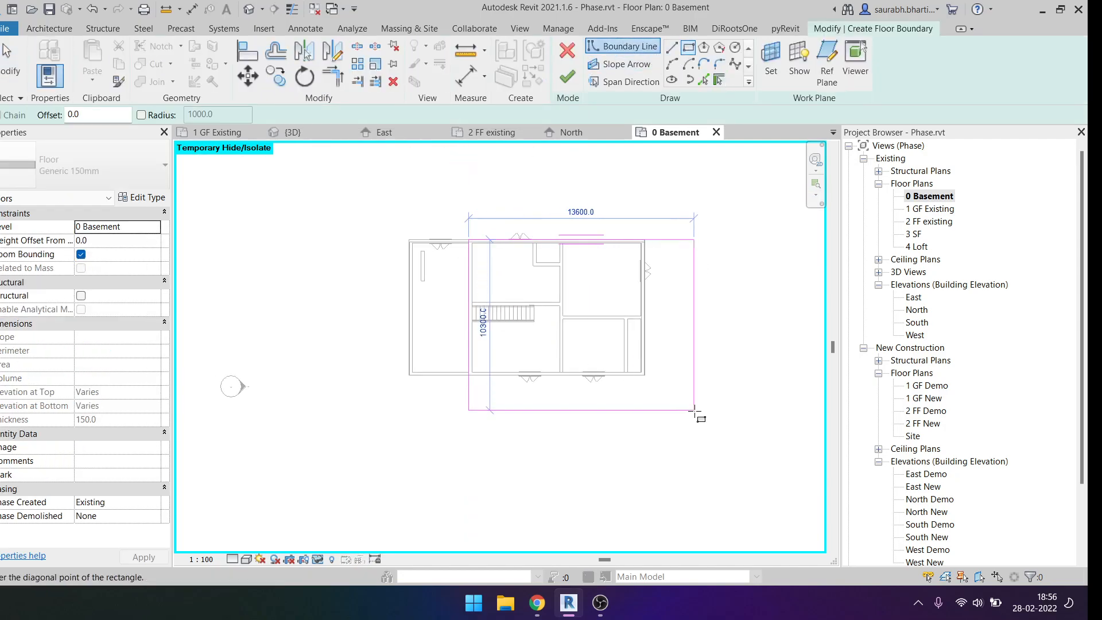
click(646, 375)
click(567, 77)
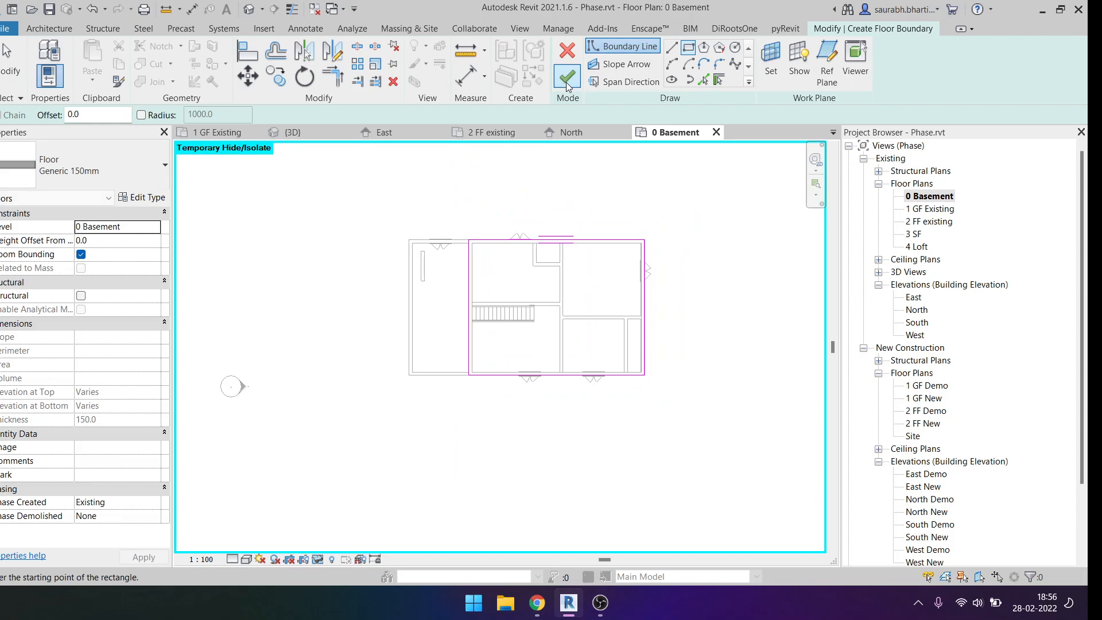
key(Escape)
scroll(644, 361, down, 2)
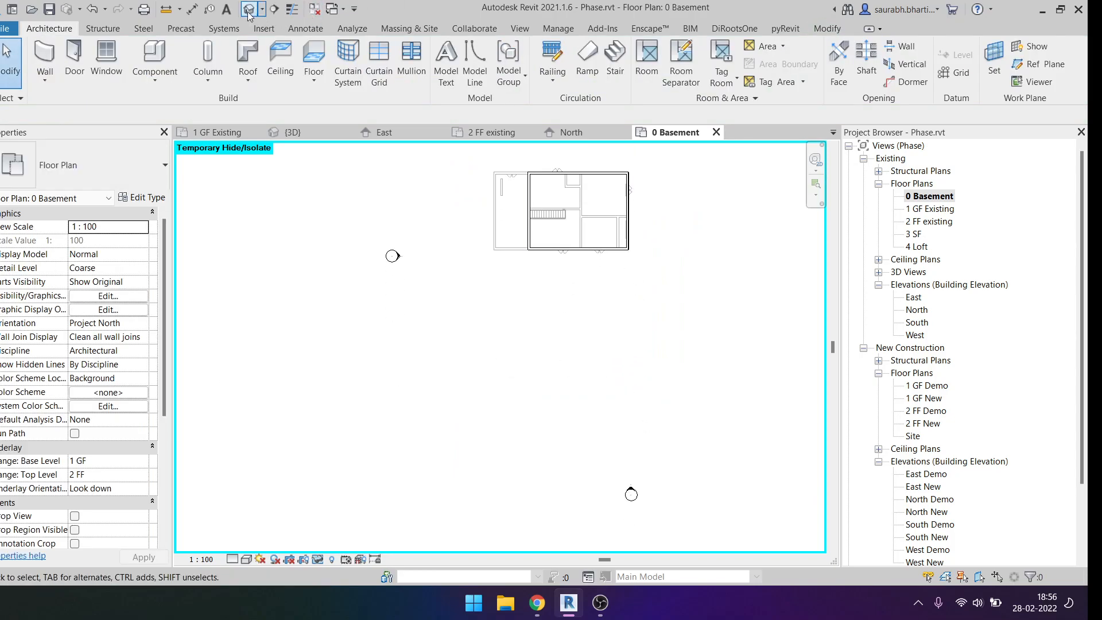
Ungroup the pitched roof's model group in the 3D view.
click(248, 9)
shift+middle_drag(516, 442, 450, 347)
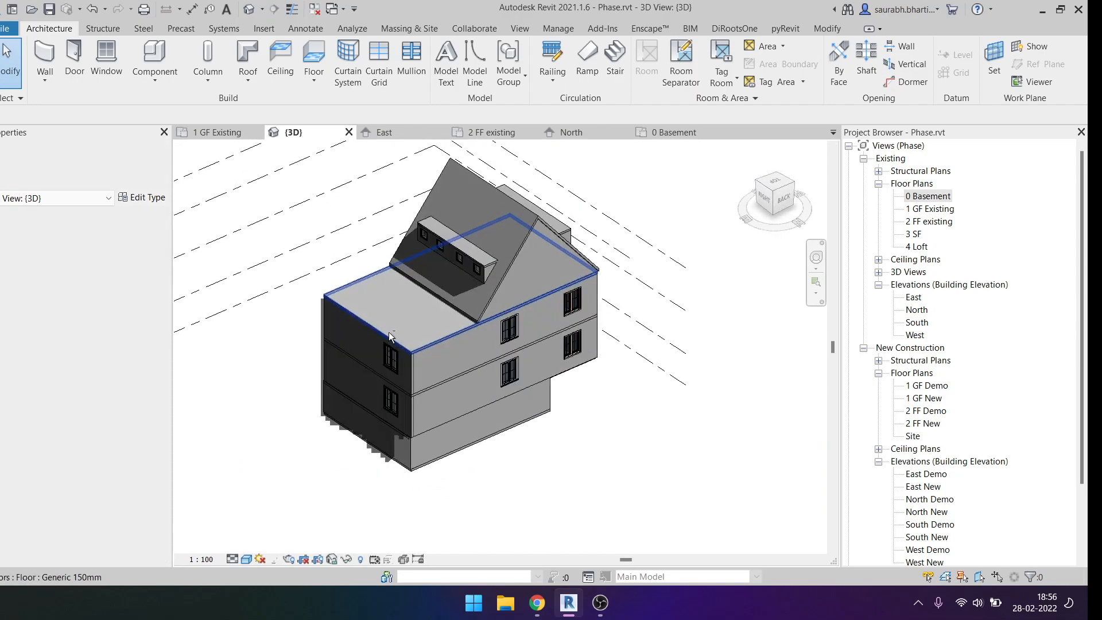
click(513, 244)
shift+middle_drag(513, 244, 660, 287)
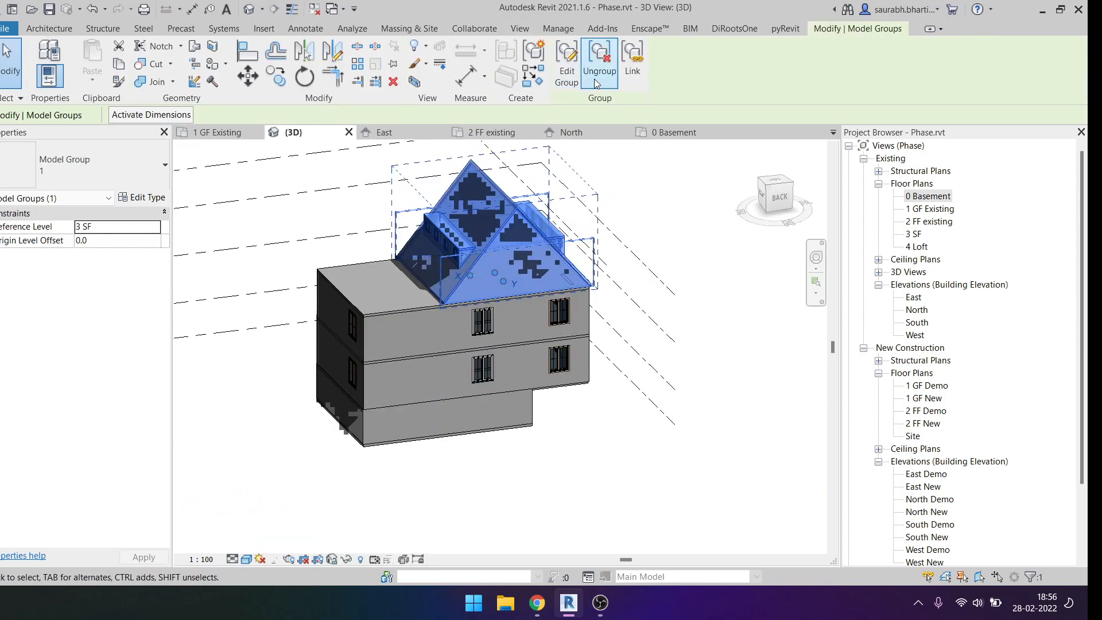
click(599, 58)
click(715, 279)
Examine the ungrouped pitched roof in 3D, including where its dormer meets the roof slope and the gable end.
shift+middle_drag(714, 280, 501, 253)
click(774, 193)
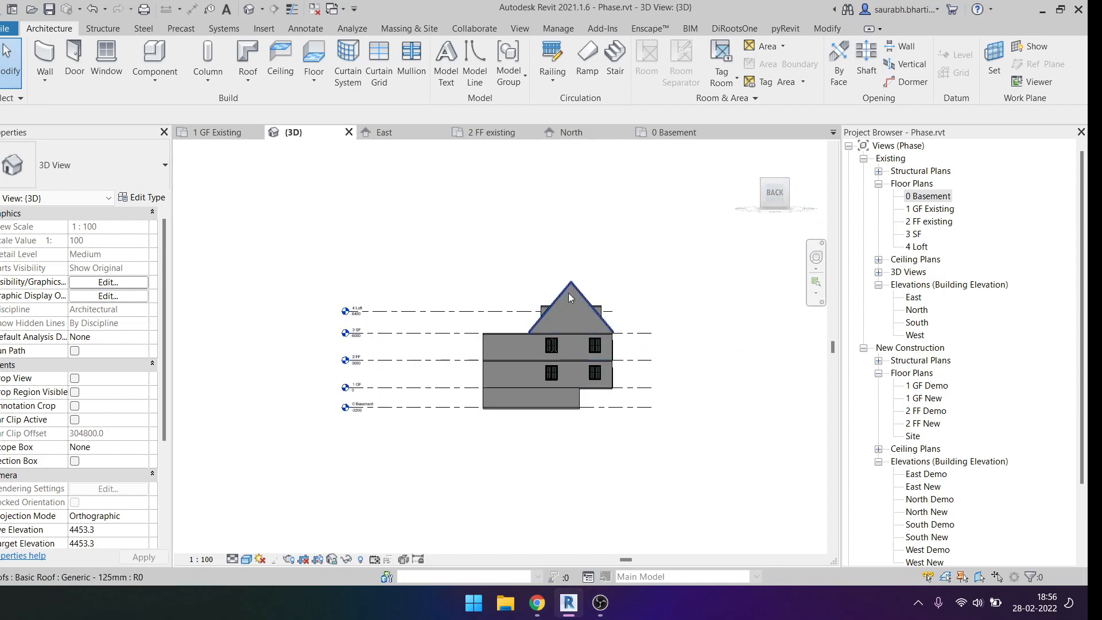
scroll(568, 293, up, 3)
shift+middle_drag(476, 338, 617, 434)
click(598, 325)
shift+middle_drag(527, 285, 551, 303)
scroll(550, 300, up, 5)
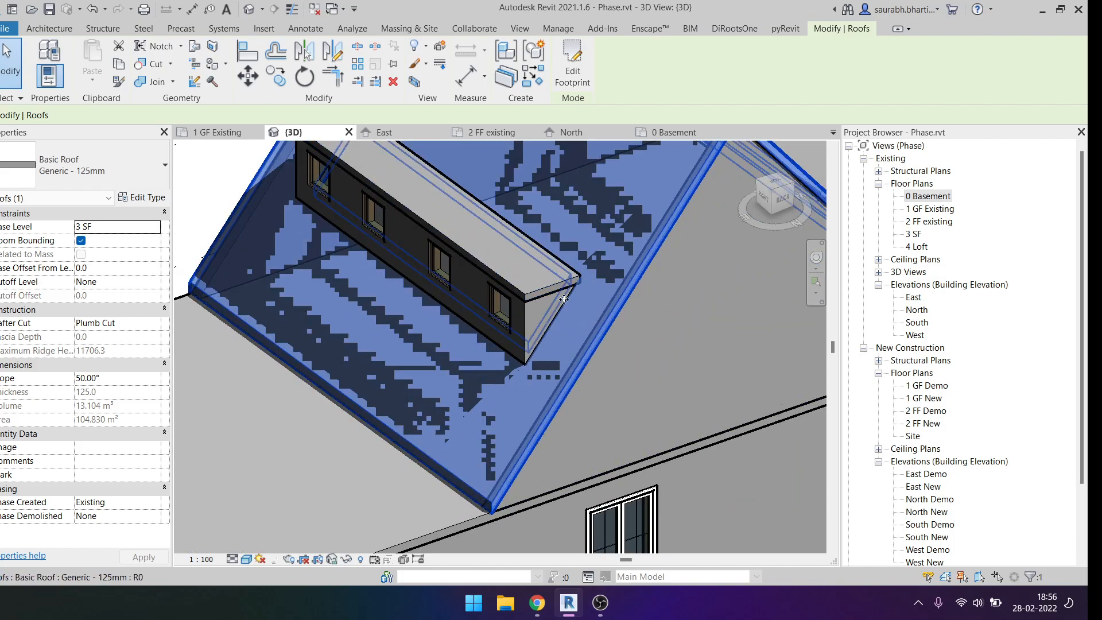
scroll(580, 371, down, 6)
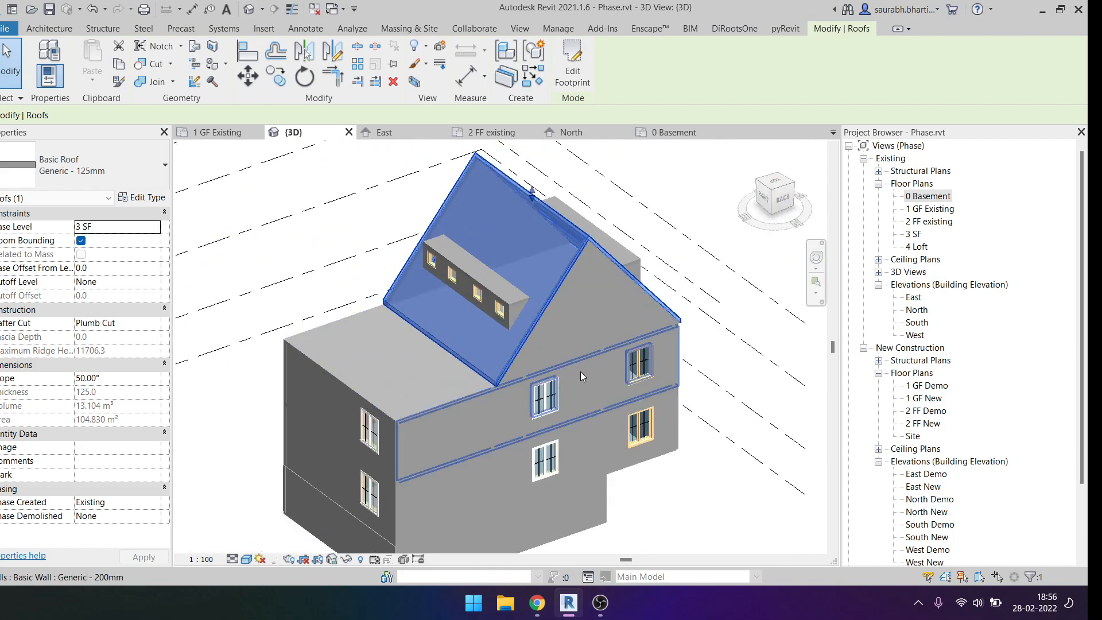
key(Escape)
shift+middle_drag(561, 304, 530, 299)
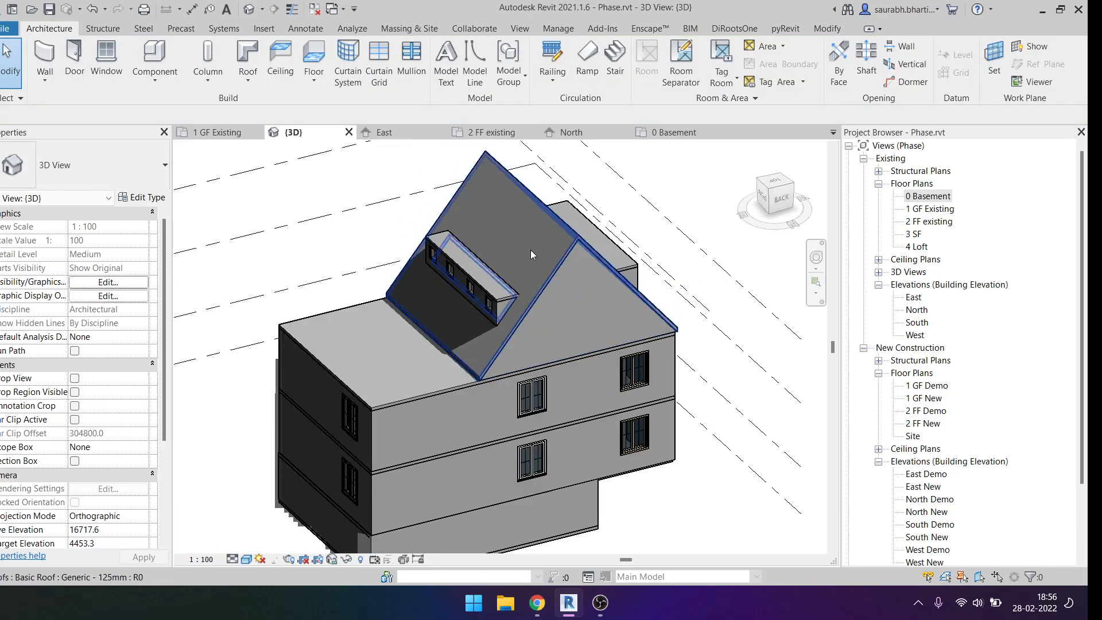
click(530, 250)
key(Escape)
scroll(573, 260, up, 3)
click(573, 260)
scroll(468, 348, up, 5)
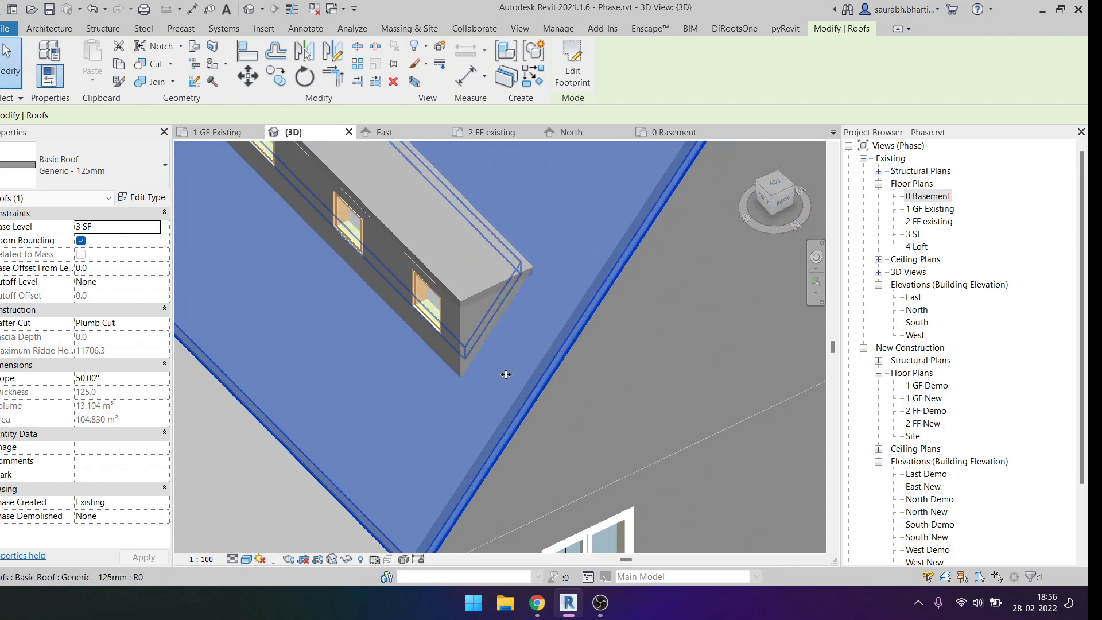
scroll(468, 349, down, 5)
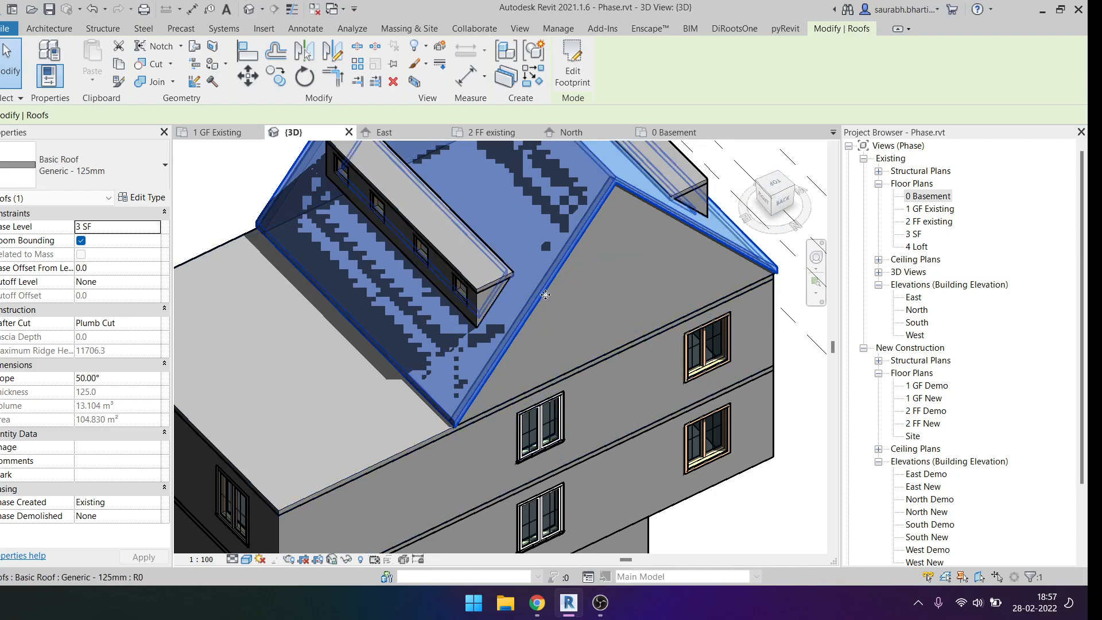
key(Escape)
click(541, 215)
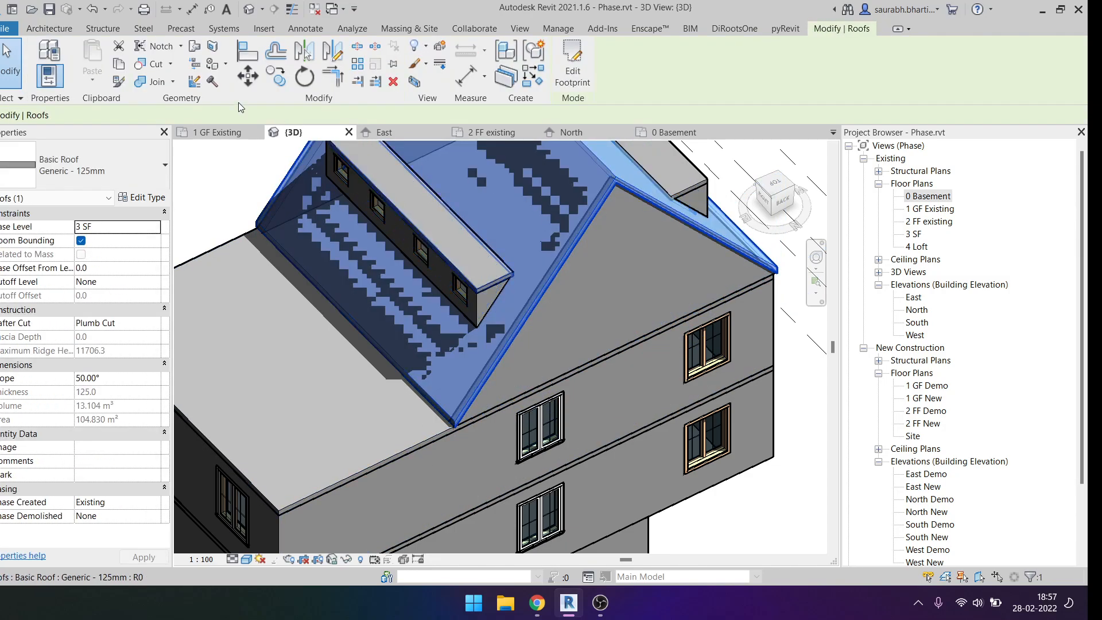
click(630, 355)
key(Escape)
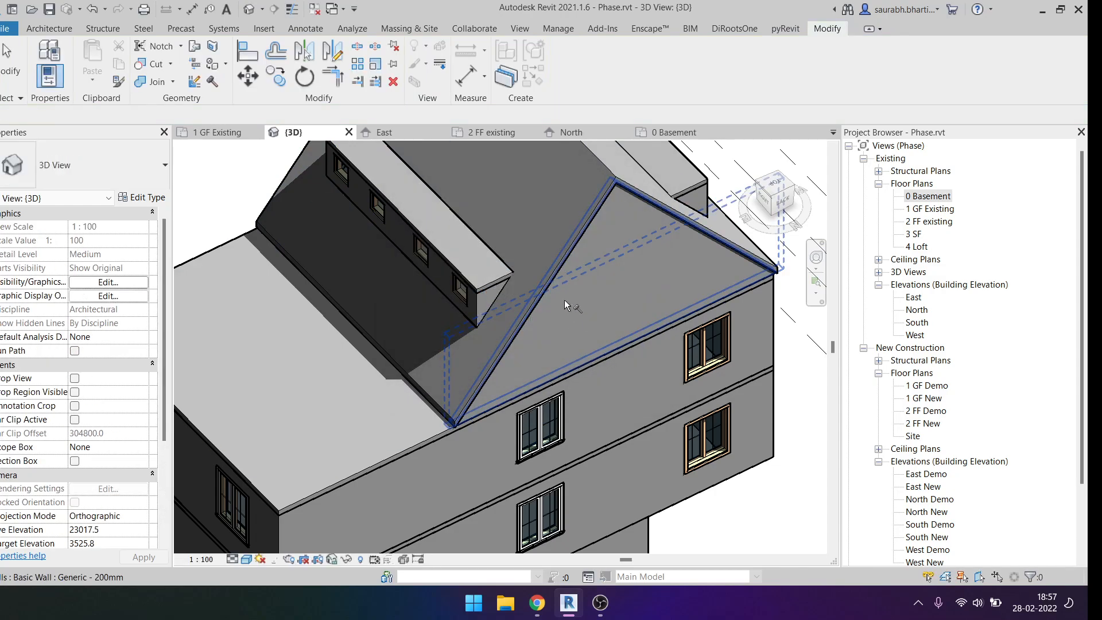
Set the 3D view's phase to New Construction and its view template to None.
scroll(929, 413, down, 3)
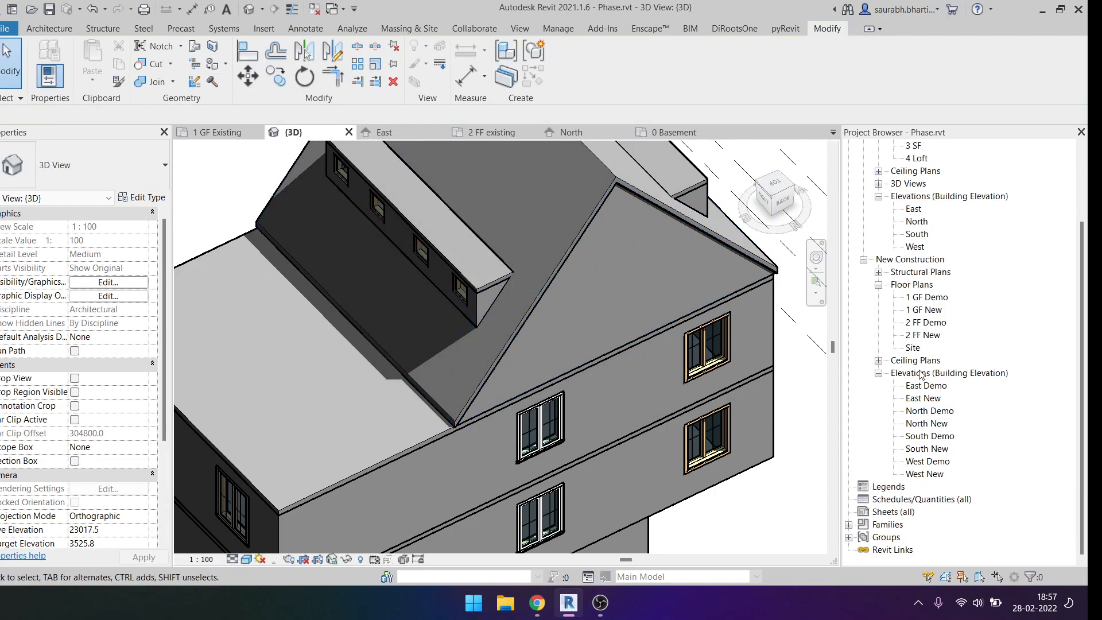
scroll(106, 504, down, 5)
click(143, 516)
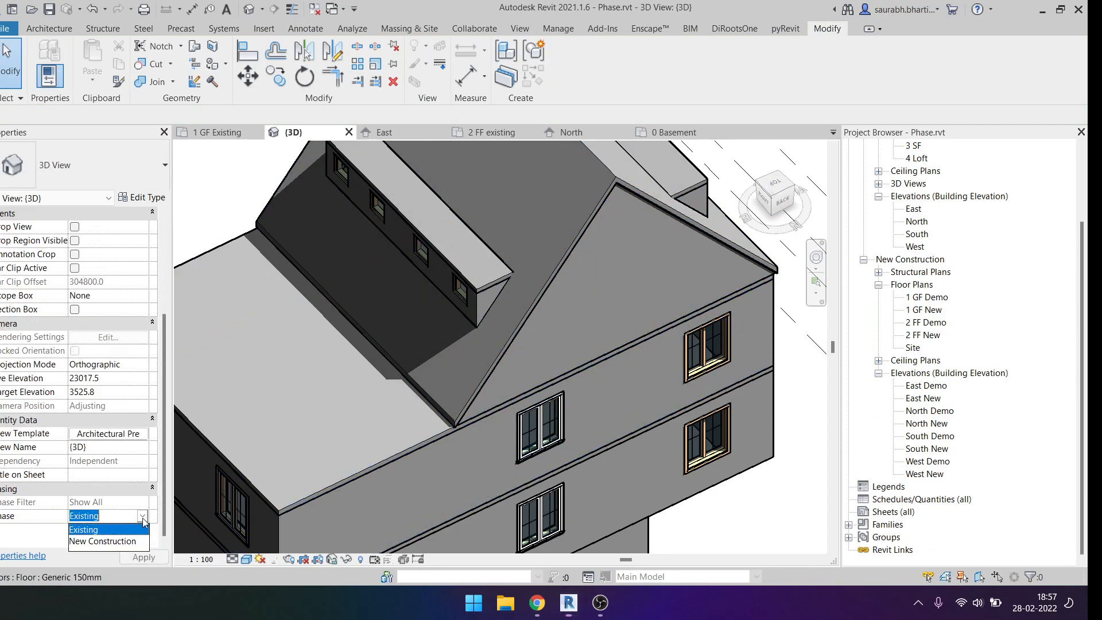
click(111, 543)
shift+middle_drag(737, 465, 686, 386)
click(247, 560)
click(251, 529)
click(138, 433)
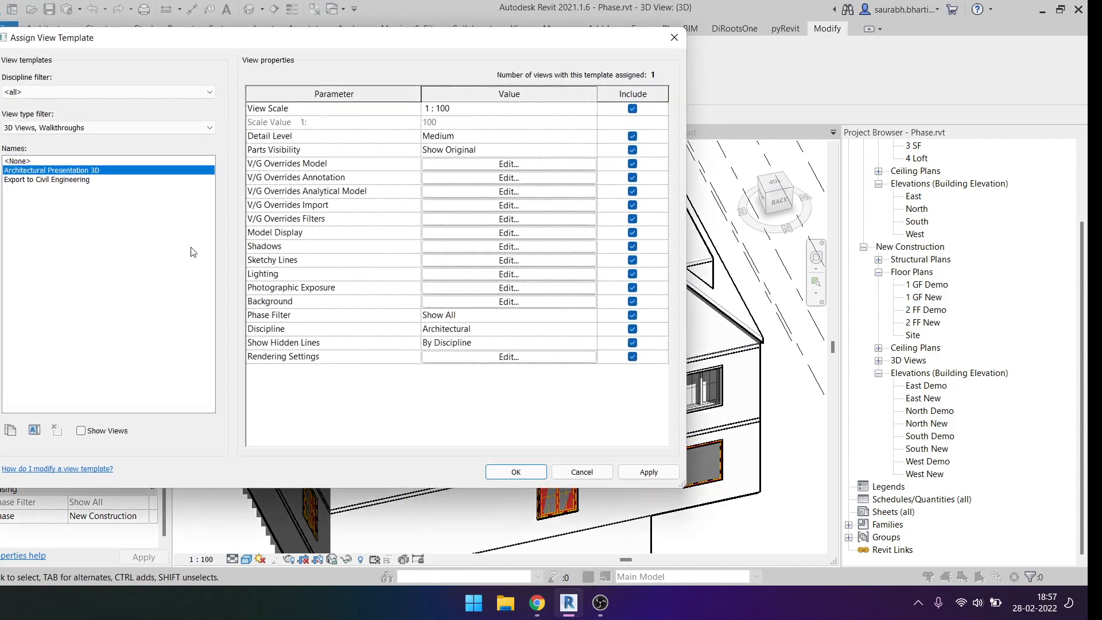
click(112, 160)
click(516, 472)
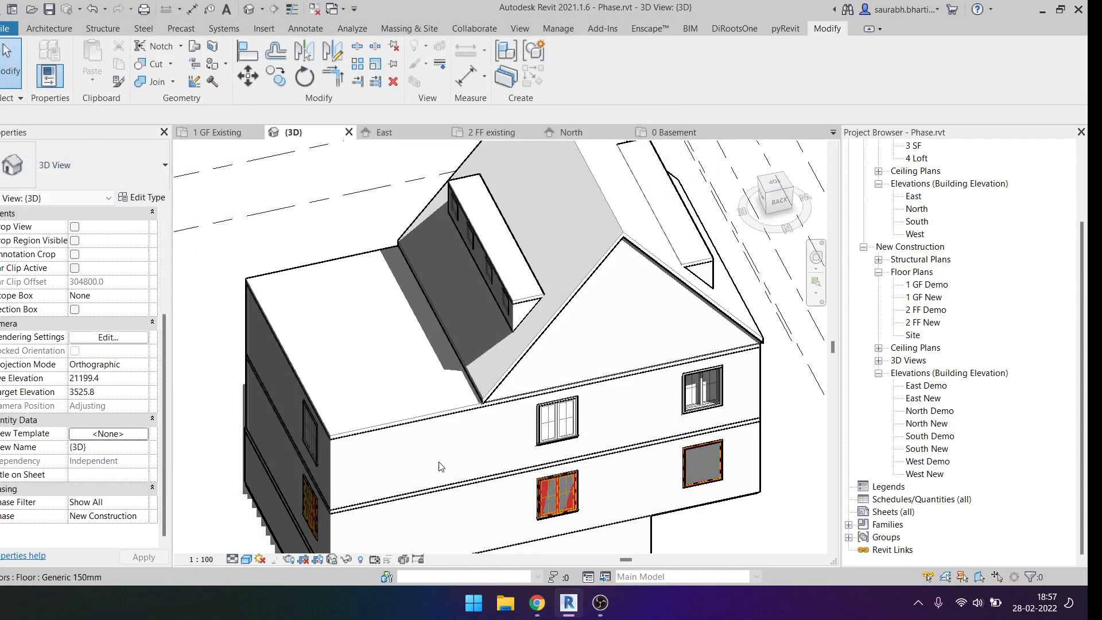
Try to demolish the main pitched roof in the New Construction phase.
scroll(504, 463, up, 5)
click(597, 253)
shift+middle_drag(597, 253, 566, 288)
key(Escape)
click(618, 213)
key(Escape)
scroll(628, 262, down, 3)
shift+middle_drag(628, 262, 636, 261)
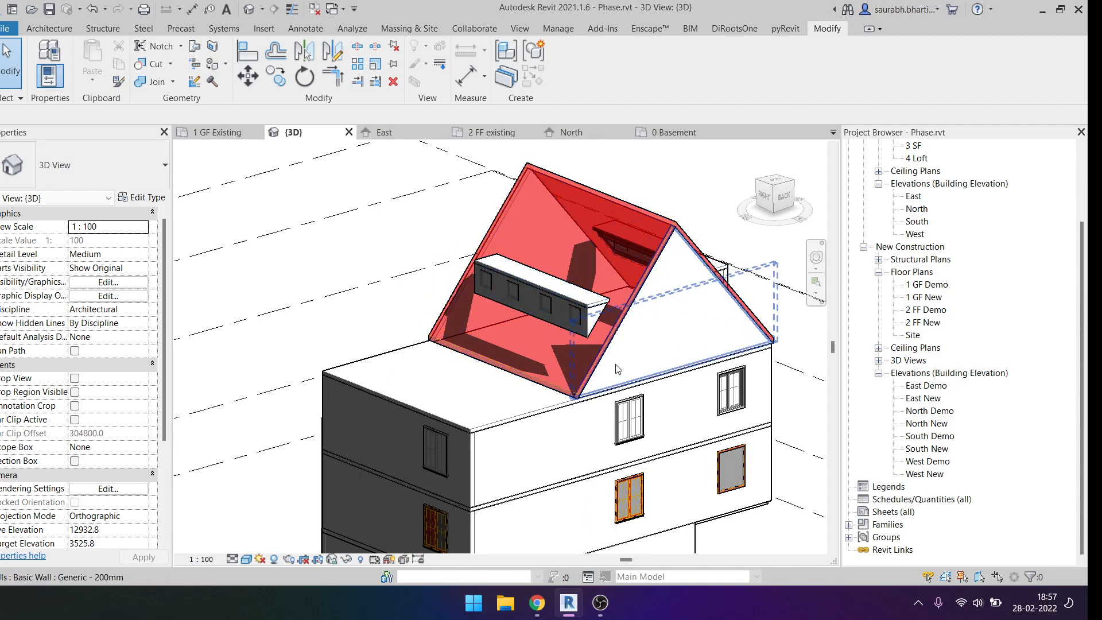
scroll(608, 296, up, 5)
mouse_move(596, 348)
shift+middle_down()
mouse_move(635, 388)
mouse_move(601, 296)
shift+middle_up()
scroll(636, 389, down, 2)
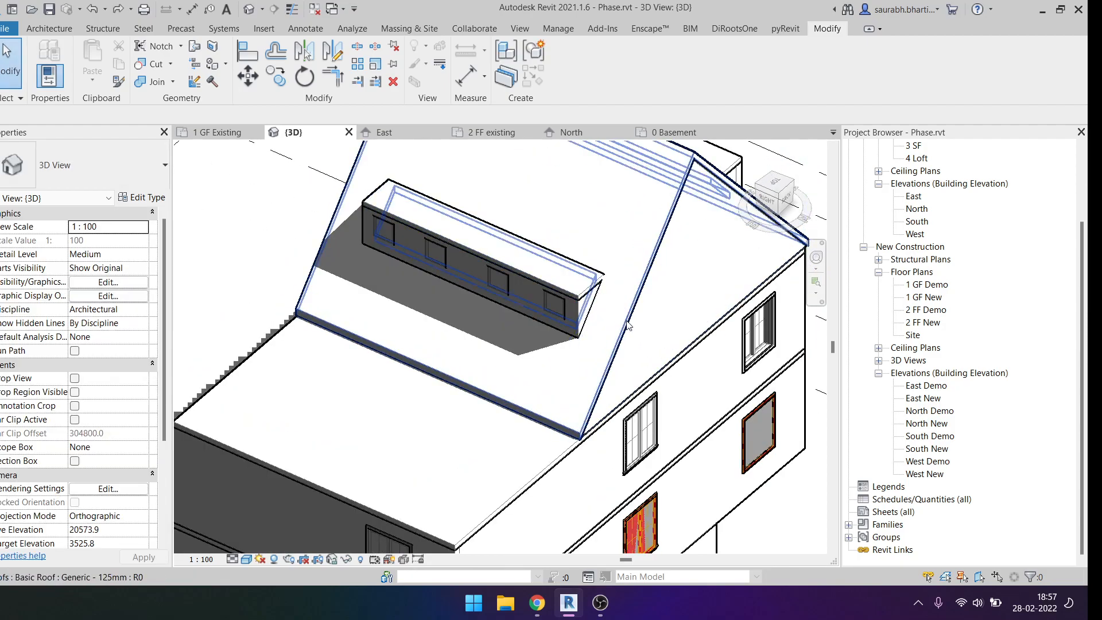
Copy the existing pitched roof and paste it aligned to the same place, in the New Construction phase.
click(634, 256)
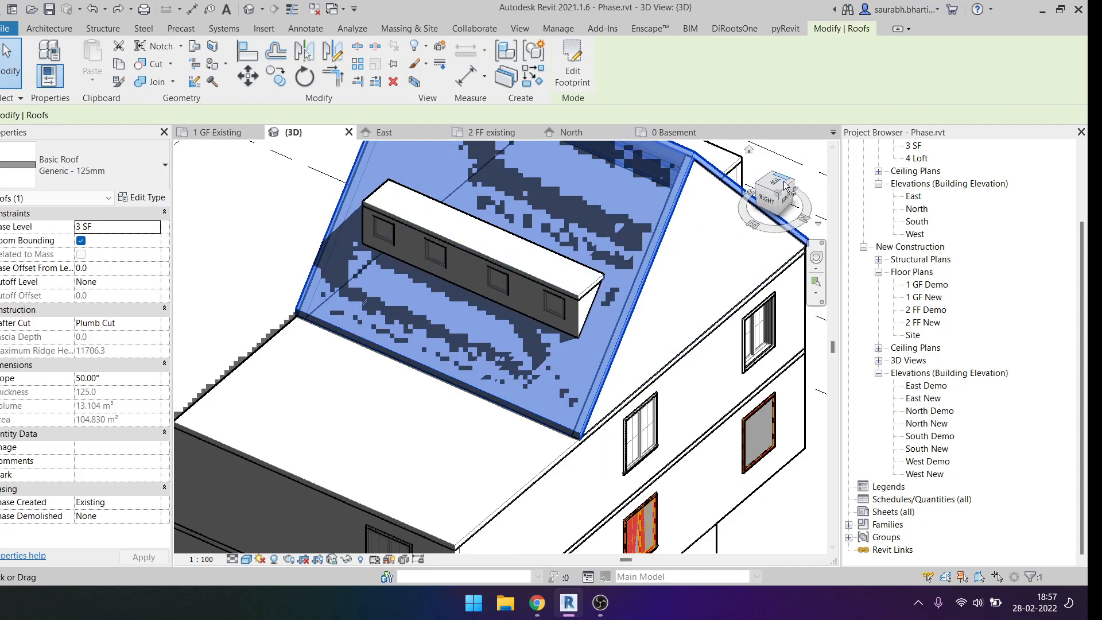
key(Escape)
click(607, 282)
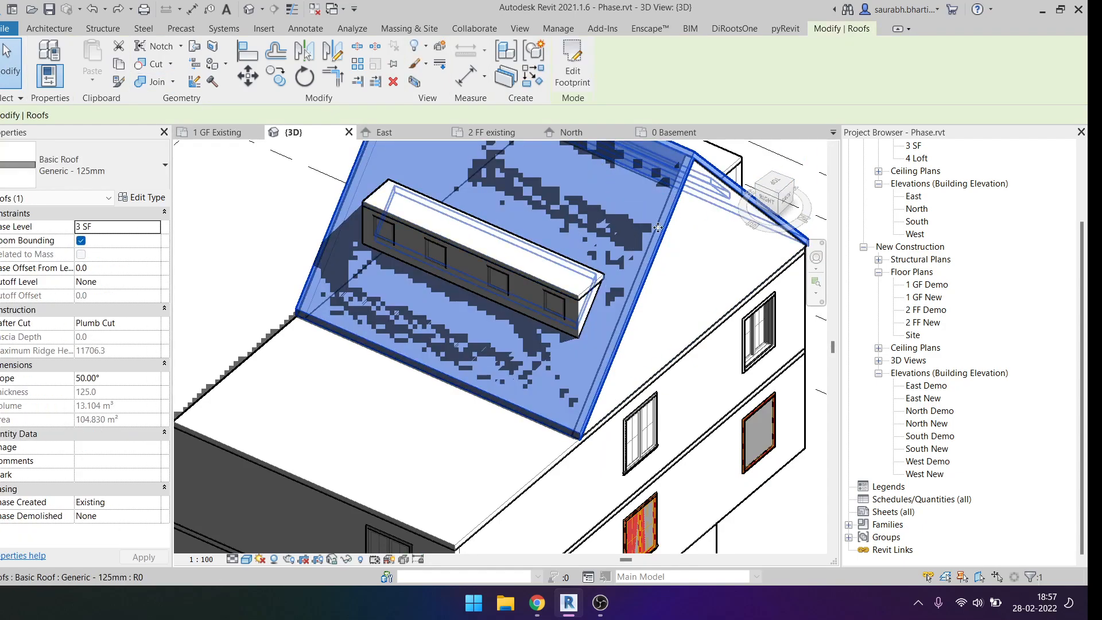
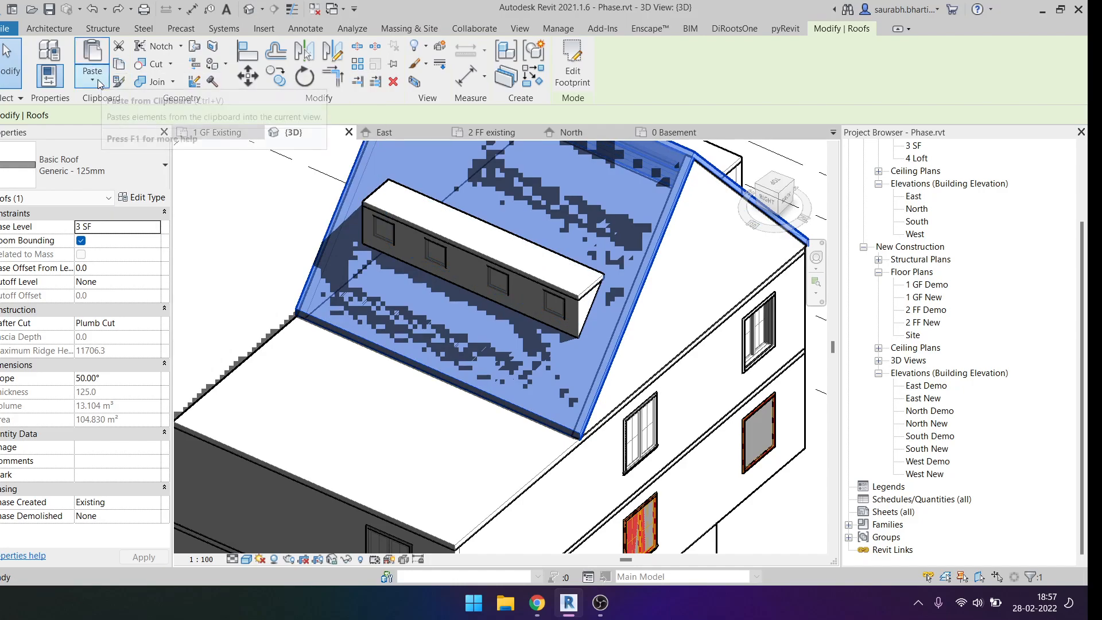
click(100, 84)
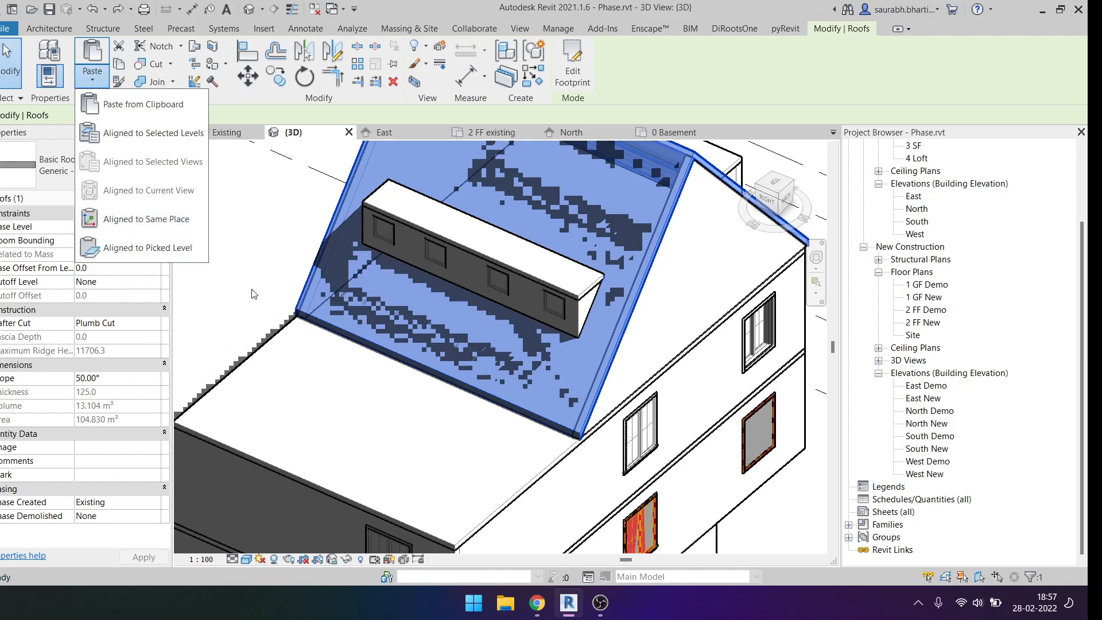
key(Escape)
key(Escape)
click(633, 253)
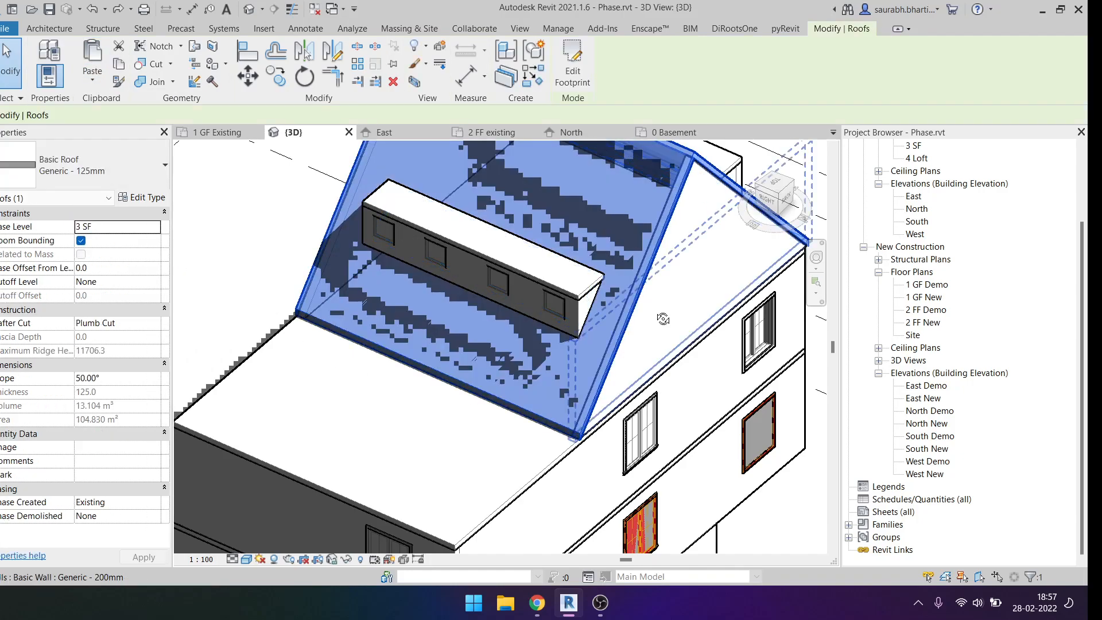
shift+middle_drag(658, 300, 614, 252)
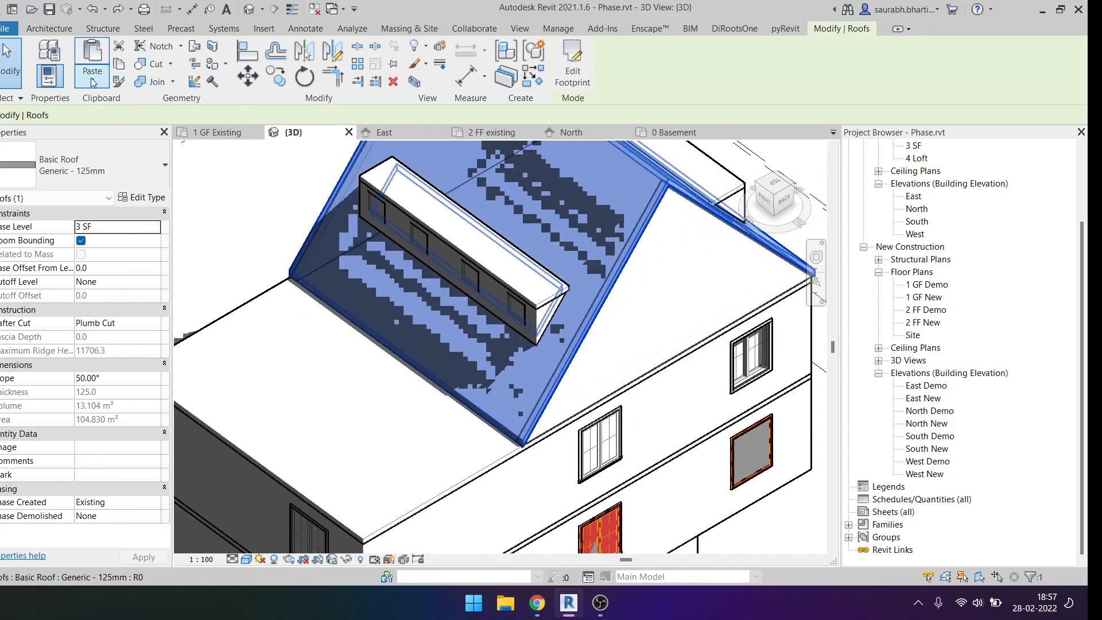
click(93, 81)
click(92, 81)
click(93, 80)
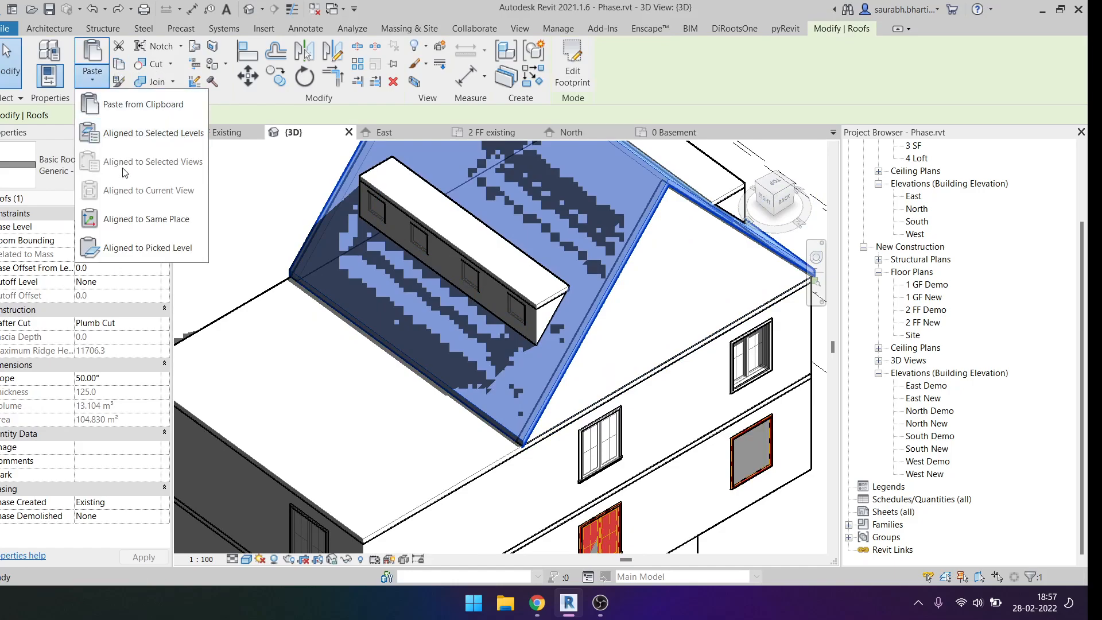
click(127, 218)
Try to move the pasted roof about 8800 mm horizontally off the house, working in the Right view.
shift+middle_drag(580, 402, 570, 253)
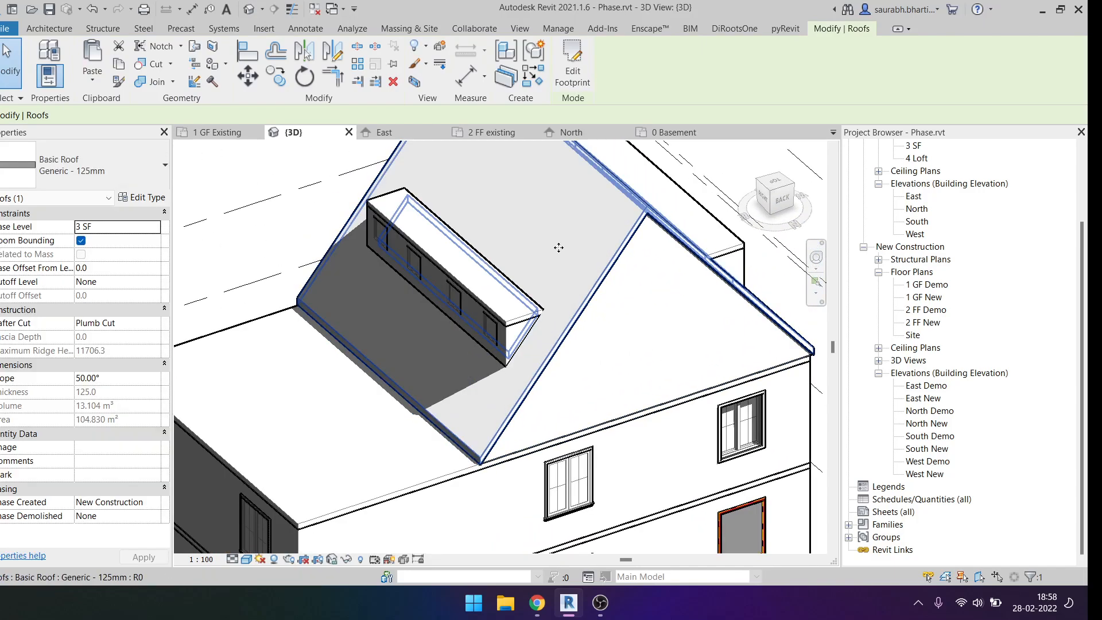
click(570, 253)
click(762, 196)
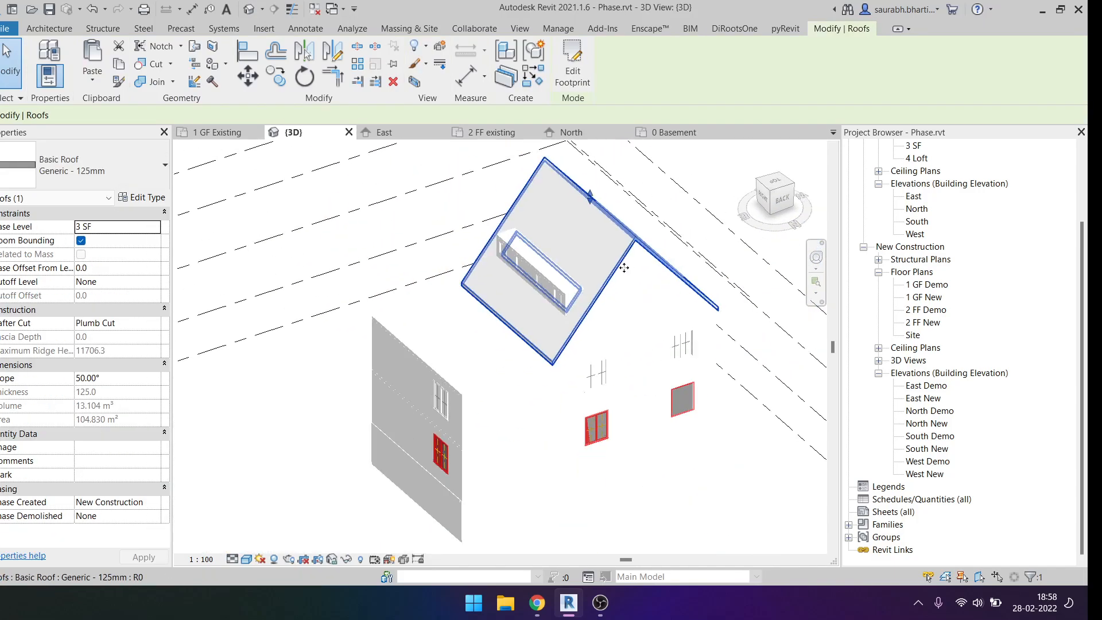
click(770, 201)
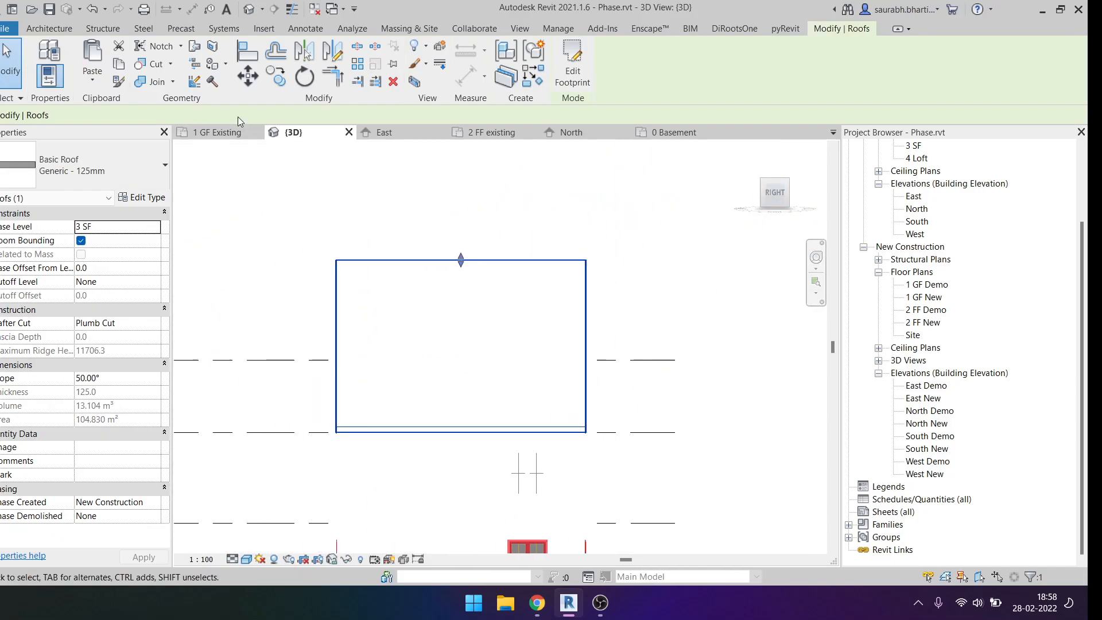
click(250, 80)
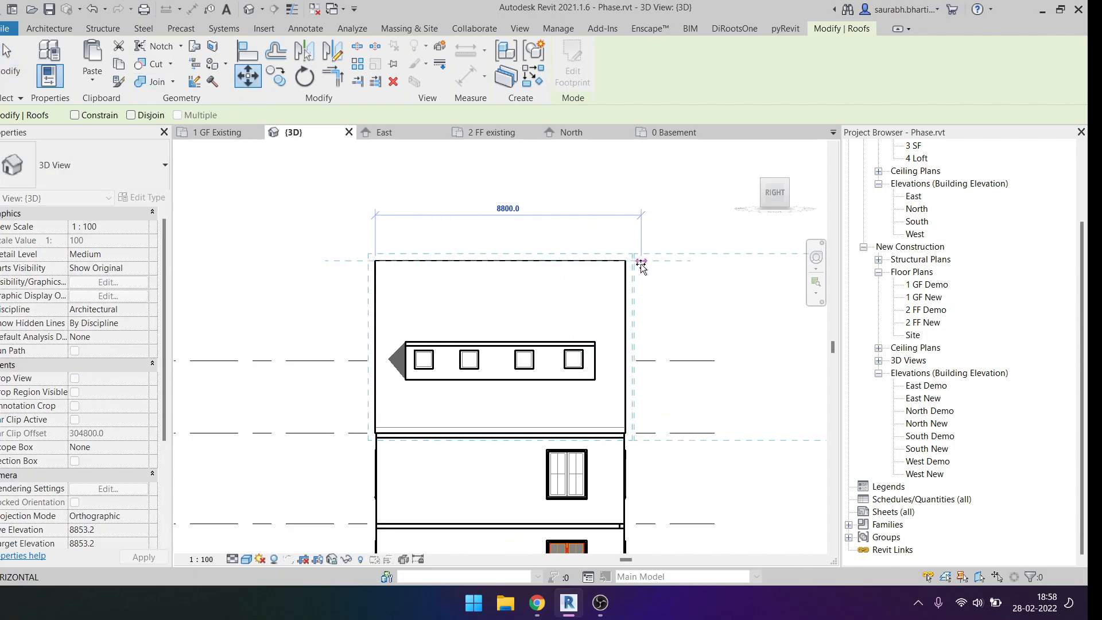
click(638, 261)
click(787, 180)
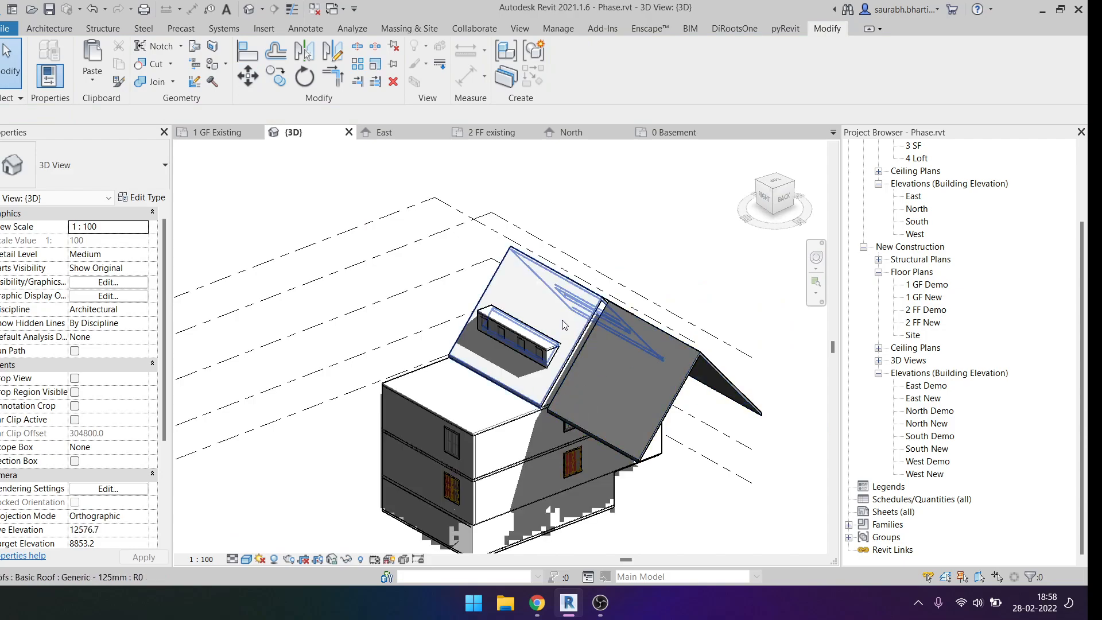
click(562, 319)
mouse_move(562, 319)
shift+middle_down()
mouse_move(686, 384)
mouse_move(677, 404)
mouse_move(612, 402)
mouse_move(626, 412)
mouse_move(641, 350)
mouse_move(721, 383)
mouse_move(748, 235)
shift+middle_up()
key(Escape)
scroll(625, 409, up, 3)
Edit the New Construction roof's footprint from above, reducing it to a strip about 4625 mm wide and 1000 mm deep at the gable end.
click(641, 350)
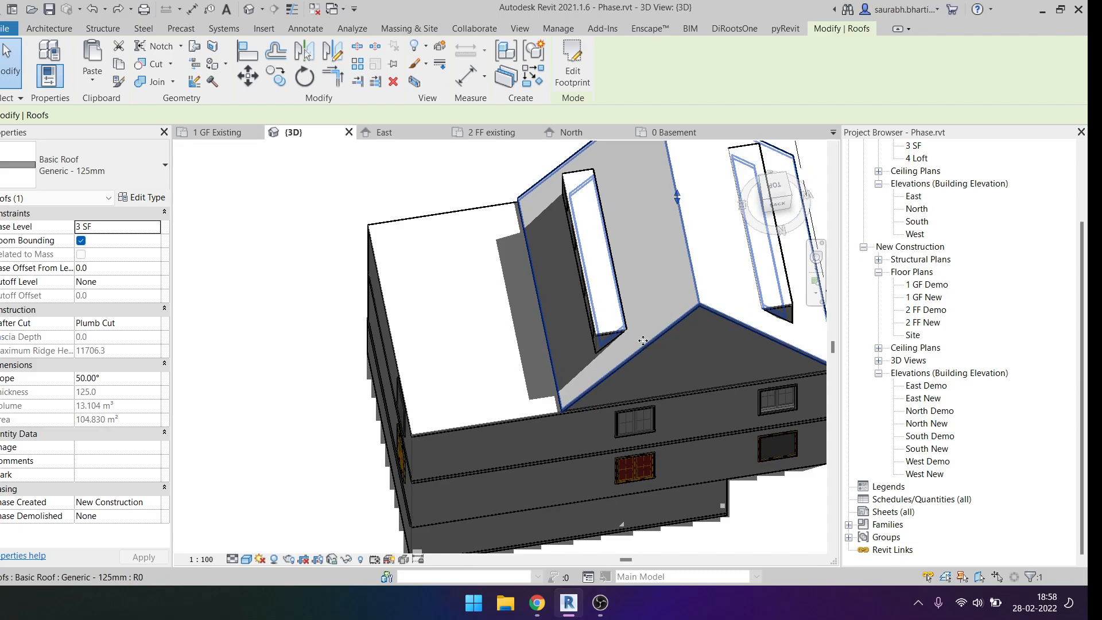
click(774, 184)
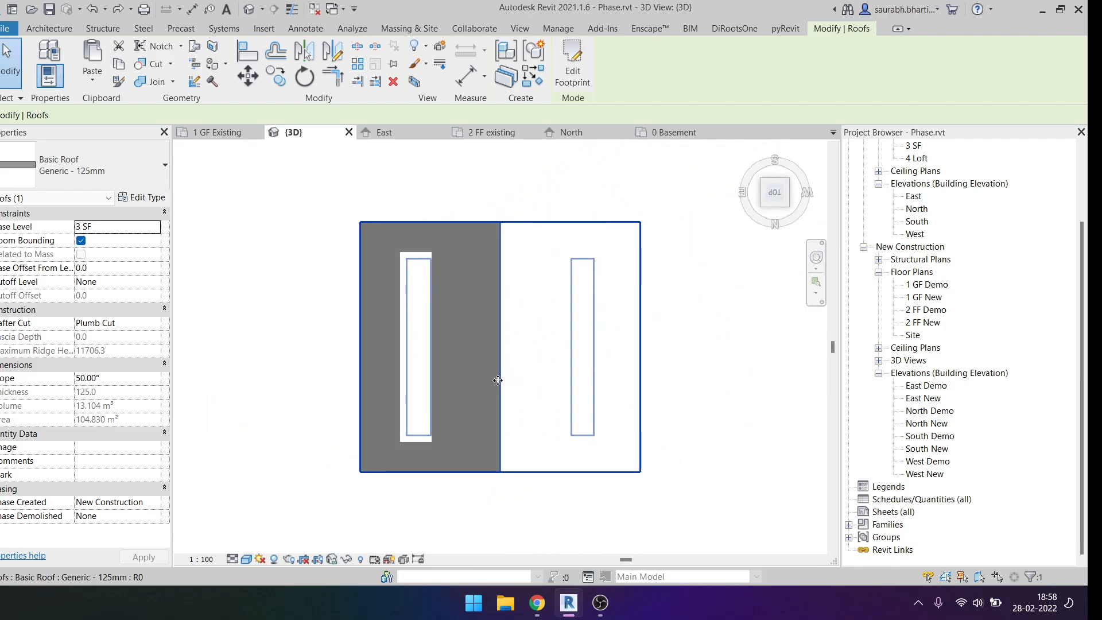
double_click(497, 383)
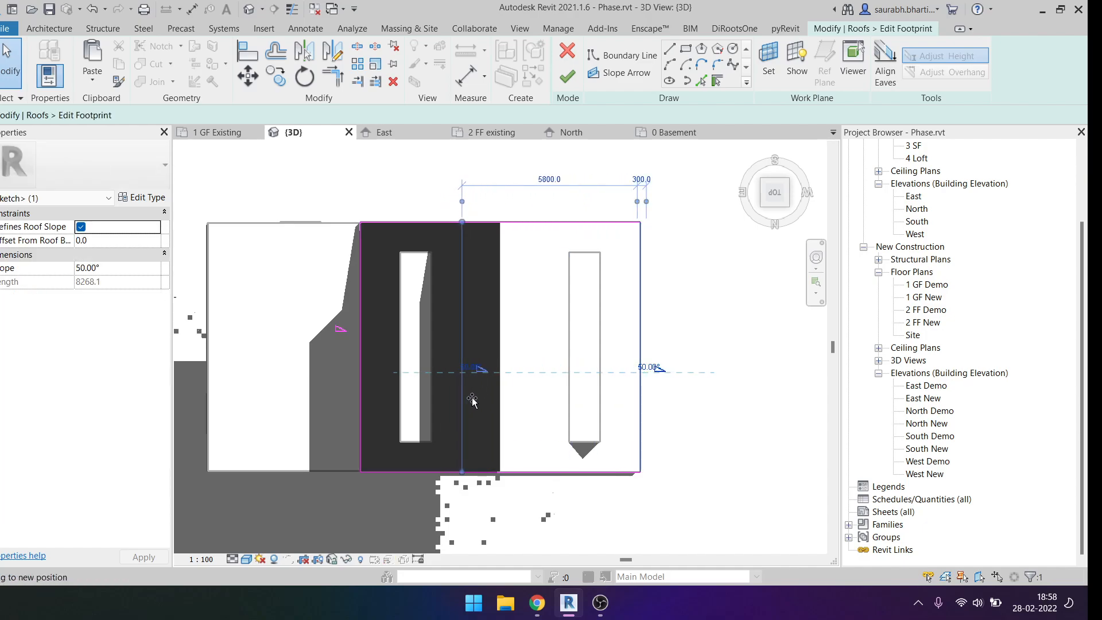
click(499, 404)
click(443, 440)
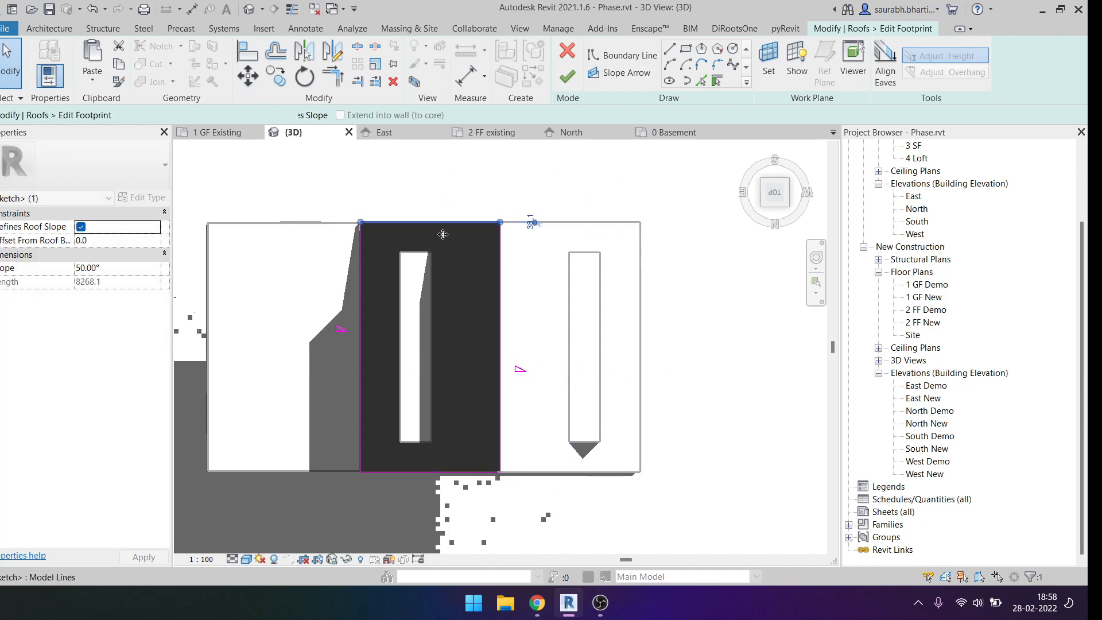
scroll(443, 441, up, 3)
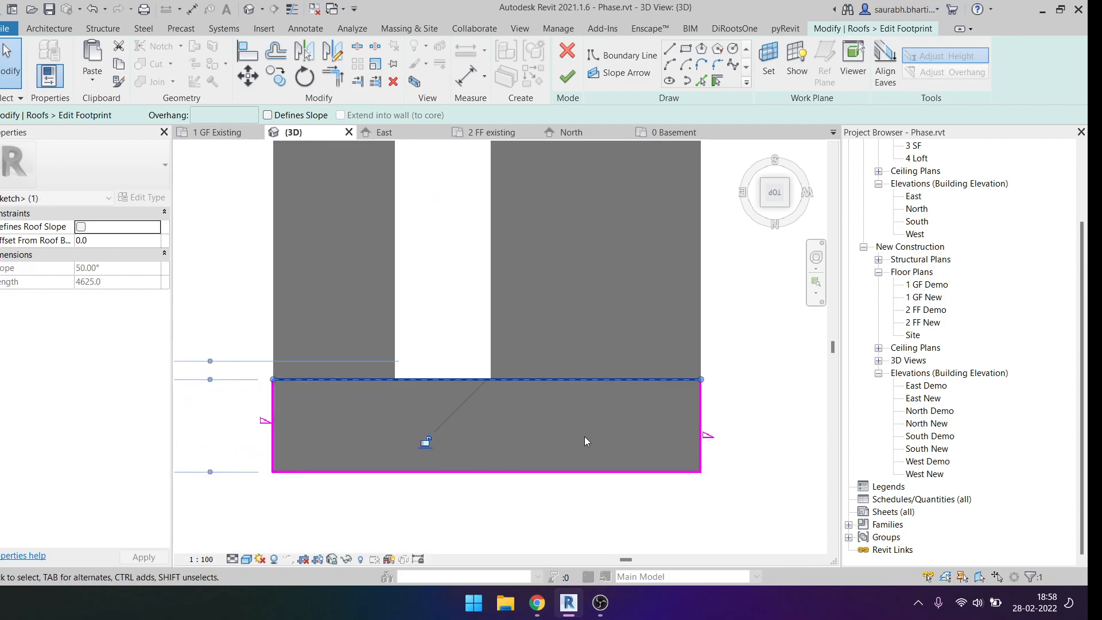
Move the strip's ridge-side sloped boundary towards the eave to narrow the roof, and finish the footprint edit.
key(l)
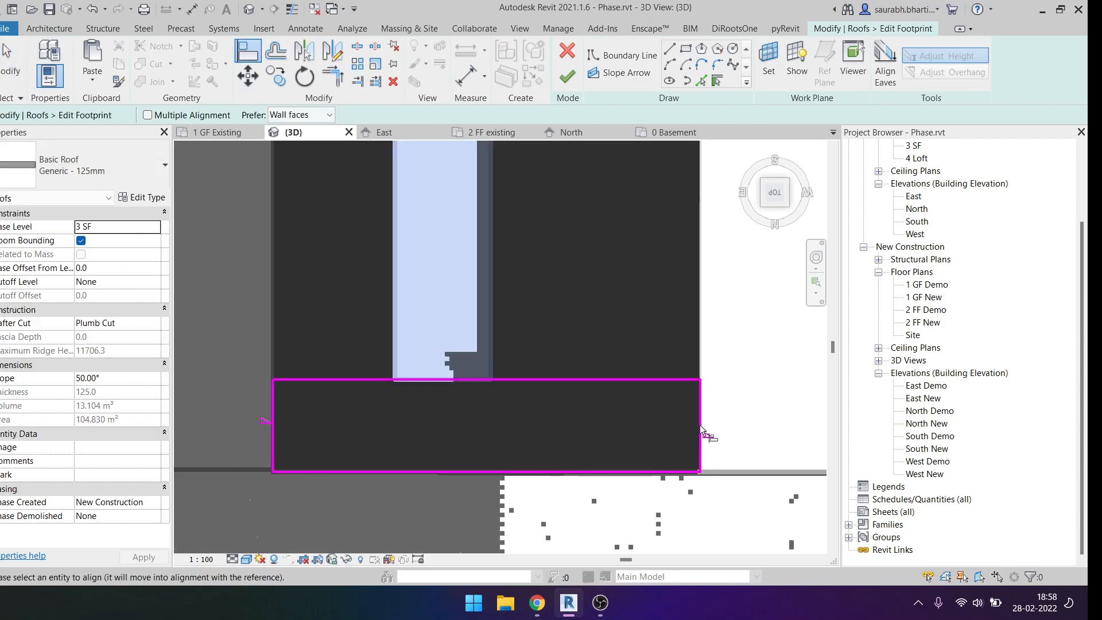
key(Escape)
click(483, 424)
drag(484, 426, 493, 430)
mouse_move(533, 460)
shift+middle_down()
mouse_move(637, 352)
mouse_move(623, 290)
mouse_move(561, 243)
mouse_move(496, 273)
shift+middle_up()
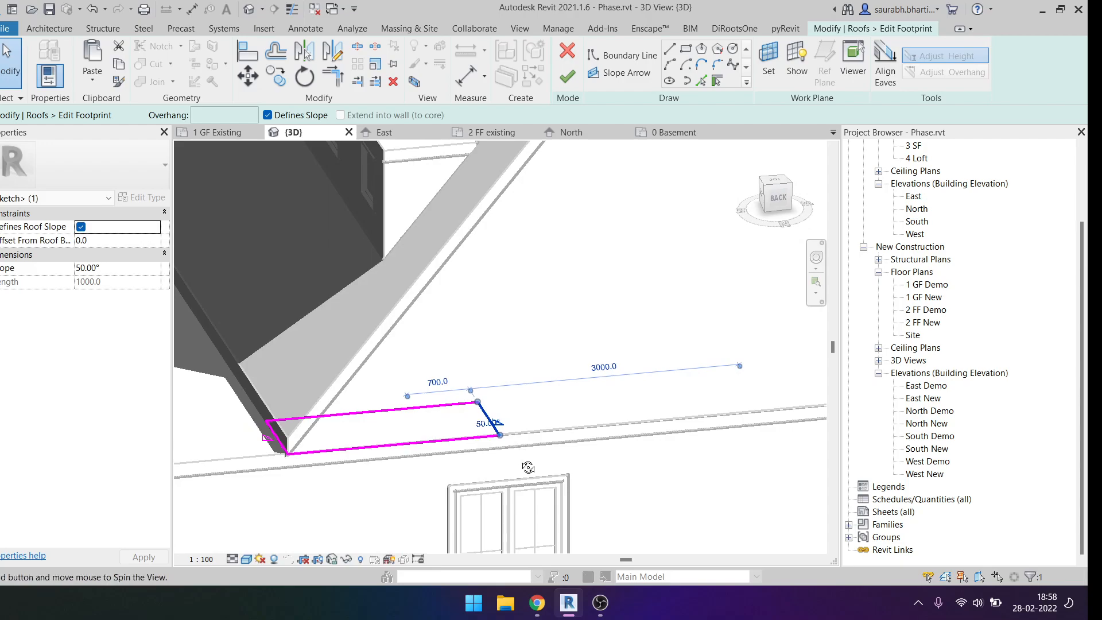
shift+middle_drag(519, 454, 507, 504)
scroll(426, 338, down, 3)
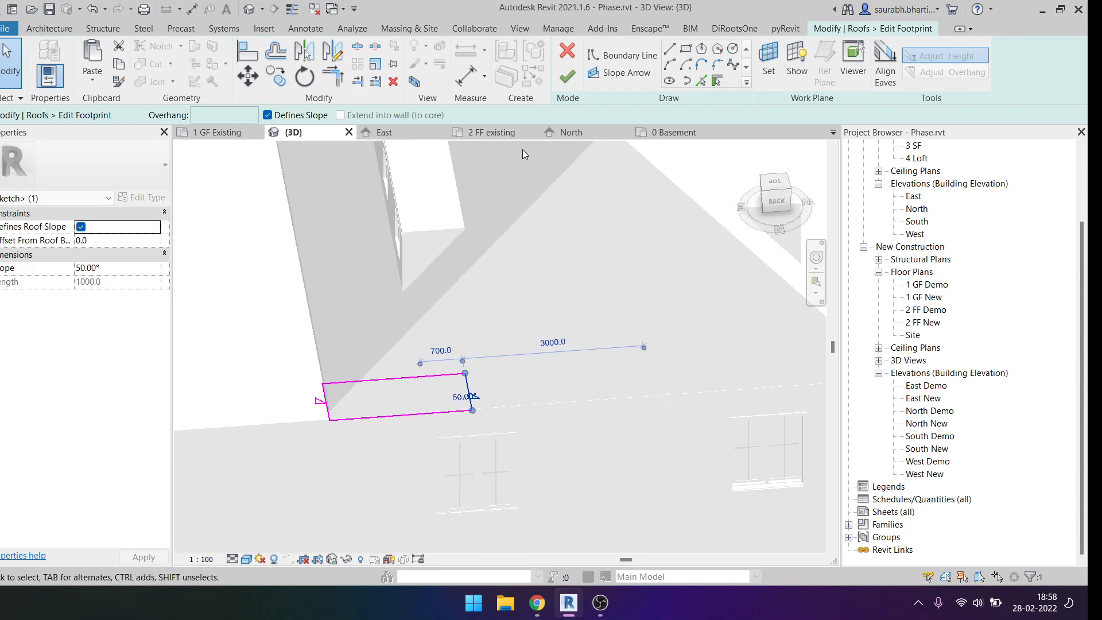
click(567, 77)
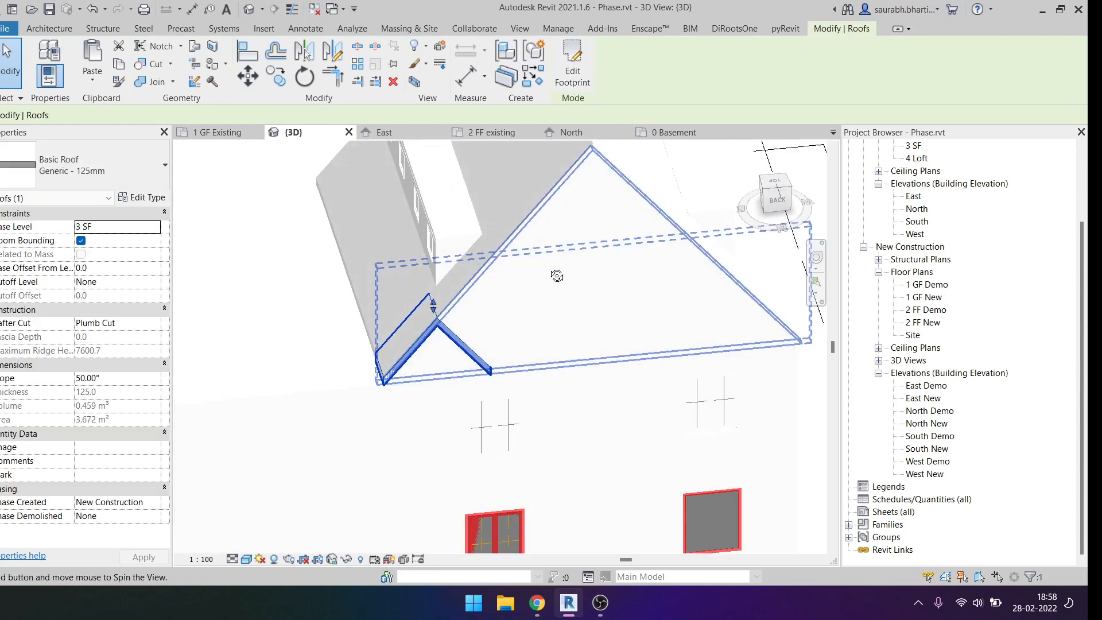
Remove the slope definition from the 1000 mm ridge-side boundary of the New Construction roof strip and finish the footprint edit.
click(573, 63)
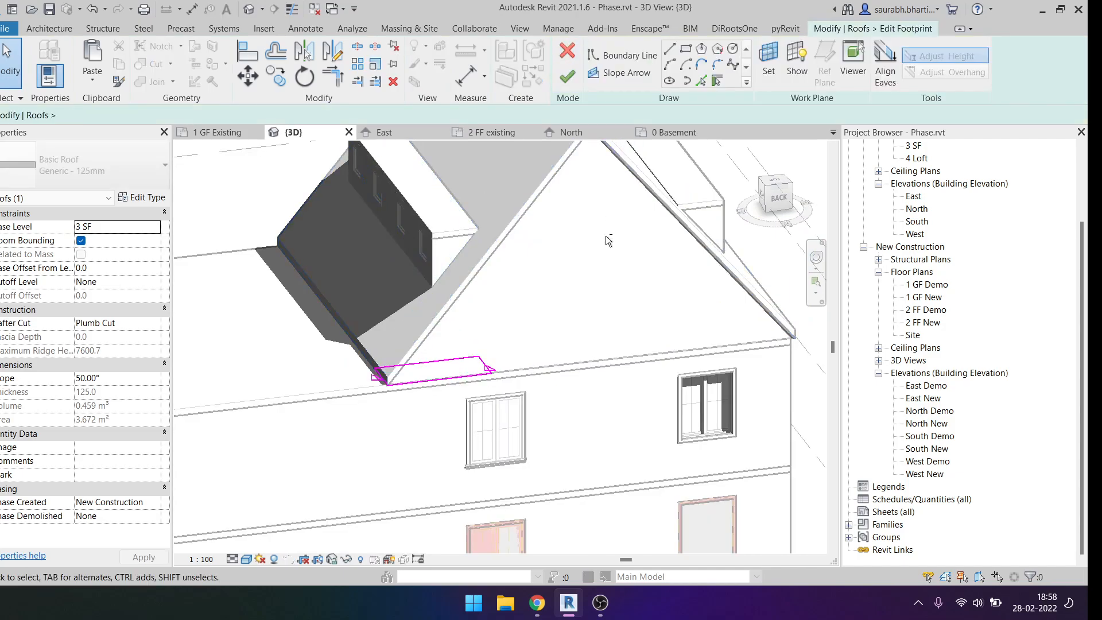
scroll(491, 343, up, 5)
drag(499, 283, 433, 319)
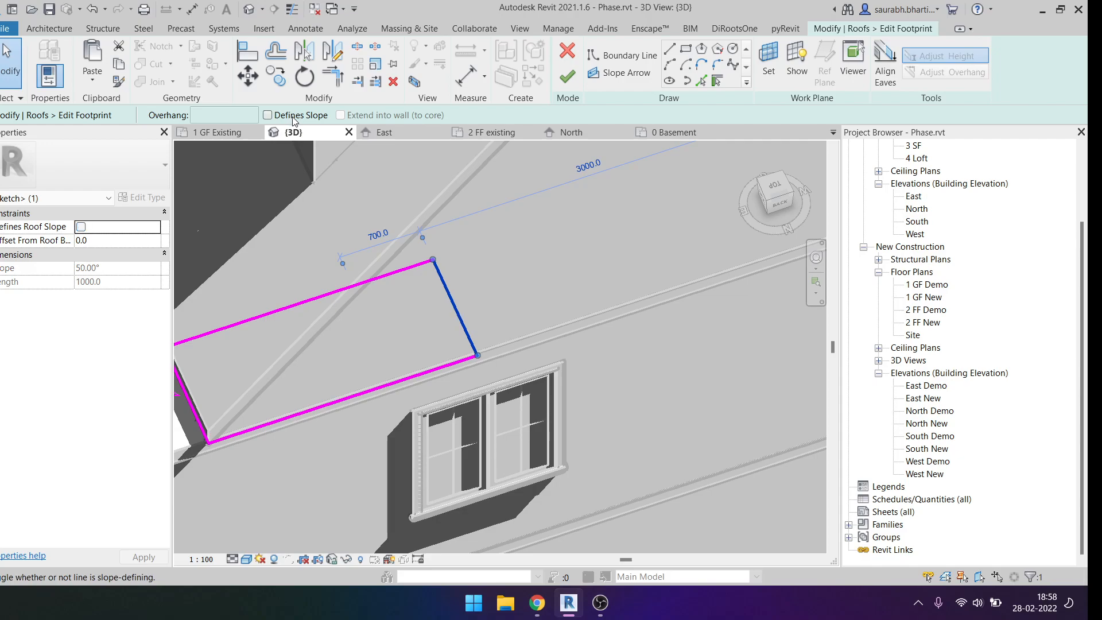
click(567, 78)
Temporarily hide the New Construction roof strip and select the existing pitched roof behind it.
shift+middle_drag(585, 312, 489, 253)
click(489, 201)
shift+middle_drag(542, 188, 521, 345)
key(Escape)
click(520, 345)
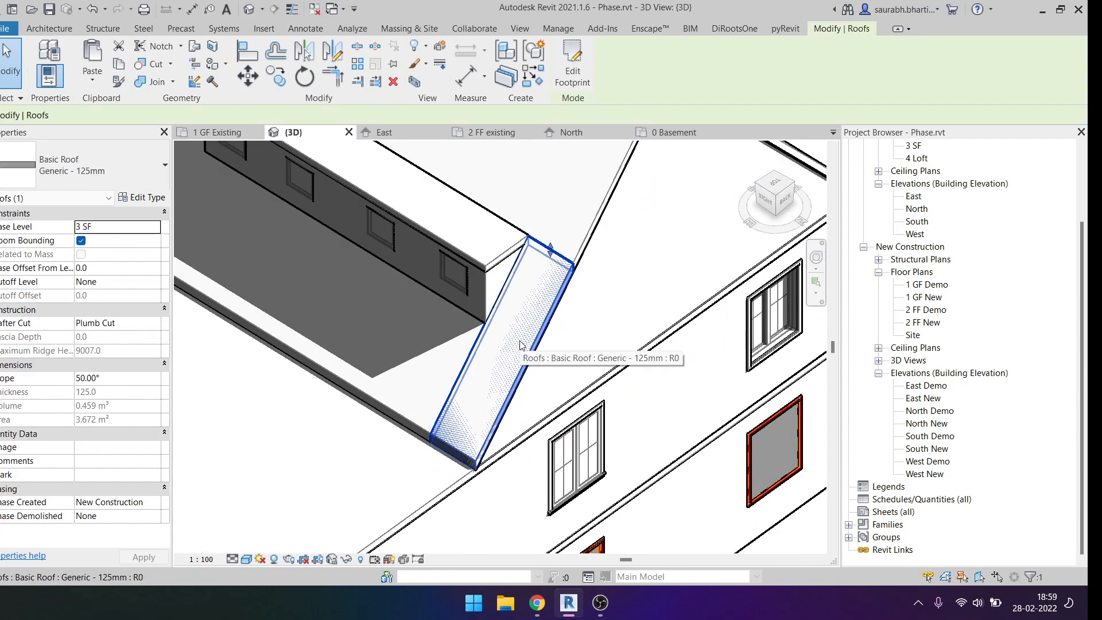
key(h)
key(h)
shift+middle_drag(515, 315, 631, 241)
scroll(534, 240, down, 5)
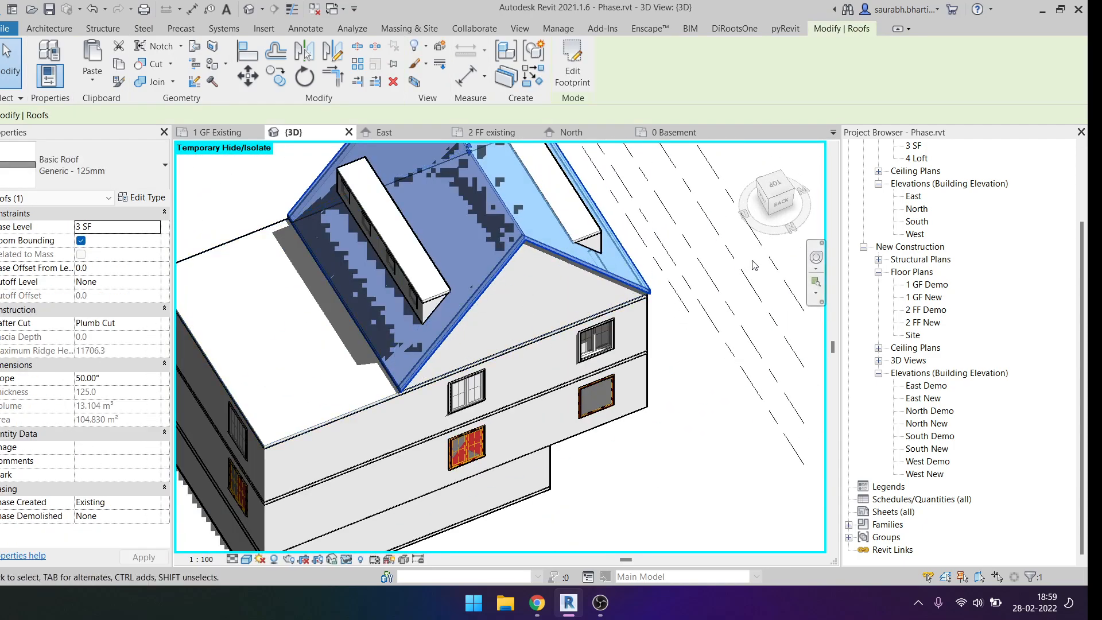
Start a vertical opening in the existing pitched roof, working from the top view in the Hidden Line style.
click(775, 188)
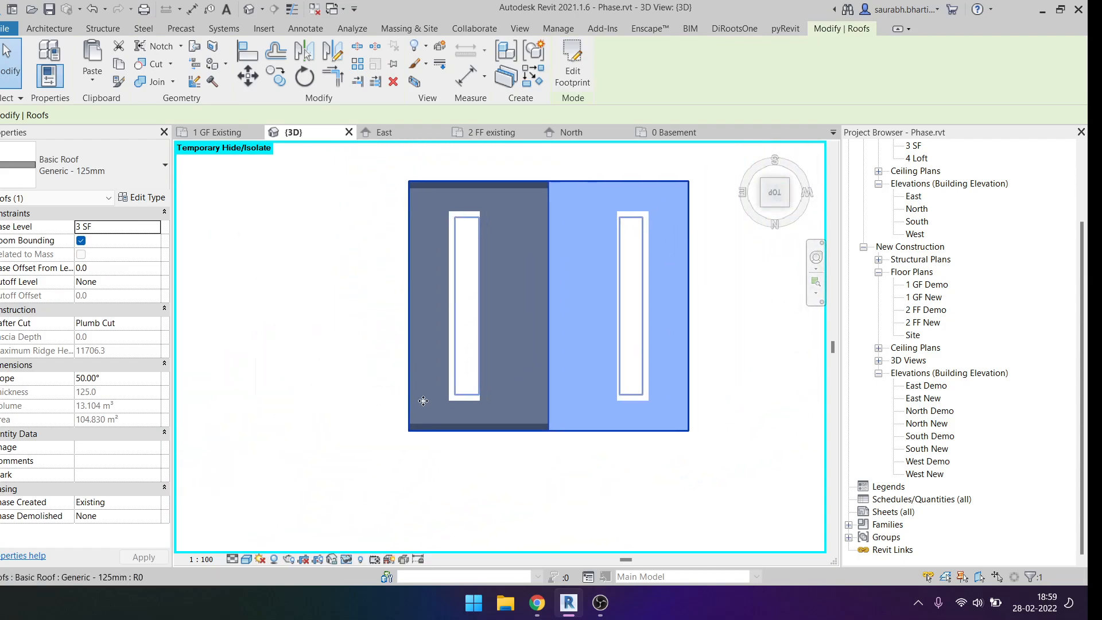
middle_drag(492, 403, 439, 453)
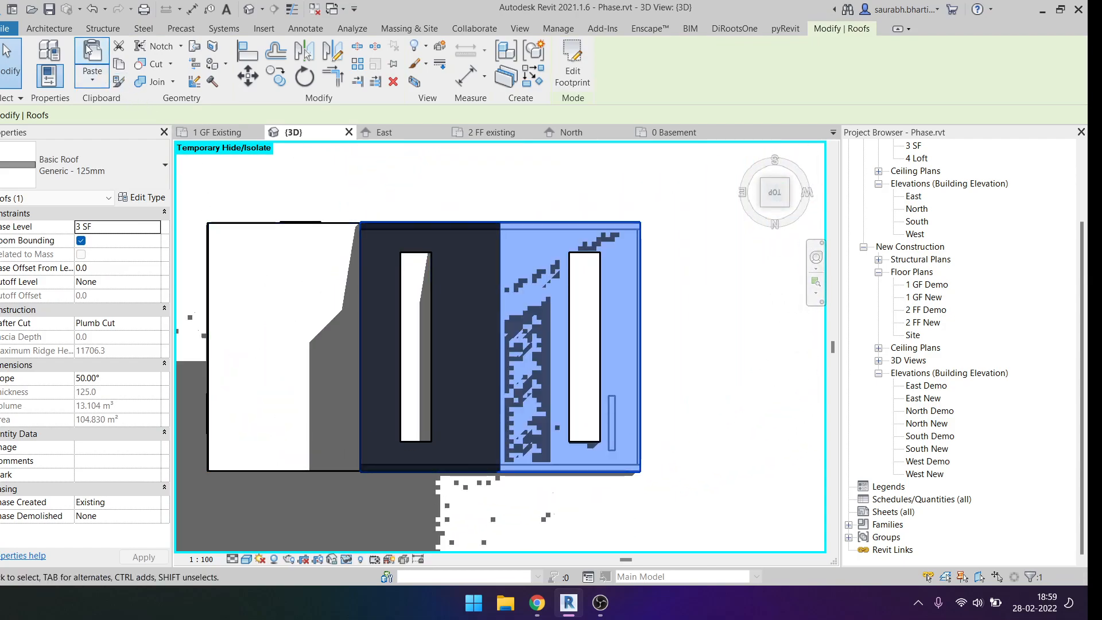
click(49, 29)
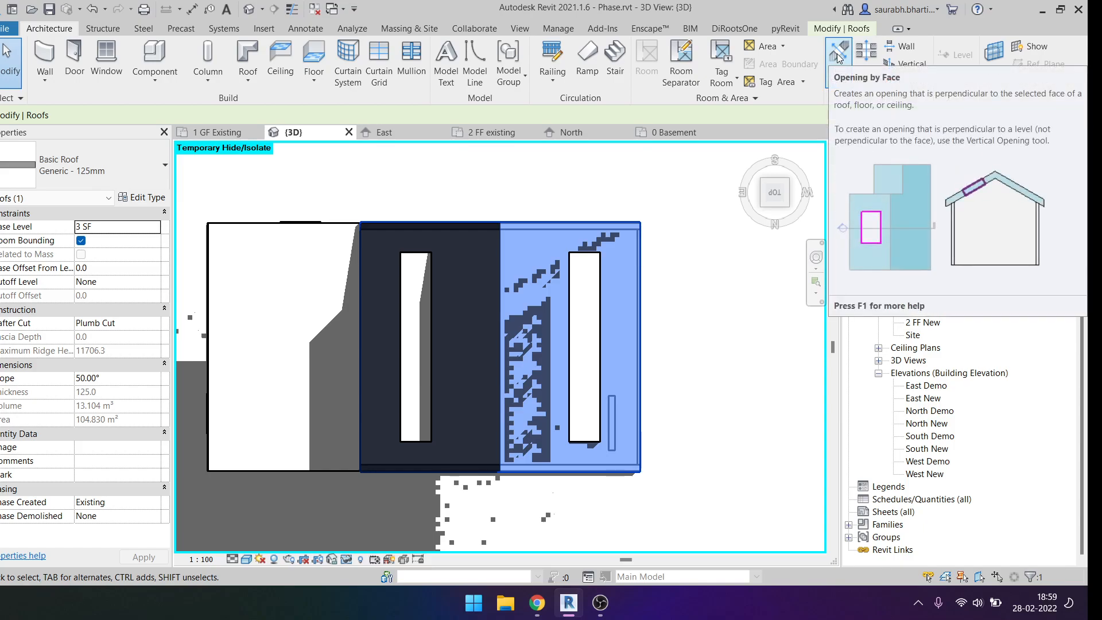
click(899, 64)
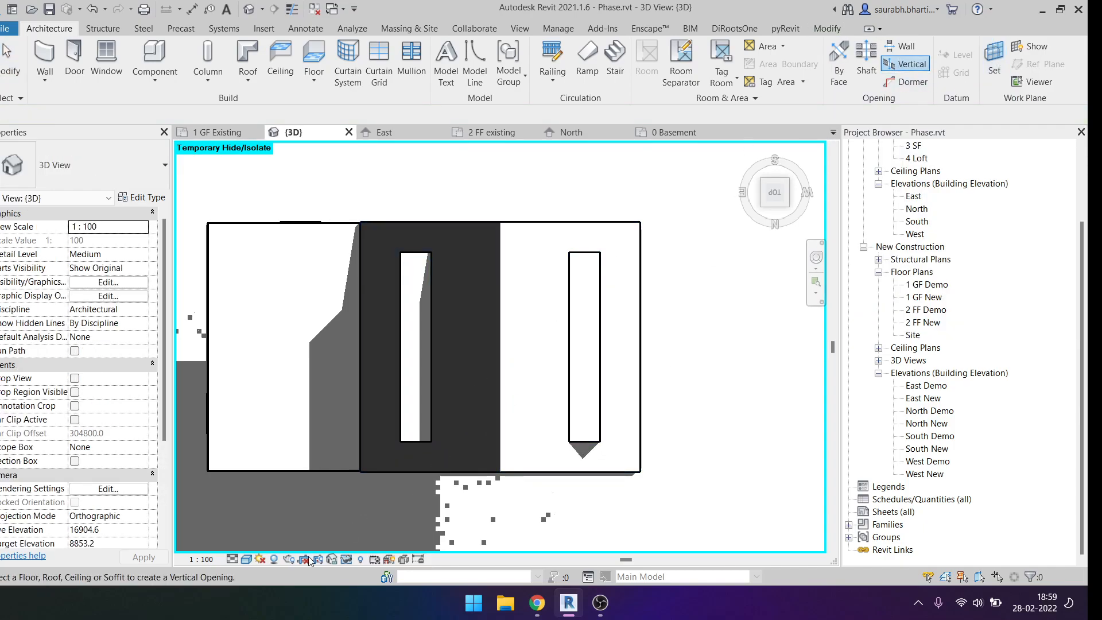
click(246, 559)
click(252, 503)
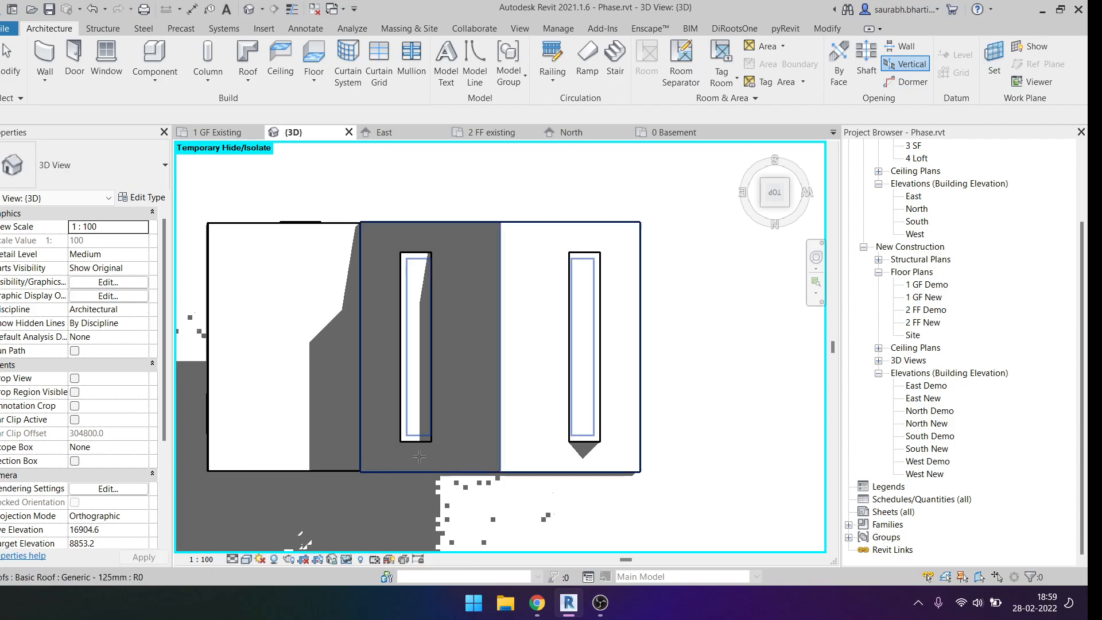
click(478, 416)
scroll(531, 386, up, 5)
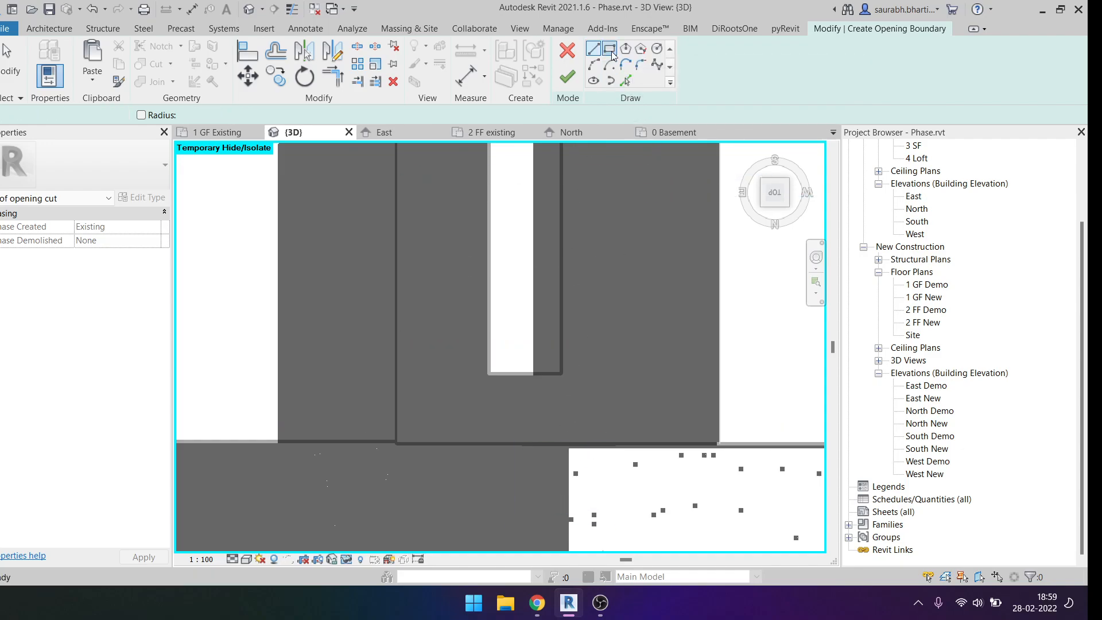
Sketch a rectangular opening about 2364 mm by 1000 mm at the roof's gable-end corner, from the eave up the slope.
click(568, 374)
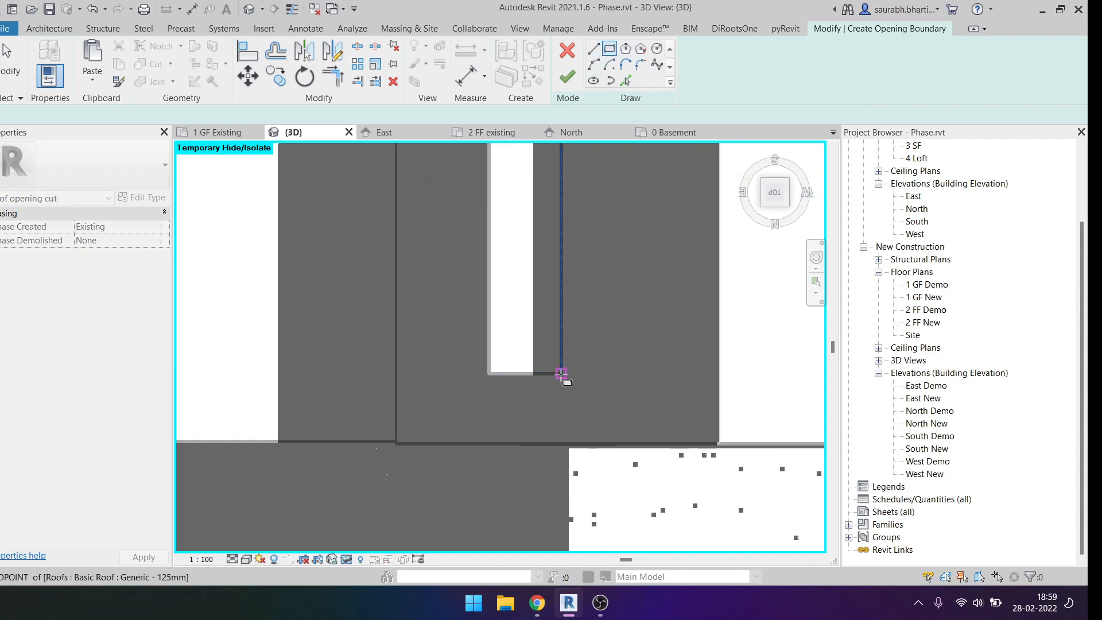
click(562, 373)
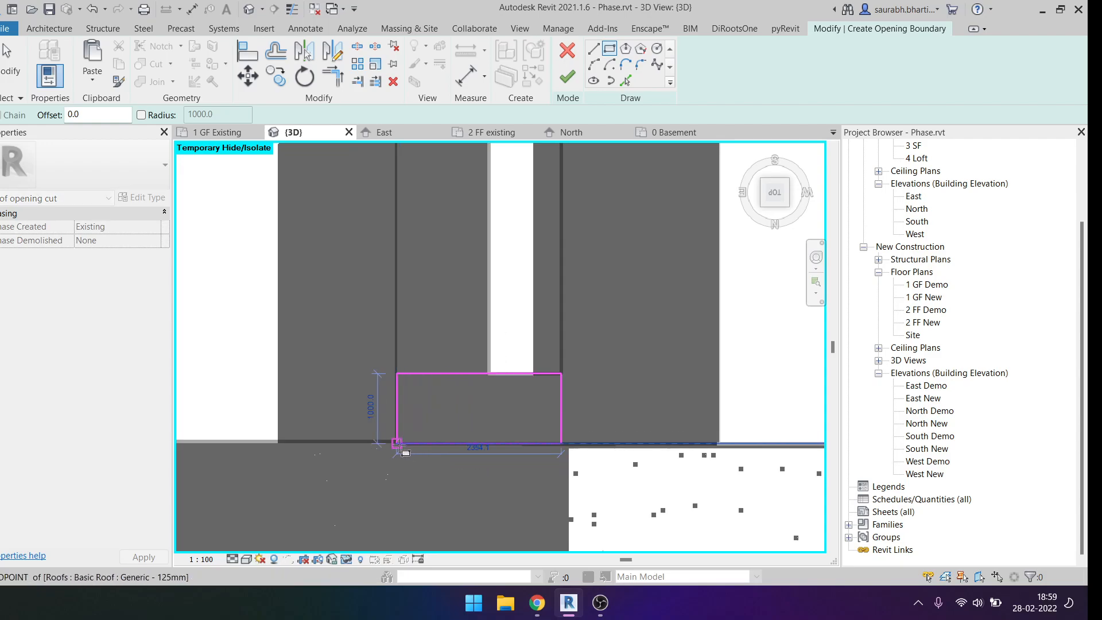
click(397, 443)
key(Escape)
key(Escape)
scroll(384, 396, up, 3)
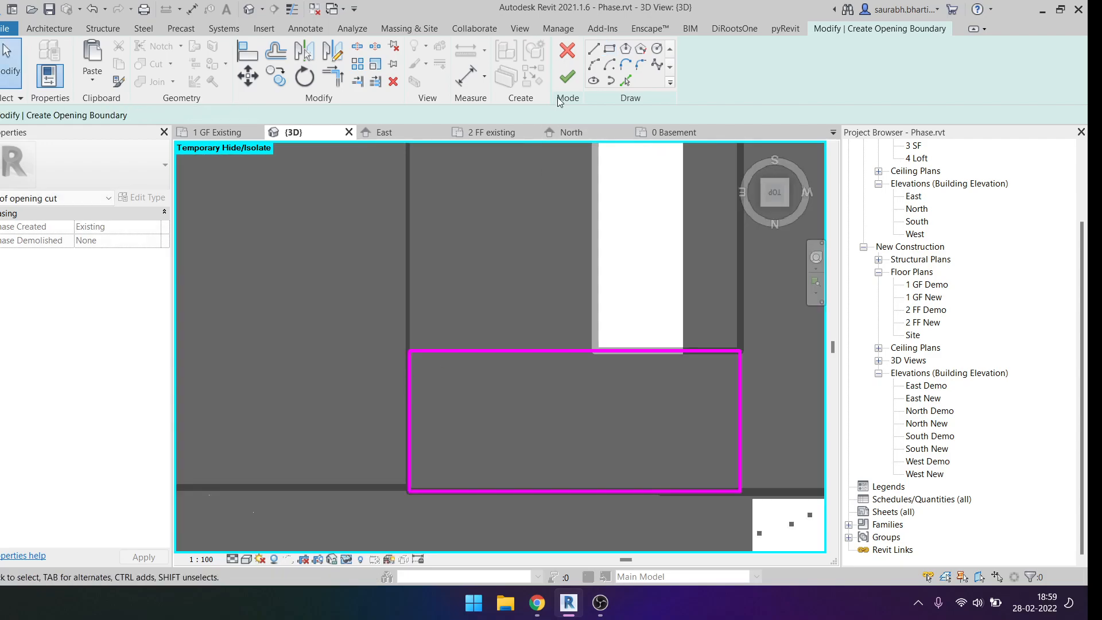
Stretch the opening's eave-side edge slightly beyond the roof edge and finish the vertical opening.
mouse_move(406, 422)
mouse_down()
mouse_move(381, 415)
mouse_move(403, 417)
mouse_move(395, 413)
mouse_move(404, 405)
mouse_up()
click(427, 379)
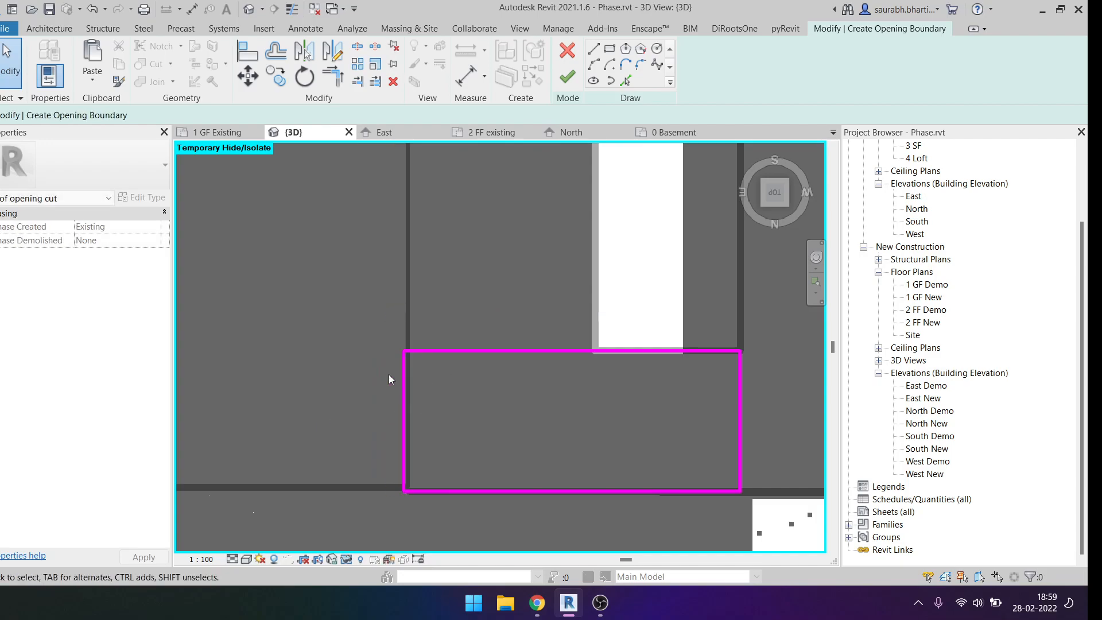
click(566, 80)
scroll(580, 467, down, 3)
shift+middle_drag(580, 467, 621, 257)
shift+middle_drag(504, 529, 248, 170)
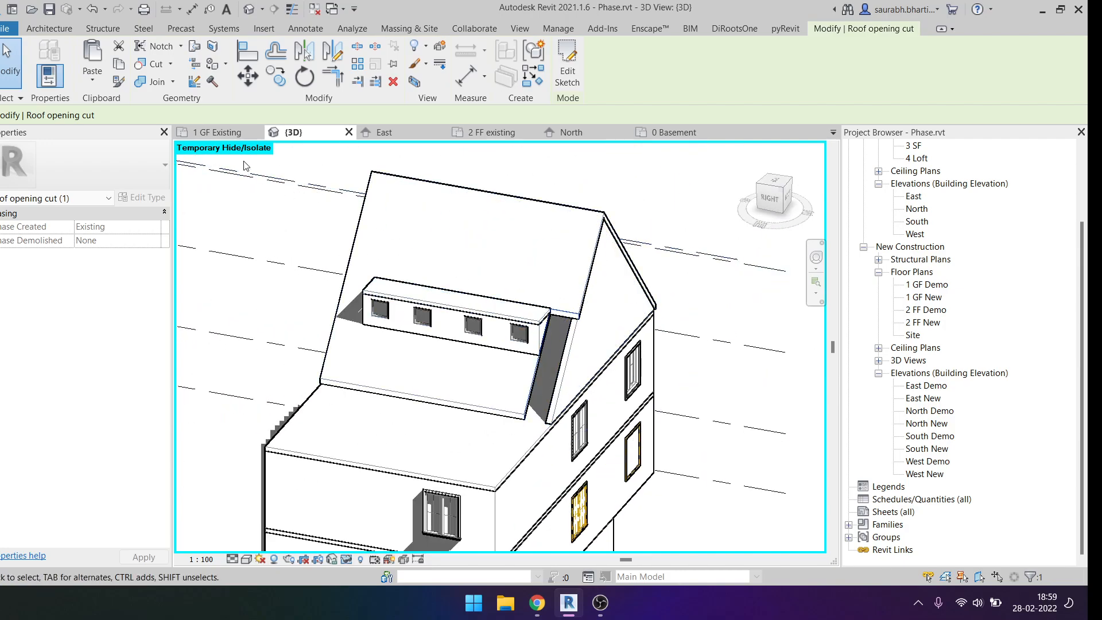
Restore the temporarily hidden roof strip and check how it fits the opening cut in the existing roof.
click(526, 227)
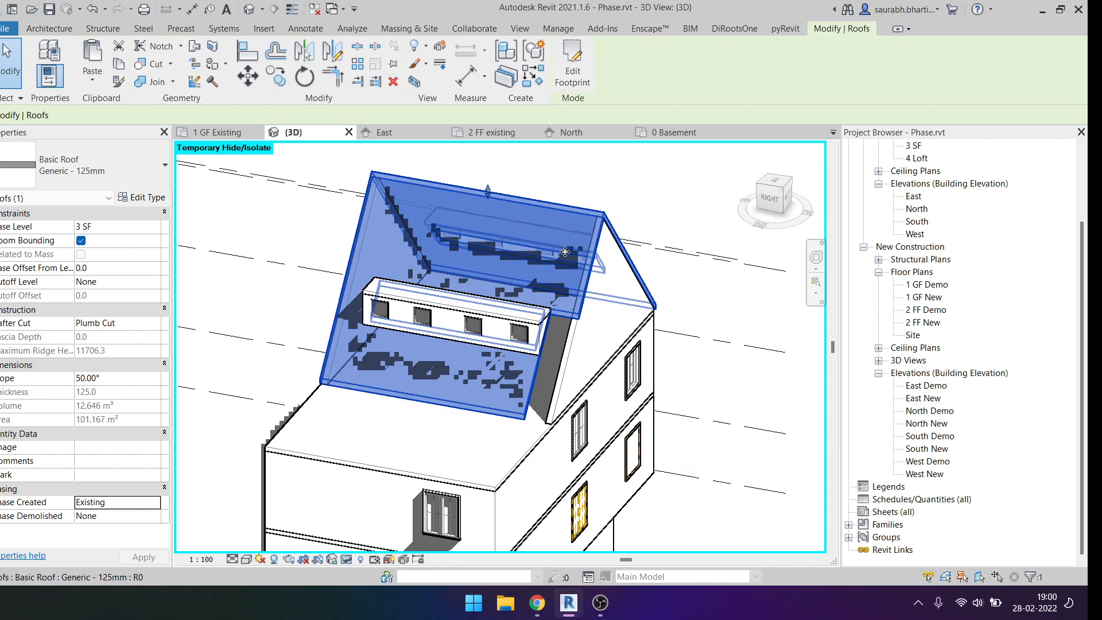
key(r)
shift+middle_drag(687, 406, 617, 234)
click(499, 294)
click(577, 298)
shift+middle_drag(576, 298, 509, 353)
key(Escape)
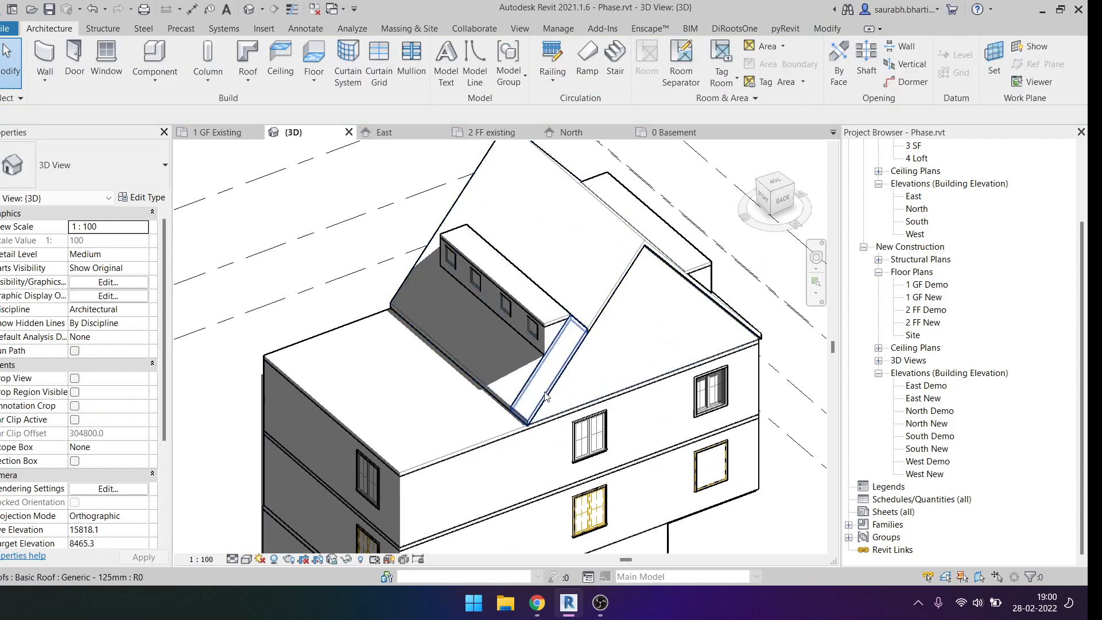
click(544, 401)
key(Escape)
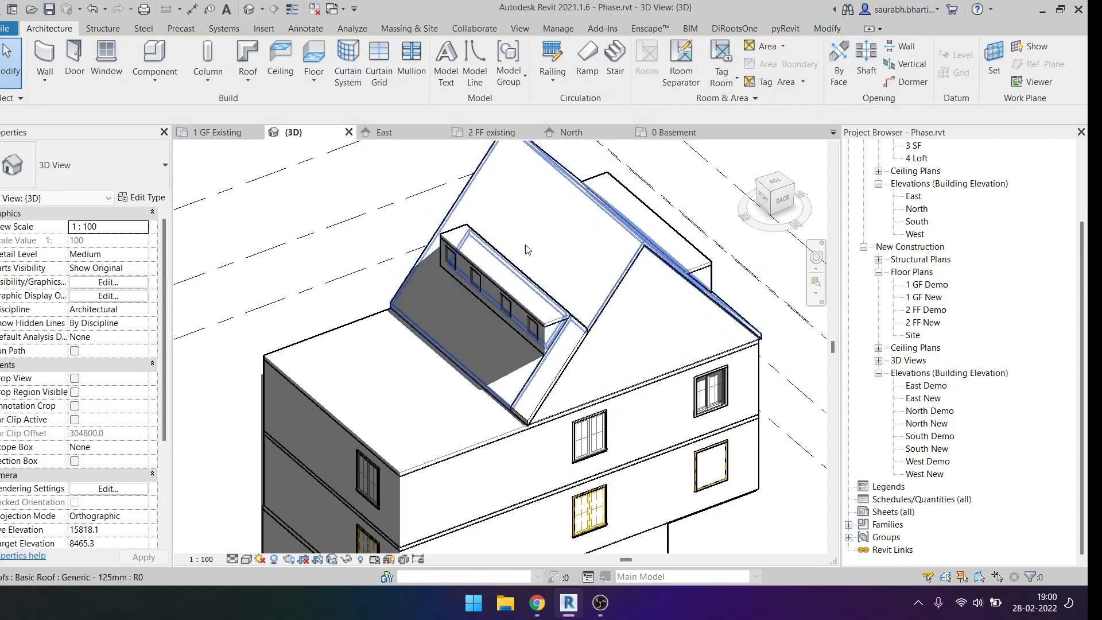
click(548, 374)
click(548, 374)
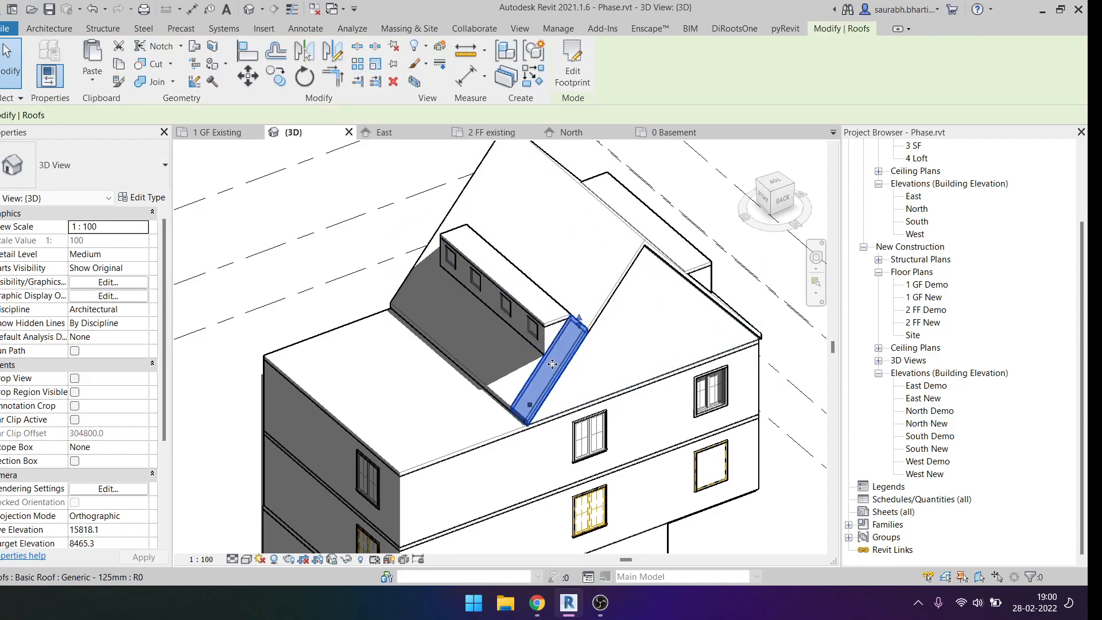
click(307, 177)
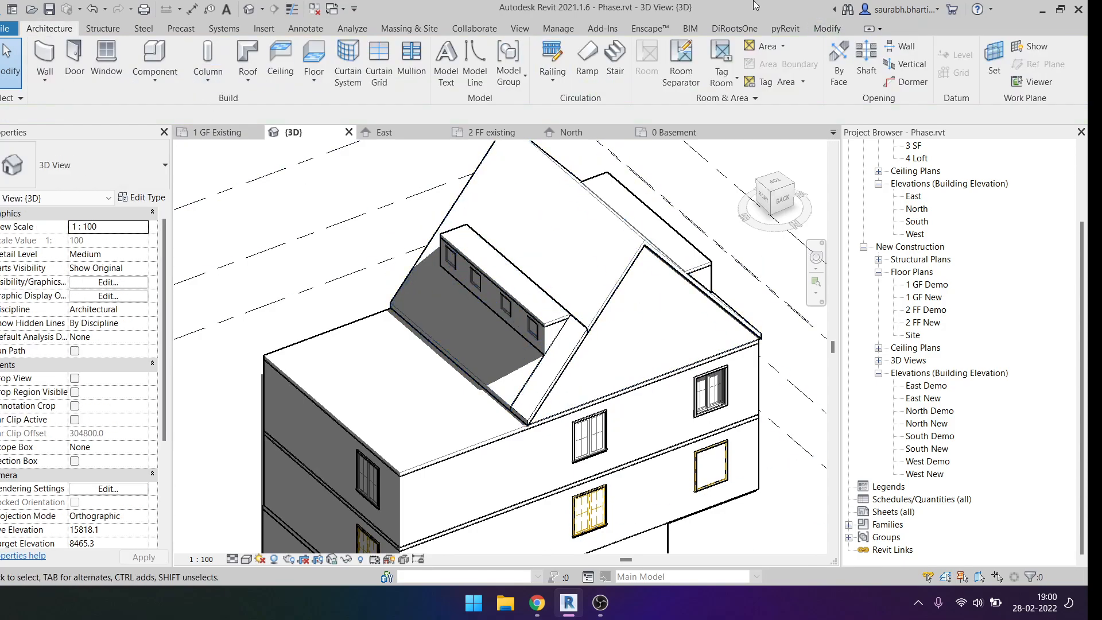
Try to demolish the small roof strip at the gable end with the Demolish tool.
click(824, 31)
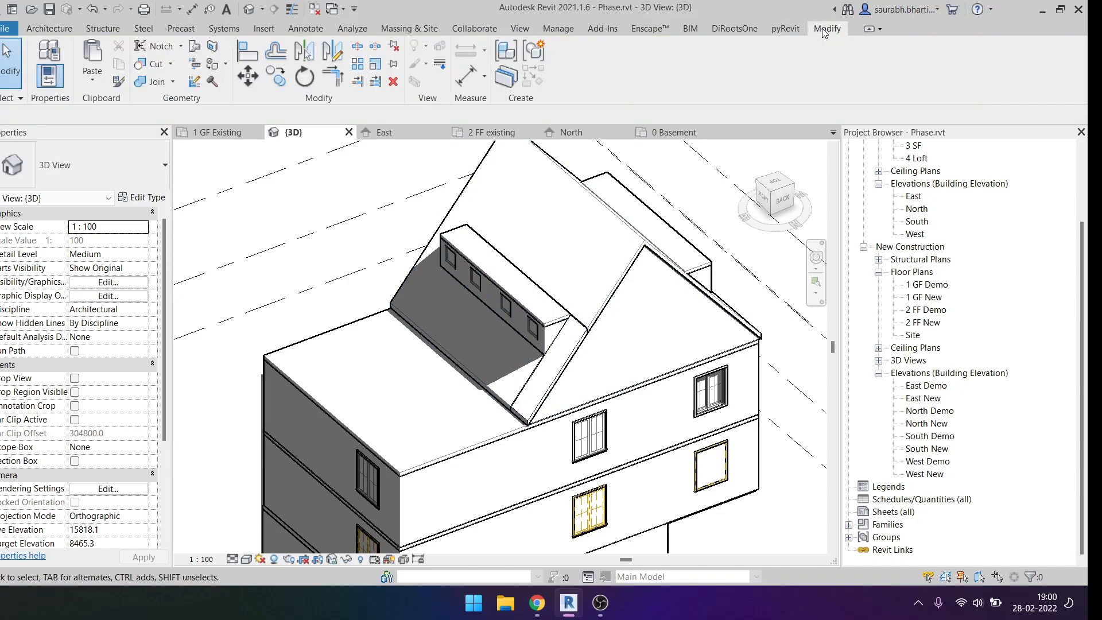
click(213, 82)
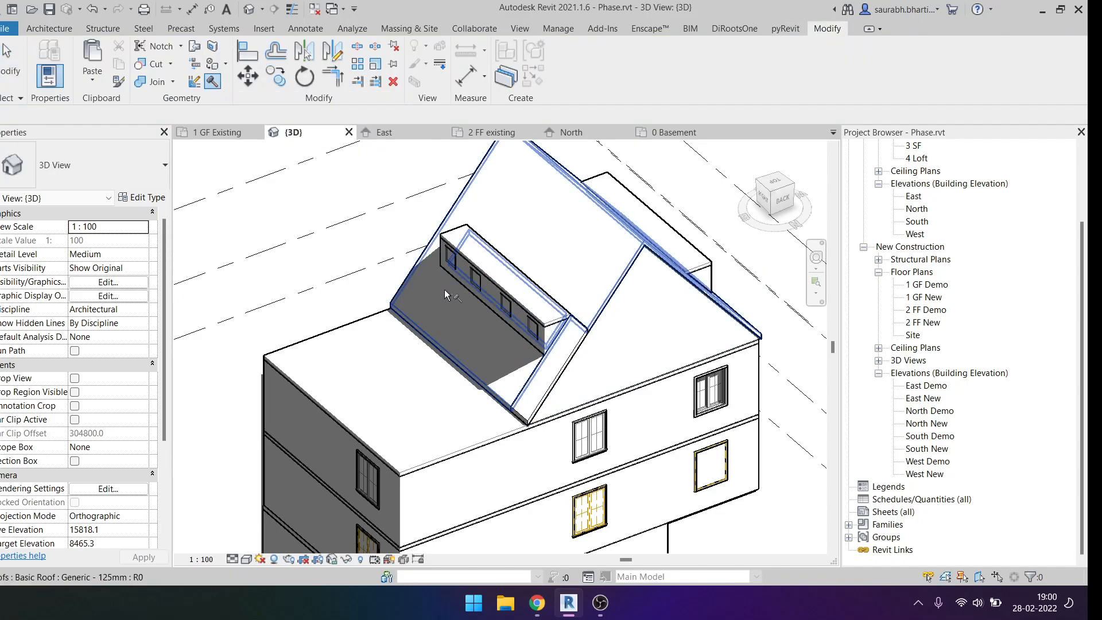
click(548, 371)
shift+middle_drag(581, 421, 694, 453)
scroll(553, 371, up, 3)
scroll(554, 376, down, 5)
shift+middle_drag(554, 376, 529, 372)
key(Escape)
scroll(529, 373, up, 6)
scroll(617, 326, down, 5)
shift+middle_drag(597, 322, 170, 465)
scroll(505, 275, down, 5)
shift+middle_drag(505, 276, 557, 345)
scroll(562, 358, up, 5)
Set the small roof strip's Phase Created to Existing.
click(562, 359)
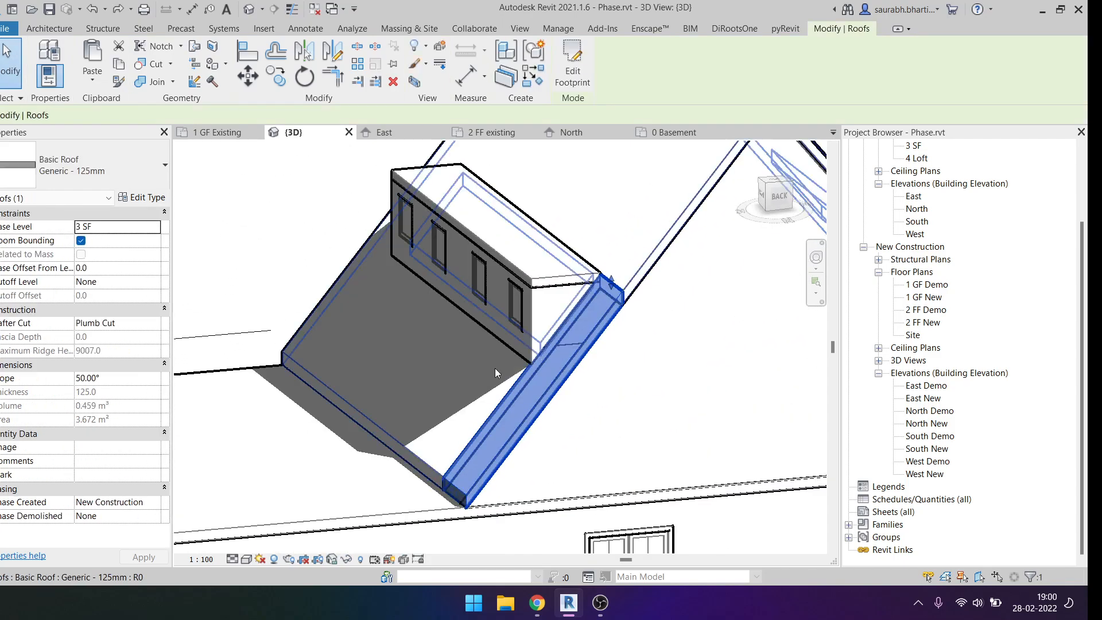
click(157, 502)
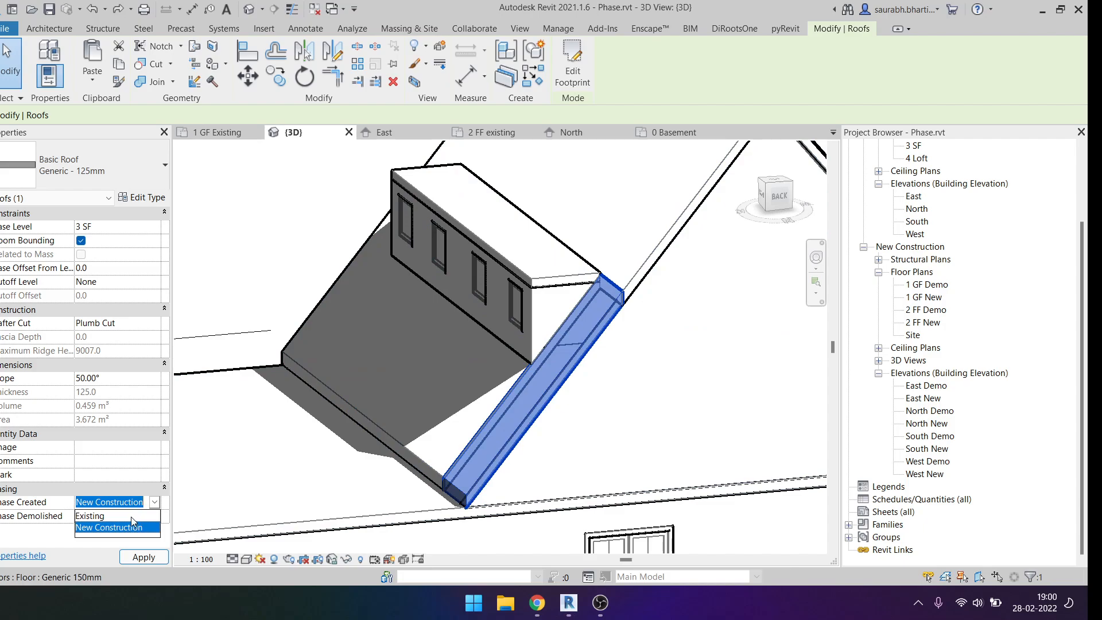
click(131, 515)
scroll(577, 386, down, 2)
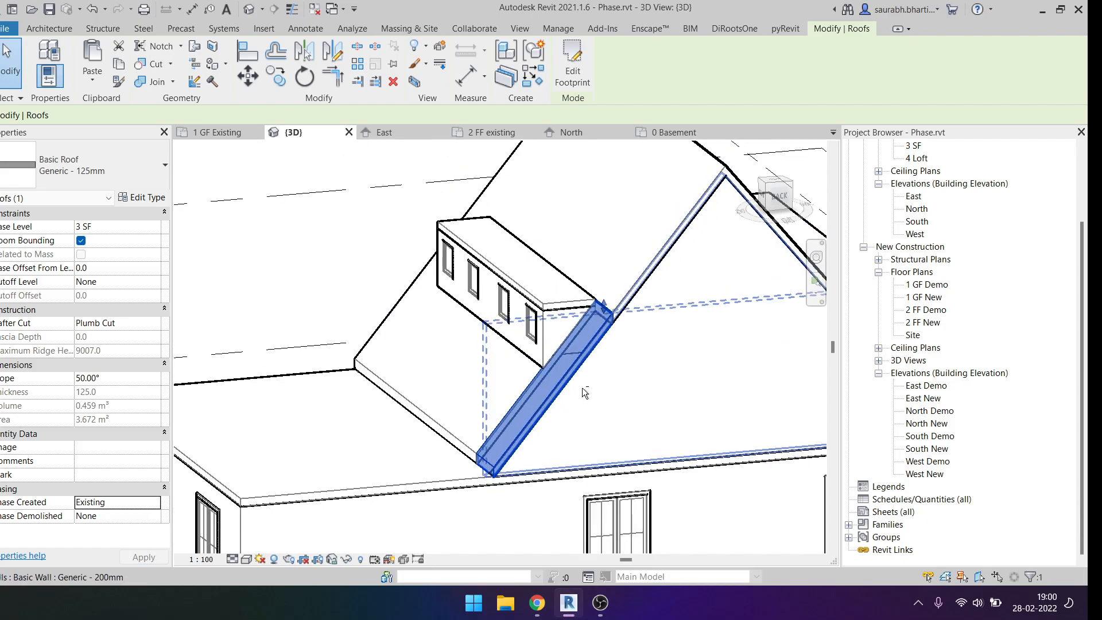
shift+middle_drag(577, 386, 543, 374)
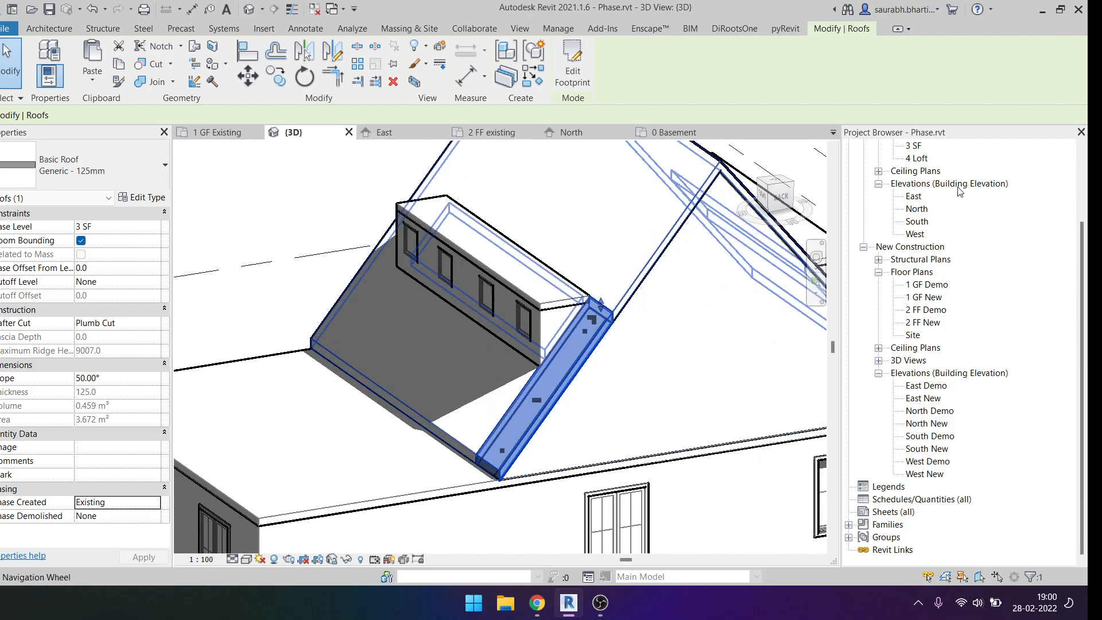
Set the small roof strip's Phase Demolished to New Construction and inspect it from the side.
click(160, 515)
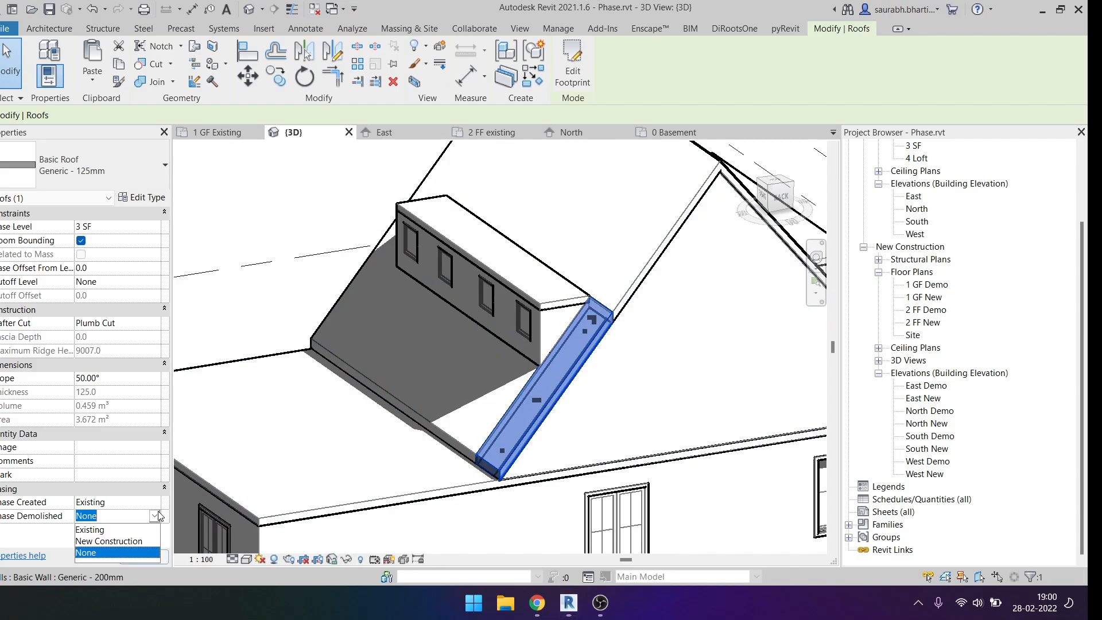
click(109, 540)
click(596, 361)
shift+middle_drag(597, 360, 366, 362)
click(565, 353)
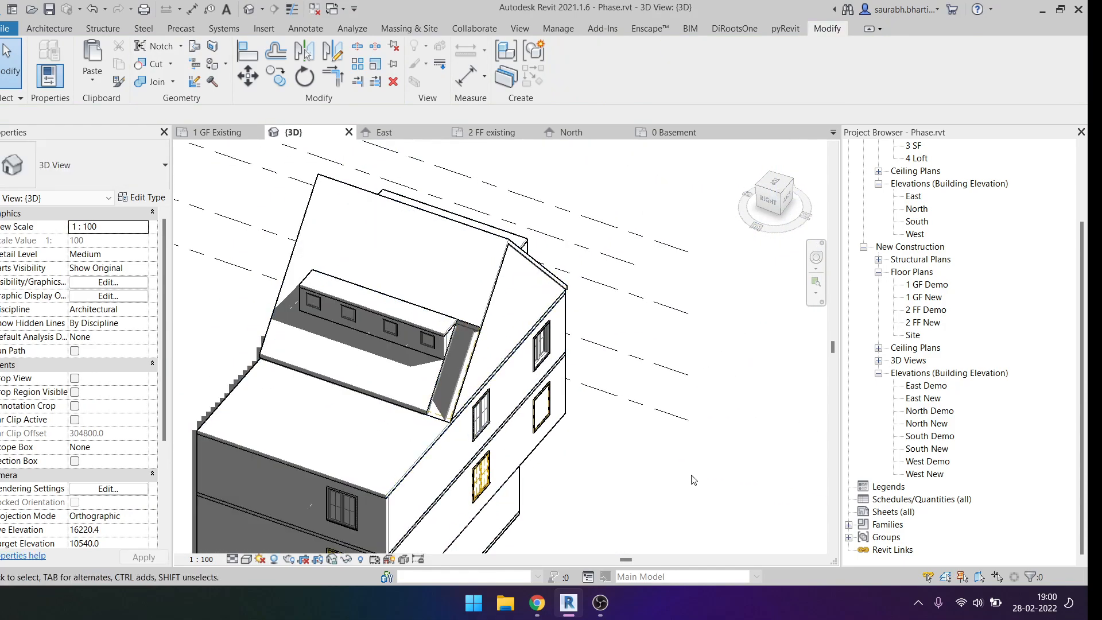
Set the 3D view's Phase Filter to New.
scroll(151, 528, down, 5)
click(144, 519)
click(137, 541)
scroll(144, 505, up, 2)
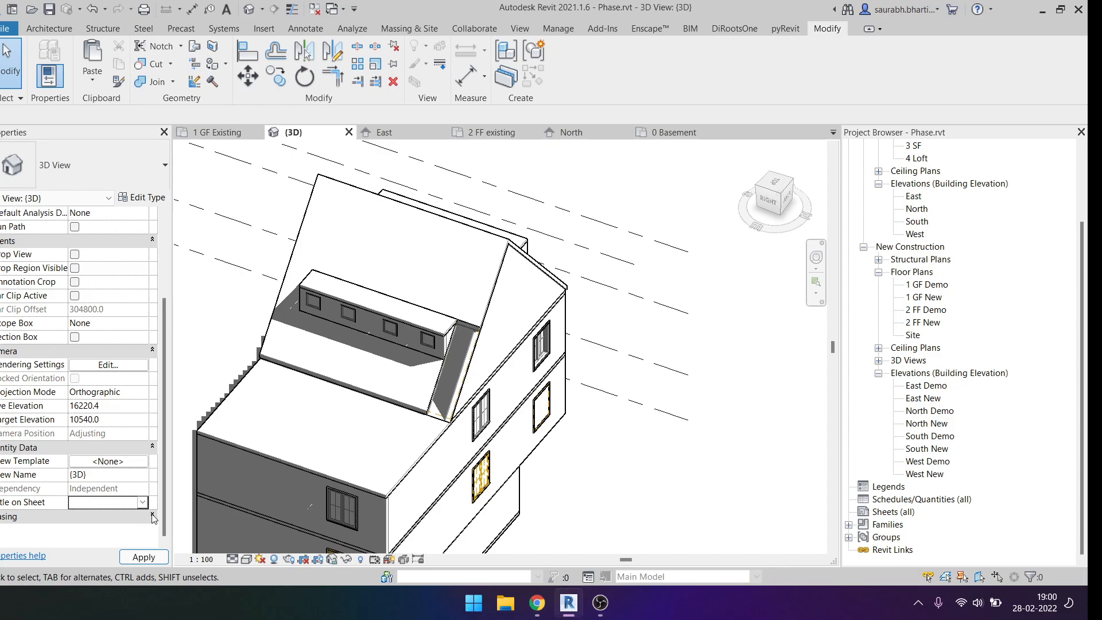
click(153, 515)
click(145, 516)
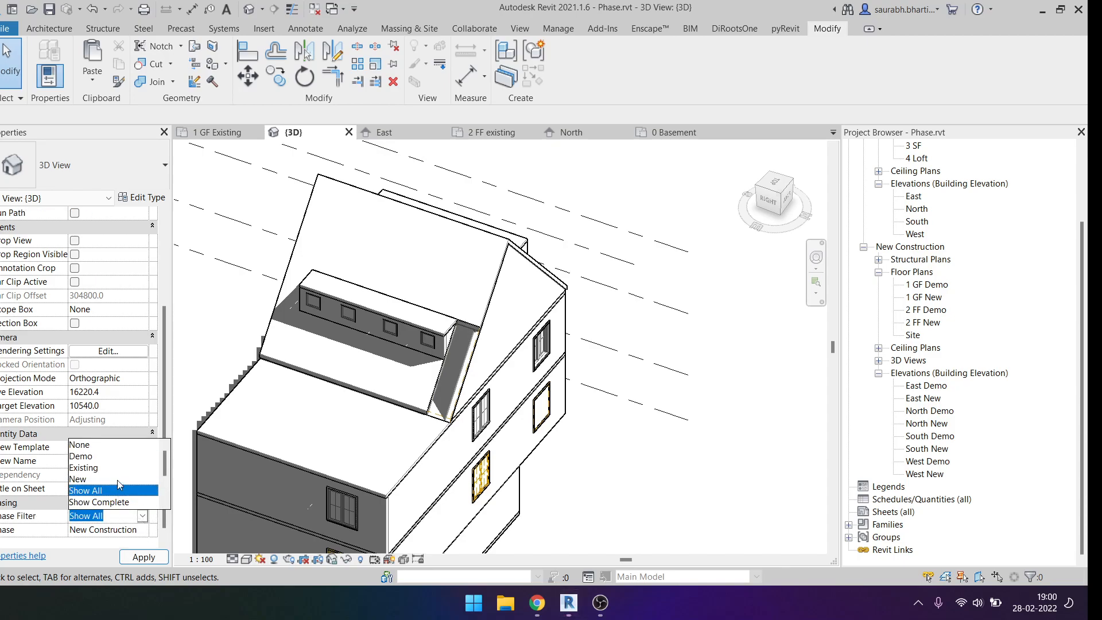
click(94, 480)
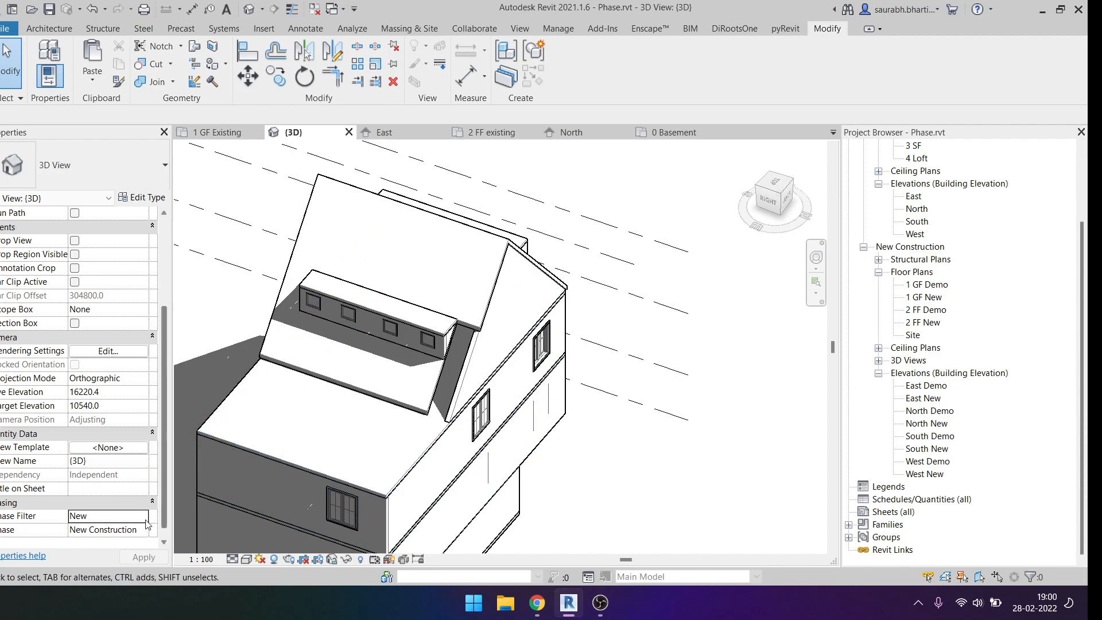
Set the 3D view's Phase Filter to Demo and inspect the roof strip marked for demolition.
click(143, 516)
click(81, 456)
shift+middle_drag(669, 439, 562, 370)
scroll(561, 370, up, 5)
shift+middle_drag(541, 423, 643, 391)
mouse_move(591, 319)
shift+middle_down()
mouse_move(568, 413)
mouse_move(556, 338)
shift+middle_up()
scroll(556, 338, down, 3)
scroll(553, 351, up, 3)
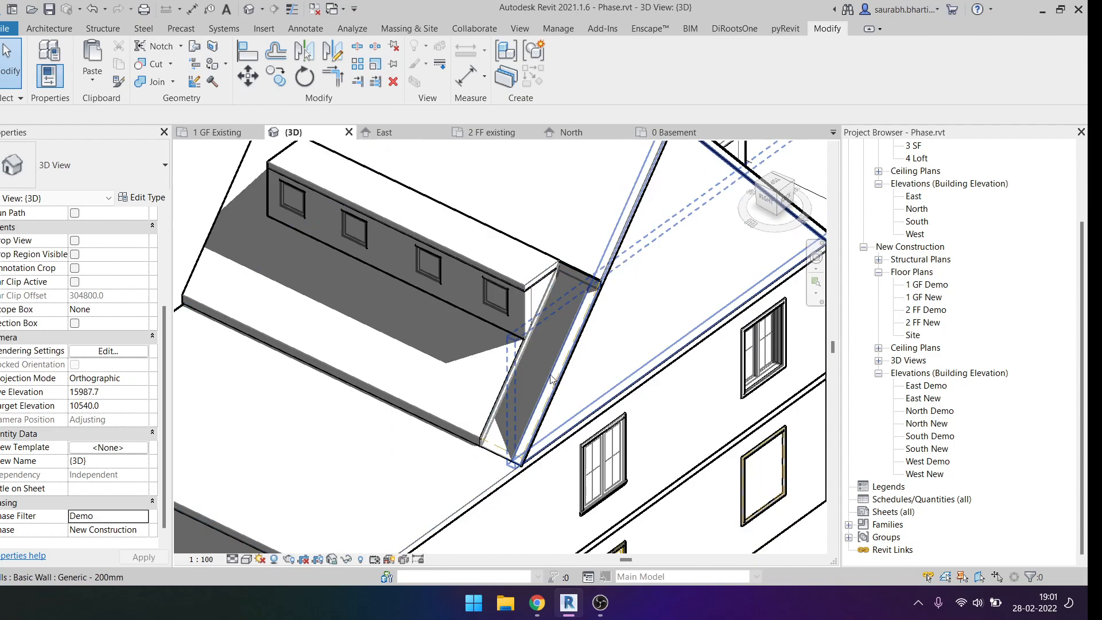
shift+middle_drag(584, 384, 571, 339)
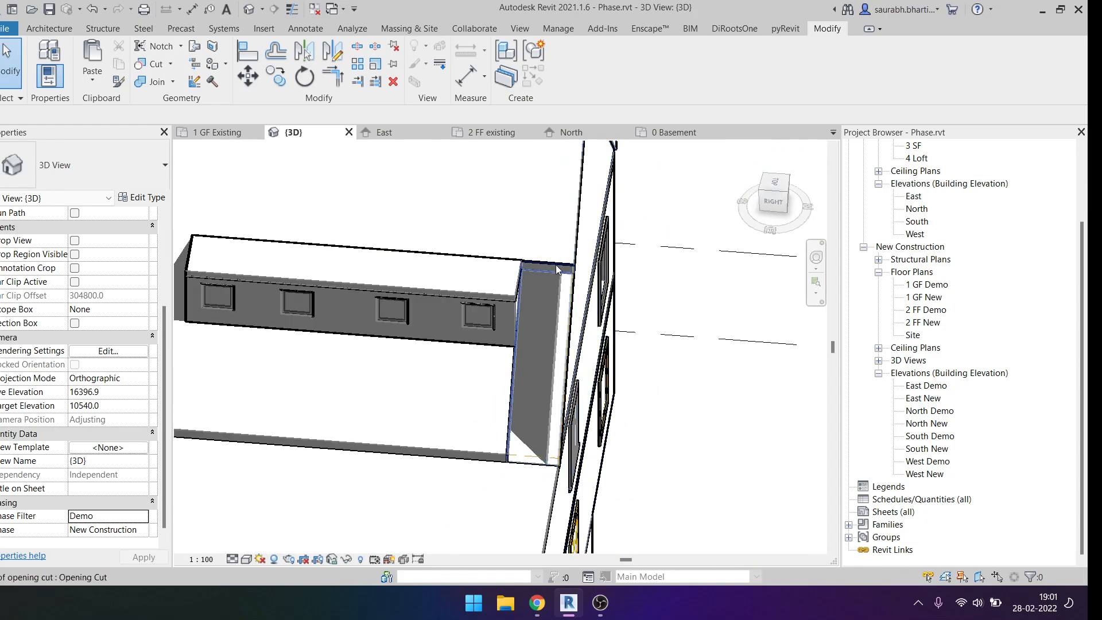
Examine the demolished roof strip in the Shaded visual style, and return the 3D view to Hidden Line.
click(544, 396)
shift+middle_drag(544, 396, 499, 425)
key(Escape)
click(248, 558)
click(289, 529)
shift+middle_drag(289, 529, 250, 569)
click(247, 559)
click(252, 514)
shift+middle_drag(252, 513, 436, 444)
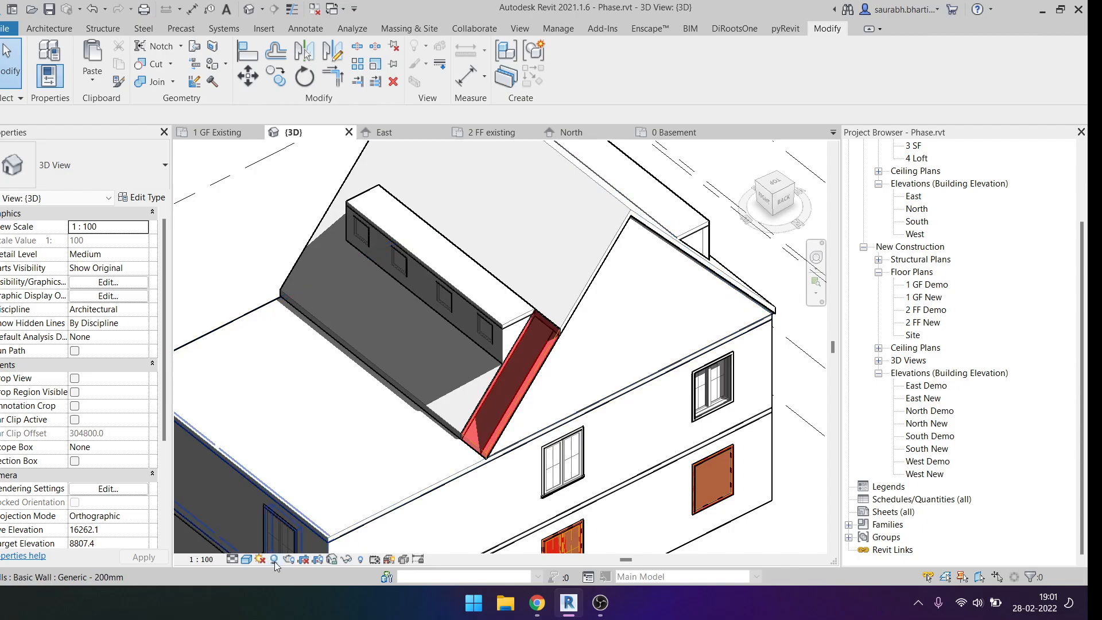
click(247, 559)
click(270, 502)
shift+middle_drag(307, 526, 615, 86)
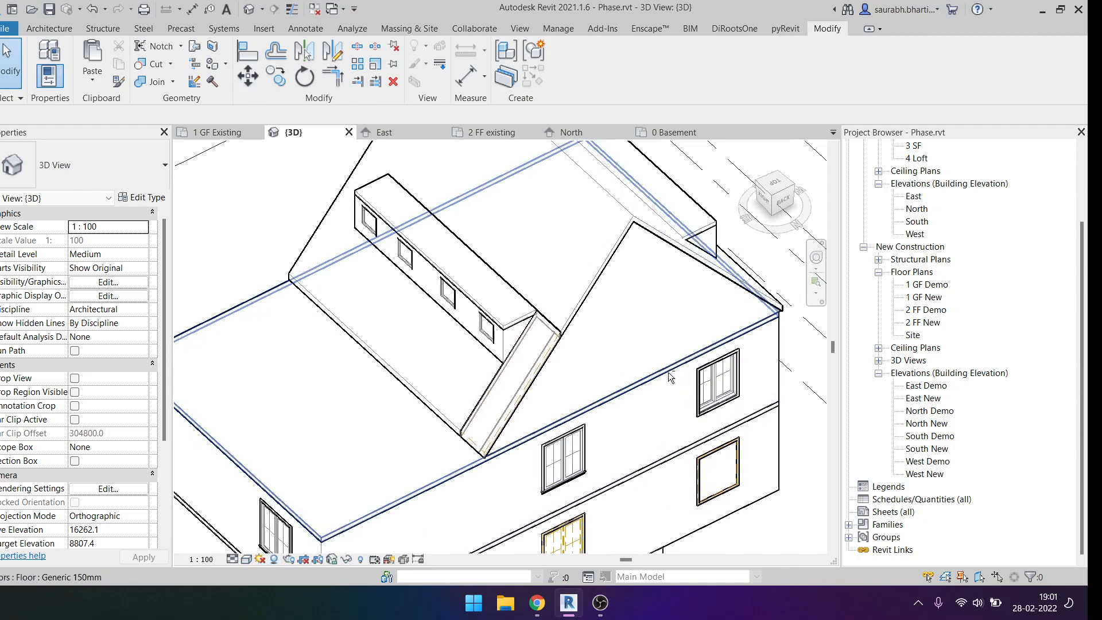
Override the projection/surface foreground pattern of the New phase status with a yellow solid fill and apply the phasing settings.
click(560, 31)
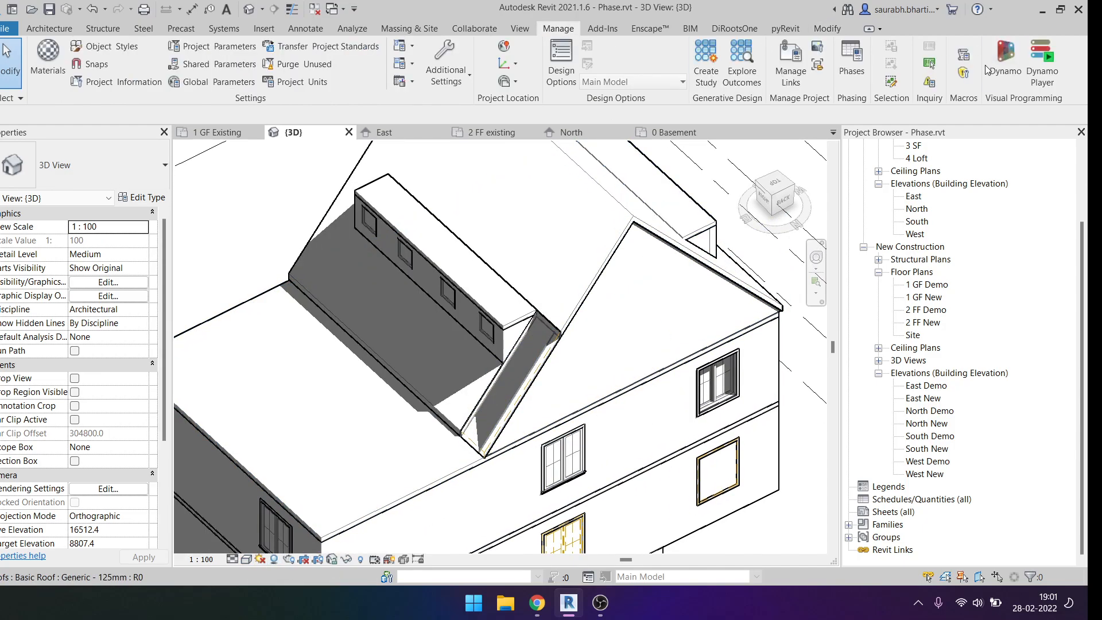
click(854, 62)
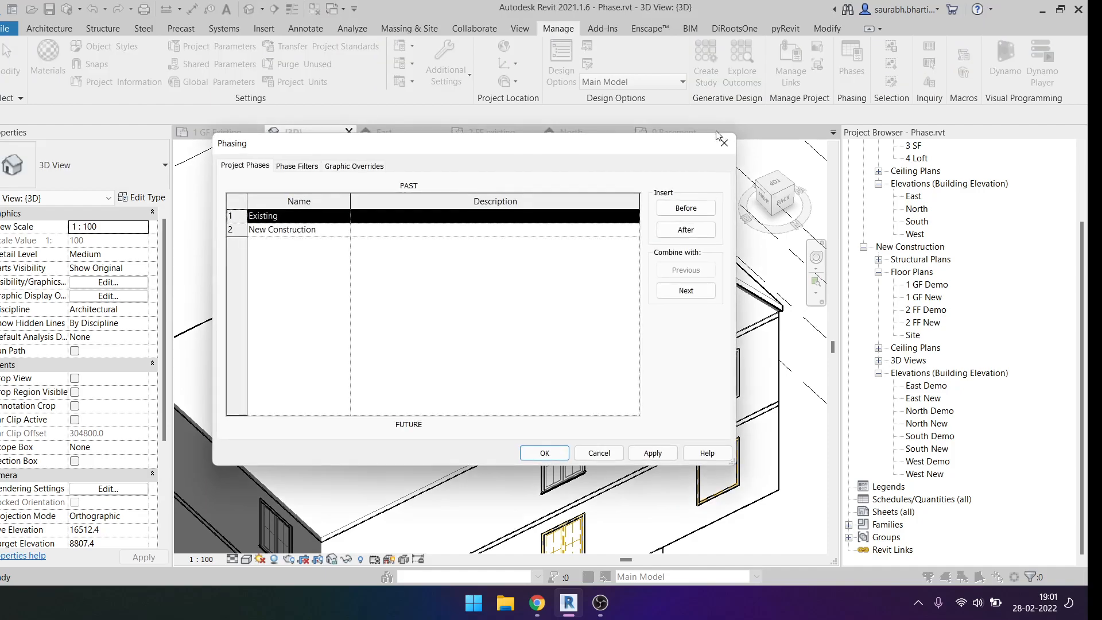
click(364, 166)
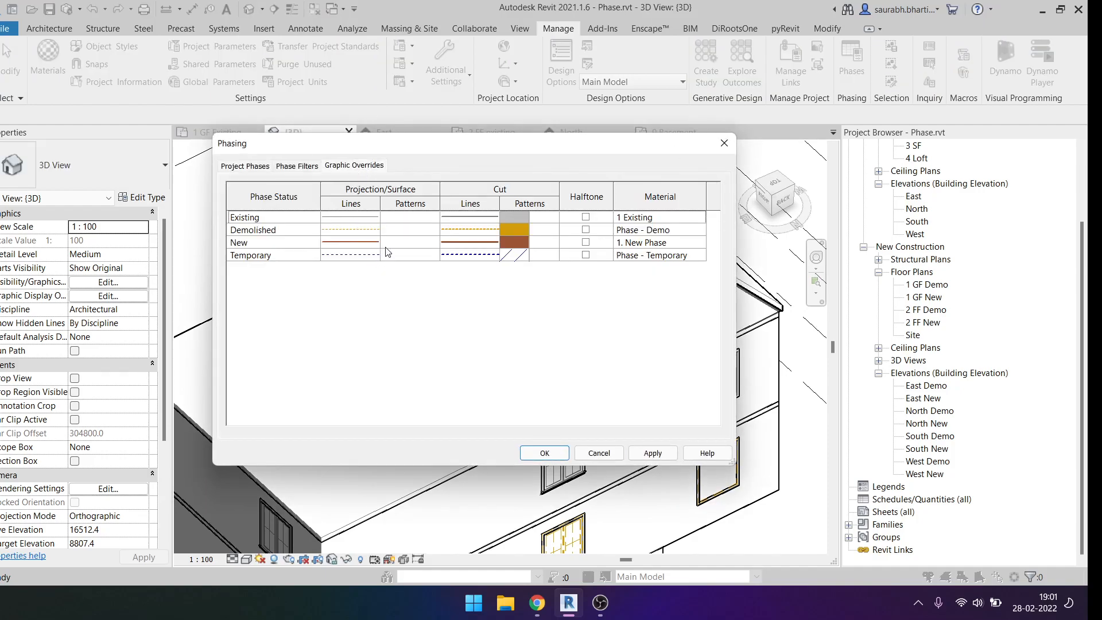
click(400, 245)
click(402, 242)
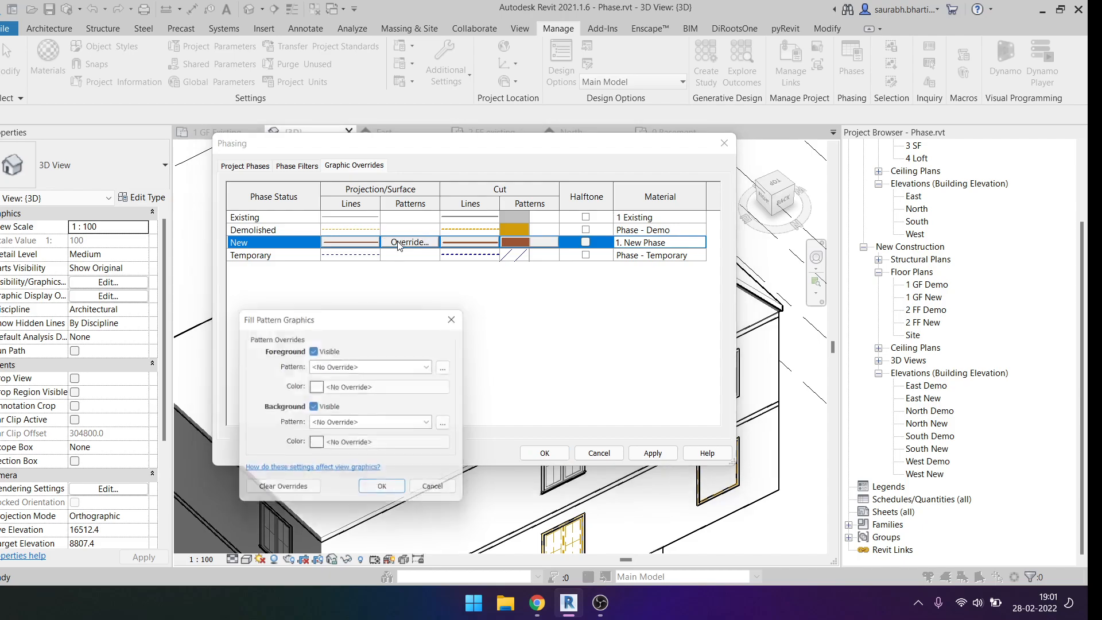
click(357, 366)
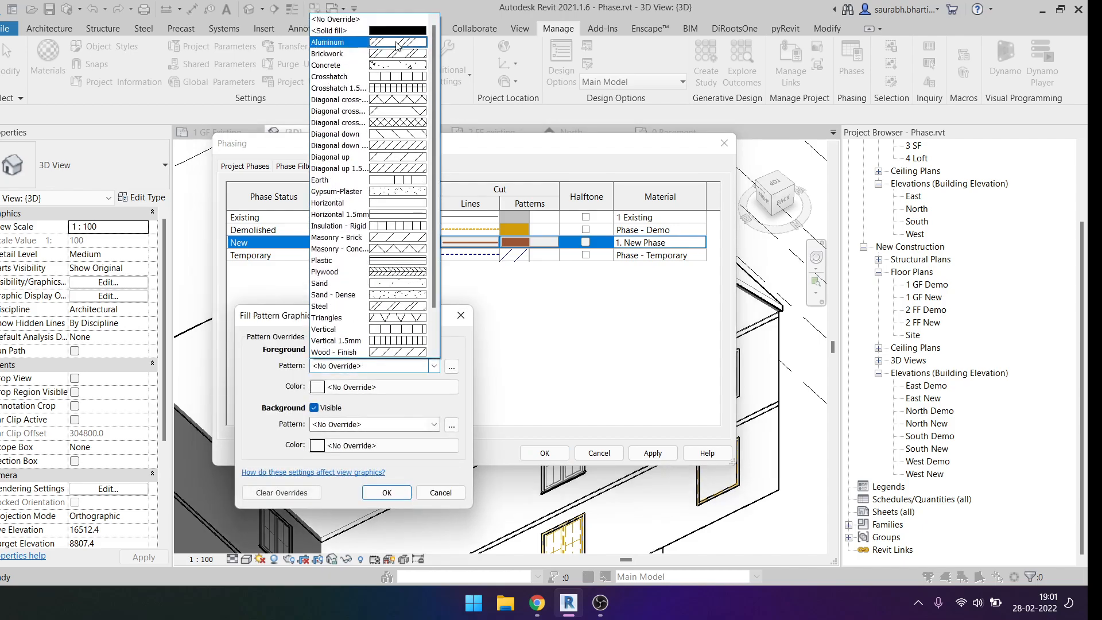
click(339, 30)
click(356, 389)
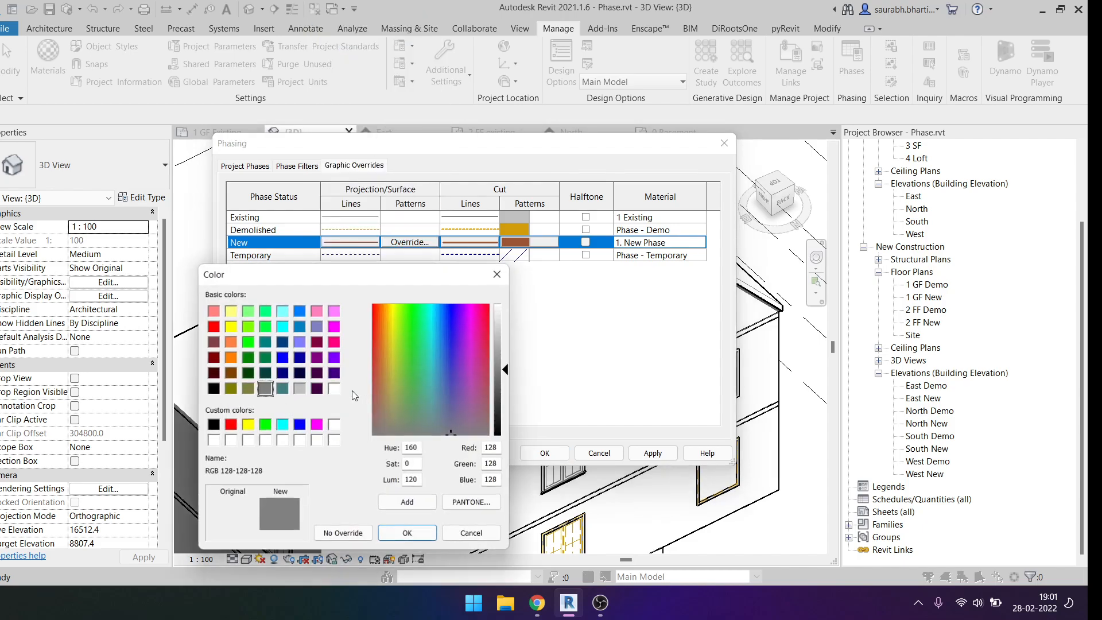
click(230, 326)
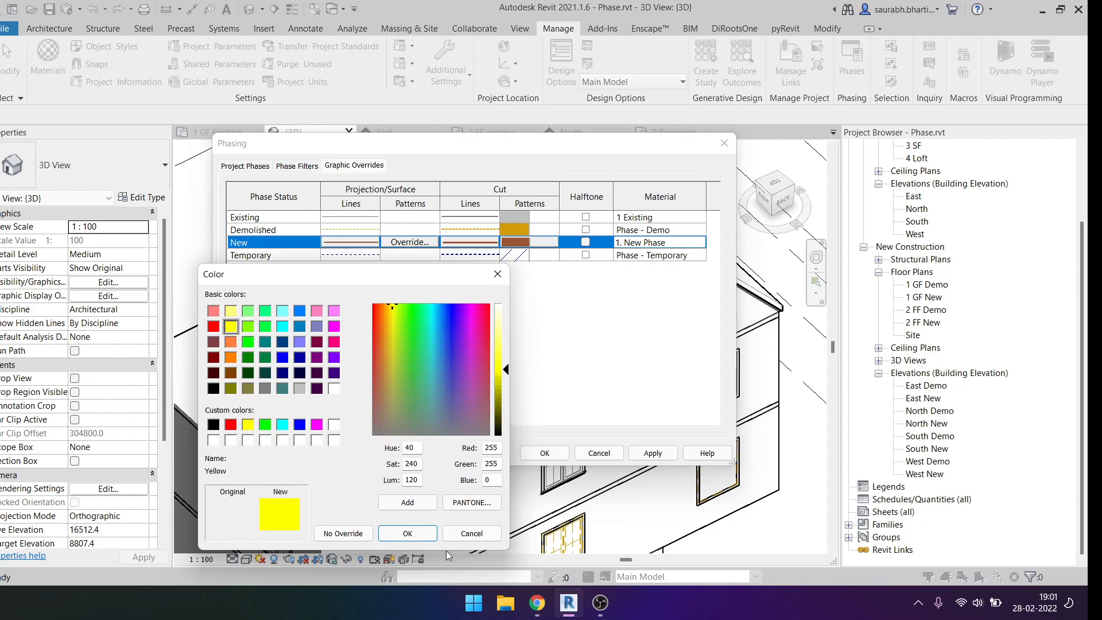
click(408, 533)
click(385, 494)
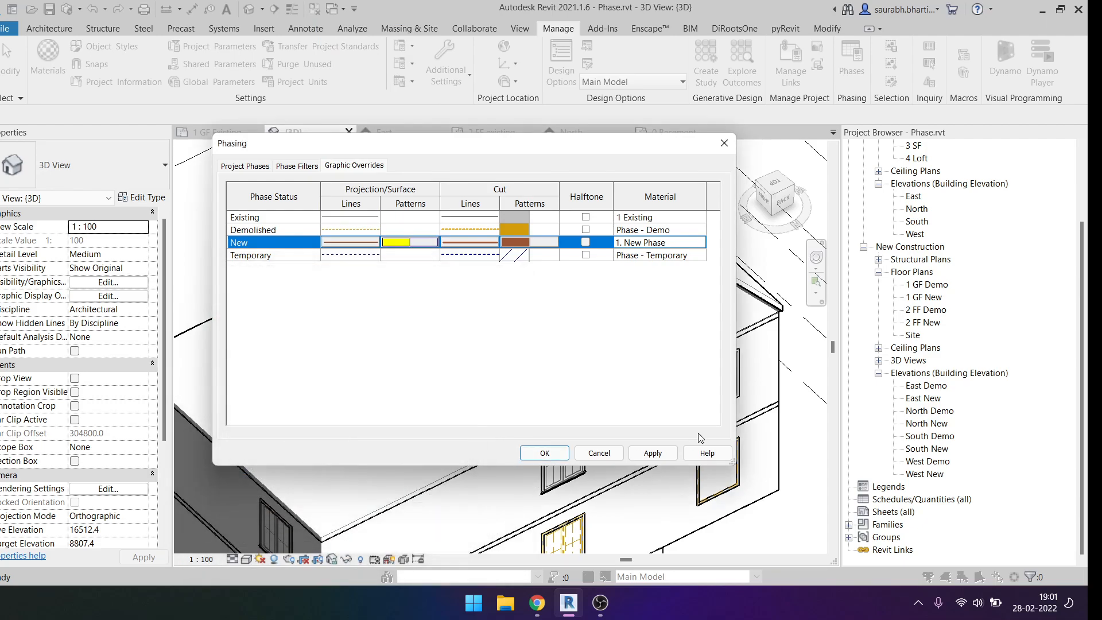
click(652, 452)
click(545, 453)
Inspect how the surface override displays on the windows, walls and roof strip from different sides of the house.
scroll(622, 389, up, 5)
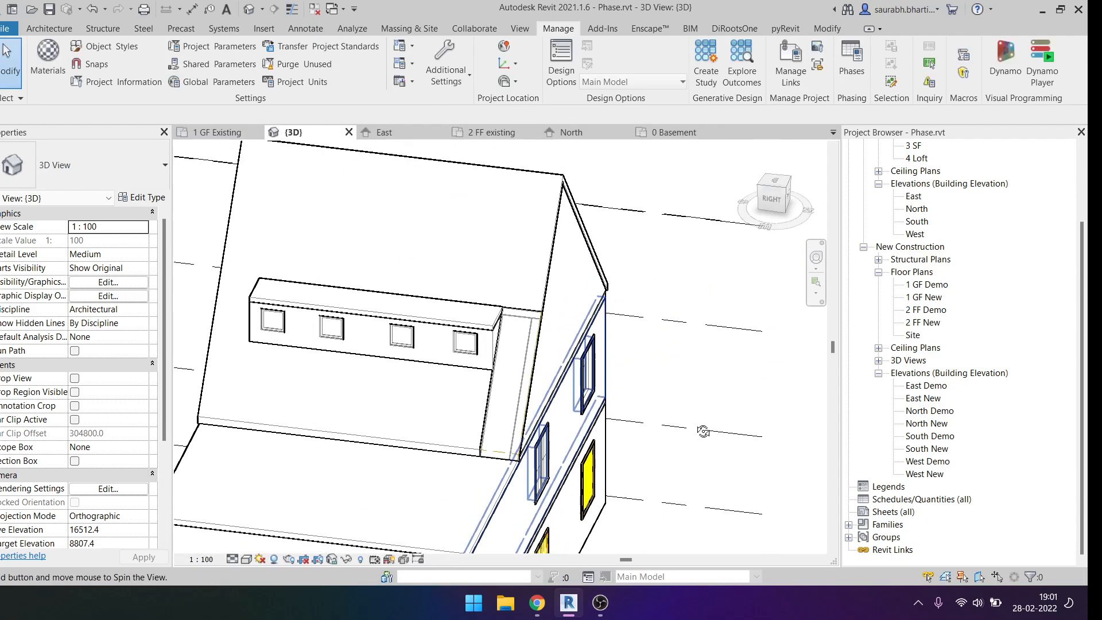
scroll(622, 389, down, 3)
shift+middle_drag(622, 389, 754, 386)
scroll(754, 385, up, 3)
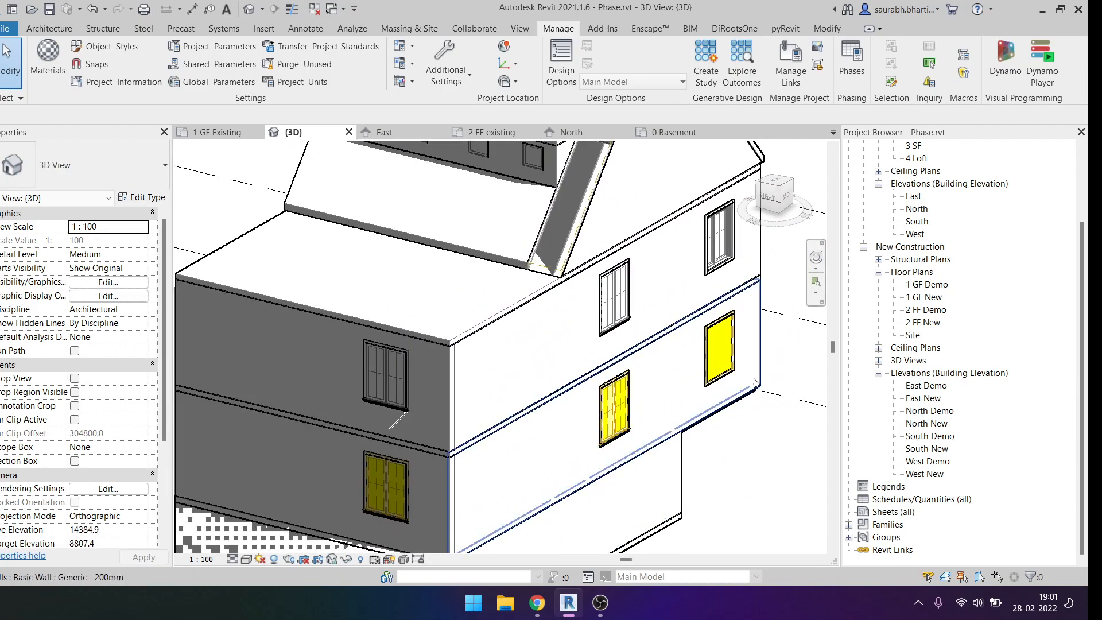
scroll(648, 366, down, 2)
scroll(616, 387, up, 5)
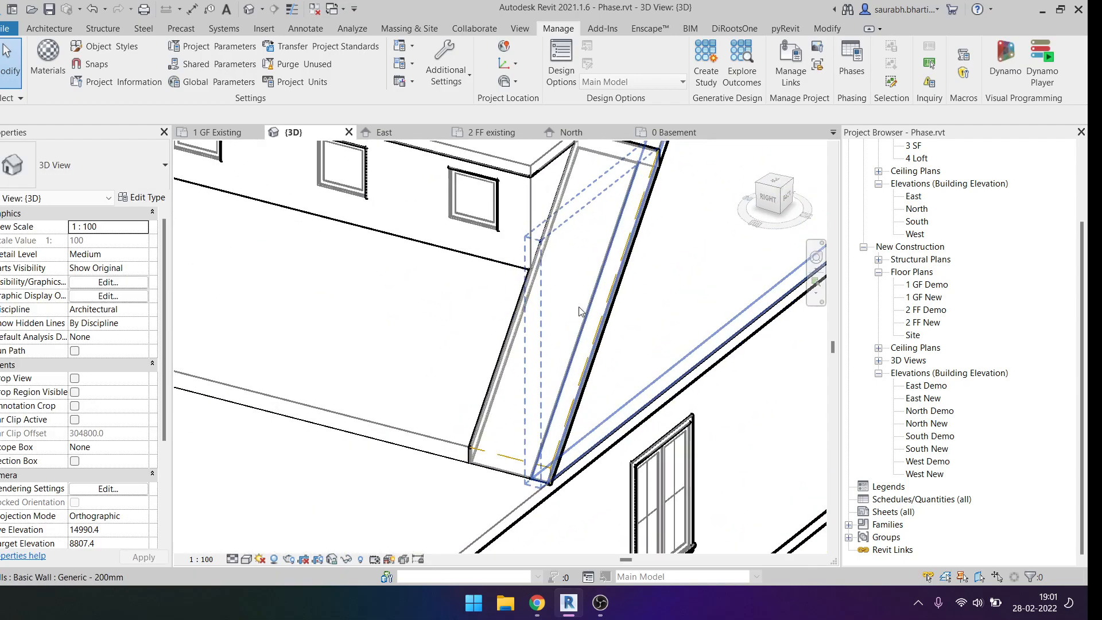
Select the small roof strip beside the dormer and check its phase properties and display.
click(639, 372)
key(Escape)
scroll(639, 371, down, 3)
click(501, 315)
shift+middle_drag(501, 315, 515, 122)
scroll(507, 291, down, 3)
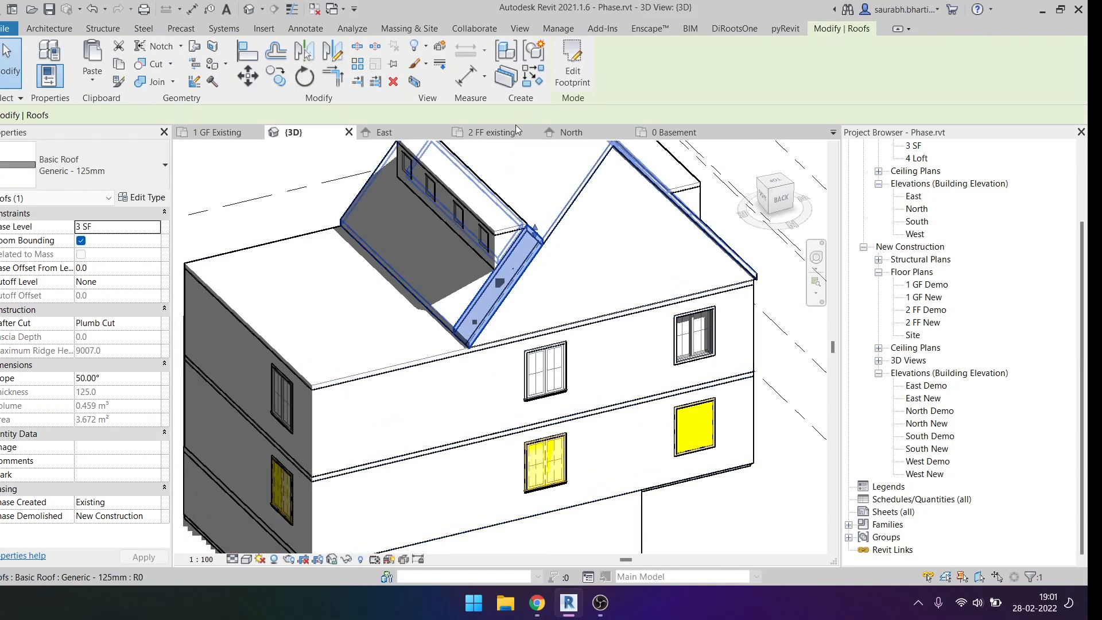
key(Escape)
shift+middle_drag(519, 172, 512, 278)
click(513, 277)
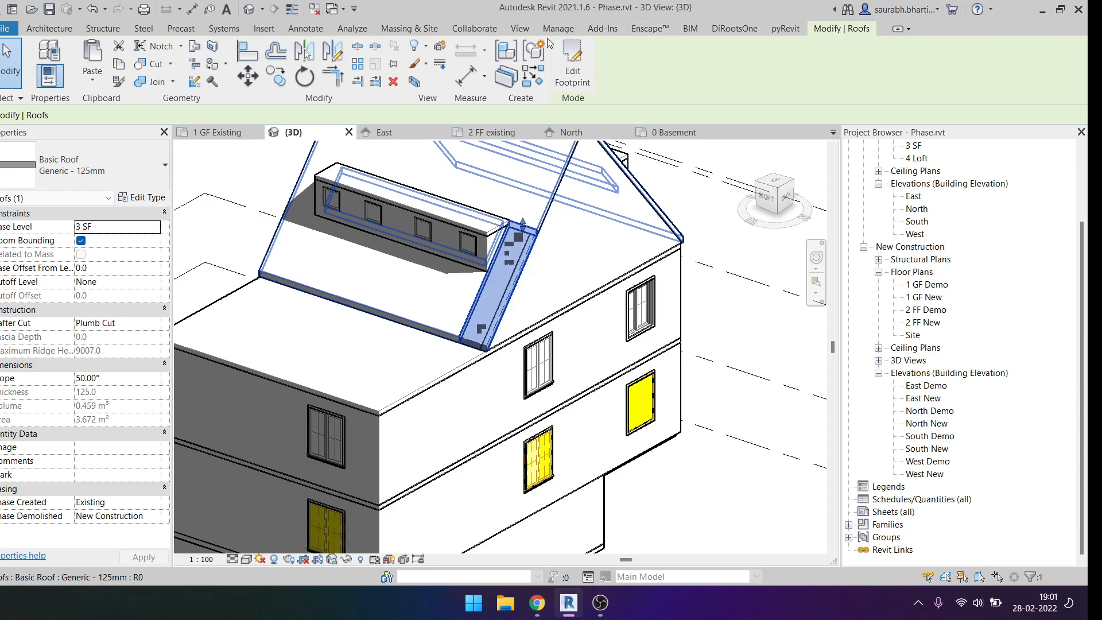
Reset the New phase status's projection/surface foreground pattern and colour to No Override in the phase graphic overrides.
click(520, 29)
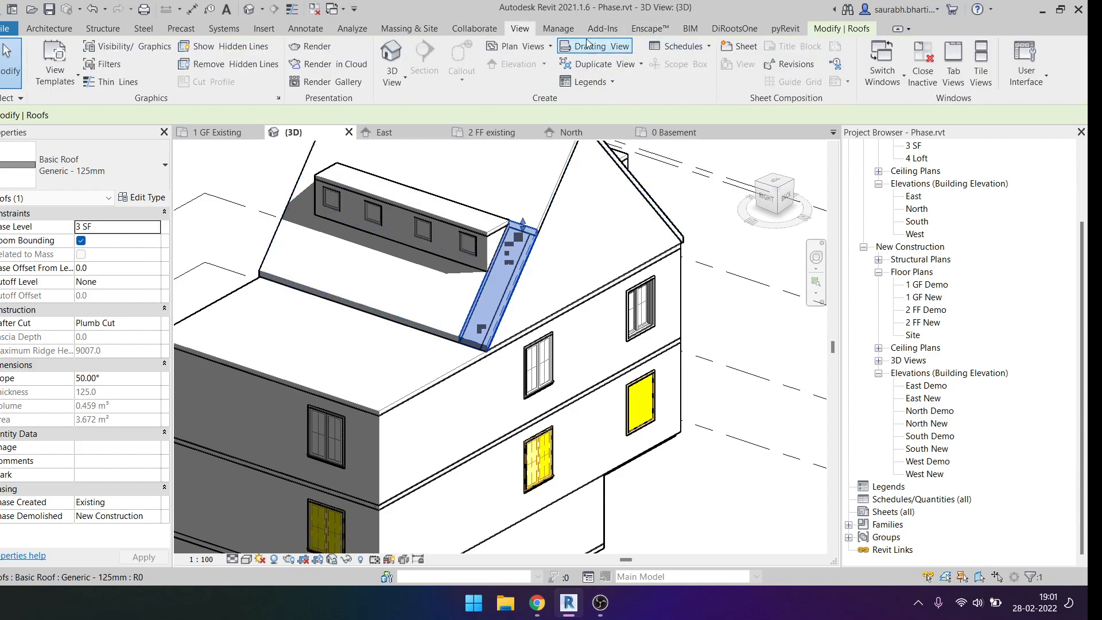
scroll(589, 38, down, 1)
click(852, 63)
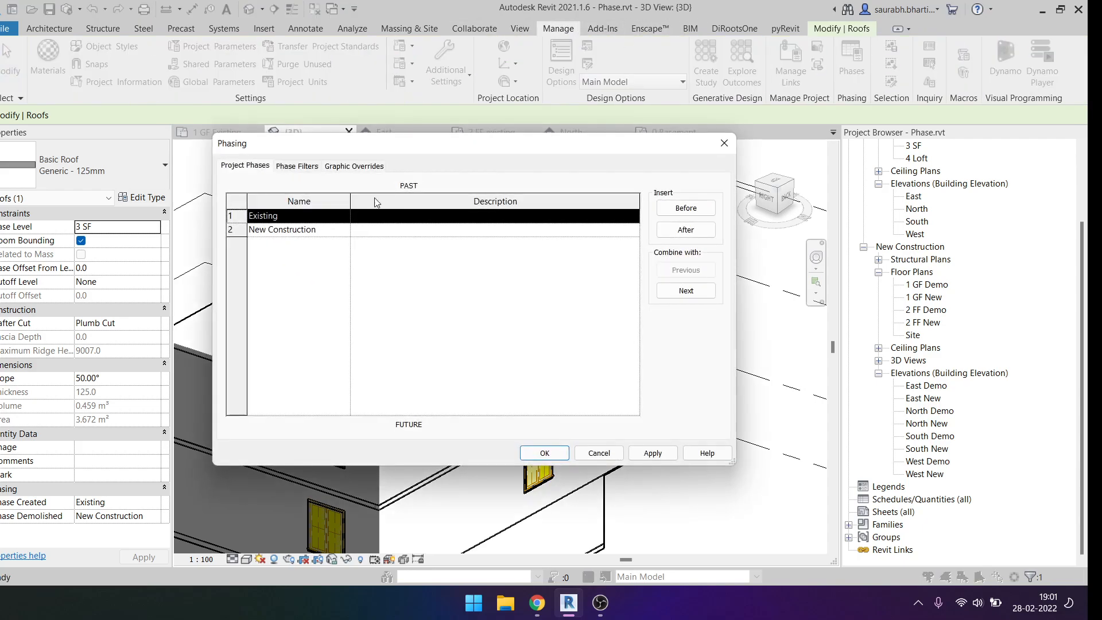
click(309, 168)
click(366, 167)
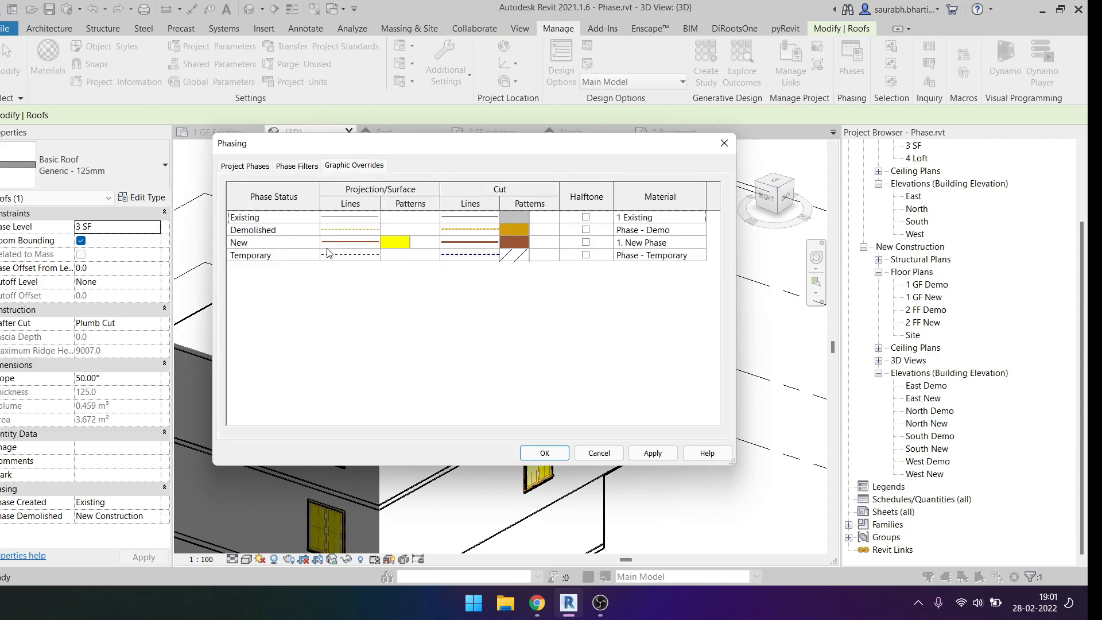
click(408, 243)
click(408, 243)
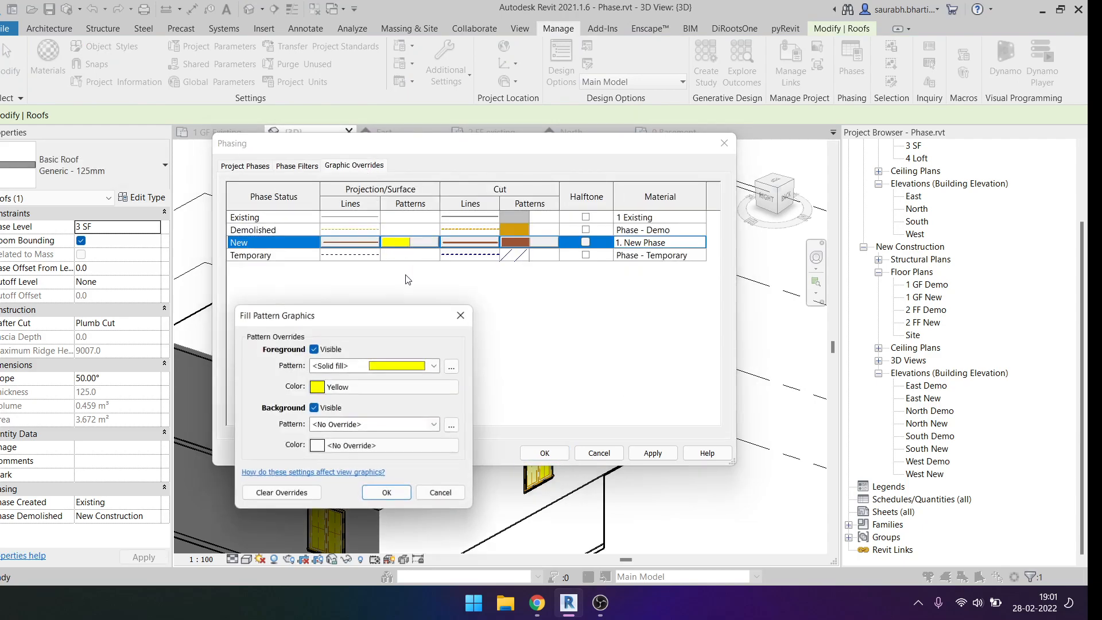
click(352, 367)
scroll(372, 87, up, 1)
click(356, 24)
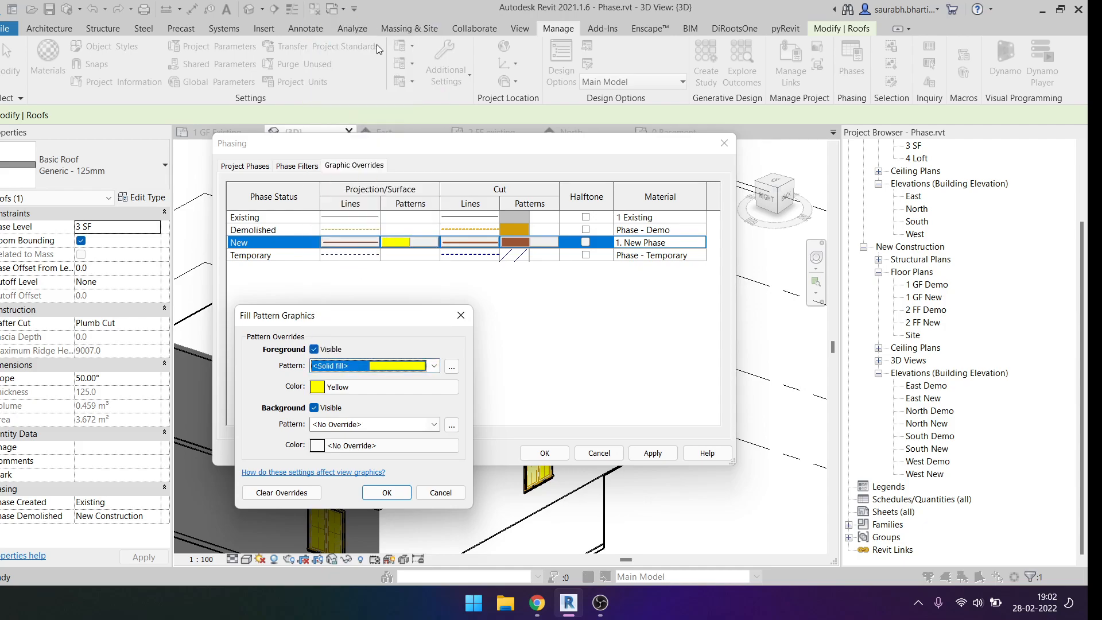
click(402, 366)
scroll(373, 115, up, 1)
click(356, 18)
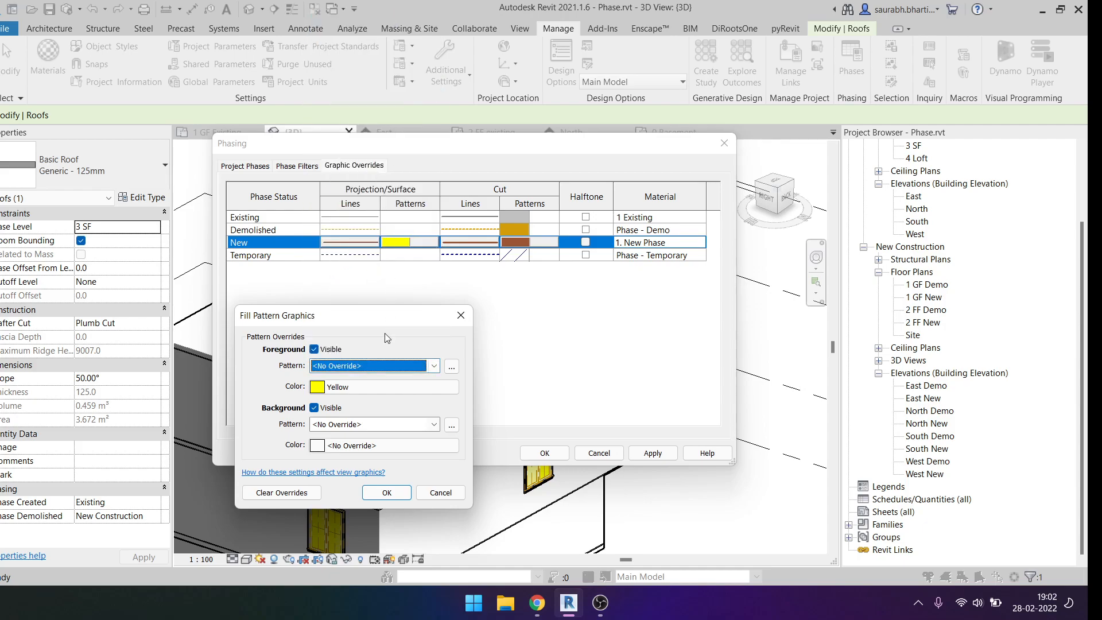
click(345, 386)
click(362, 533)
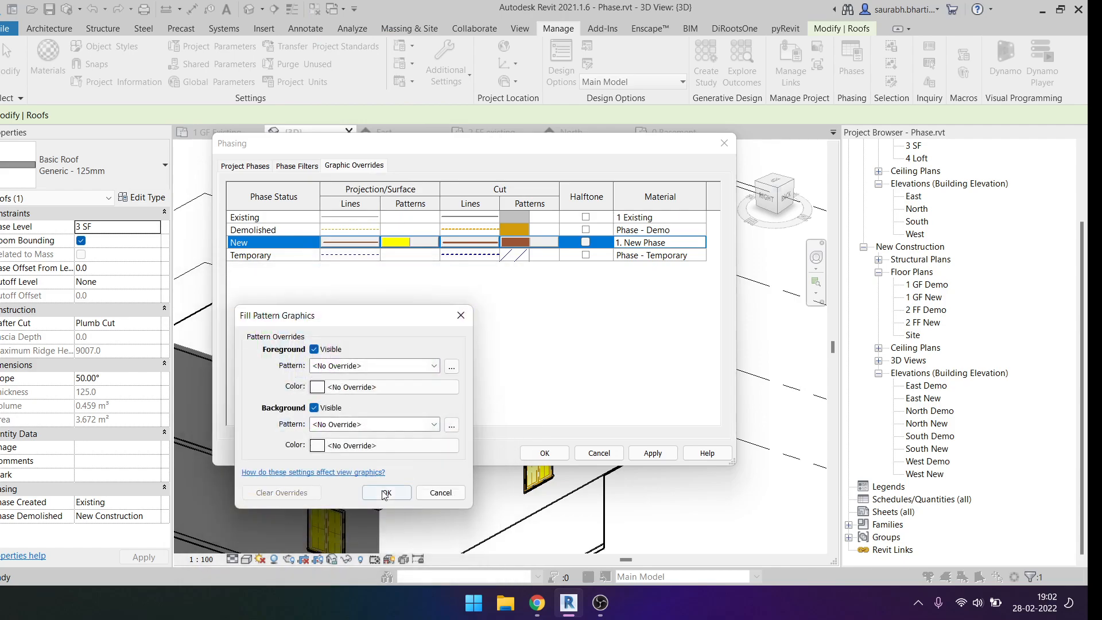
click(394, 492)
Override the Demolished phase status's projection/surface foreground pattern with a solid fill in yellow.
click(405, 229)
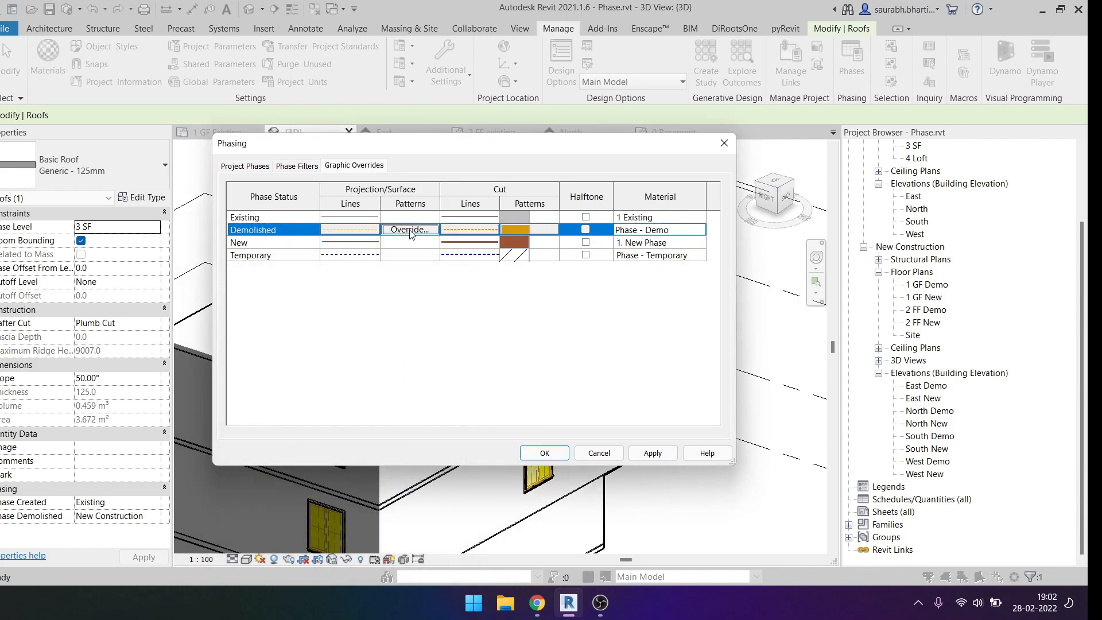
click(406, 229)
click(402, 366)
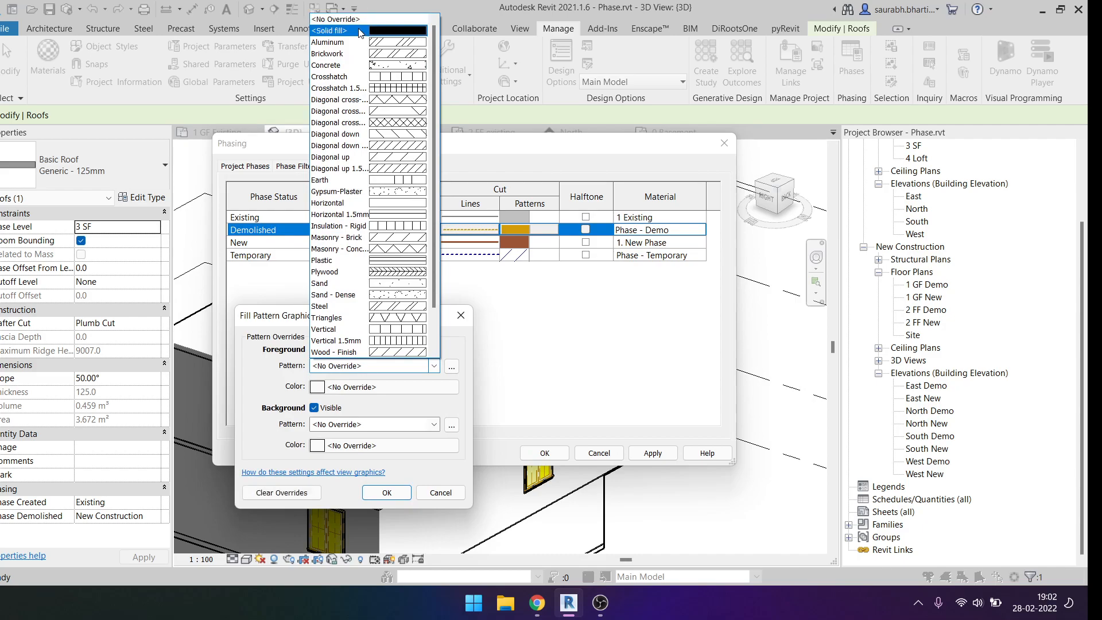
click(356, 26)
click(367, 387)
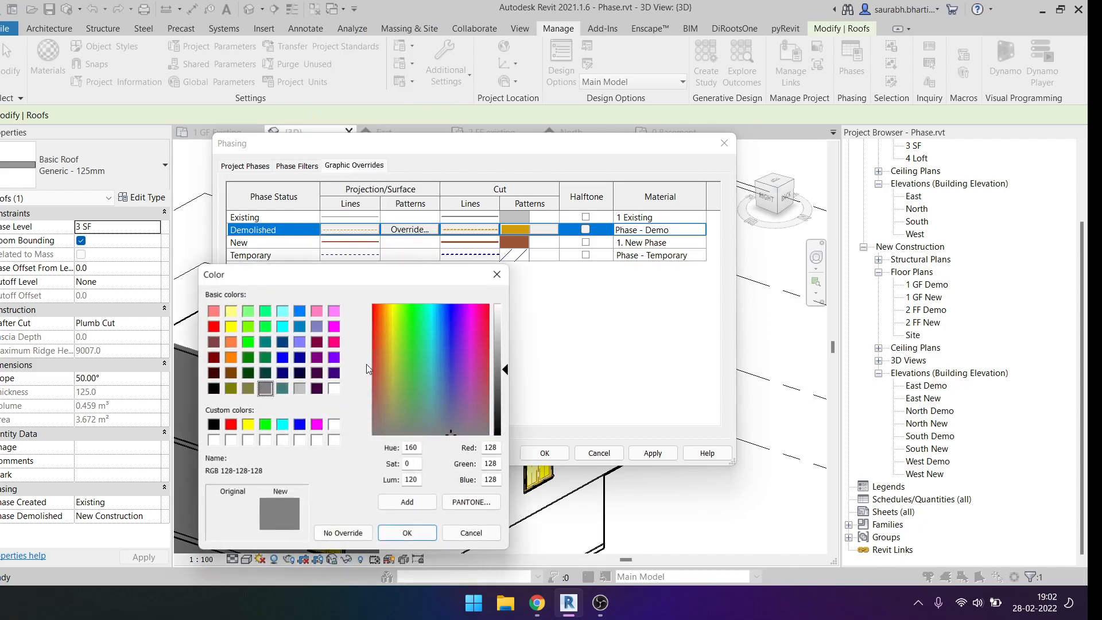
click(232, 326)
click(408, 533)
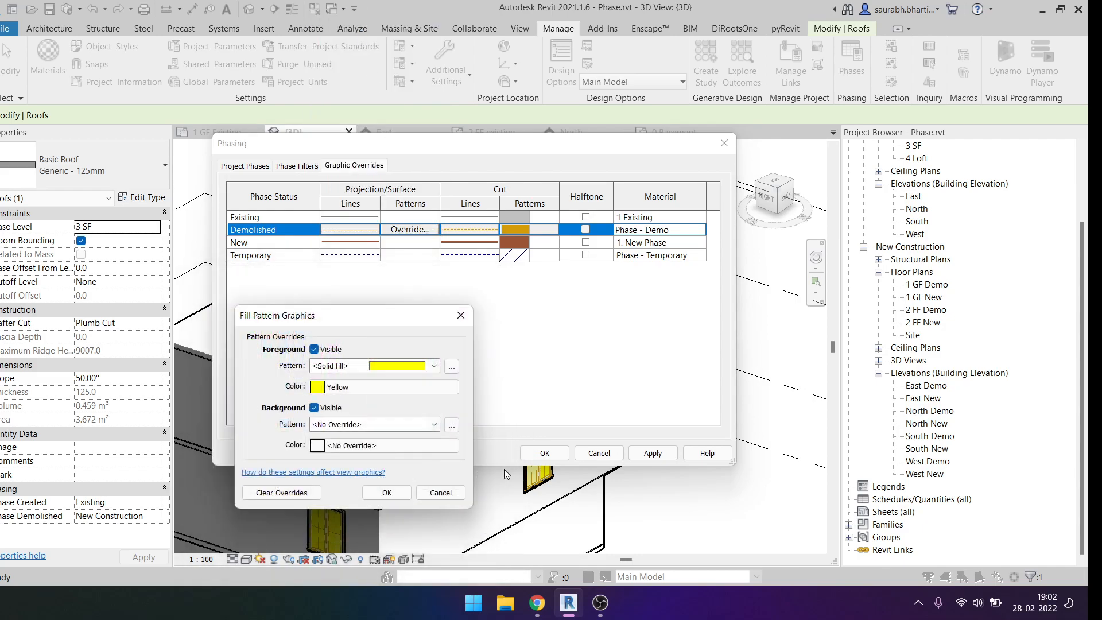
Apply the yellow solid fill as the surface foreground pattern for demolished elements in the phasing graphic overrides.
click(387, 492)
click(544, 453)
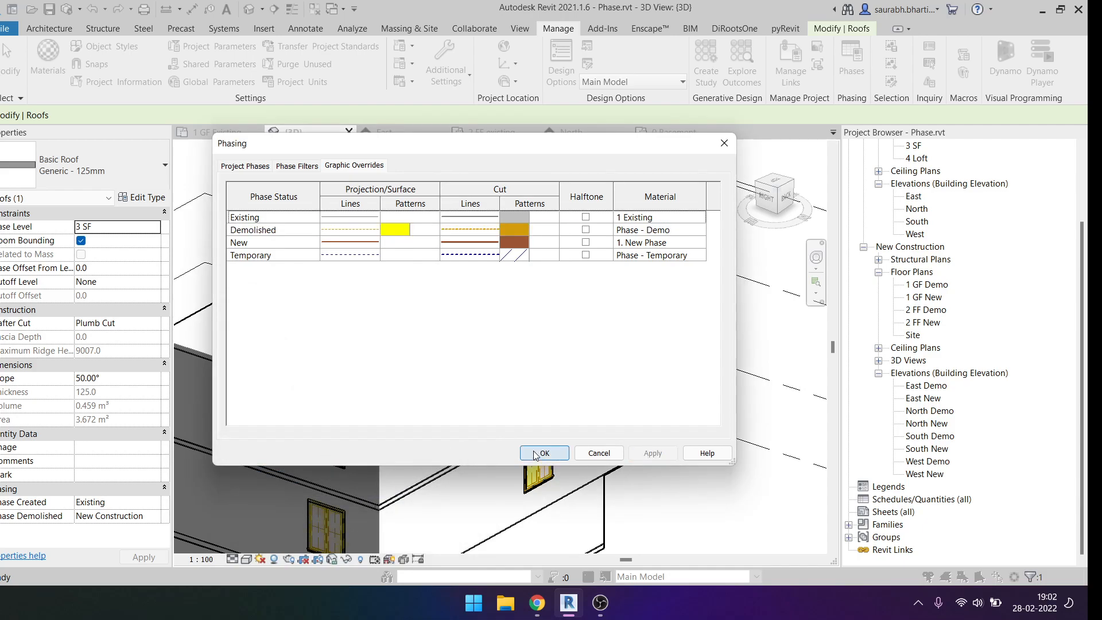
scroll(637, 414, down, 1)
shift+middle_drag(641, 420, 542, 367)
scroll(516, 336, up, 4)
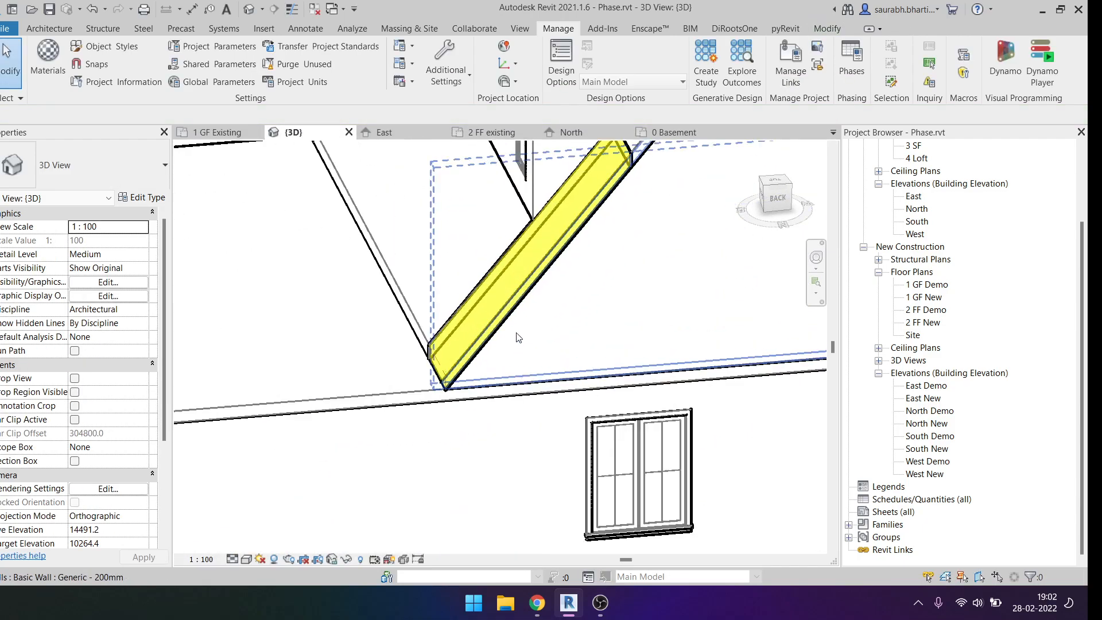
Set the 3D view's visual style to Hidden Line.
click(232, 558)
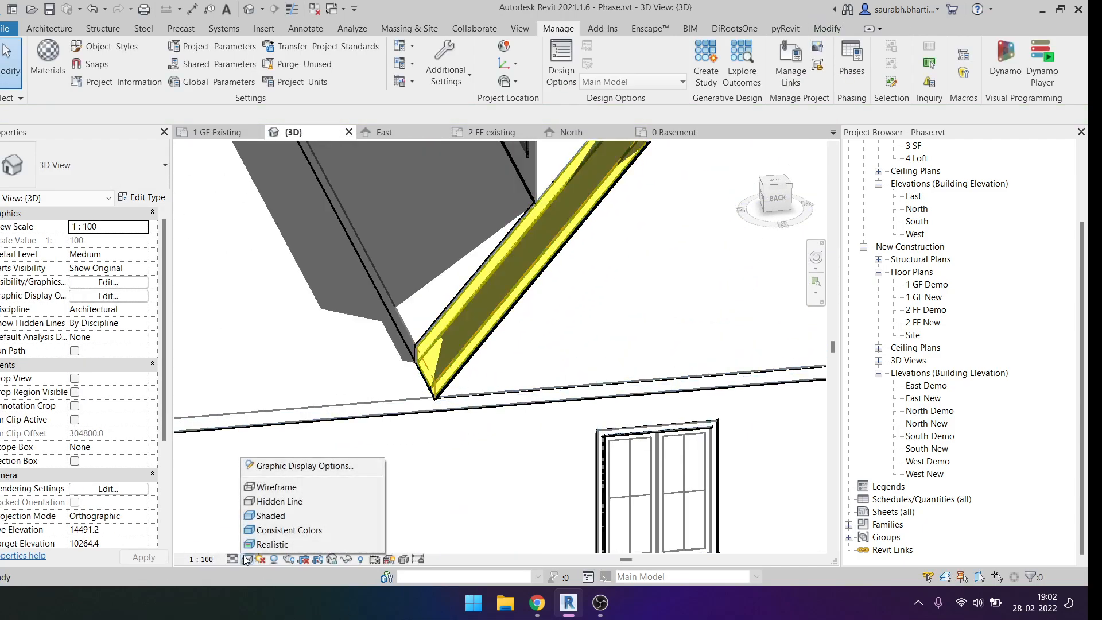
click(270, 500)
shift+middle_drag(562, 402, 618, 370)
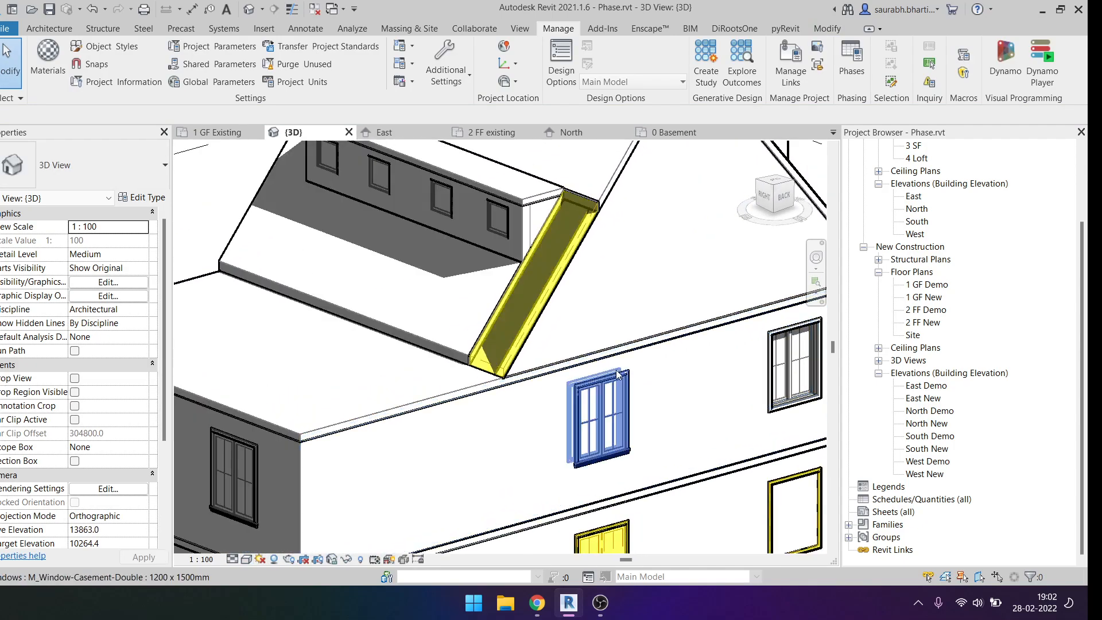
Examine the demolished sloping roof strip and the adjoining gable wall from several angles in 3D.
scroll(607, 347, down, 5)
shift+middle_drag(606, 347, 508, 305)
click(519, 315)
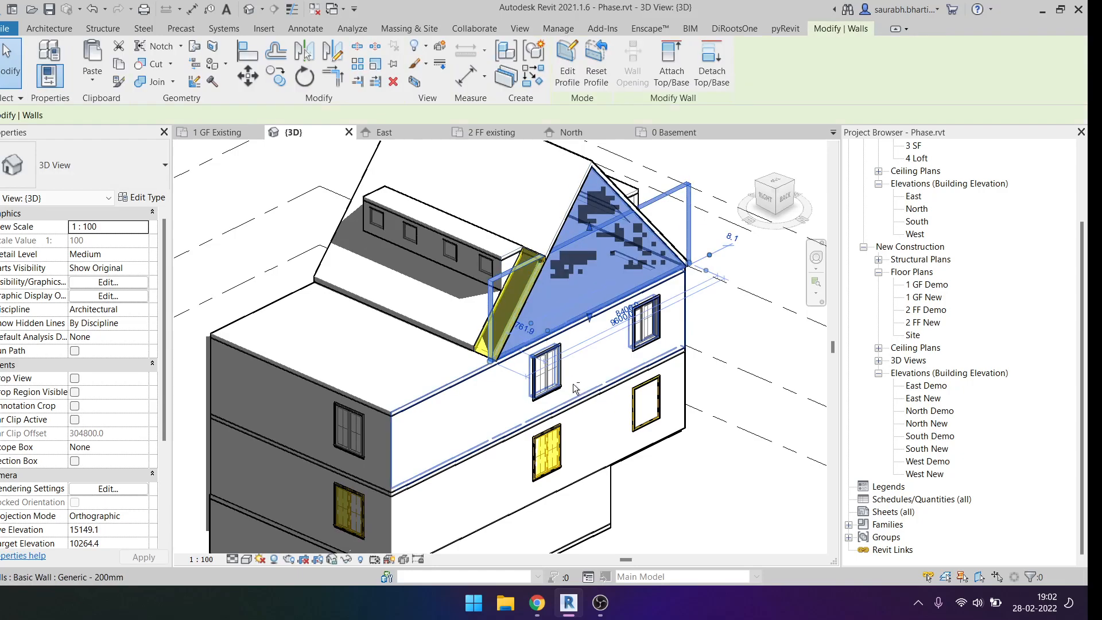
shift+middle_drag(572, 383, 536, 369)
key(Escape)
shift+middle_drag(451, 422, 671, 423)
scroll(483, 287, up, 6)
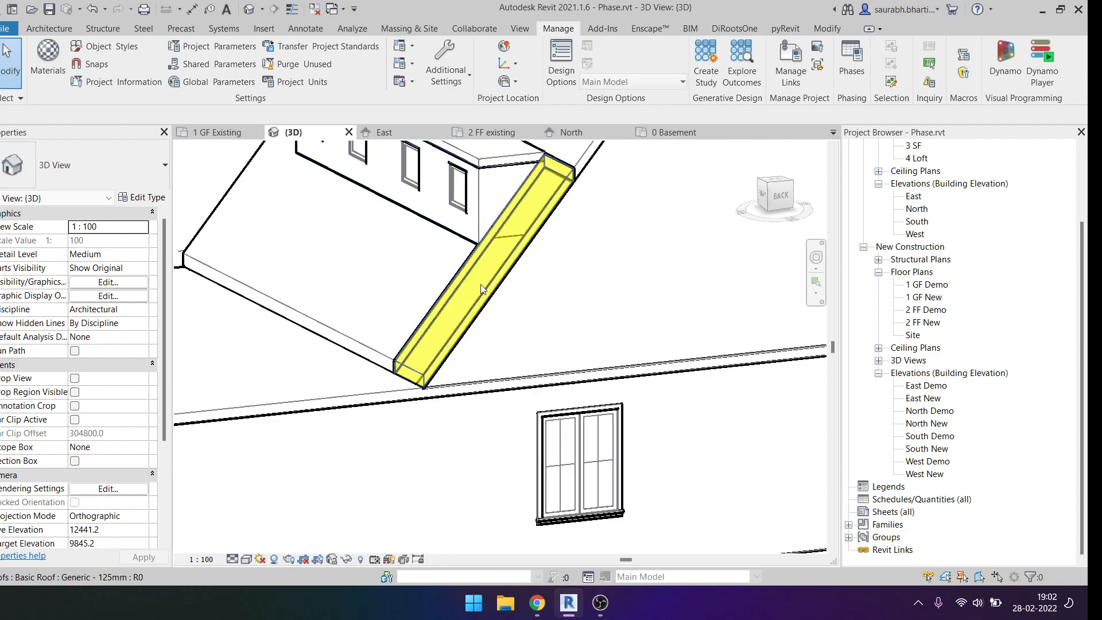
click(483, 286)
scroll(483, 287, up, 2)
mouse_move(483, 286)
shift+middle_down()
mouse_move(522, 340)
mouse_move(534, 321)
shift+middle_up()
key(Escape)
Review the surface pattern override for demolished elements in the phasing graphic overrides and close the dialog.
click(552, 28)
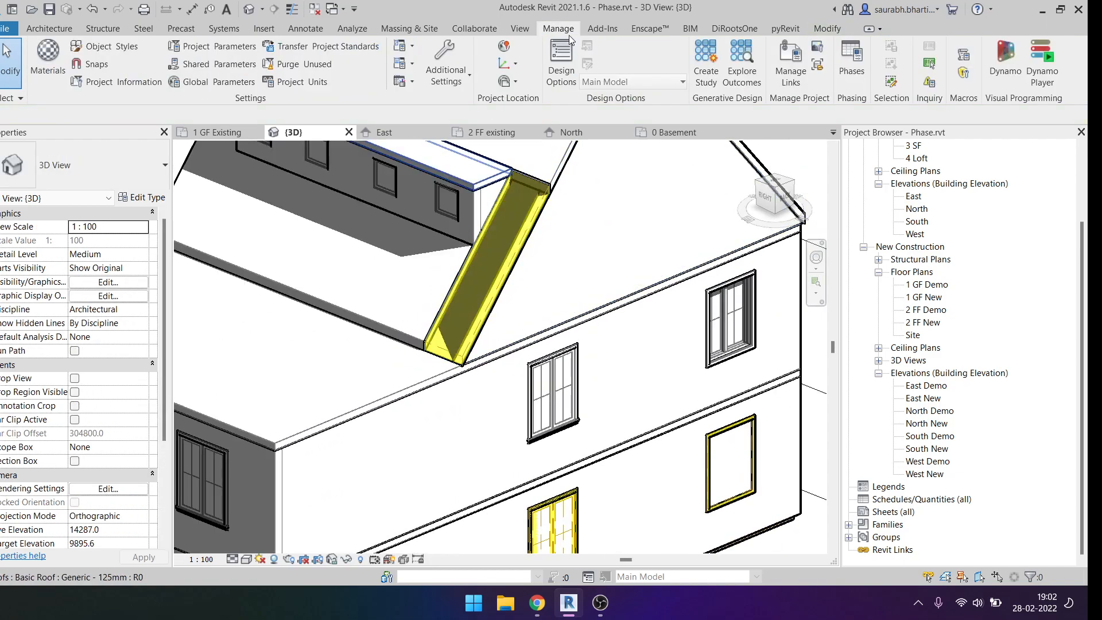
click(849, 57)
click(345, 165)
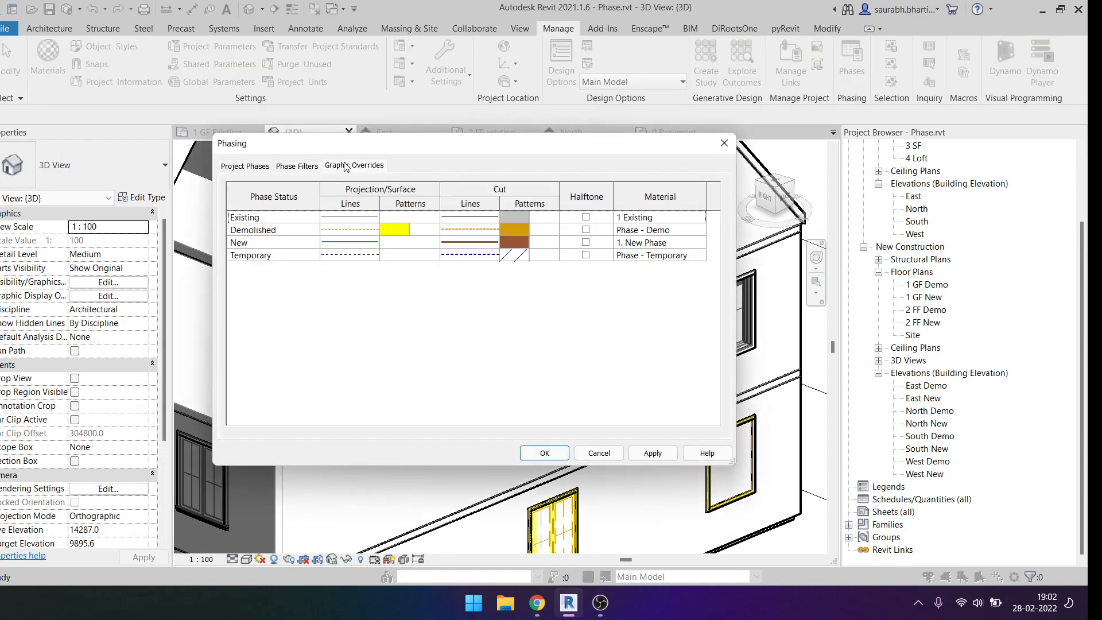
click(403, 233)
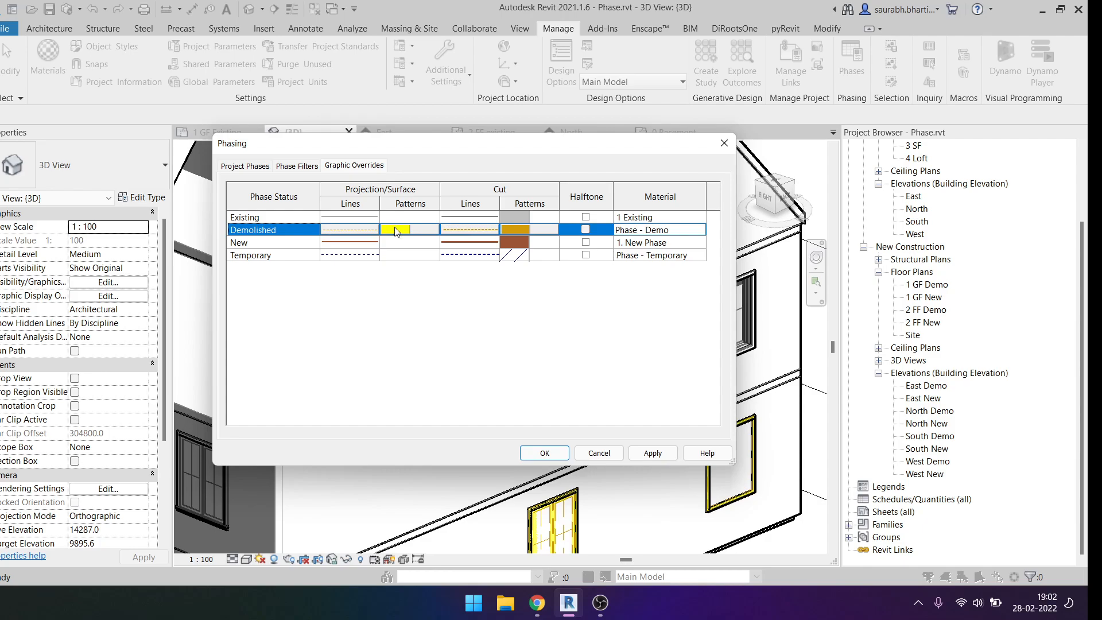
click(723, 144)
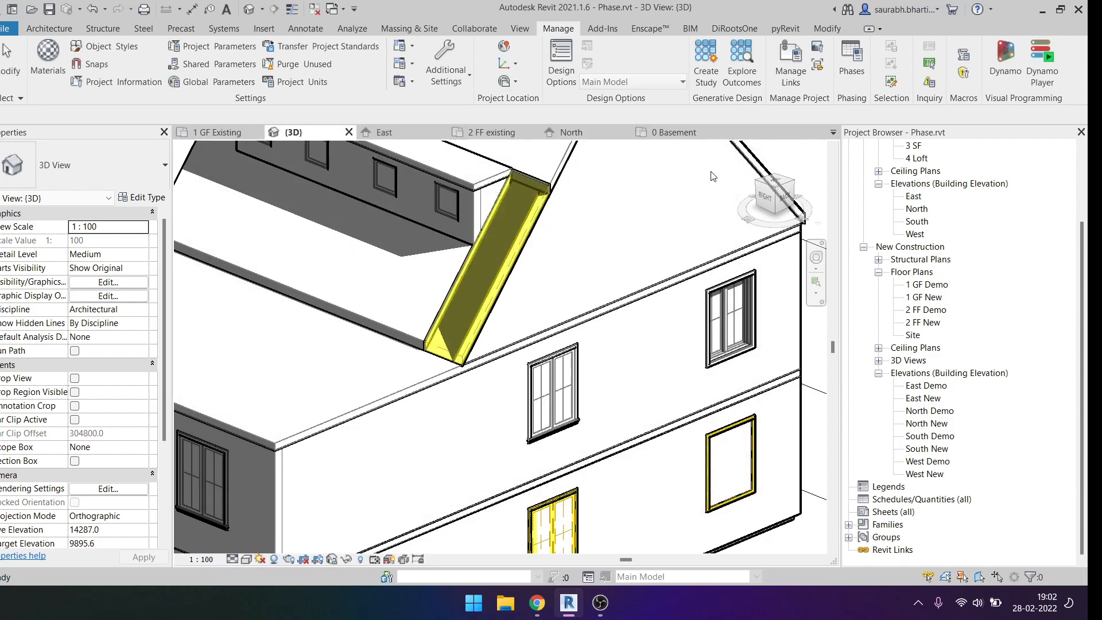
Examine how the demolished roof strip and windows are displayed across the building's rear facade.
scroll(493, 269, down, 3)
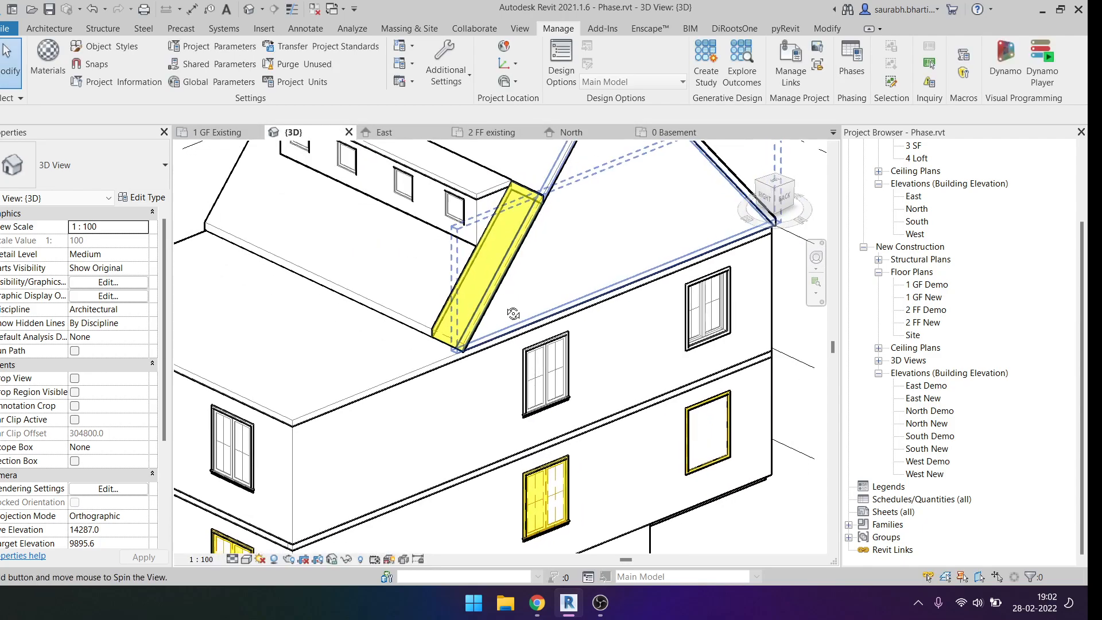
click(459, 295)
shift+middle_drag(459, 295, 577, 392)
key(Escape)
click(558, 28)
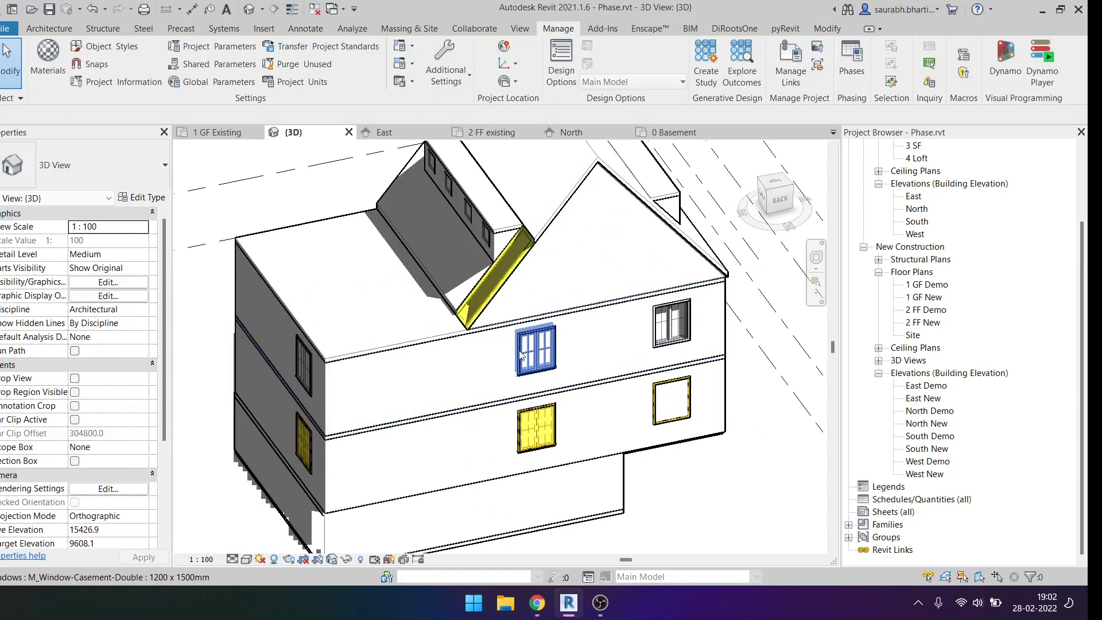
click(825, 30)
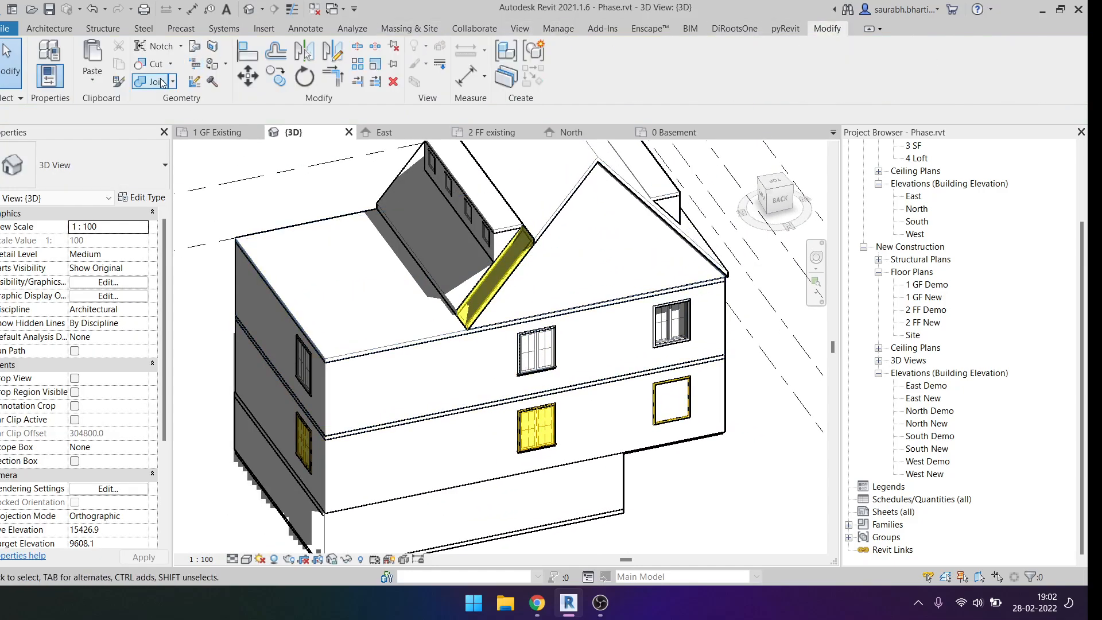
shift+middle_drag(537, 353, 488, 391)
scroll(936, 242, up, 1)
scroll(937, 241, up, 2)
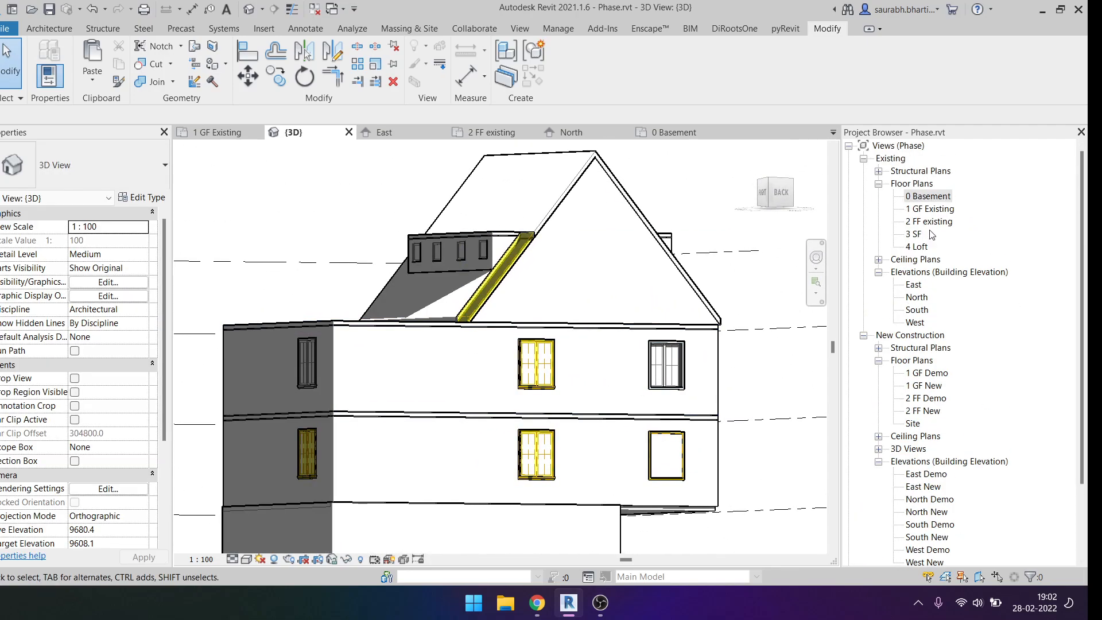
Set the 3D view's phase filter to New.
scroll(24, 474, down, 4)
click(142, 503)
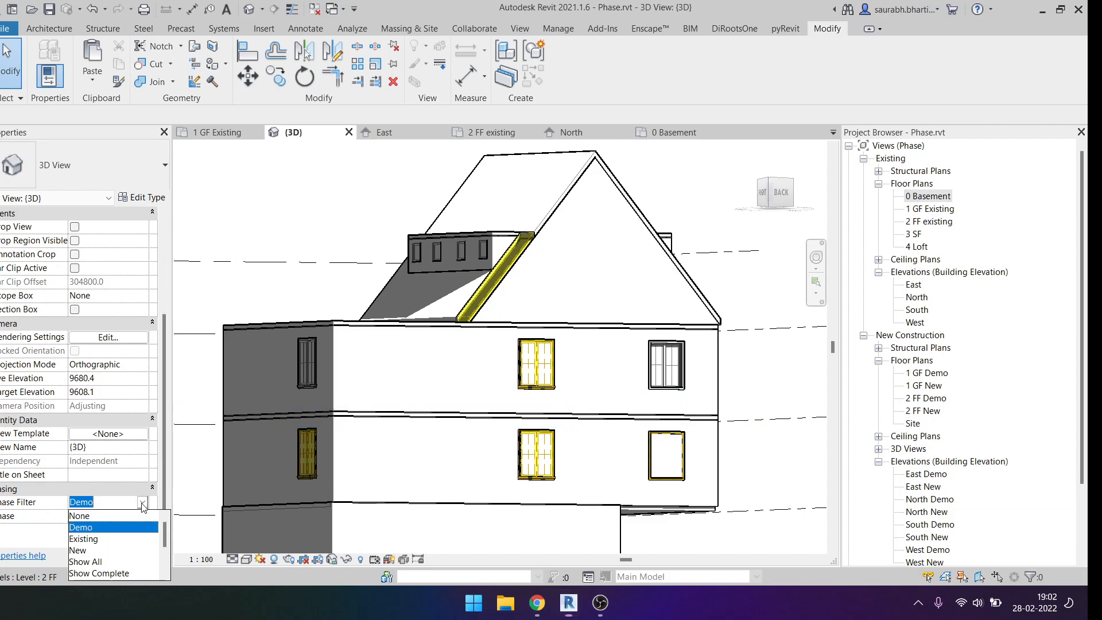
click(78, 550)
shift+middle_drag(402, 356, 457, 218)
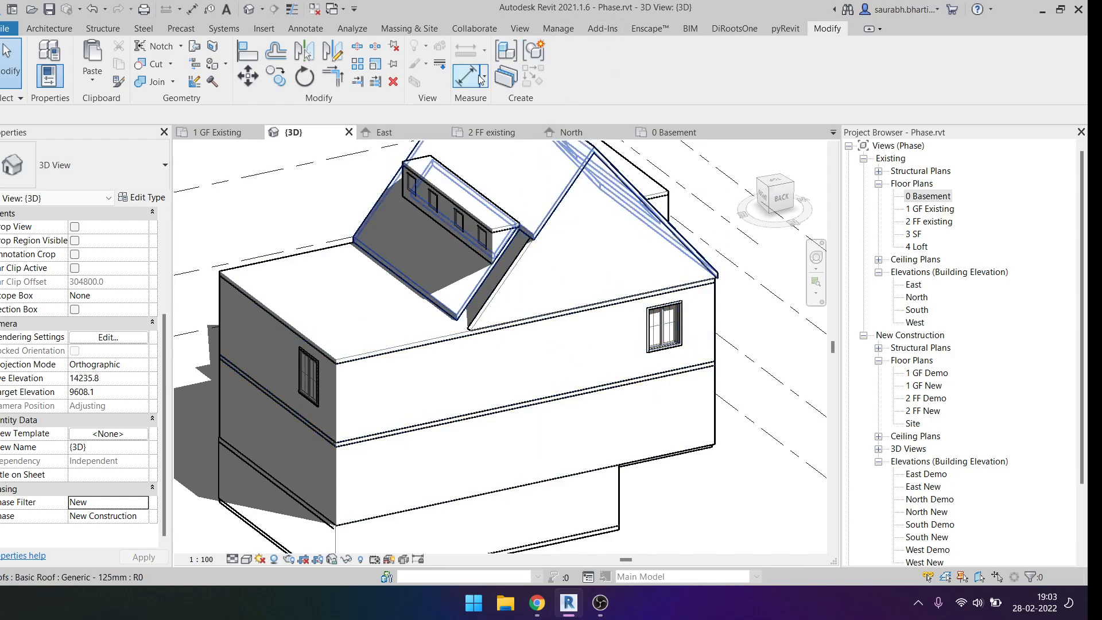
Override the surface foreground pattern of new elements with a solid fill in the phasing graphic overrides.
click(559, 29)
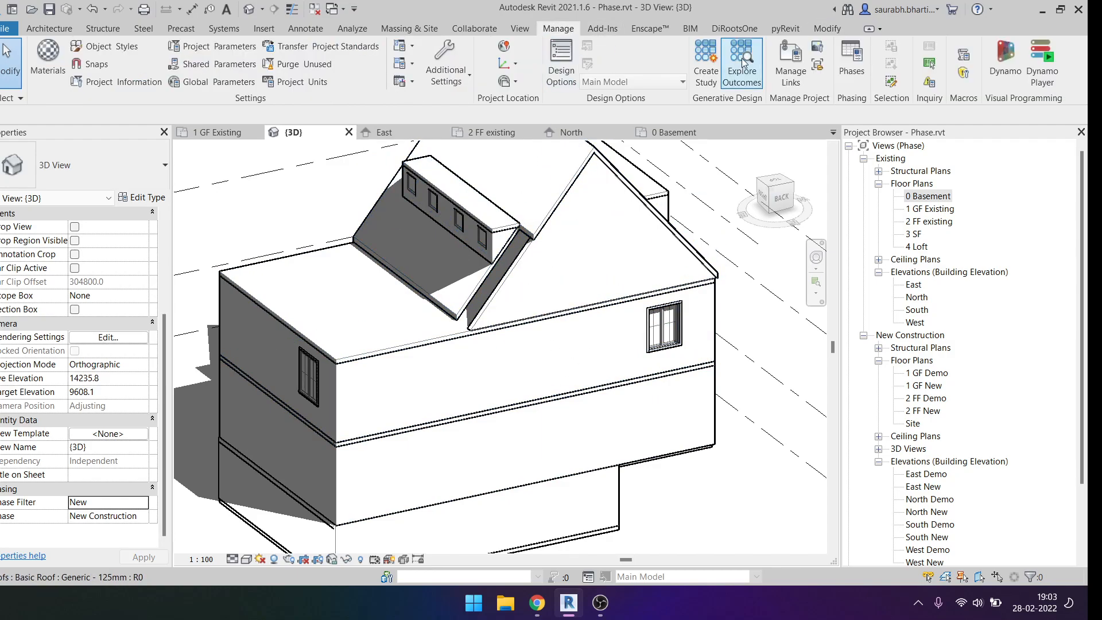
click(852, 61)
click(359, 167)
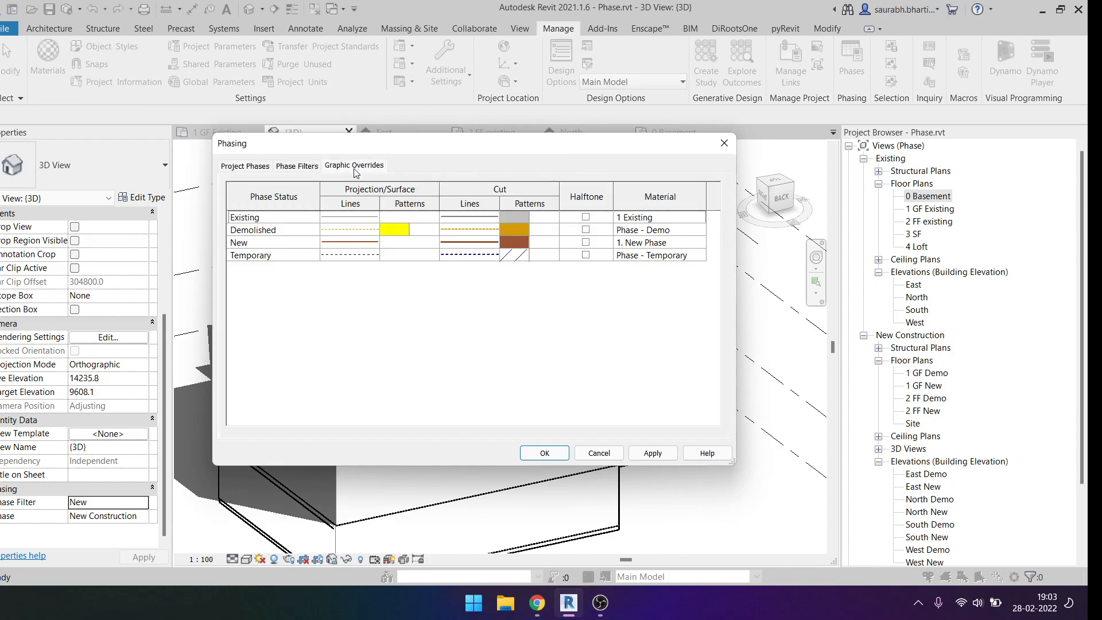
click(396, 242)
click(409, 242)
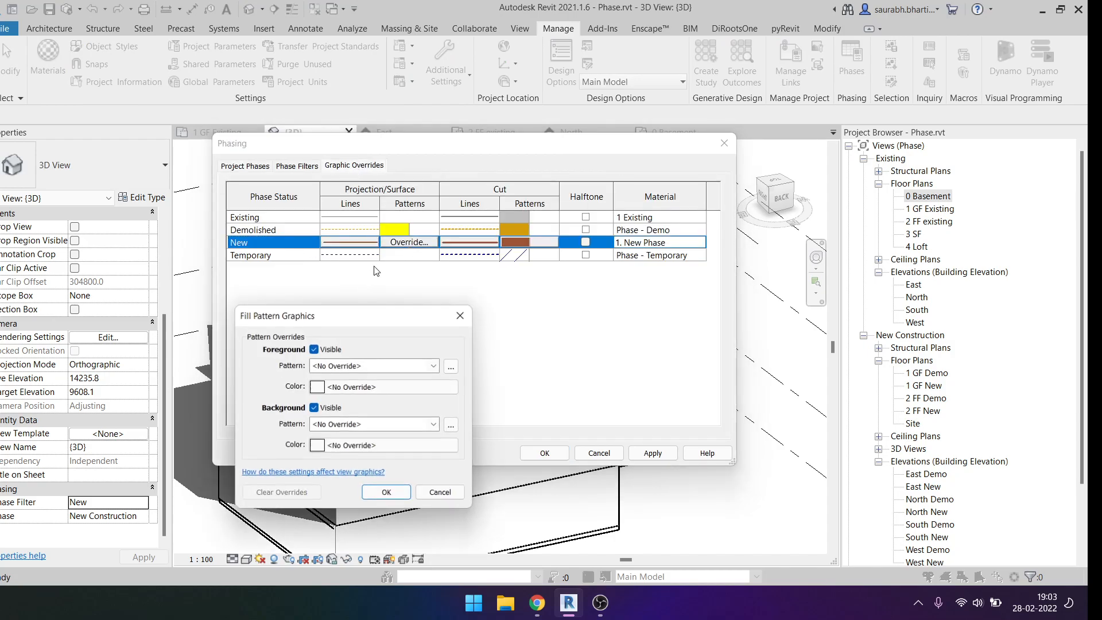
click(338, 365)
click(363, 79)
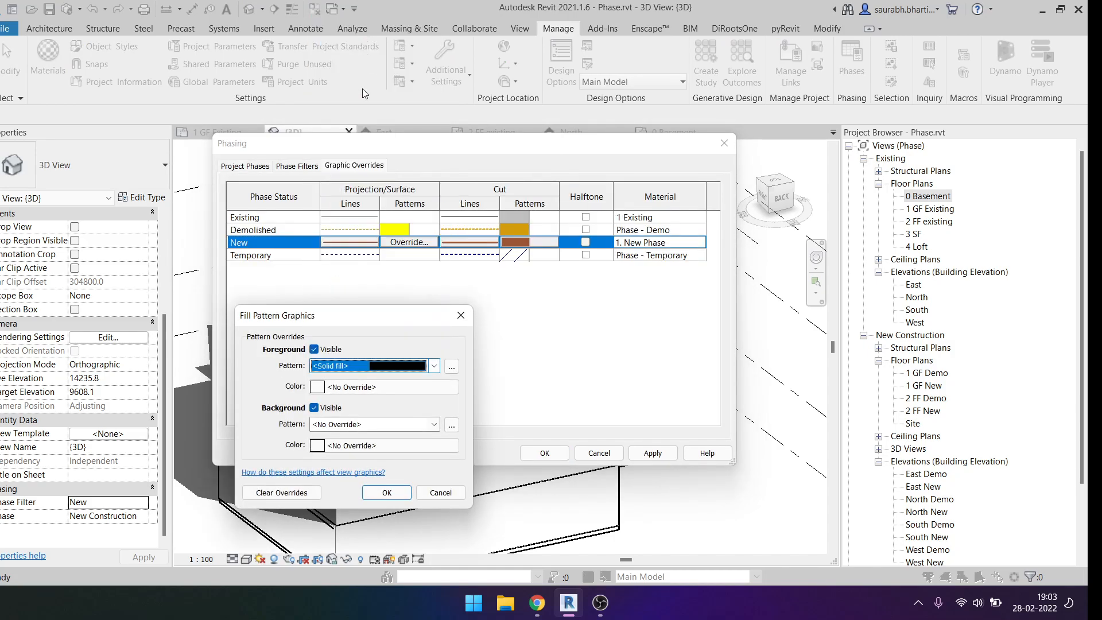
Set the new elements' surface foreground color to RGB 128-064-064 and apply the phasing overrides.
click(337, 389)
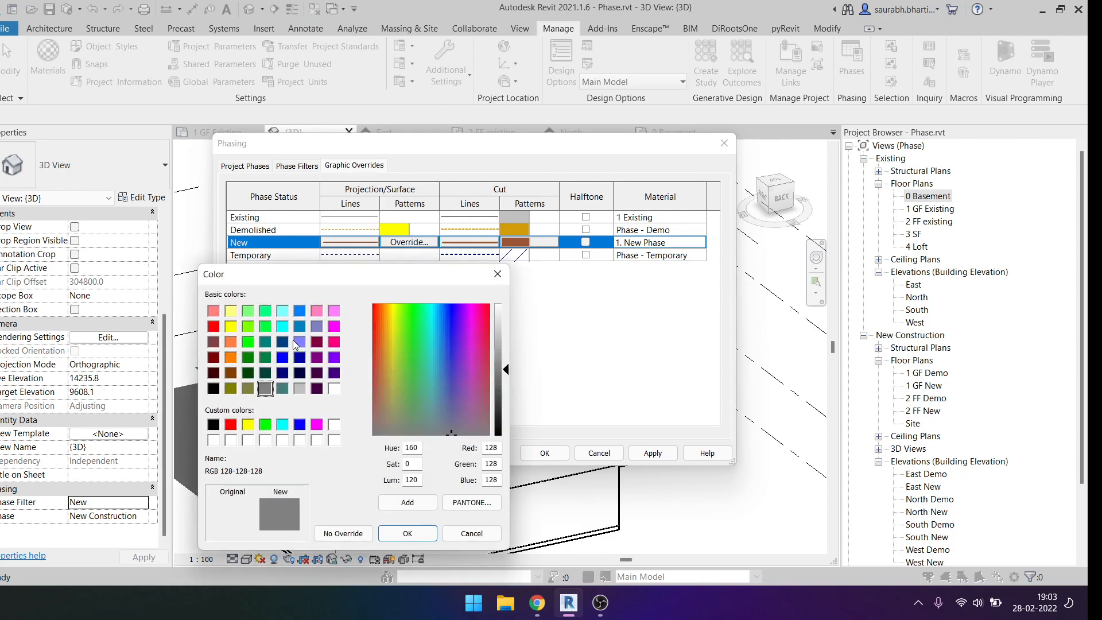
click(213, 357)
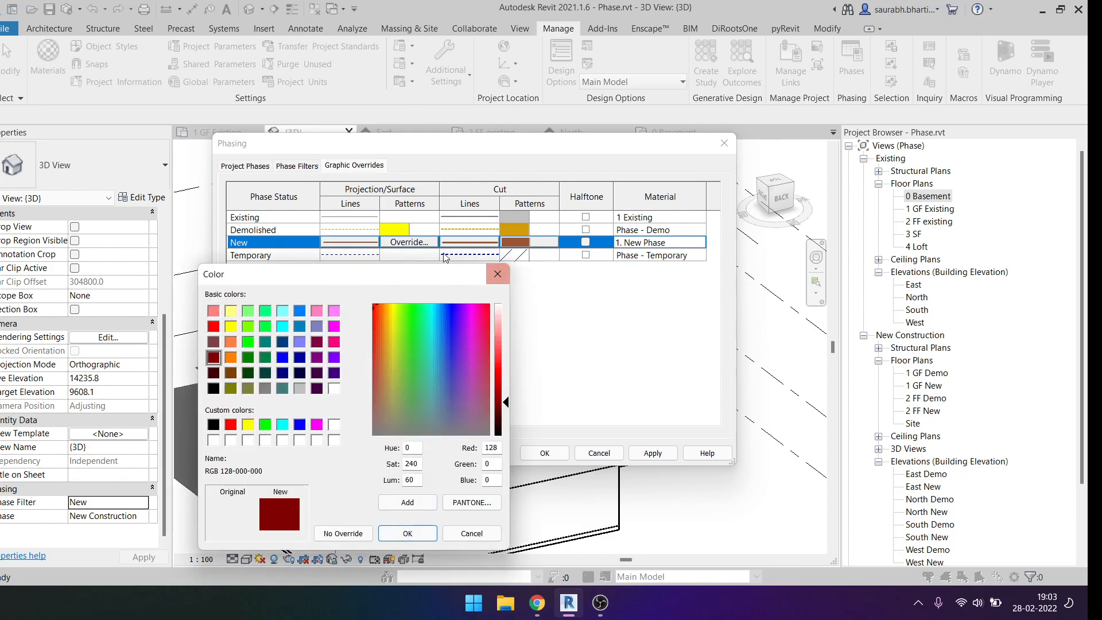
click(213, 342)
click(406, 533)
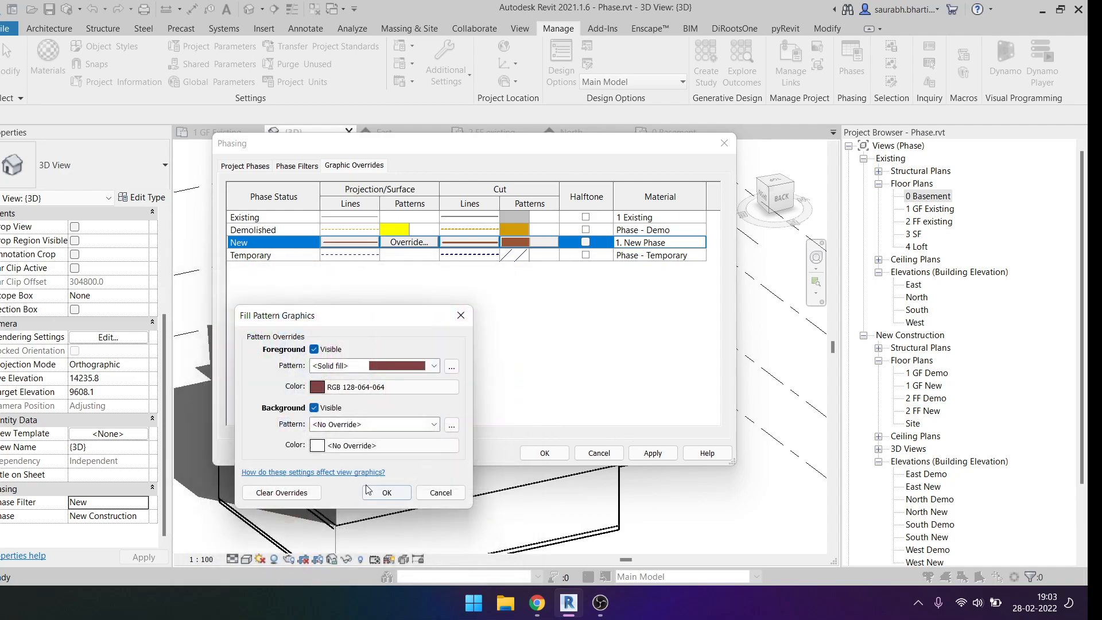
click(383, 492)
click(662, 453)
click(526, 456)
scroll(612, 425, down, 3)
shift+middle_drag(669, 481, 576, 382)
scroll(576, 386, up, 4)
Select a door on the rear facade and set the 3D view's visual style to Hidden Line.
click(543, 385)
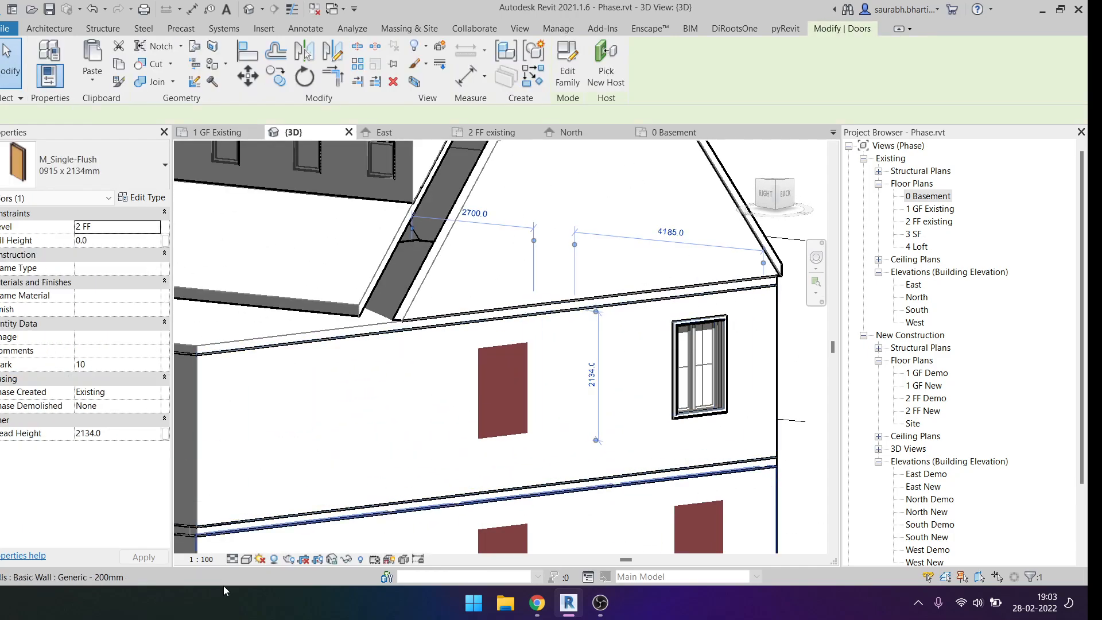
click(246, 559)
click(276, 497)
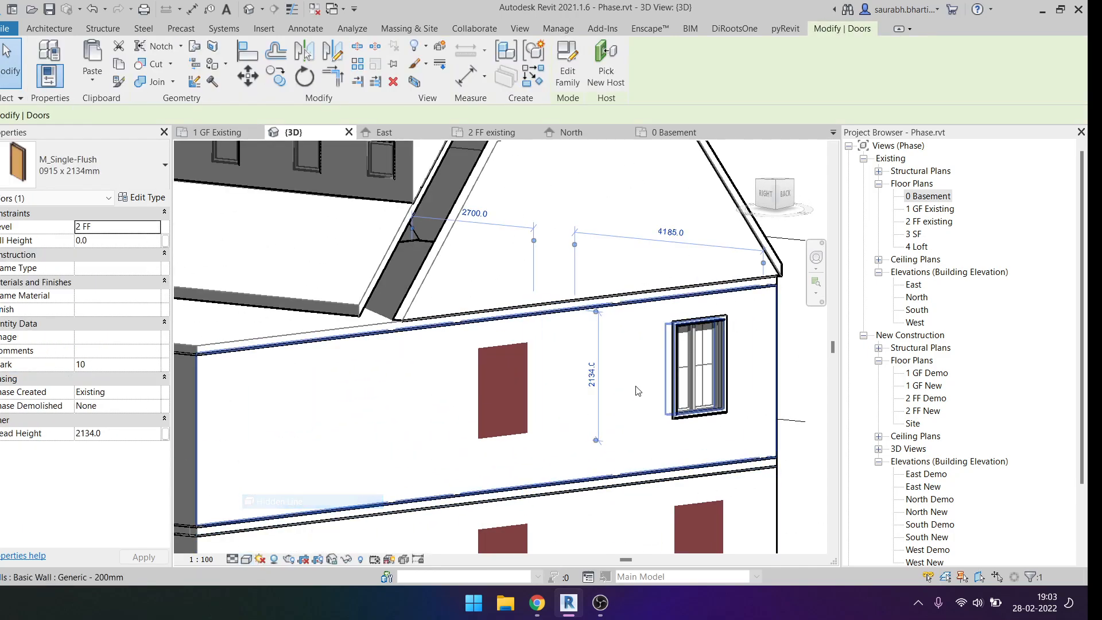
Examine the doors in the rear and side walls with the phase color applied.
scroll(525, 325, down, 2)
shift+middle_drag(525, 325, 571, 406)
key(Escape)
scroll(593, 258, down, 3)
mouse_move(476, 372)
shift+middle_down()
mouse_move(607, 388)
mouse_move(418, 380)
mouse_move(620, 336)
mouse_move(617, 419)
mouse_move(591, 399)
mouse_move(467, 387)
shift+middle_up()
scroll(621, 339, up, 3)
scroll(615, 325, down, 3)
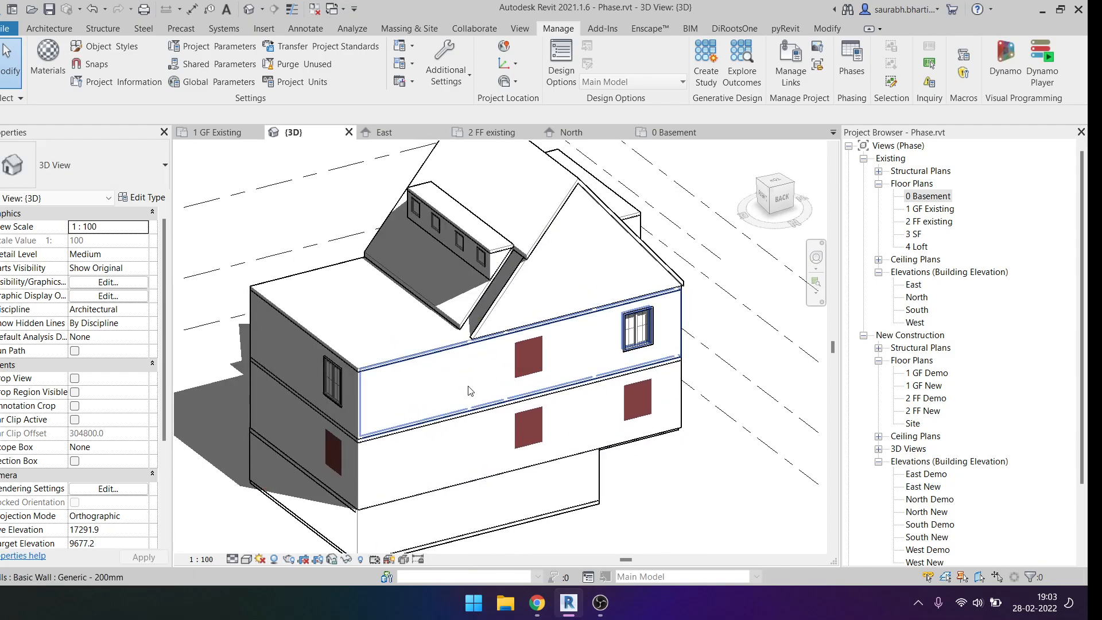
Switch to the Google Meet call in Chrome to check it, and return to the Revit model.
mouse_move(535, 601)
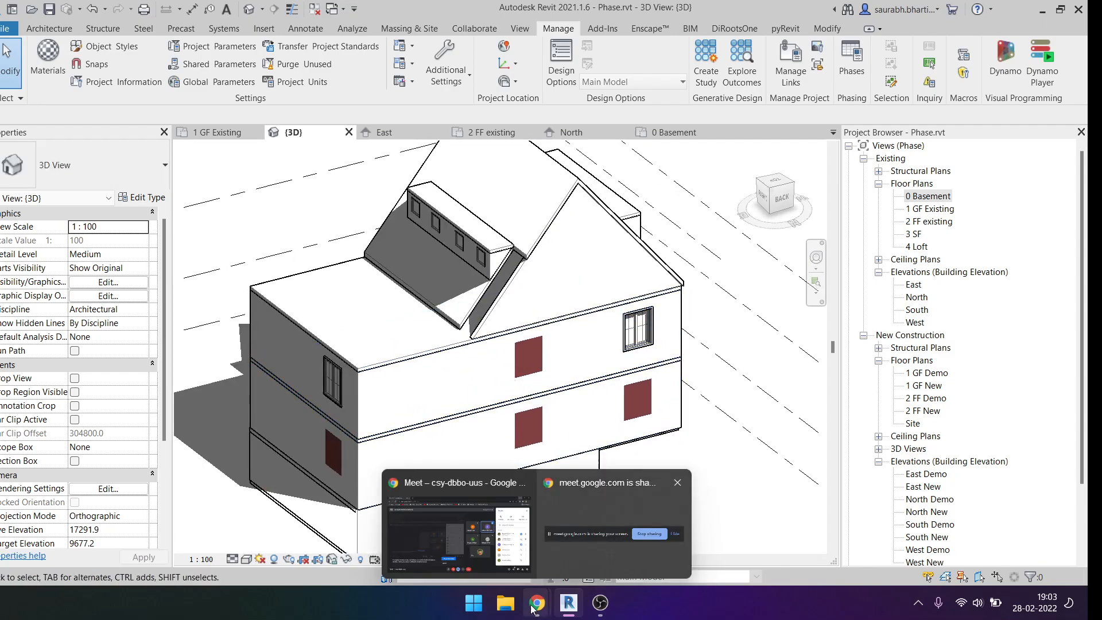
click(515, 546)
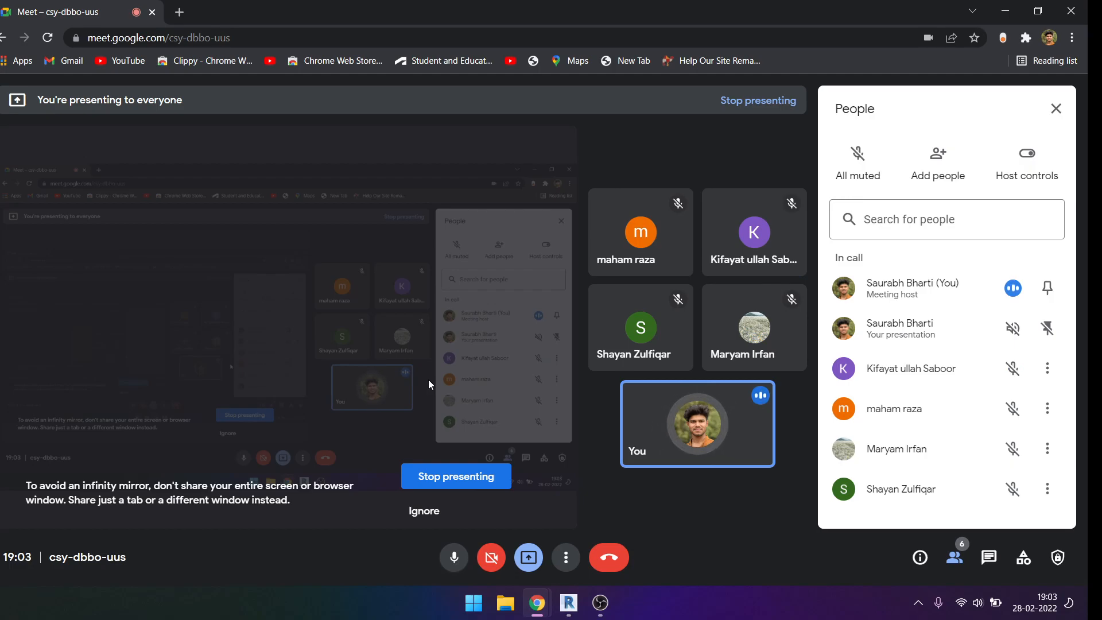
click(1005, 11)
Examine the main roof, the dormer and the gap beside it from several angles in 3D.
shift+middle_drag(459, 377, 595, 312)
scroll(571, 311, down, 2)
scroll(571, 320, up, 5)
scroll(571, 320, down, 2)
scroll(617, 318, up, 2)
scroll(618, 317, down, 3)
scroll(620, 333, up, 2)
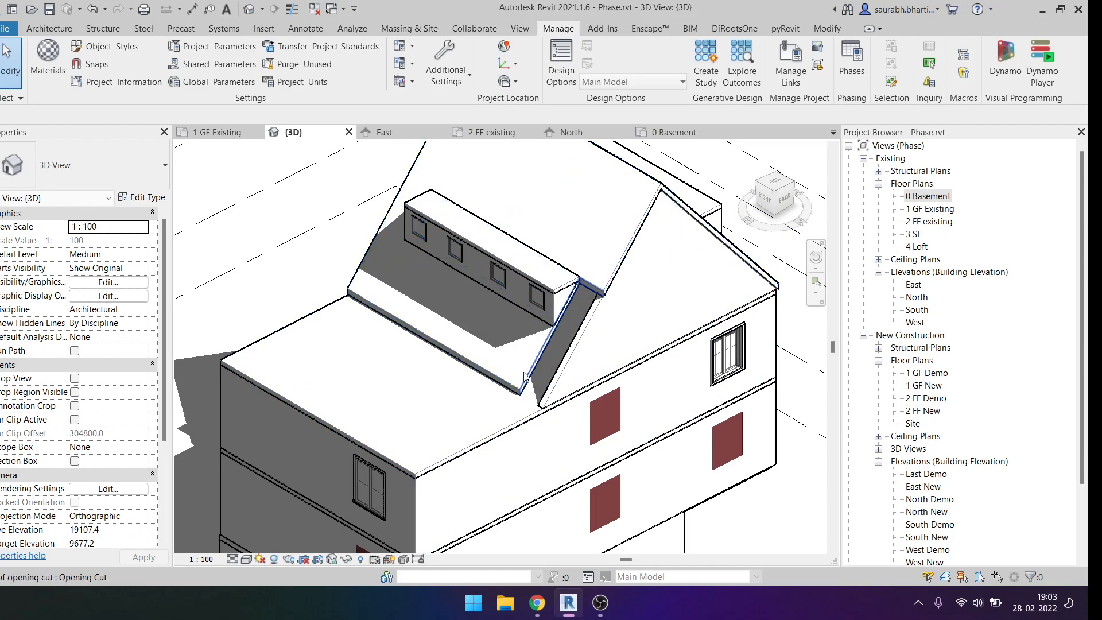
scroll(578, 305, down, 5)
mouse_move(578, 305)
shift+middle_down()
mouse_move(638, 370)
mouse_move(634, 317)
shift+middle_up()
scroll(594, 330, up, 8)
mouse_move(617, 366)
shift+middle_down()
mouse_move(659, 350)
mouse_move(692, 359)
mouse_move(678, 376)
mouse_move(625, 264)
mouse_move(638, 270)
shift+middle_up()
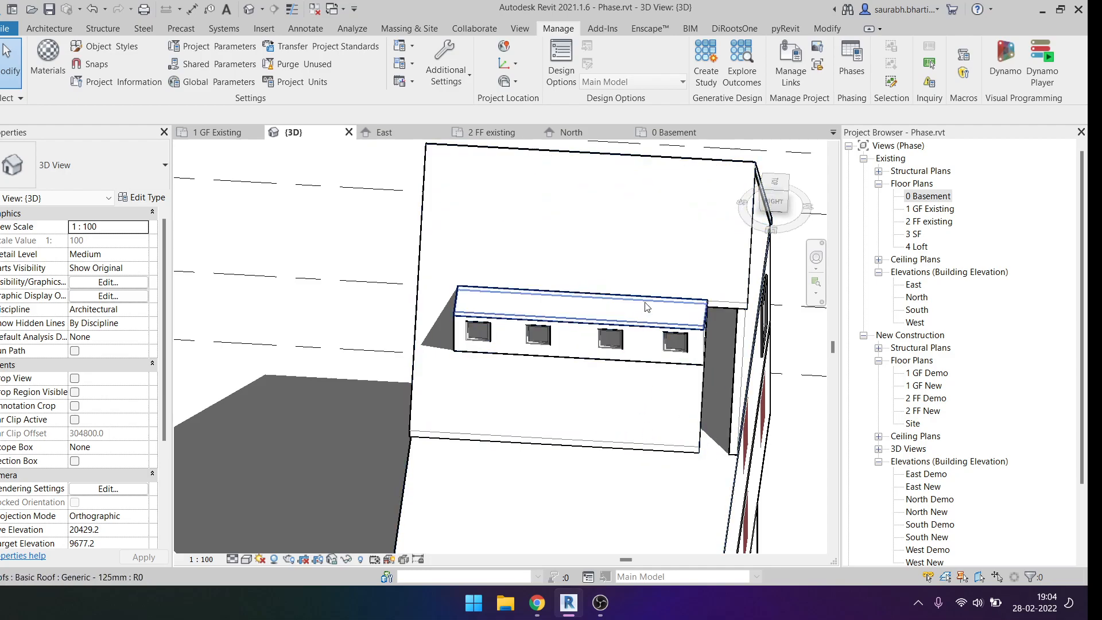
shift+middle_drag(667, 371, 373, 270)
scroll(456, 337, up, 3)
Inspect the dormer's roof and window wall by selecting each and viewing them from different sides.
click(453, 342)
key(Escape)
click(452, 343)
click(376, 275)
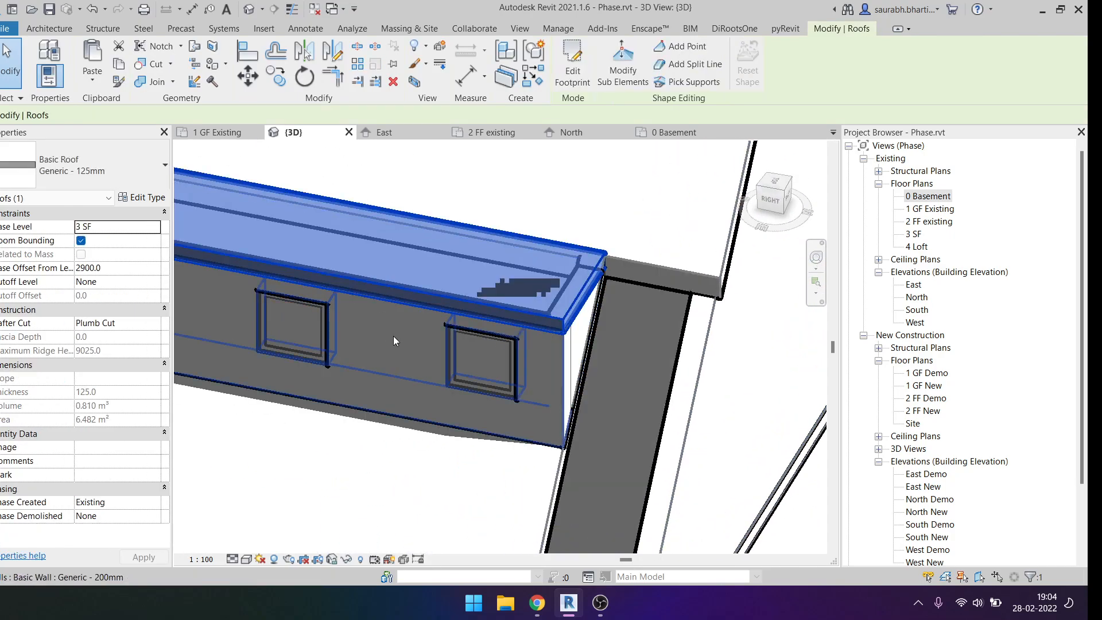
click(392, 338)
shift+middle_drag(392, 337, 539, 329)
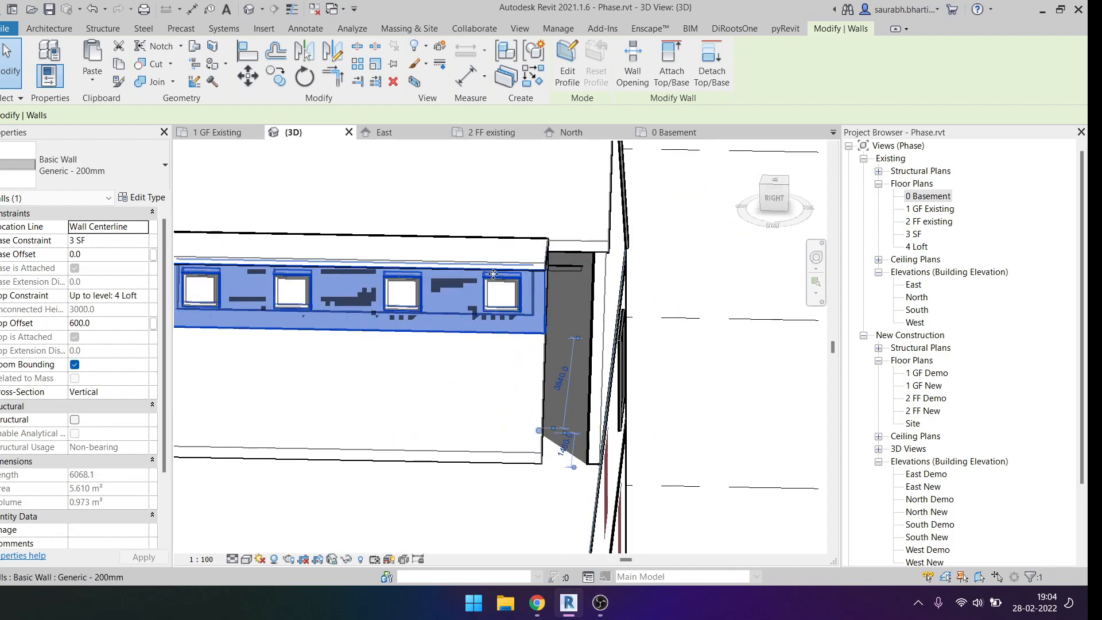
key(Escape)
click(483, 258)
shift+middle_drag(483, 258, 559, 413)
key(Escape)
scroll(572, 339, down, 3)
scroll(556, 438, up, 3)
click(505, 367)
shift+middle_drag(505, 367, 541, 328)
click(546, 372)
key(Escape)
Try to split the dormer roof with Split Element, viewing it from above.
click(541, 328)
scroll(501, 366, up, 5)
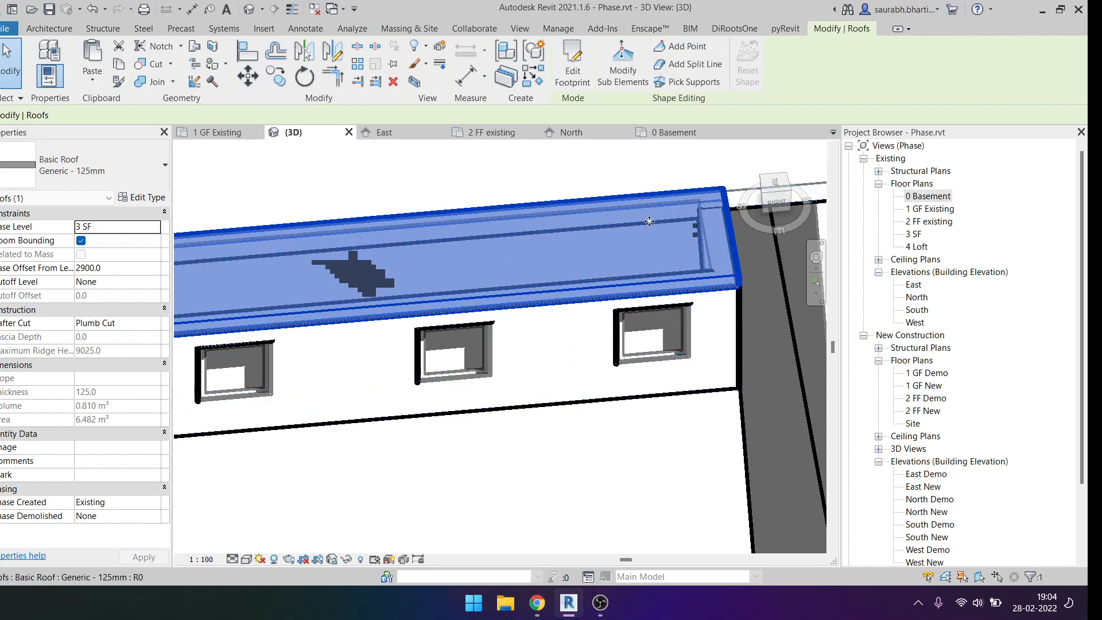
click(773, 189)
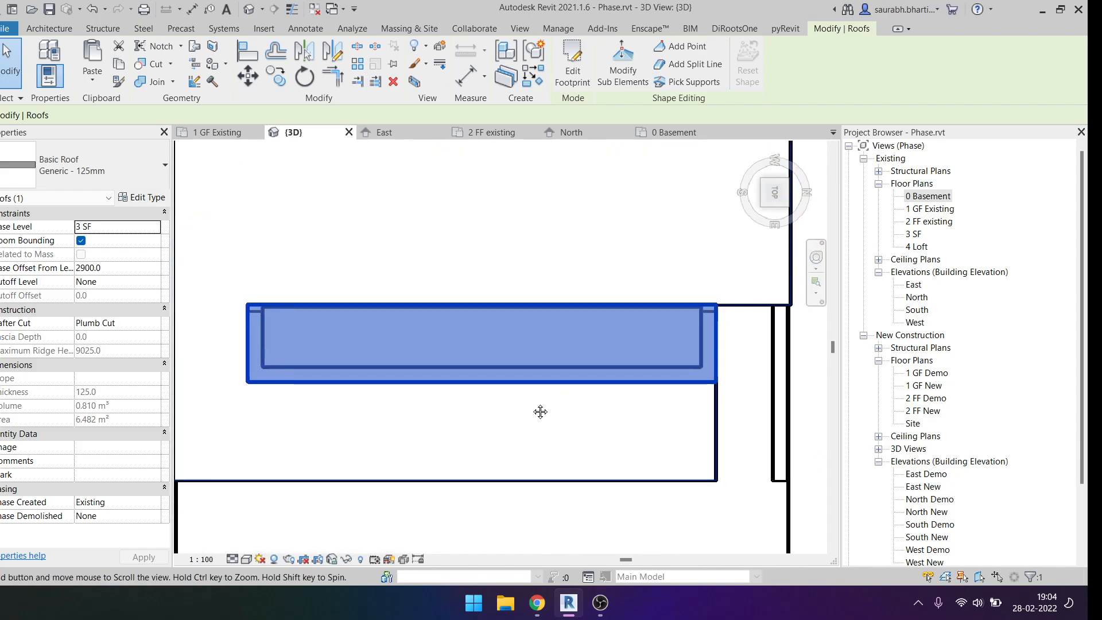
click(356, 53)
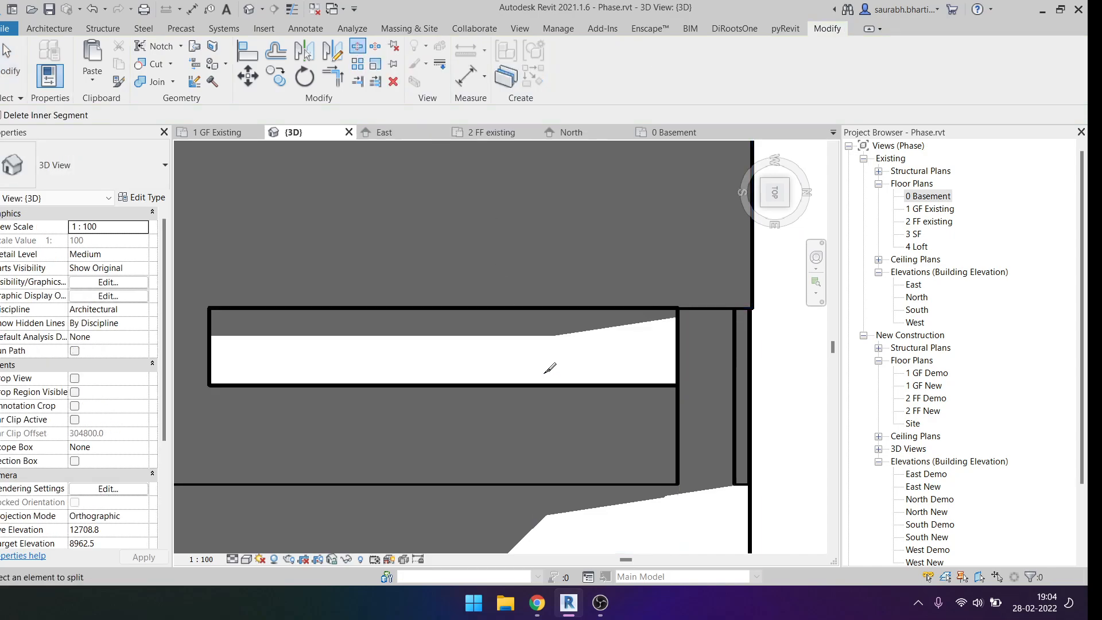
shift+middle_drag(548, 369, 566, 287)
click(778, 204)
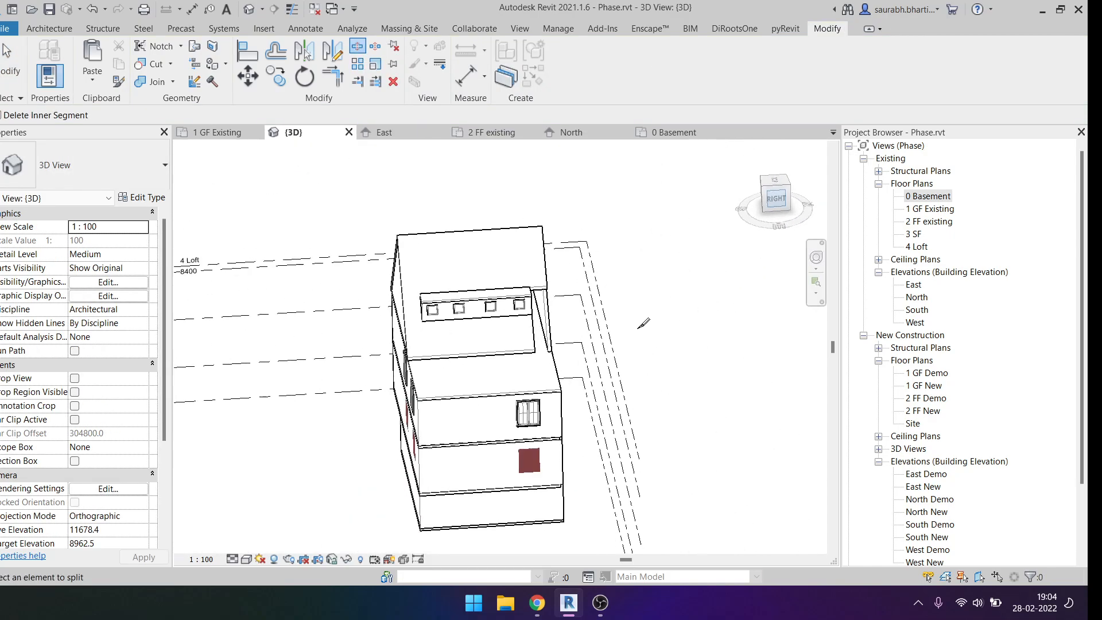
Try to split the dormer's window wall and roof with Split Element from the right side and from above.
scroll(673, 253, up, 1)
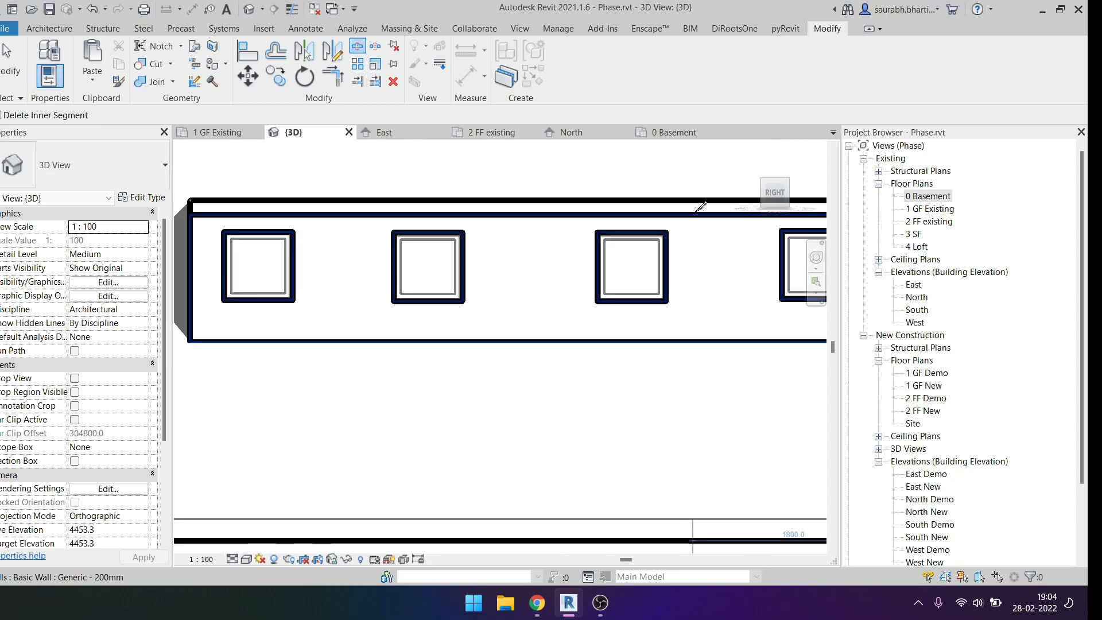
scroll(659, 339, down, 1)
scroll(660, 319, up, 1)
click(660, 319)
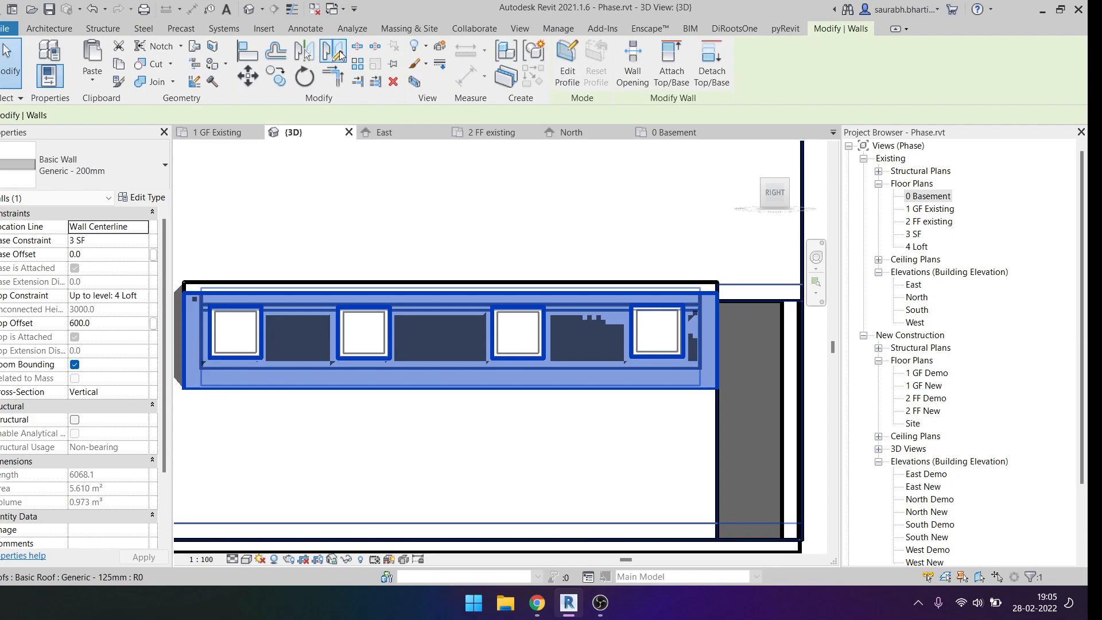
click(360, 47)
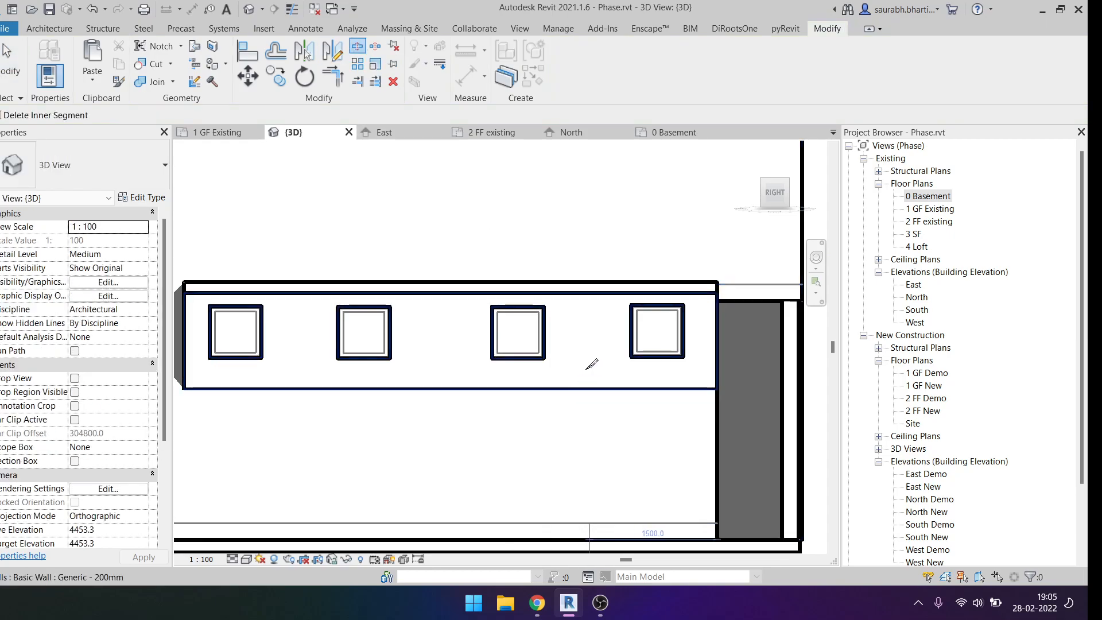
shift+middle_drag(583, 370, 591, 340)
click(591, 340)
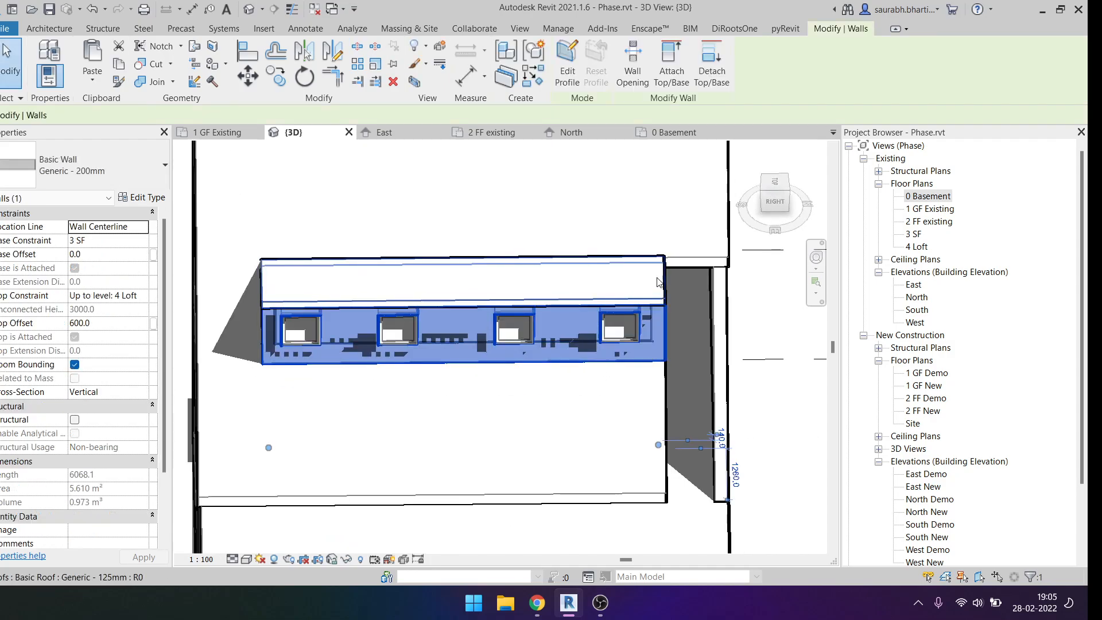
click(780, 186)
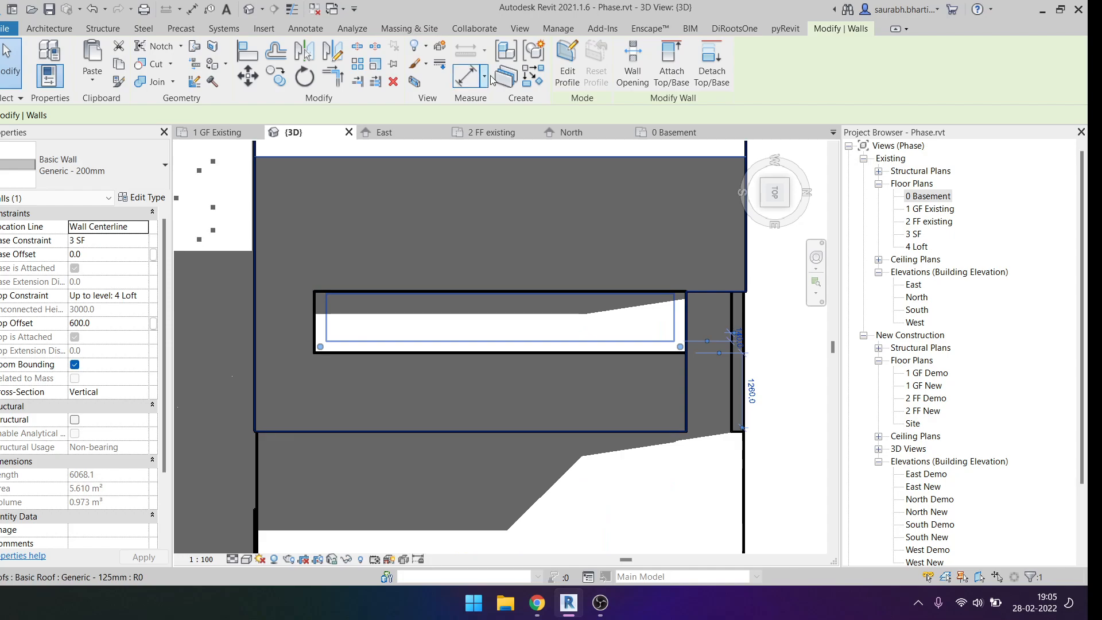
click(356, 46)
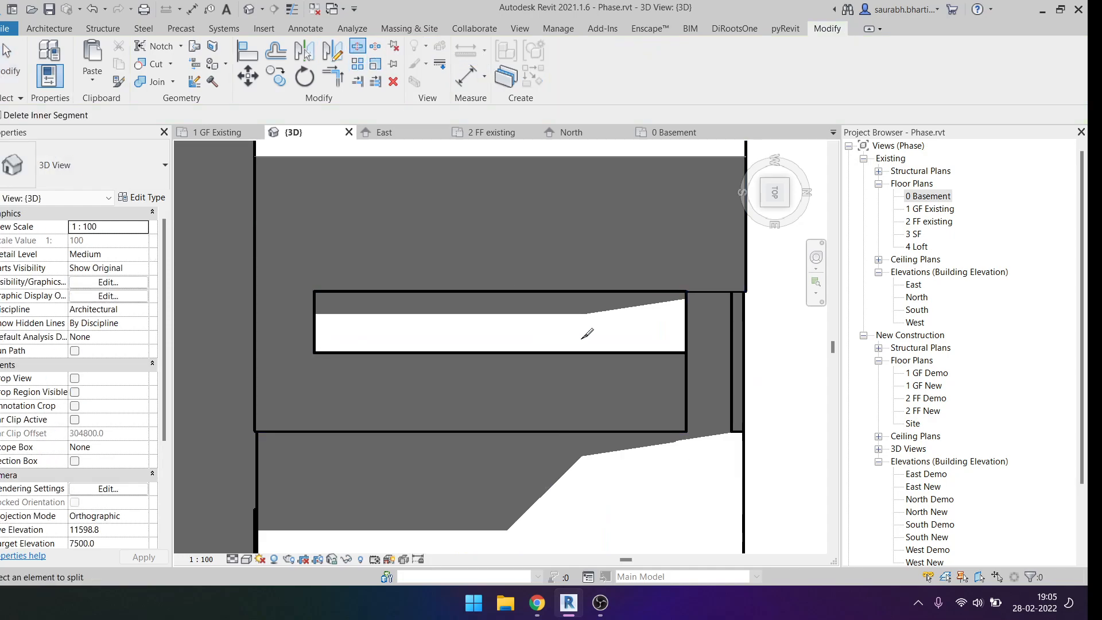
key(Escape)
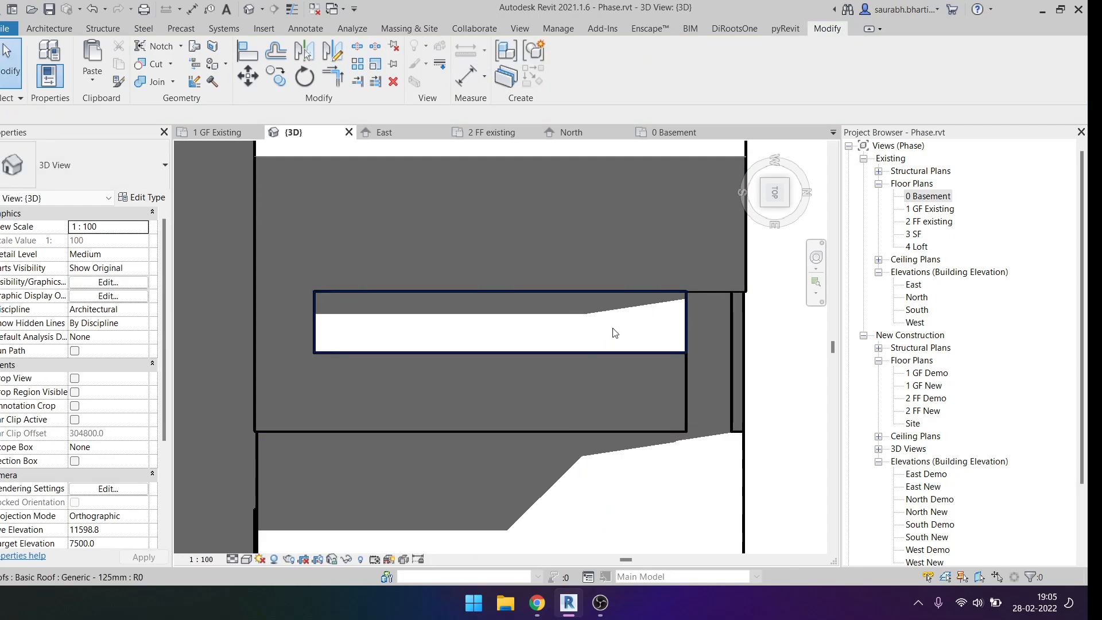
Edit the dormer roof's footprint and pull the end boundary beside the gap inward to shorten the roof.
click(614, 327)
mouse_move(614, 327)
shift+middle_down()
mouse_move(604, 321)
mouse_move(635, 256)
mouse_move(696, 309)
mouse_move(573, 320)
mouse_move(612, 275)
mouse_move(620, 306)
shift+middle_up()
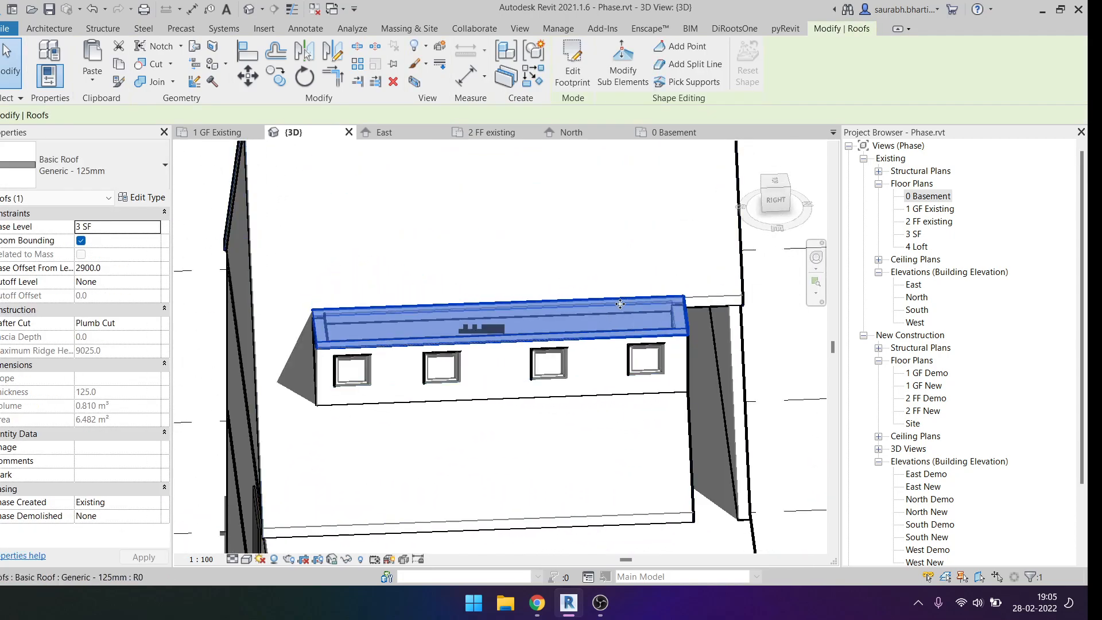
click(776, 182)
double_click(677, 322)
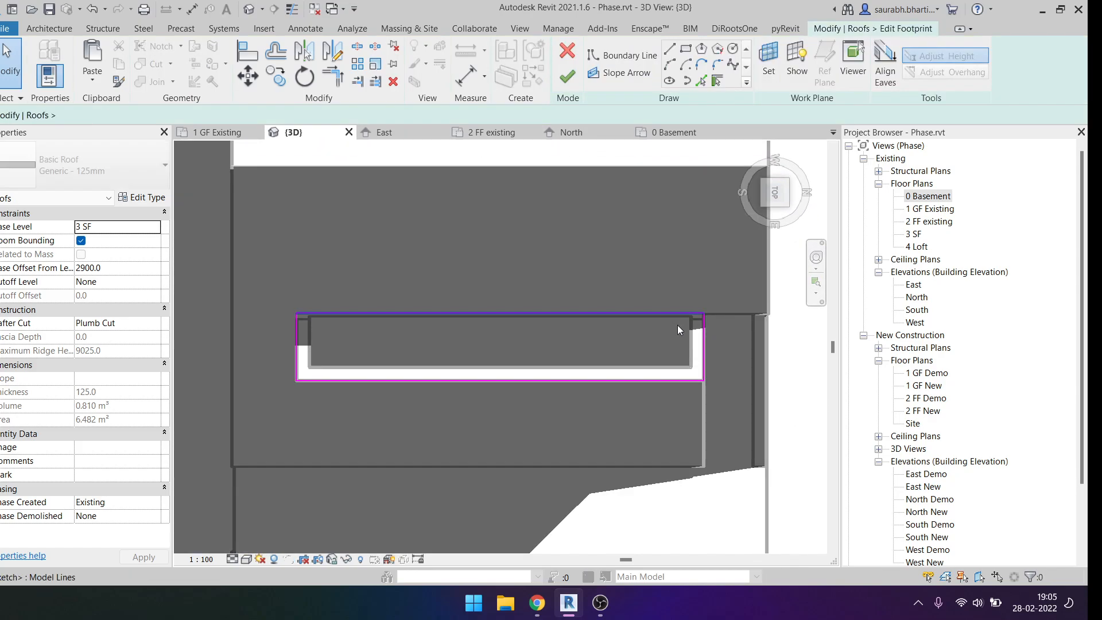
click(587, 339)
shift+middle_drag(593, 345, 715, 244)
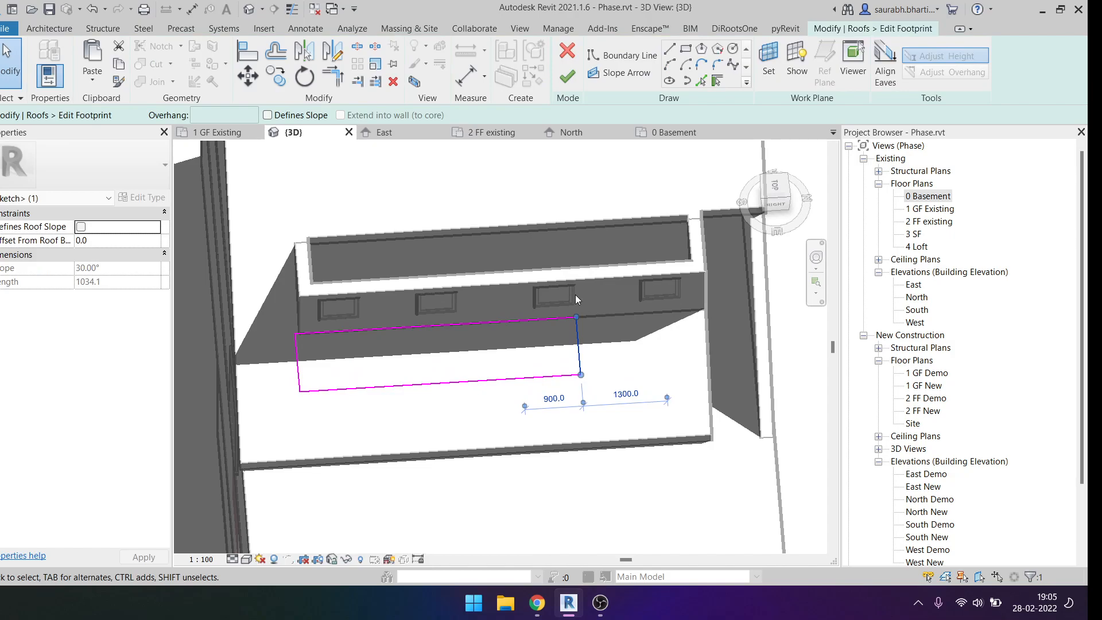
Try to align the footprint's shortened end boundary with the dormer wall using Align.
key(a)
key(l)
shift+middle_drag(642, 344, 509, 293)
scroll(517, 282, up, 3)
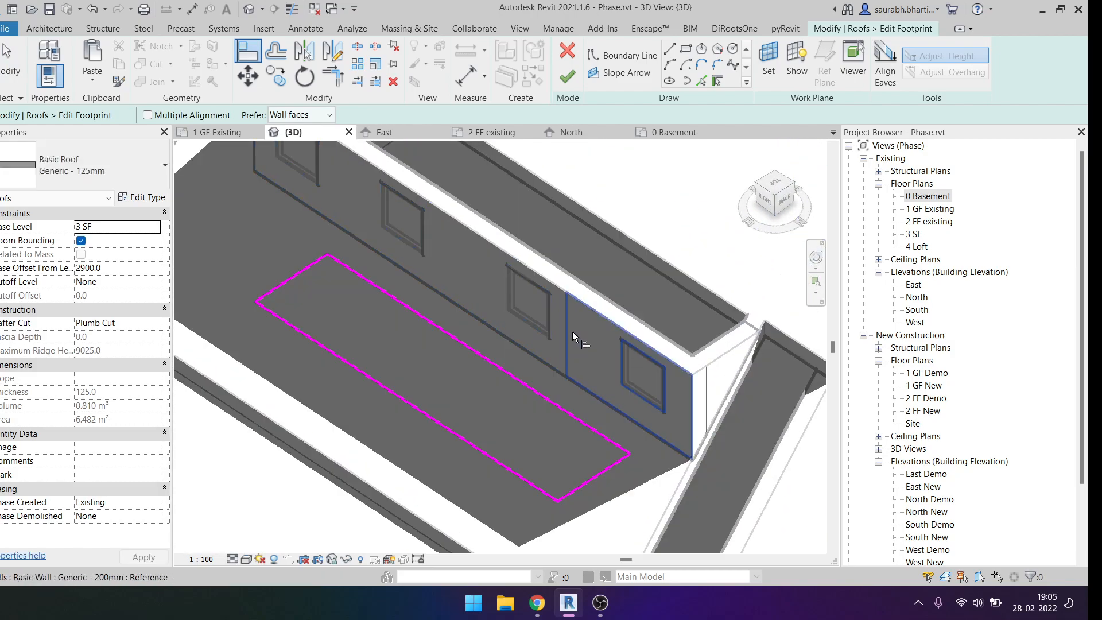
mouse_move(573, 332)
shift+middle_down()
mouse_move(591, 292)
mouse_move(575, 245)
mouse_move(576, 354)
shift+middle_up()
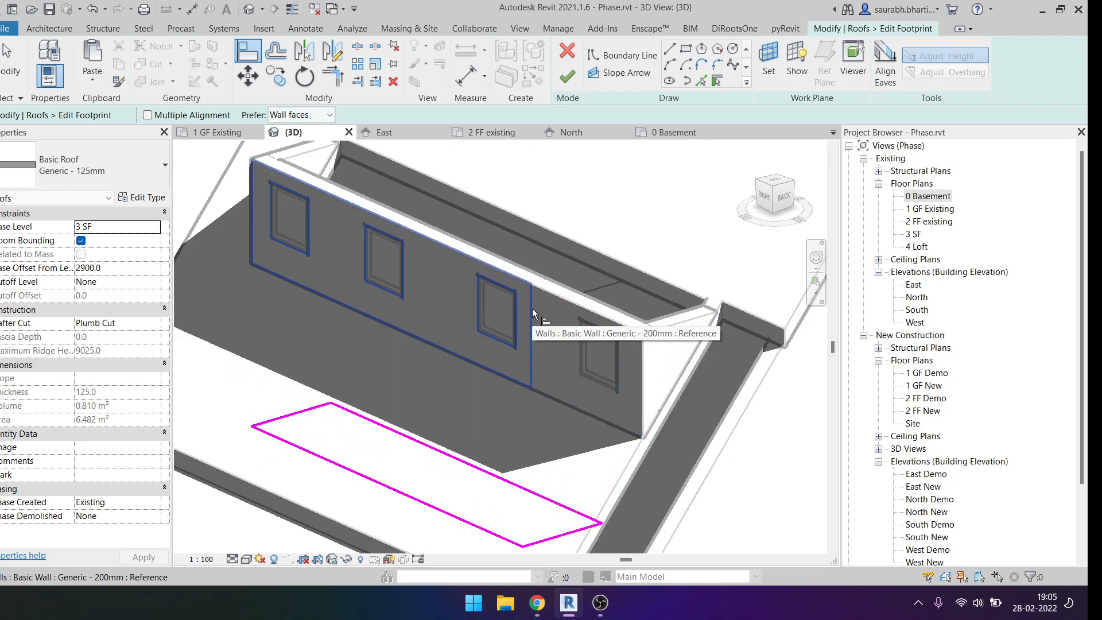
mouse_move(570, 530)
shift+middle_down()
mouse_move(535, 463)
mouse_move(583, 497)
shift+middle_up()
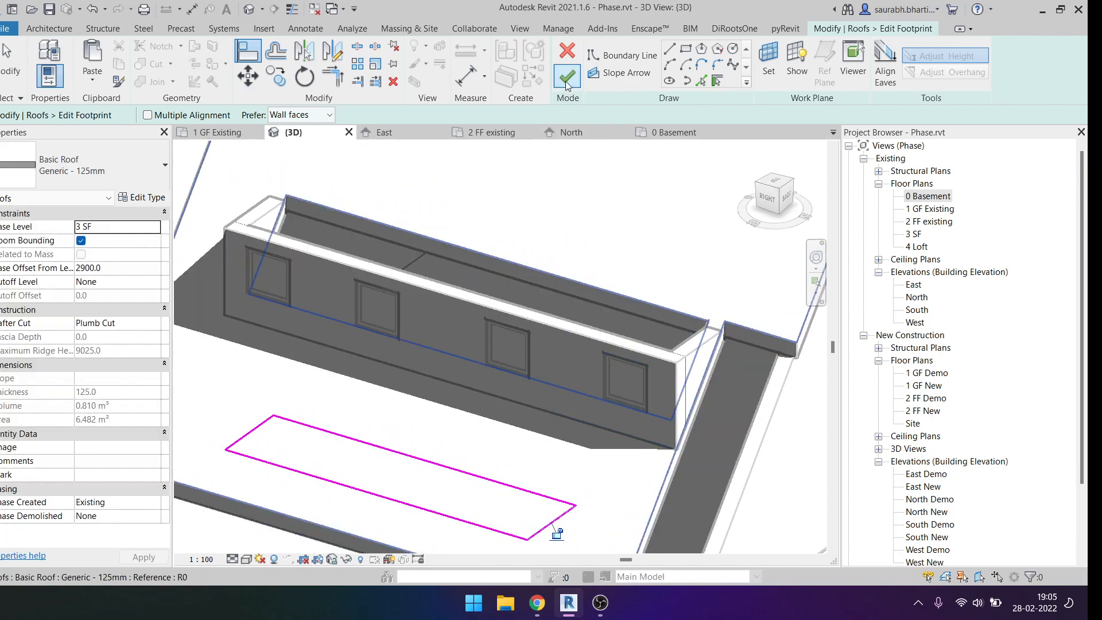
Finish the dormer roof's footprint edit and inspect the shortened end in 3D.
click(567, 76)
click(843, 566)
shift+middle_drag(746, 459, 623, 281)
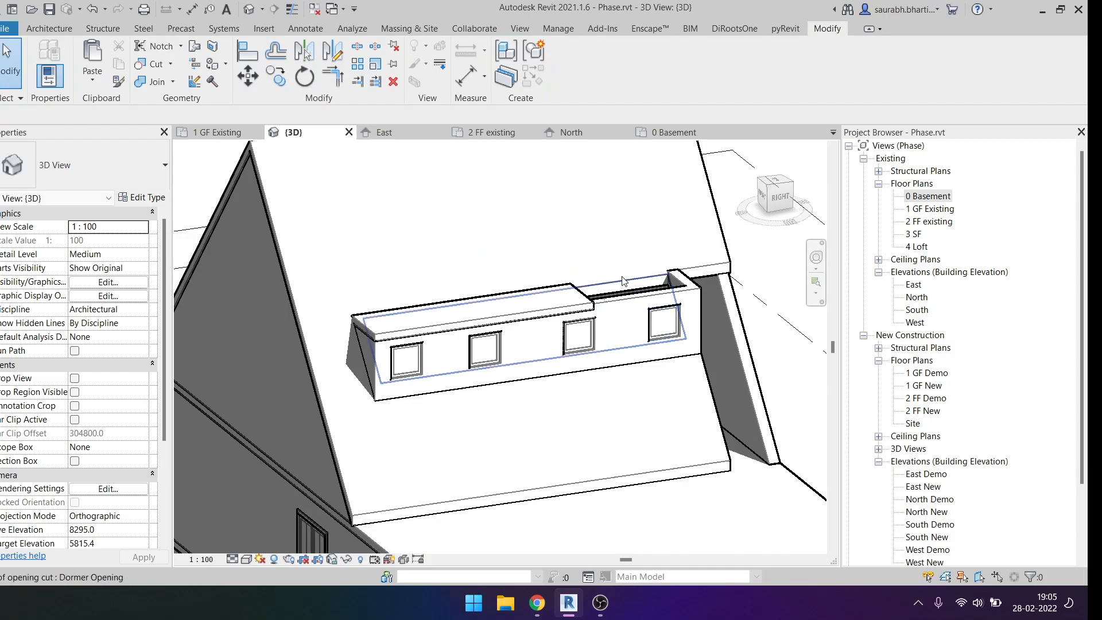
click(609, 329)
scroll(590, 342, up, 3)
shift+middle_drag(590, 342, 562, 321)
Edit the dormer roof's footprint again, moving its shortened end boundary to about 1630 mm from the dormer's side wall.
click(541, 291)
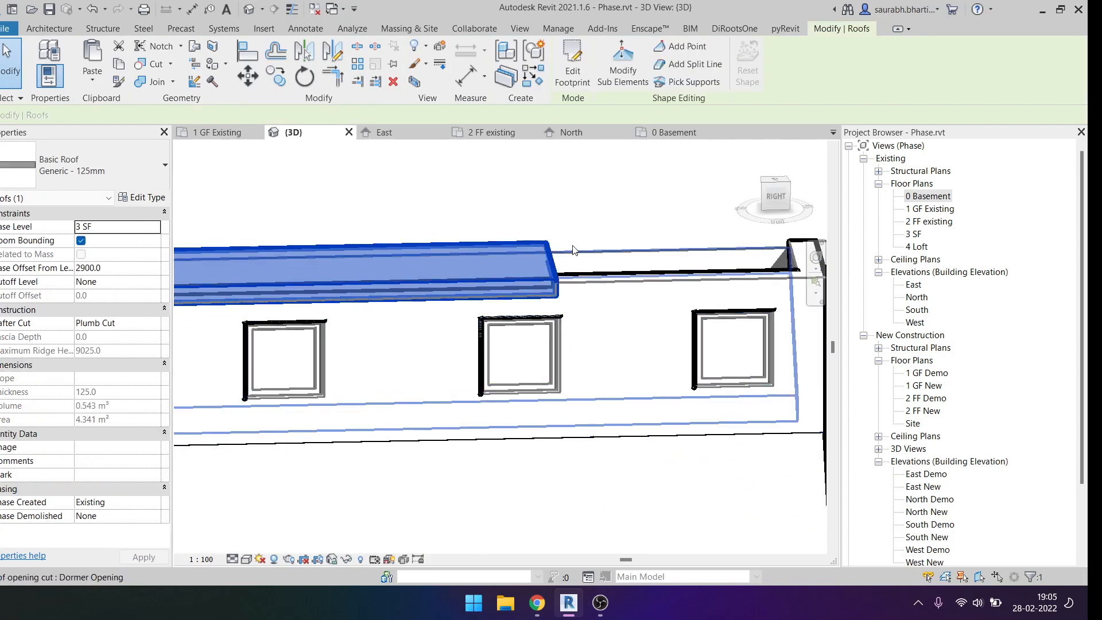
click(572, 76)
scroll(593, 307, down, 5)
mouse_move(575, 316)
shift+middle_down()
mouse_move(591, 423)
mouse_move(620, 319)
shift+middle_up()
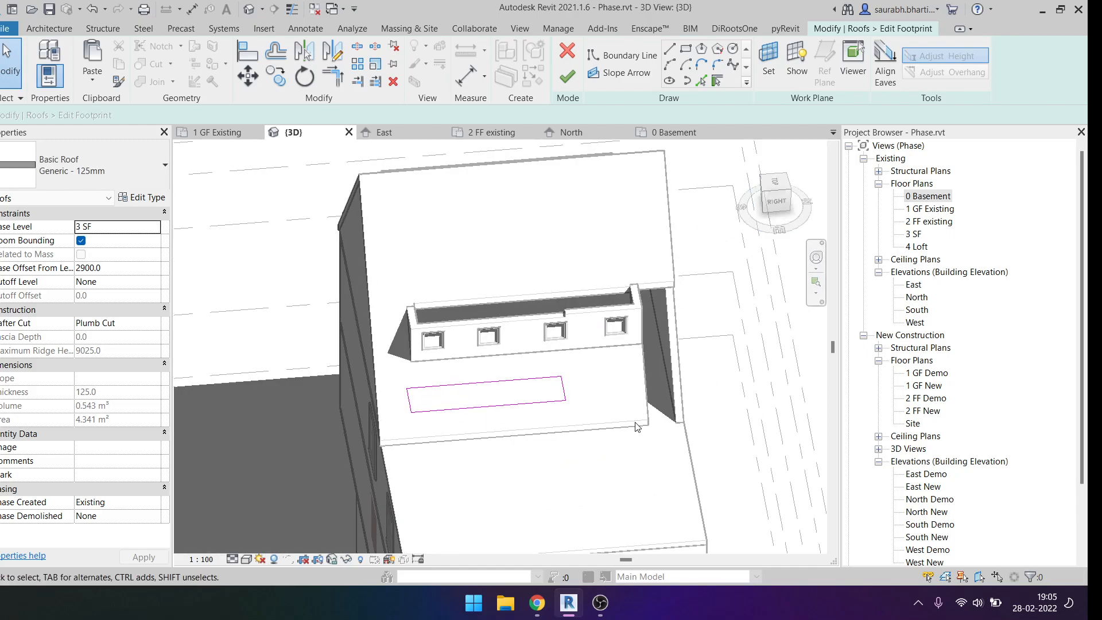
click(779, 198)
scroll(570, 331, up, 10)
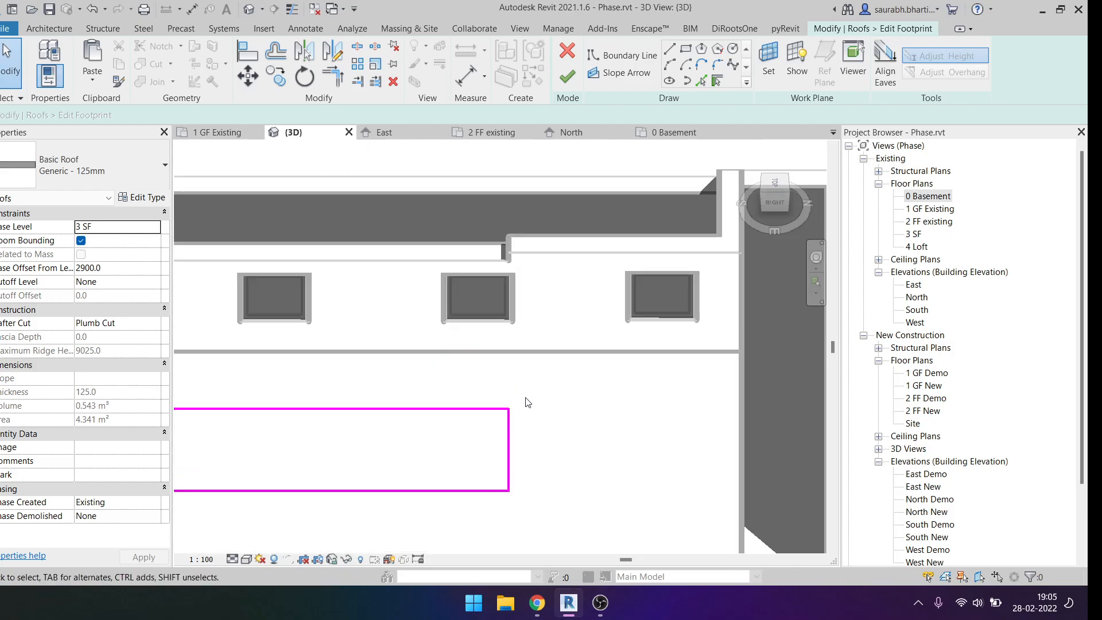
mouse_move(508, 442)
mouse_down()
mouse_move(551, 442)
mouse_move(535, 443)
mouse_up()
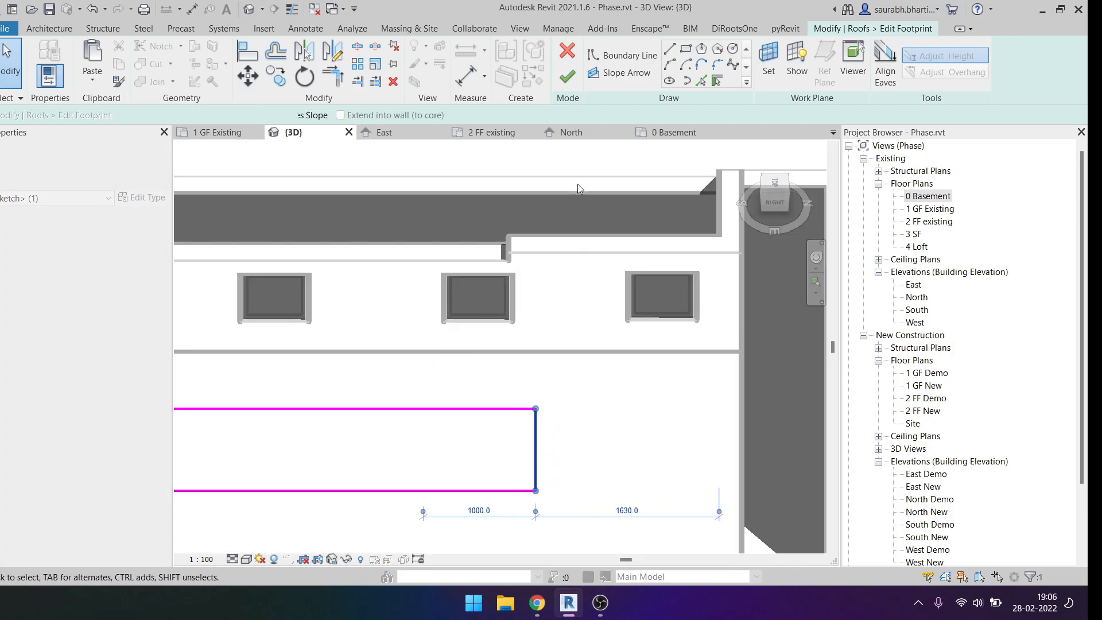
click(567, 76)
Copy the dormer's 1000 mm side wall to the shortened roof's end corner, unjoining the conflicting elements.
scroll(556, 298, down, 3)
mouse_move(557, 298)
shift+middle_down()
mouse_move(594, 267)
mouse_move(512, 361)
mouse_move(546, 327)
mouse_move(585, 409)
shift+middle_up()
click(594, 267)
click(579, 276)
mouse_move(653, 277)
shift+middle_down()
mouse_move(637, 289)
mouse_move(648, 299)
mouse_move(589, 247)
mouse_move(592, 215)
mouse_move(708, 261)
shift+middle_up()
key(Escape)
click(654, 304)
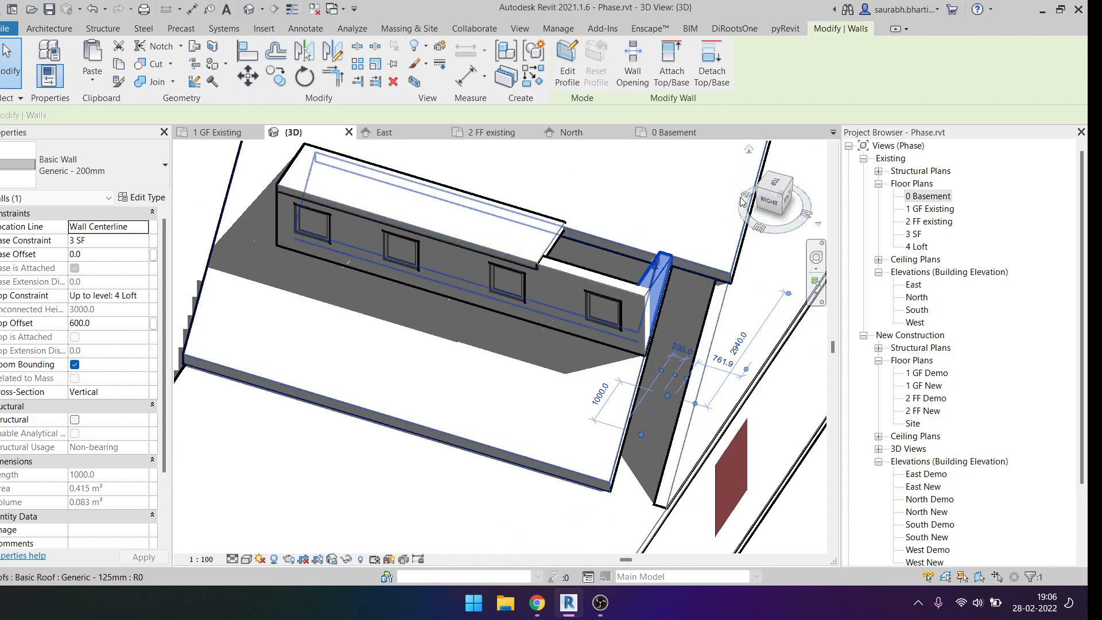
click(776, 185)
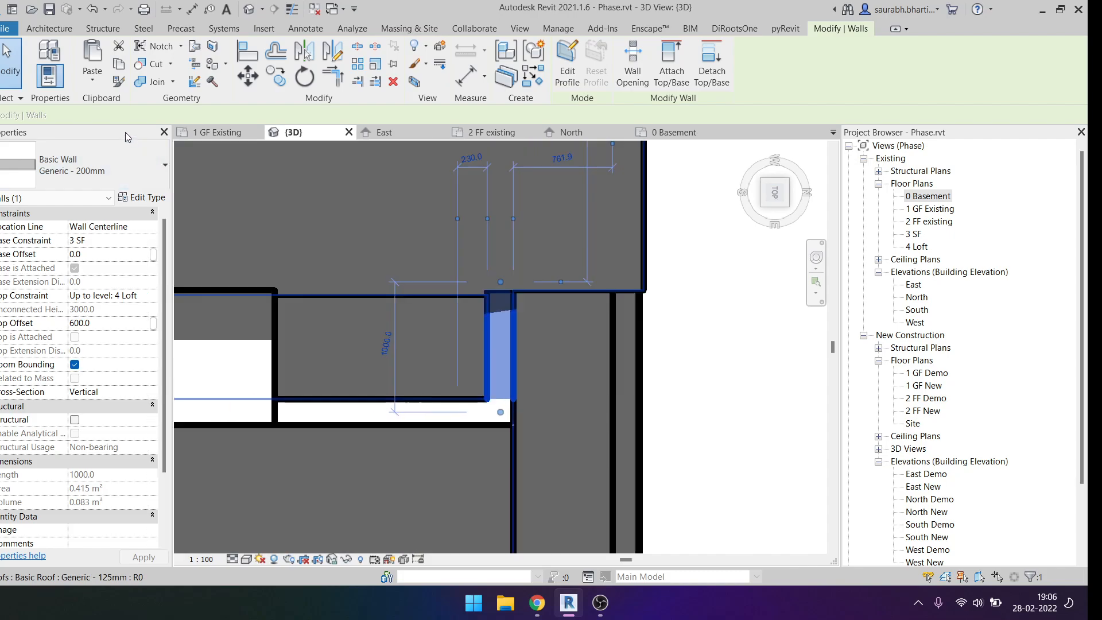
click(277, 80)
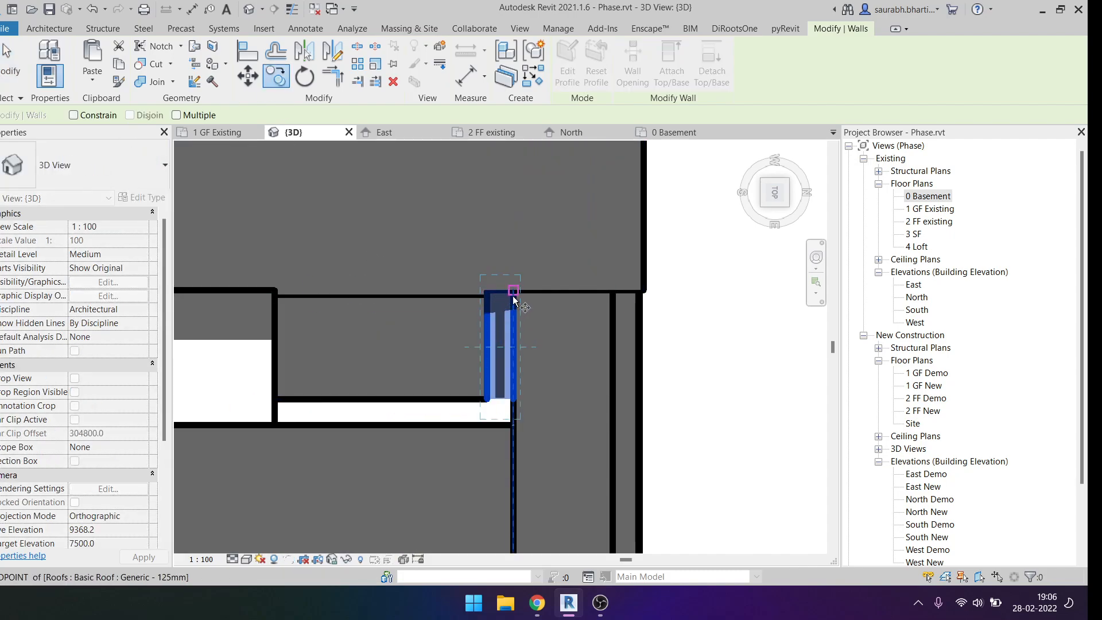
click(279, 297)
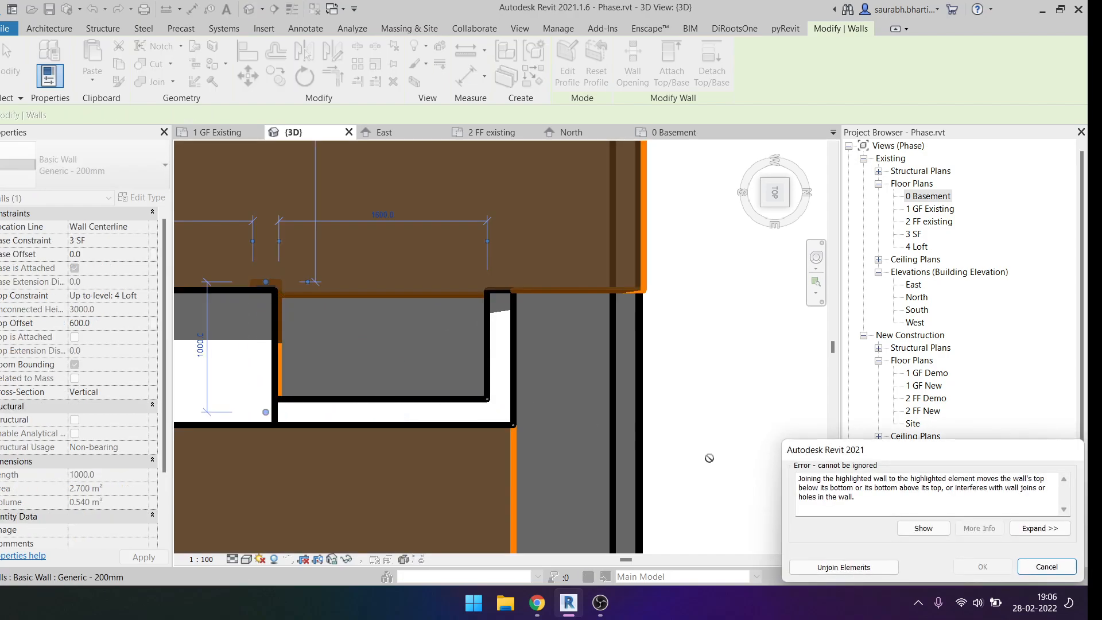
click(882, 571)
Temporarily hide the element blocking the loft interior and select the copied dormer side wall.
mouse_move(321, 356)
shift+middle_down()
mouse_move(440, 324)
mouse_move(434, 292)
mouse_move(467, 287)
mouse_move(503, 342)
mouse_move(557, 386)
mouse_move(560, 351)
mouse_move(592, 401)
mouse_move(526, 357)
mouse_move(538, 215)
mouse_move(518, 241)
shift+middle_up()
click(450, 260)
key(Escape)
click(505, 345)
key(h)
key(h)
click(526, 352)
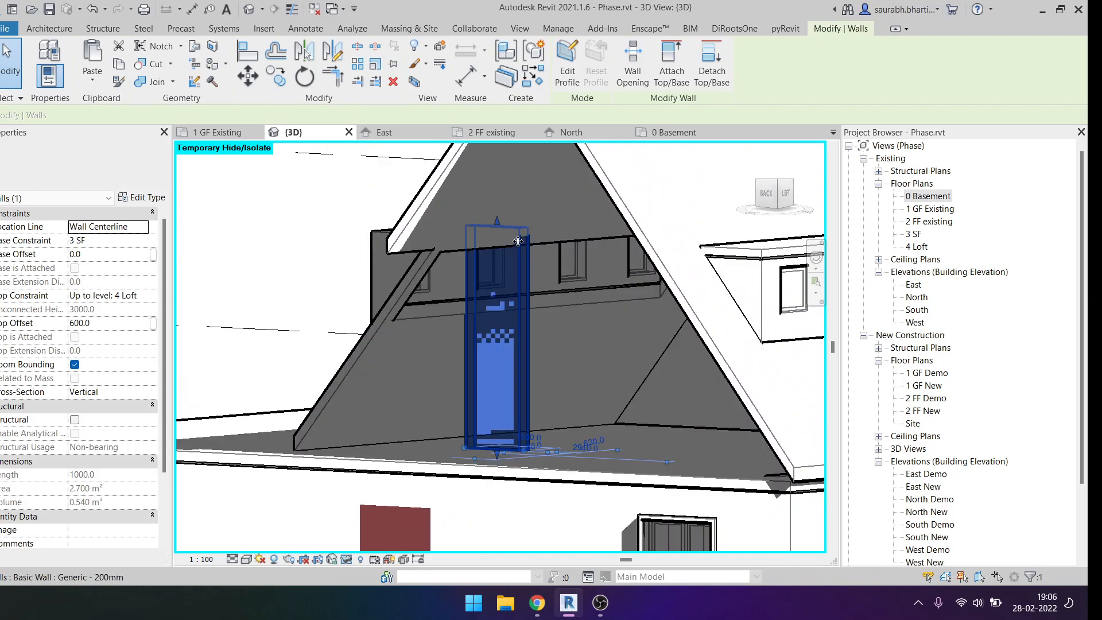
Try to attach the top of the copied side wall to the main roof, unjoining the conflicting elements.
shift+middle_drag(532, 291, 532, 350)
click(490, 320)
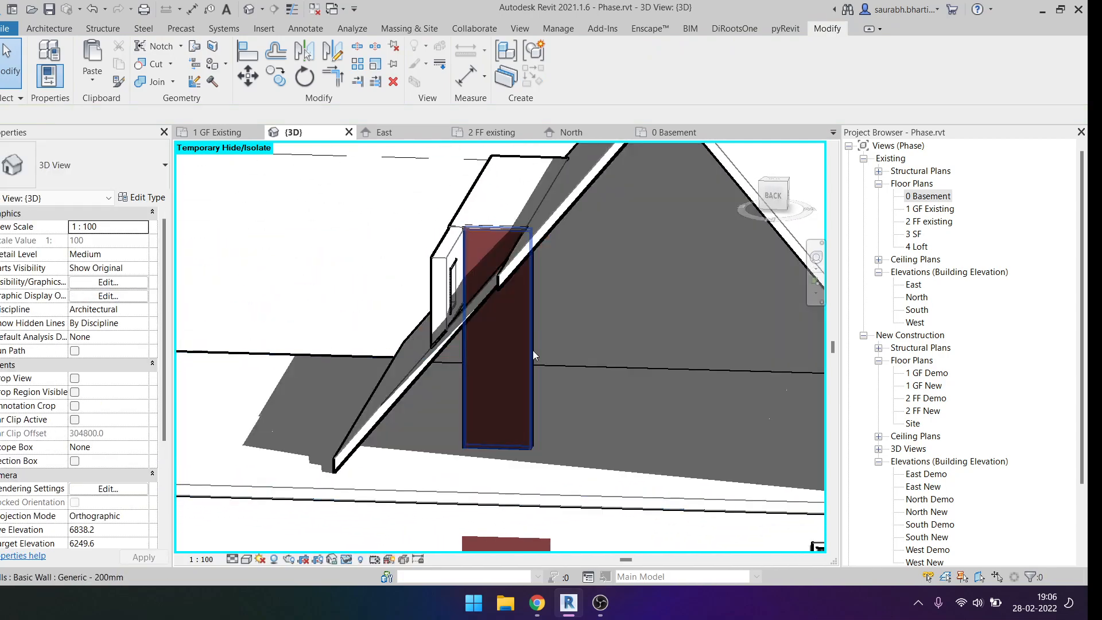
click(494, 280)
click(672, 60)
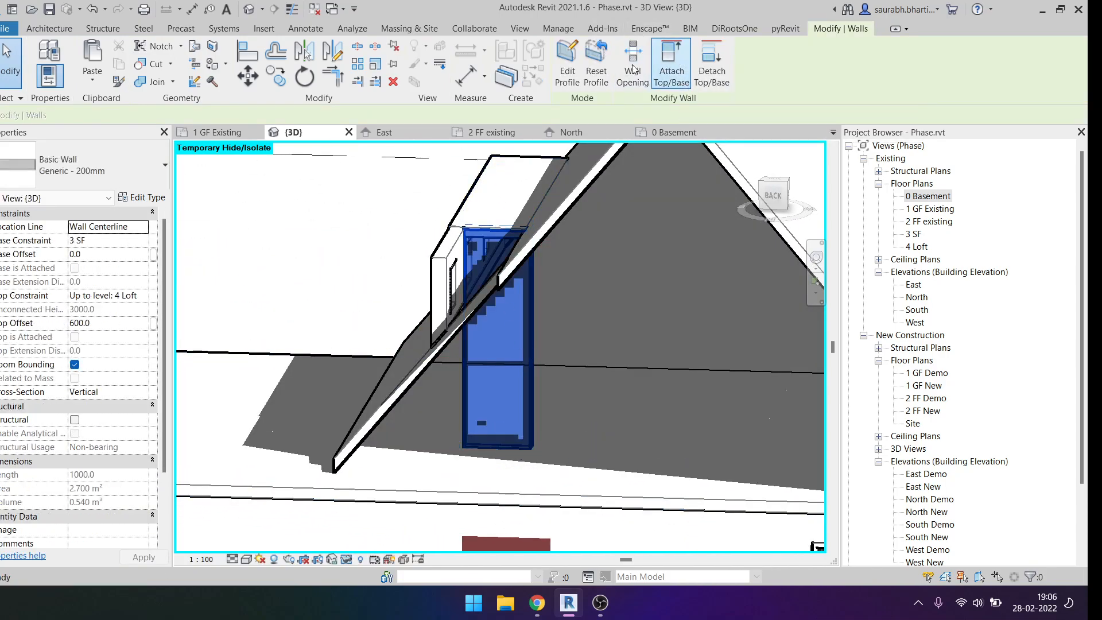
click(565, 209)
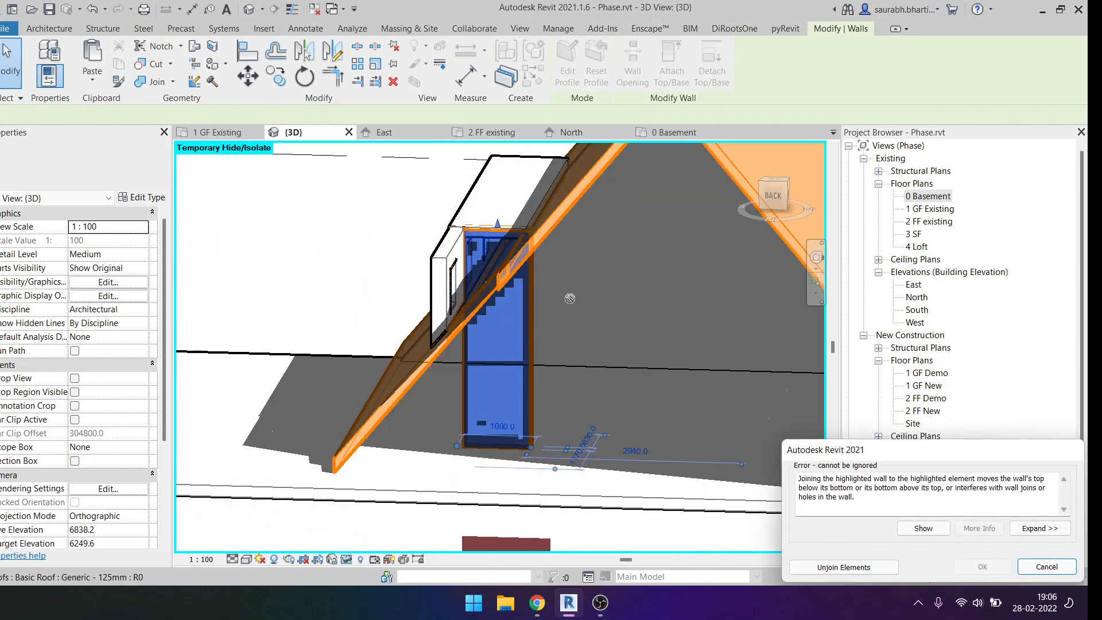
click(803, 566)
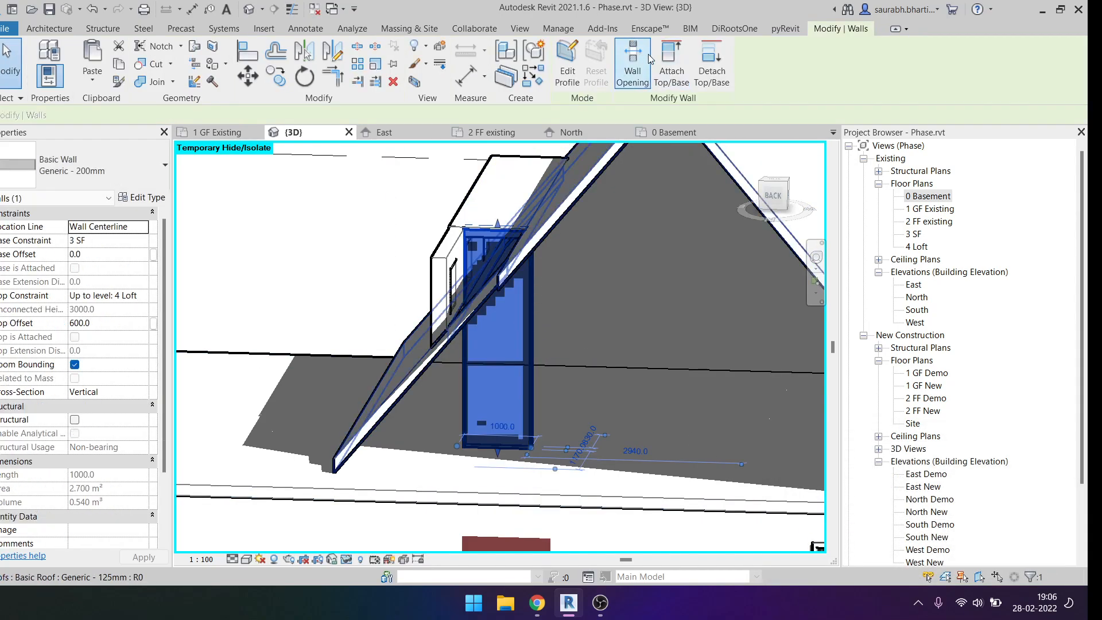
Try Attach Top/Base on the copied side wall again, working from the back view of the gable.
click(671, 61)
mouse_move(534, 321)
shift+middle_down()
mouse_move(551, 345)
mouse_move(514, 292)
mouse_move(578, 394)
mouse_move(536, 226)
mouse_move(540, 321)
shift+middle_up()
shift+middle_drag(482, 257, 509, 261)
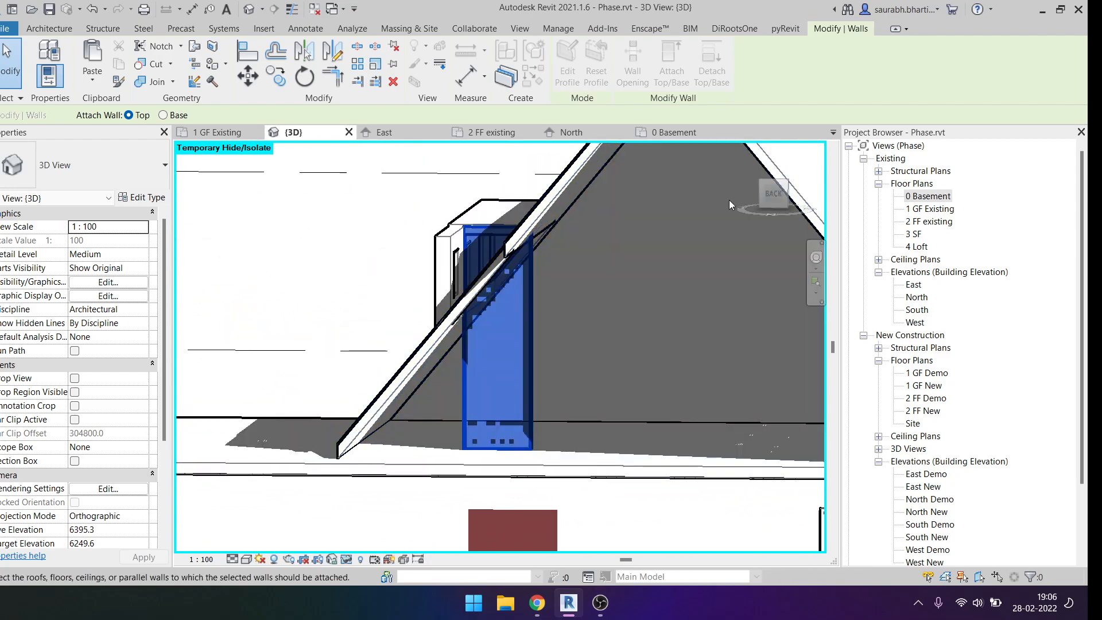
click(777, 205)
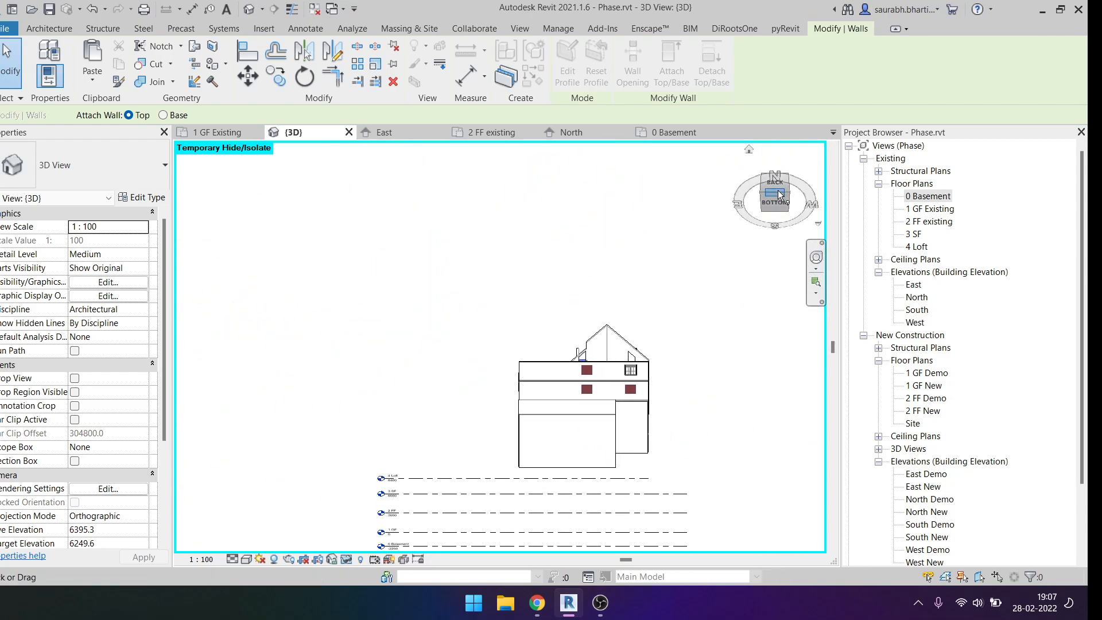
click(775, 185)
scroll(578, 314, up, 5)
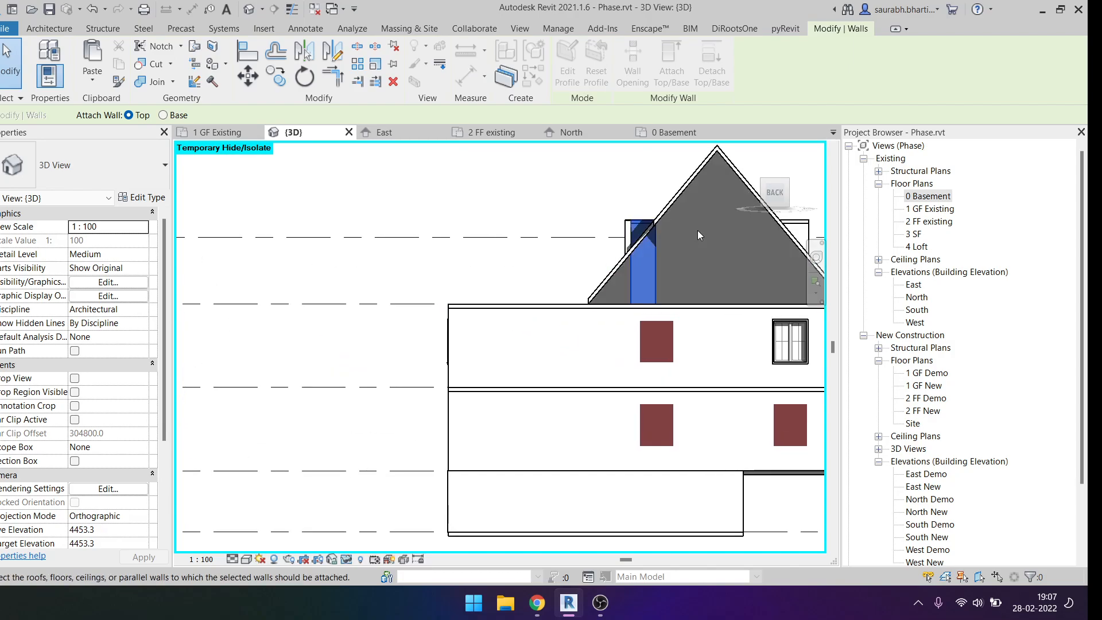
click(601, 216)
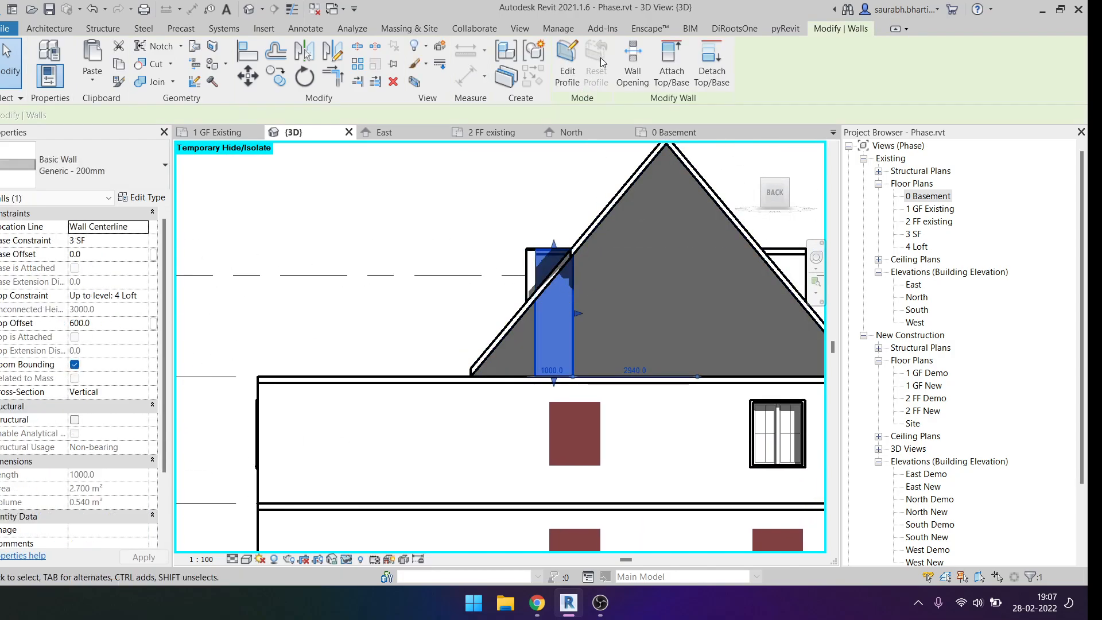
Edit the copied side wall's profile by adding a sloped line along the main roof and trimming it with the top and outer edges.
click(567, 63)
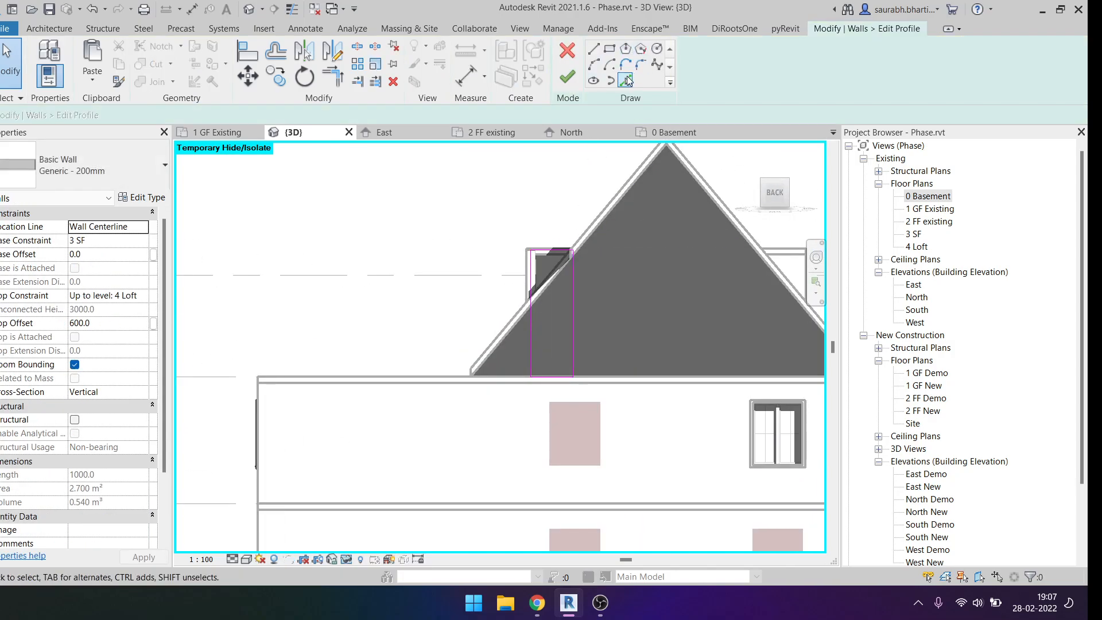
click(626, 80)
scroll(551, 276, up, 5)
click(551, 277)
key(Escape)
key(t)
key(r)
click(586, 189)
click(551, 282)
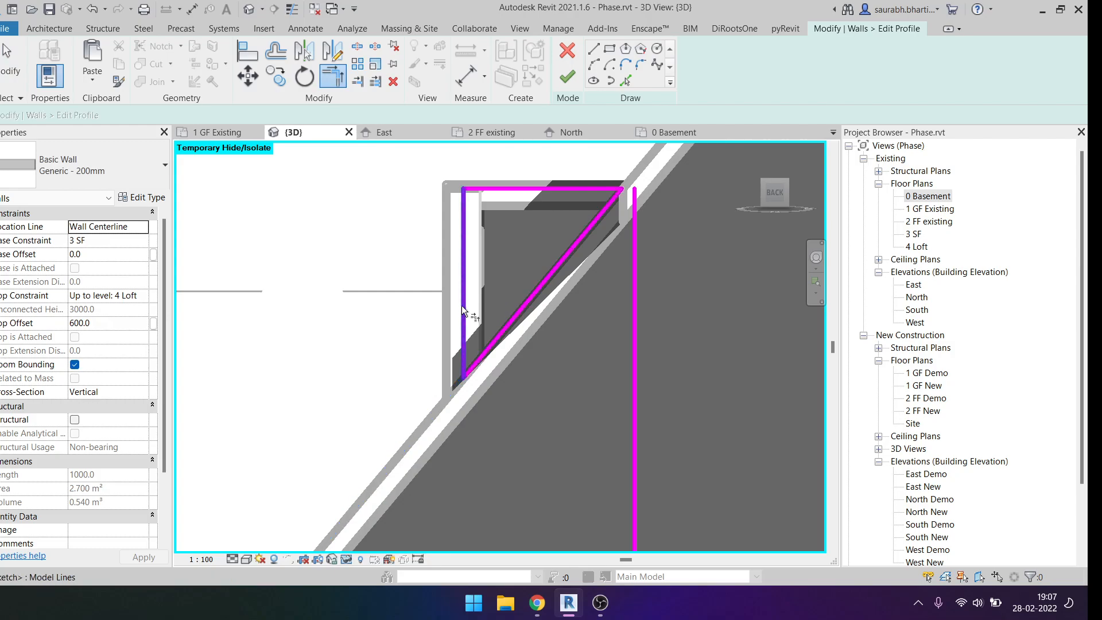
Delete the leftover inner vertical line from the side wall's profile and try to finish the sketch.
scroll(489, 283, down, 2)
key(Escape)
click(583, 316)
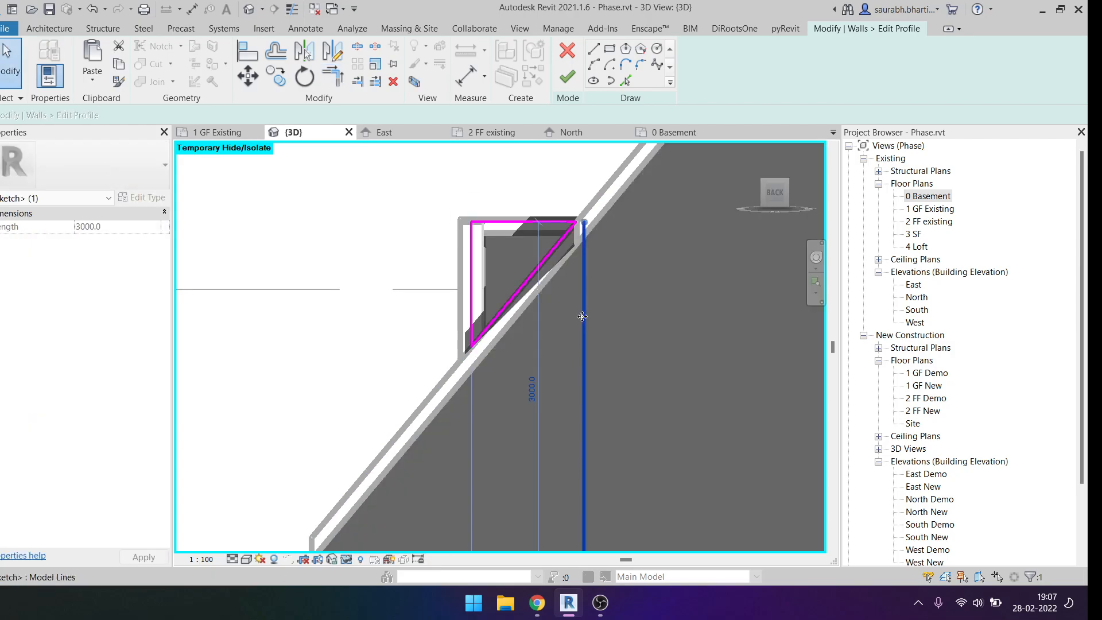
key(Delete)
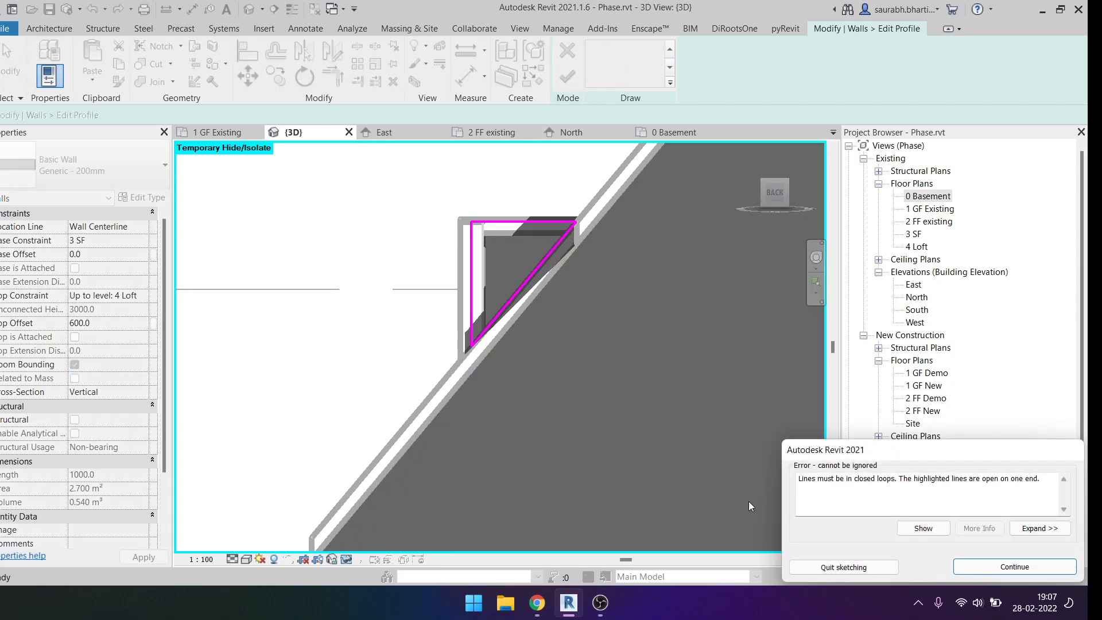
click(1010, 566)
Move the profile's sloped line down to the underside of the main roof and try to finish the sketch.
scroll(602, 231, up, 3)
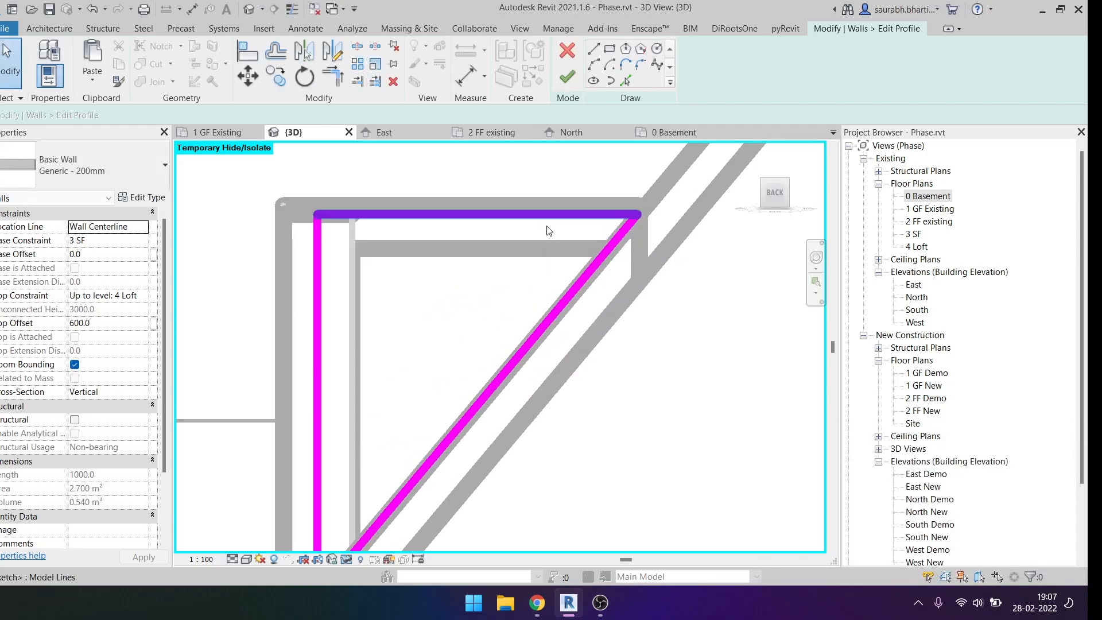
click(540, 326)
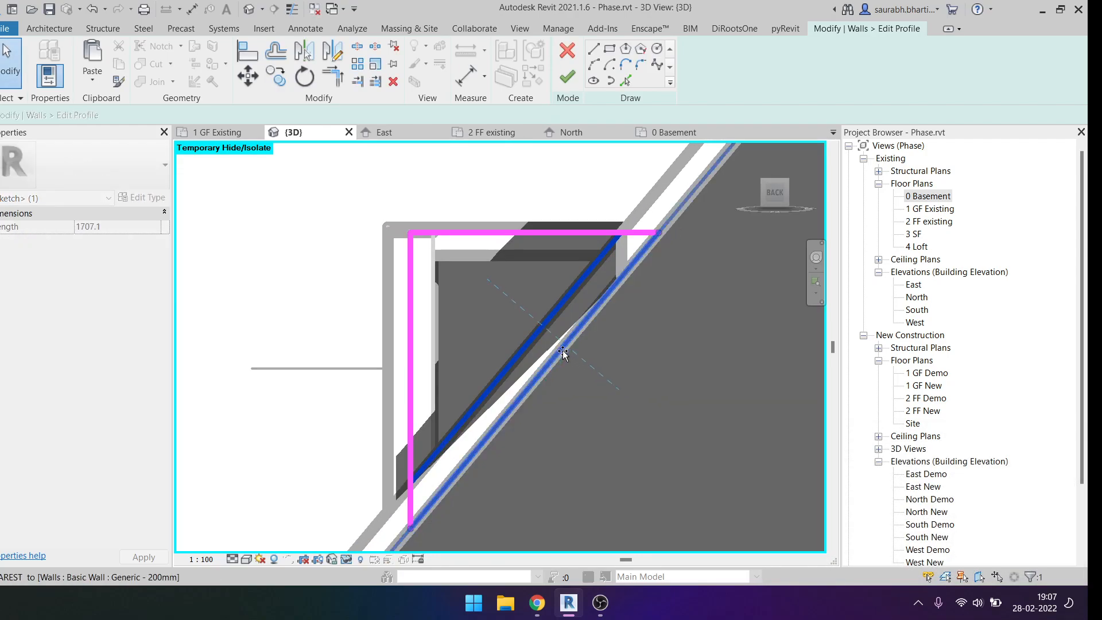
click(567, 77)
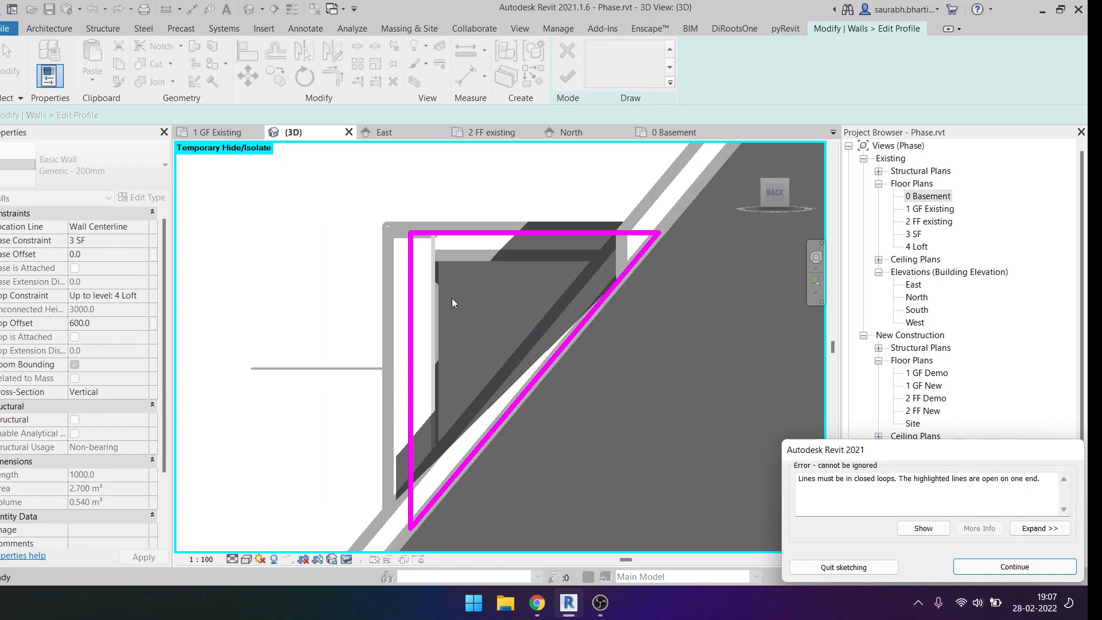
key(Return)
Delete the stray horizontal line at the base of the old wall outline and finish the side wall's profile.
scroll(487, 223, down, 2)
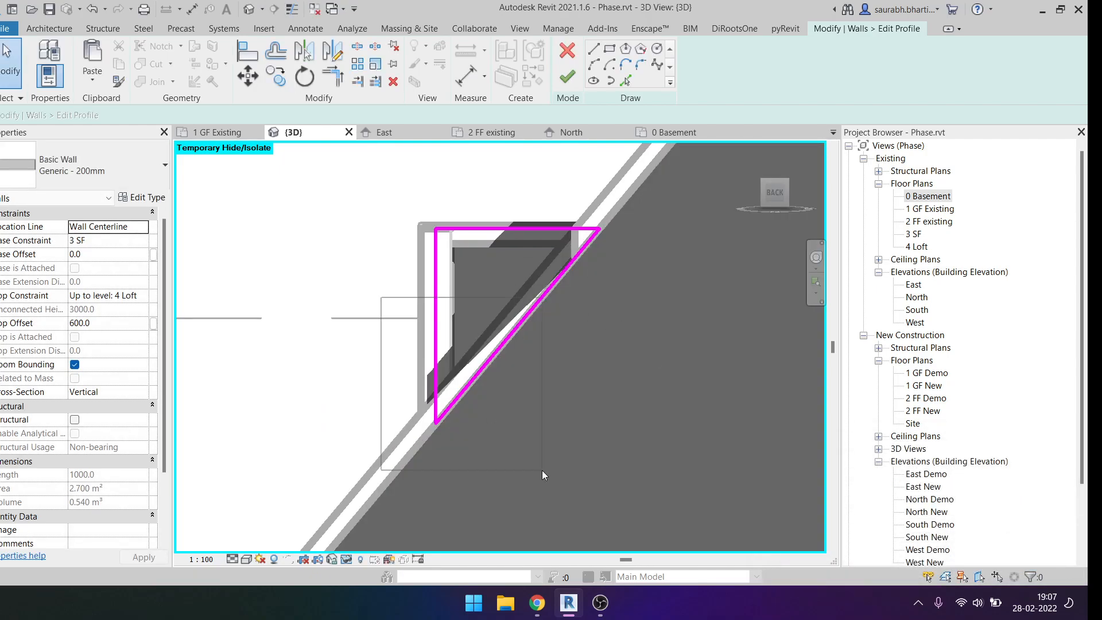
scroll(496, 334, down, 3)
scroll(500, 352, up, 2)
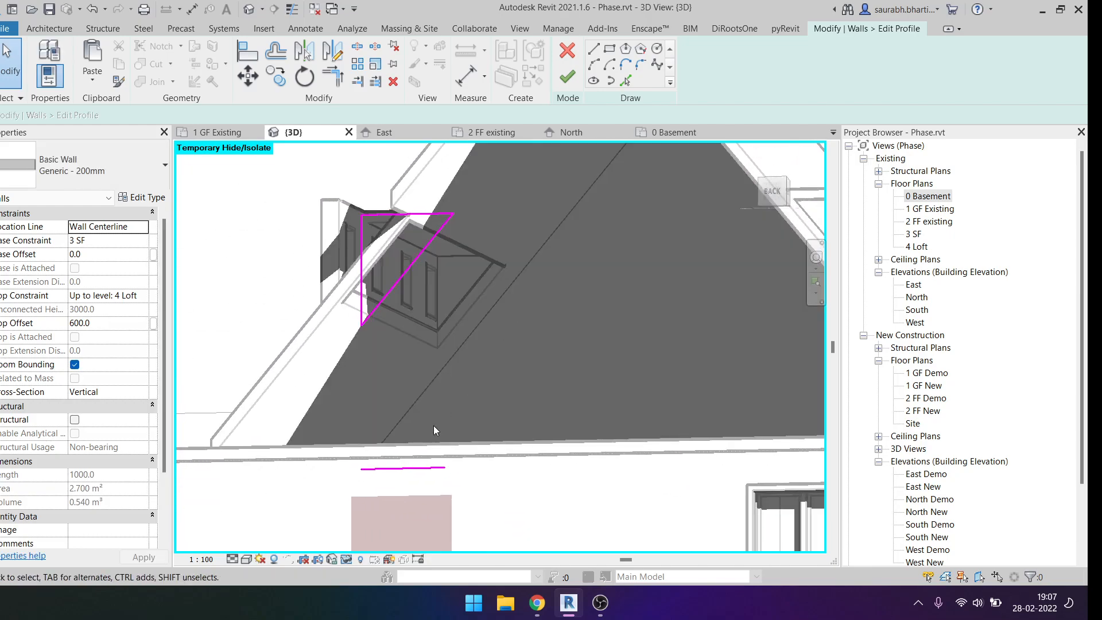
click(428, 469)
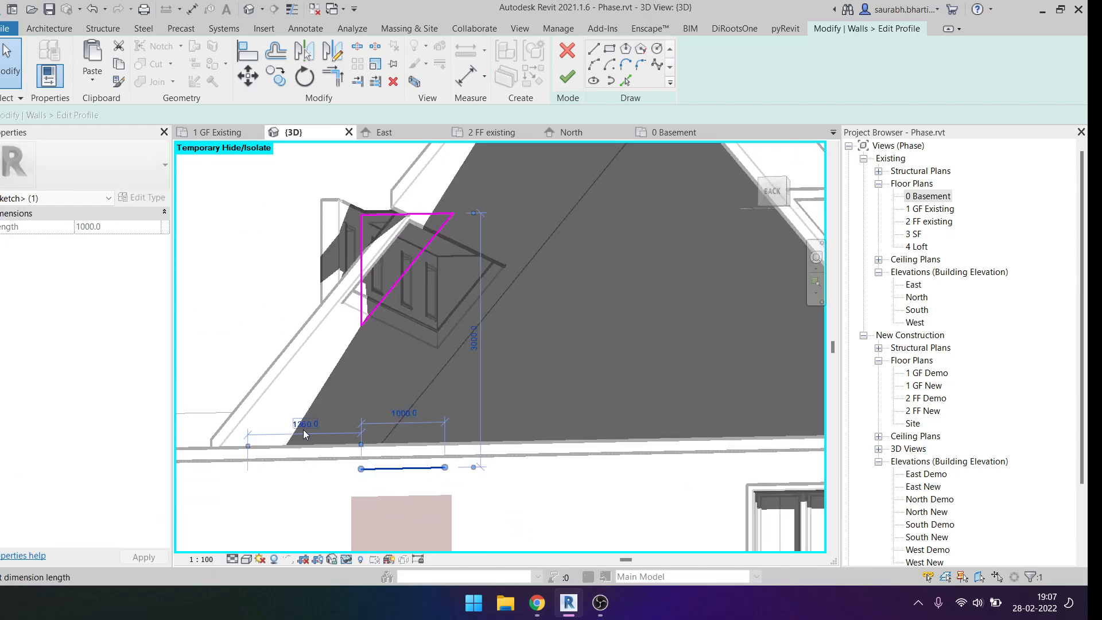
drag(468, 525, 468, 525)
key(Delete)
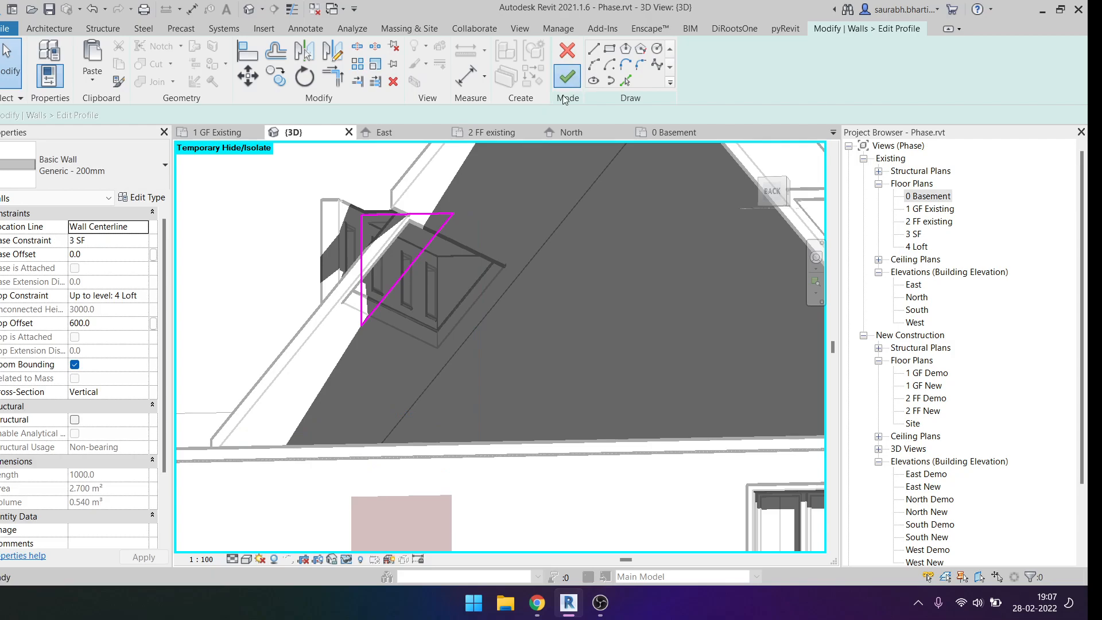
click(567, 77)
Restore the temporarily hidden elements and examine the leftover dormer walls beyond the shortened roof.
shift+middle_drag(470, 247, 517, 270)
key(Escape)
click(435, 242)
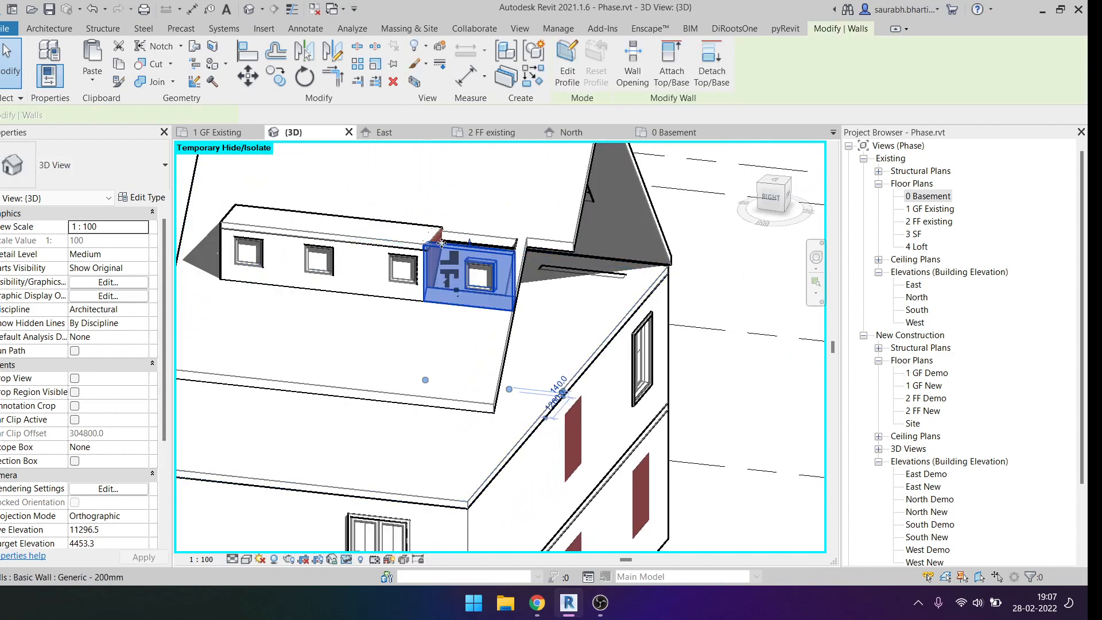
shift+middle_drag(435, 242, 446, 312)
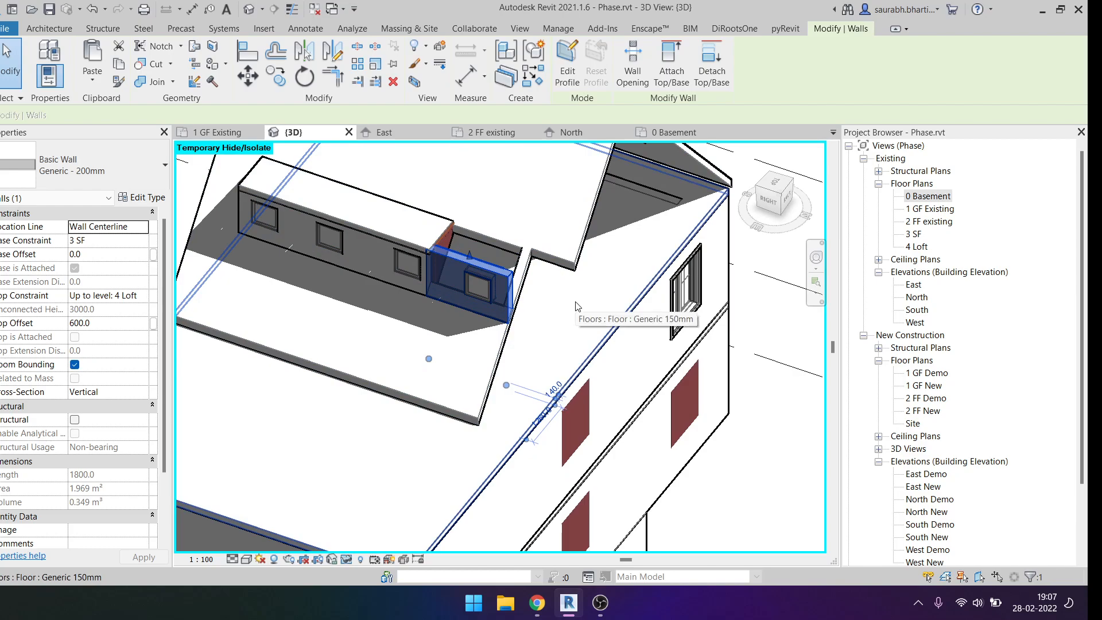
key(Escape)
shift+middle_drag(577, 306, 518, 310)
click(510, 270)
key(Escape)
scroll(518, 311, up, 3)
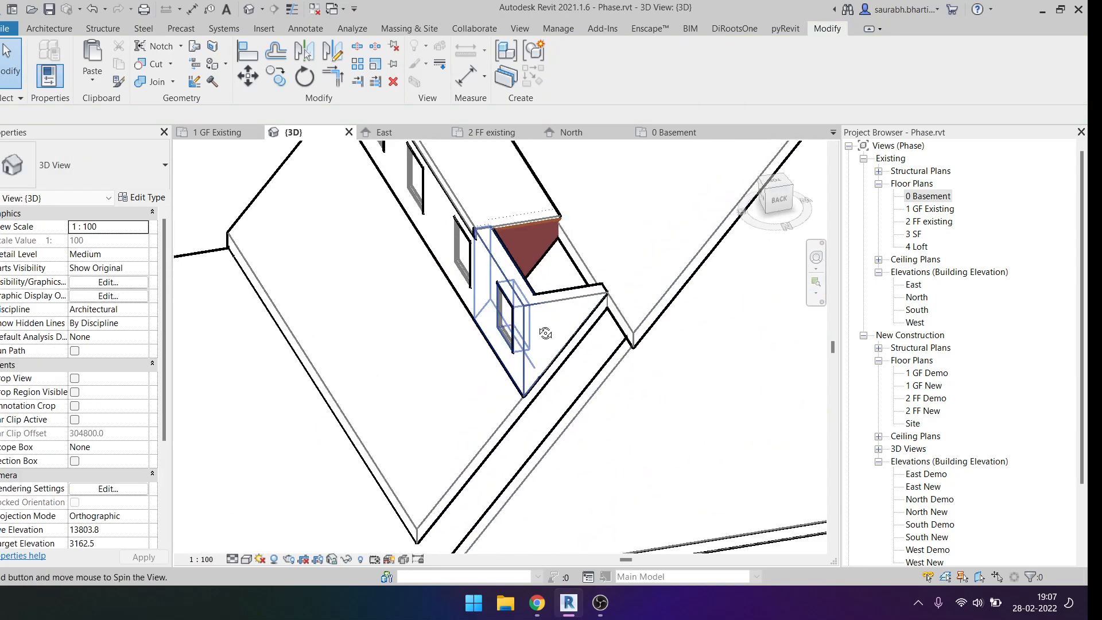
scroll(497, 280, up, 2)
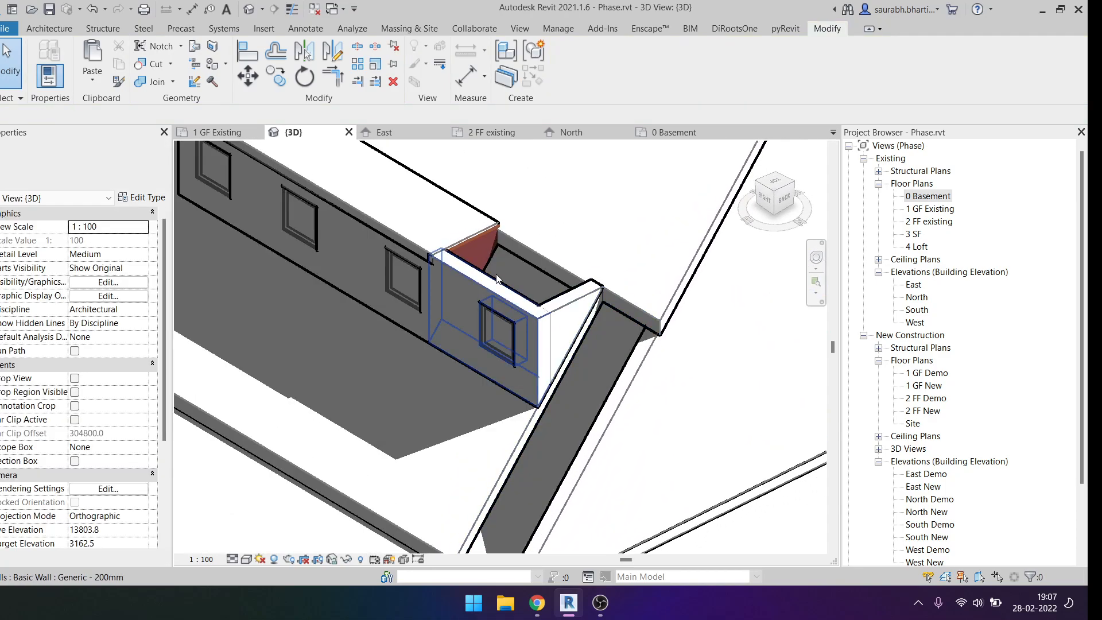
Try to remove the leftover dormer walls beyond the shortened roof, and undo it.
click(443, 277)
key(Delete)
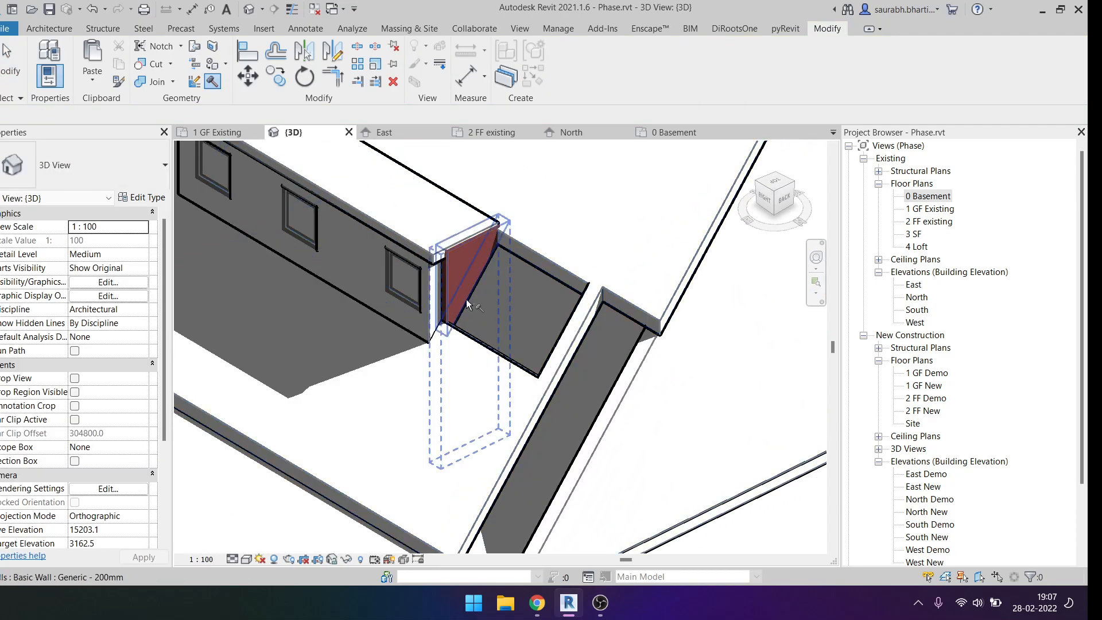
key(ctrl+z)
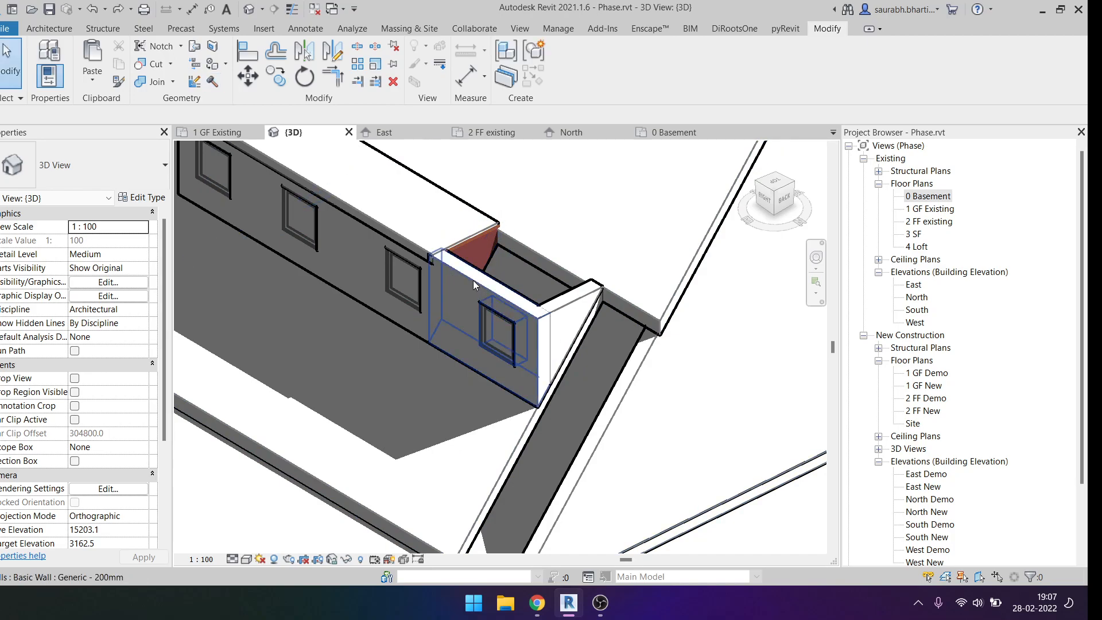
Set Phase Demolished to New Construction for the leftover windowed front wall and the old side wall of the dormer.
click(473, 280)
ctrl+click(569, 308)
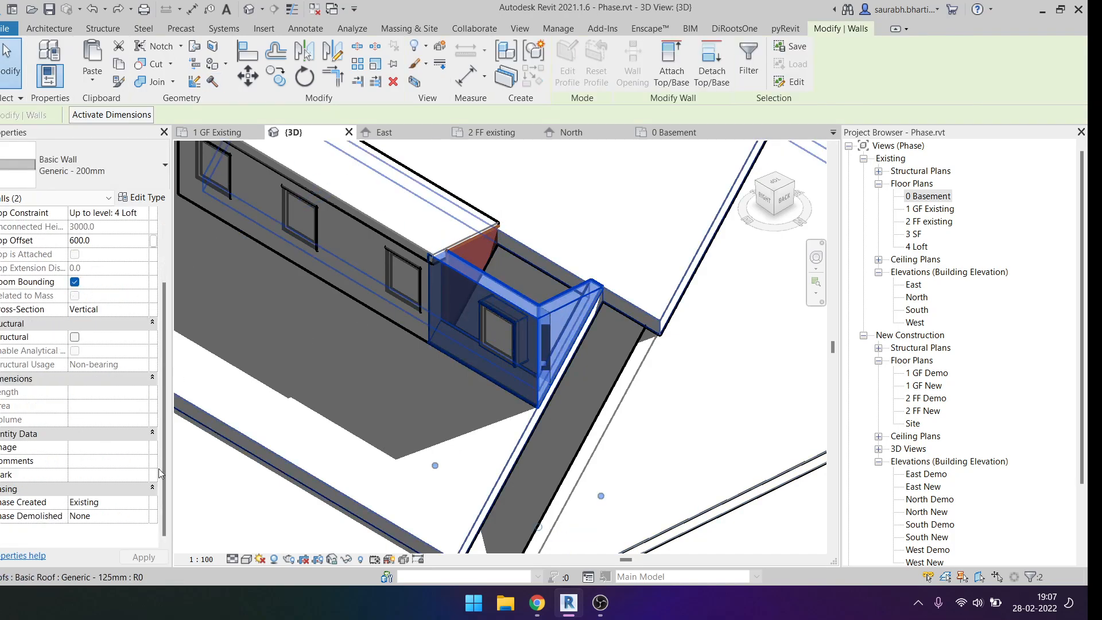
click(143, 517)
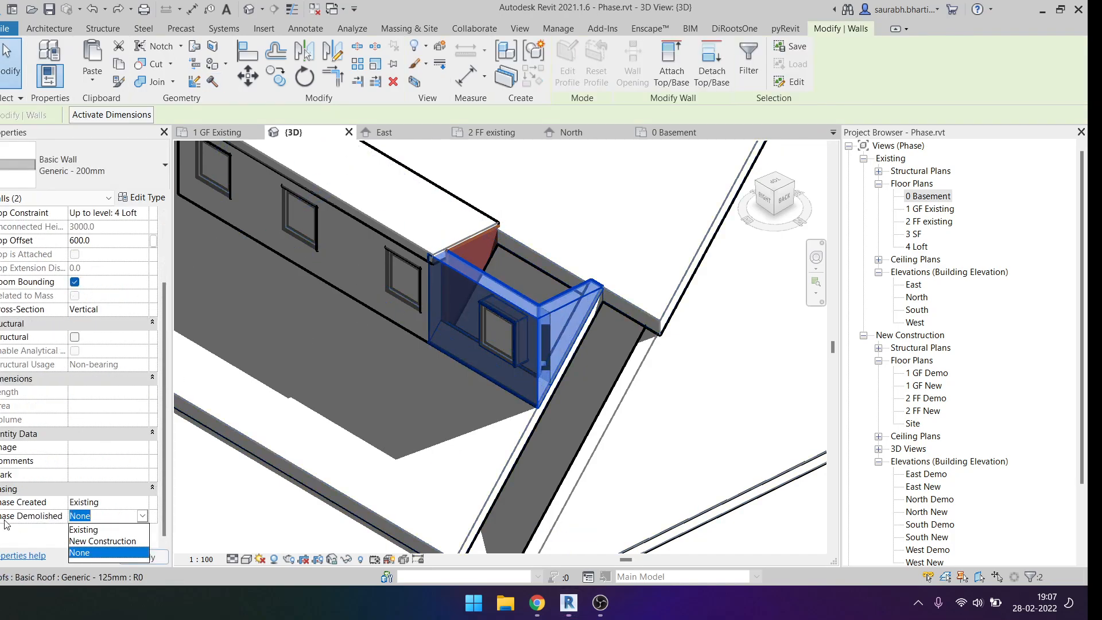
click(112, 541)
Align the vertical and top edges of the new side wall's profile with the dormer roof's outer edge and top, removing conflicting constraints.
shift+middle_drag(574, 413, 553, 305)
click(553, 304)
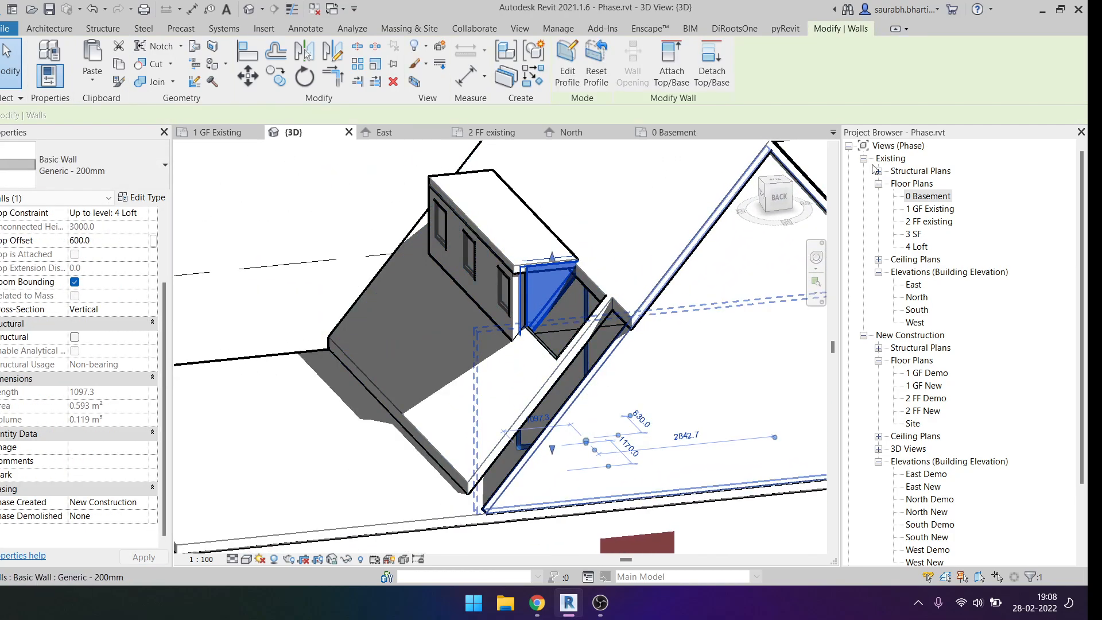
click(784, 199)
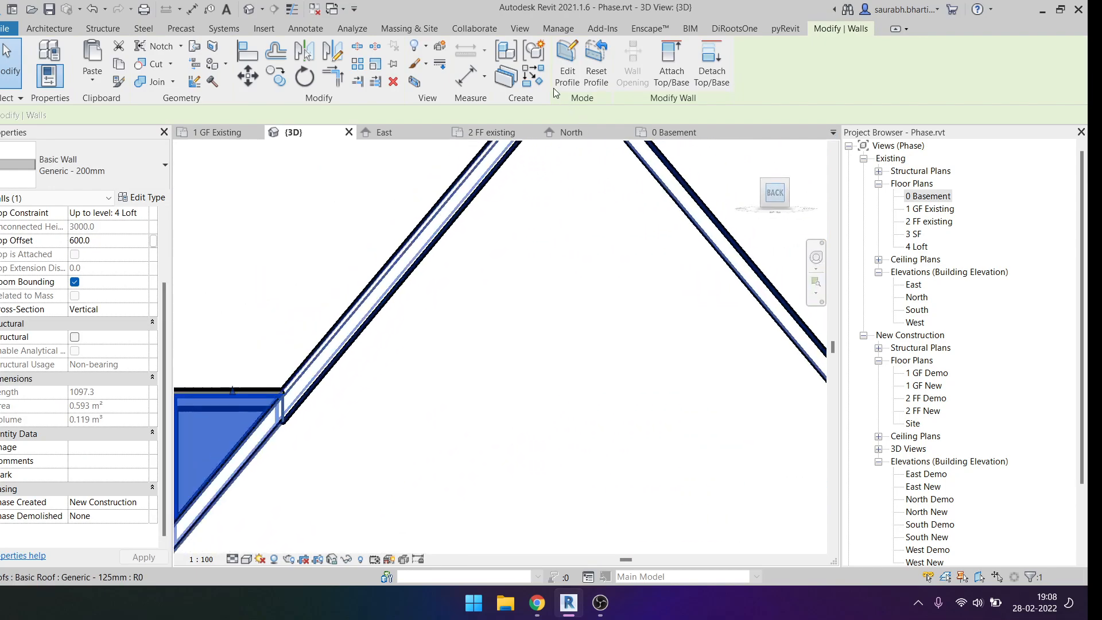
click(571, 60)
drag(423, 211, 406, 204)
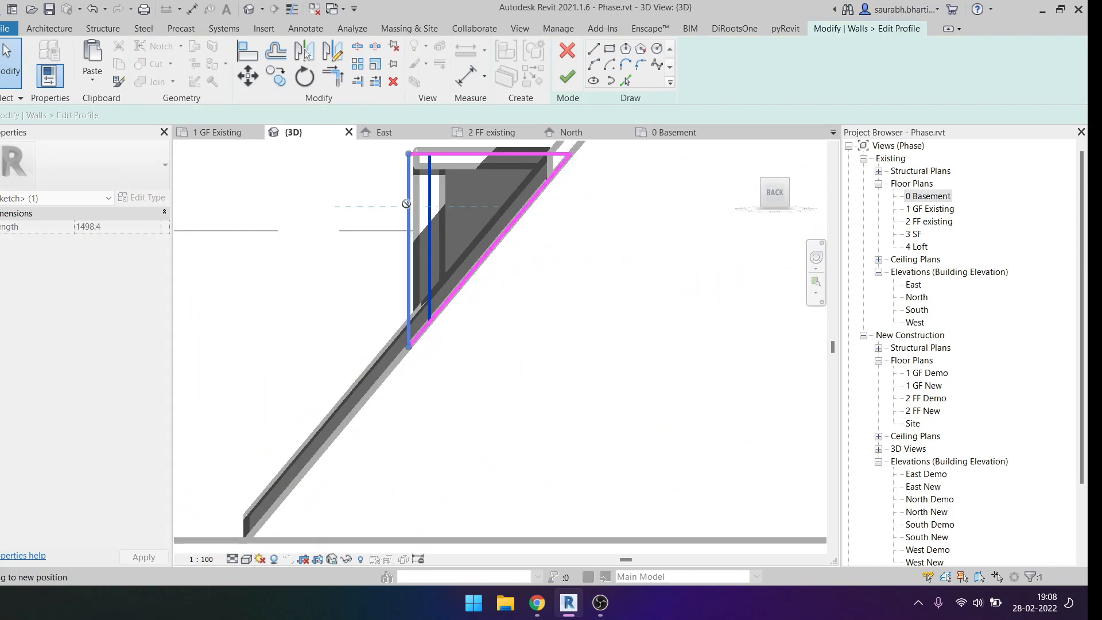
middle_drag(456, 174, 468, 247)
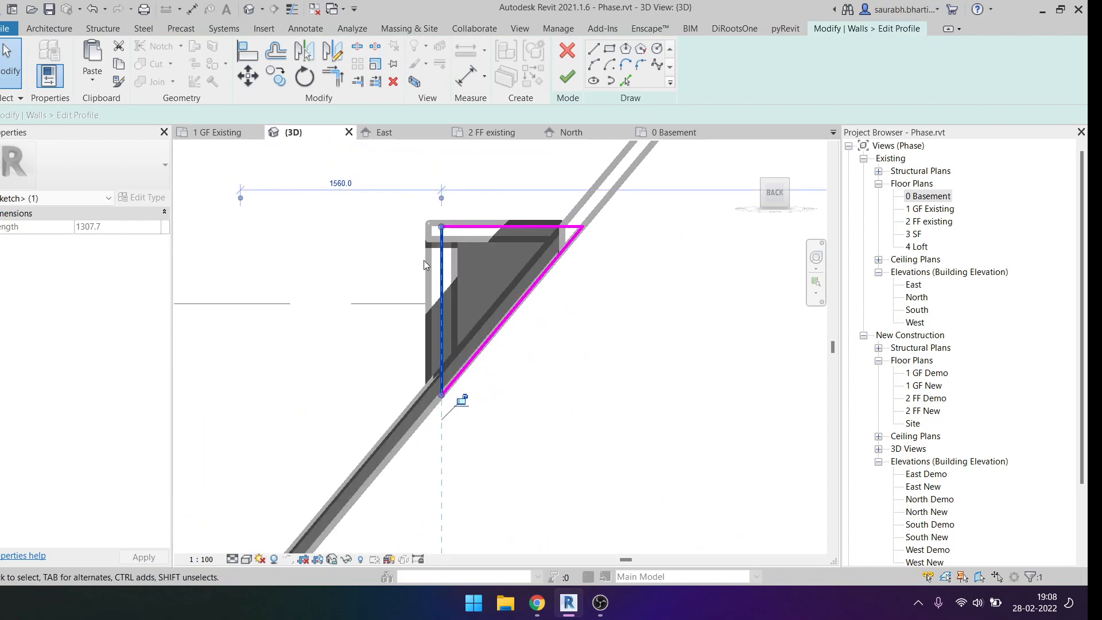
key(a)
key(l)
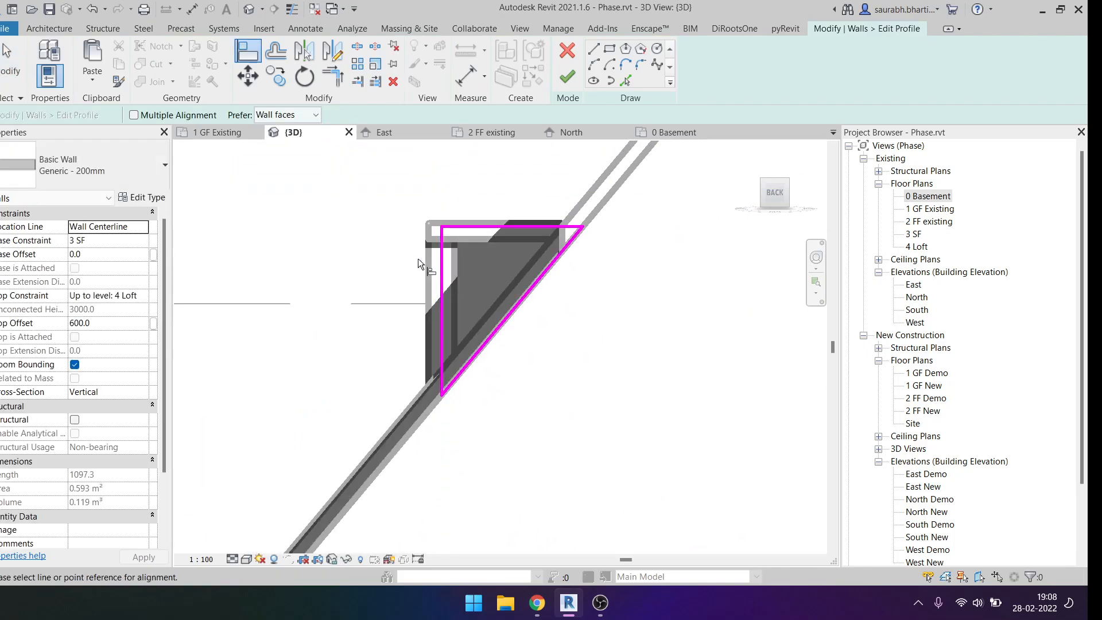
click(446, 275)
click(803, 565)
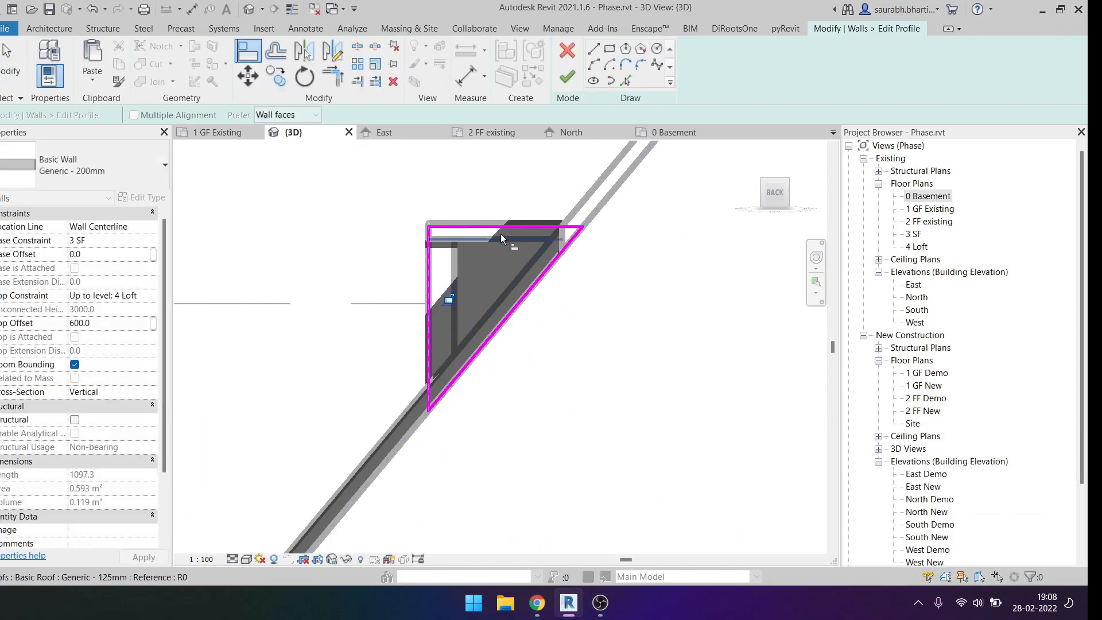
click(848, 558)
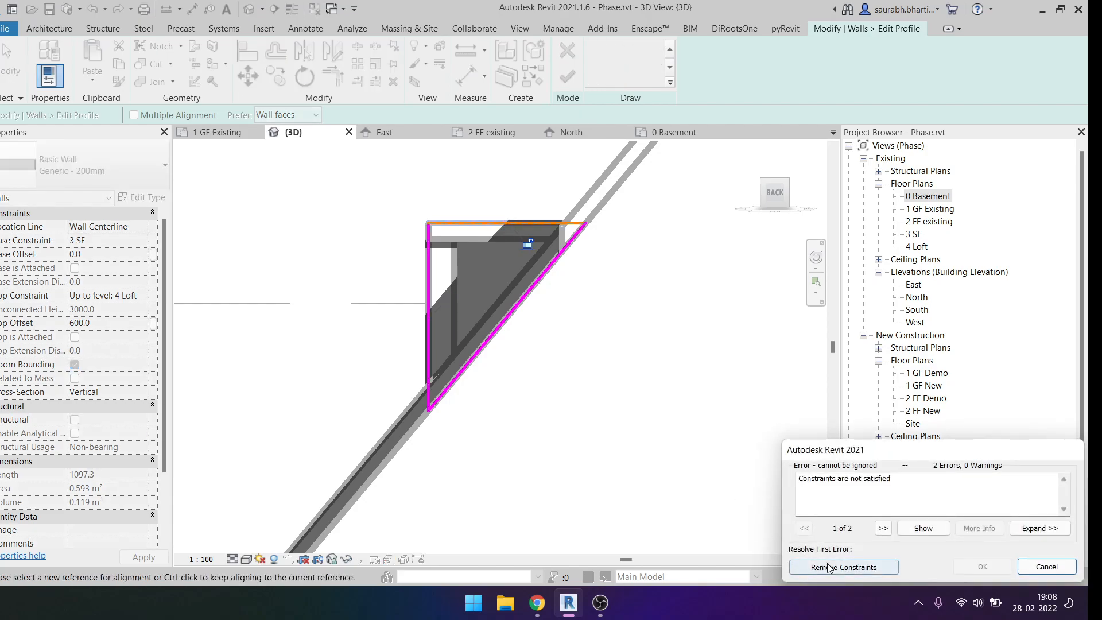
click(572, 80)
Try to attach the top of the new side wall to the dormer roof, unjoining the conflicting elements.
shift+middle_drag(580, 330, 542, 304)
scroll(536, 325, up, 3)
key(Escape)
click(671, 63)
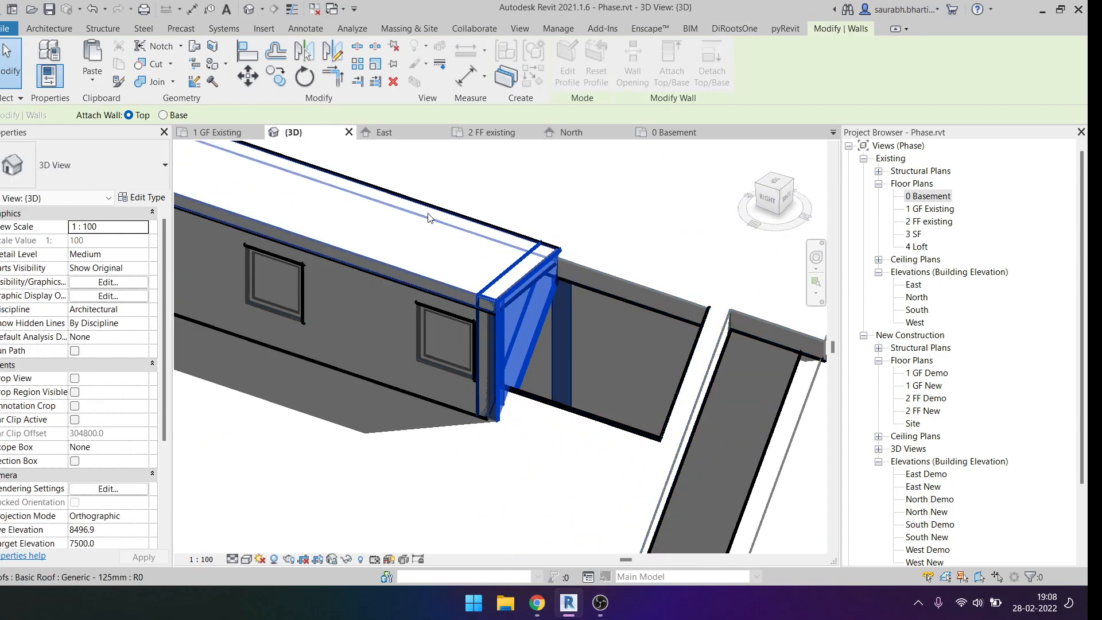
click(427, 239)
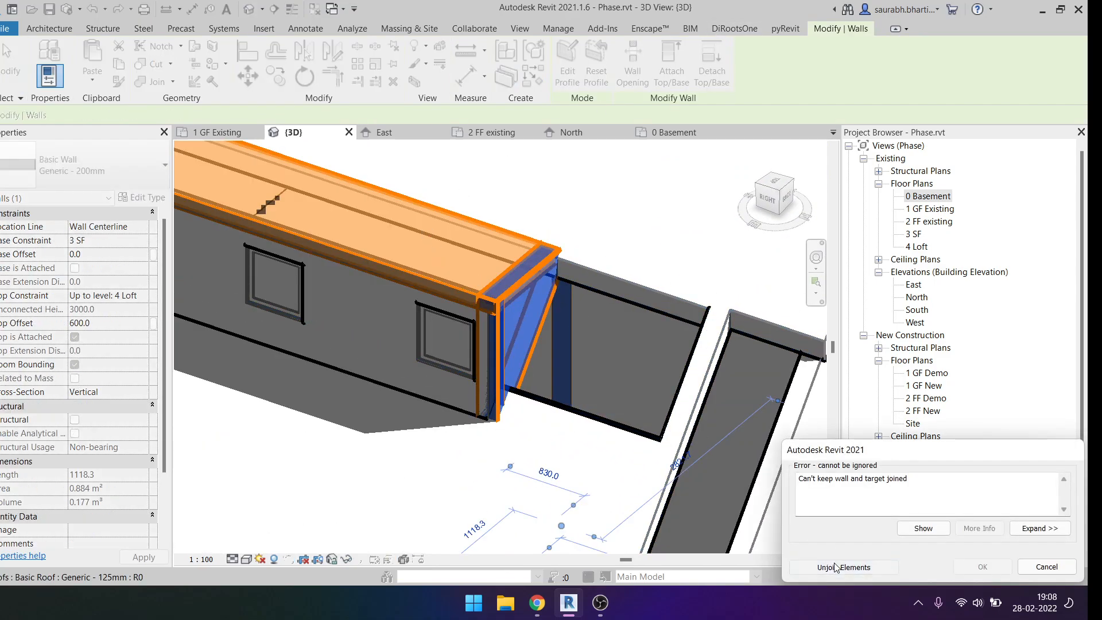
click(835, 567)
Edit the dormer roof's footprint by moving its end edge outward over the new side wall.
shift+middle_drag(524, 312, 769, 209)
click(770, 196)
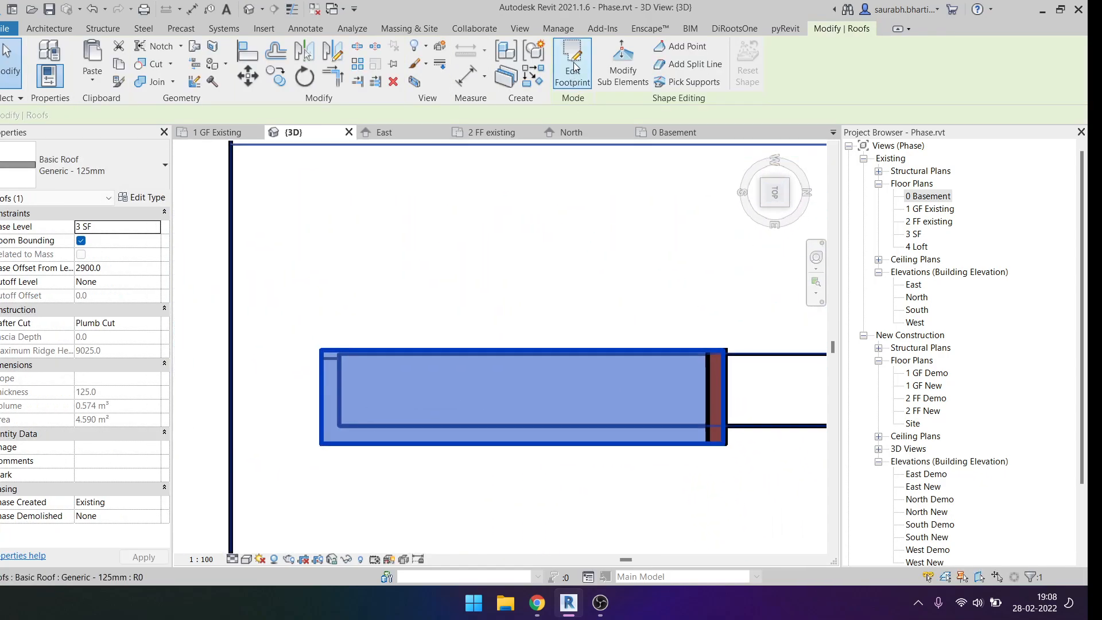
click(572, 63)
click(698, 351)
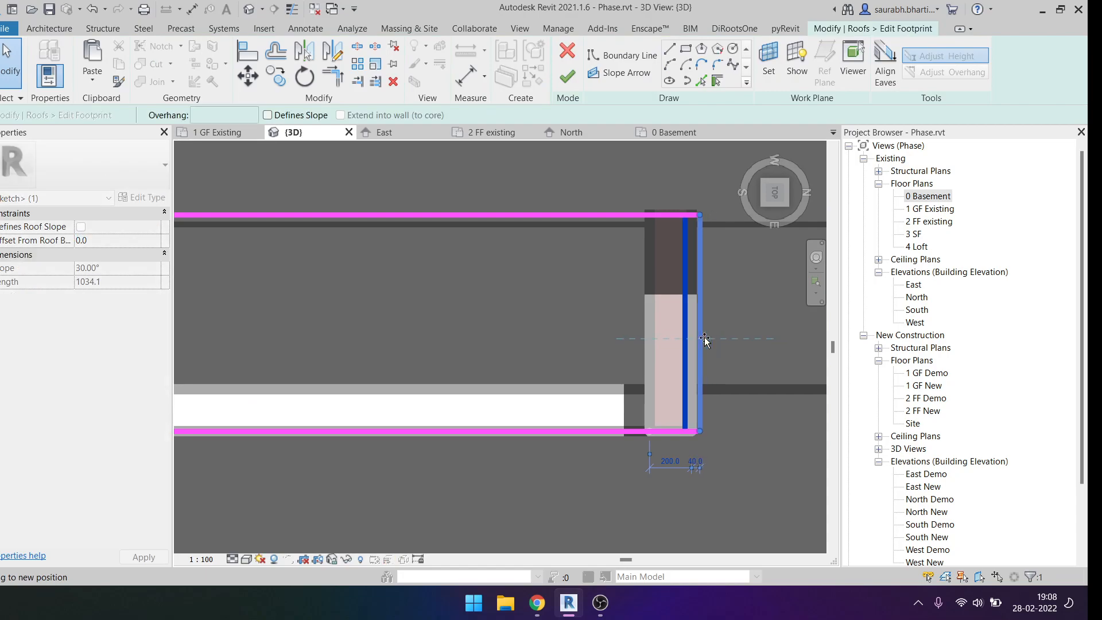
click(567, 76)
shift+middle_drag(516, 344, 475, 266)
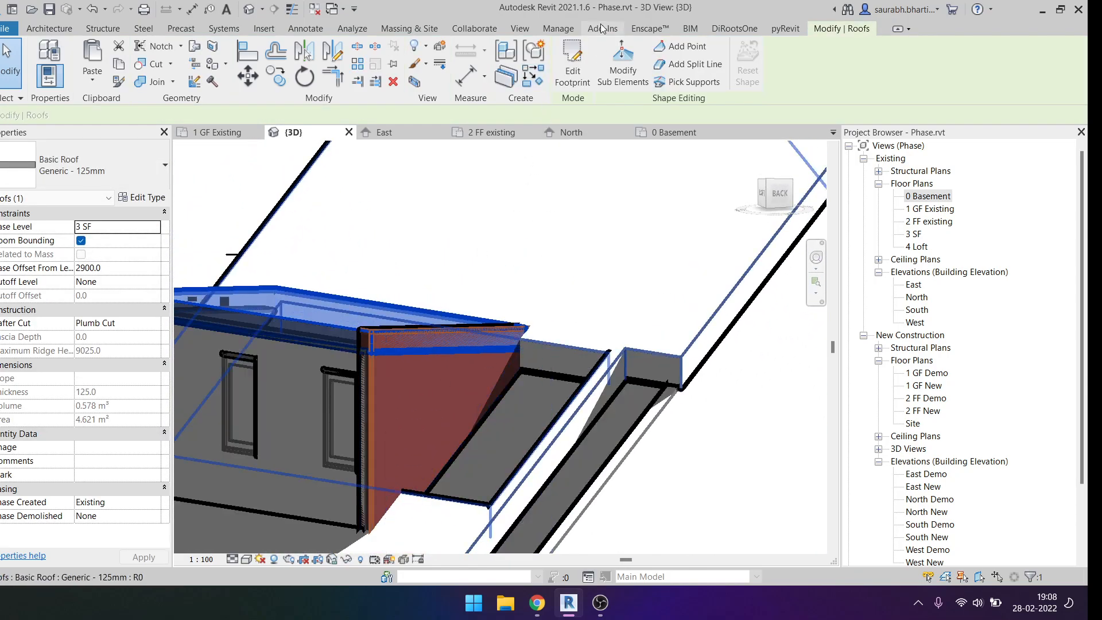
Try to attach the new side wall's top to the extended dormer roof, unjoining the conflicting elements, and view the wall from the back.
click(442, 426)
click(673, 68)
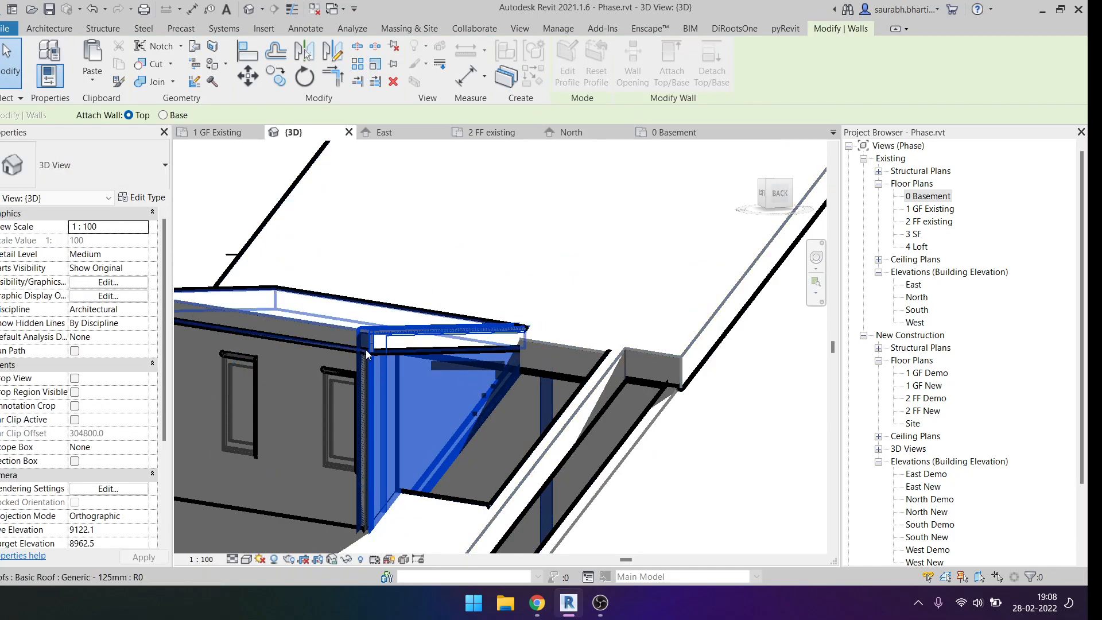
click(345, 301)
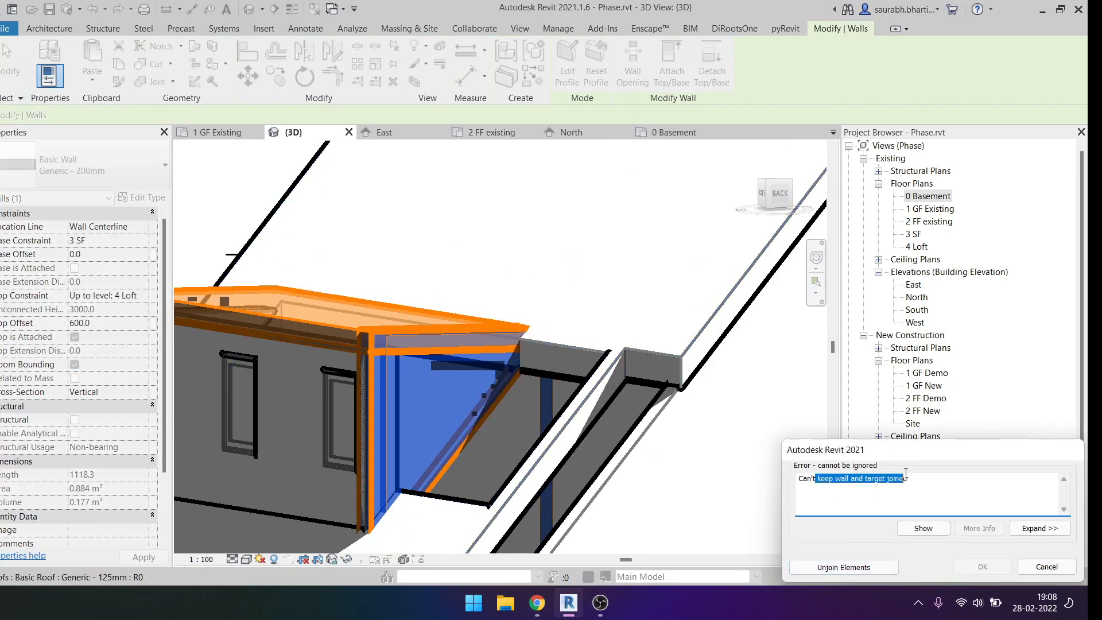
click(859, 567)
shift+middle_drag(660, 373, 695, 343)
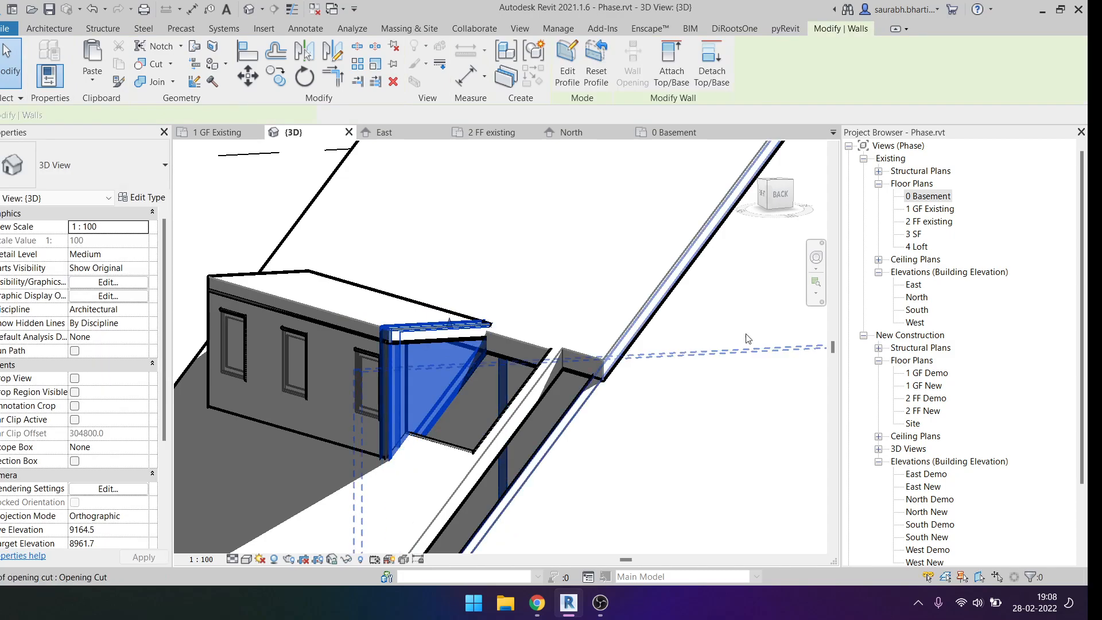
click(779, 196)
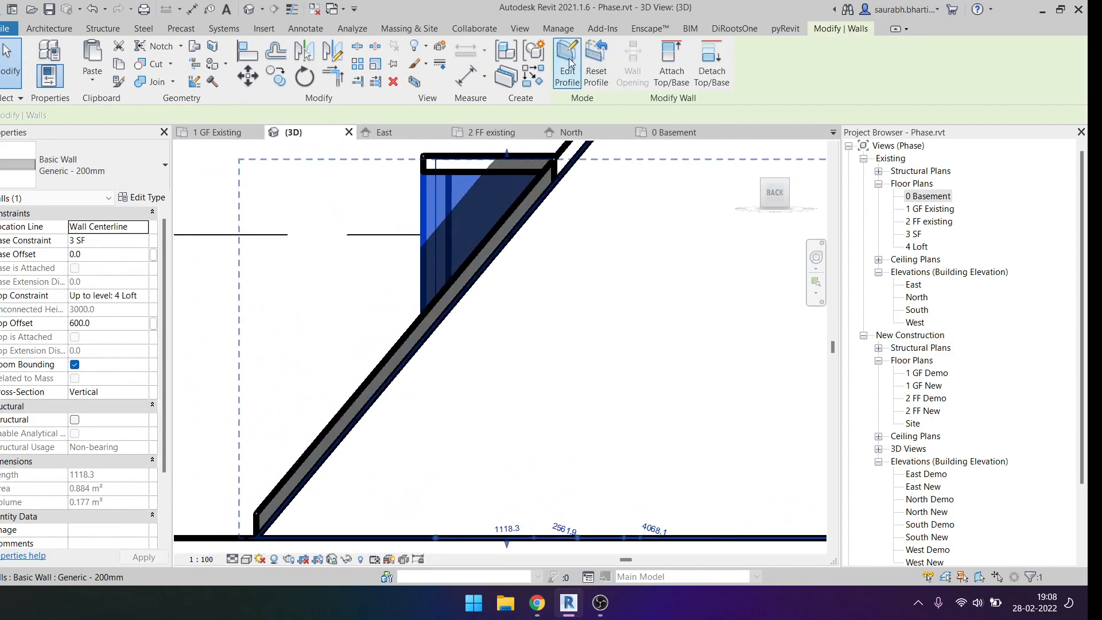
Lower the top edge of the new side wall's profile toward the underside of the dormer roof.
click(567, 60)
scroll(500, 161, up, 3)
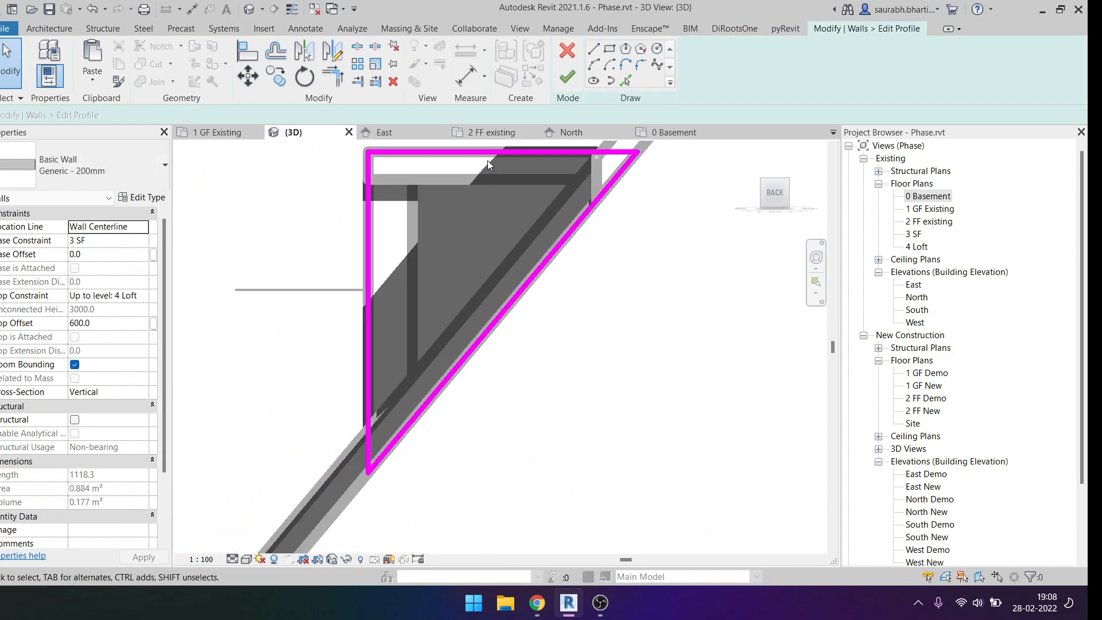
click(491, 184)
shift+middle_drag(491, 184, 578, 261)
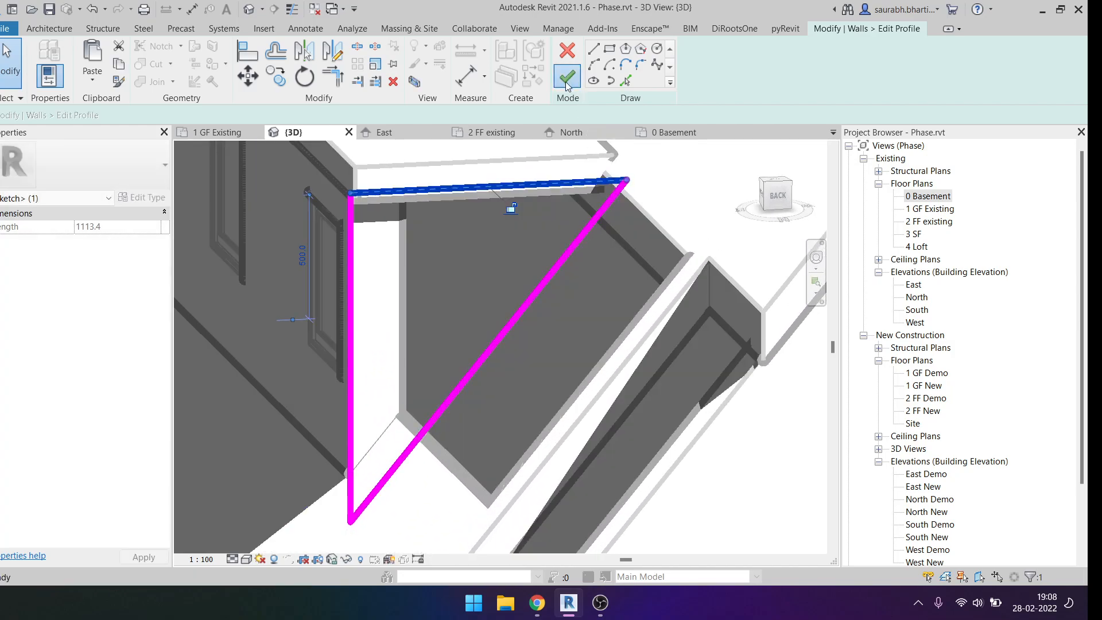
click(567, 85)
shift+middle_drag(516, 275, 574, 269)
key(Escape)
Move the vertical edge of the new side wall's profile inward, away from the dormer's front edge.
click(522, 278)
click(785, 196)
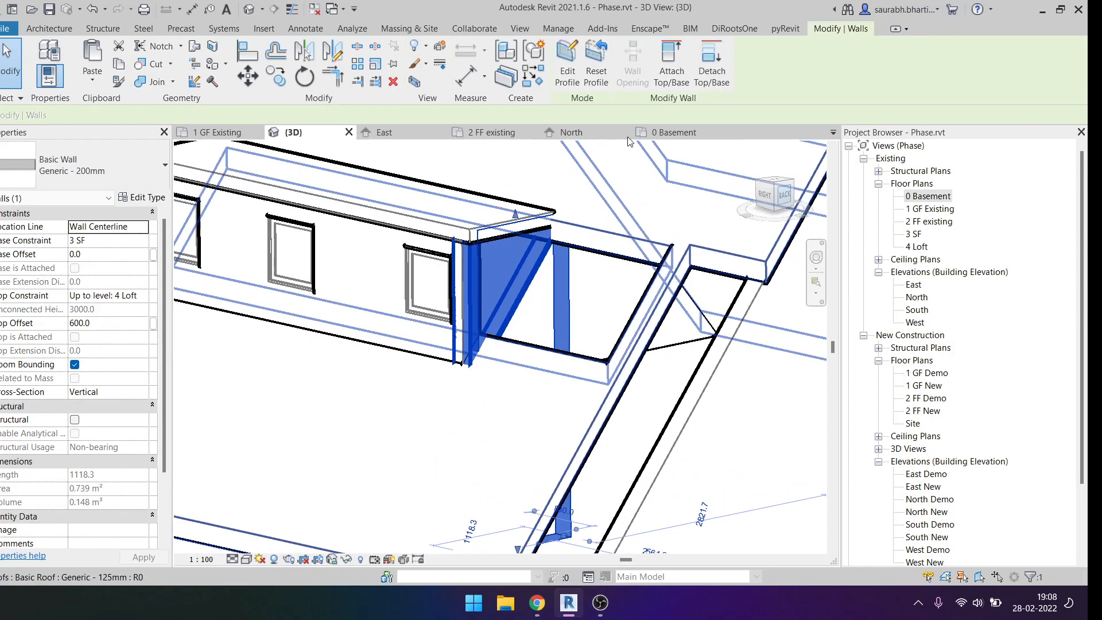
click(576, 64)
drag(411, 227, 451, 230)
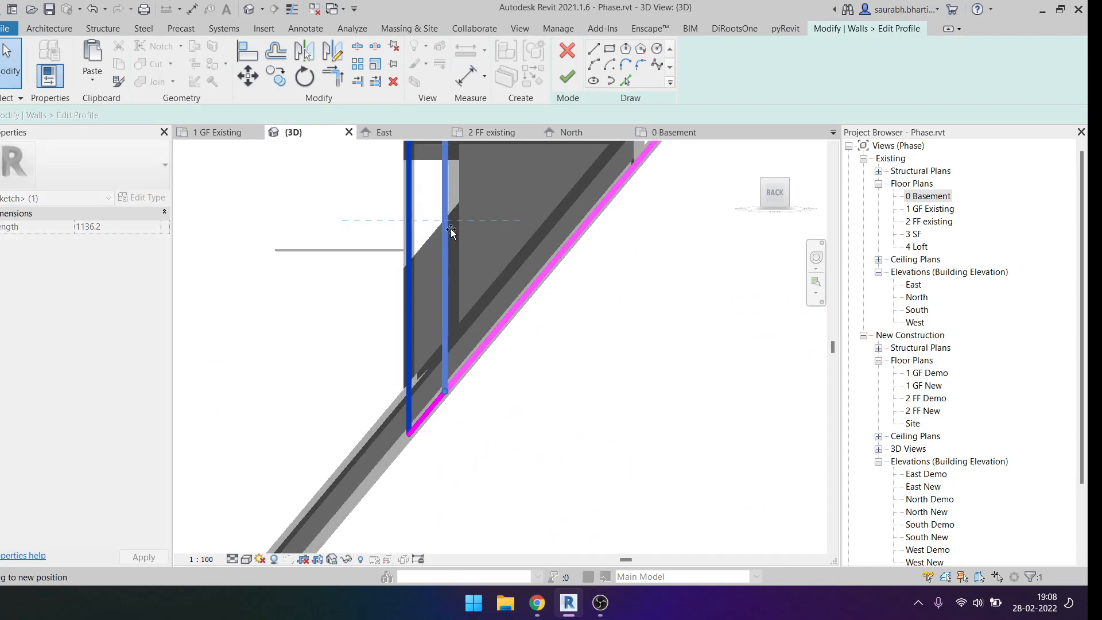
click(567, 77)
shift+middle_drag(505, 292, 580, 133)
key(Escape)
Shift the vertical edge of the side wall's profile part of the way back toward the dormer's front.
click(550, 246)
click(566, 60)
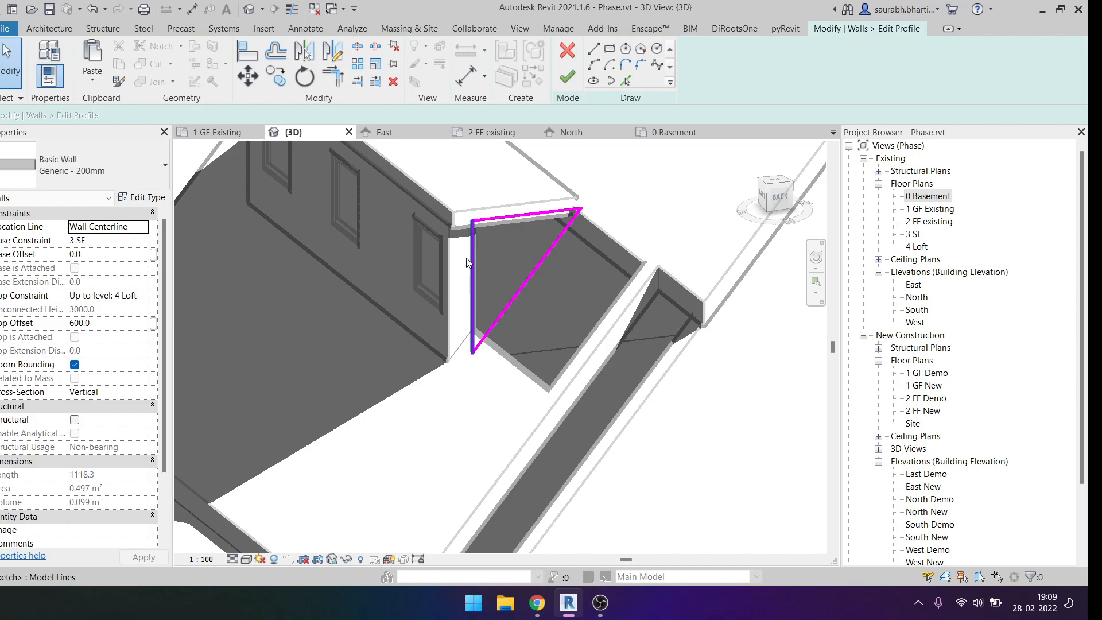
click(446, 284)
click(473, 284)
key(Escape)
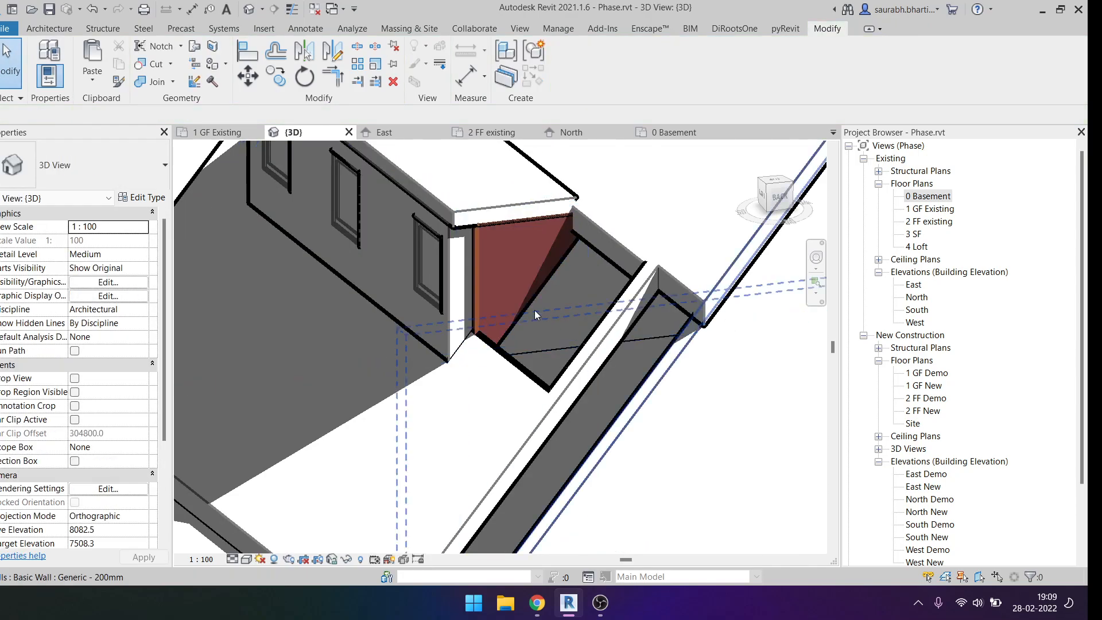
Move the vertical edge of the side wall's profile out to the dormer roof's front edge, removing the conflicting constraints.
click(525, 270)
click(779, 201)
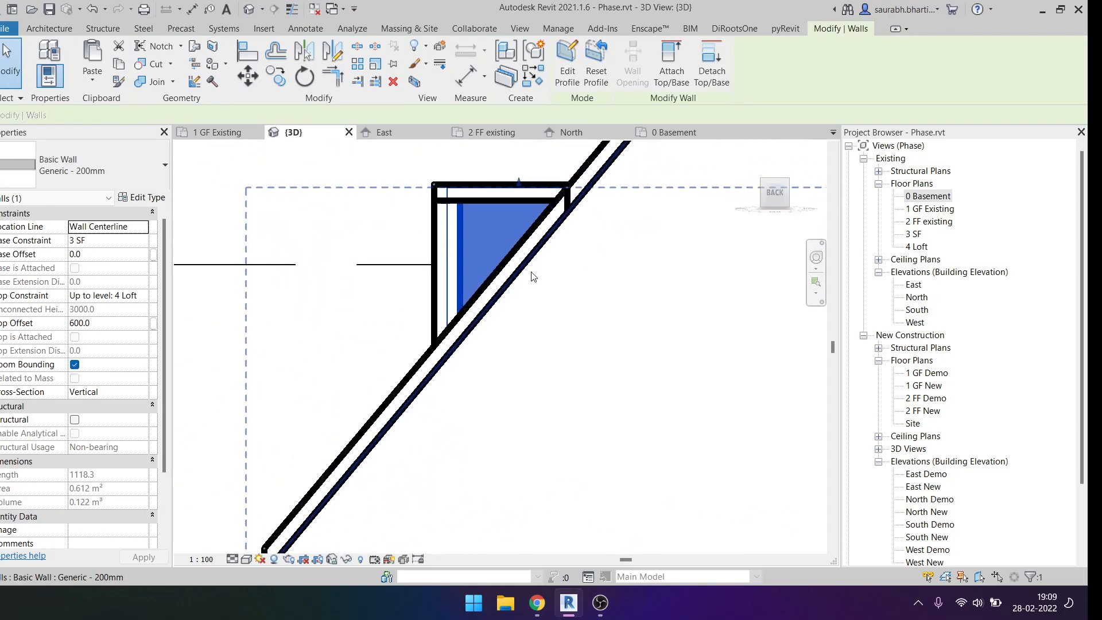
click(566, 75)
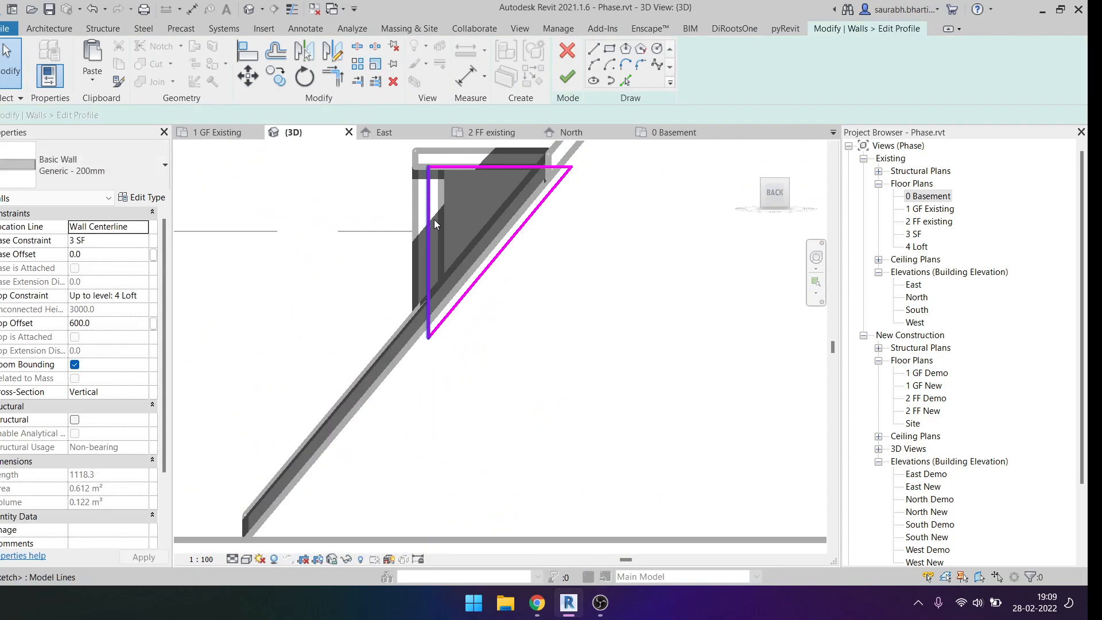
drag(395, 211, 415, 211)
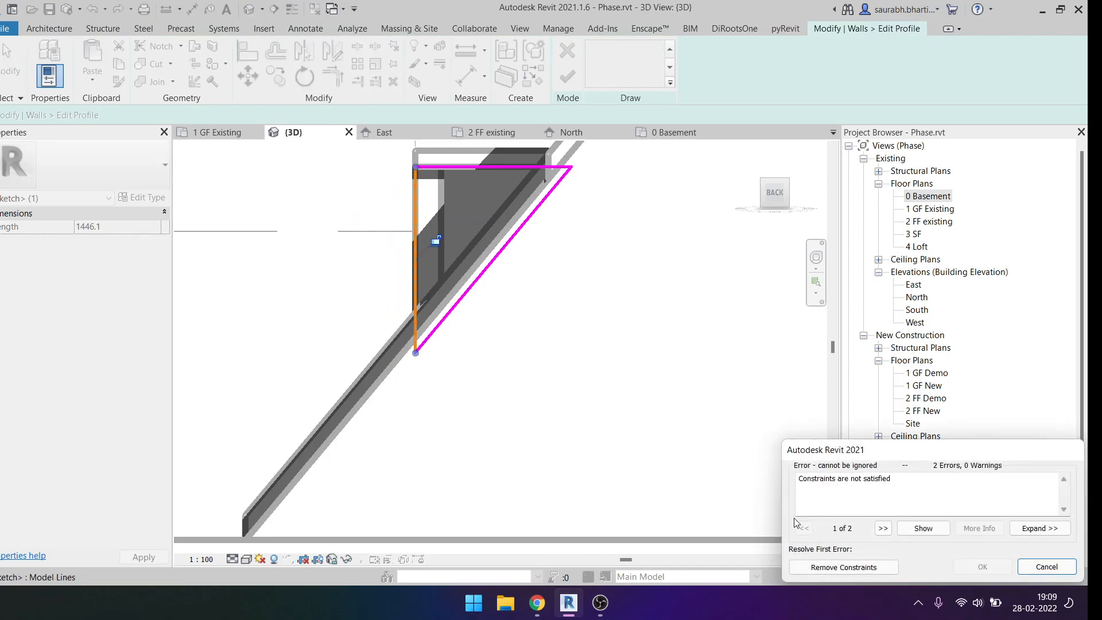
click(822, 568)
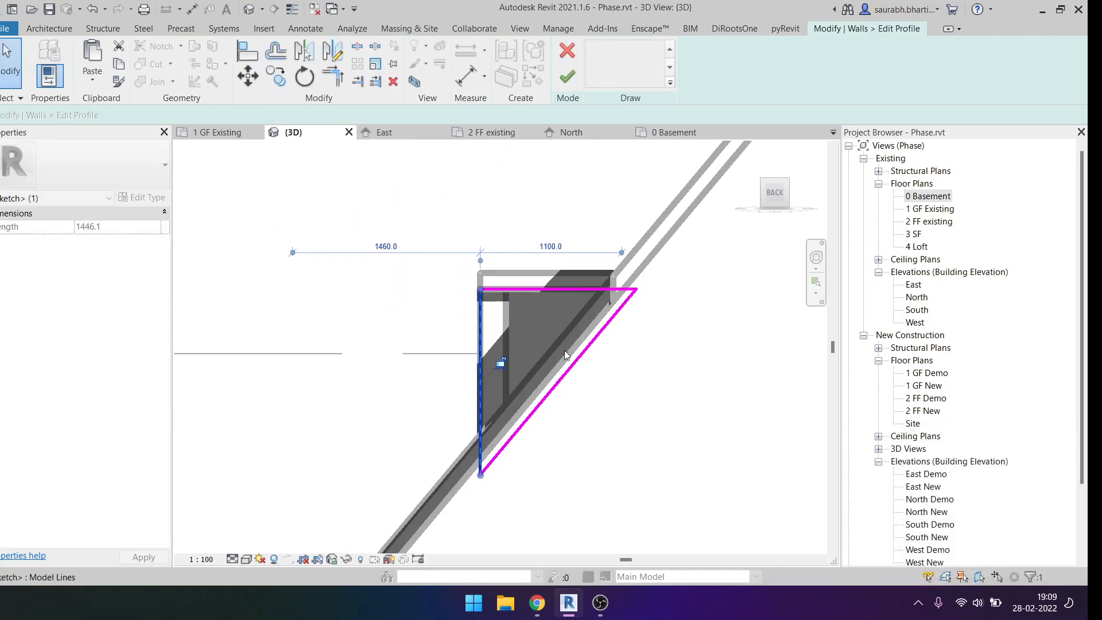
click(566, 86)
scroll(574, 344, down, 3)
mouse_move(545, 373)
shift+middle_down()
mouse_move(642, 463)
mouse_move(550, 401)
mouse_move(658, 376)
mouse_move(591, 389)
mouse_move(594, 419)
mouse_move(708, 396)
mouse_move(609, 329)
mouse_move(619, 436)
mouse_move(586, 367)
mouse_move(635, 389)
shift+middle_up()
click(528, 384)
key(Escape)
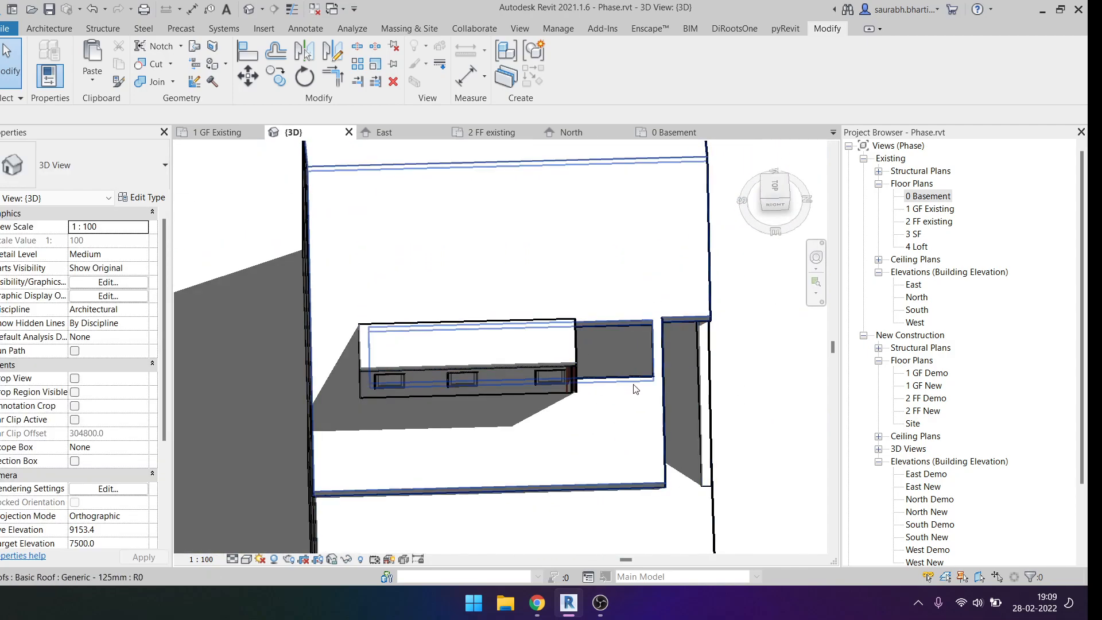
Duplicate the existing main roof by pasting a copy aligned to the same place.
click(681, 320)
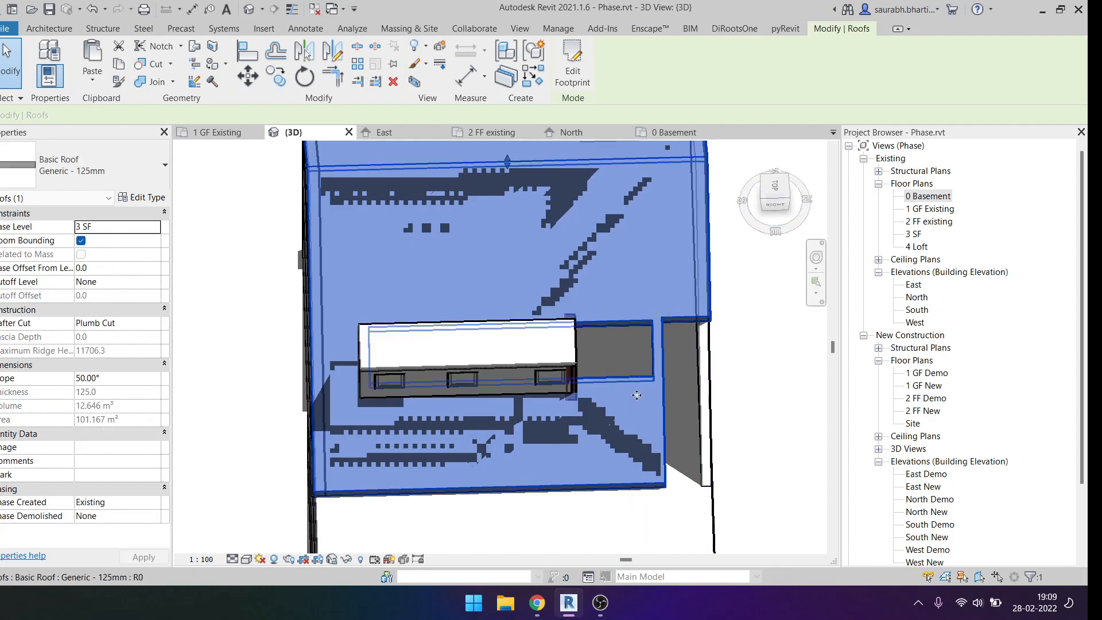
click(772, 188)
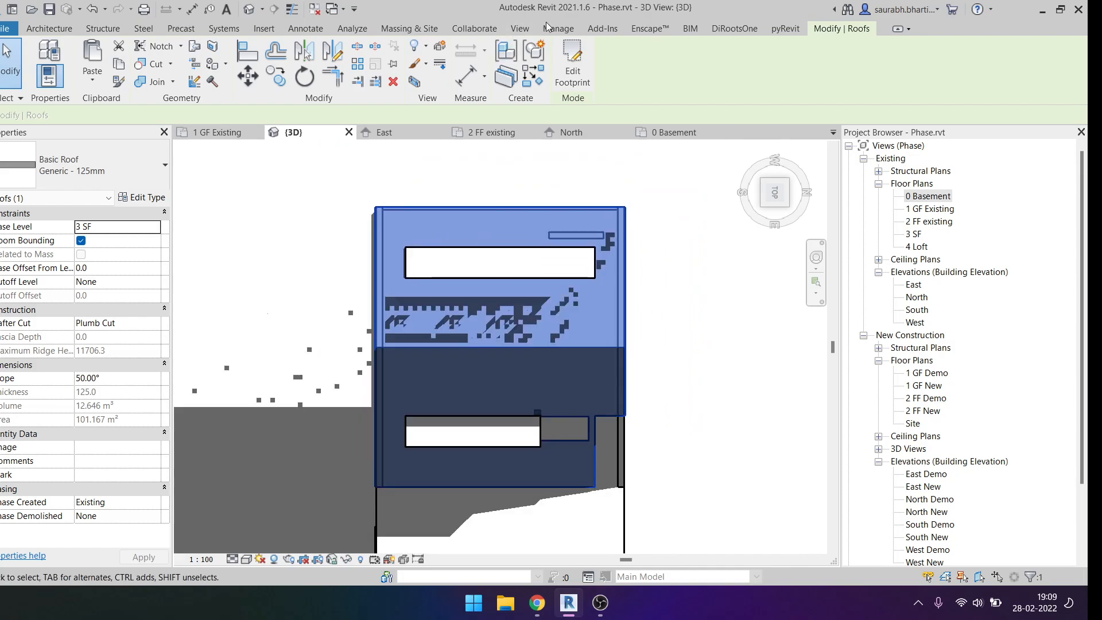
click(580, 61)
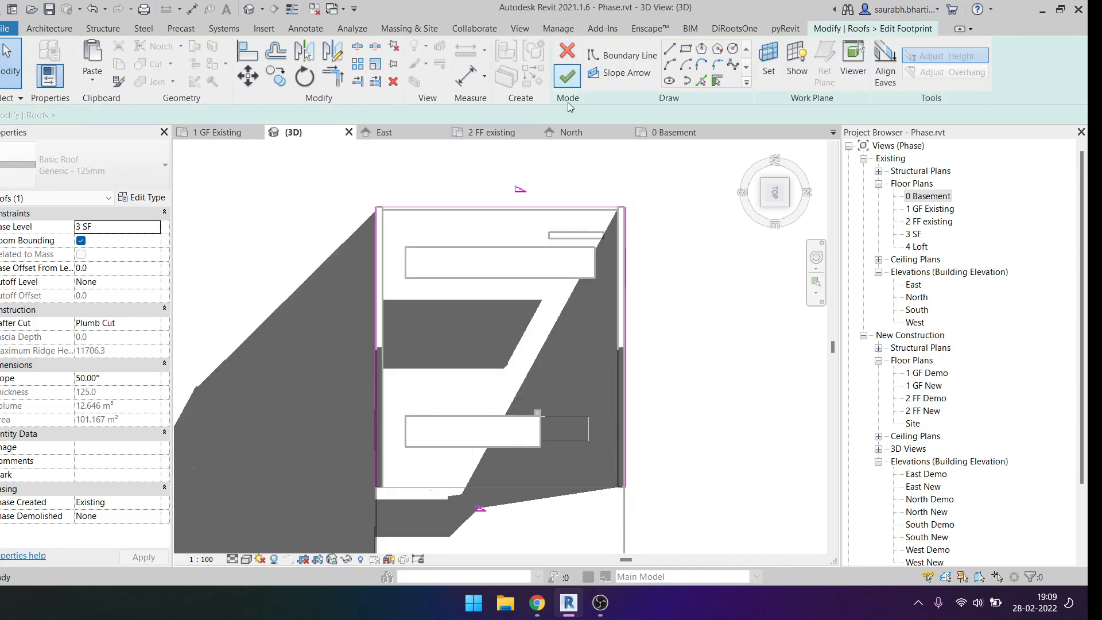
click(568, 53)
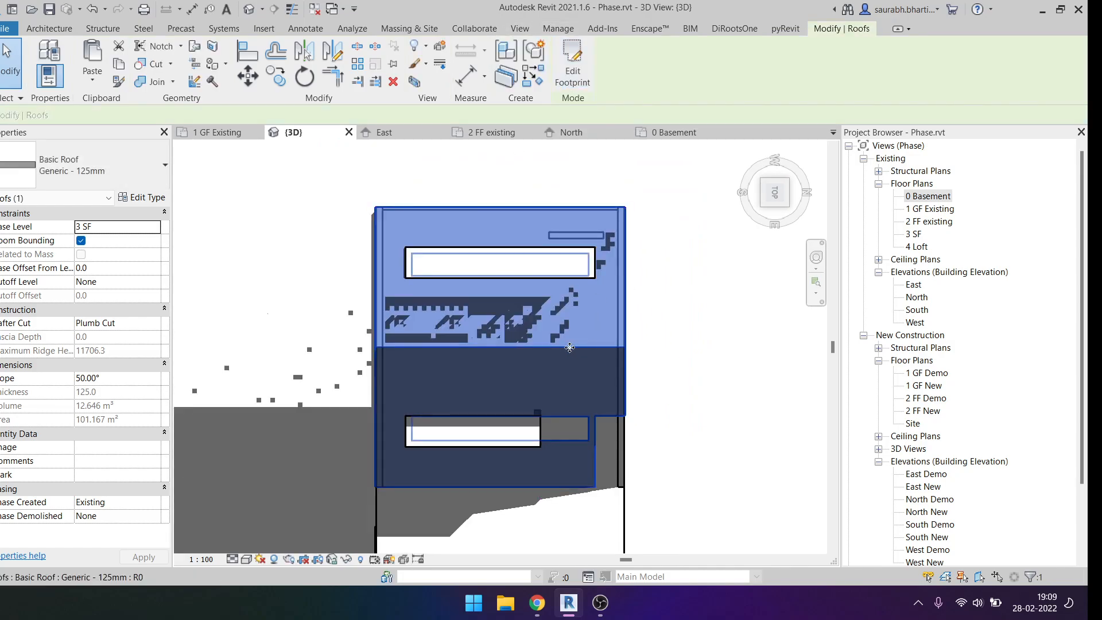
click(93, 78)
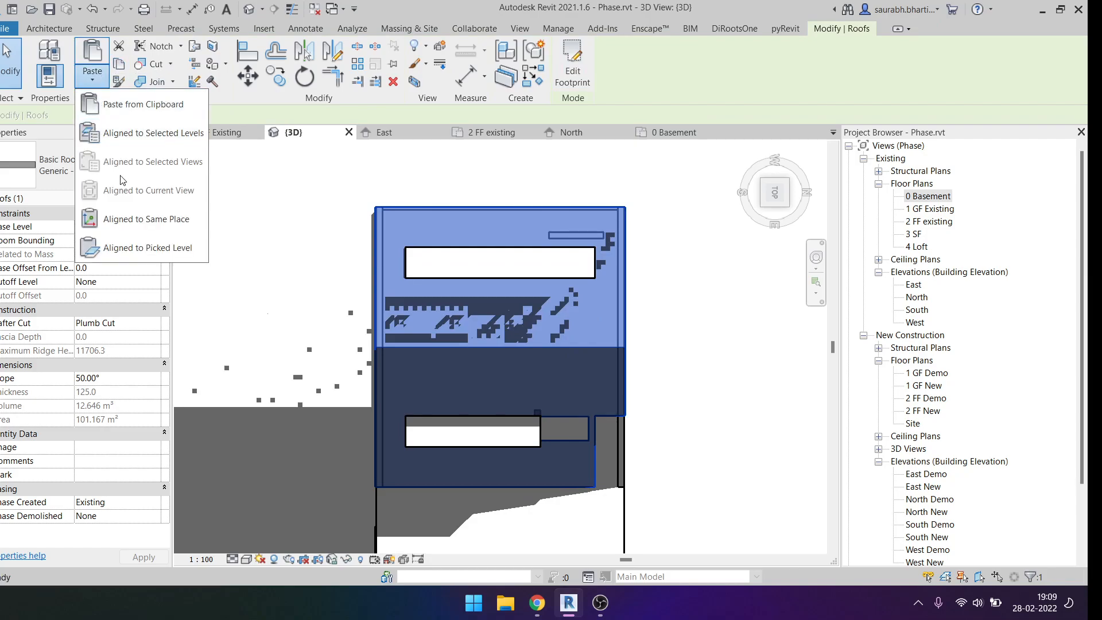
click(148, 220)
mouse_move(528, 339)
shift+middle_down()
mouse_move(601, 452)
mouse_move(598, 386)
shift+middle_up()
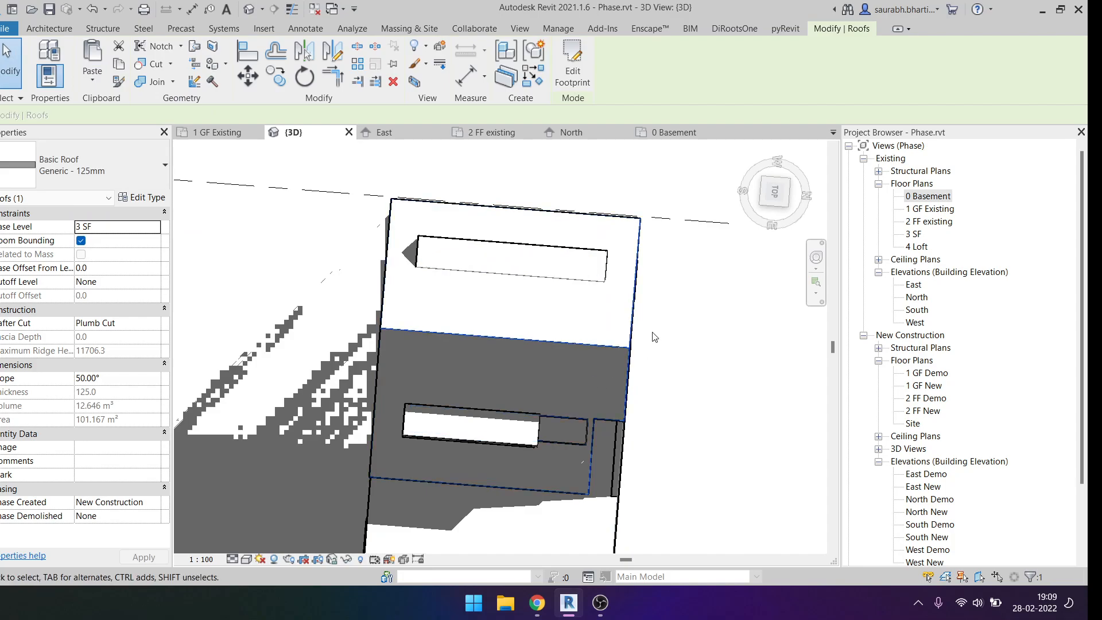
shift+middle_drag(641, 418, 569, 325)
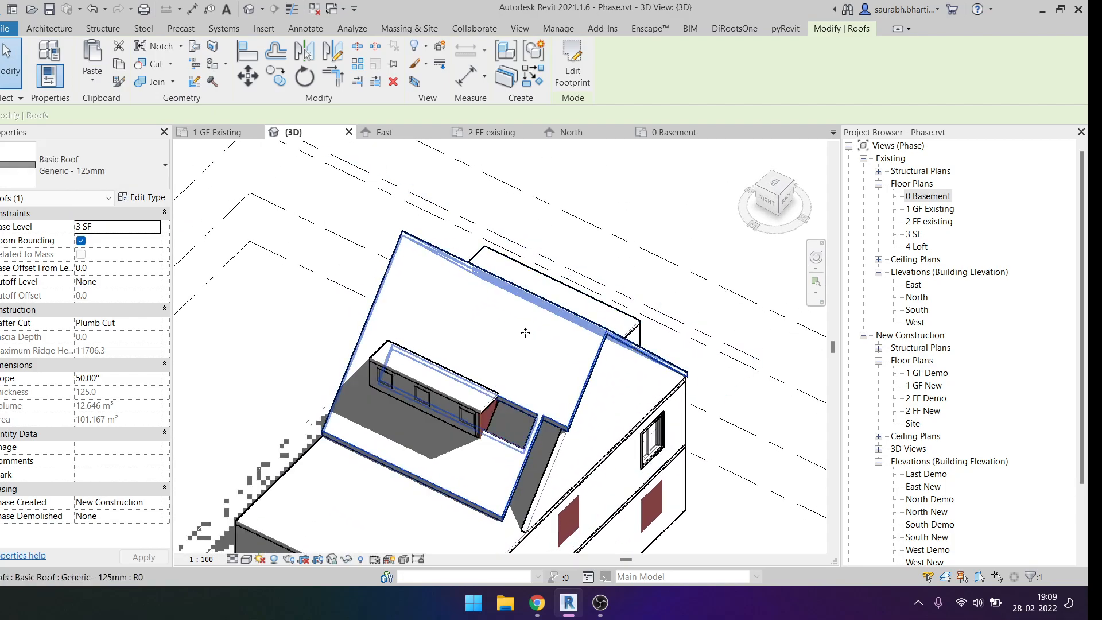
click(784, 187)
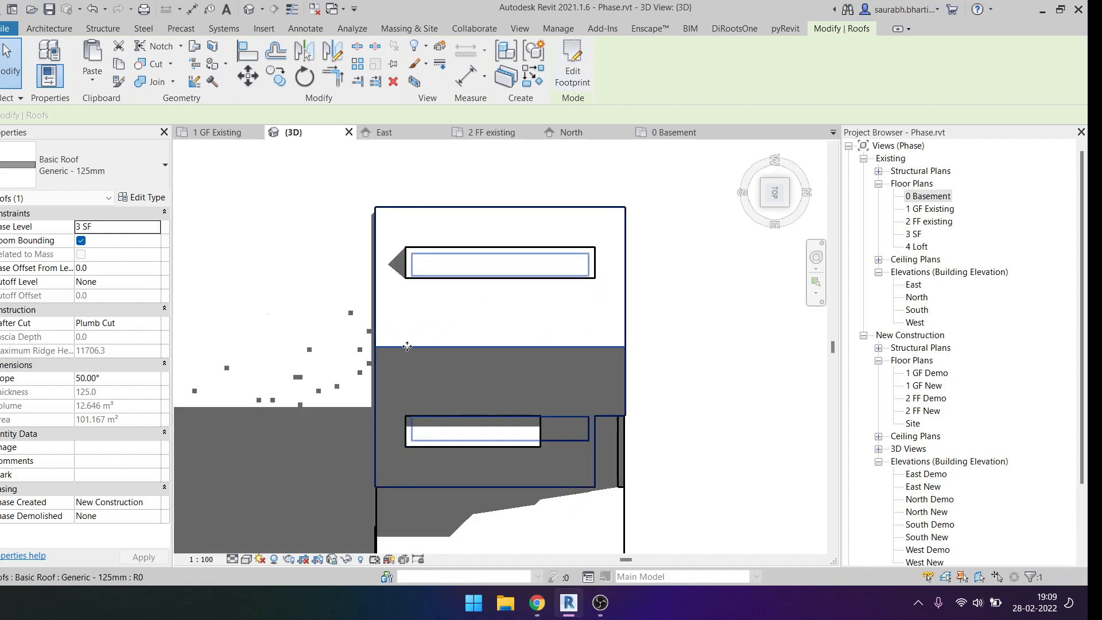
shift+middle_drag(605, 415, 508, 330)
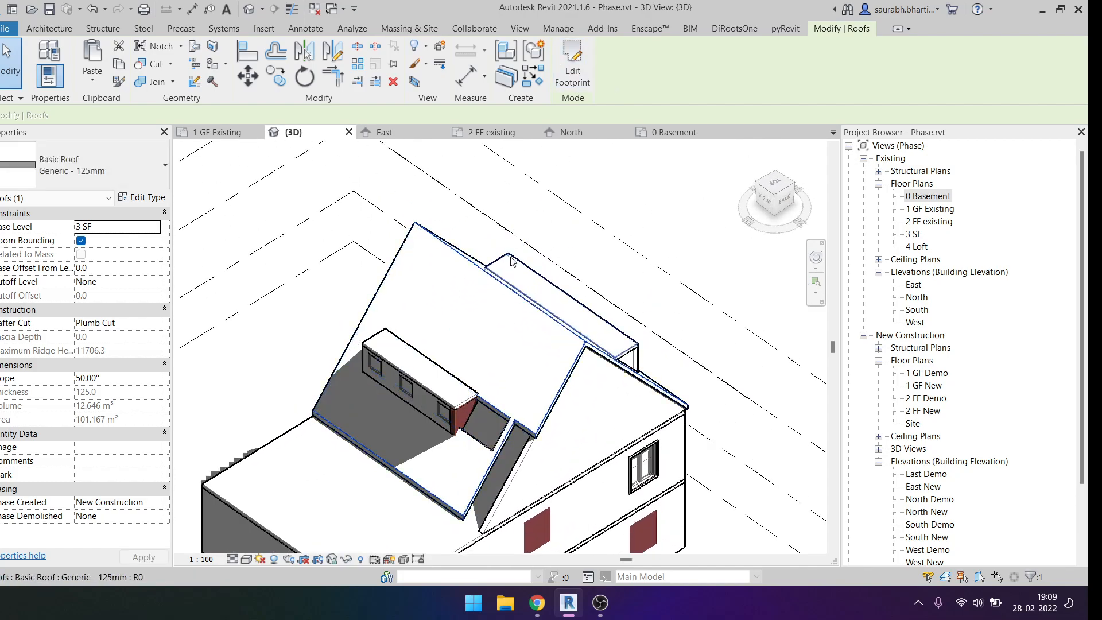
Shrink the copied roof's footprint to a strip about 2000 mm wide, covering the leftover opening beside the shortened dormer.
key(Escape)
click(505, 327)
click(572, 63)
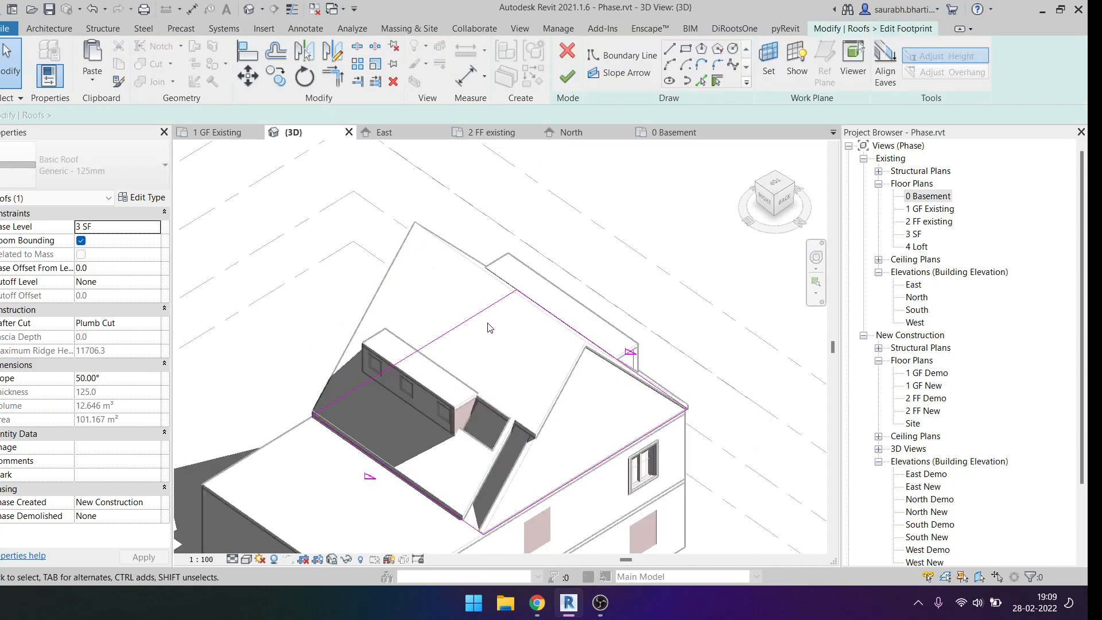
click(769, 198)
scroll(613, 215, up, 2)
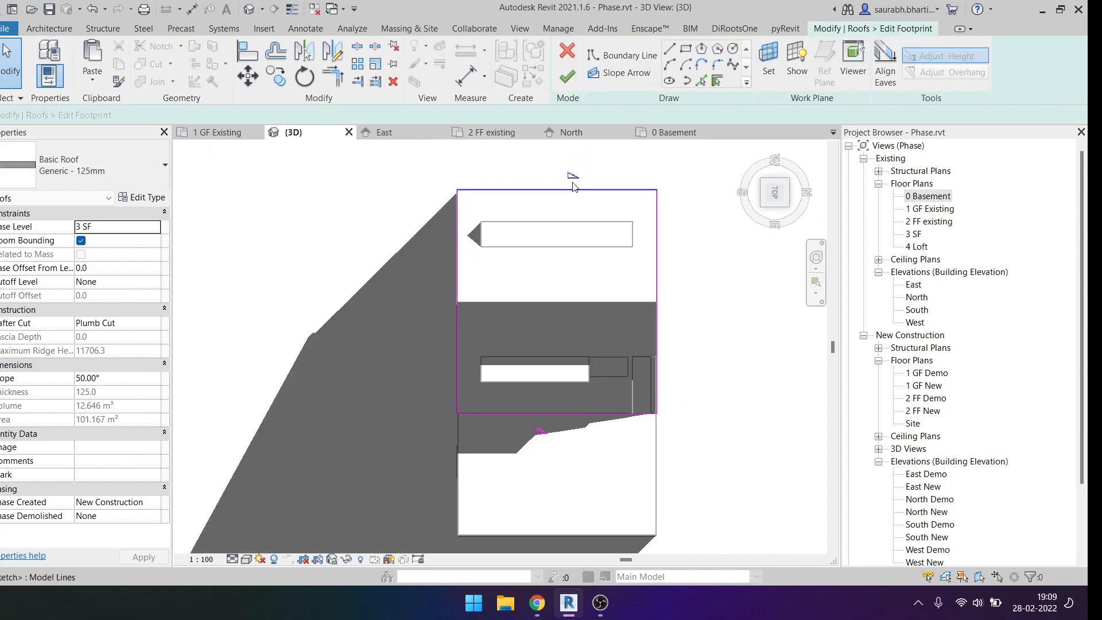
click(603, 305)
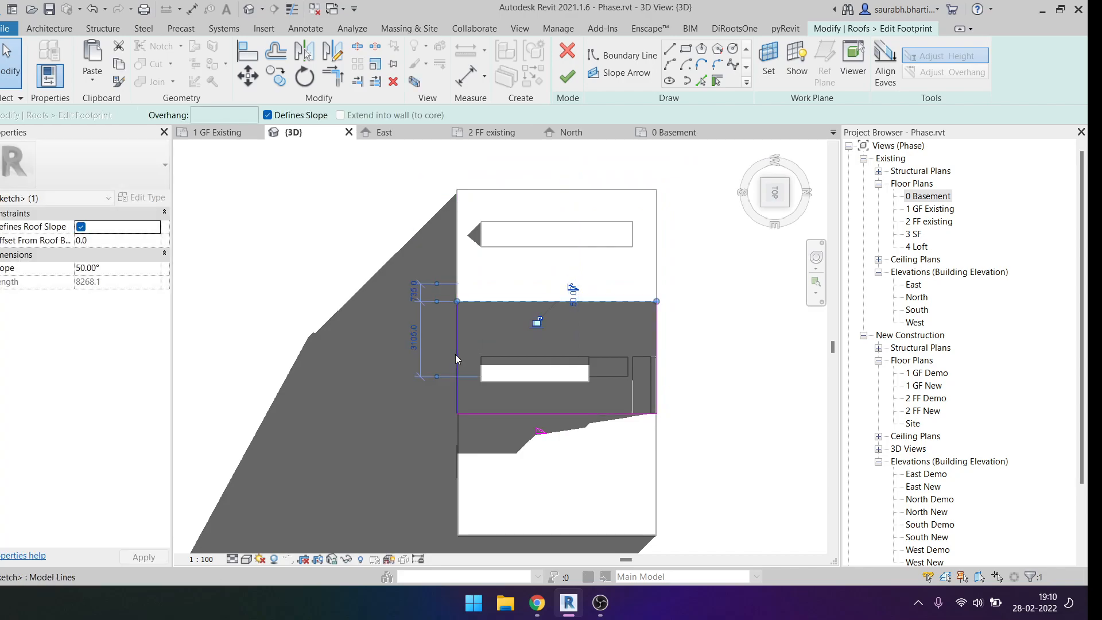
drag(588, 396, 599, 376)
scroll(634, 375, up, 4)
drag(502, 353, 631, 356)
drag(573, 179, 574, 327)
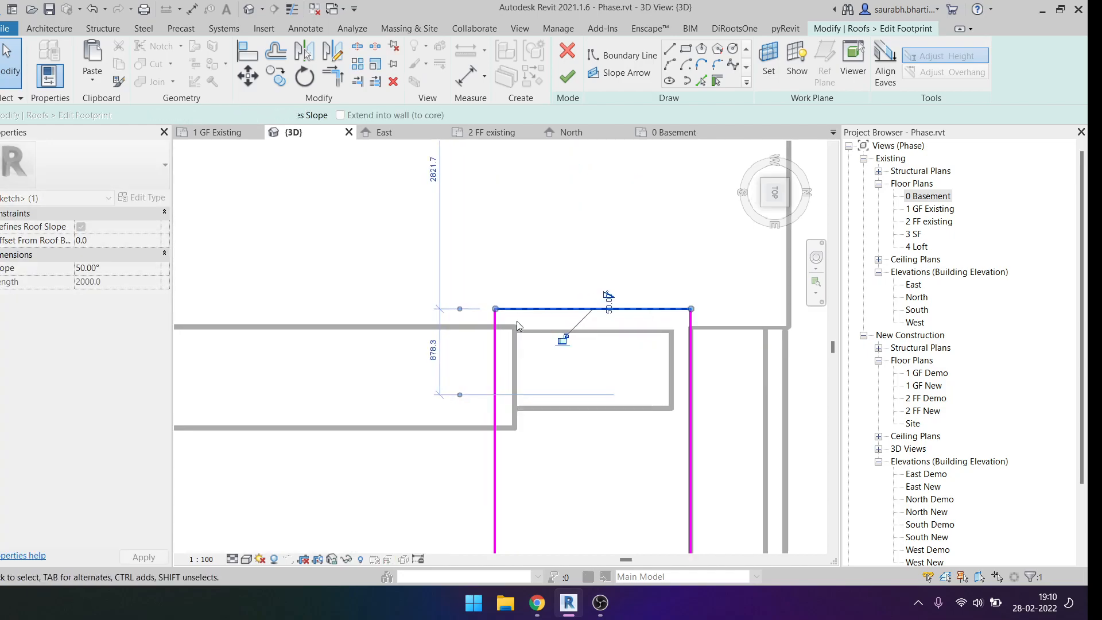
scroll(511, 324, up, 3)
key(a)
key(l)
click(384, 334)
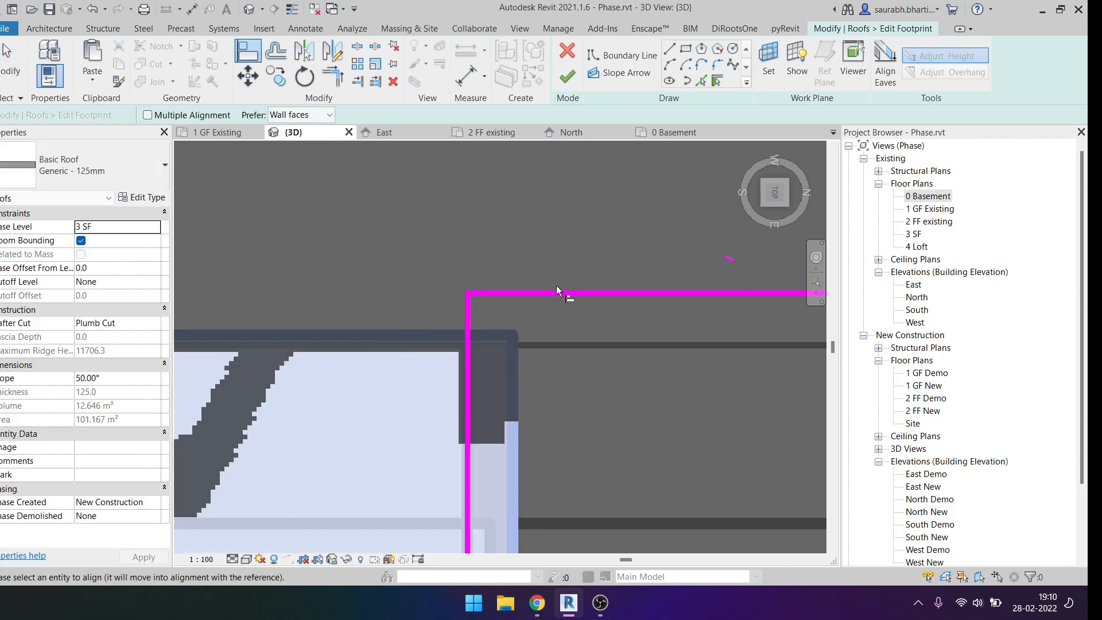
key(Escape)
key(Escape)
scroll(574, 291, down, 2)
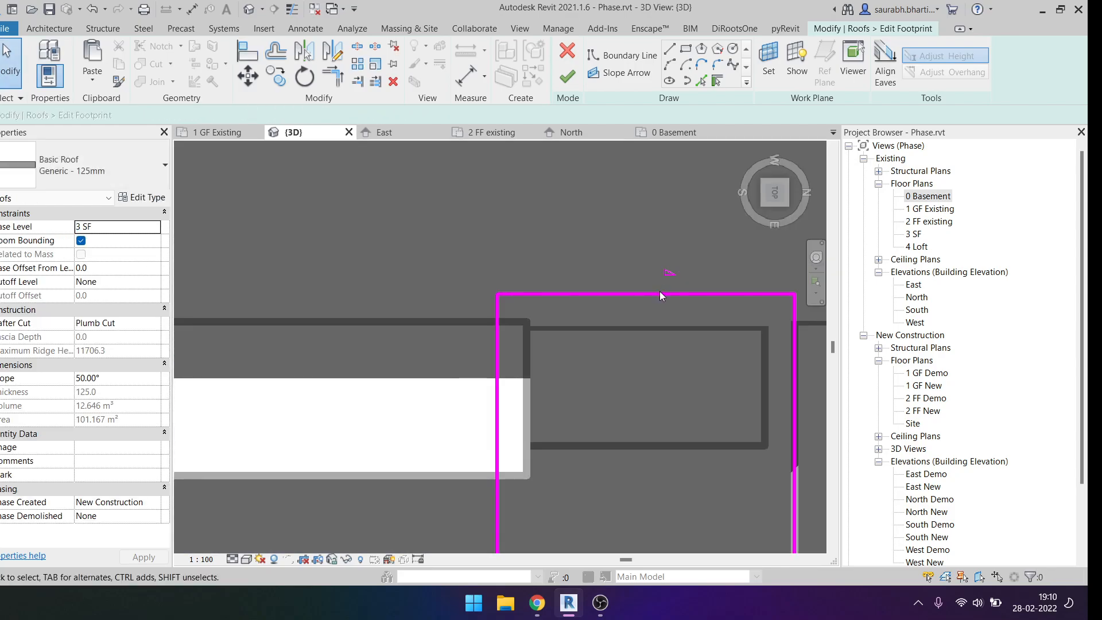
Move the upslope edge of the new roof's footprint in line with the upper edge of the leftover dormer opening.
click(651, 294)
drag(654, 293, 659, 332)
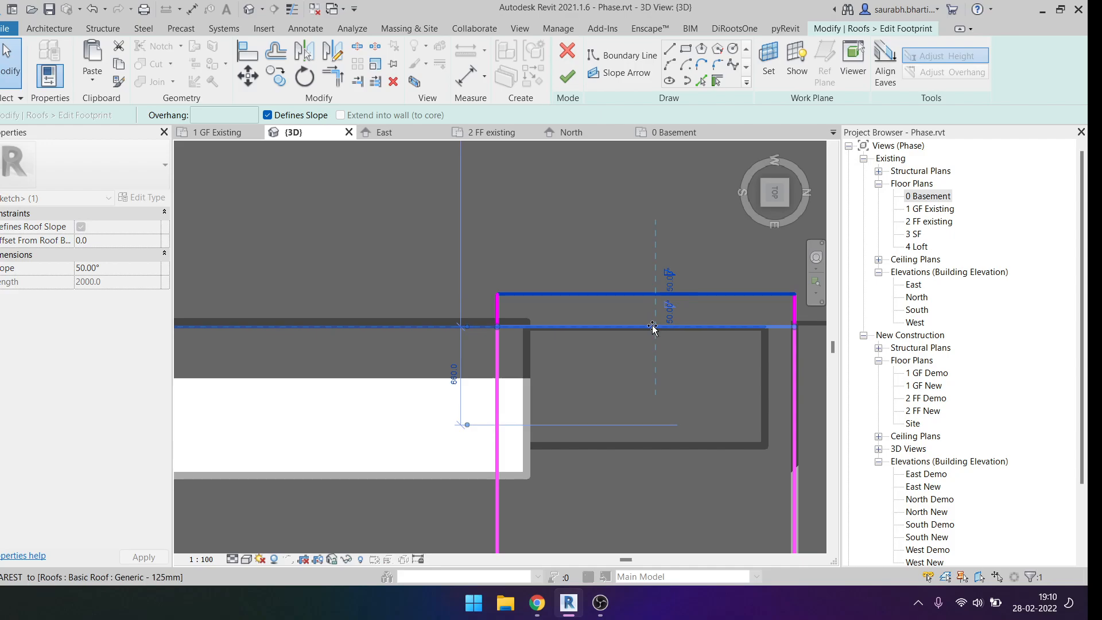
drag(632, 320, 679, 311)
middle_drag(678, 311, 624, 327)
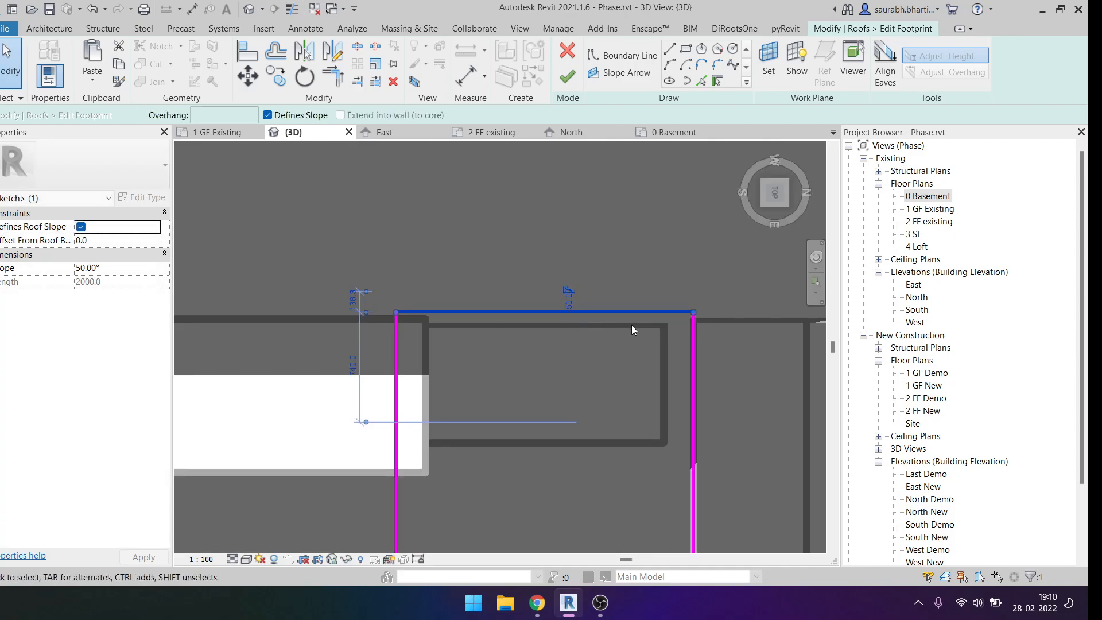
scroll(631, 325, up, 2)
drag(682, 312, 680, 331)
click(657, 301)
scroll(658, 301, down, 4)
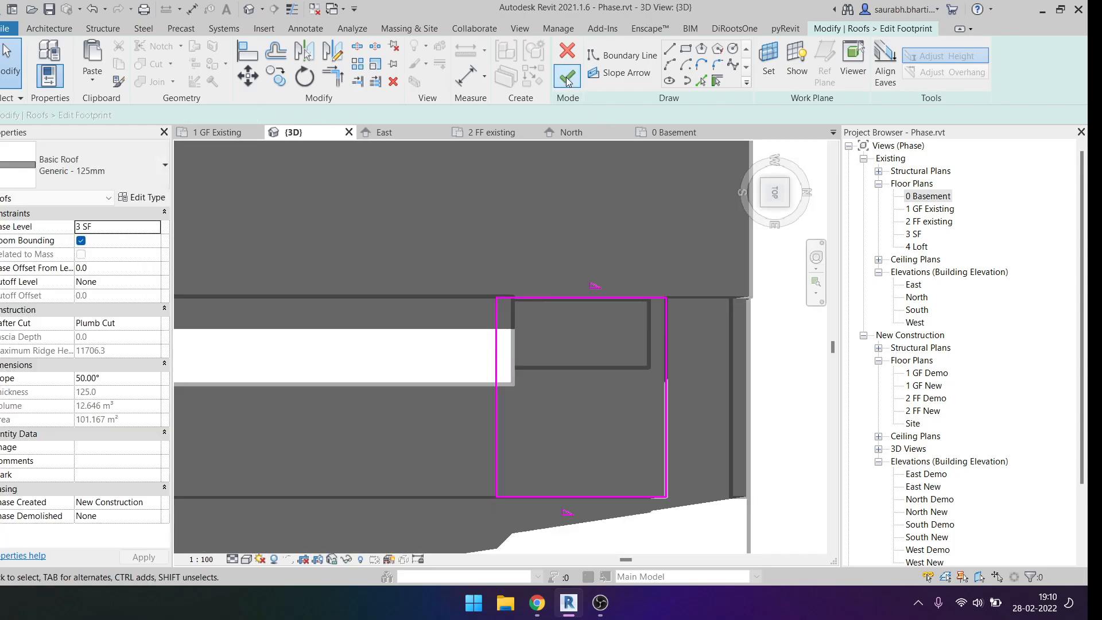
Turn off Defines Slope for the footprint's upslope edge and finish the roof, deleting the conflicting elements.
click(566, 82)
key(Escape)
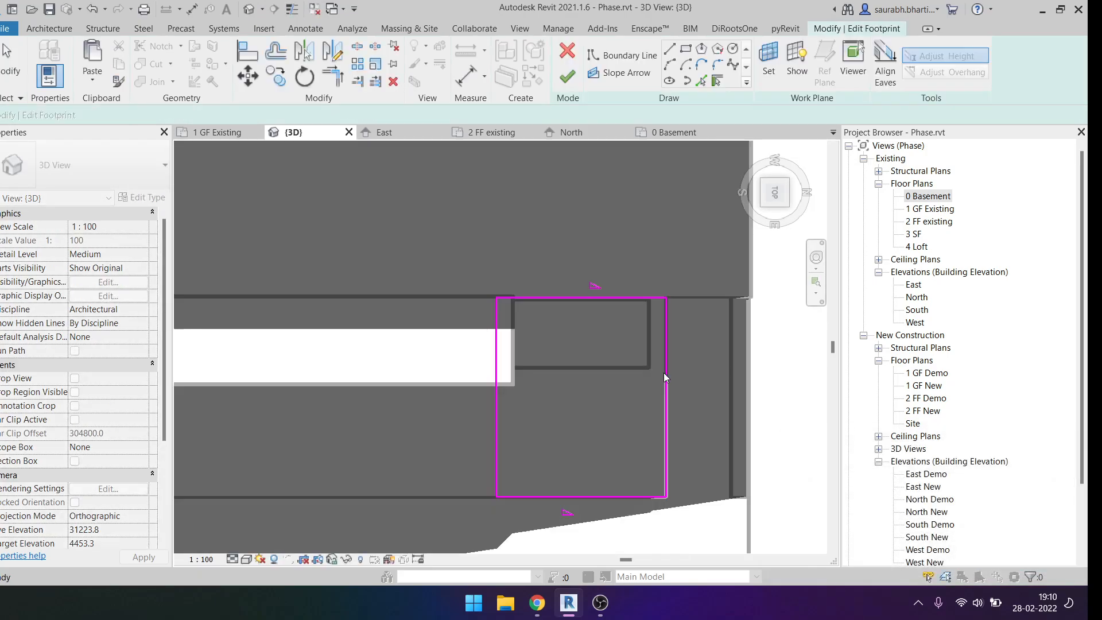
click(591, 298)
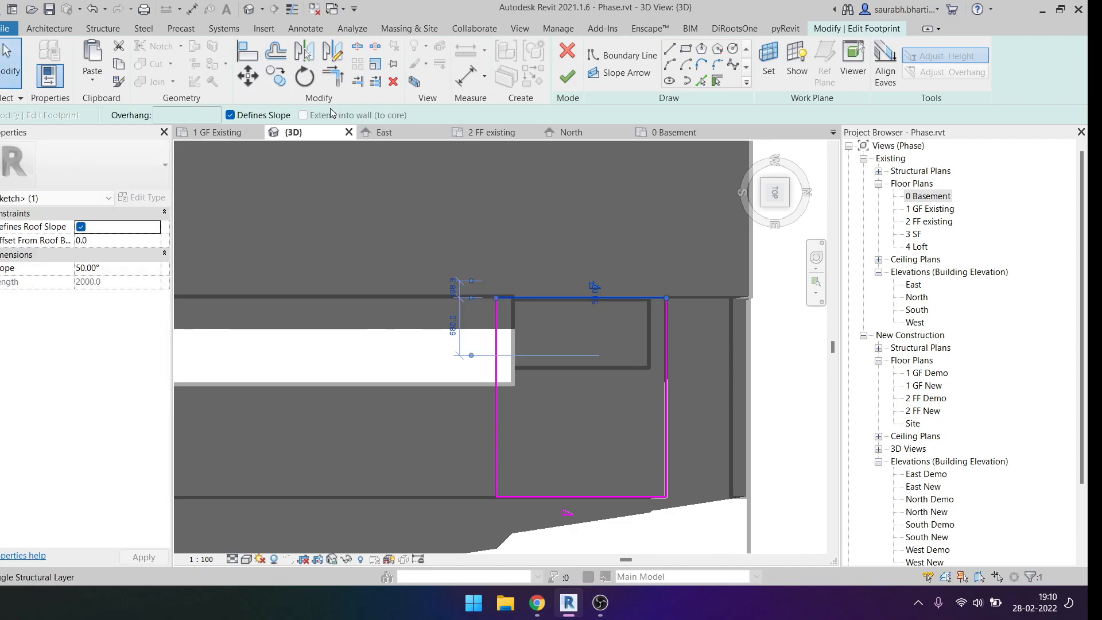
click(555, 79)
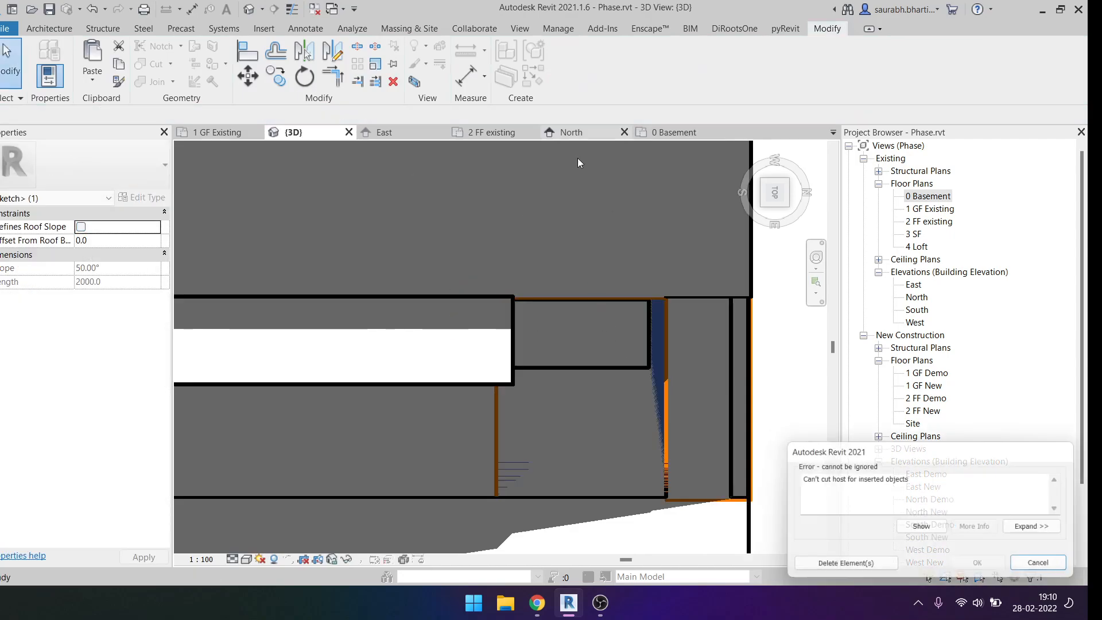
click(843, 567)
Temporarily hide the new roof patch beside the dormer in the 3D view to expose the existing roof beneath.
shift+middle_drag(700, 406, 649, 334)
key(Escape)
click(600, 376)
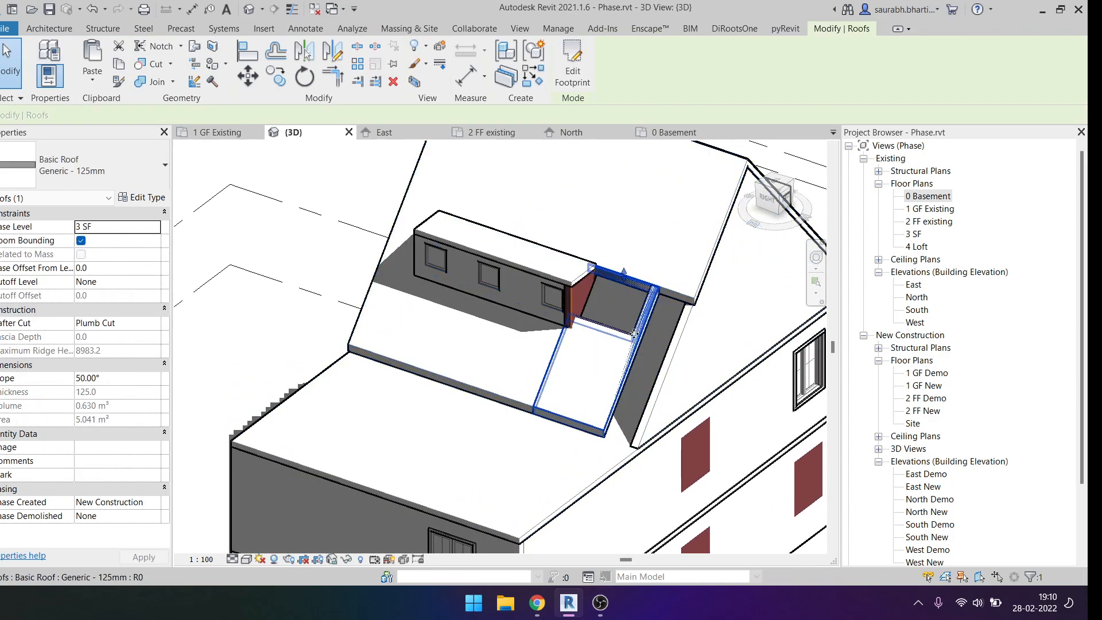
click(605, 363)
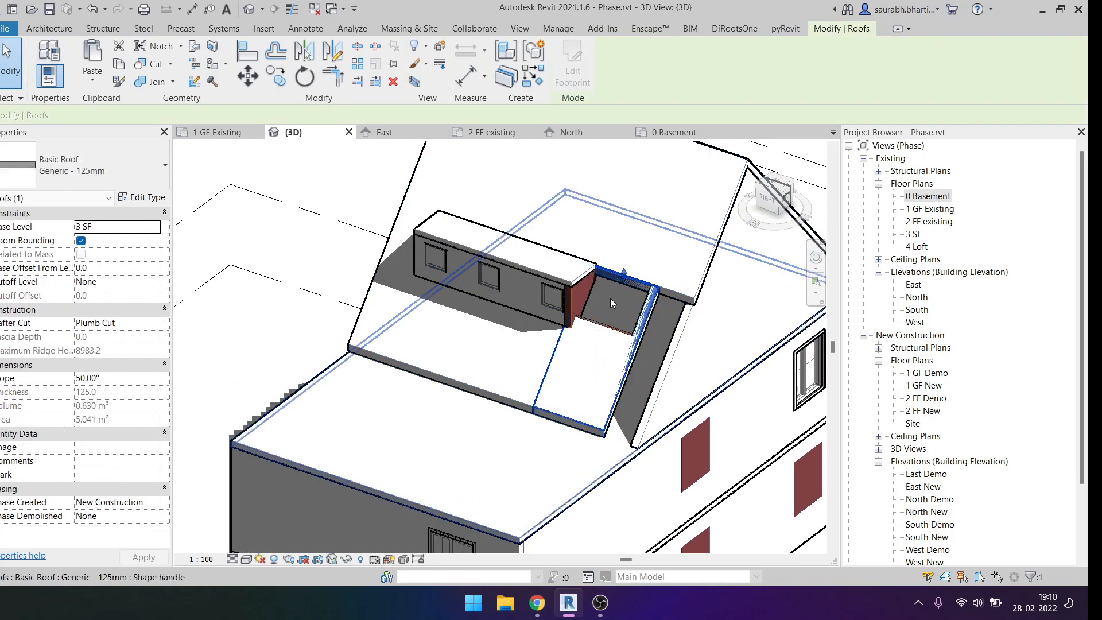
key(h)
key(h)
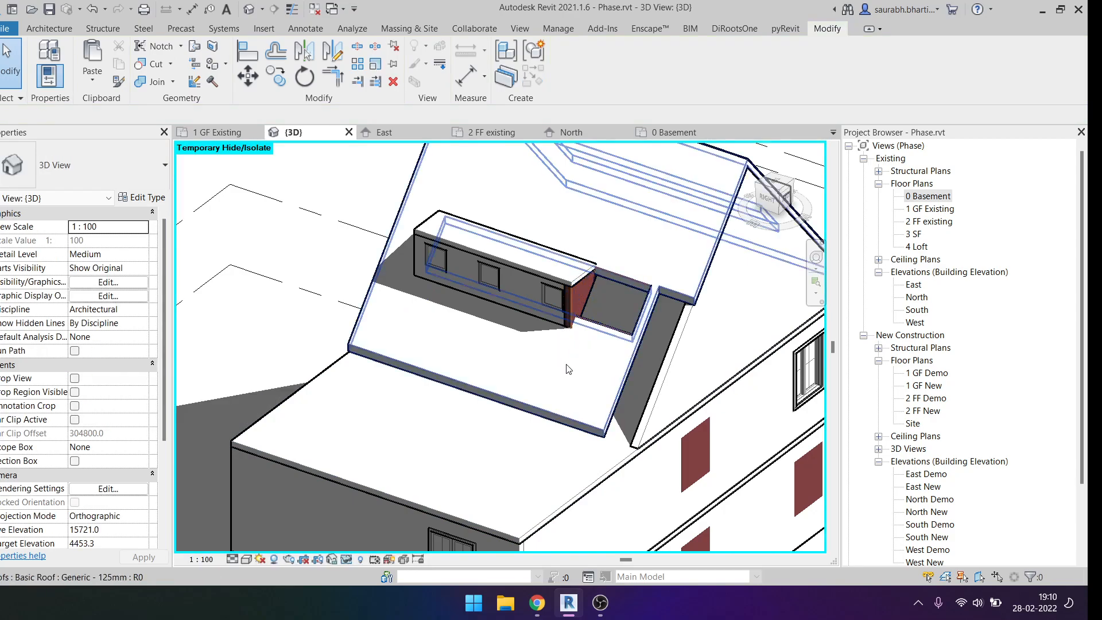
Cut a rectangular vertical opening in the existing main roof from the shortened dormer's side down past the eave, unjoining the conflicting elements.
shift+middle_drag(571, 364, 614, 399)
click(597, 329)
click(773, 186)
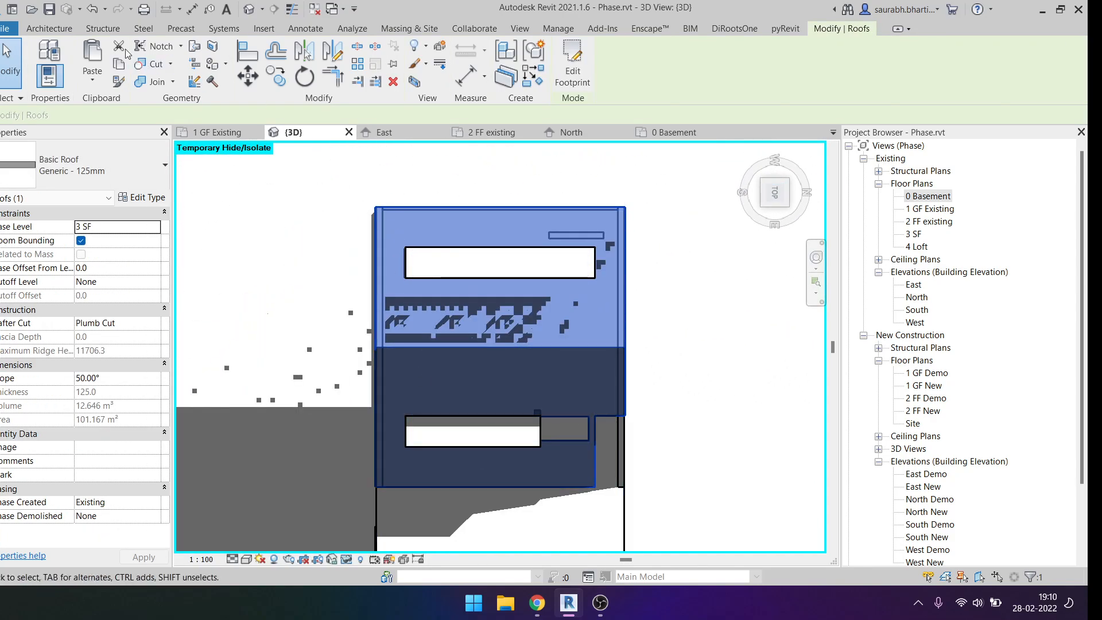
click(58, 33)
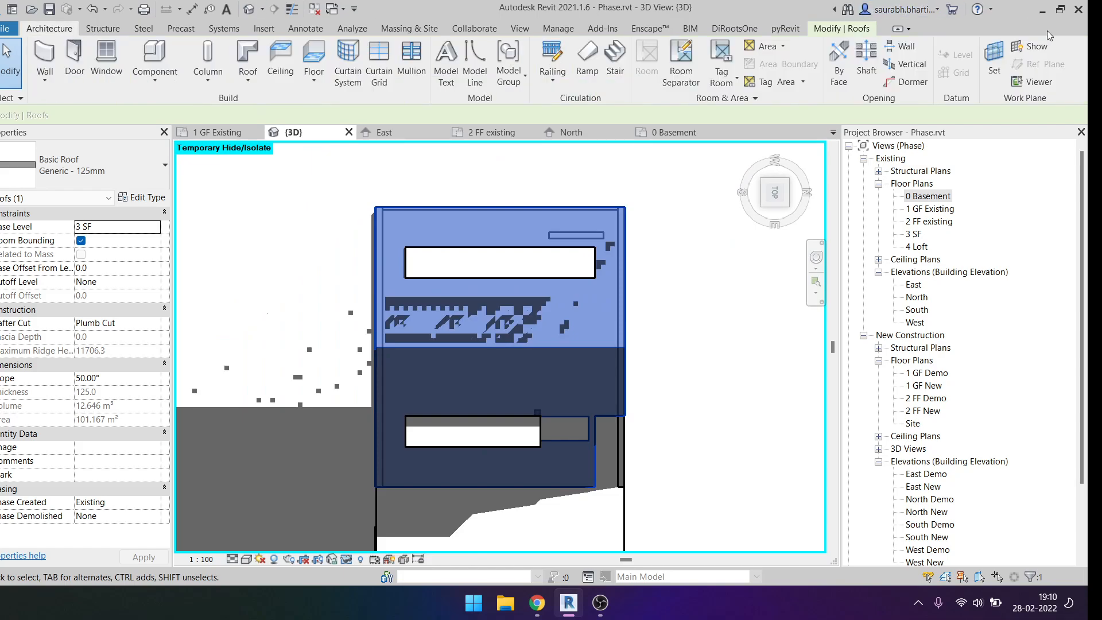
click(925, 67)
click(593, 354)
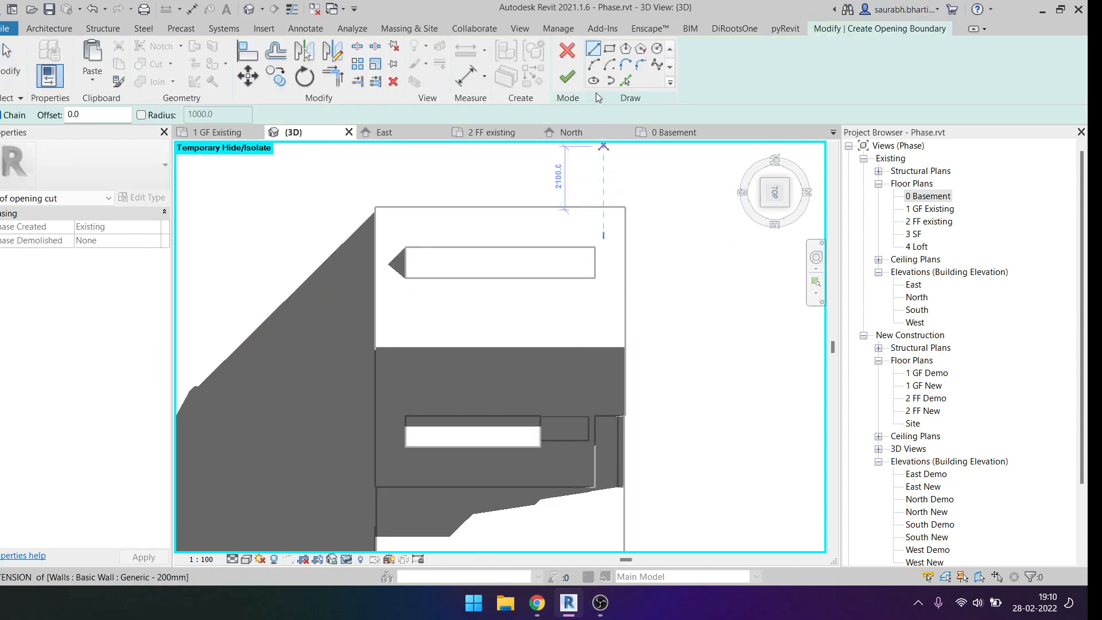
click(609, 50)
scroll(519, 406, up, 5)
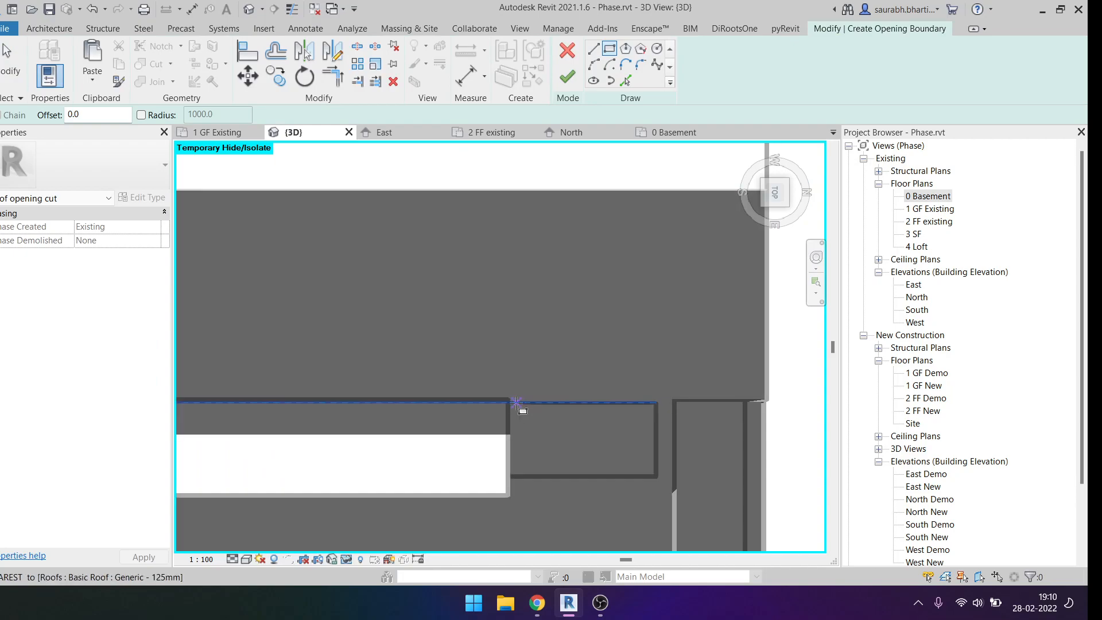
click(513, 402)
scroll(644, 491, down, 3)
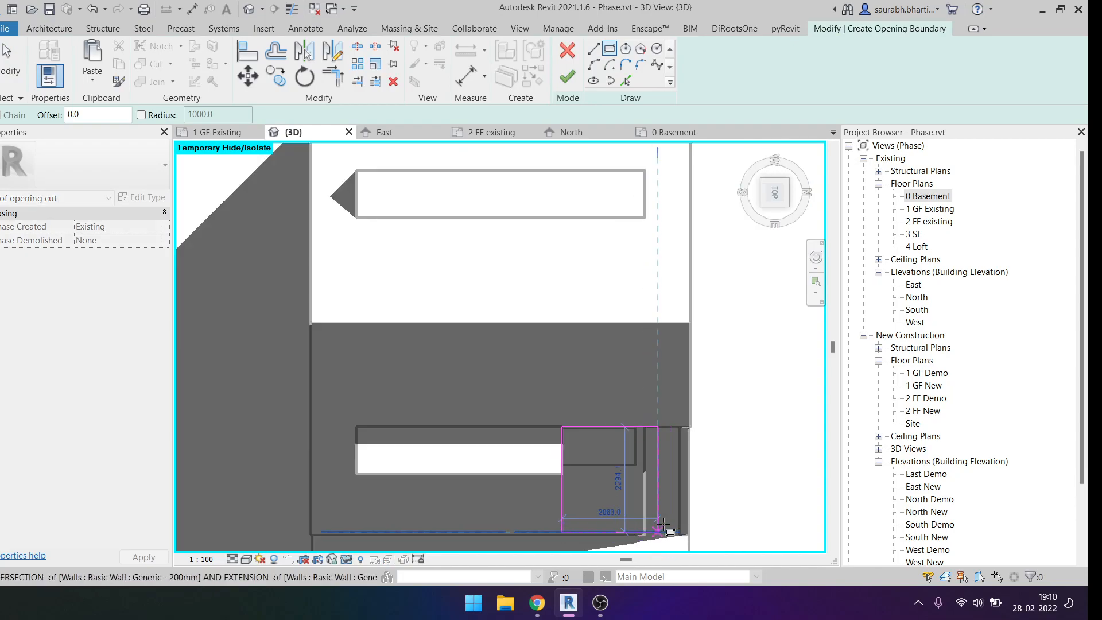
scroll(631, 412, up, 2)
click(629, 425)
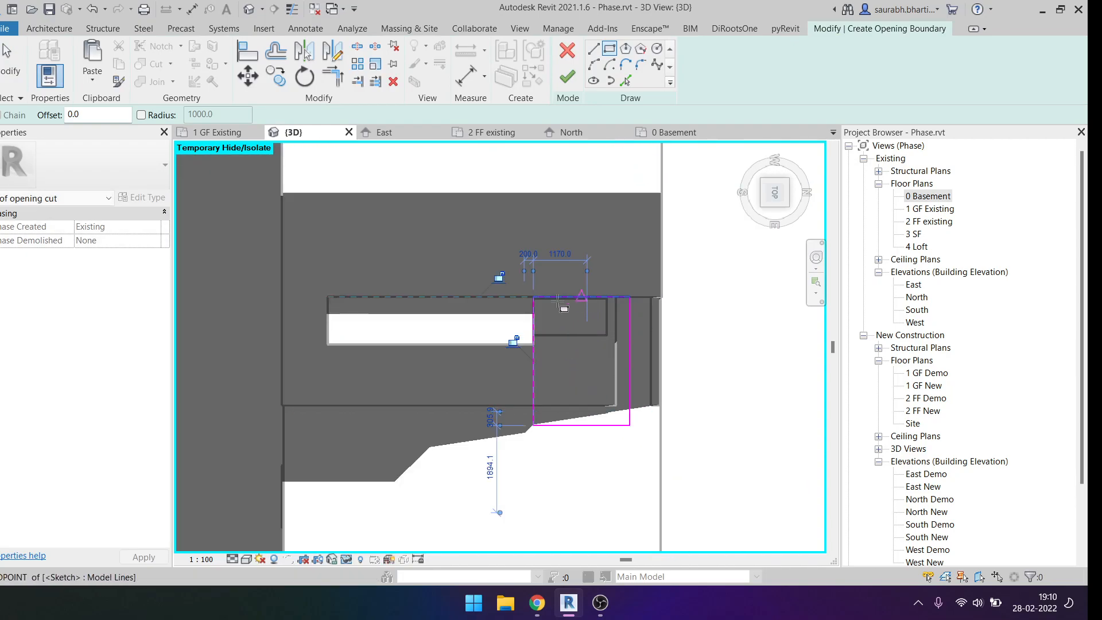
click(566, 76)
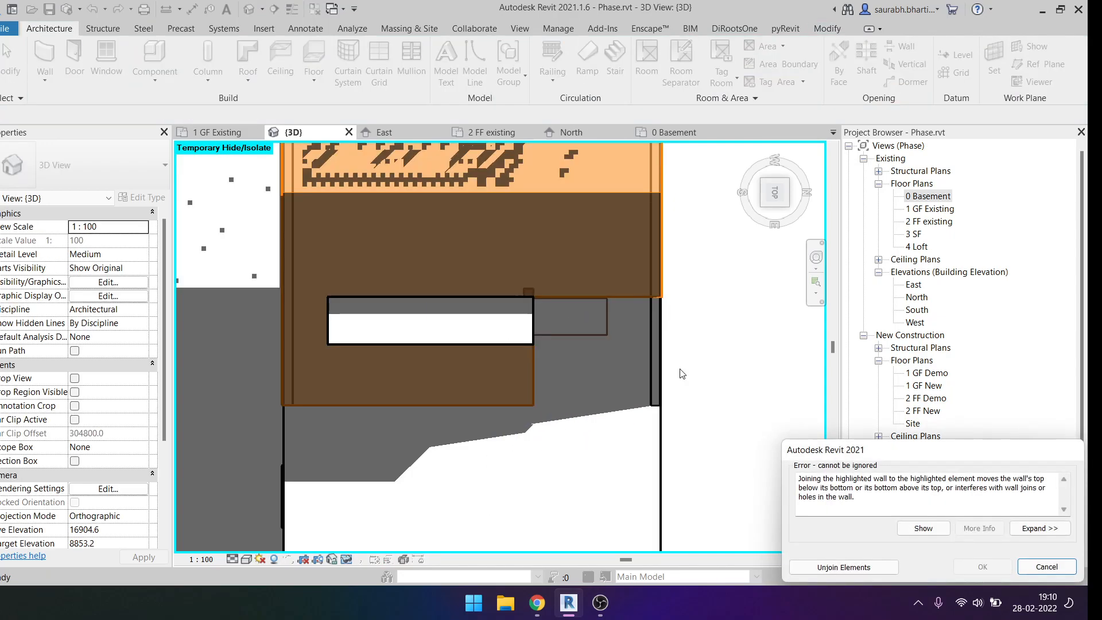
click(821, 563)
Bring back the hidden roof patch beside the dormer and set its Phase Created to Existing.
shift+middle_drag(782, 437, 574, 445)
click(585, 444)
key(Escape)
click(589, 440)
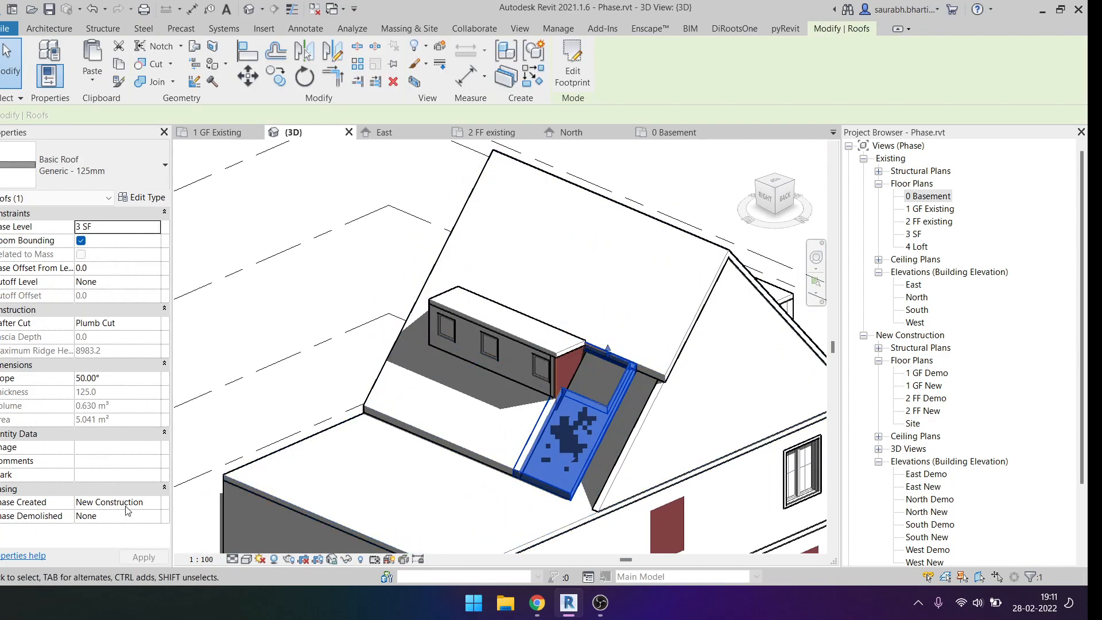
click(158, 503)
click(131, 515)
key(Escape)
shift+middle_drag(621, 483, 554, 400)
Set Phase Demolished to New Construction for the roof patch beside the shortened dormer.
click(600, 453)
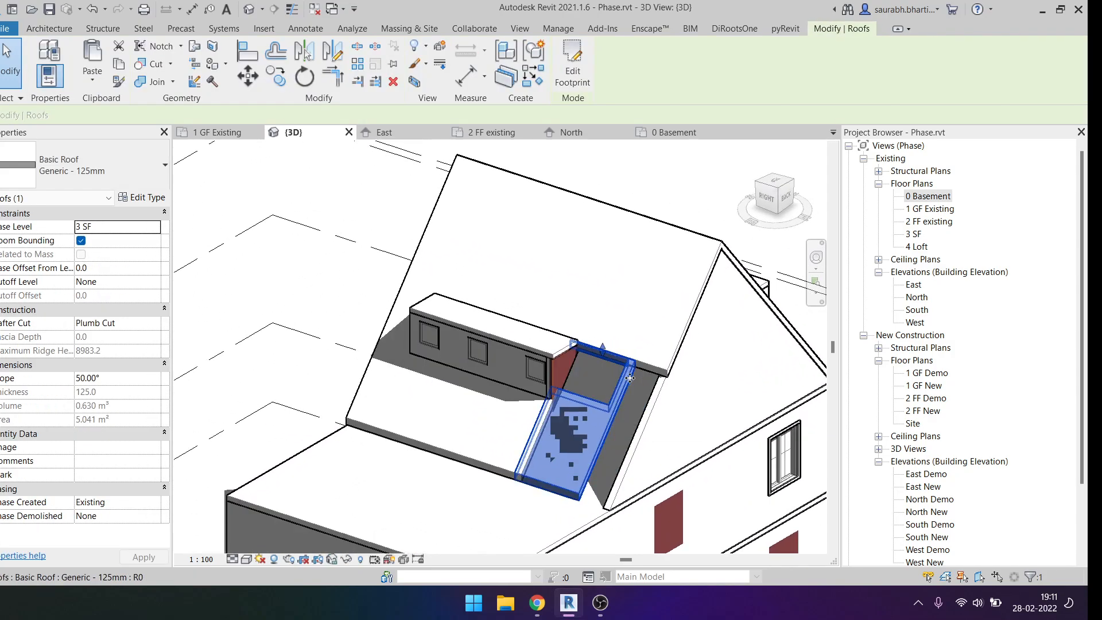
key(Escape)
click(602, 436)
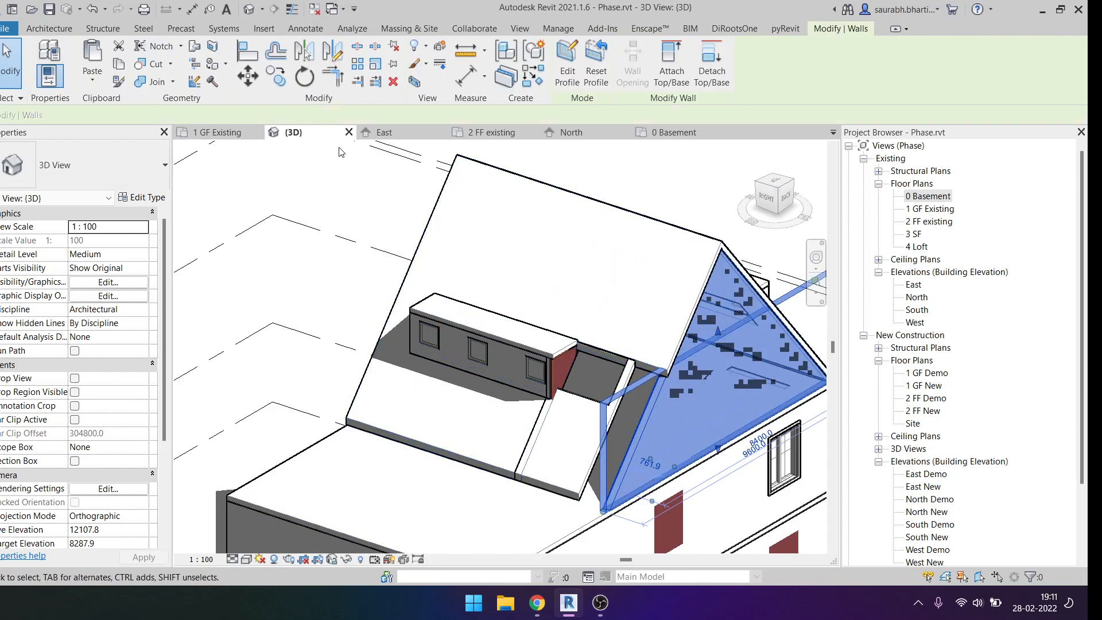
key(Escape)
click(598, 438)
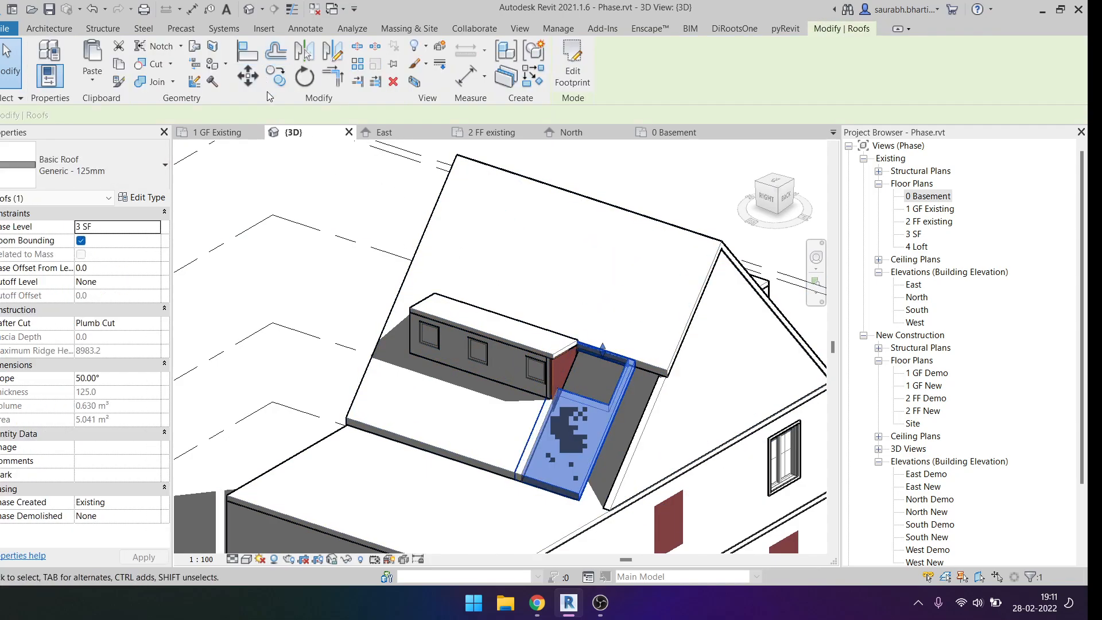
click(213, 85)
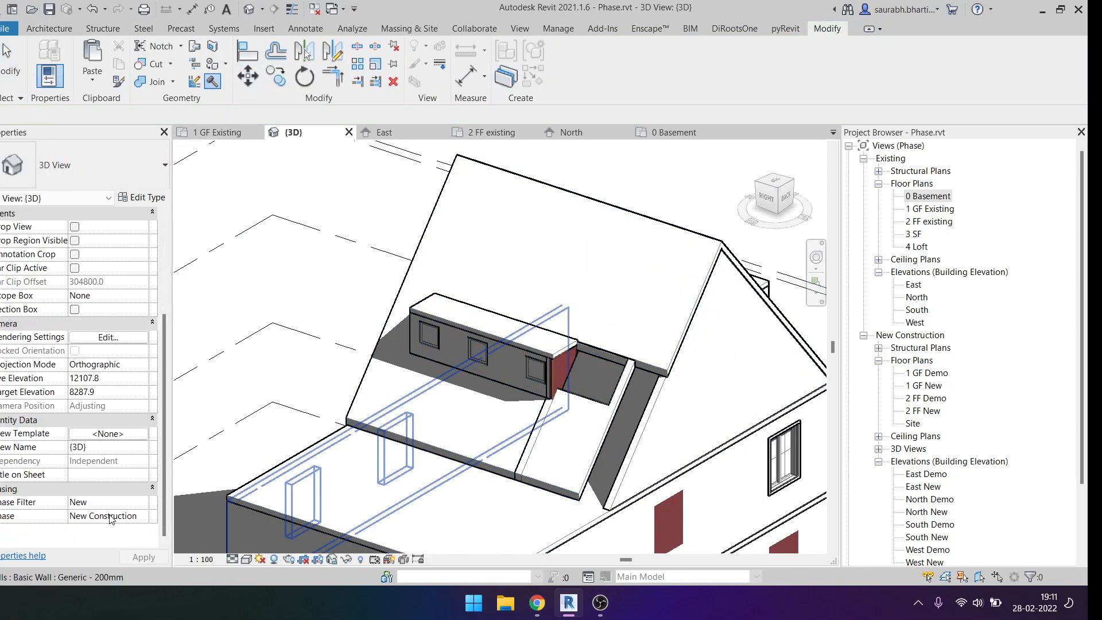
key(Escape)
click(561, 455)
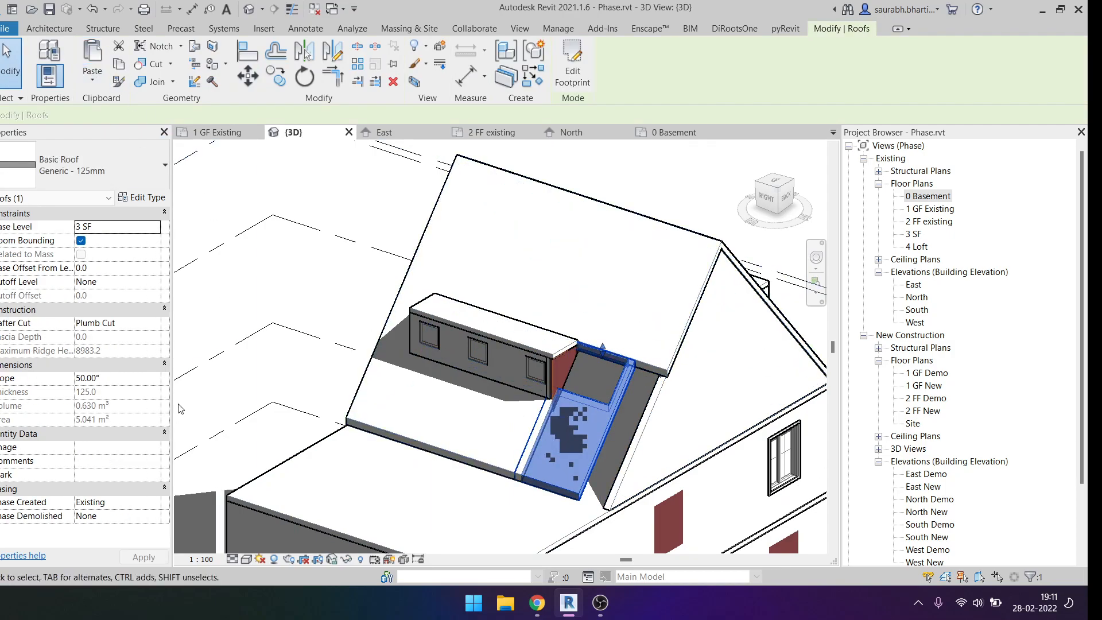
click(153, 516)
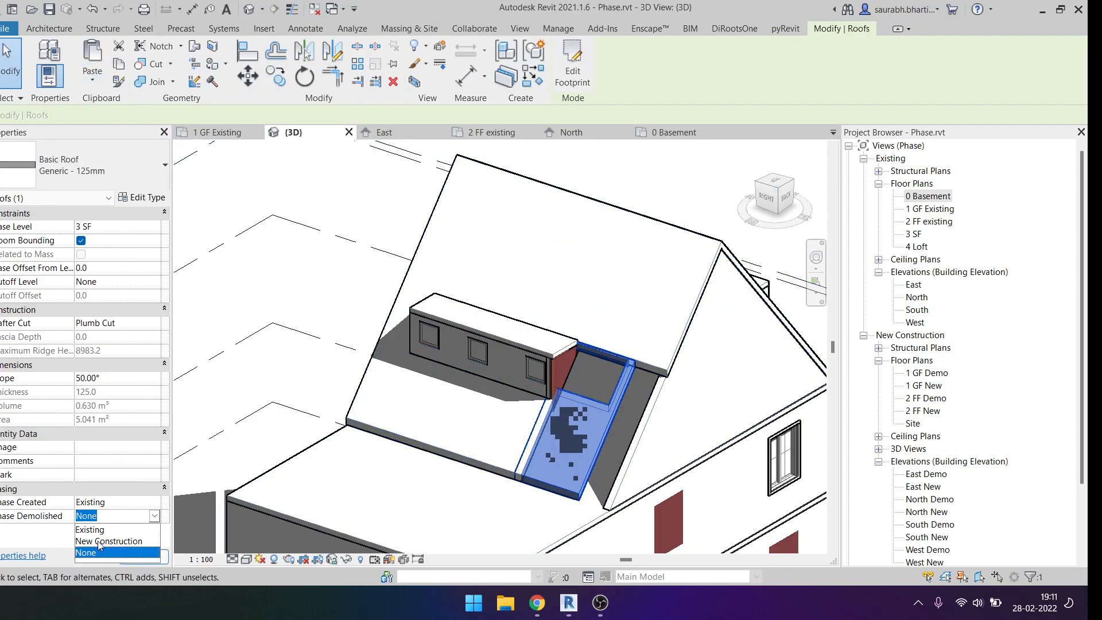
click(95, 541)
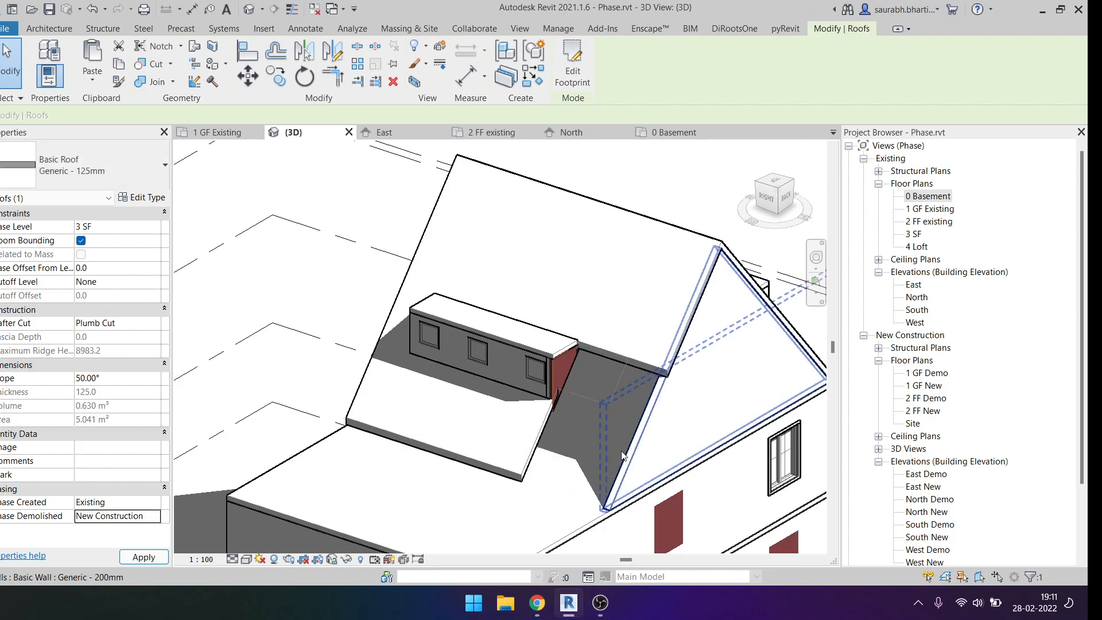
Examine the cut roof beside the dormer and the building's levels from several angles in the 3D view.
shift+middle_drag(596, 402, 626, 454)
click(560, 402)
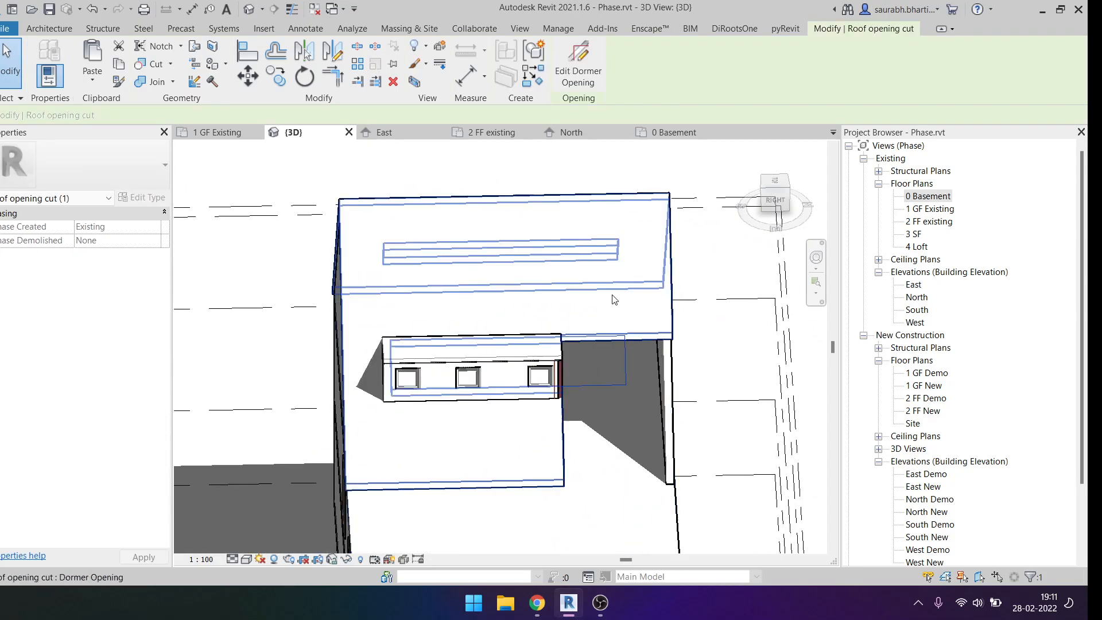
shift+middle_drag(573, 373, 584, 434)
key(Escape)
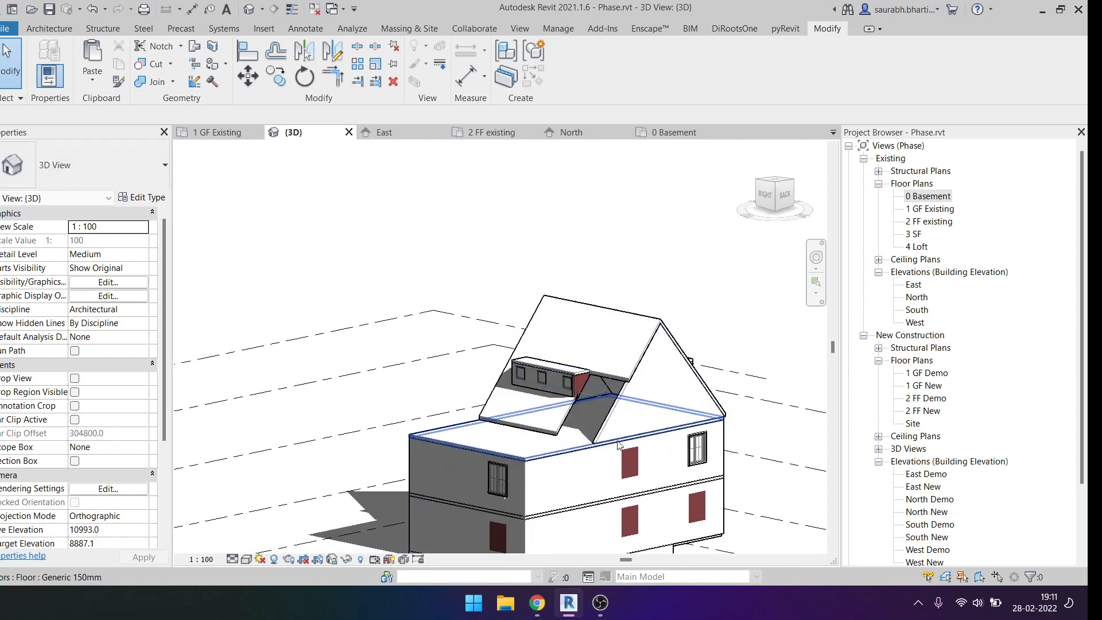
scroll(584, 434, up, 5)
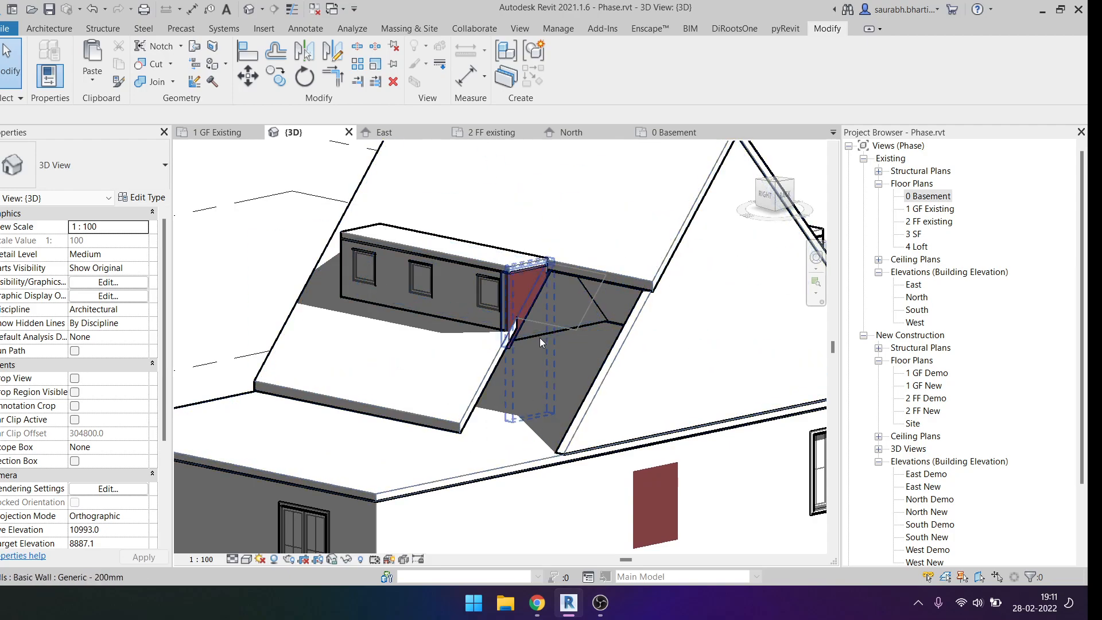
scroll(588, 427, down, 6)
shift+middle_drag(588, 427, 494, 395)
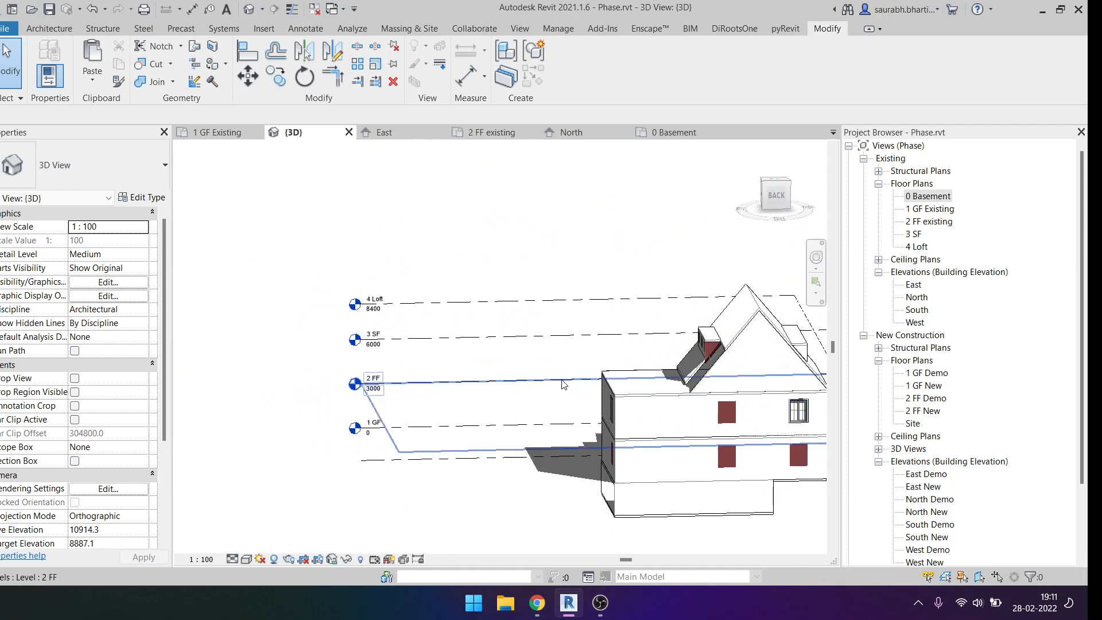
click(775, 195)
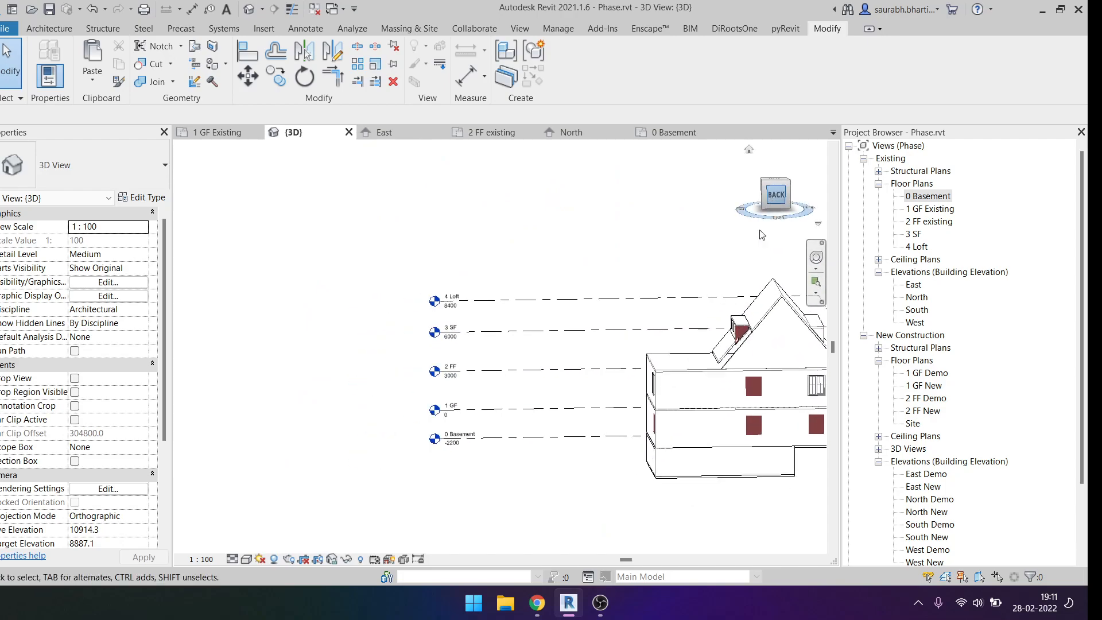
scroll(370, 347, up, 3)
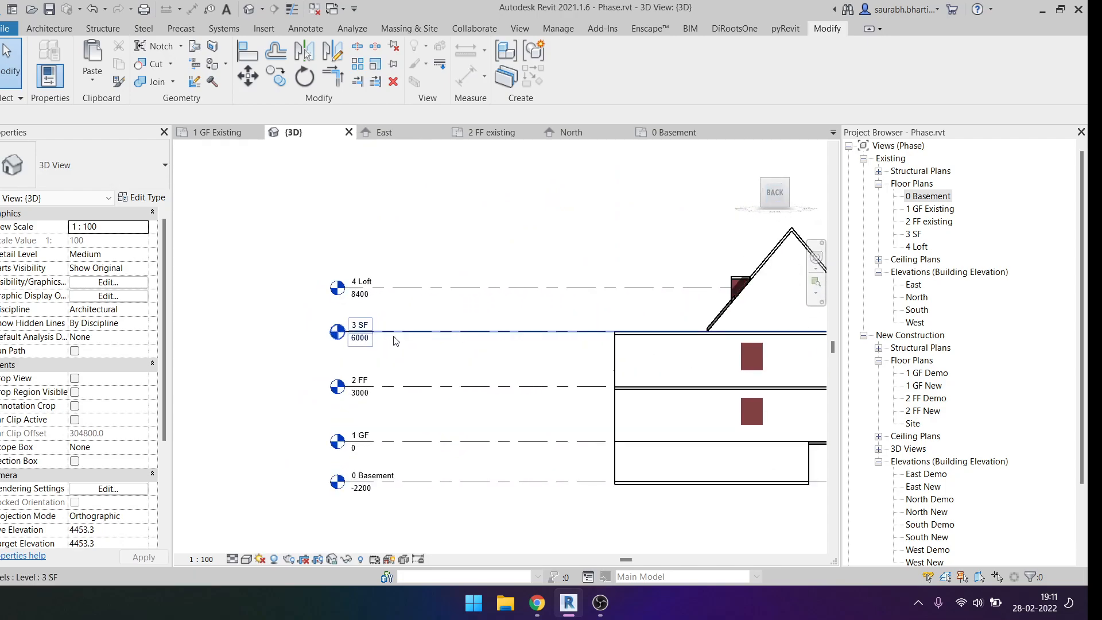
shift+middle_drag(553, 329, 779, 307)
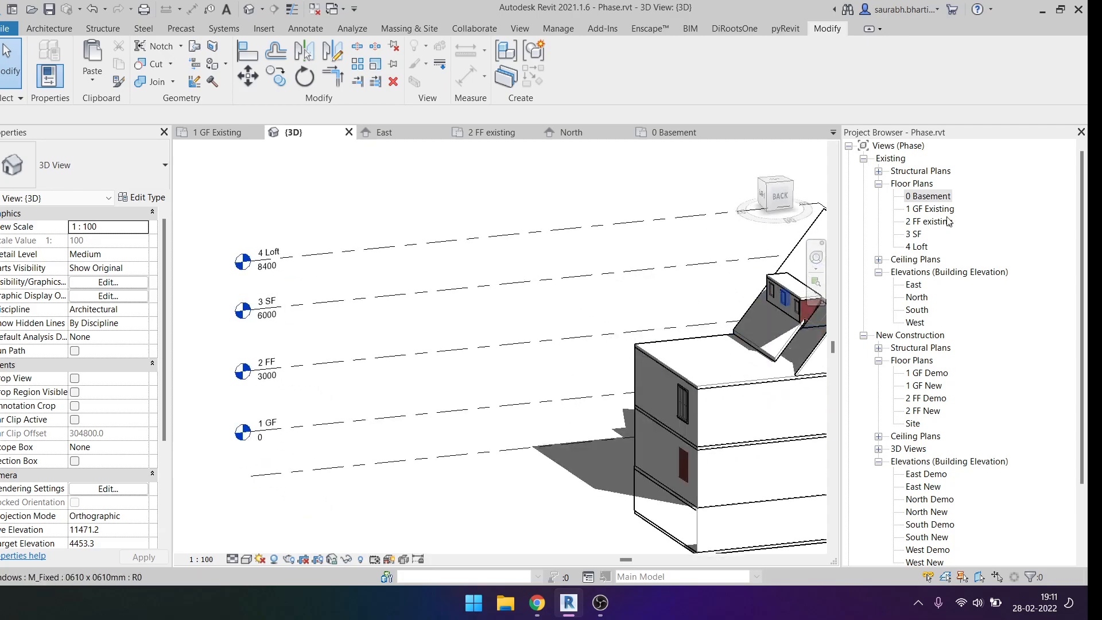
Open the Existing phase's 3 SF floor plan and review its view range settings.
double_click(916, 235)
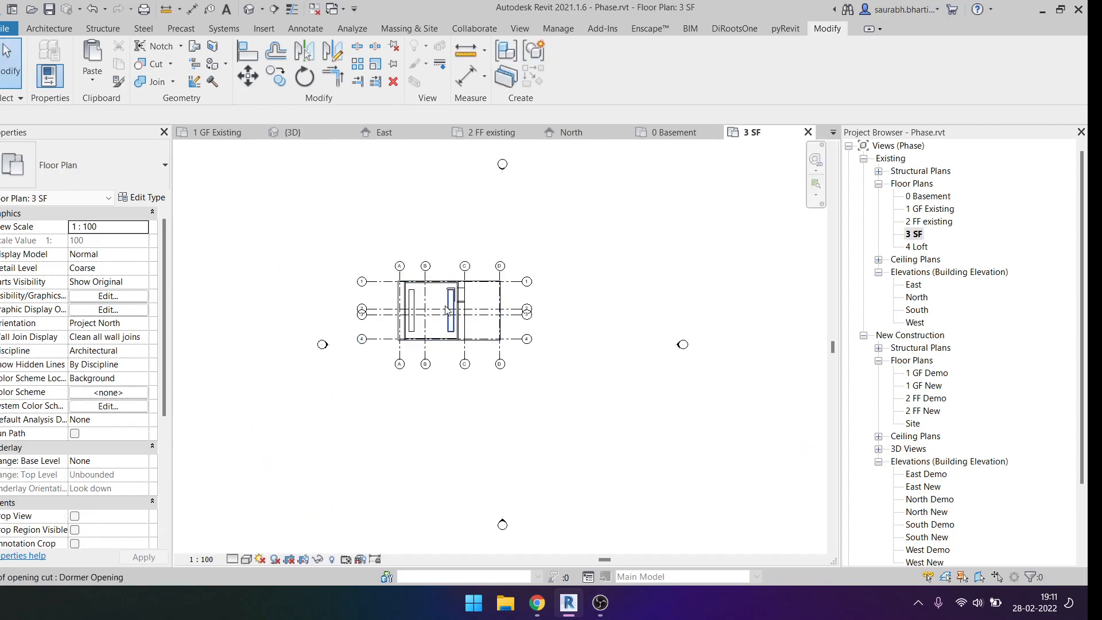
scroll(449, 309, up, 5)
click(549, 327)
key(Escape)
key(v)
key(r)
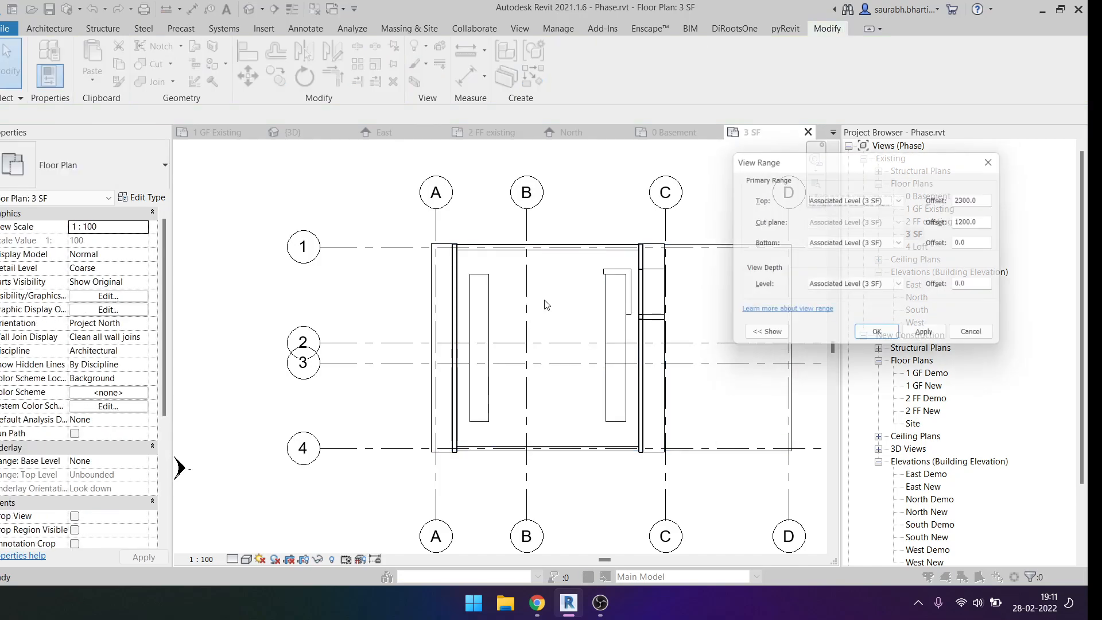
click(930, 338)
click(980, 337)
Examine the dormer openings, floor and roof pieces in the 3 SF plan by selecting them one after another.
scroll(526, 343, up, 3)
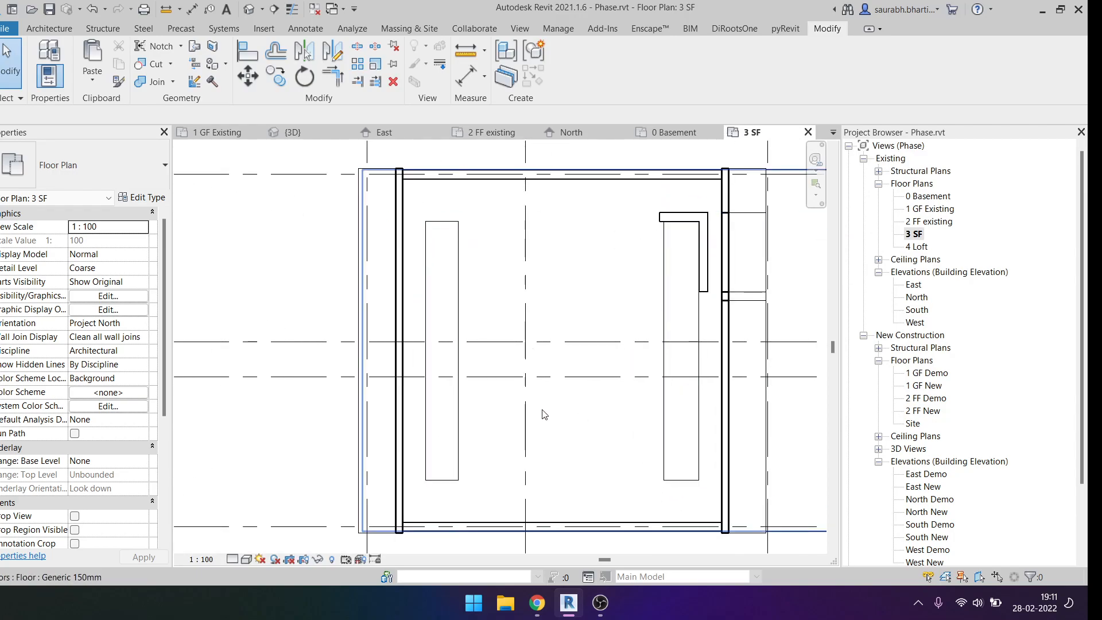
click(459, 405)
key(Escape)
click(446, 345)
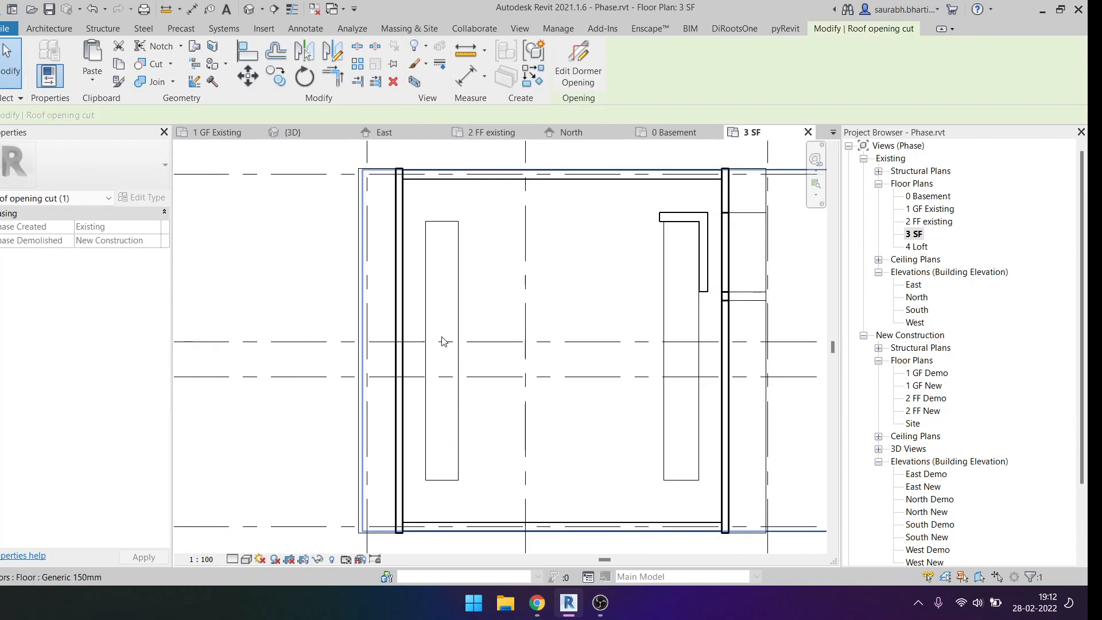
key(Escape)
scroll(450, 347, down, 2)
click(495, 346)
key(Escape)
click(509, 335)
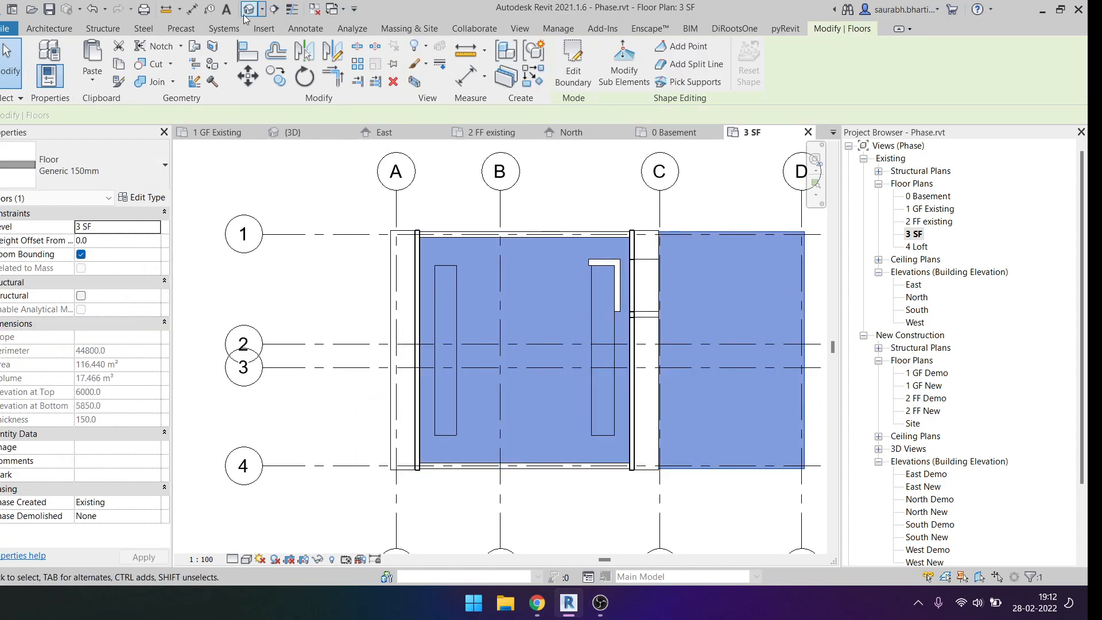
key(Escape)
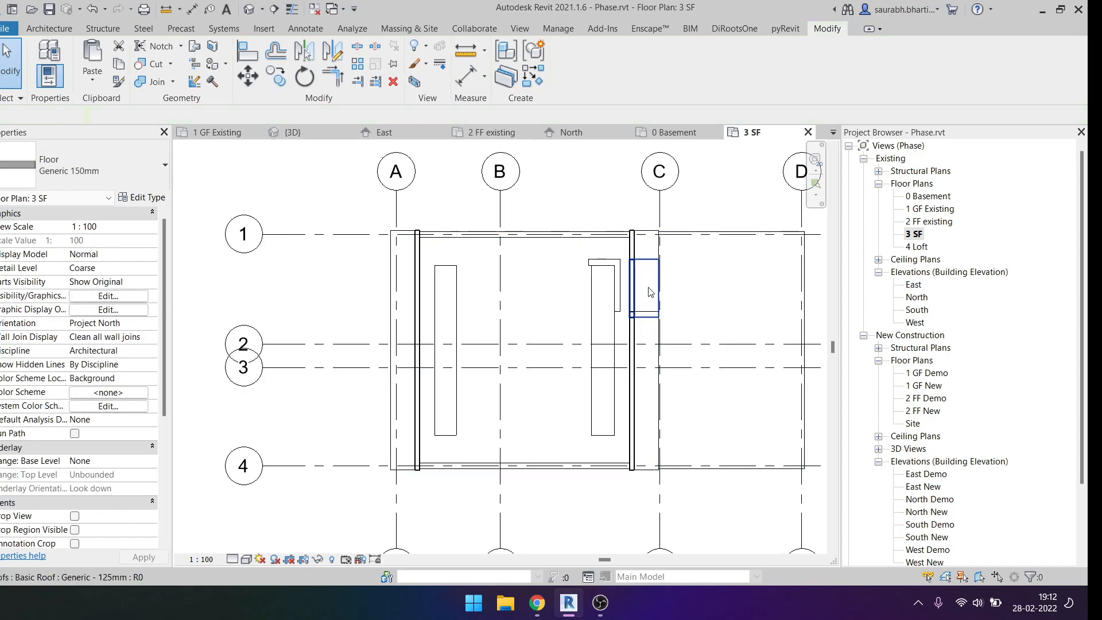
click(655, 374)
key(Escape)
middle_drag(478, 461, 515, 366)
middle_click(409, 295)
middle_click(408, 296)
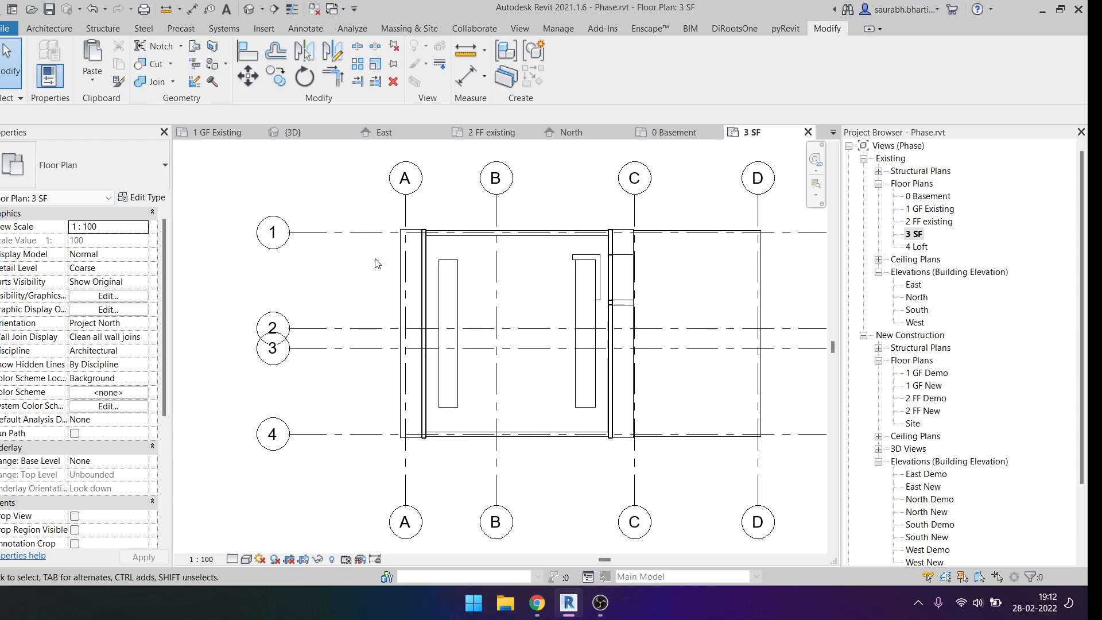
Override the Roofs category's projection/surface foreground pattern in the 3 SF plan with a solid fill in RGB 227-227-227.
key(v)
key(g)
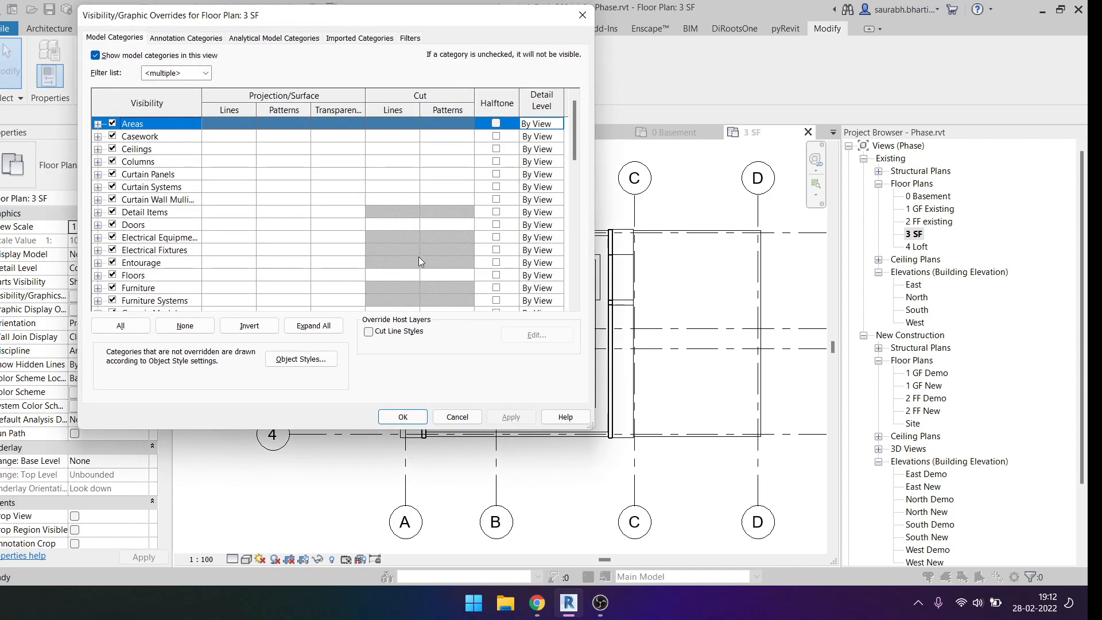
scroll(401, 270, down, 10)
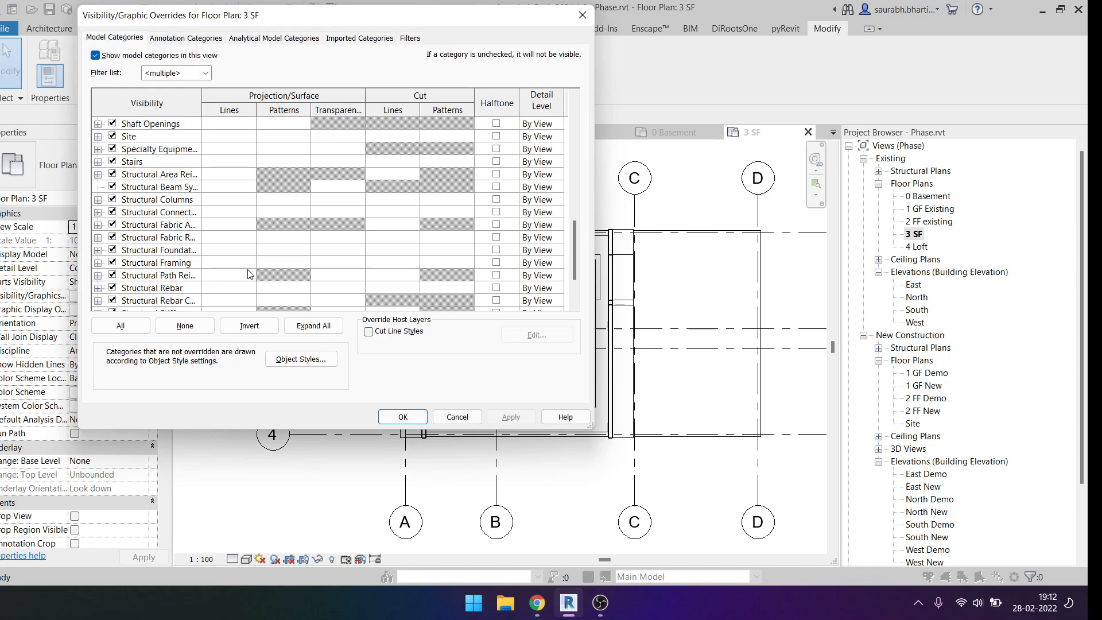
key(w)
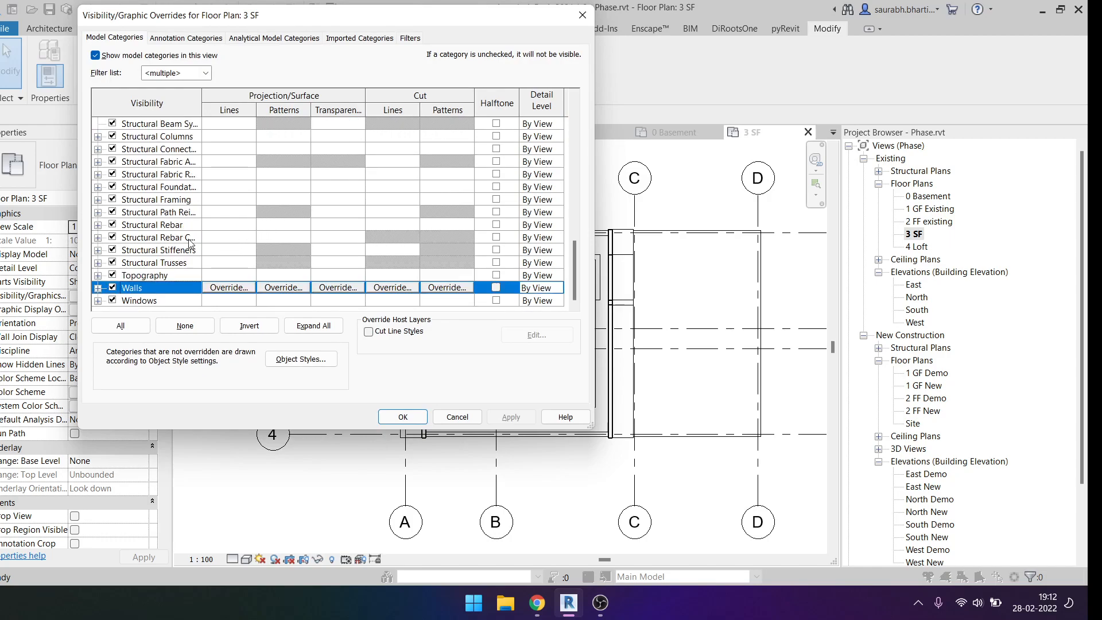
scroll(170, 246, up, 3)
click(146, 163)
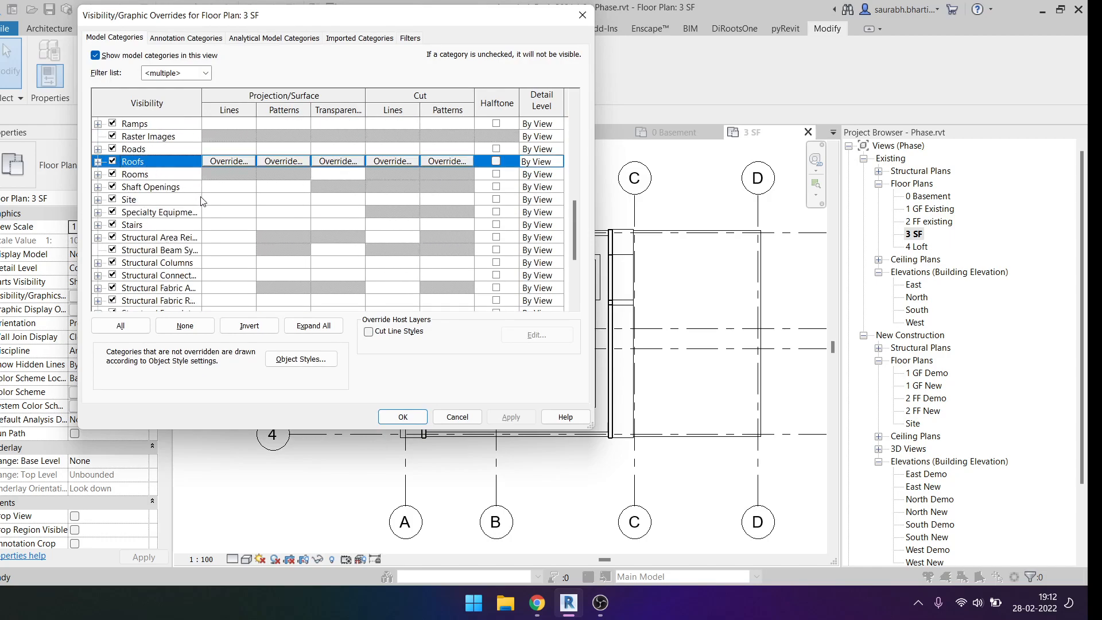
scroll(216, 246, up, 1)
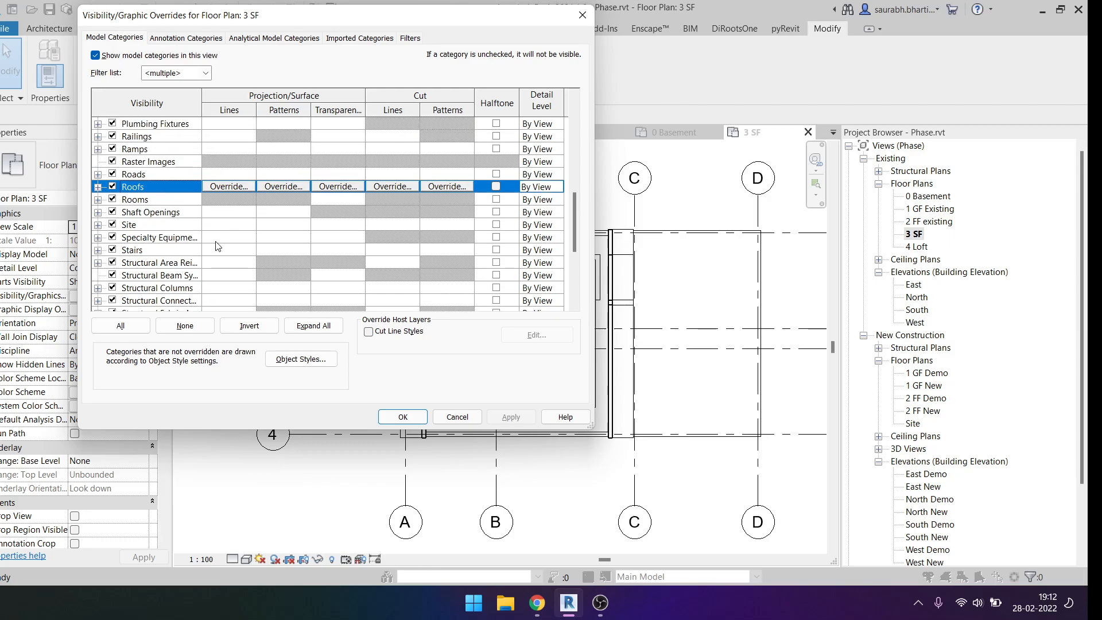
scroll(217, 245, up, 2)
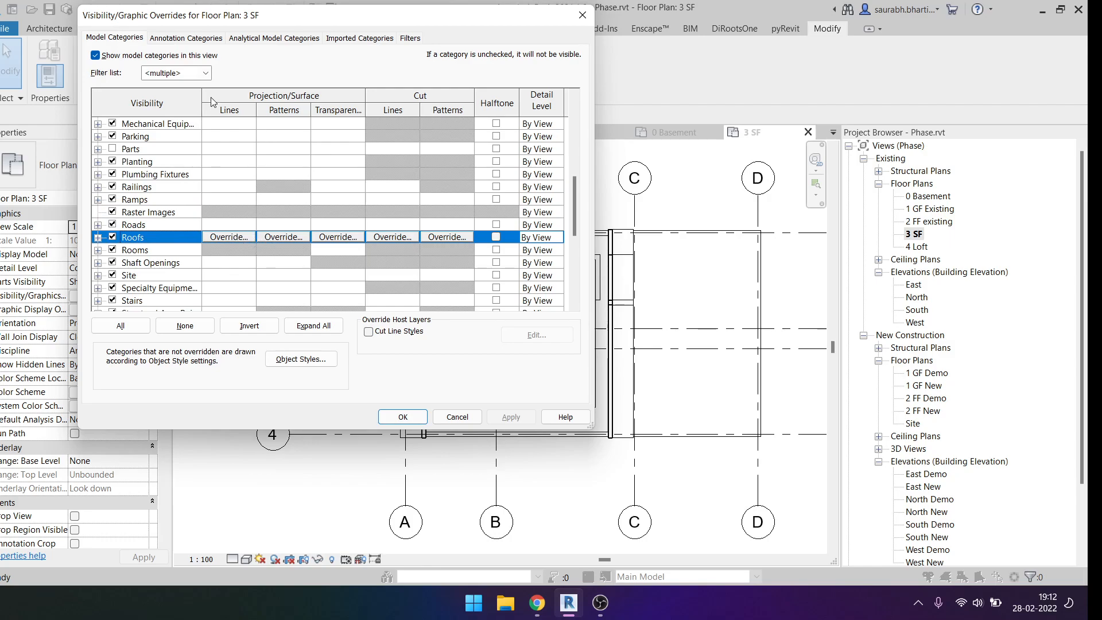
click(283, 237)
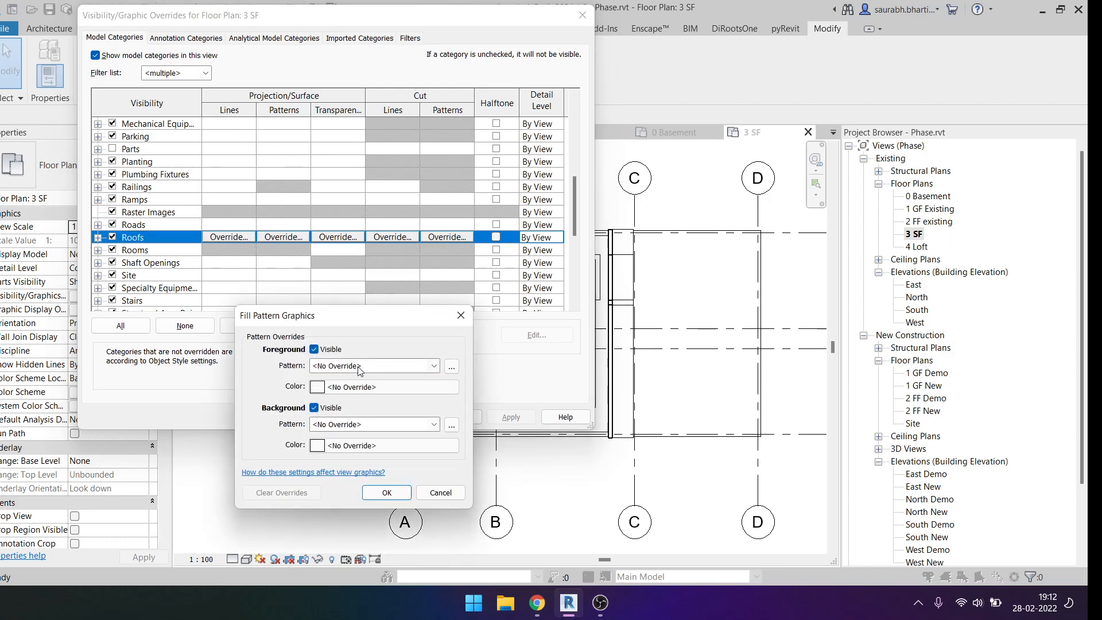
click(434, 365)
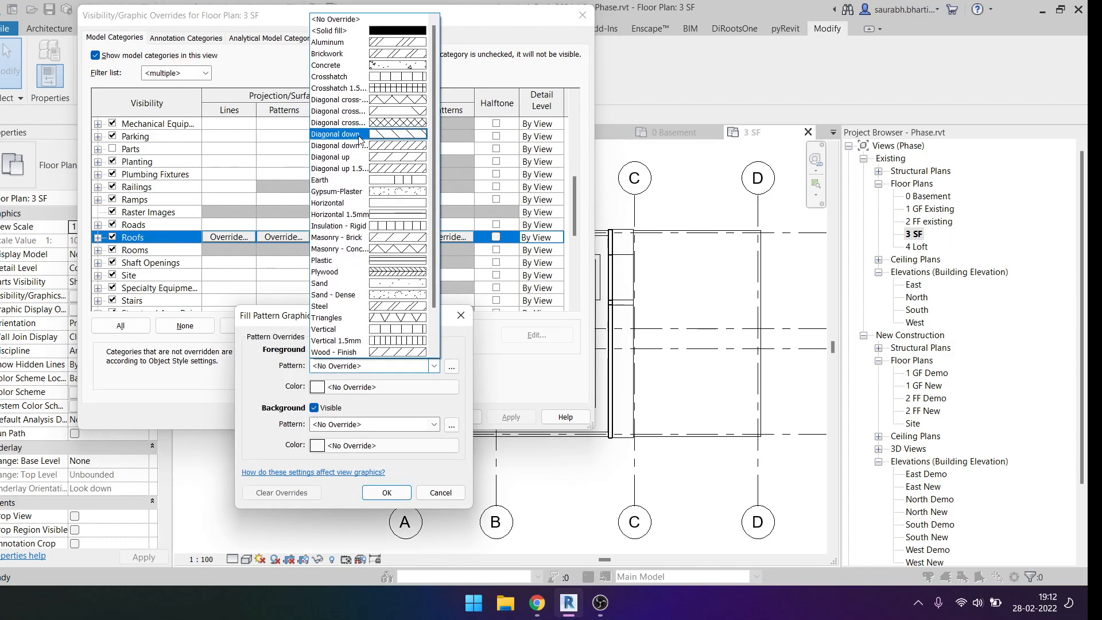
click(362, 30)
click(378, 388)
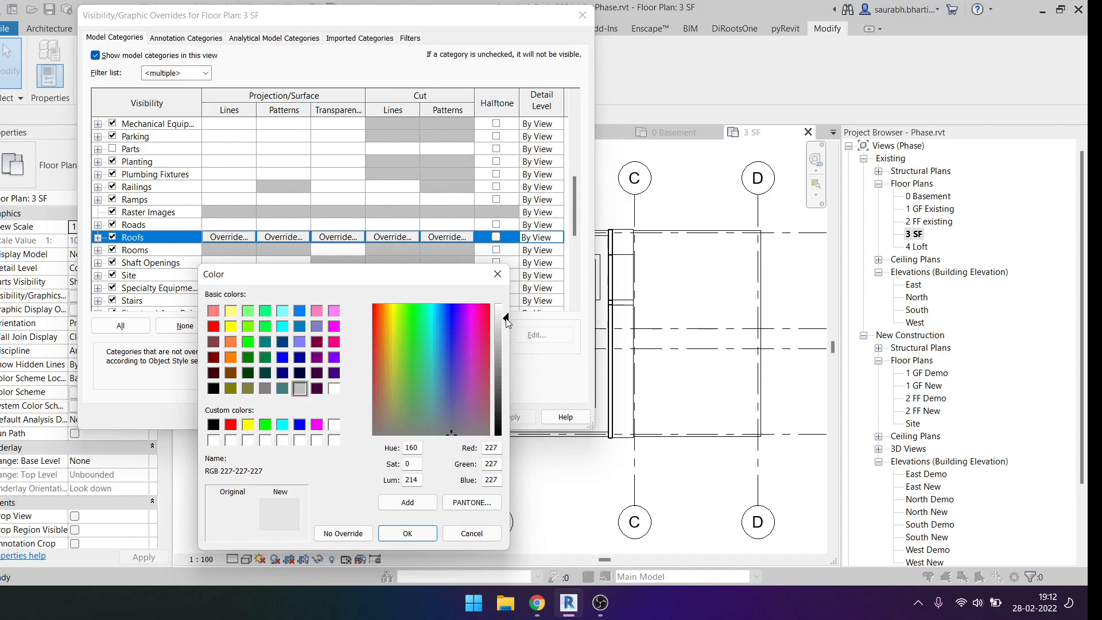
click(416, 538)
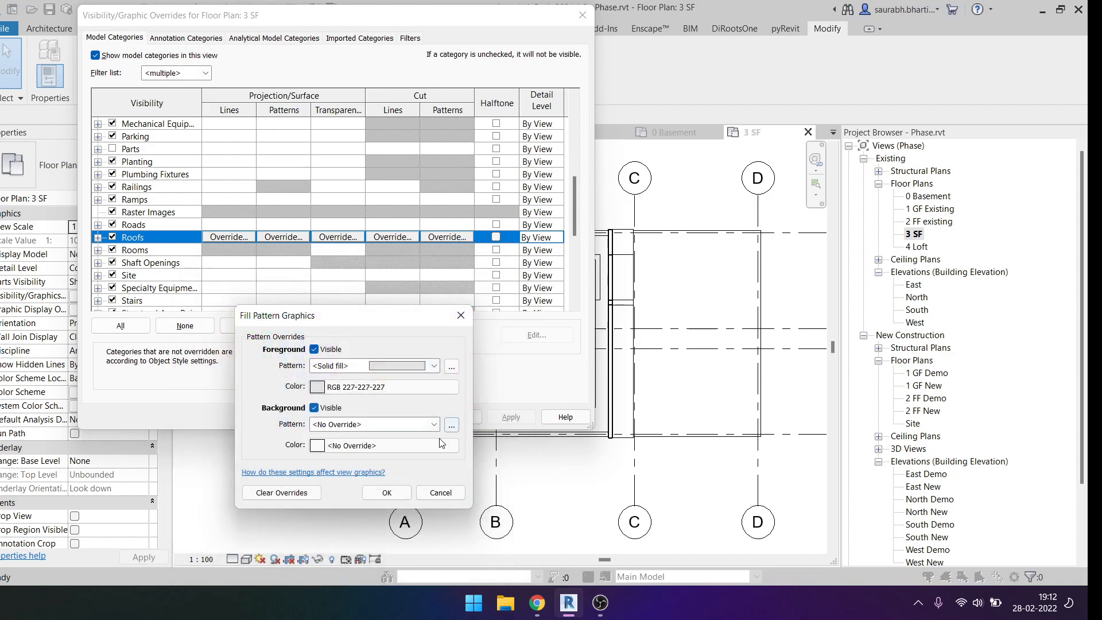
click(405, 492)
click(521, 421)
click(414, 417)
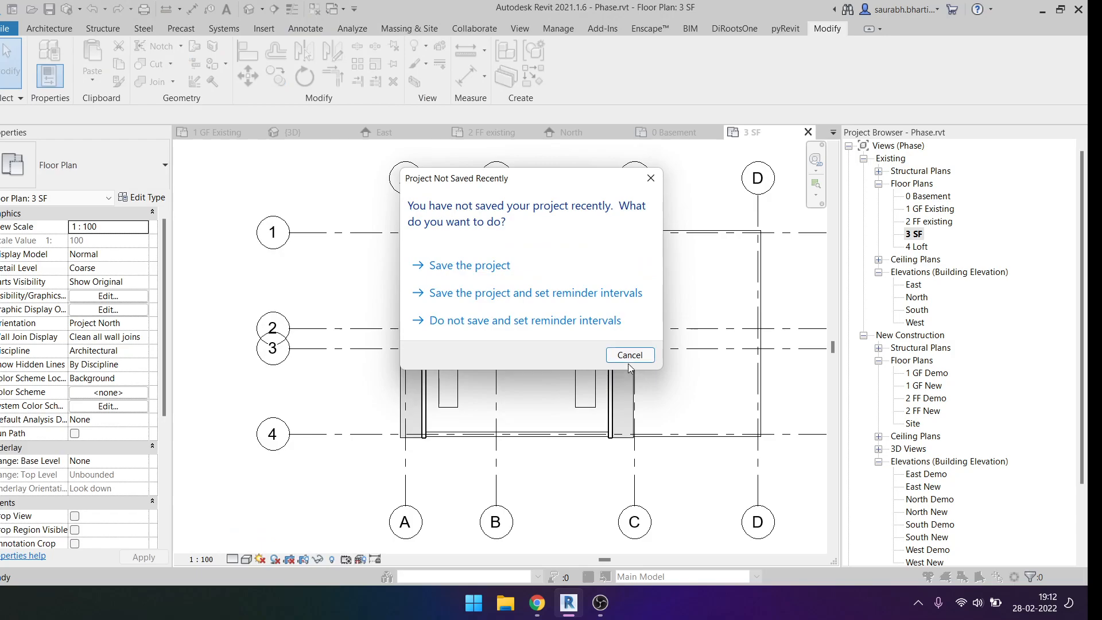
Dismiss the save reminder and examine the roof shading and the wall along grid 4 in the 3 SF plan.
click(629, 359)
scroll(395, 321, up, 3)
click(400, 288)
key(Escape)
click(566, 485)
middle_drag(611, 507, 491, 408)
key(Escape)
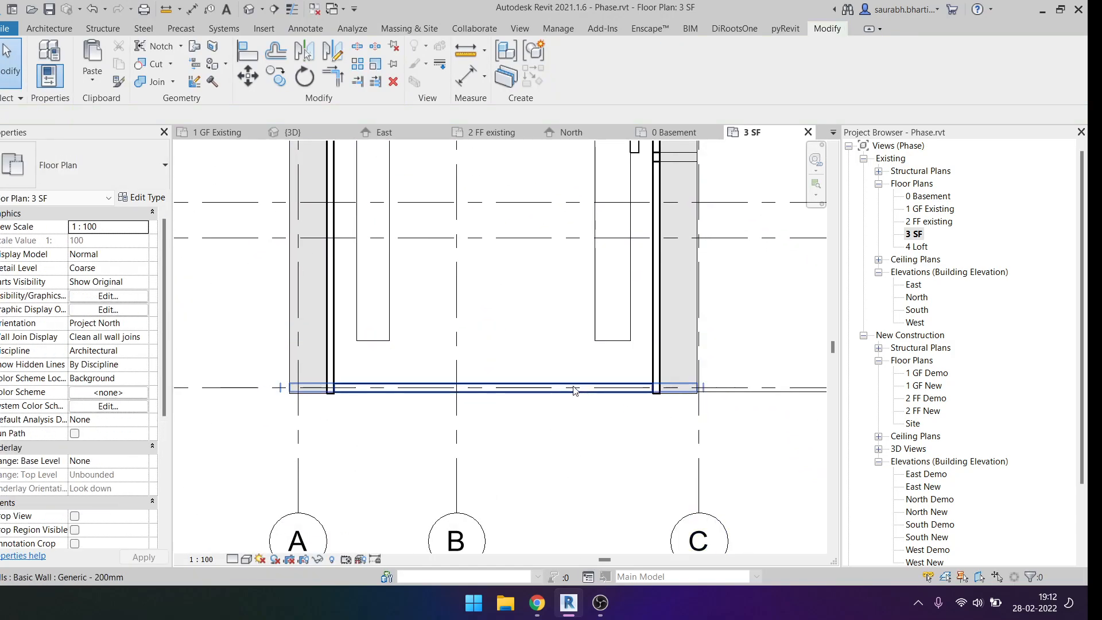
scroll(574, 391, down, 3)
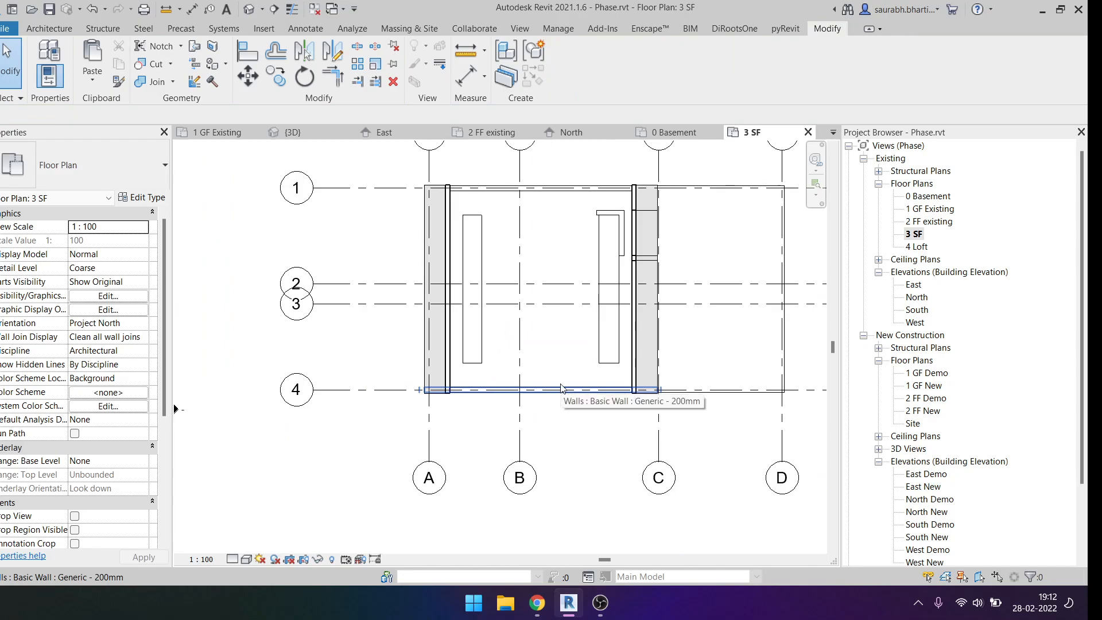
Override the Walls category's cut foreground pattern in the 3 SF plan with a solid fill in RGB 192-192-192.
key(v)
key(v)
scroll(190, 273, down, 10)
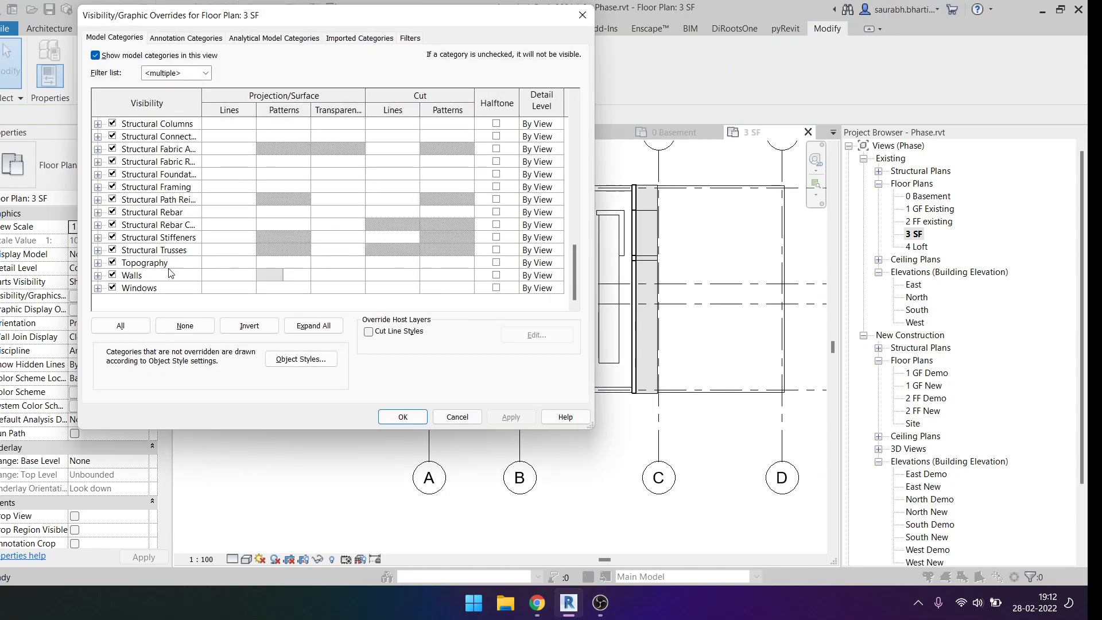
click(435, 278)
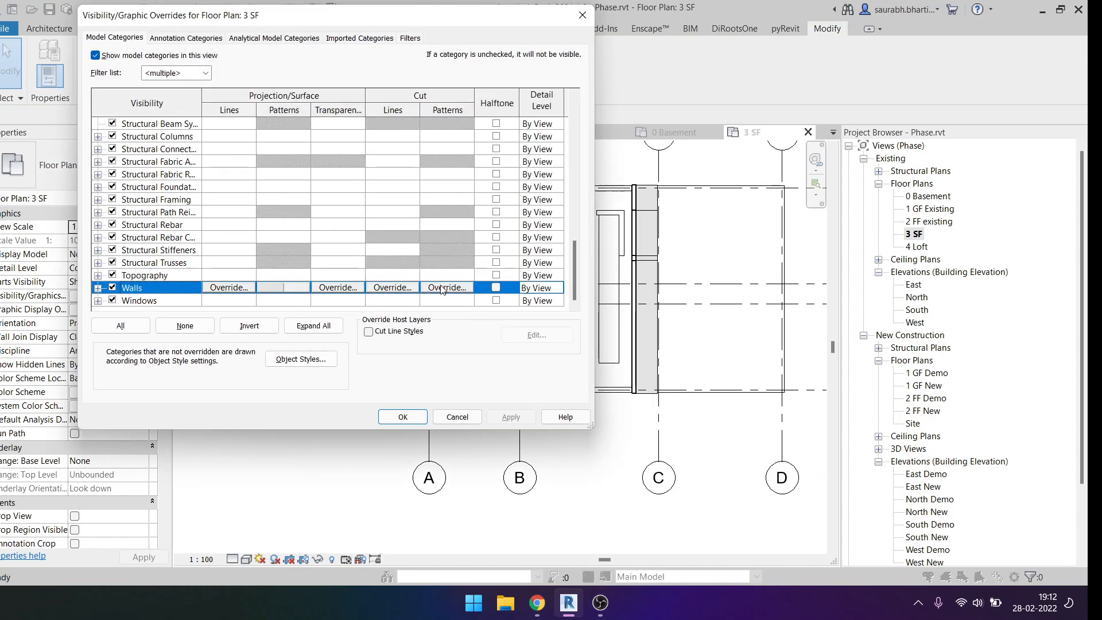
click(438, 287)
click(402, 366)
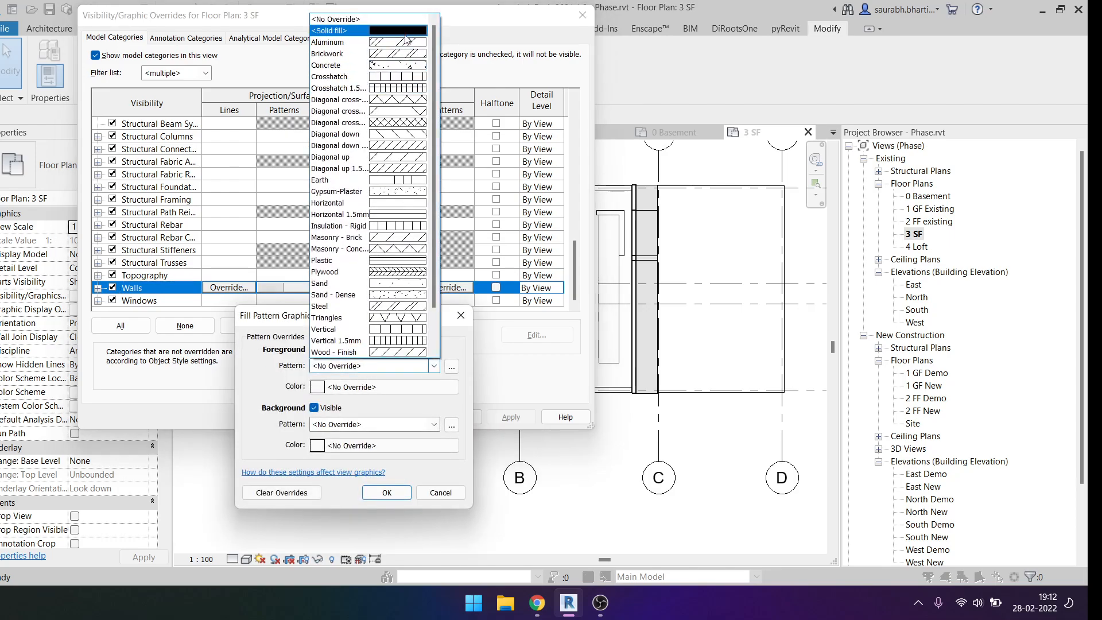
click(356, 35)
click(413, 386)
click(300, 389)
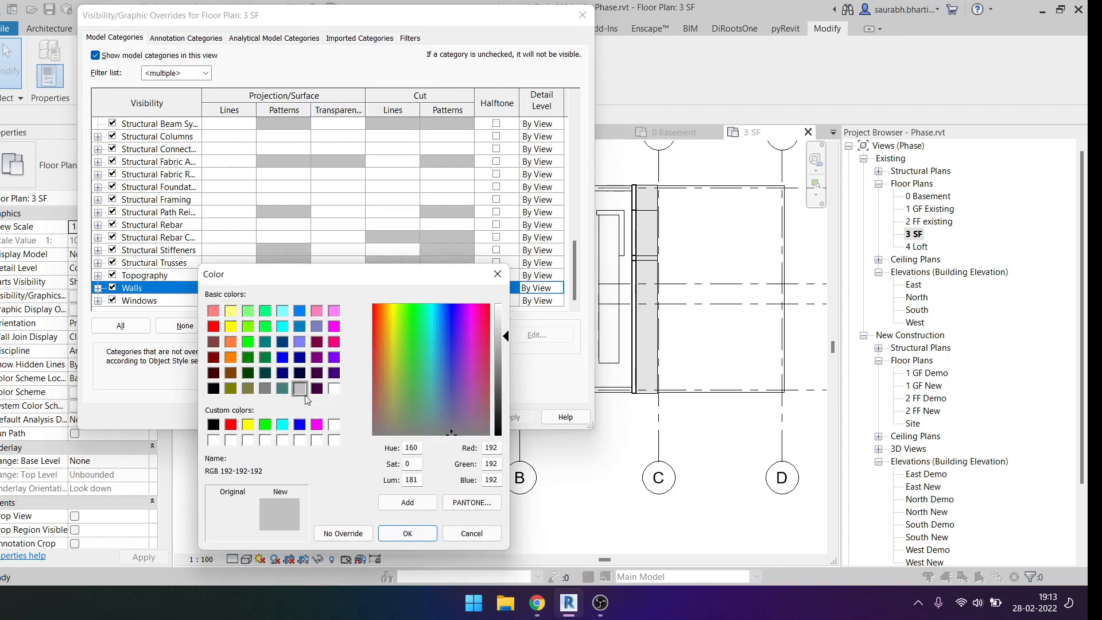
click(432, 531)
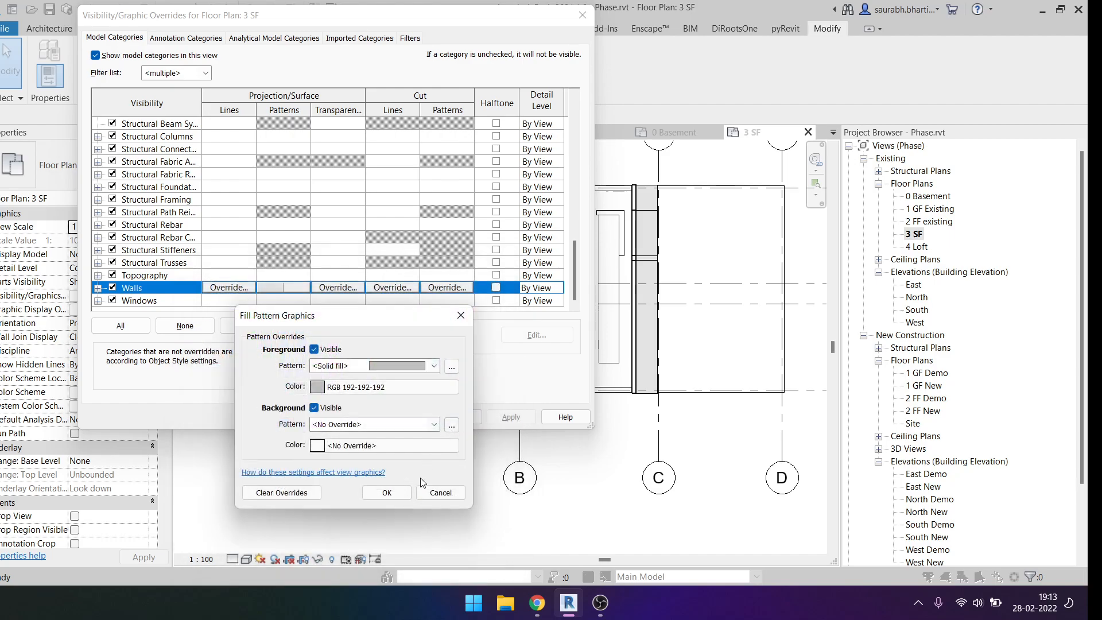
click(387, 492)
click(516, 417)
click(393, 417)
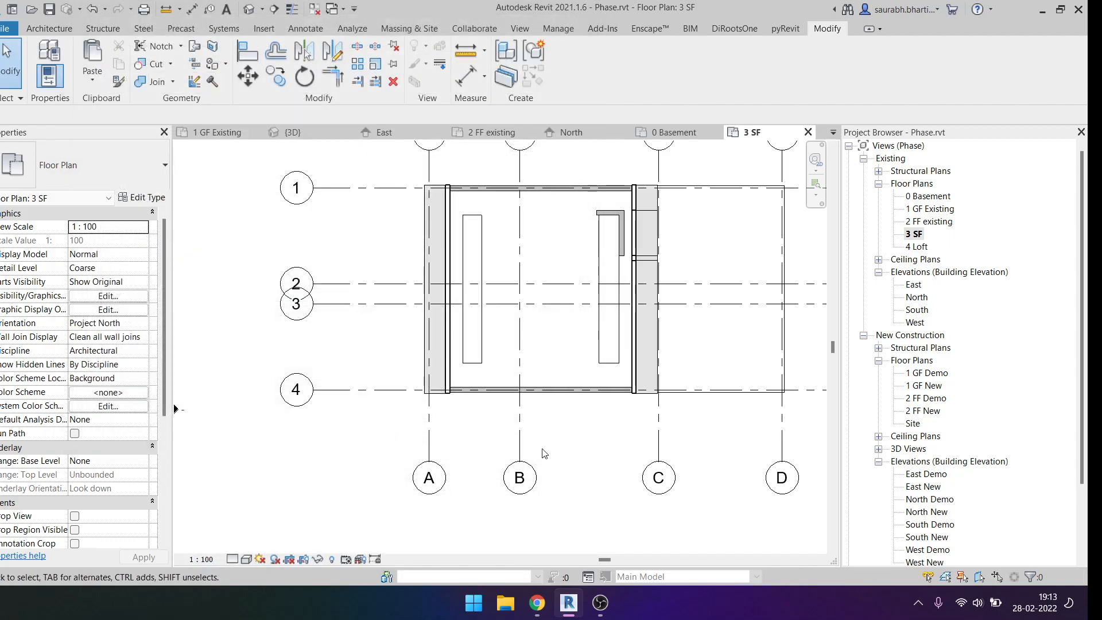
Examine the filled walls and the dormer opening near grid C in the 3 SF plan.
scroll(505, 289, up, 3)
click(484, 456)
click(386, 380)
key(Escape)
scroll(342, 328, down, 3)
click(512, 287)
scroll(514, 283, up, 2)
click(522, 278)
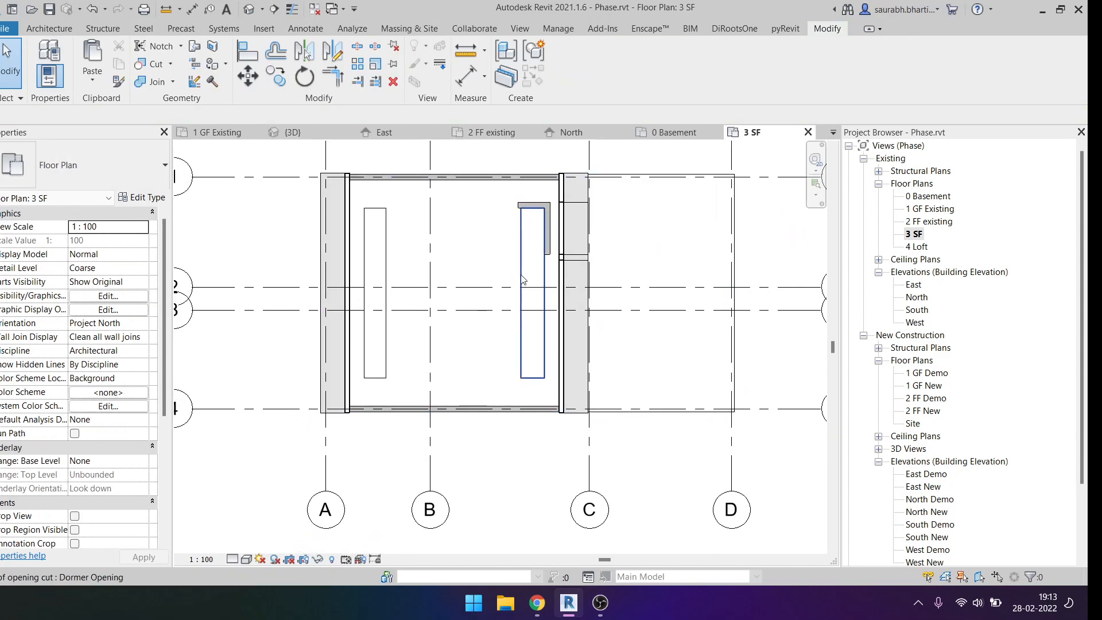
Examine the dormers and the cut roof in the 3D view from an angle and from above.
click(253, 10)
shift+middle_drag(601, 367, 567, 344)
scroll(567, 337, up, 3)
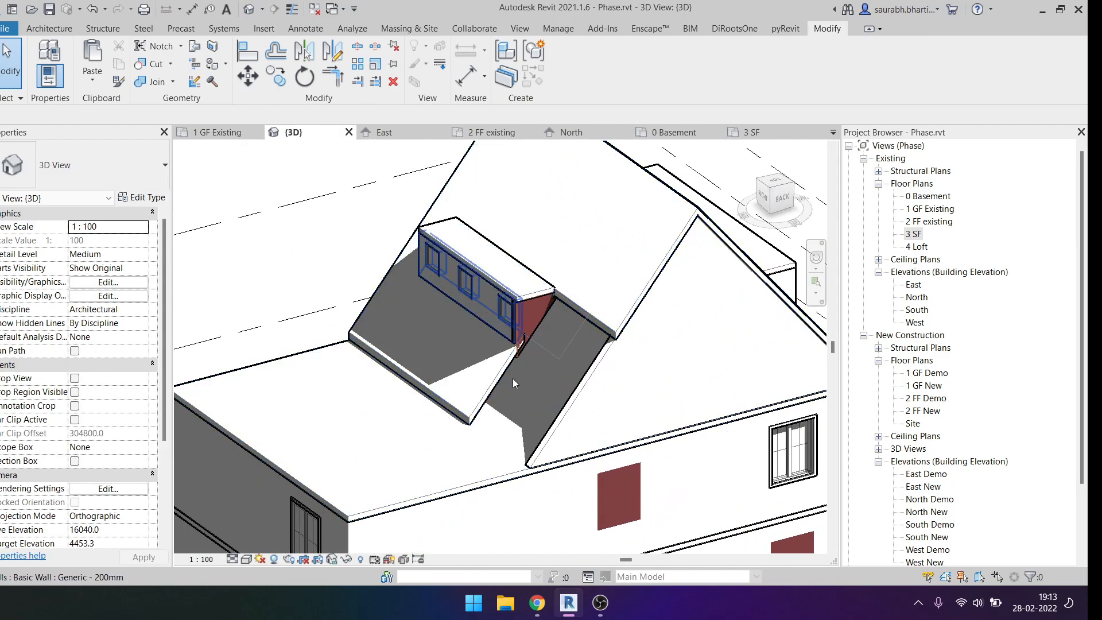
click(777, 180)
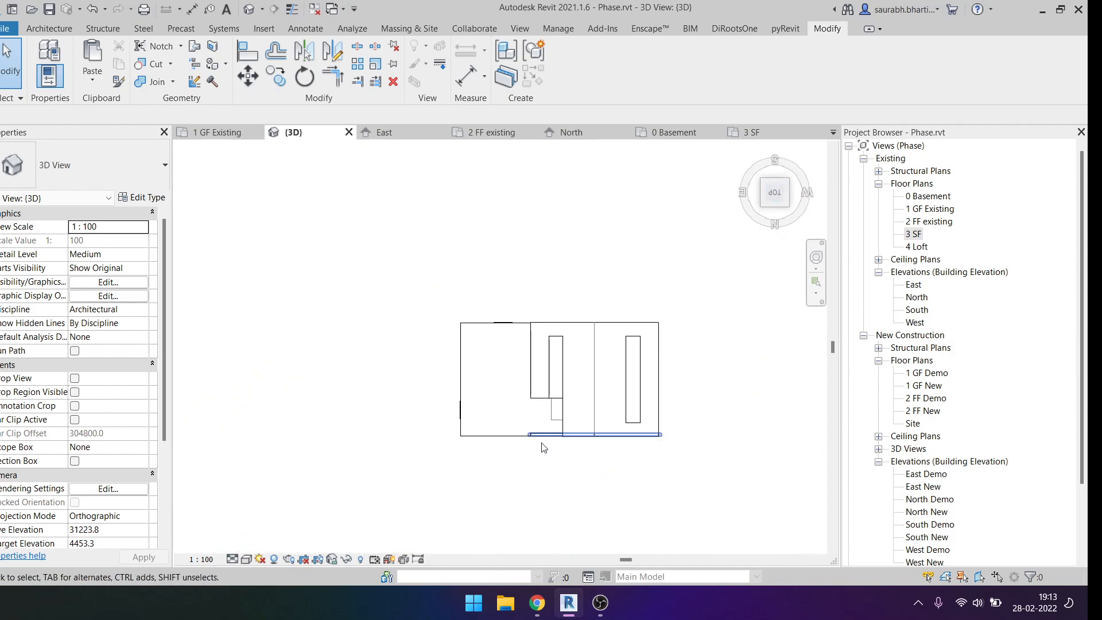
Start a stair in the 3 SF plan with top level 4 Loft and set its type's maximum riser height to 200.
click(73, 29)
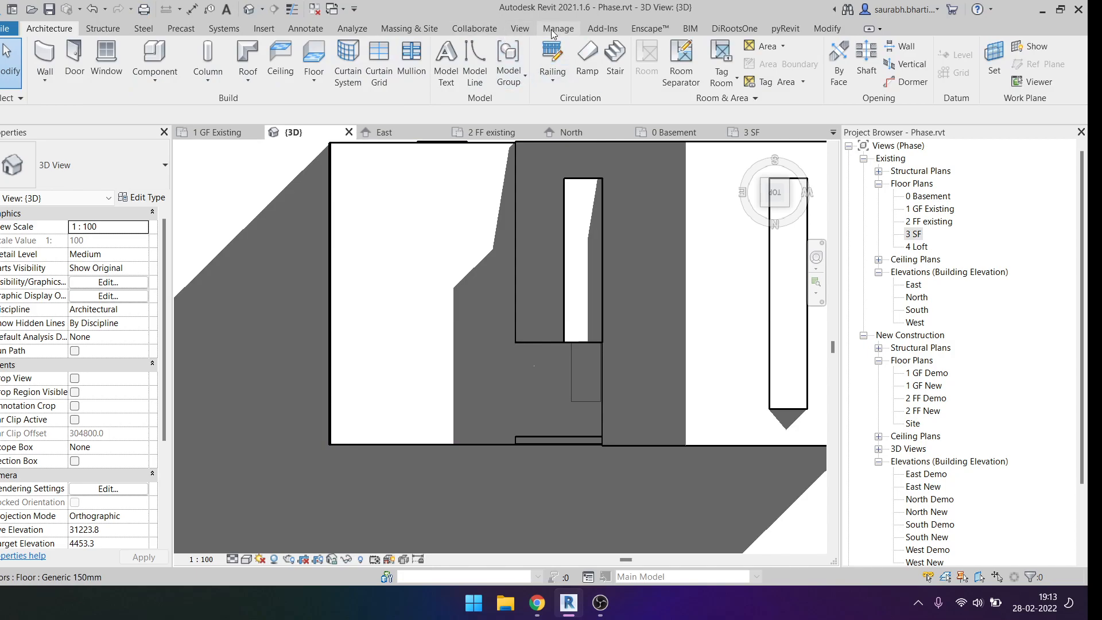
double_click(914, 234)
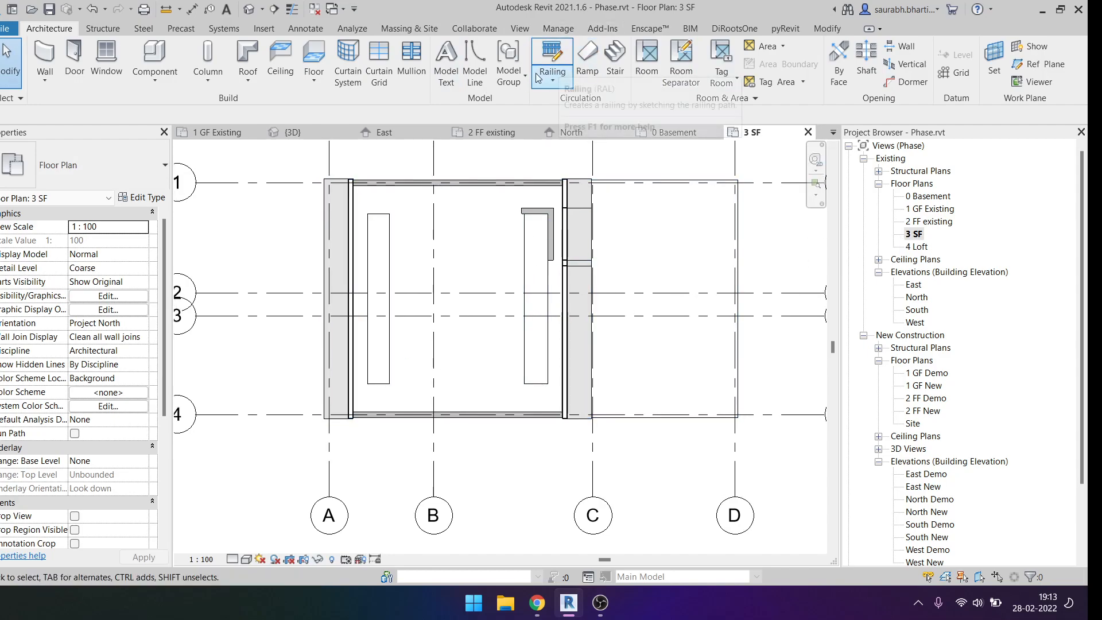
click(615, 62)
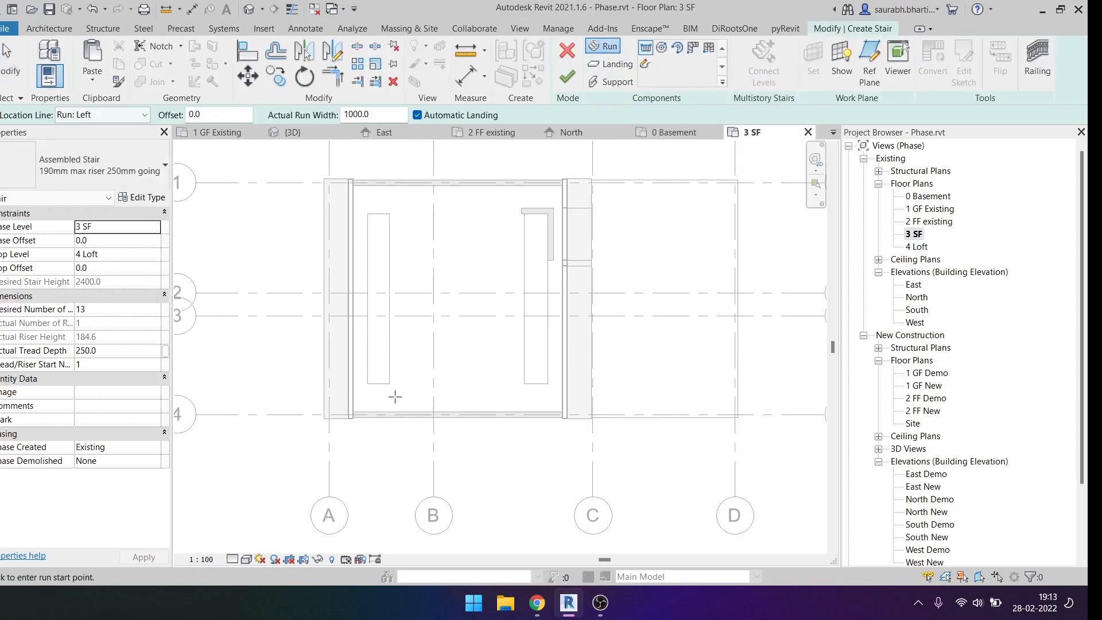
scroll(818, 201, up, 1)
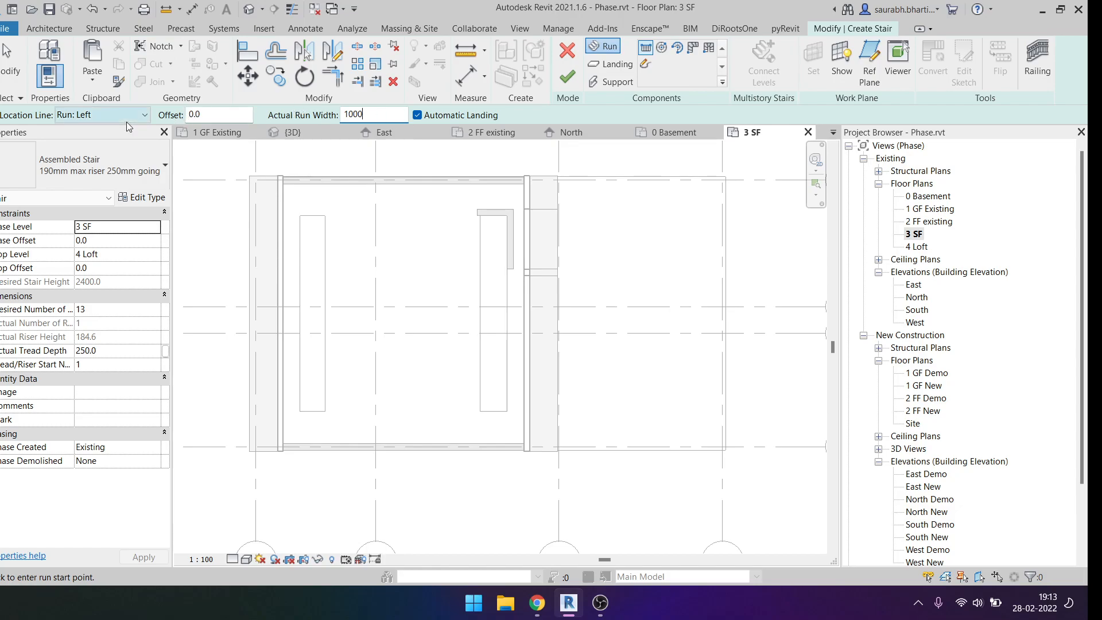
click(155, 255)
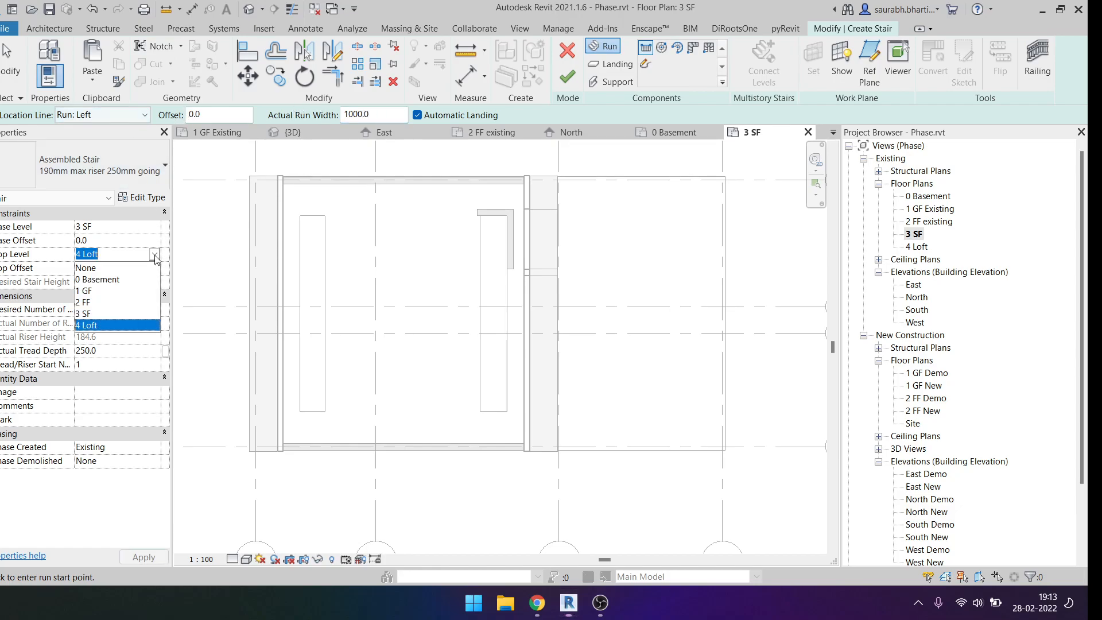
click(117, 325)
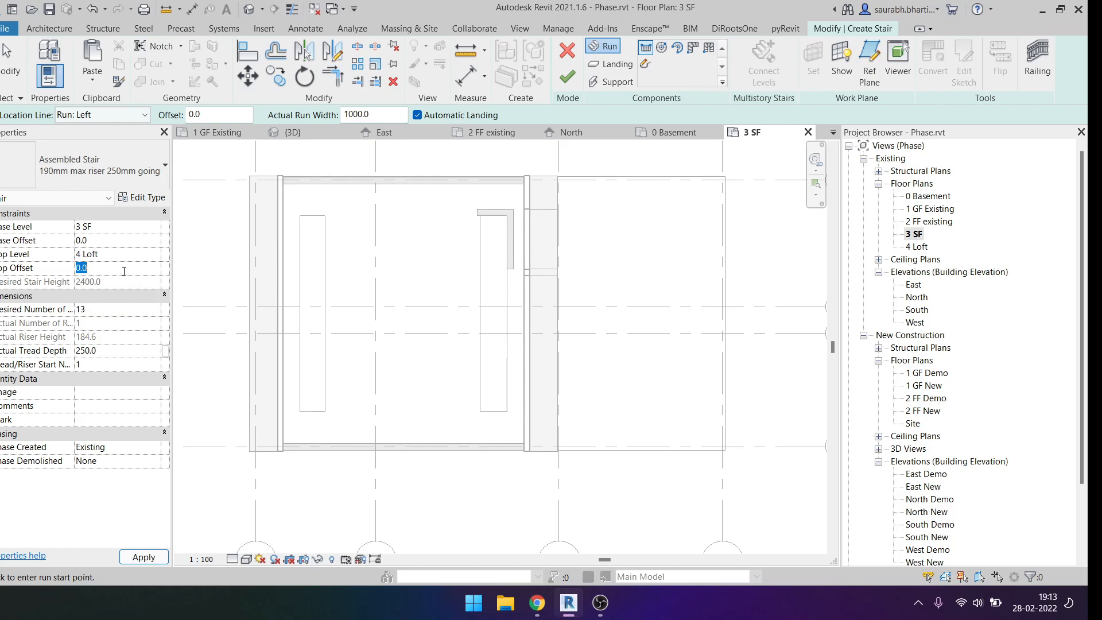
click(145, 198)
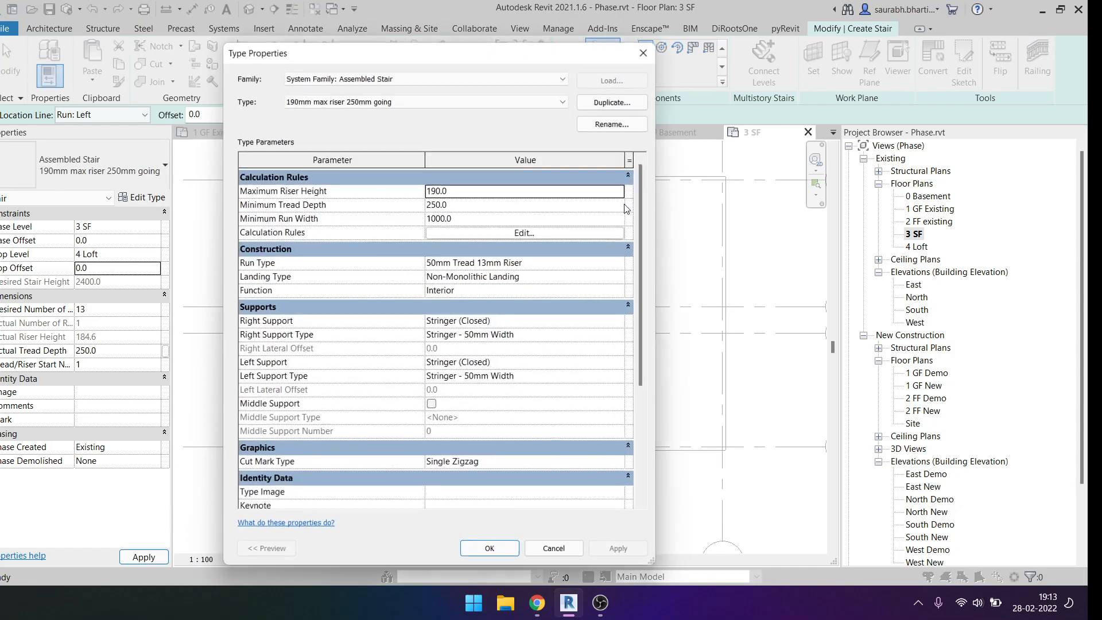
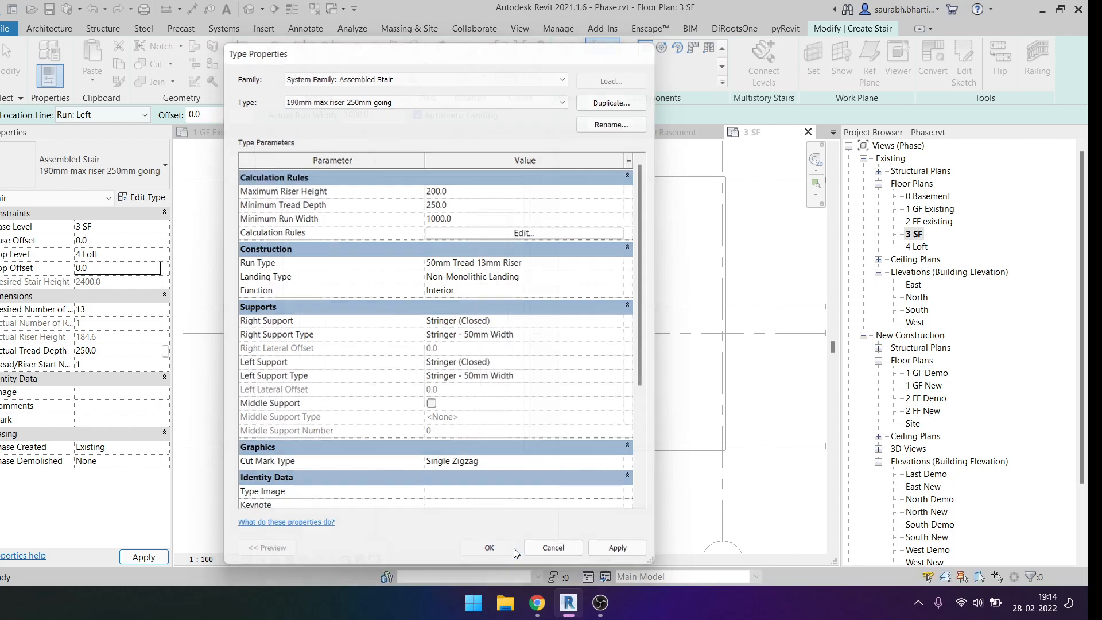
click(490, 548)
Set the desired number of risers to 4 and create a 1000 mm wide run along the grid 4 wall, rising toward grid A.
middle_drag(361, 407, 400, 419)
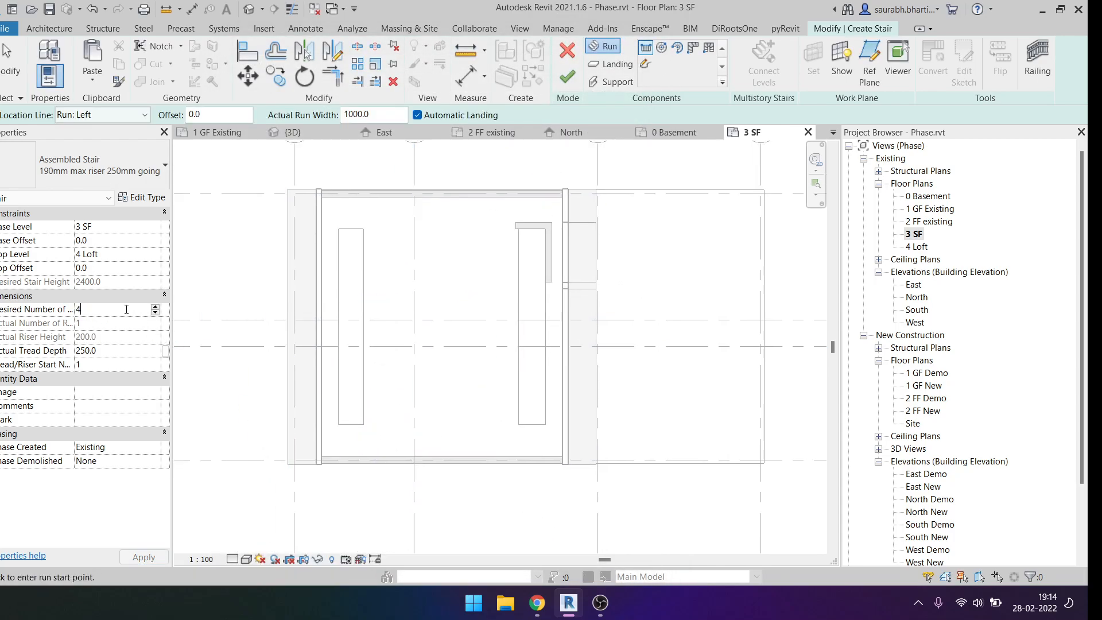
click(600, 348)
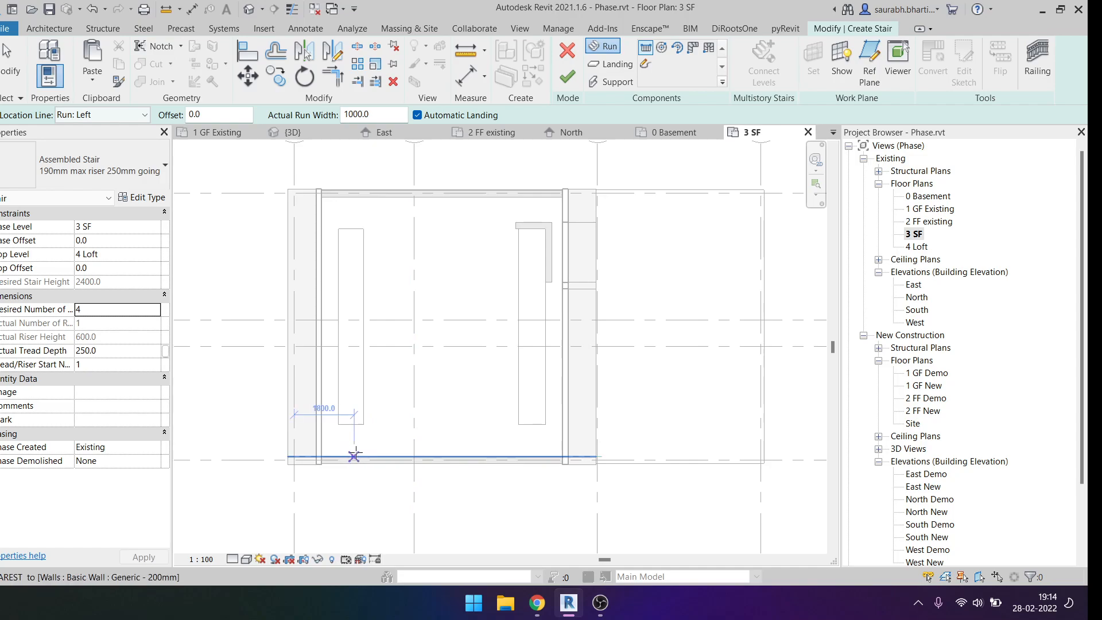
click(365, 455)
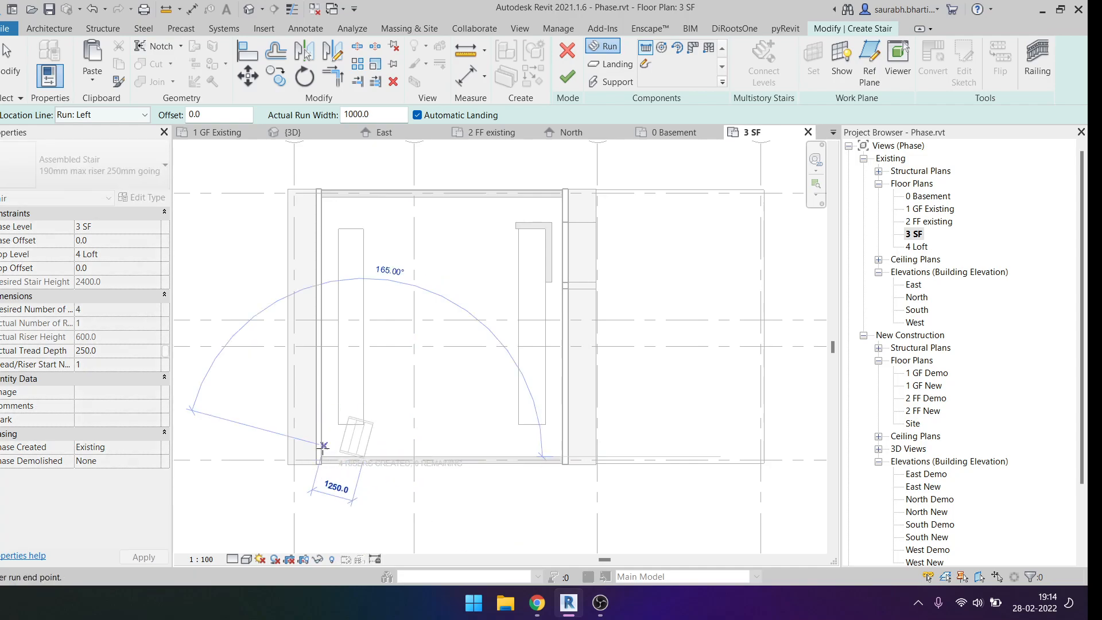
click(286, 456)
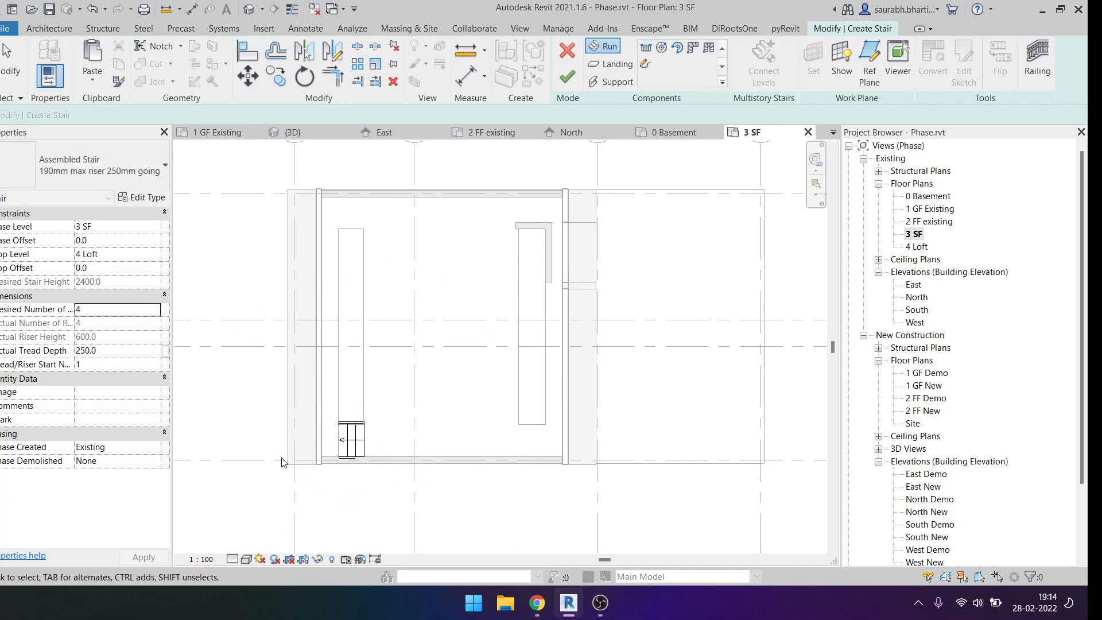
click(568, 79)
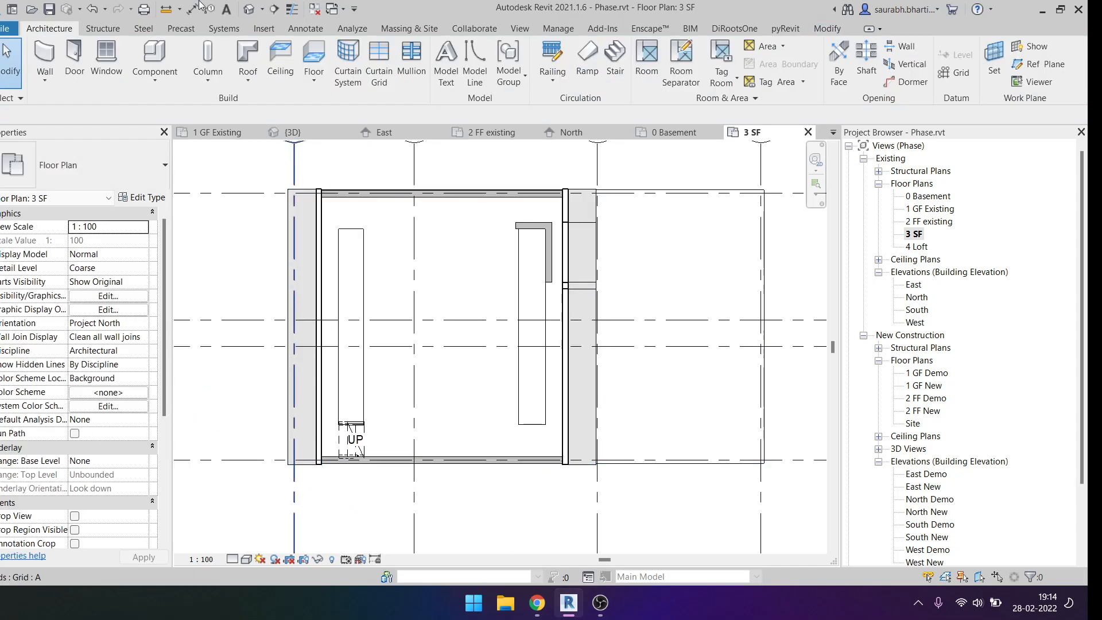
Temporarily hide the roofs around the new stair in the 3D view and examine the stair up close.
click(247, 9)
middle_drag(436, 436, 556, 367)
click(502, 249)
key(Escape)
click(503, 249)
click(642, 219)
key(h)
key(h)
click(568, 402)
key(Escape)
scroll(513, 412, up, 5)
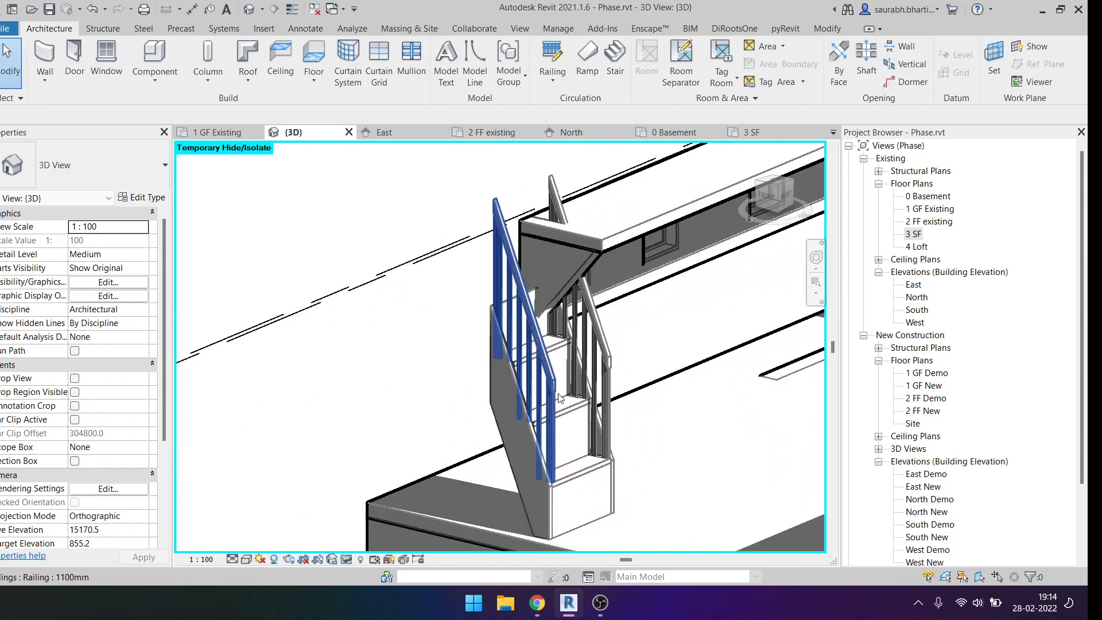
Start another stair in the top 3D view with the type's maximum riser height set to 170 and 5 desired risers.
click(556, 368)
click(774, 189)
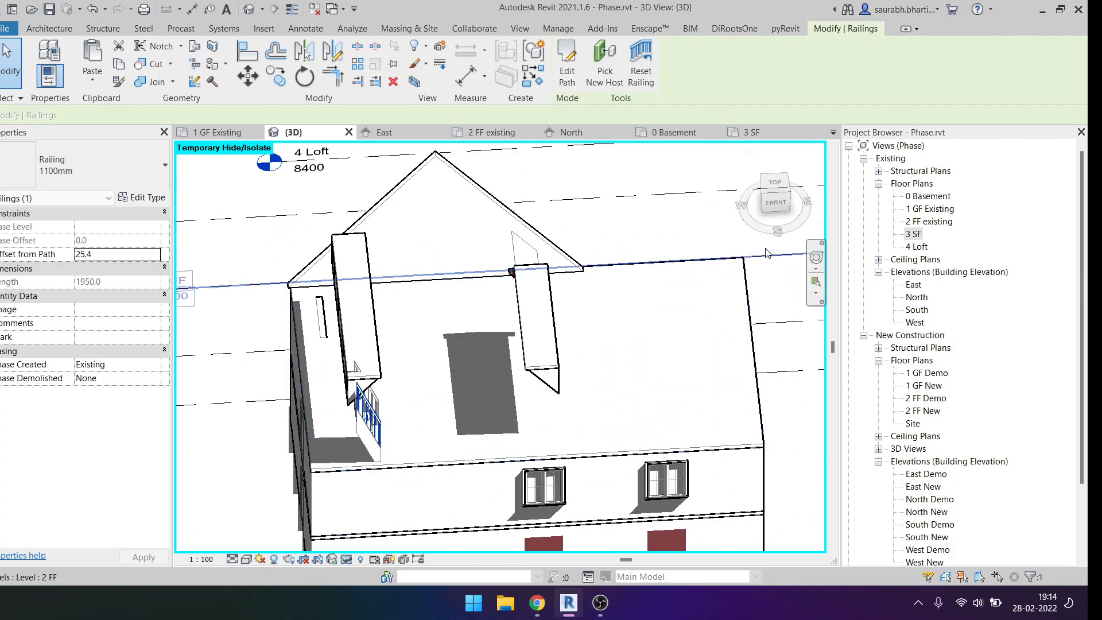
click(774, 185)
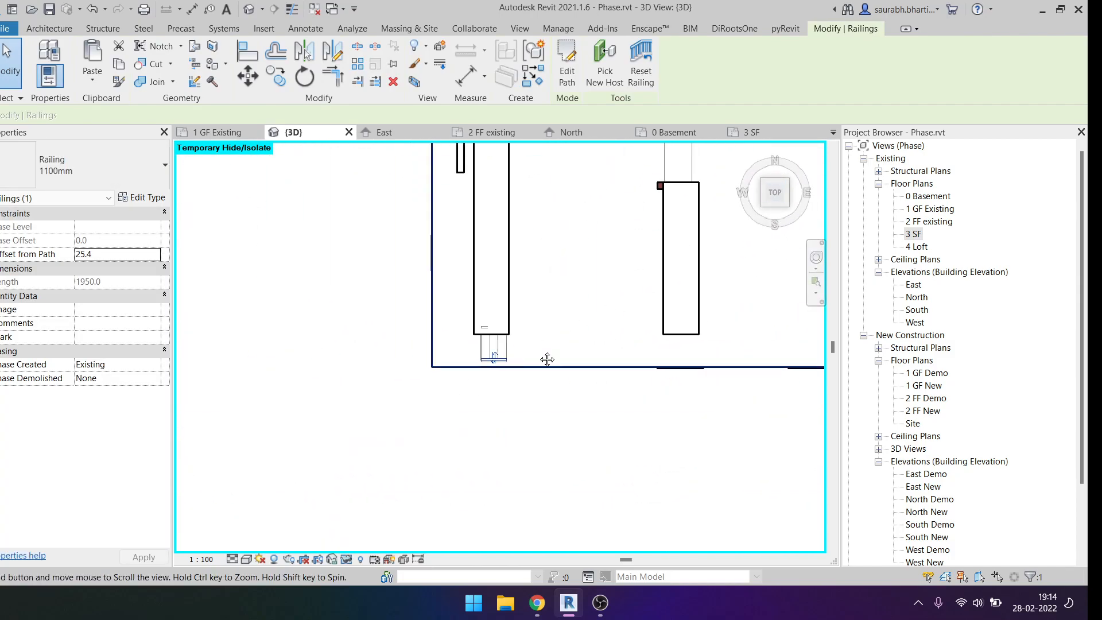
key(Escape)
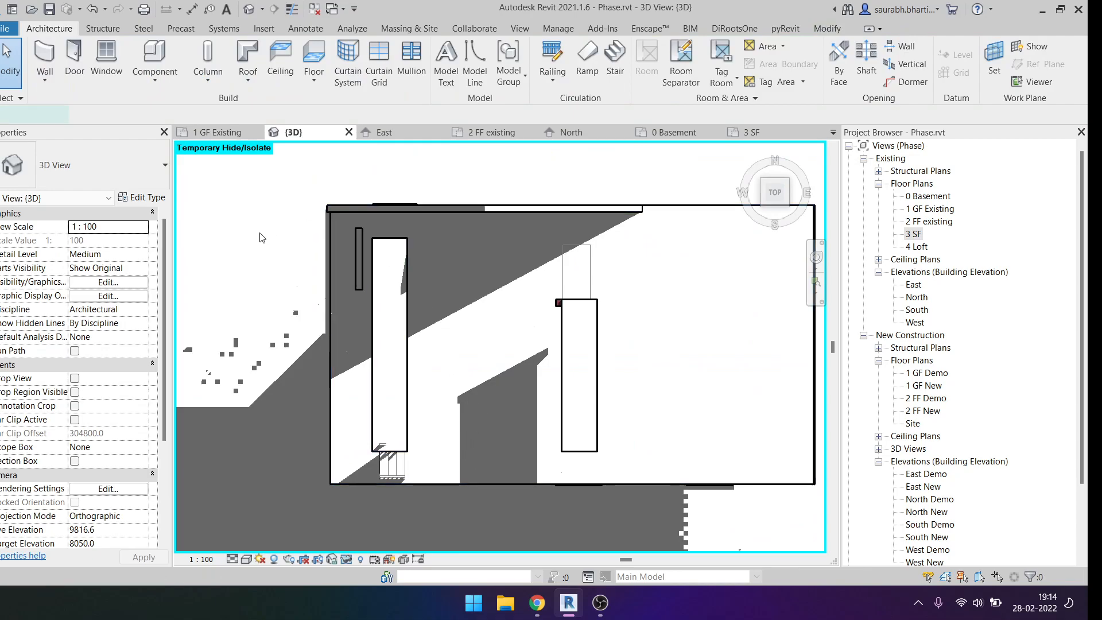
key(s)
key(t)
click(140, 196)
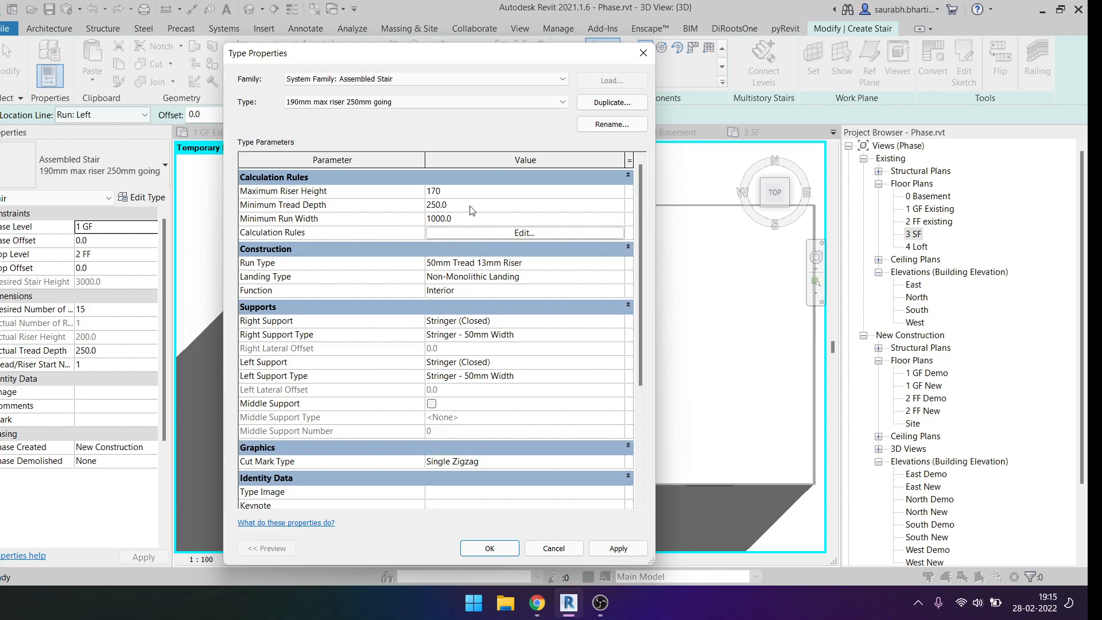
click(489, 548)
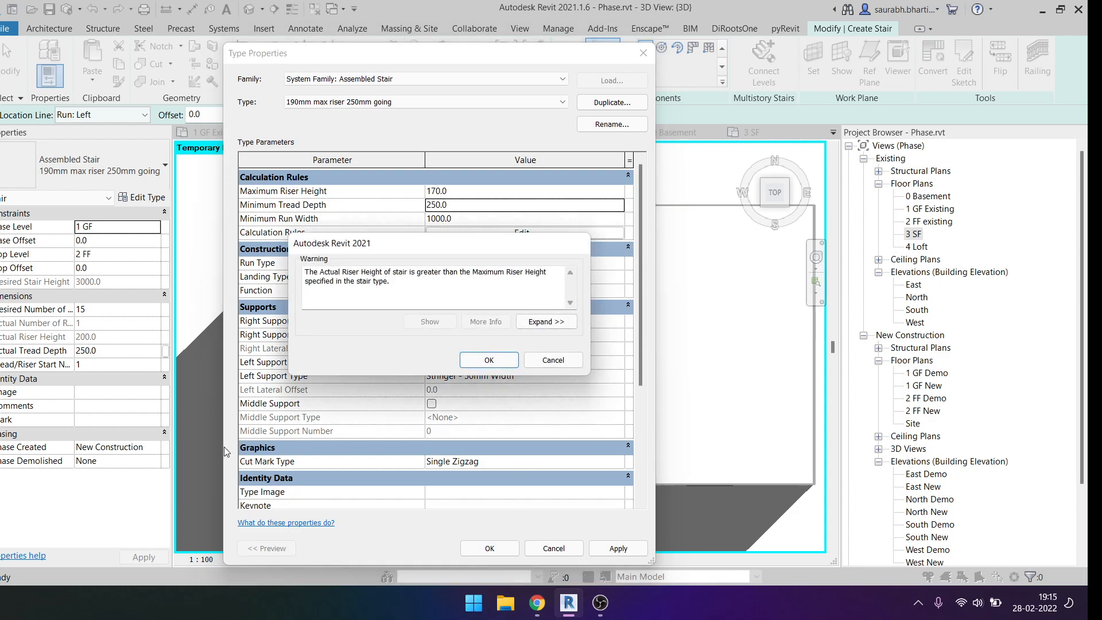
click(488, 359)
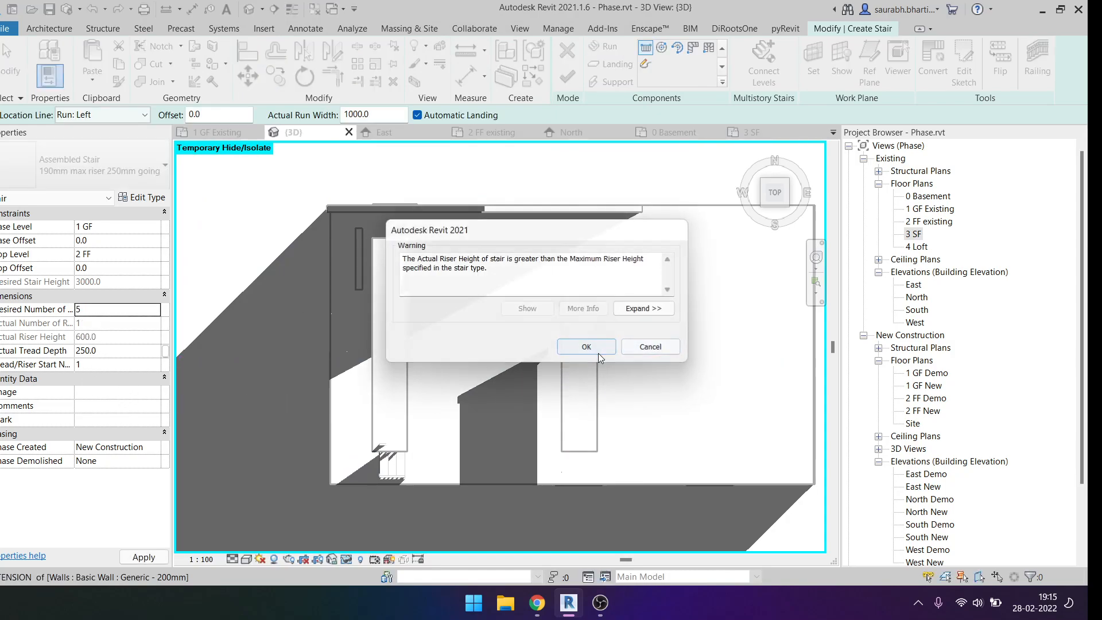
click(599, 354)
Create a 1000 mm wide run aligned to Run: Right, starting at the dormer opening's upper corner toward grid D, and finish the stair.
scroll(553, 337, up, 2)
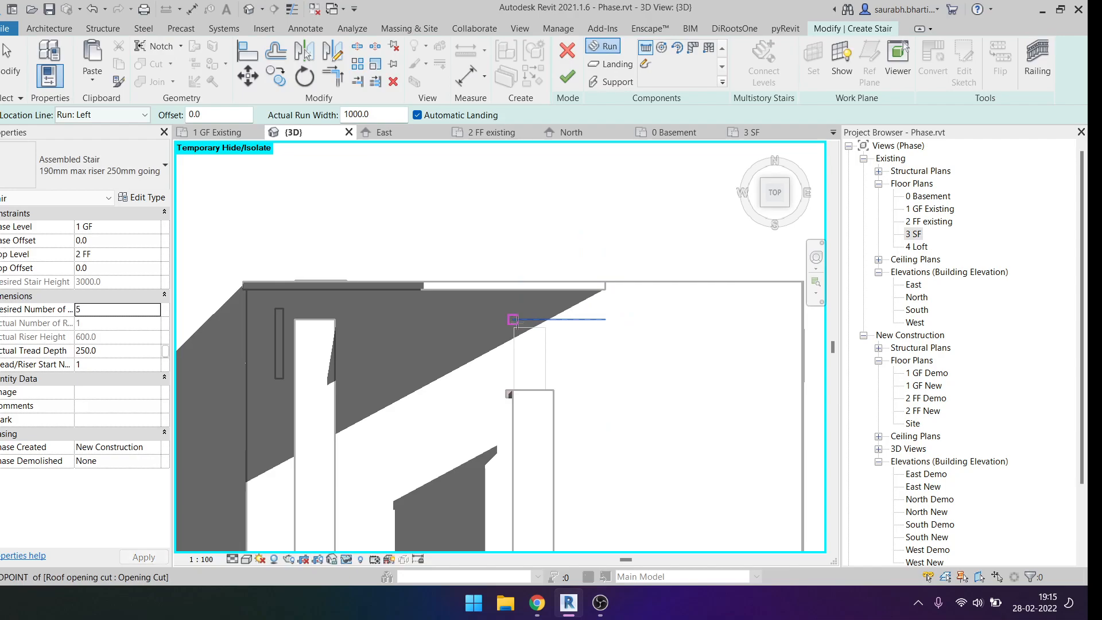
scroll(515, 328, up, 3)
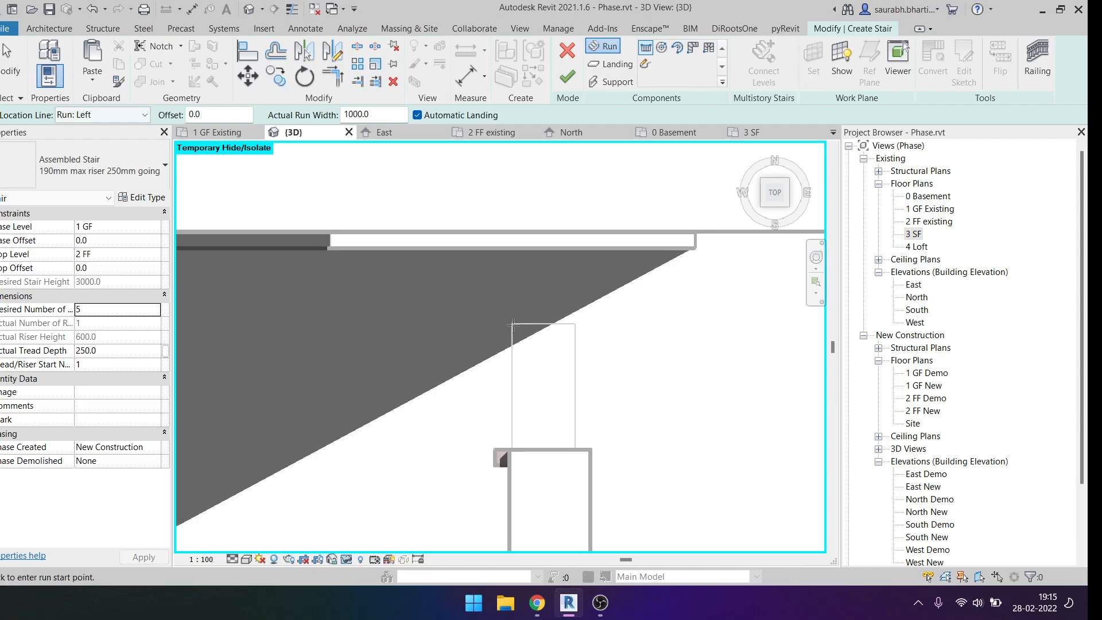
click(513, 325)
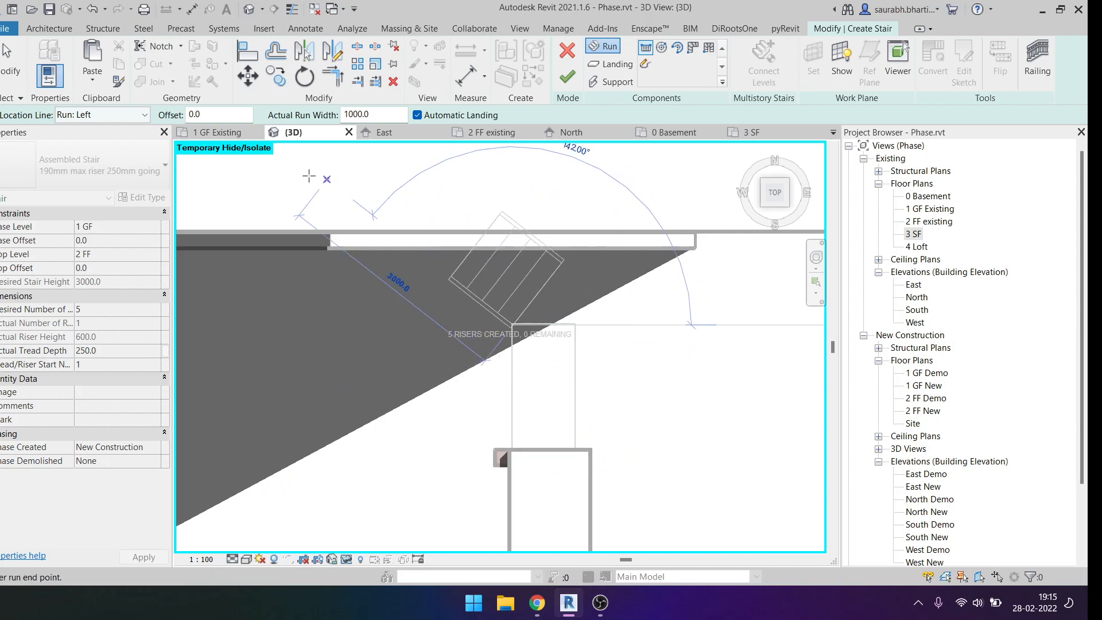
click(112, 116)
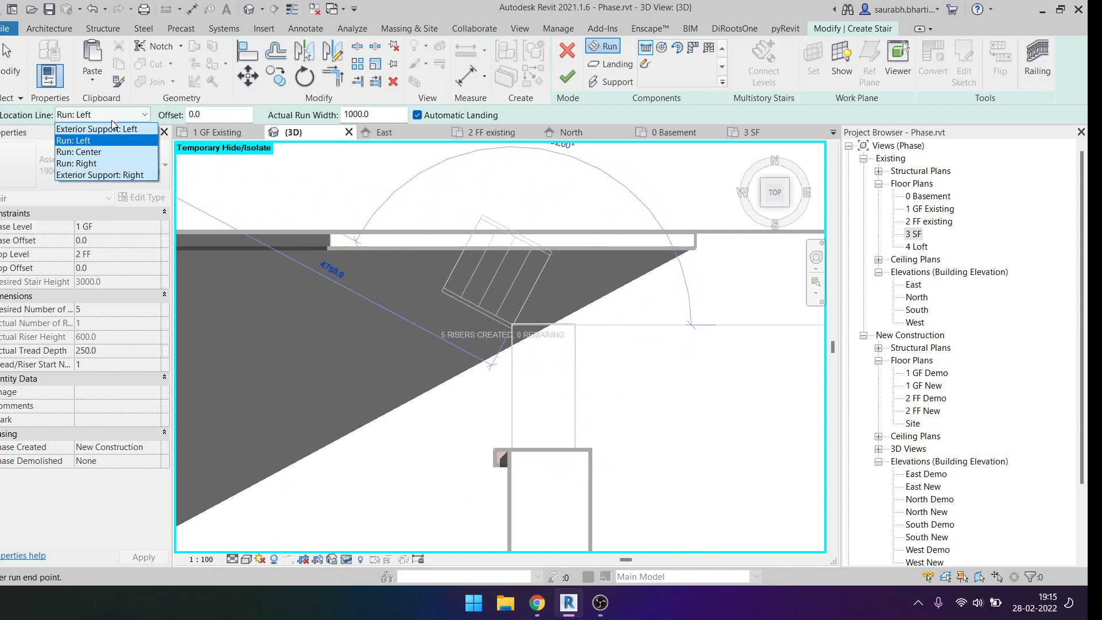
click(98, 163)
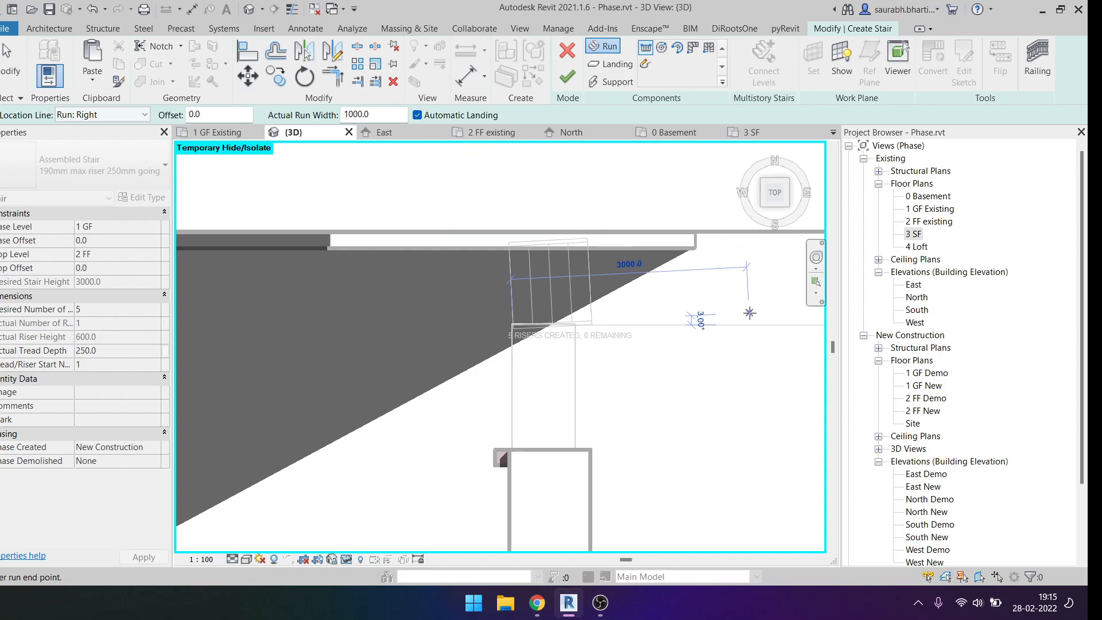
click(780, 323)
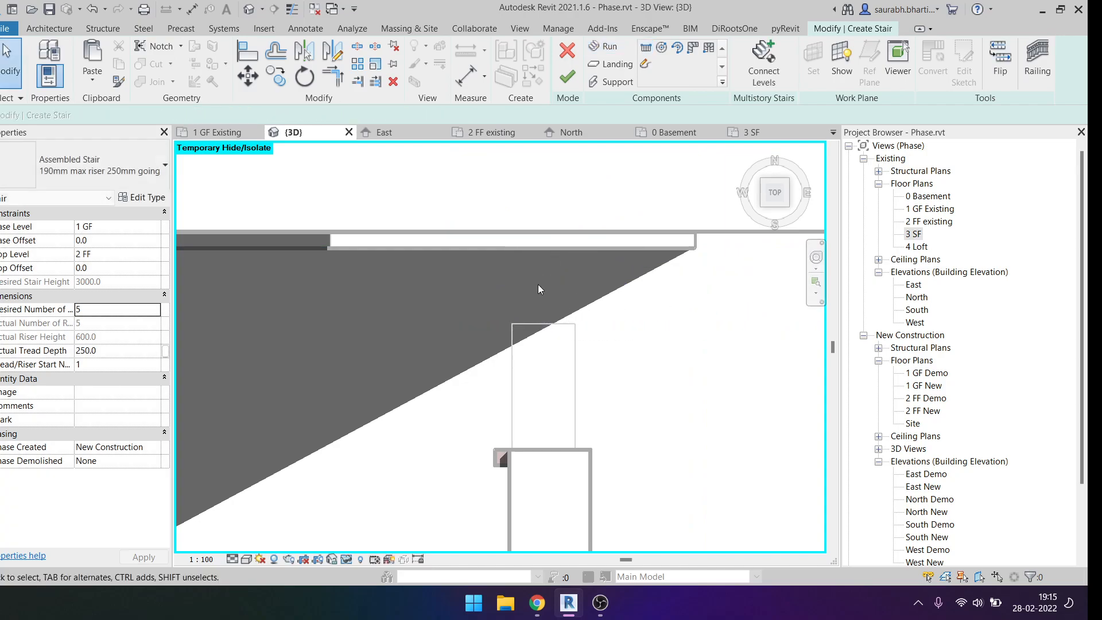
click(571, 91)
Add a second 1000 mm wide stair, drawing its run about 2500 mm from the dormer opening's upper corner toward grid D.
mouse_move(608, 395)
shift+middle_down()
mouse_move(681, 182)
mouse_move(577, 435)
mouse_move(572, 338)
mouse_move(564, 348)
shift+middle_up()
scroll(577, 434, down, 3)
shift+middle_drag(449, 388, 763, 186)
click(690, 502)
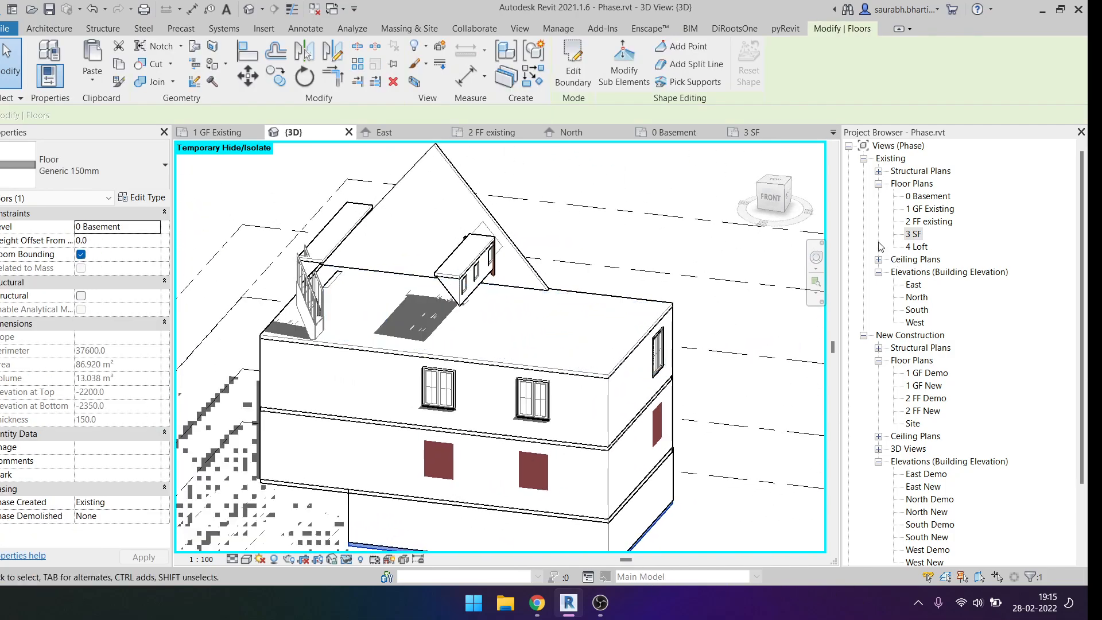
click(773, 182)
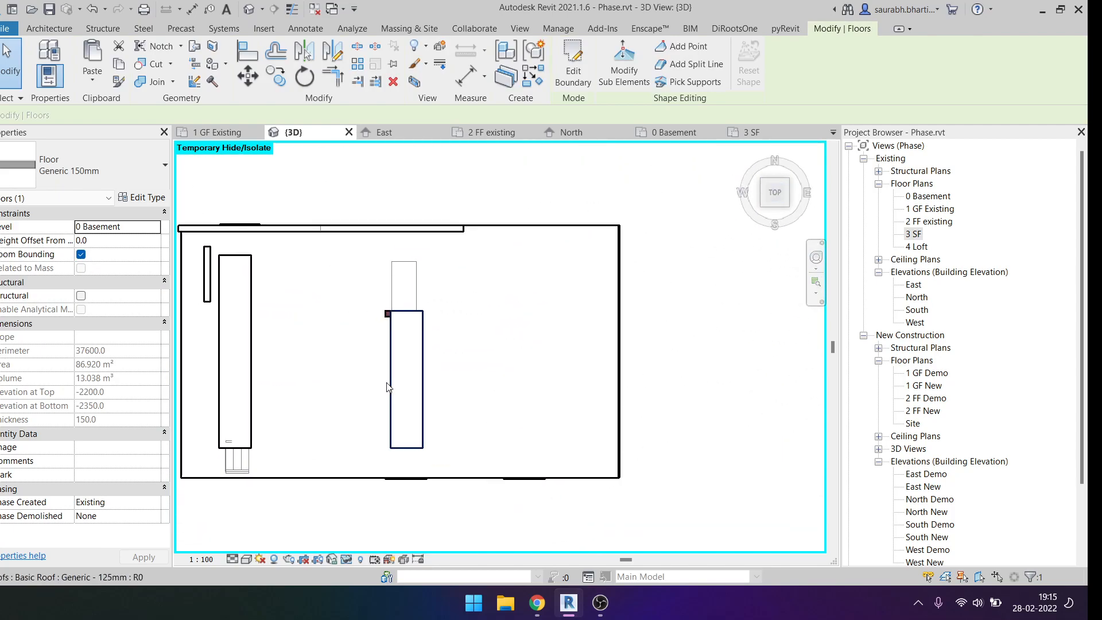
double_click(388, 376)
scroll(449, 287, up, 3)
click(427, 265)
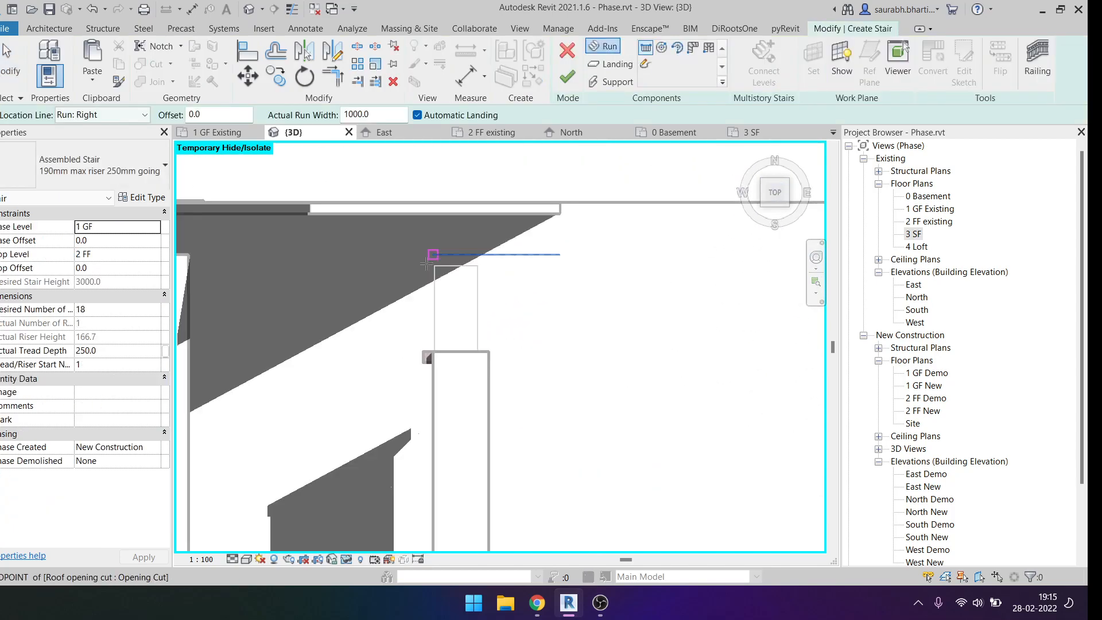
click(567, 264)
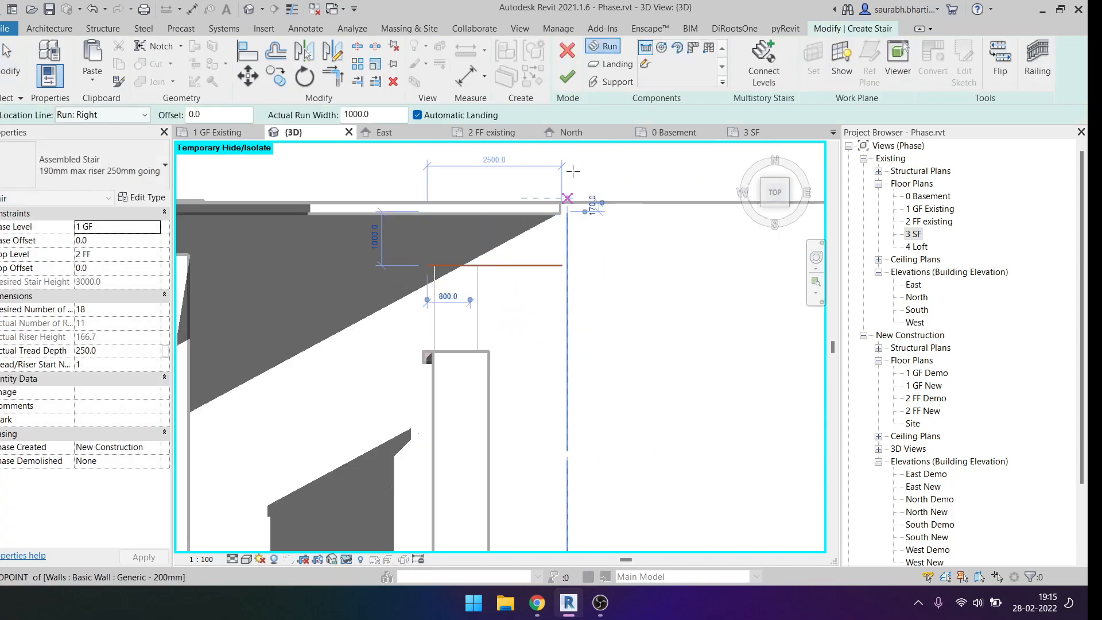
click(567, 76)
Look for the newly created stairs in the 3D view from an angle and from above.
scroll(566, 263, down, 4)
shift+middle_drag(632, 342, 614, 315)
click(614, 315)
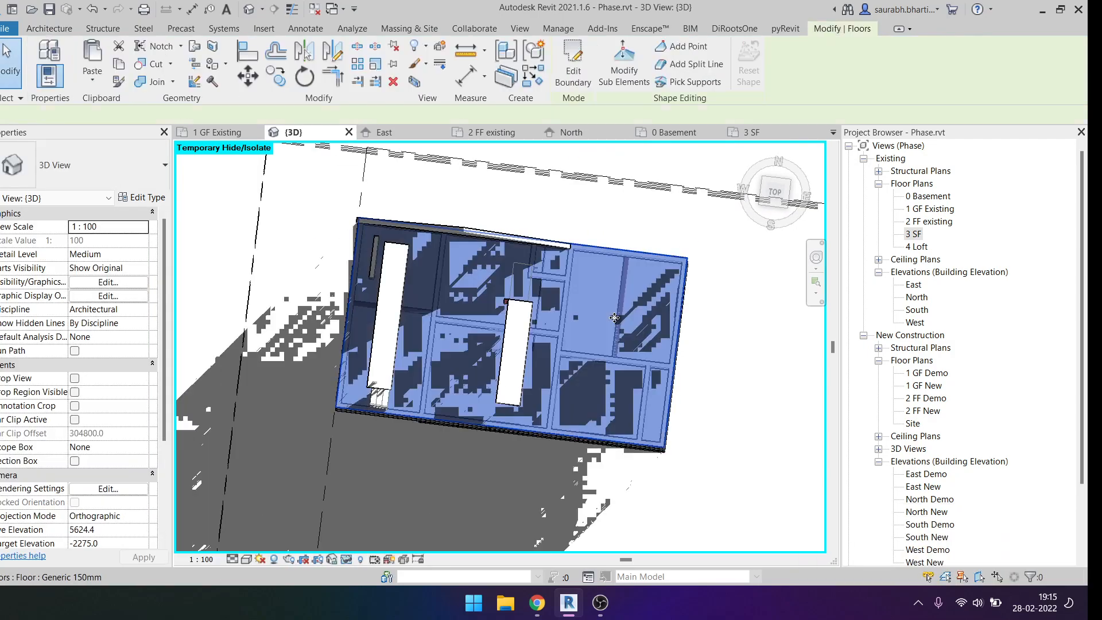
key(Escape)
shift+middle_drag(660, 386, 544, 240)
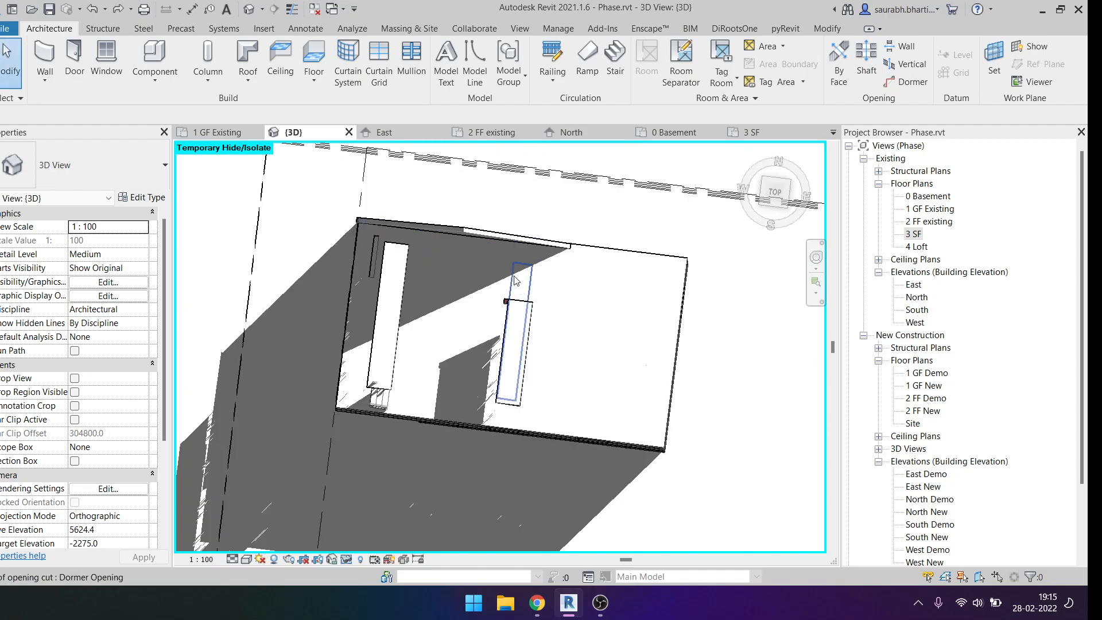
click(775, 193)
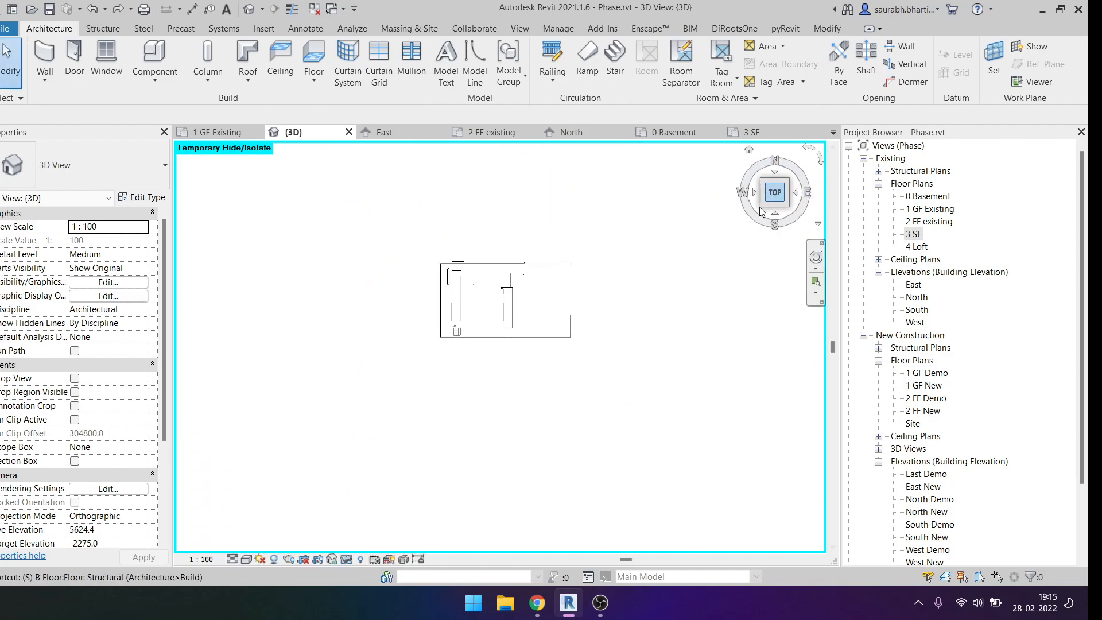
click(614, 57)
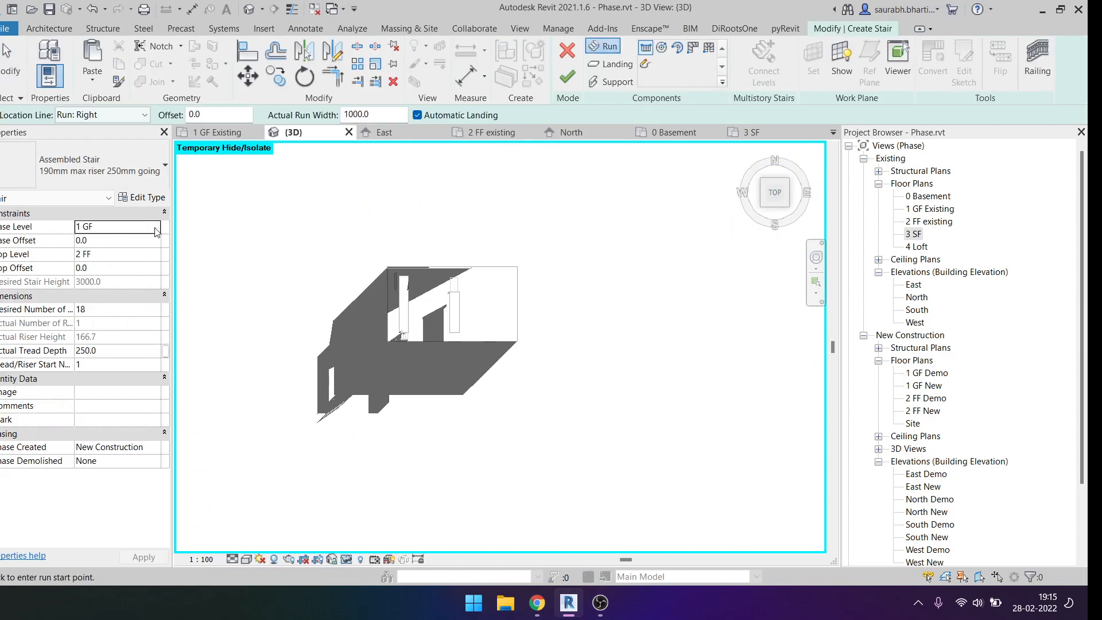
key(Escape)
key(Escape)
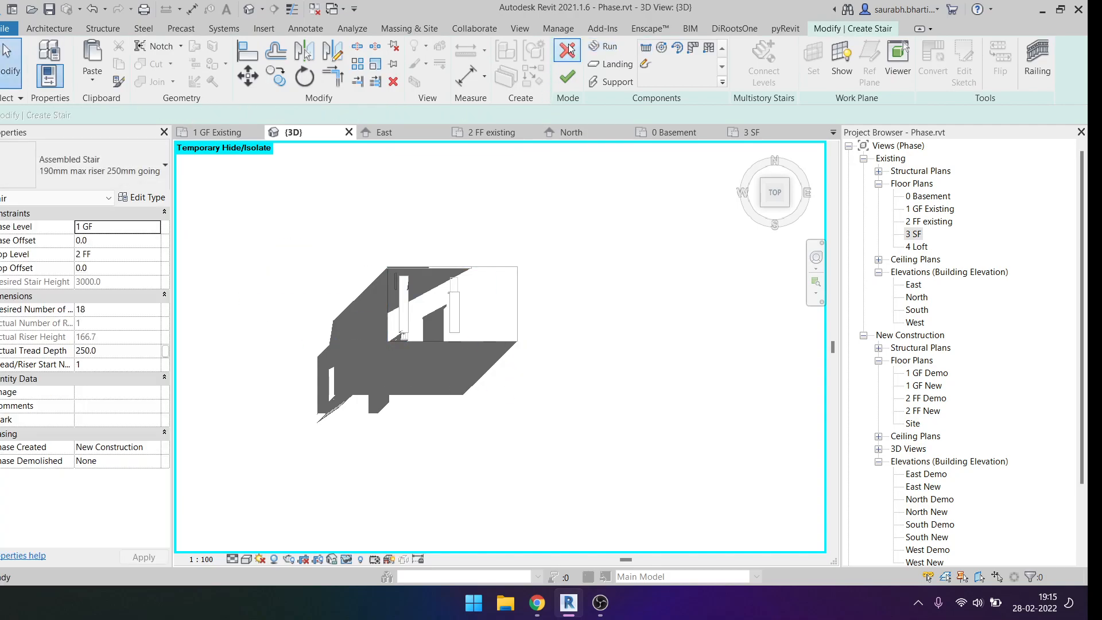
Check the stair area between grids B and C in the 1 GF Existing plan.
double_click(915, 208)
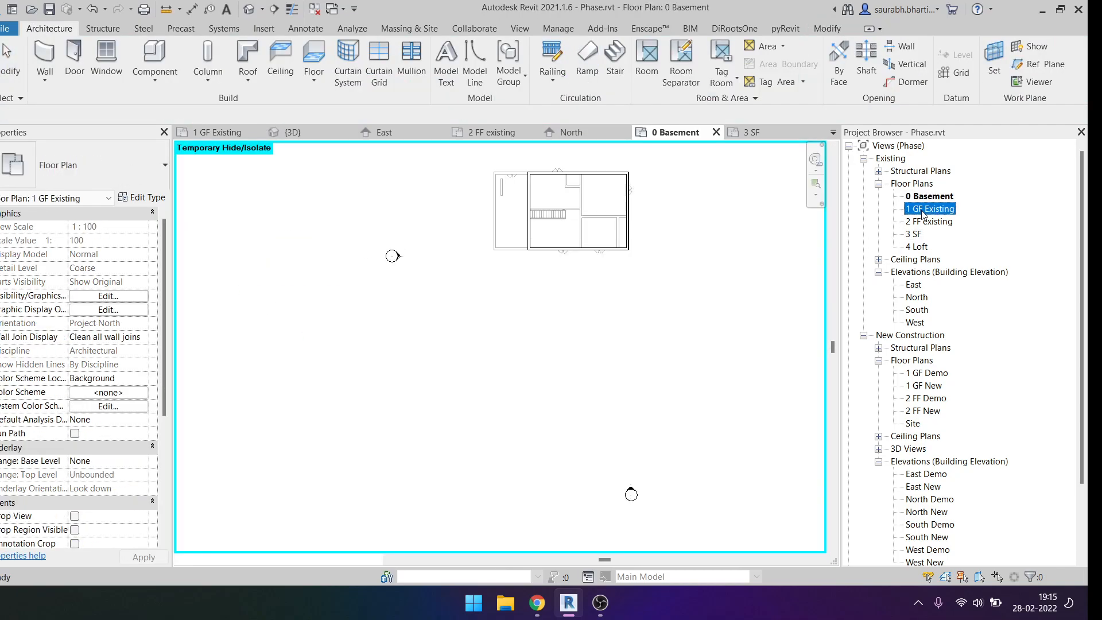
scroll(521, 296, up, 7)
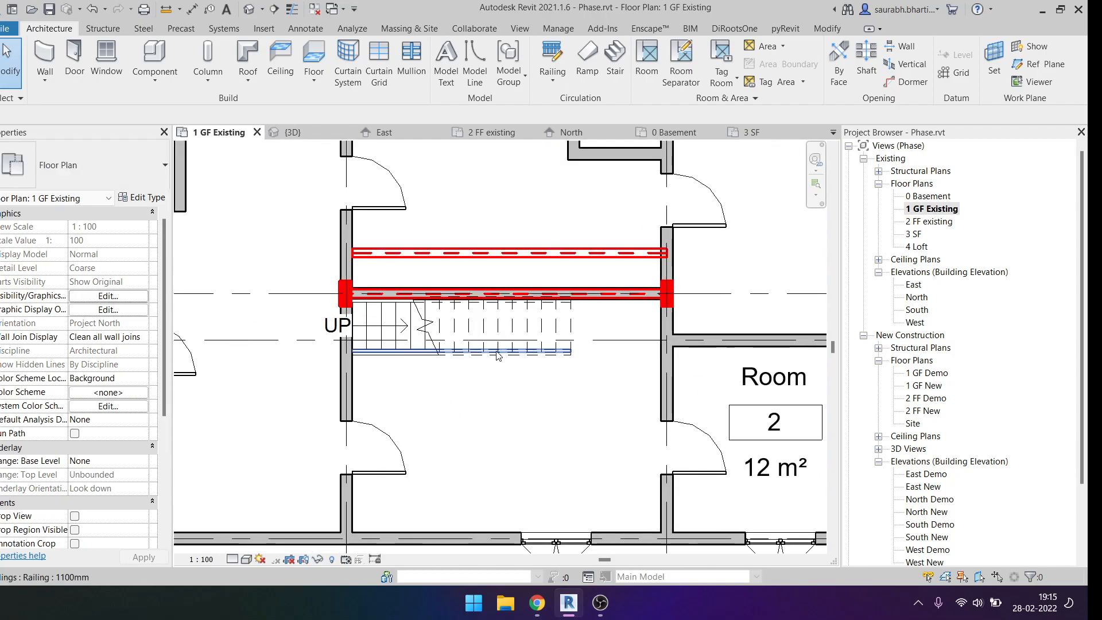
scroll(501, 373, down, 6)
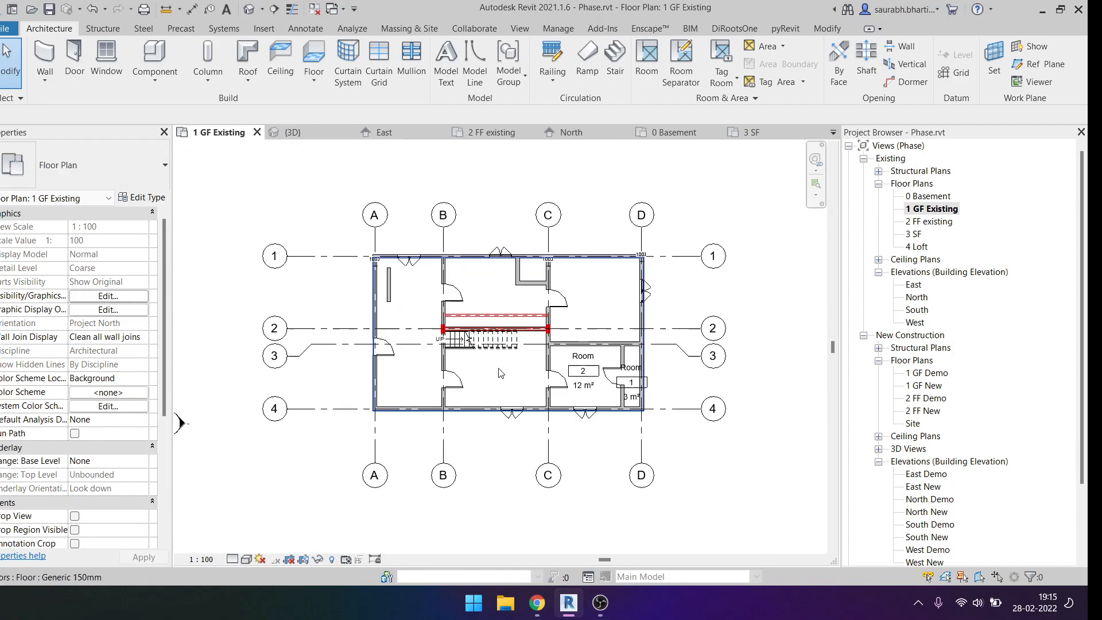
Temporarily hide the ground-floor back wall in the 3D view to expose the misplaced stairs.
click(266, 8)
shift+middle_drag(516, 345, 642, 410)
click(576, 388)
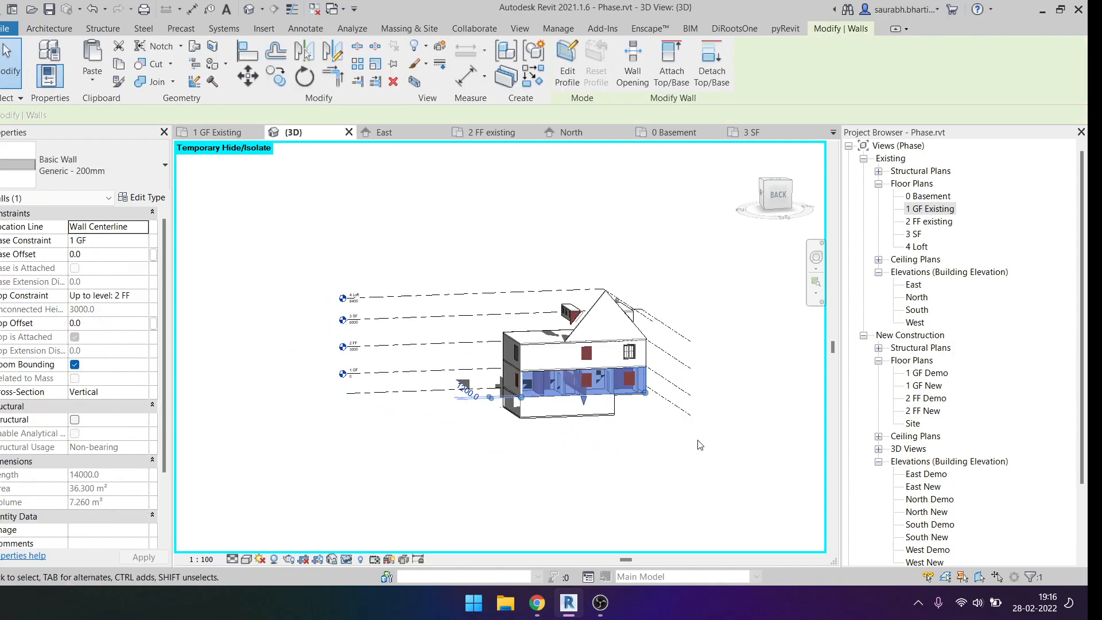
click(584, 427)
scroll(539, 338, up, 6)
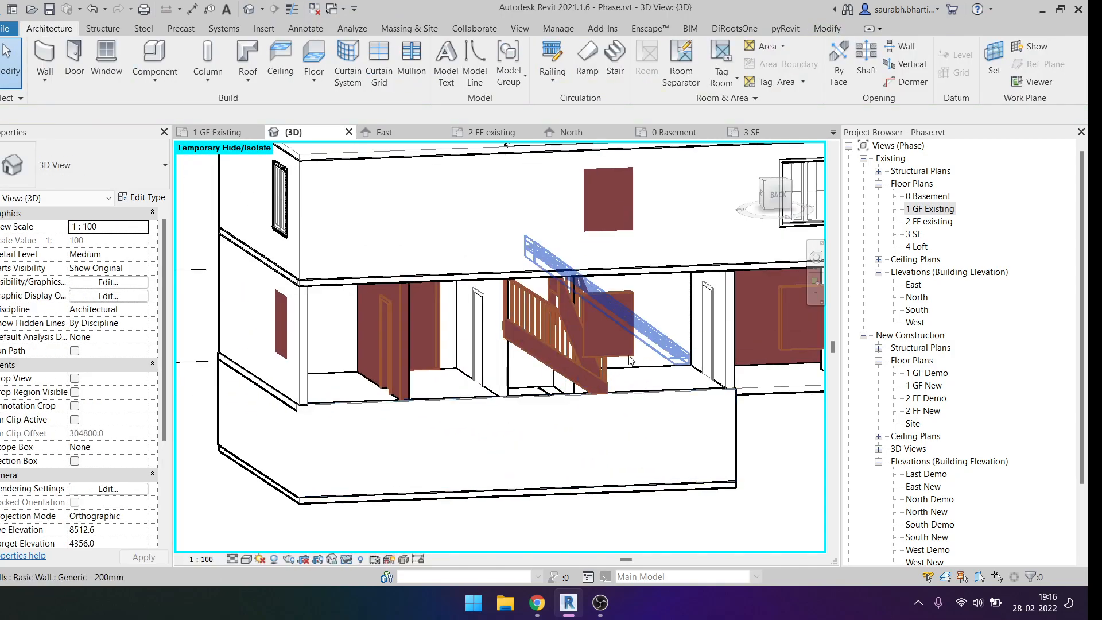
Delete the infill element in front of the ground-floor stairs, accepting deletion of its related elements.
click(445, 308)
key(Delete)
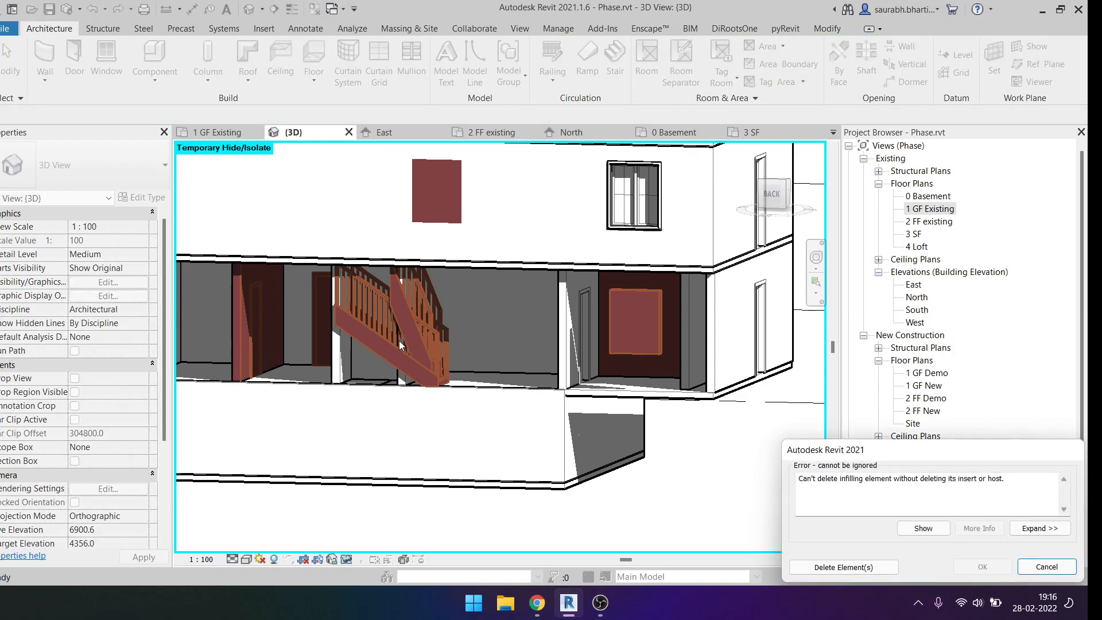
scroll(401, 349, up, 2)
click(844, 567)
Delete both misplaced ground-floor stairs with their railings in the 3D view.
click(403, 296)
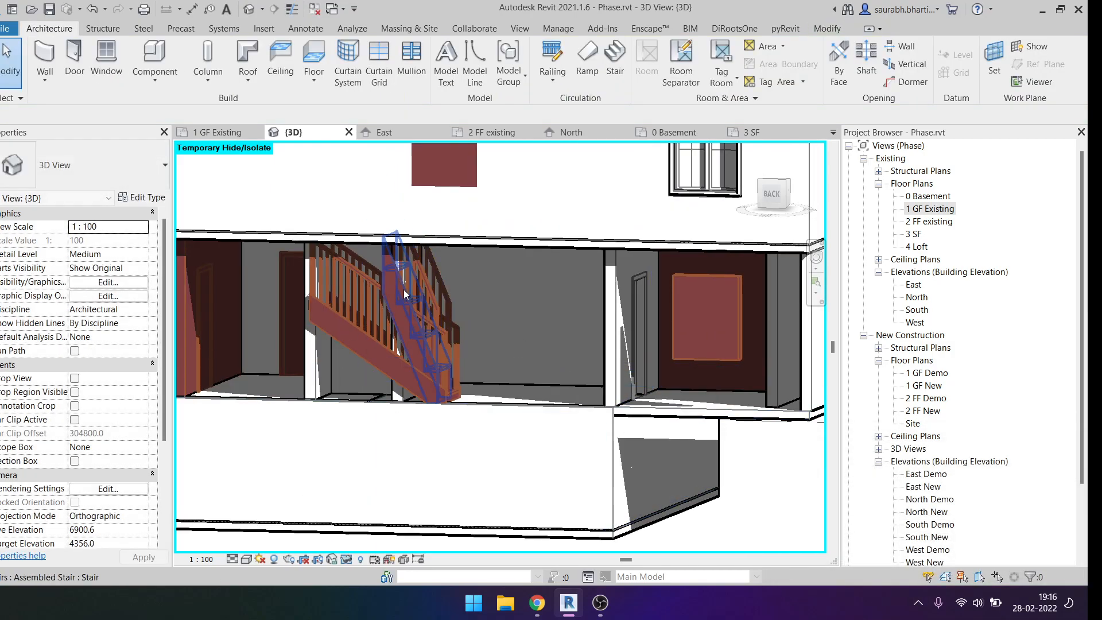
key(Escape)
scroll(418, 274, up, 2)
click(414, 275)
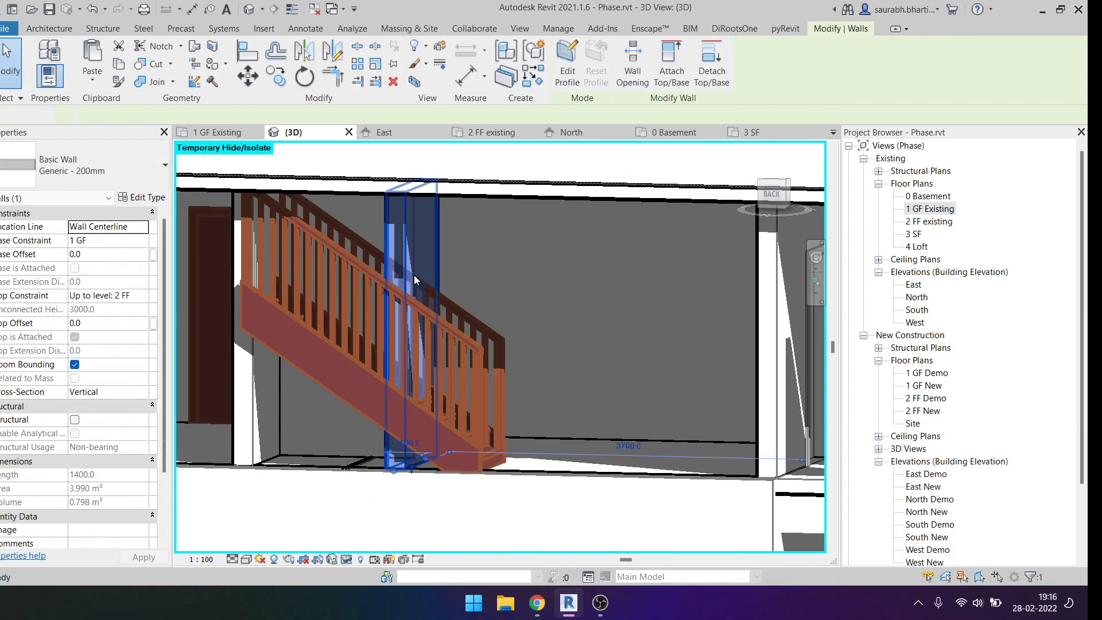
key(Escape)
scroll(373, 299, down, 2)
click(378, 359)
key(Delete)
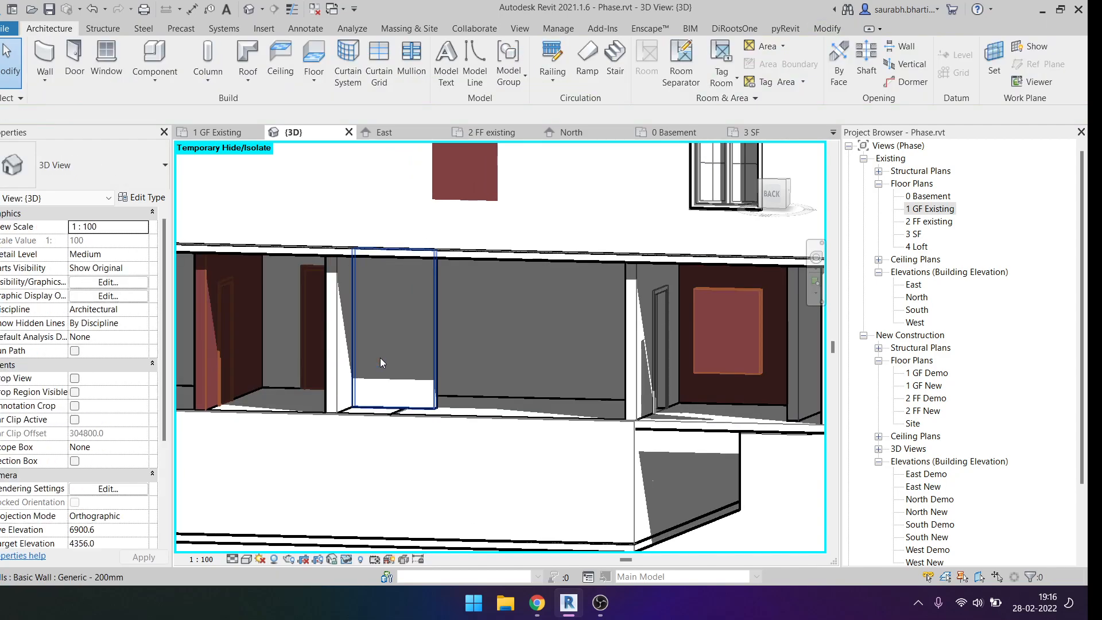
scroll(390, 358, down, 3)
shift+middle_drag(399, 358, 298, 353)
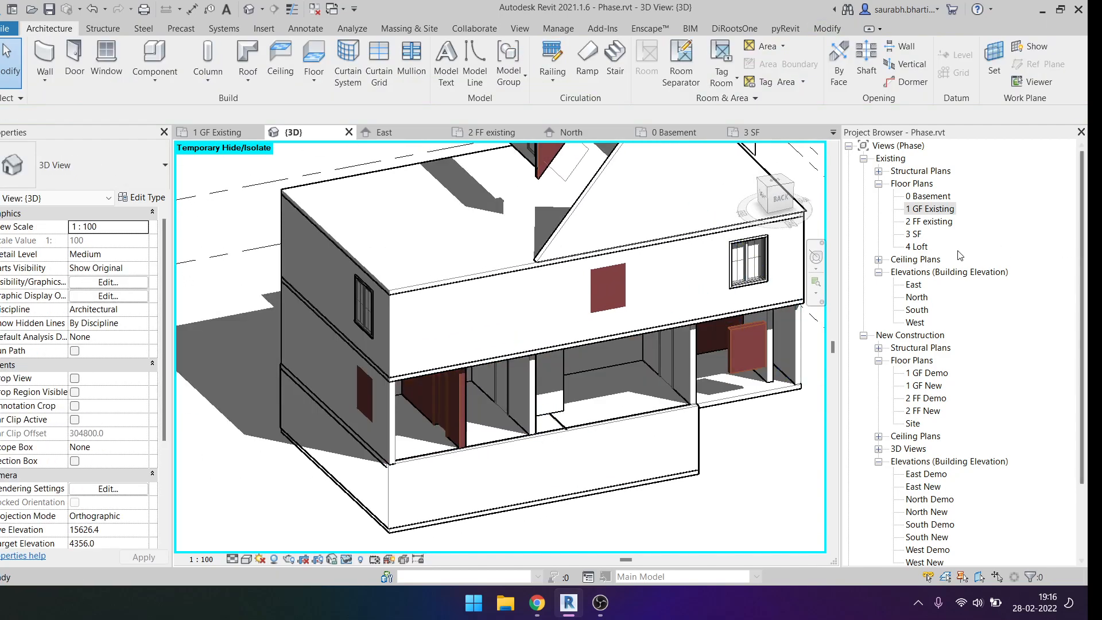
In the 3 SF plan, temporarily hide the roof pieces beside grid C to inspect the area beneath, and restore them.
double_click(928, 233)
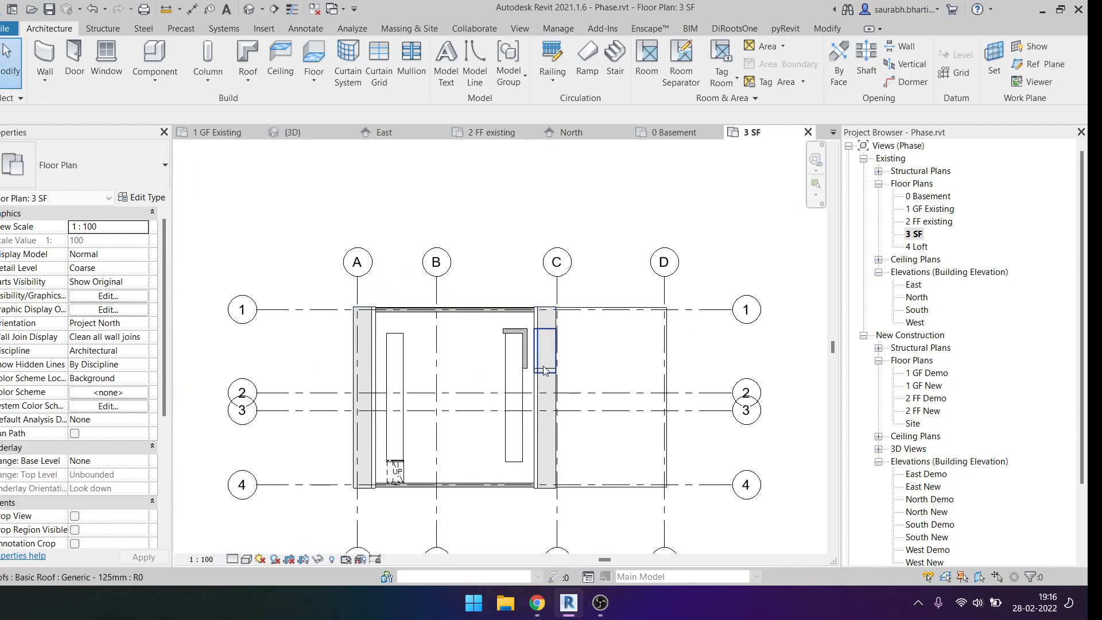
click(544, 366)
key(h)
key(h)
scroll(547, 325, up, 4)
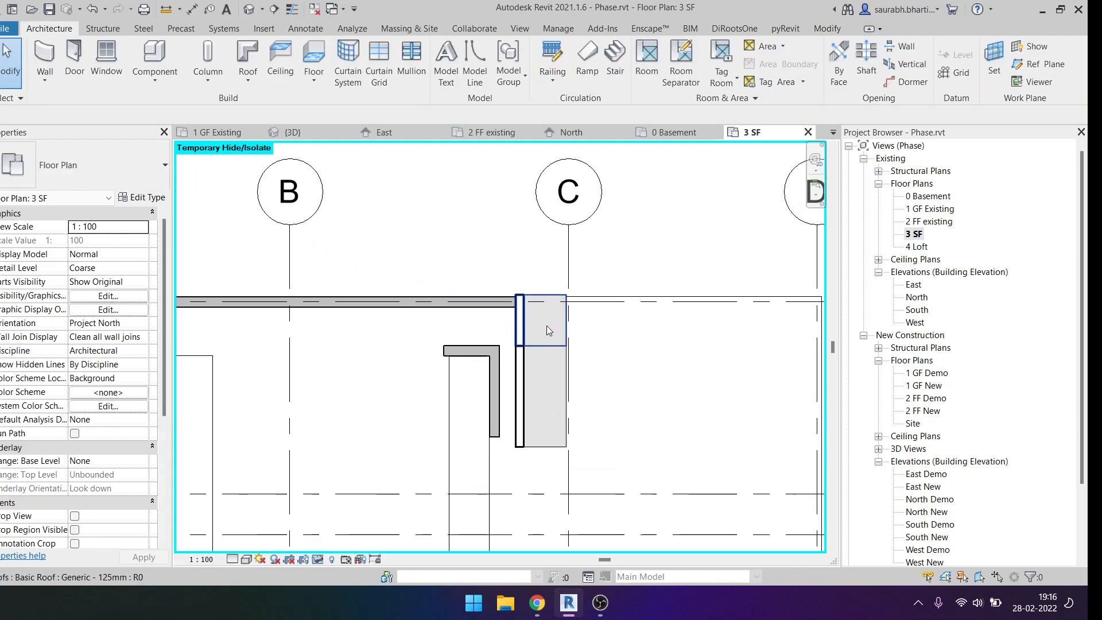
scroll(545, 360, down, 1)
click(544, 360)
scroll(501, 377, down, 4)
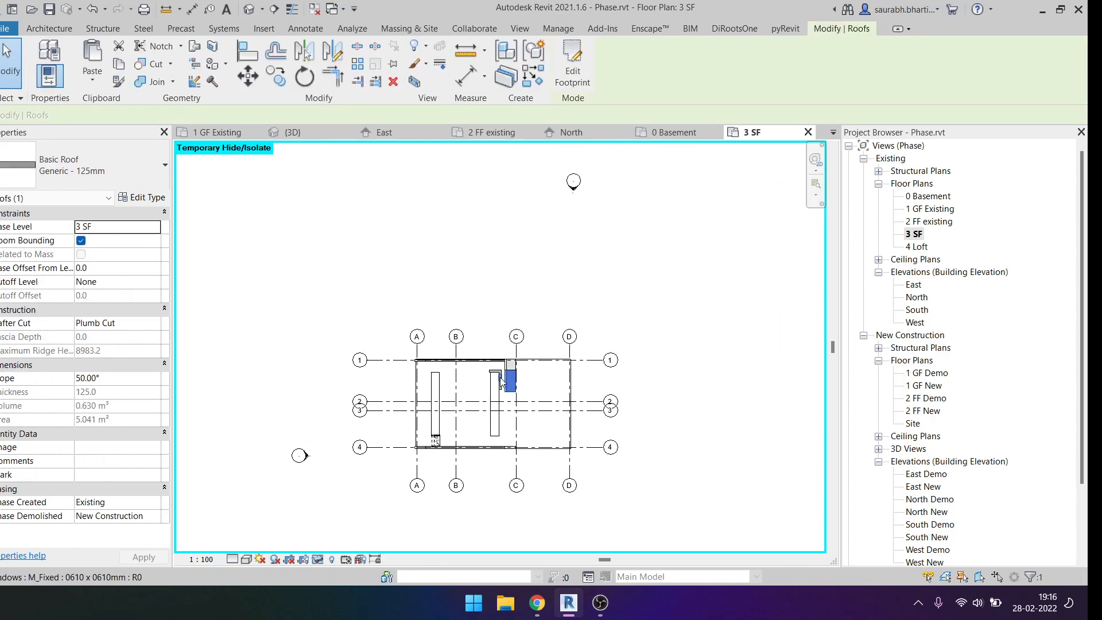
key(h)
key(r)
scroll(511, 377, up, 3)
click(512, 377)
scroll(504, 345, up, 4)
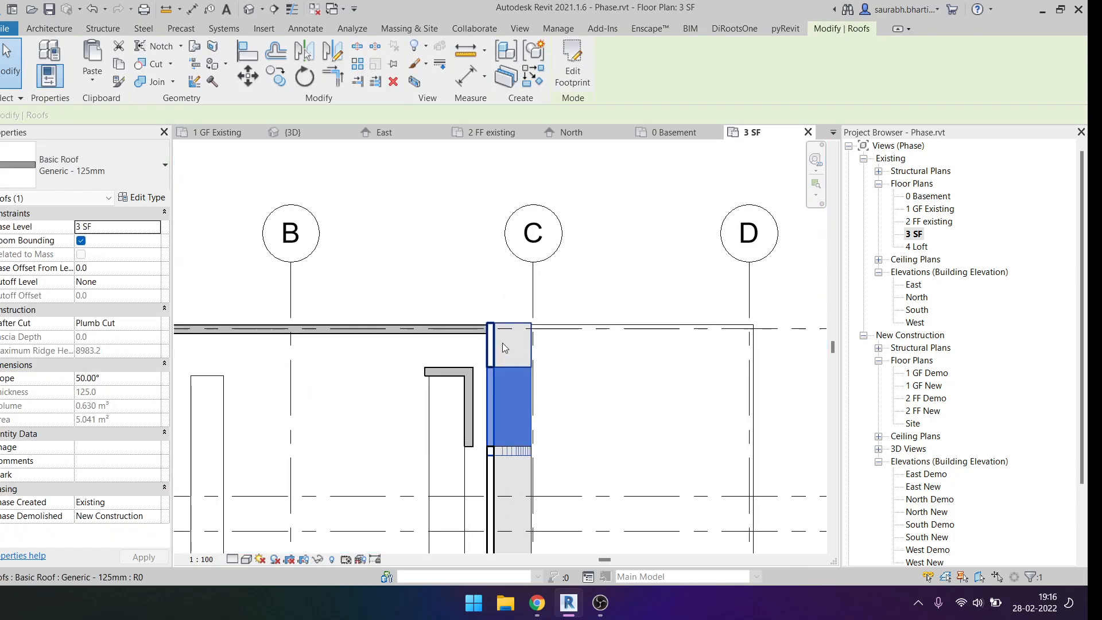
Create a four-riser stair run, 1000 wide, from 3 SF to 4 Loft above the L-shaped wall between grids B and C.
key(Escape)
key(s)
key(t)
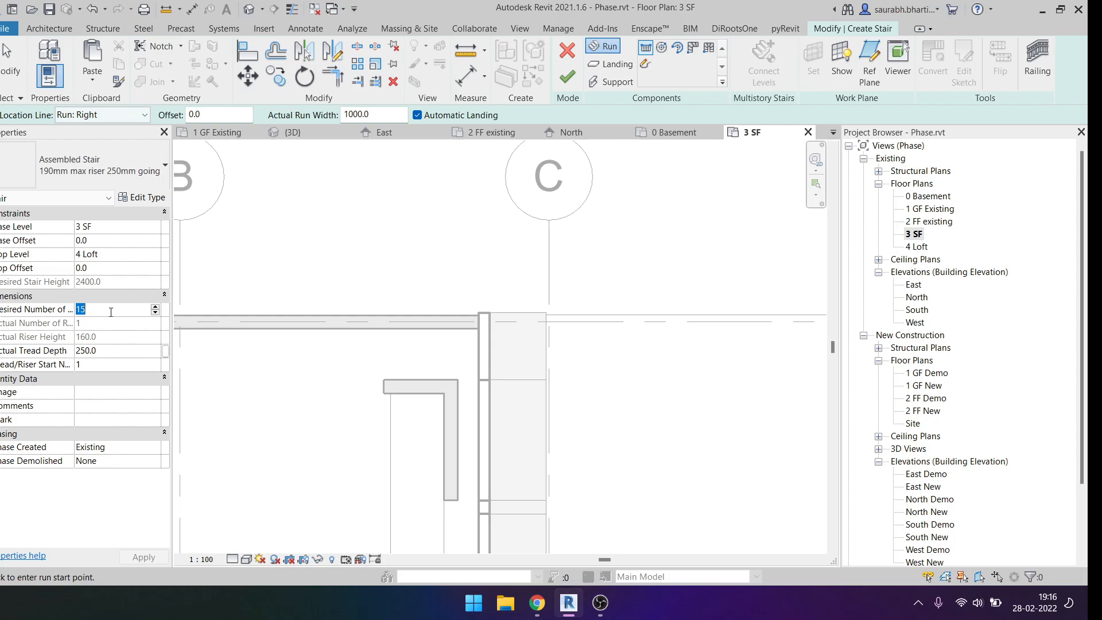
click(452, 397)
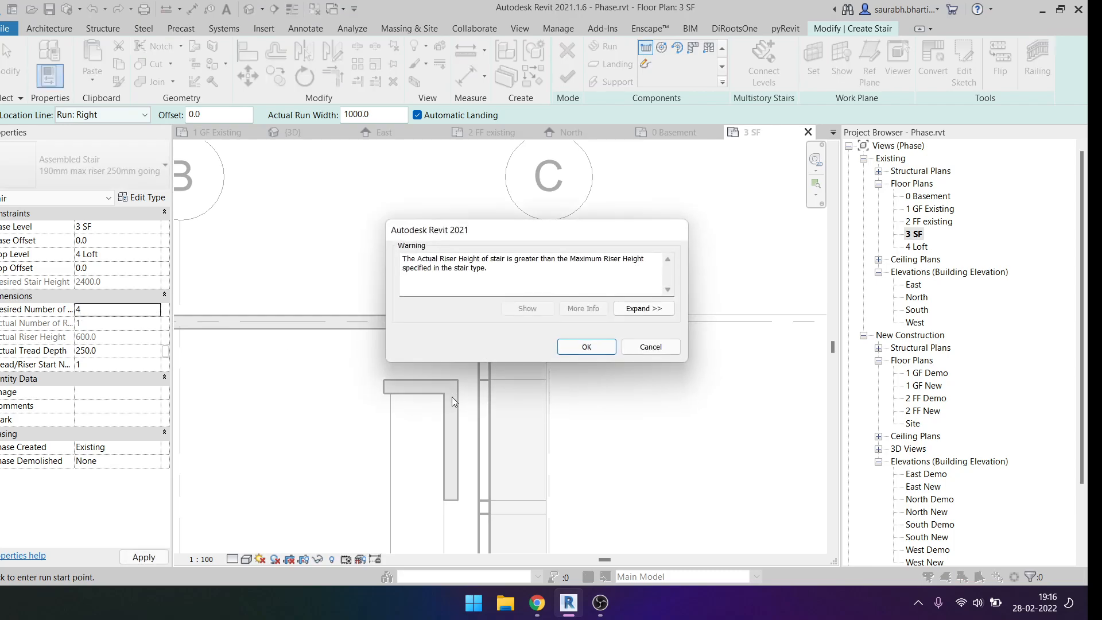
click(582, 347)
click(389, 379)
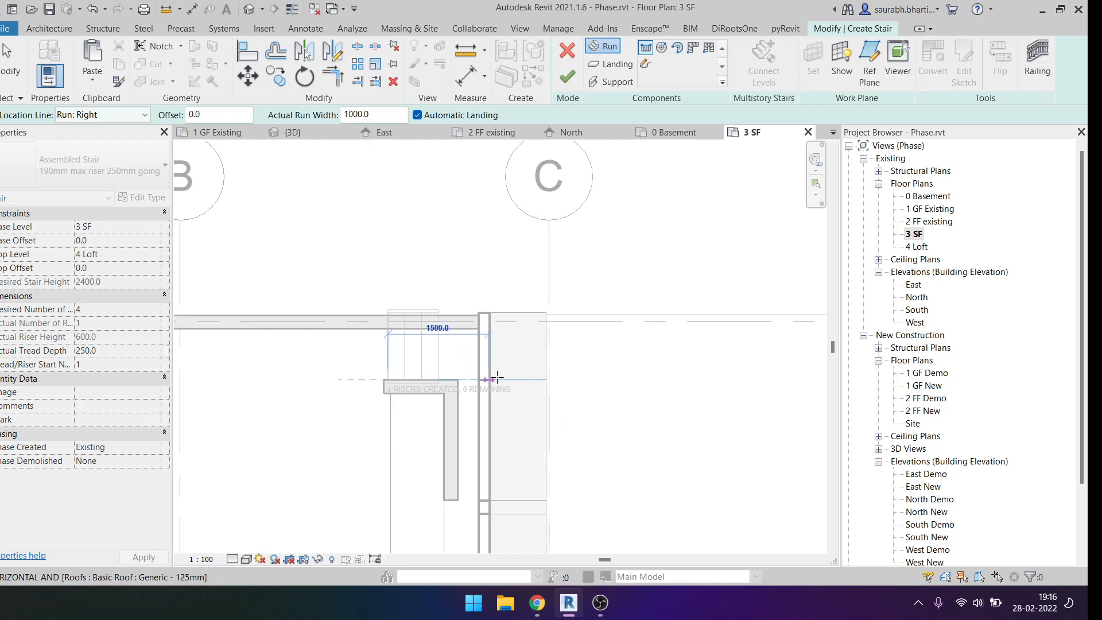
click(553, 377)
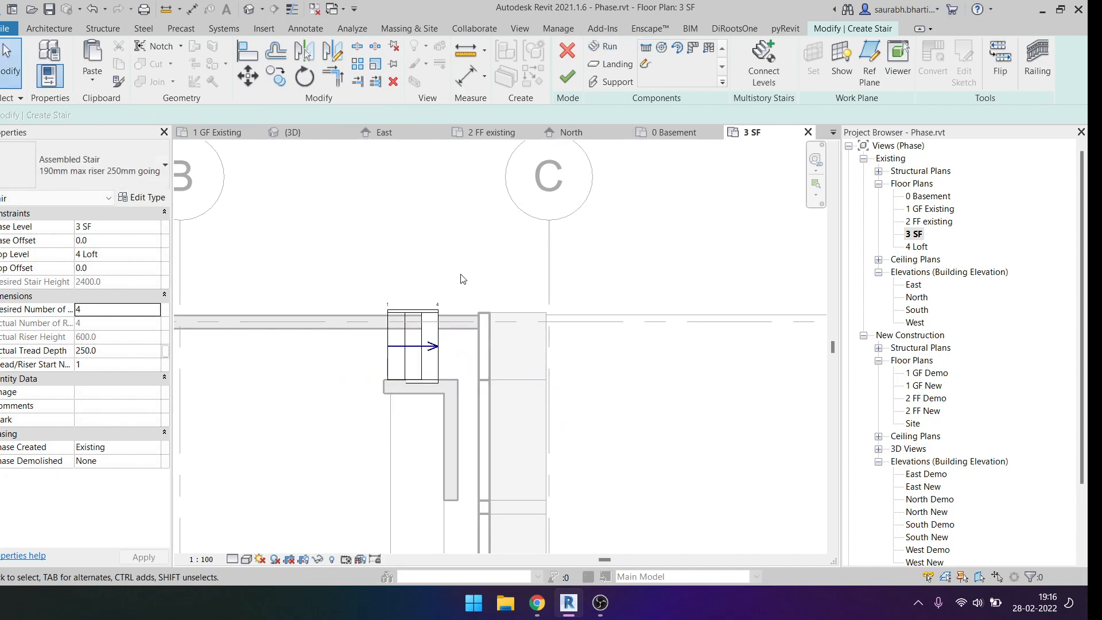
scroll(436, 352, up, 2)
click(436, 352)
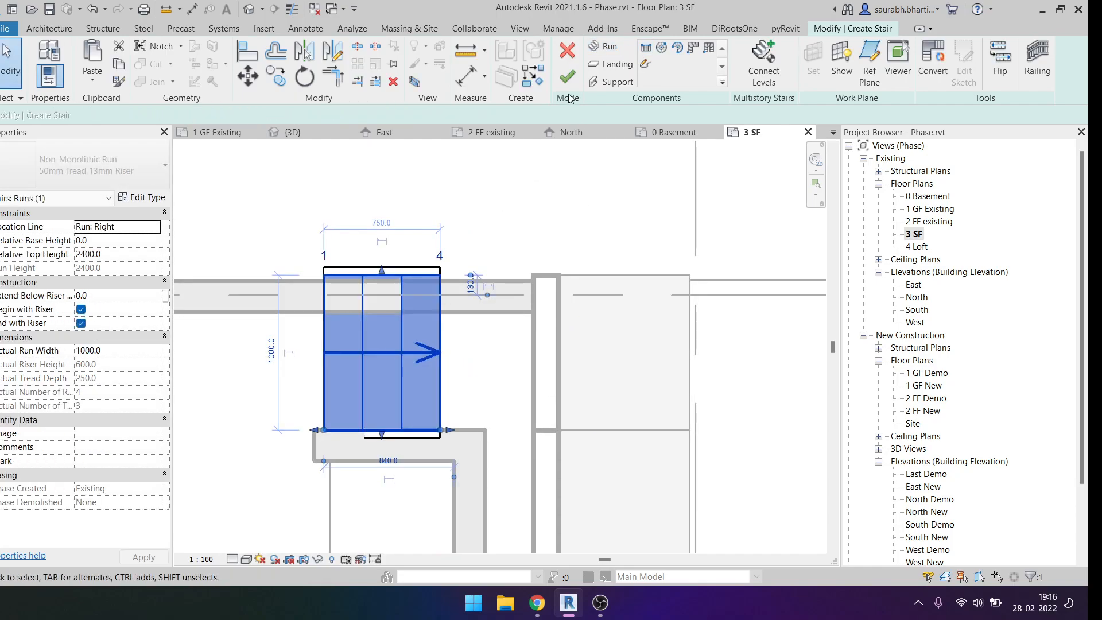
click(567, 77)
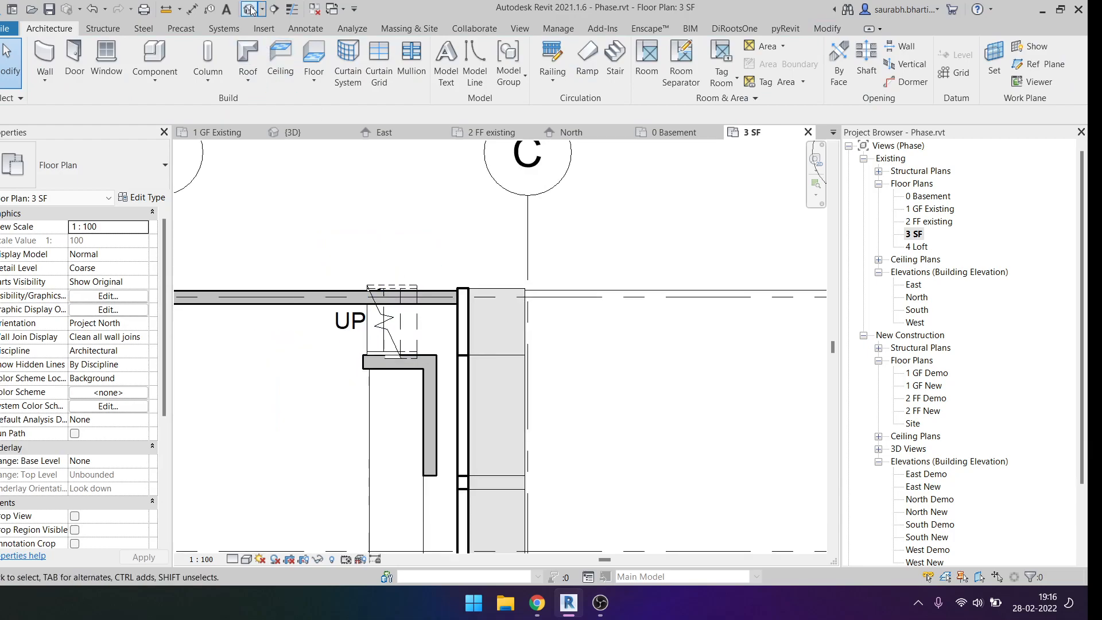
Temporarily hide the gable wall on level 3 SF in the 3D view to expose the roof interior.
click(251, 10)
shift+middle_drag(493, 247, 551, 325)
scroll(550, 324, up, 3)
click(550, 325)
key(Escape)
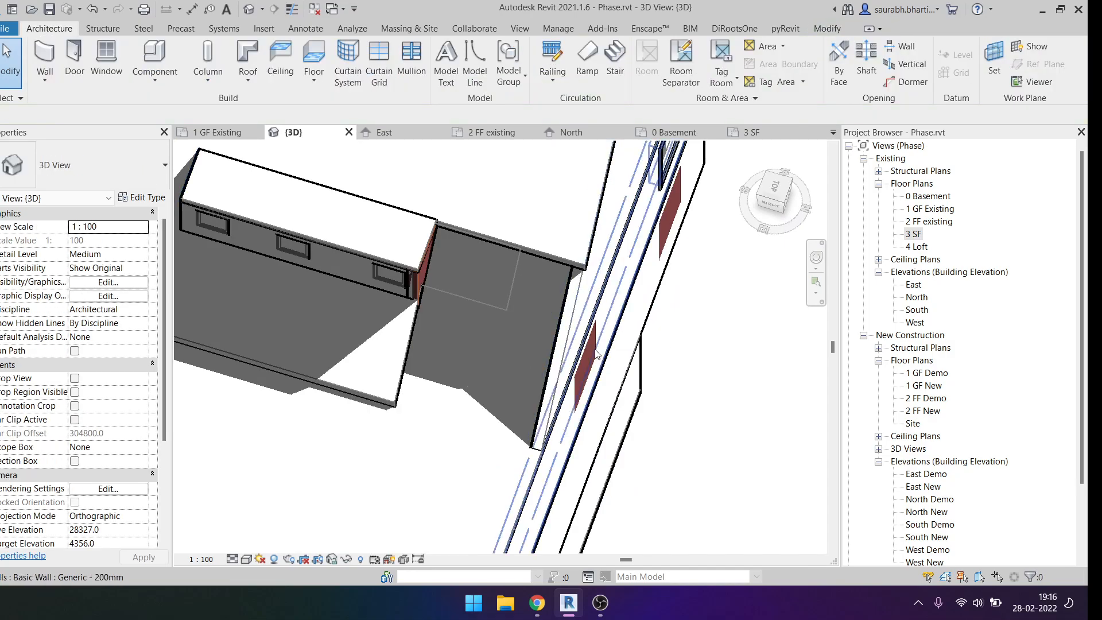
click(551, 325)
shift+middle_drag(550, 326, 511, 294)
key(Escape)
click(529, 339)
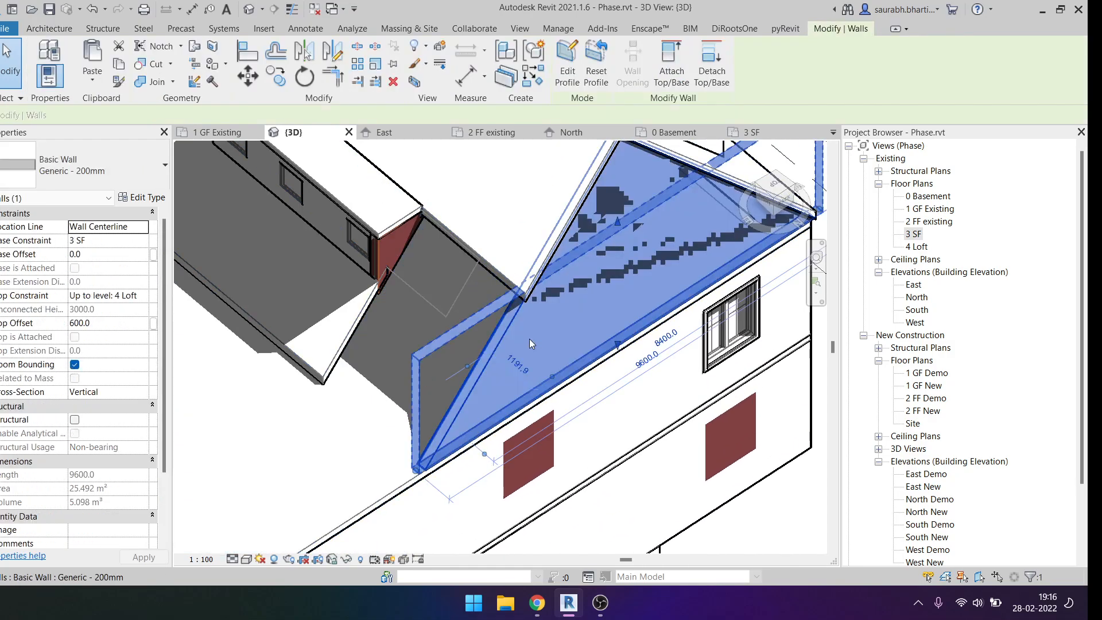
key(h)
key(h)
Examine the exposed roof interior and the short wall behind the back window, and restore the hidden gable wall.
scroll(529, 343, down, 3)
shift+middle_drag(529, 343, 444, 270)
shift+middle_drag(397, 313, 479, 382)
scroll(663, 297, up, 4)
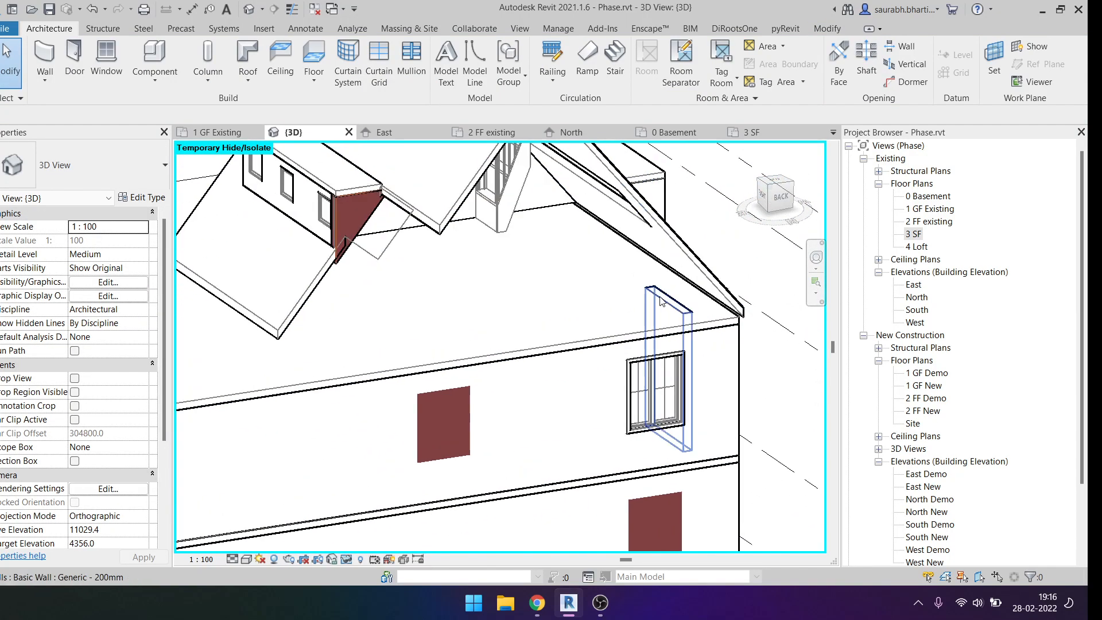
click(666, 295)
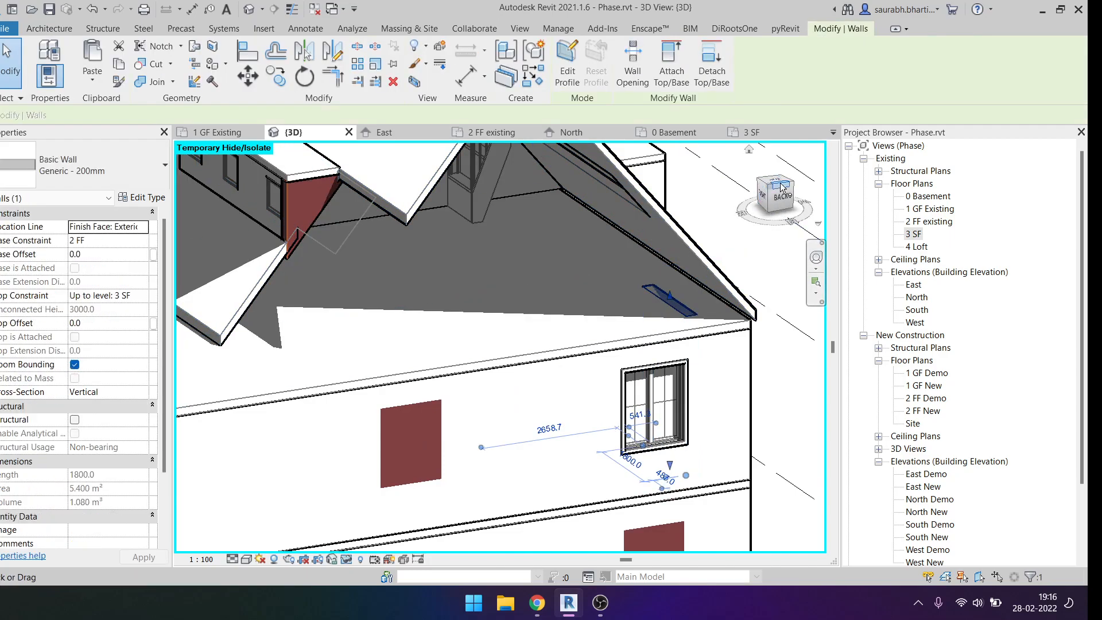
middle_drag(320, 334, 465, 357)
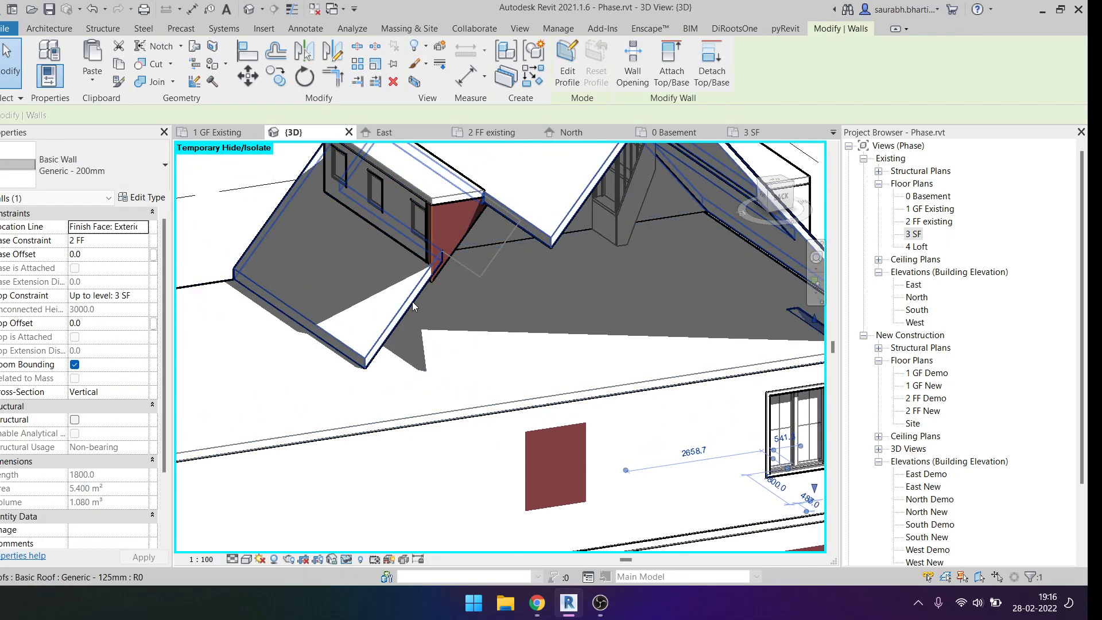
key(h)
key(r)
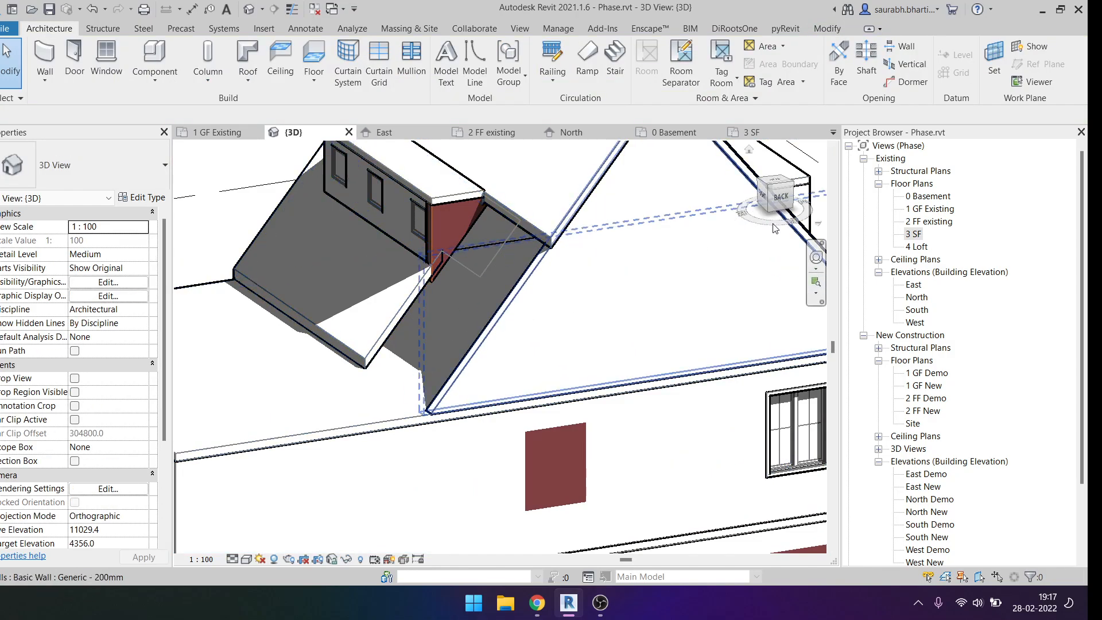
Sketch a rectangular boundary for a Generic 150mm floor beside the small roof in the 3D top view.
click(776, 187)
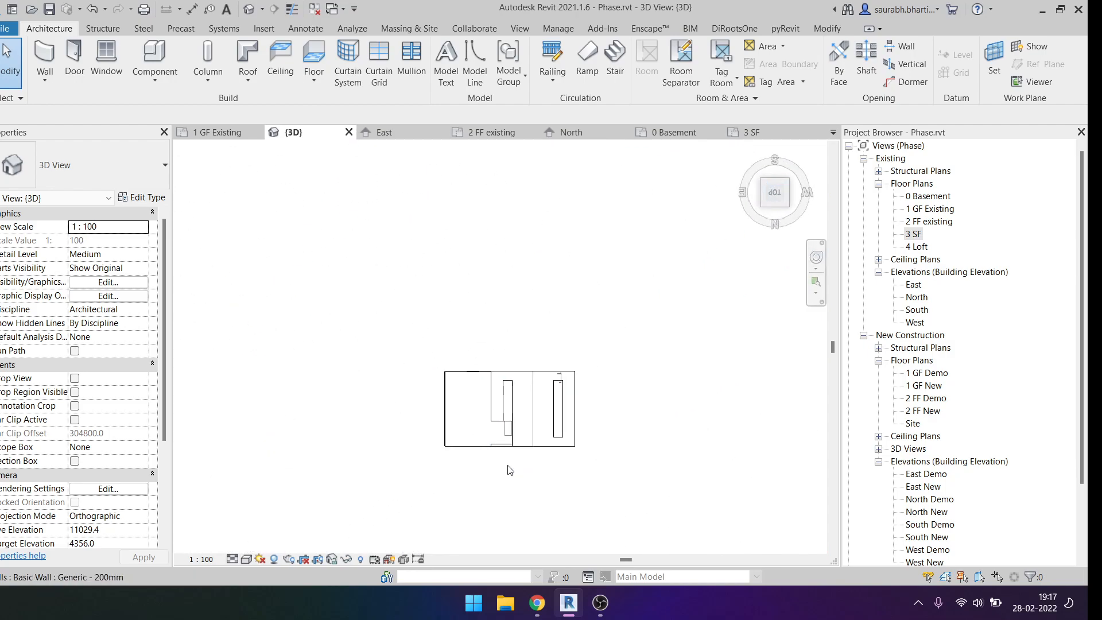
scroll(531, 425, up, 4)
scroll(554, 350, up, 2)
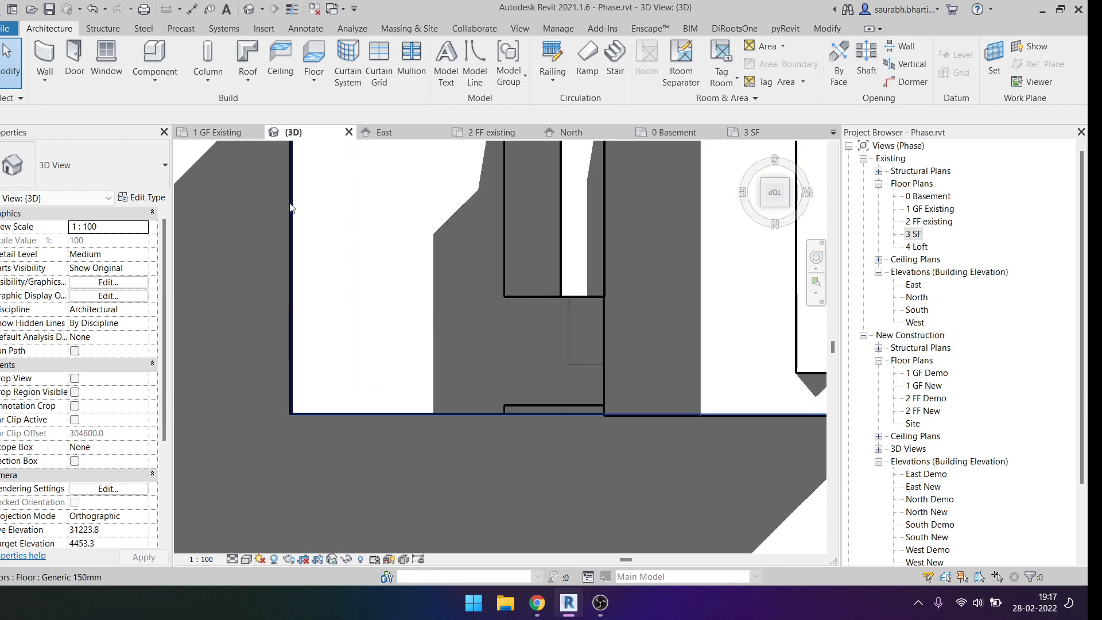
click(310, 84)
click(357, 109)
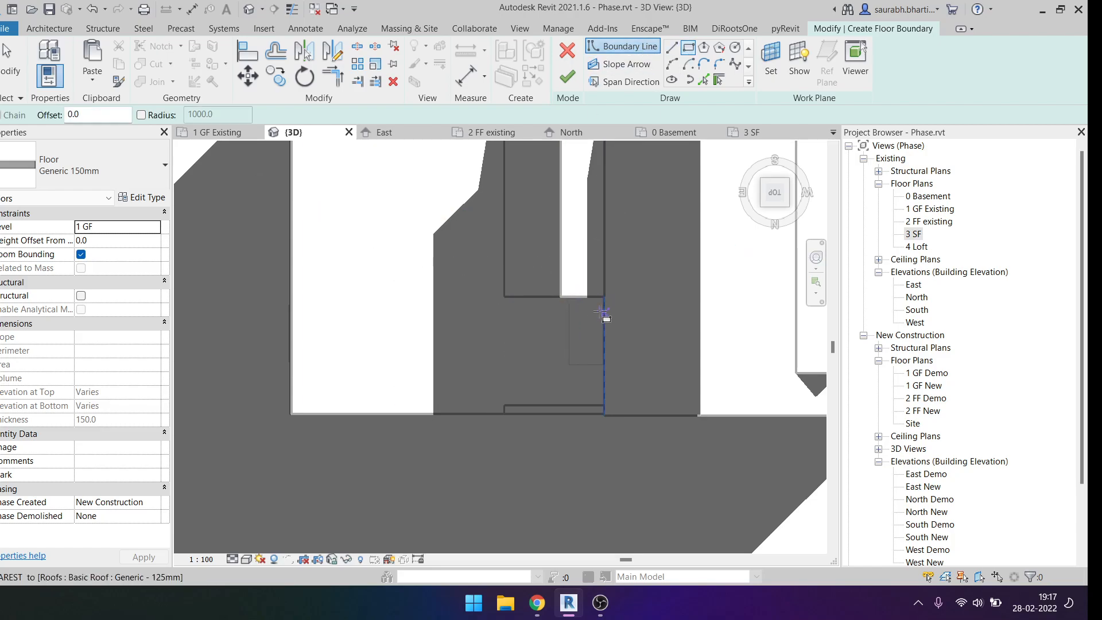
click(568, 297)
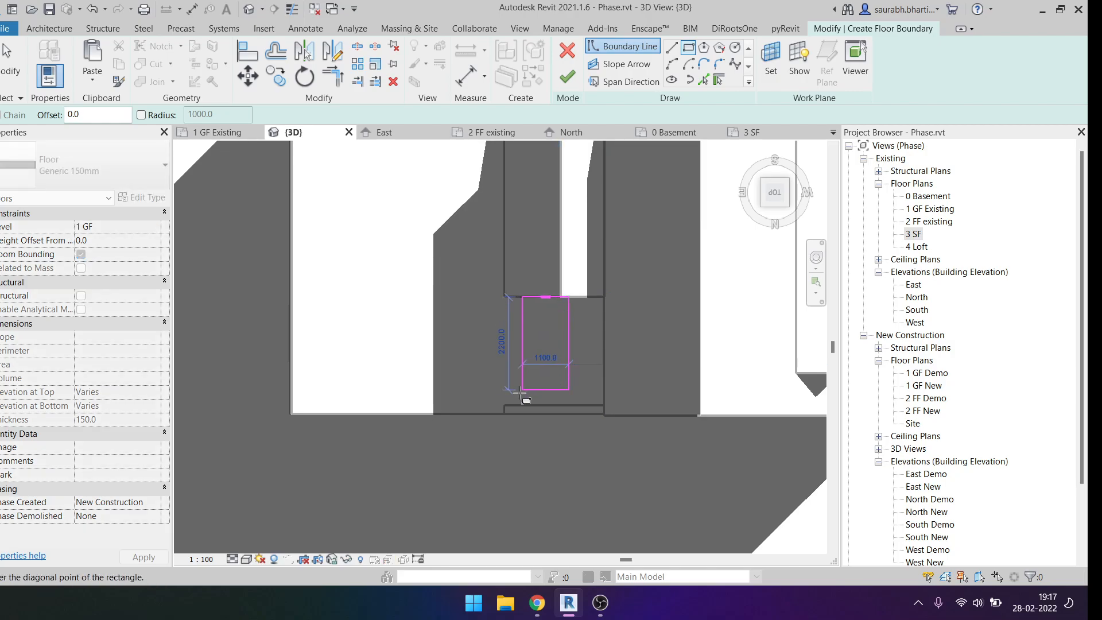
click(456, 405)
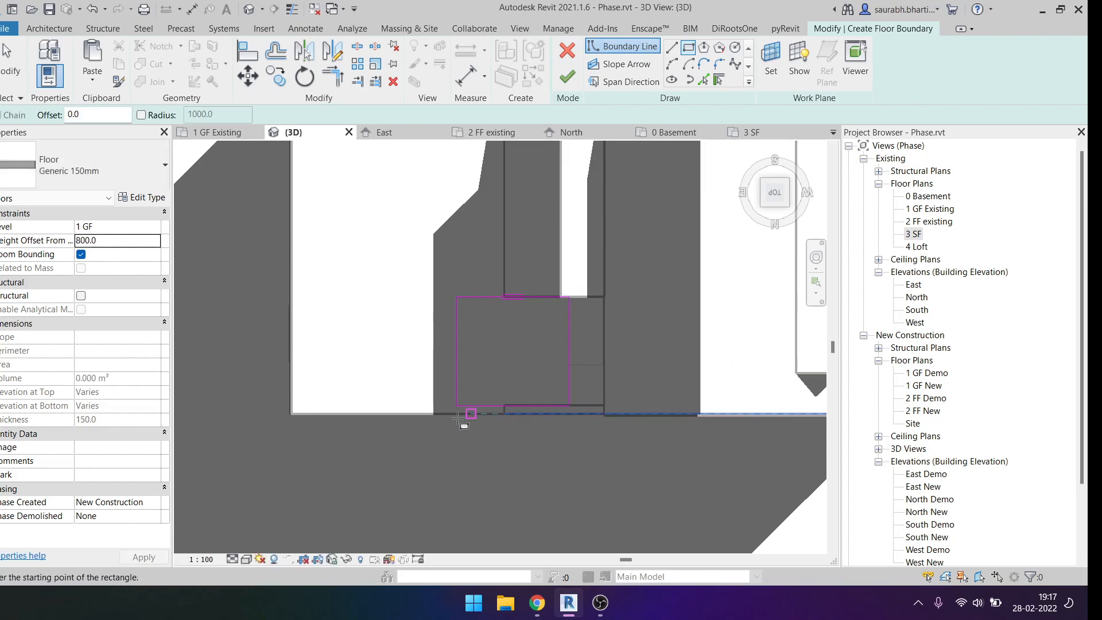
Place the sketched floor on level 3 SF with a height offset of 800 and finish it.
click(119, 234)
click(154, 228)
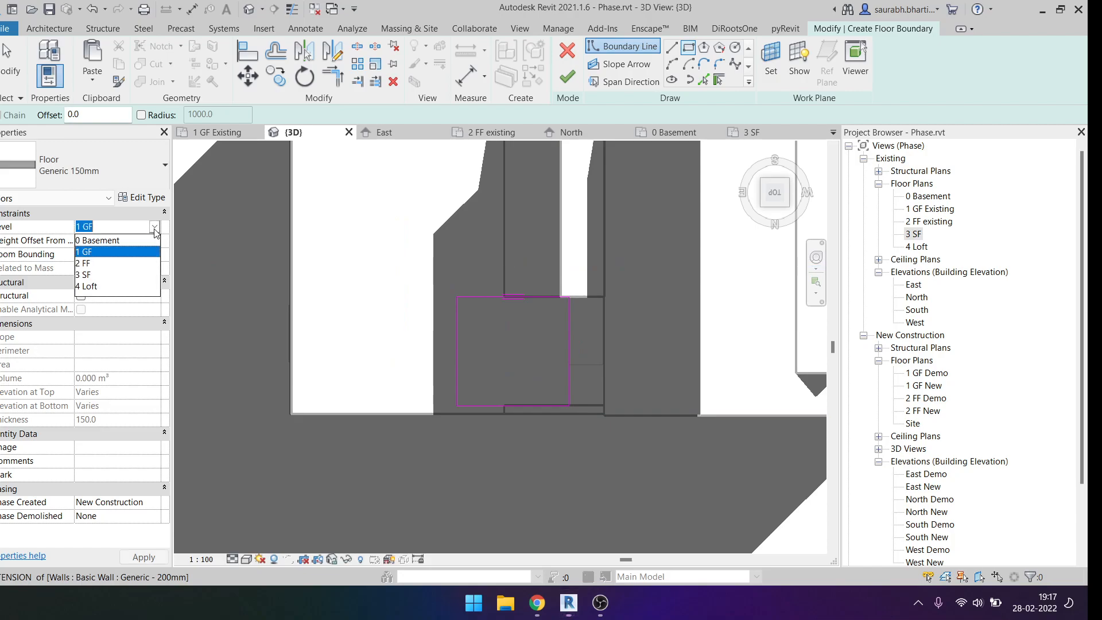
click(86, 274)
click(567, 77)
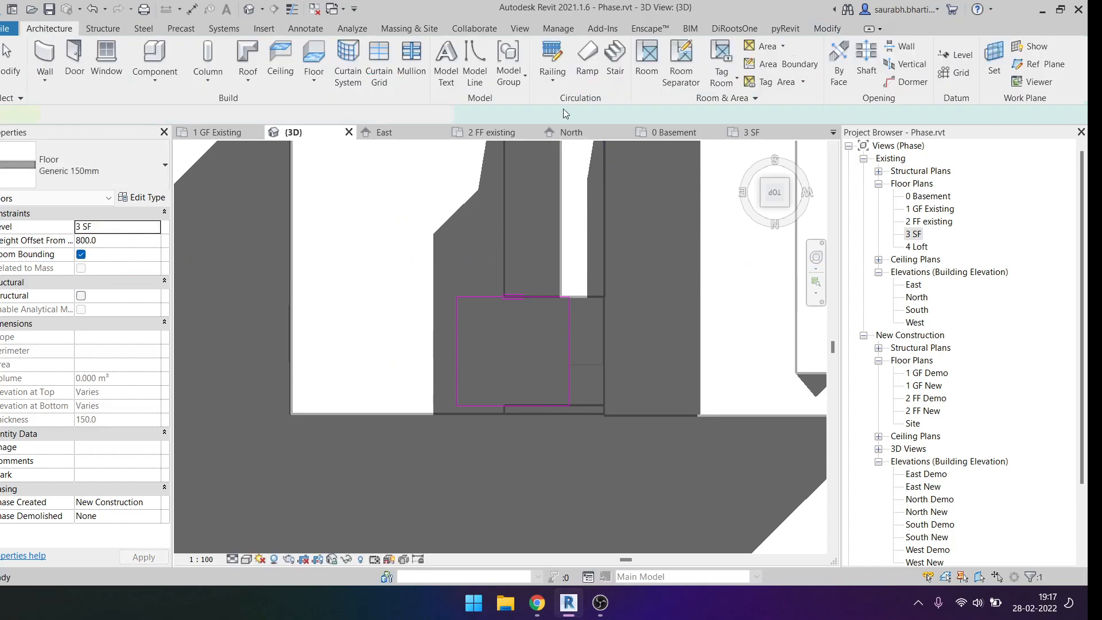
Temporarily hide the gable wall in the 3D view to expose the new floor slab from behind.
shift+middle_drag(527, 289, 715, 266)
key(Escape)
scroll(545, 291, up, 3)
click(538, 322)
key(Escape)
click(715, 266)
key(h)
key(h)
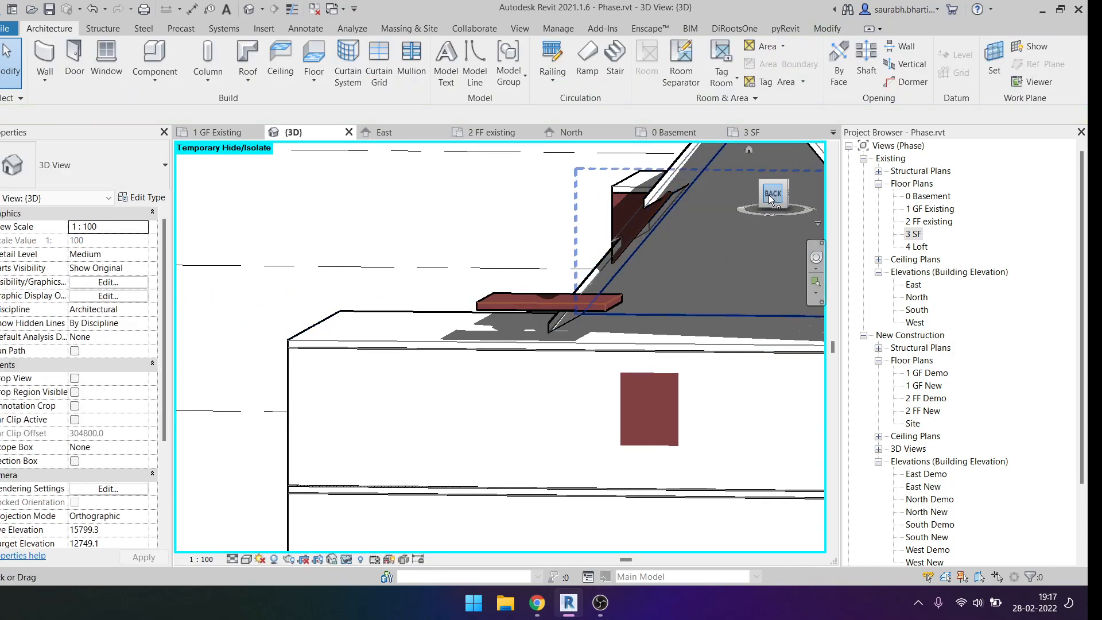
Start an in-place model in the Stairs category from the back view, accepting the suggested name.
click(768, 195)
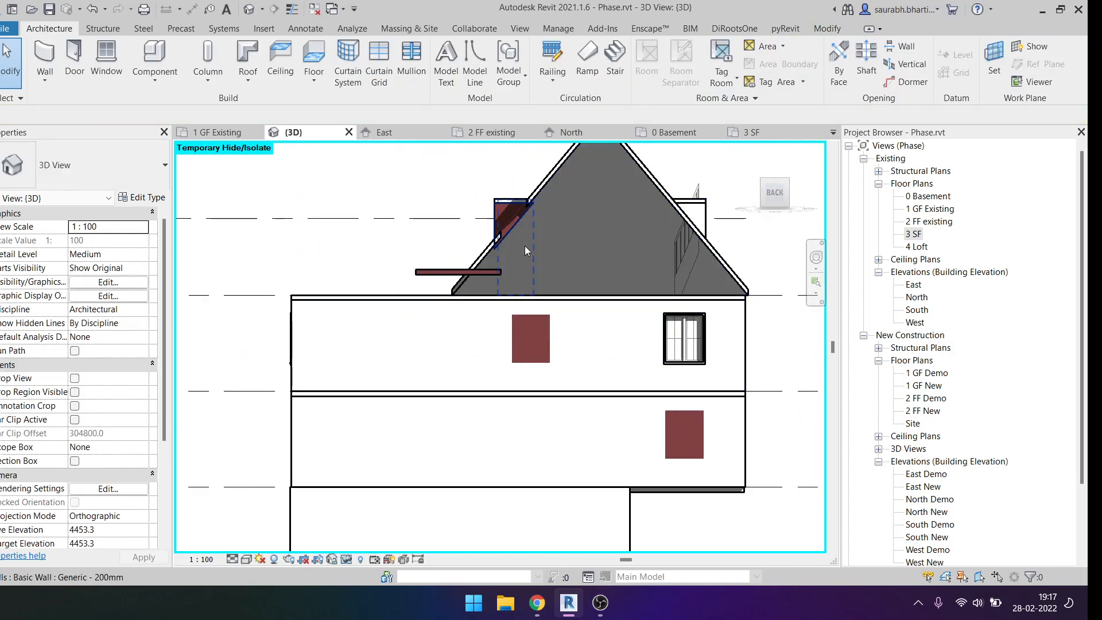
scroll(525, 247, up, 4)
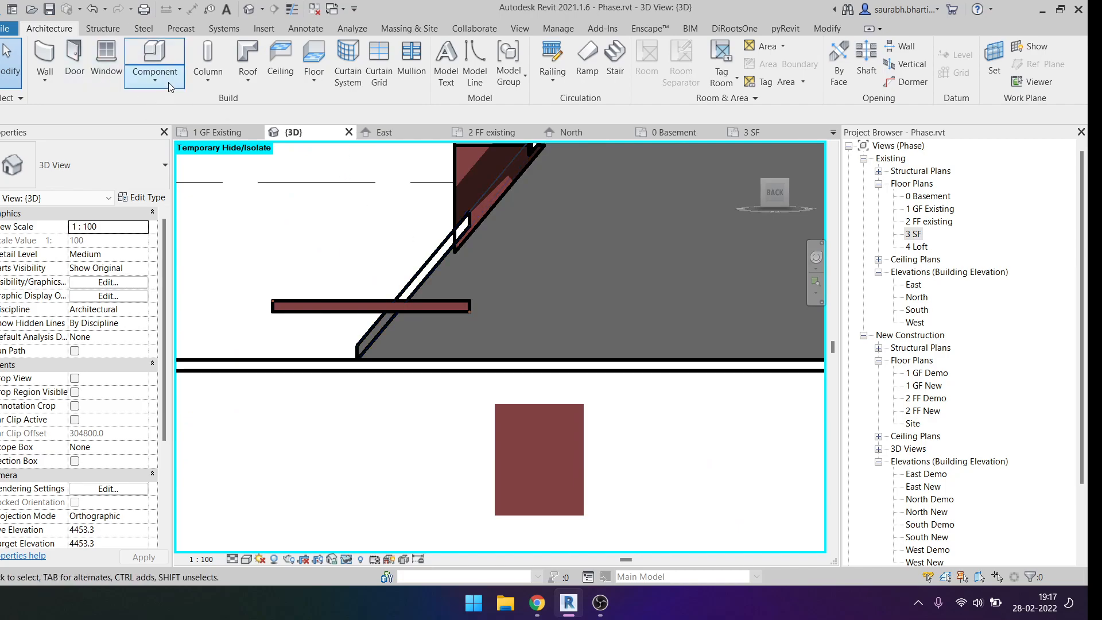
click(155, 81)
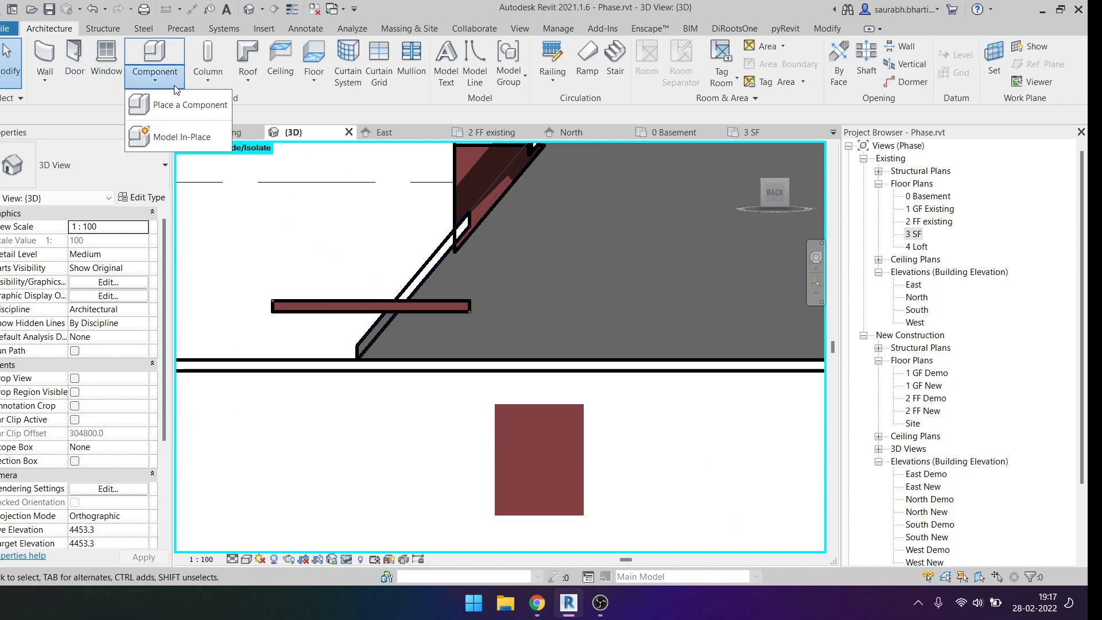
click(199, 137)
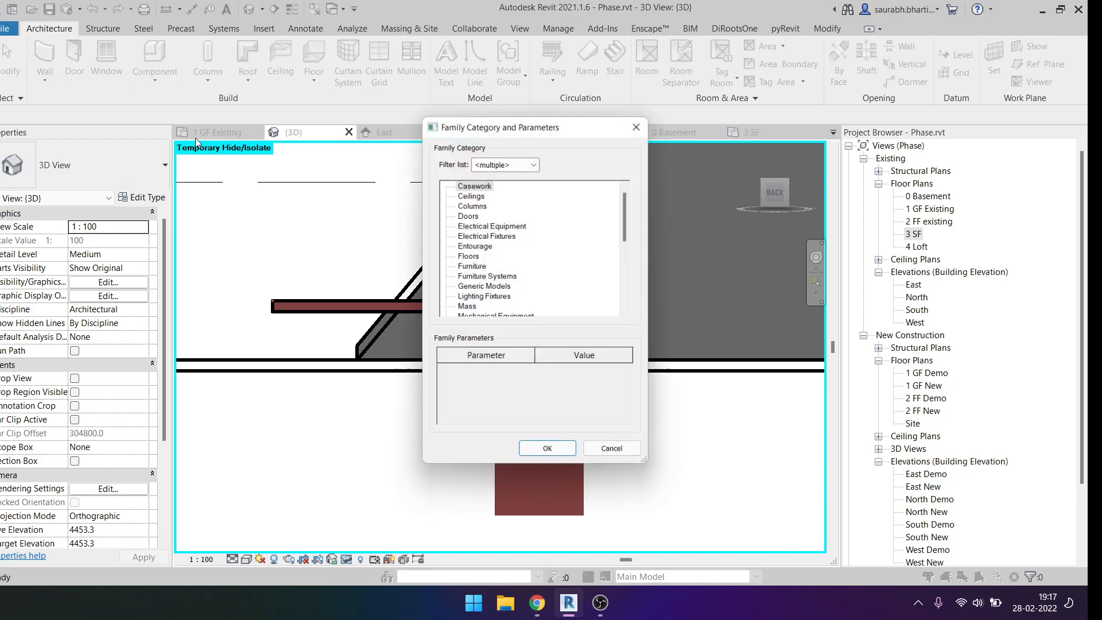
click(493, 278)
key(s)
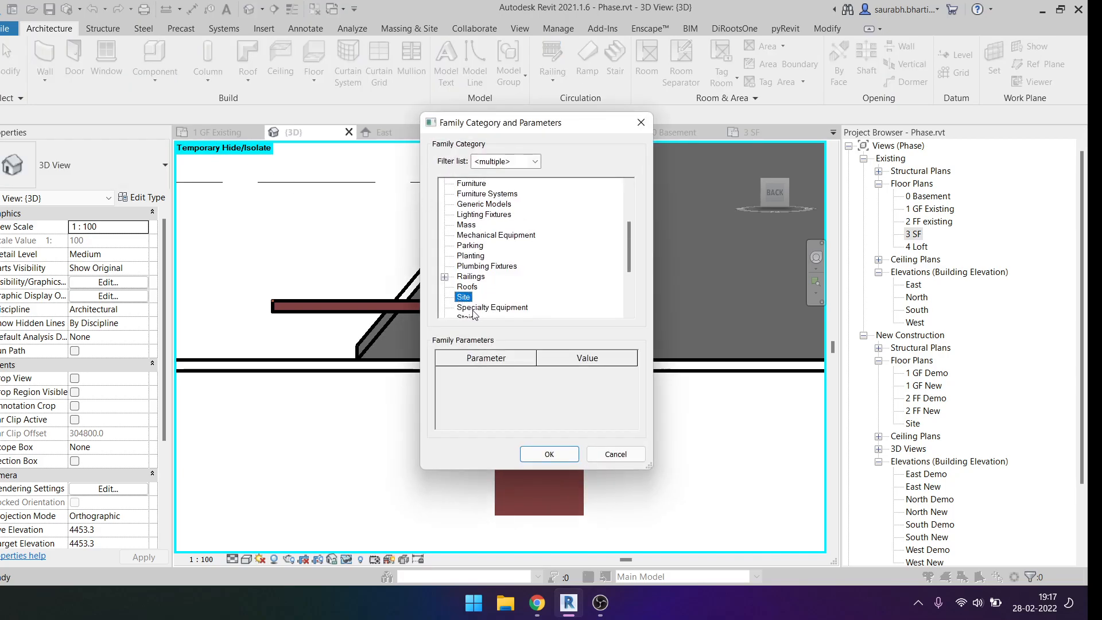
key(s)
key(s)
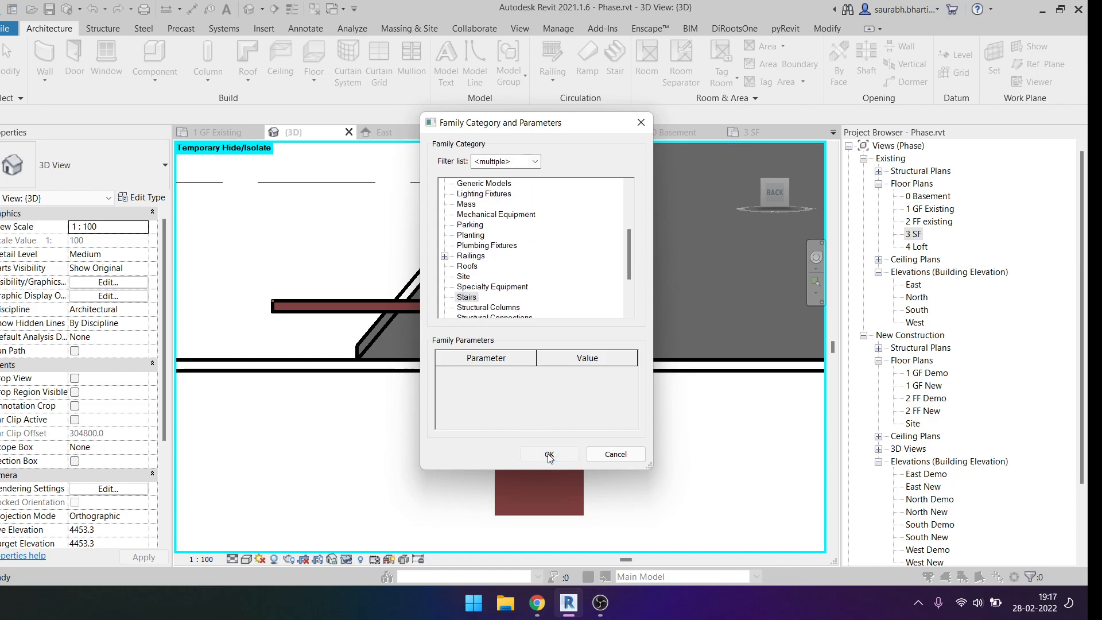
click(549, 454)
click(505, 340)
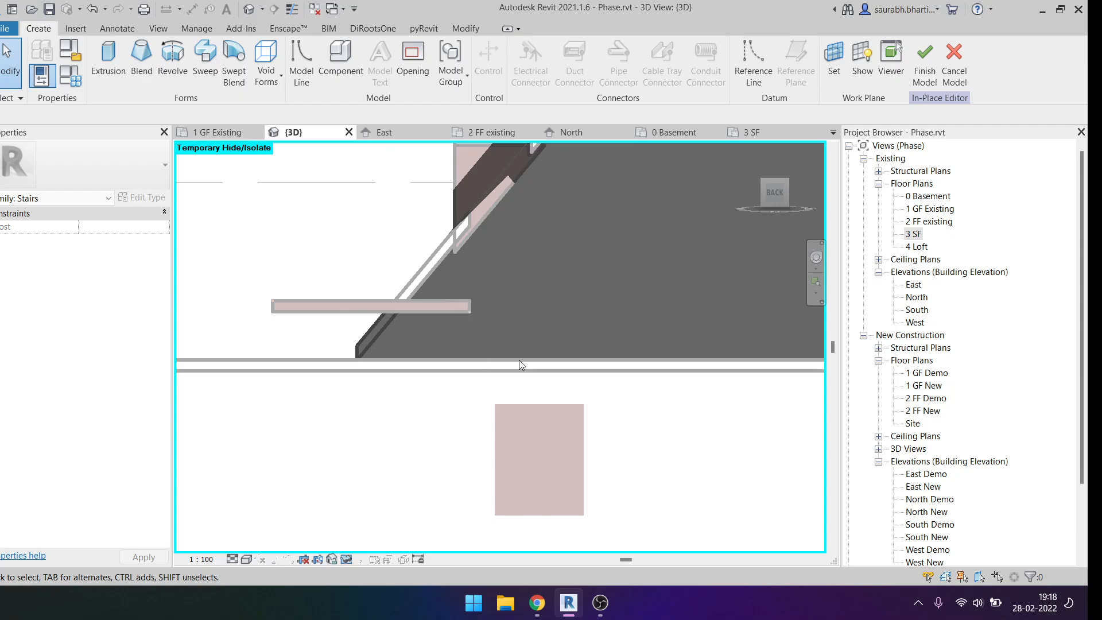
Start an extrusion for the in-place stair and pick the Generic 150mm floor's back edge face as its work plane.
click(108, 58)
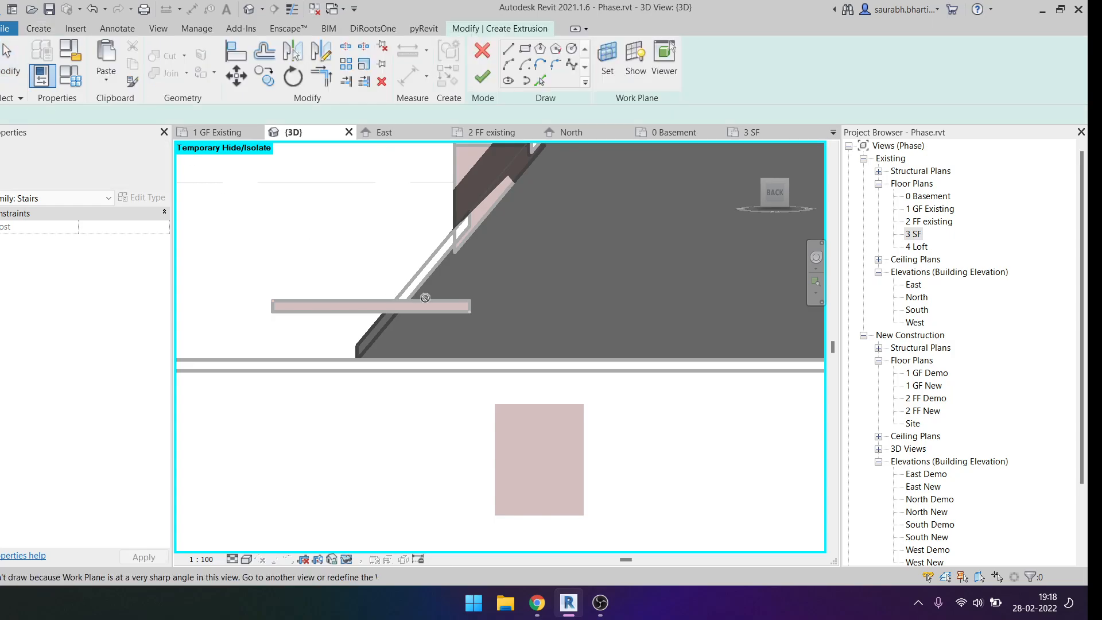
scroll(492, 315, up, 3)
scroll(81, 71, up, 10)
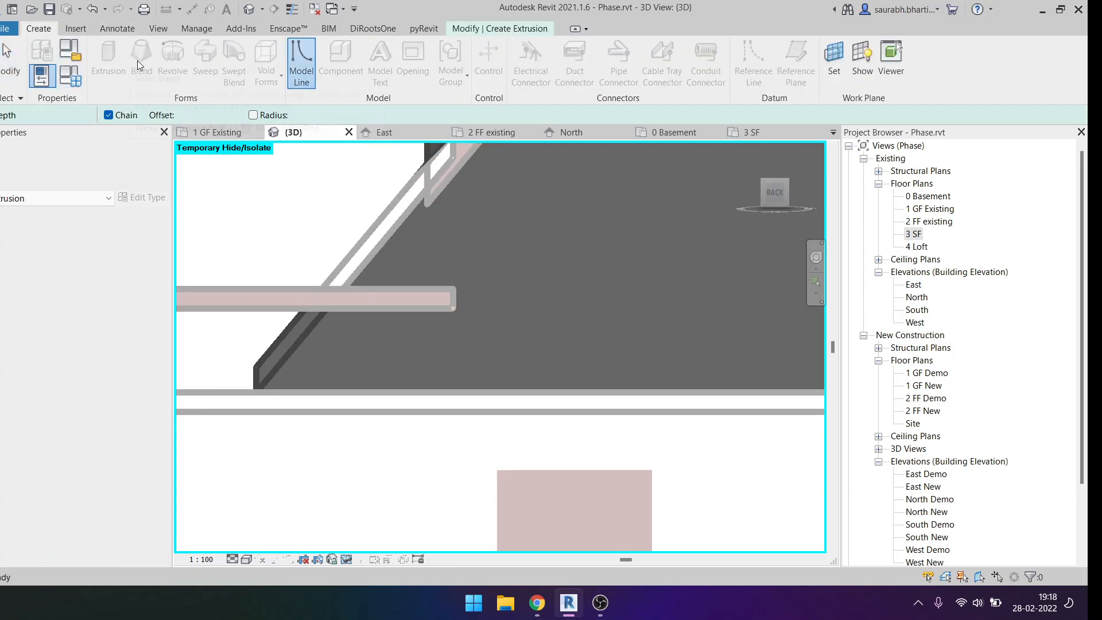
scroll(137, 60, down, 10)
click(37, 28)
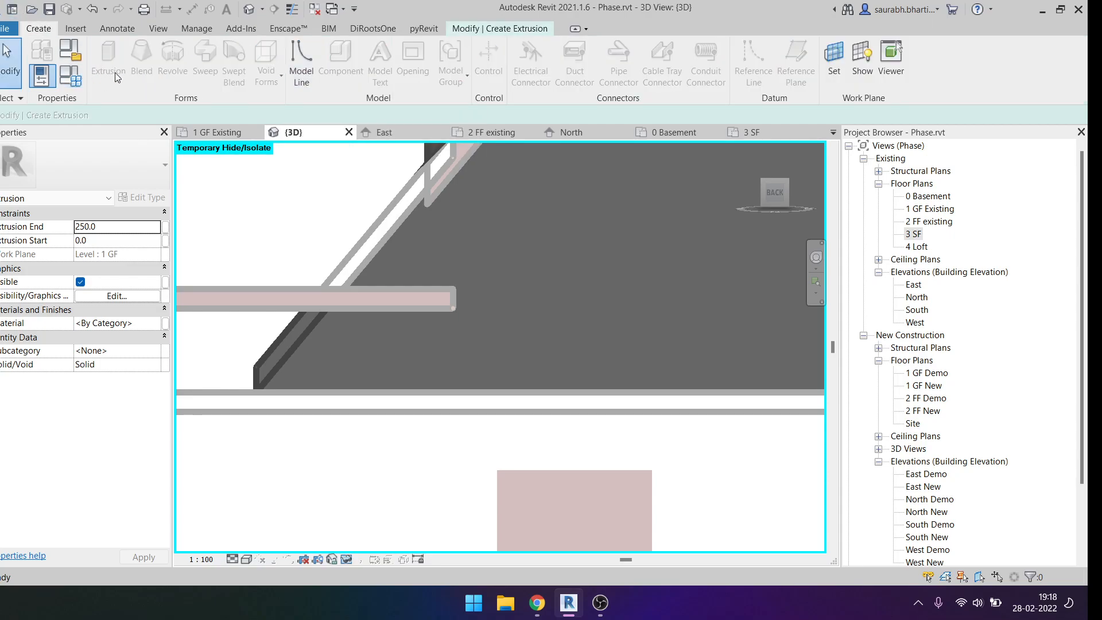
click(500, 30)
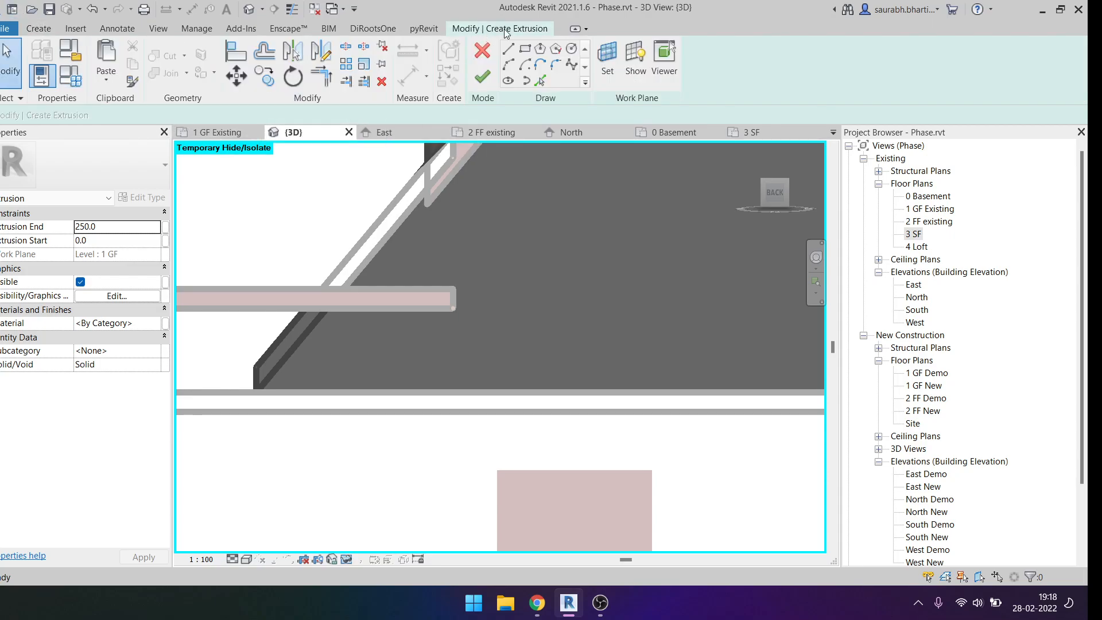
click(605, 62)
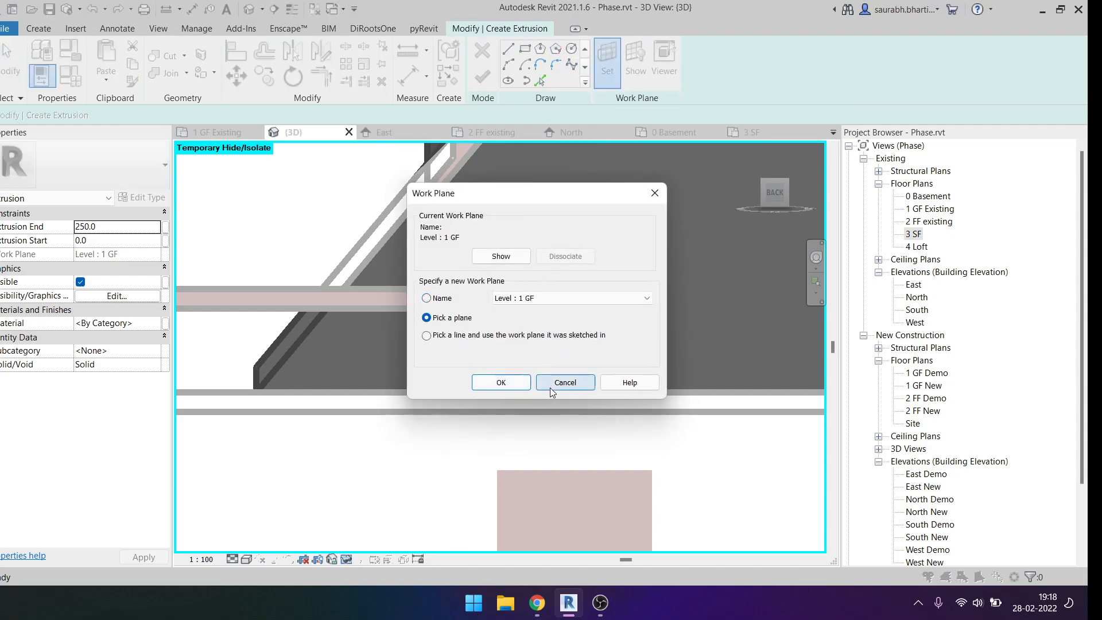
click(501, 382)
middle_drag(423, 295, 523, 283)
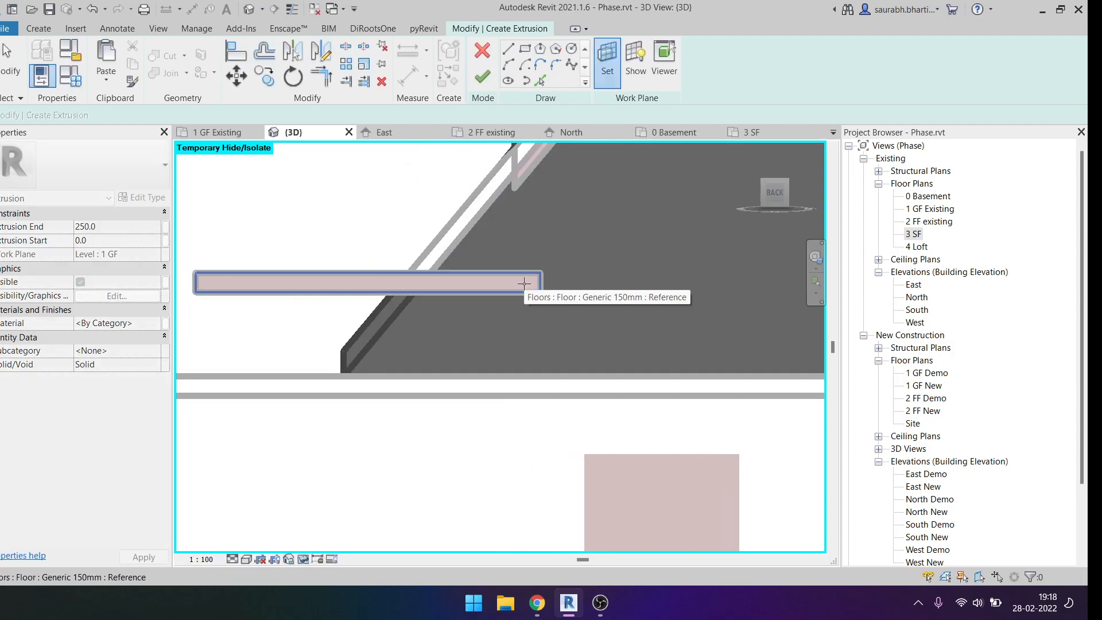
click(523, 282)
scroll(505, 228, down, 2)
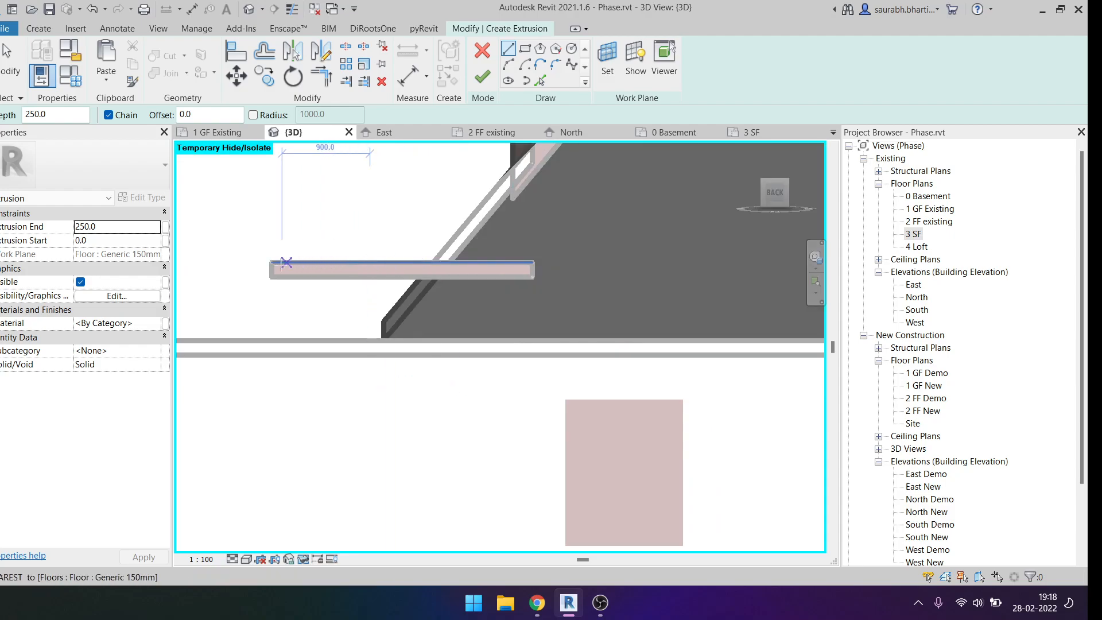
Set the extrusion's work plane again by picking the back edge face of the Generic 150mm slab.
click(607, 57)
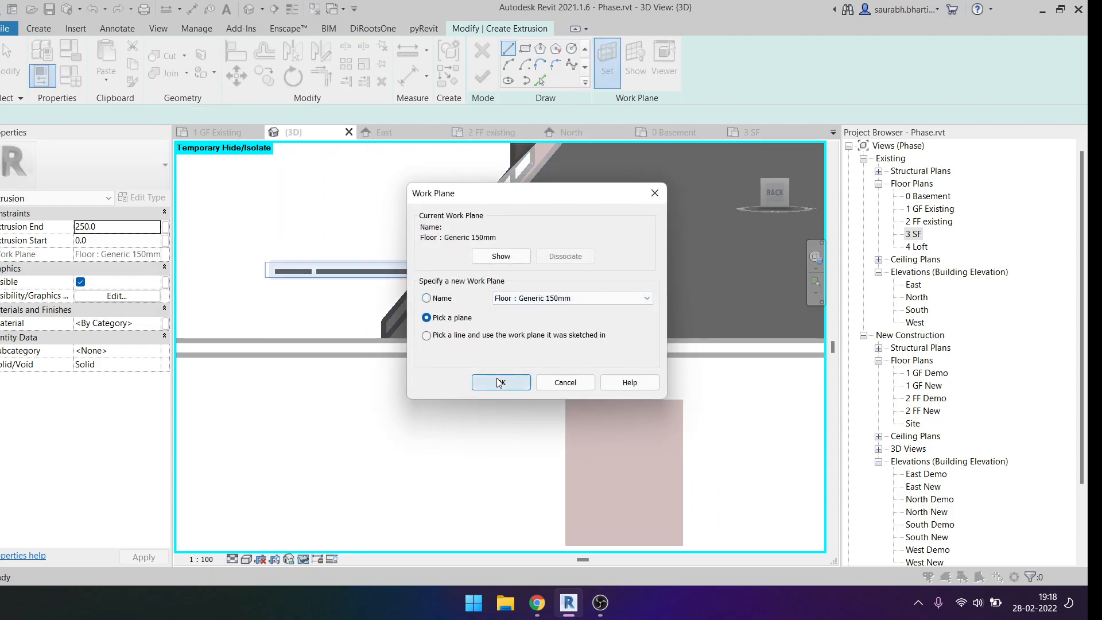
click(497, 382)
scroll(420, 249, up, 3)
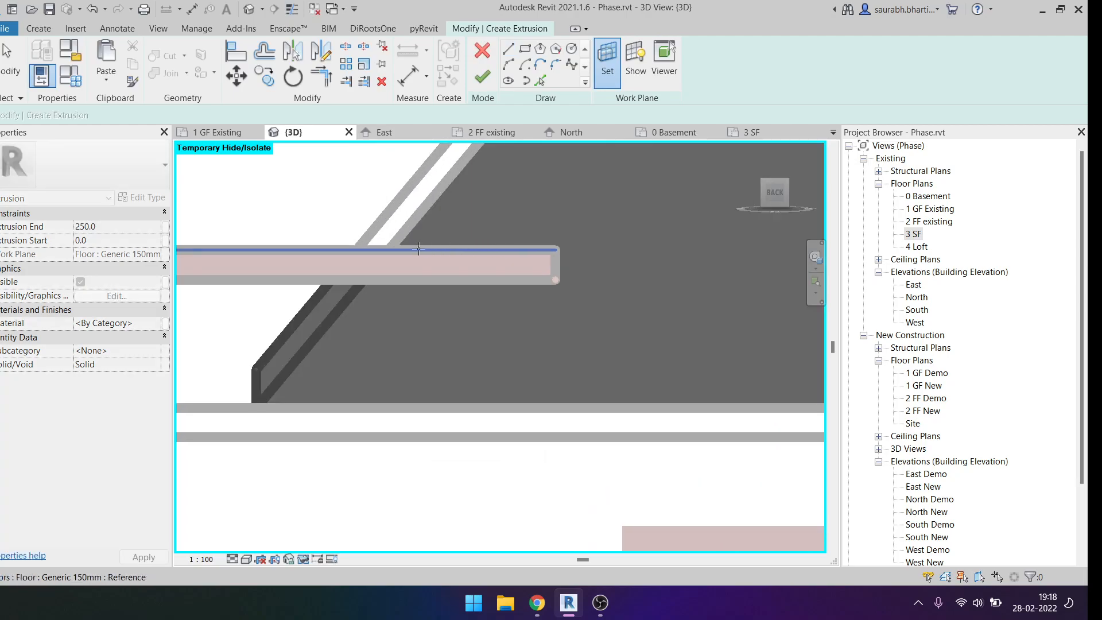
scroll(409, 255, down, 2)
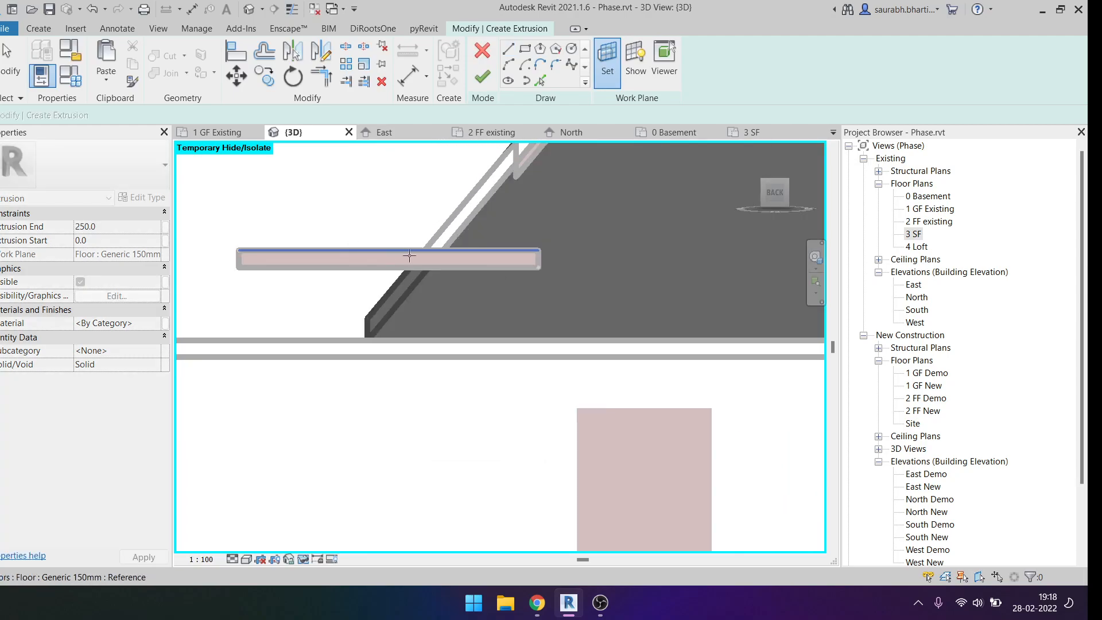
key(Tab)
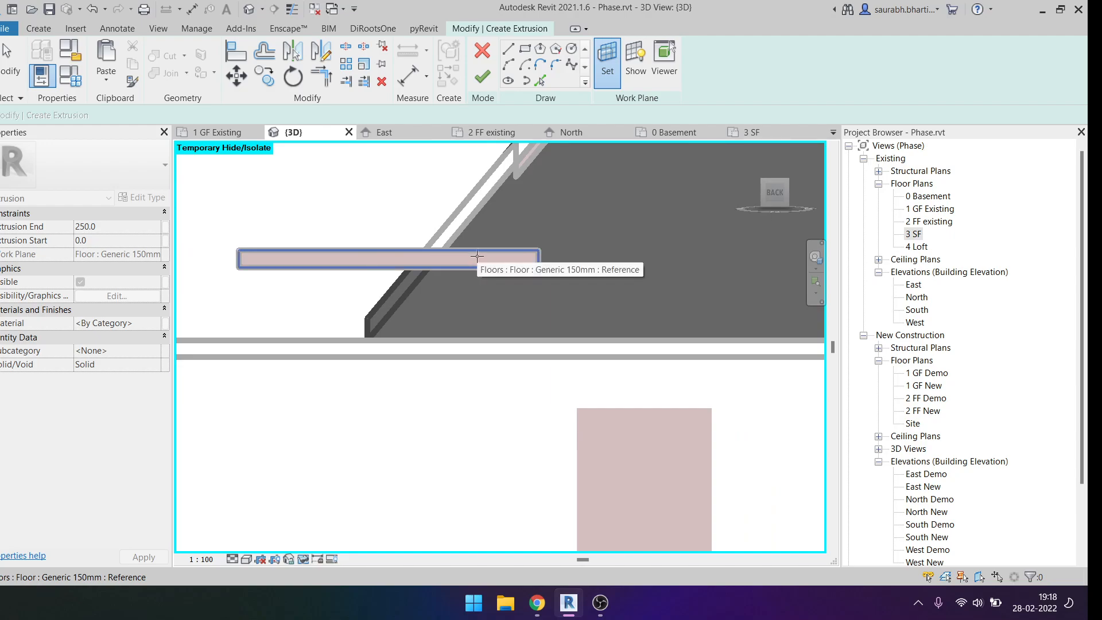
click(477, 256)
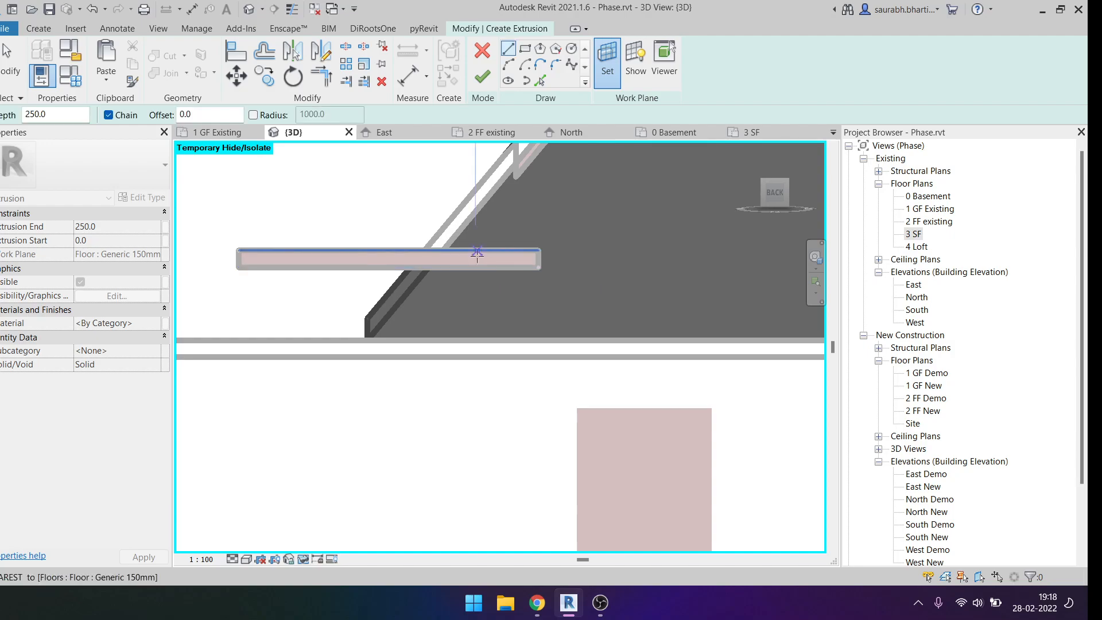
Sketch a riser about 200 mm high down from the slab's upper corner, followed by a tread about 220 mm deep.
scroll(540, 259, up, 2)
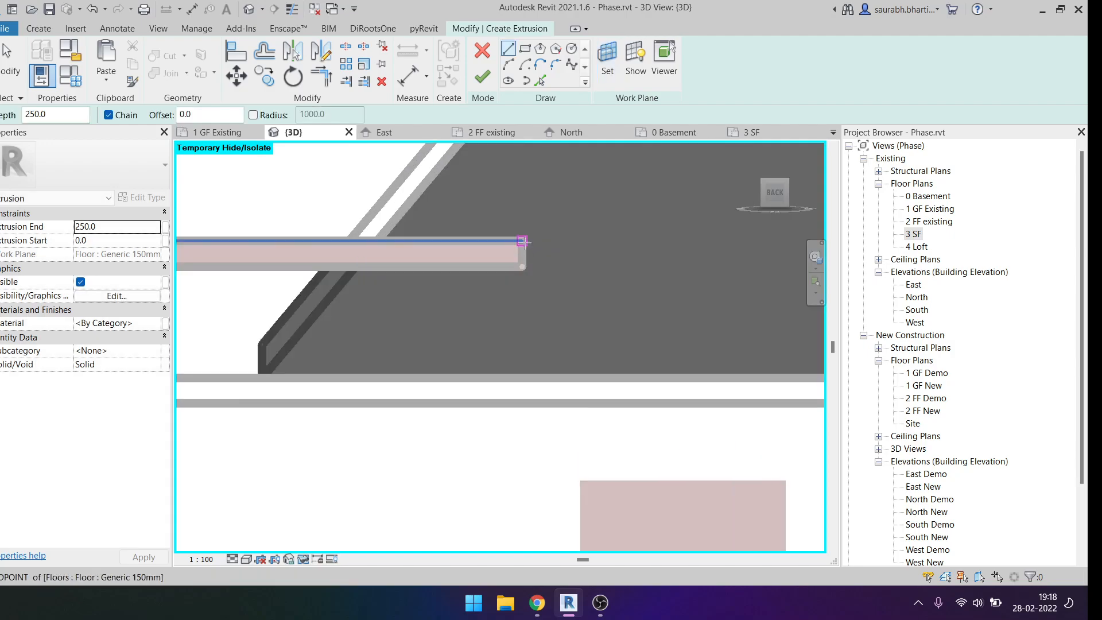
click(521, 241)
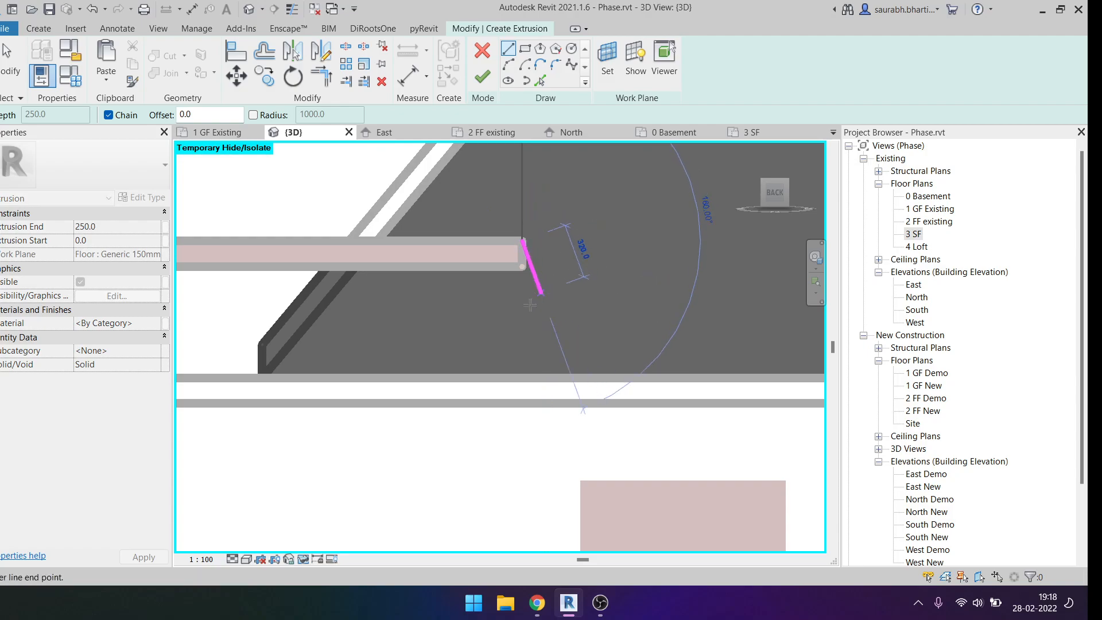
scroll(522, 299, up, 3)
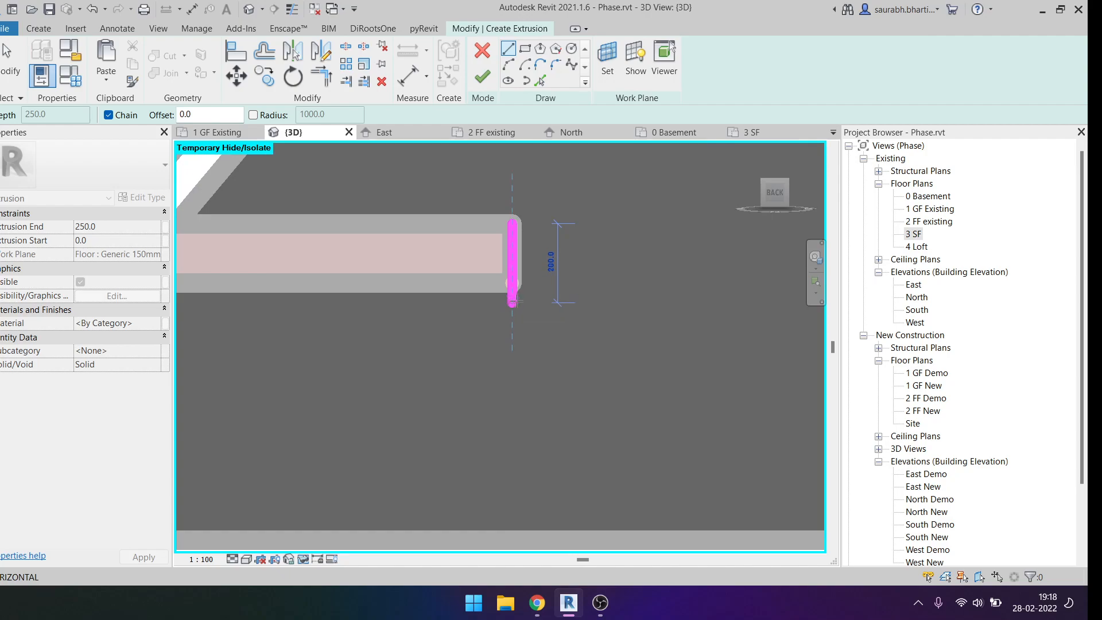
click(514, 301)
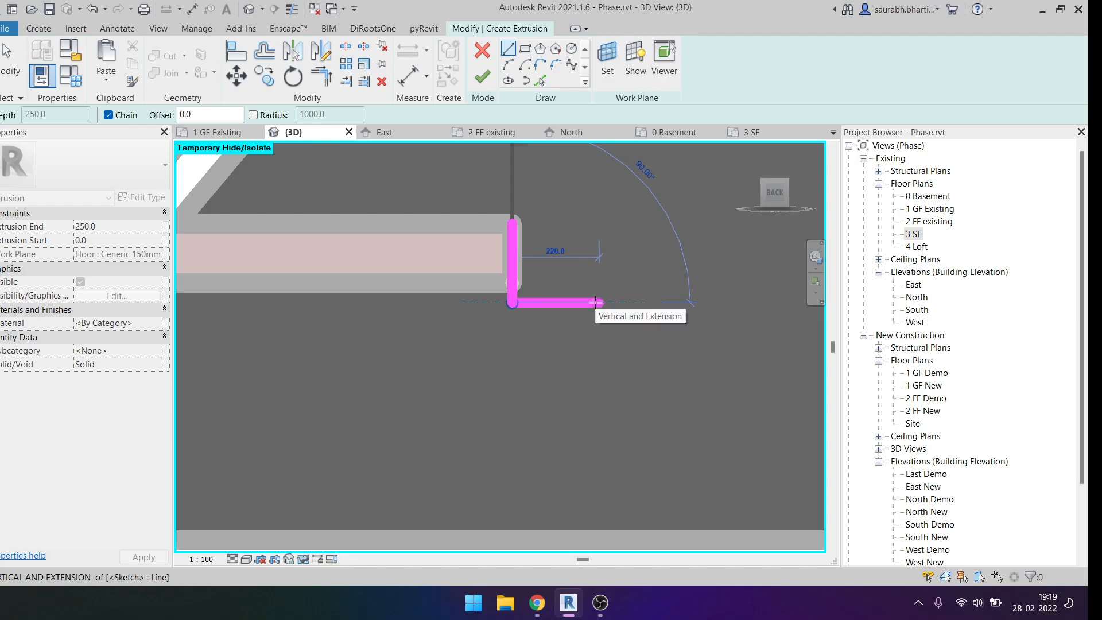
click(597, 302)
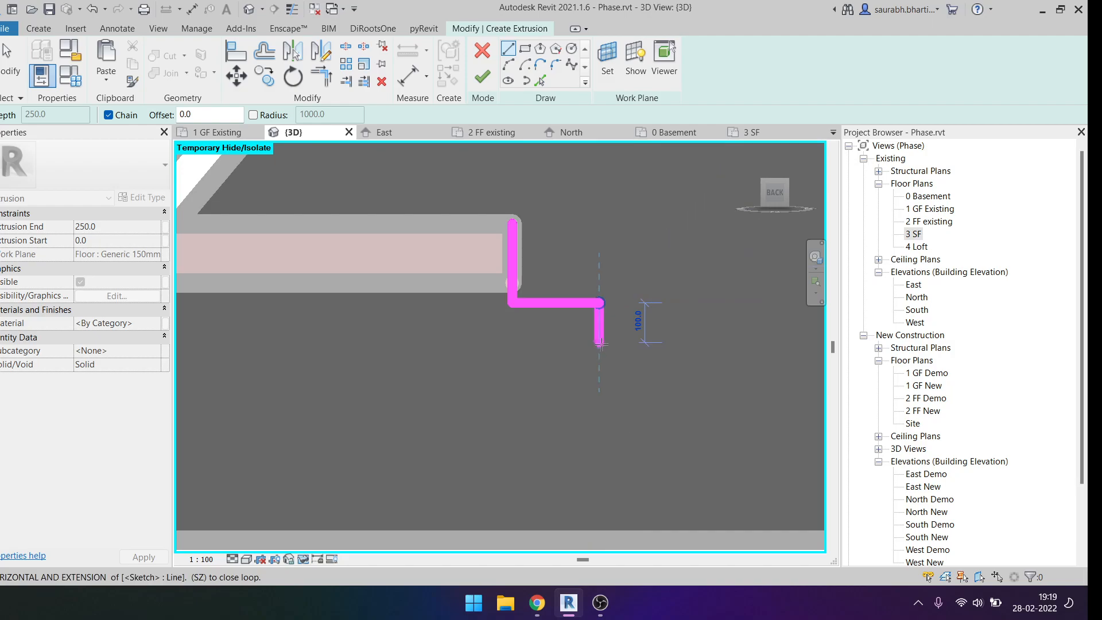
middle_drag(630, 427, 597, 381)
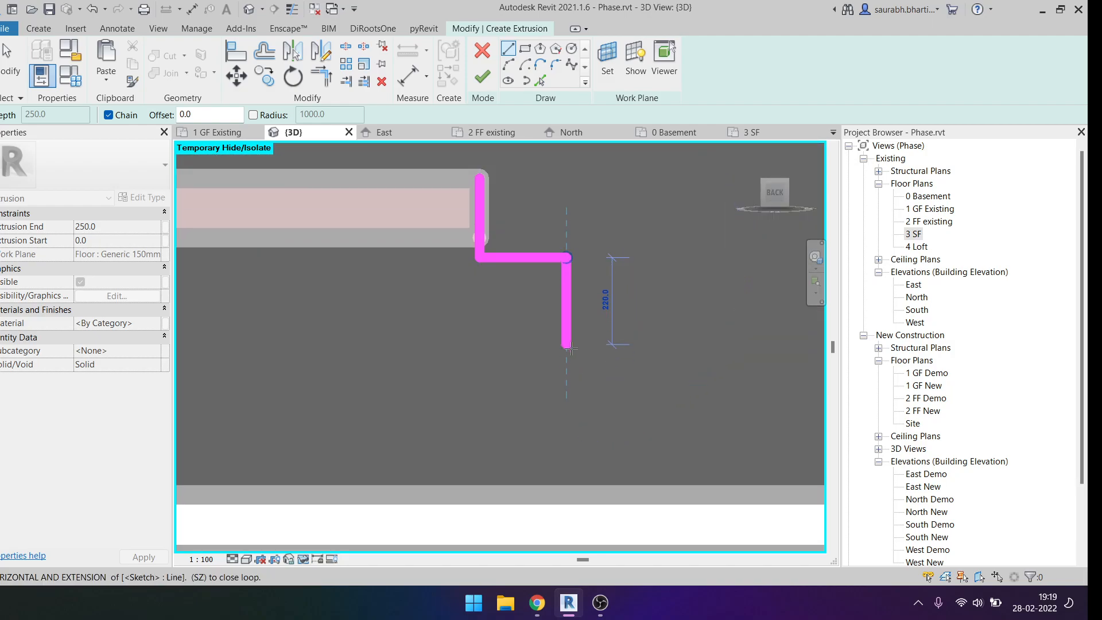
key(Escape)
key(Escape)
Copy the riser and tread lines from the slab corner to the end of the first tread.
drag(469, 186, 590, 312)
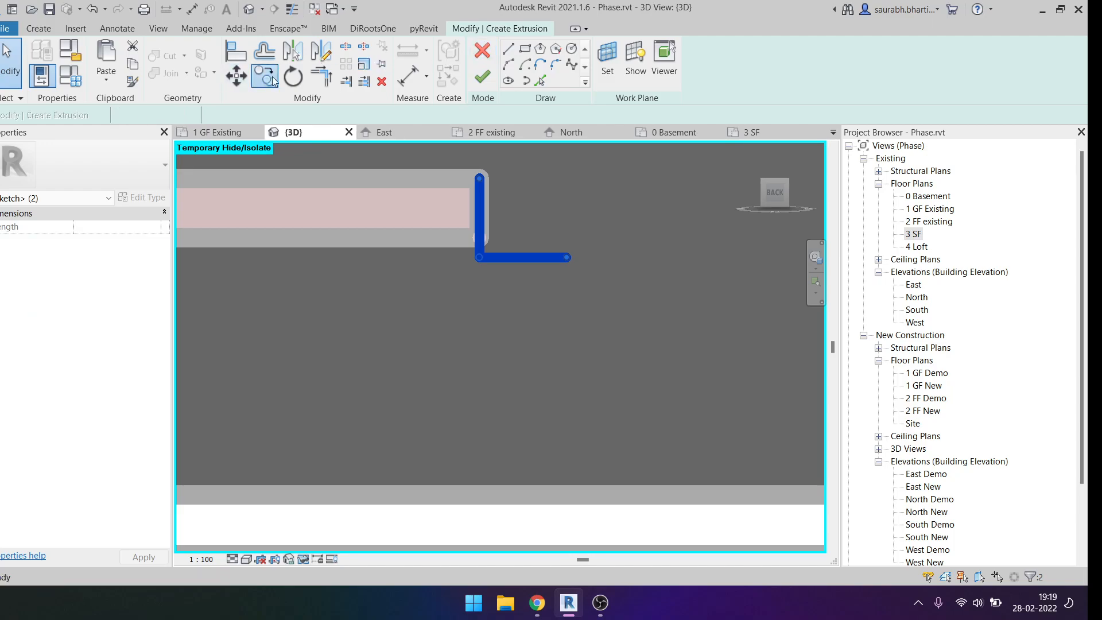
click(264, 74)
click(479, 178)
click(573, 265)
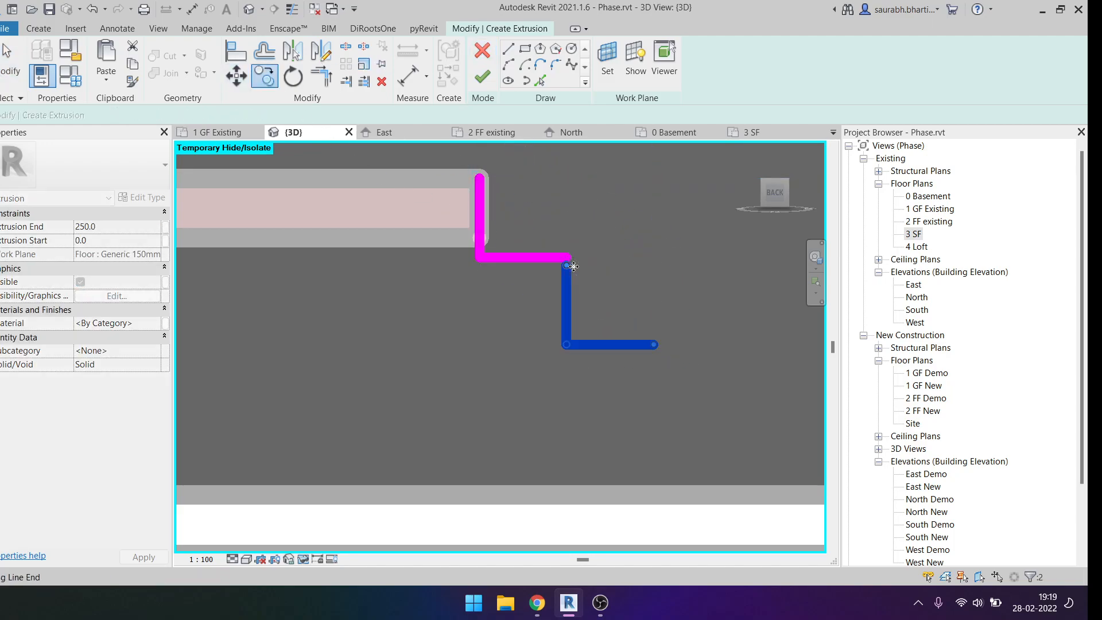
Copy the lower riser and tread pair twice more to continue the stair profile down to the floor.
click(265, 78)
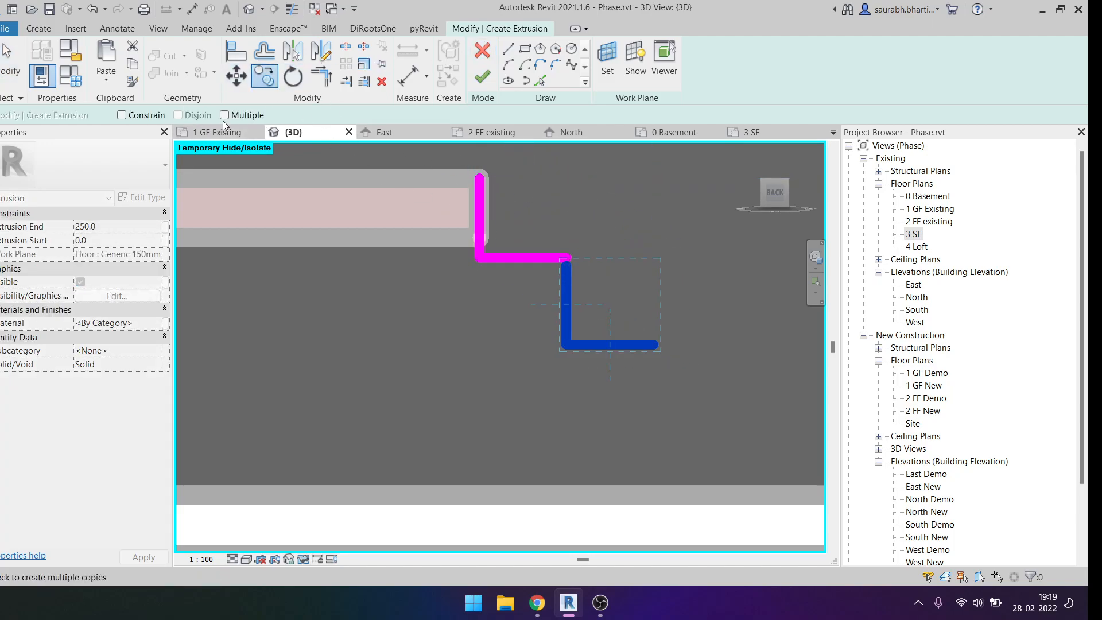
click(565, 259)
click(654, 347)
middle_drag(694, 349, 591, 325)
click(662, 389)
middle_drag(705, 407, 533, 337)
key(Escape)
scroll(605, 392, down, 3)
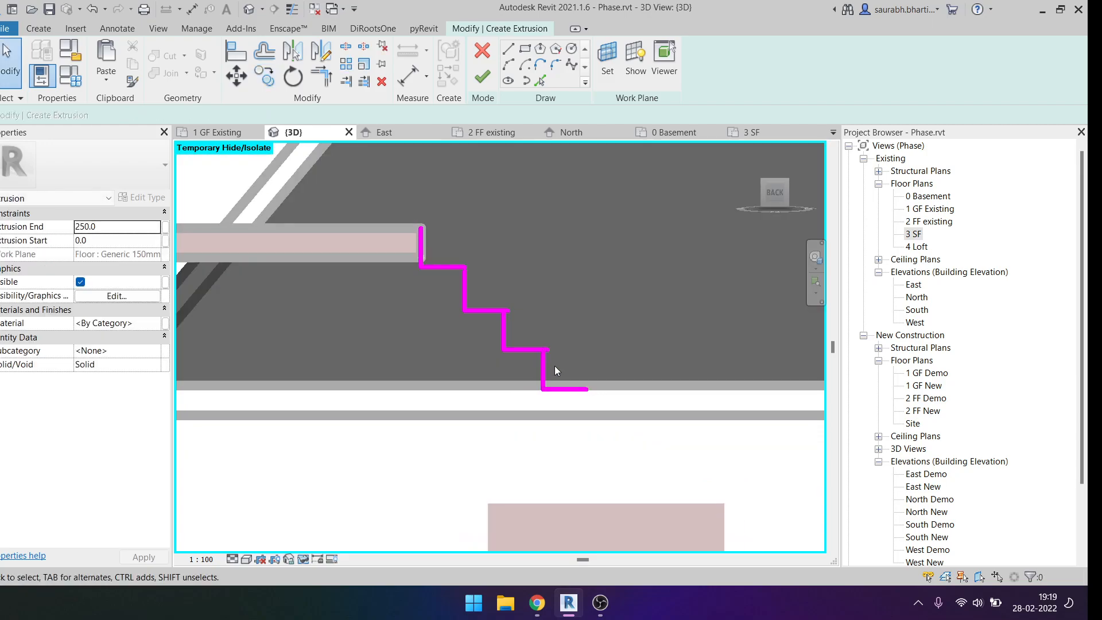
Trim the overlapping tread and riser corners of the stair profile and return to the back view.
scroll(458, 308, up, 3)
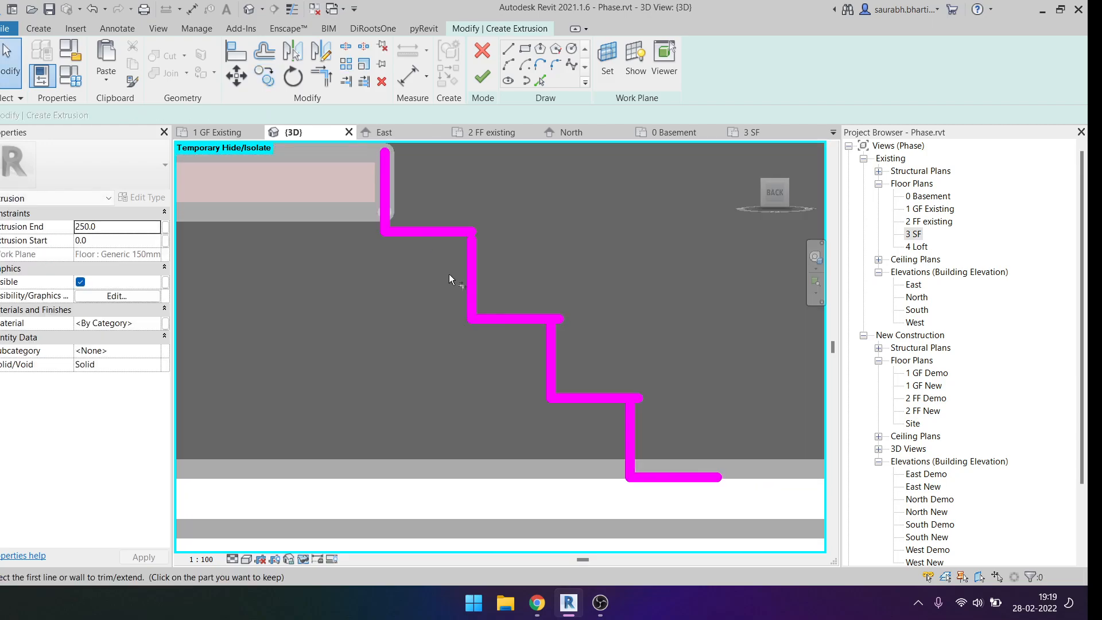
key(t)
key(r)
click(555, 347)
click(602, 398)
click(630, 422)
scroll(557, 339, down, 3)
mouse_move(558, 338)
shift+middle_down()
mouse_move(507, 401)
mouse_move(578, 303)
shift+middle_up()
scroll(356, 364, down, 5)
scroll(377, 359, up, 5)
mouse_move(377, 358)
shift+middle_down()
mouse_move(445, 332)
mouse_move(545, 319)
mouse_move(487, 349)
shift+middle_up()
key(Escape)
scroll(486, 349, up, 5)
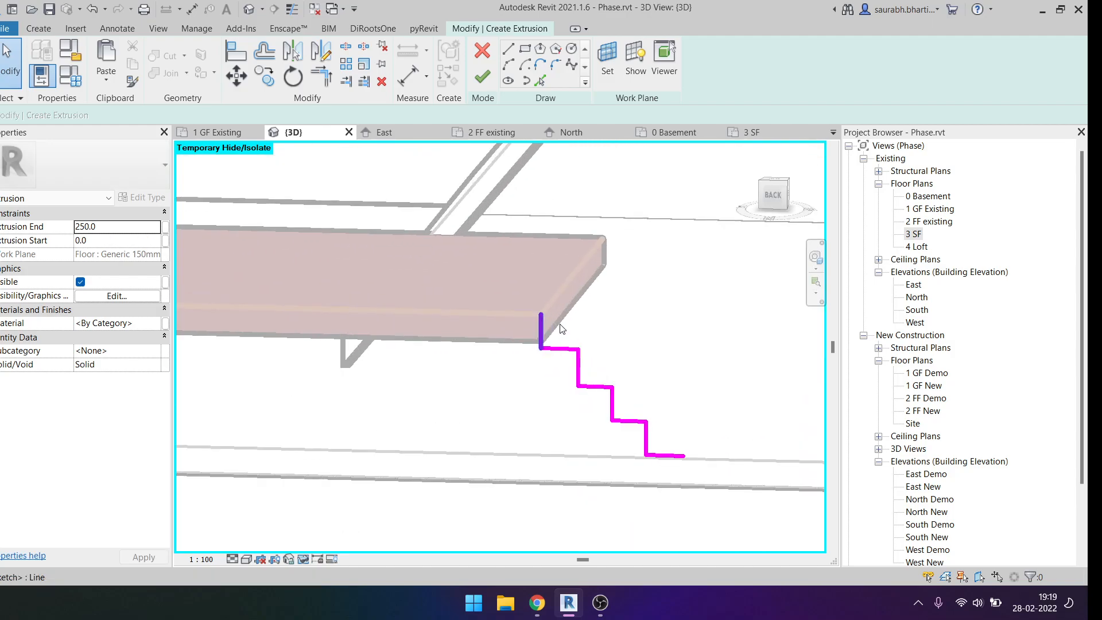
click(773, 195)
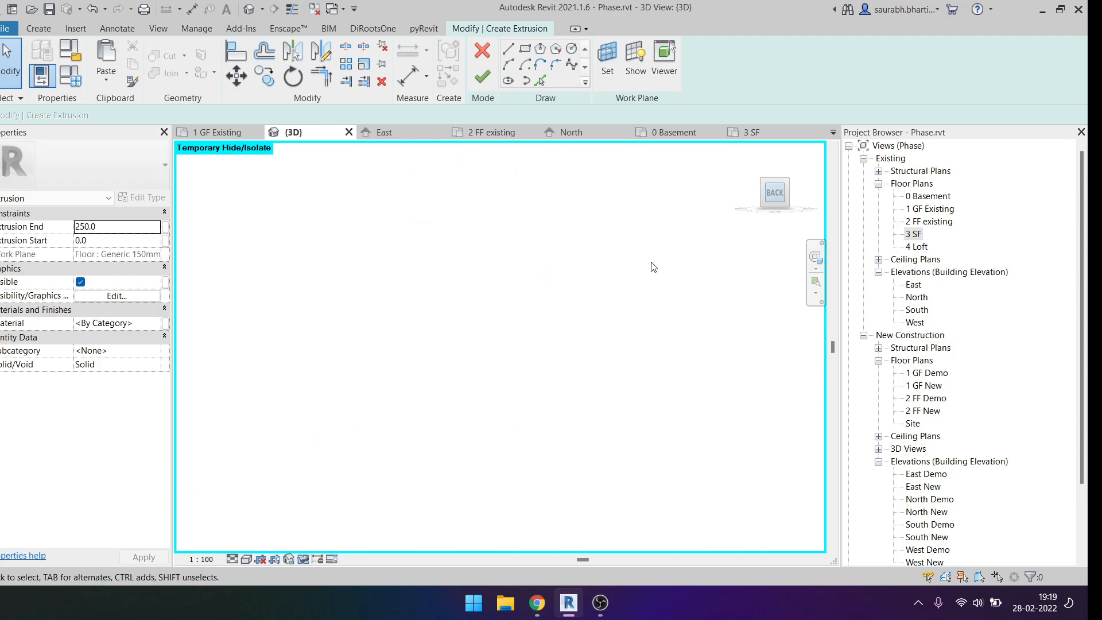
click(507, 50)
scroll(460, 304, up, 10)
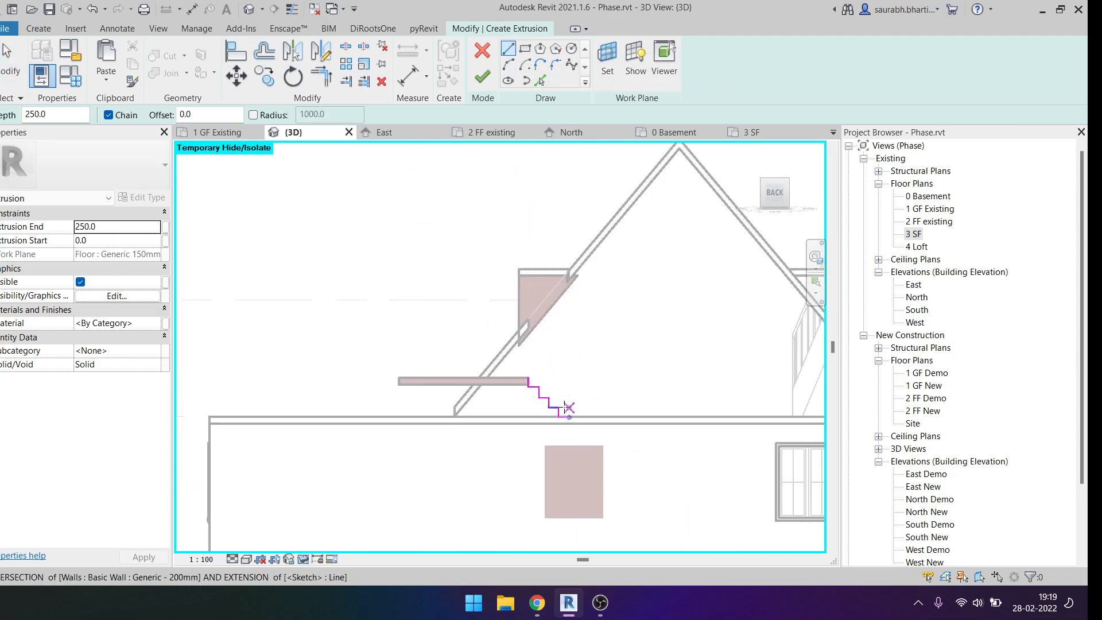
click(461, 303)
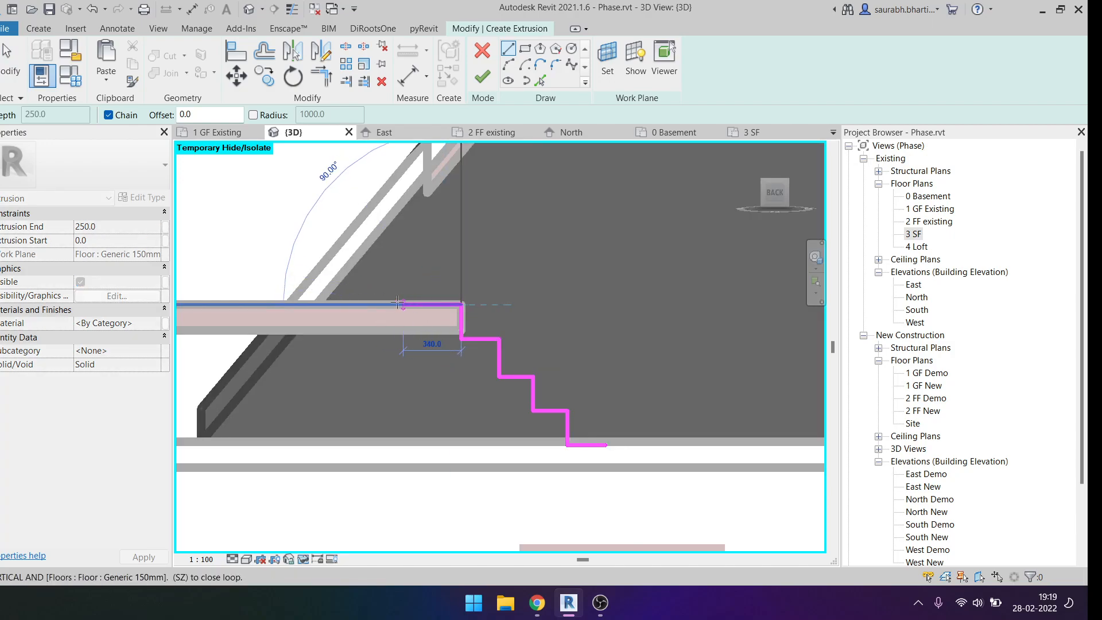
key(Escape)
key(Escape)
Select the whole stepped profile and nudge it horizontally away from the slab edge.
drag(447, 296, 619, 463)
key(Right)
key(Right)
key(Right)
key(Right)
key(Right)
key(Right)
key(Right)
key(Right)
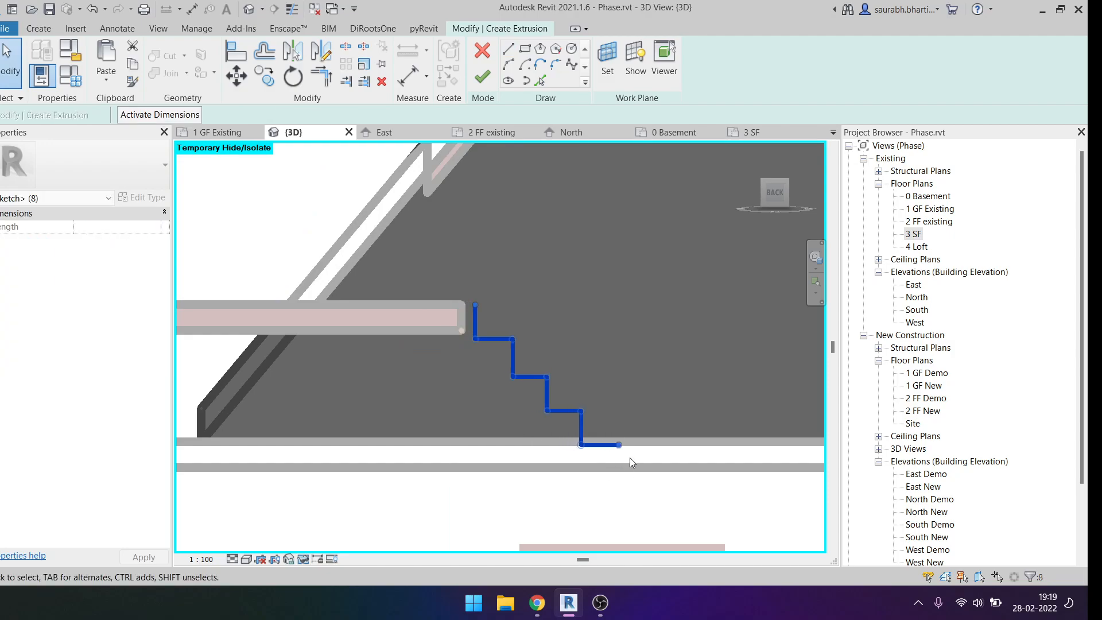
Sketch a top tread line about 280 mm long from the highest riser back over the slab edge.
click(507, 50)
click(492, 304)
click(447, 302)
click(444, 442)
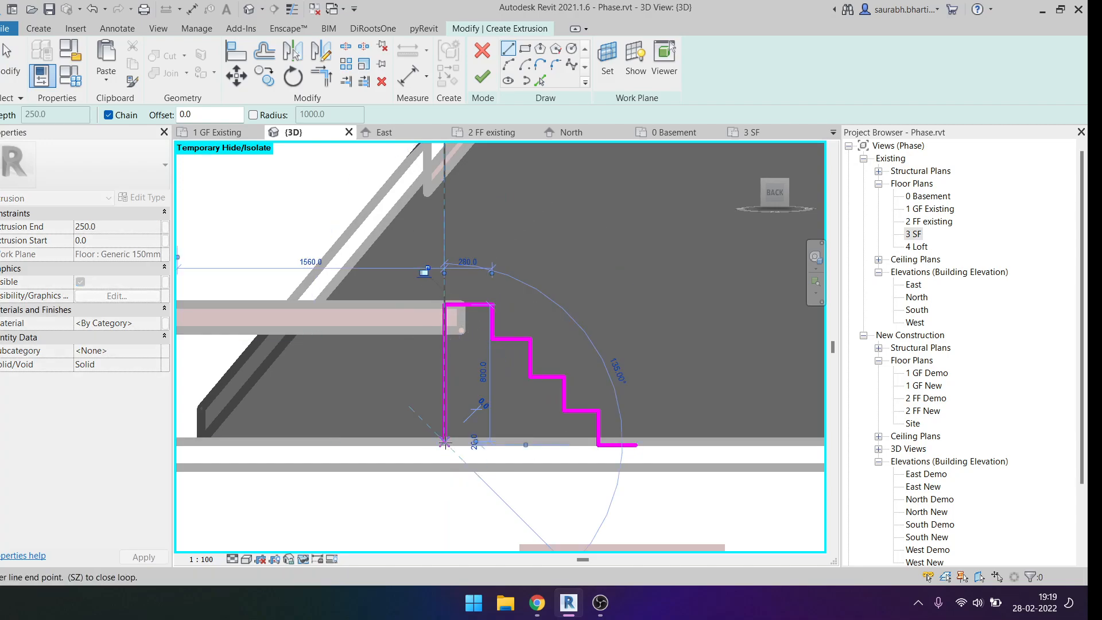
key(Escape)
key(Escape)
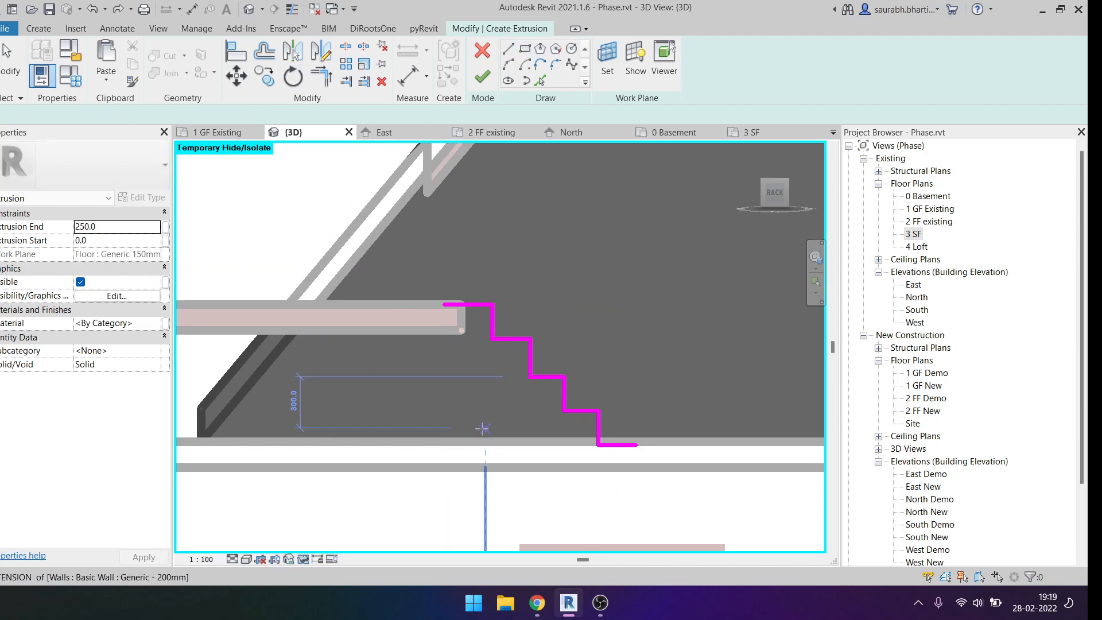
Sketch the profile's vertical back line down to floor level and a base line to the lowest riser.
key(l)
key(i)
click(445, 442)
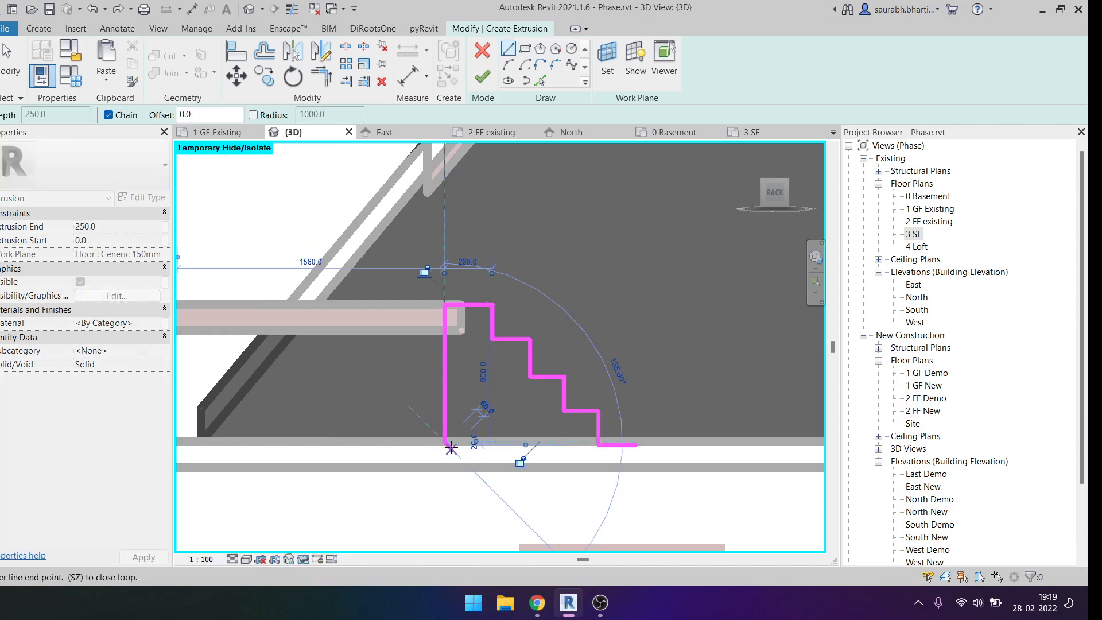
click(599, 441)
scroll(622, 448, up, 5)
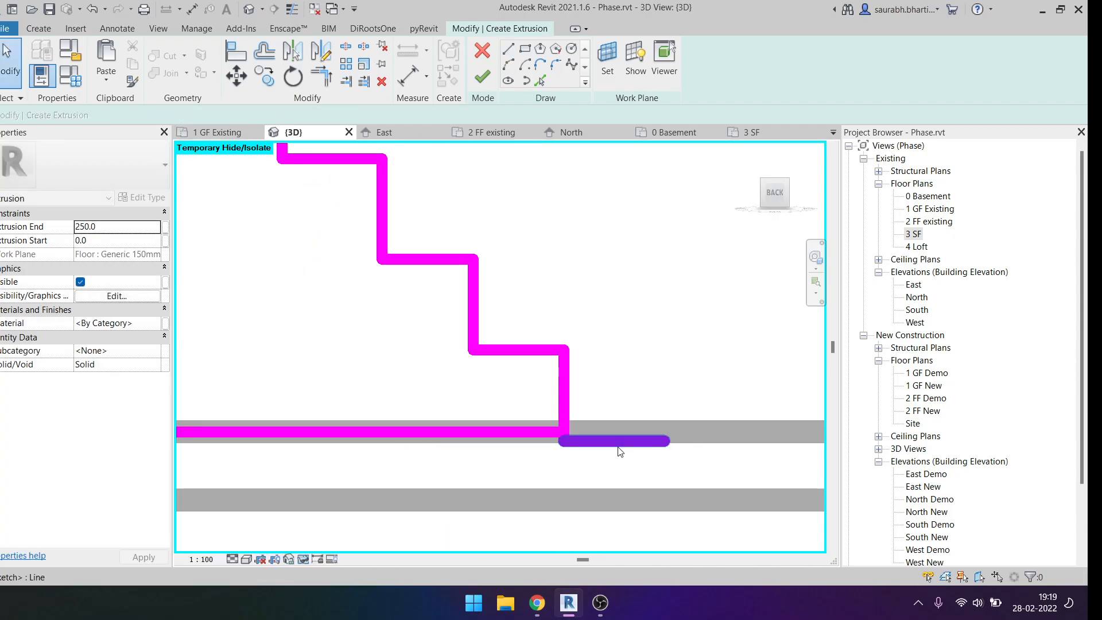
Remove the leftover bottom tread line and trim the base line to the lowest riser to close the profile.
key(Escape)
key(Escape)
key(t)
key(r)
click(505, 429)
click(567, 392)
scroll(567, 392, down, 3)
scroll(512, 430, up, 2)
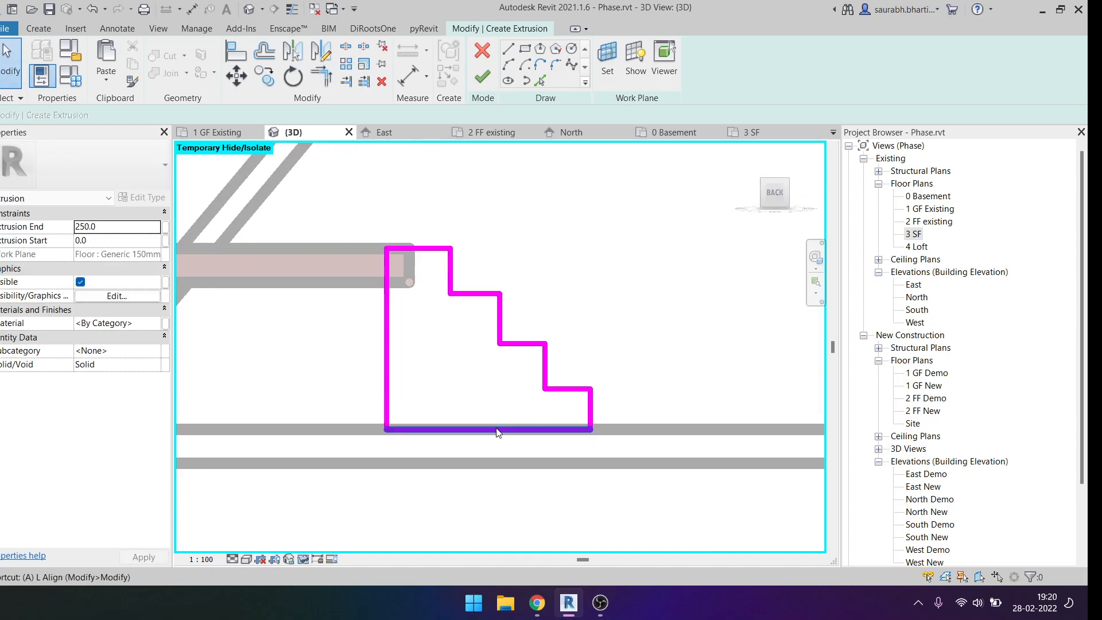
key(Escape)
click(491, 427)
key(Escape)
scroll(491, 425, down, 3)
mouse_move(490, 425)
shift+middle_down()
mouse_move(483, 401)
mouse_move(436, 413)
mouse_move(406, 446)
mouse_move(688, 376)
shift+middle_up()
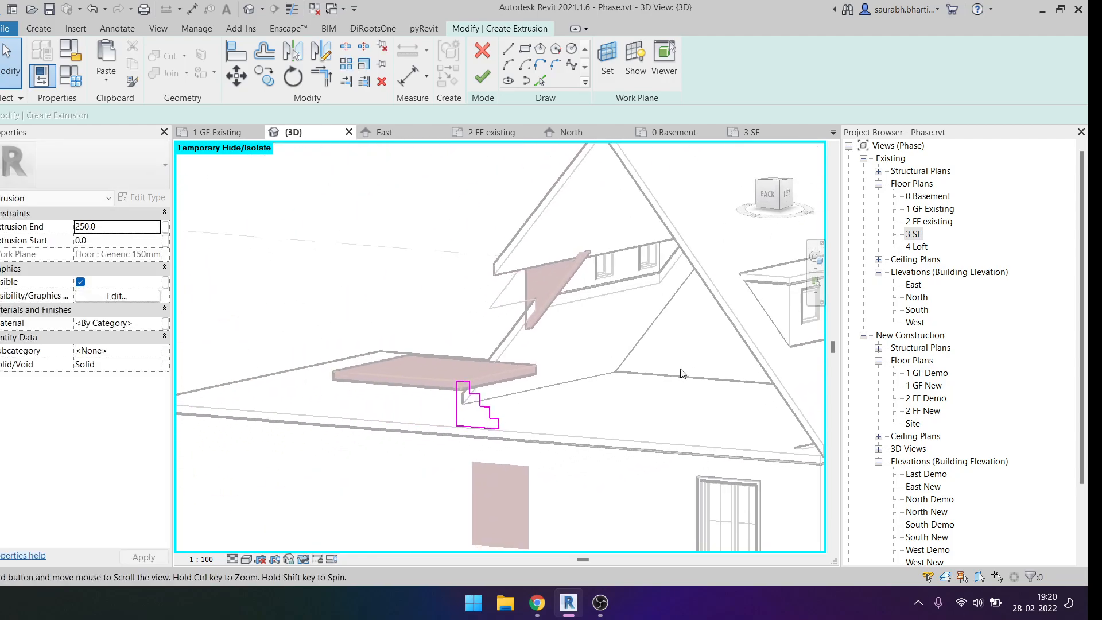
scroll(340, 368, up, 3)
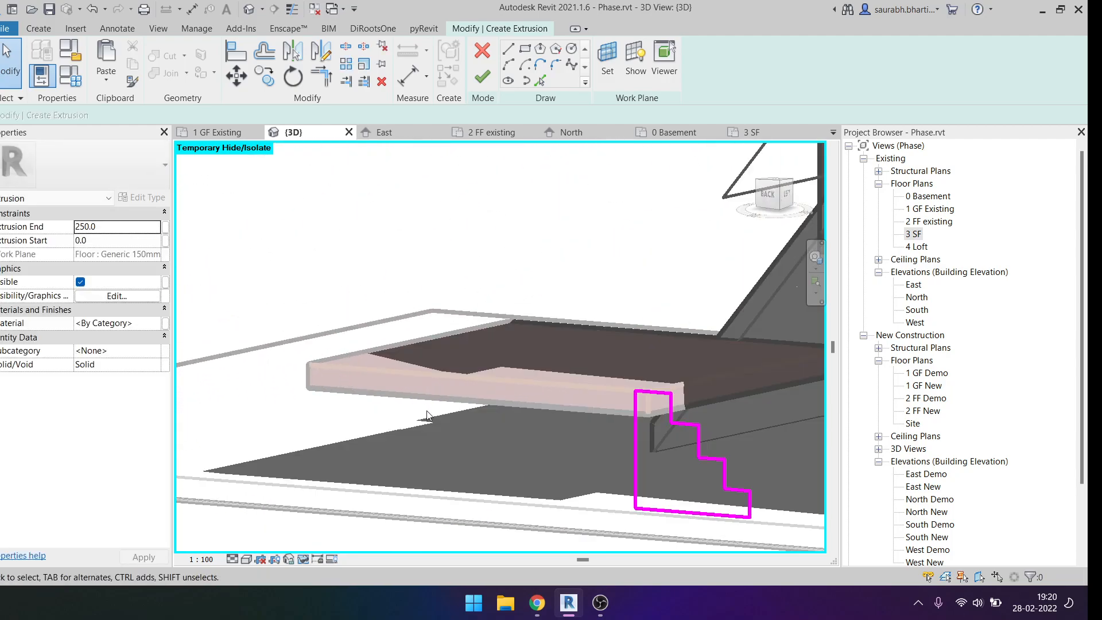
Finish the stepped profile as an extrusion and pull its start face out along the slab edge to about -212 mm.
scroll(574, 435, down, 1)
scroll(654, 436, up, 1)
middle_drag(659, 418, 585, 356)
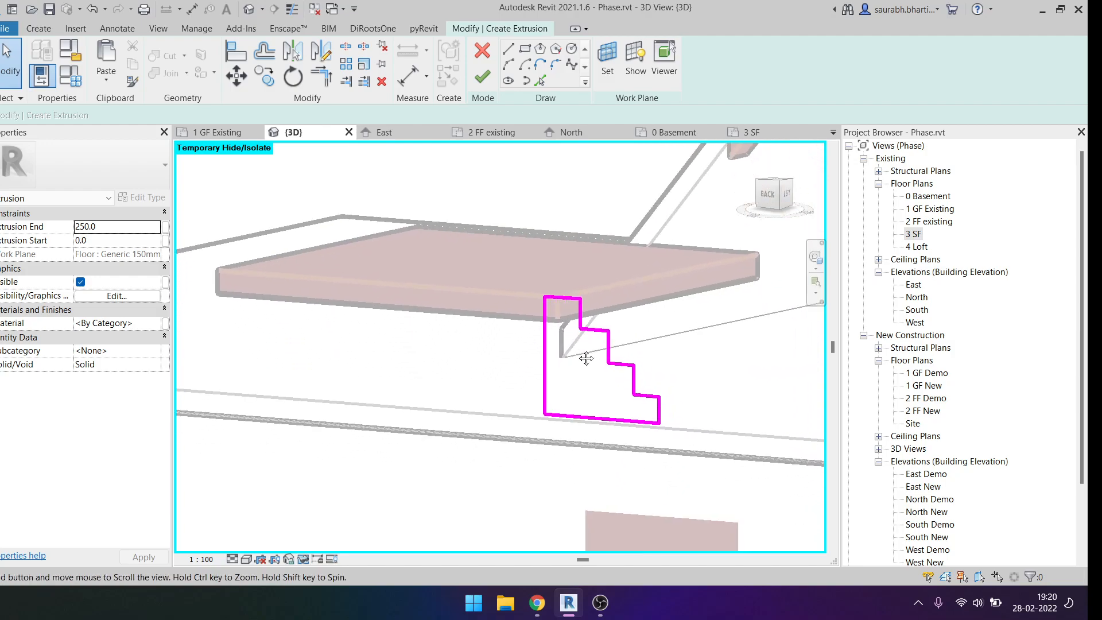
drag(531, 277, 688, 468)
mouse_move(660, 436)
shift+middle_down()
mouse_move(589, 243)
mouse_move(516, 172)
shift+middle_up()
mouse_move(611, 339)
shift+middle_down()
mouse_move(524, 386)
mouse_move(548, 351)
mouse_move(686, 445)
mouse_move(229, 394)
mouse_move(520, 383)
mouse_move(550, 364)
shift+middle_up()
click(569, 374)
drag(550, 344, 522, 352)
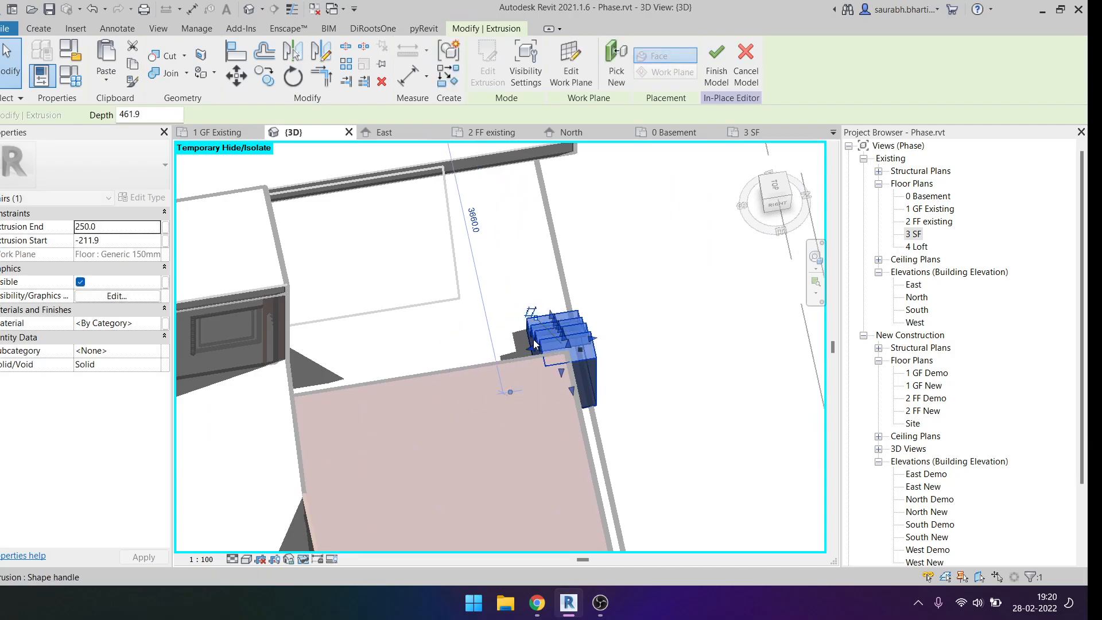
Widen the stair by setting its extrusion start to -500, and increase that to -2000.
click(127, 240)
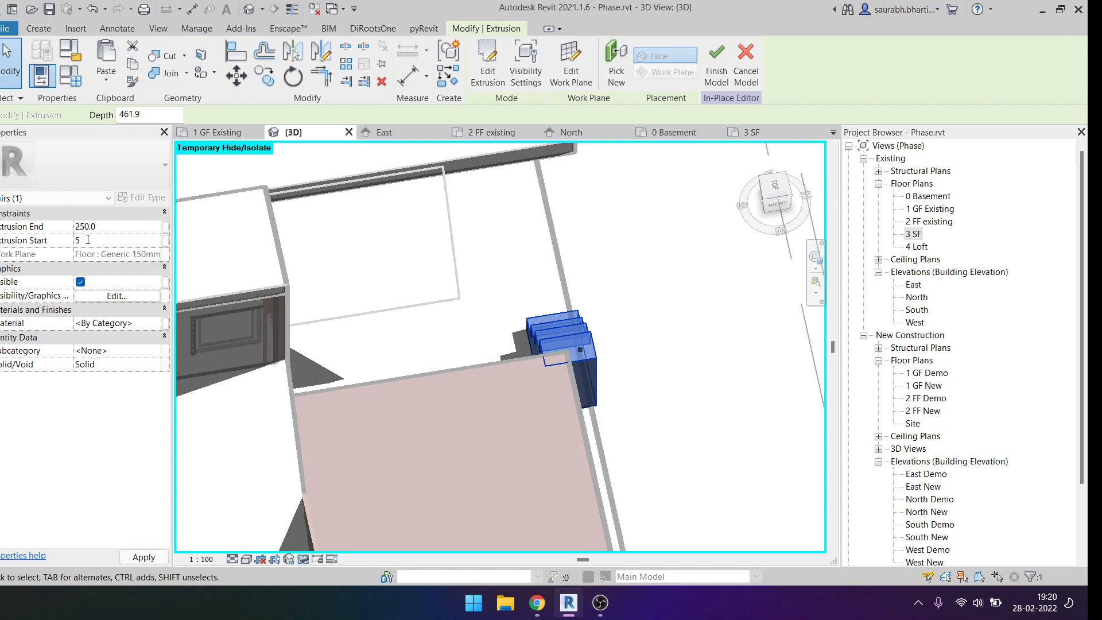
text(-500)
key(Return)
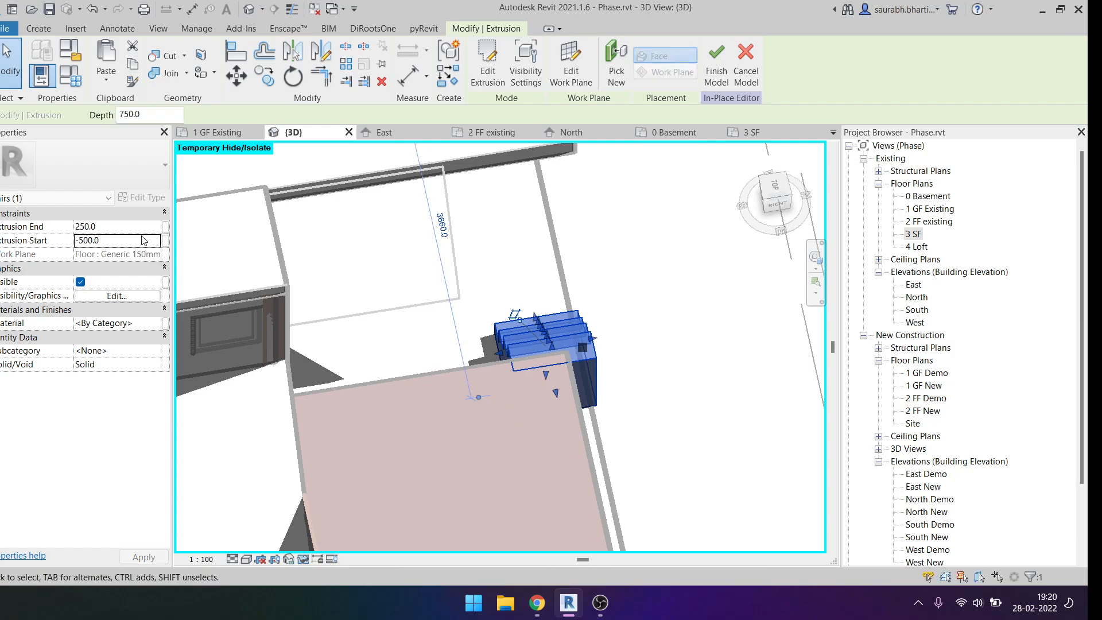
click(143, 239)
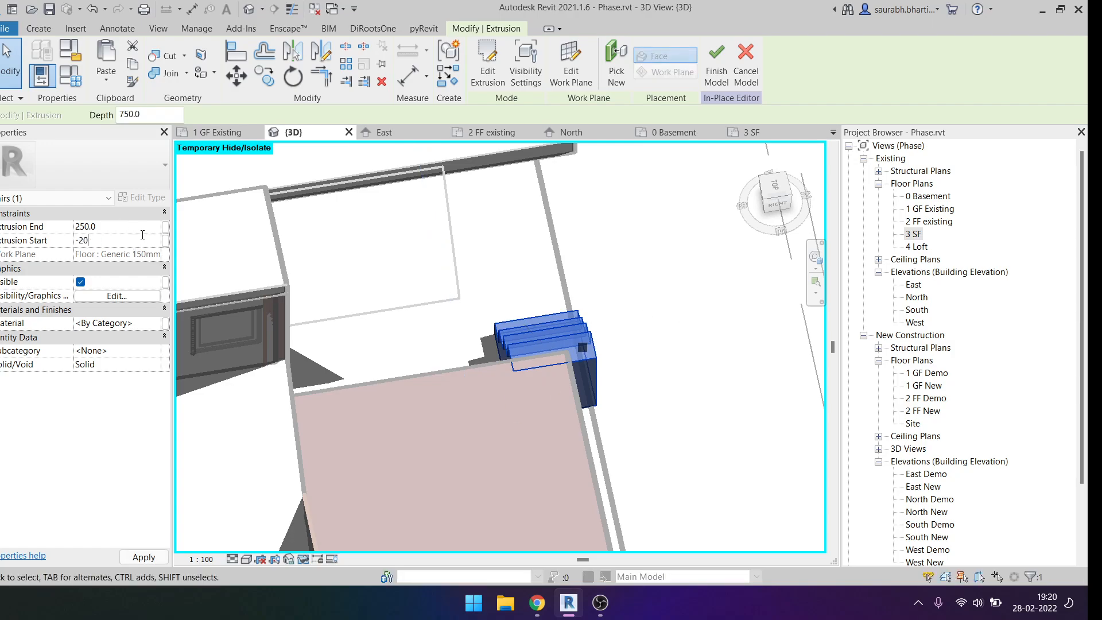
key(Return)
Align the stair extrusion's end with the slab's side edge and finish the in-place stair model.
shift+middle_drag(644, 336, 385, 283)
scroll(566, 315, up, 3)
key(a)
key(l)
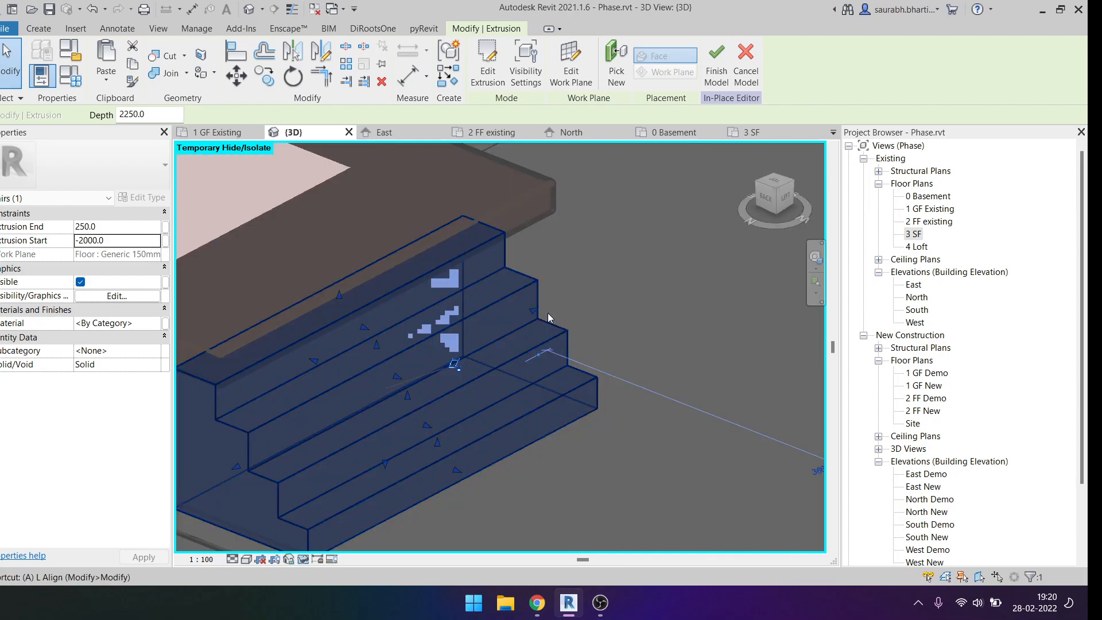
shift+middle_drag(601, 243, 520, 216)
shift+middle_drag(703, 266, 605, 409)
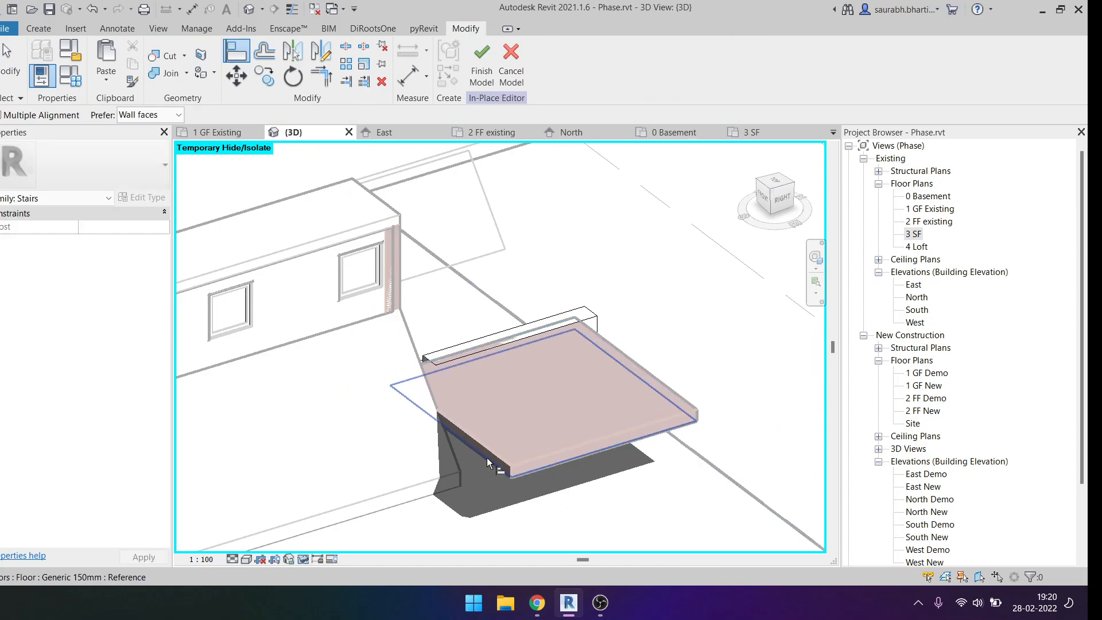
scroll(500, 464, up, 5)
scroll(484, 447, down, 3)
shift+middle_drag(485, 445, 436, 264)
key(Escape)
click(490, 78)
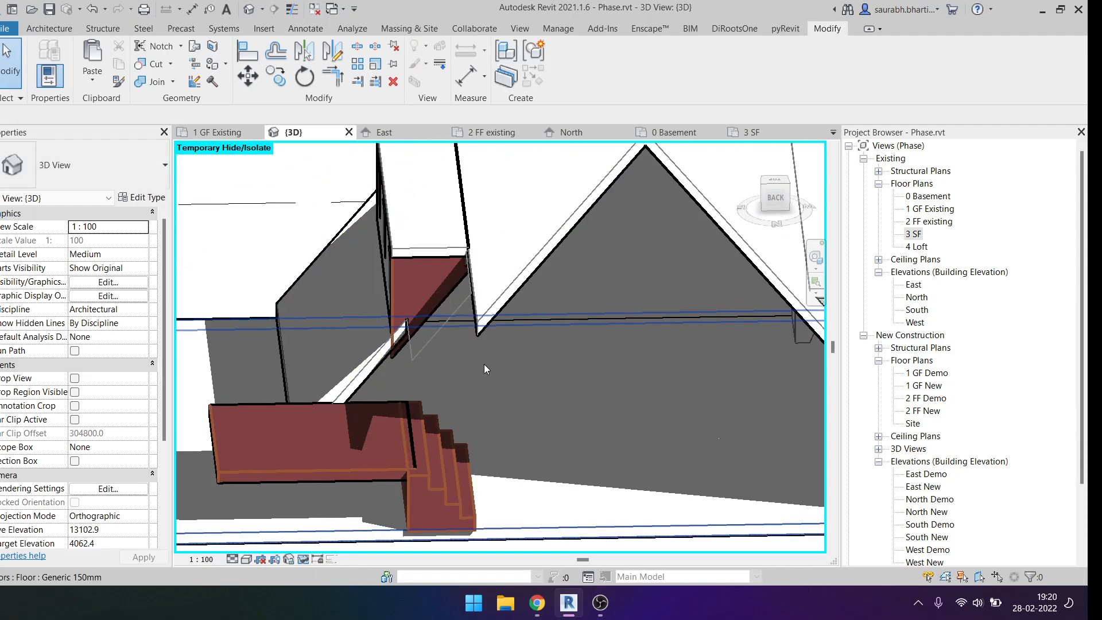
Edit the slab's boundary, align its stair-side edge with the stair's back face and finish the sketch.
scroll(483, 363, down, 5)
mouse_move(484, 364)
shift+middle_down()
mouse_move(419, 411)
mouse_move(461, 313)
mouse_move(437, 405)
shift+middle_up()
scroll(419, 411, up, 2)
double_click(417, 411)
scroll(443, 404, up, 3)
scroll(430, 408, down, 2)
key(a)
key(l)
click(437, 404)
click(422, 427)
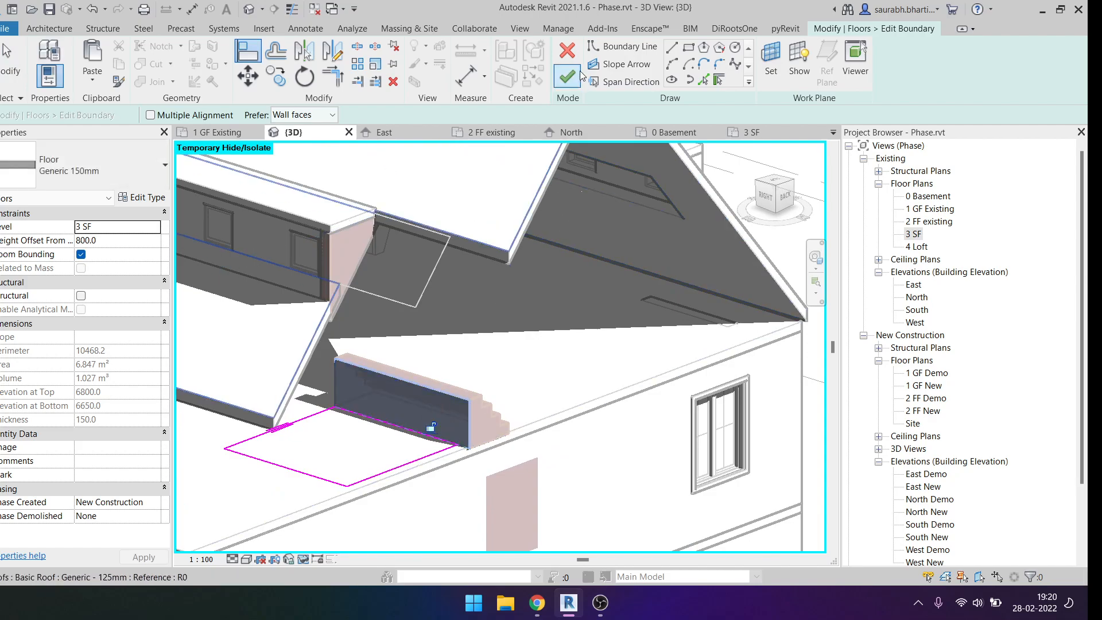
click(567, 76)
key(Escape)
mouse_move(517, 241)
shift+middle_down()
mouse_move(406, 352)
mouse_move(459, 329)
shift+middle_up()
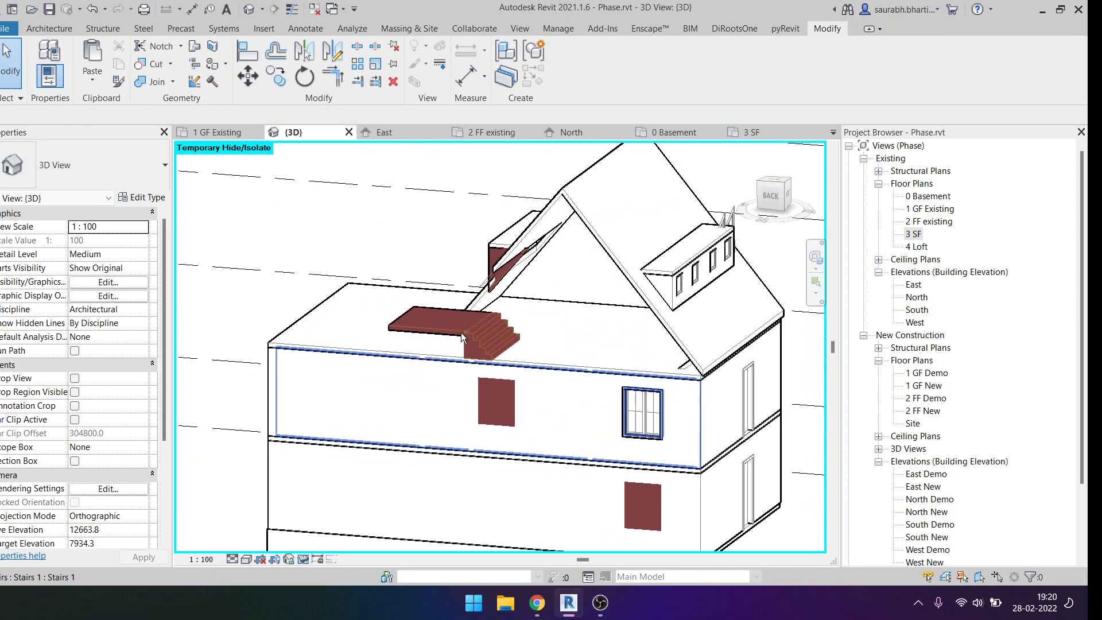
click(447, 341)
click(479, 348)
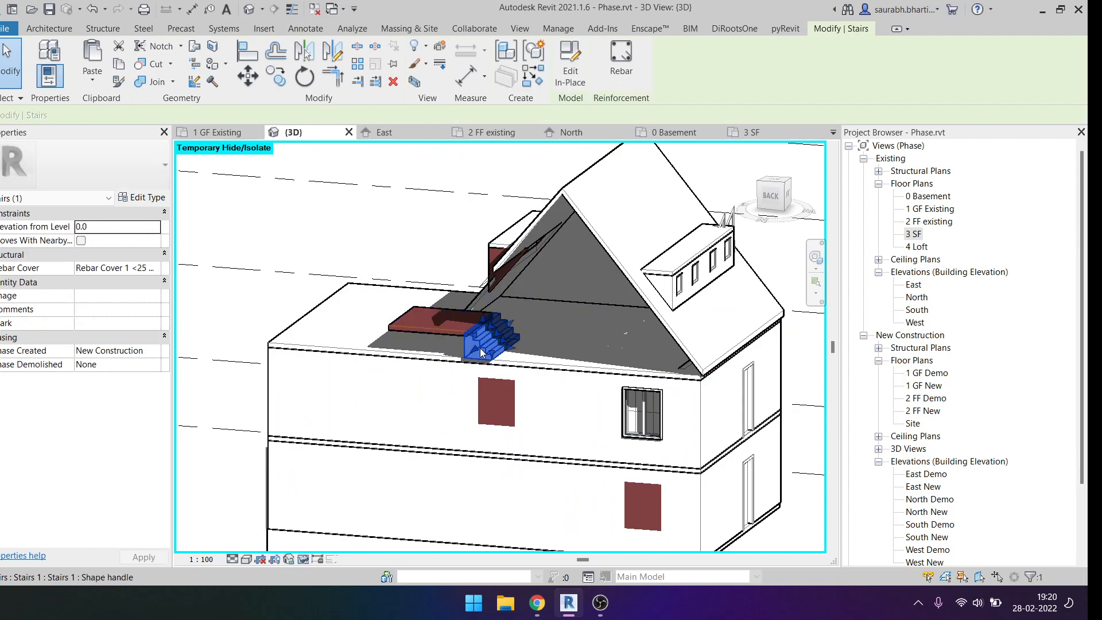
key(Escape)
shift+middle_drag(479, 347, 553, 314)
click(516, 329)
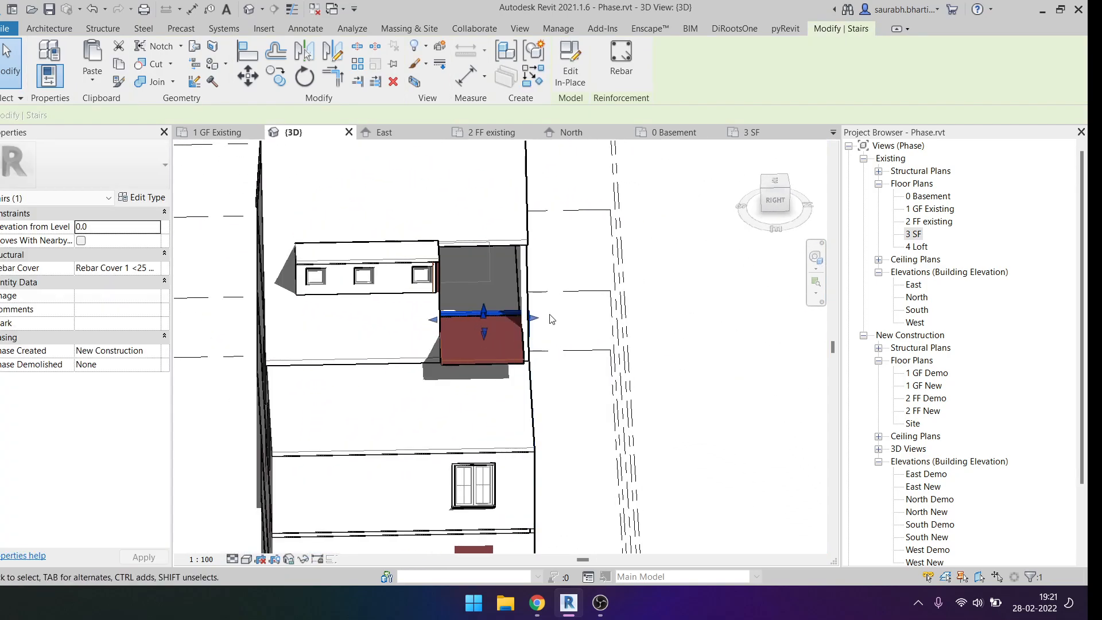
scroll(506, 290, up, 5)
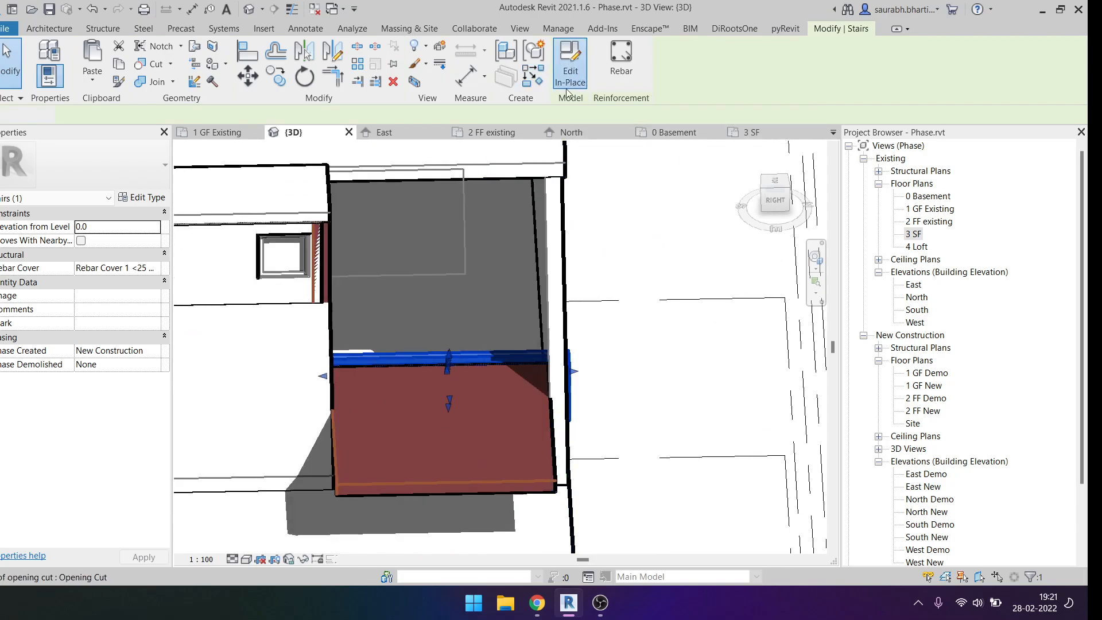
click(569, 81)
shift+middle_drag(560, 311, 524, 273)
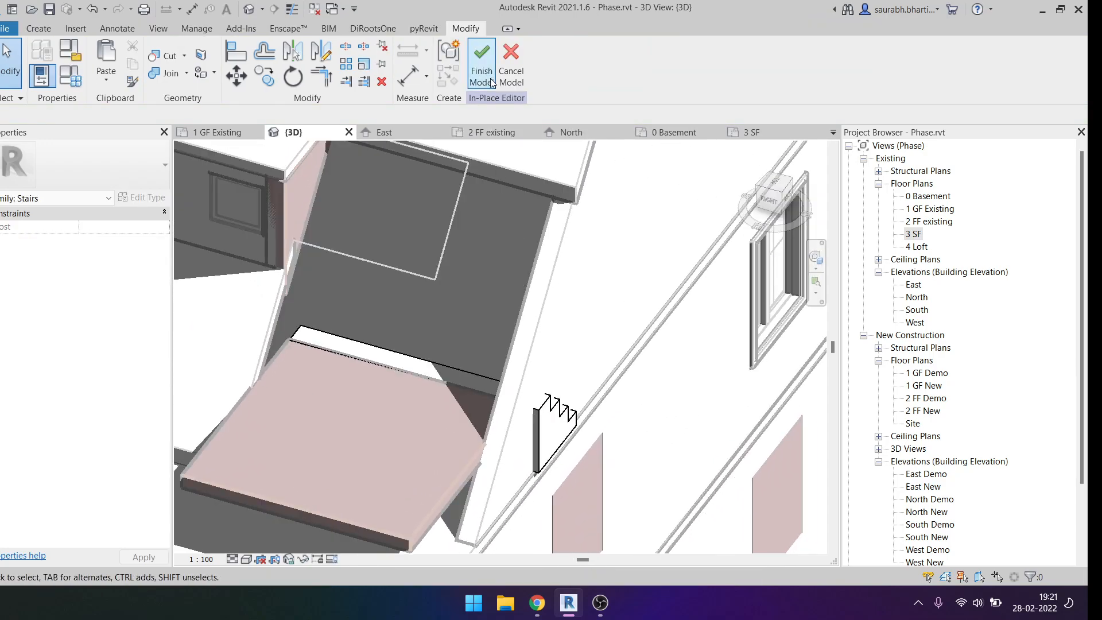
click(510, 73)
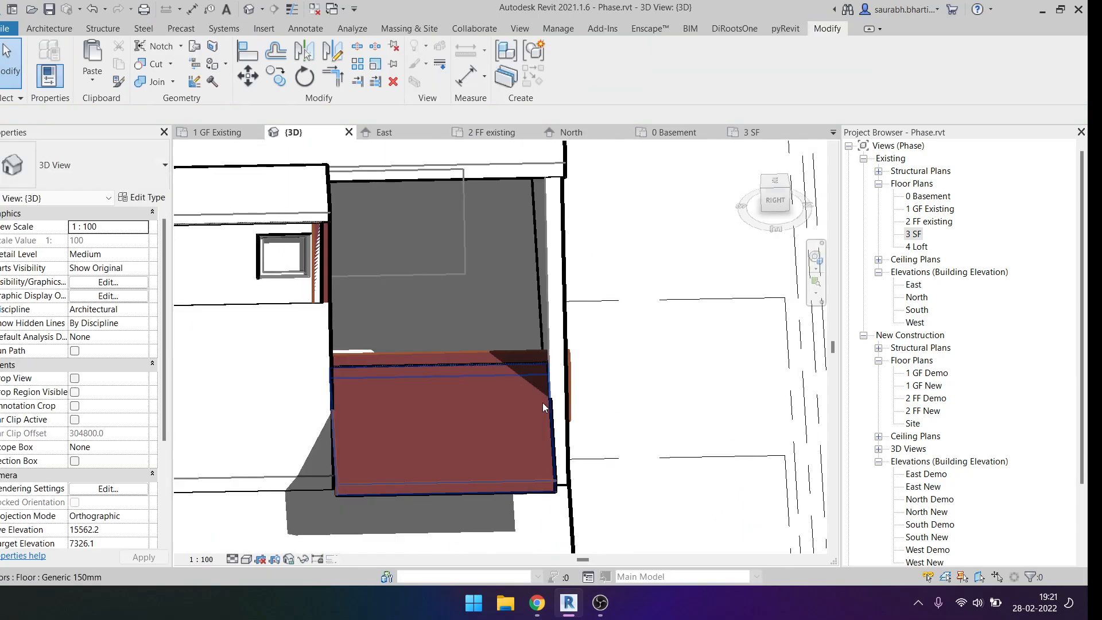
Pull the stair's overhanging outer end back to the slab's side edge.
click(514, 370)
drag(575, 376, 550, 373)
middle_drag(549, 373, 505, 336)
scroll(554, 419, down, 2)
shift+middle_drag(554, 415, 473, 334)
Reset the temporary hide/isolate so that all hidden building elements are shown again.
key(Escape)
click(489, 361)
key(h)
key(h)
key(h)
key(r)
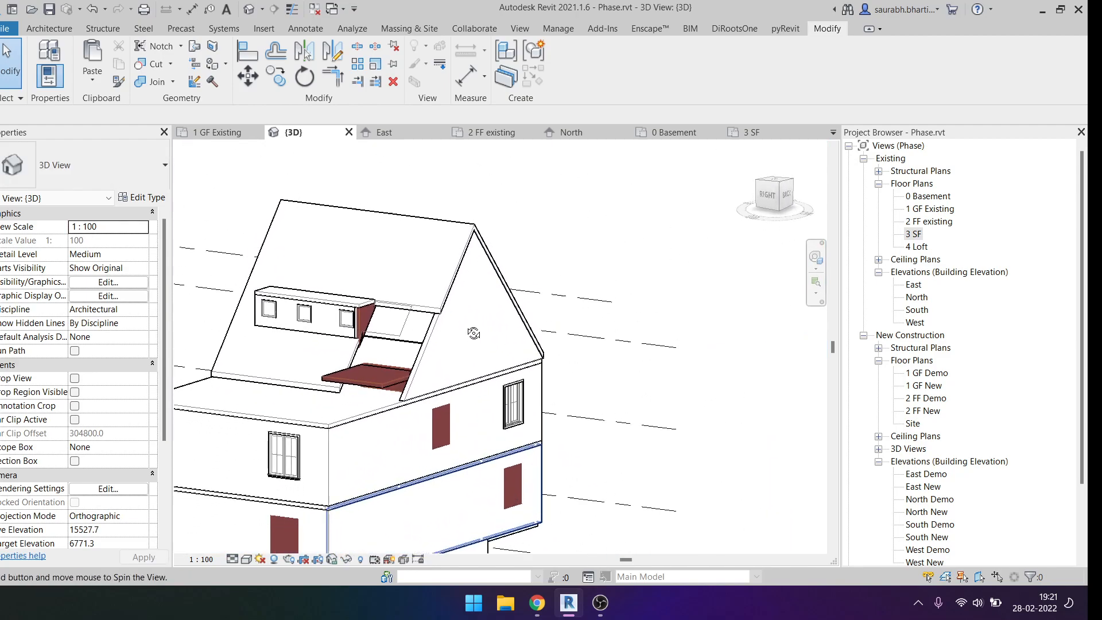
Orient the 3D view to the top and start a sketched railing path of type Glass Panel - Bottom Fill.
scroll(380, 387, up, 2)
shift+middle_drag(380, 388, 307, 452)
scroll(370, 410, up, 3)
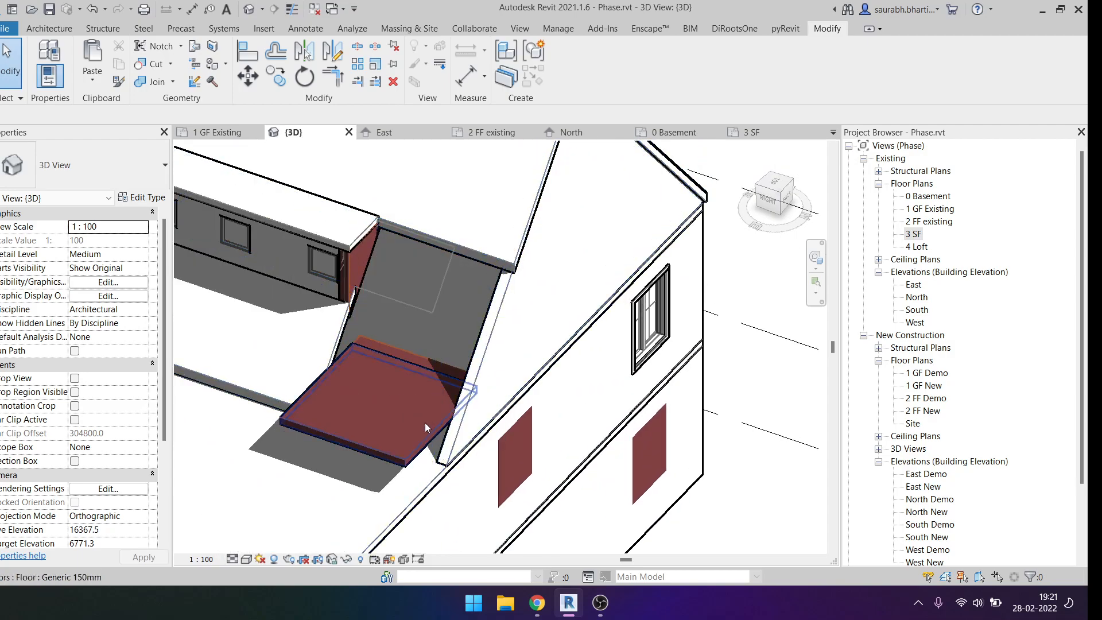
scroll(427, 424, down, 3)
drag(772, 192, 761, 202)
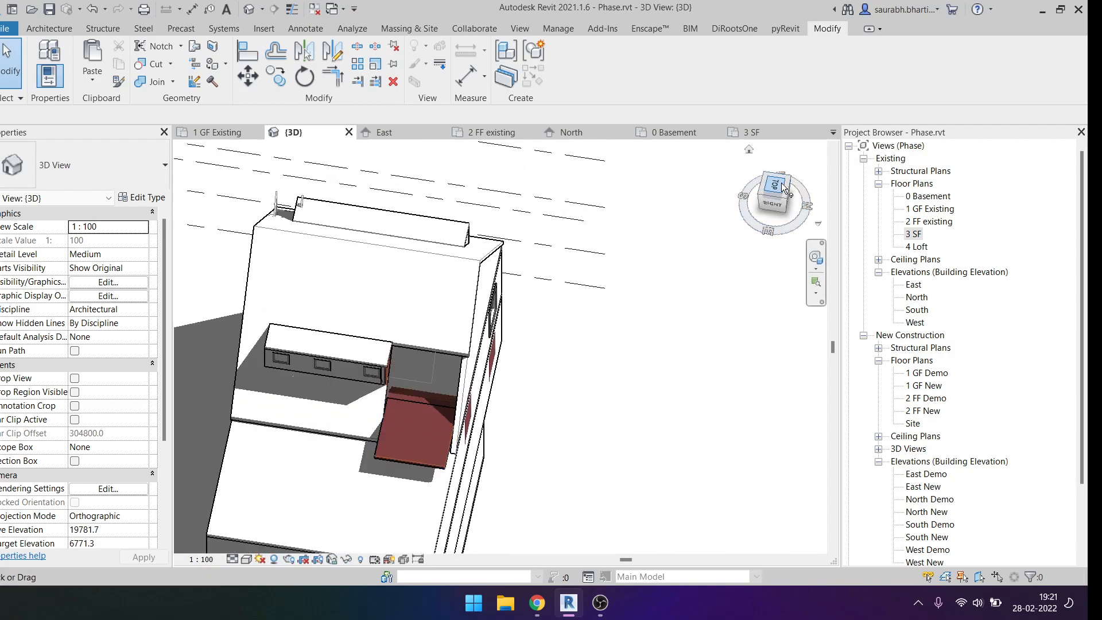
click(781, 186)
scroll(595, 336, up, 5)
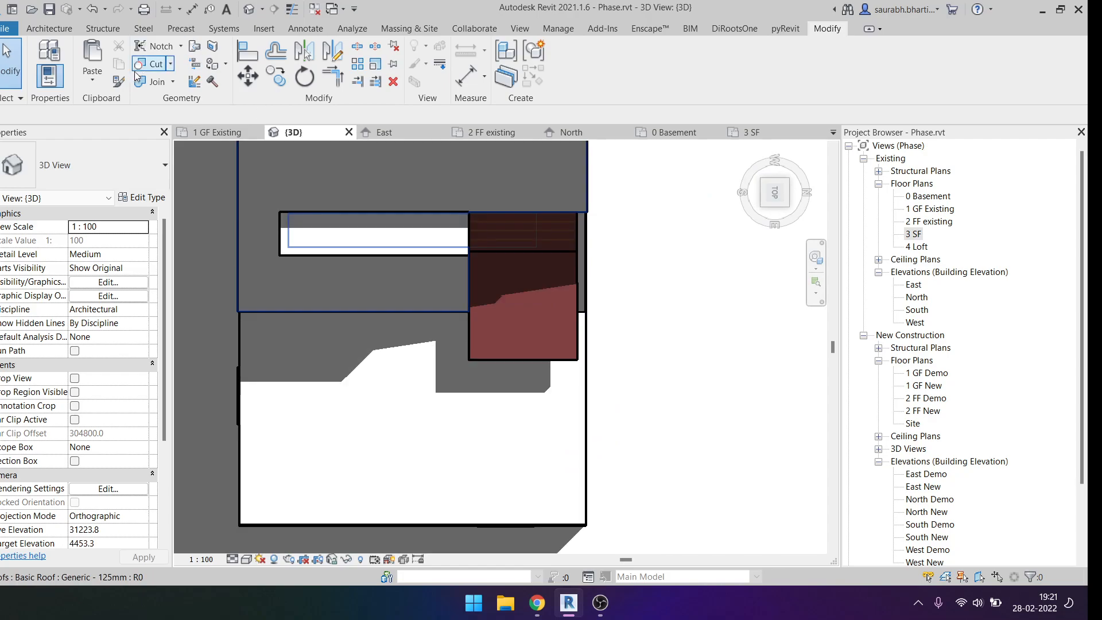
key(Escape)
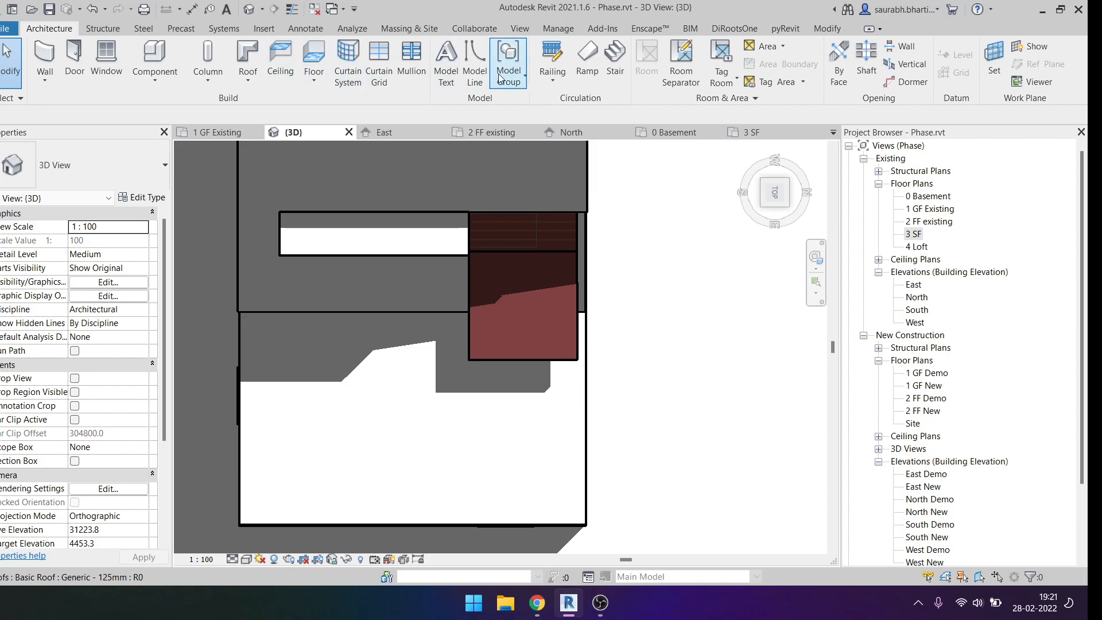
click(554, 84)
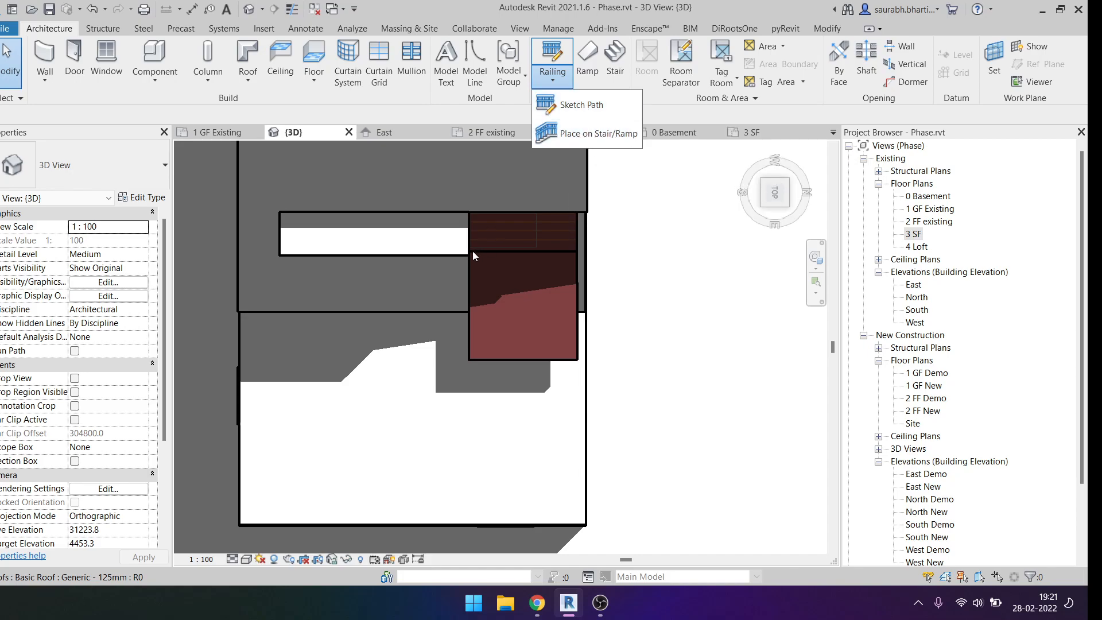
click(571, 106)
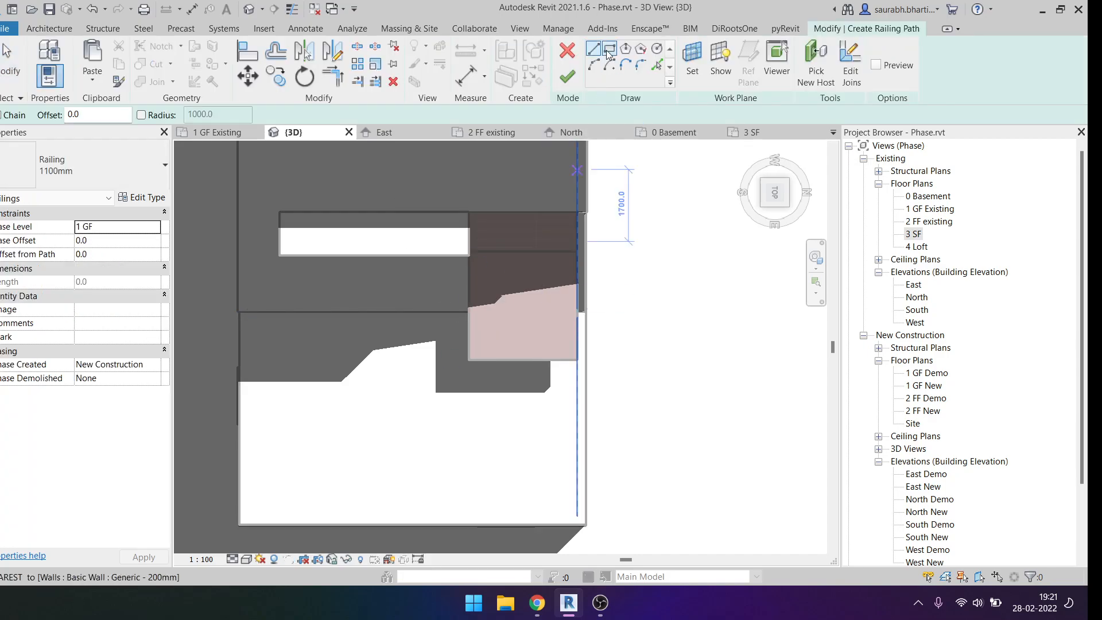
click(114, 153)
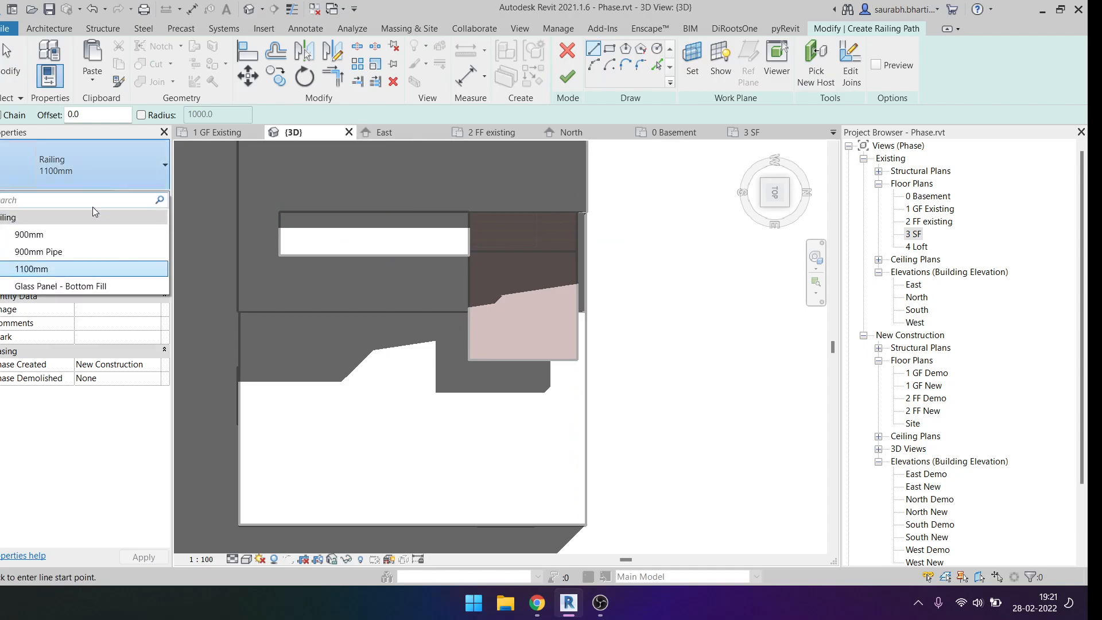
click(60, 286)
Sketch the railing path along the slab's three open edges, from the dormer corner round to the stair, and finish it.
scroll(529, 242, up, 3)
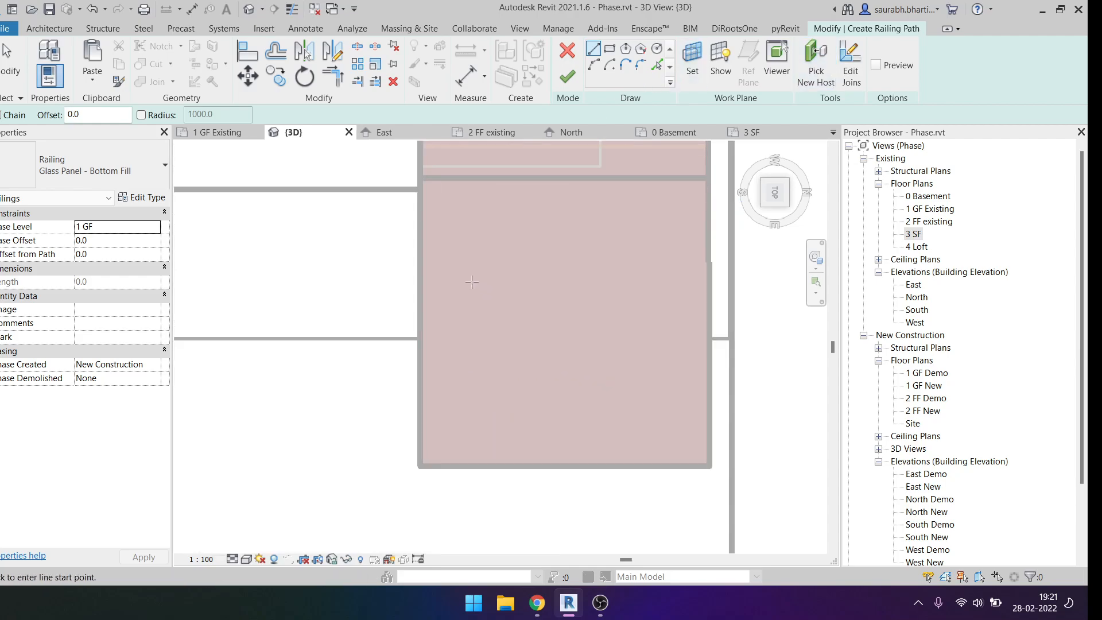
click(421, 189)
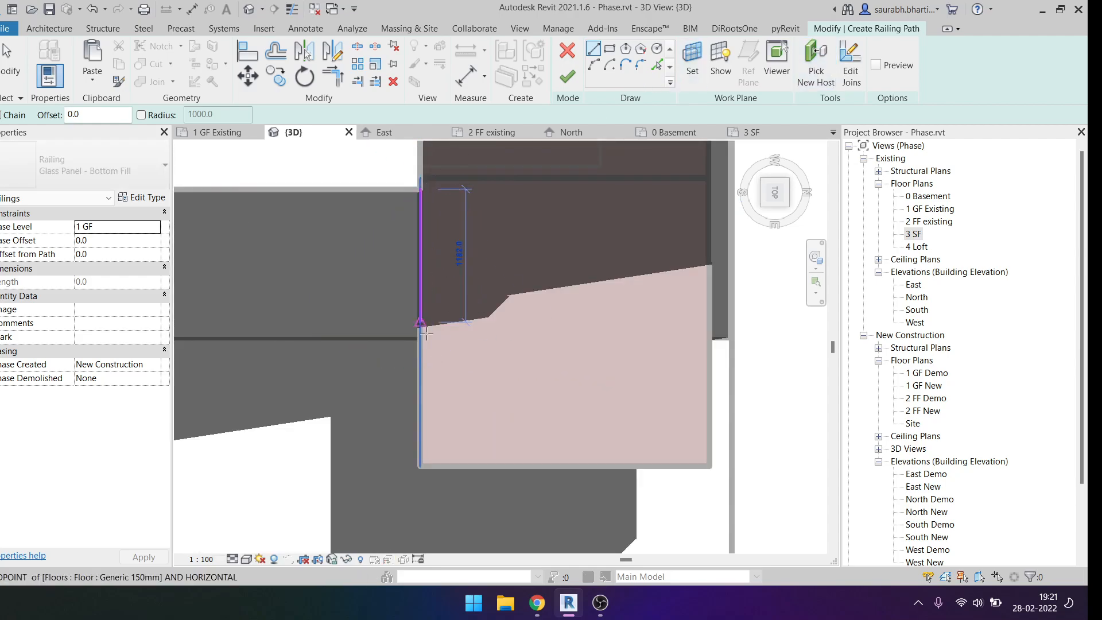
click(421, 464)
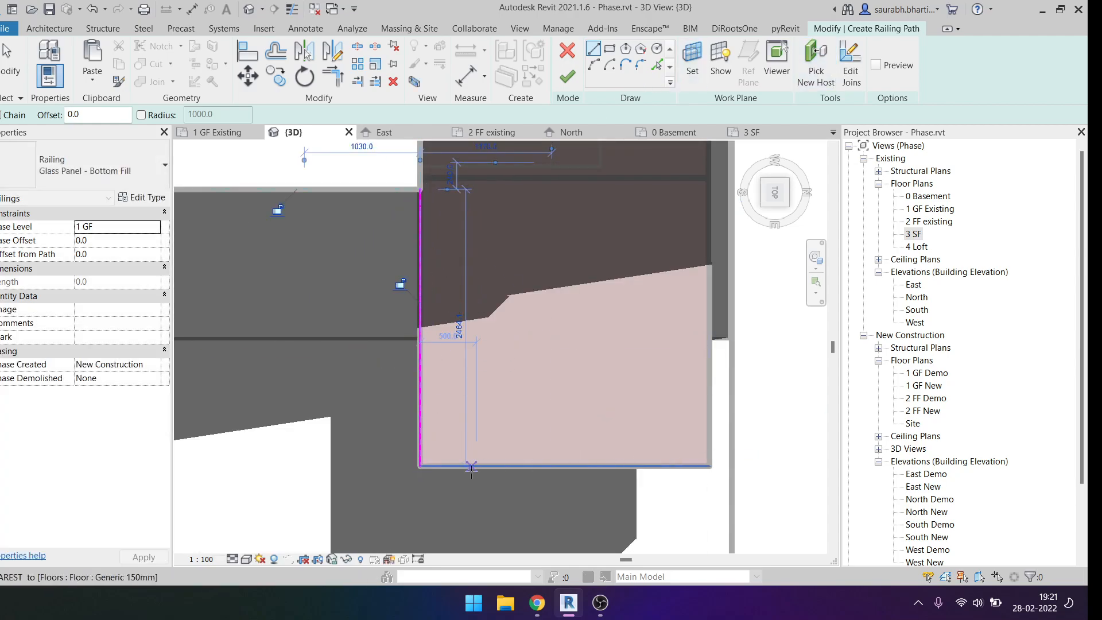
click(709, 465)
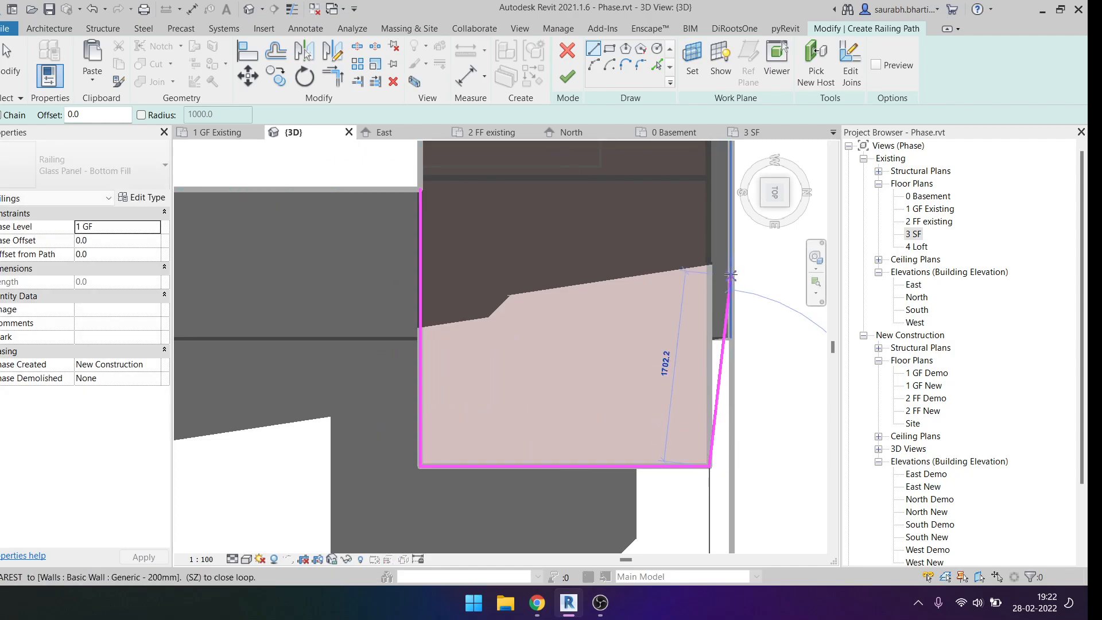
middle_drag(705, 235, 642, 376)
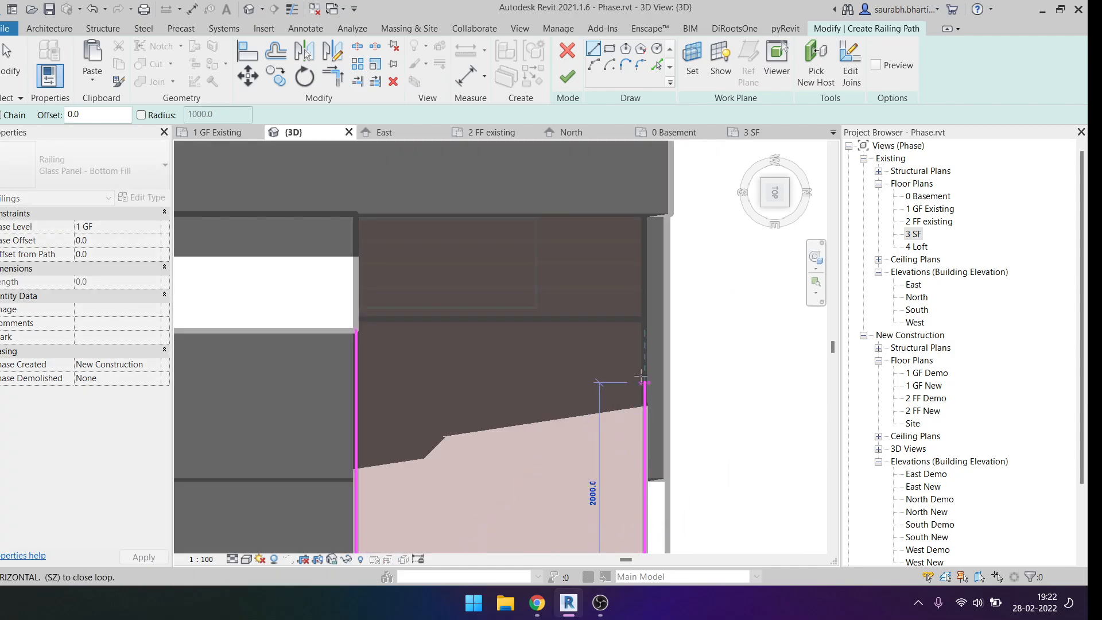
click(644, 319)
key(Escape)
key(Escape)
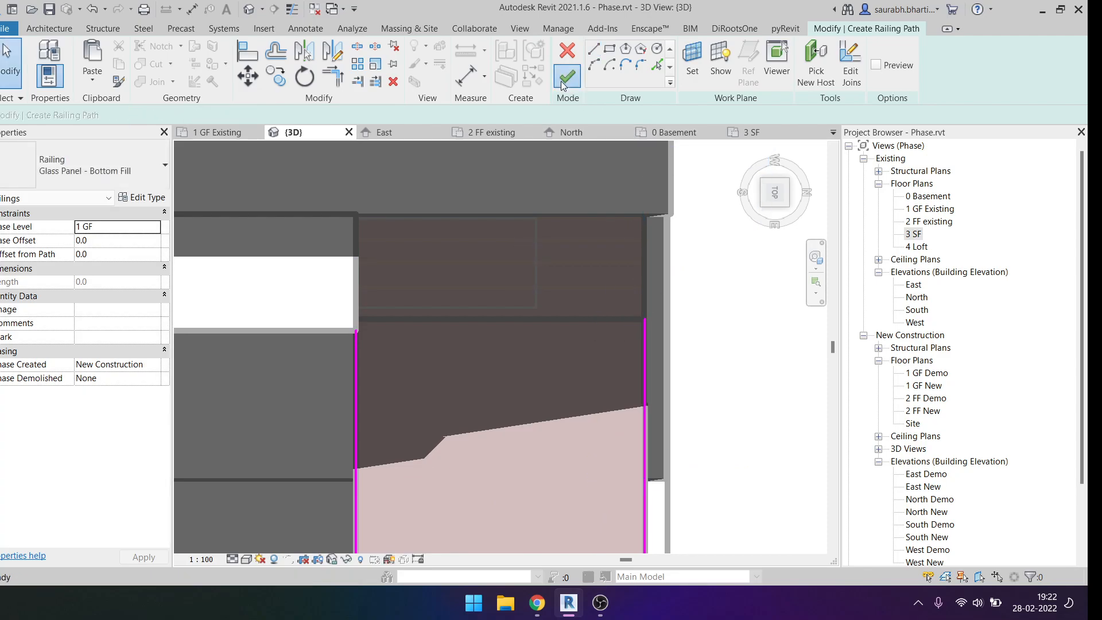
click(565, 77)
Temporarily hide the ground-floor exterior wall in front of the new railing.
shift+middle_drag(577, 231, 524, 401)
scroll(523, 401, down, 6)
shift+middle_drag(533, 300, 528, 320)
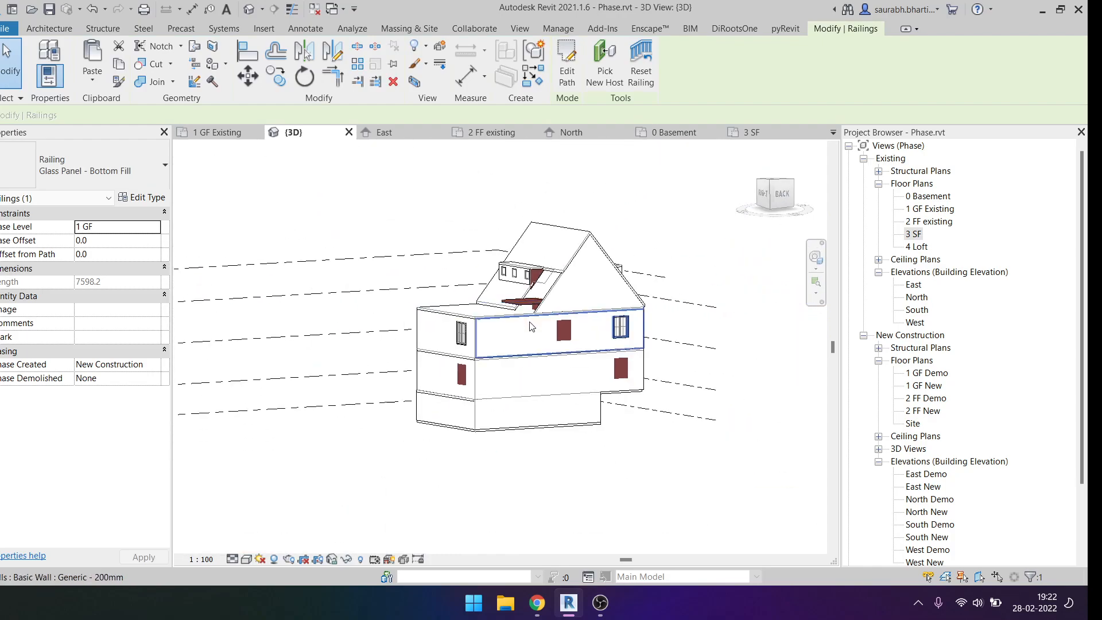
click(538, 413)
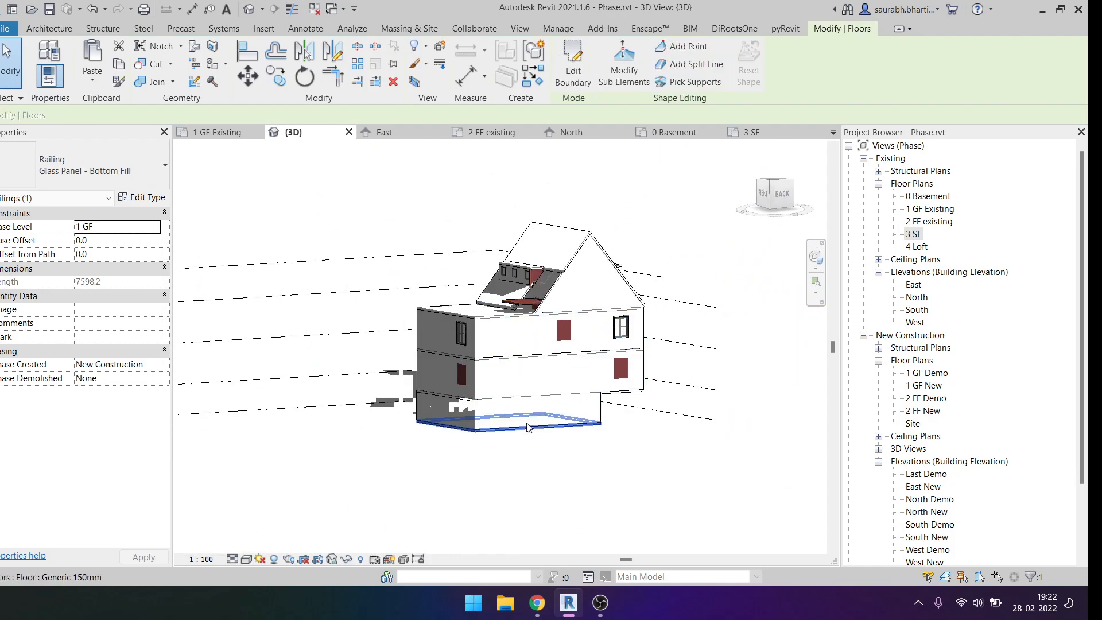
click(532, 379)
key(h)
key(h)
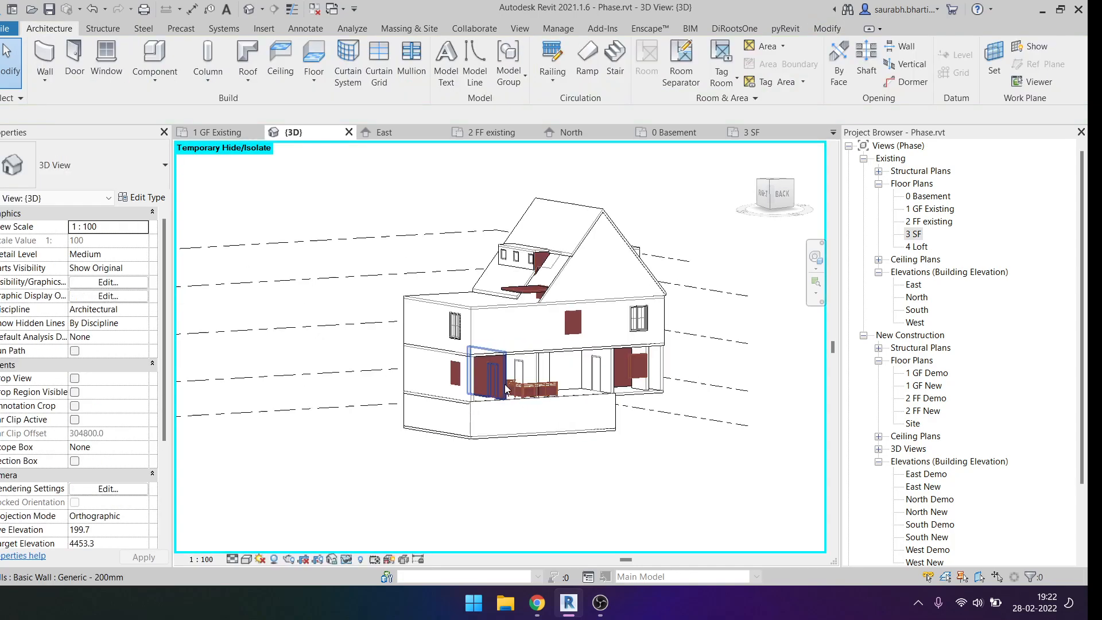
Set the glass railing's base level to 3 SF, and change it to 4 Loft.
scroll(536, 393, up, 4)
click(535, 393)
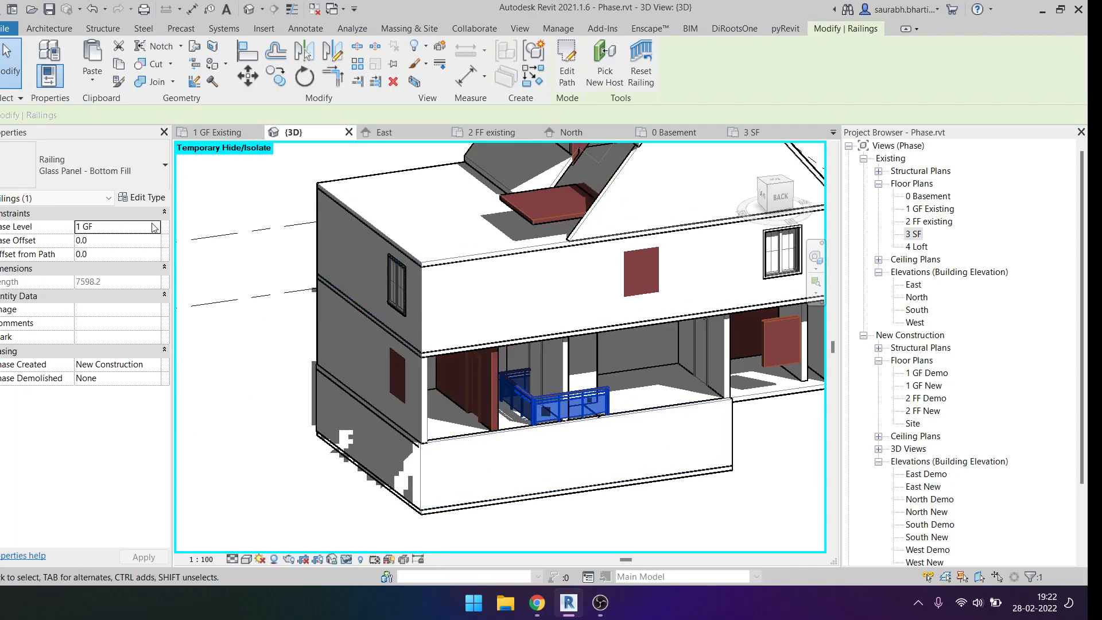
click(154, 227)
click(101, 286)
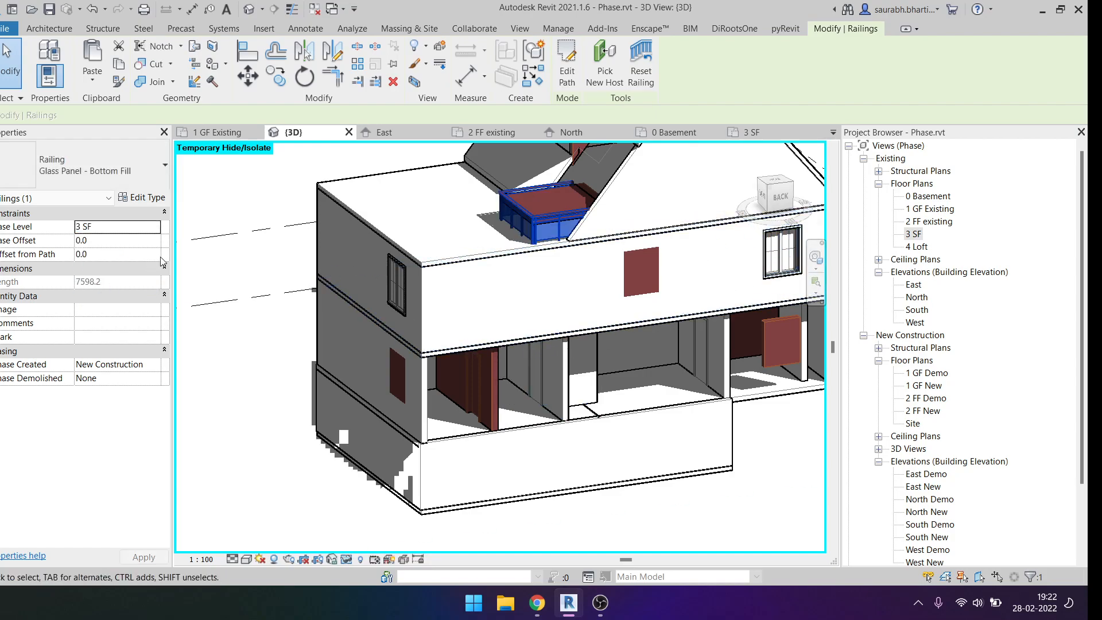
click(157, 228)
click(116, 298)
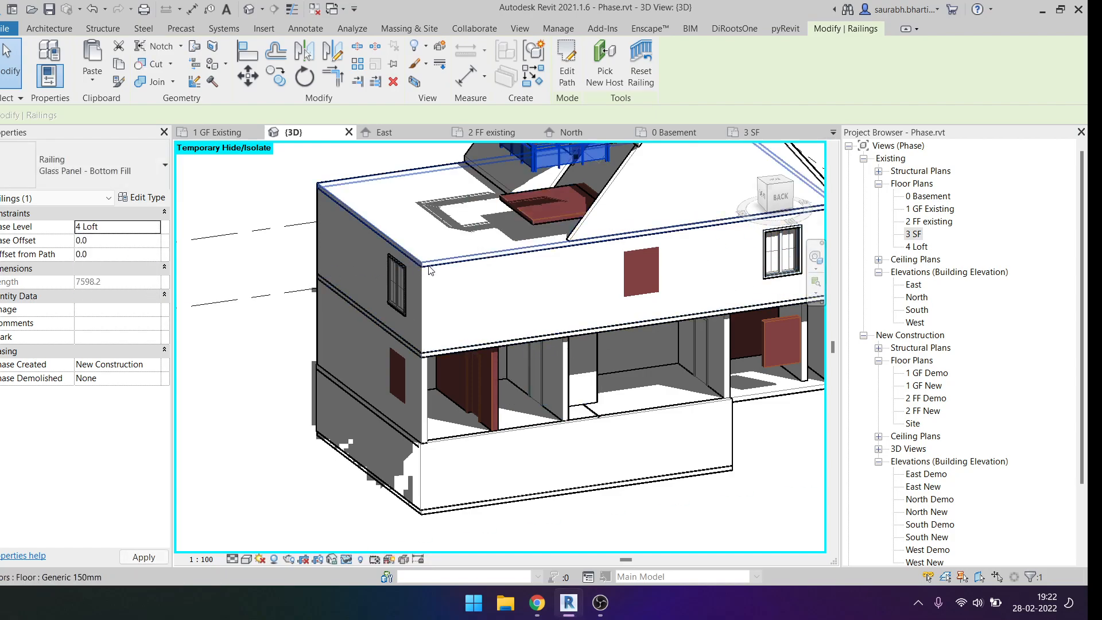
Set the glass railing's base level to 3 SF and its base offset to 900 mm.
click(157, 227)
click(108, 286)
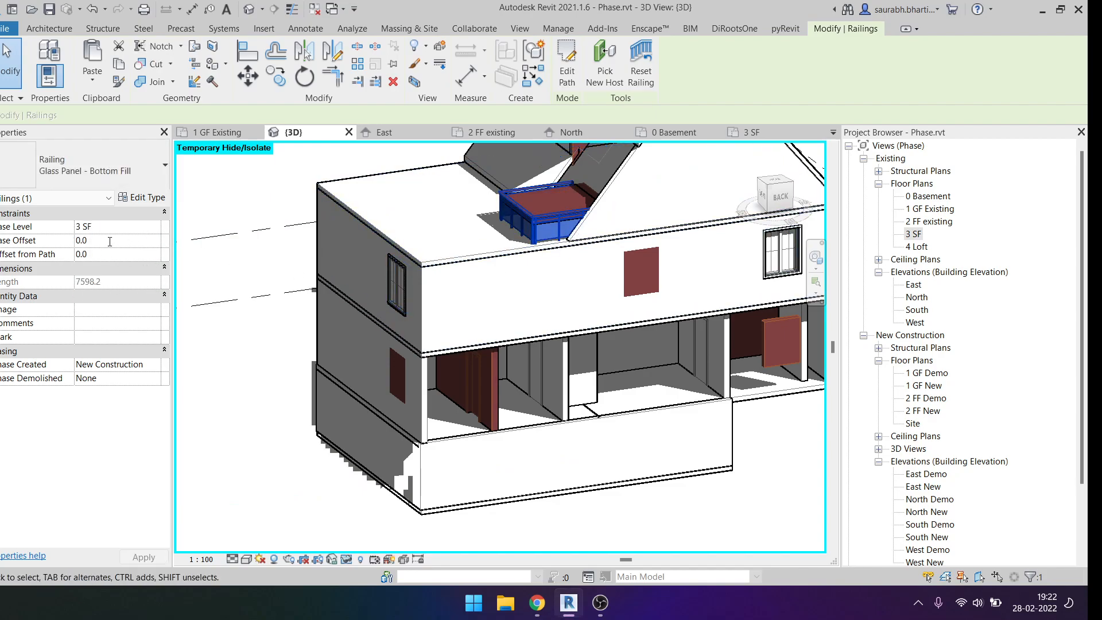
click(140, 243)
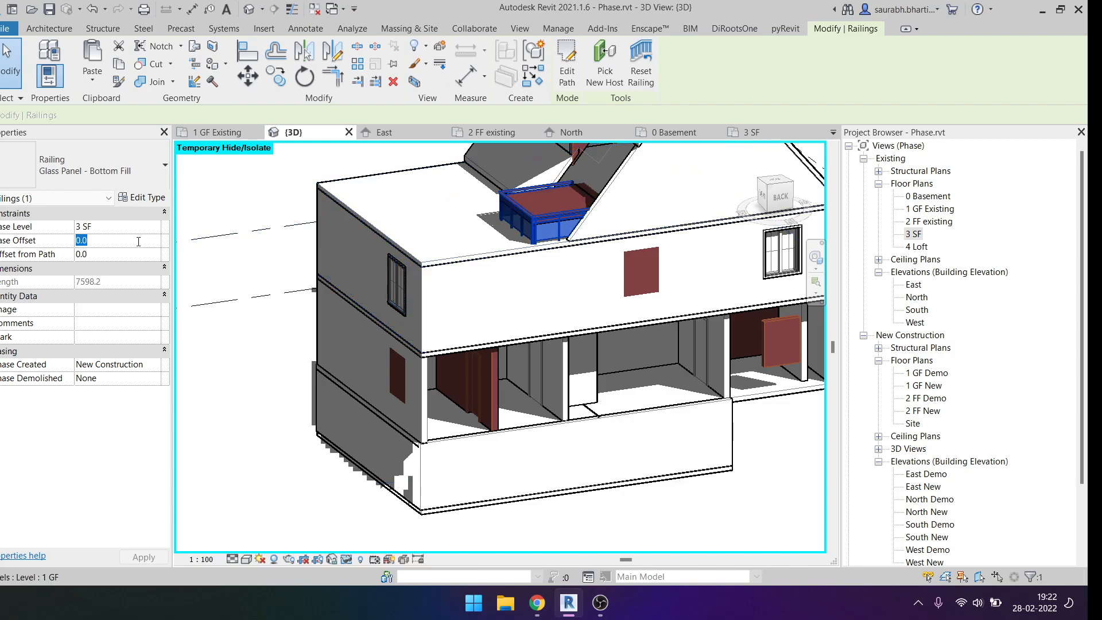
key(Return)
shift+middle_drag(541, 228, 618, 185)
scroll(562, 198, up, 6)
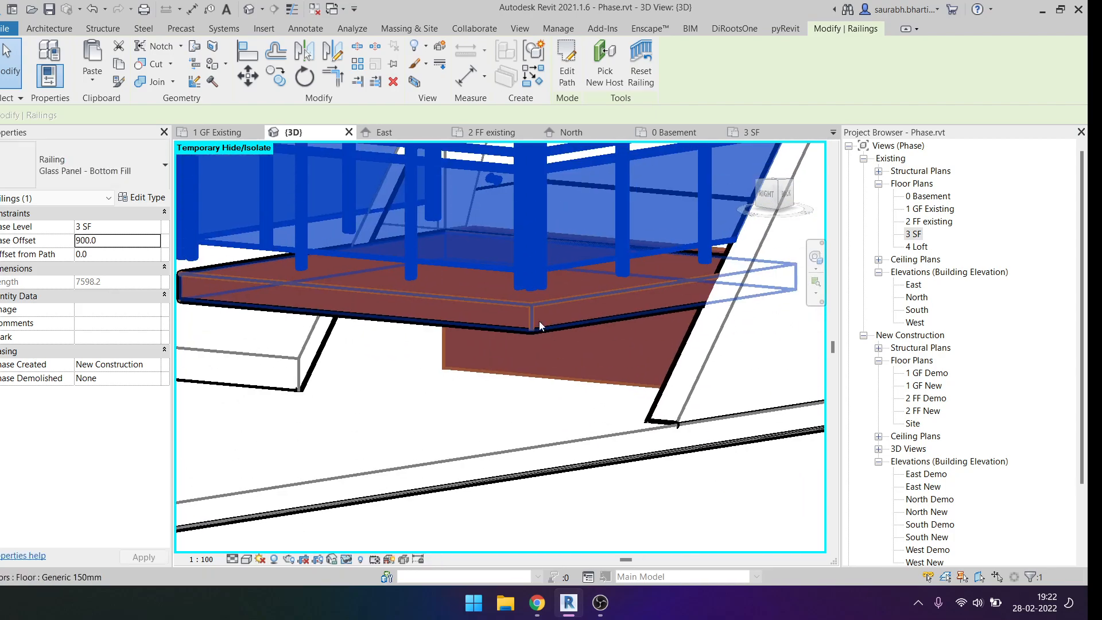
Set the glass railing's base offset to 800 mm and check its seating on the new slab.
click(117, 241)
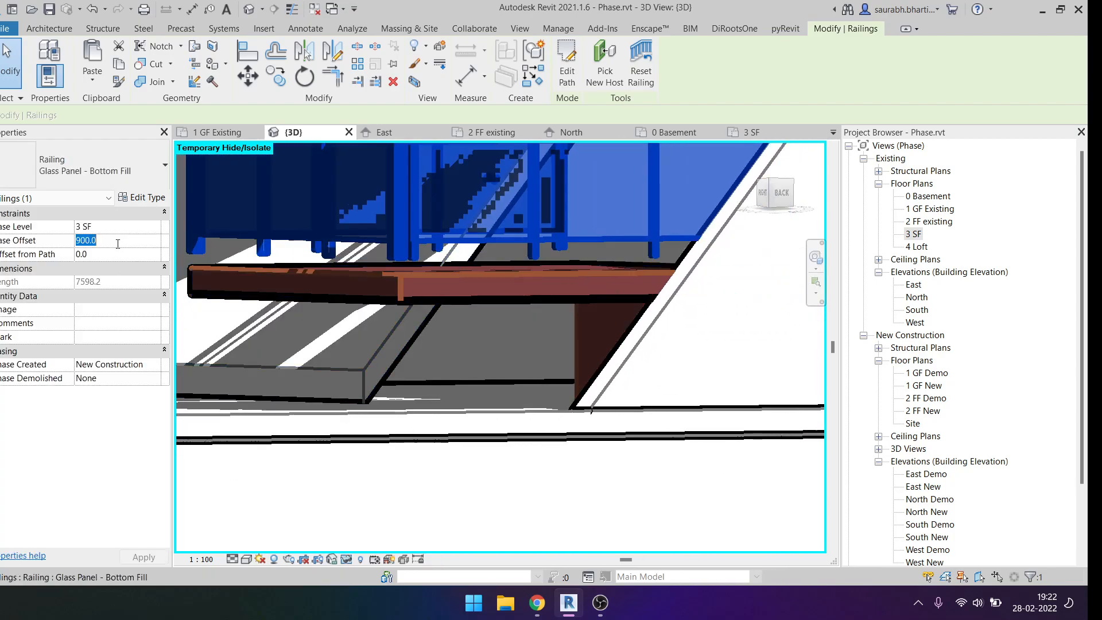
scroll(686, 305, down, 6)
shift+middle_drag(696, 376, 580, 344)
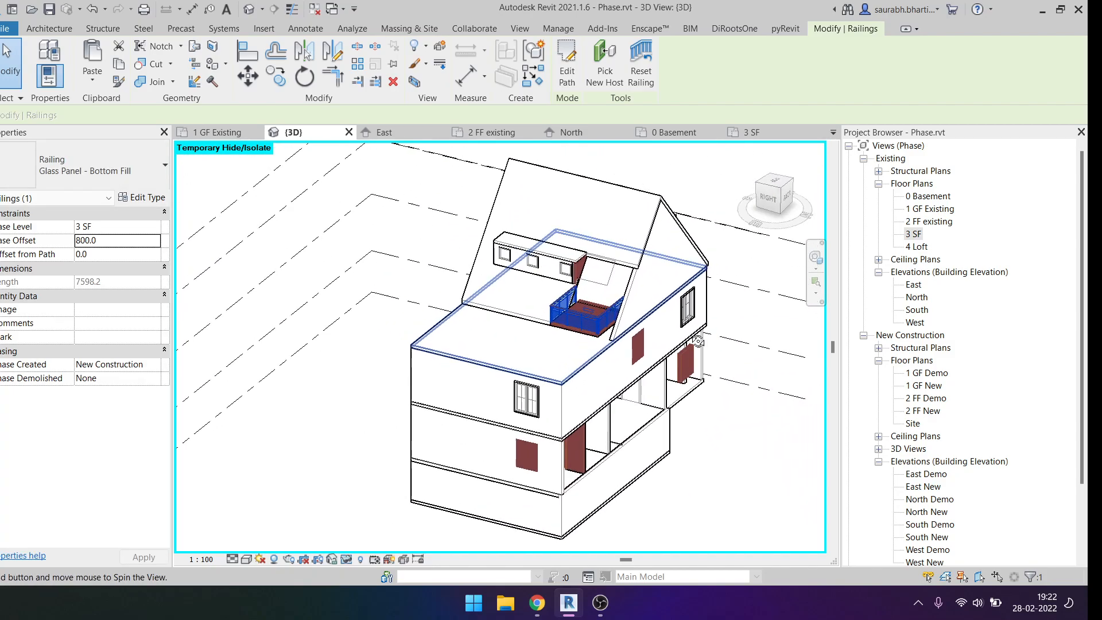
key(Escape)
scroll(591, 298, up, 5)
scroll(591, 297, down, 3)
shift+middle_drag(598, 400, 591, 319)
scroll(591, 319, up, 2)
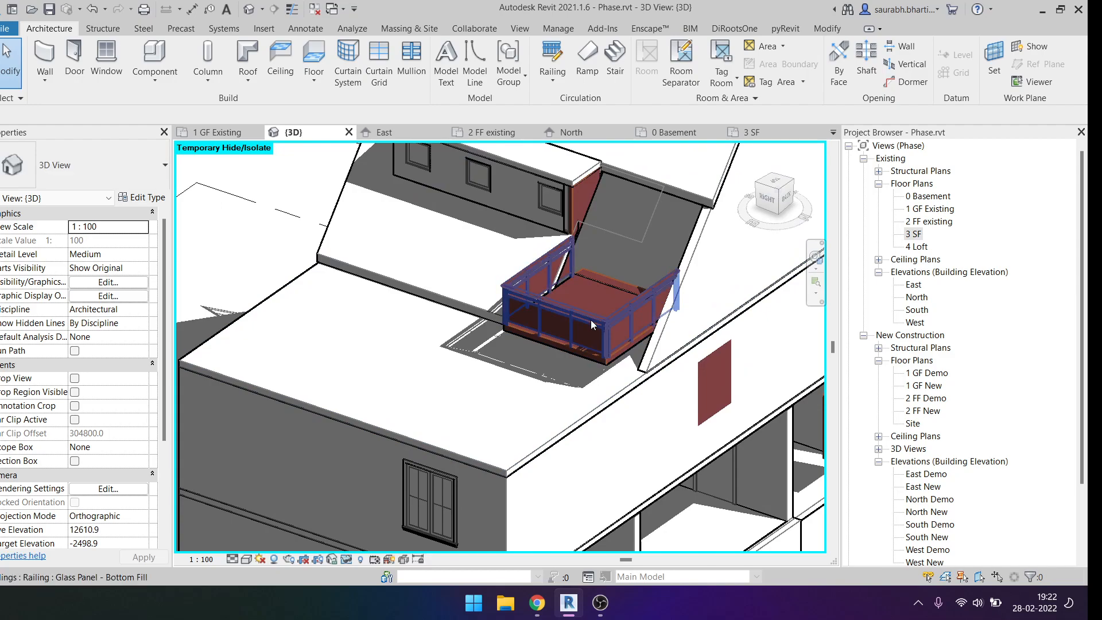
click(596, 327)
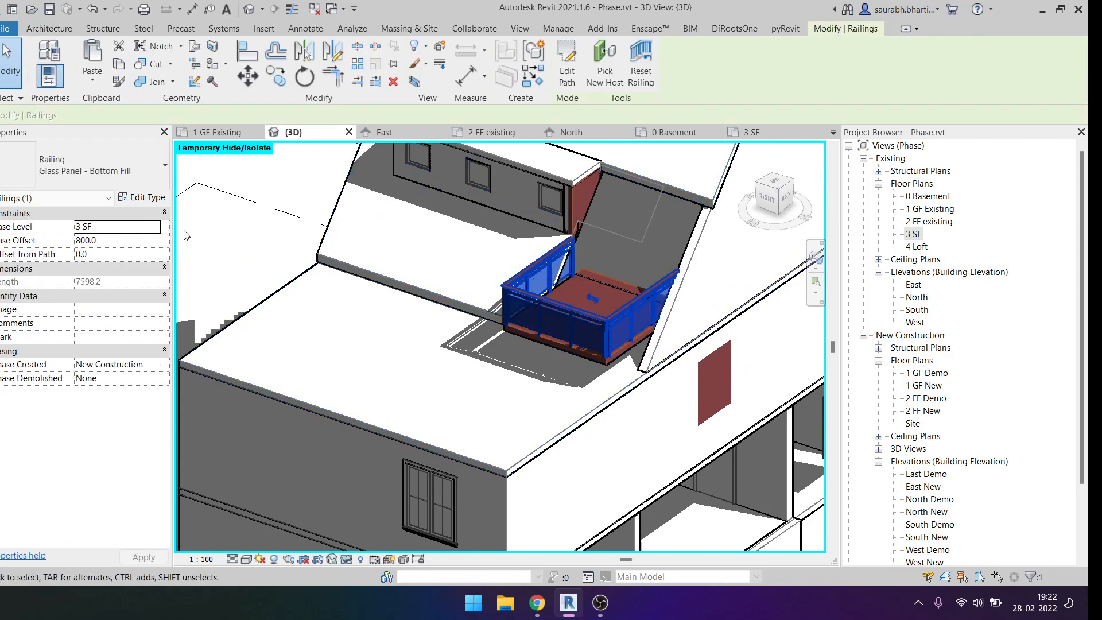
click(139, 171)
key(Escape)
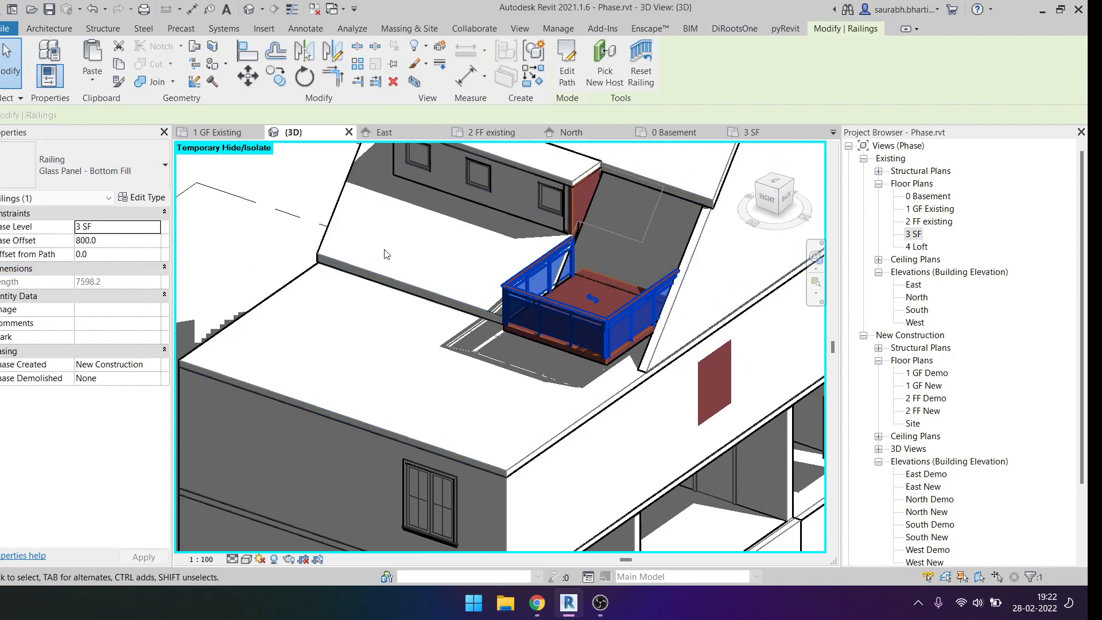
key(Escape)
Change the slab railing's type from Glass Panel - Bottom Fill to 900mm Pipe.
scroll(626, 321, up, 1)
click(569, 325)
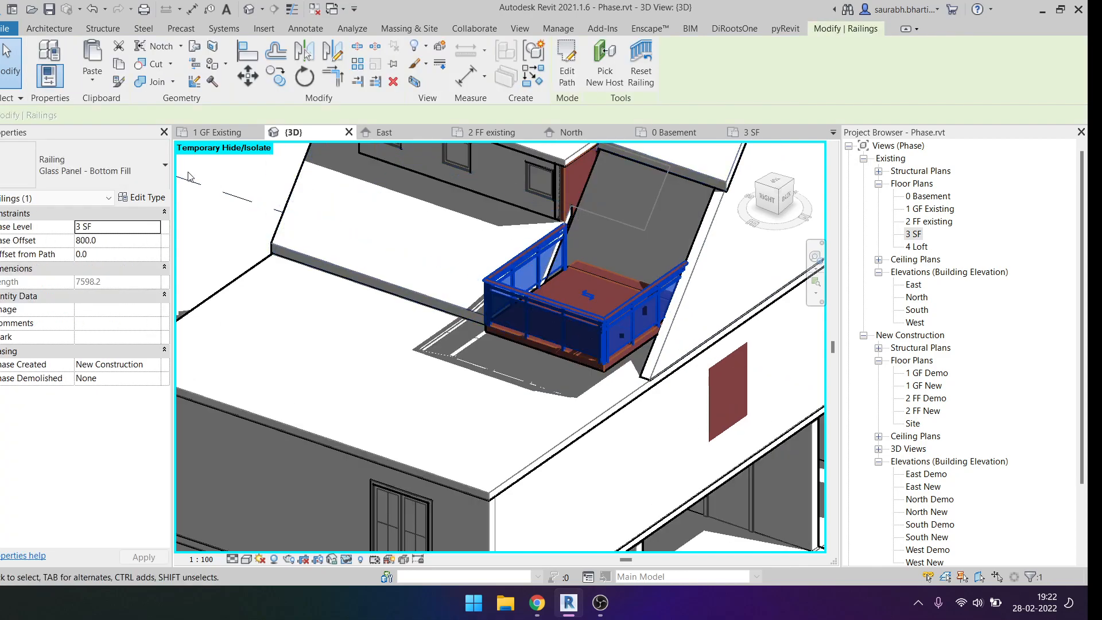
click(86, 165)
click(81, 252)
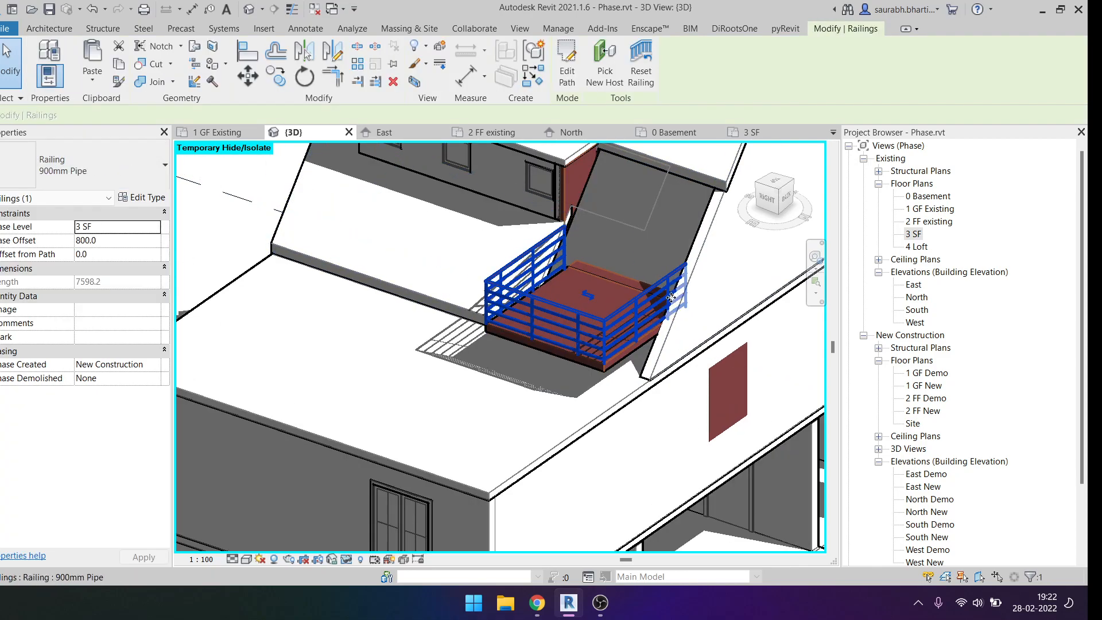
key(Escape)
Reset the temporary hide in the 3D view to restore the hidden exterior wall.
shift+middle_drag(568, 313, 684, 384)
scroll(679, 384, down, 3)
key(h)
key(r)
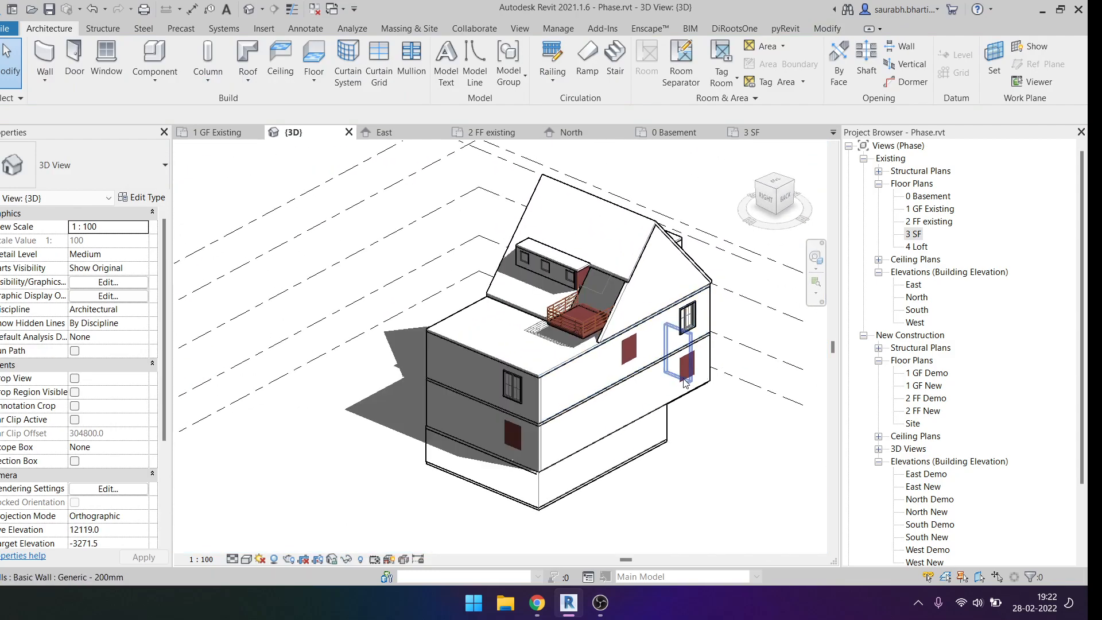
shift+middle_drag(581, 269, 527, 291)
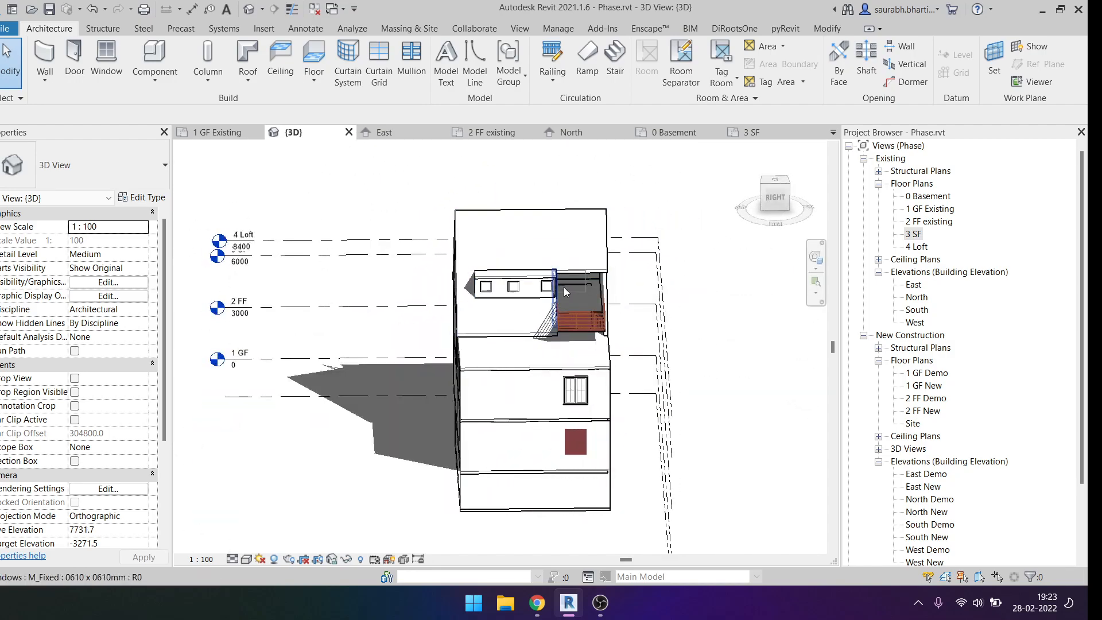
Orient the 3D view to the back and temporarily hide the gable wall under the main roof.
scroll(527, 291, up, 5)
click(442, 226)
mouse_move(442, 226)
shift+middle_down()
mouse_move(402, 321)
mouse_move(336, 386)
mouse_move(349, 385)
mouse_move(314, 313)
shift+middle_up()
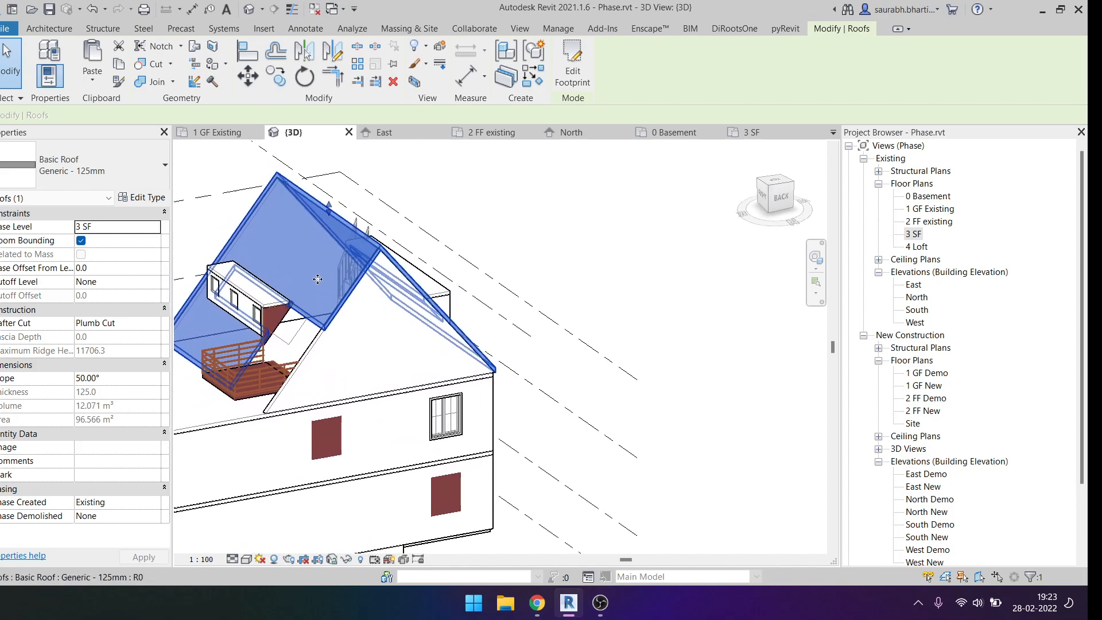
click(784, 199)
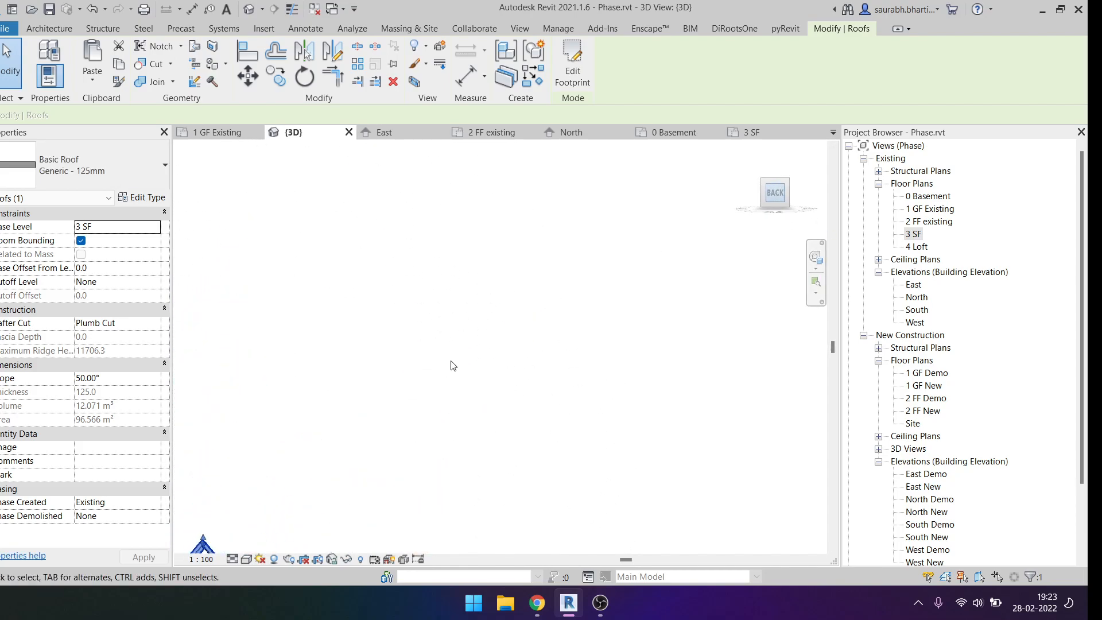
click(477, 364)
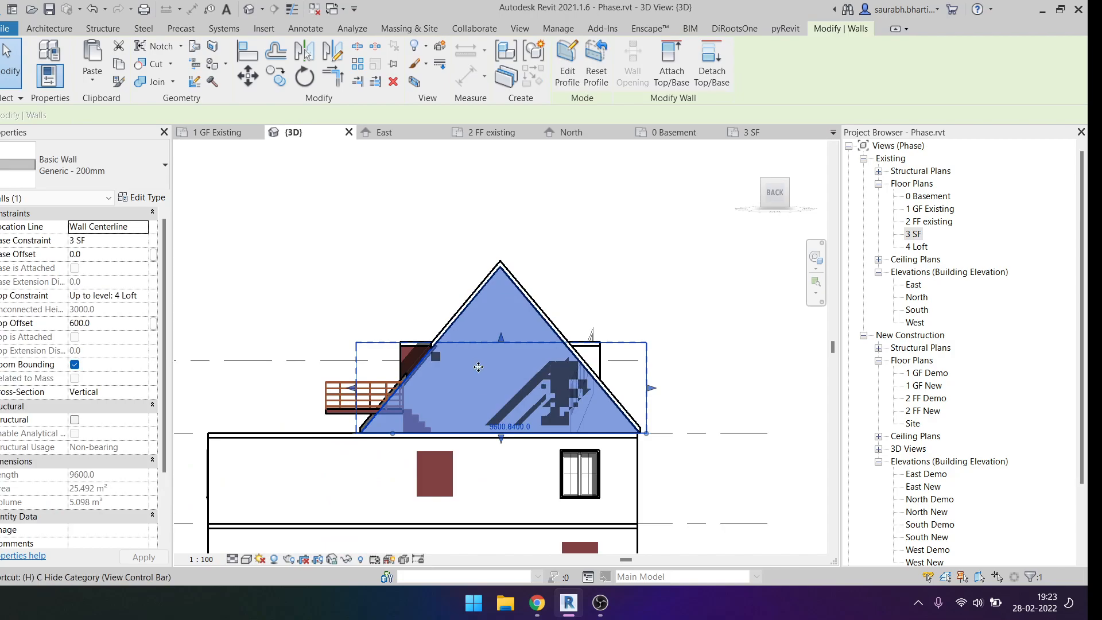
key(h)
key(h)
scroll(385, 408, up, 5)
scroll(435, 373, down, 3)
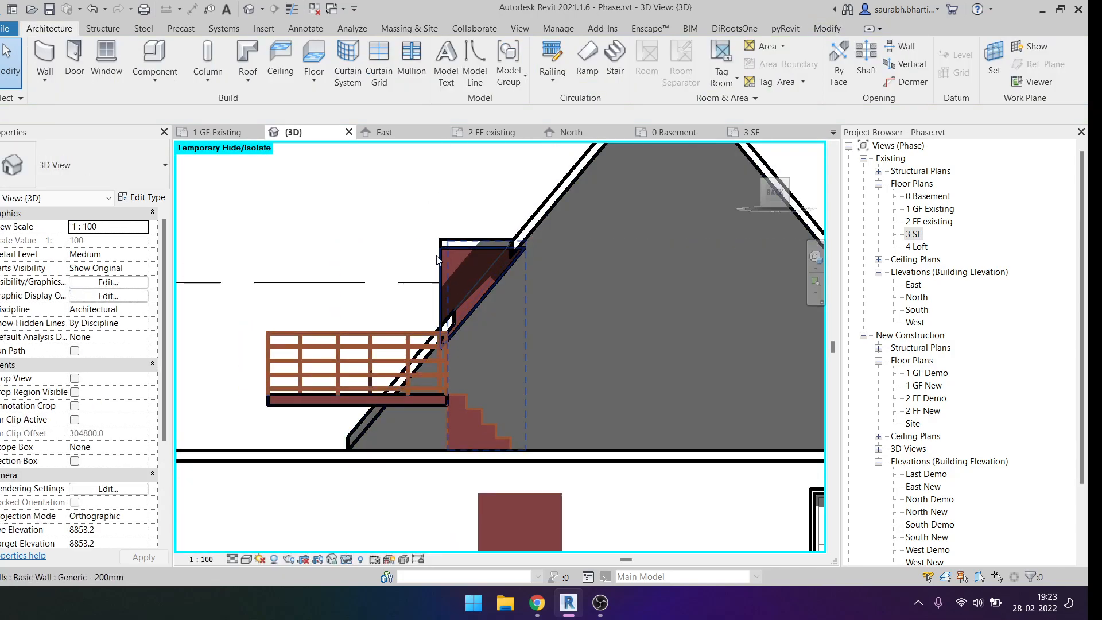
Examine the dormer side, slab, stair and railing from behind, and restore the hidden gable wall.
shift+middle_drag(443, 256, 483, 319)
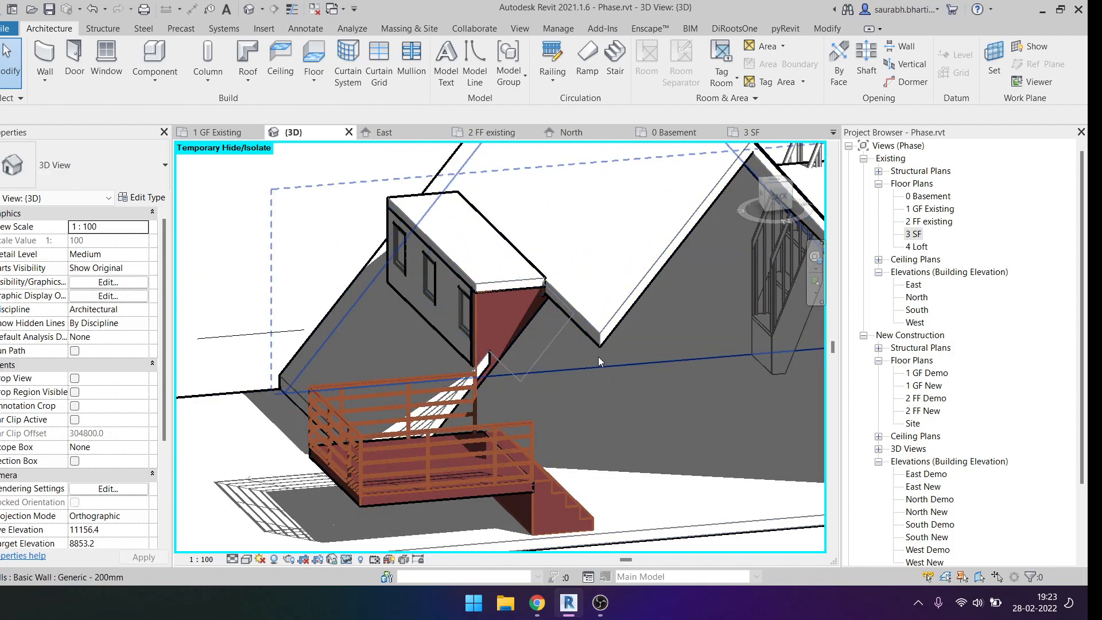
shift+middle_drag(600, 387, 538, 504)
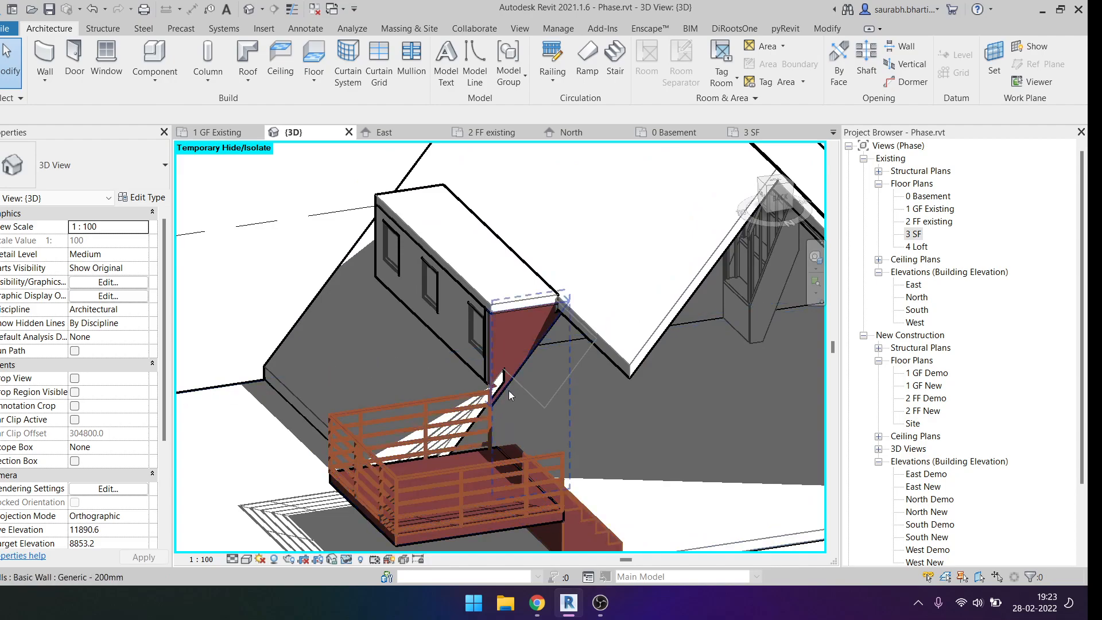
shift+middle_drag(593, 336, 567, 366)
key(h)
key(r)
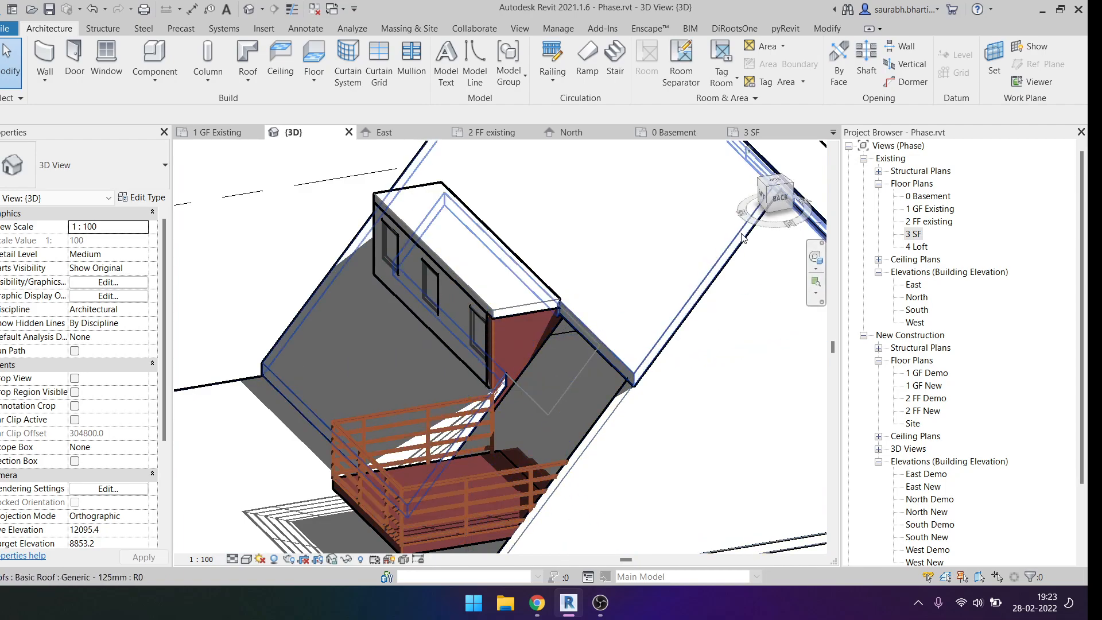
click(770, 191)
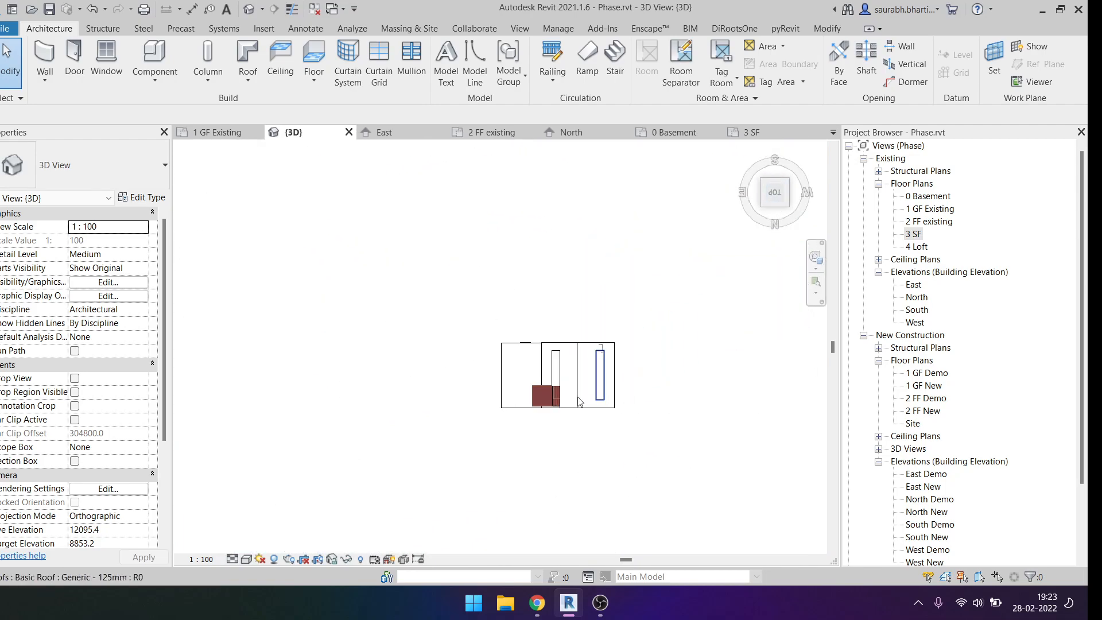
scroll(565, 437, up, 4)
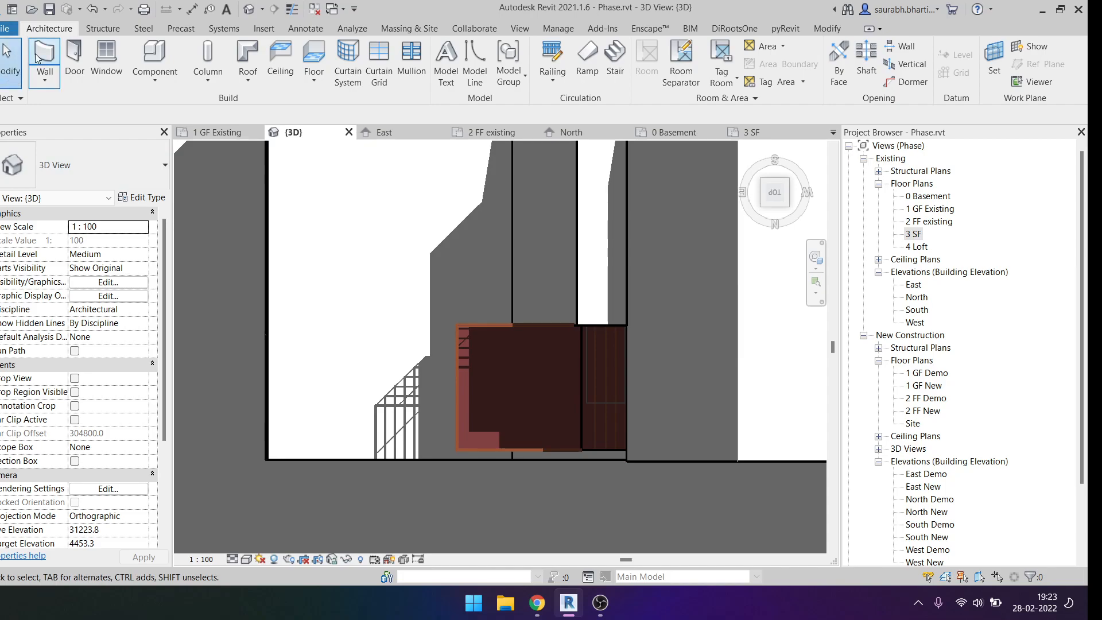
key(w)
key(a)
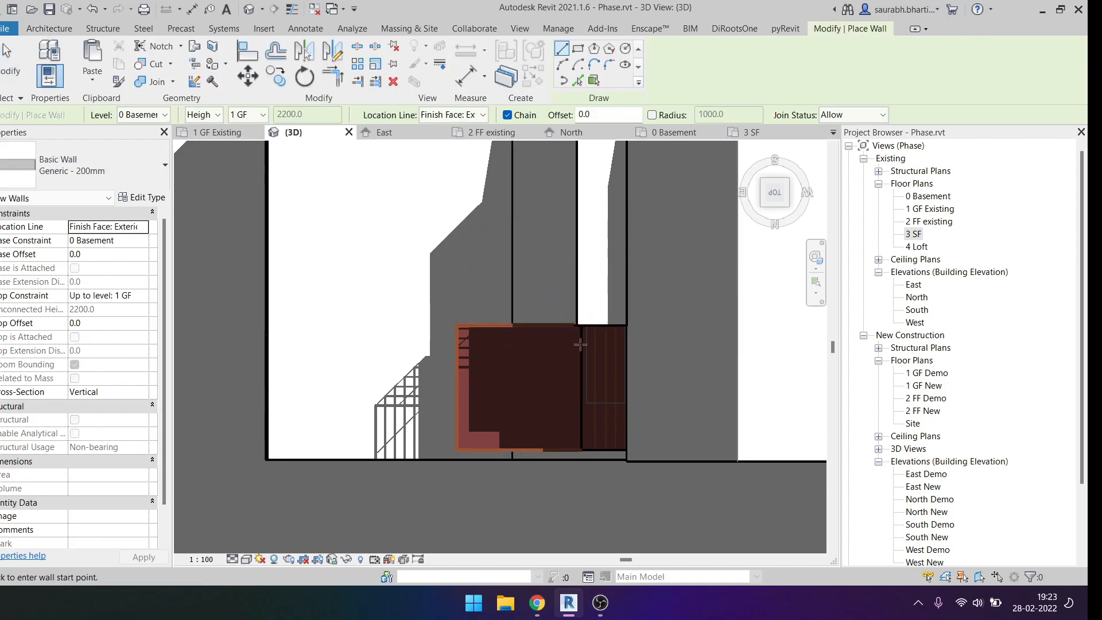
Open the existing 3 SF floor plan and temporarily hide the main roof around the new stair.
double_click(913, 234)
scroll(447, 405, down, 5)
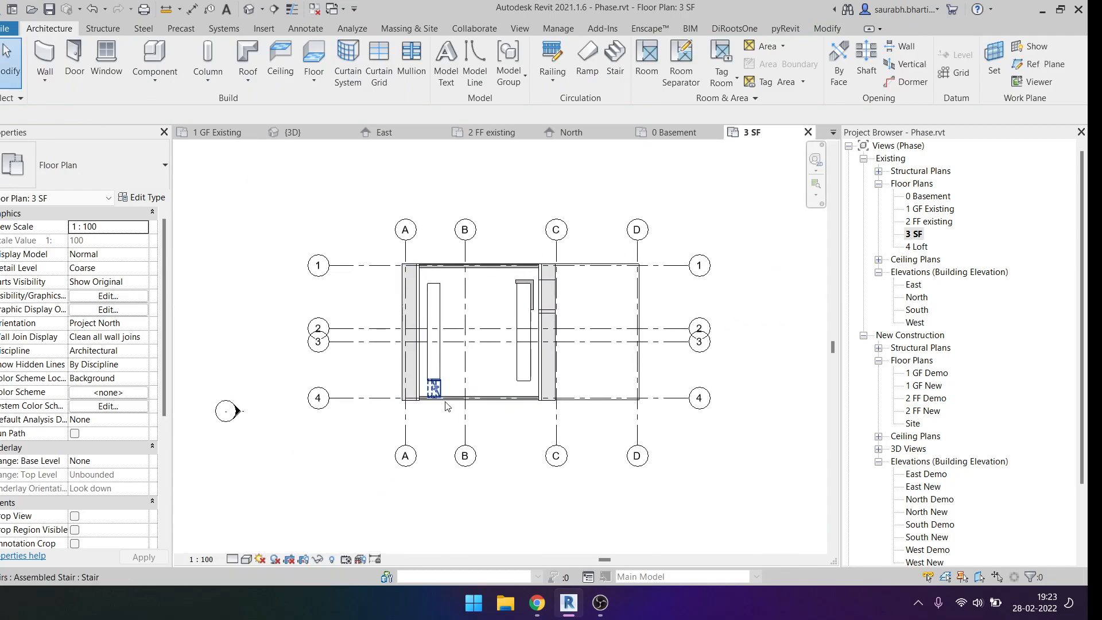
scroll(447, 406, up, 5)
click(399, 352)
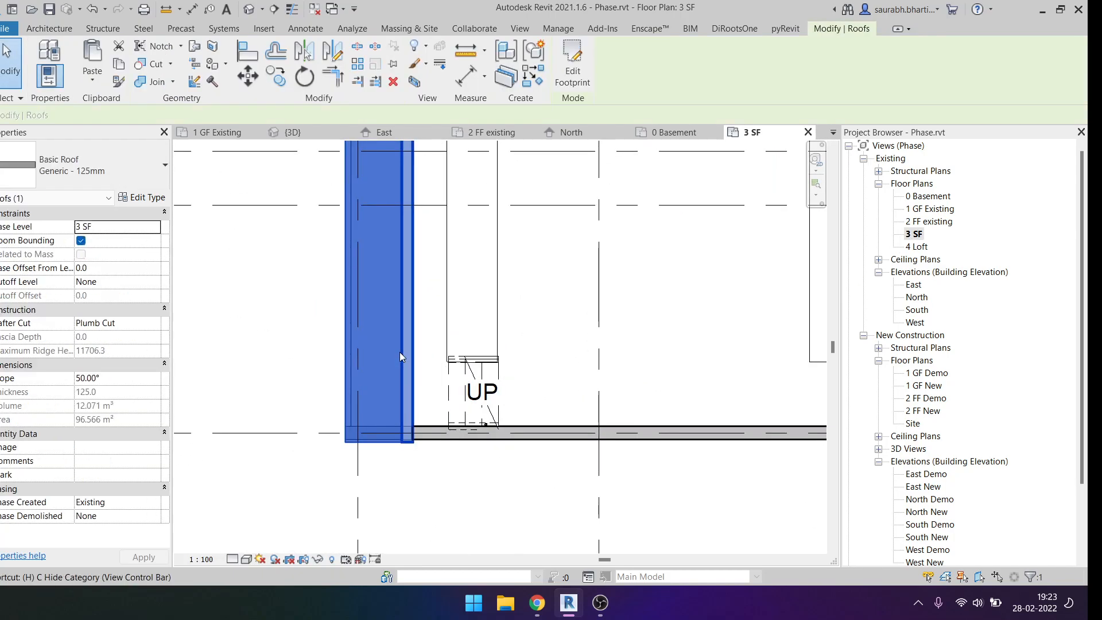
key(h)
scroll(400, 352, down, 4)
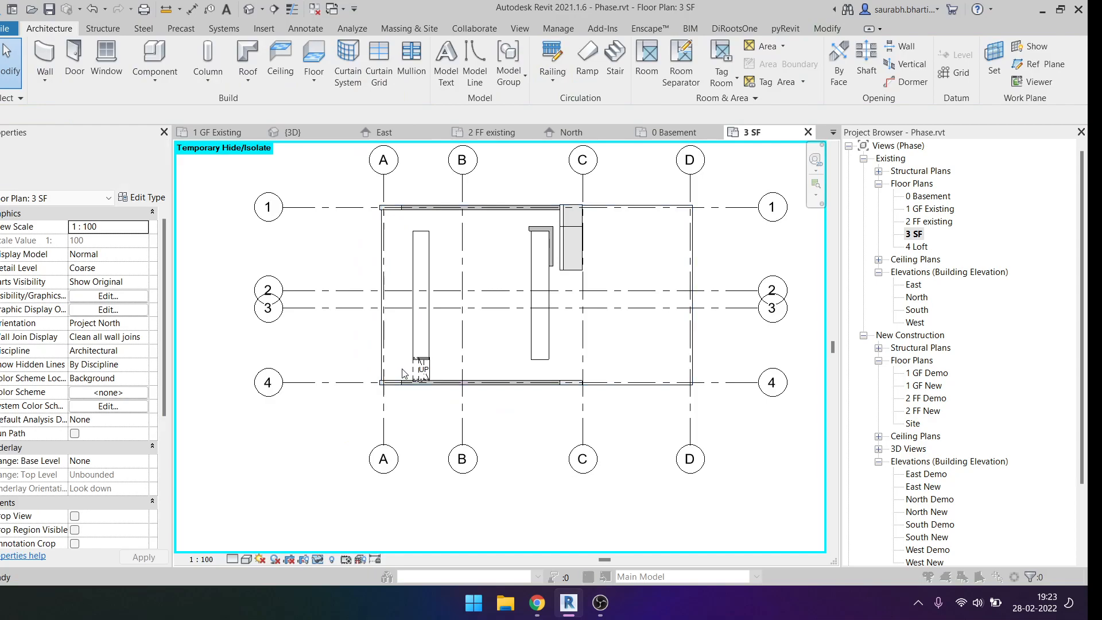
Review the 3 SF plan's view range and reset the plan's temporary hide/isolate.
key(r)
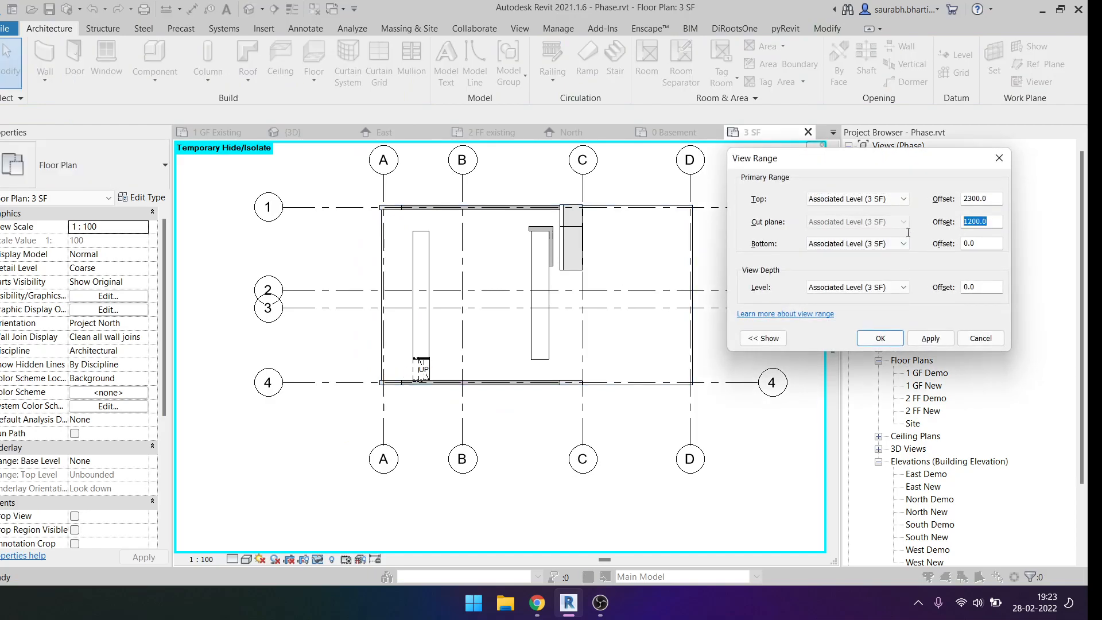
key(Return)
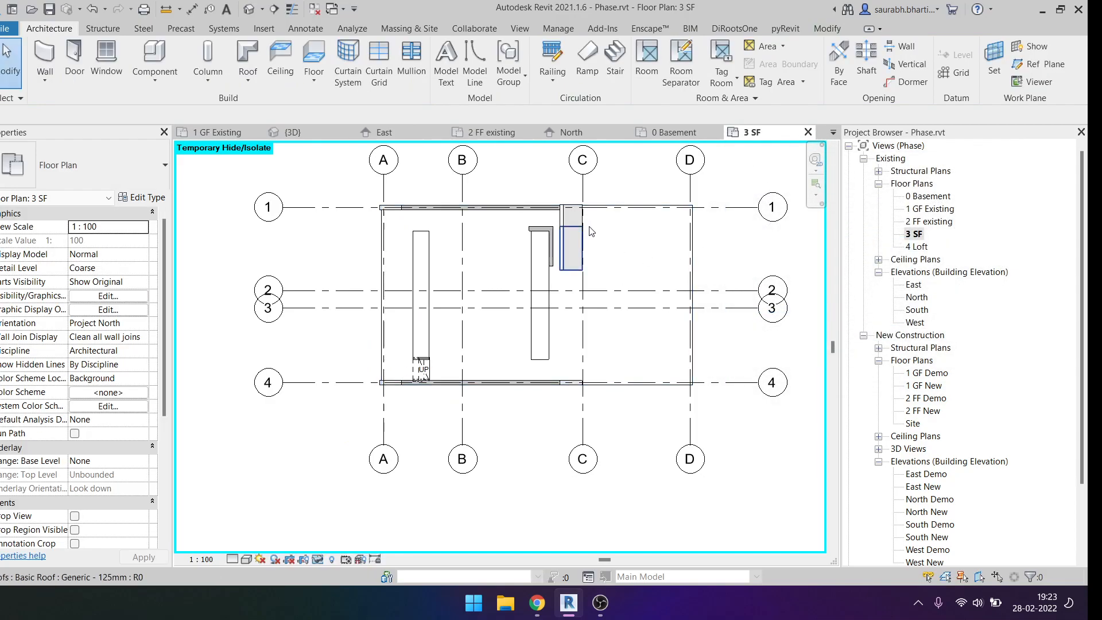
click(571, 235)
key(Escape)
middle_drag(593, 295, 548, 329)
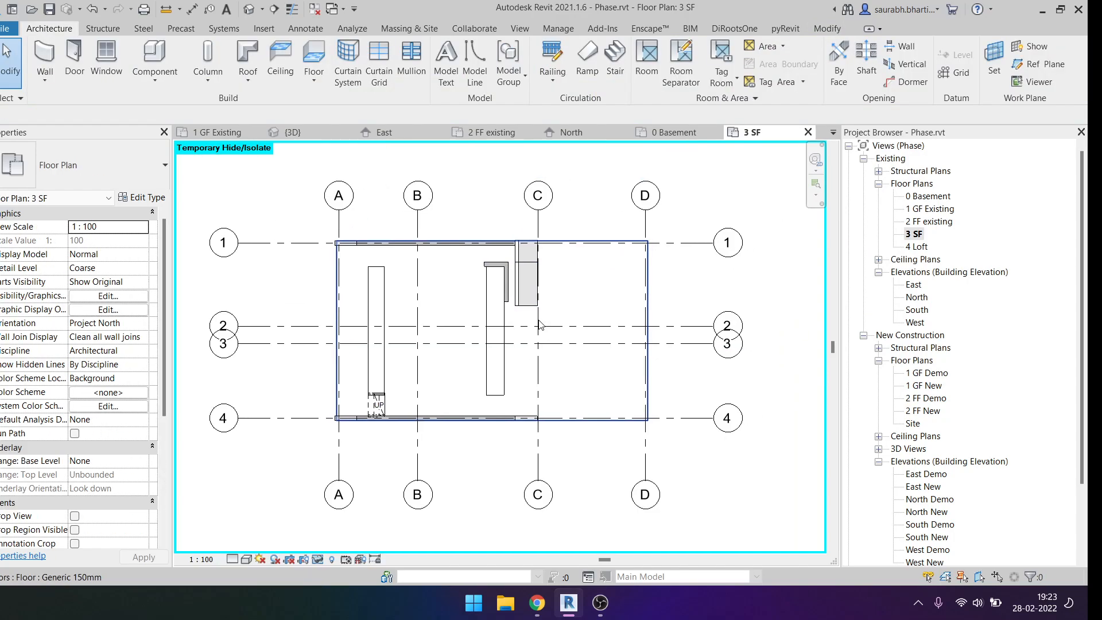
key(h)
key(r)
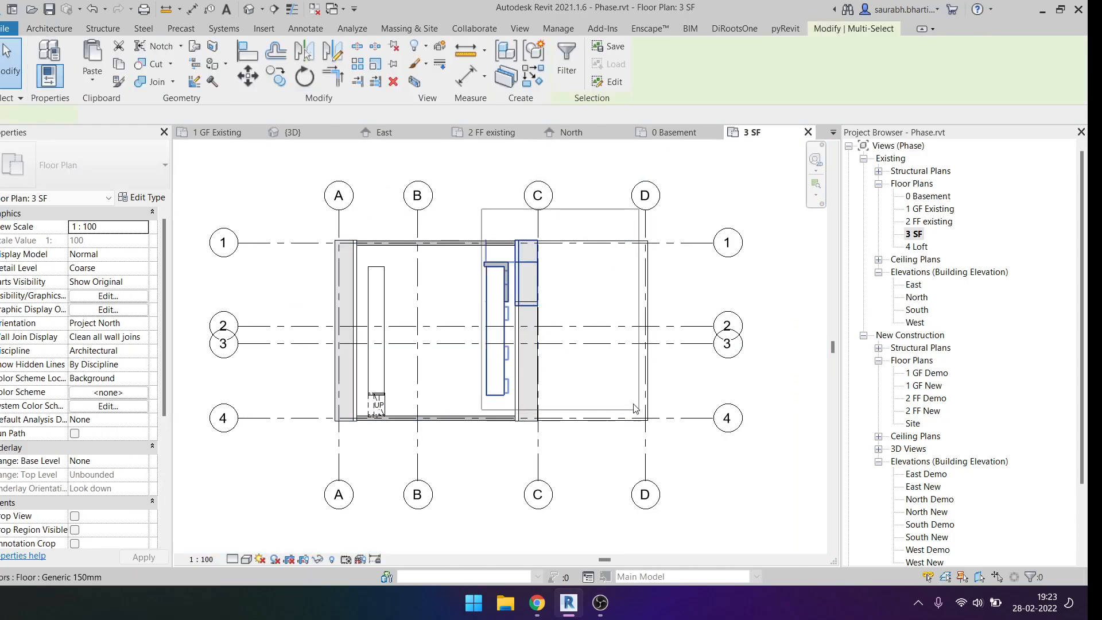
middle_drag(616, 368, 572, 411)
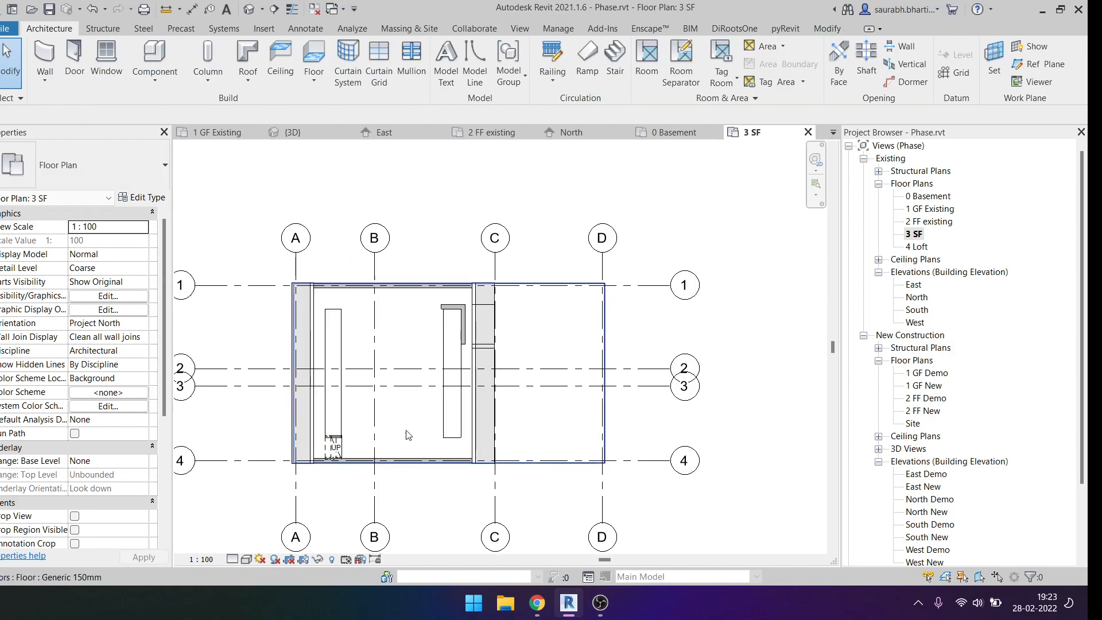
Examine the walls, roofs and floor of the 3 SF plan, especially around grid line C.
click(343, 459)
key(Escape)
scroll(494, 325, up, 3)
click(304, 159)
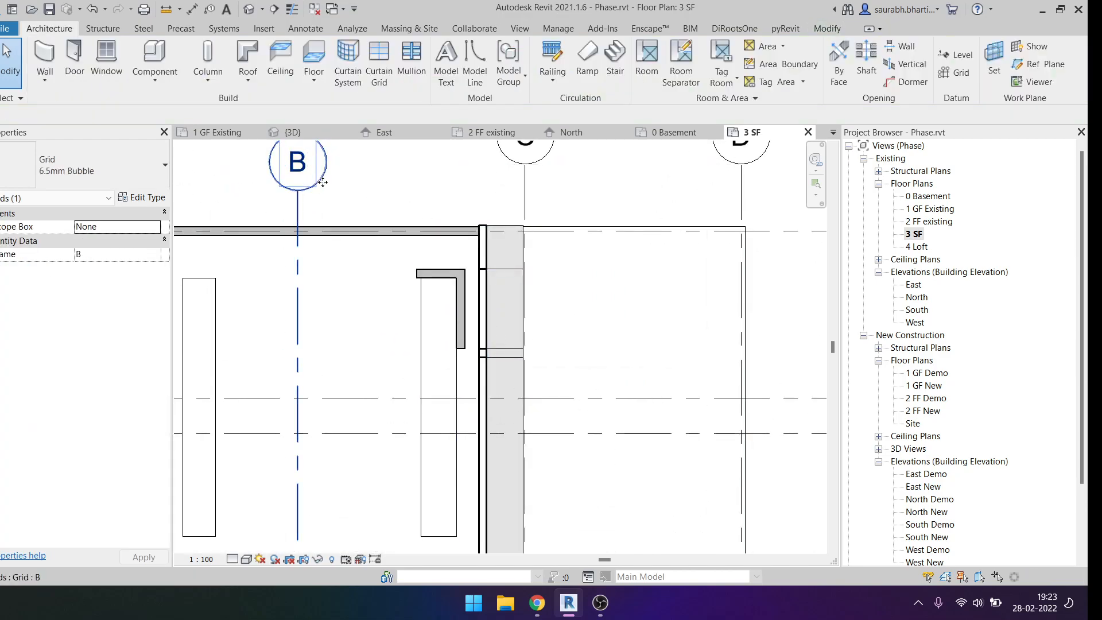
click(336, 208)
key(z)
key(f)
drag(368, 193, 552, 354)
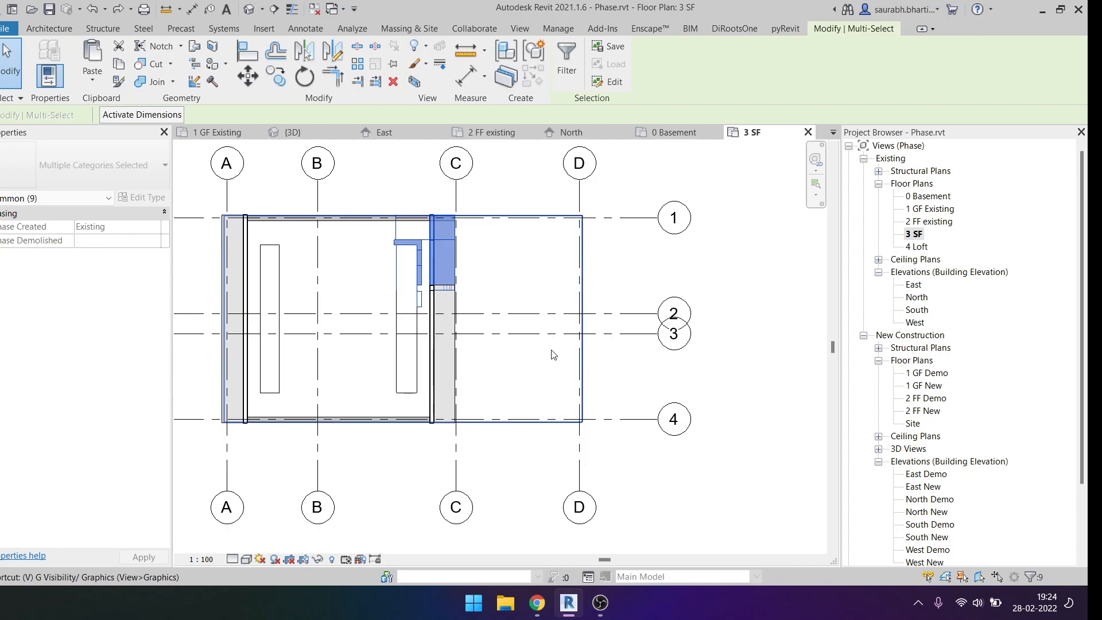
key(Escape)
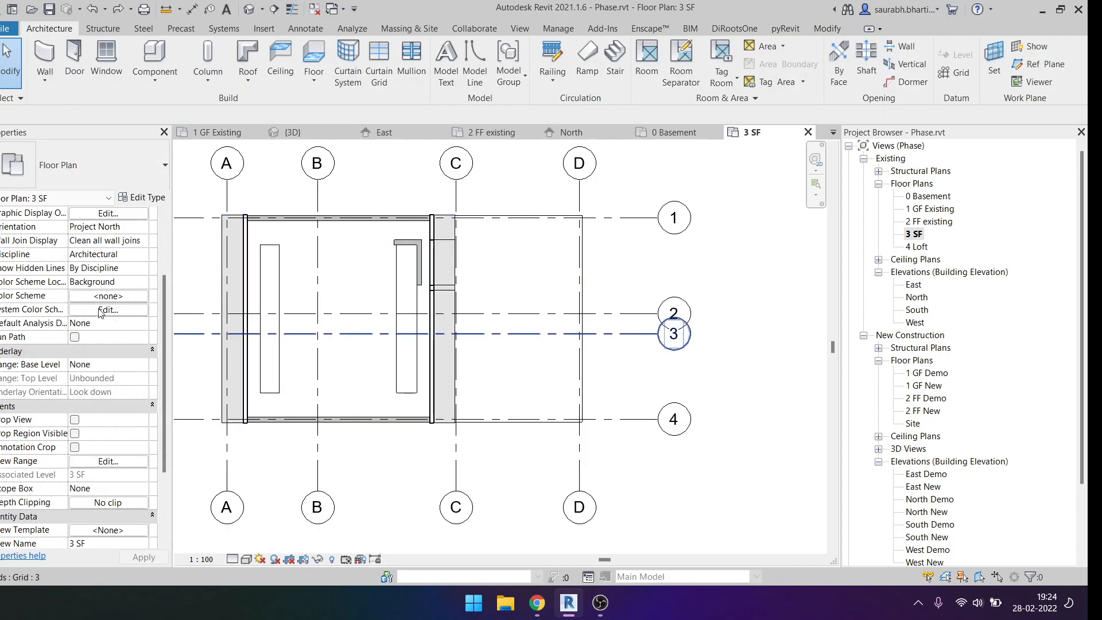
Set the cut plane offset in the 3 SF plan's view range to 1600.
click(108, 461)
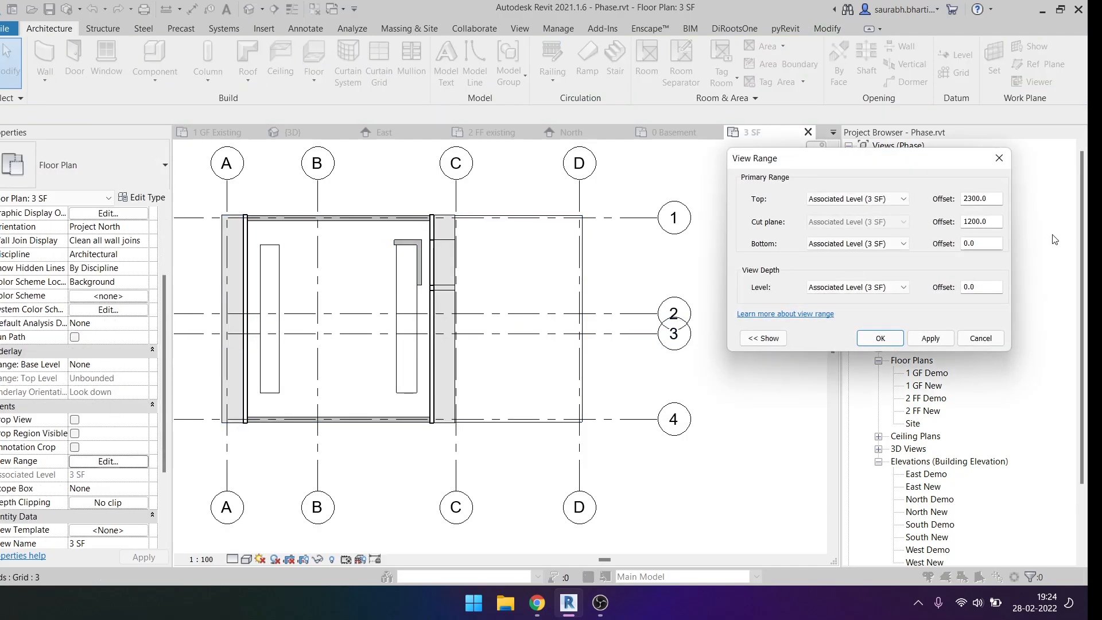
double_click(995, 222)
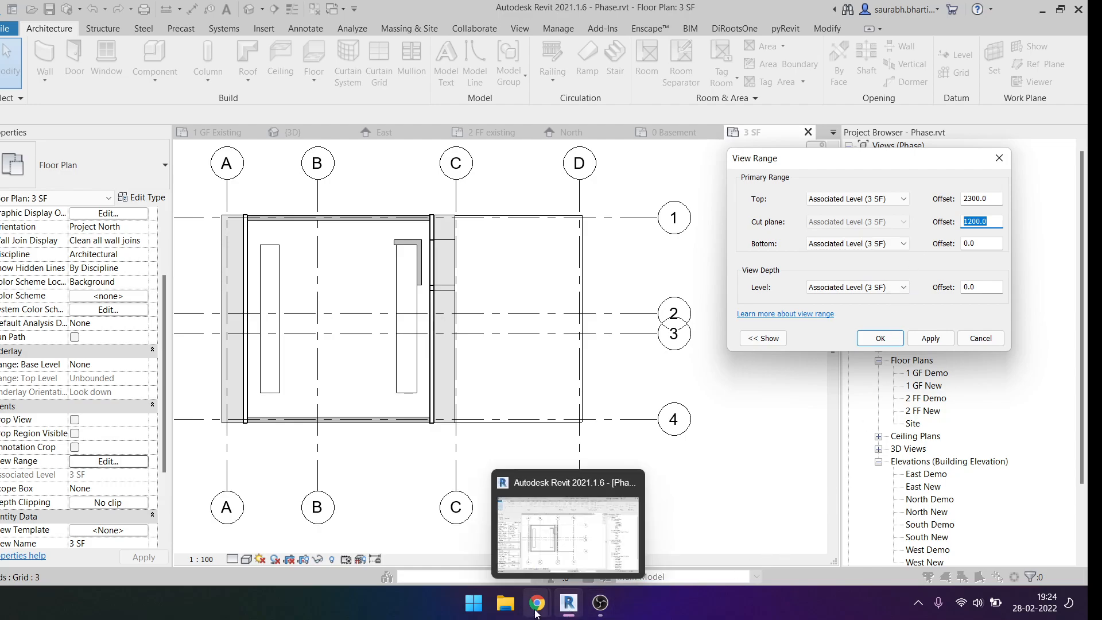
click(503, 572)
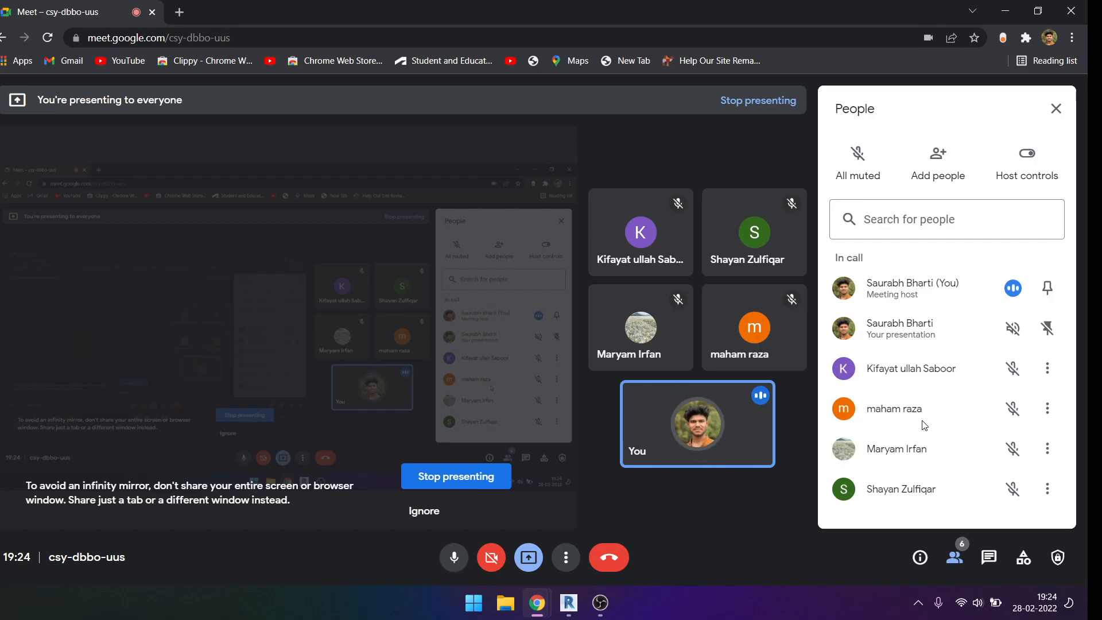
click(1004, 11)
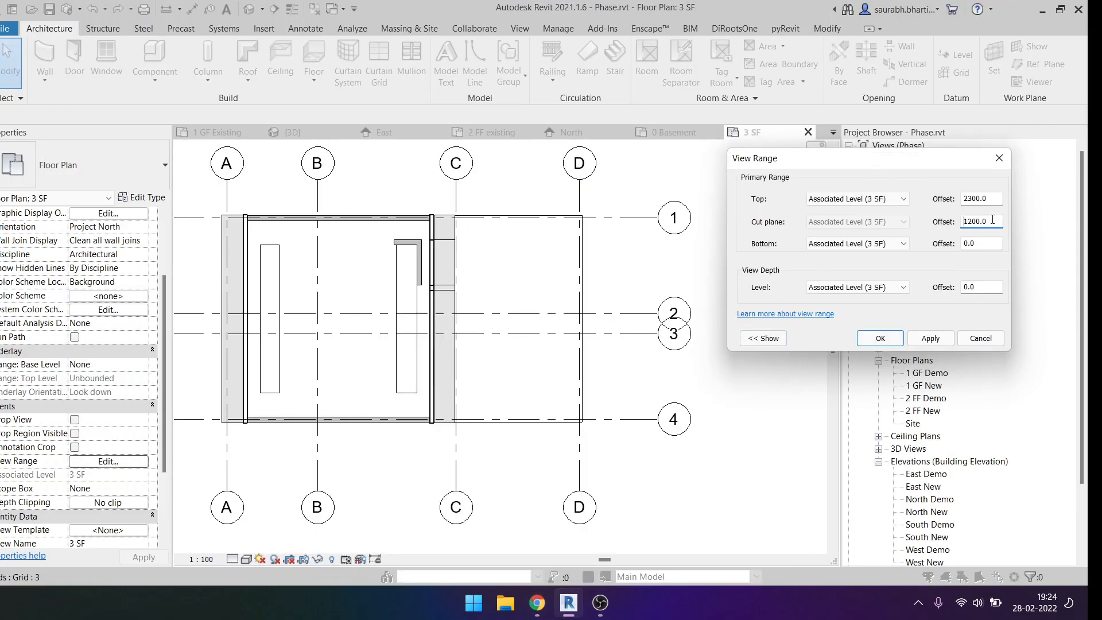
click(889, 201)
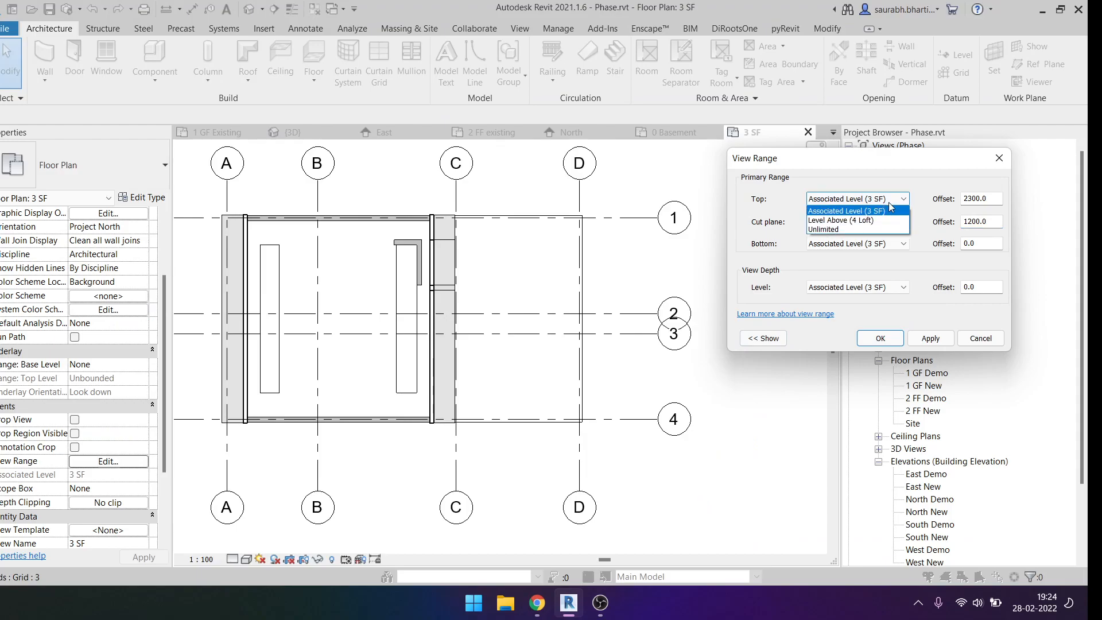
click(888, 211)
click(975, 221)
text(16)
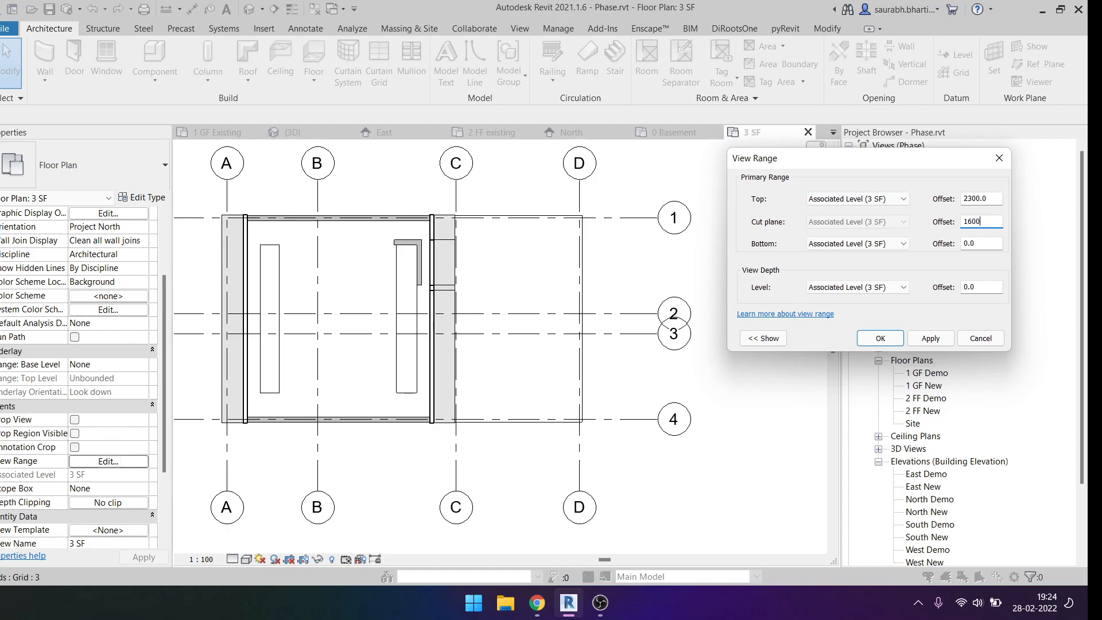
click(930, 338)
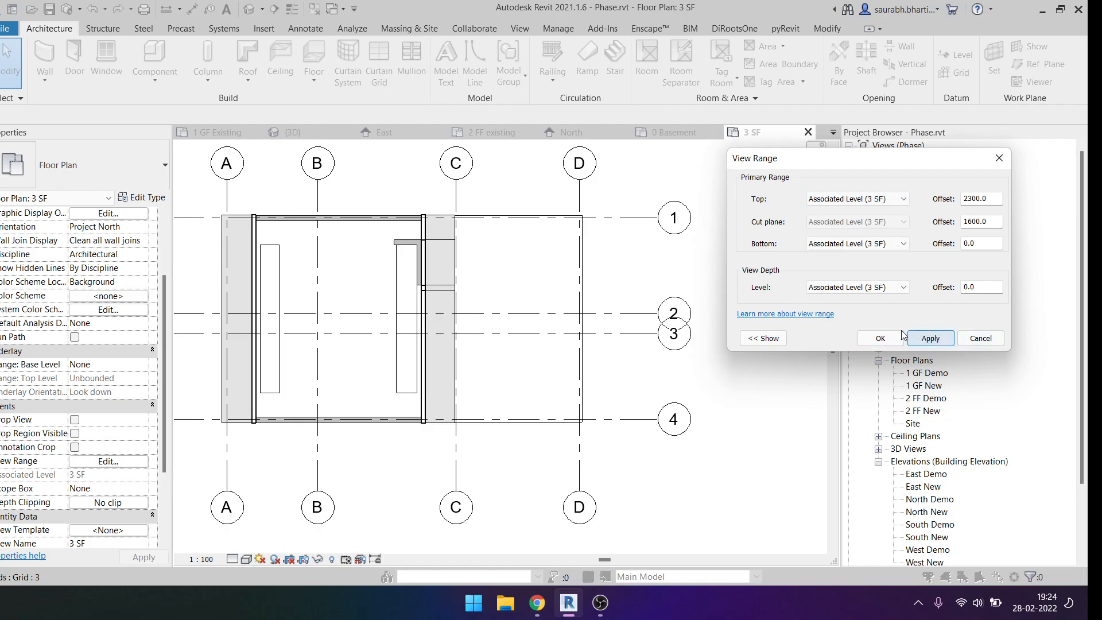
click(884, 338)
scroll(20, 476, down, 3)
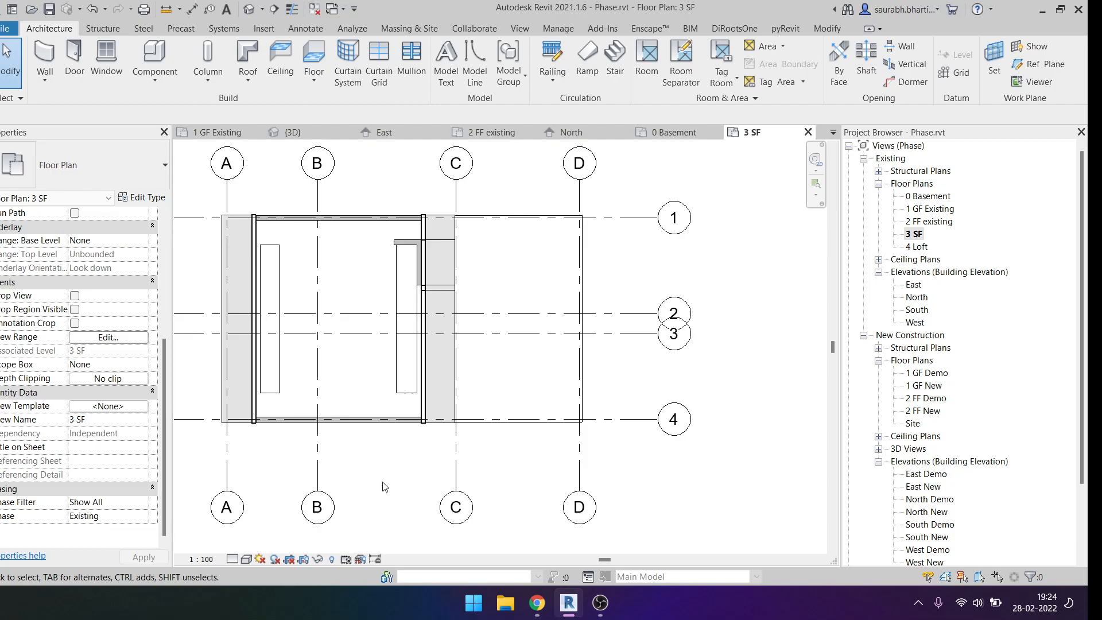
middle_drag(375, 482, 413, 497)
click(142, 516)
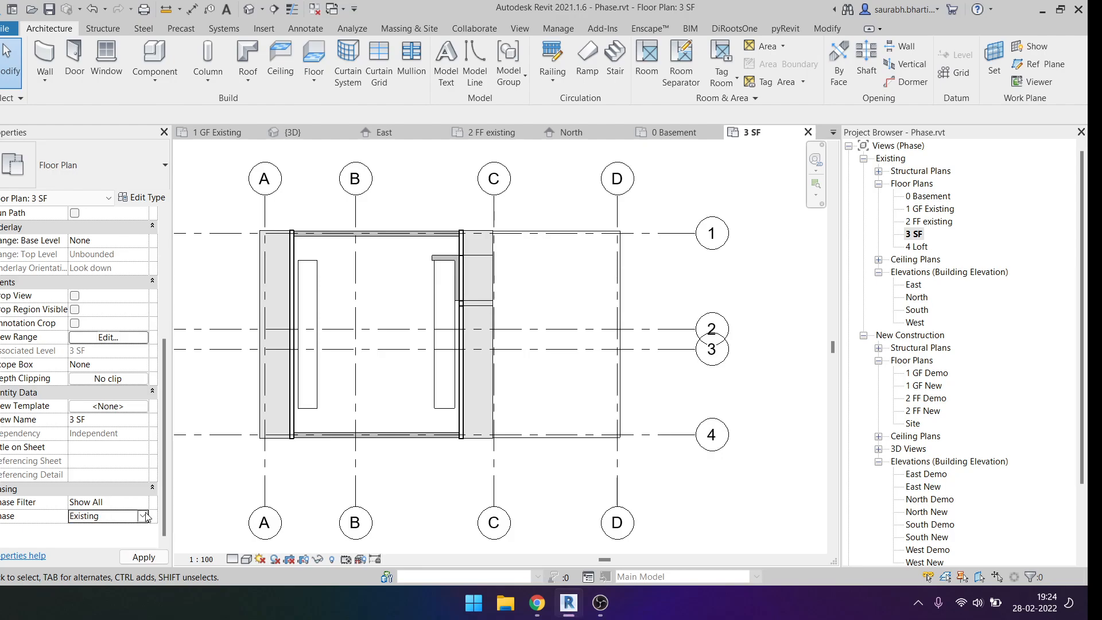
click(455, 253)
click(584, 342)
drag(400, 197, 554, 370)
key(Escape)
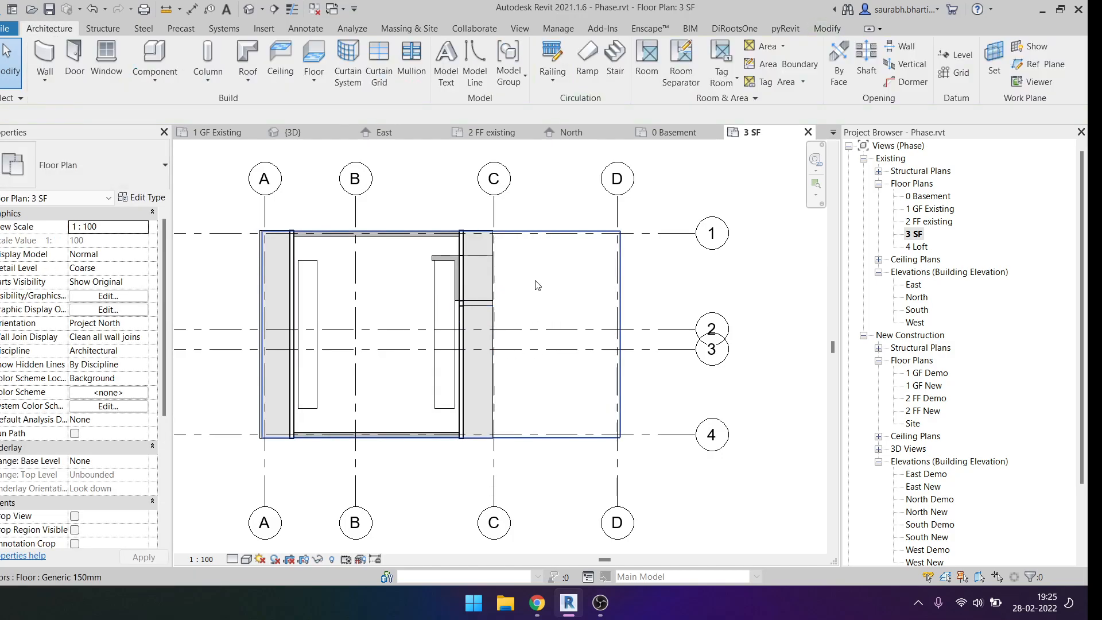
Try switching the 3 SF plan to the New Construction phase.
scroll(68, 503, down, 5)
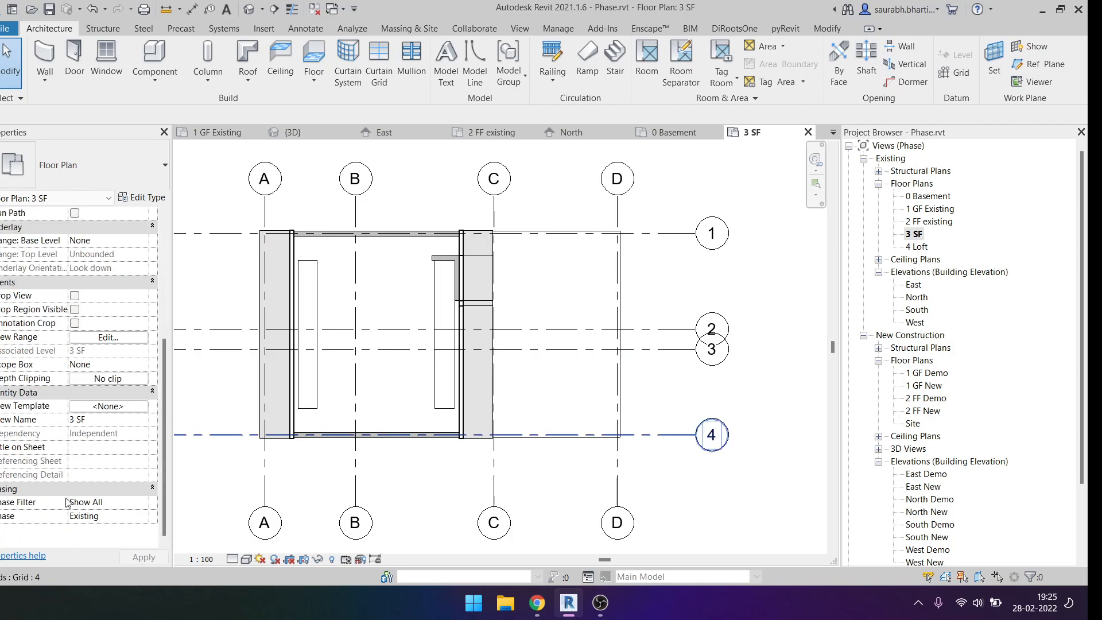
click(147, 518)
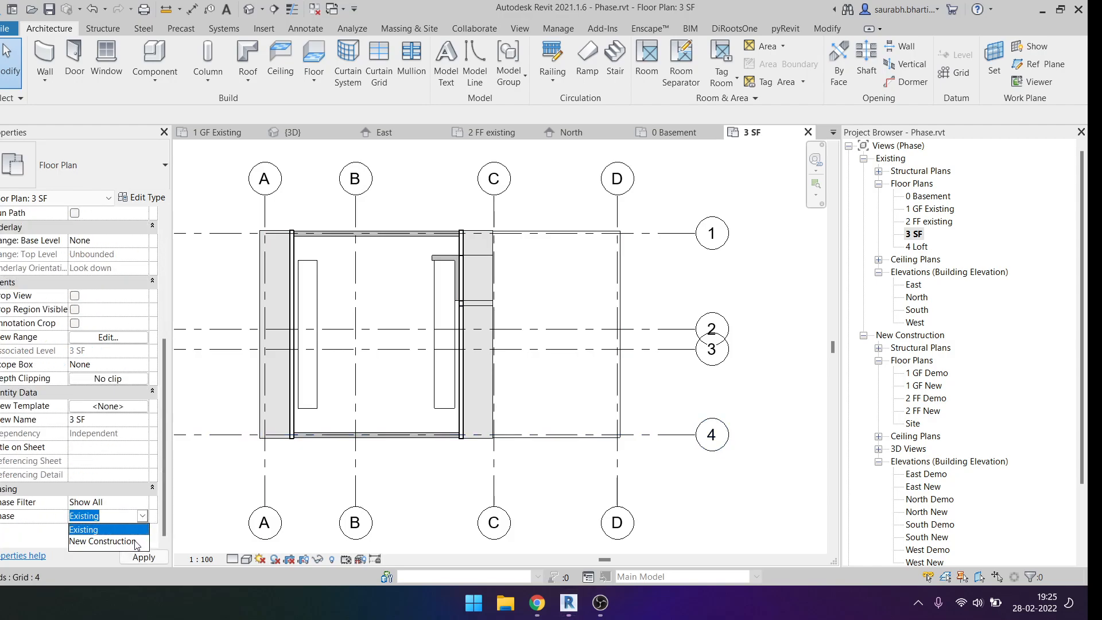
click(136, 541)
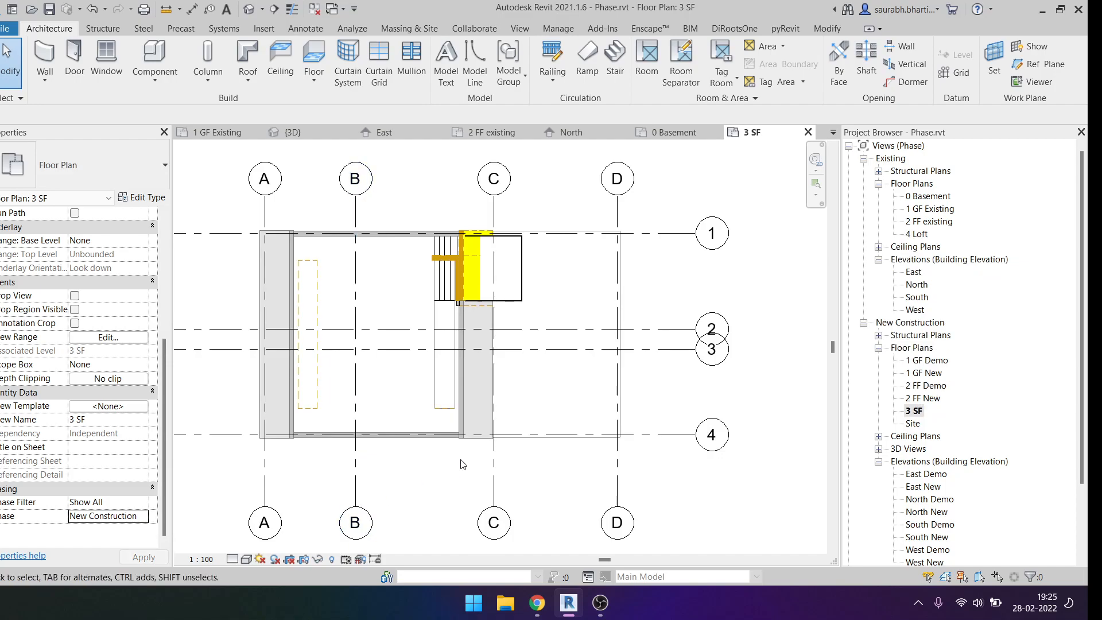
scroll(498, 263, up, 5)
scroll(498, 263, up, 2)
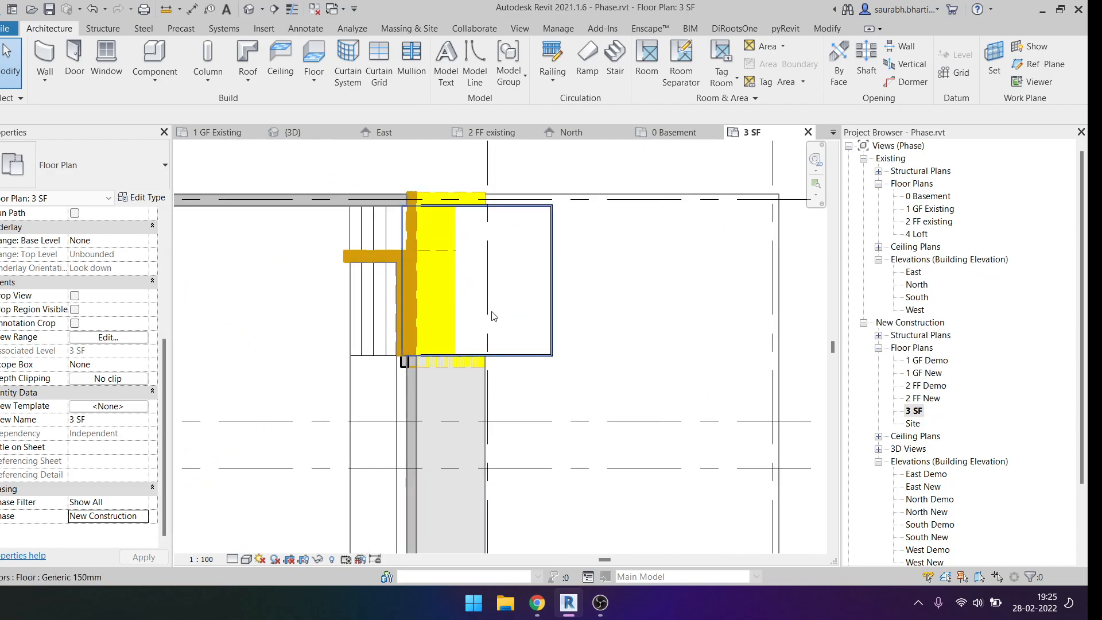
Try the New phase filter on the 3 SF plan and undo the phase and filter changes.
click(150, 505)
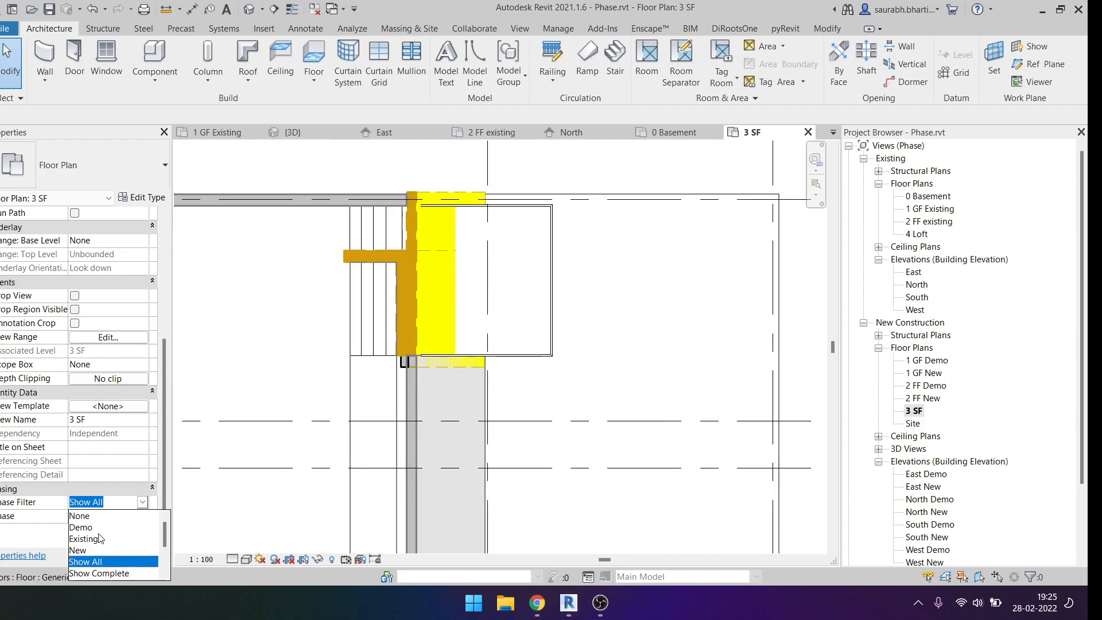
click(80, 549)
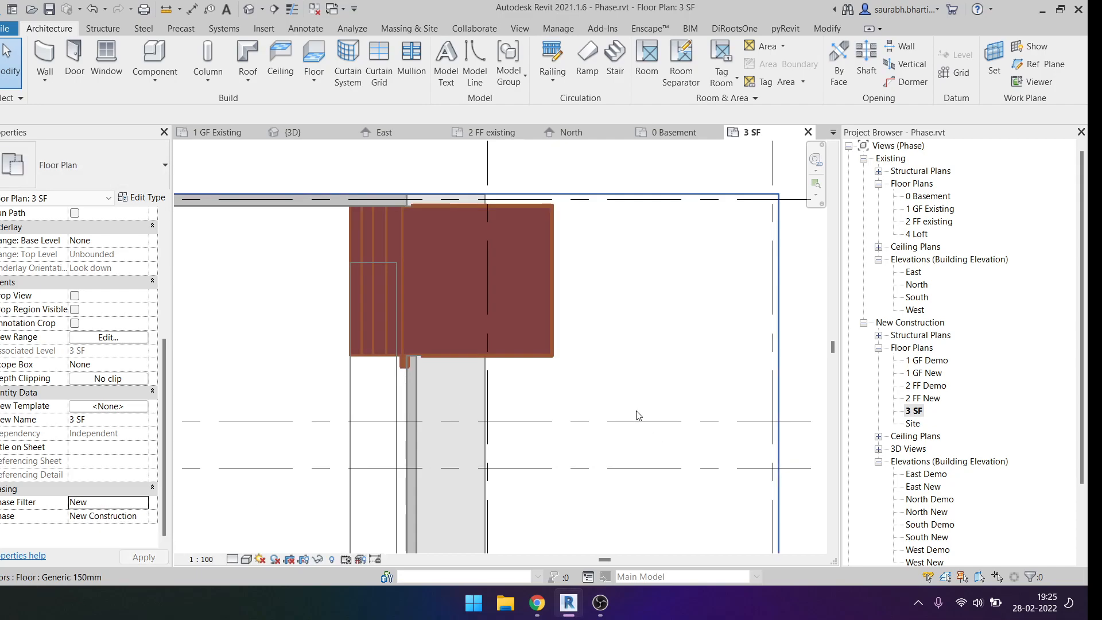
scroll(589, 360, down, 4)
scroll(589, 360, down, 2)
drag(475, 265, 585, 378)
scroll(511, 391, up, 2)
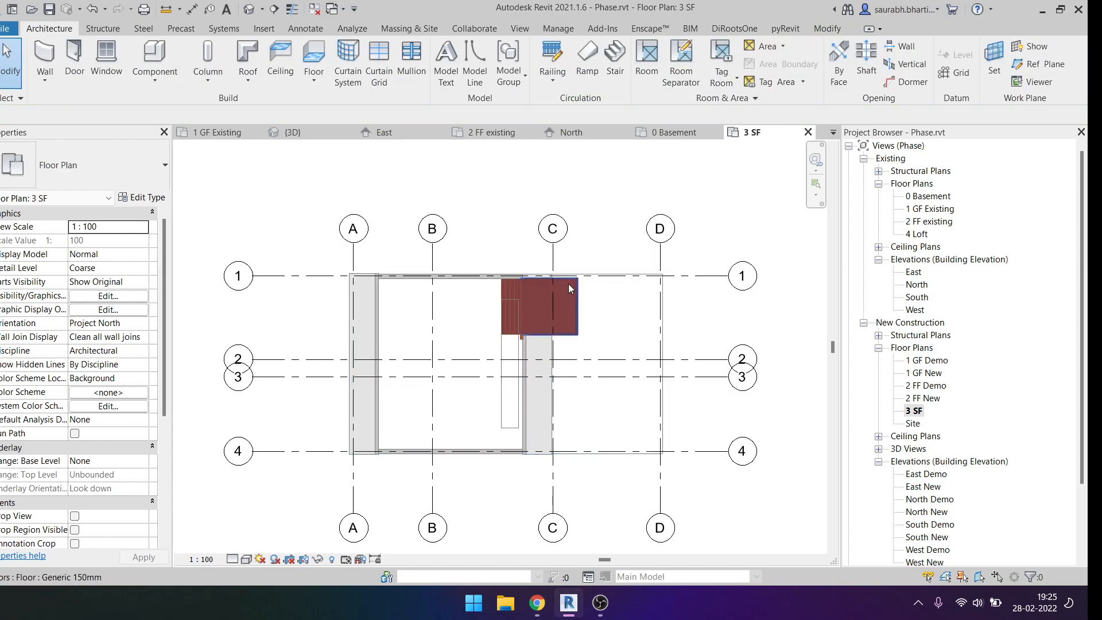
scroll(925, 333, down, 2)
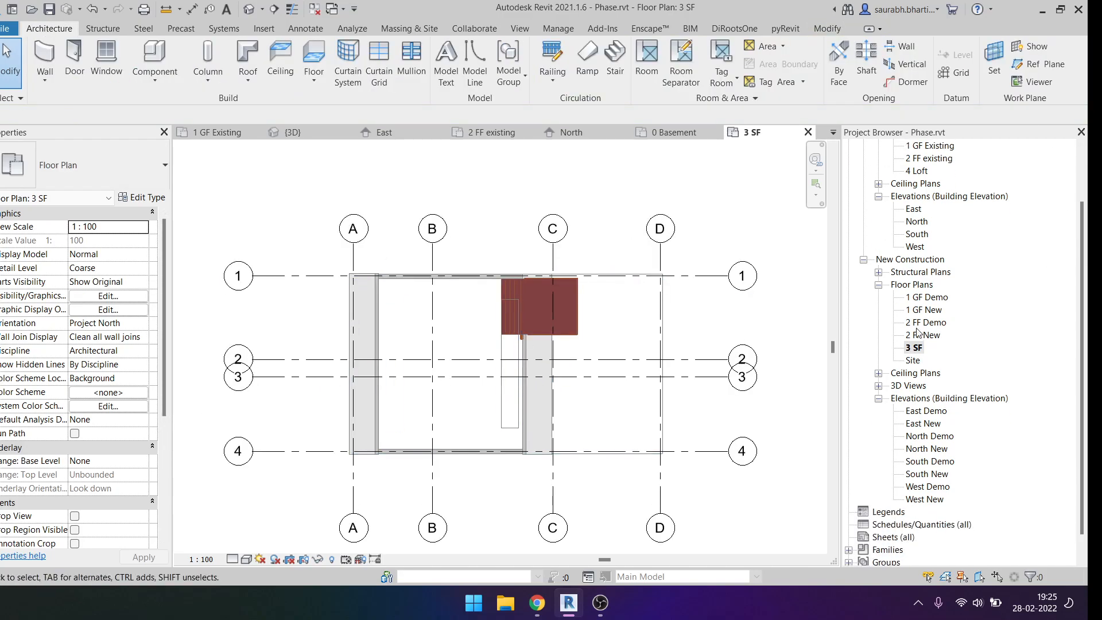
key(ctrl+z)
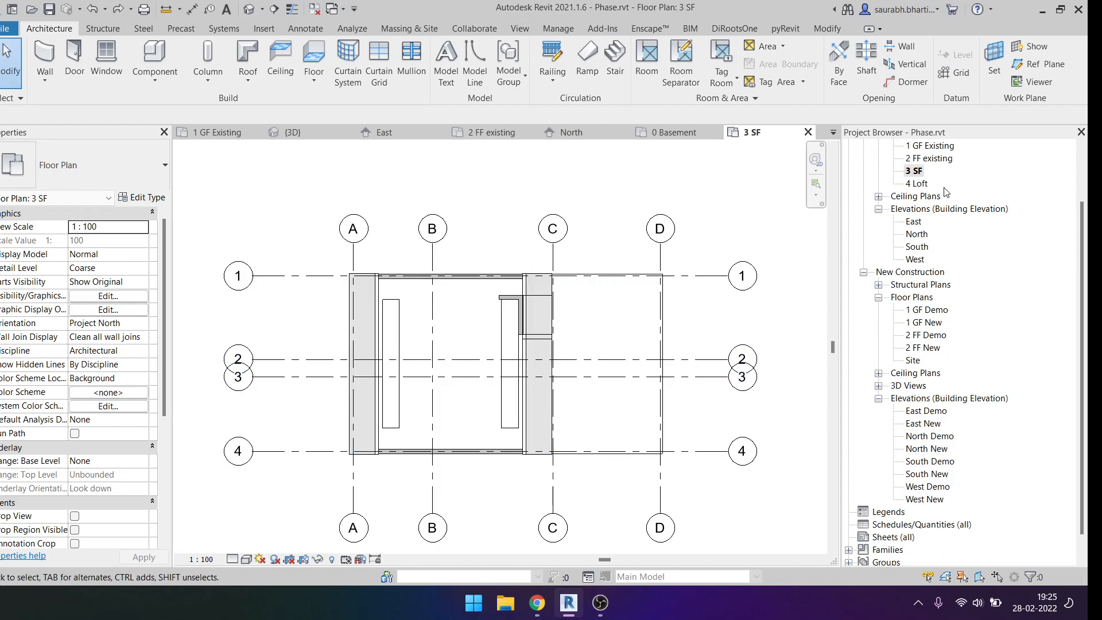
Duplicate the existing 3 SF floor plan with detailing.
right_click(924, 173)
click(917, 173)
right_click(915, 173)
mouse_move(915, 280)
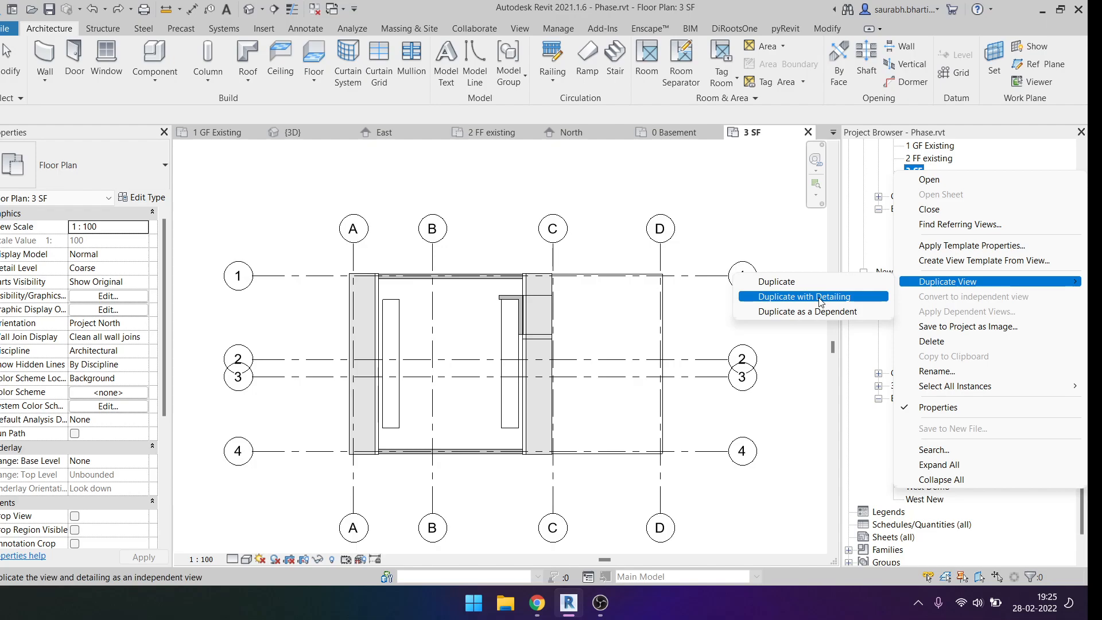
click(786, 294)
click(928, 187)
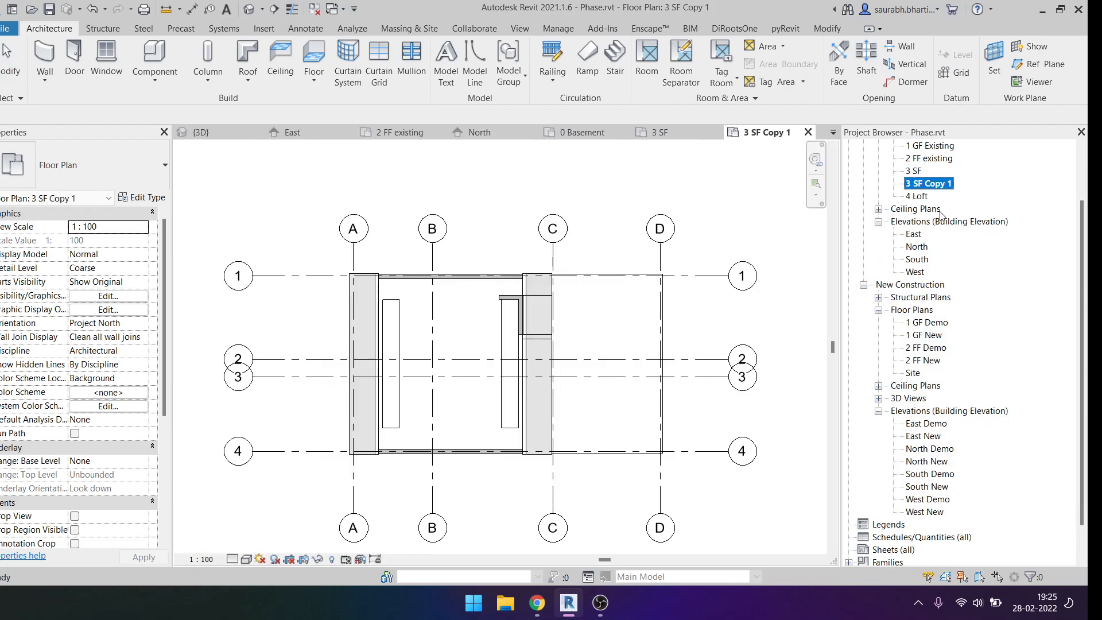
Duplicate the 3 SF copy with detailing and rename the first copy as 3 SF Demo.
scroll(968, 359, down, 1)
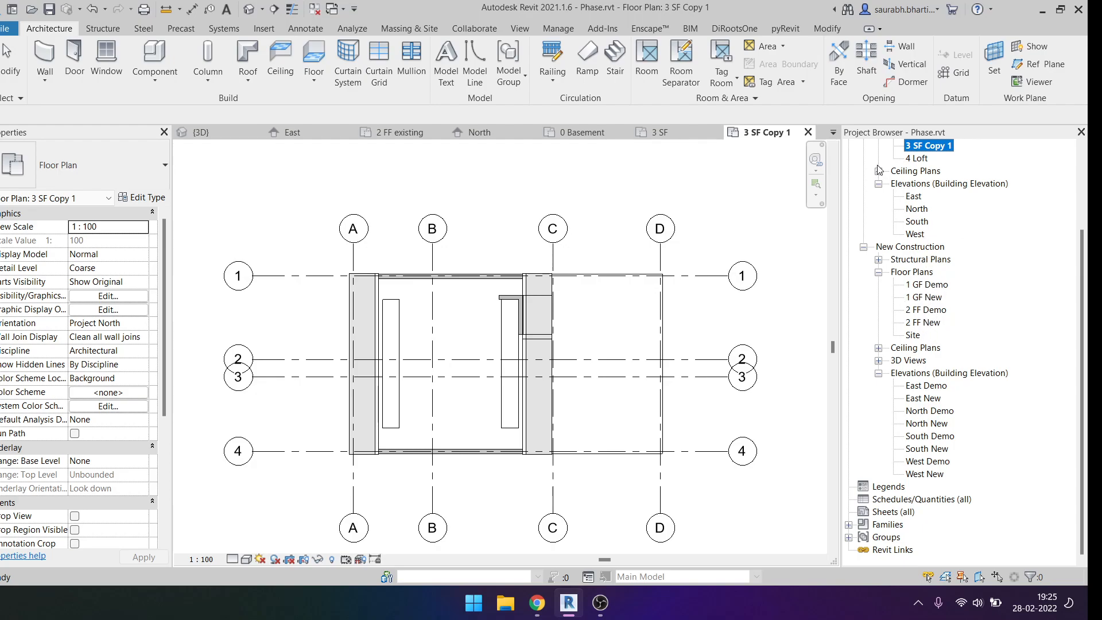
right_click(912, 150)
mouse_move(952, 257)
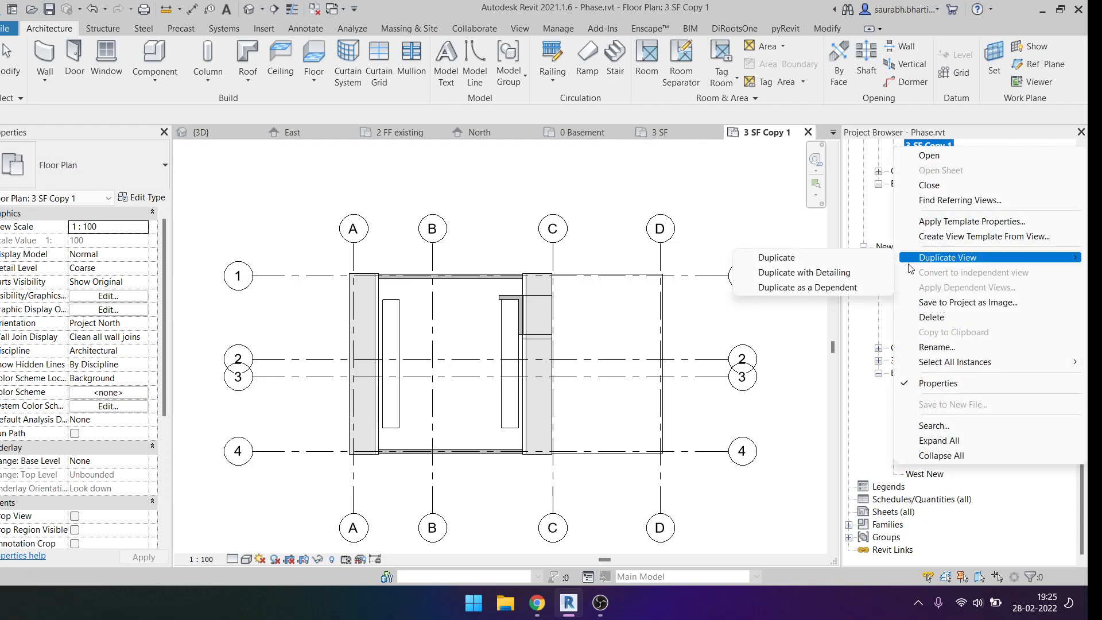
click(838, 272)
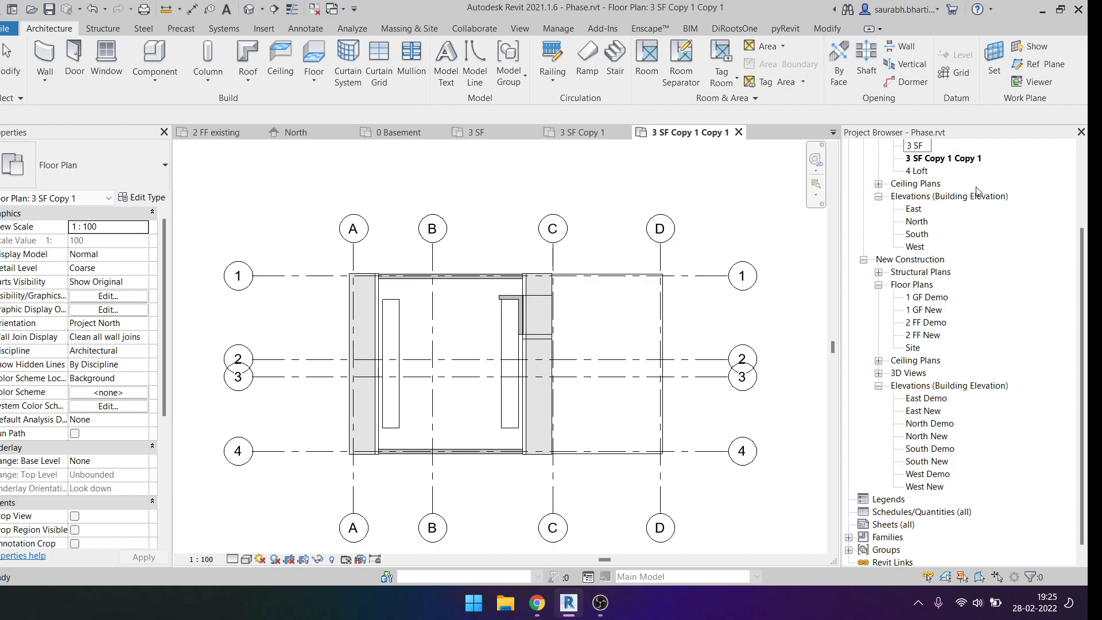
text(3 SF Demo)
key(Return)
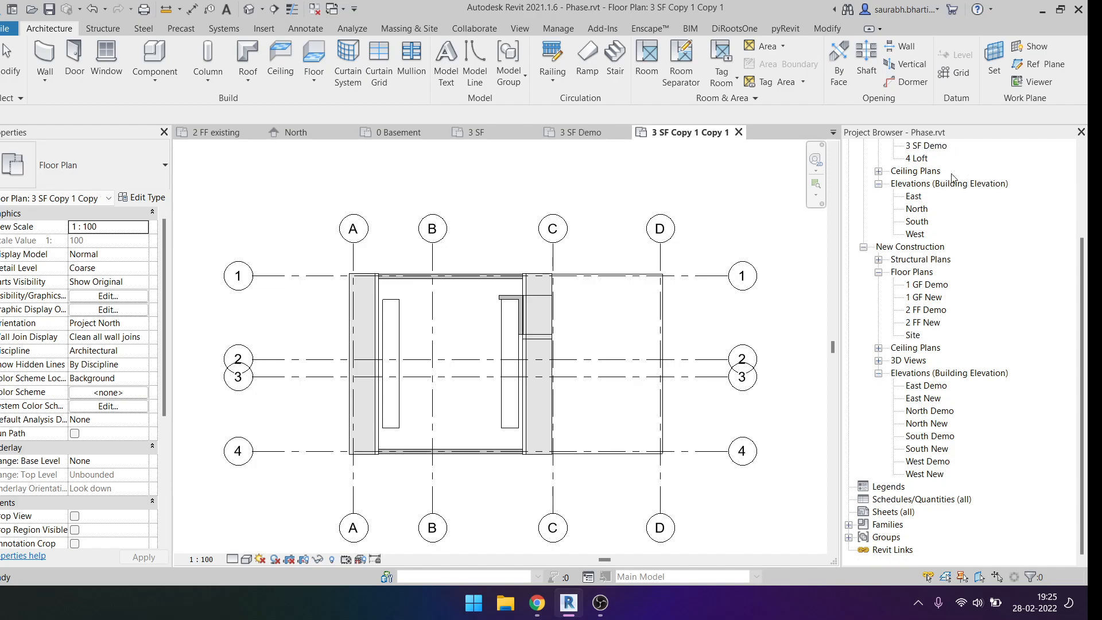
Rename the second copy of the 3 SF floor plan as 3 SF New.
scroll(952, 183, up, 2)
click(941, 209)
key(BackSpace)
key(BackSpace)
key(BackSpace)
key(BackSpace)
key(BackSpace)
key(BackSpace)
key(BackSpace)
key(BackSpace)
key(BackSpace)
key(BackSpace)
key(BackSpace)
text(New)
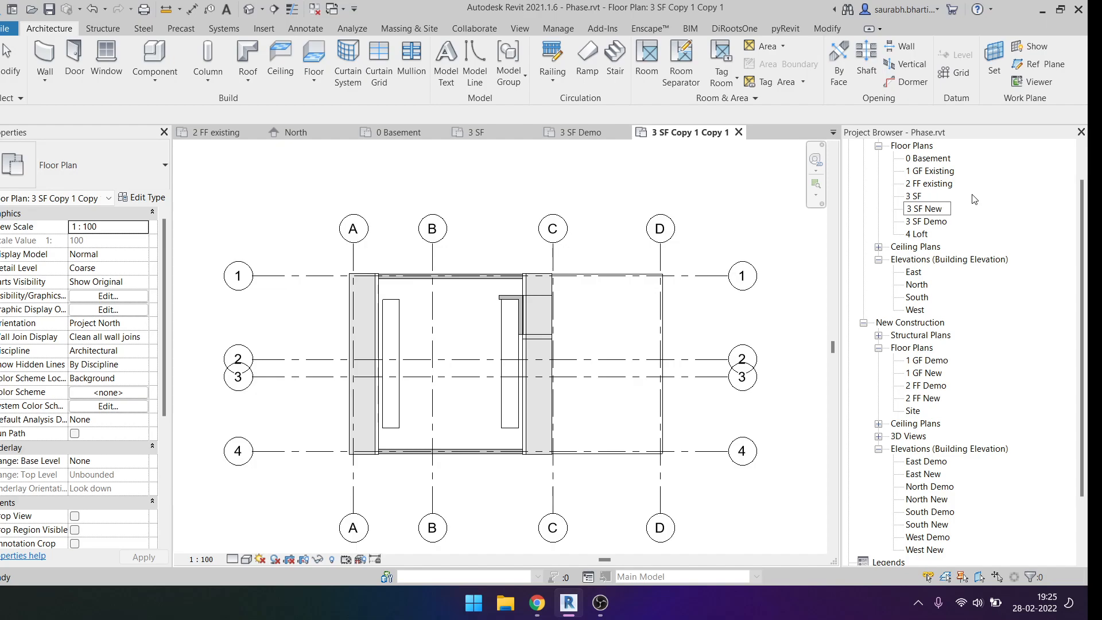
key(Return)
Set the 3 SF Demo plan to the New Construction phase with the Demo phase filter, and open it to check the stair area.
click(924, 209)
scroll(12, 421, down, 5)
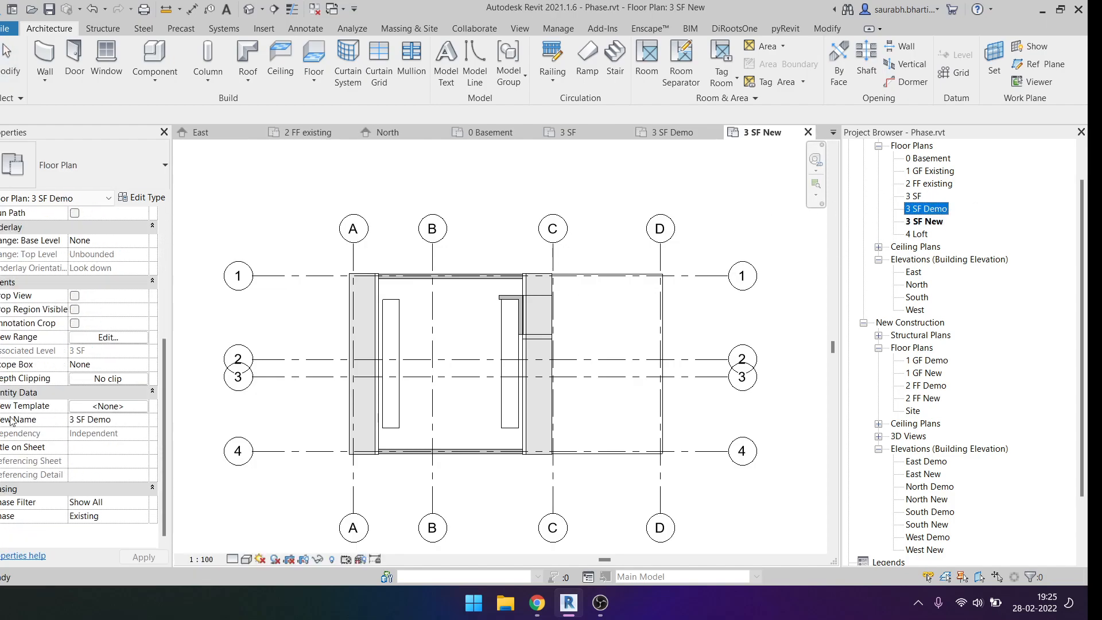
click(140, 516)
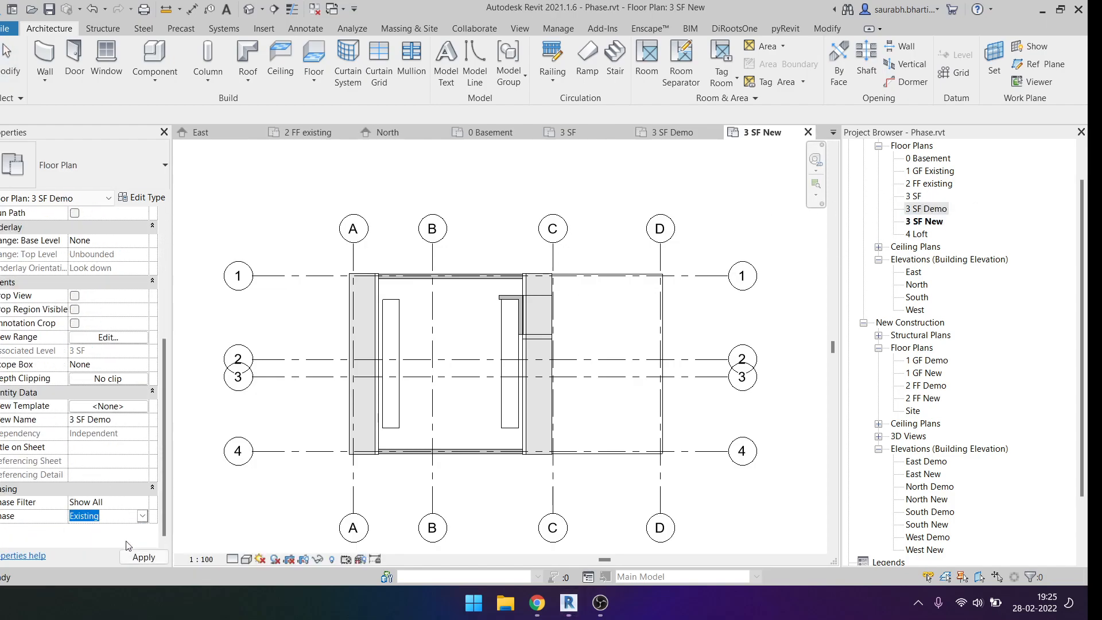
click(129, 542)
click(140, 502)
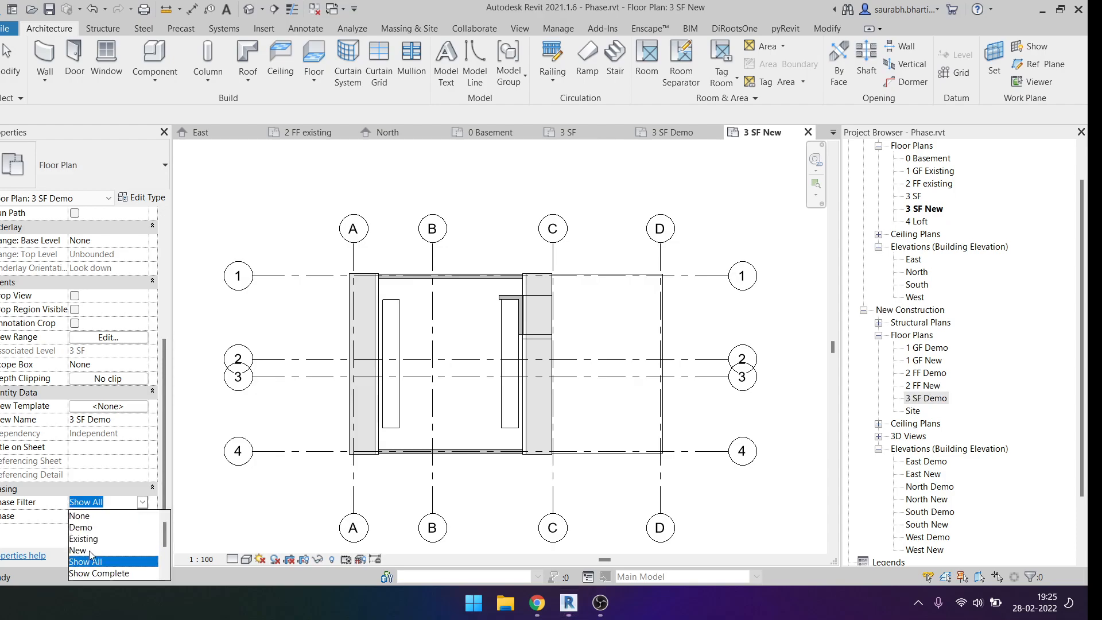
click(87, 528)
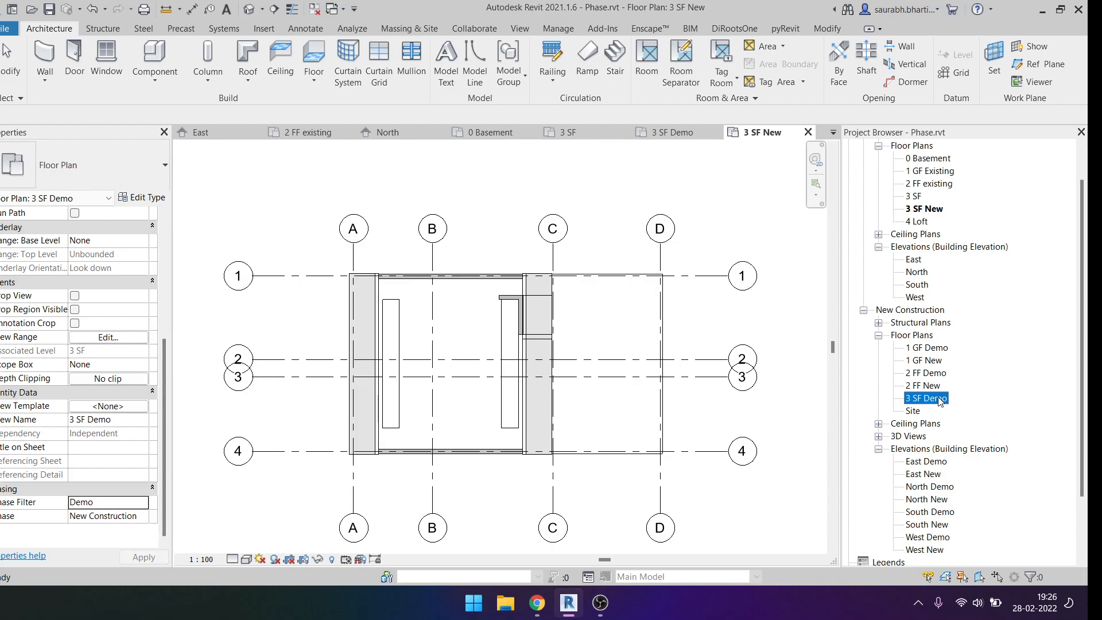
double_click(927, 398)
scroll(542, 312, up, 4)
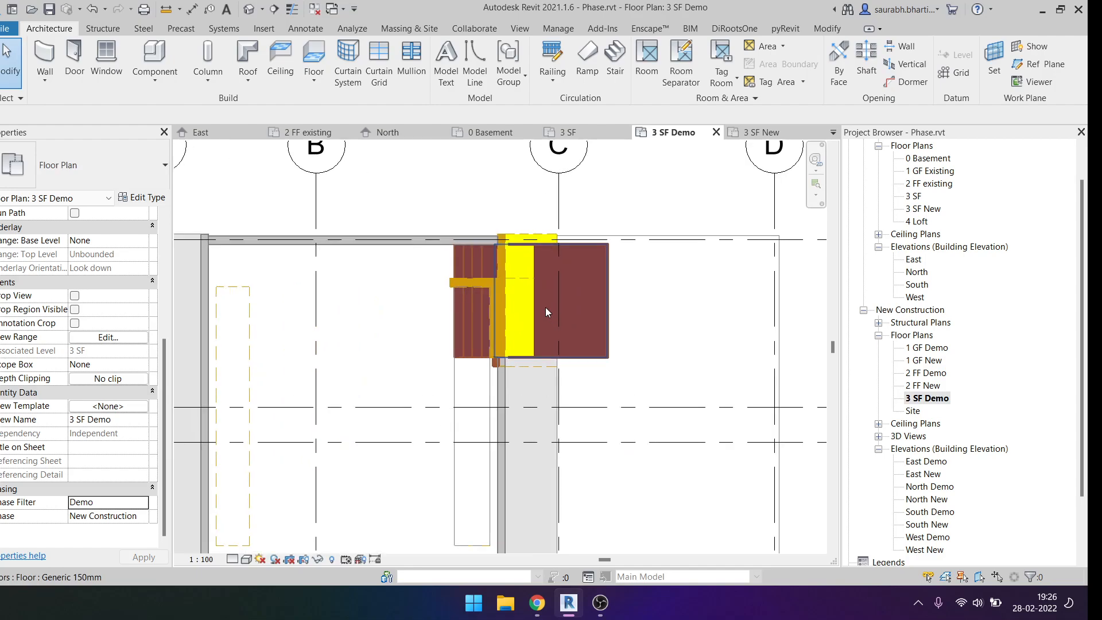
drag(404, 189, 617, 367)
click(475, 207)
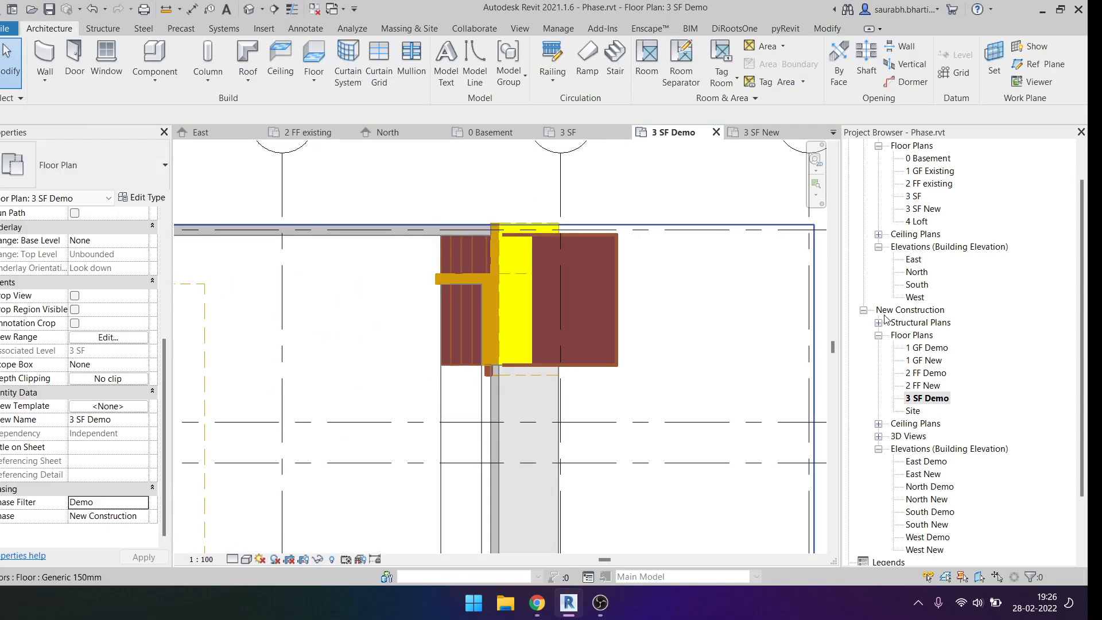
Set the 3 SF New plan to the New Construction phase with the New phase filter, and open it to check the stair area.
click(925, 209)
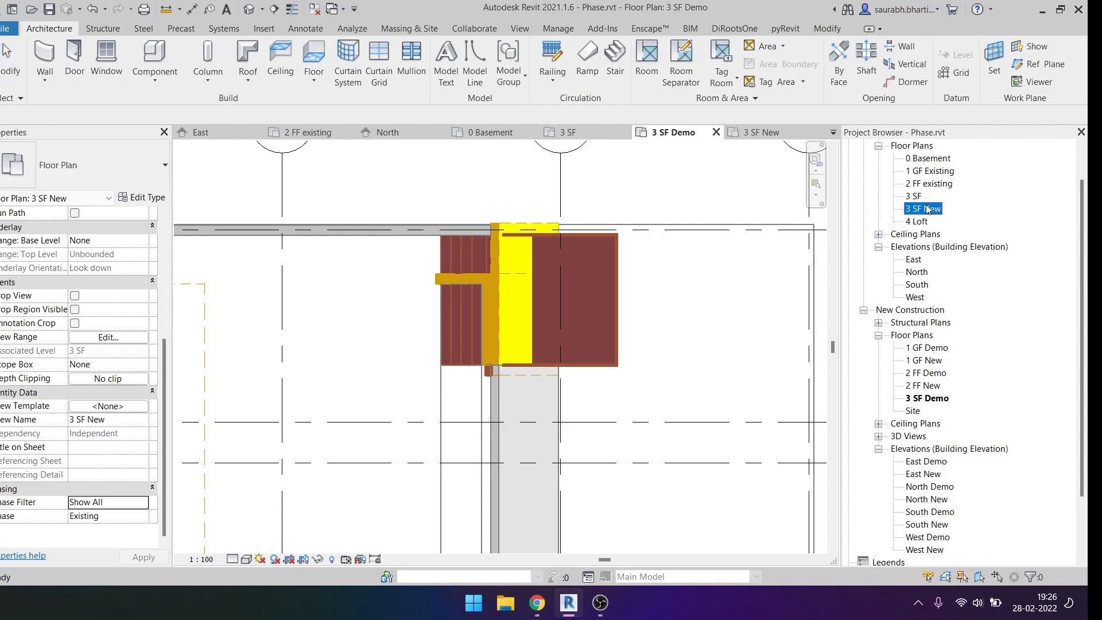
click(115, 516)
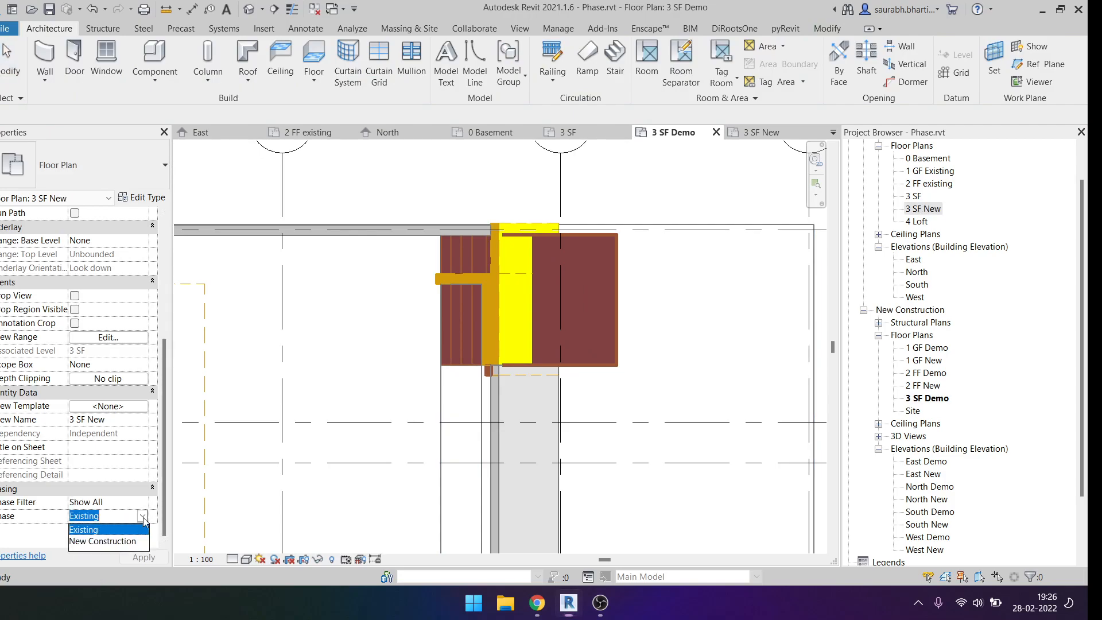
click(110, 542)
click(139, 502)
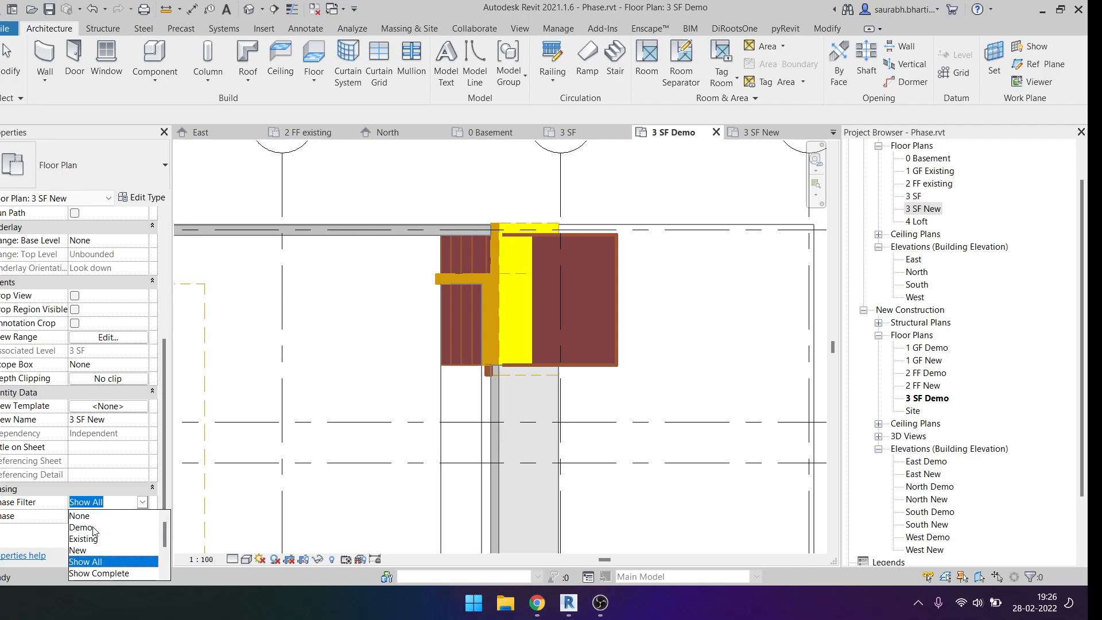
click(96, 551)
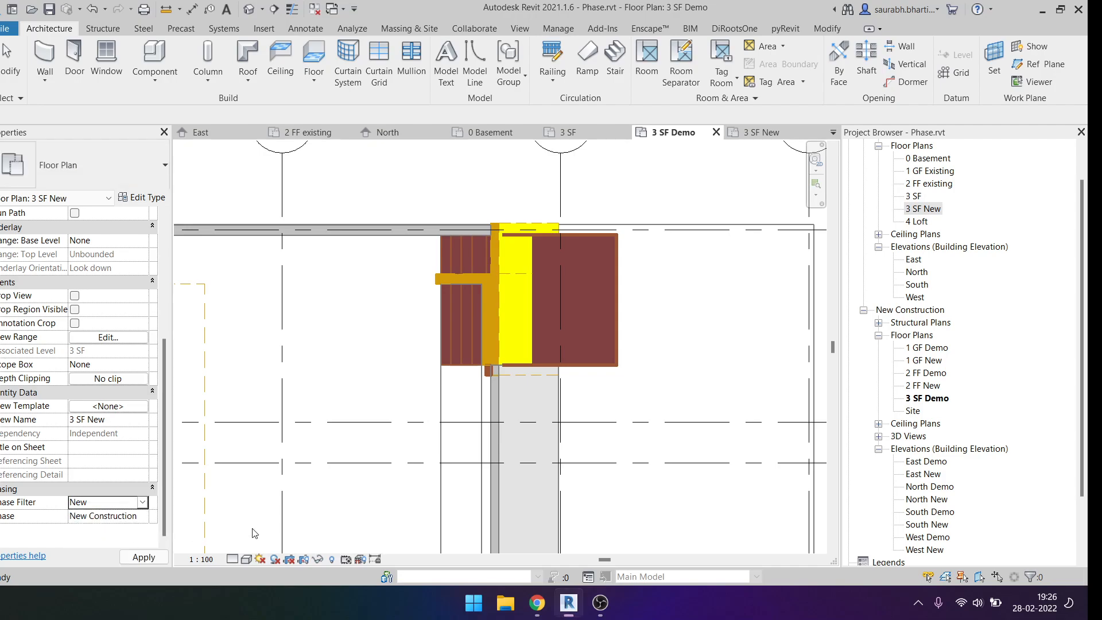
double_click(923, 399)
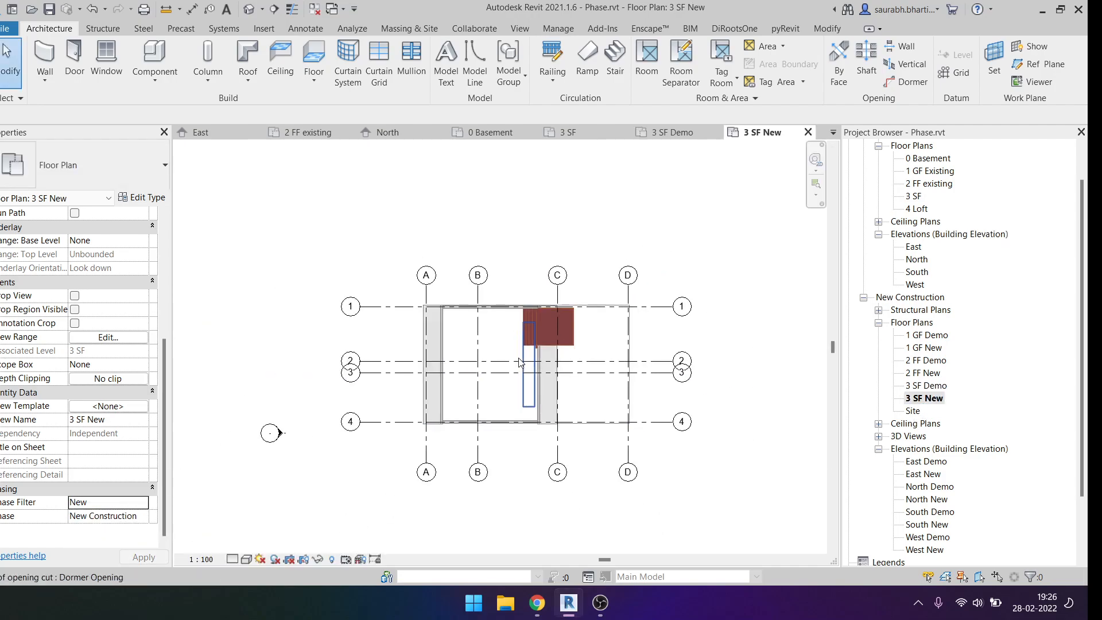
scroll(551, 325, up, 5)
scroll(546, 275, up, 3)
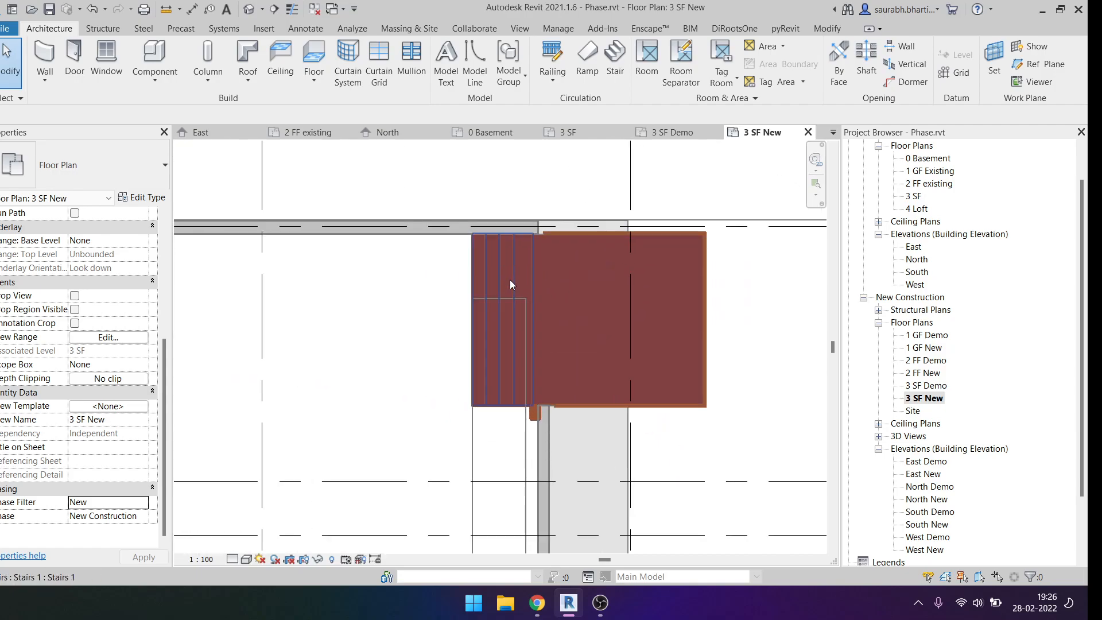
scroll(507, 275, down, 5)
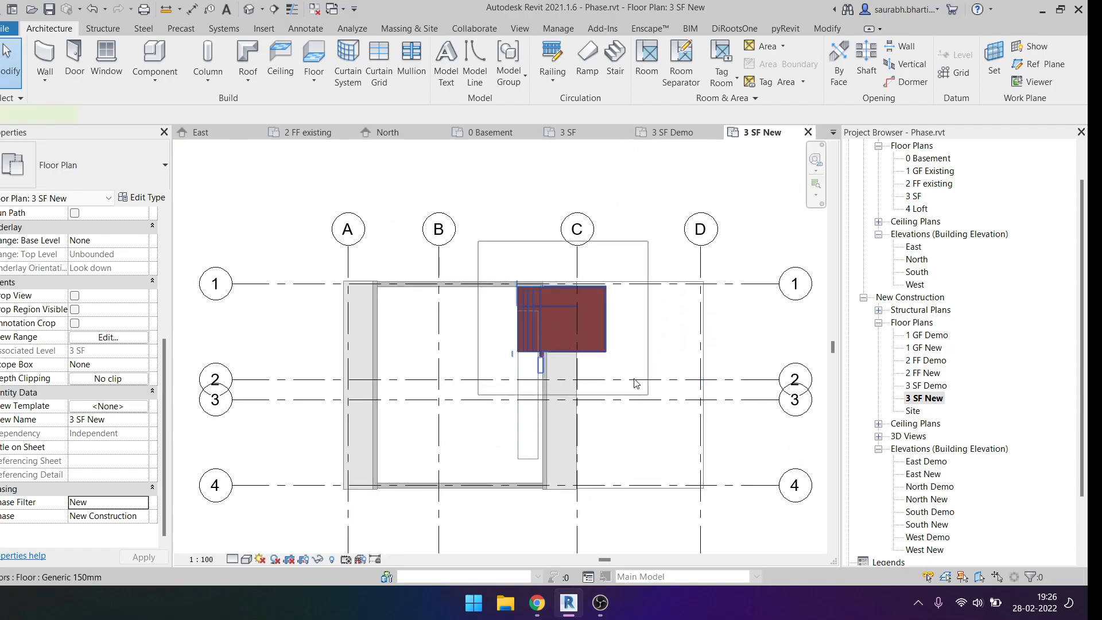
Examine the new stair, terrace floor and railing at the roof opening in the 3D view.
click(249, 9)
shift+middle_drag(624, 411, 609, 367)
scroll(582, 429, down, 5)
scroll(614, 331, up, 2)
scroll(613, 330, up, 2)
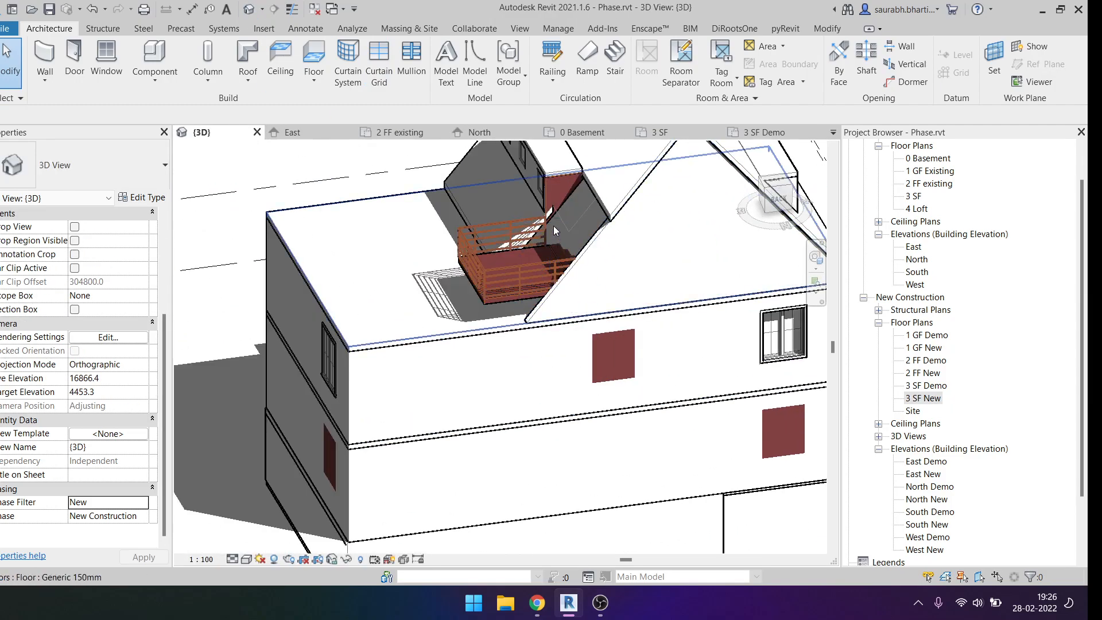
scroll(553, 229, up, 4)
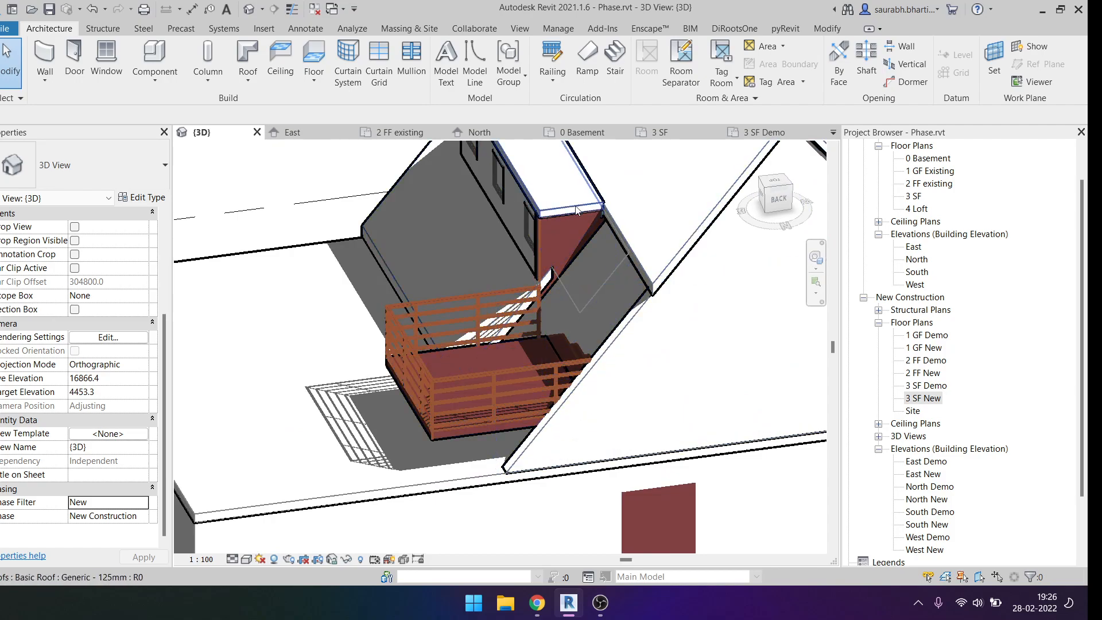
Start a wall in the 3 SF New plan and look through the wall types, keeping Generic - 200mm.
double_click(923, 400)
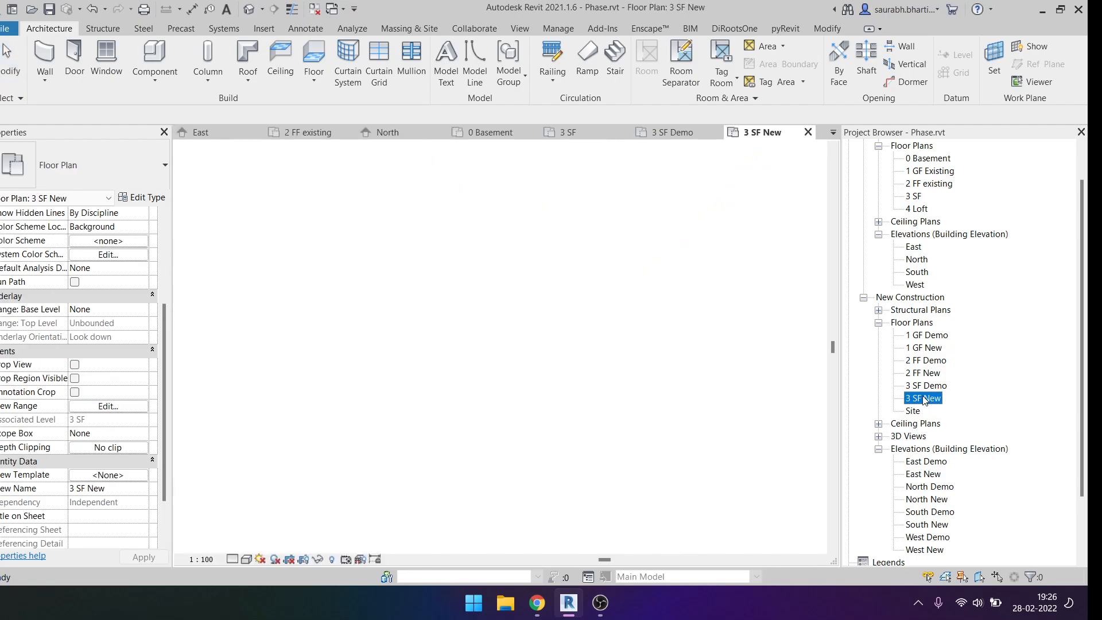
click(52, 61)
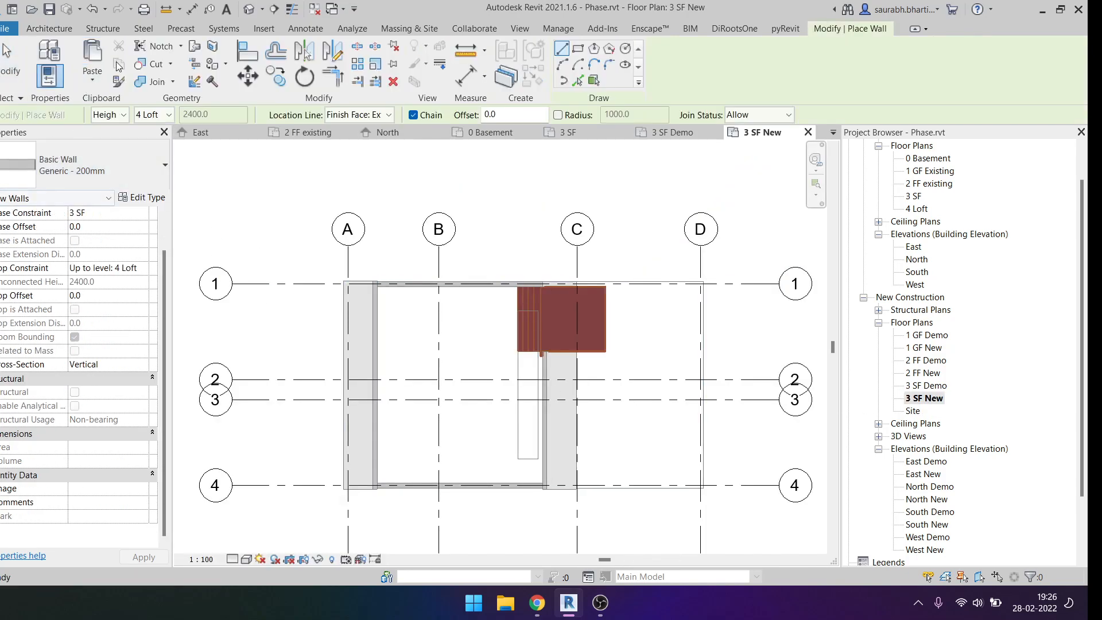
scroll(580, 344, up, 3)
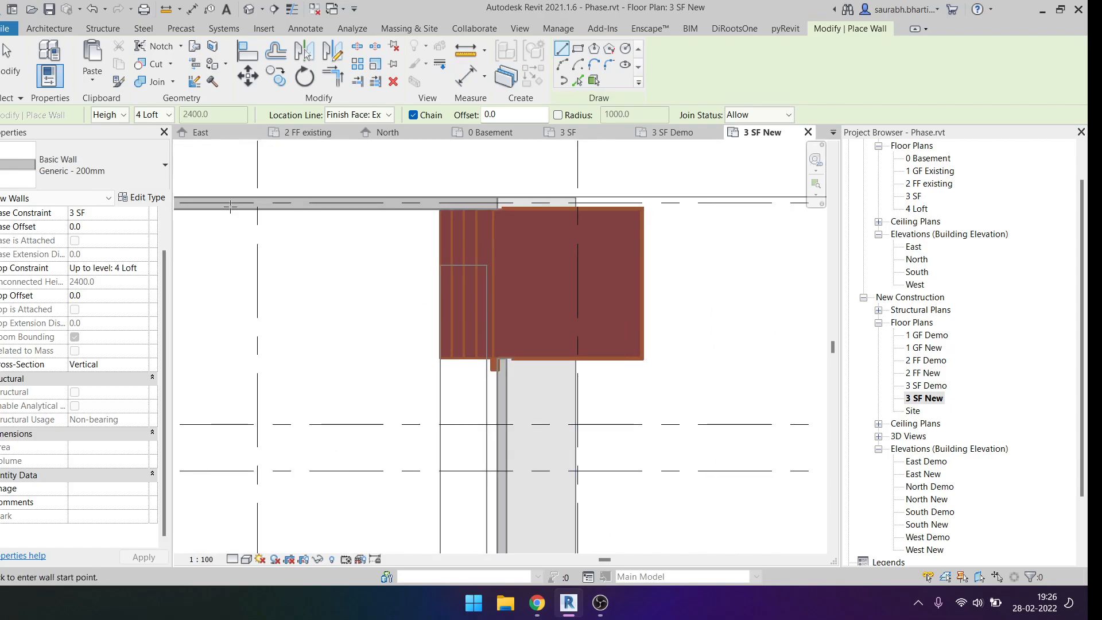
click(164, 160)
scroll(92, 344, up, 3)
scroll(94, 385, down, 5)
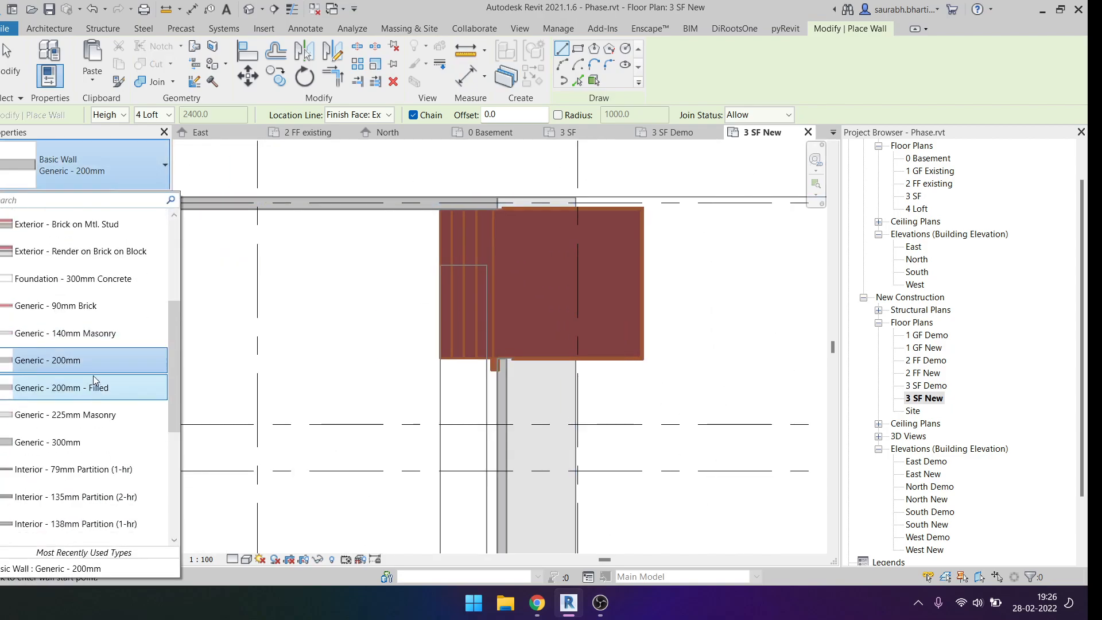
scroll(96, 454, down, 2)
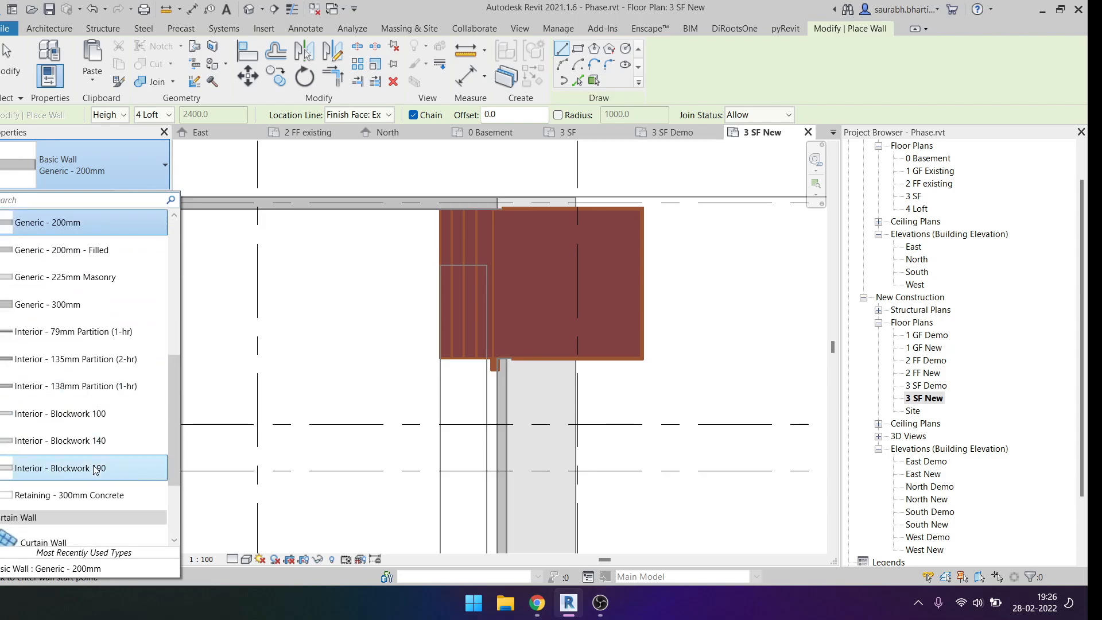
scroll(86, 448, up, 5)
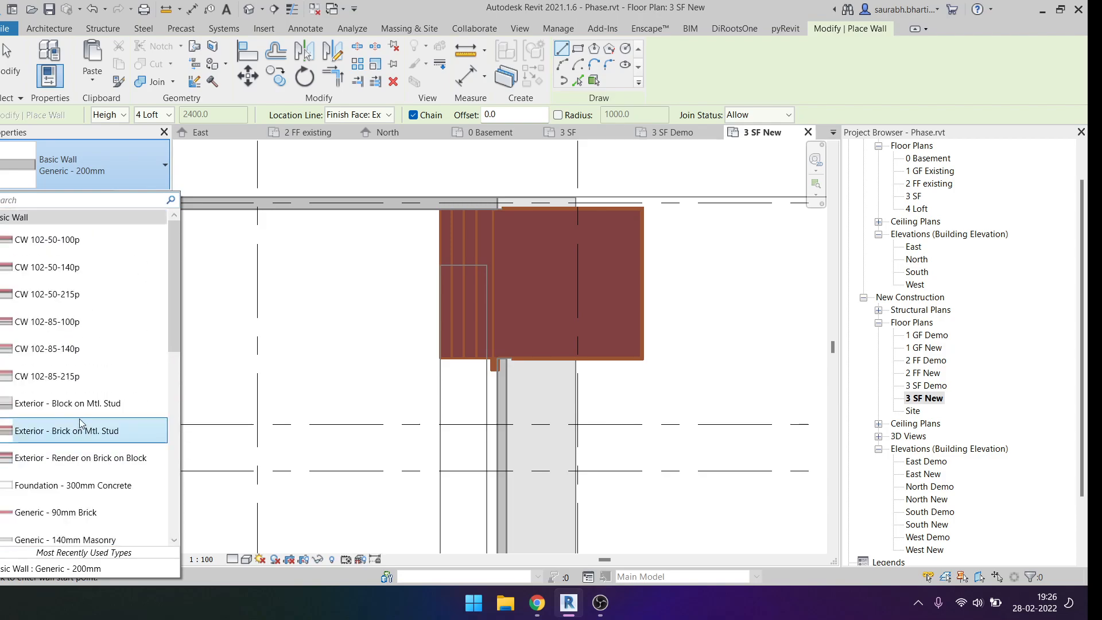
scroll(82, 401, down, 3)
click(87, 326)
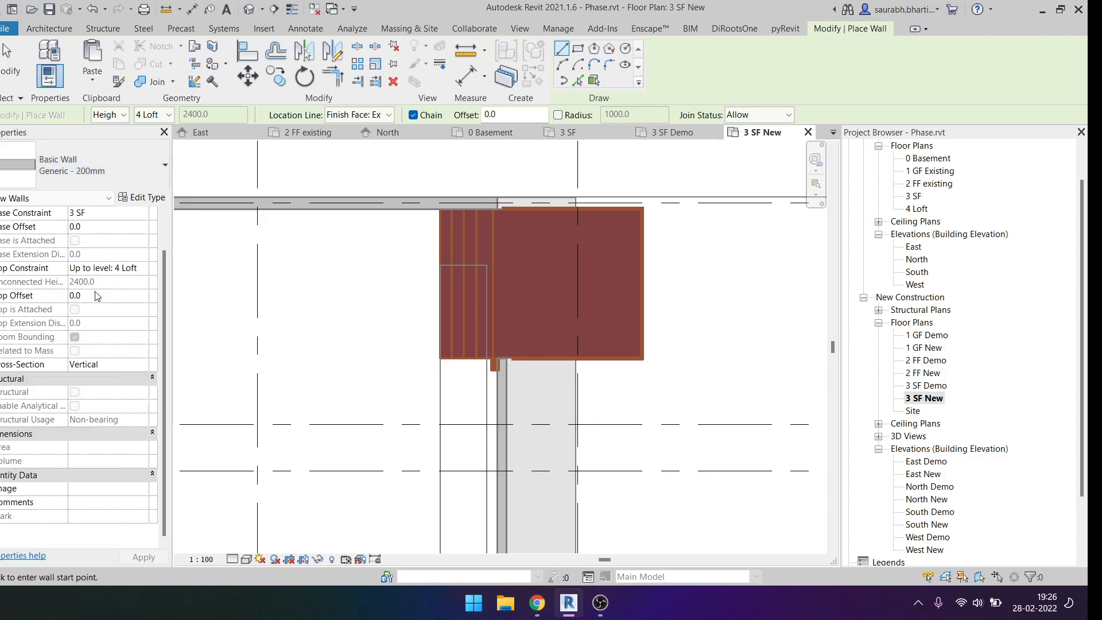
Duplicate the Generic - 200mm wall type as Generic - 100mm.
click(139, 198)
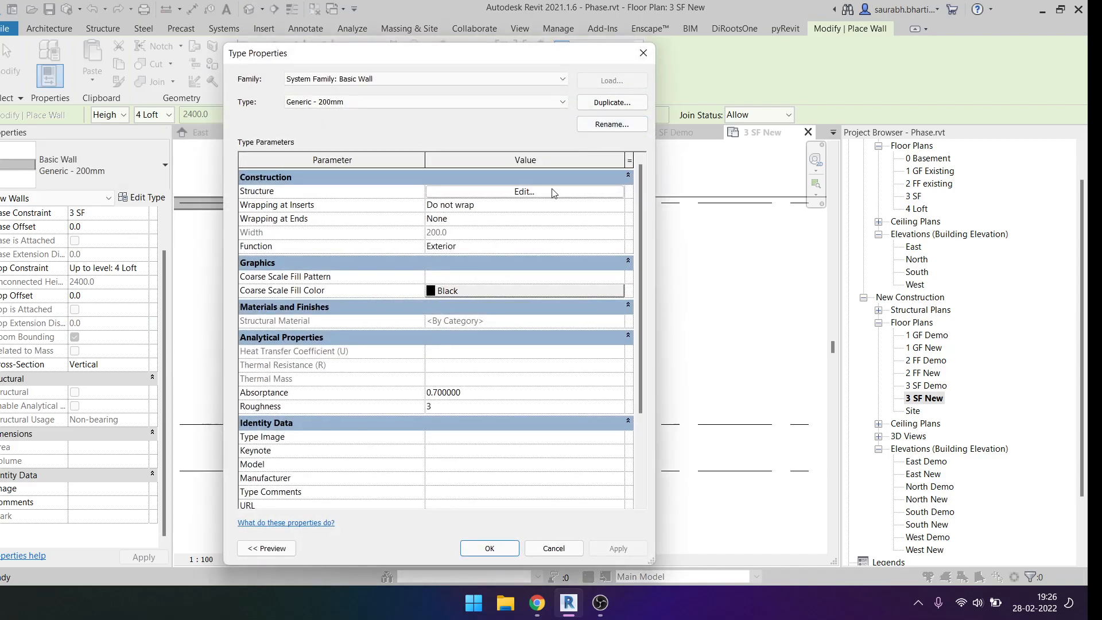
click(553, 191)
key(Return)
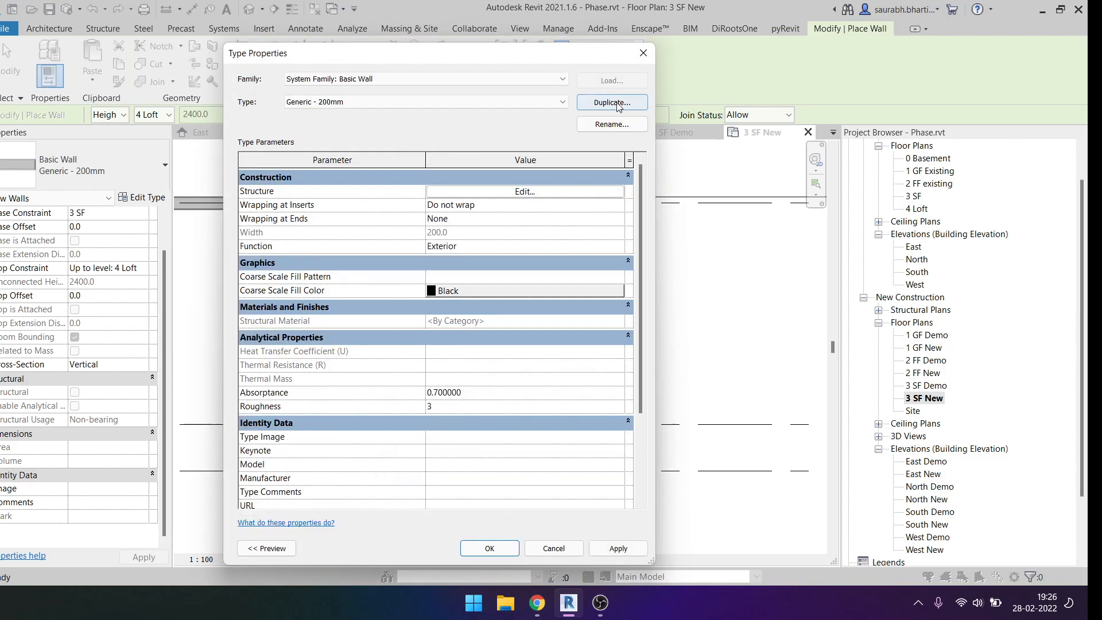
click(612, 102)
click(493, 299)
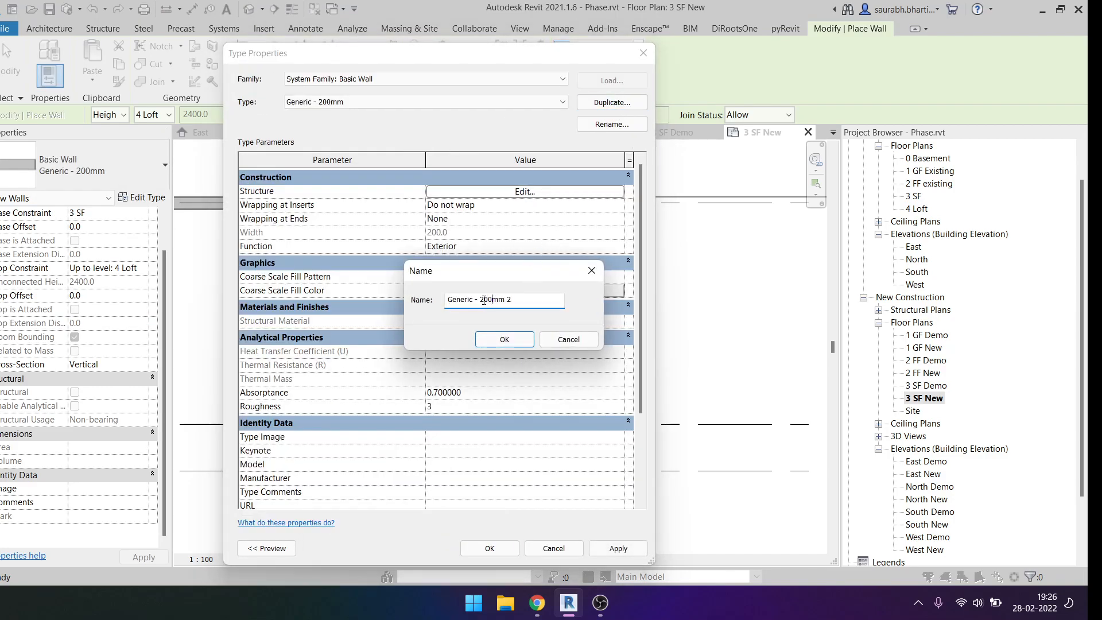
drag(489, 302, 1067, 5)
text(10)
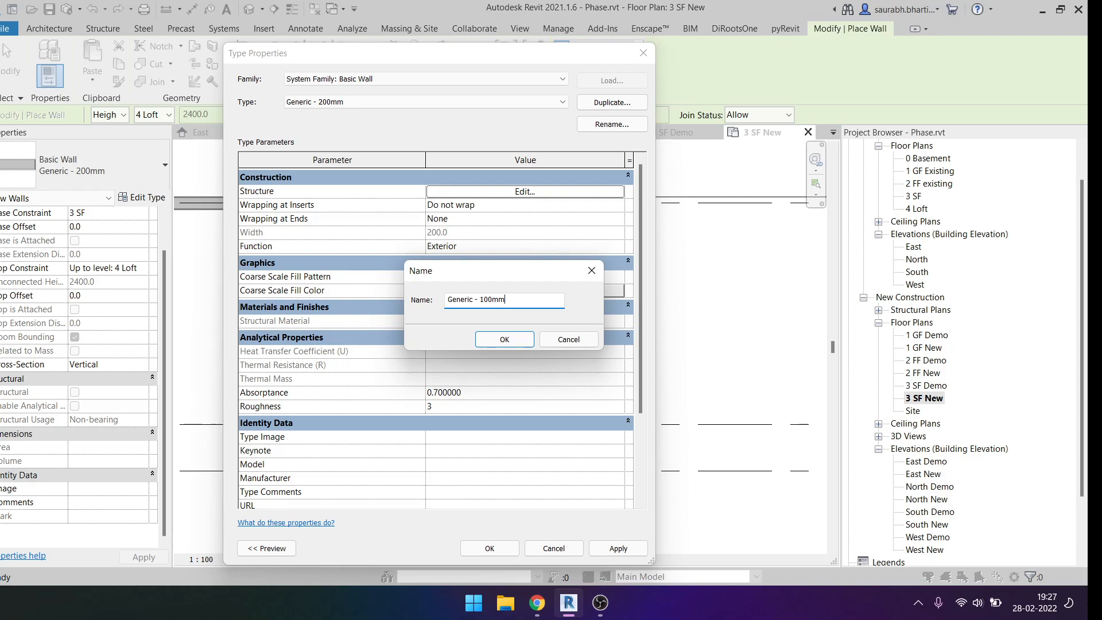
click(507, 341)
click(511, 342)
Set the structure layer thickness of the Generic - 100mm wall type to 100 mm and apply the type.
click(517, 191)
click(507, 206)
text(100)
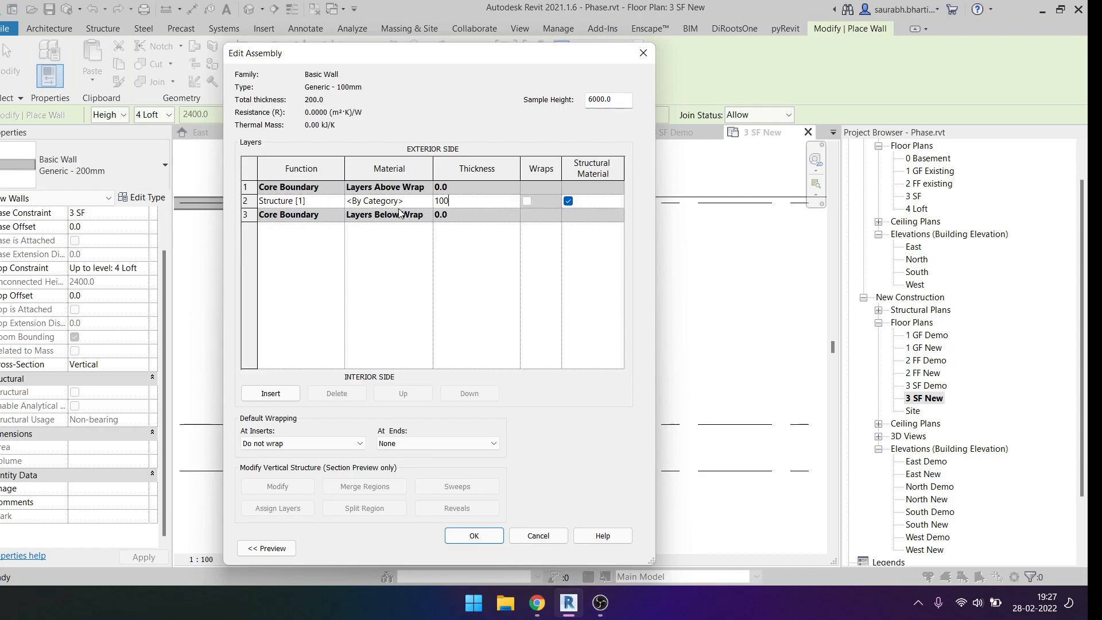
click(474, 535)
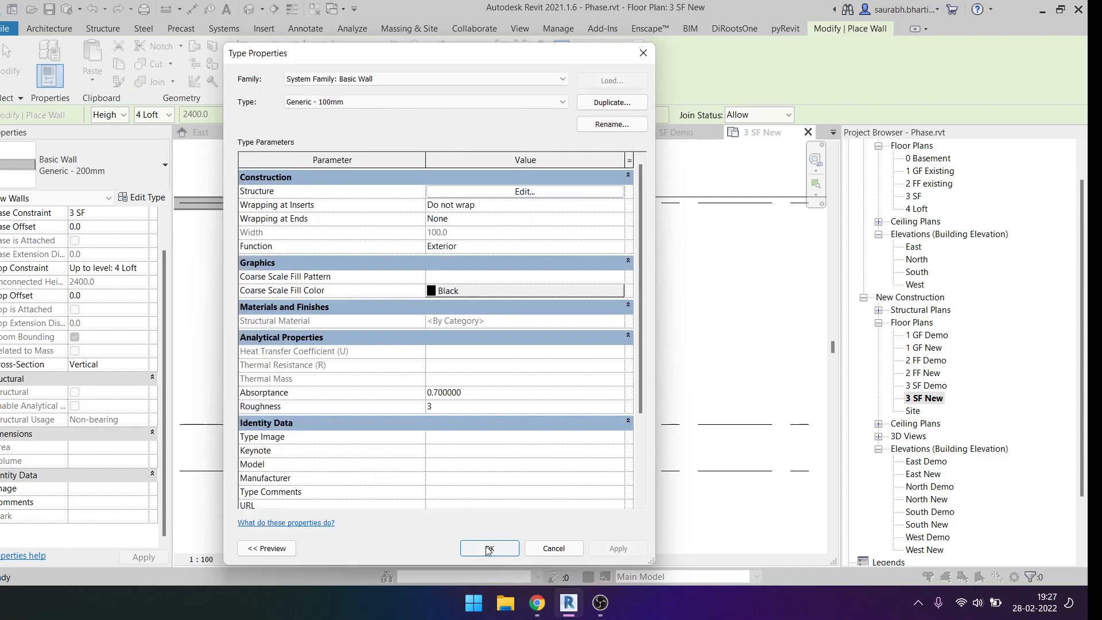
click(489, 549)
Draw a Generic - 100mm wall about 2660 mm long with an 800 mm base offset, closing the gap between stair and terrace up to the grid 1 wall.
scroll(512, 307, up, 1)
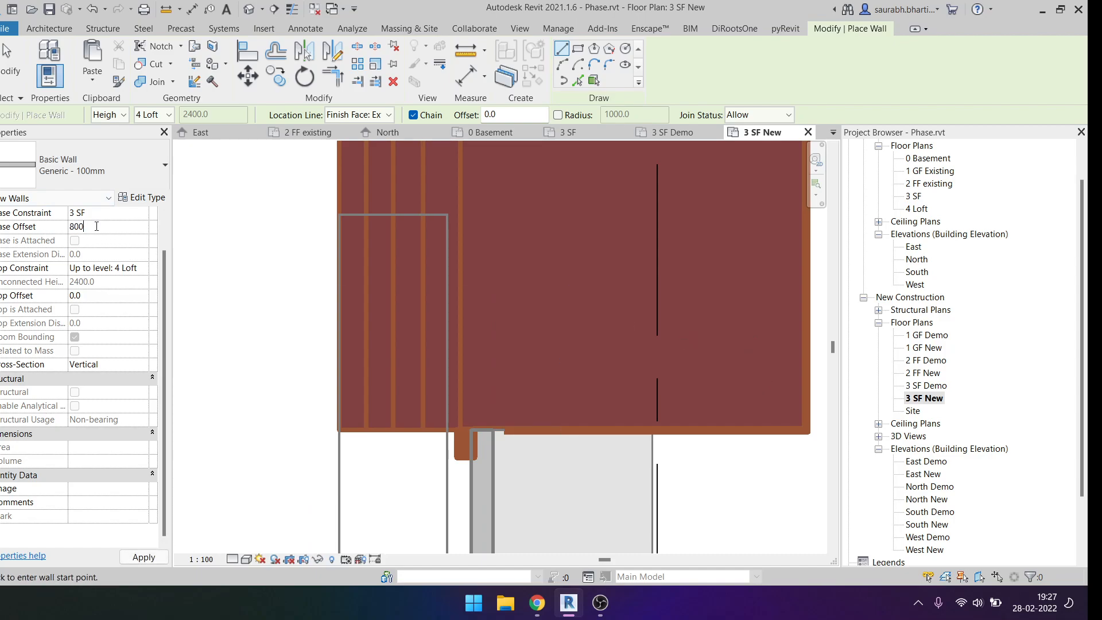
click(487, 428)
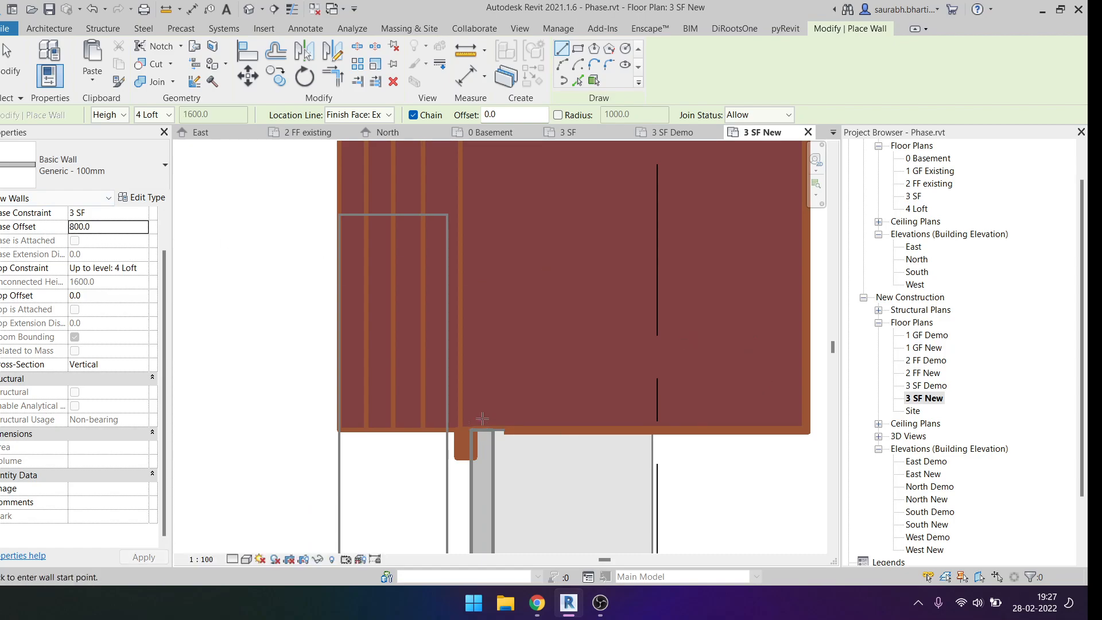
scroll(482, 287, down, 1)
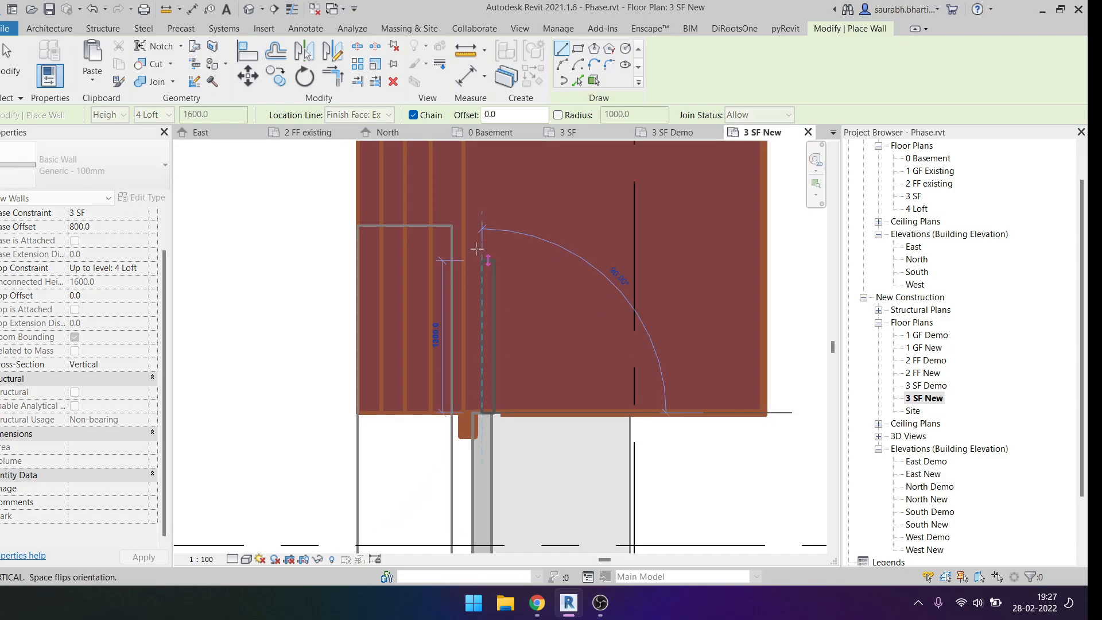
middle_drag(481, 144, 464, 332)
click(464, 301)
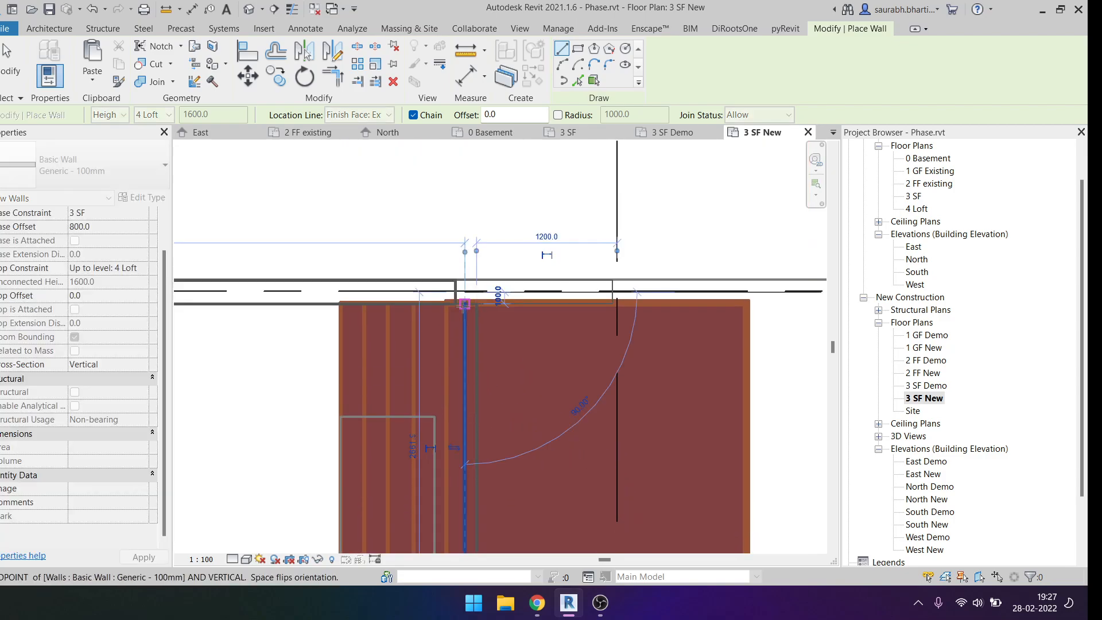
key(Escape)
key(Escape)
Open the 3D view and select the new Generic - 100mm wall behind the terrace, viewed squarely from the right side.
click(259, 11)
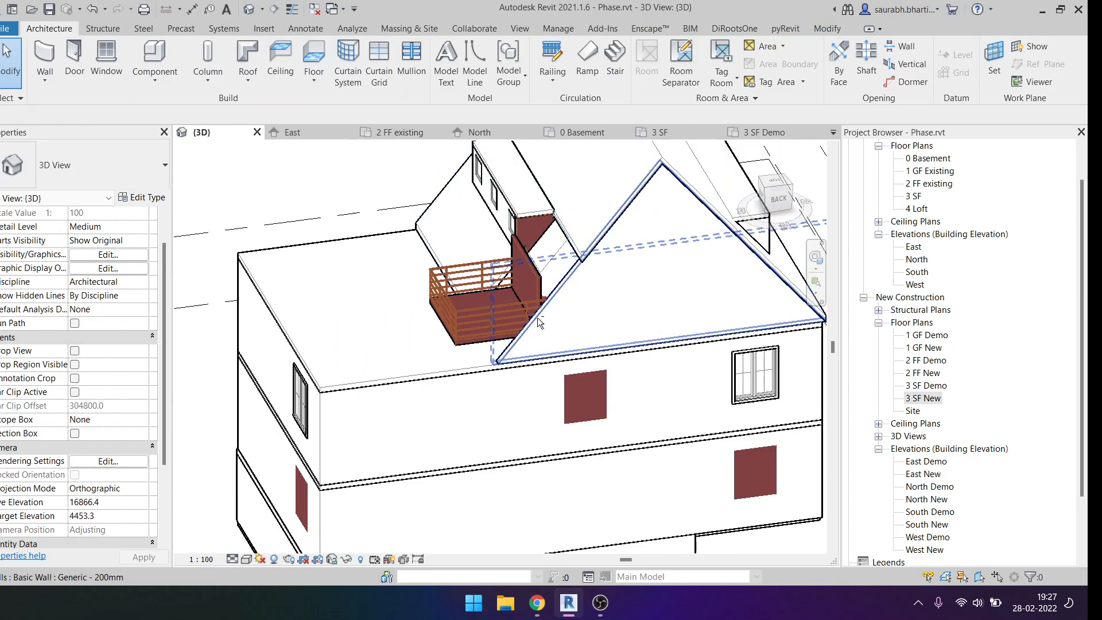
scroll(535, 316, up, 4)
click(600, 198)
shift+middle_drag(600, 198, 611, 277)
click(595, 302)
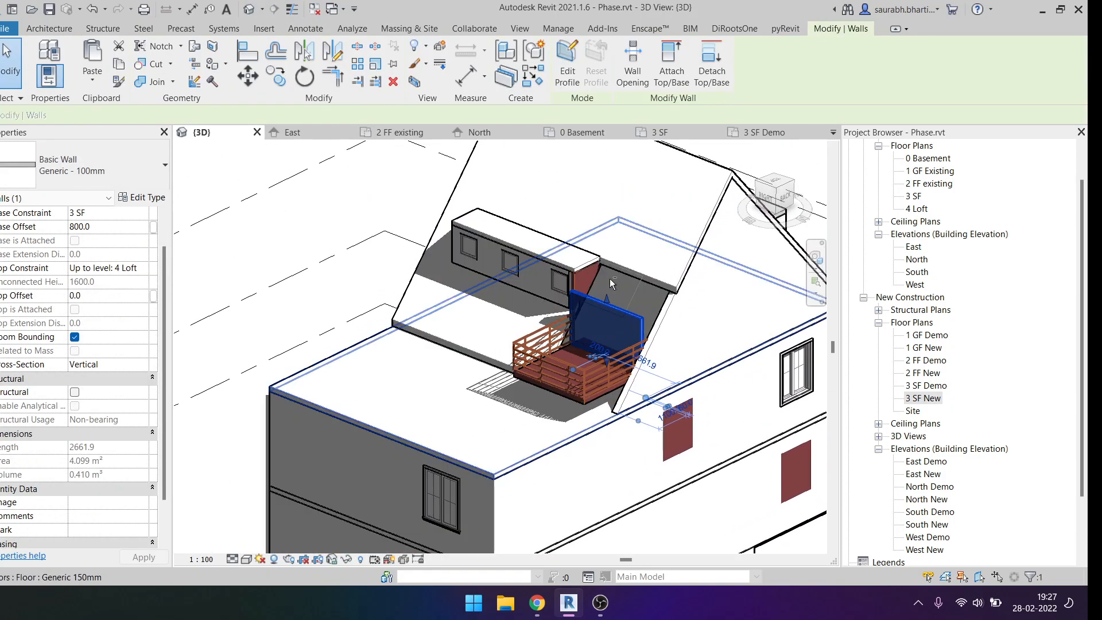
shift+middle_drag(515, 280, 780, 198)
click(780, 197)
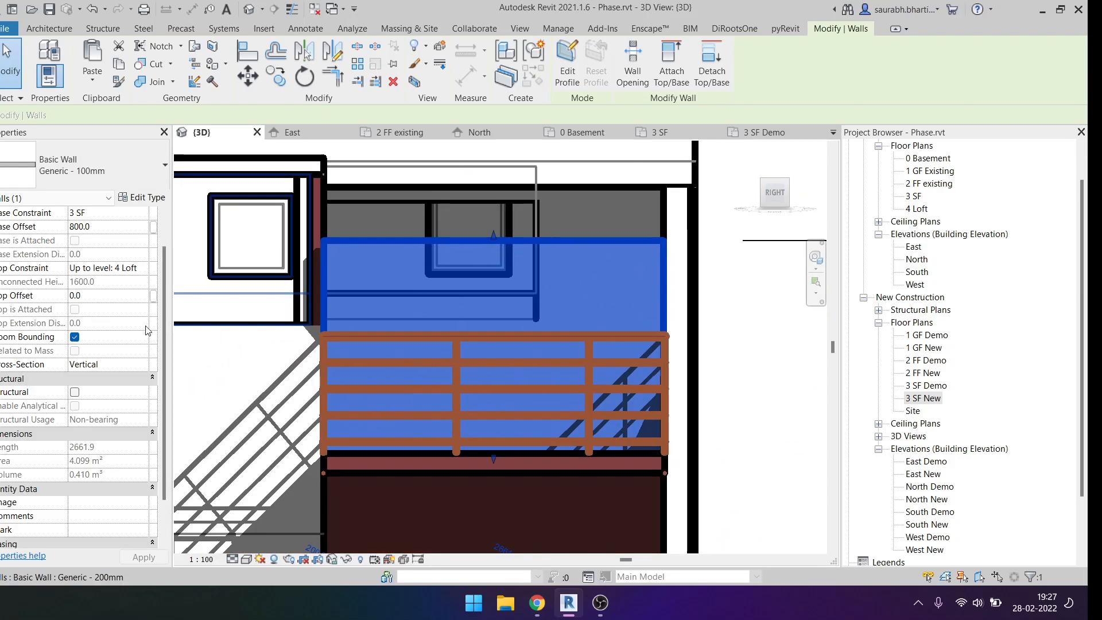
key(Escape)
click(542, 267)
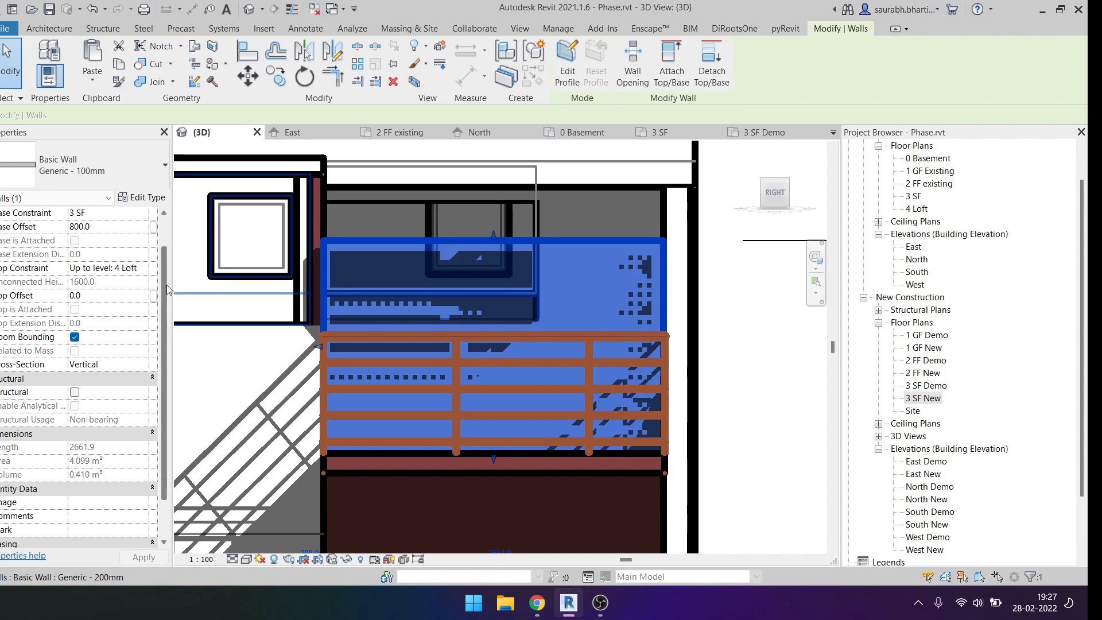
Set the new wall's top offset to 400 mm above level 4 Loft.
click(103, 297)
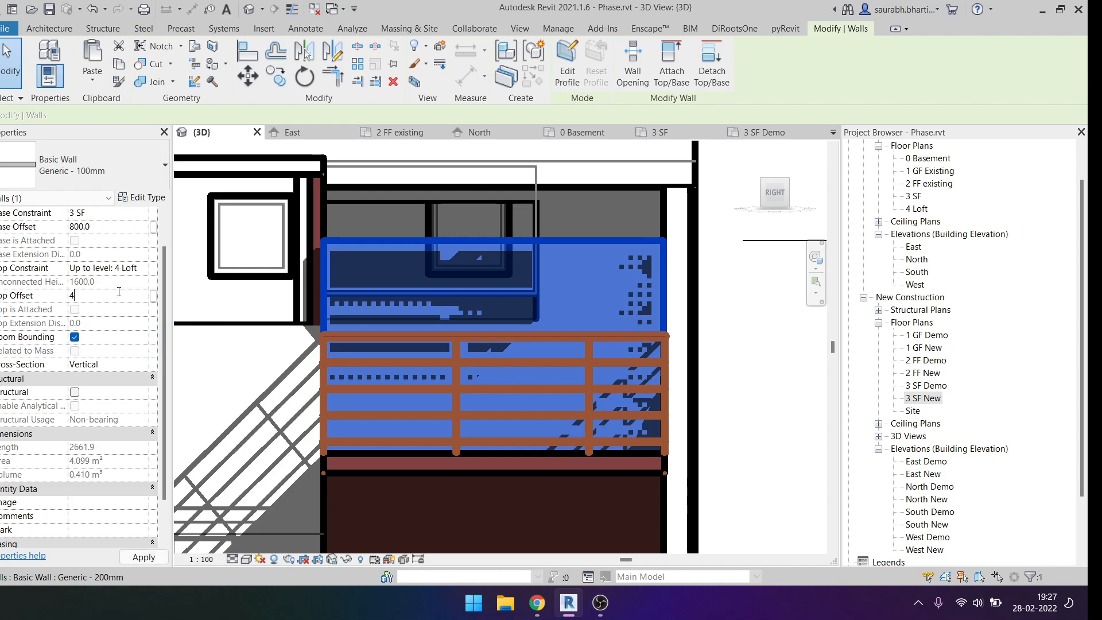
text(400)
key(Return)
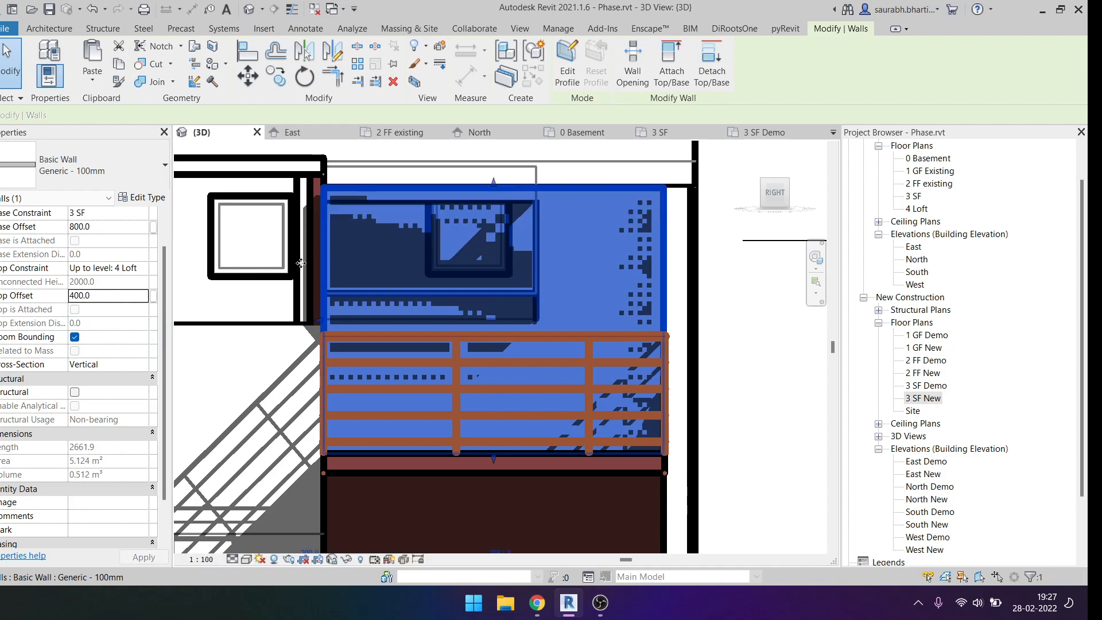
Set the top offset of the new Generic - 100mm wall to 500 mm and check its height in 3D.
click(129, 293)
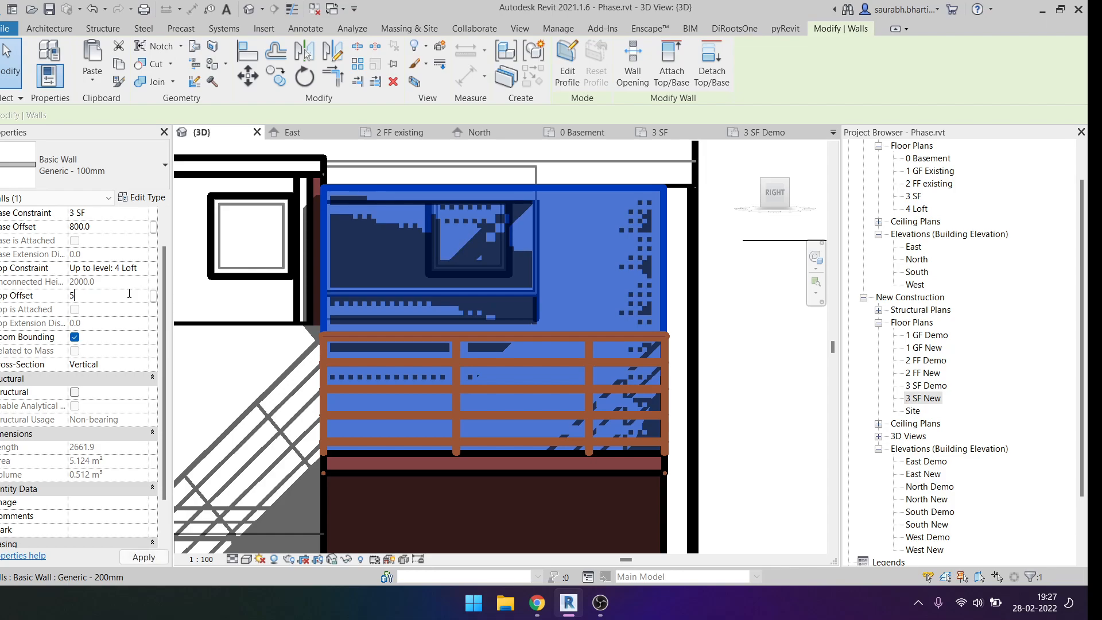
text(500)
key(Return)
scroll(459, 373, down, 2)
mouse_move(459, 373)
shift+middle_down()
mouse_move(500, 405)
mouse_move(462, 319)
mouse_move(433, 374)
mouse_move(423, 363)
mouse_move(511, 379)
mouse_move(507, 319)
shift+middle_up()
key(Escape)
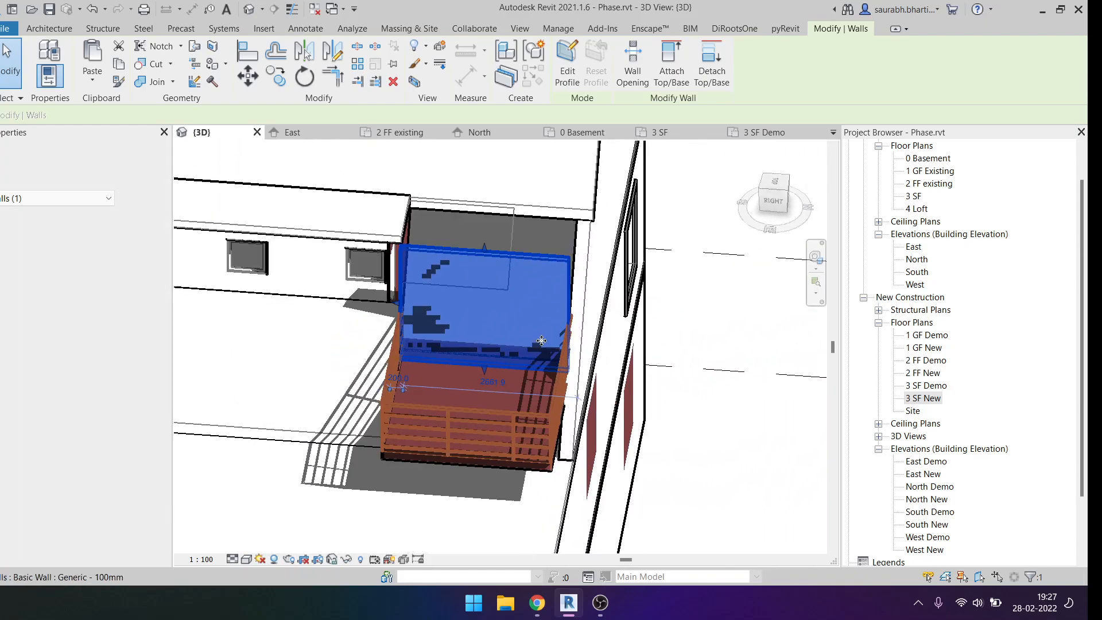
Check the type and constraints of the existing roof beside the new terrace wall.
click(424, 235)
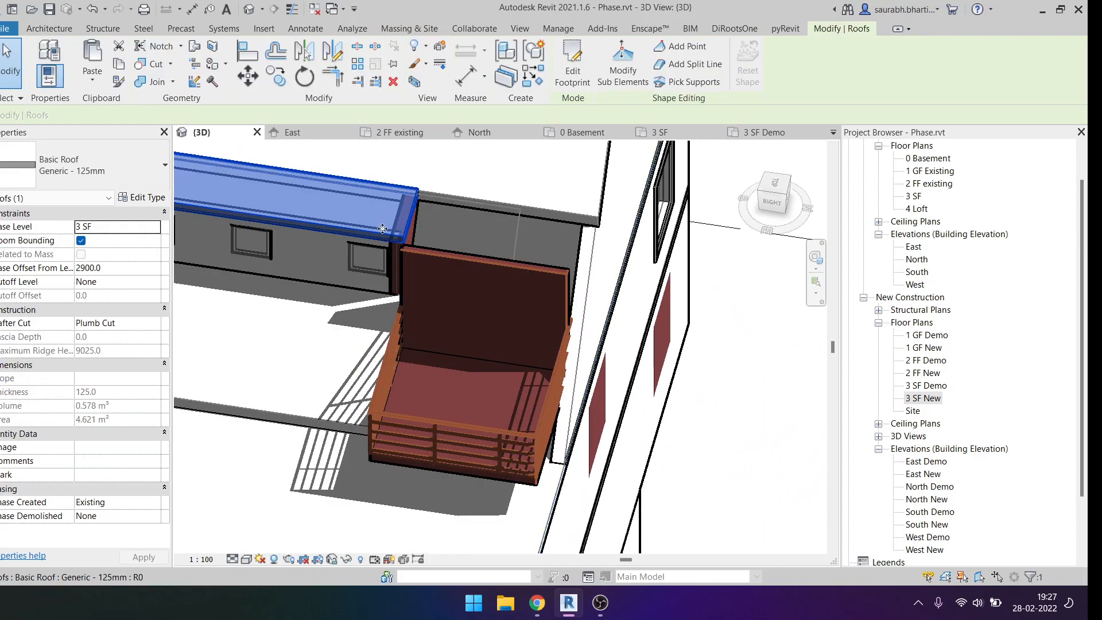
shift+middle_drag(457, 249, 470, 276)
key(Escape)
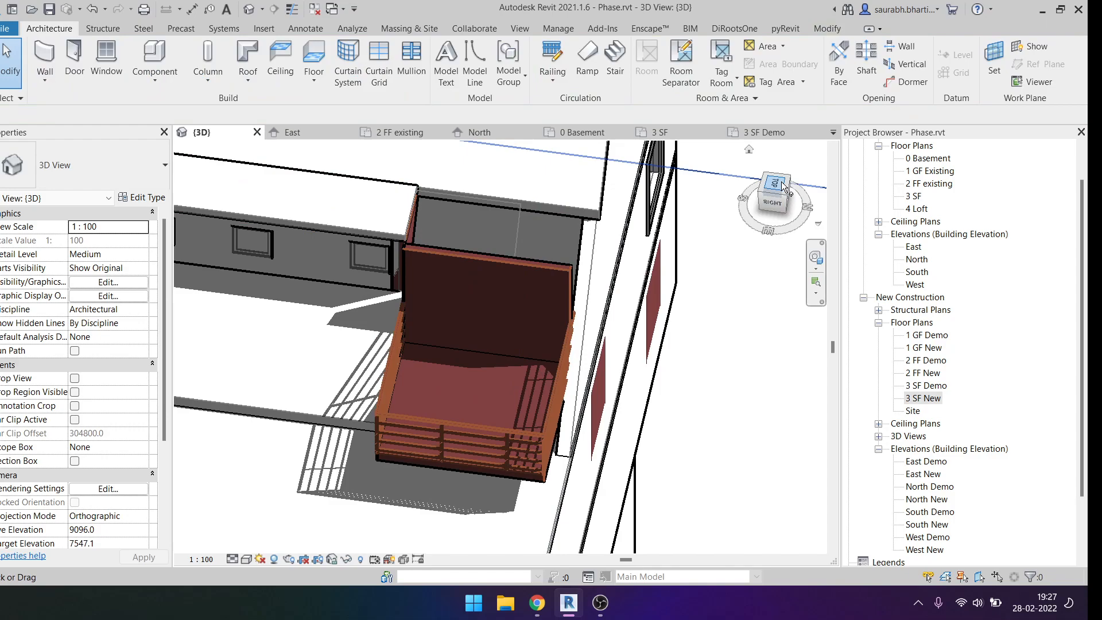
From the top view, begin a footprint roof with a rectangular boundary on base level 4 Loft, dismissing the save reminder.
click(775, 184)
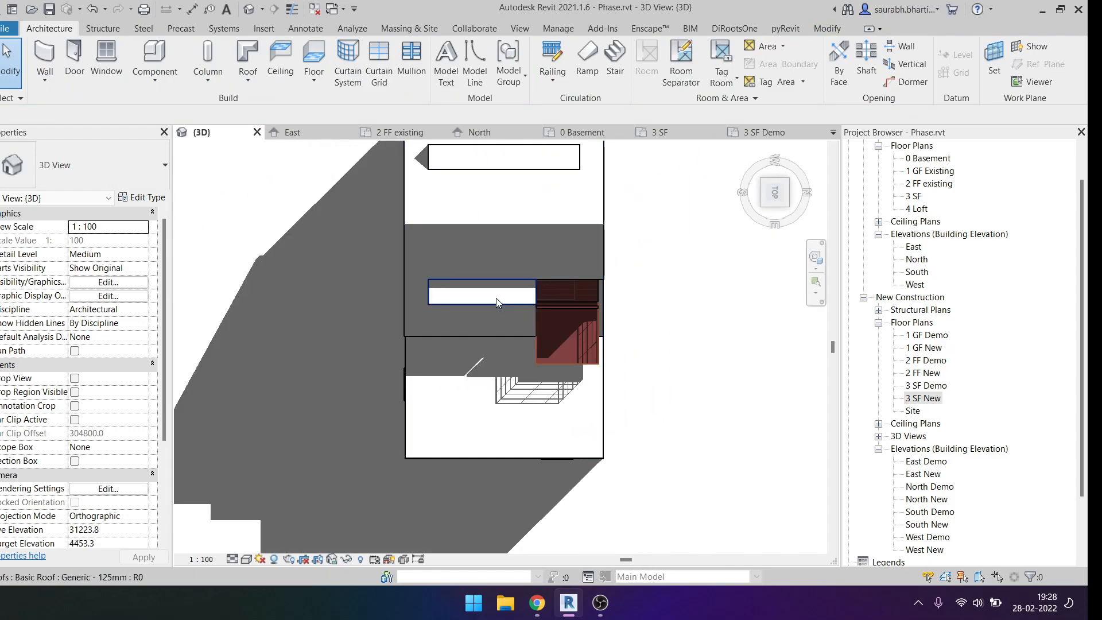
click(497, 302)
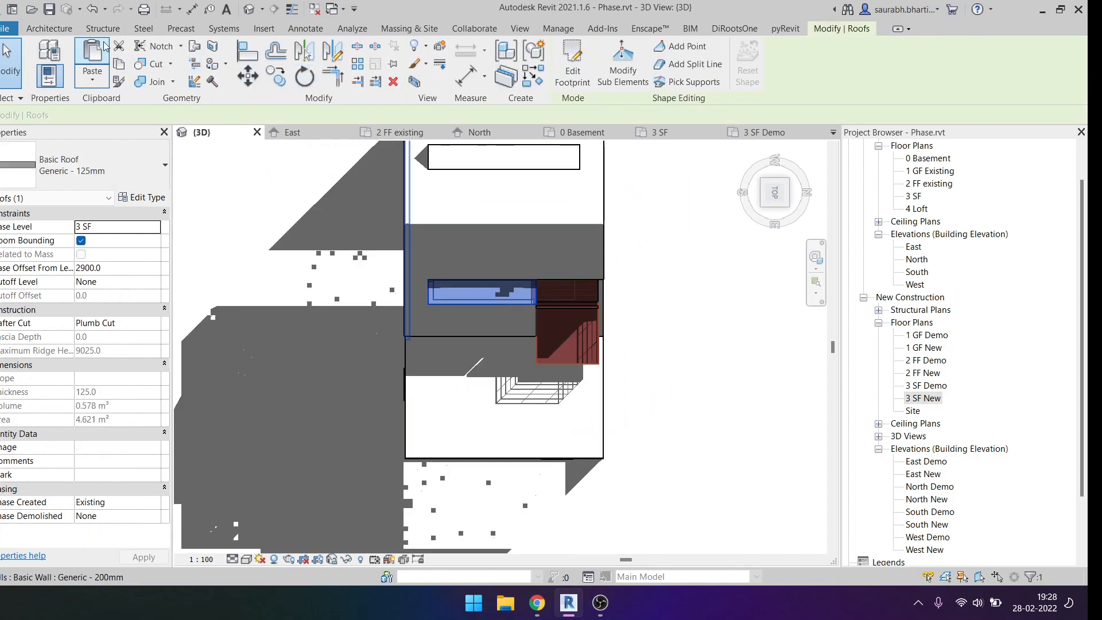
click(71, 29)
click(248, 80)
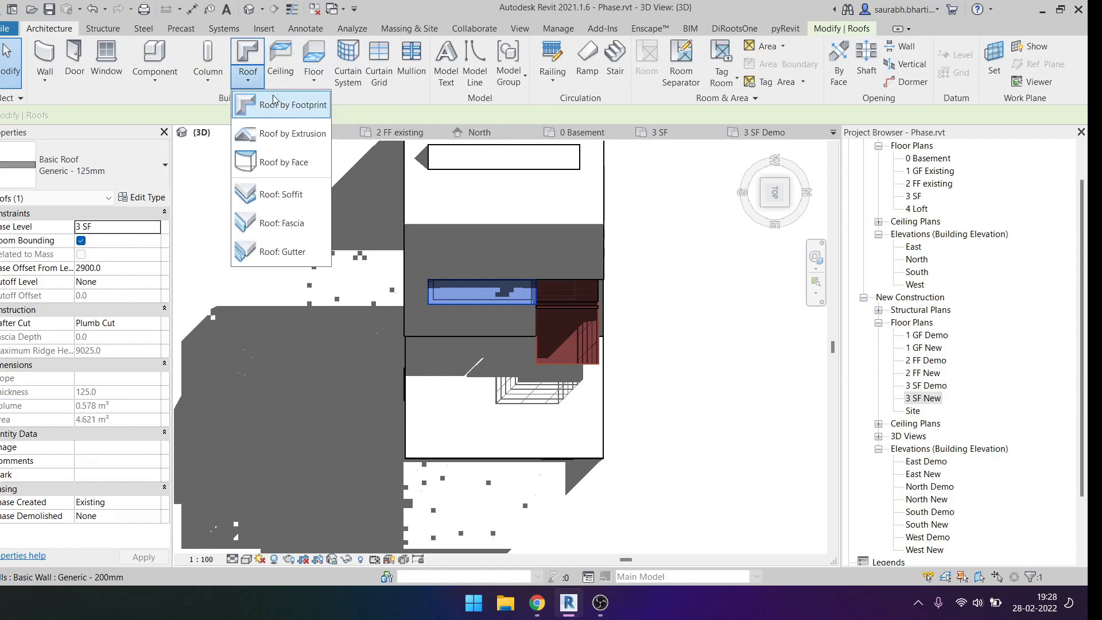
click(297, 106)
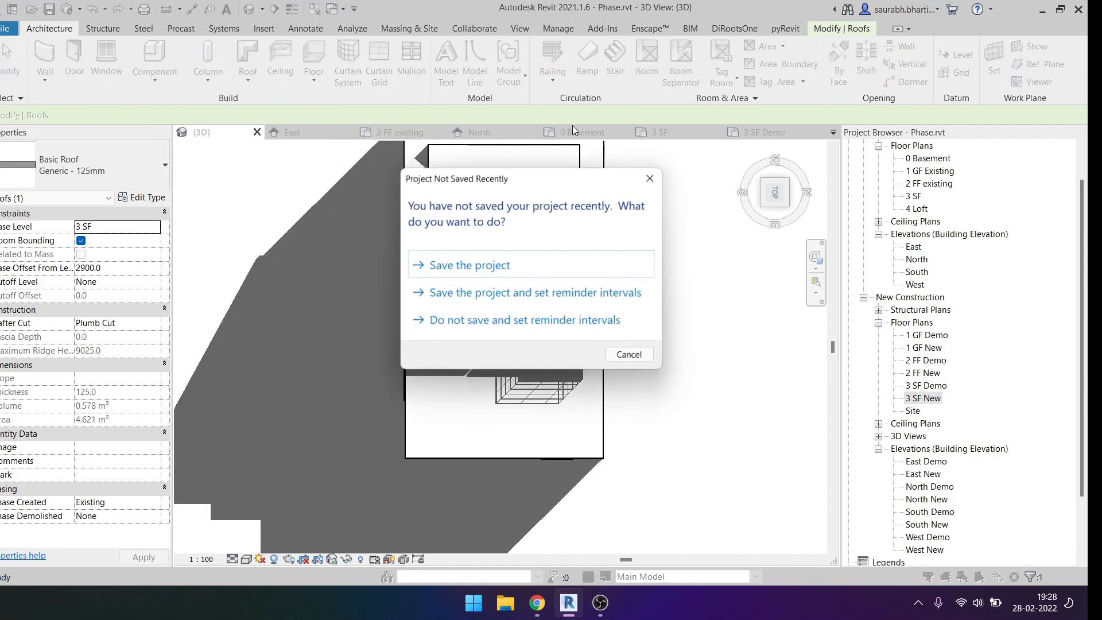
click(629, 355)
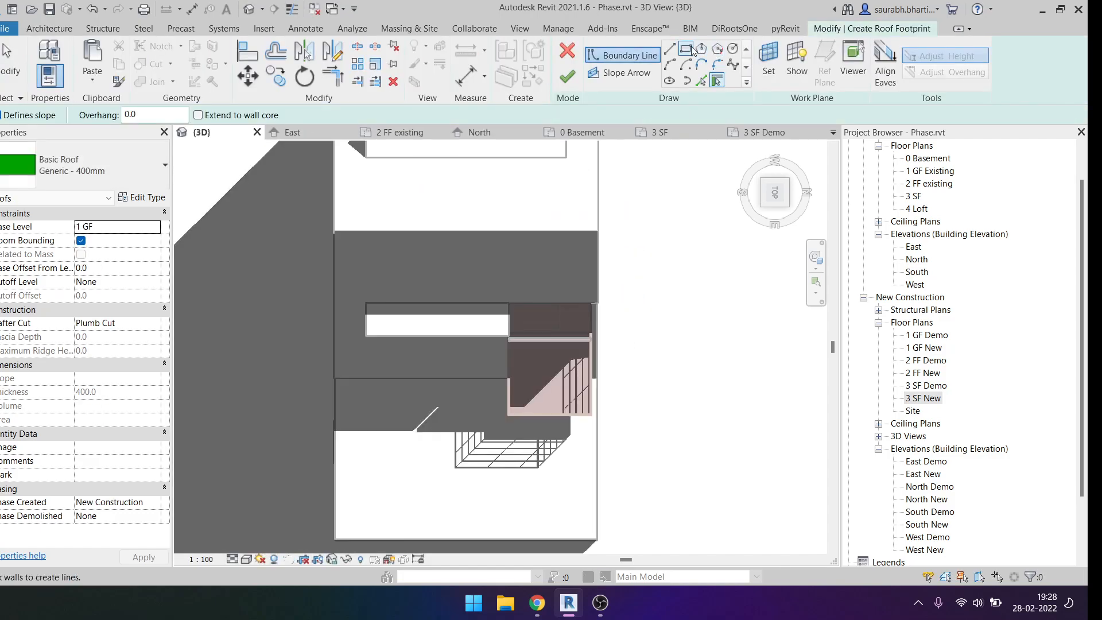
click(686, 49)
scroll(553, 327, up, 5)
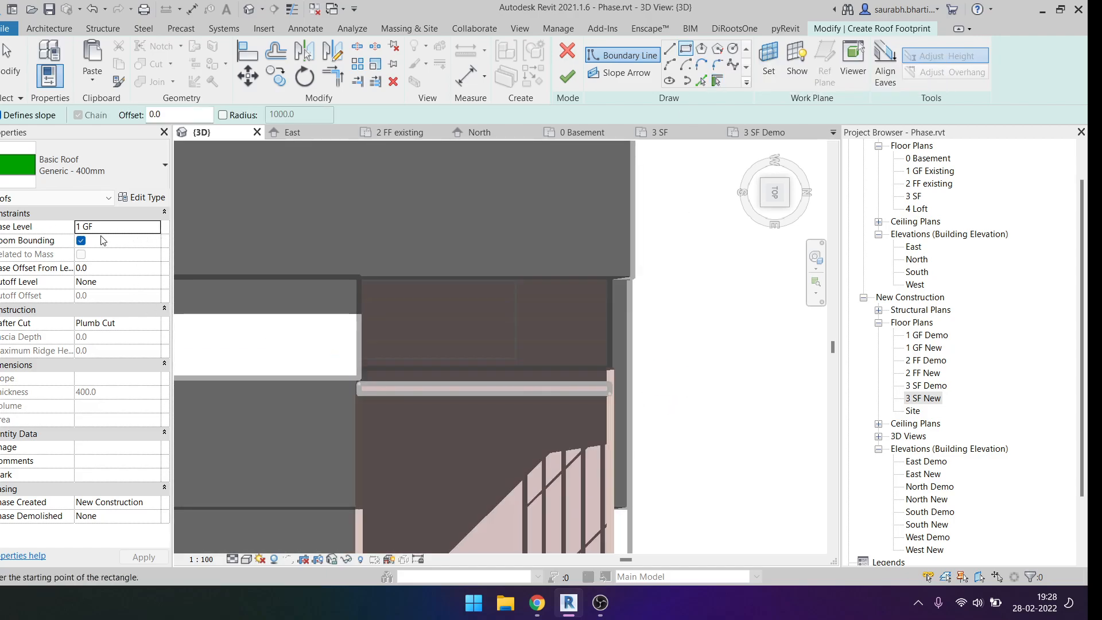
click(154, 229)
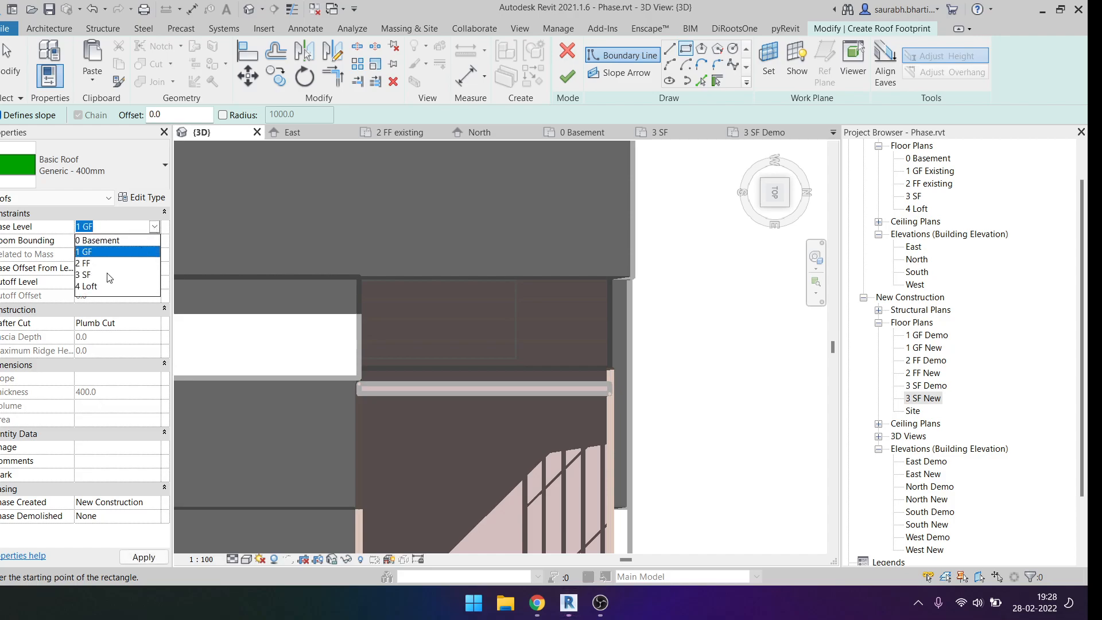
click(86, 274)
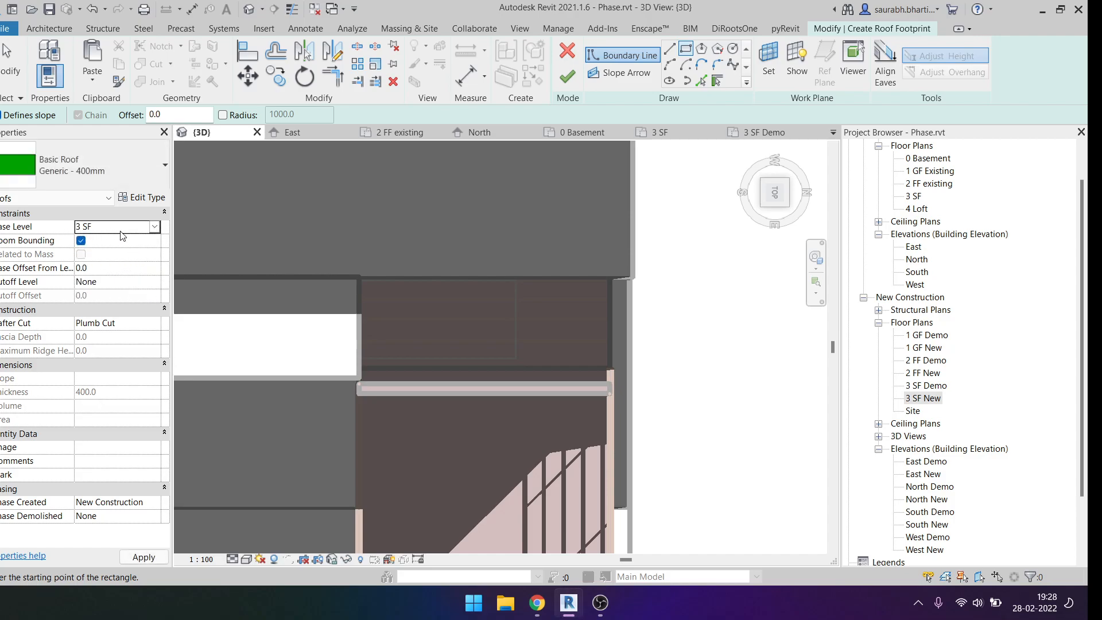
click(154, 228)
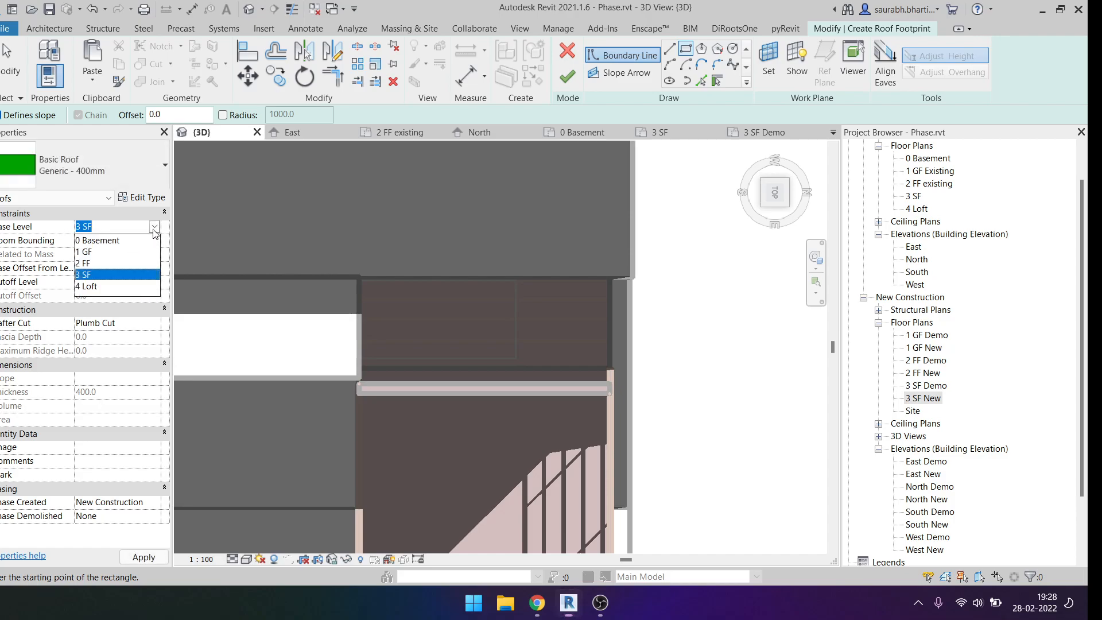
click(92, 286)
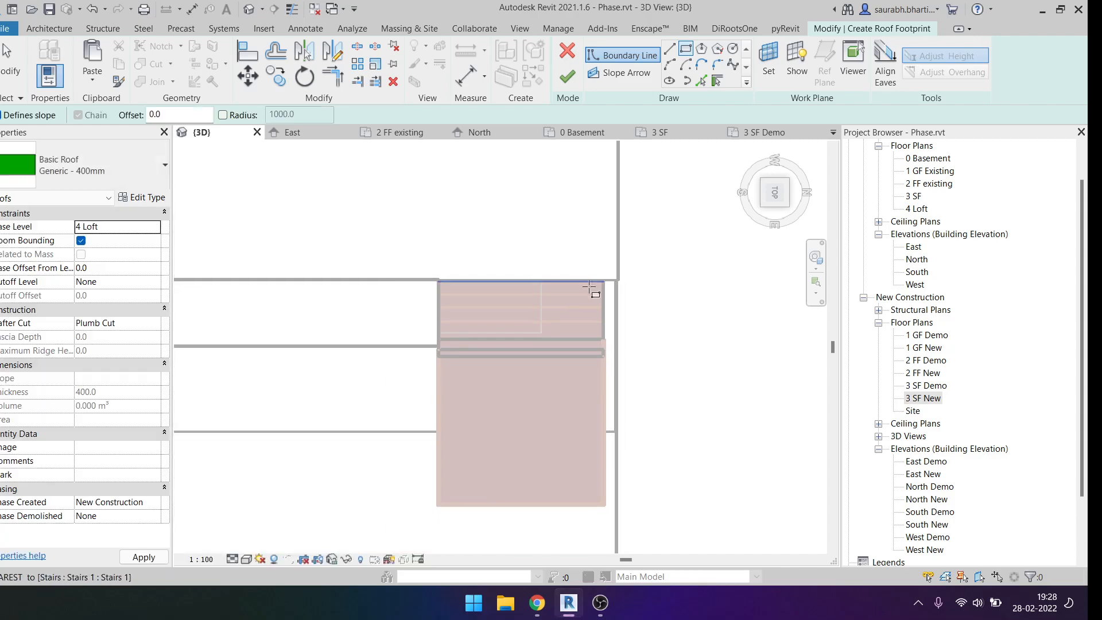
Sketch a rectangular roof boundary over the stair opening, from the existing roof's end to the far end of the new wall.
click(439, 279)
click(603, 356)
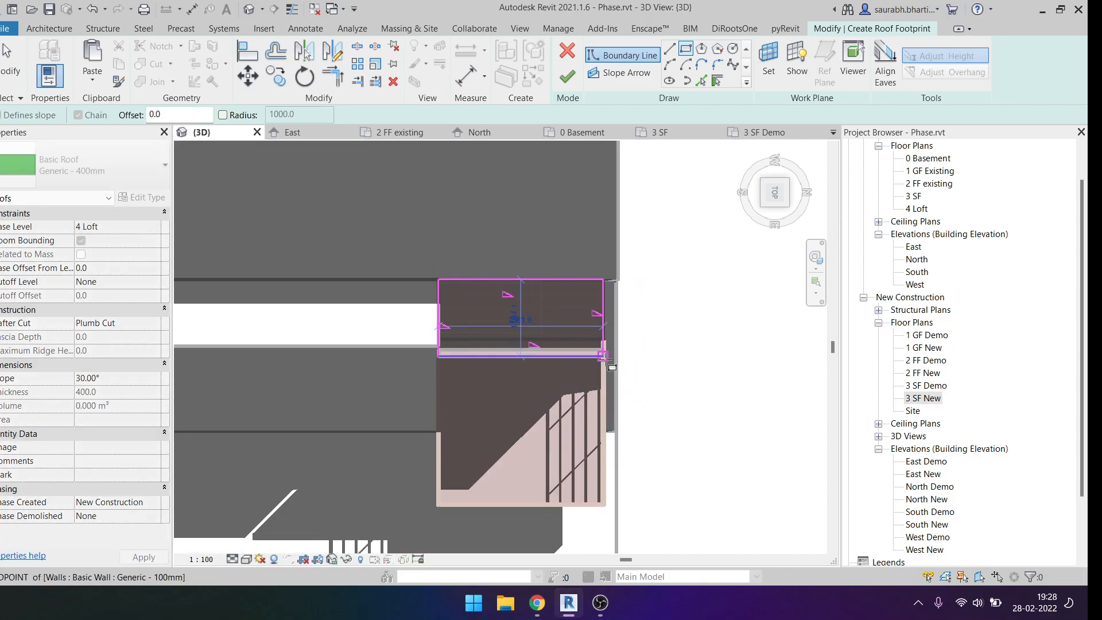
scroll(603, 356, up, 3)
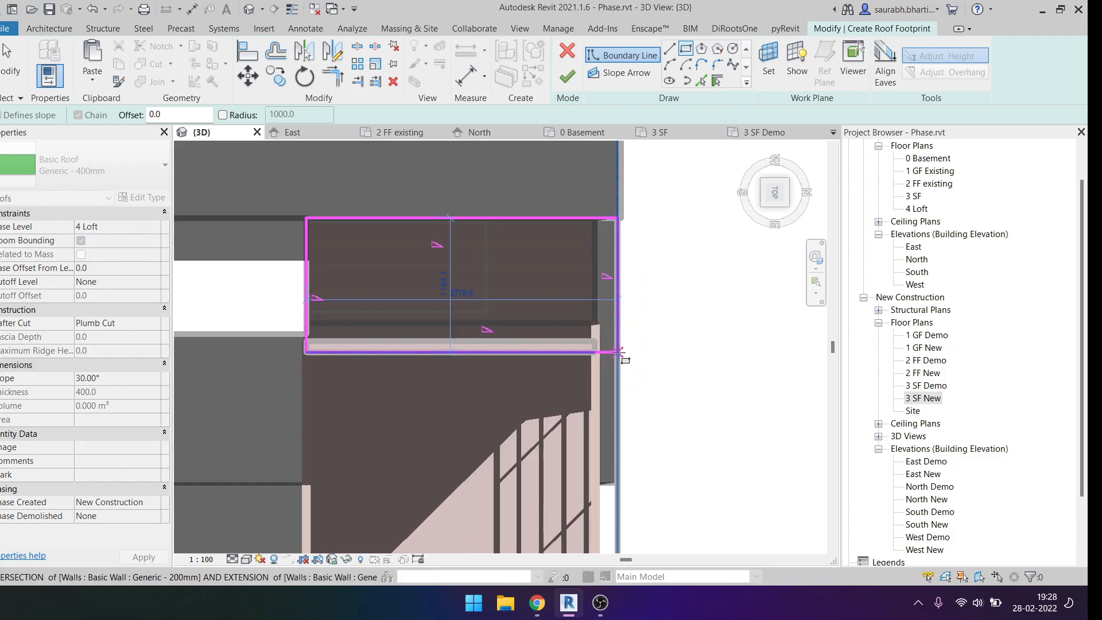
click(603, 349)
key(Escape)
scroll(603, 319, up, 5)
drag(566, 315, 590, 322)
key(Escape)
Remove the slope from all four boundary lines and finish the flat roof.
scroll(595, 327, down, 3)
drag(275, 205, 677, 501)
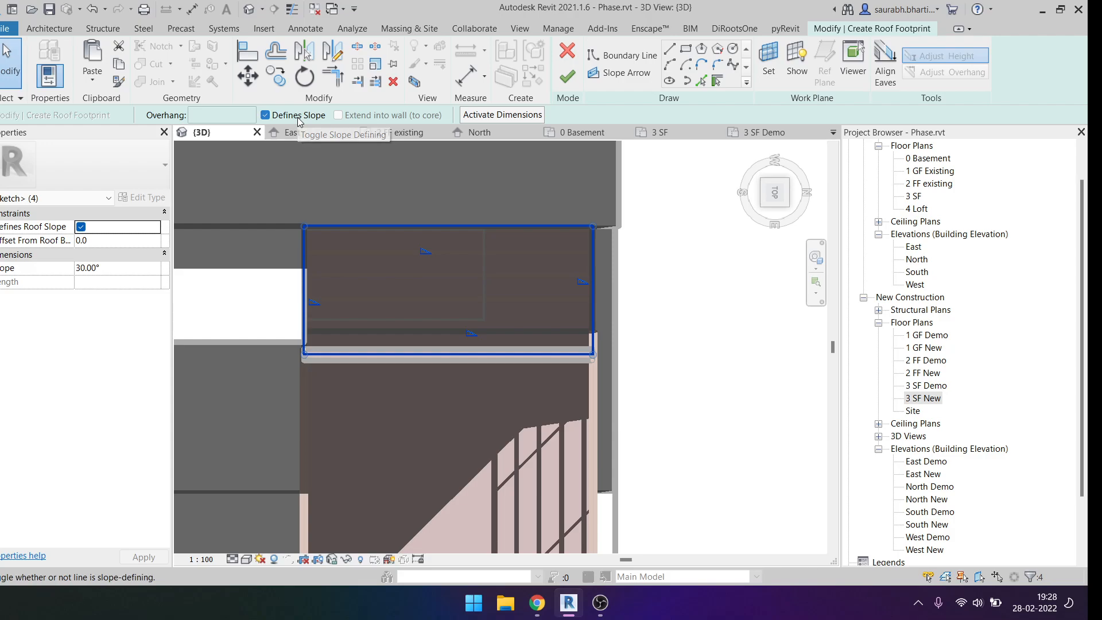
click(567, 76)
shift+middle_drag(651, 315, 555, 309)
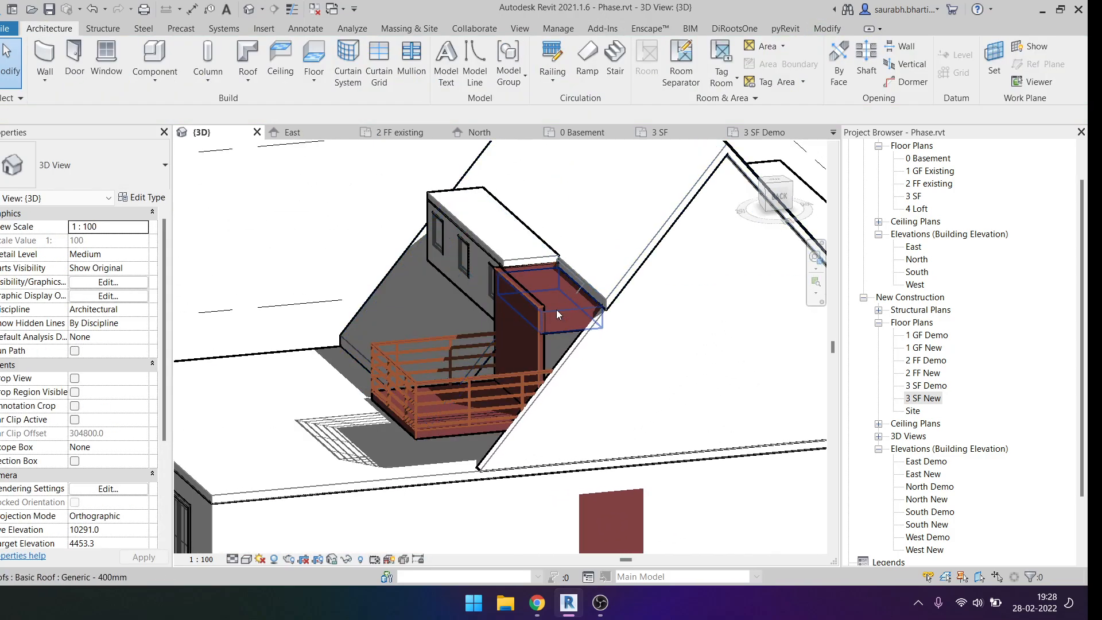
Change the new roof over the stair to the Generic - 125mm type.
click(556, 309)
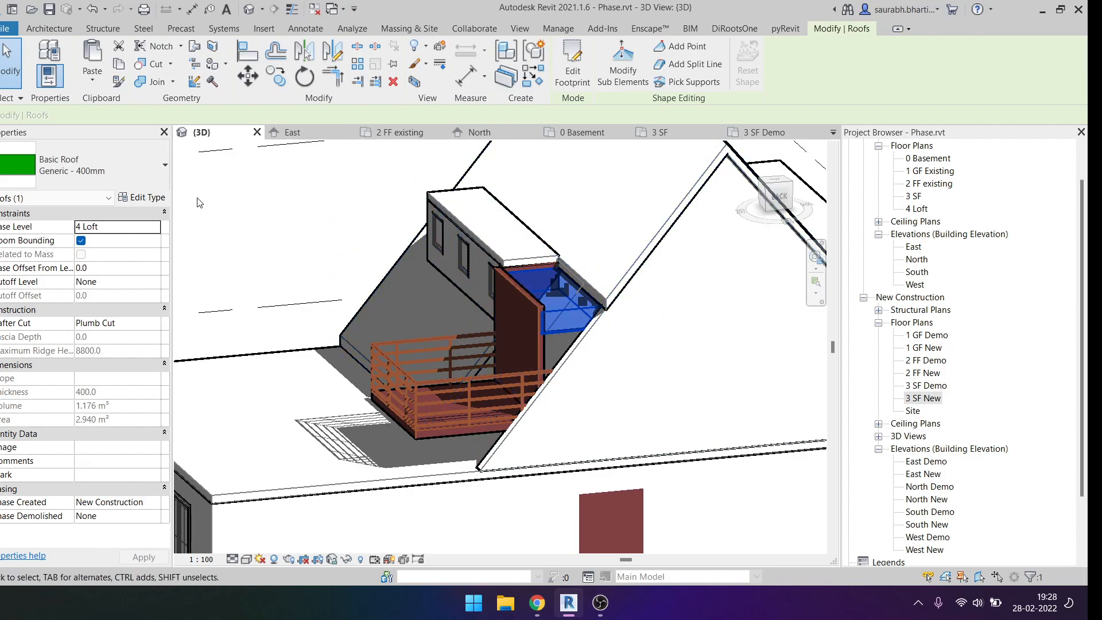
click(137, 169)
click(71, 265)
scroll(577, 312, up, 4)
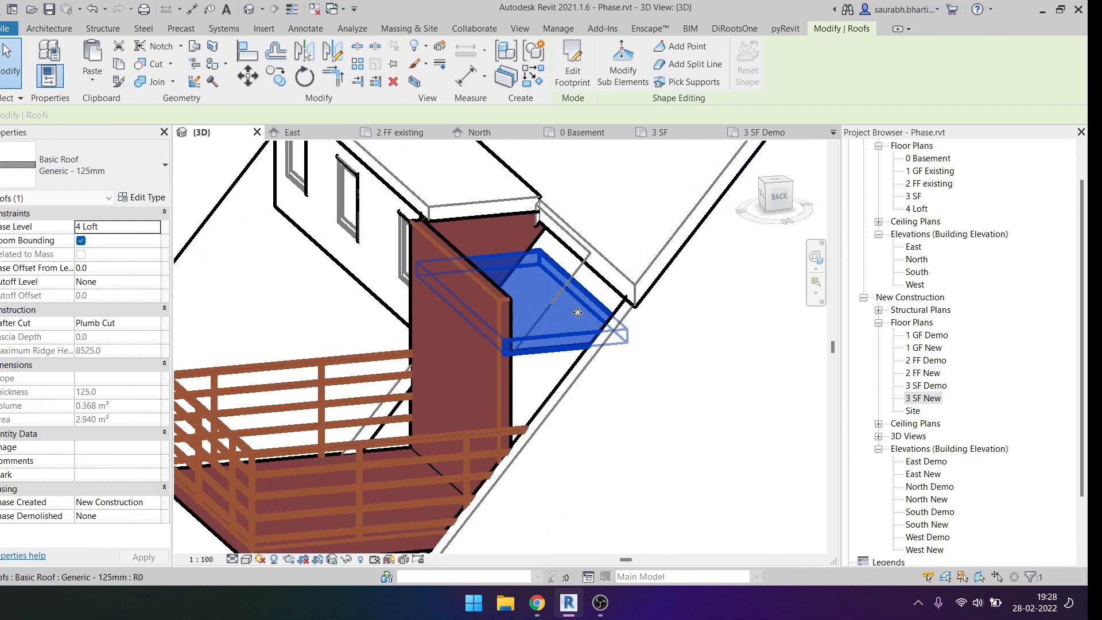
key(Escape)
Set the new roof's base offset to 600 mm from level 4 Loft.
click(552, 322)
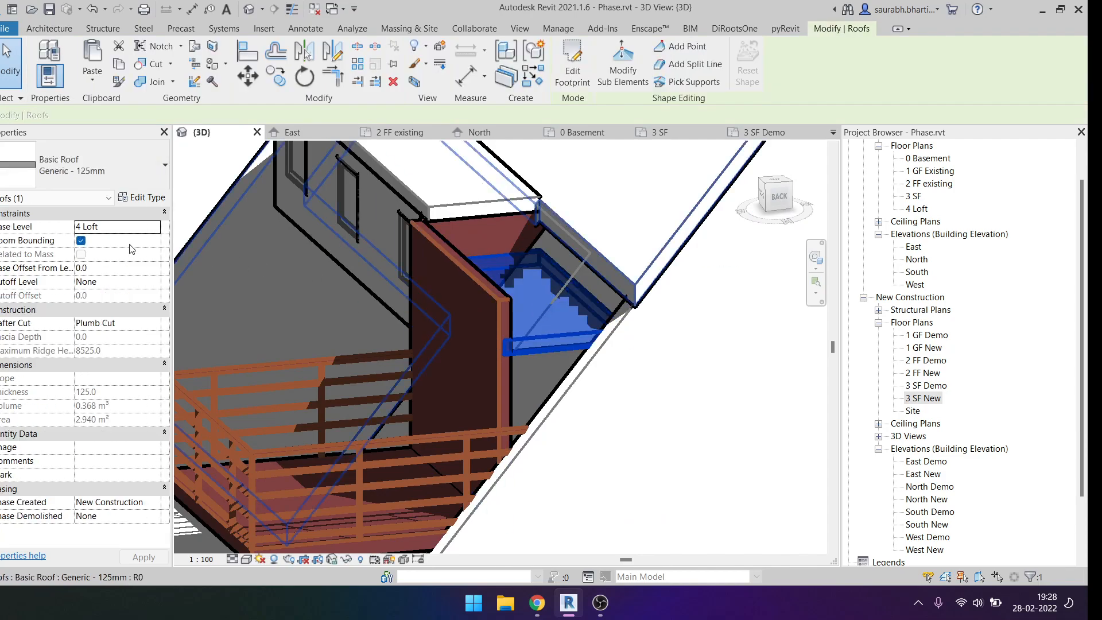
click(155, 232)
click(155, 229)
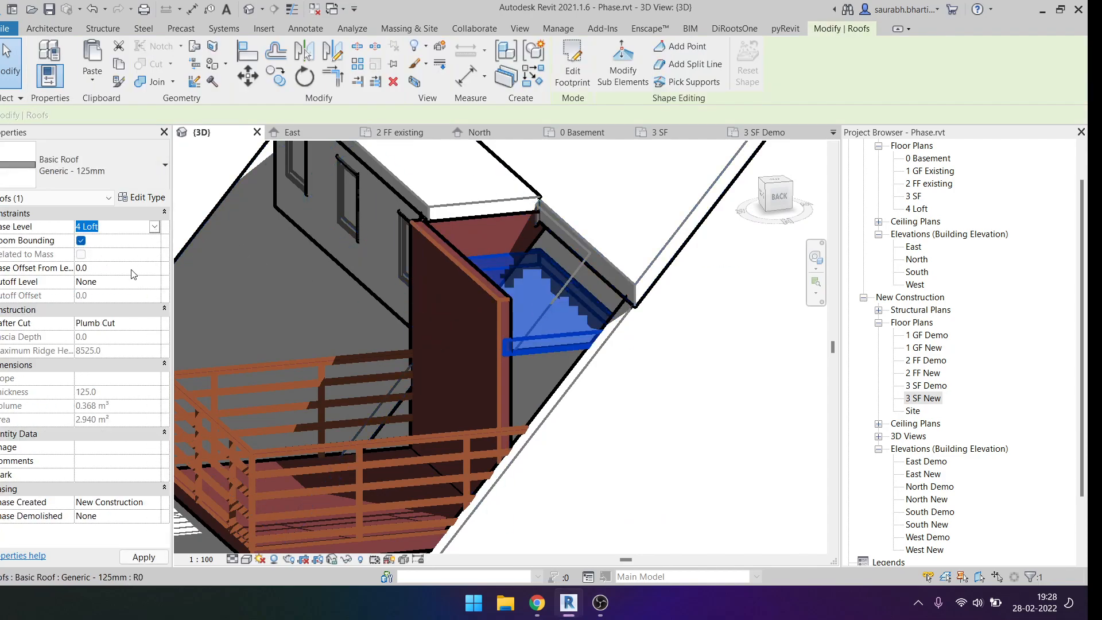
click(109, 268)
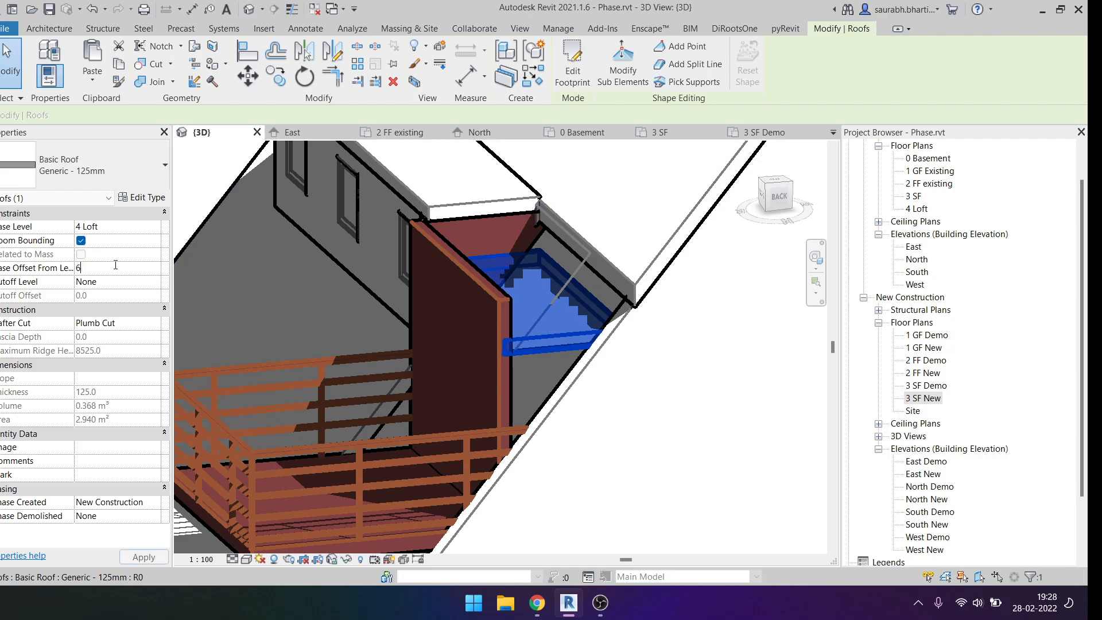
shift+middle_drag(596, 310, 631, 304)
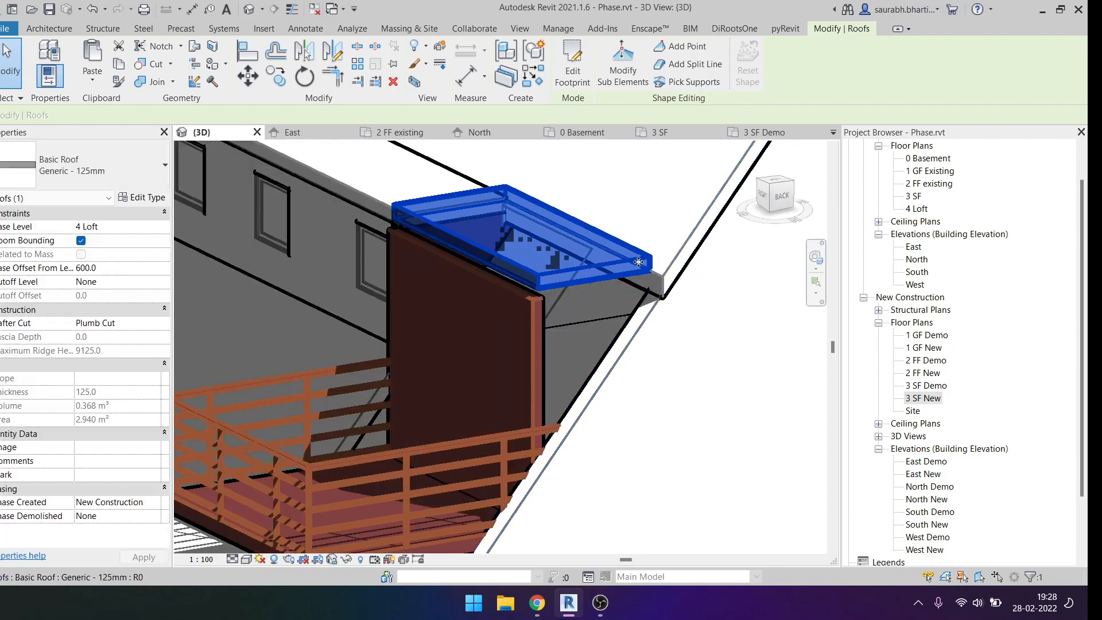
Compare the new roof with the wall top from the right side and set its base offset to 500 mm.
click(763, 195)
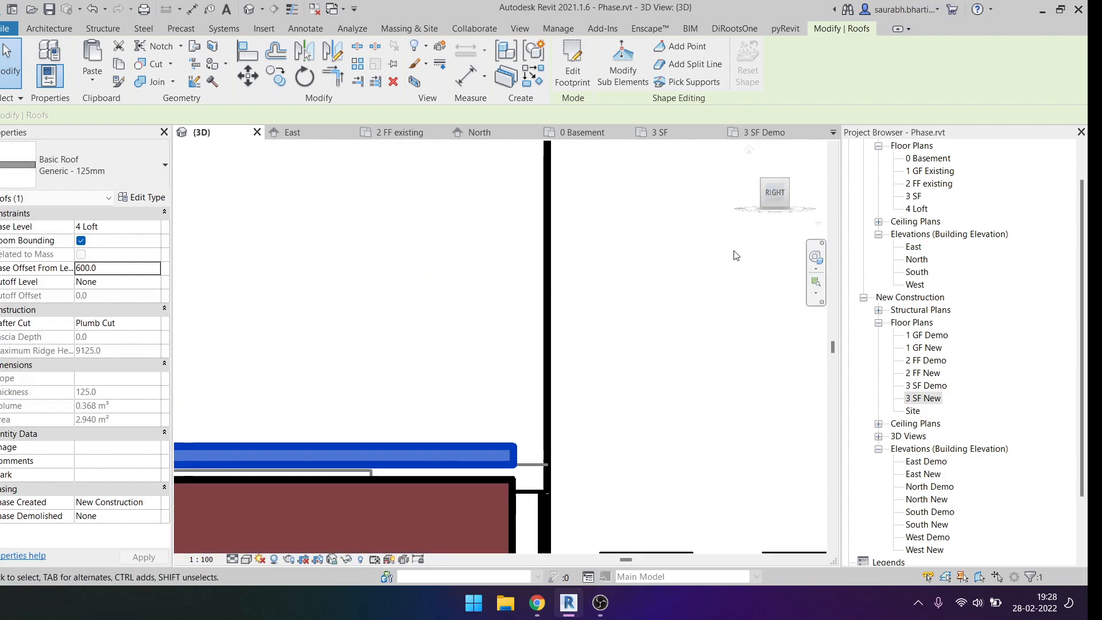
click(113, 270)
text(500)
shift+middle_drag(578, 300, 583, 432)
key(a)
key(l)
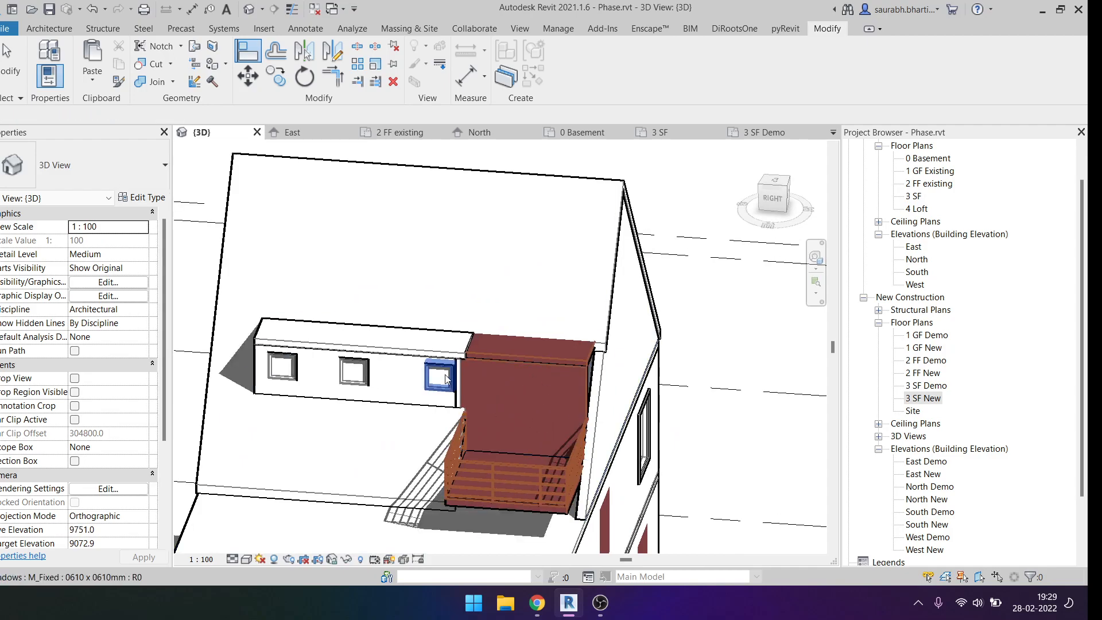
key(Escape)
scroll(436, 373, up, 3)
click(484, 365)
key(Escape)
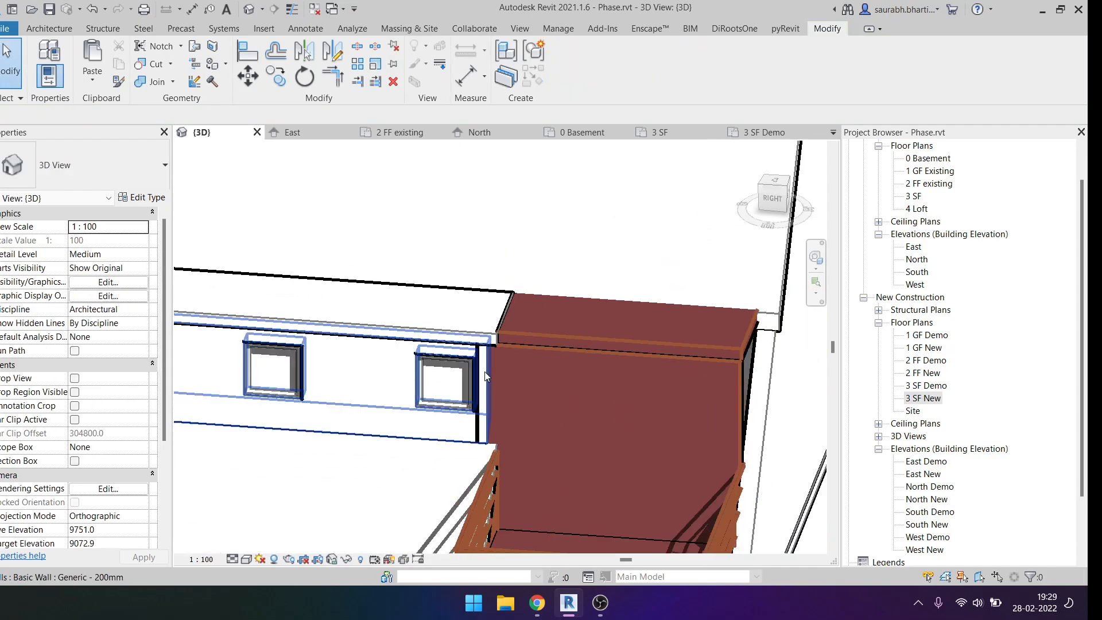
Temporarily hide the new terrace wall in the 3D view and turn on the display of hidden elements.
click(565, 370)
key(h)
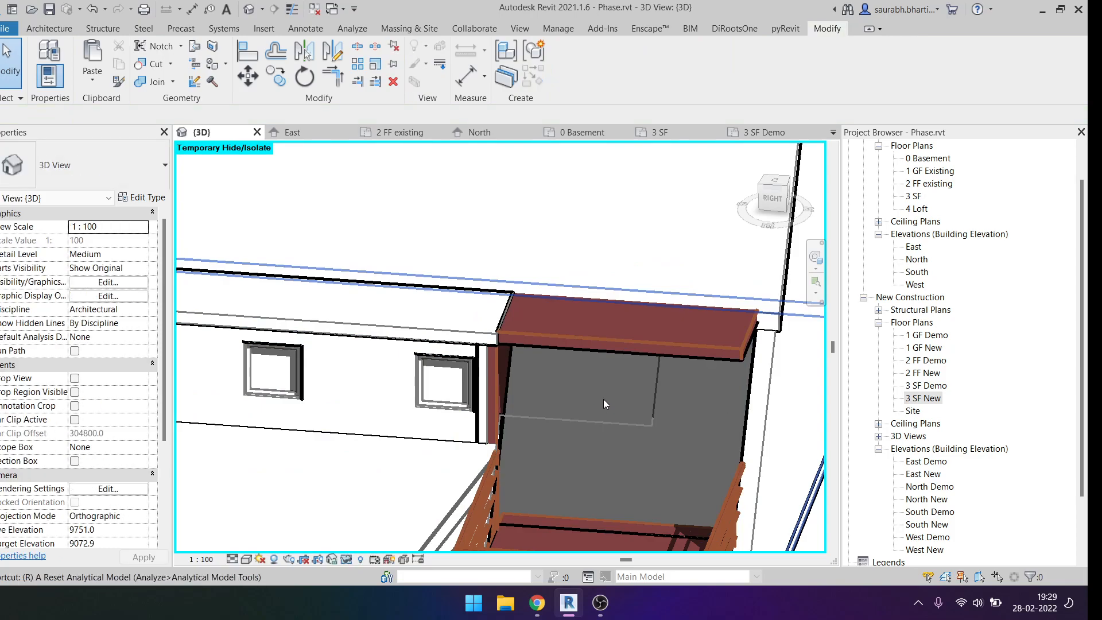
key(r)
key(h)
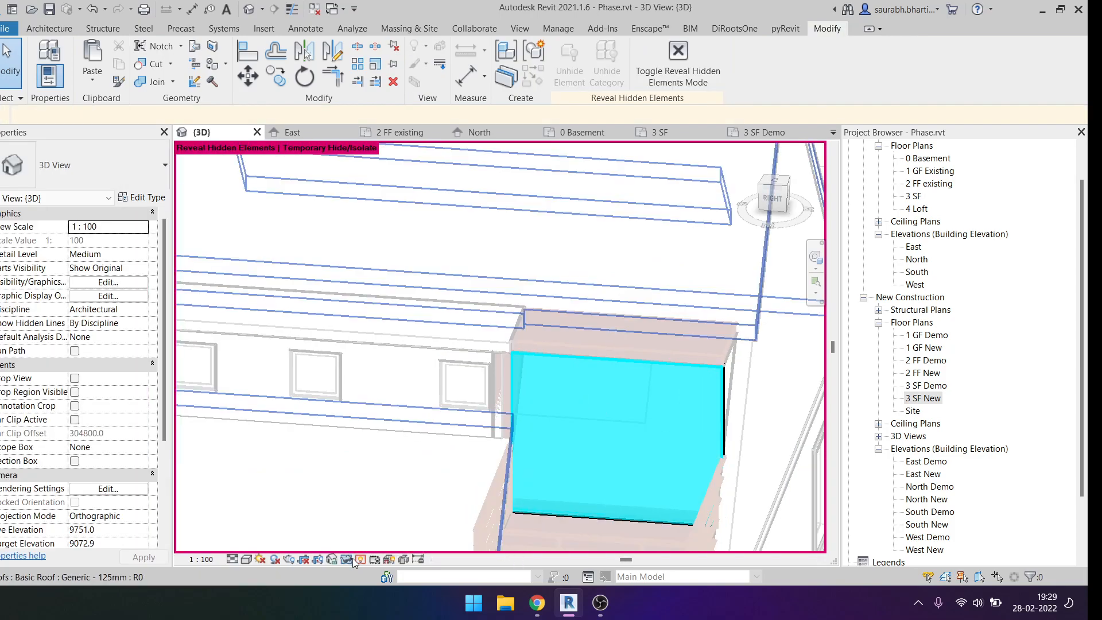
Turn off the display of hidden elements and restore the temporarily hidden elements in the 3D view.
click(360, 558)
key(h)
key(r)
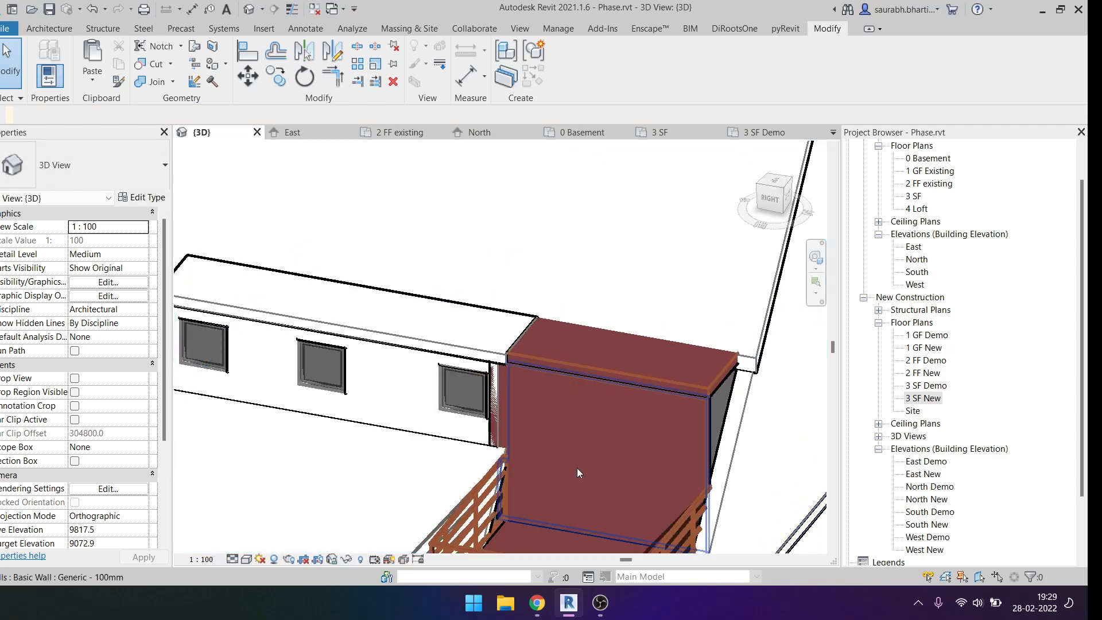
Temporarily hide the new terrace wall in the 3D view and inspect the existing wall beside the stair.
click(581, 413)
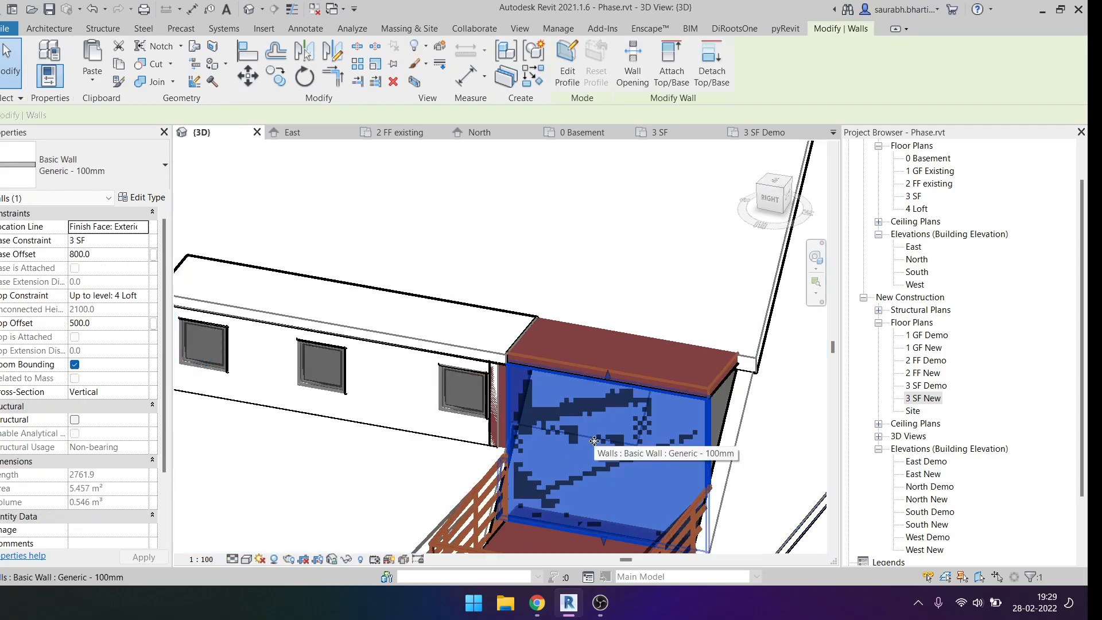
key(h)
key(h)
click(517, 393)
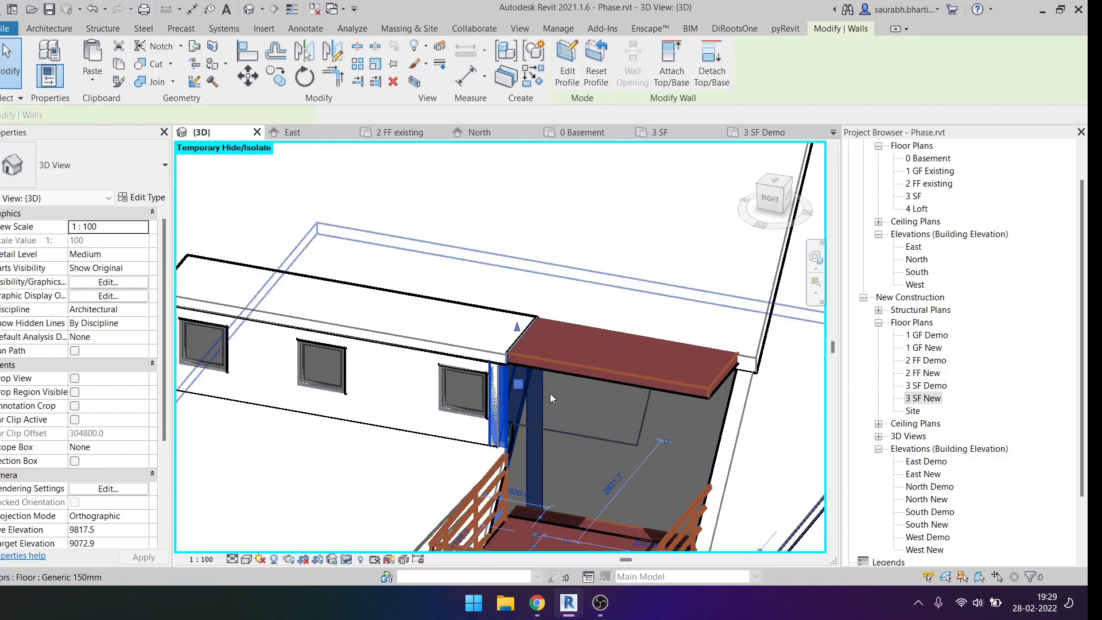
shift+middle_drag(550, 394, 615, 460)
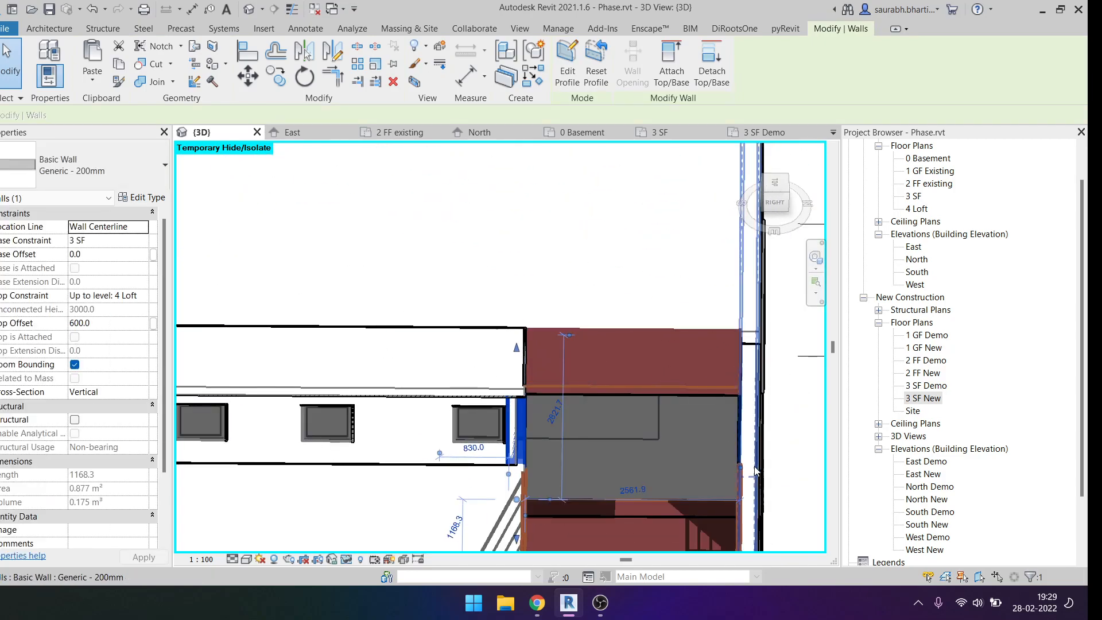
shift+middle_drag(720, 370, 597, 398)
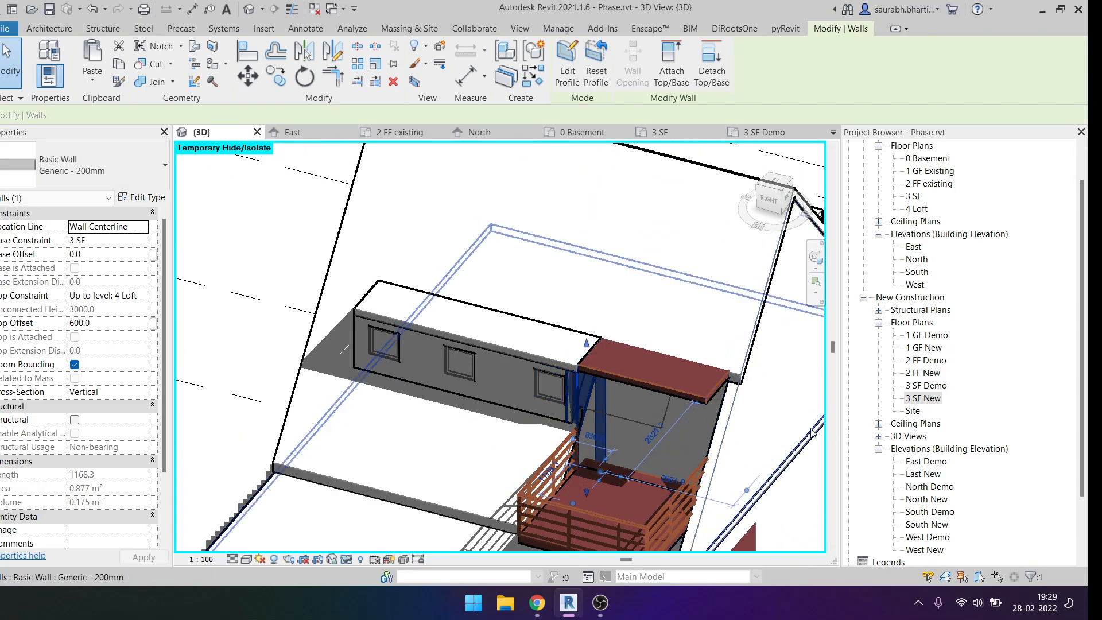
key(Escape)
Show the model from the top and temporarily hide the new roof over the stair.
shift+middle_drag(759, 435, 611, 453)
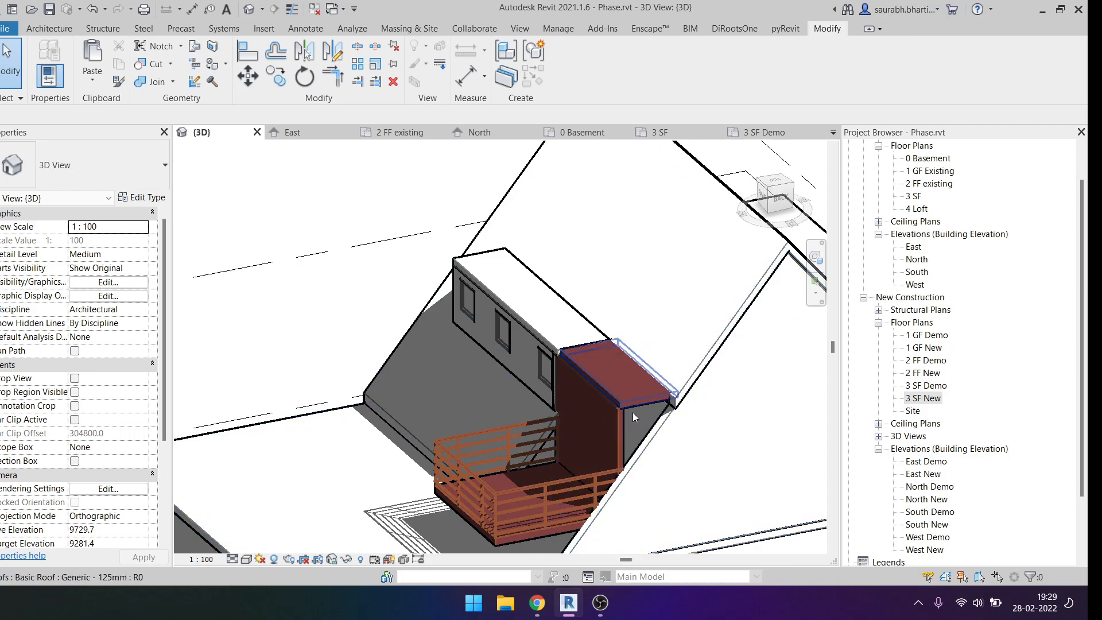
shift+middle_drag(638, 428, 644, 441)
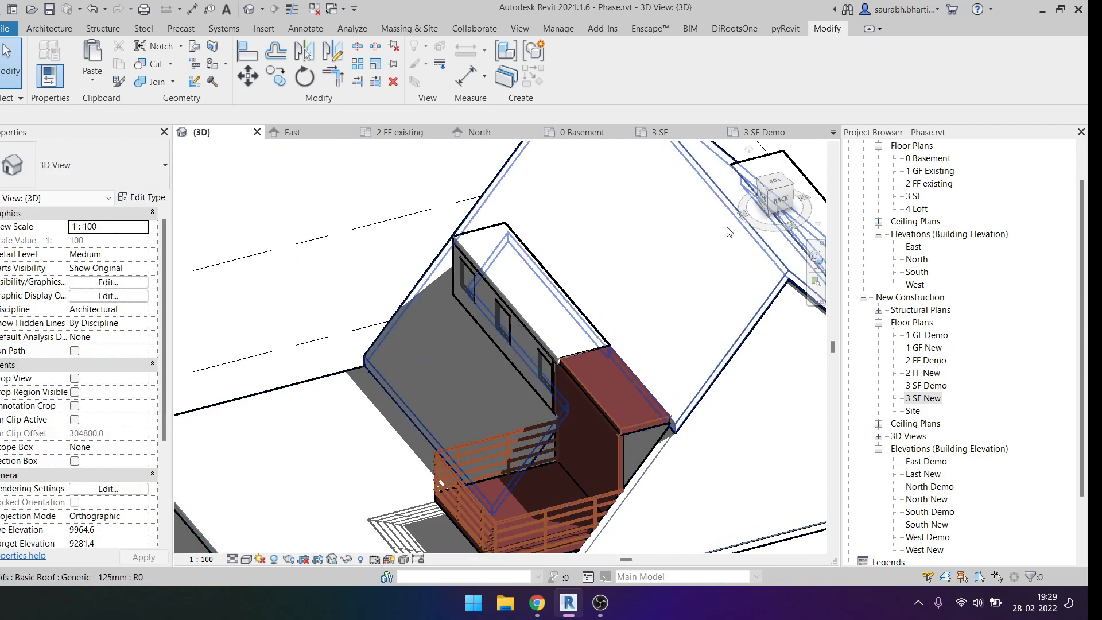
click(775, 182)
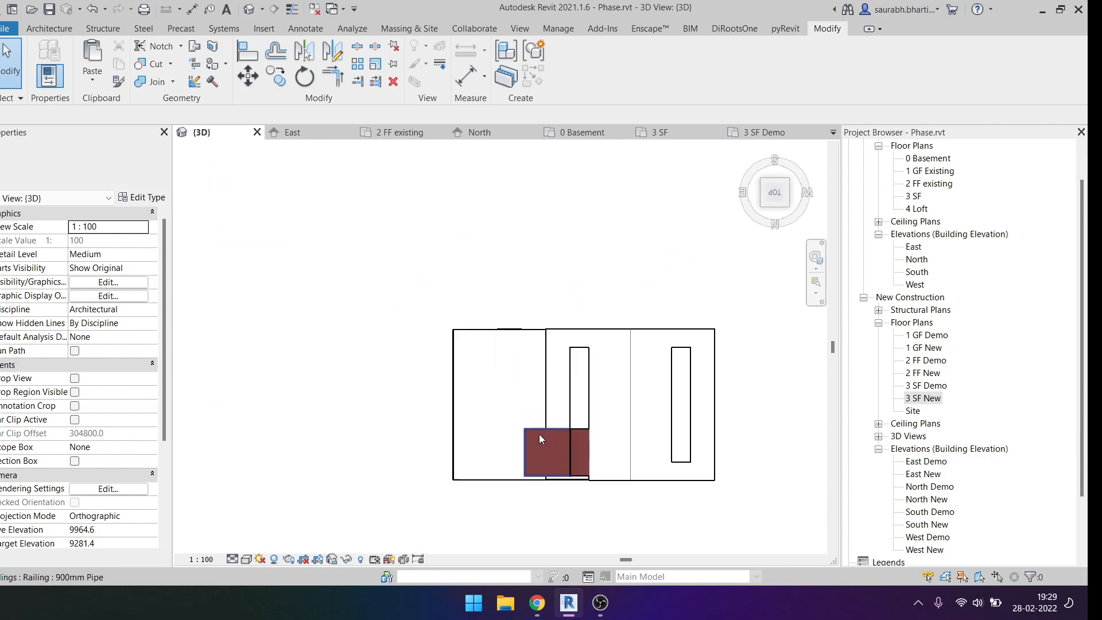
scroll(538, 435, up, 5)
click(617, 448)
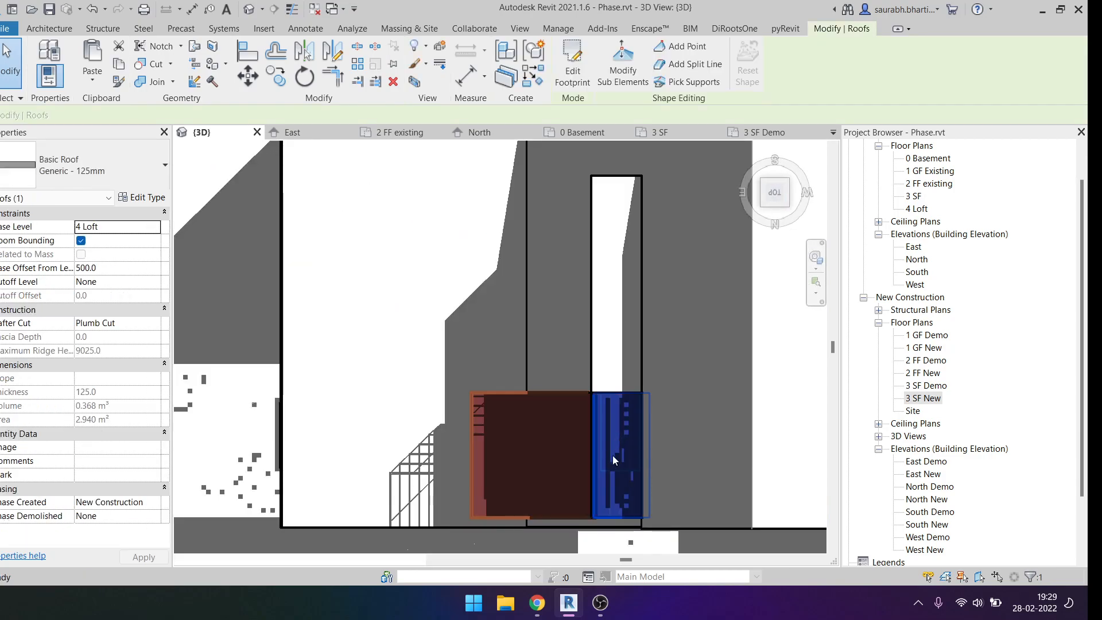
key(h)
key(h)
Draw a Generic - 200mm wall across the open end of the stair, from the new terrace wall's corner to the stair's far edge.
key(w)
key(a)
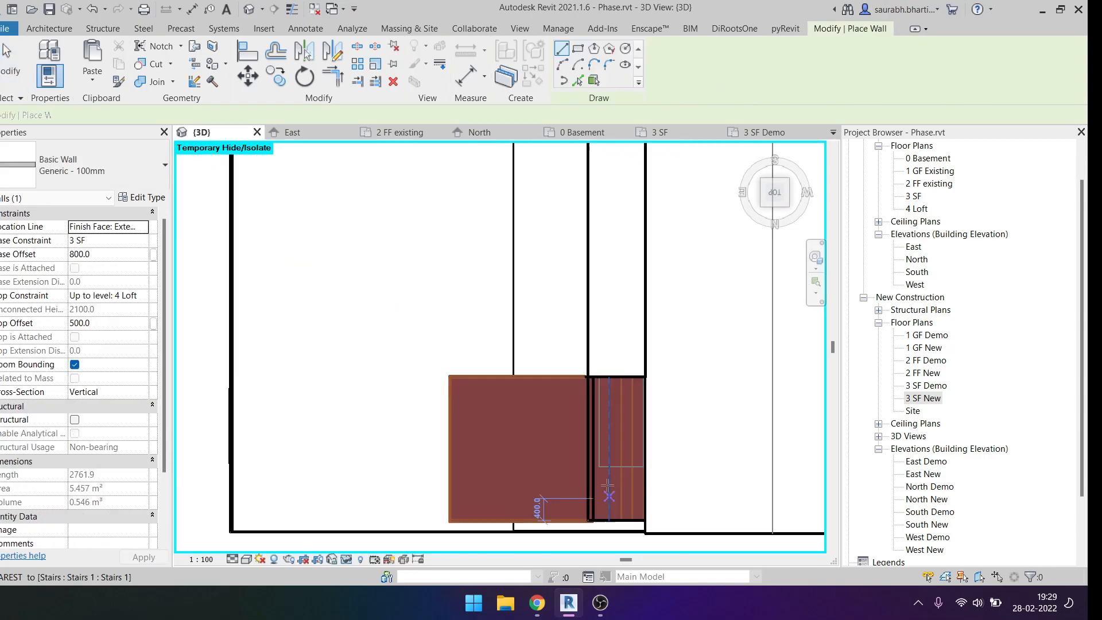
scroll(593, 460, up, 5)
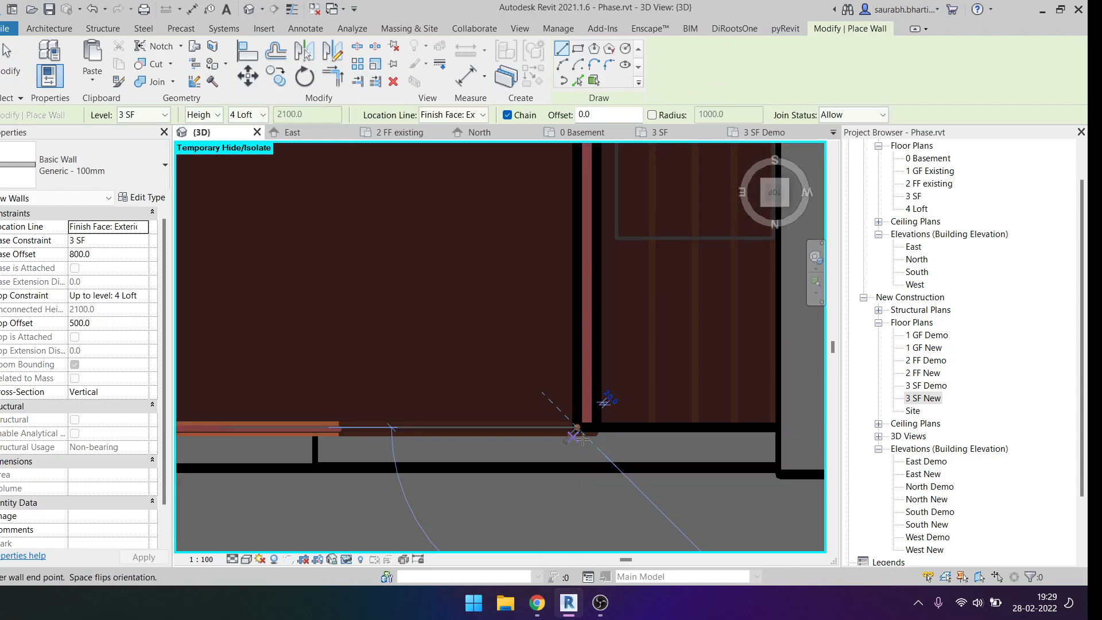
click(577, 430)
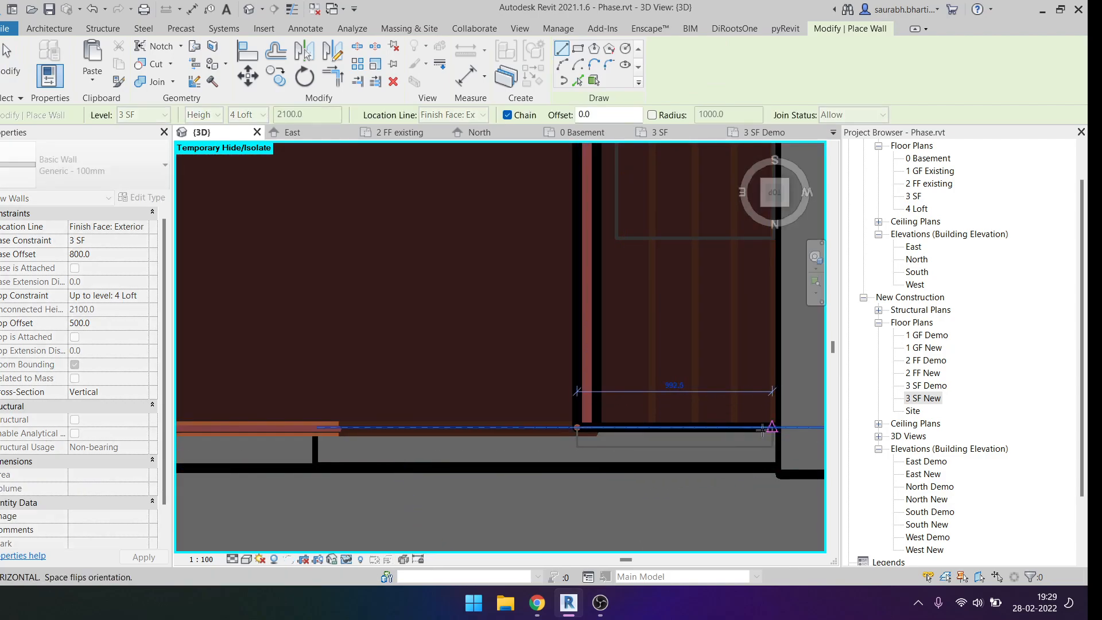
key(Escape)
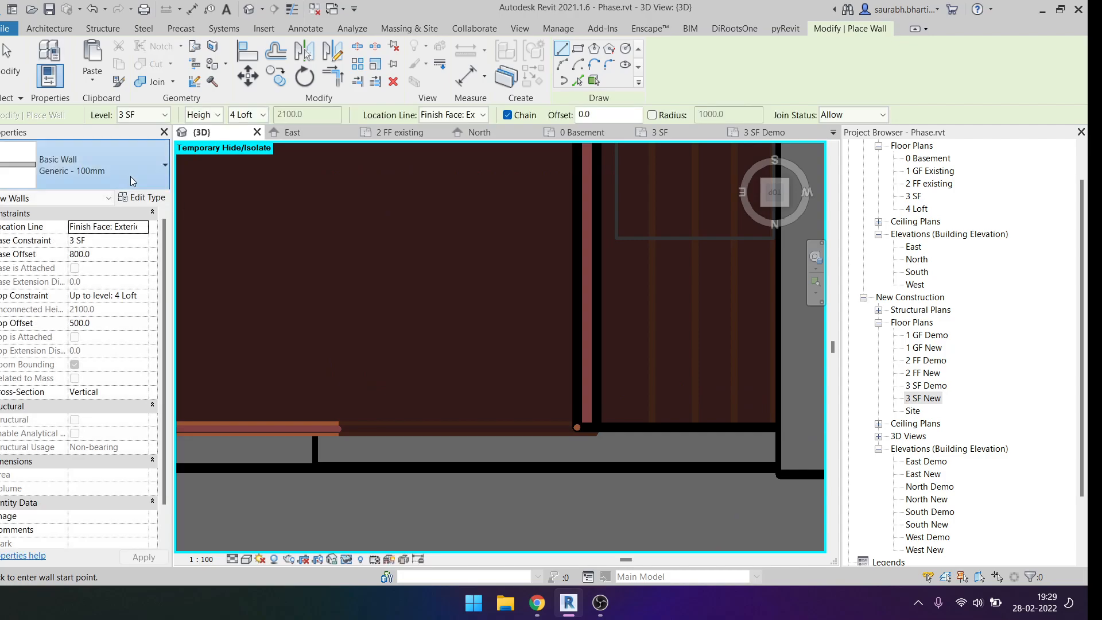
click(109, 169)
scroll(110, 273, up, 2)
scroll(97, 368, down, 3)
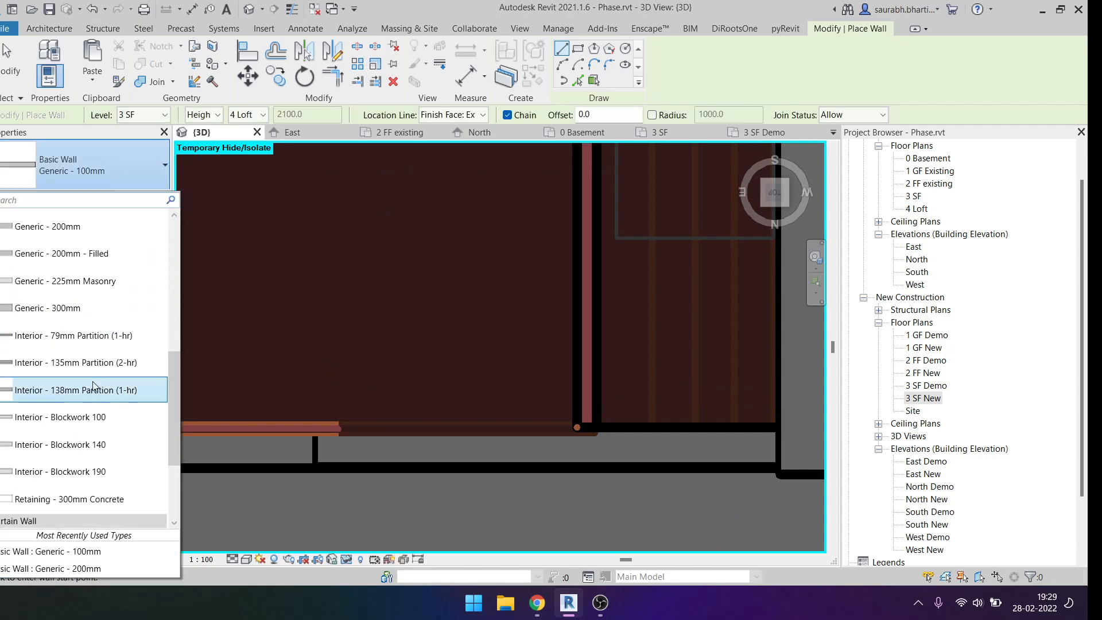
click(86, 226)
click(577, 427)
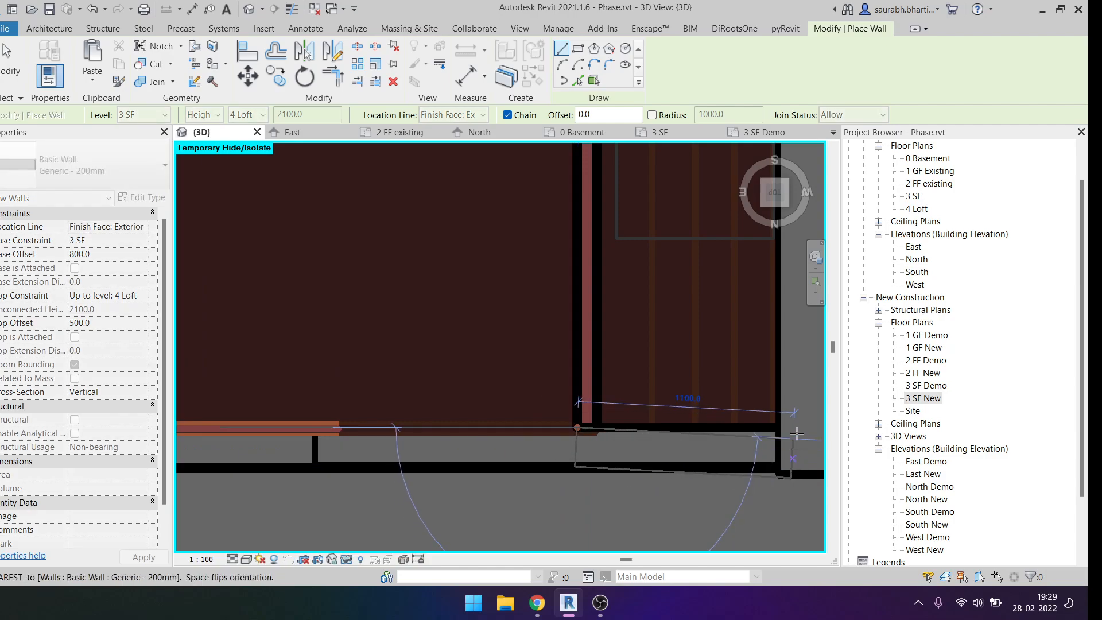
click(777, 427)
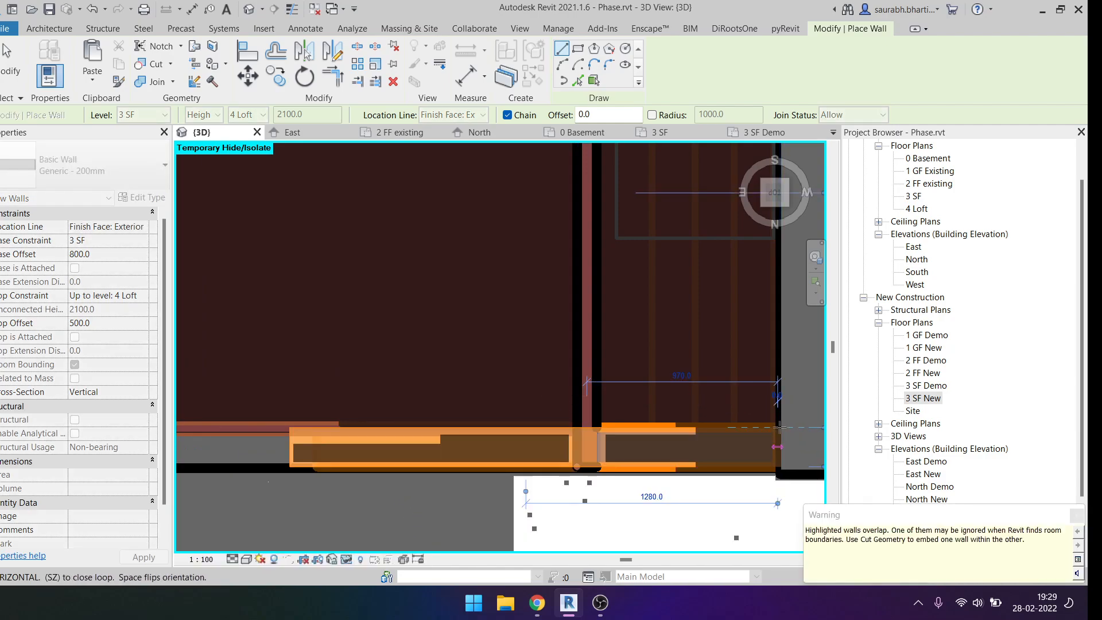
key(Escape)
Leave the Wall command and restore the temporarily hidden stair roof in the 3D view.
scroll(721, 429, down, 2)
mouse_move(723, 430)
shift+middle_down()
mouse_move(782, 356)
mouse_move(660, 367)
shift+middle_up()
scroll(580, 423, down, 2)
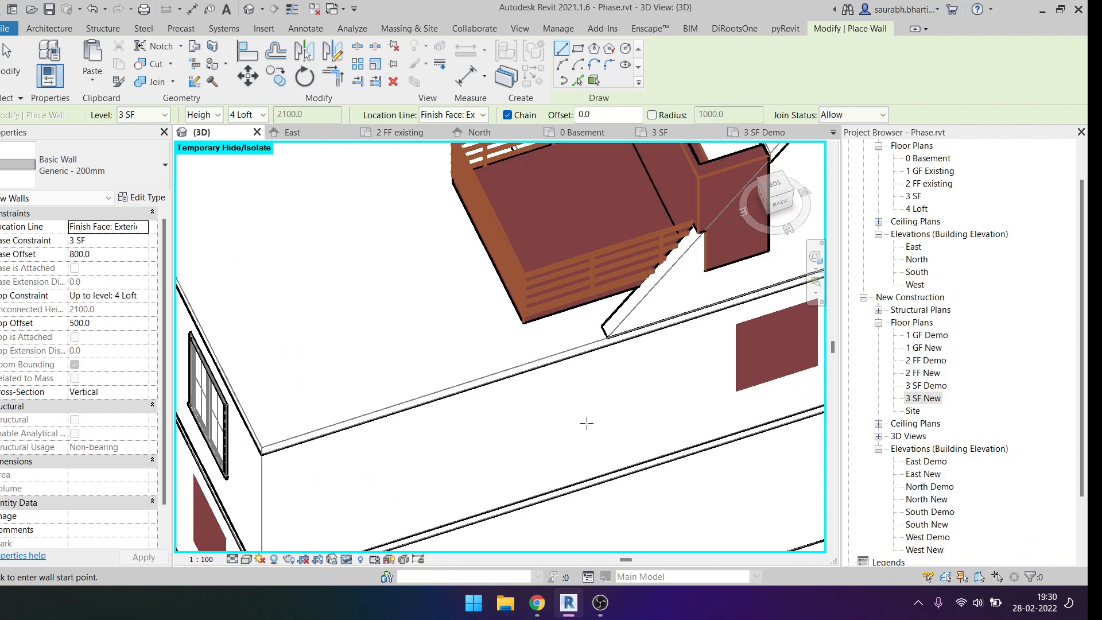
key(Escape)
shift+middle_drag(580, 422, 646, 320)
scroll(642, 215, down, 3)
Try to attach the top of the new 200 mm end wall to the roof above it.
click(642, 215)
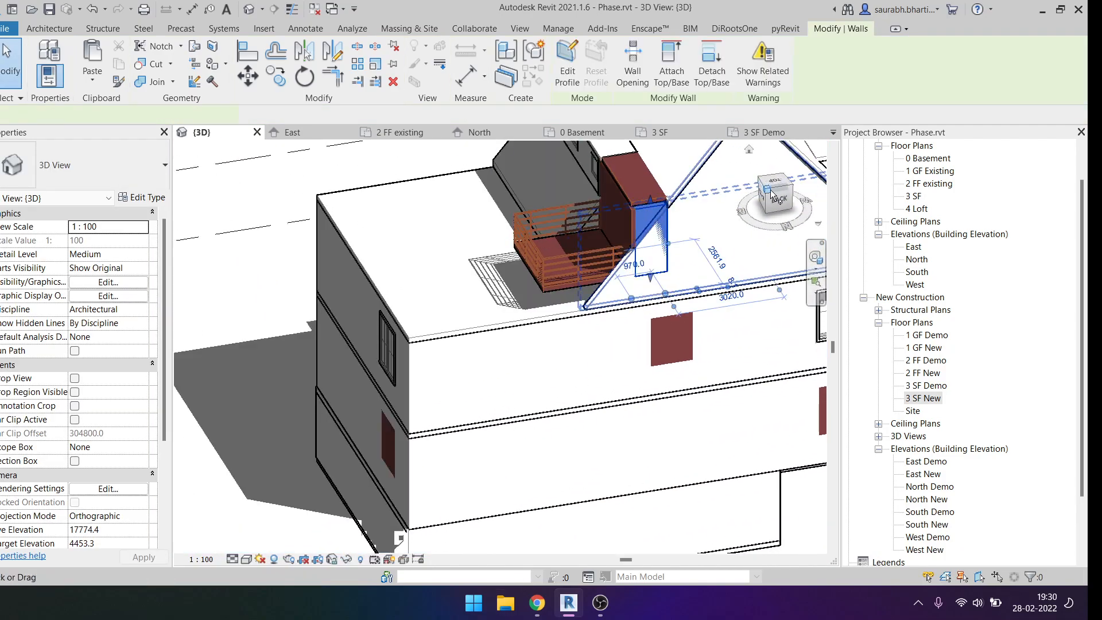
scroll(762, 201, up, 5)
middle_drag(570, 143, 614, 253)
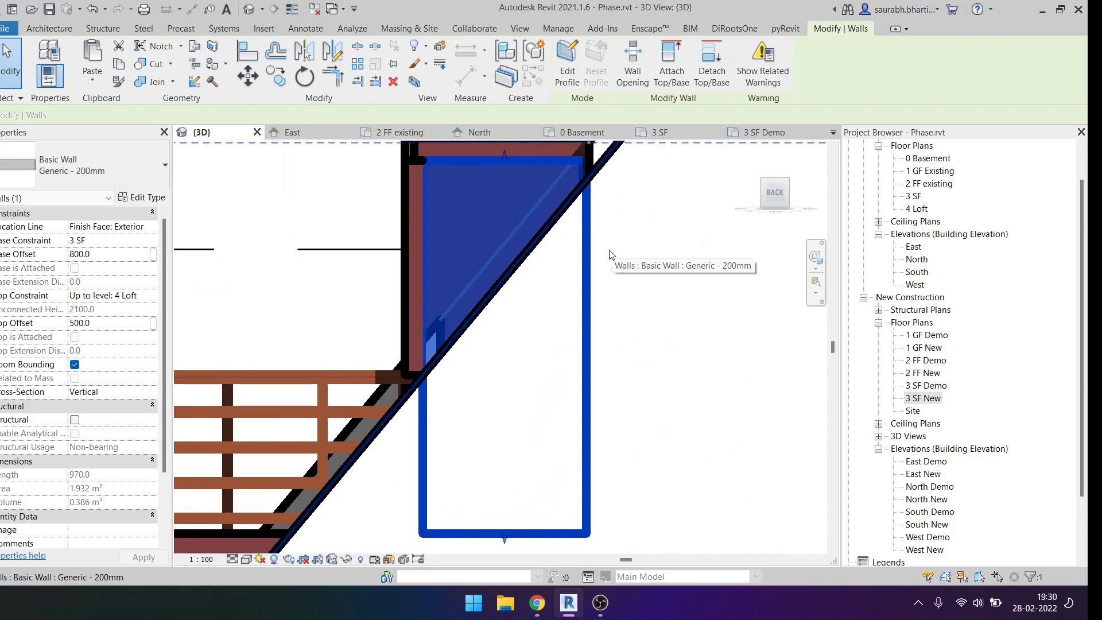
scroll(613, 252, down, 2)
click(671, 63)
shift+middle_drag(539, 193, 619, 172)
click(618, 171)
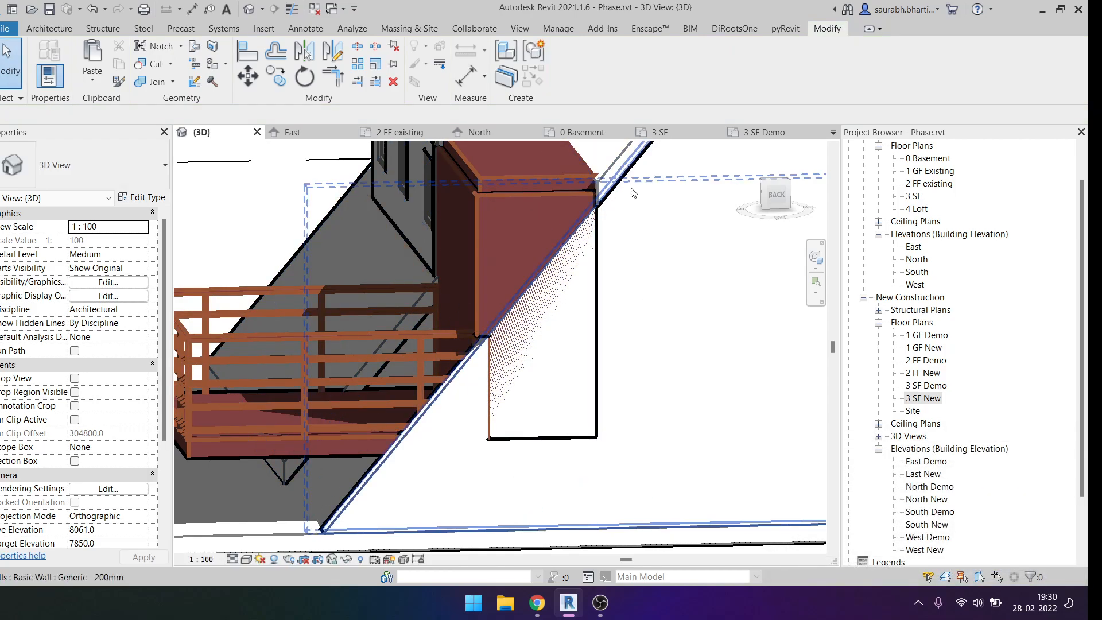
Attach the base of the new 200 mm end wall to the existing sloping roof.
click(555, 362)
shift+middle_drag(556, 363, 545, 313)
scroll(546, 314, down, 2)
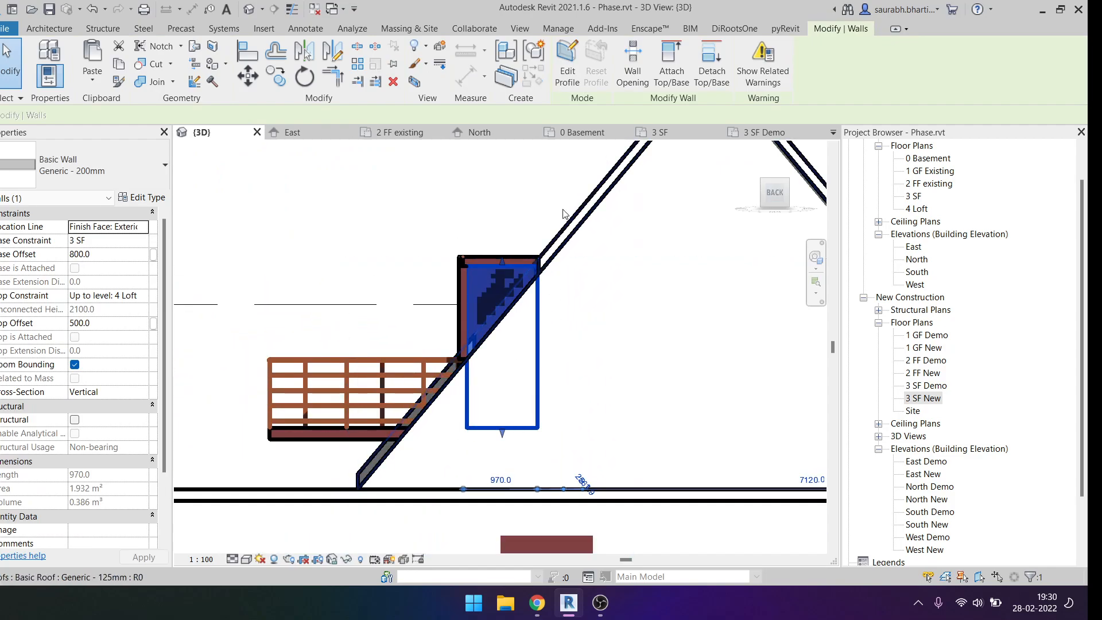
click(660, 75)
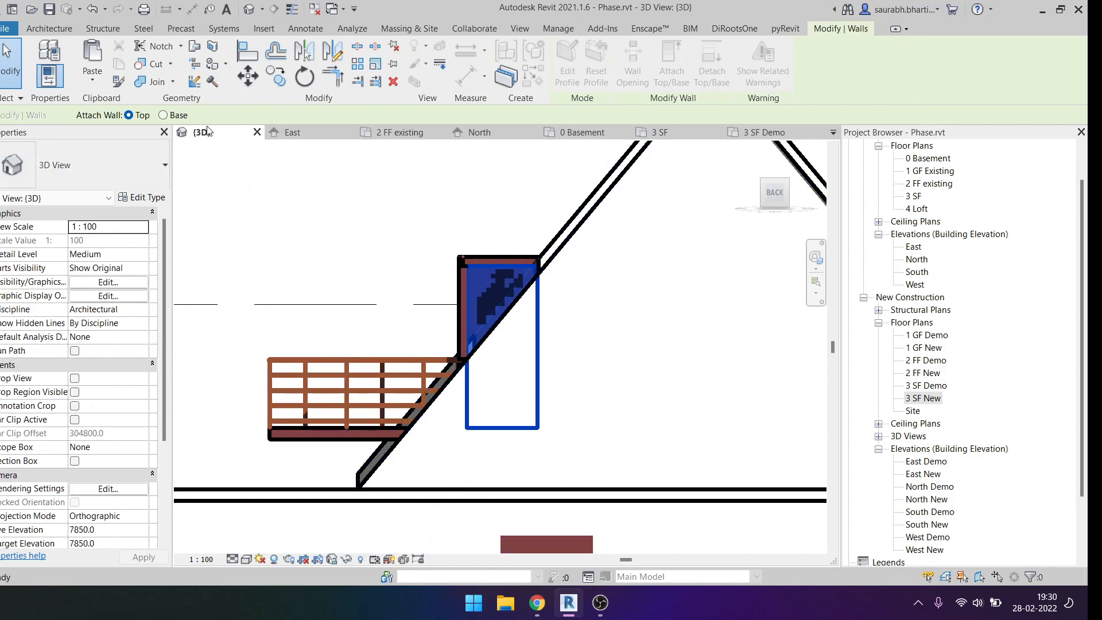
shift+middle_drag(351, 223, 463, 335)
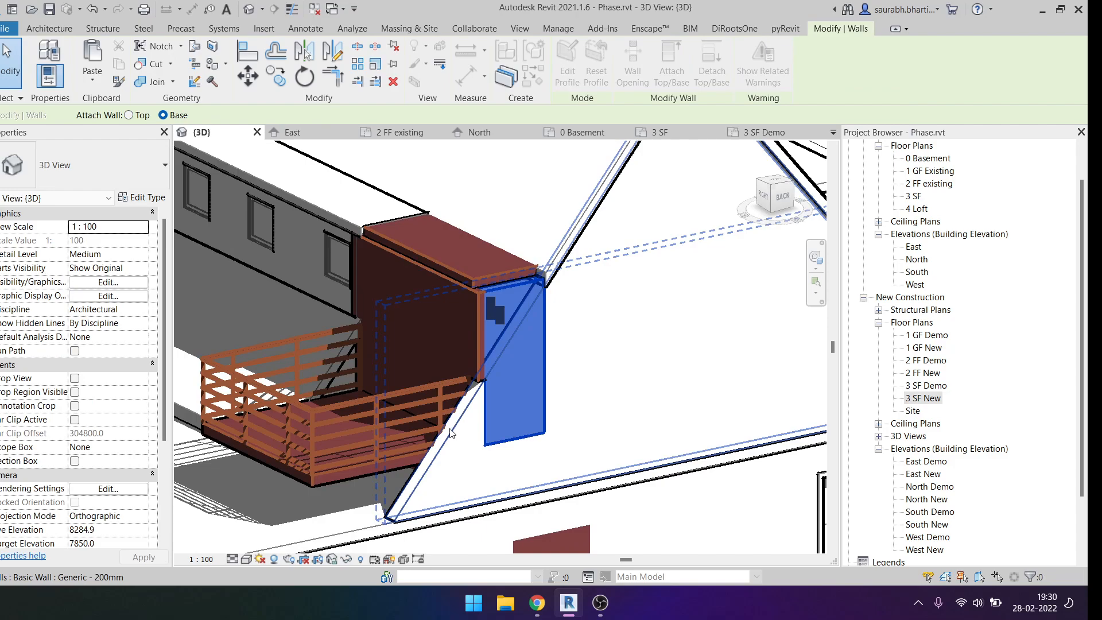
key(Escape)
shift+middle_drag(545, 382, 536, 354)
Edit the new stair roof's footprint so its short edge extends over the new 200 mm end wall to the outer face.
click(449, 281)
shift+middle_drag(450, 281, 546, 284)
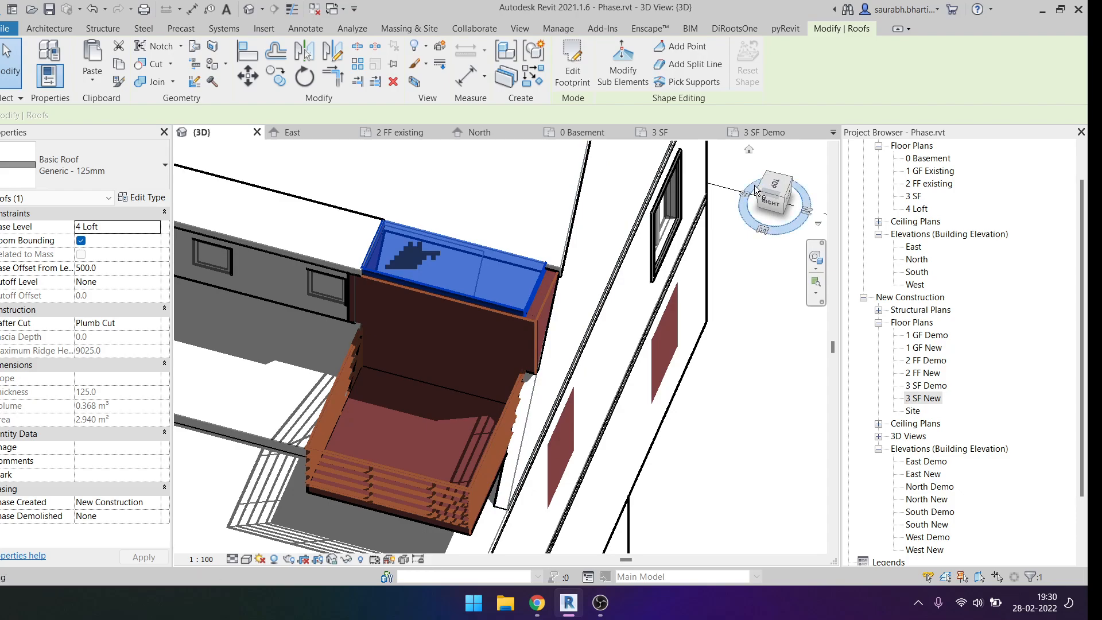
click(782, 190)
click(572, 63)
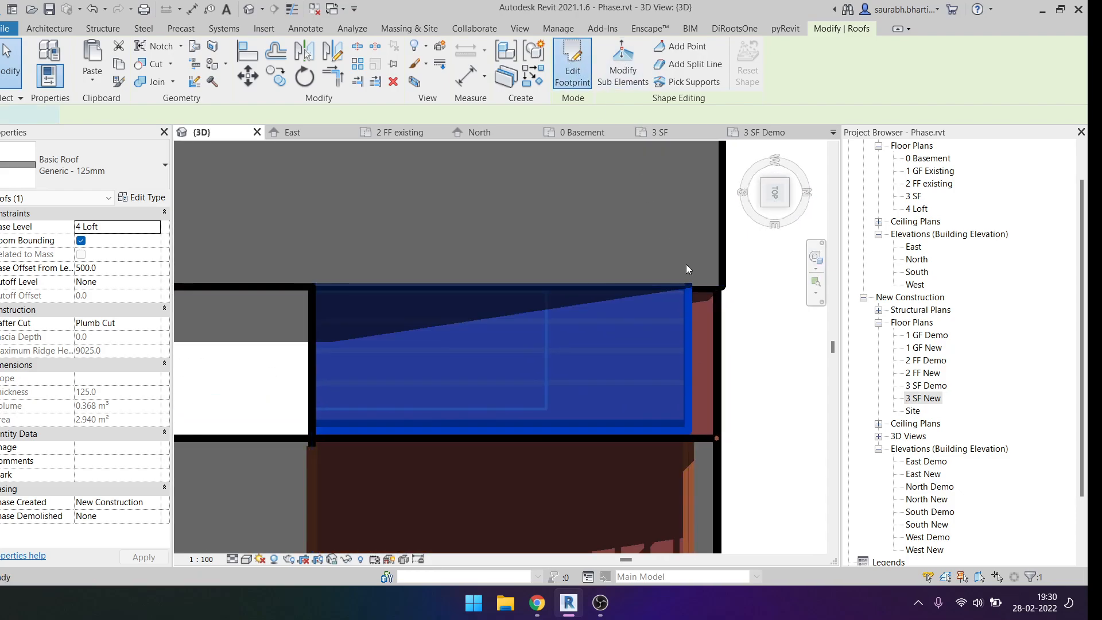
drag(688, 357, 720, 364)
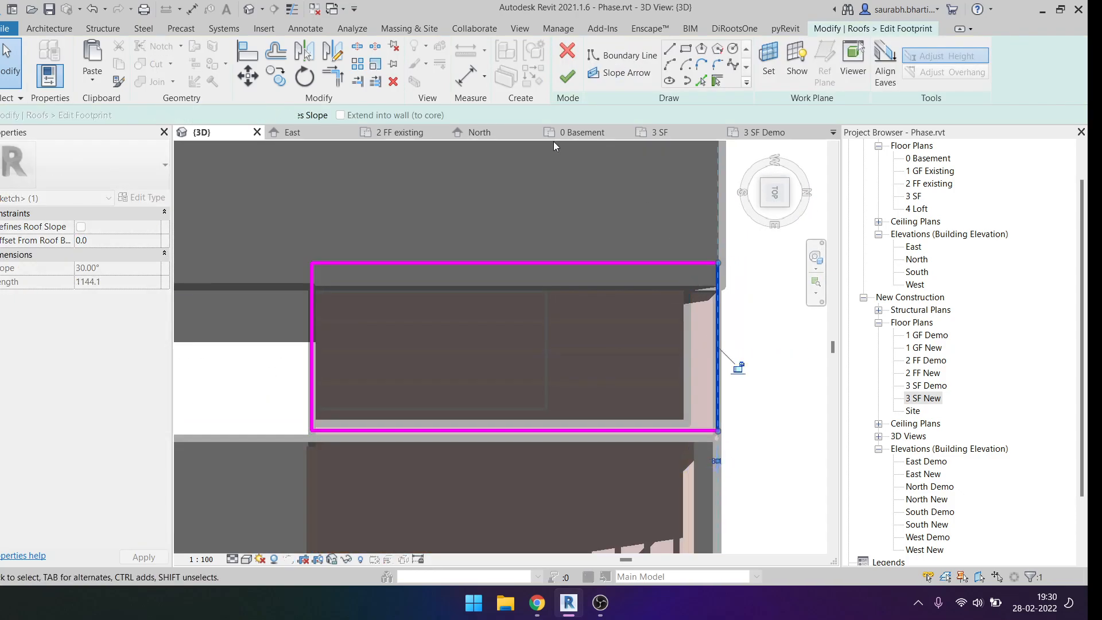
click(565, 81)
shift+middle_drag(500, 320, 505, 390)
key(Escape)
Examine the stair enclosure's new walls and roof from several angles in the 3D view.
scroll(484, 306, down, 3)
scroll(478, 311, up, 8)
scroll(463, 288, down, 4)
scroll(515, 410, up, 4)
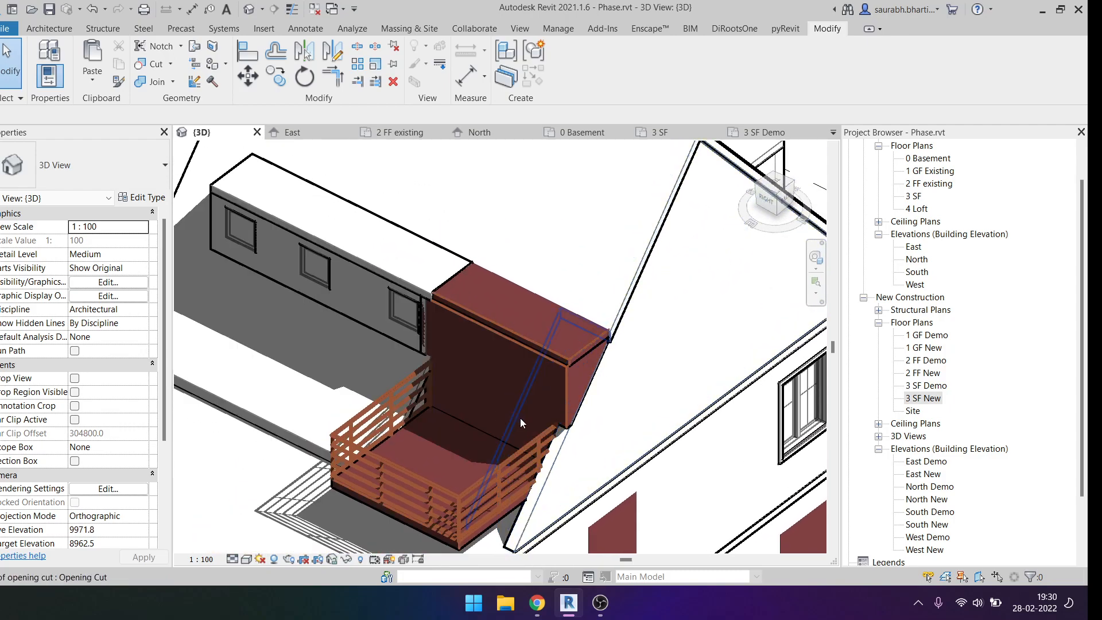
mouse_move(537, 392)
shift+middle_down()
mouse_move(504, 368)
mouse_move(552, 403)
shift+middle_up()
scroll(486, 359, up, 2)
scroll(525, 367, down, 3)
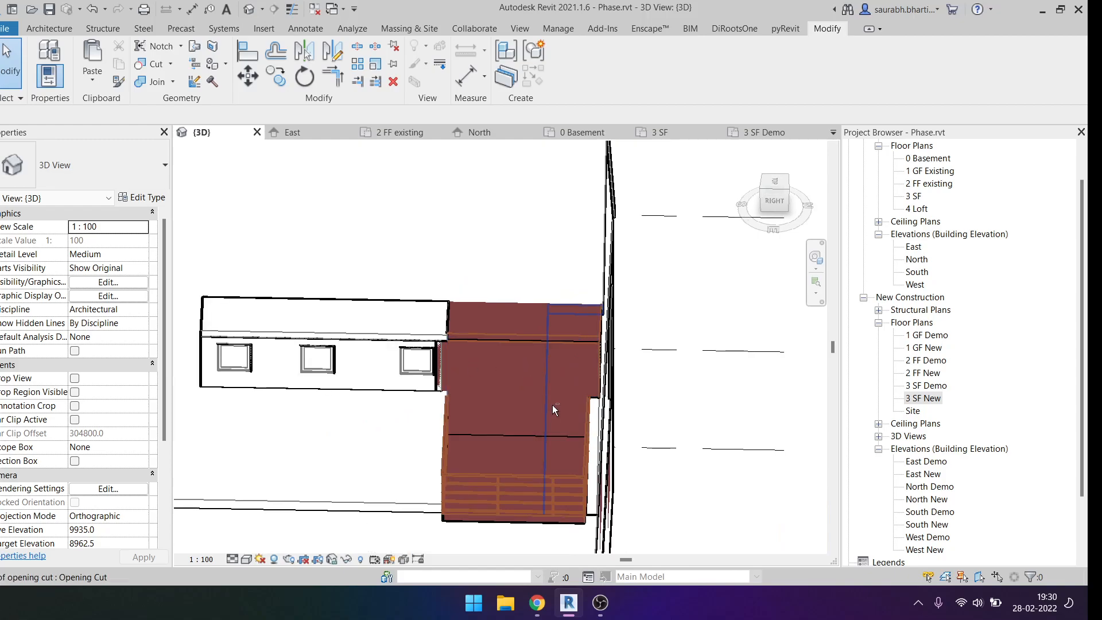
scroll(524, 383, up, 3)
Open the 3 SF New floor plan at the top of the stair beside the new terrace wall.
double_click(918, 400)
scroll(591, 317, down, 4)
scroll(628, 368, down, 3)
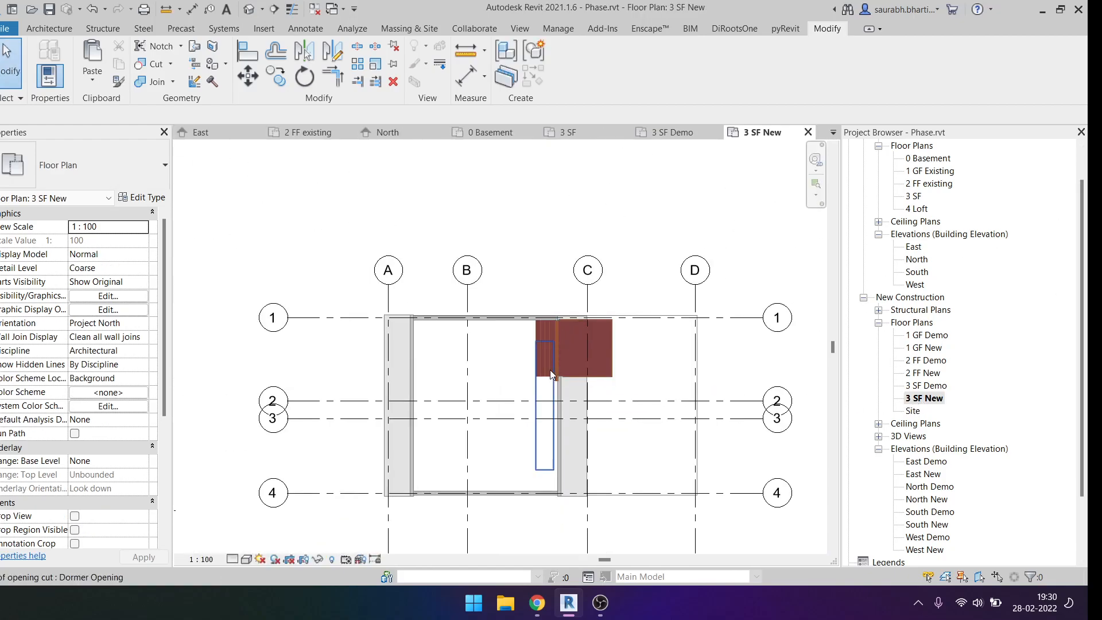
scroll(559, 230, up, 8)
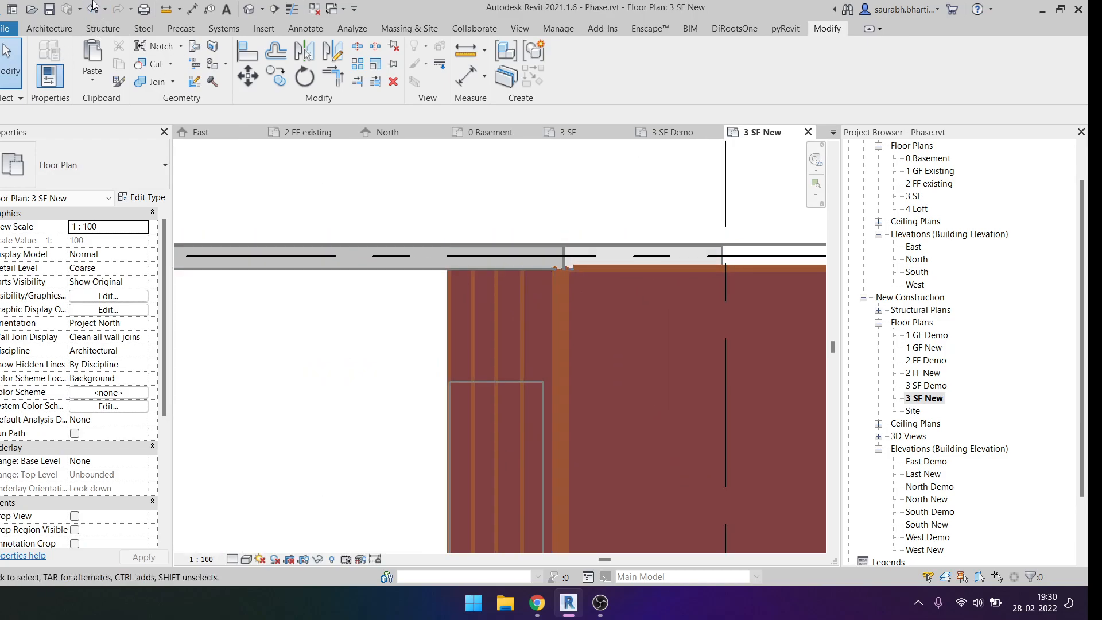
Browse the Doors category of the Autodesk family library for a double external door, then leave without loading anything.
click(261, 26)
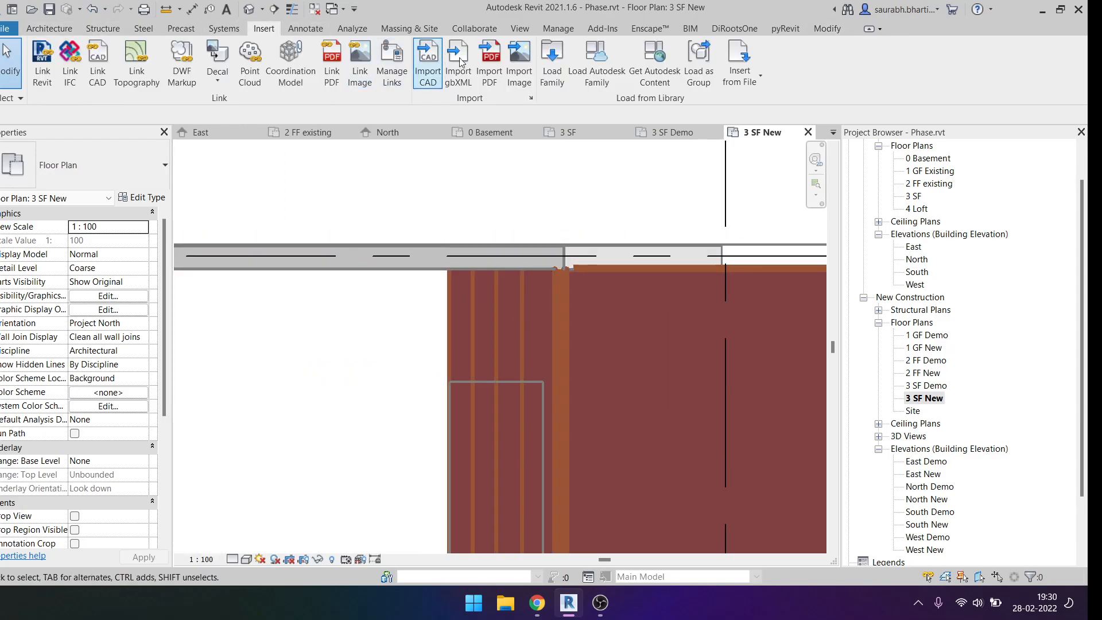
click(594, 70)
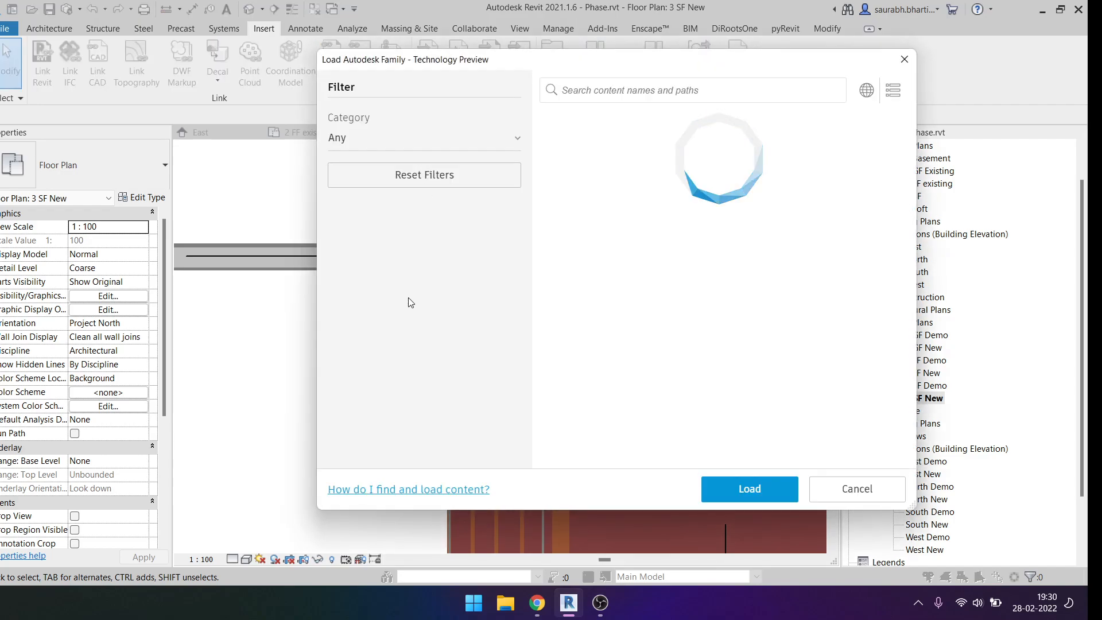
scroll(412, 295, down, 8)
scroll(348, 298, up, 8)
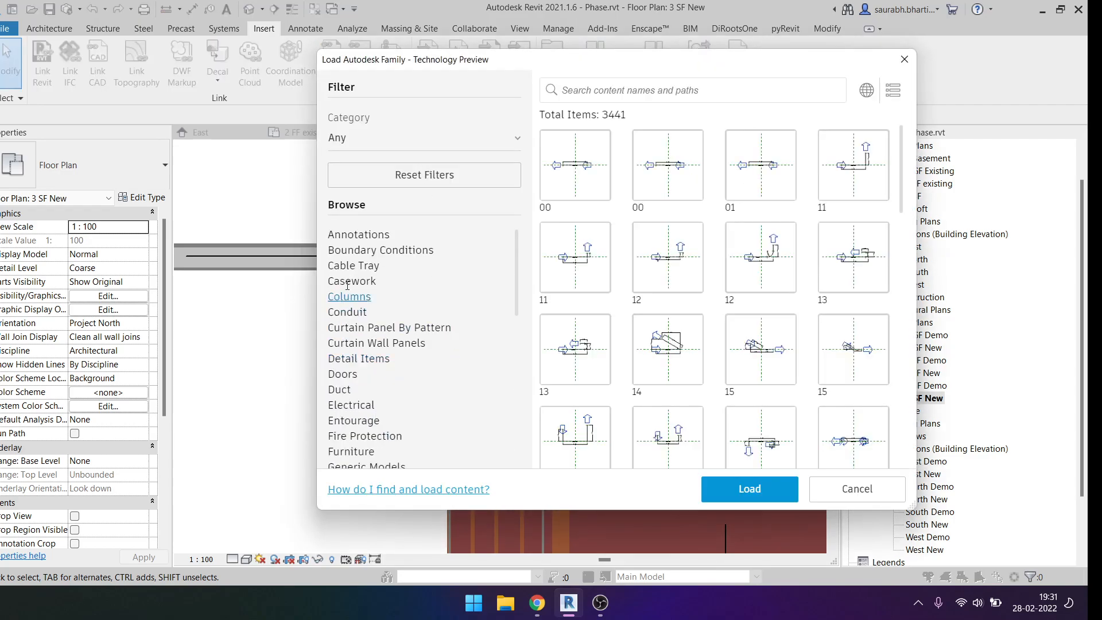
click(342, 375)
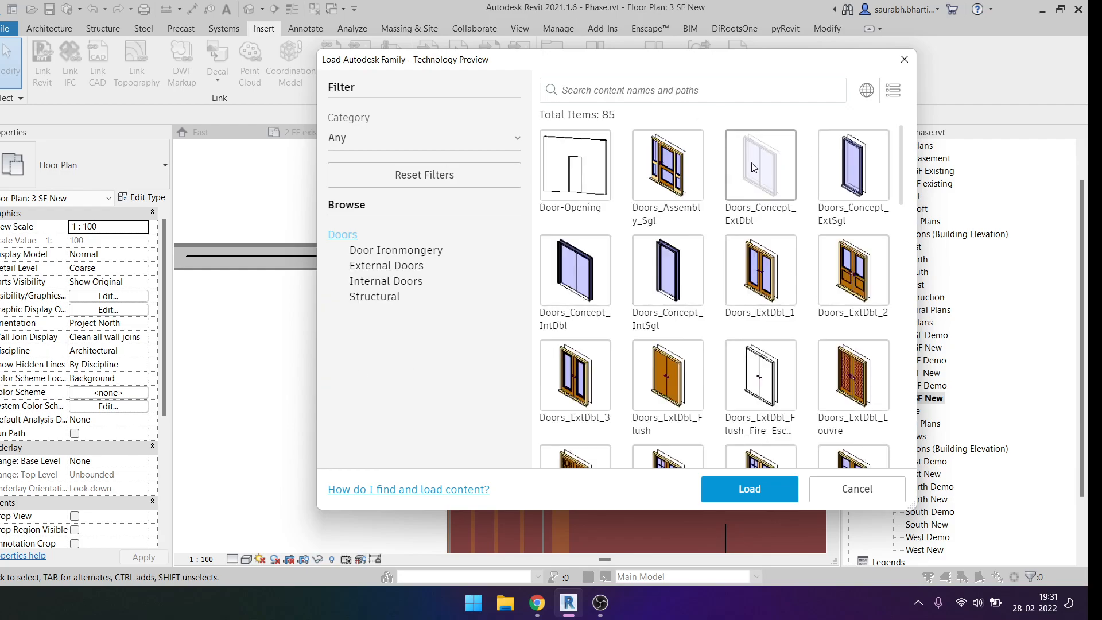
scroll(753, 168, down, 10)
scroll(745, 327, down, 5)
scroll(734, 345, up, 5)
scroll(721, 359, up, 5)
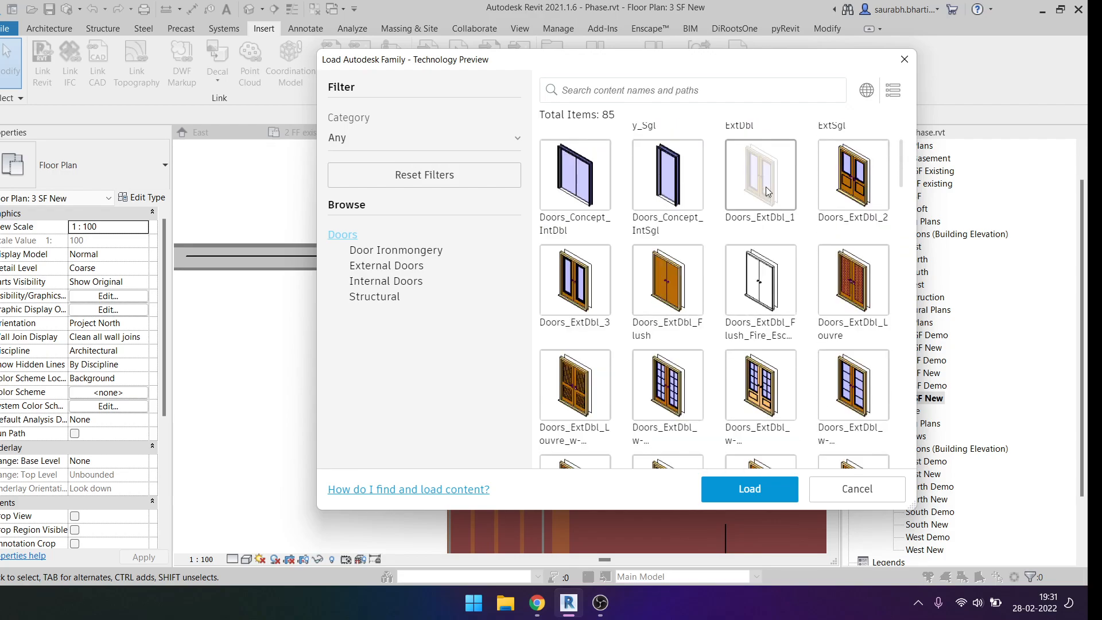
click(771, 198)
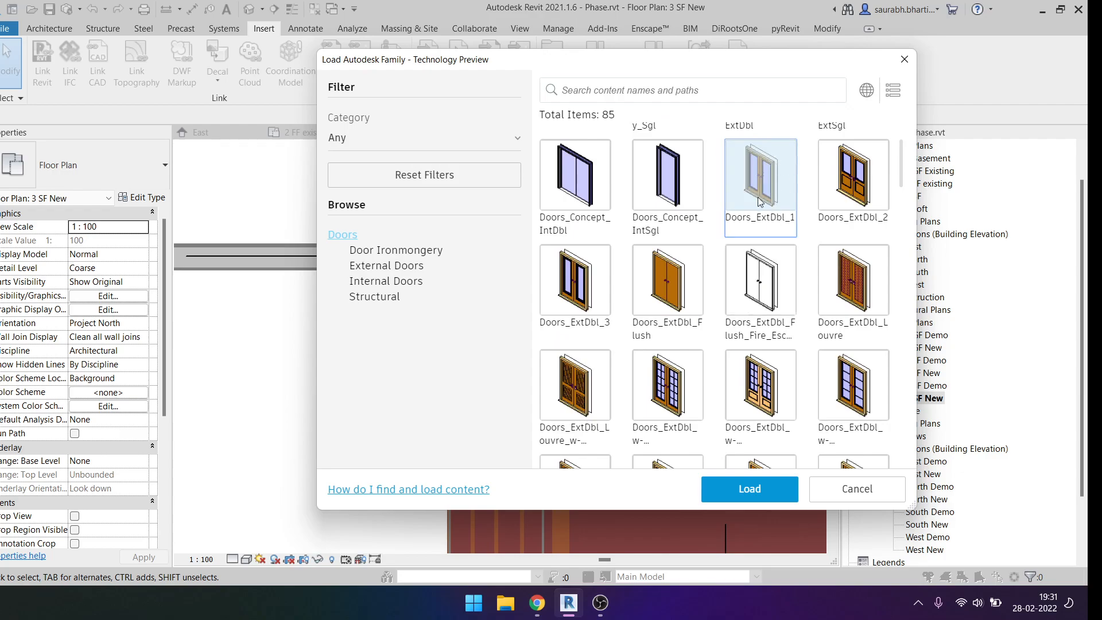
scroll(615, 278, up, 2)
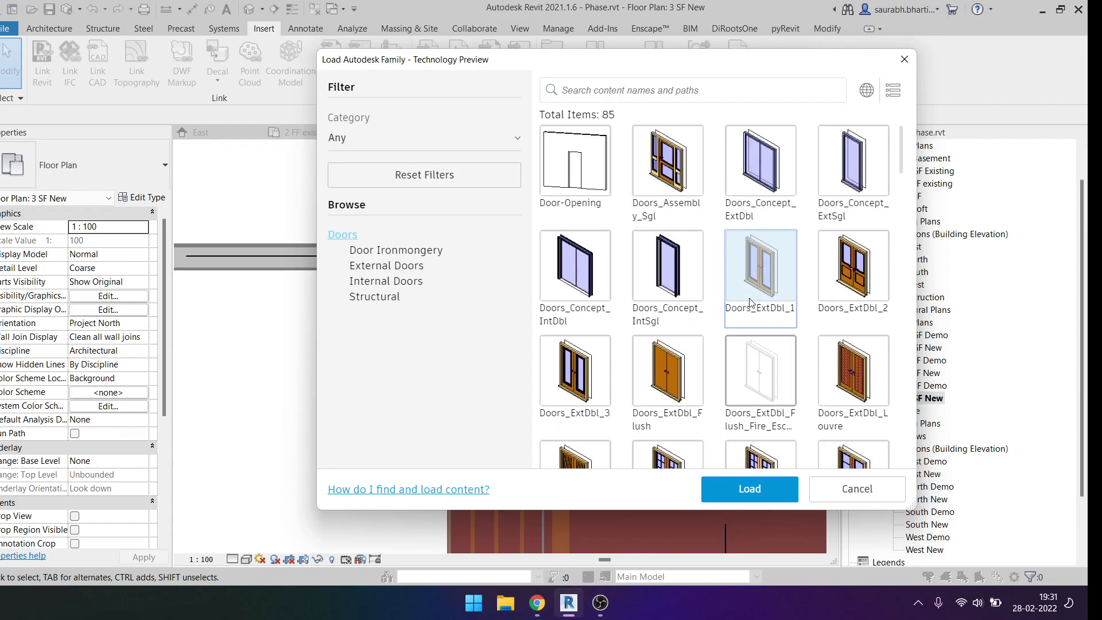
click(904, 58)
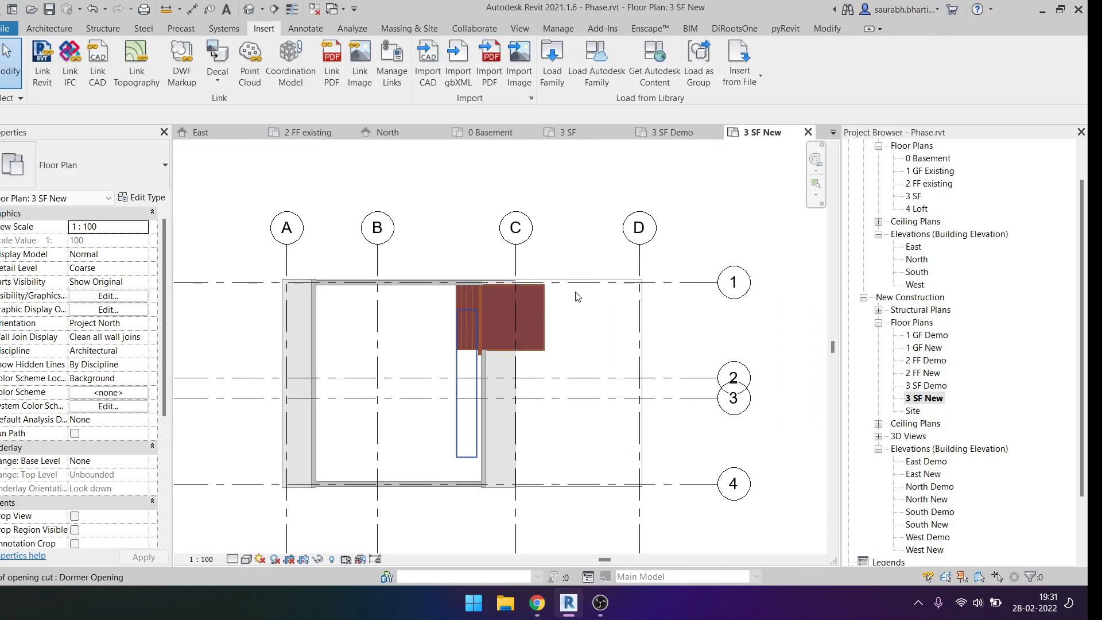
Tile the Revit window to half of the screen and stop presenting in the Google Meet call.
key(super+Right)
click(226, 116)
click(238, 118)
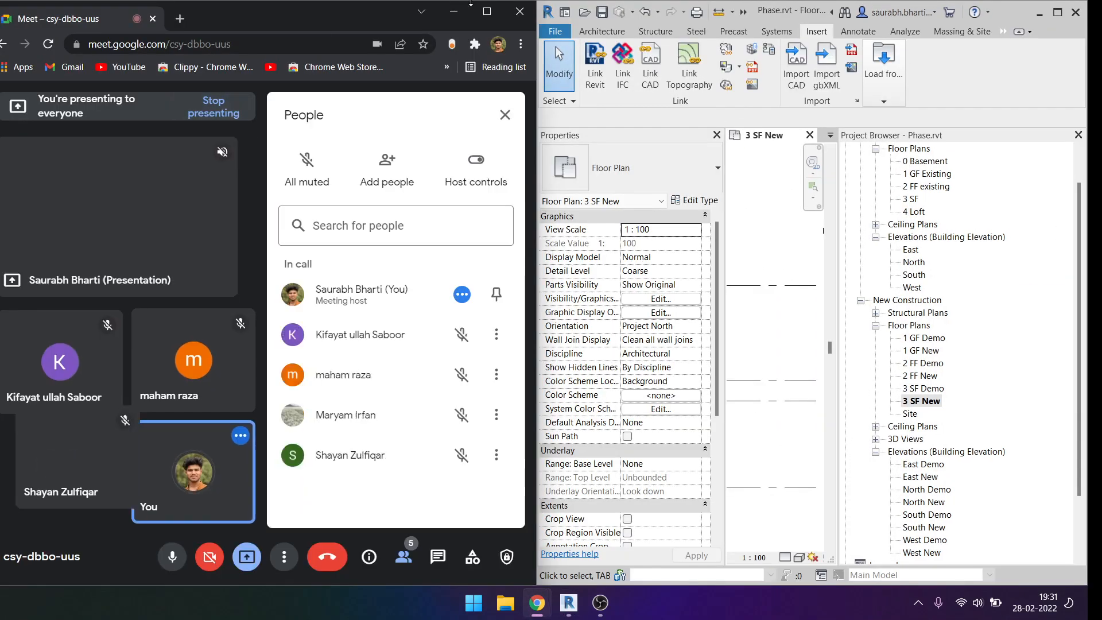
click(486, 12)
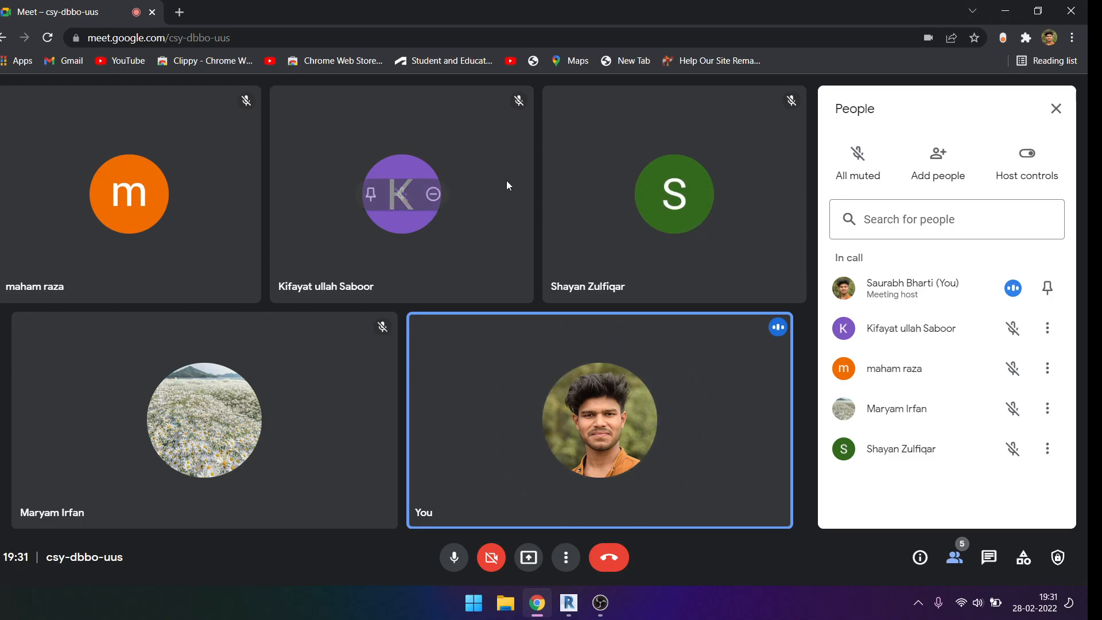
click(1003, 7)
Open Local Disk (D:) in a maximized File Explorer window.
key(super+e)
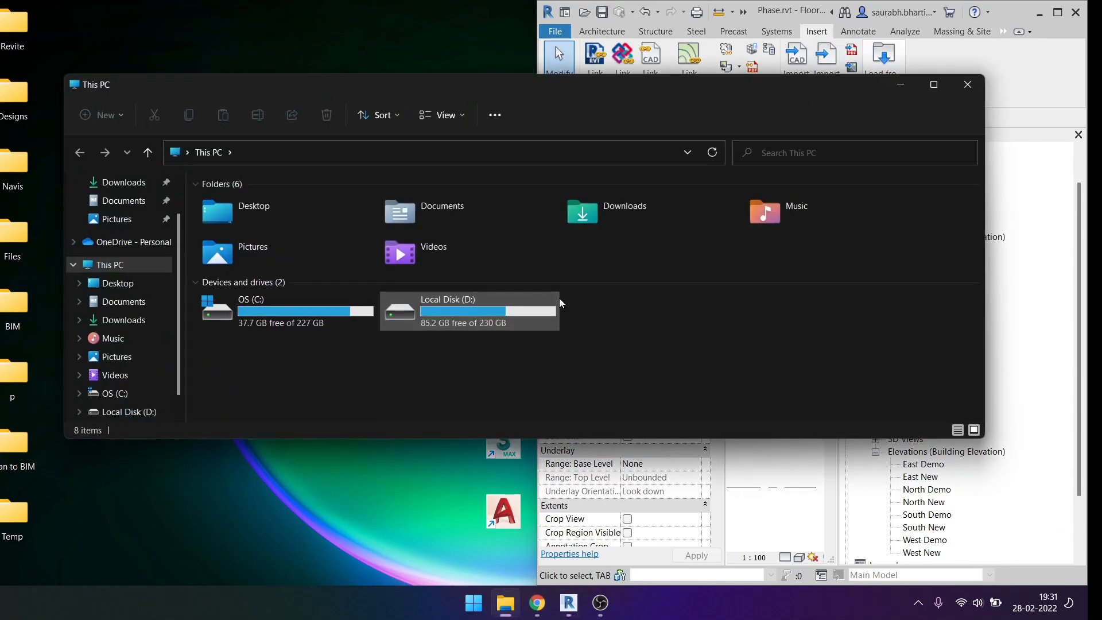
double_click(557, 299)
scroll(601, 319, down, 2)
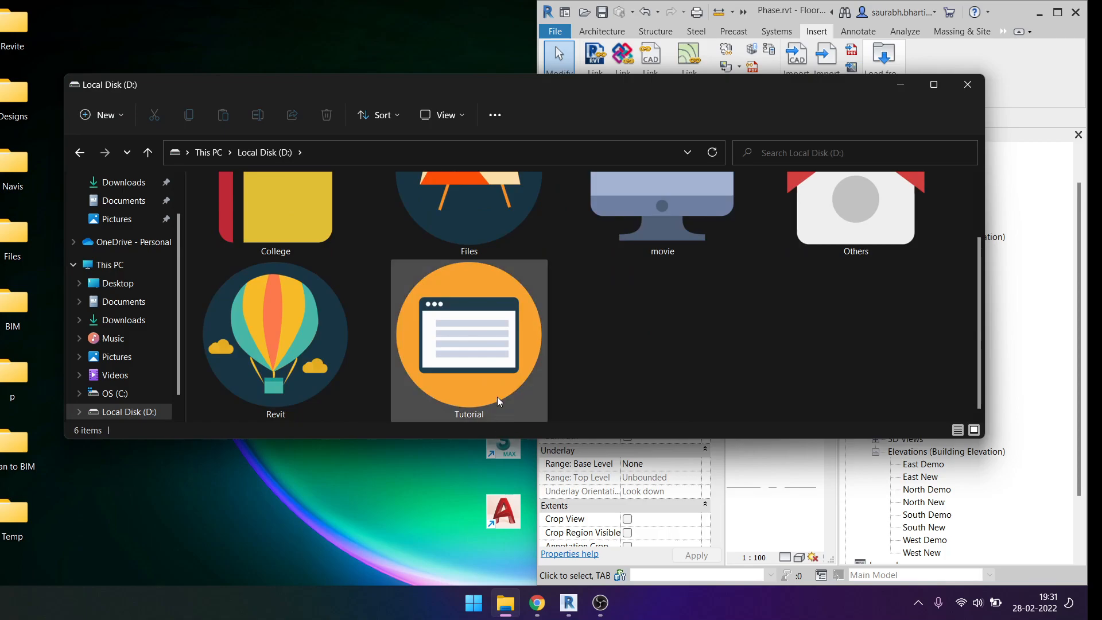
click(933, 85)
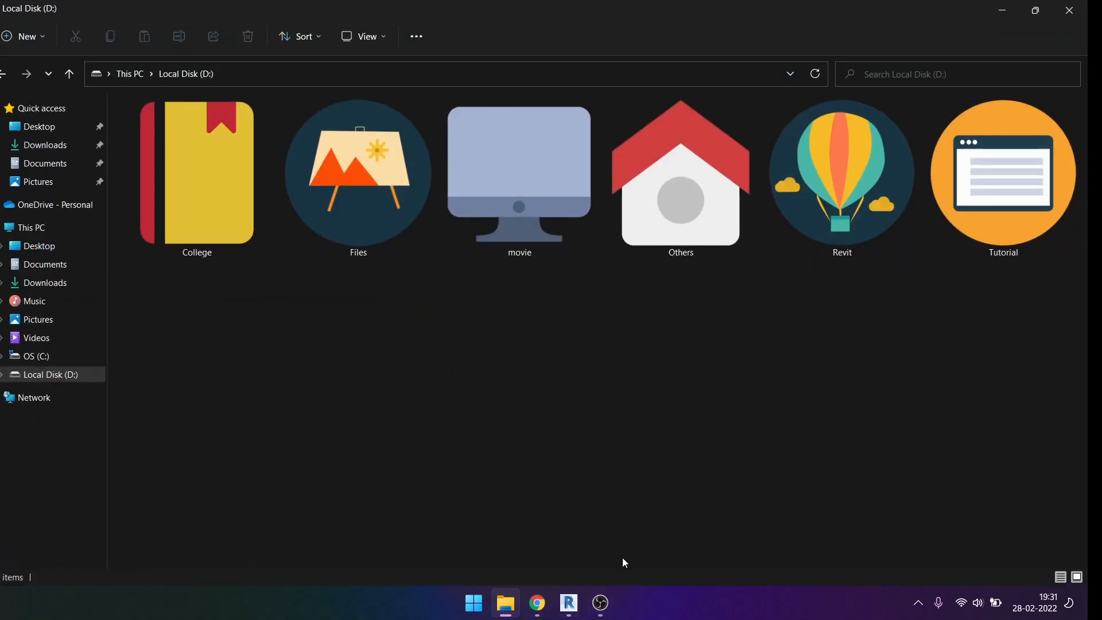
click(574, 603)
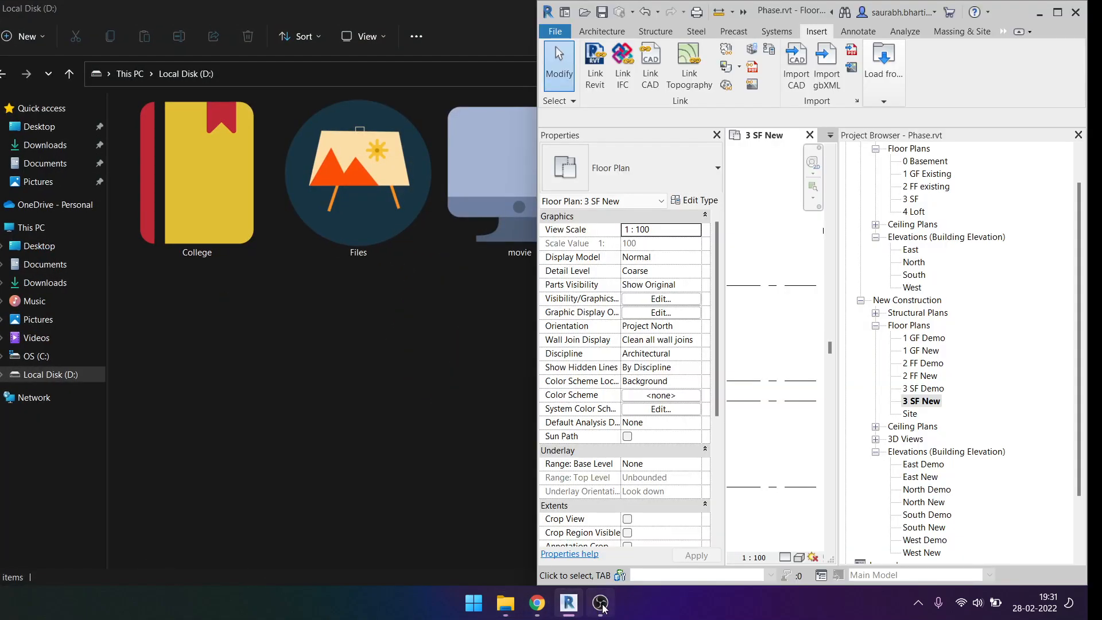
click(601, 603)
click(600, 605)
Switch to Google Meet, admit the waiting participant and present the entire screen in the call.
click(537, 604)
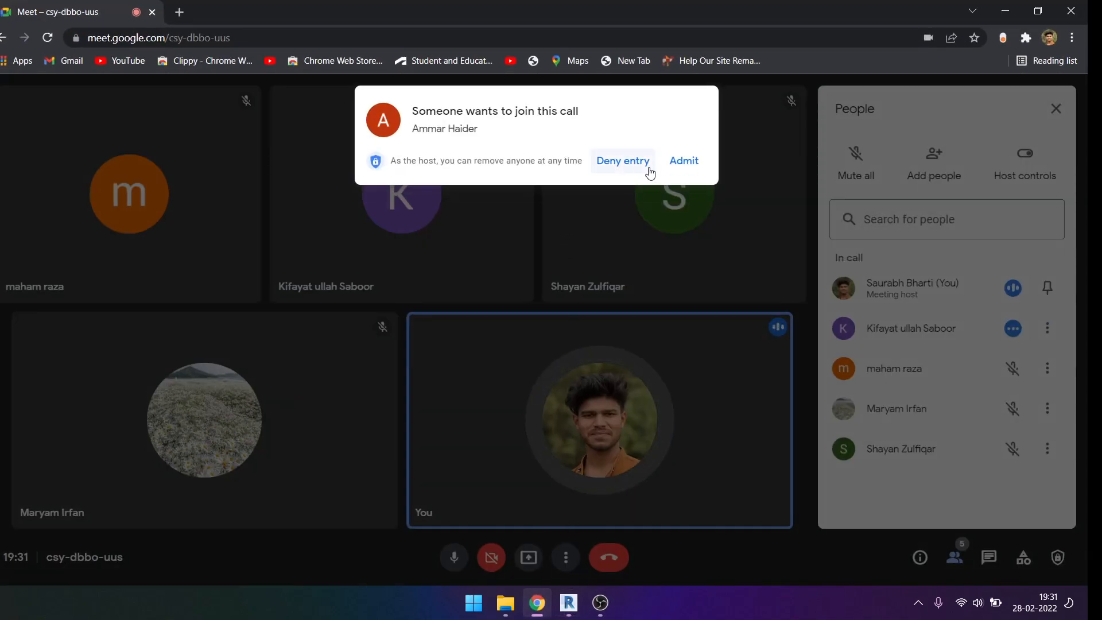
click(683, 160)
click(529, 558)
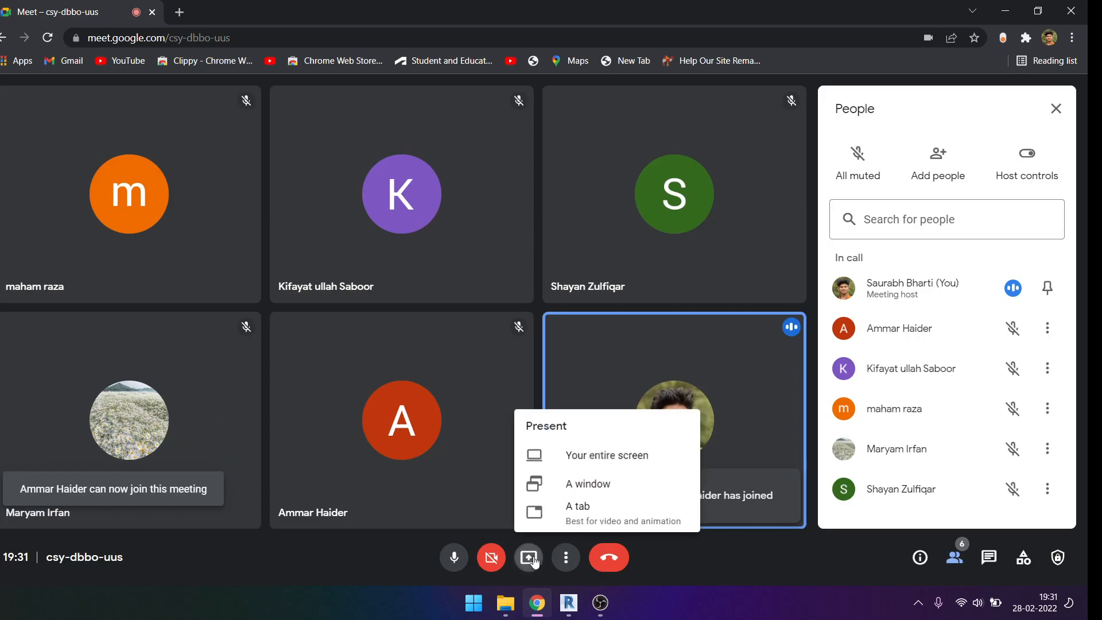
click(590, 453)
click(459, 201)
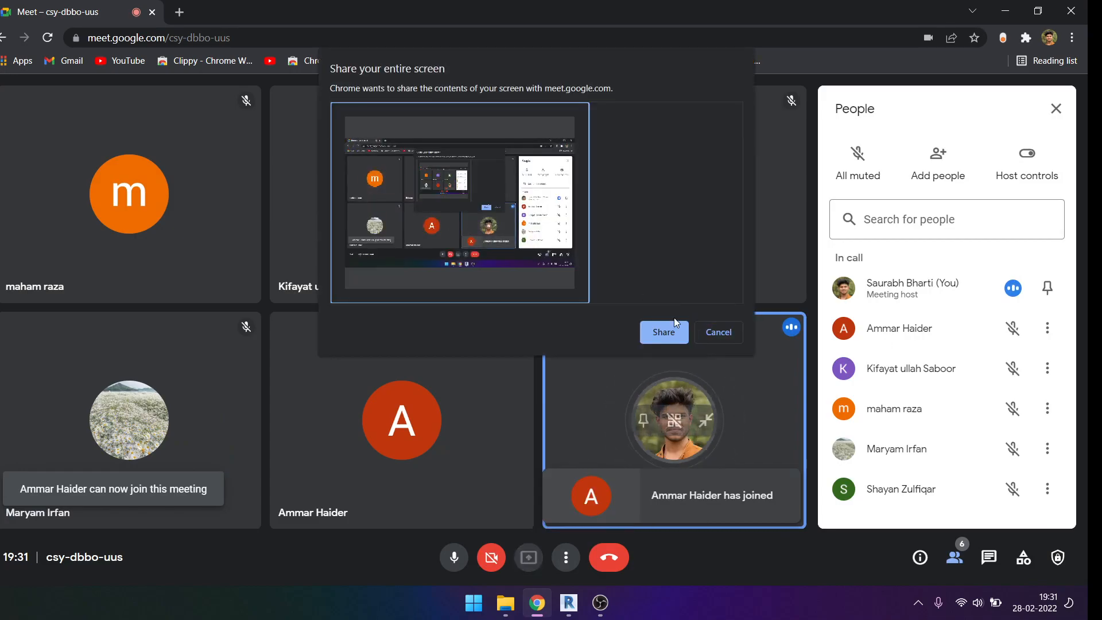
click(659, 329)
click(1004, 5)
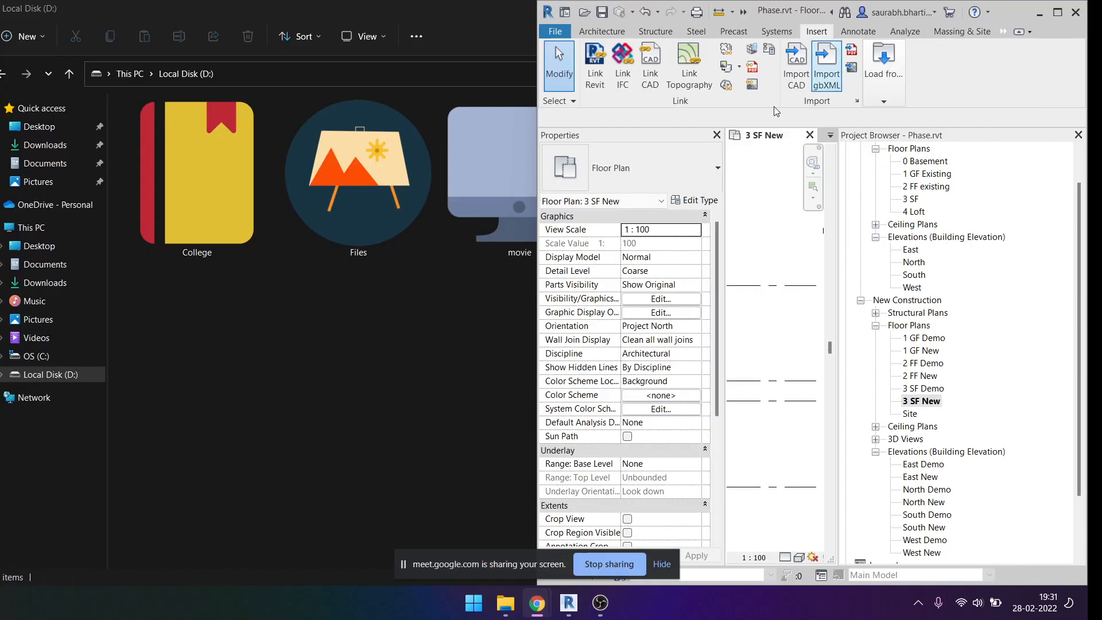
Switch to File Explorer, open the door folder in Revit\Revit Families on Local Disk (D:) and tile it beside Revit.
click(346, 331)
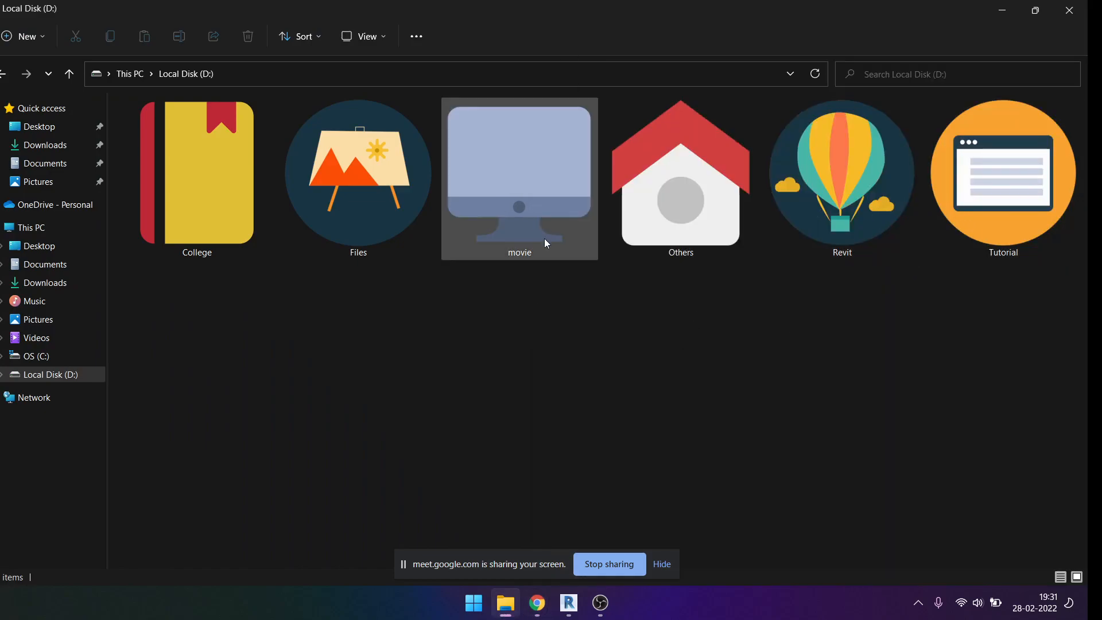
double_click(857, 203)
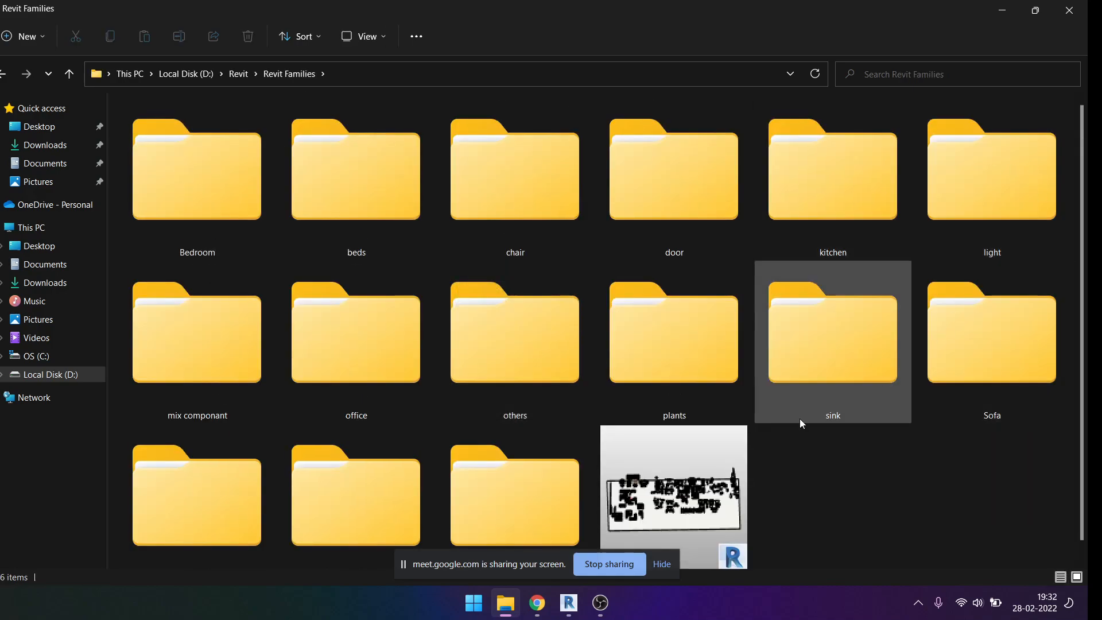
scroll(828, 406, down, 1)
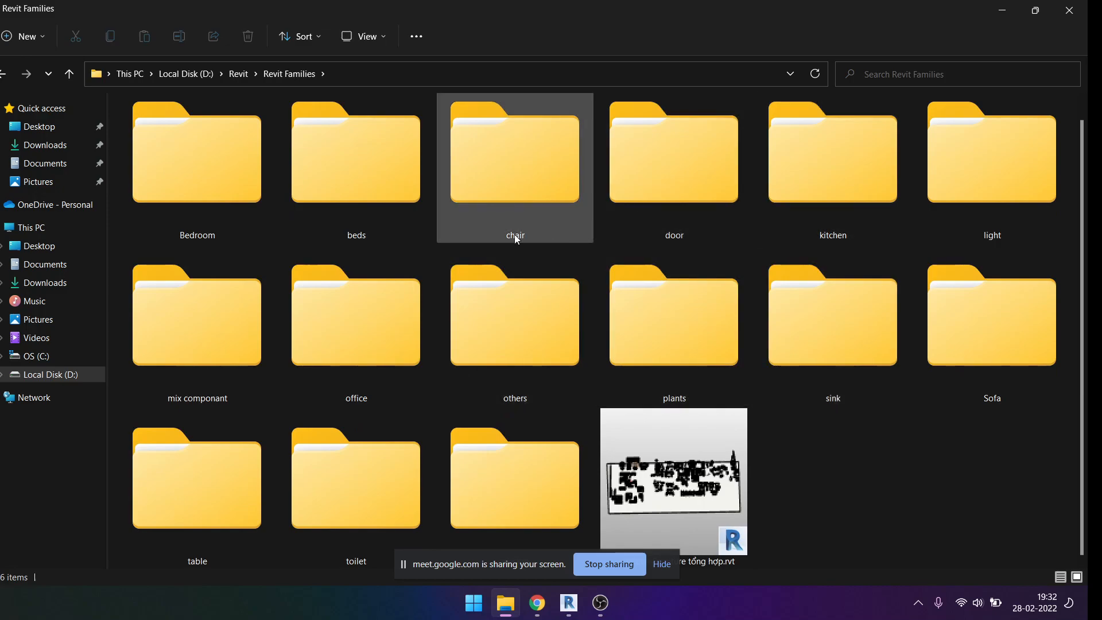
double_click(706, 172)
key(super+Left)
click(931, 166)
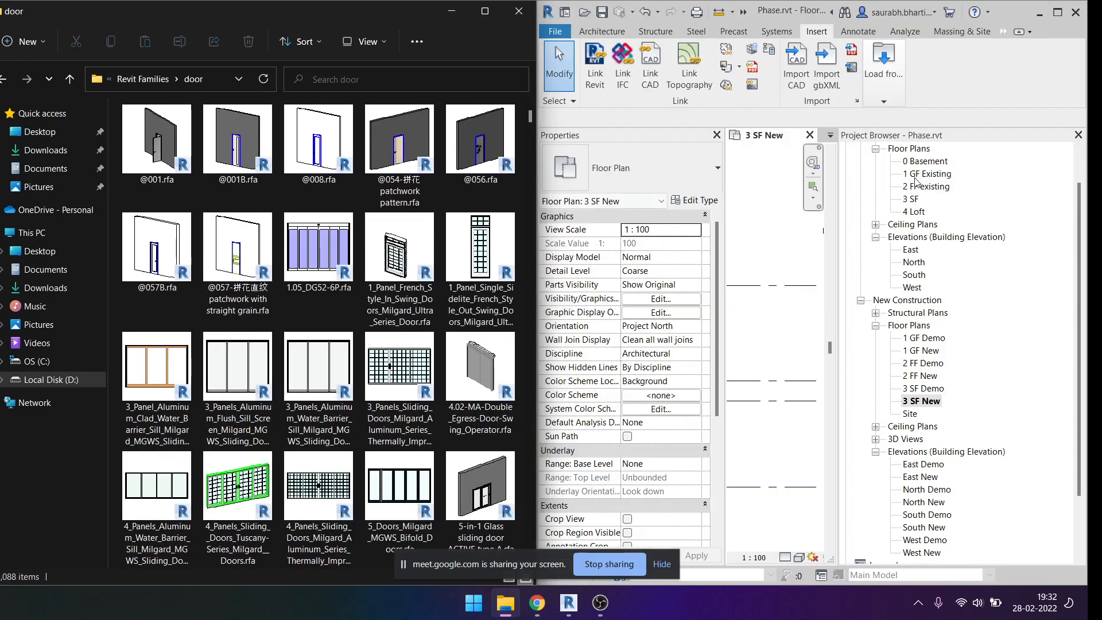
Look through the family files in the door folder for a suitable double door.
scroll(351, 298, down, 10)
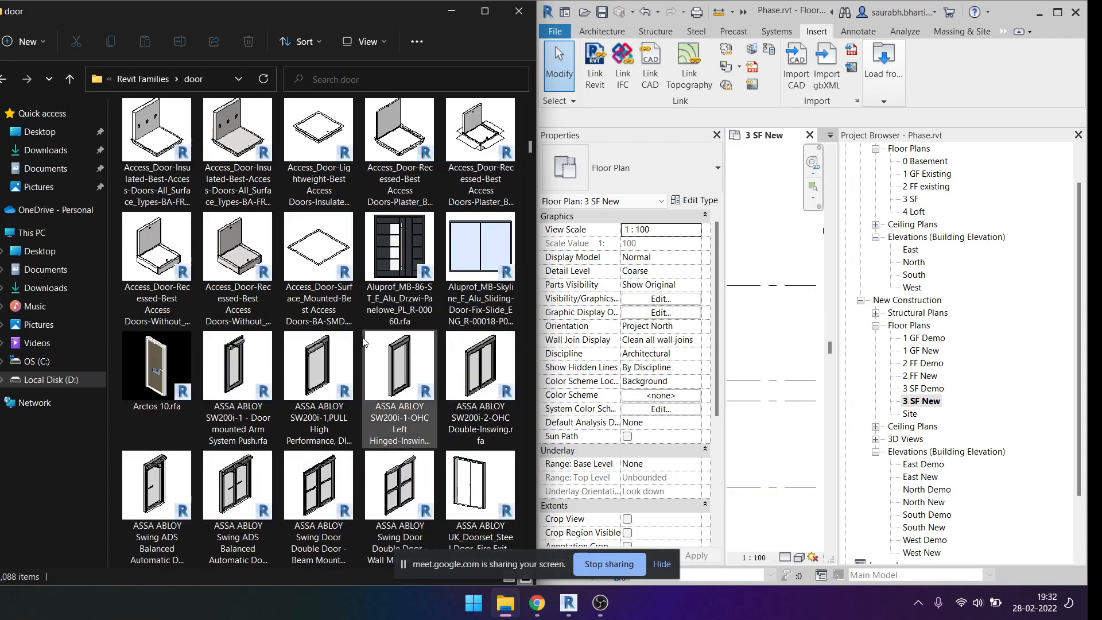
click(802, 392)
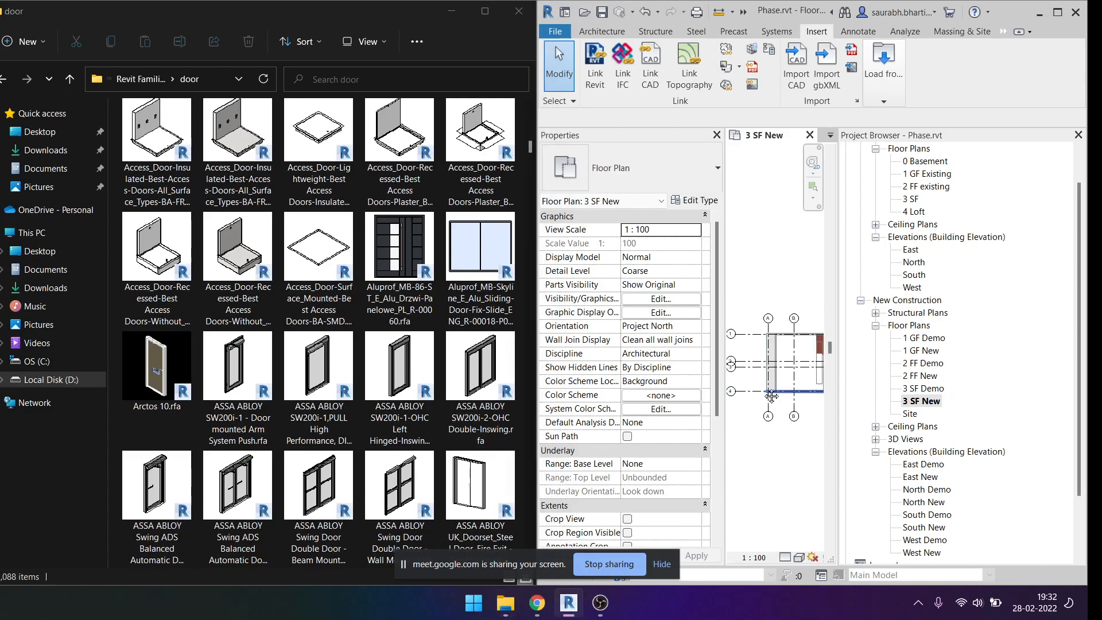
middle_drag(779, 386, 811, 403)
scroll(364, 432, down, 5)
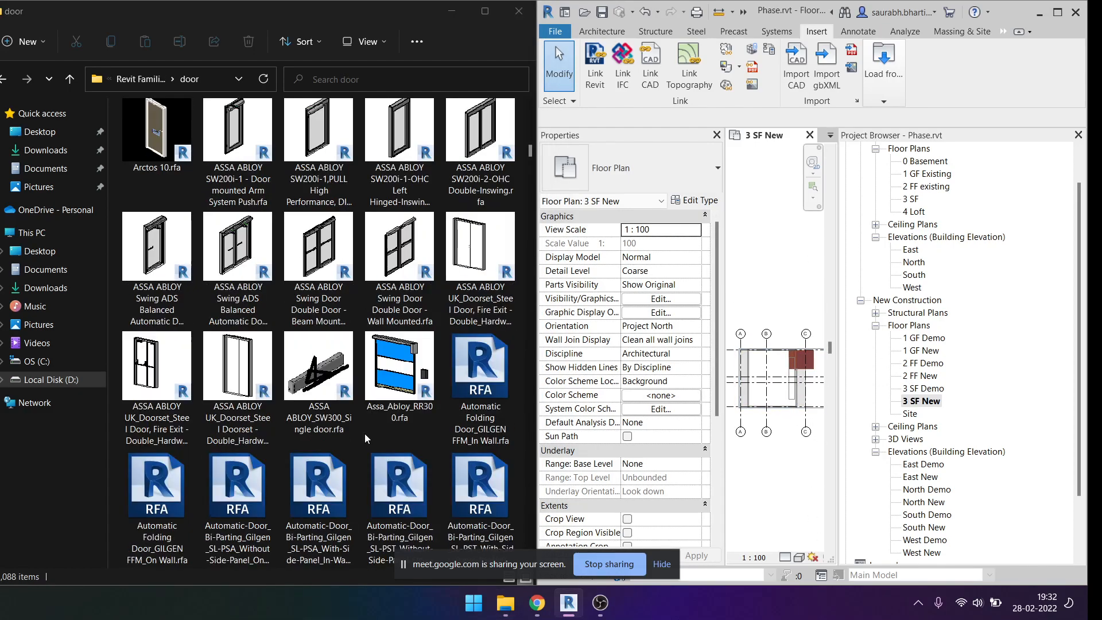
scroll(344, 332, up, 5)
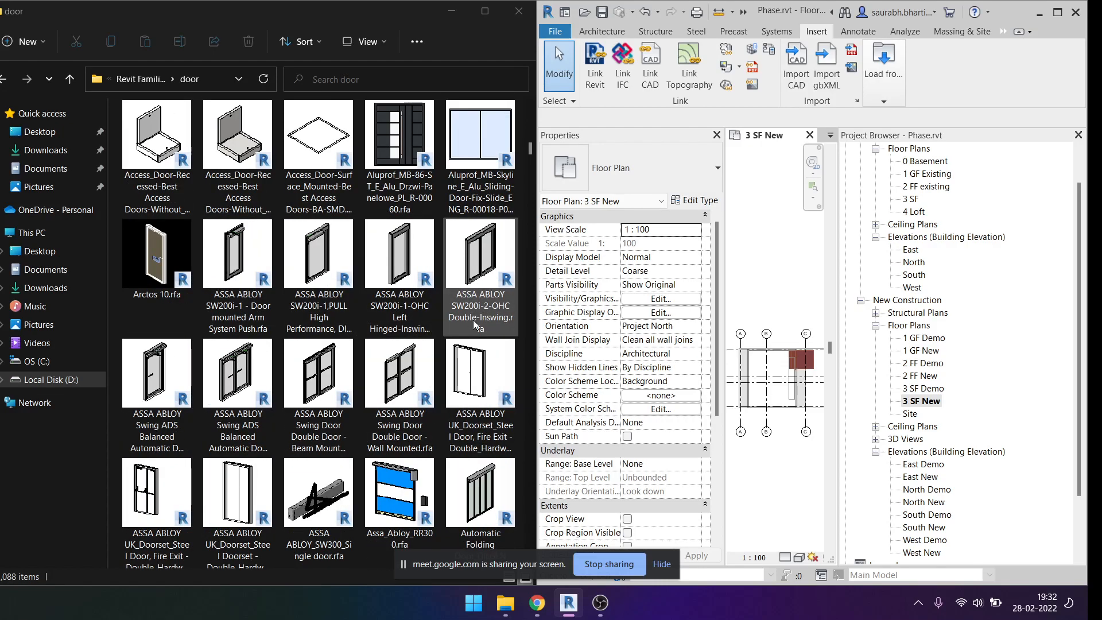
click(477, 283)
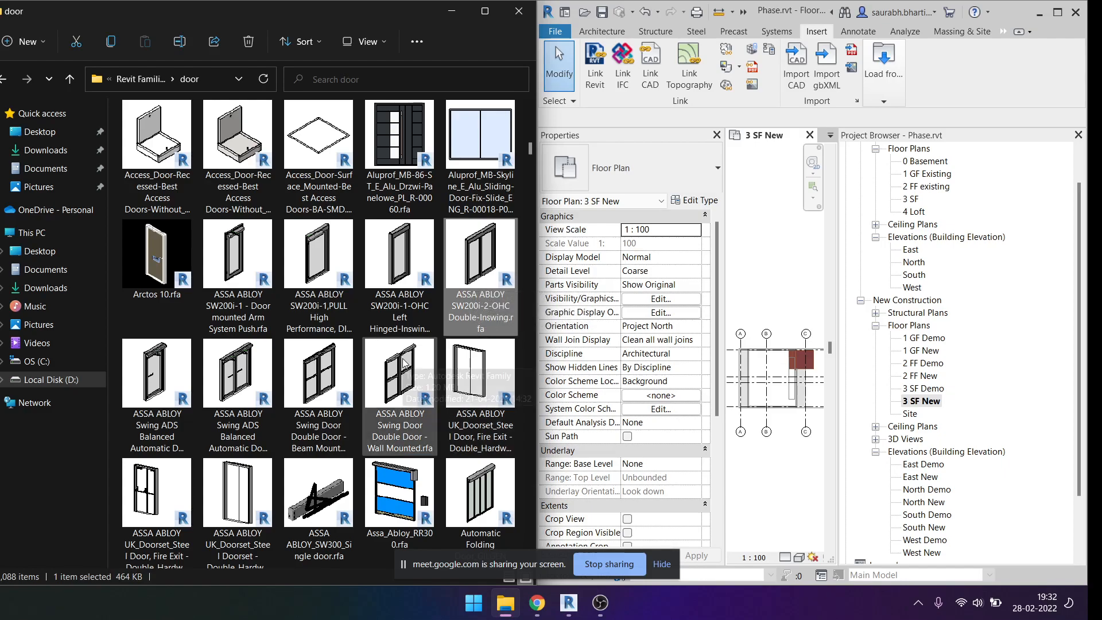
scroll(403, 361, down, 10)
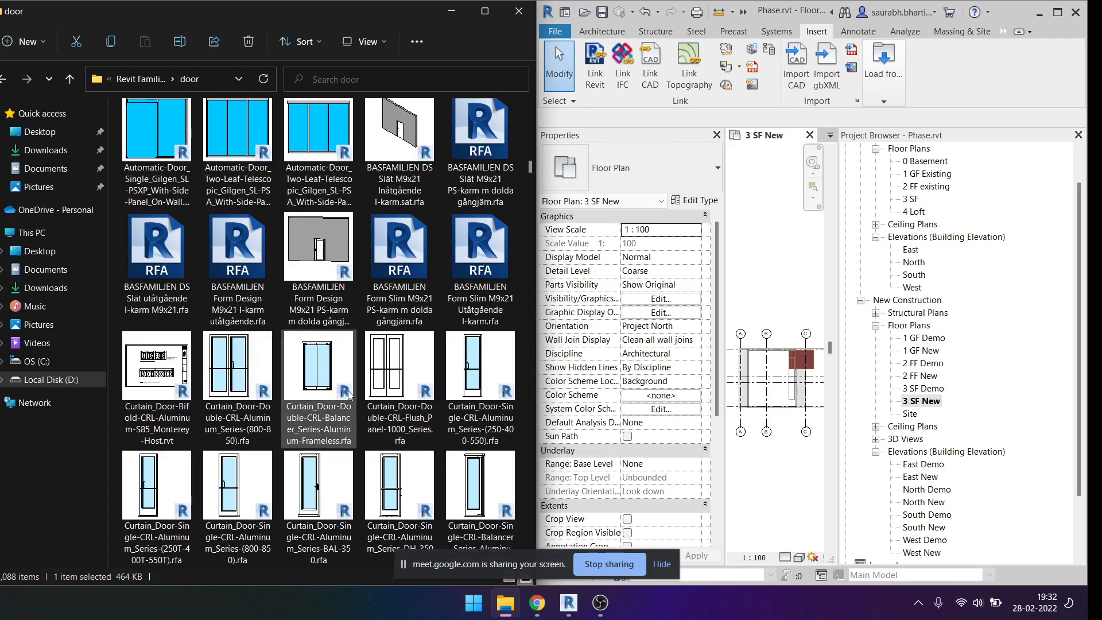
scroll(326, 422, down, 3)
scroll(401, 436, down, 15)
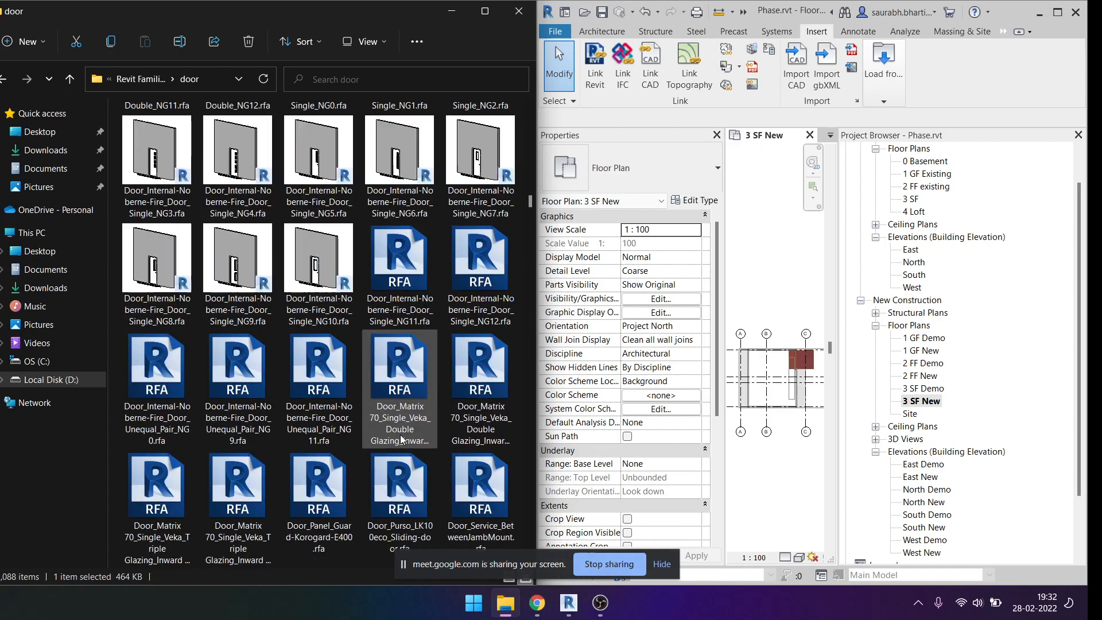
scroll(401, 440, down, 5)
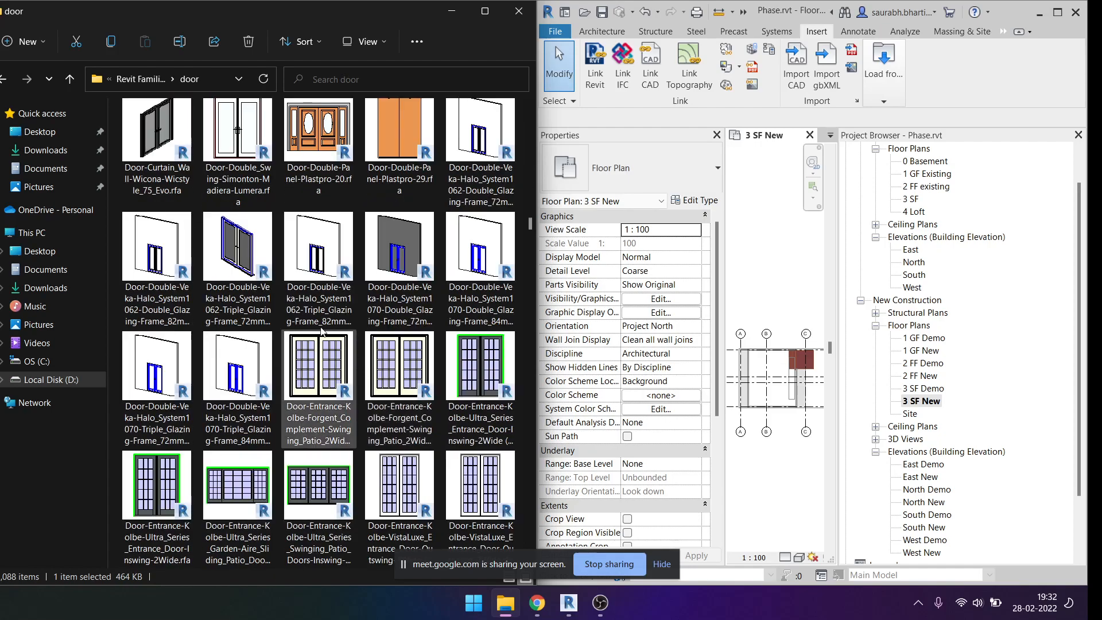
Load the Door-Double_Swing-Simonton-Madiera-Lumera family from the door folder into the project and maximize Revit.
drag(252, 261, 254, 263)
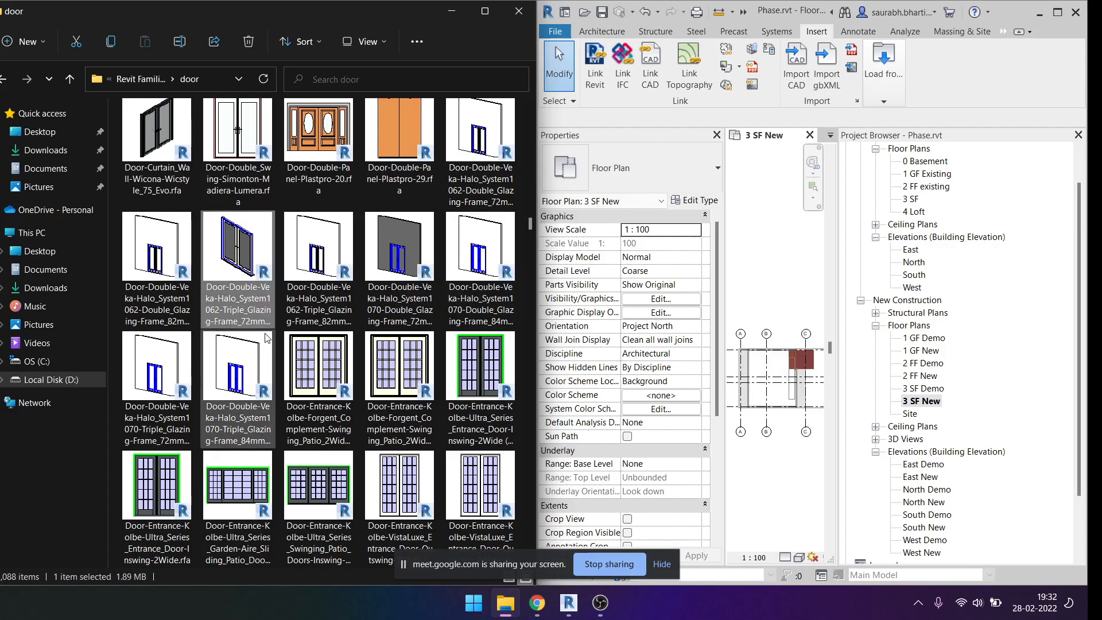
click(156, 143)
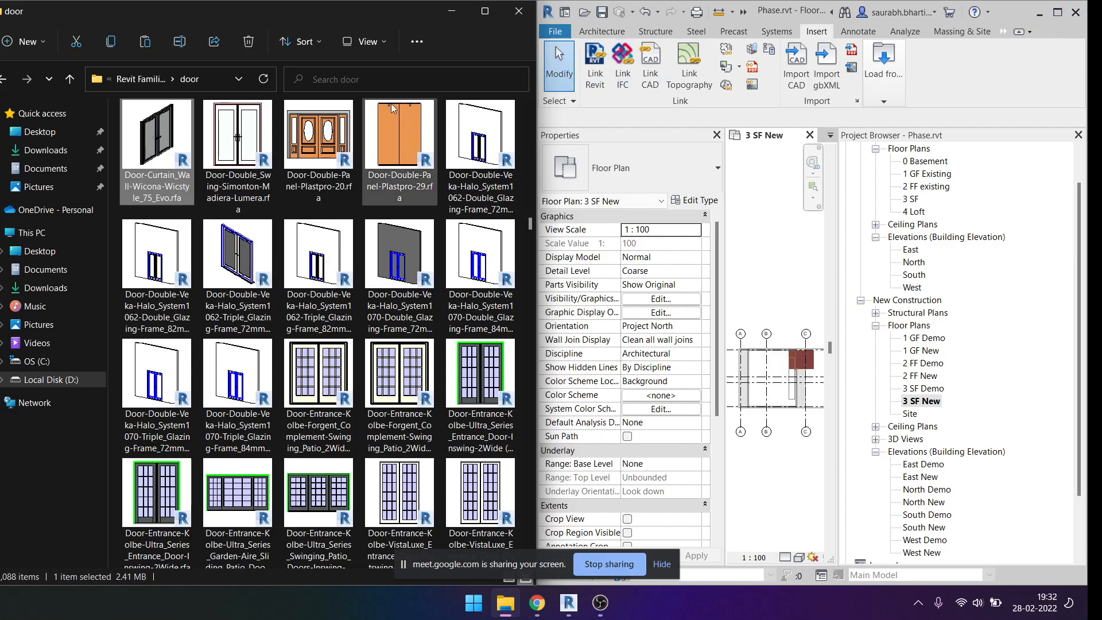
click(256, 116)
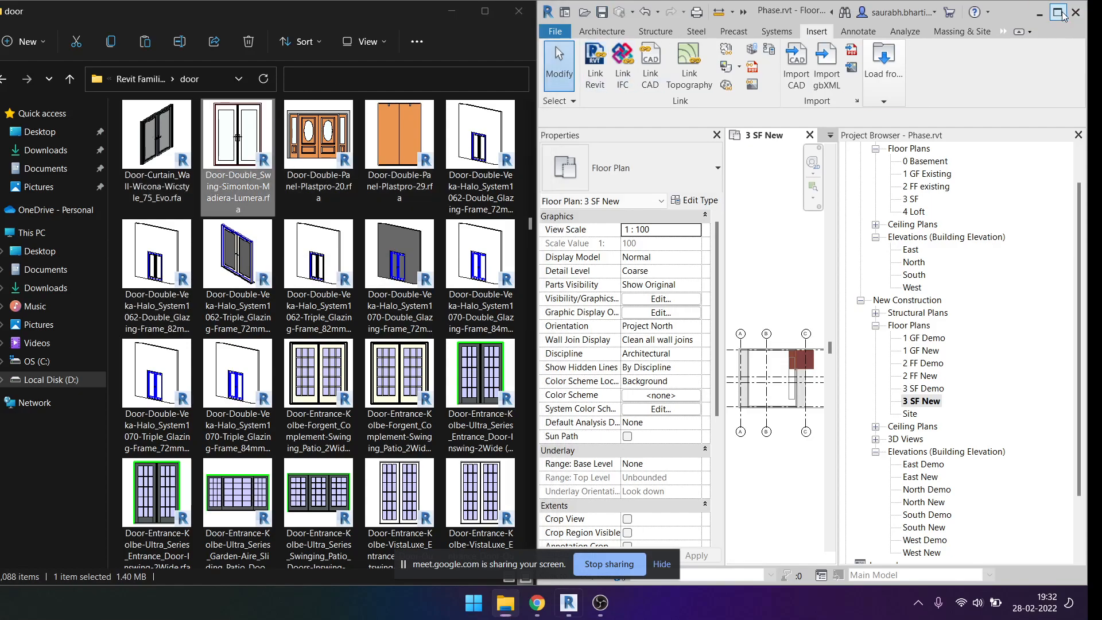
click(1058, 12)
middle_drag(456, 347, 493, 354)
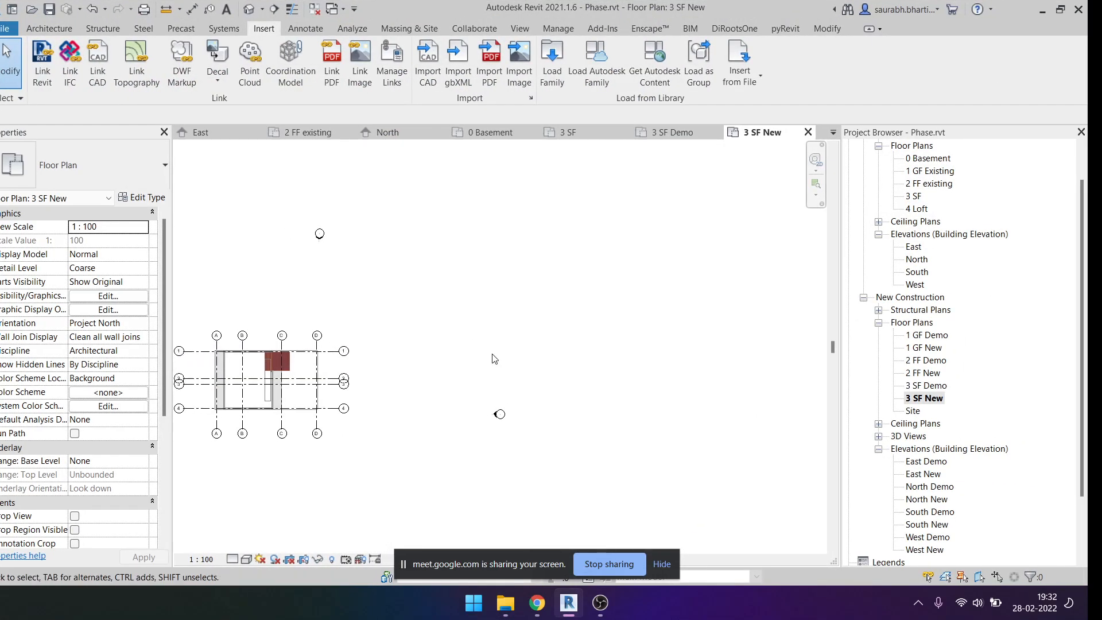
key(super+Right)
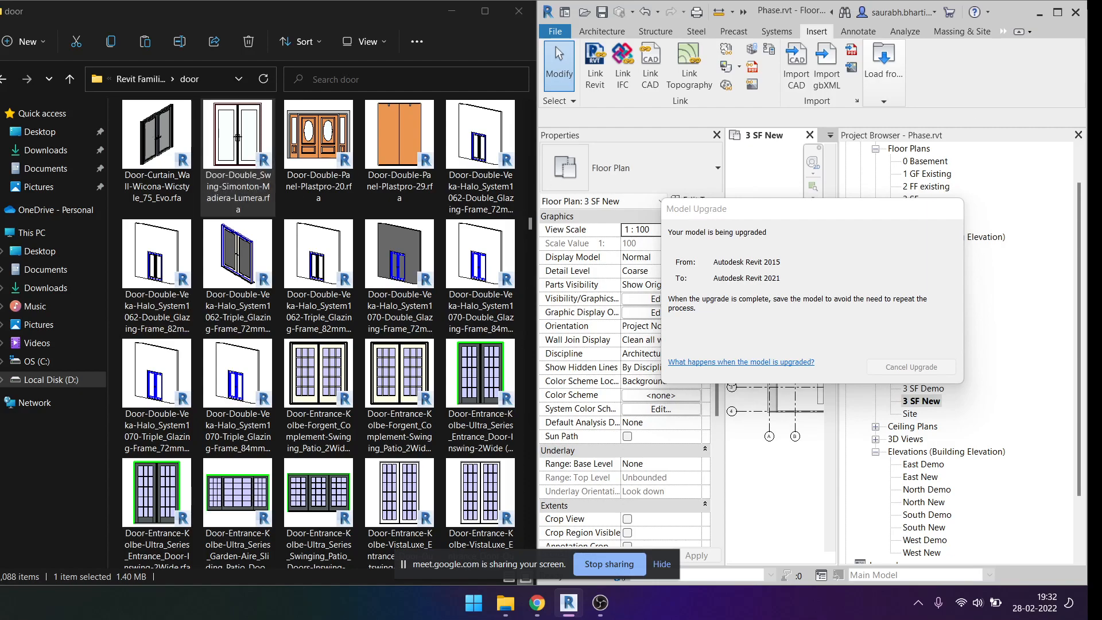
click(1057, 10)
Place the 60 5/16" x 81 1/2" double swing door in the wall between the stair and the terrace on the 3 SF New plan.
scroll(275, 370, up, 8)
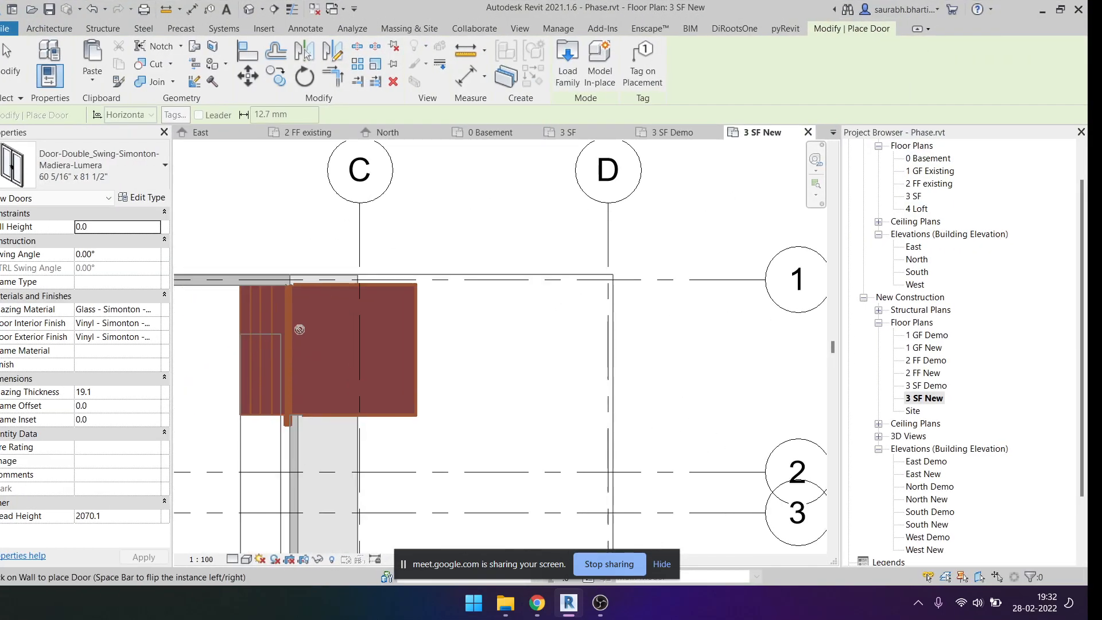
scroll(280, 351, up, 3)
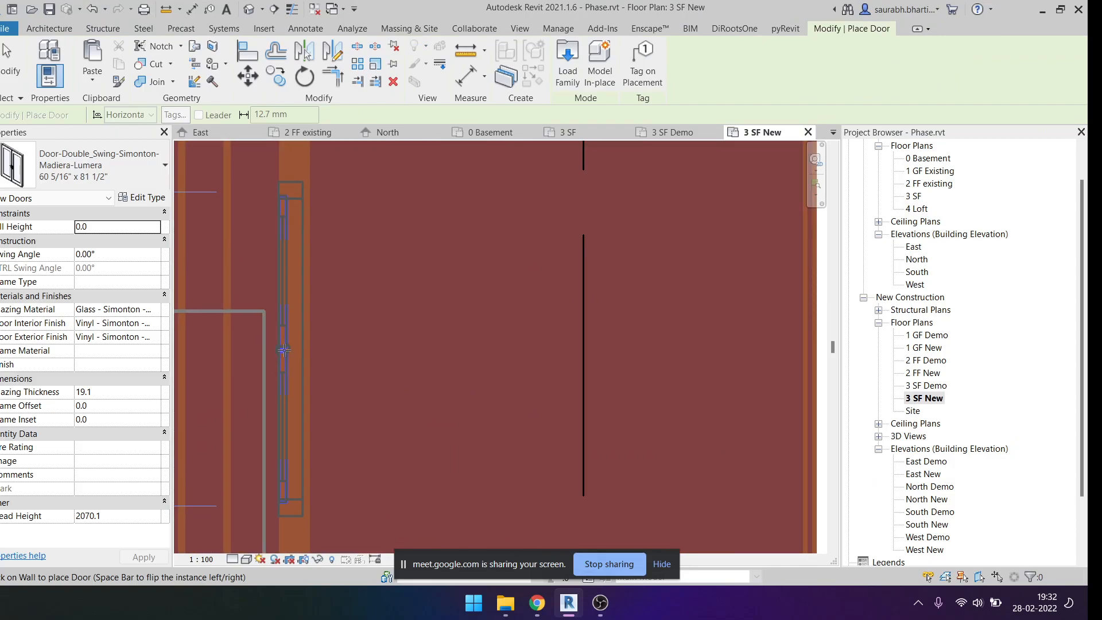
scroll(339, 347, down, 5)
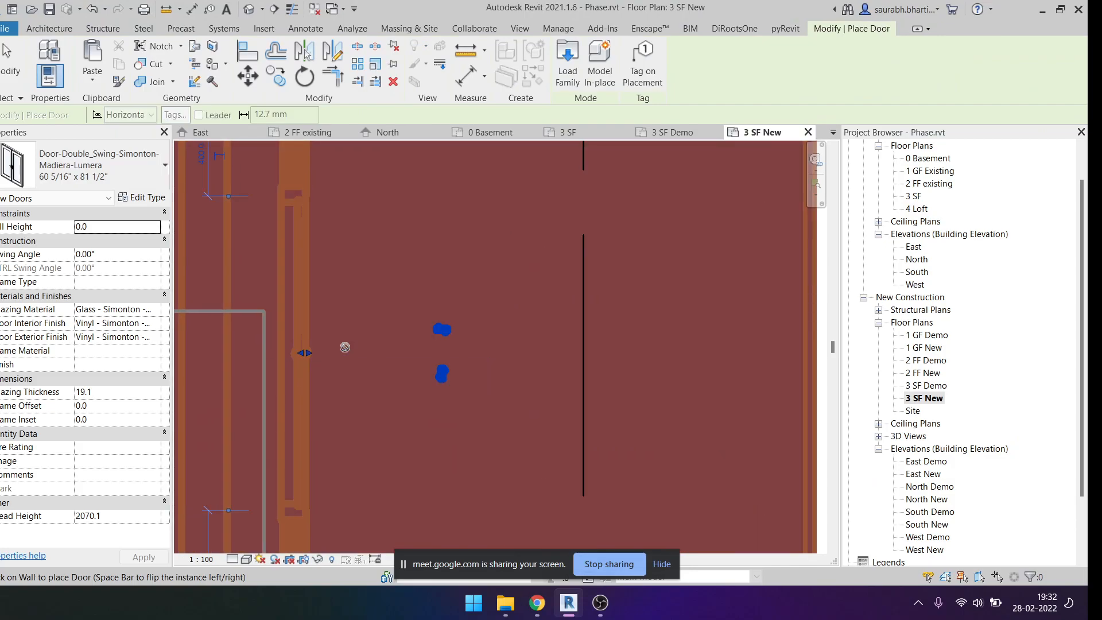
key(Escape)
key(Escape)
scroll(503, 354, down, 3)
scroll(521, 384, up, 2)
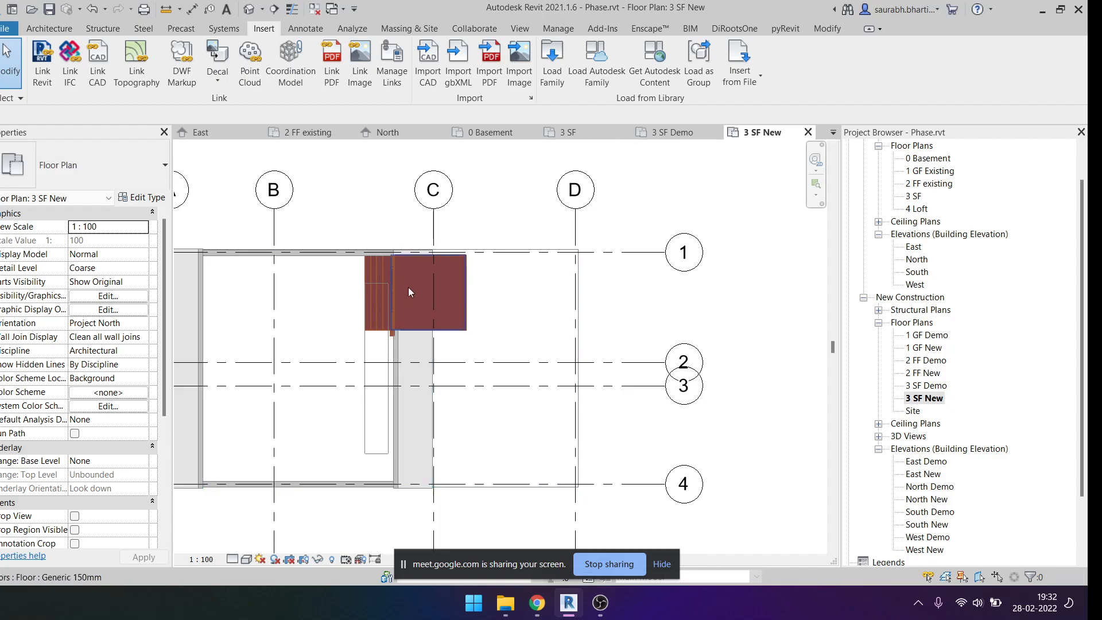
In the default 3D view, set the terrace double door's sill height to 800.
scroll(411, 293, up, 3)
click(244, 11)
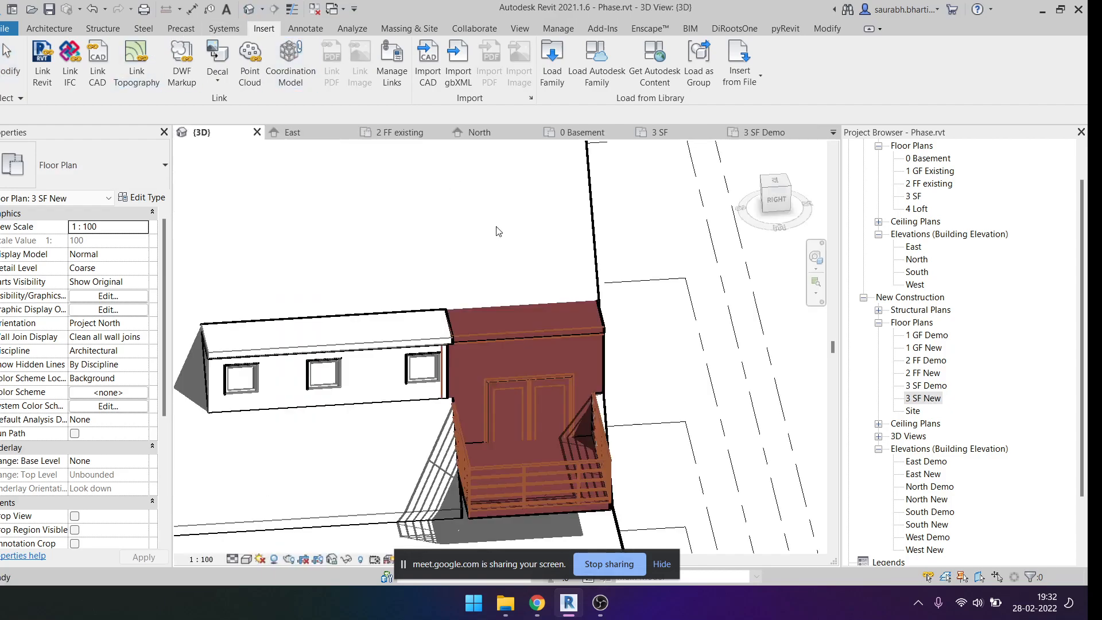
click(562, 400)
shift+middle_drag(562, 400, 452, 336)
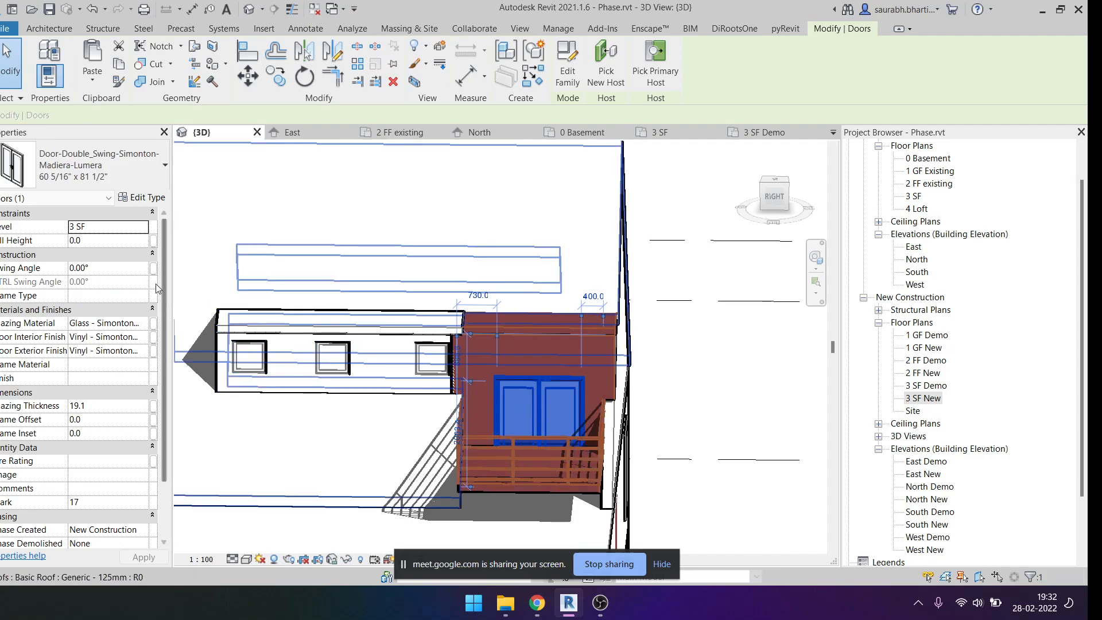
click(124, 246)
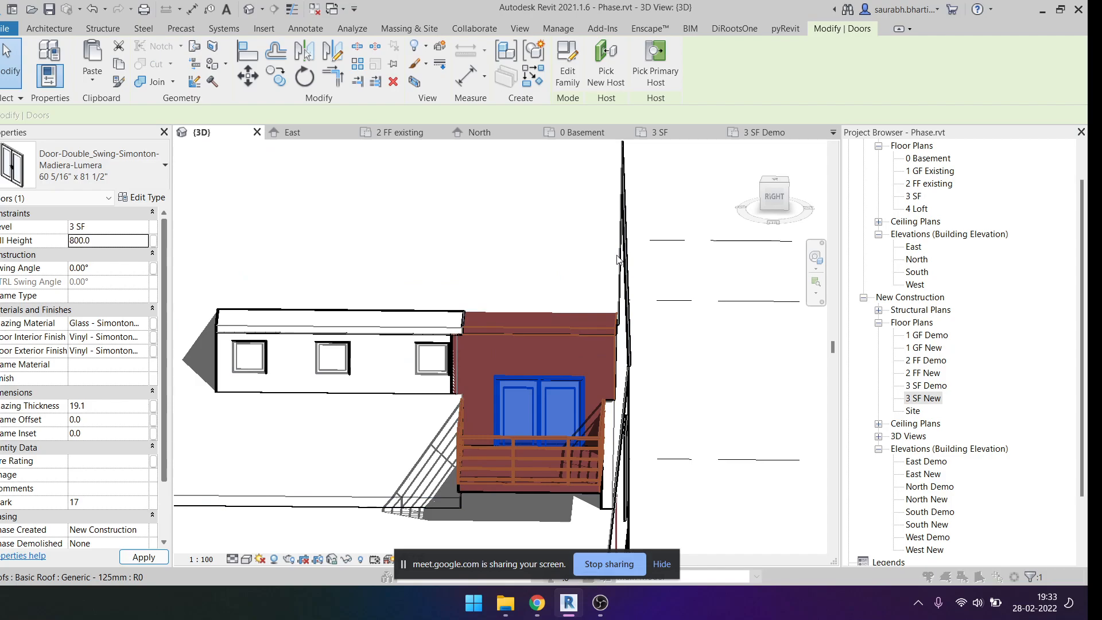
click(457, 348)
shift+middle_drag(533, 419, 565, 446)
key(Escape)
shift+middle_drag(556, 406, 552, 393)
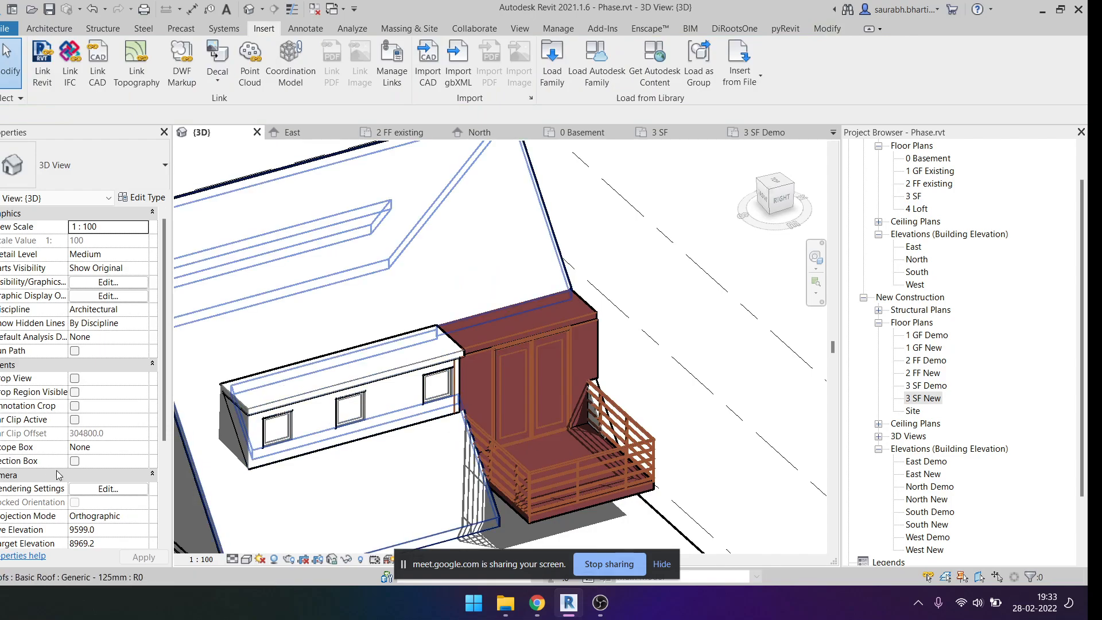
In the phasing graphic overrides, hide the foreground projection/surface pattern of the New phase status.
scroll(163, 524, down, 3)
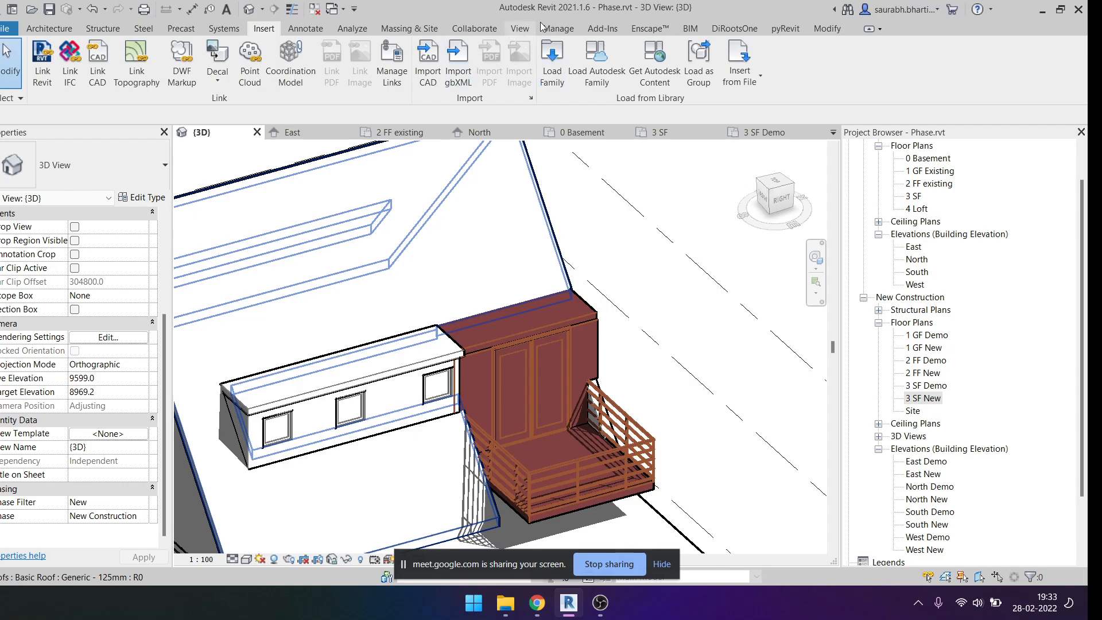
click(558, 29)
scroll(581, 188, down, 2)
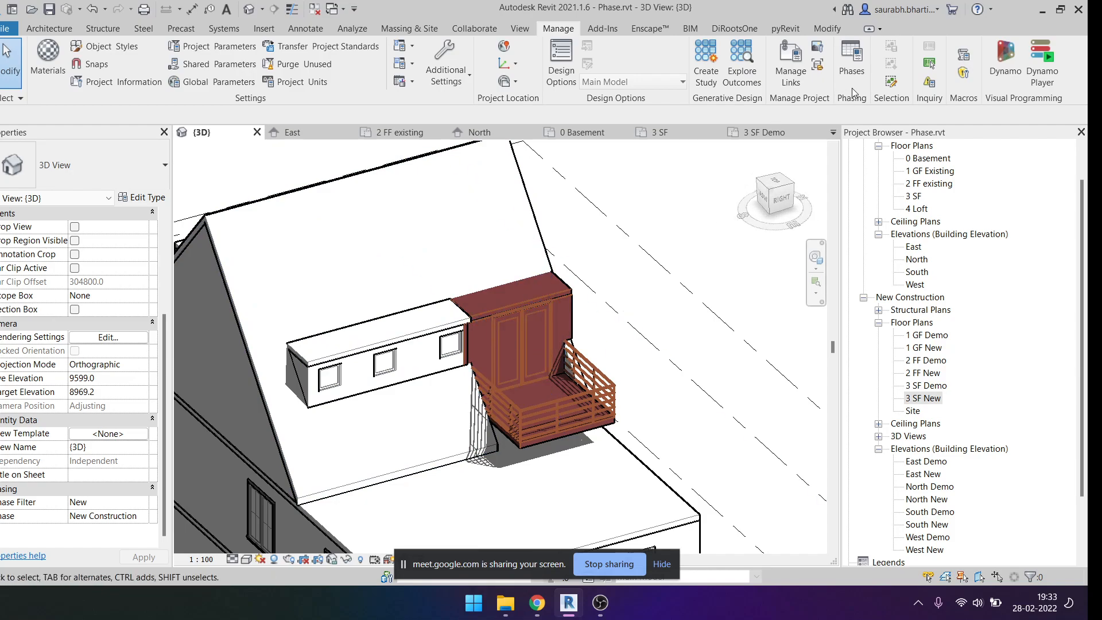
click(840, 68)
click(358, 168)
click(402, 242)
click(399, 255)
click(402, 243)
click(402, 244)
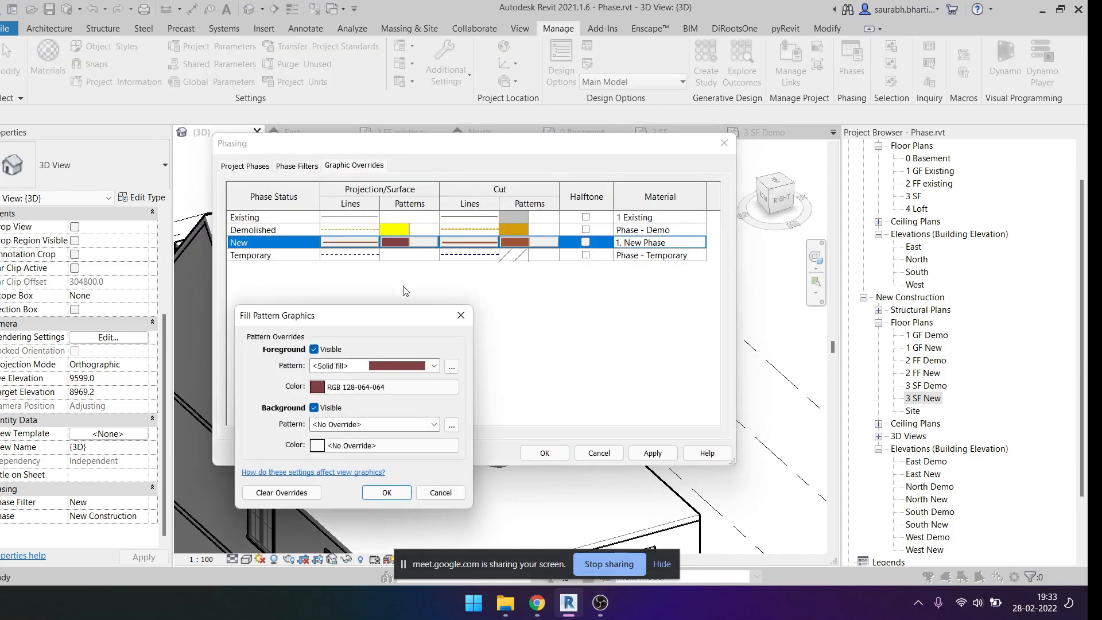
click(318, 386)
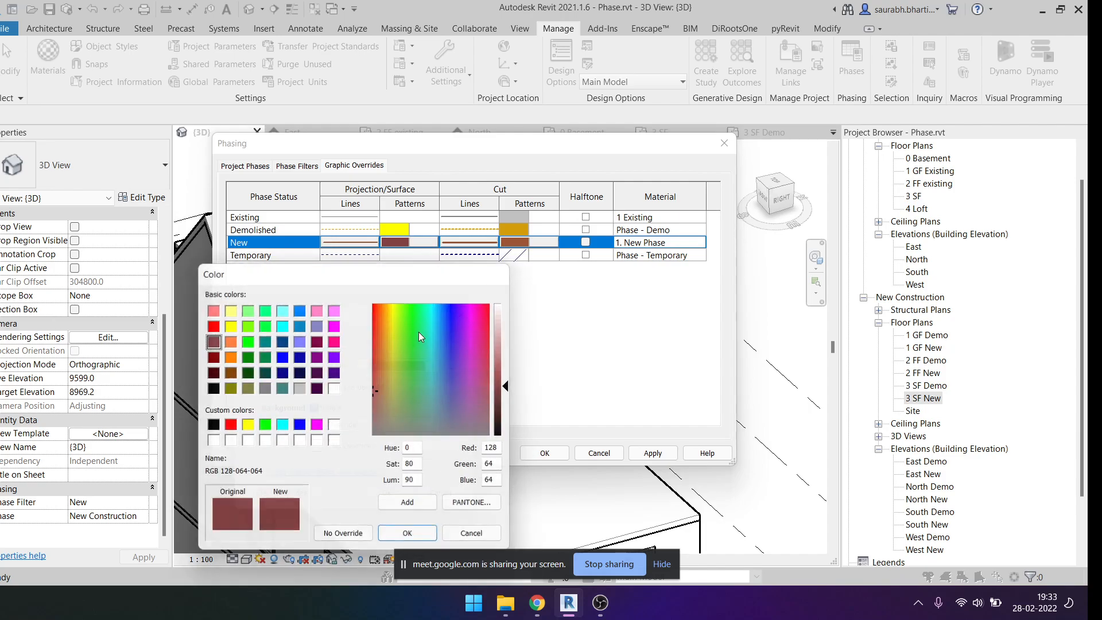
key(Escape)
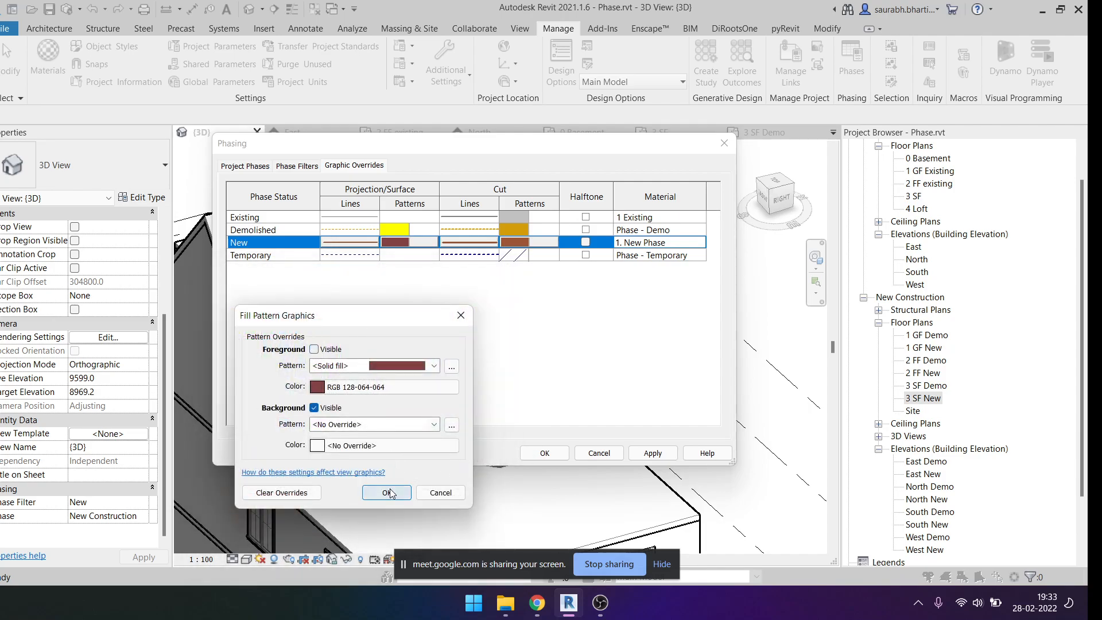
click(388, 493)
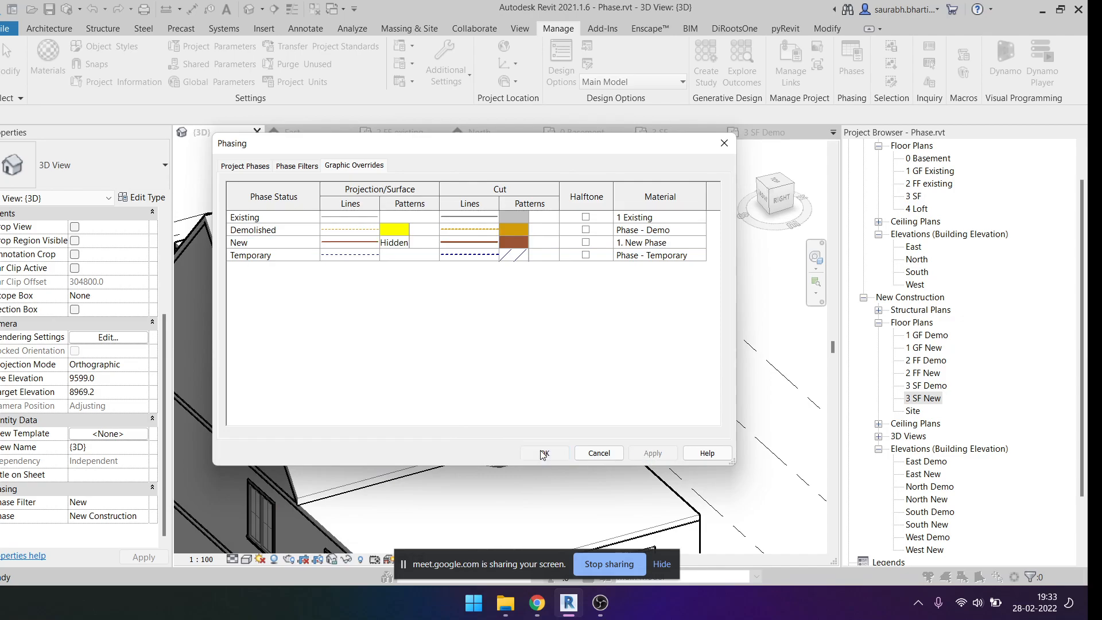
click(545, 453)
Examine the new terrace, stair enclosure and roofs in the 3D view from the front and the back.
shift+middle_drag(551, 442, 481, 335)
scroll(481, 336, up, 5)
click(543, 366)
scroll(544, 366, down, 3)
shift+middle_drag(543, 366, 477, 377)
key(Escape)
scroll(663, 374, up, 2)
click(629, 336)
key(Escape)
click(696, 299)
scroll(477, 377, down, 5)
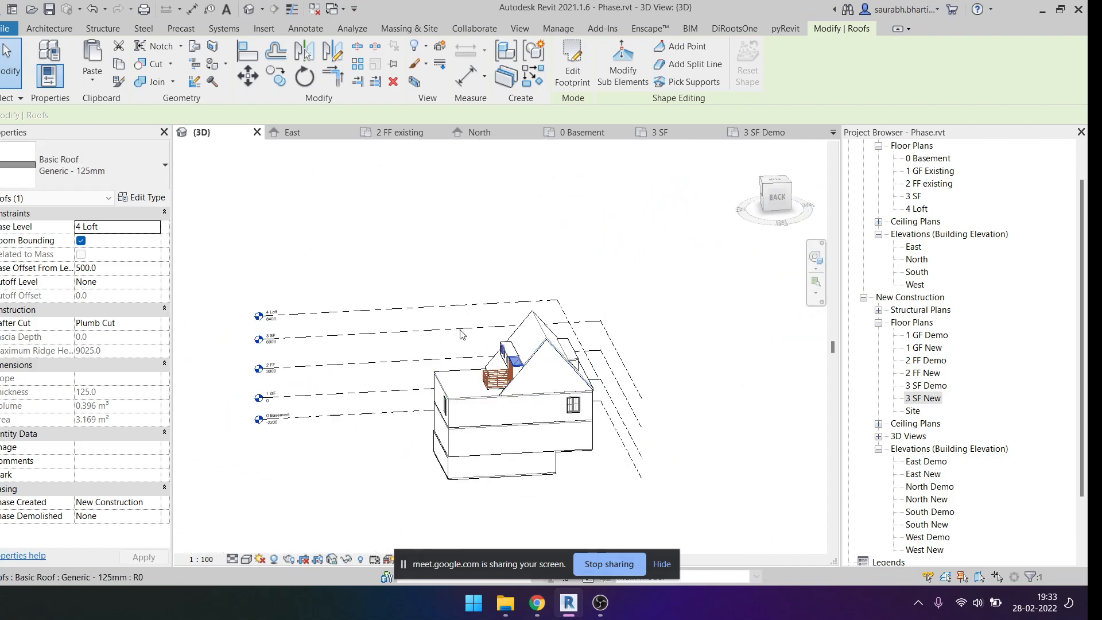
Open the recent reference project showing a brown-roofed house with a dormer and inspect its 3D model and phase settings.
click(11, 9)
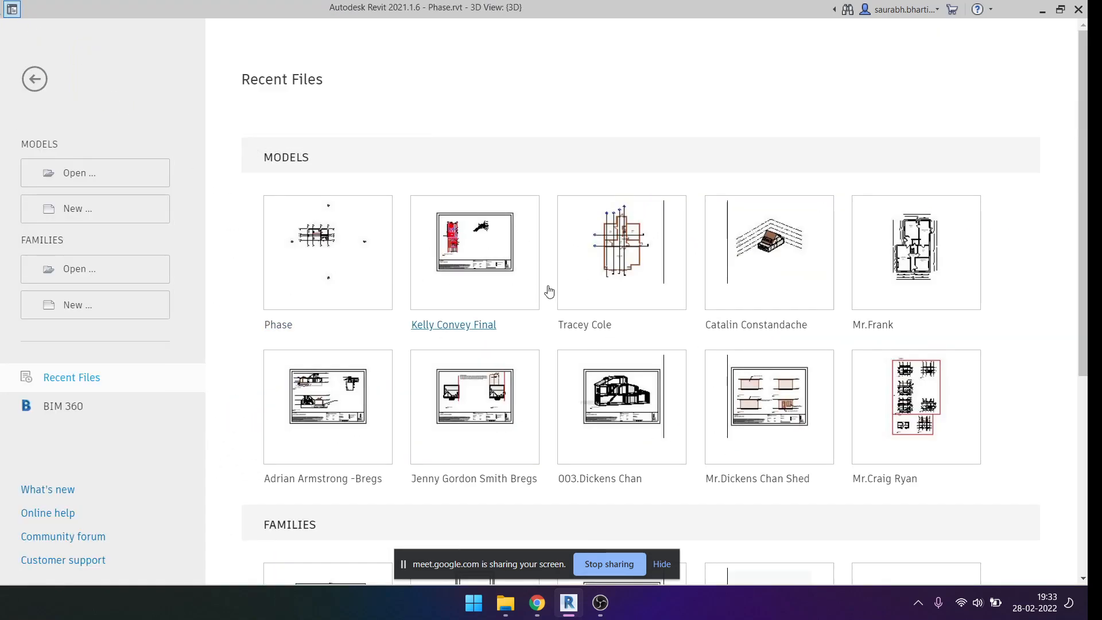
click(777, 245)
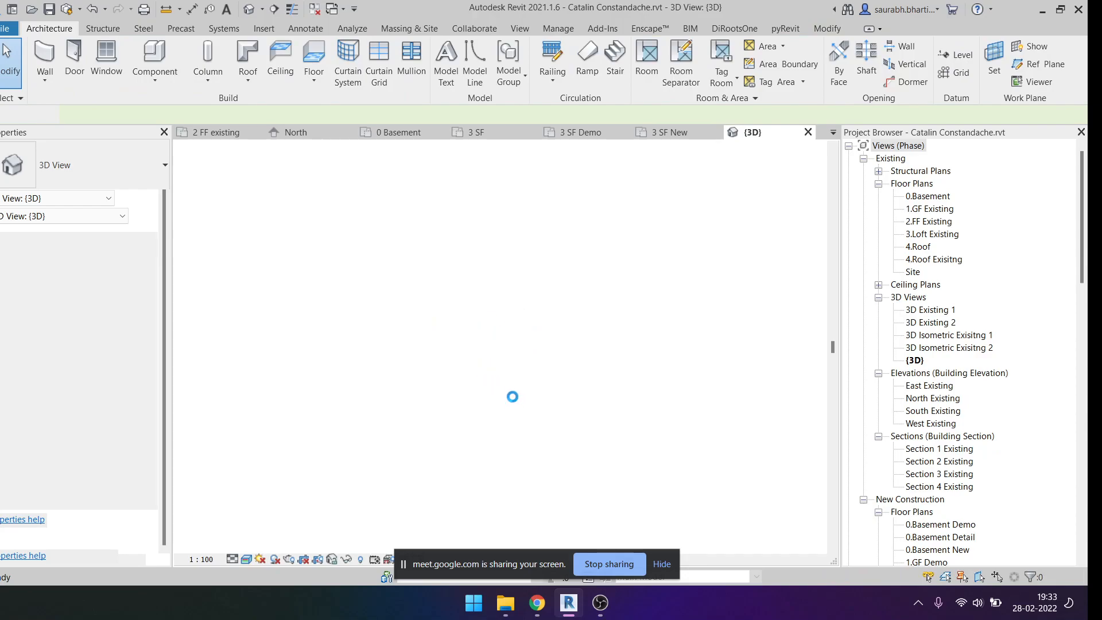
click(661, 564)
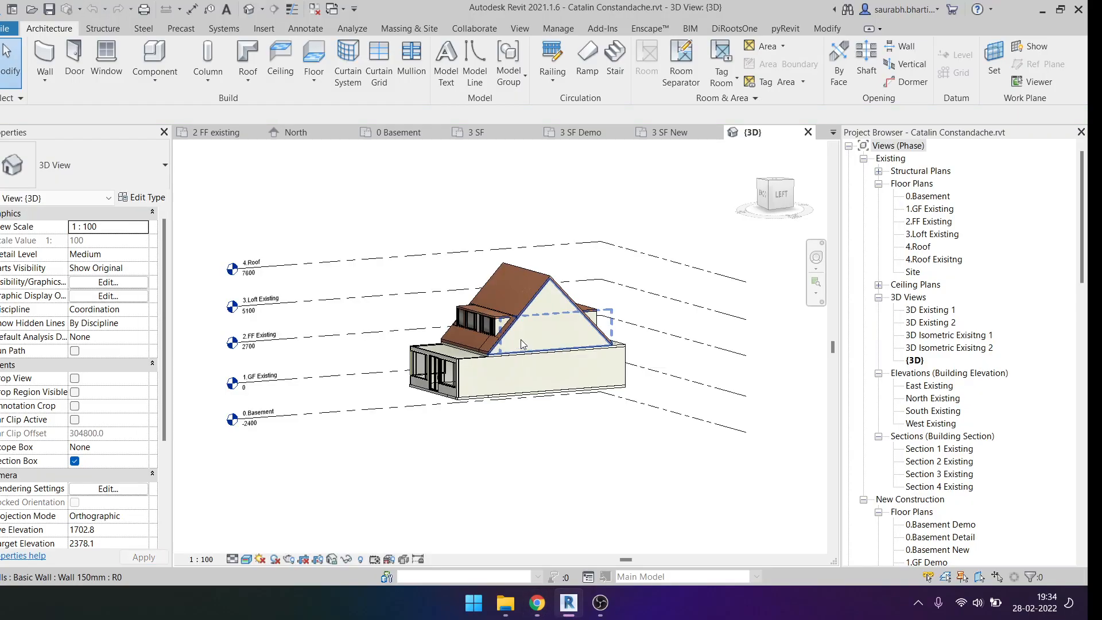
shift+middle_drag(511, 329, 321, 378)
scroll(109, 470, down, 5)
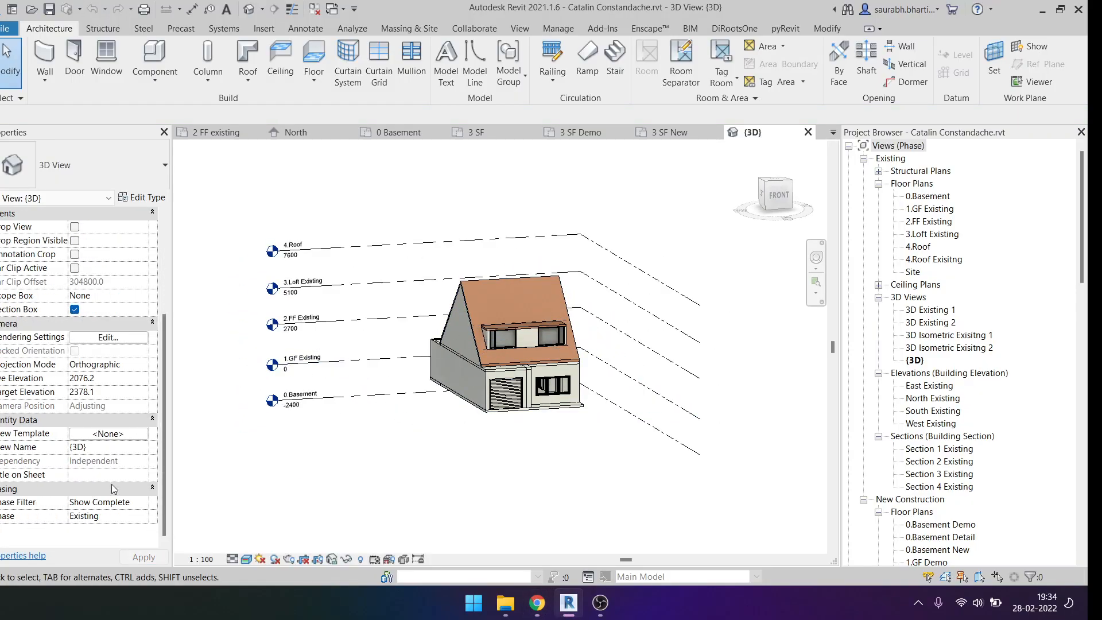
Copy the balcony's sliding door, 2017_Door_Vinyl_Sliding_AMSCO_Artisan-Contemporary-XO type D+W1, from the reference model.
shift+middle_drag(580, 446, 510, 374)
scroll(497, 349, up, 5)
click(646, 422)
click(647, 422)
shift+middle_drag(618, 444, 697, 344)
key(Escape)
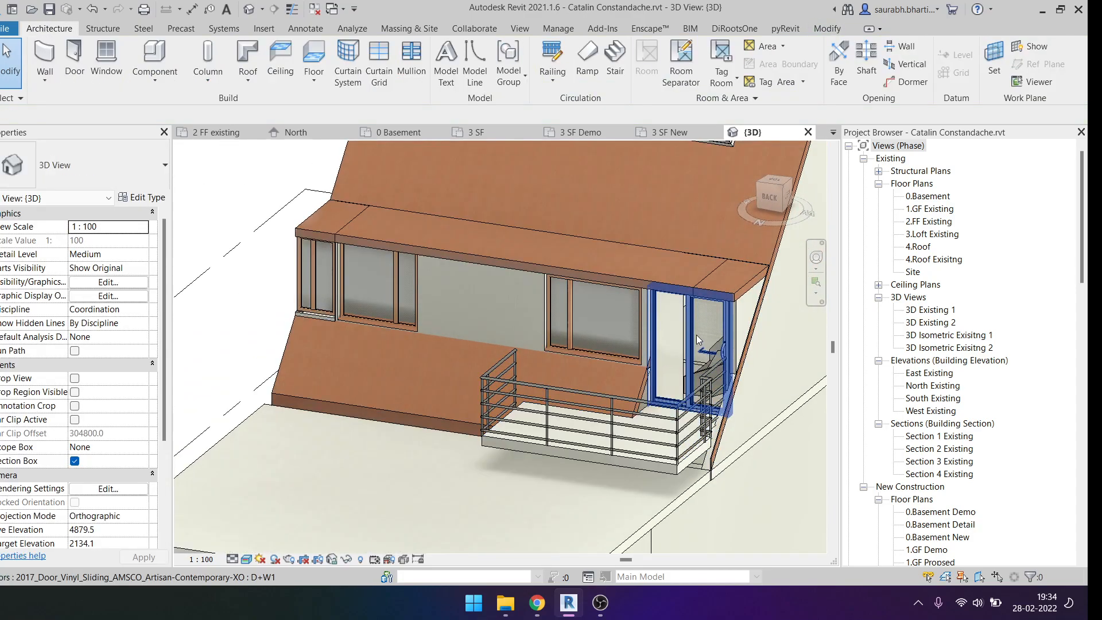
click(697, 339)
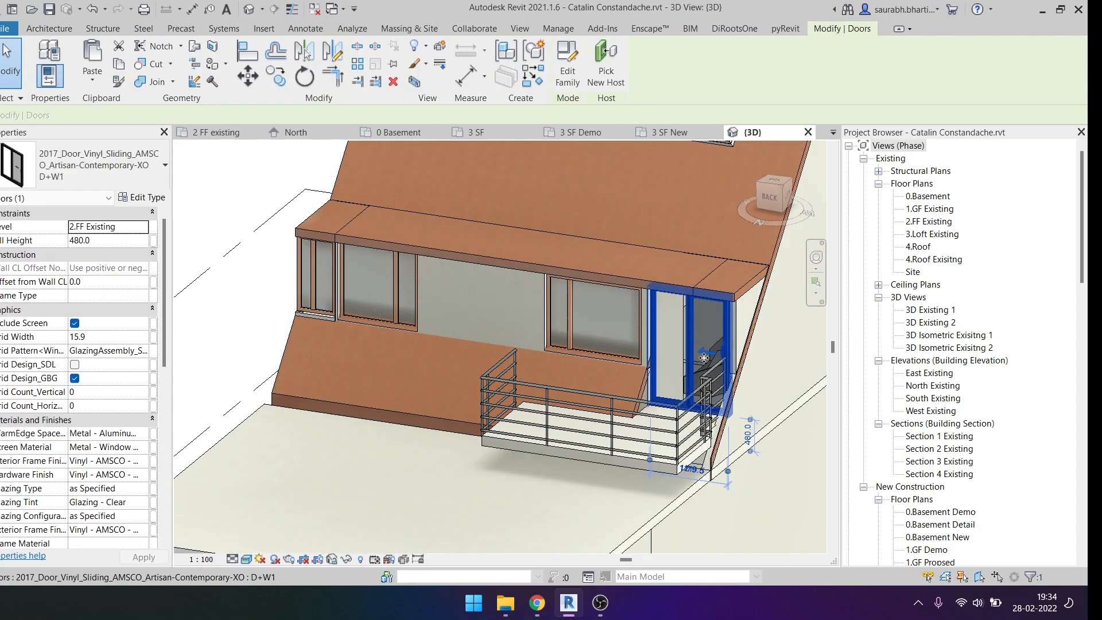
Paste the copied sliding door into the terrace stair wall on the Phase project's 3 SF Demo plan and delete the double door there.
click(225, 134)
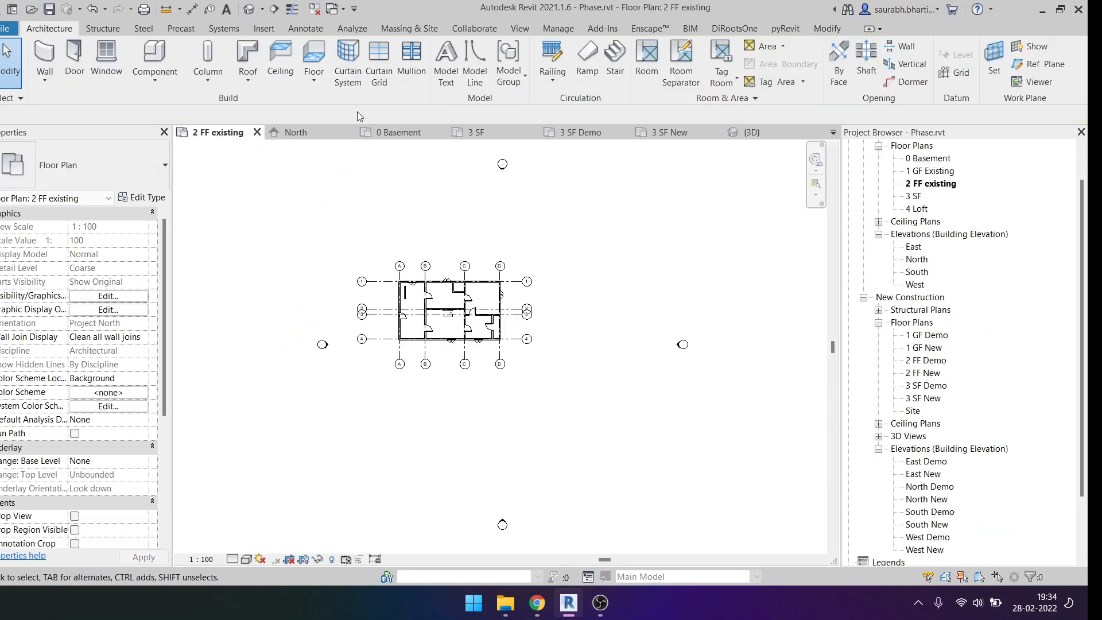
click(462, 133)
click(579, 133)
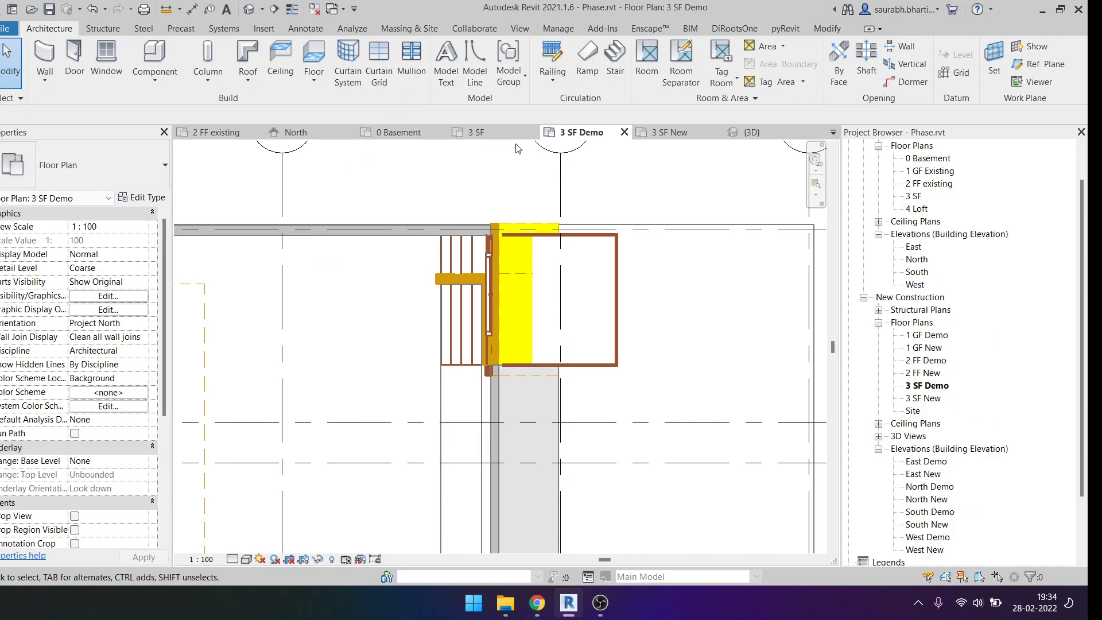
key(ctrl+v)
click(570, 270)
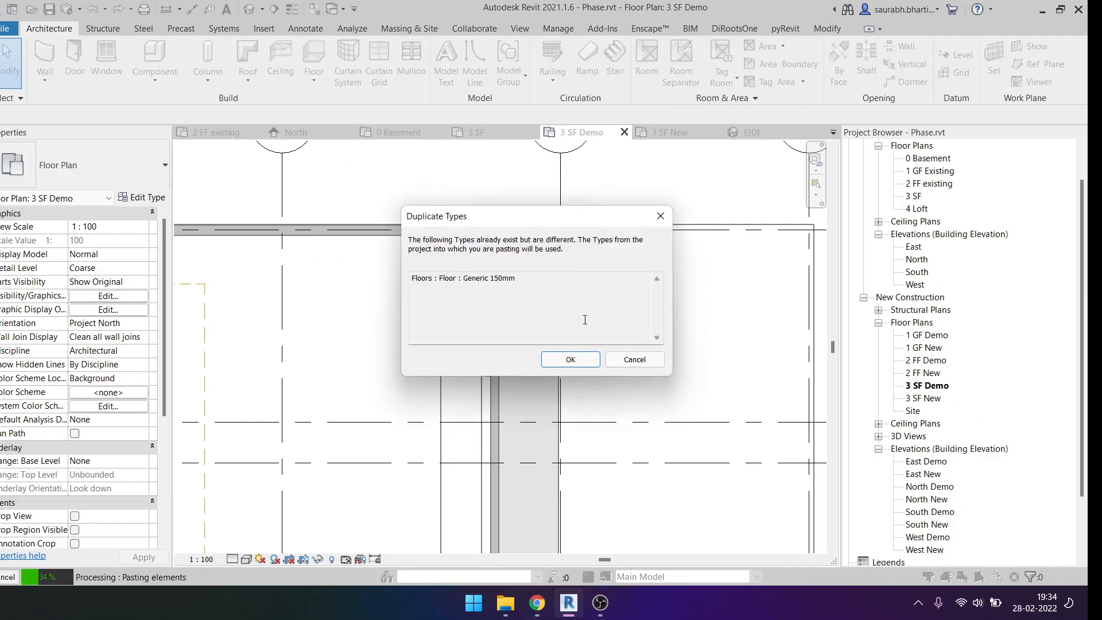
click(567, 357)
key(d)
key(r)
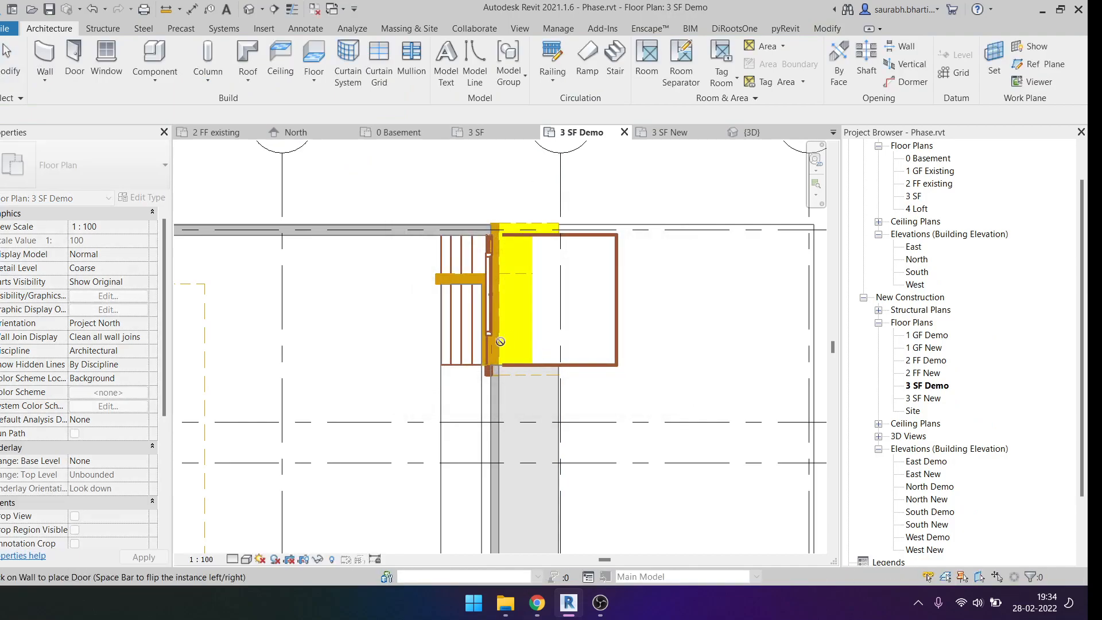
scroll(490, 337, up, 2)
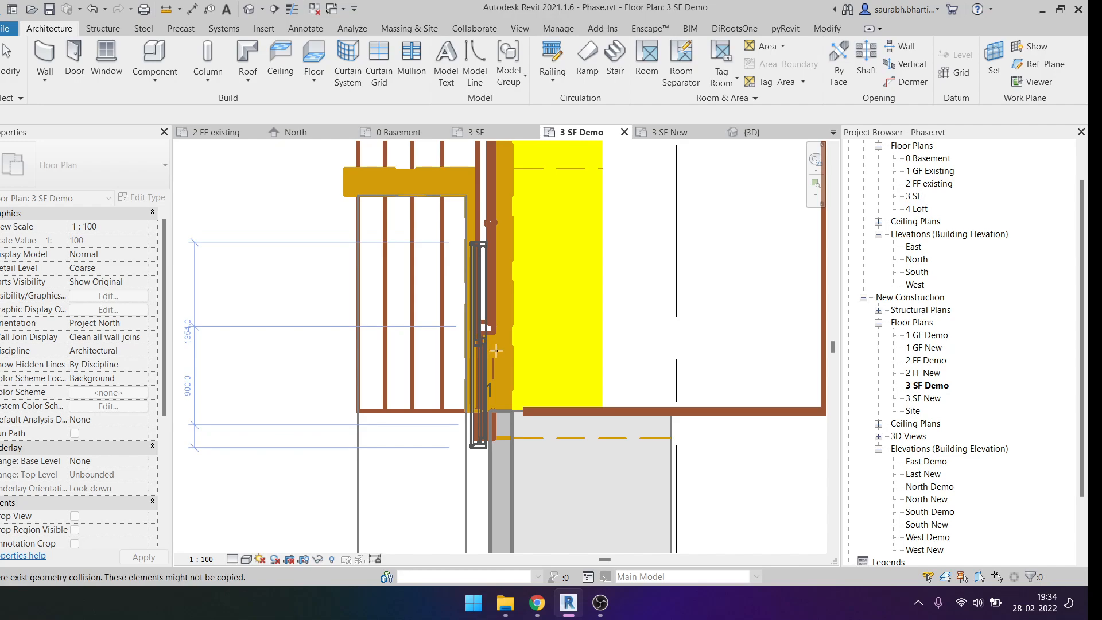
click(493, 214)
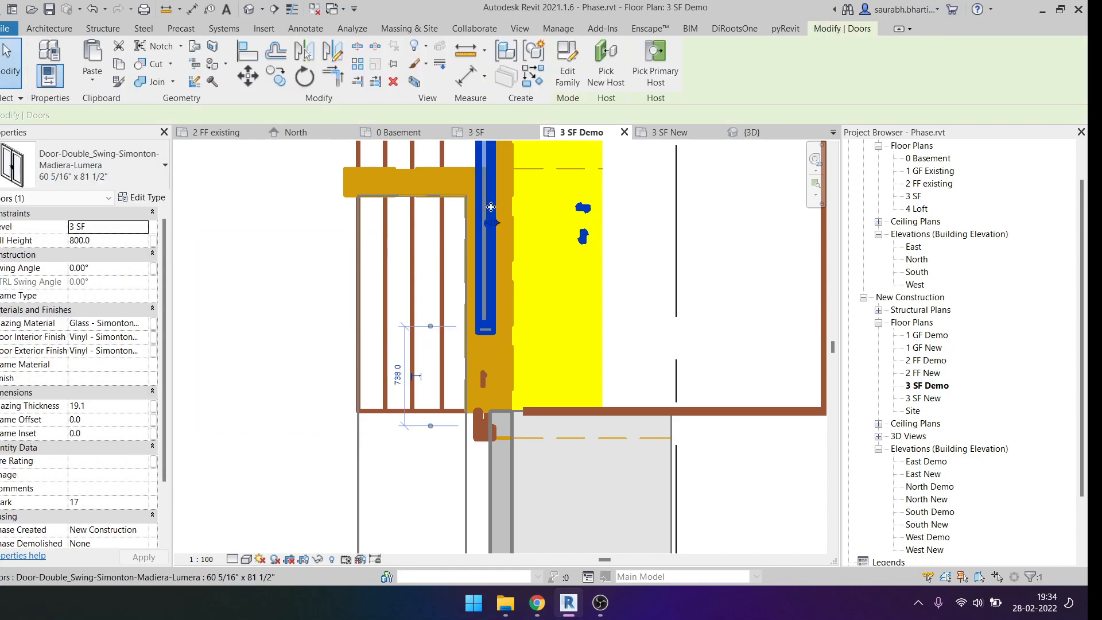
key(Delete)
View the 3D model from the right and move the sliding door along the terrace wall, about 1900 mm from its dormer end.
click(249, 8)
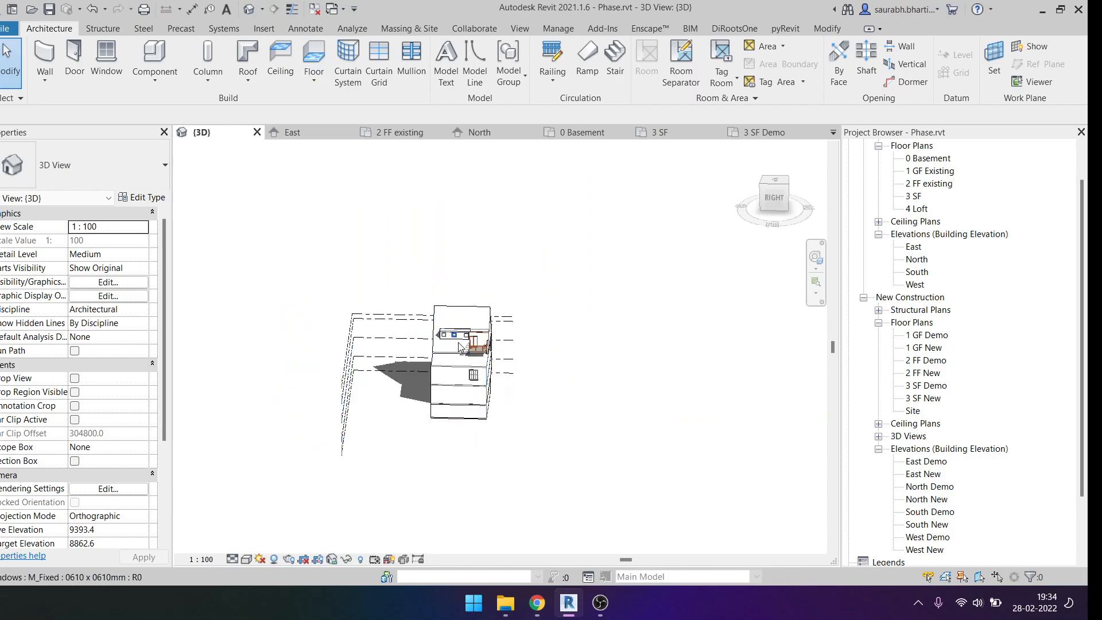
scroll(459, 346, up, 6)
click(514, 330)
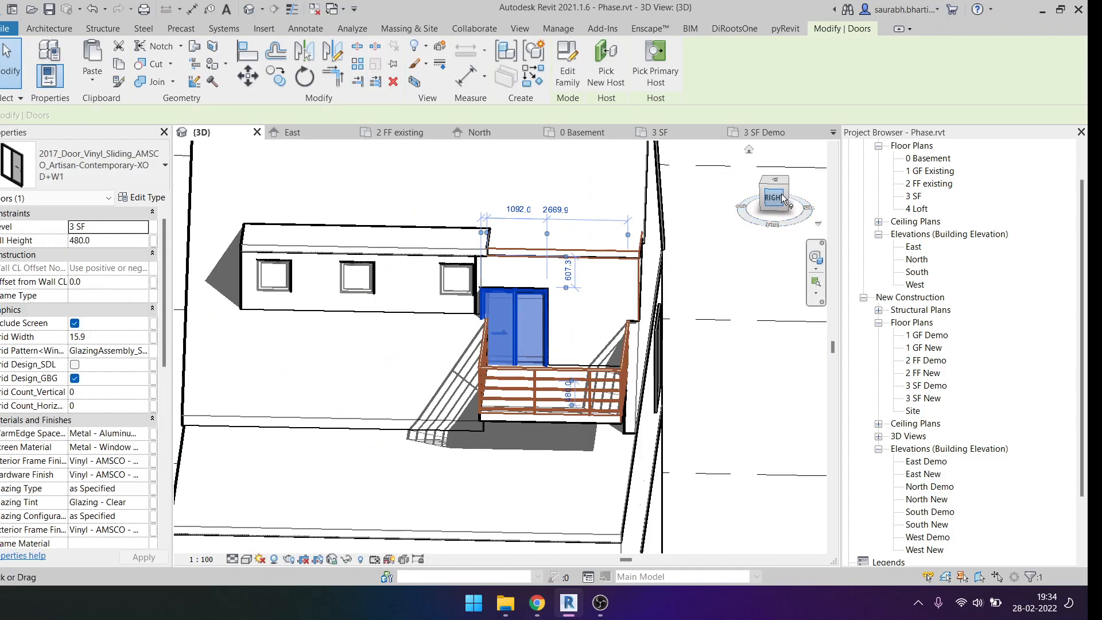
click(782, 198)
mouse_move(536, 297)
mouse_down()
mouse_move(580, 268)
mouse_move(576, 259)
mouse_move(547, 291)
mouse_up()
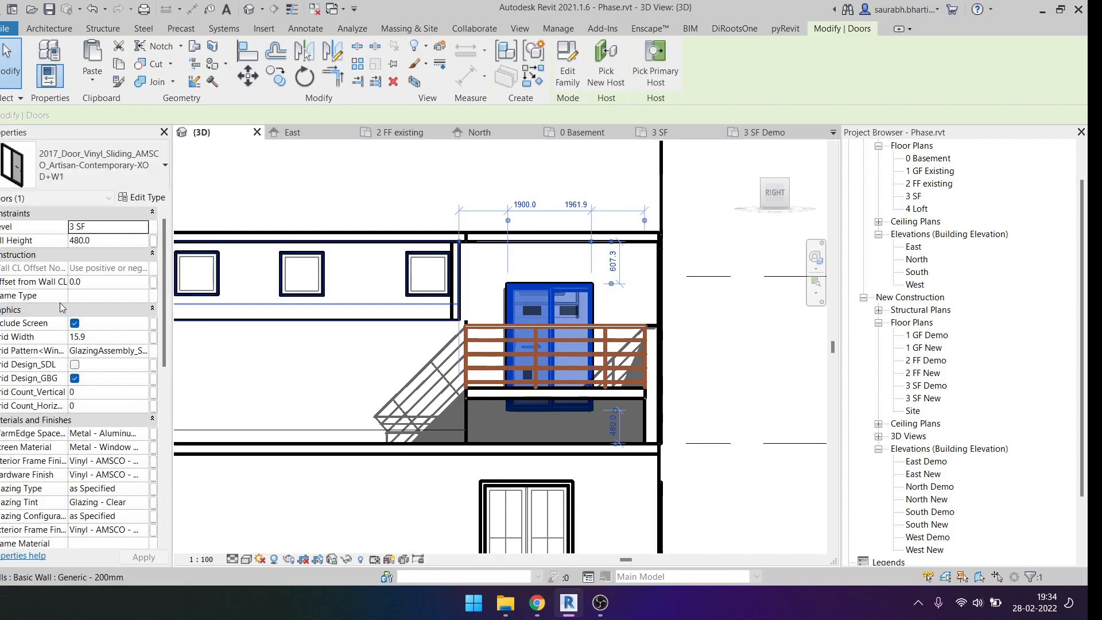
Set the terrace sliding door's sill height to 800 mm.
click(115, 243)
text(800)
key(Return)
Examine the raised terrace floor, its railing and the open space beneath it from above and from the side.
scroll(573, 373, down, 3)
shift+middle_drag(573, 373, 545, 341)
click(548, 341)
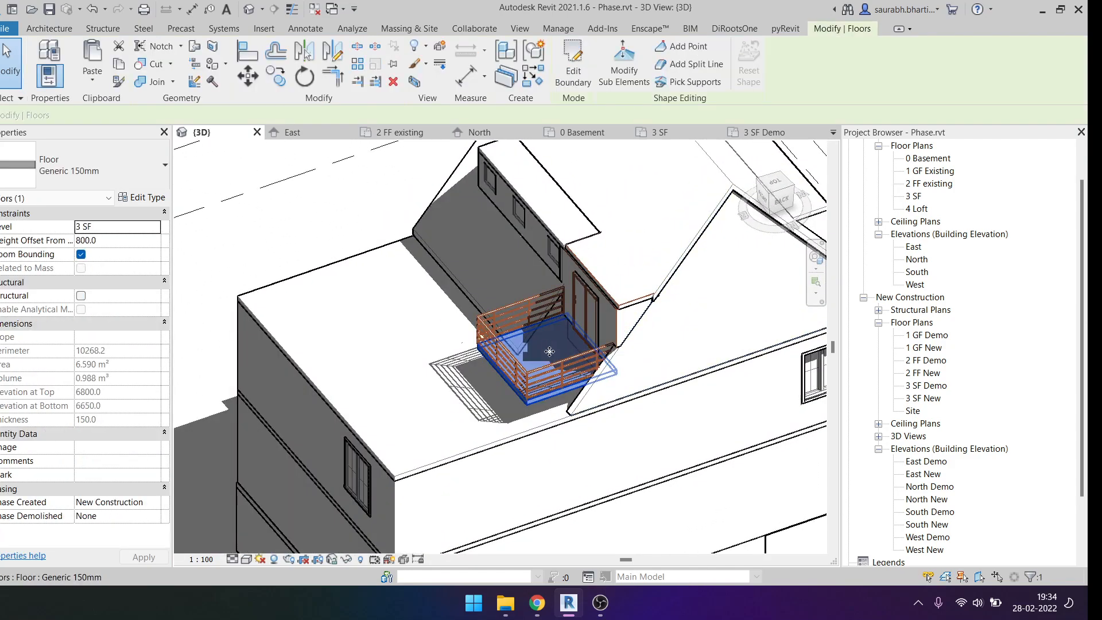
shift+middle_drag(511, 408, 526, 364)
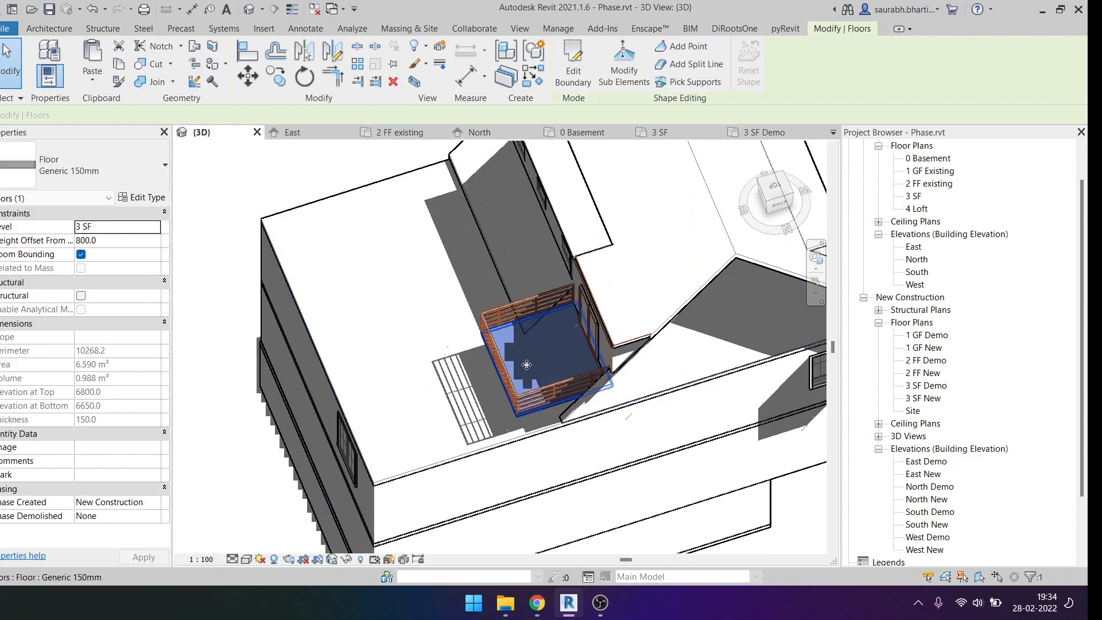
click(776, 190)
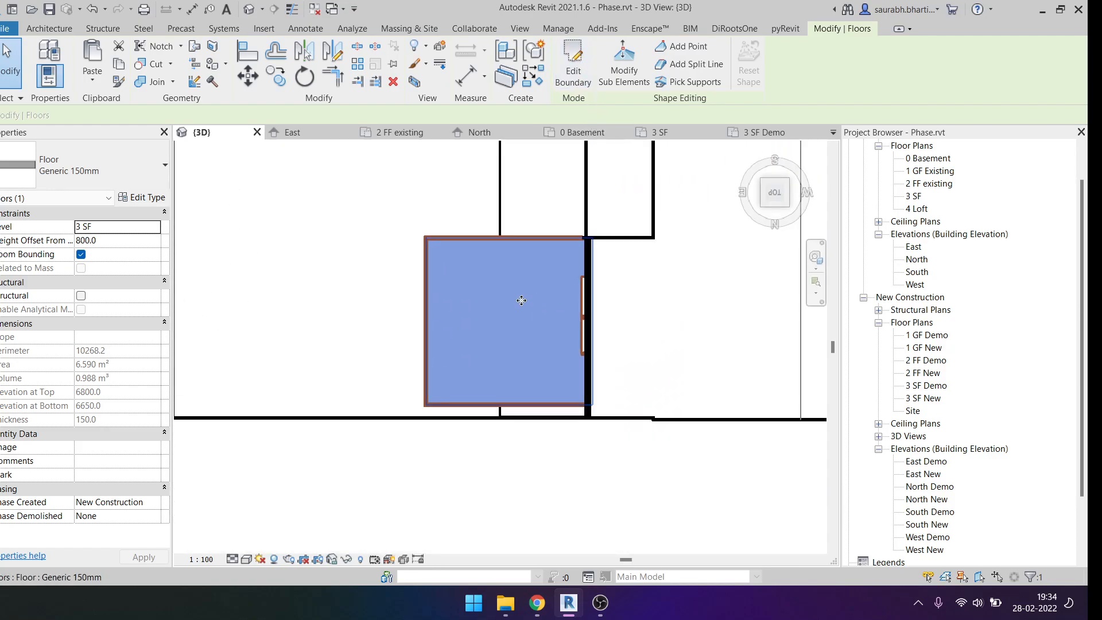
shift+middle_drag(593, 308, 504, 317)
scroll(583, 322, up, 6)
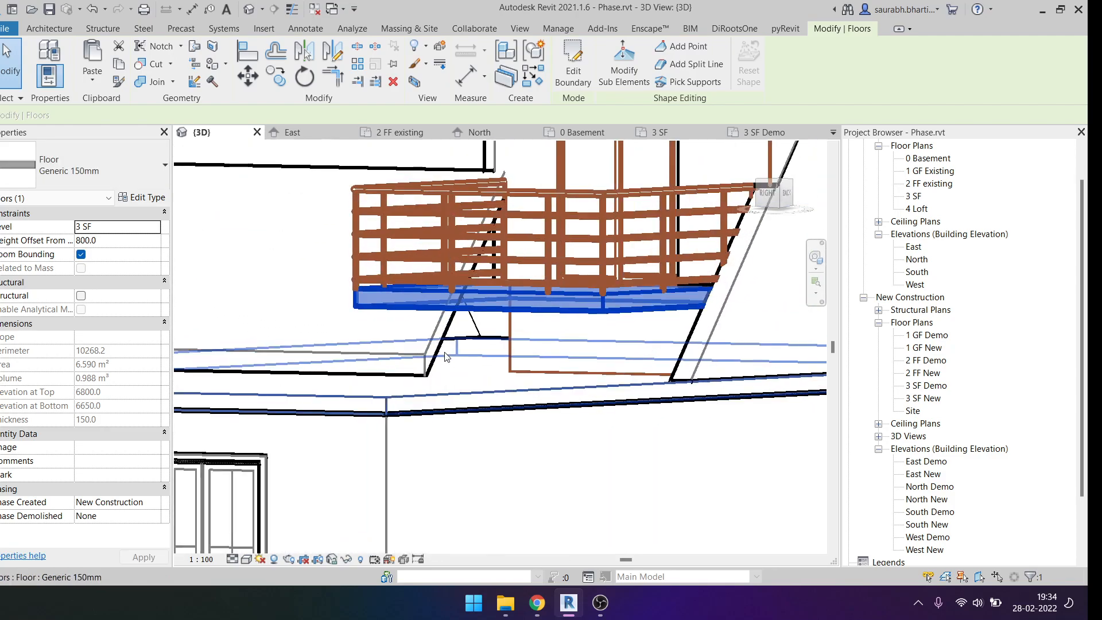
scroll(583, 321, down, 8)
mouse_move(539, 299)
shift+middle_down()
mouse_move(540, 327)
mouse_move(542, 306)
shift+middle_up()
Temporarily hide the terrace floor and its railing, exposing the roof opening in front of the sliding door.
key(h)
key(h)
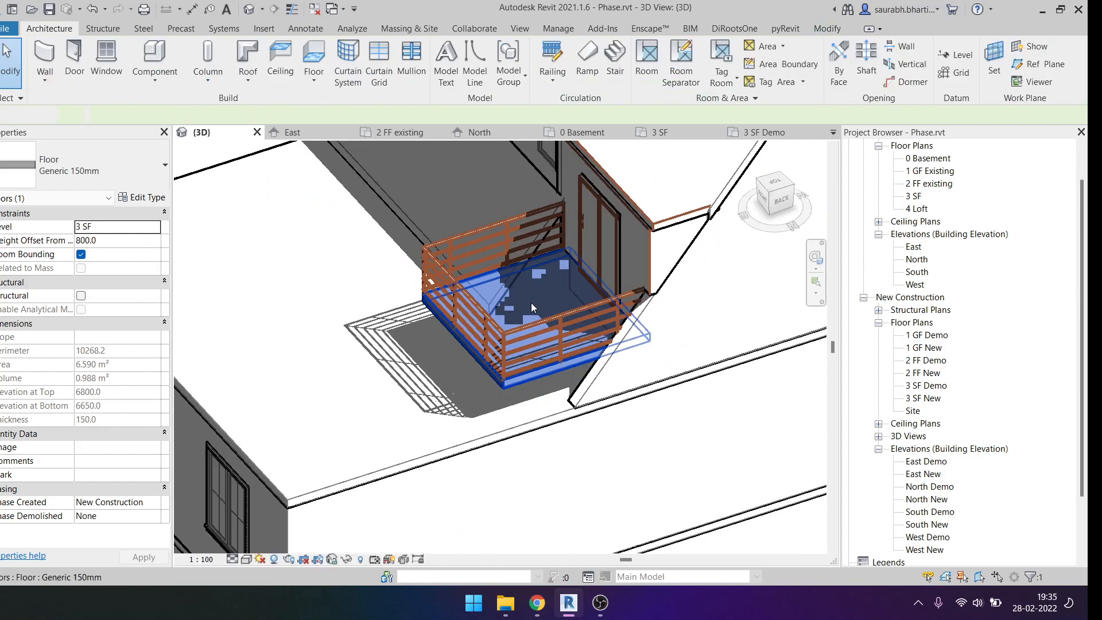
click(462, 264)
key(h)
key(h)
scroll(523, 266, down, 4)
shift+middle_drag(523, 266, 500, 401)
click(518, 327)
scroll(445, 318, up, 4)
scroll(371, 329, down, 3)
click(373, 321)
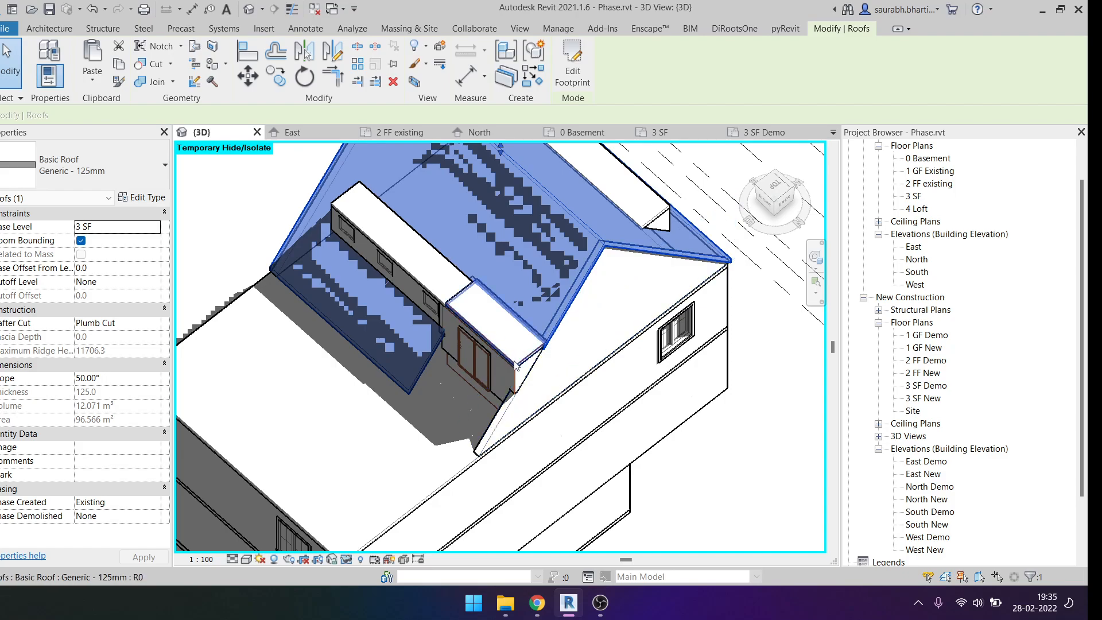
shift+middle_drag(515, 363, 521, 374)
scroll(521, 374, up, 3)
Draw a Generic - 100mm wall about 2354 mm long along the roof's cut edge, 3 SF to 4 Loft, base offset 0 and top offset 500.
click(533, 384)
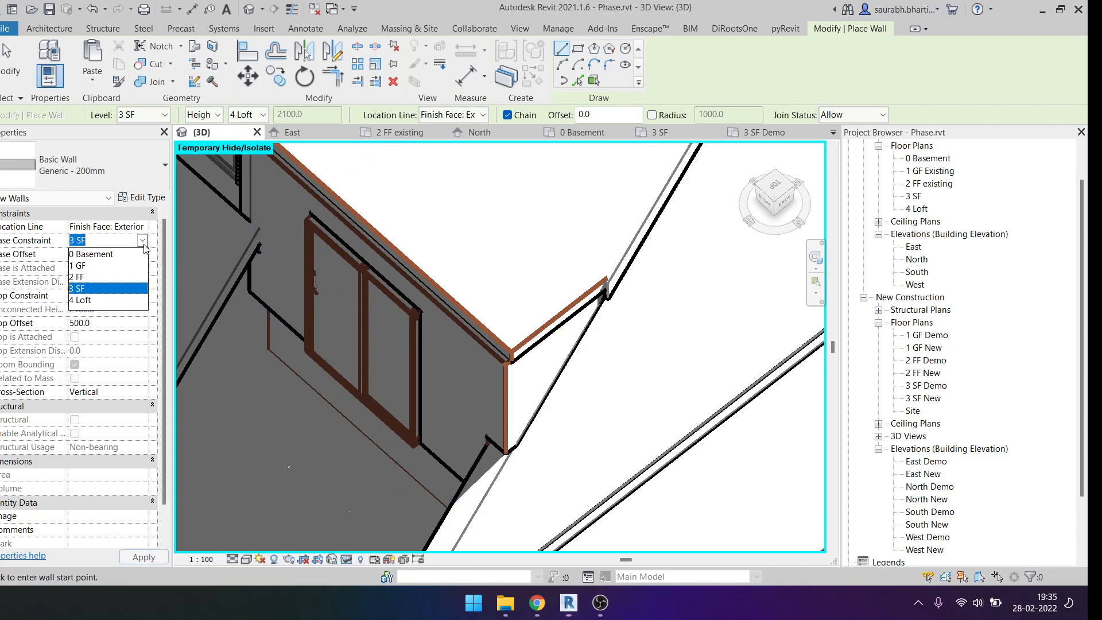
scroll(360, 287, down, 3)
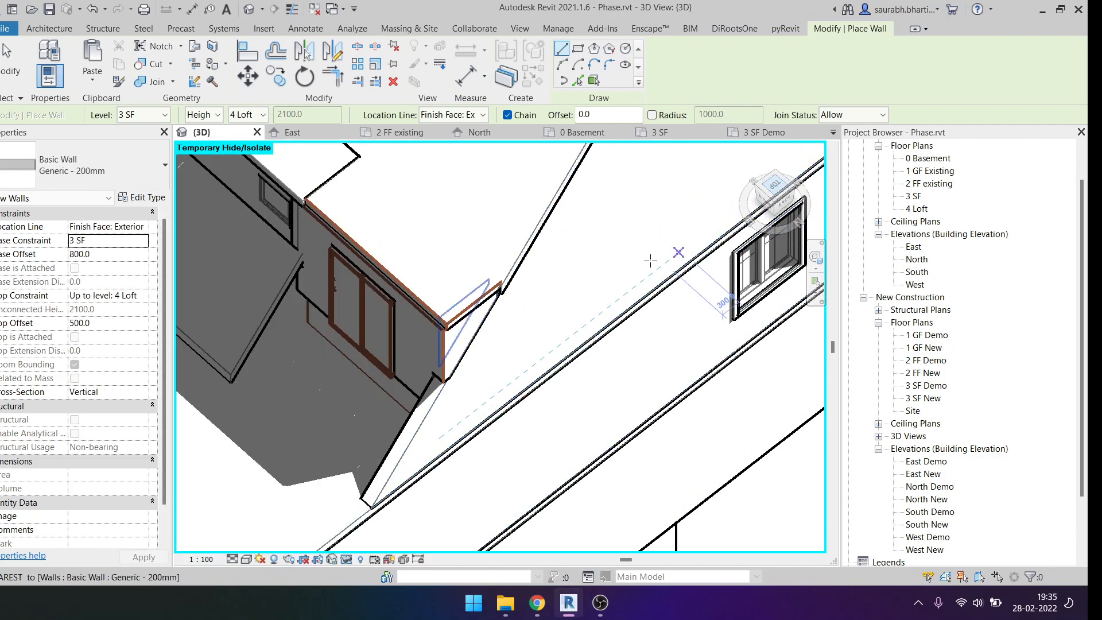
click(774, 187)
scroll(494, 446, up, 5)
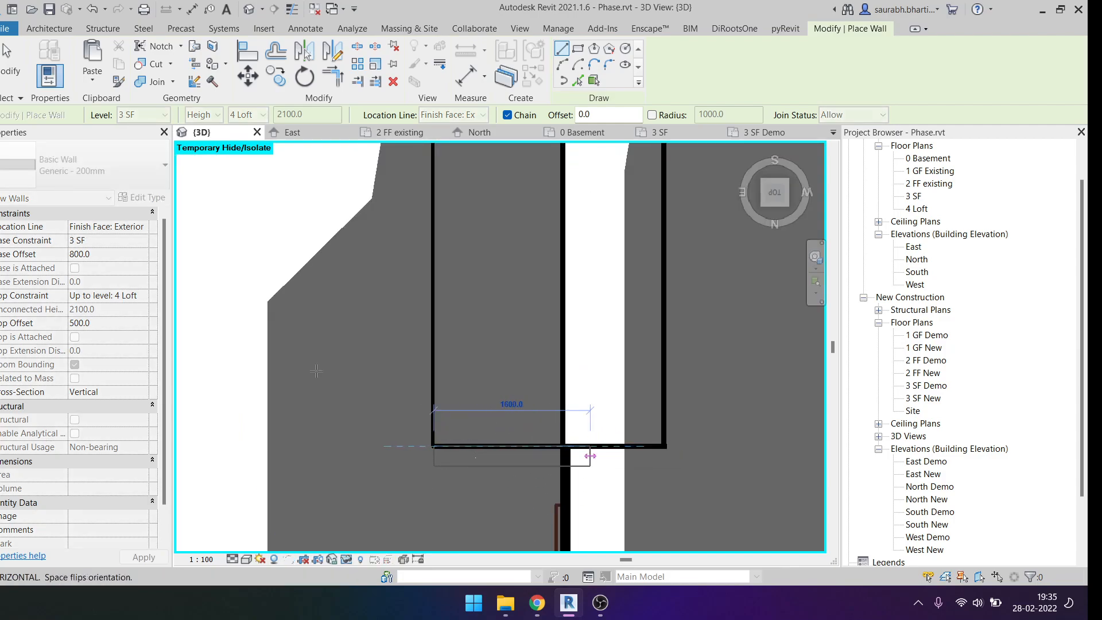
key(Escape)
click(103, 165)
scroll(90, 317, up, 4)
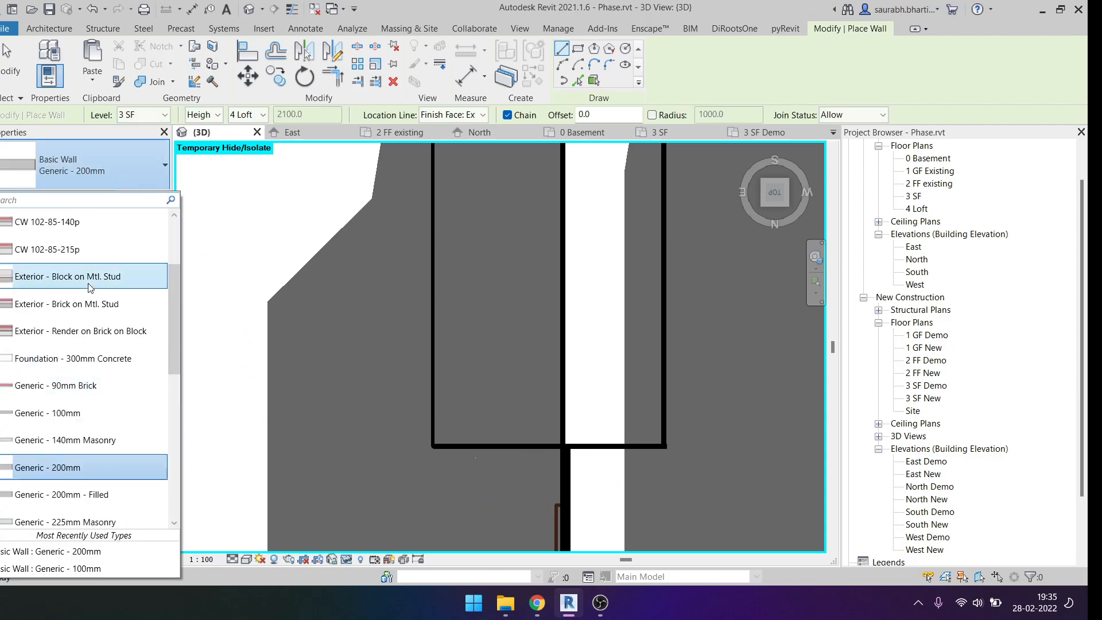
click(92, 447)
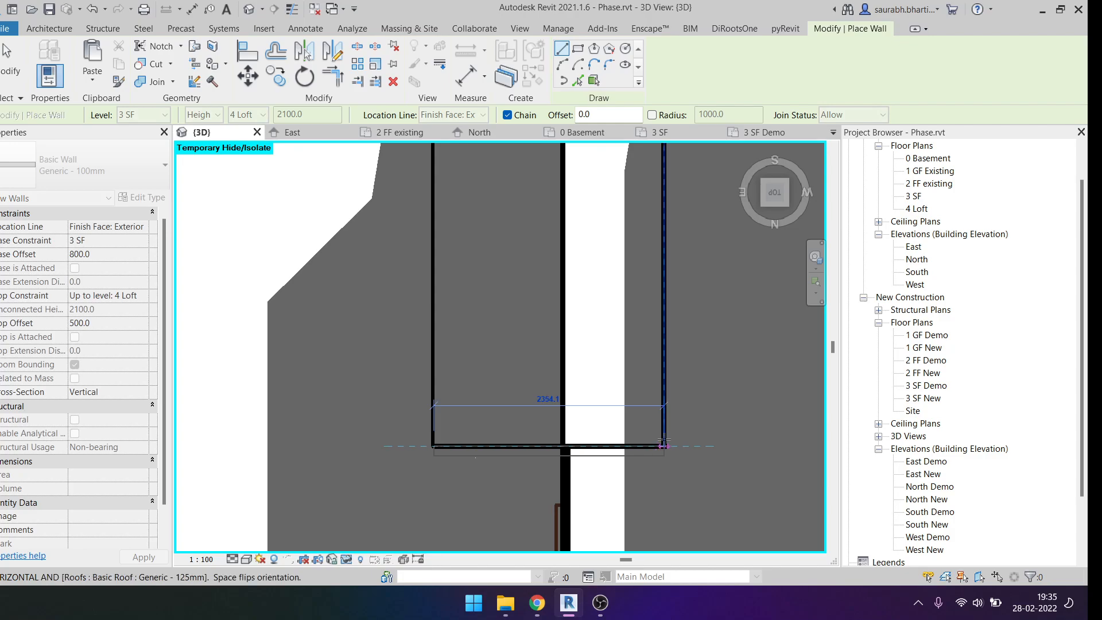
scroll(515, 414, down, 5)
shift+middle_drag(591, 418, 552, 318)
key(Escape)
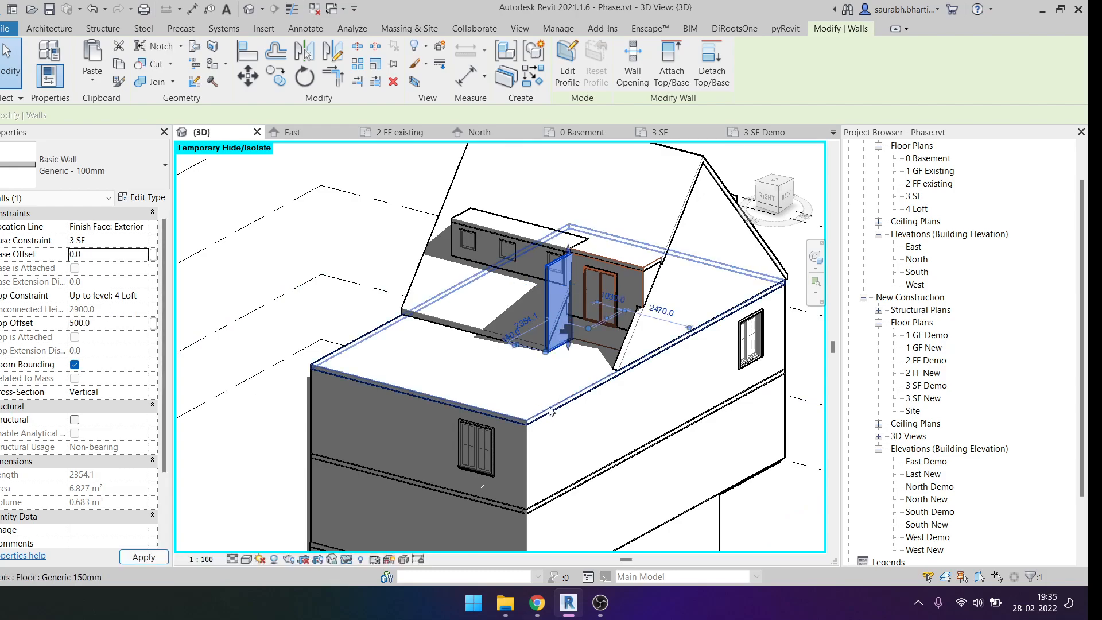
key(Escape)
Try to attach the top of the new 100 mm side wall to the main pitched roof.
shift+middle_drag(540, 375, 451, 378)
click(551, 285)
shift+middle_drag(551, 285, 597, 256)
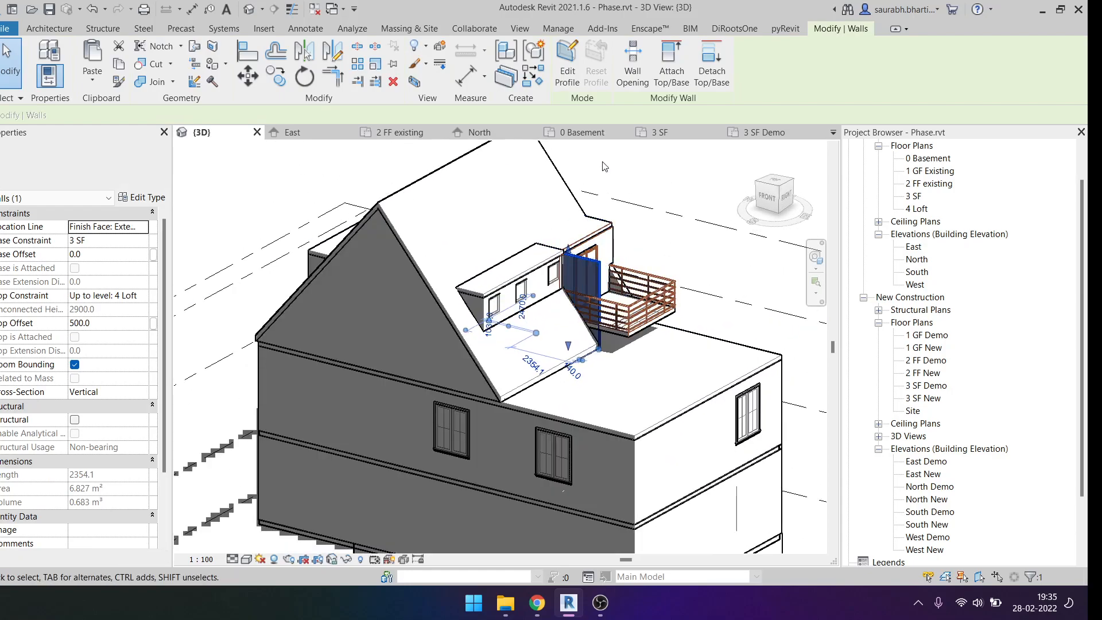
click(677, 82)
scroll(571, 295, up, 3)
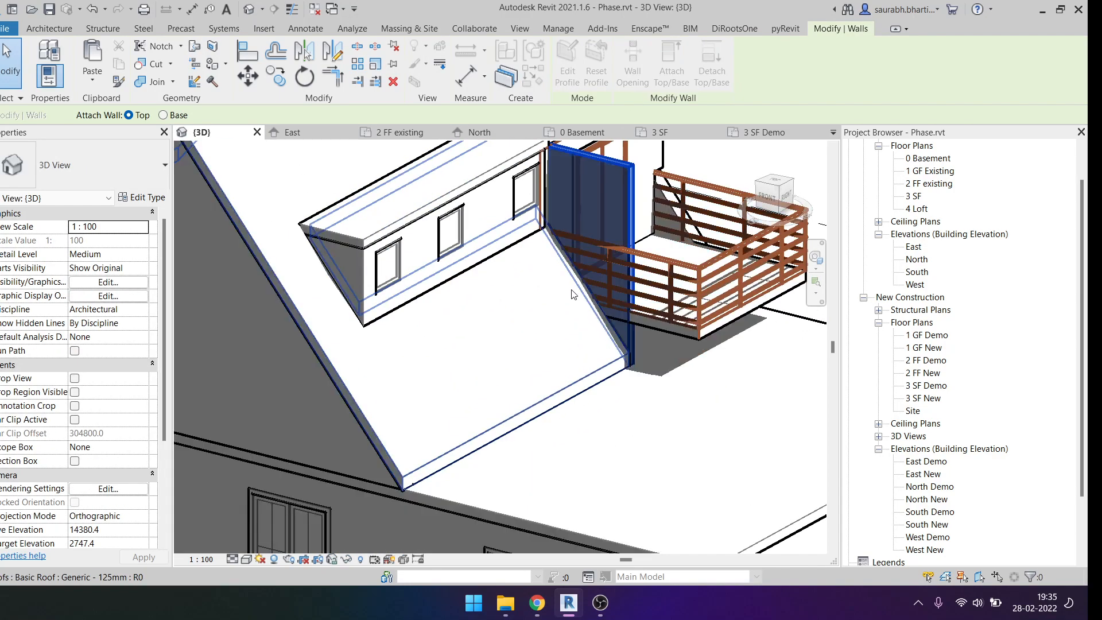
click(571, 295)
key(Escape)
key(Escape)
scroll(615, 276, up, 2)
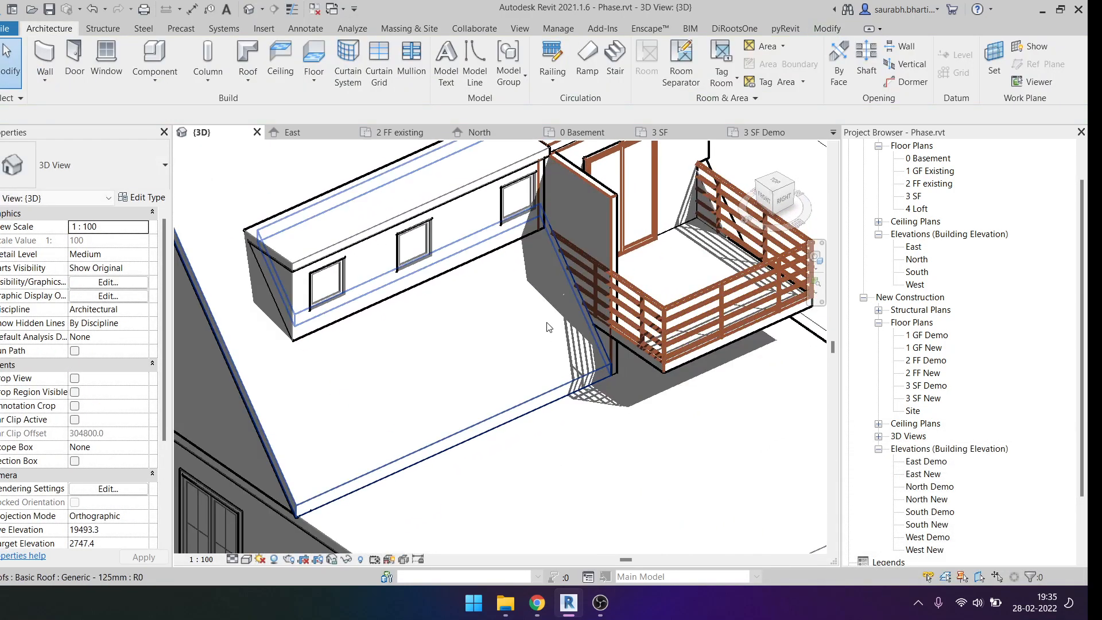
click(551, 308)
key(Escape)
shift+middle_drag(562, 301, 630, 219)
Edit the side wall's profile from the front and add a sloped sketch line picked from the main roof's edge.
click(552, 282)
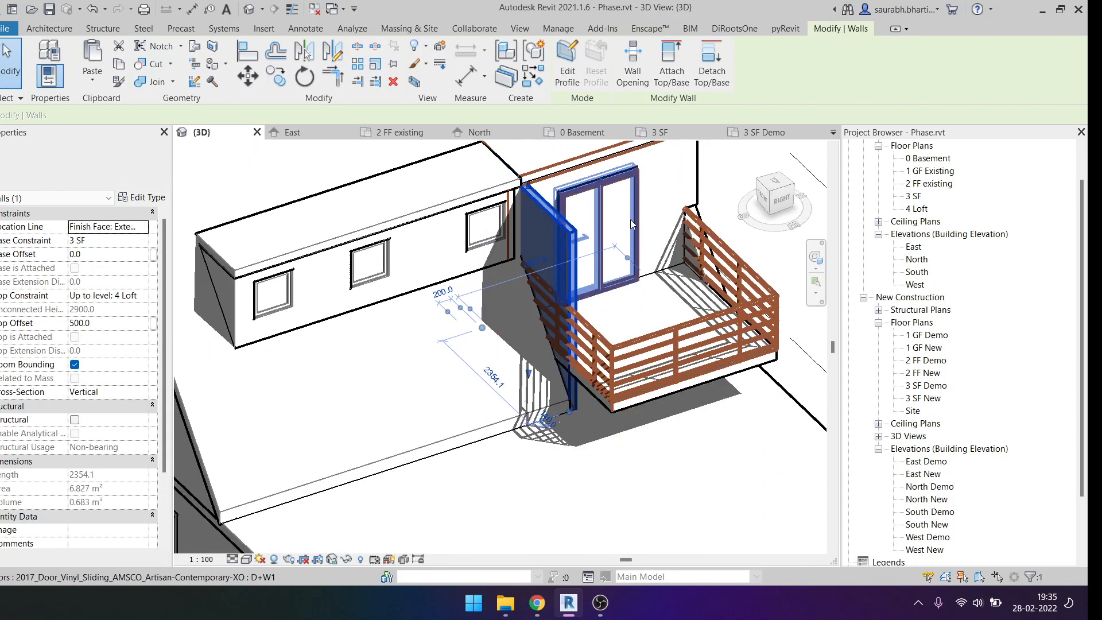
click(568, 66)
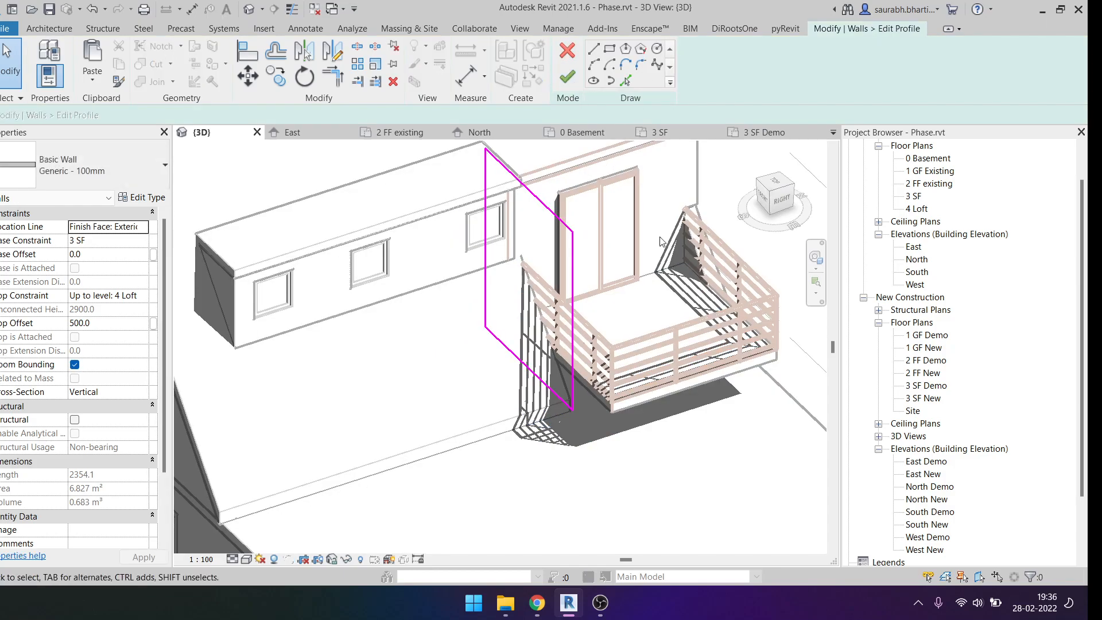
click(760, 201)
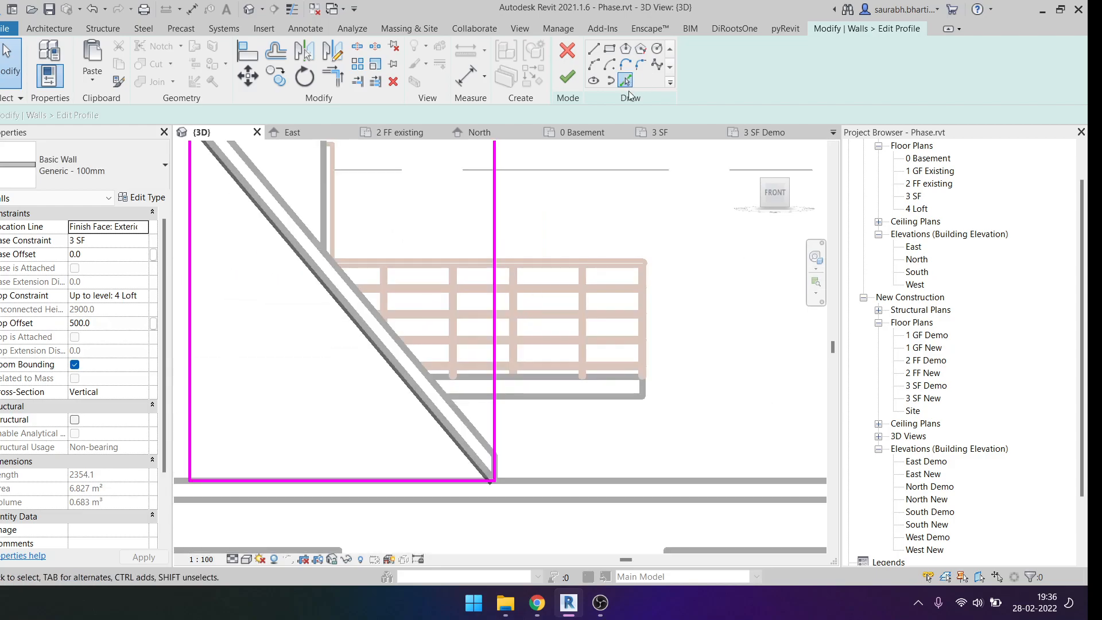
scroll(393, 332, down, 3)
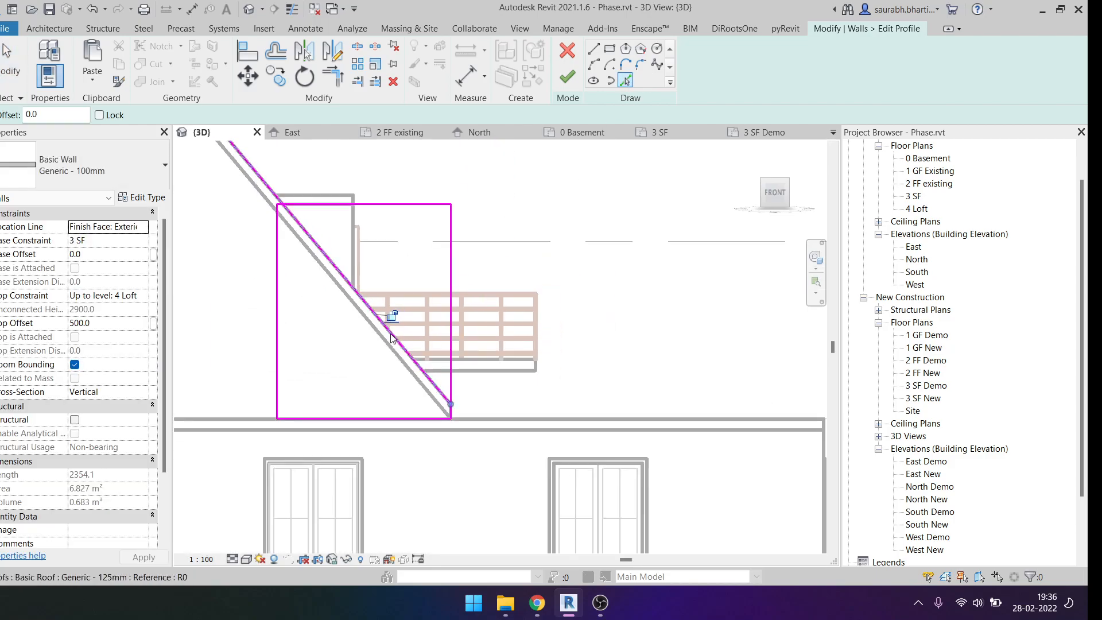
Trim the wall profile to a triangle below the sloped roof line and finish the profile edit.
key(t)
key(r)
scroll(291, 211, up, 5)
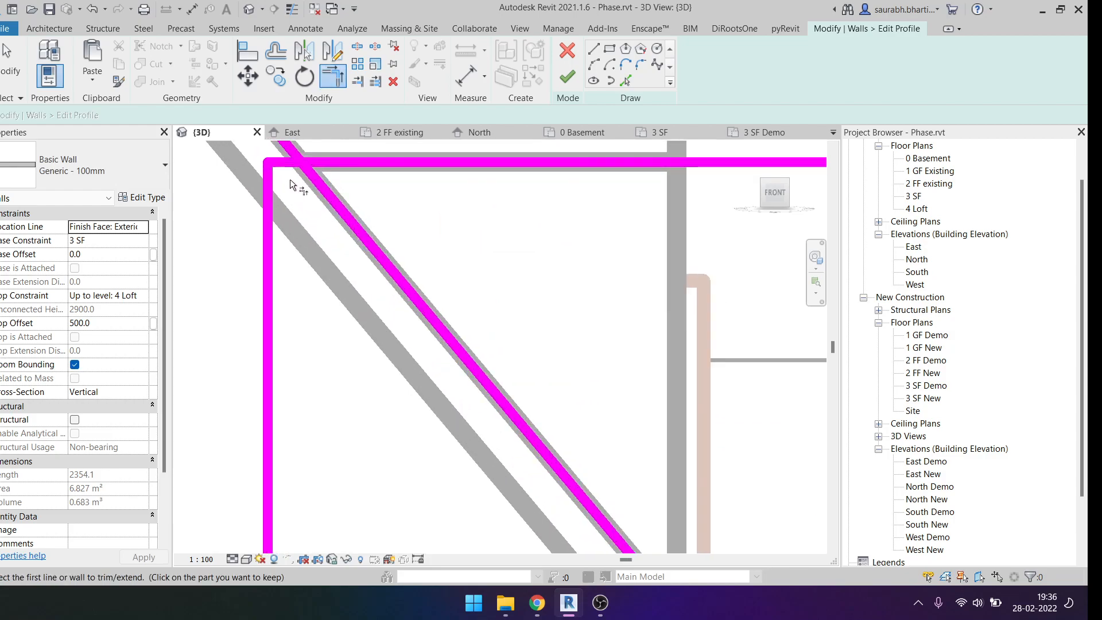
scroll(328, 190, down, 3)
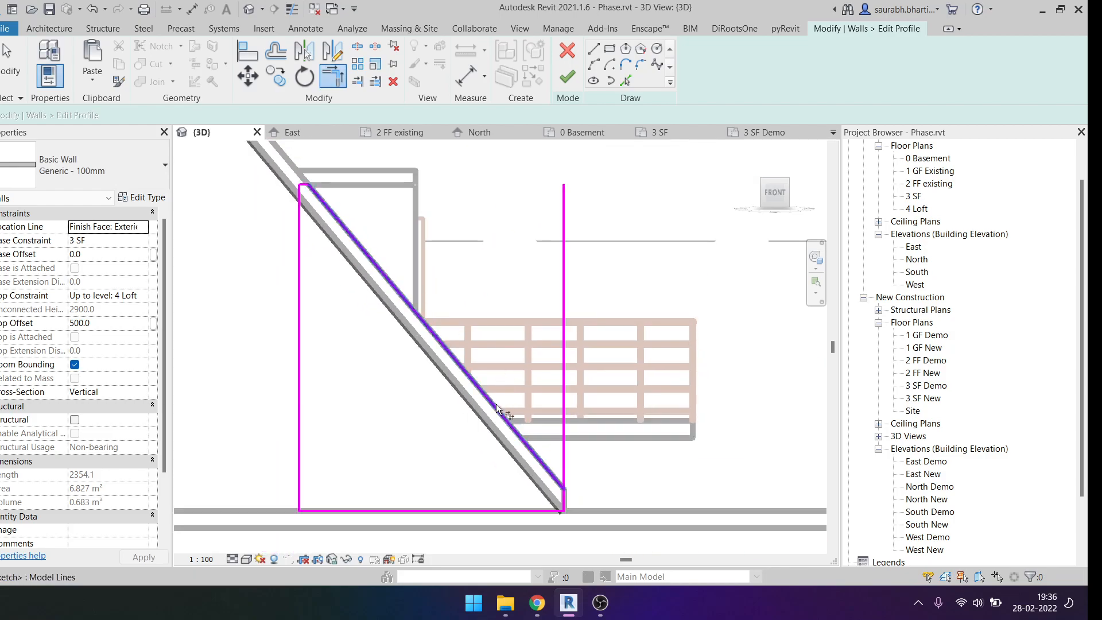
click(562, 500)
key(Escape)
key(Escape)
scroll(561, 500, down, 3)
shift+middle_drag(562, 500, 609, 229)
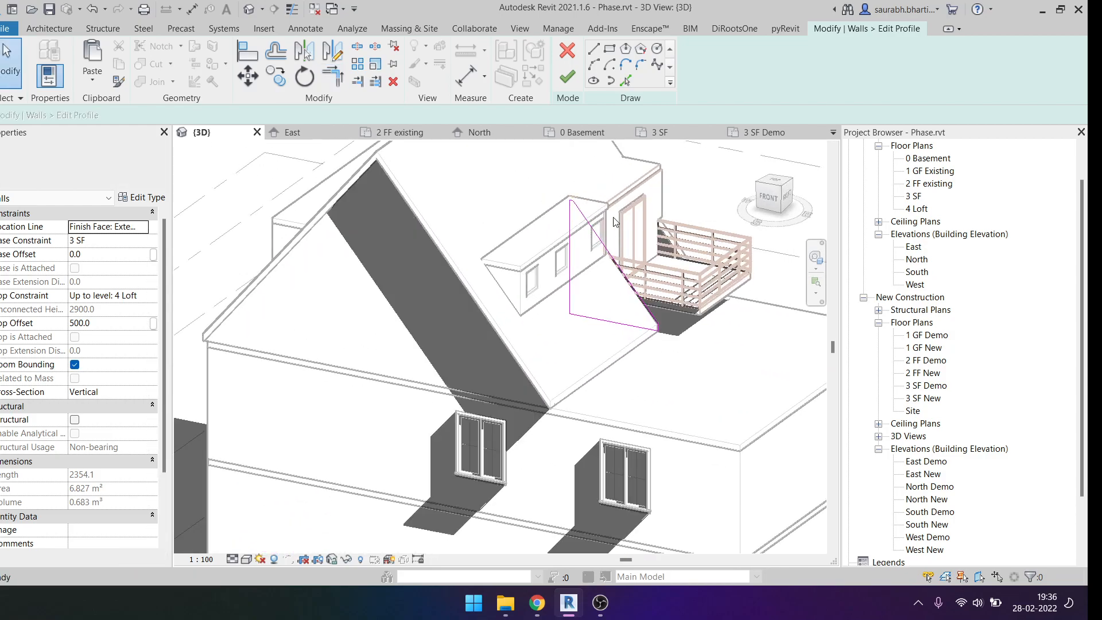
click(567, 76)
scroll(573, 275, down, 3)
mouse_move(574, 275)
shift+middle_down()
mouse_move(597, 259)
mouse_move(586, 241)
mouse_move(614, 271)
shift+middle_up()
scroll(596, 260, up, 5)
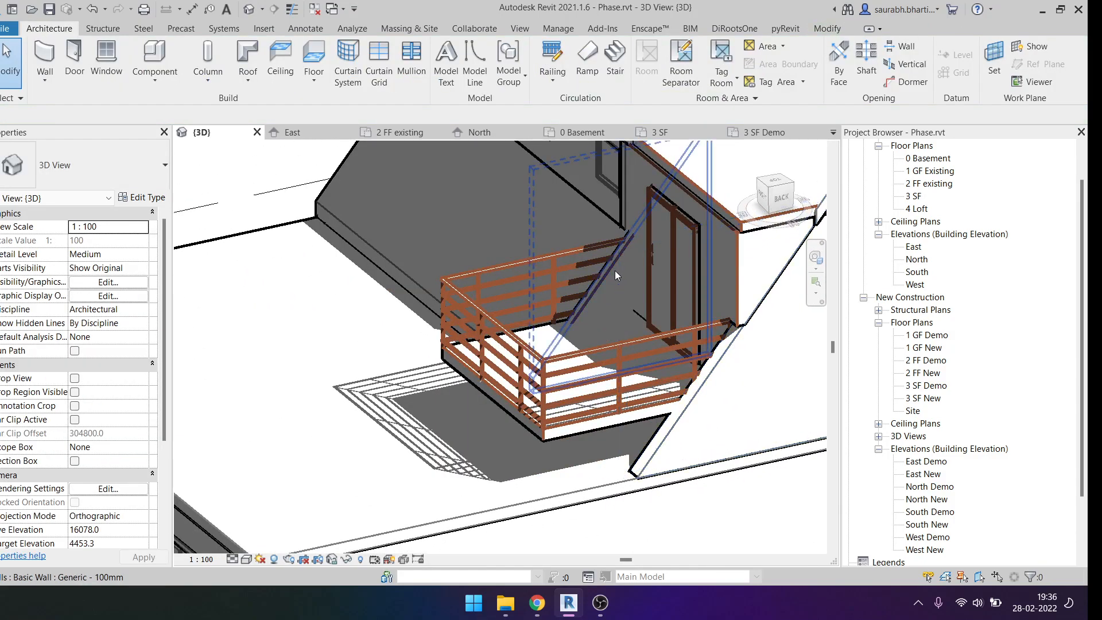
Move the triangular side wall slightly toward the main roof's cut edge beside the terrace railing.
click(595, 311)
shift+middle_drag(595, 312, 709, 308)
key(Escape)
scroll(637, 425, down, 3)
scroll(591, 293, up, 5)
click(590, 293)
drag(612, 357, 602, 361)
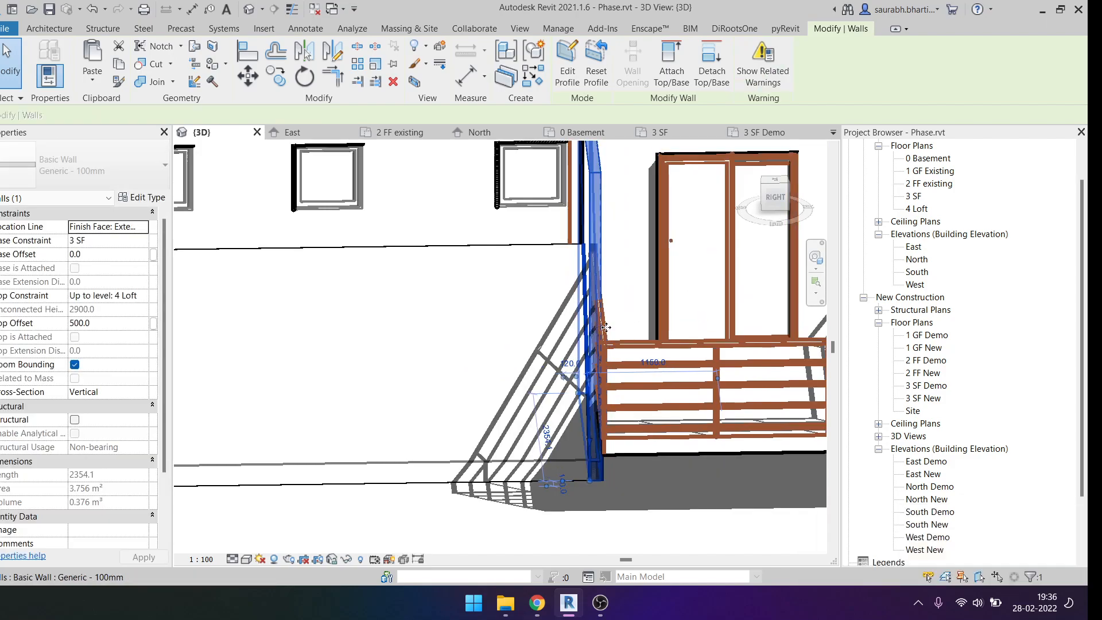
key(Escape)
mouse_move(603, 361)
shift+middle_down()
mouse_move(581, 308)
mouse_move(540, 379)
mouse_move(591, 365)
shift+middle_up()
scroll(565, 336, down, 3)
scroll(591, 365, down, 3)
scroll(540, 250, up, 8)
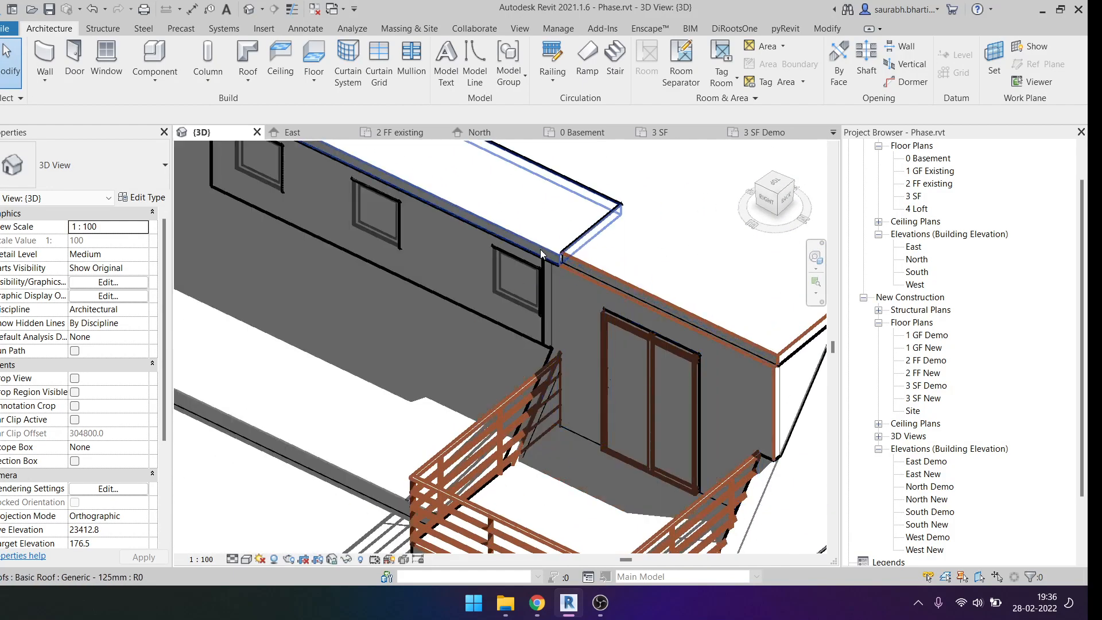
Edit the dormer roof's footprint from above and offset a copy of its long outer edge 100 mm outward.
scroll(541, 250, down, 5)
shift+middle_drag(571, 303, 534, 248)
click(542, 215)
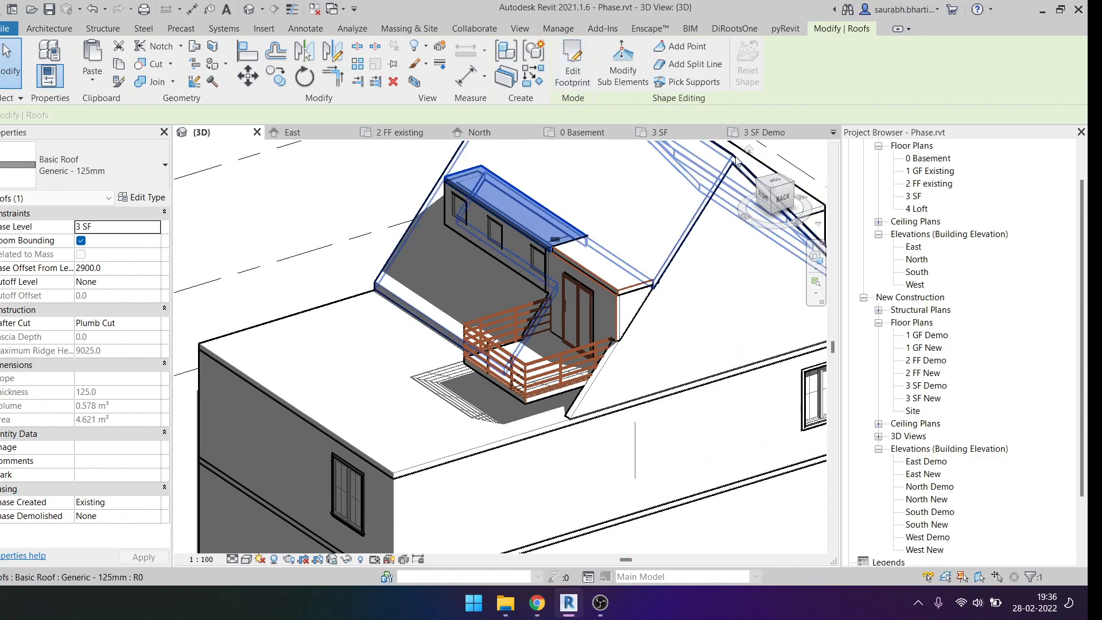
click(772, 188)
double_click(559, 188)
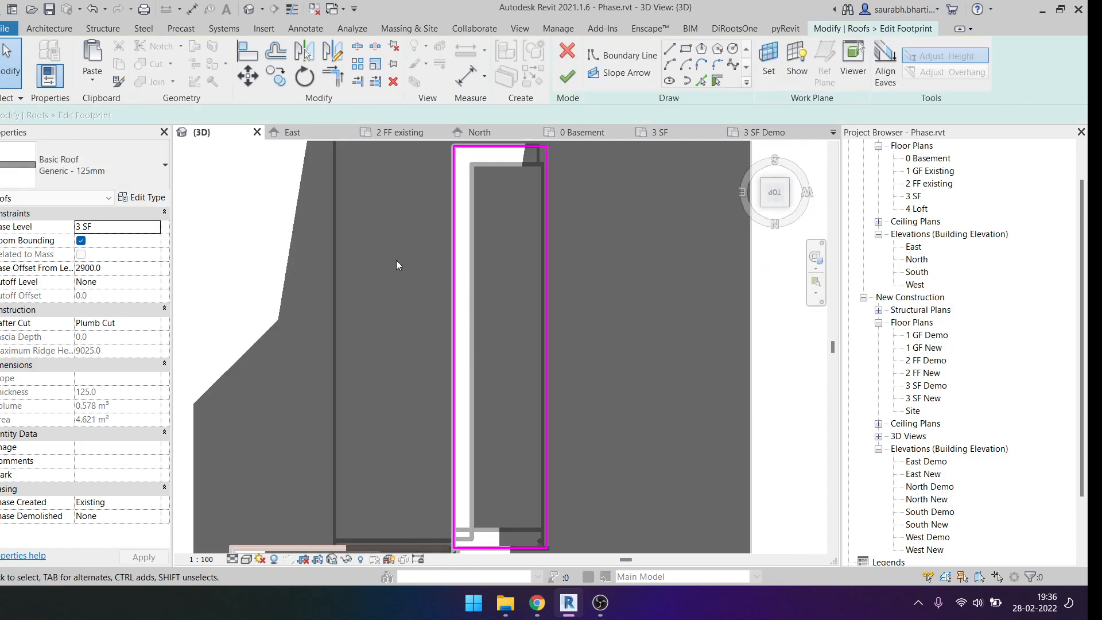
click(280, 54)
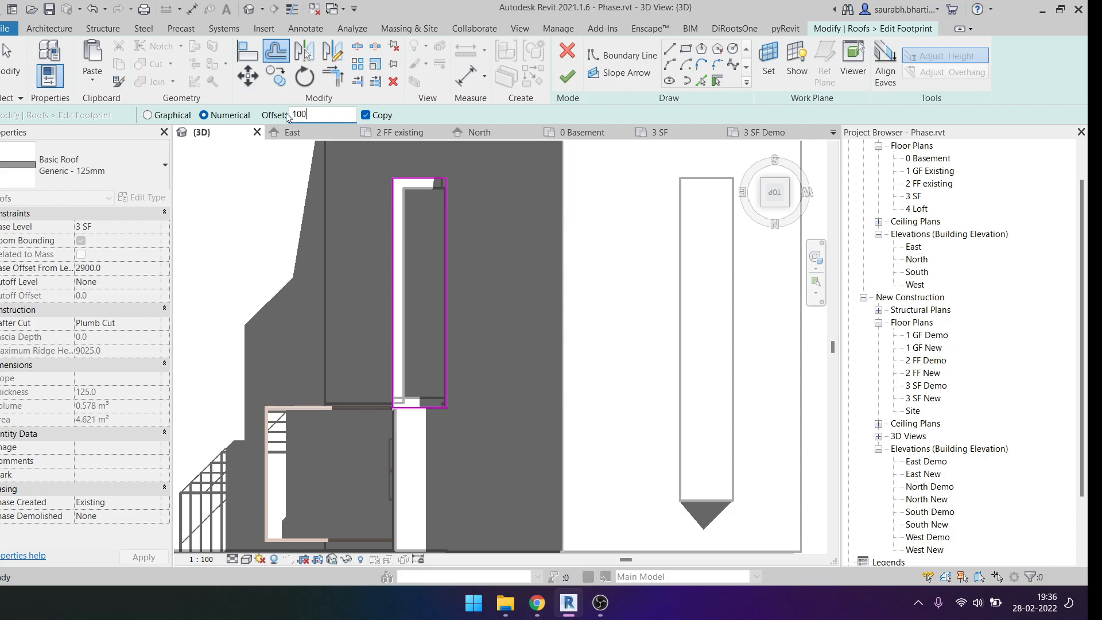
click(388, 275)
Trim the dormer roof's end edges to the offset line, delete the old outer edge and finish the footprint.
key(Escape)
scroll(398, 218, up, 3)
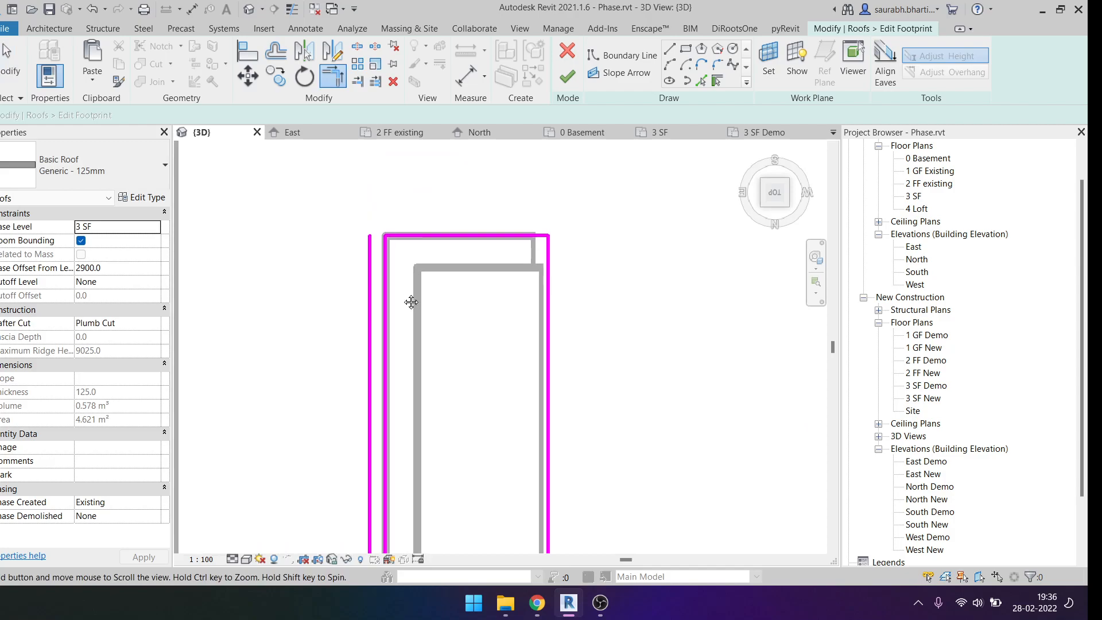
scroll(412, 239, down, 3)
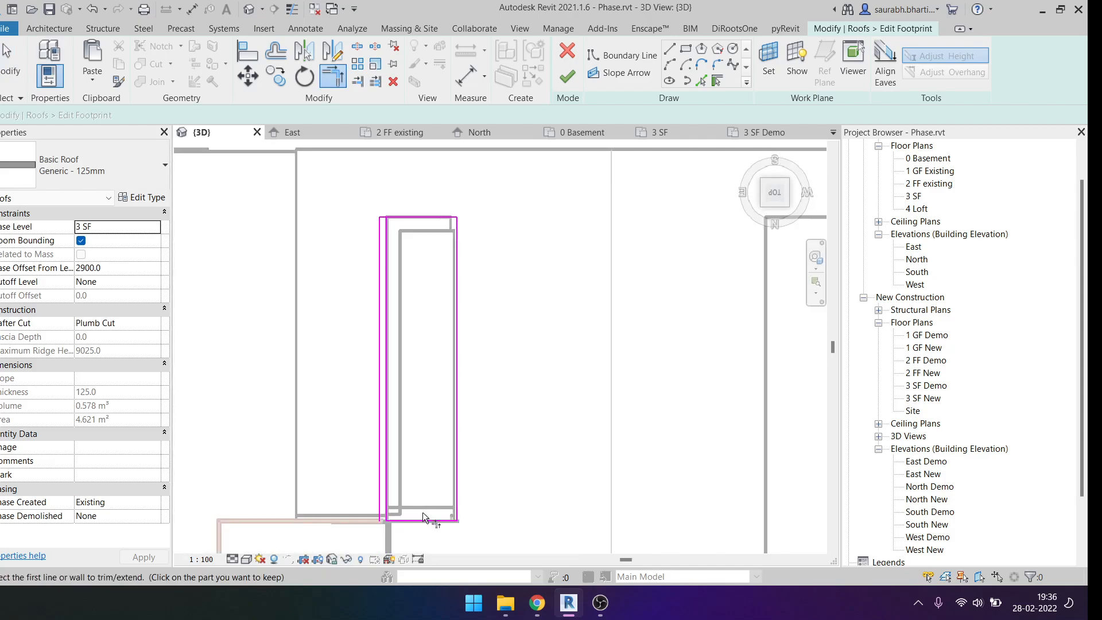
key(Escape)
click(387, 456)
key(Escape)
click(567, 76)
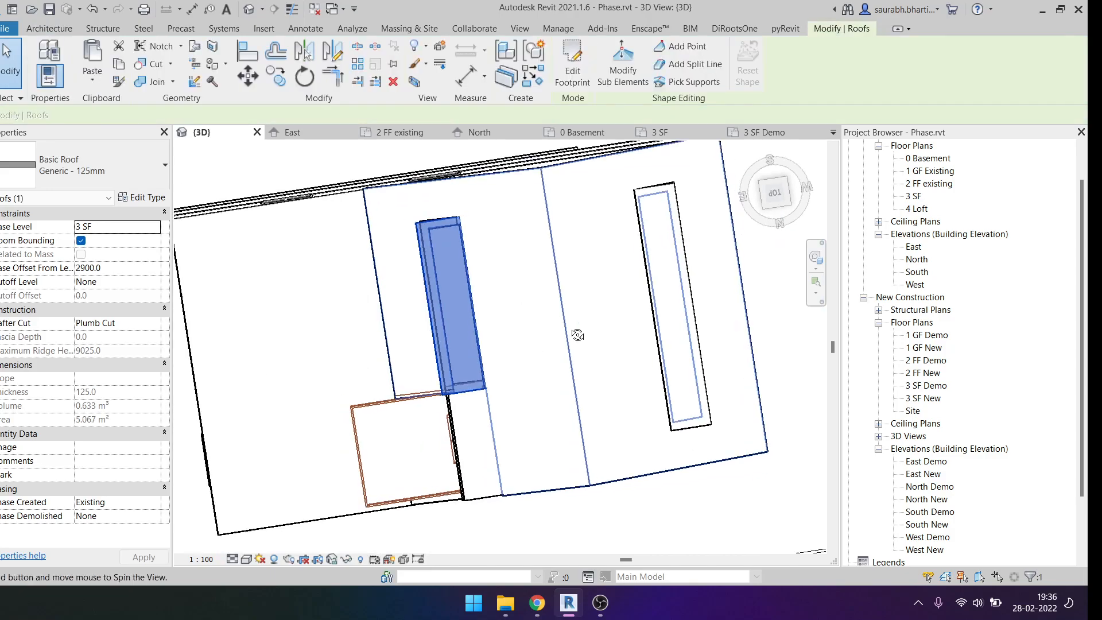
Edit the footprint of the small roof above the terrace door, aligning its outer edge with the dormer roof's edge.
click(577, 363)
shift+middle_drag(589, 372, 651, 289)
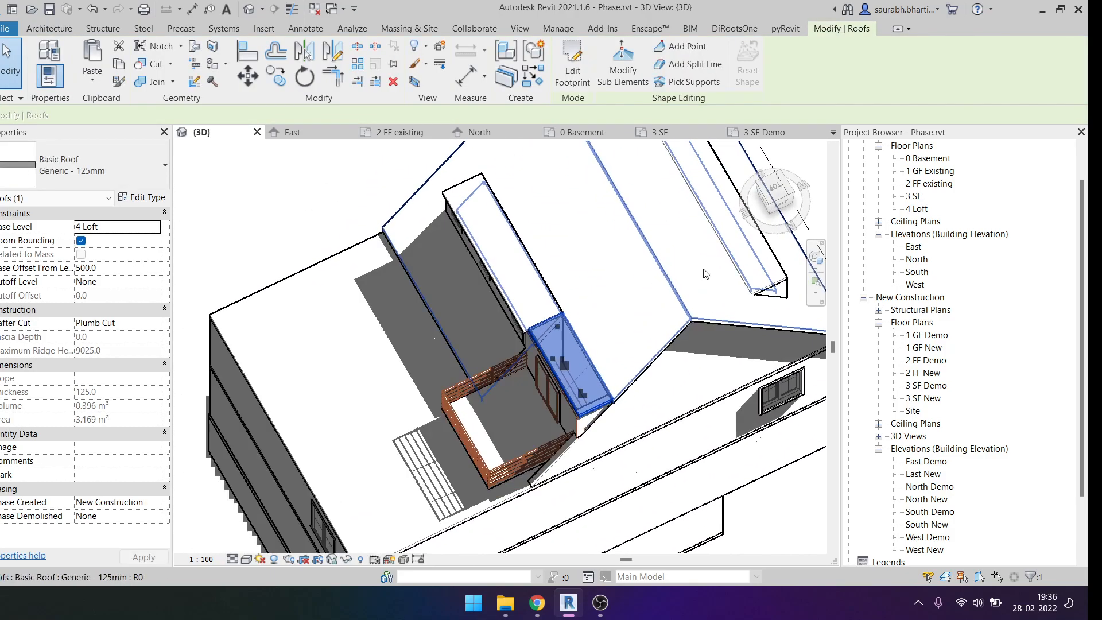
click(573, 70)
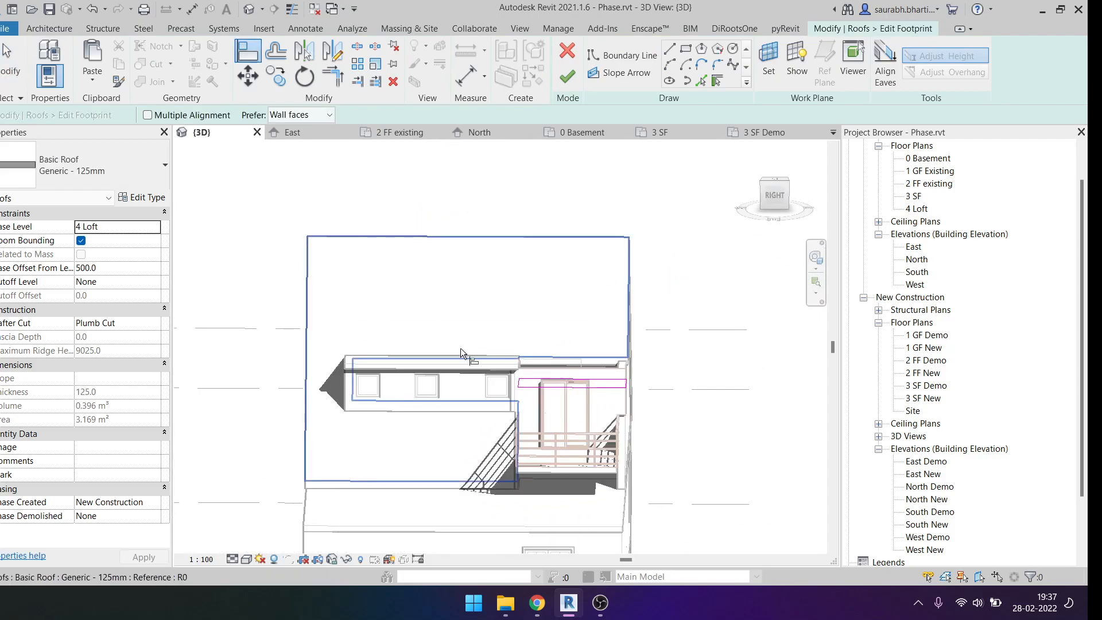
scroll(470, 396, up, 5)
click(471, 396)
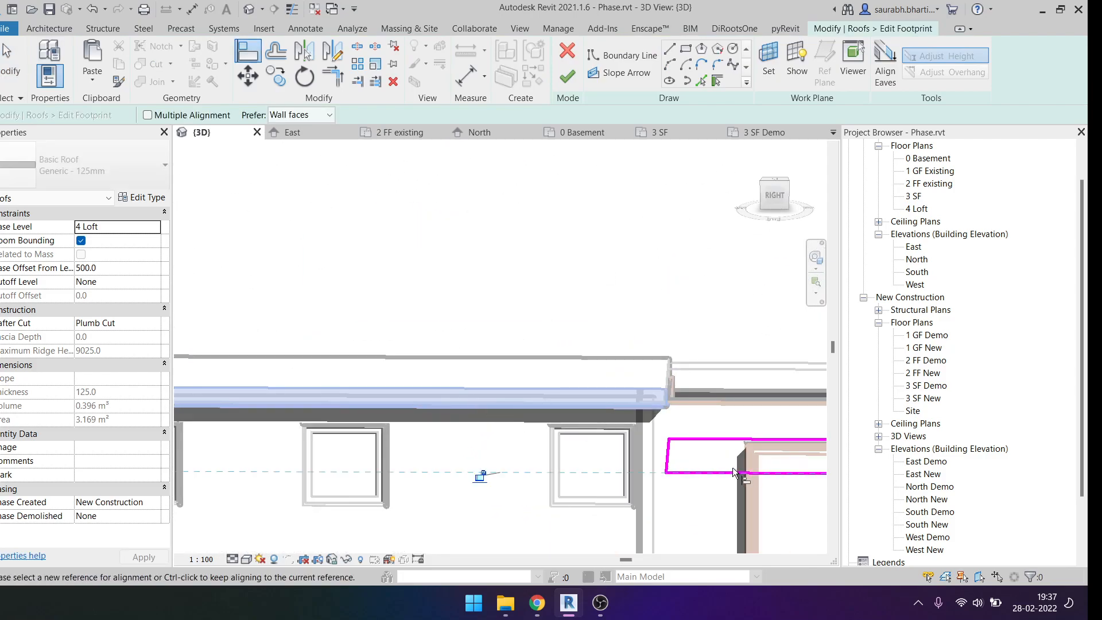
click(567, 83)
scroll(559, 237, down, 3)
shift+middle_drag(558, 234, 467, 296)
key(Escape)
Inspect the underside of the terrace floor and the walls around the gap beneath it.
scroll(613, 379, down, 2)
mouse_move(660, 404)
shift+middle_down()
mouse_move(646, 412)
mouse_move(741, 336)
mouse_move(728, 347)
mouse_move(538, 351)
shift+middle_up()
scroll(723, 353, up, 8)
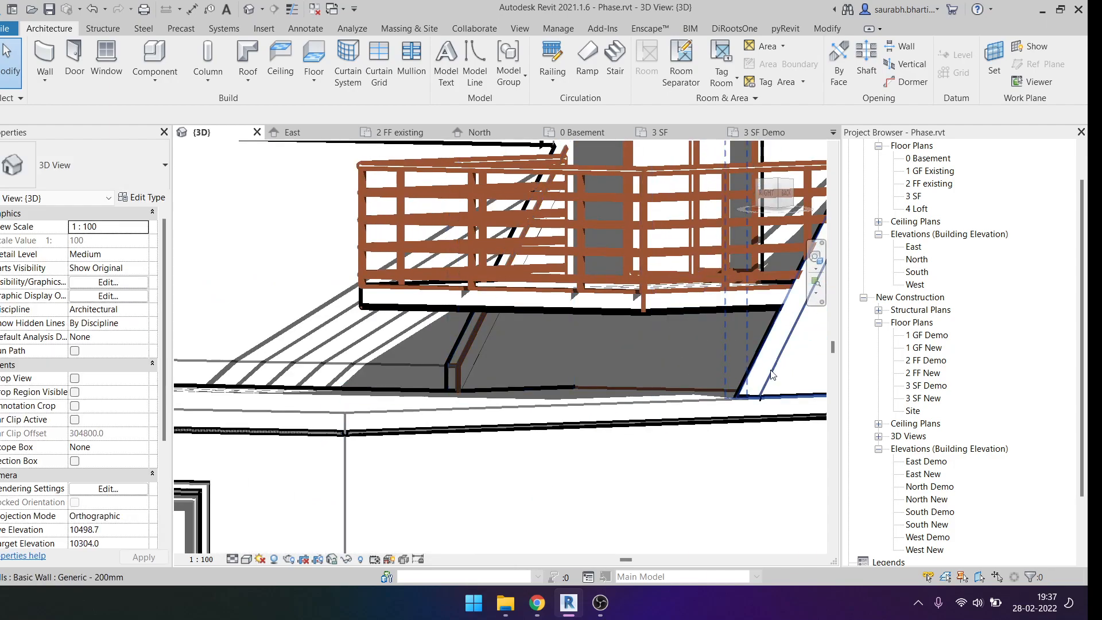
Inspect the terrace floor slab and the dormer's window wall from different sides.
scroll(499, 348, down, 5)
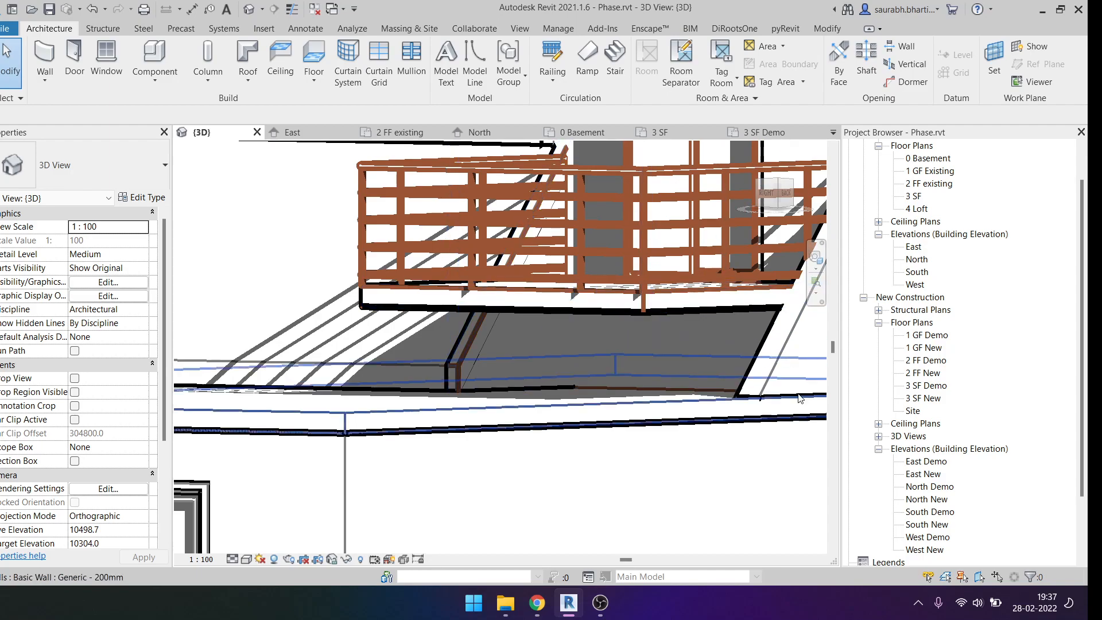
click(697, 347)
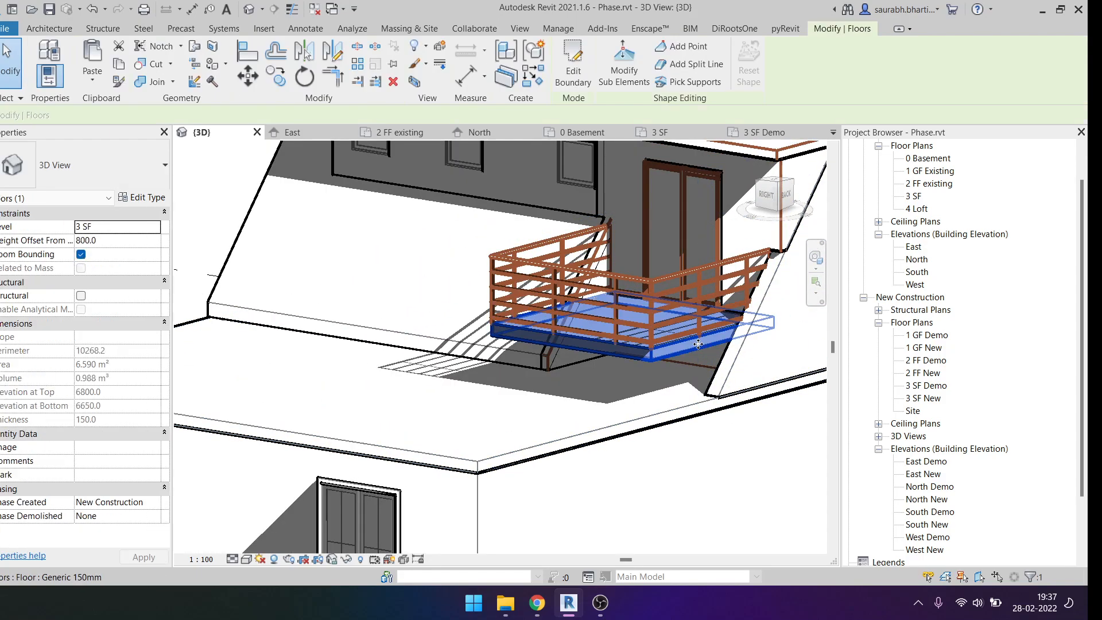
mouse_move(690, 367)
shift+middle_down()
mouse_move(661, 404)
mouse_move(449, 404)
mouse_move(602, 415)
mouse_move(562, 404)
shift+middle_up()
scroll(661, 405, down, 6)
key(Escape)
scroll(564, 403, up, 5)
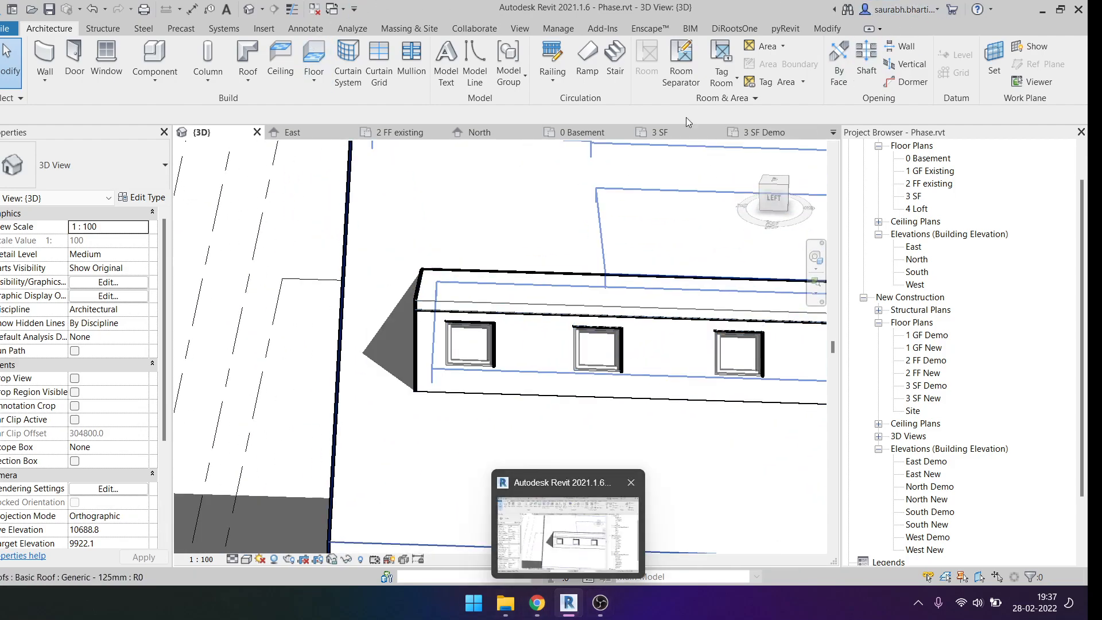
Close the North, 0 Basement, 3 SF and 3 SF Demo views and switch to the reference project's 3D view.
click(417, 134)
click(509, 133)
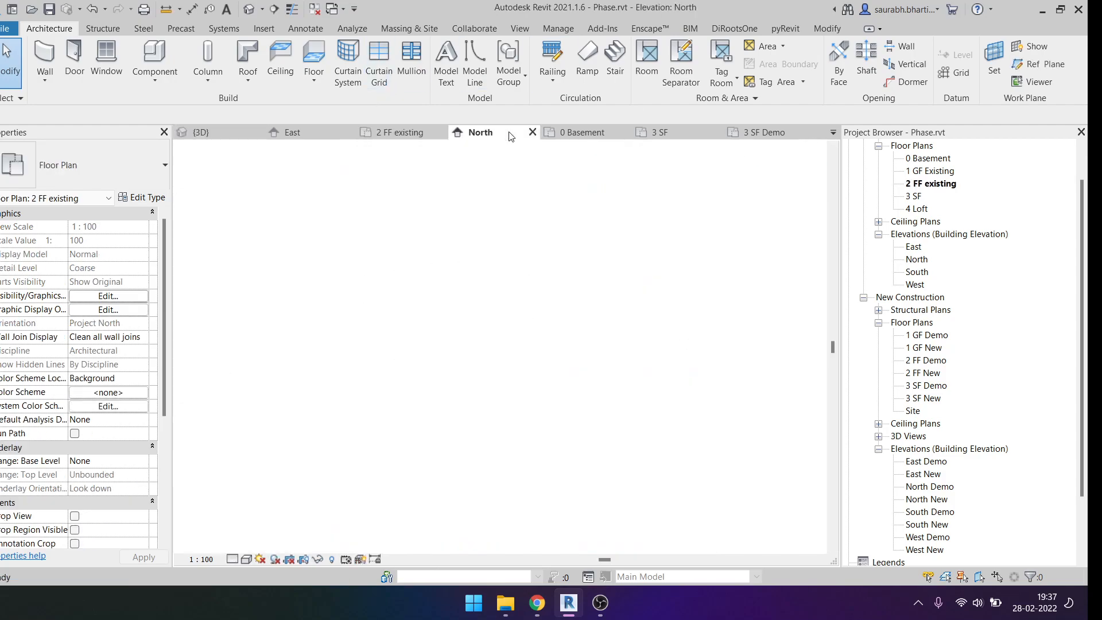
click(533, 132)
click(598, 131)
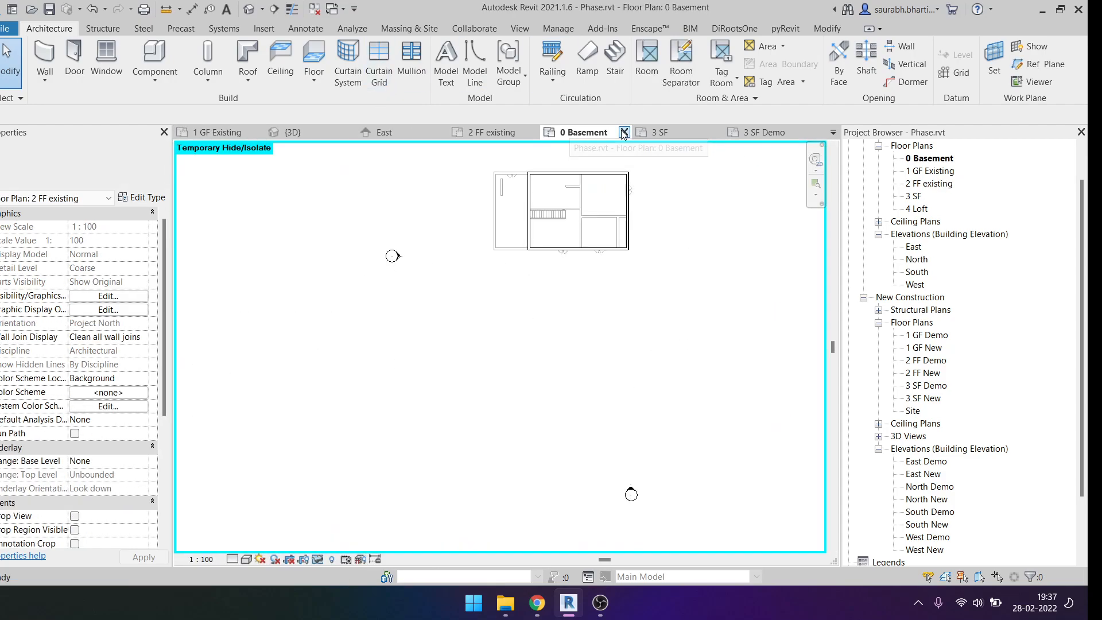
click(624, 132)
click(623, 132)
click(624, 132)
click(590, 132)
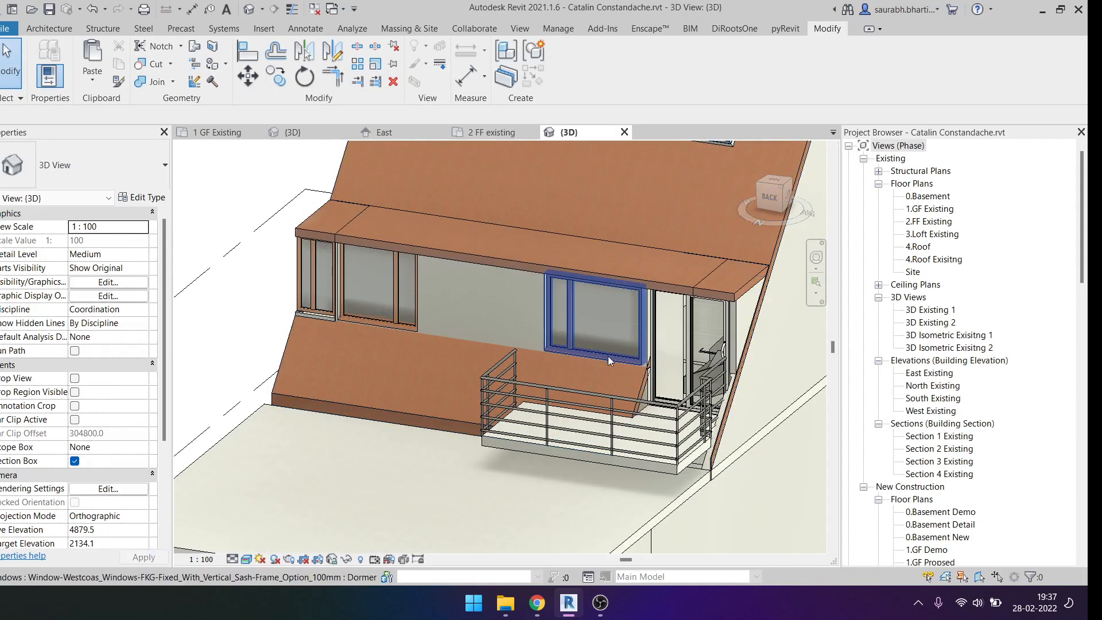
Examine the reference house's rear dormer and identify the wall piece between its windows.
scroll(608, 356, down, 5)
scroll(574, 321, up, 8)
shift+middle_drag(574, 315, 506, 315)
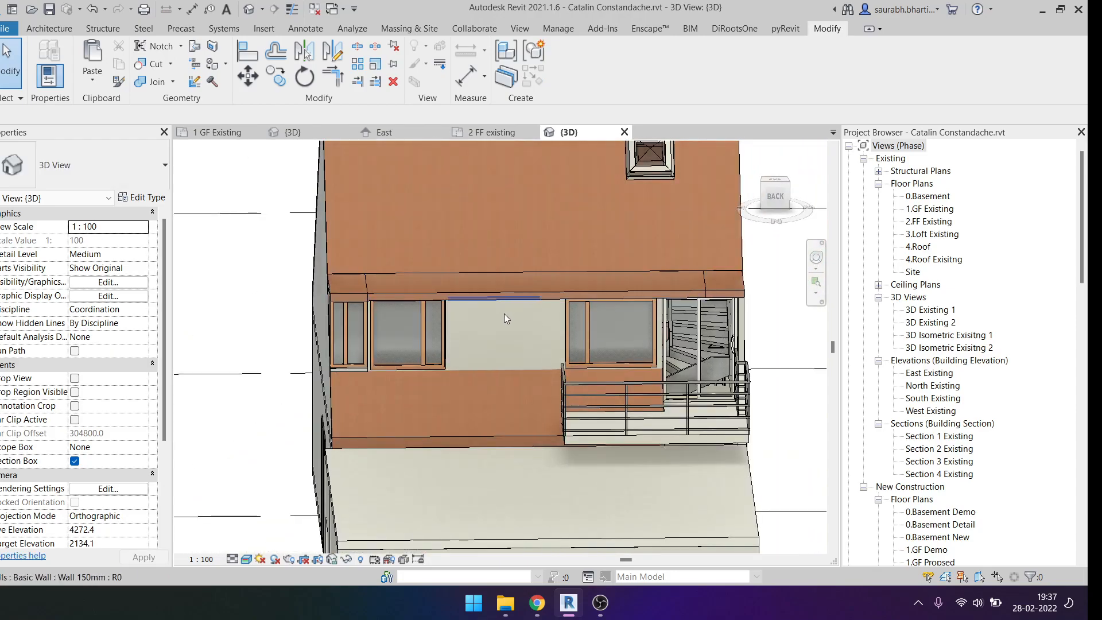
click(501, 340)
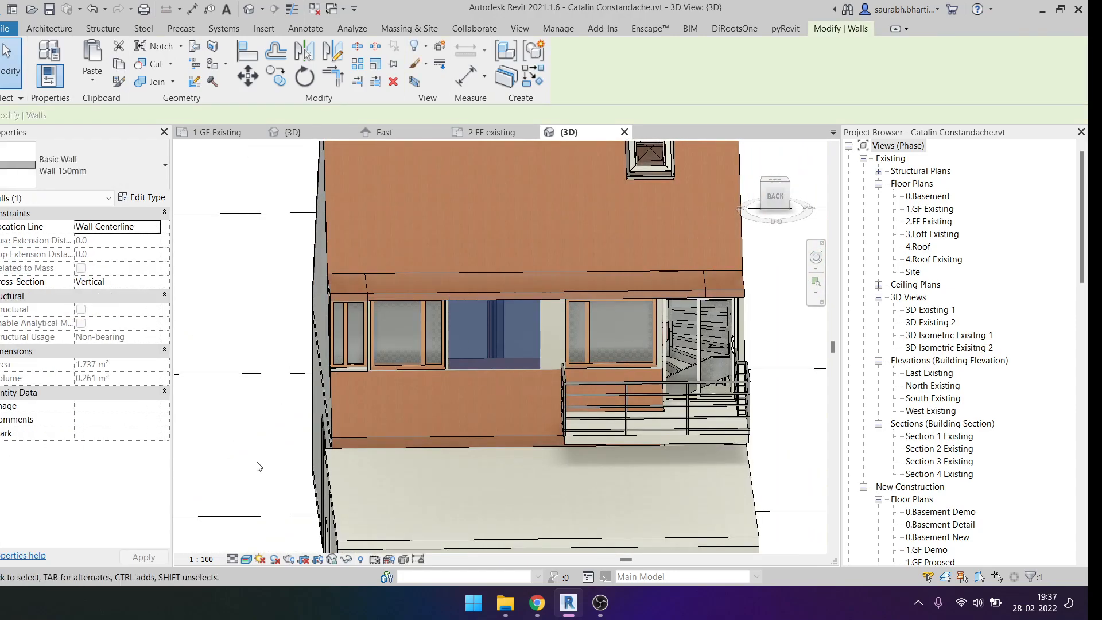
click(257, 466)
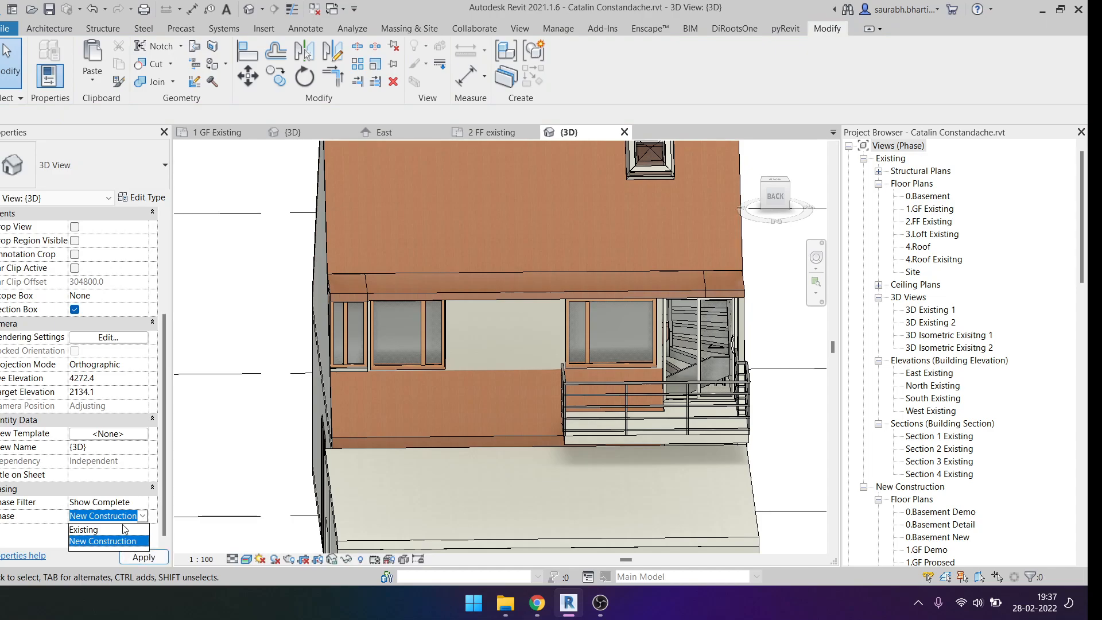
Set the reference 3D view's phase to Existing and examine the dormer's window arrangement.
click(126, 528)
click(139, 504)
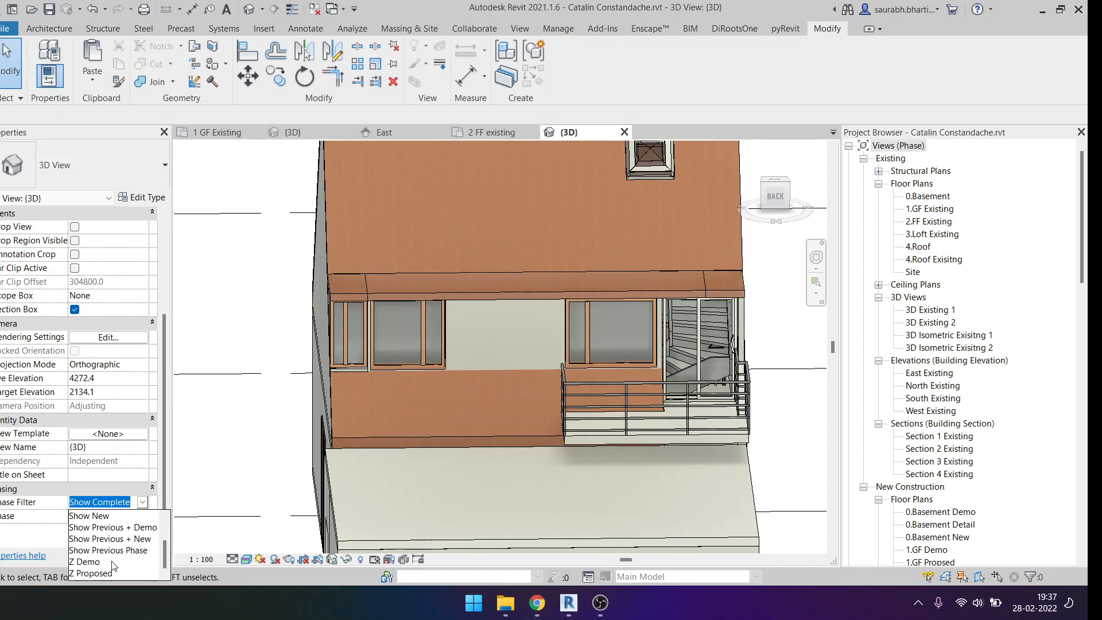
click(113, 540)
shift+middle_drag(466, 473, 566, 389)
click(525, 334)
key(Escape)
click(529, 347)
key(Escape)
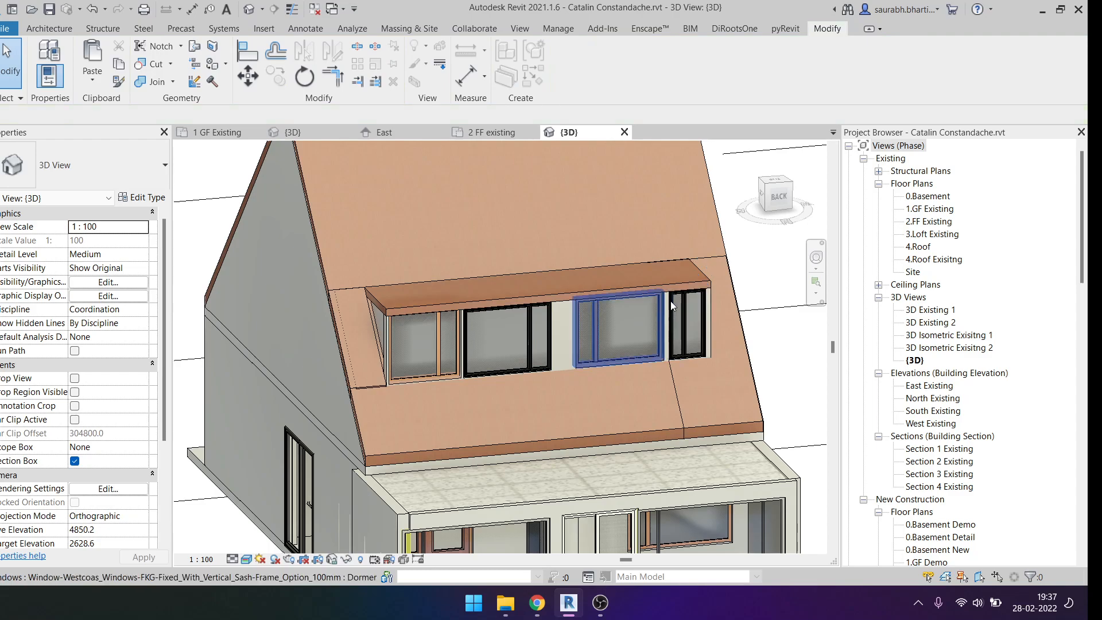
Examine the existing dormer's end window, its roof and the separate main roof piece beside it, including their phase properties.
scroll(682, 310, up, 4)
click(705, 339)
scroll(708, 349, down, 2)
key(Escape)
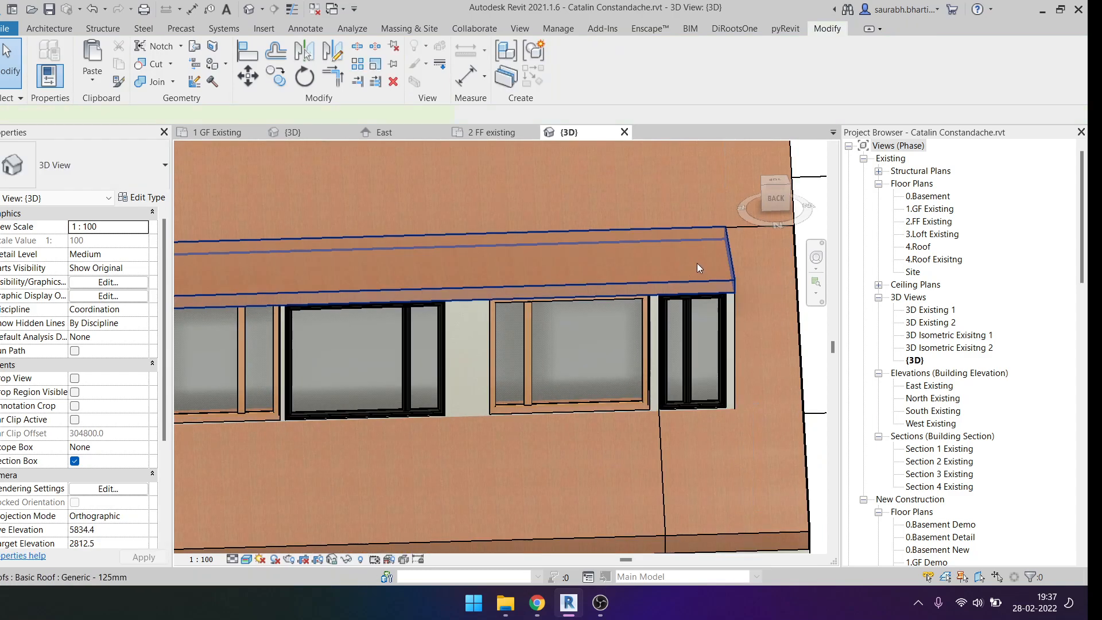
click(697, 263)
scroll(684, 321, down, 3)
shift+middle_drag(684, 321, 726, 389)
key(Escape)
click(704, 318)
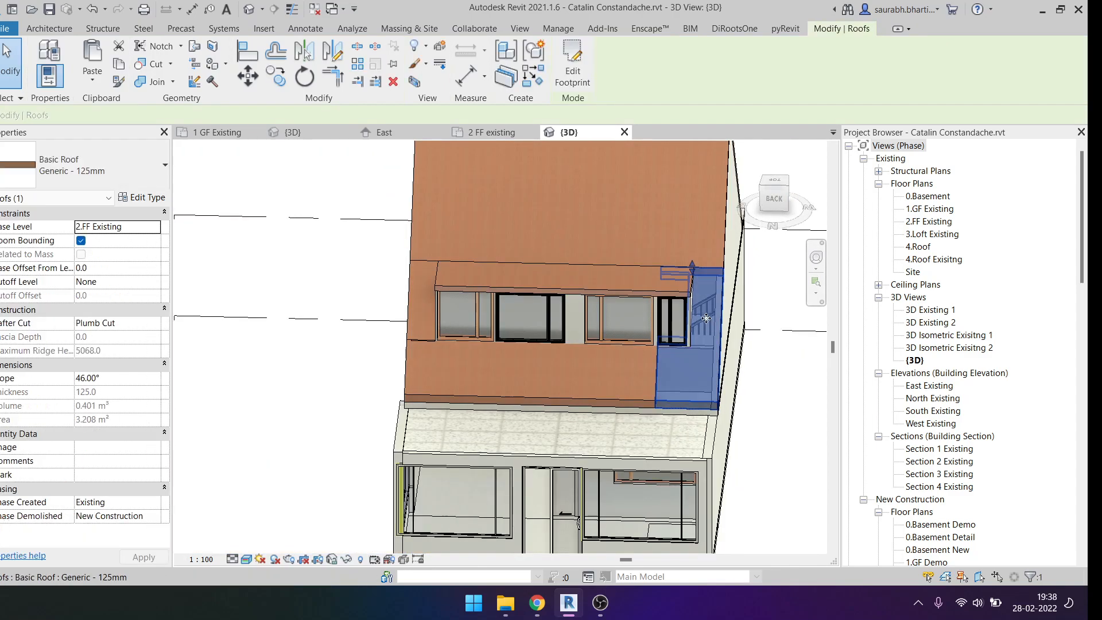
shift+middle_drag(704, 318, 708, 299)
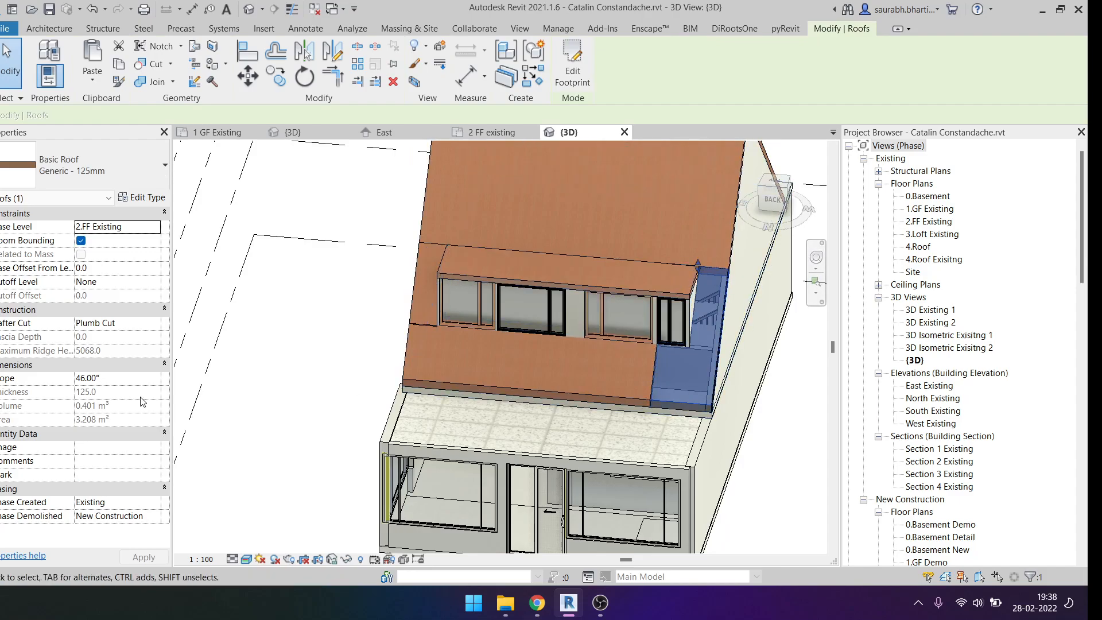
key(Escape)
Set the reference 3D view to the New Construction phase with the Z Proposed phase filter and view the terrace side.
shift+middle_drag(239, 473, 82, 503)
click(142, 517)
click(142, 503)
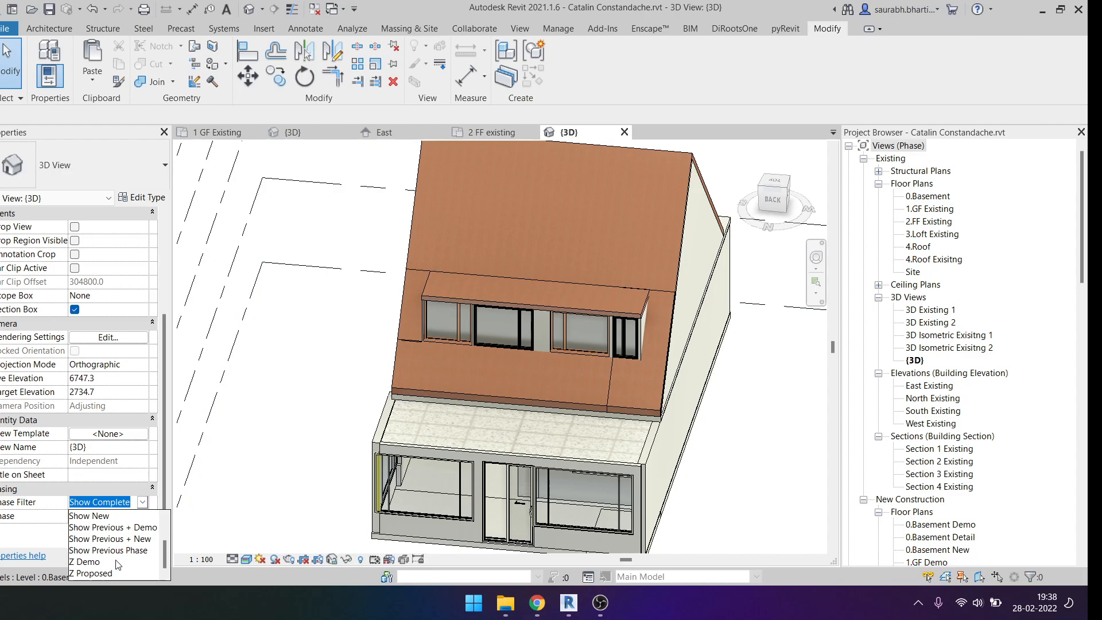
click(109, 575)
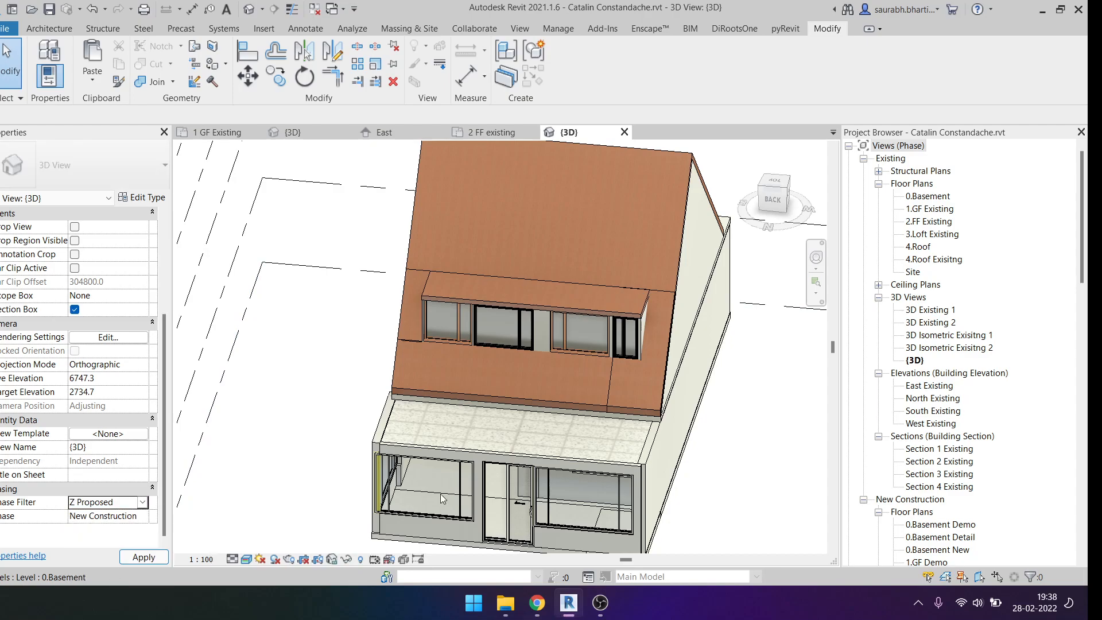
shift+middle_drag(611, 436, 402, 430)
Set the reference view's phase filter to Show Complete and view the terrace and extension from the side.
click(137, 520)
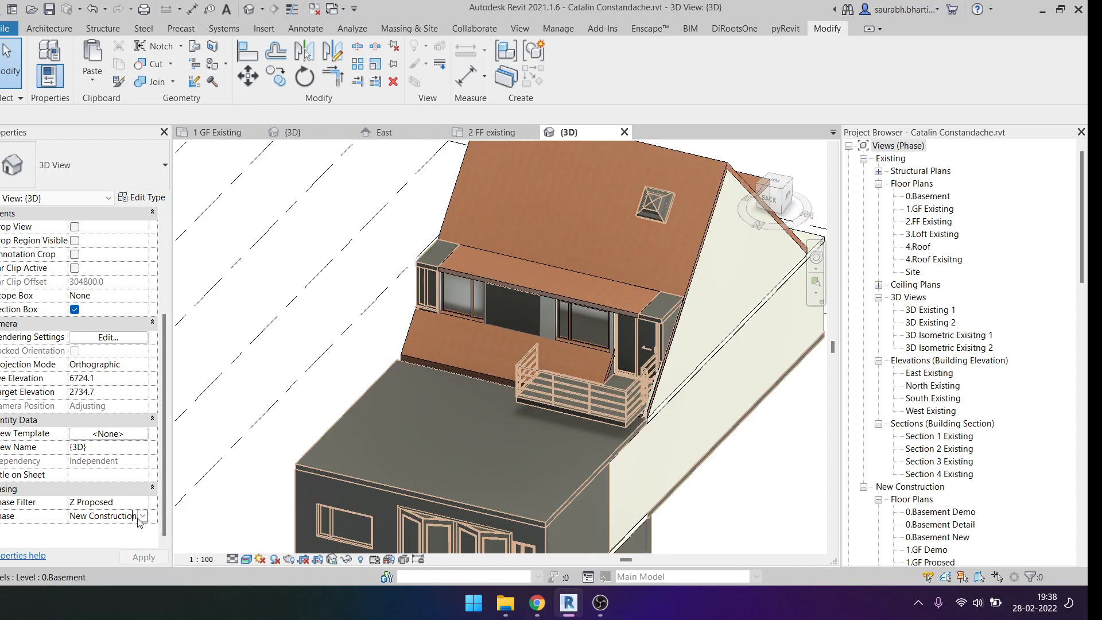
click(141, 502)
scroll(111, 534, up, 3)
key(Escape)
shift+middle_drag(538, 417, 432, 382)
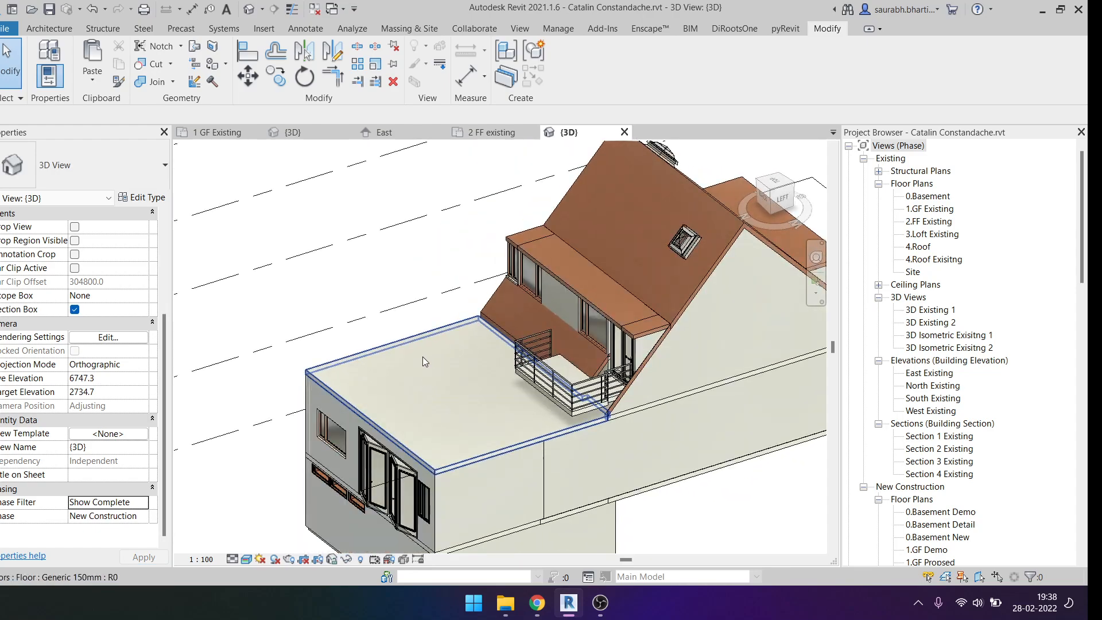
Apply the Z Proposed phase filter again and examine the new extension, terrace, door and dormer elements.
click(143, 515)
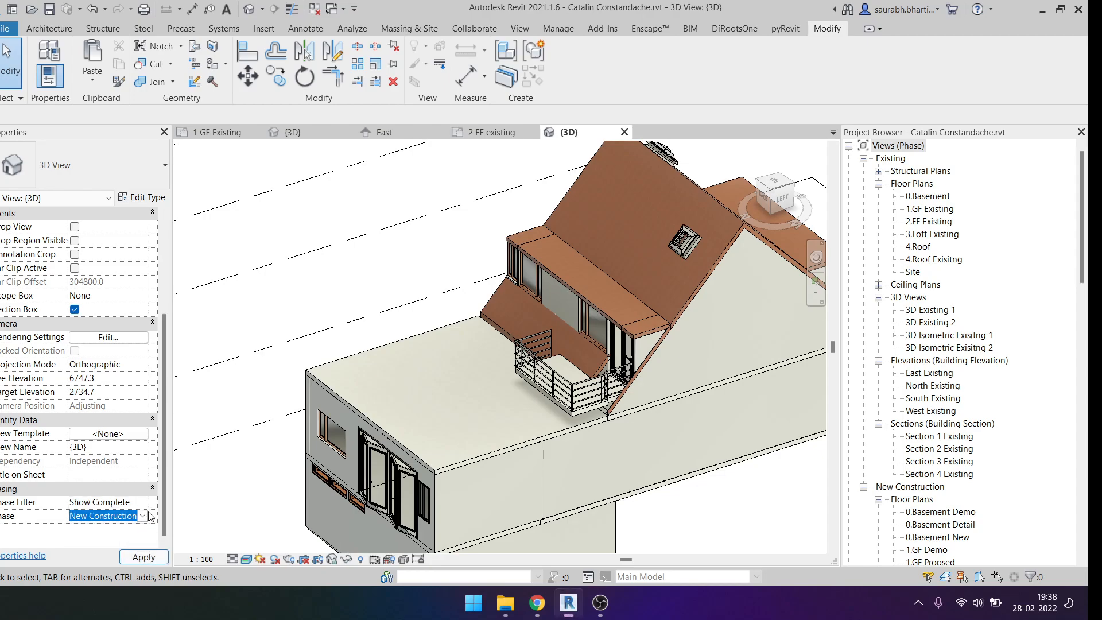
click(143, 502)
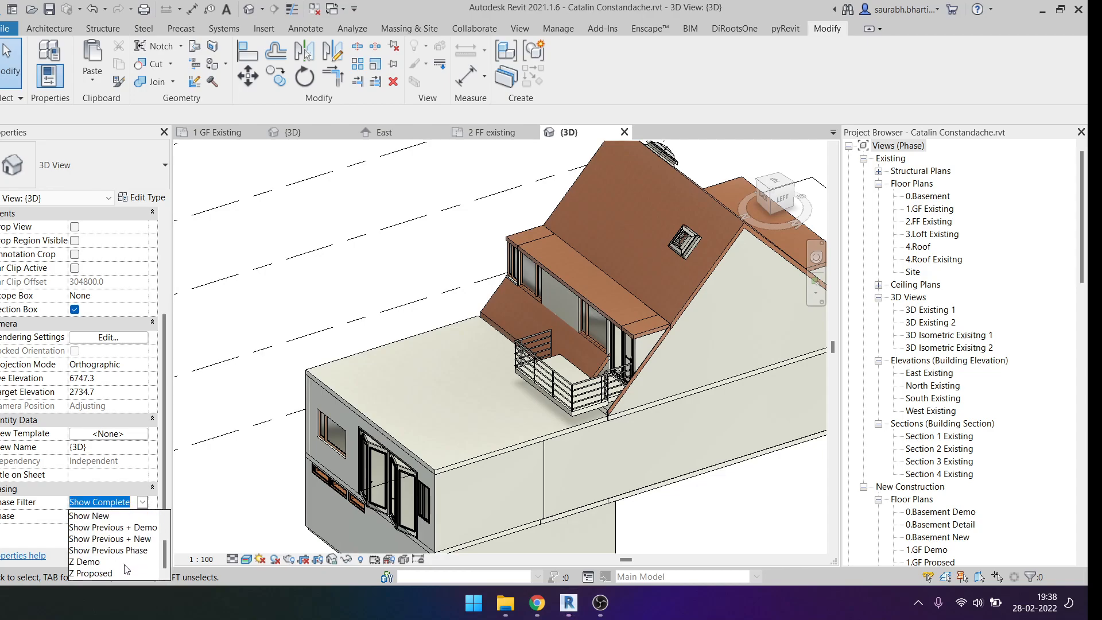
click(91, 572)
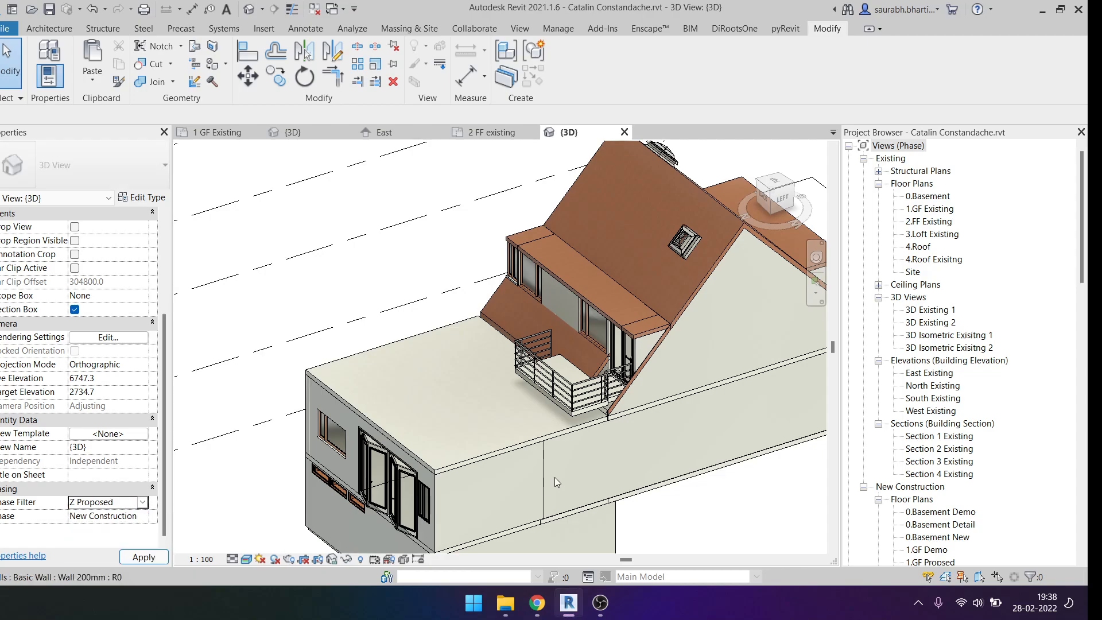
shift+middle_drag(552, 480, 415, 422)
shift+middle_drag(488, 412, 522, 411)
click(469, 415)
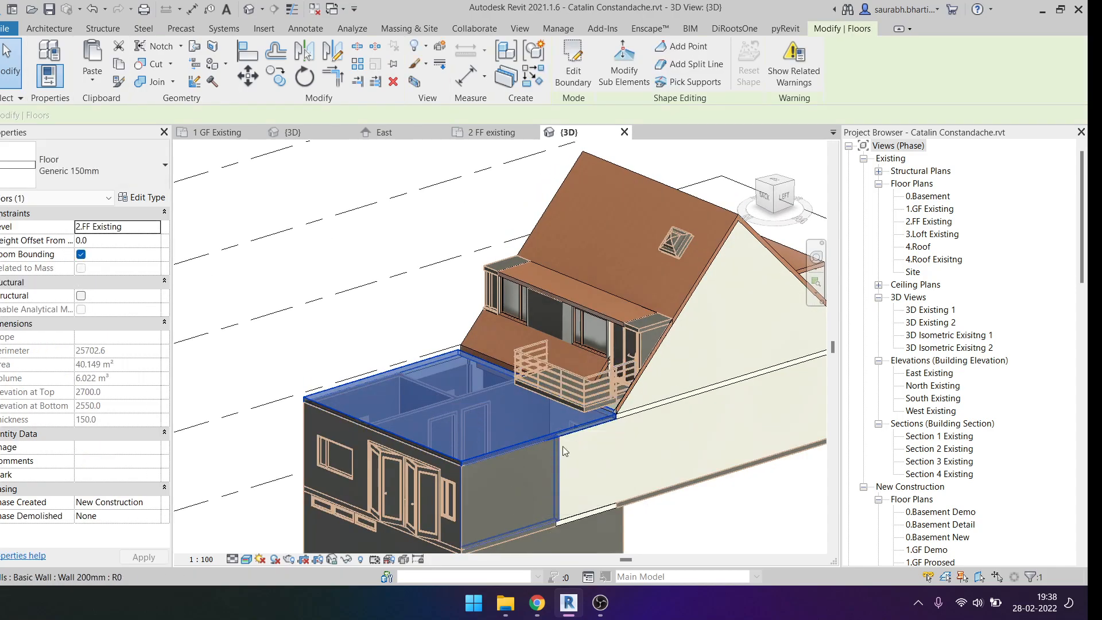
scroll(615, 370, up, 5)
key(Escape)
click(542, 419)
scroll(529, 401, down, 4)
key(Escape)
scroll(648, 332, up, 3)
scroll(631, 324, down, 4)
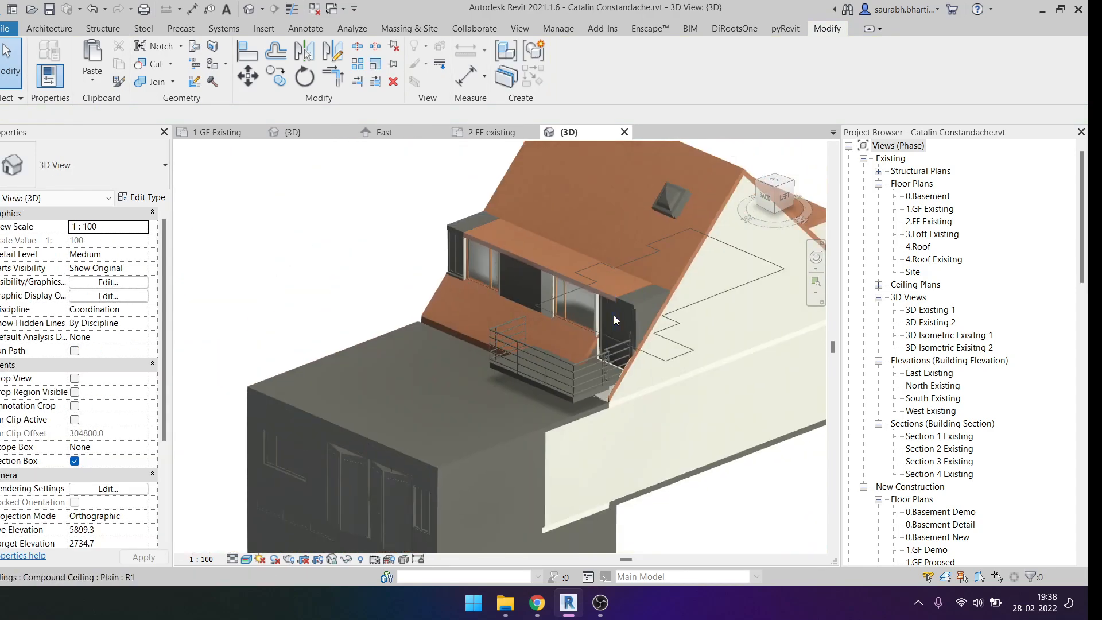
scroll(635, 323, up, 5)
scroll(635, 323, down, 5)
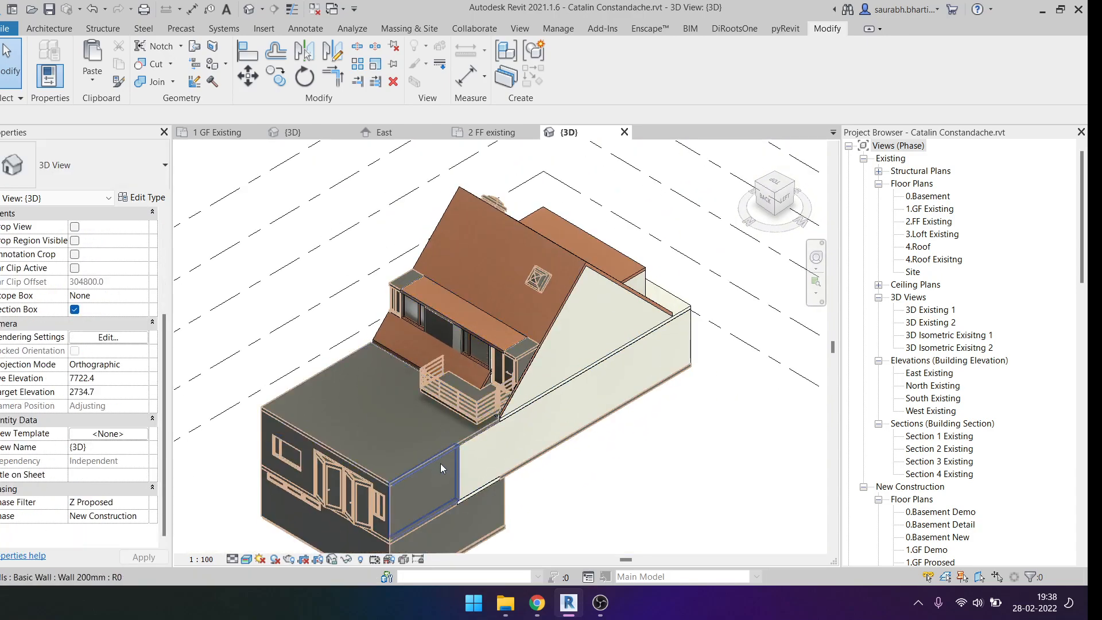
Restore the Show Complete phase filter in the reference view and examine the rear dormer and terrace from behind.
click(147, 519)
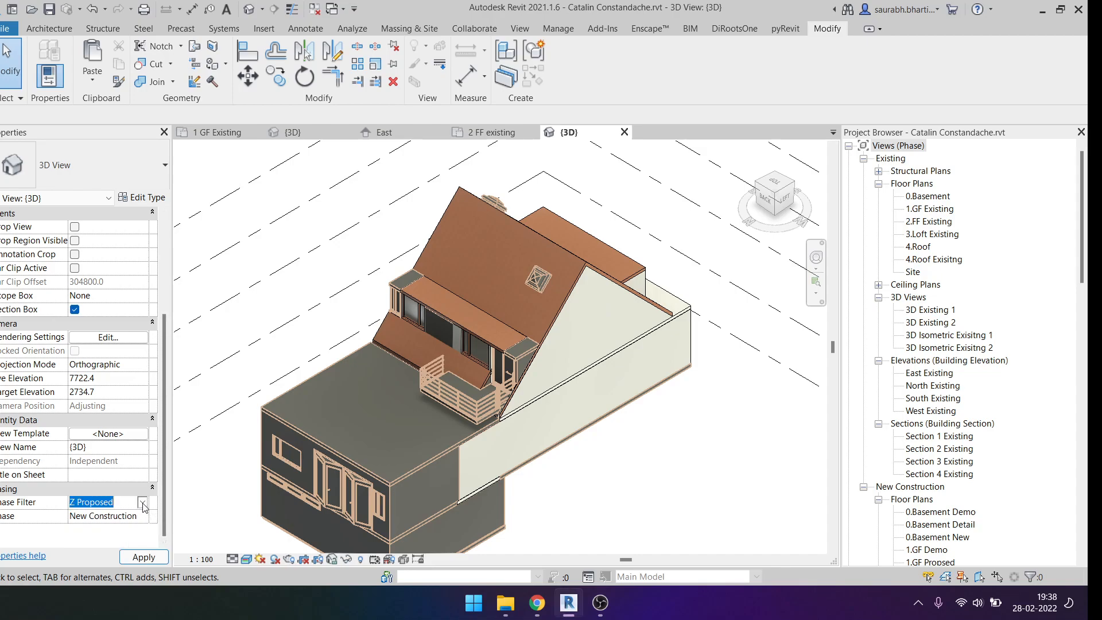
click(143, 503)
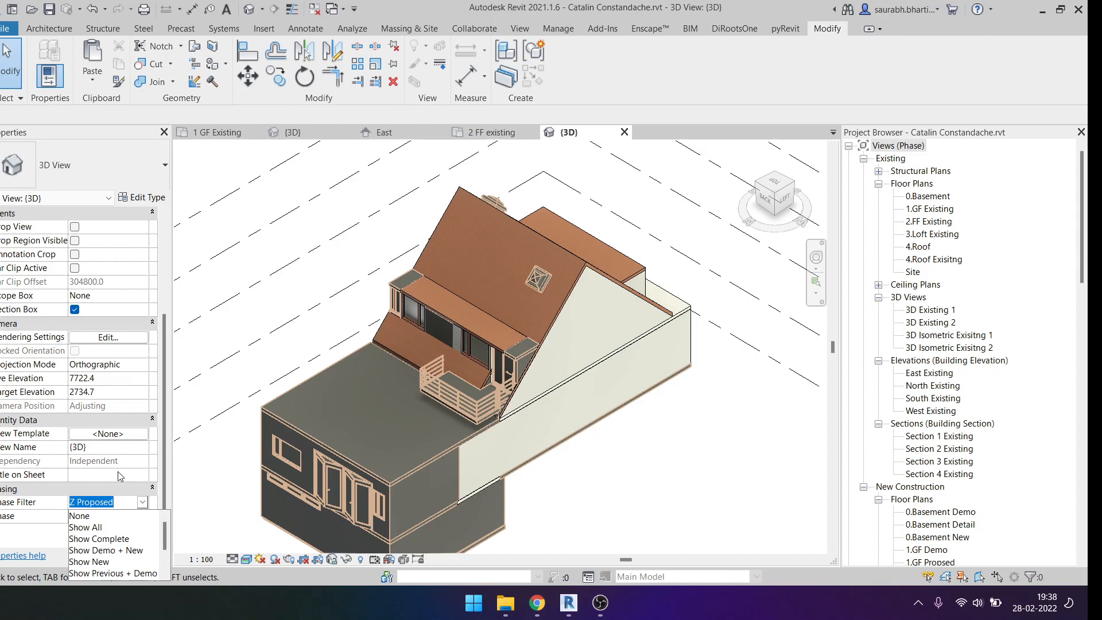
click(122, 538)
mouse_move(615, 474)
shift+middle_down()
mouse_move(522, 415)
mouse_move(642, 420)
mouse_move(622, 463)
shift+middle_up()
shift+middle_drag(528, 404, 439, 160)
scroll(464, 349, up, 5)
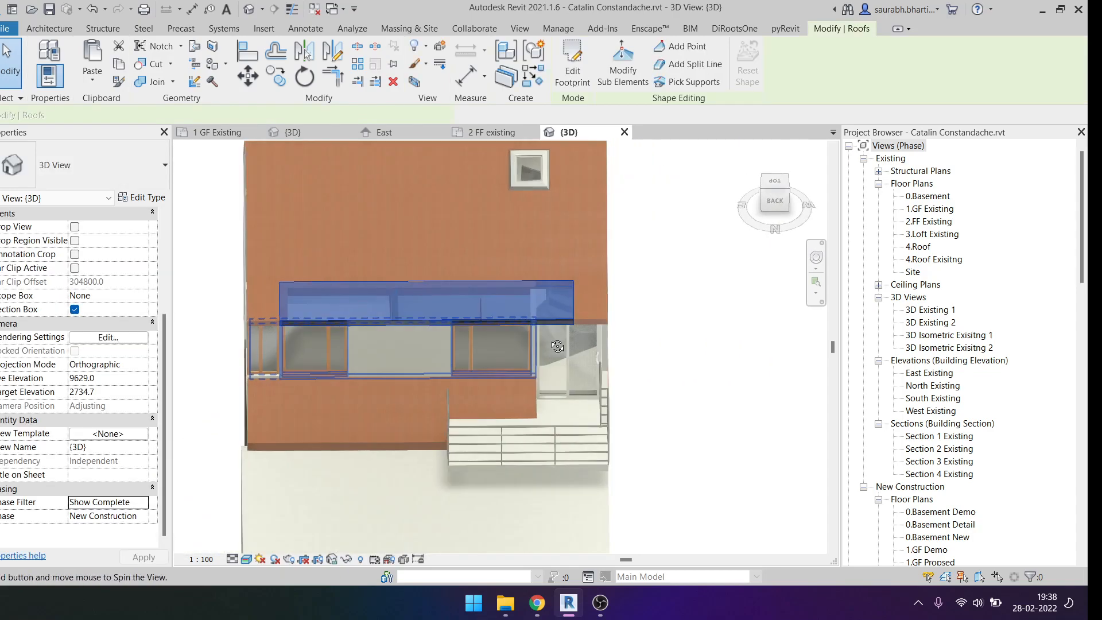
Return to the phased project's 3D view and examine the windows on both dormers.
click(380, 133)
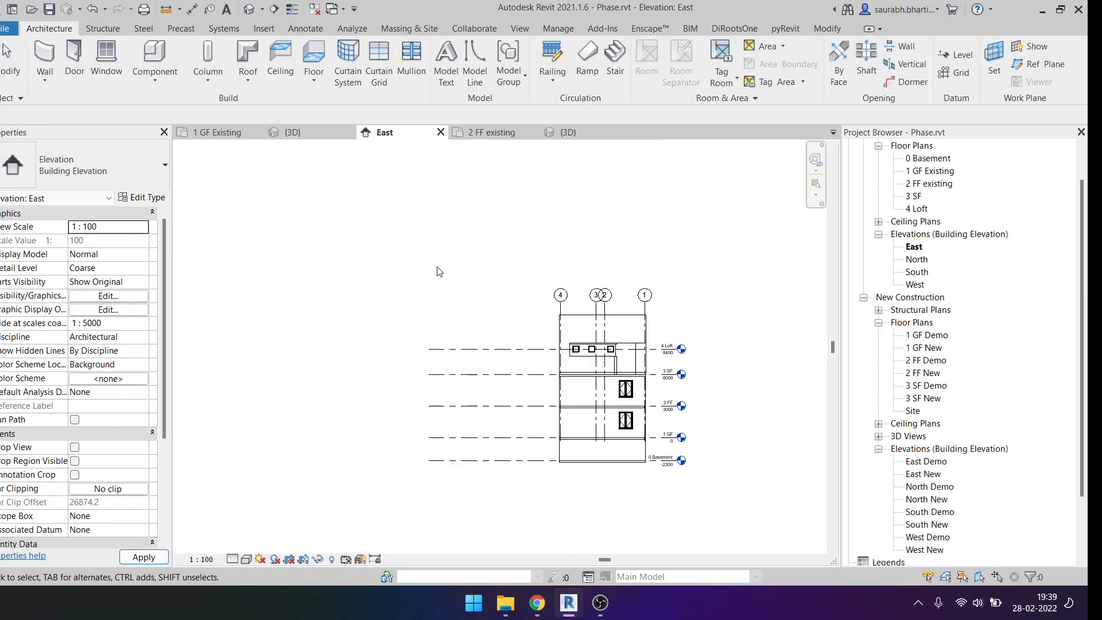
click(295, 133)
shift+middle_drag(574, 287, 620, 276)
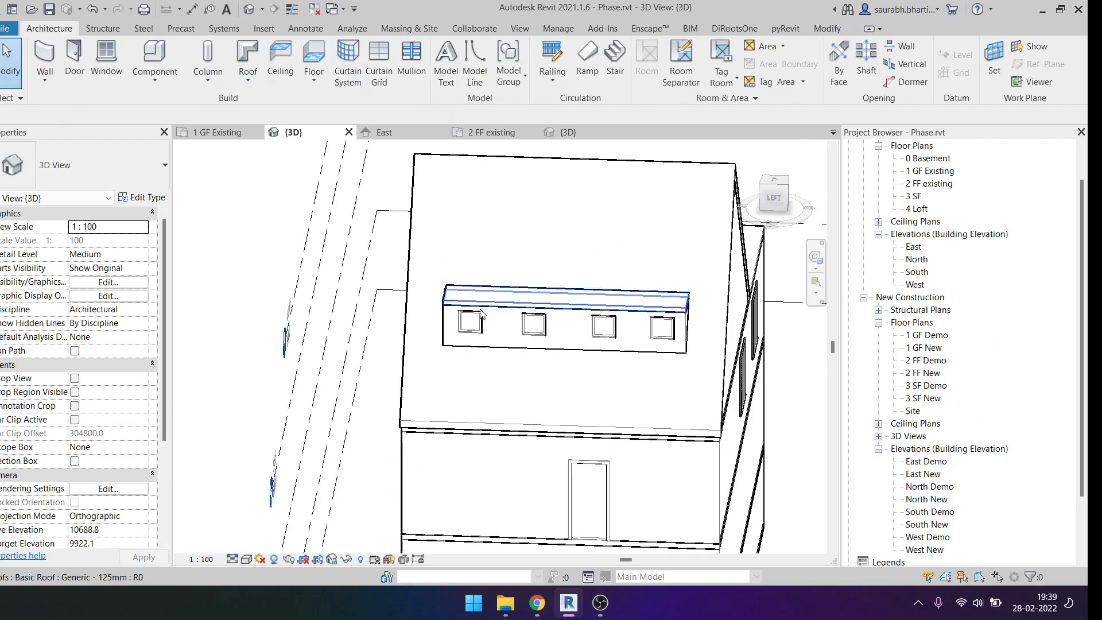
scroll(643, 273, up, 3)
click(643, 272)
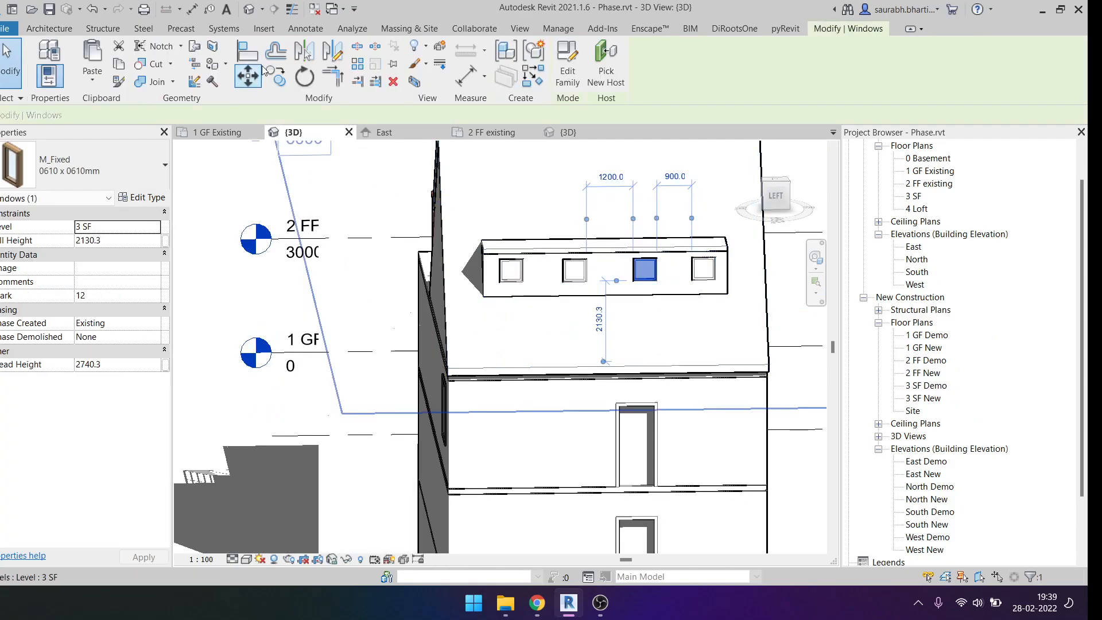
key(Escape)
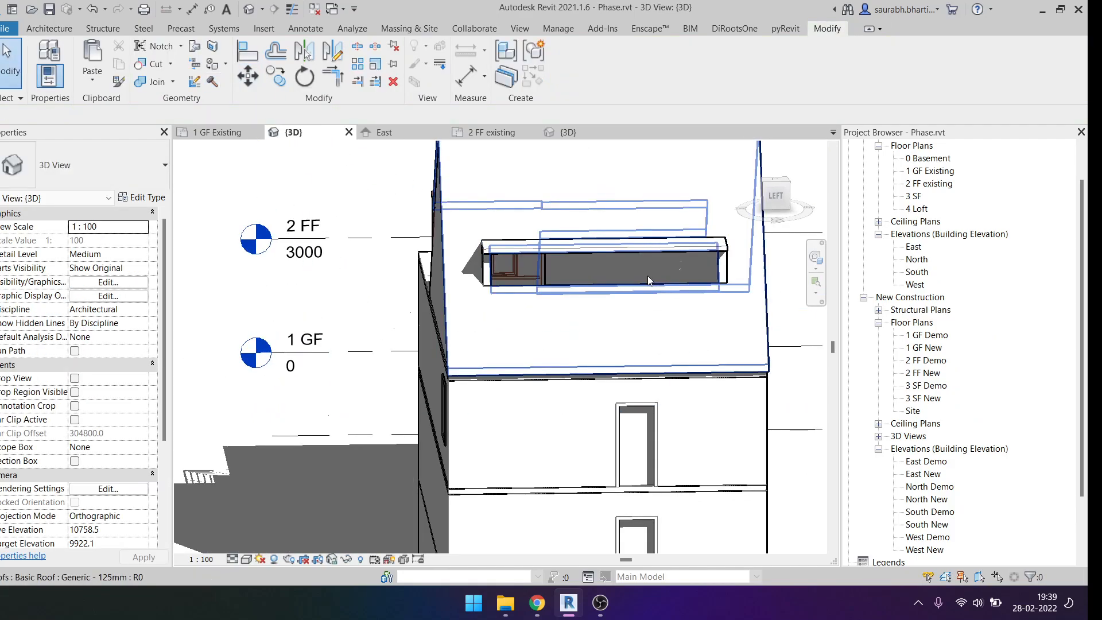
scroll(619, 252, up, 3)
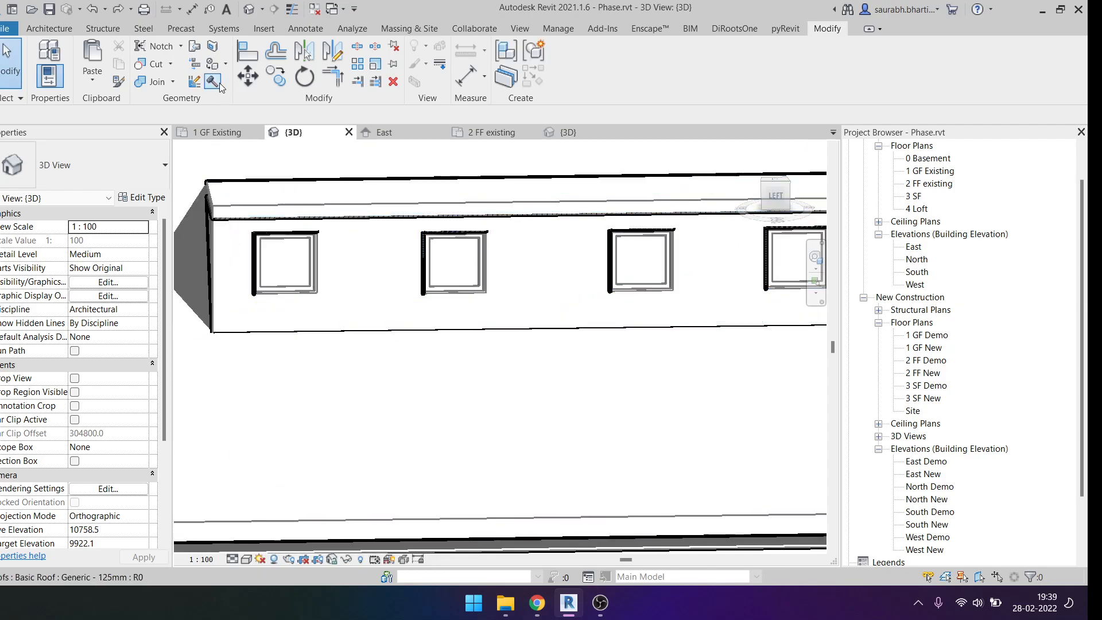
scroll(620, 240, down, 5)
shift+middle_drag(571, 305, 536, 381)
scroll(536, 381, up, 3)
shift+middle_drag(498, 314, 455, 287)
scroll(455, 287, up, 5)
middle_drag(304, 241, 631, 420)
Place a matching M_Fixed 0610 x 0610mm window in the dormer wall about 300 mm from the existing window beside the terrace.
click(644, 339)
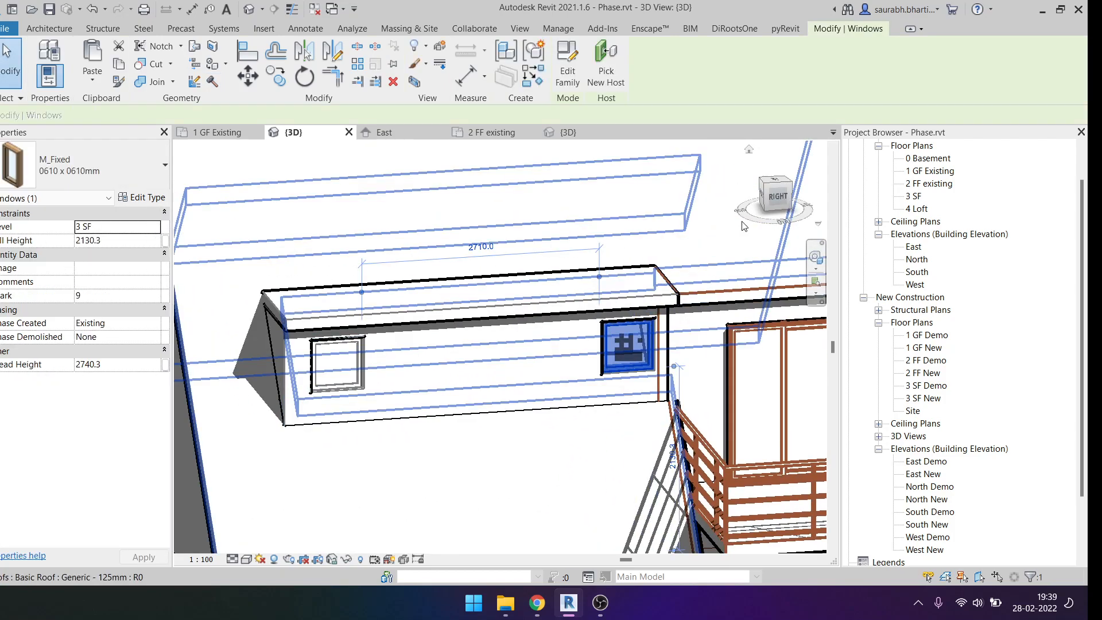
click(779, 199)
scroll(530, 321, up, 5)
key(c)
key(s)
scroll(530, 350, down, 3)
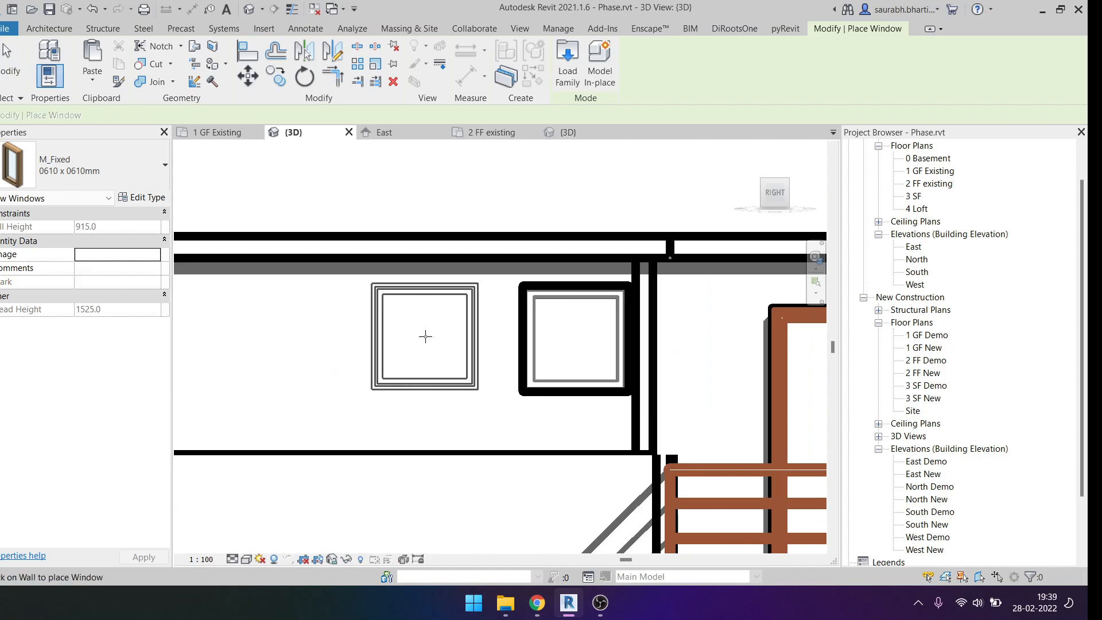
click(416, 336)
key(Escape)
key(Escape)
click(414, 307)
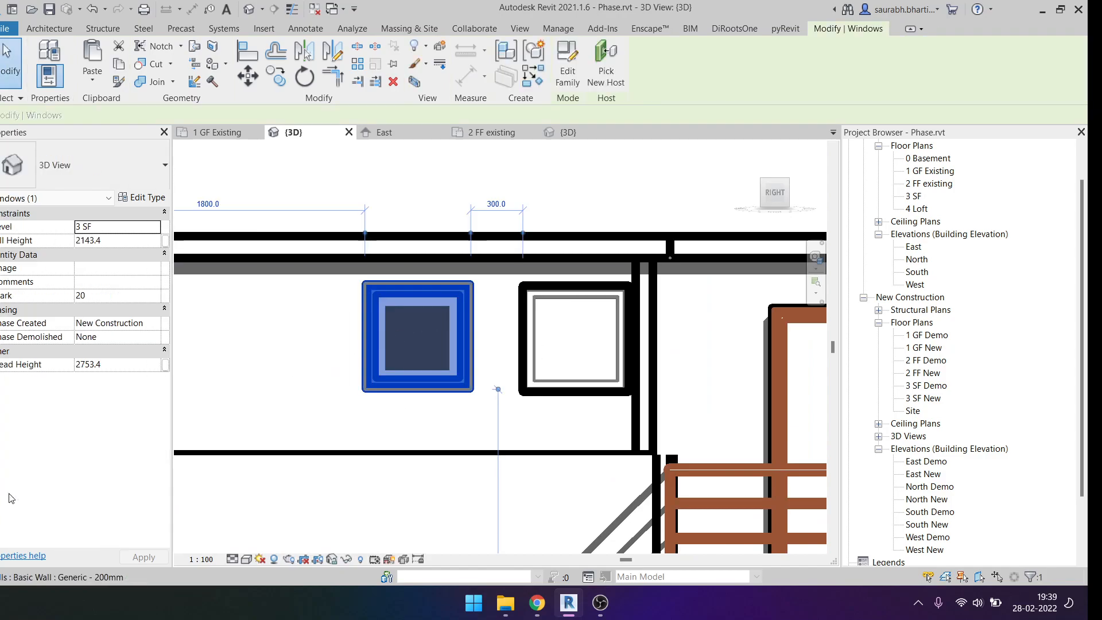
Align the new dormer window vertically with the existing window beside the terrace.
key(Escape)
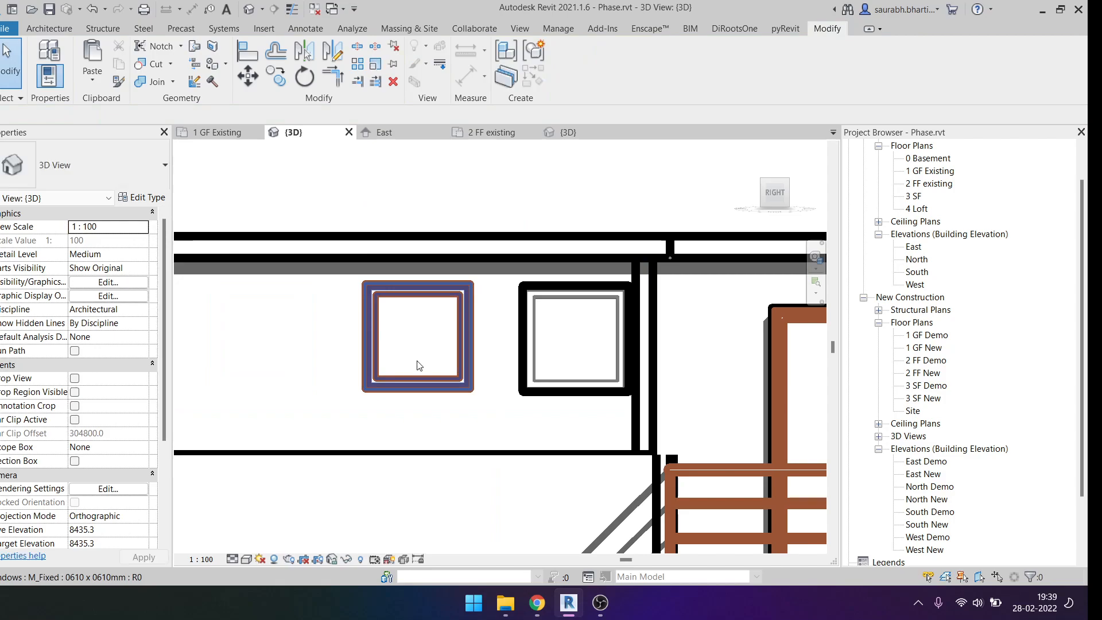
key(a)
key(l)
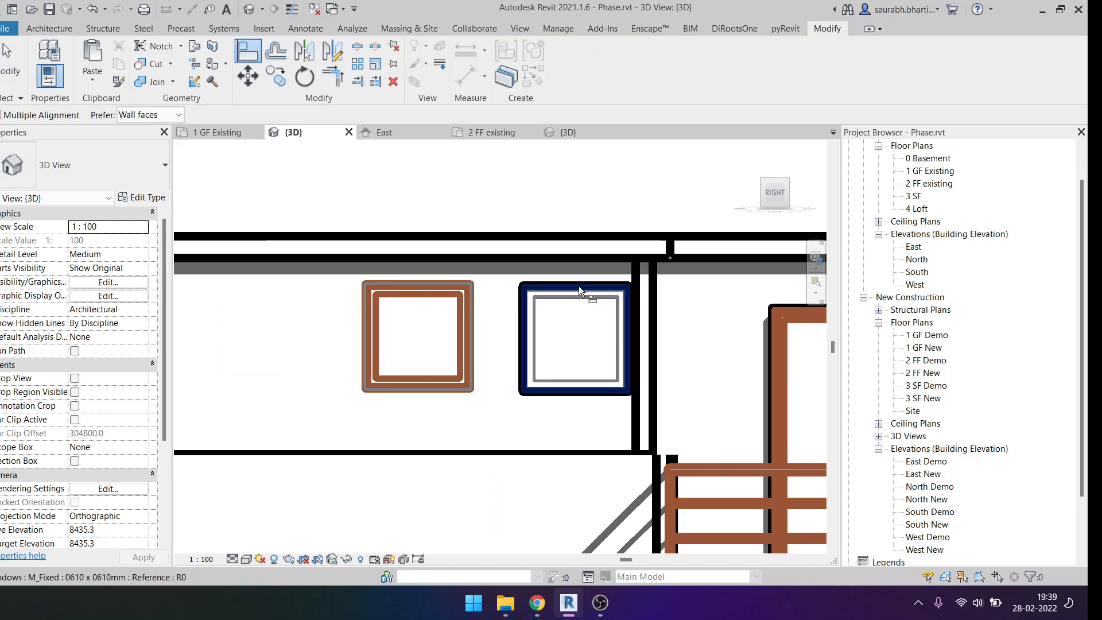
scroll(579, 288, up, 4)
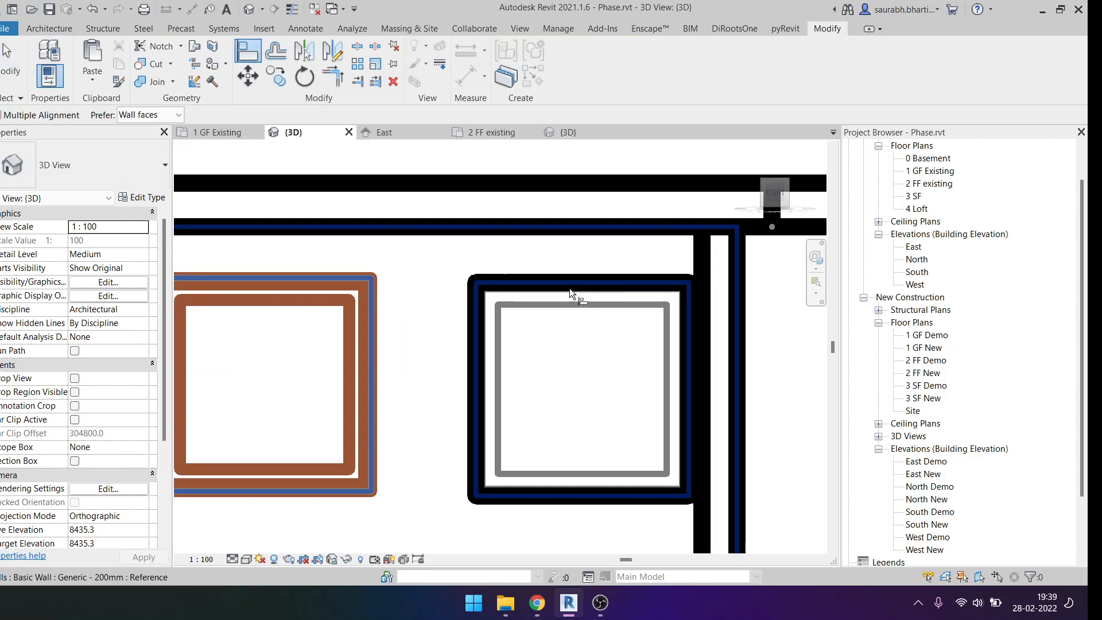
click(566, 282)
scroll(377, 302, down, 3)
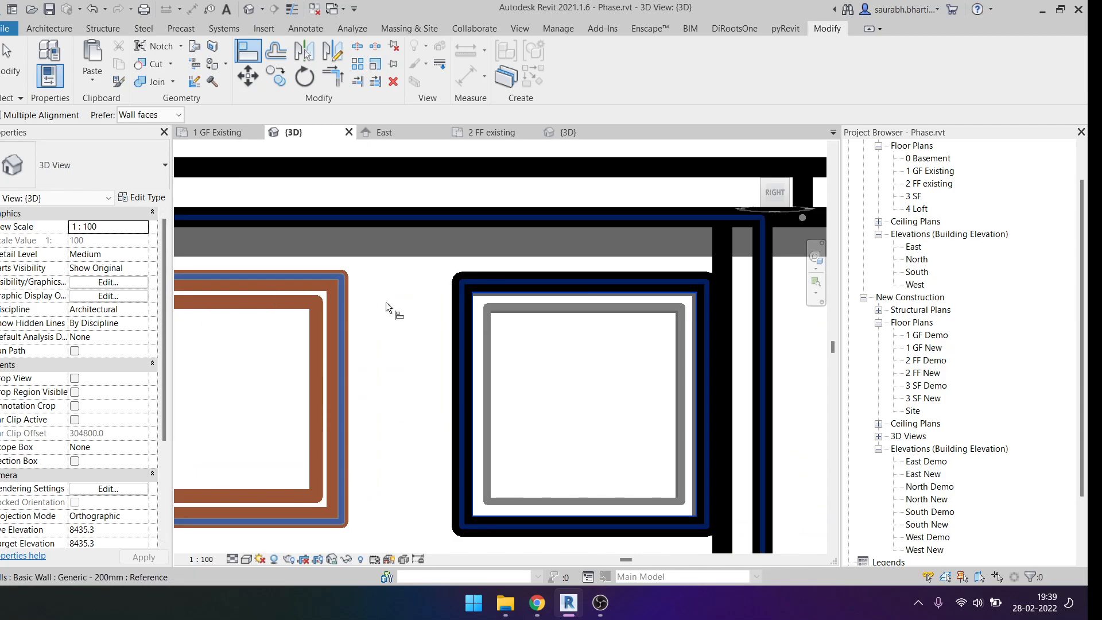
key(Escape)
key(Escape)
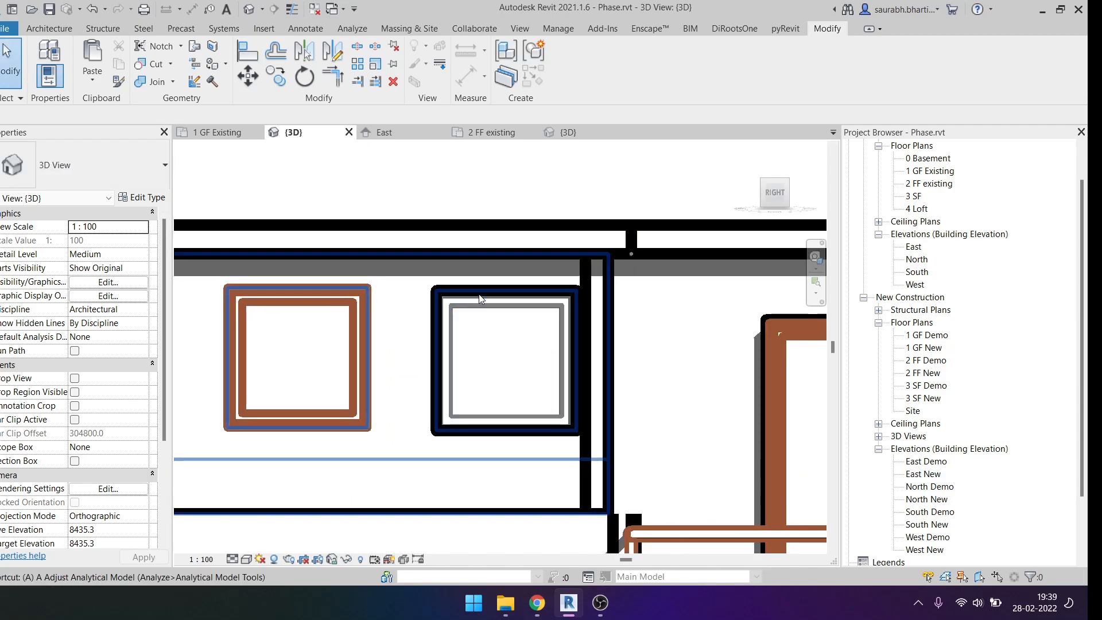
key(a)
key(l)
scroll(303, 297, down, 5)
key(Escape)
key(Escape)
Set the gap between the new dormer window and the existing window beside the terrace to 500 mm.
shift+middle_drag(401, 321, 436, 368)
click(379, 317)
scroll(409, 234, up, 2)
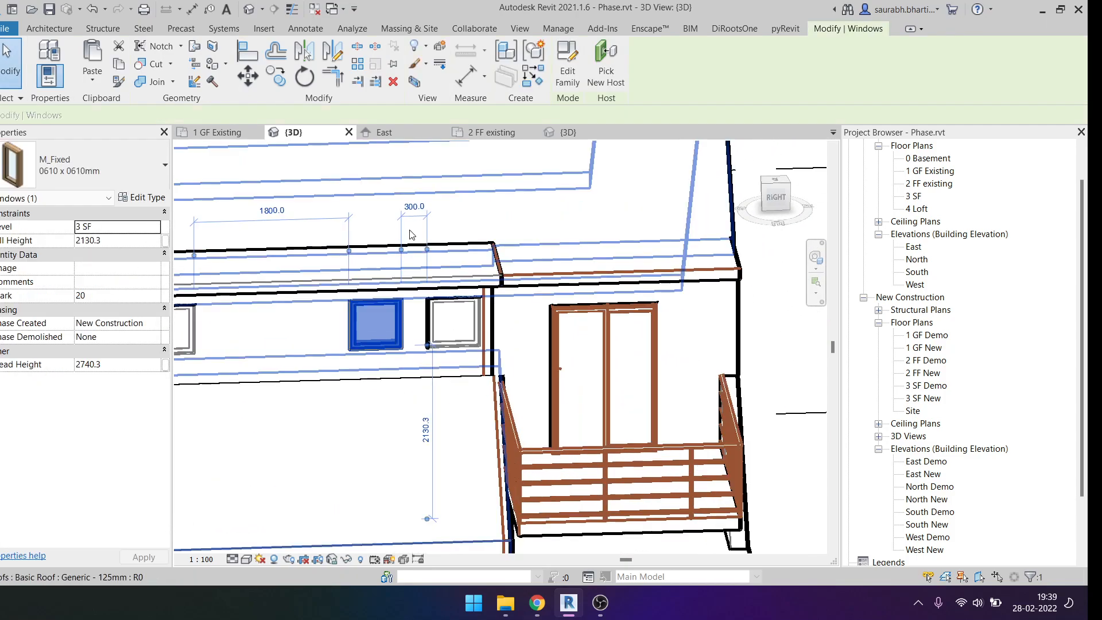
click(414, 207)
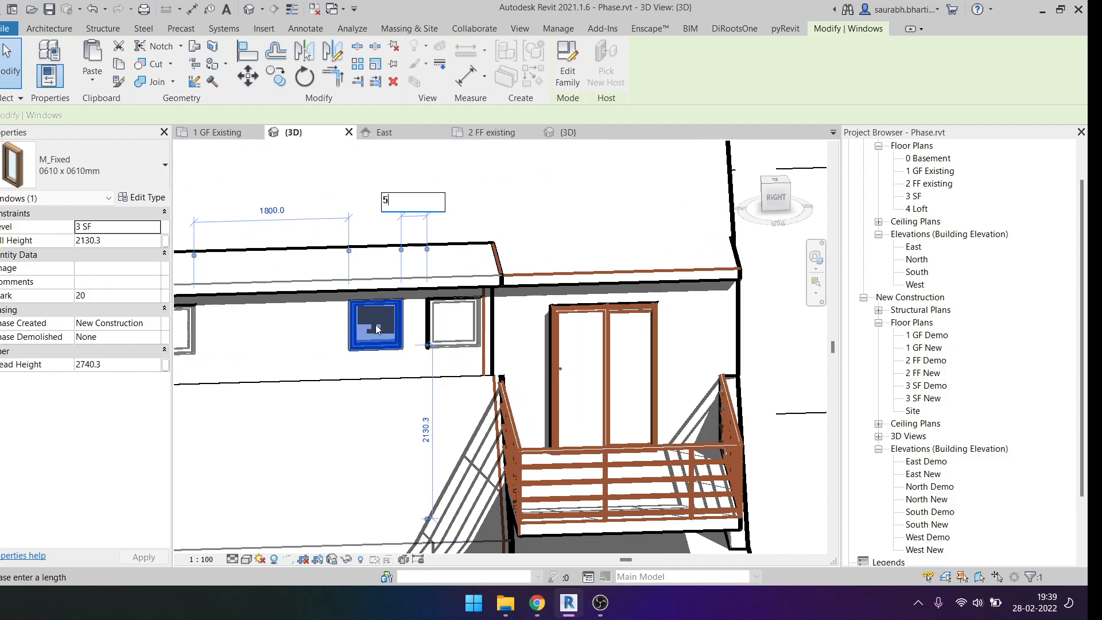
key(Return)
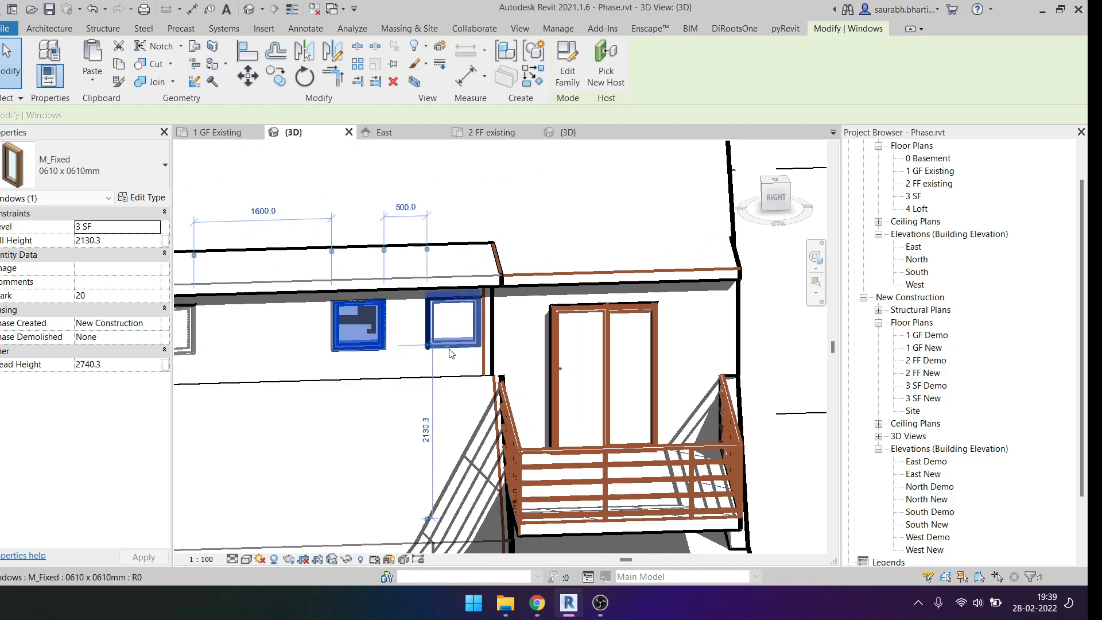
key(Escape)
Examine the spacing and levels of the dormer windows, and view the whole house from behind.
shift+middle_drag(387, 330, 246, 320)
click(393, 331)
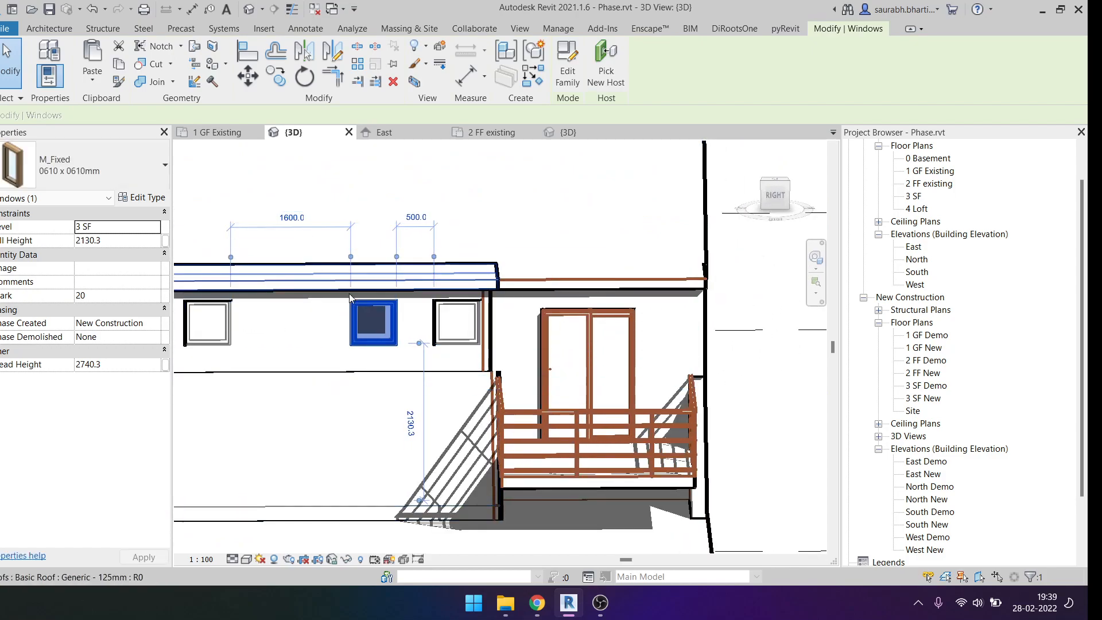
key(Escape)
click(208, 323)
middle_drag(263, 281, 361, 302)
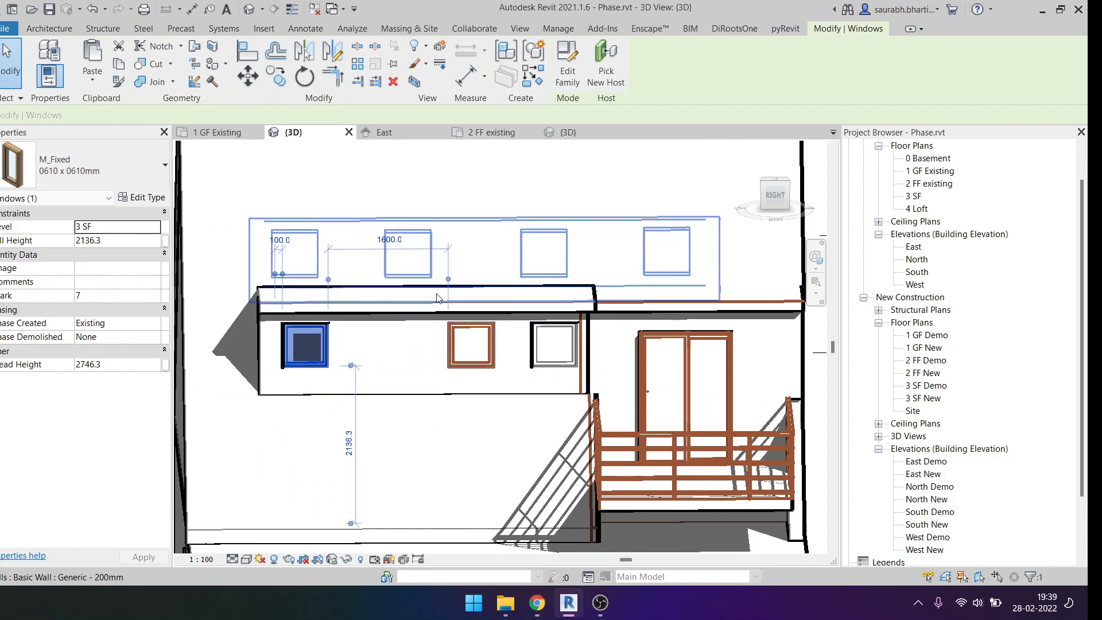
key(Escape)
scroll(500, 350, down, 2)
shift+middle_drag(698, 402, 528, 281)
scroll(508, 302, down, 2)
scroll(650, 396, down, 2)
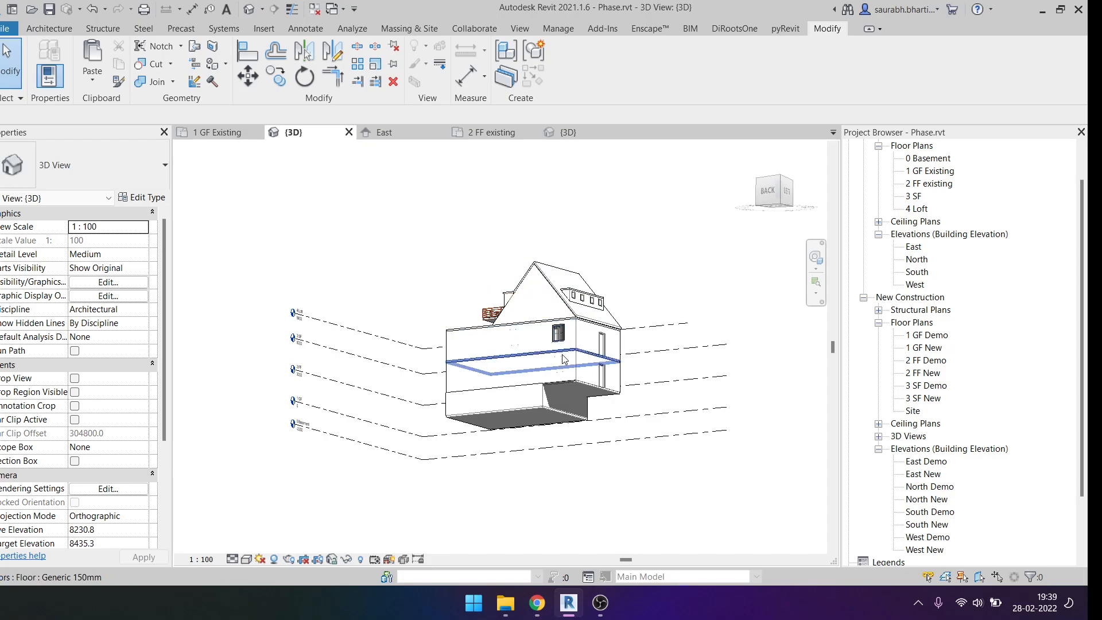
scroll(938, 218, up, 1)
Open the 1 GF Existing plan and delete the red detail lines above the stair wall between grids B and C.
double_click(932, 209)
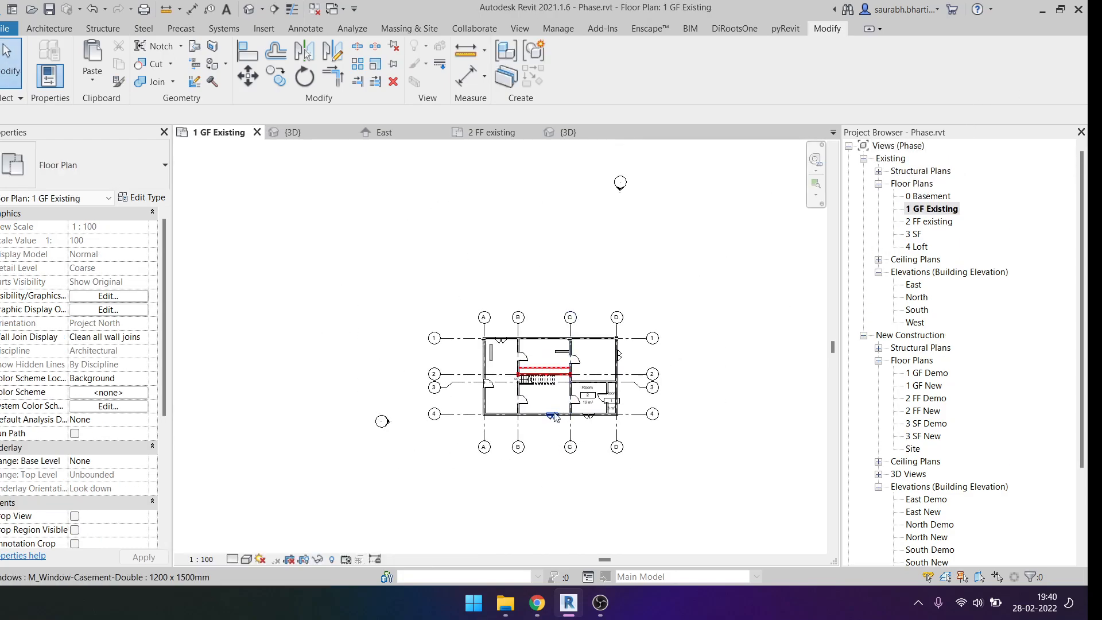
scroll(510, 399, up, 5)
click(526, 271)
key(Escape)
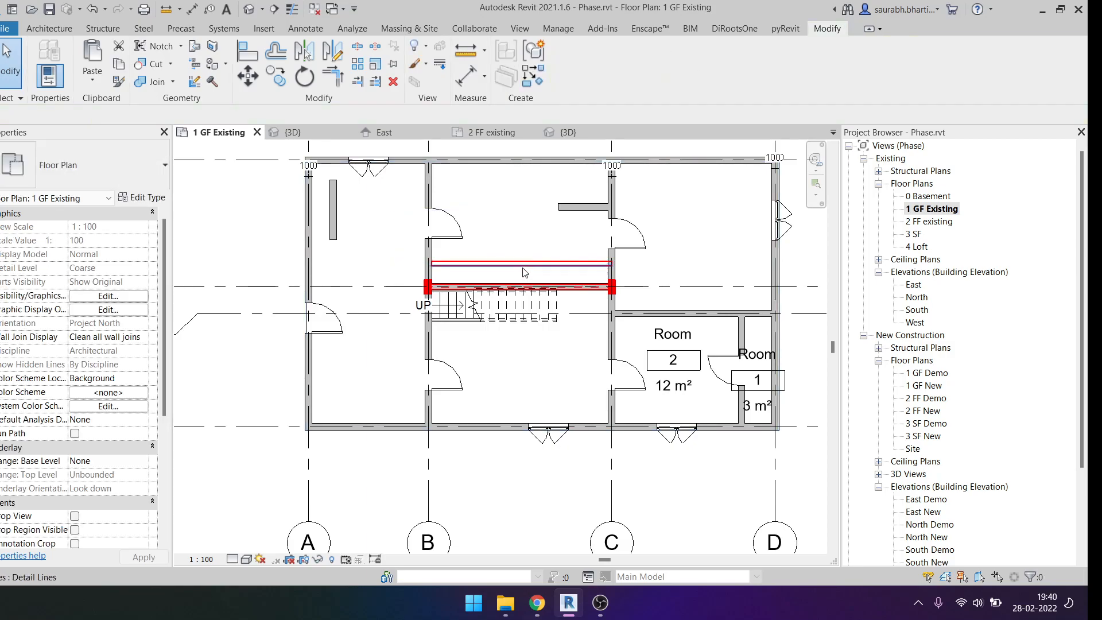
scroll(514, 283, up, 4)
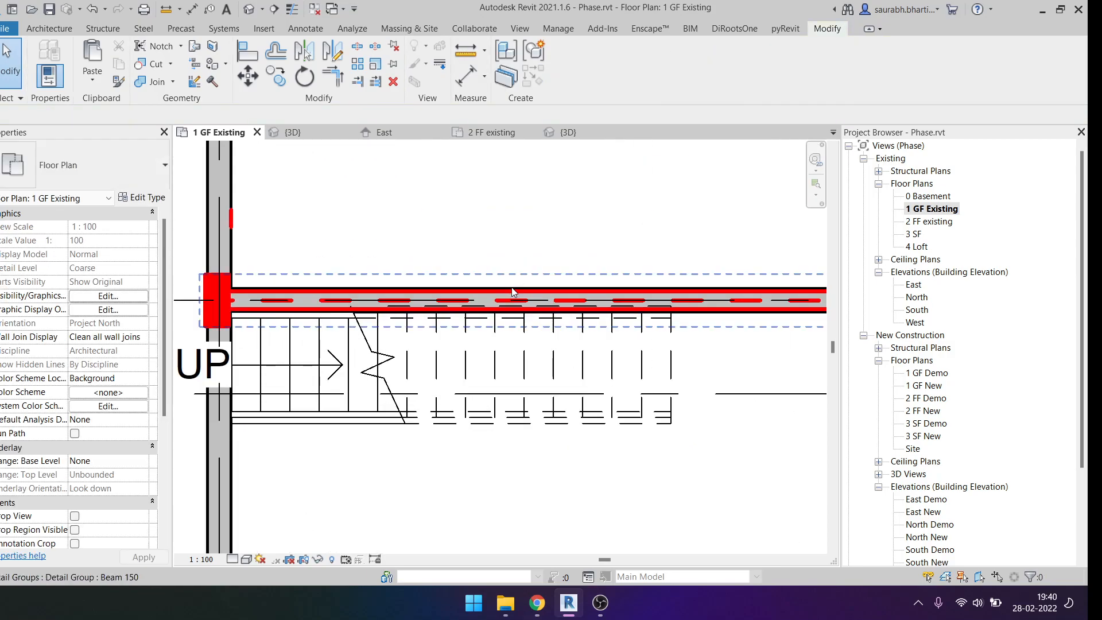
Delete the Beam 150 detail group with its red end supports along the stair wall between grids B and C.
scroll(473, 284, down, 2)
scroll(363, 287, up, 1)
scroll(367, 284, up, 2)
click(370, 277)
key(Escape)
scroll(755, 278, down, 3)
click(717, 274)
key(Escape)
scroll(373, 327, down, 3)
scroll(372, 327, up, 1)
scroll(372, 325, down, 1)
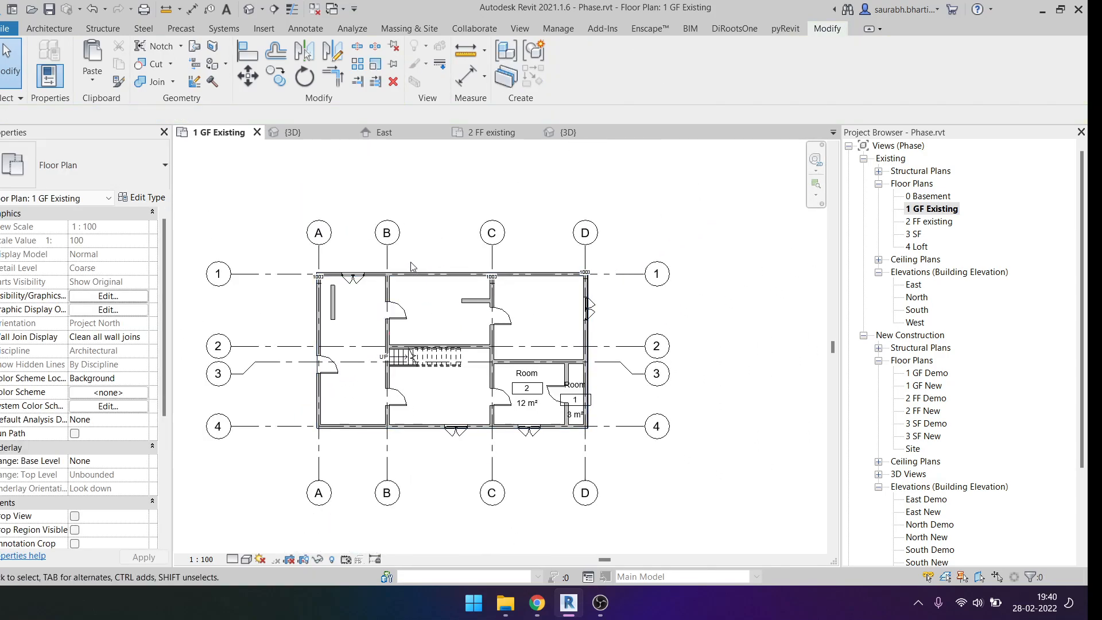
Extend the lettered grids A to D further out from the building at both ends.
drag(388, 245, 387, 184)
key(Escape)
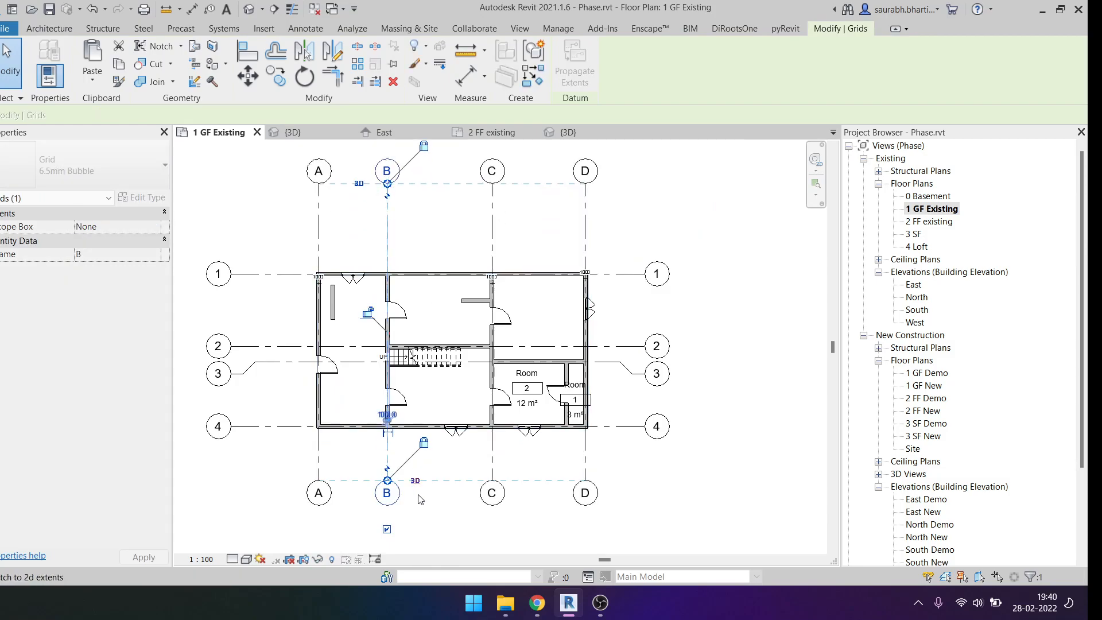
middle_drag(391, 447, 512, 400)
click(508, 401)
drag(507, 434, 508, 489)
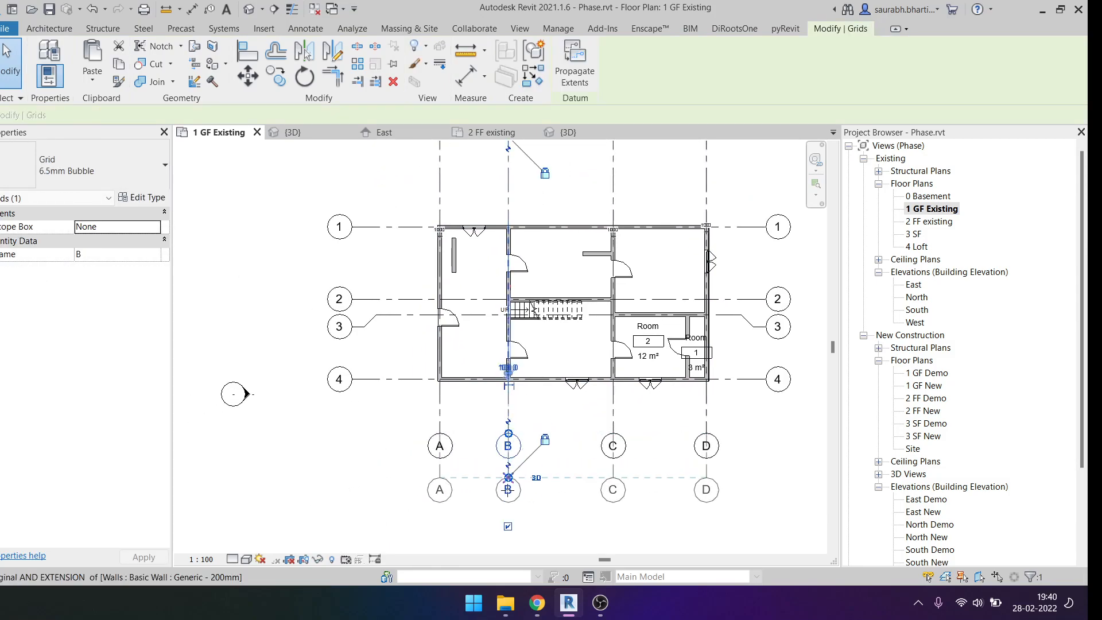
key(Escape)
Delete the overlapping dimension at the building corner where grids A and 1 meet.
middle_drag(504, 421, 445, 528)
scroll(381, 320, up, 5)
scroll(386, 305, down, 6)
scroll(464, 296, up, 5)
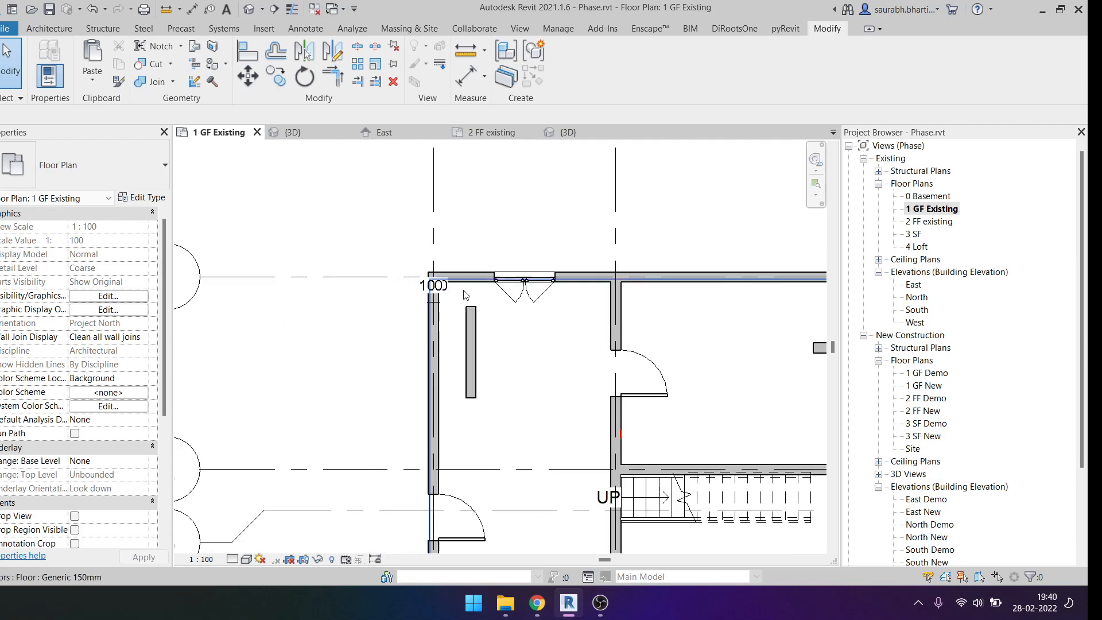
click(434, 286)
key(Delete)
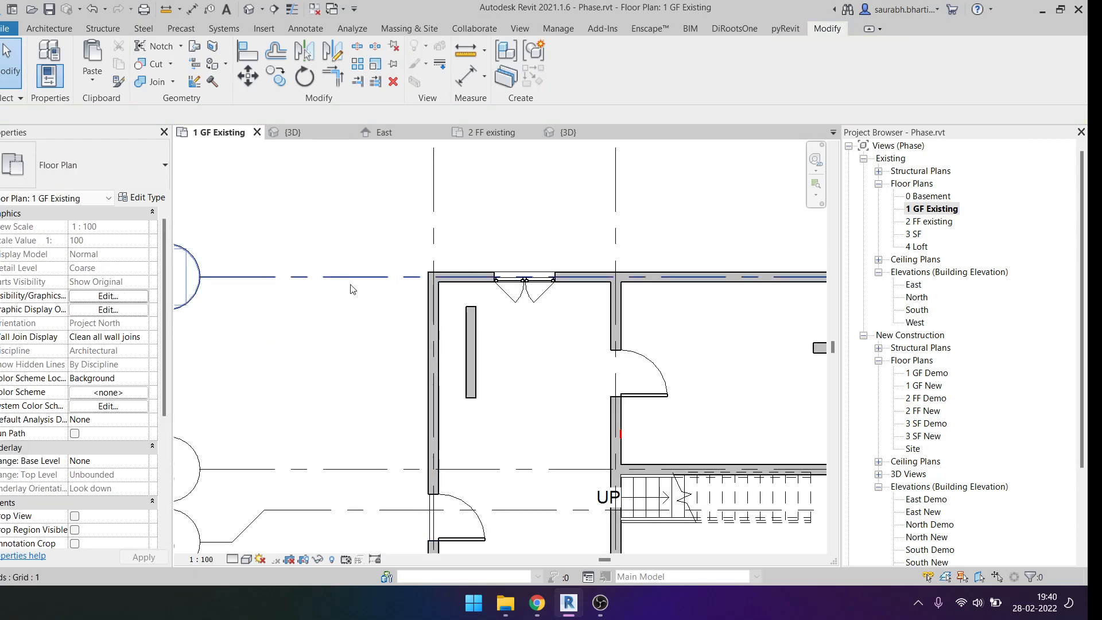
scroll(353, 288, down, 3)
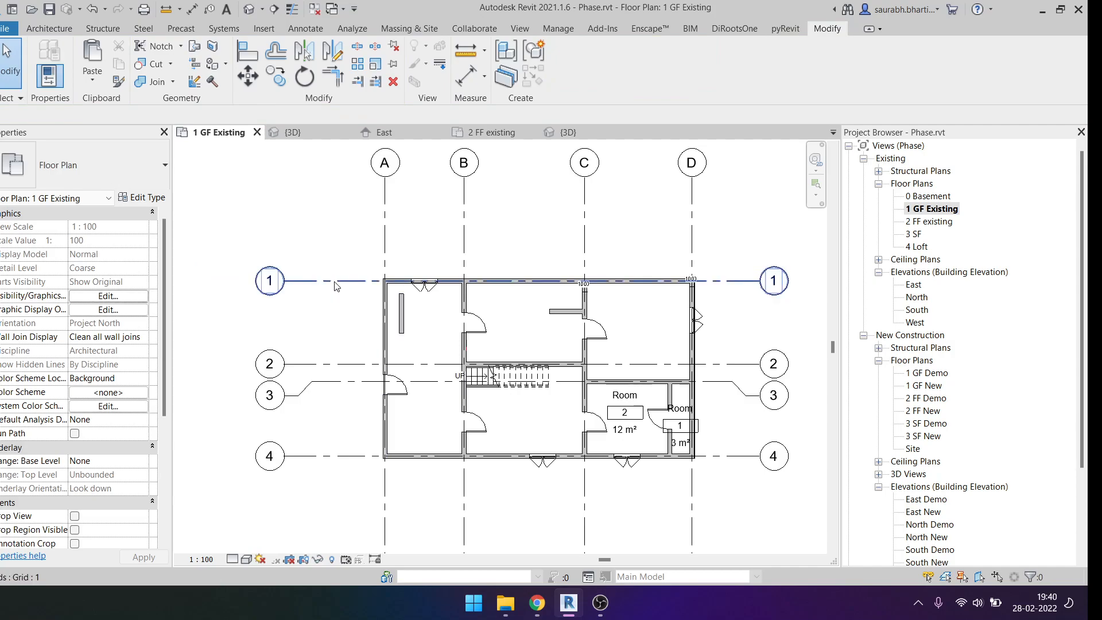
click(335, 281)
key(Escape)
scroll(474, 392, up, 2)
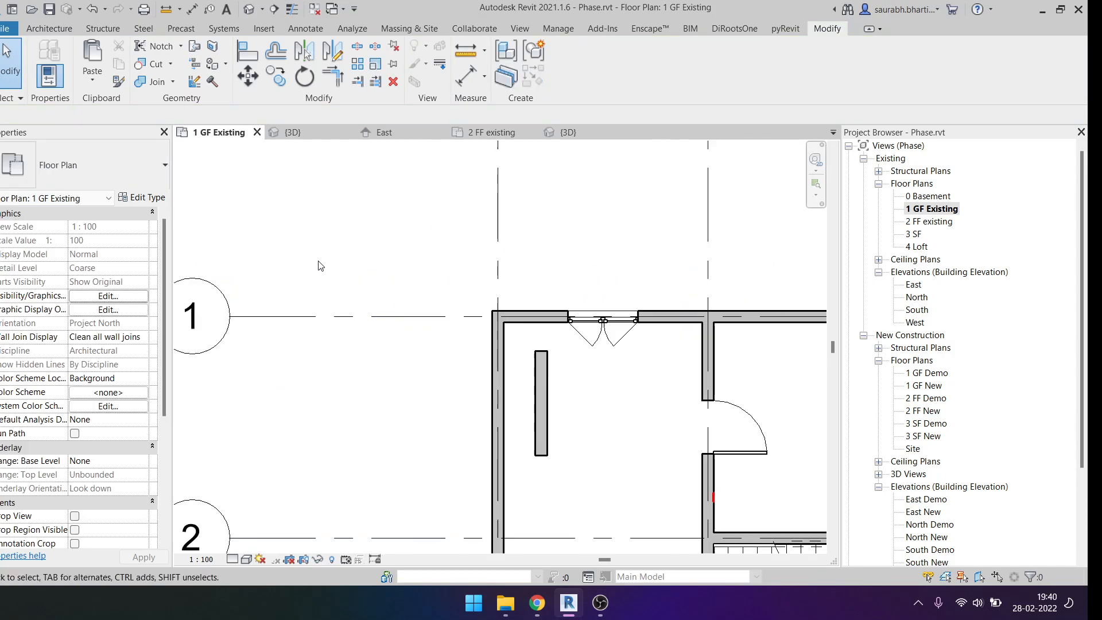
scroll(596, 356, up, 3)
scroll(374, 311, down, 4)
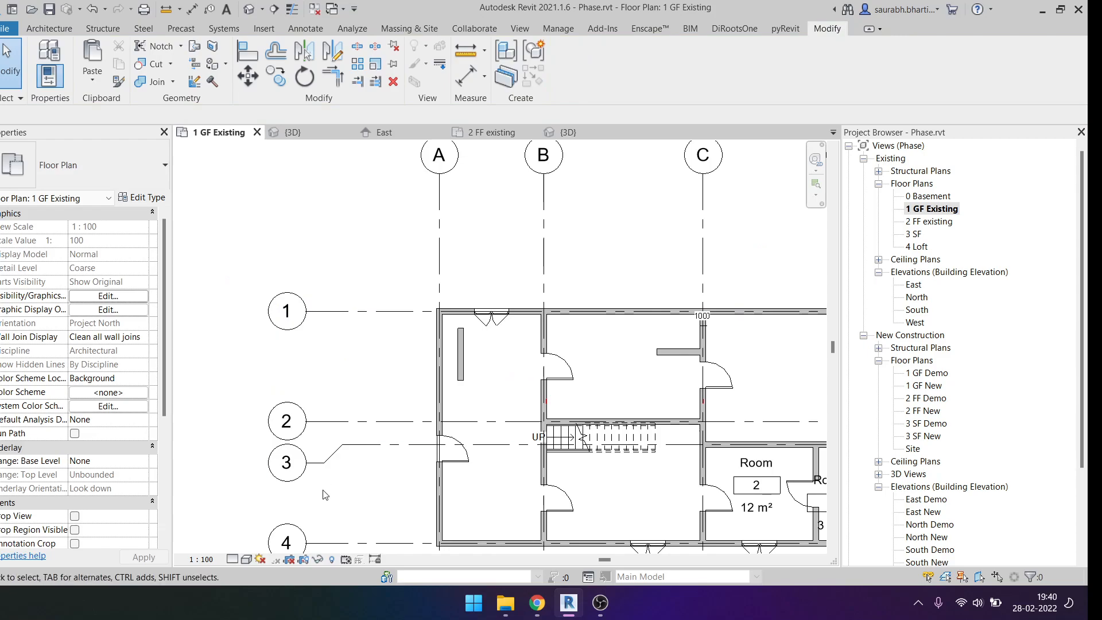
Remove the Architectural Plan view template from the 1 GF Existing plan by assigning None.
click(246, 559)
click(290, 543)
scroll(95, 406, down, 5)
click(109, 406)
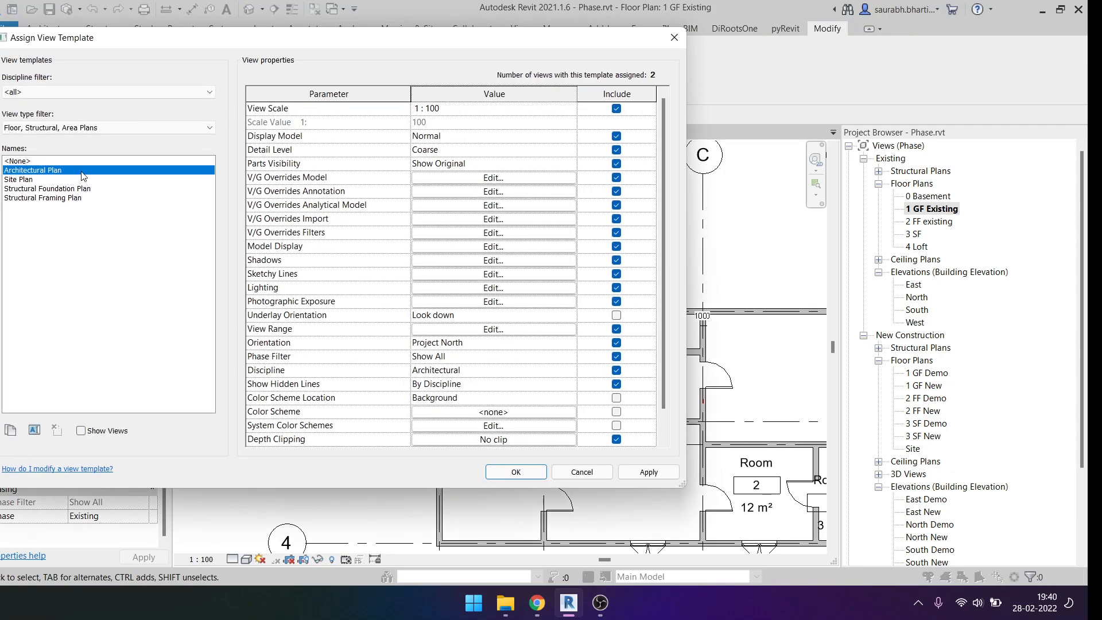
key(Up)
click(516, 471)
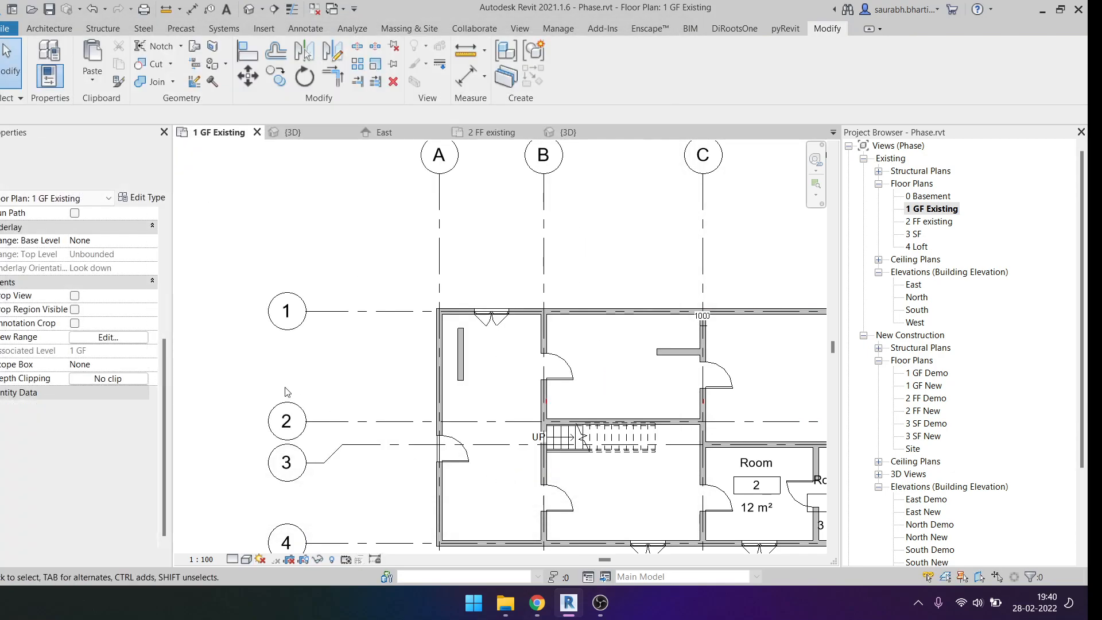
scroll(336, 387, down, 2)
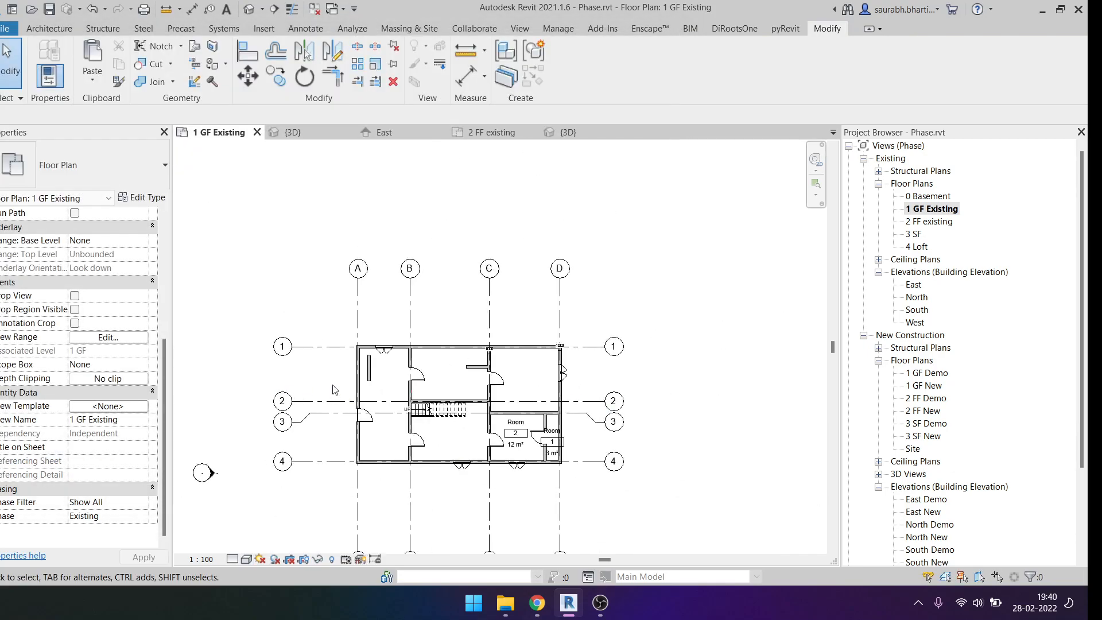
Set the End Segment Color of the 6.5mm Bubble grid type to orange, RGB 255-128-000.
click(308, 355)
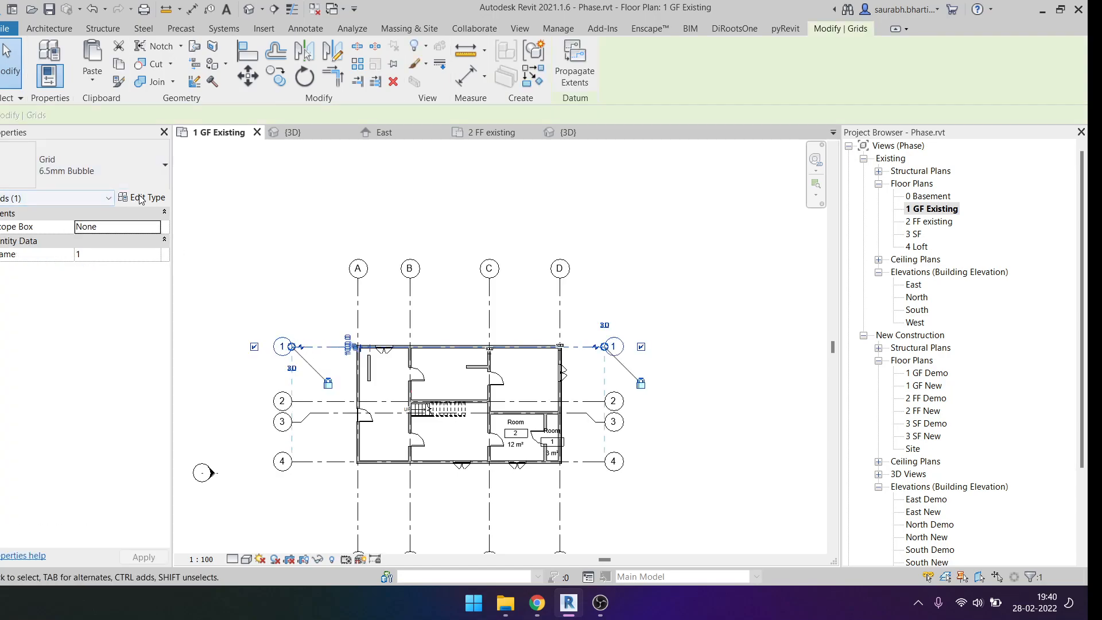
click(150, 198)
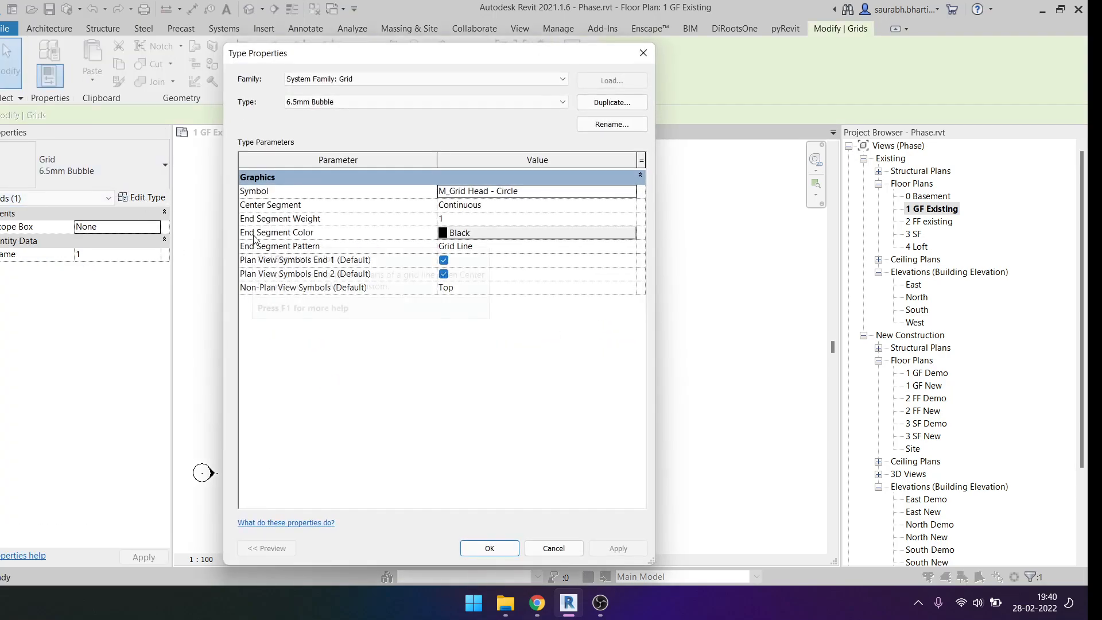
click(463, 231)
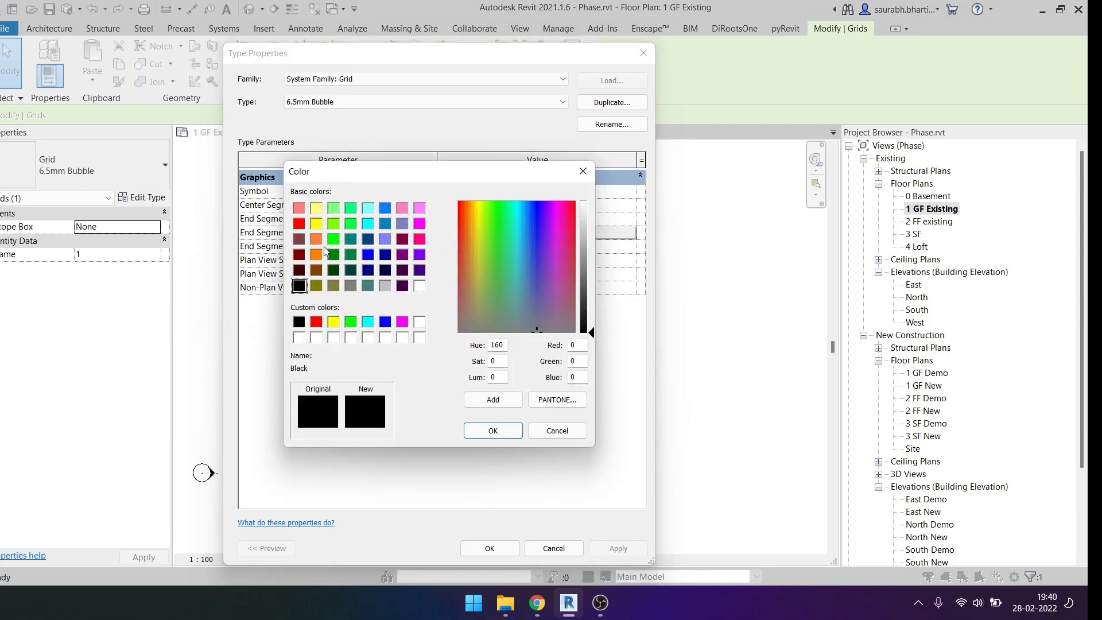
click(316, 255)
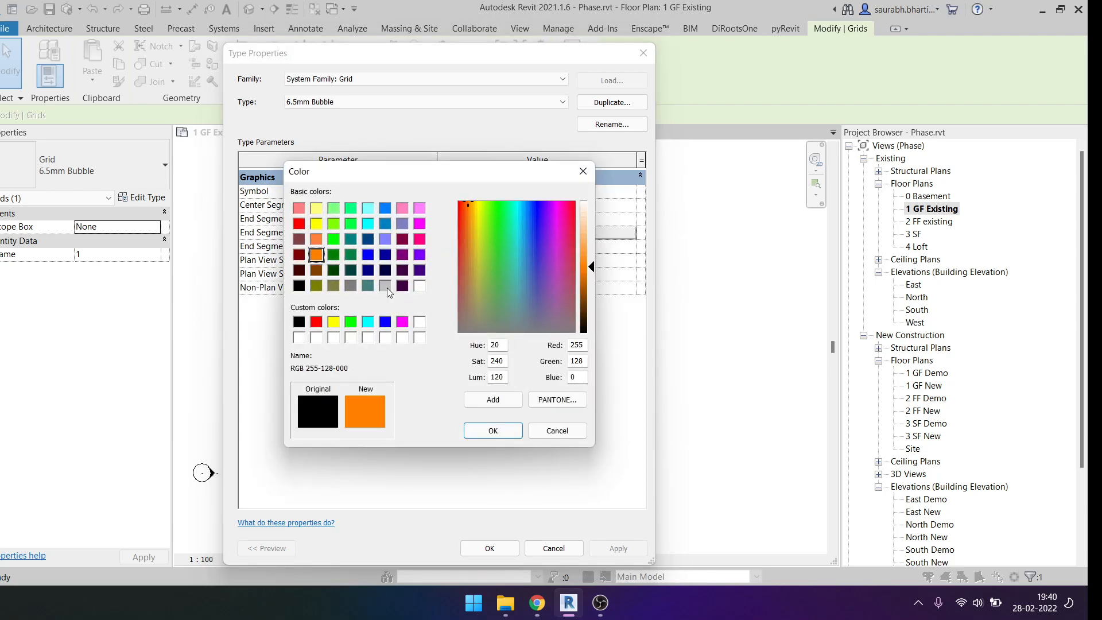
click(510, 433)
click(491, 547)
key(Escape)
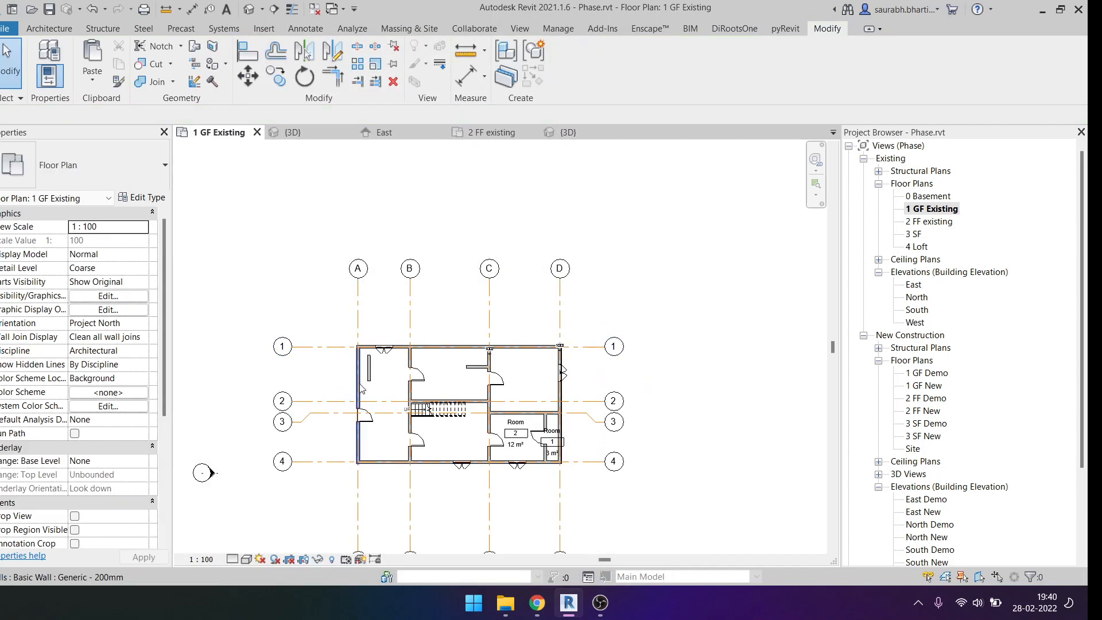
Add an aligned dimension between the inner wall faces at grids A and B, placed outside the building above grid 1.
scroll(362, 345, up, 3)
scroll(362, 344, down, 3)
scroll(362, 344, up, 4)
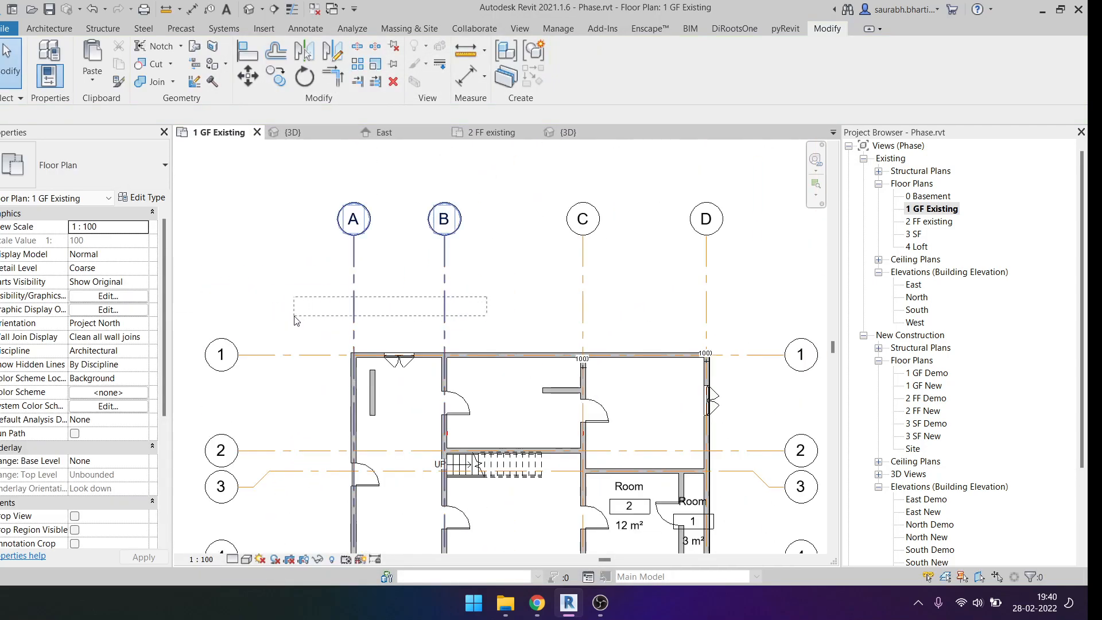
scroll(338, 310, down, 1)
scroll(408, 253, up, 3)
scroll(419, 330, down, 6)
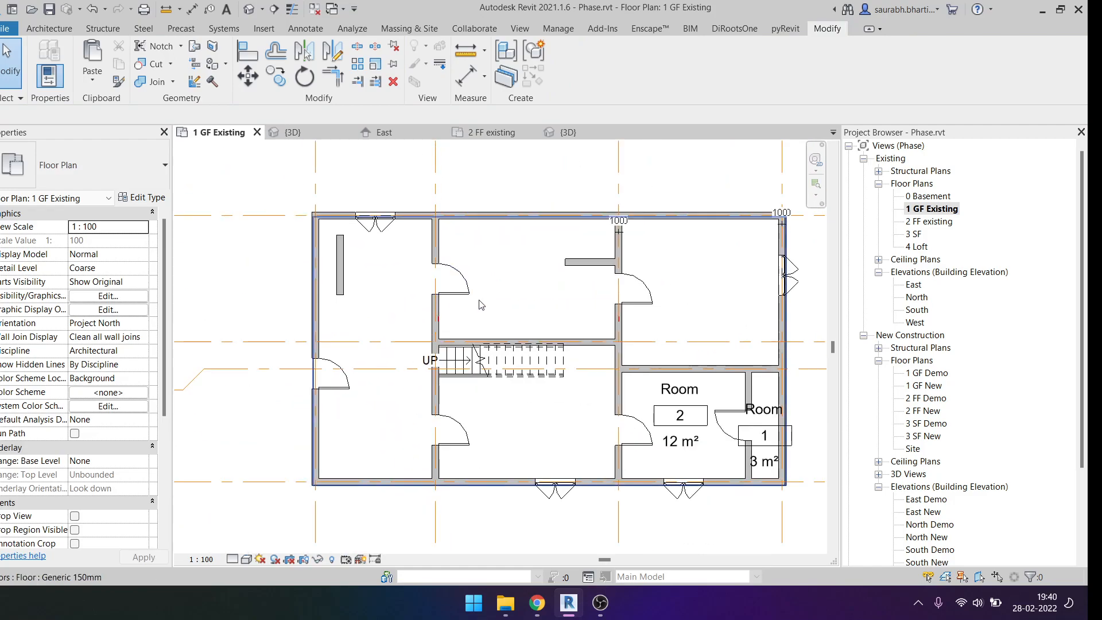
key(d)
key(i)
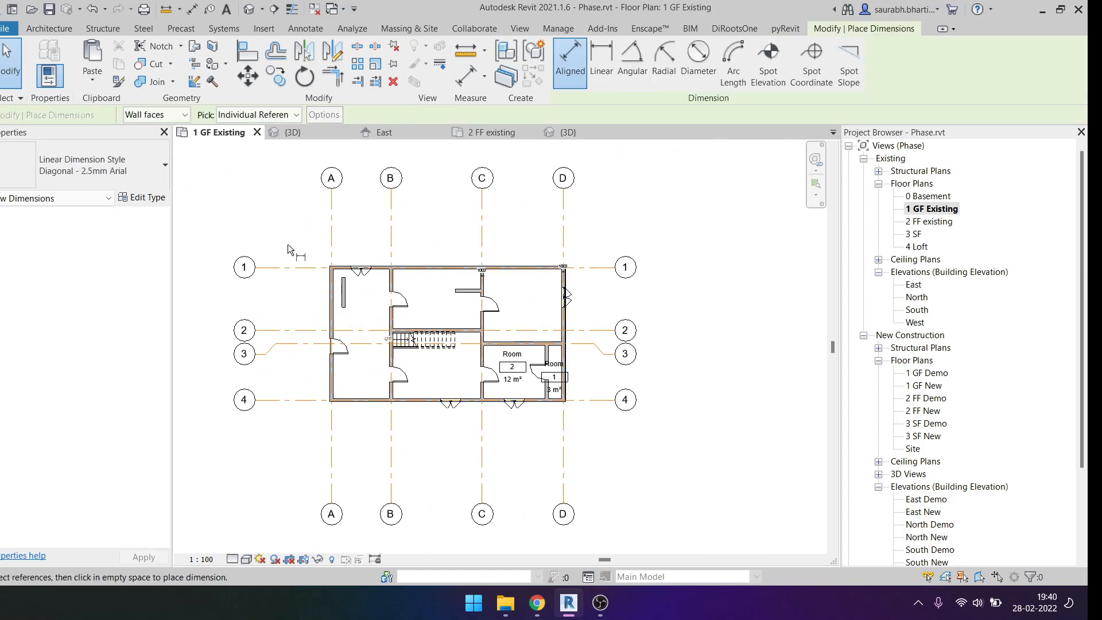
scroll(290, 246, up, 5)
click(362, 365)
click(587, 361)
click(574, 241)
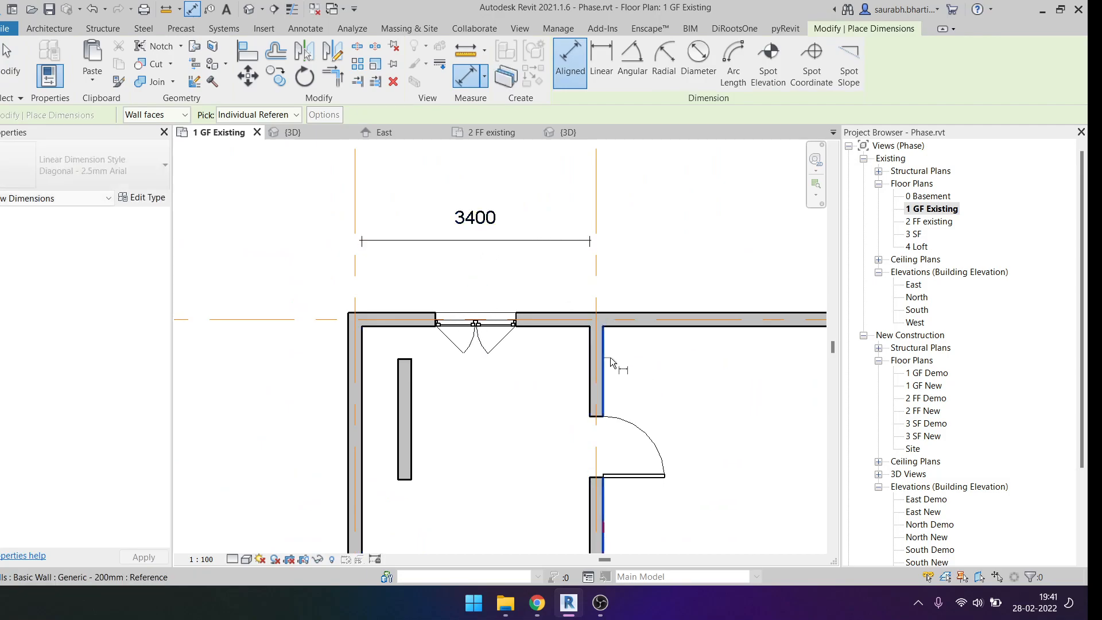
Add an aligned dimension between the inner wall faces at grids B and C, in line with the existing dimension above grid 1.
scroll(610, 357, down, 5)
click(512, 398)
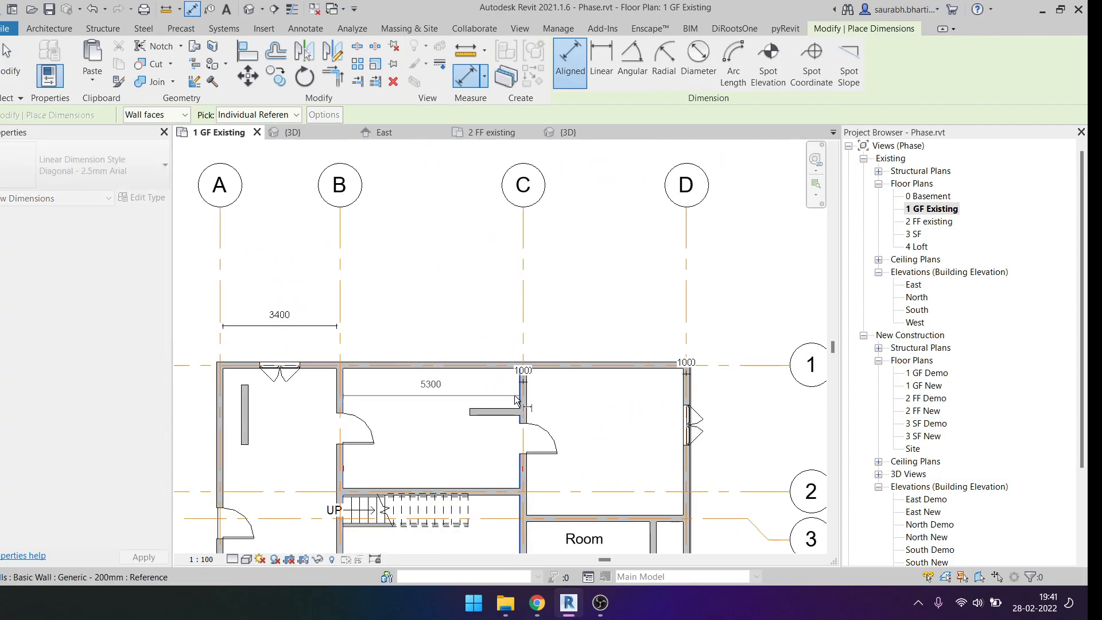
click(476, 330)
key(Escape)
key(Escape)
Delete the overlapping dimension on the wall where grids C and 1 meet.
scroll(528, 377, up, 3)
click(523, 371)
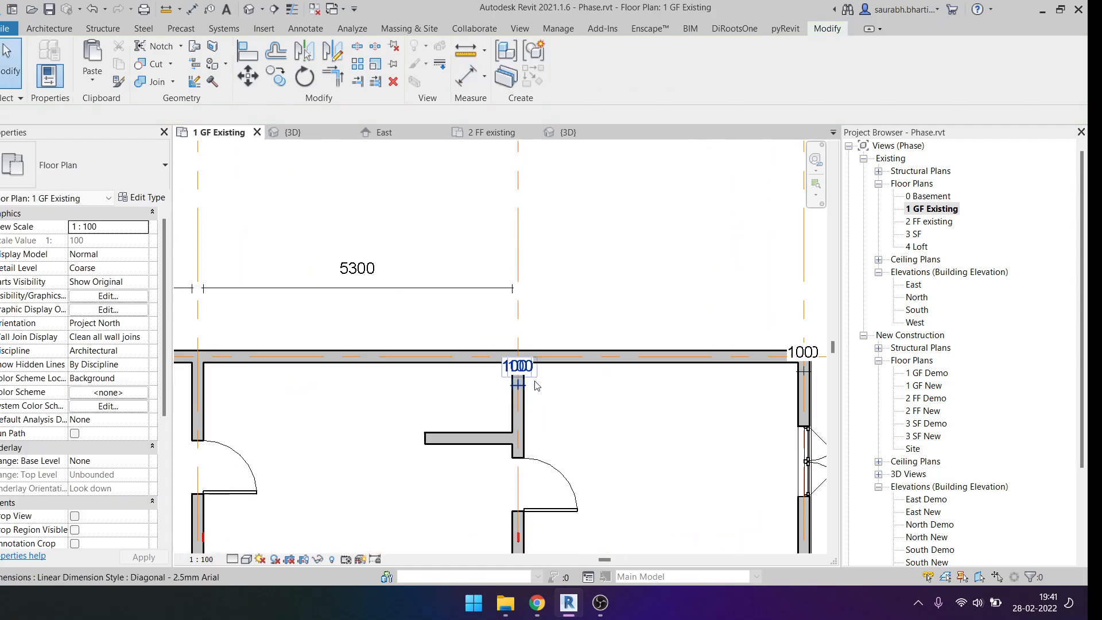
key(Delete)
scroll(543, 383, down, 2)
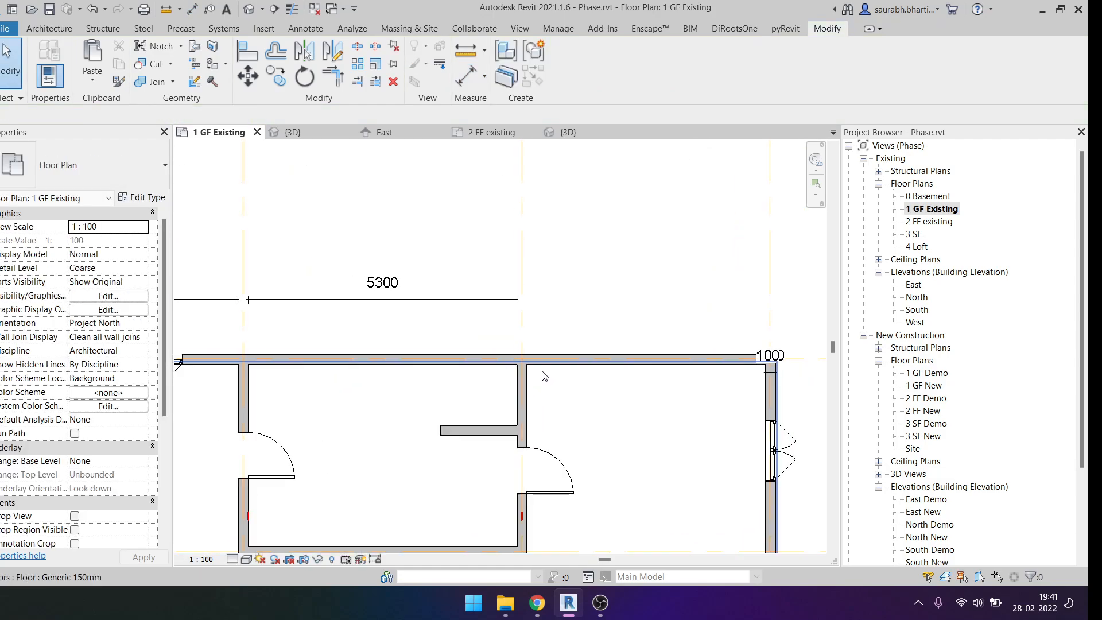
Add an aligned dimension between the inner wall faces at grids C and D, in line with the other dimensions above grid 1.
key(d)
key(i)
click(524, 393)
click(766, 384)
click(714, 304)
scroll(563, 262, down, 4)
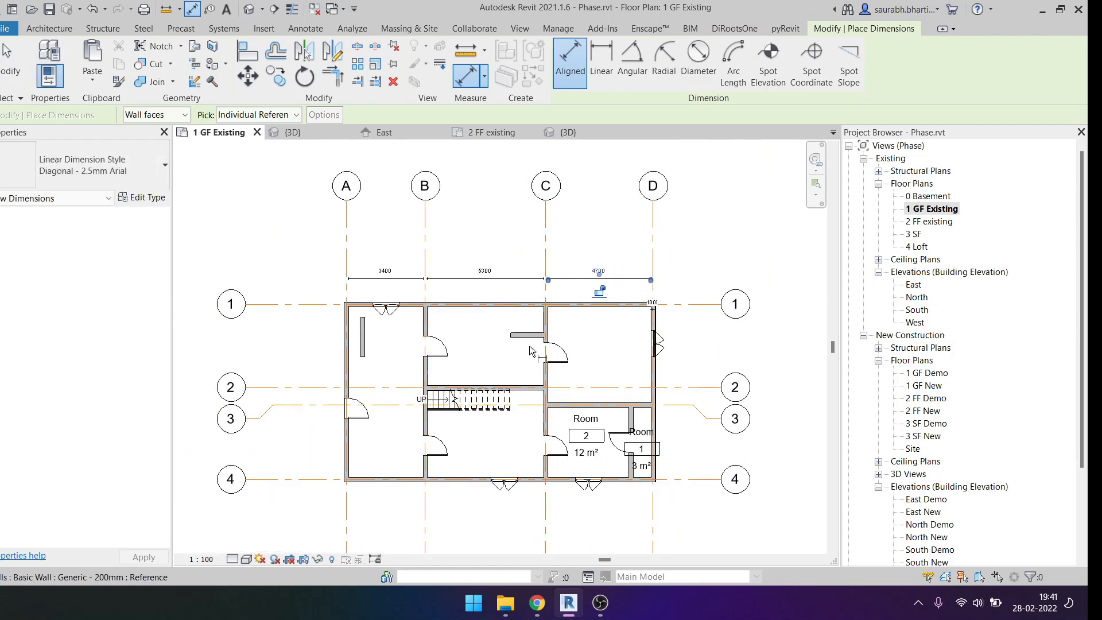
Dimension the overall length of the exterior wall on grid 4 by picking Entire Walls, placing it outside the building.
click(249, 116)
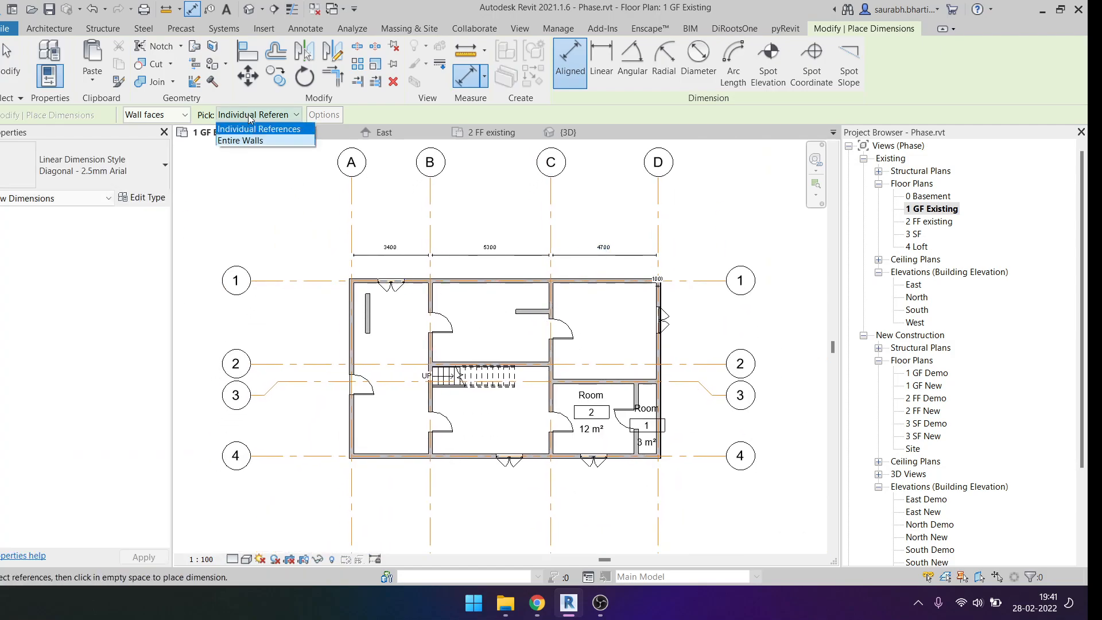
click(270, 140)
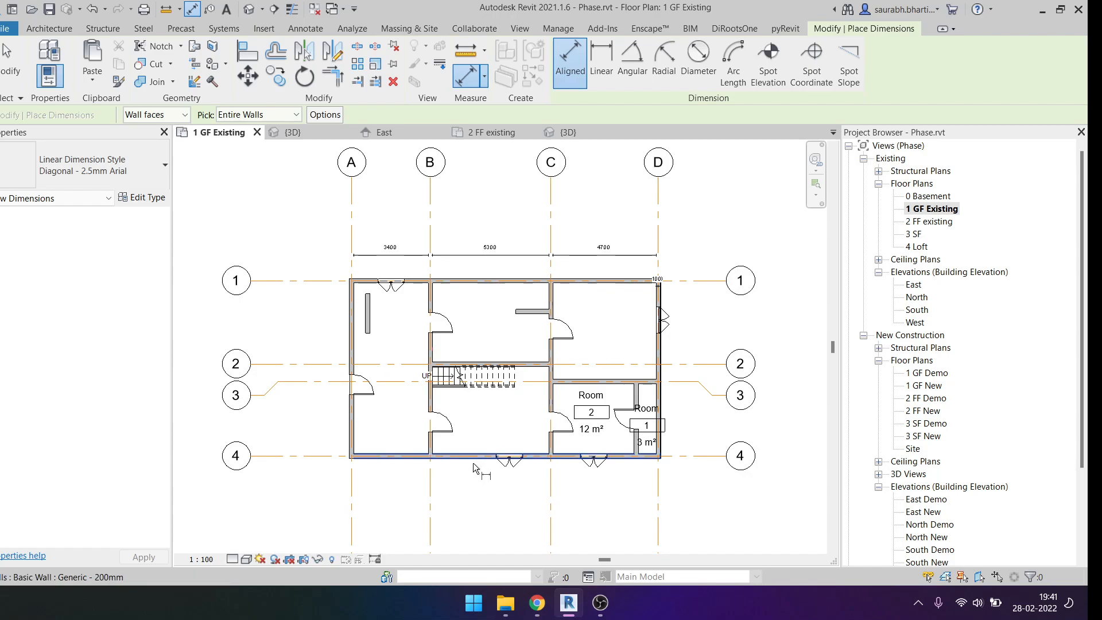
click(473, 461)
click(482, 498)
scroll(483, 494, up, 4)
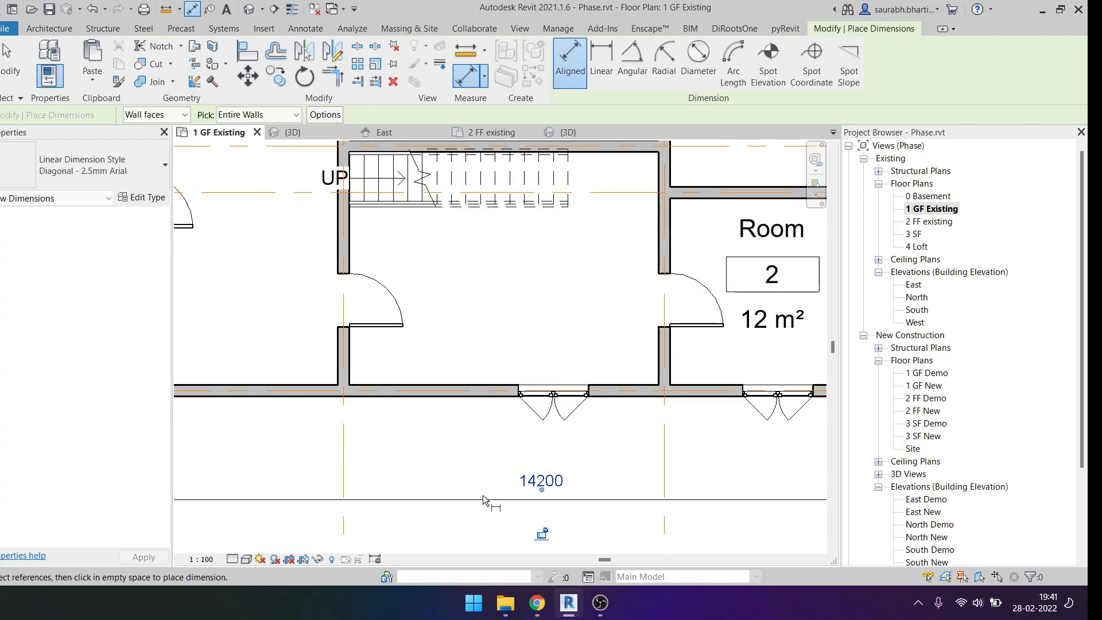
Dimension the grid 4 wall with opening centers and intersecting walls as references, placing the string between the wall and the overall dimension.
click(324, 114)
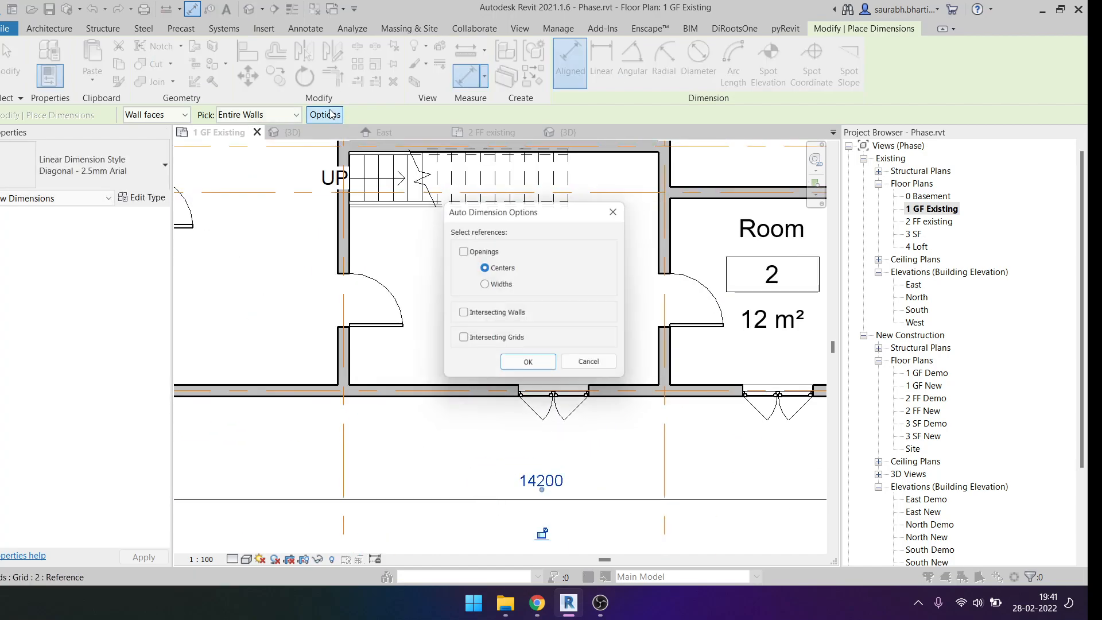
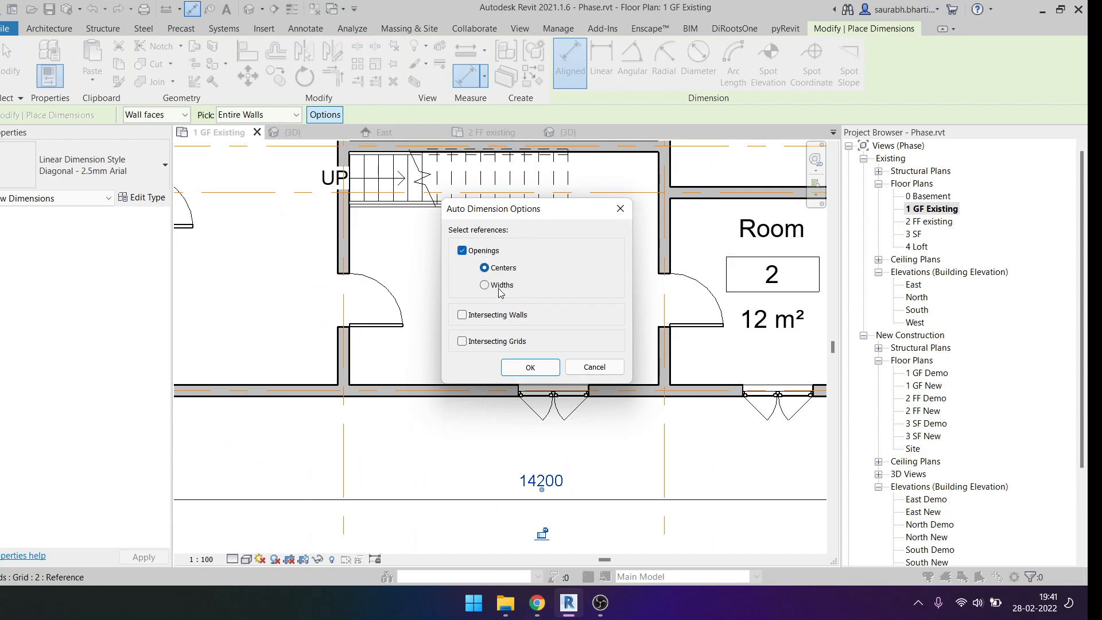
click(529, 367)
scroll(463, 331, down, 2)
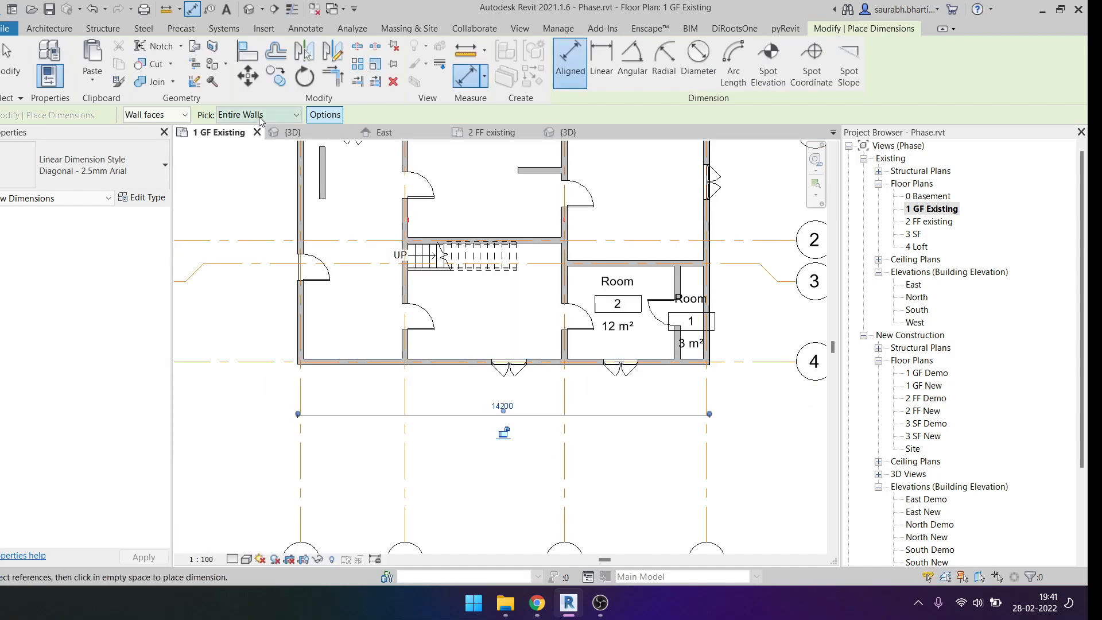
click(459, 363)
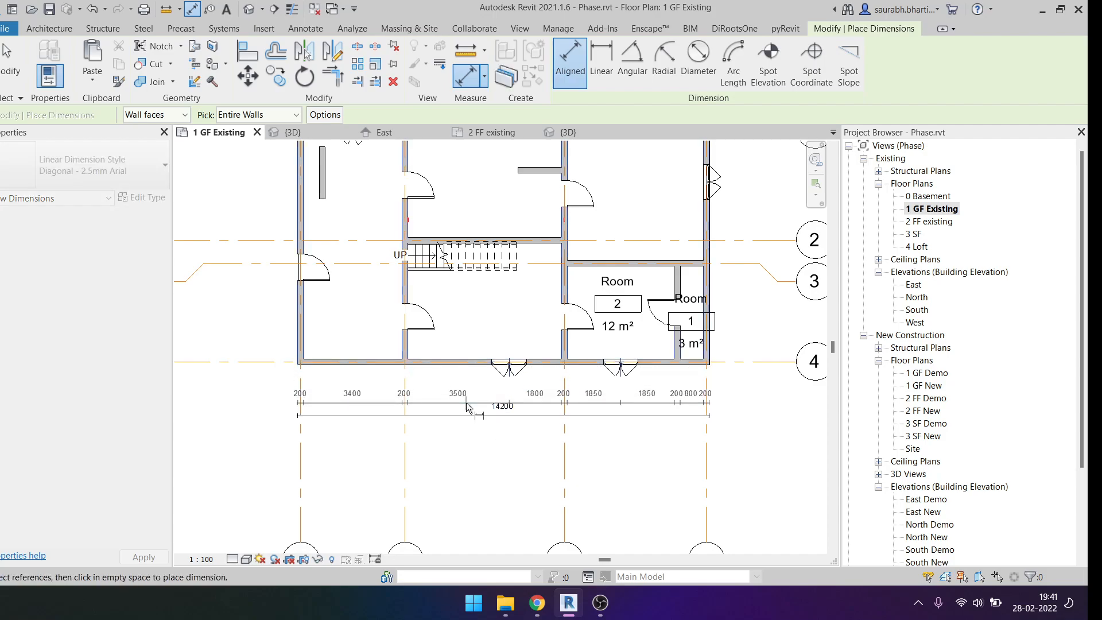
click(466, 406)
key(Escape)
key(Escape)
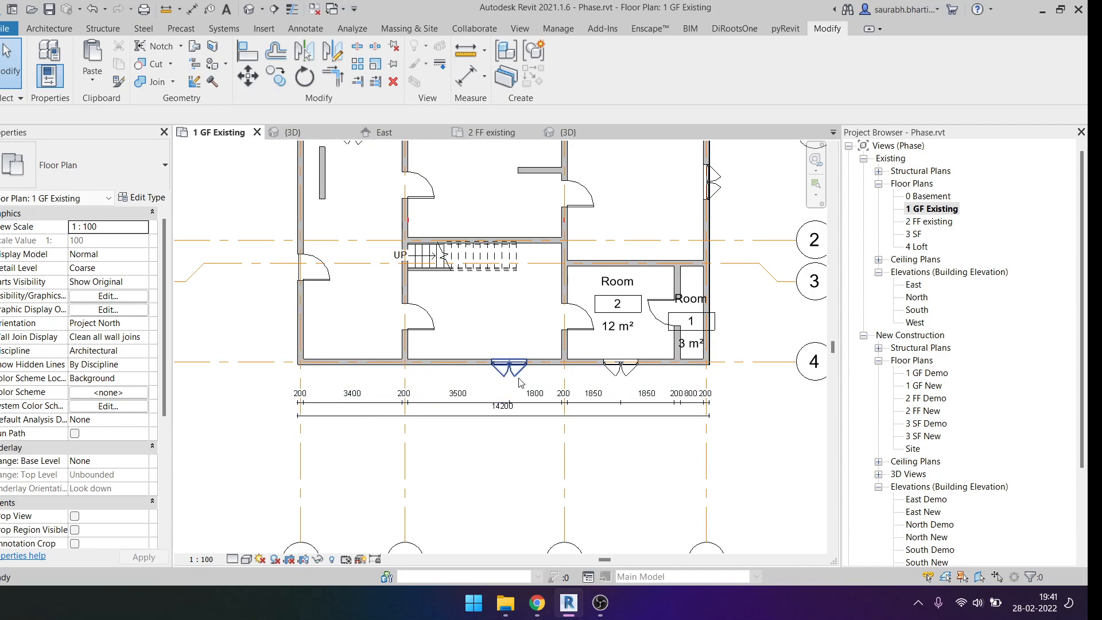
Dimension the grid 4 wall with opening centers and intersecting grids as references, without intersecting walls, placing the string beyond the overall dimension.
key(d)
key(i)
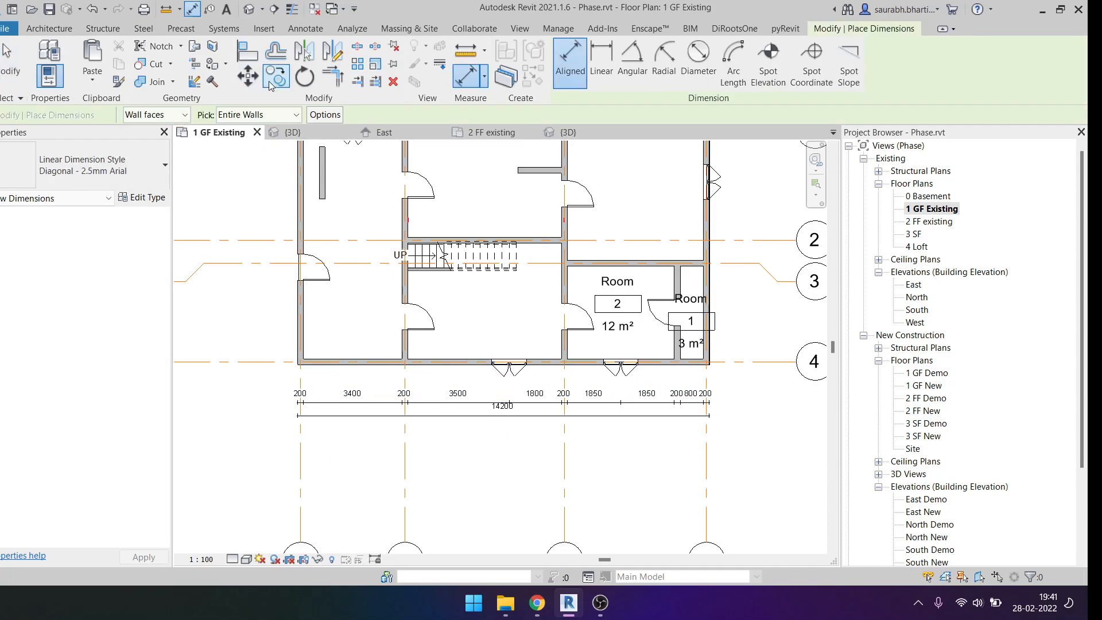
click(325, 115)
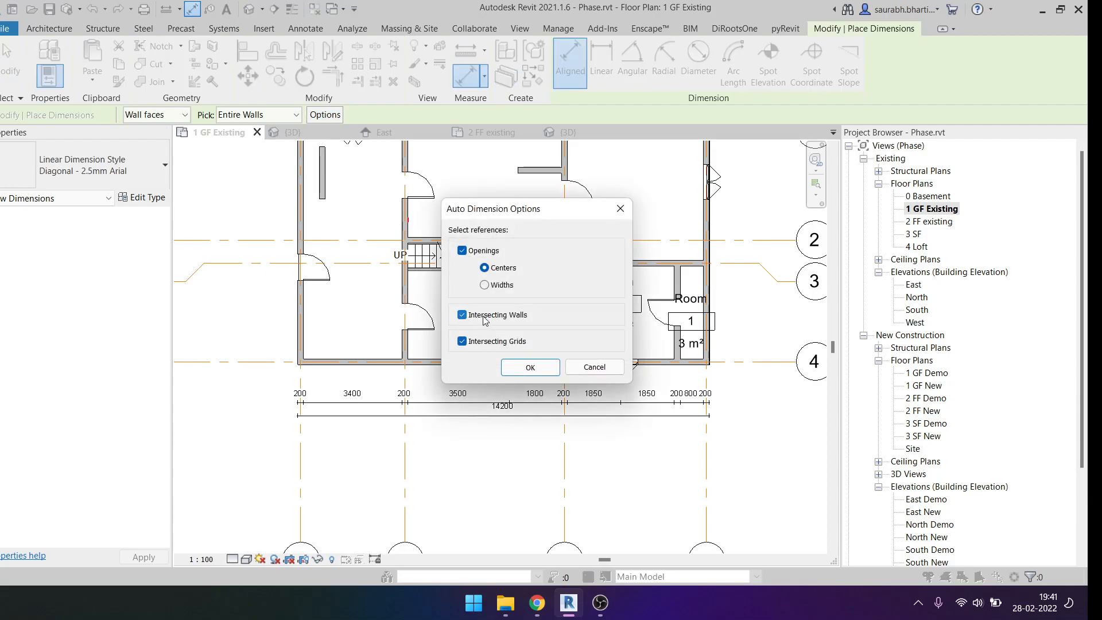
click(530, 368)
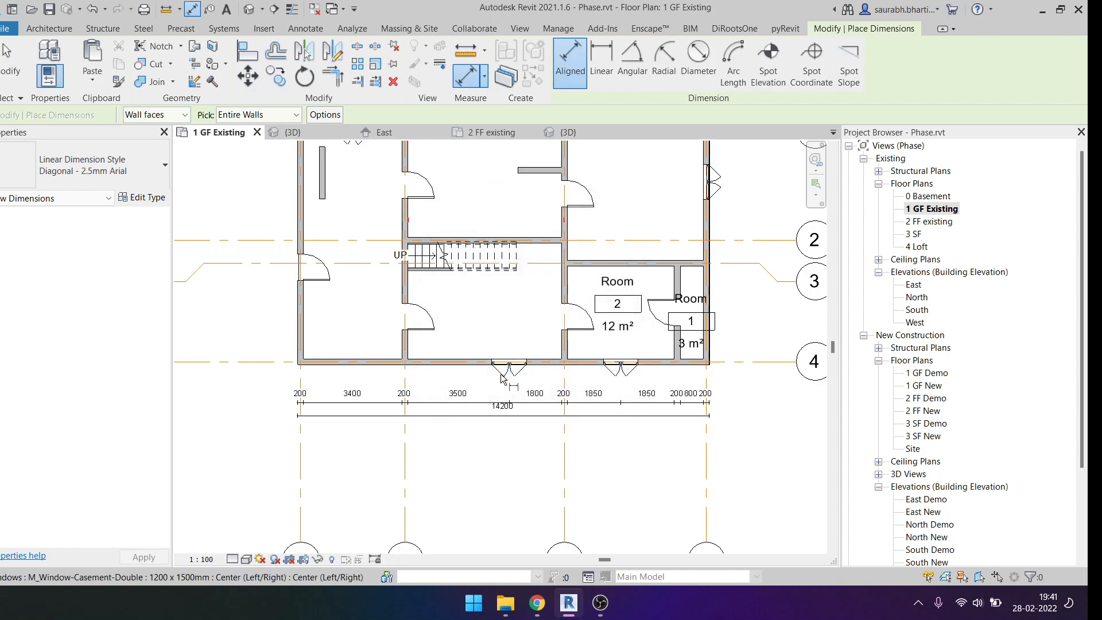
click(477, 361)
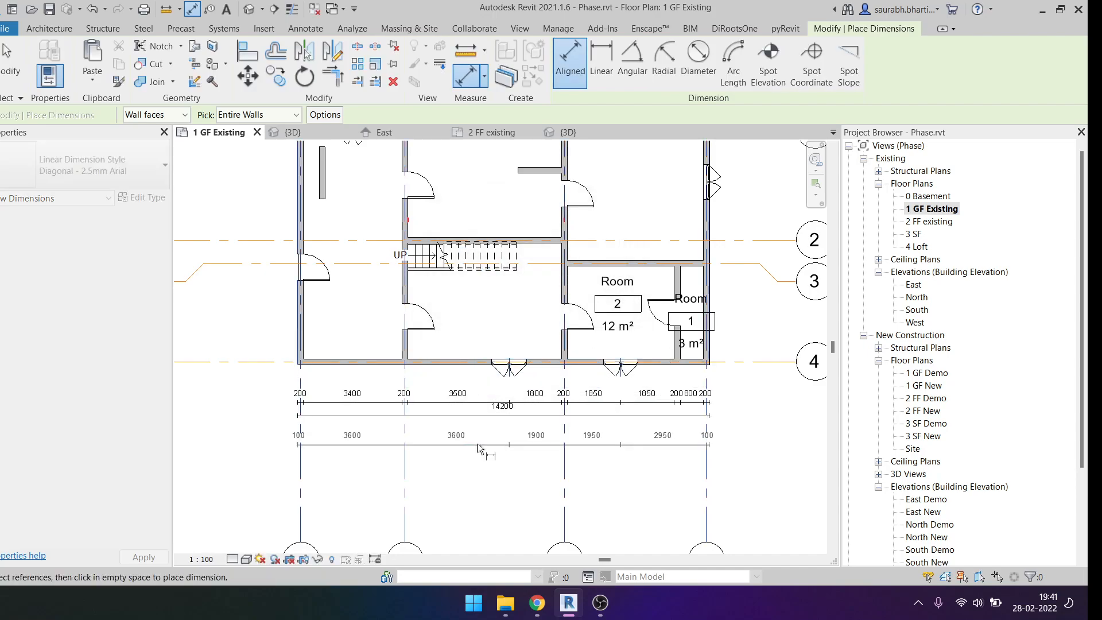
click(482, 445)
scroll(495, 445, down, 1)
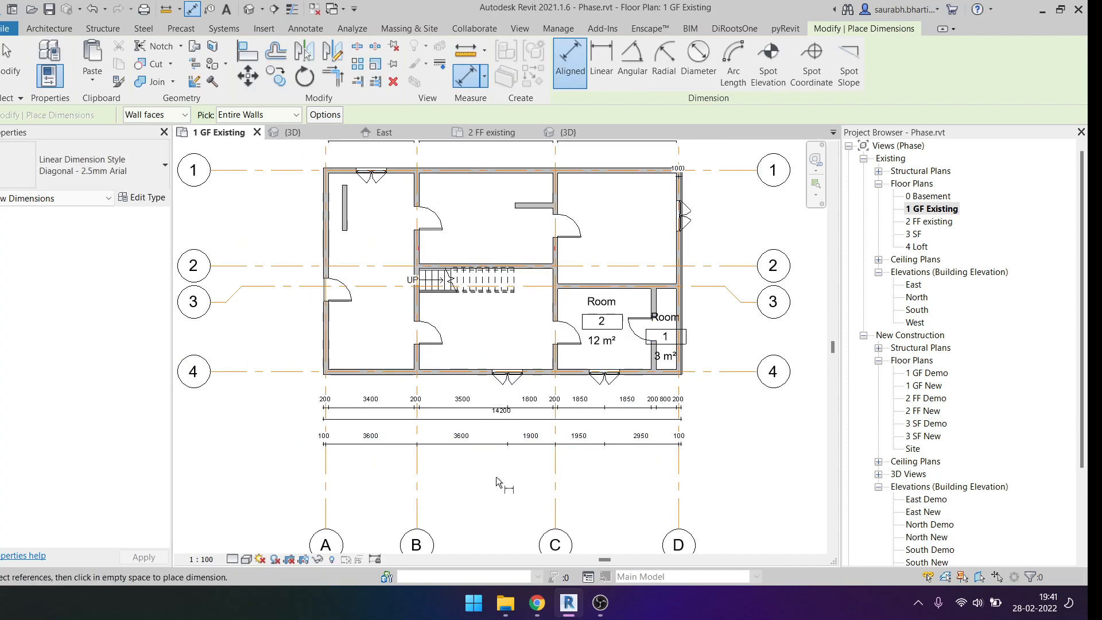
Rearrange the dimension strings outside grid 4 so the grid string follows the wall string and the overall dimension sits outermost, evenly spaced.
scroll(490, 440, up, 2)
key(Escape)
drag(516, 400, 517, 501)
drag(521, 447, 499, 413)
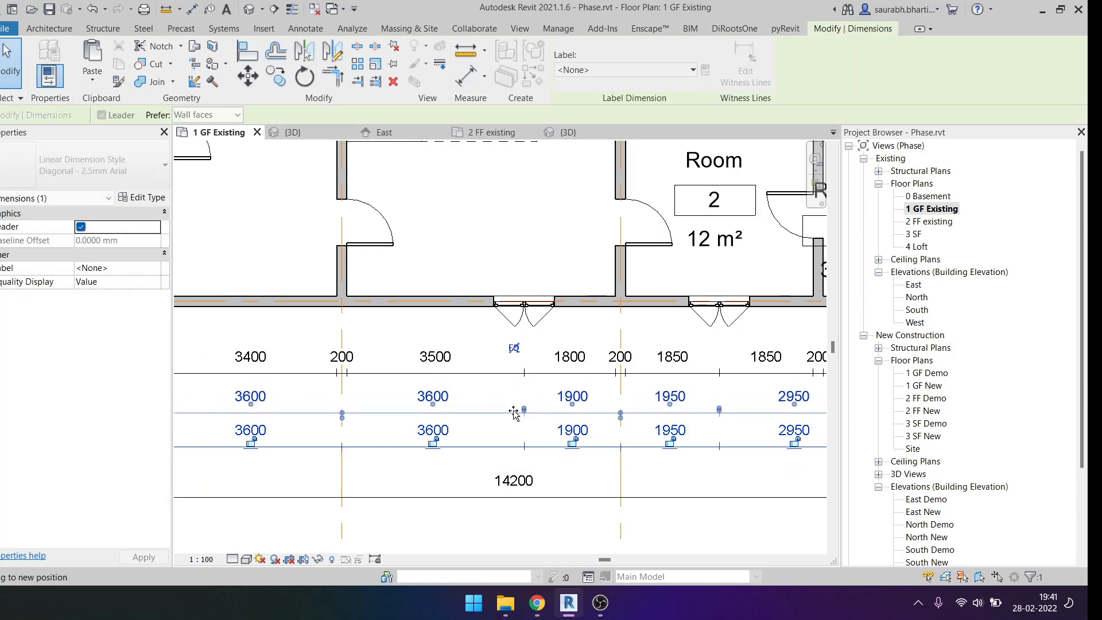
key(Escape)
scroll(497, 415, down, 1)
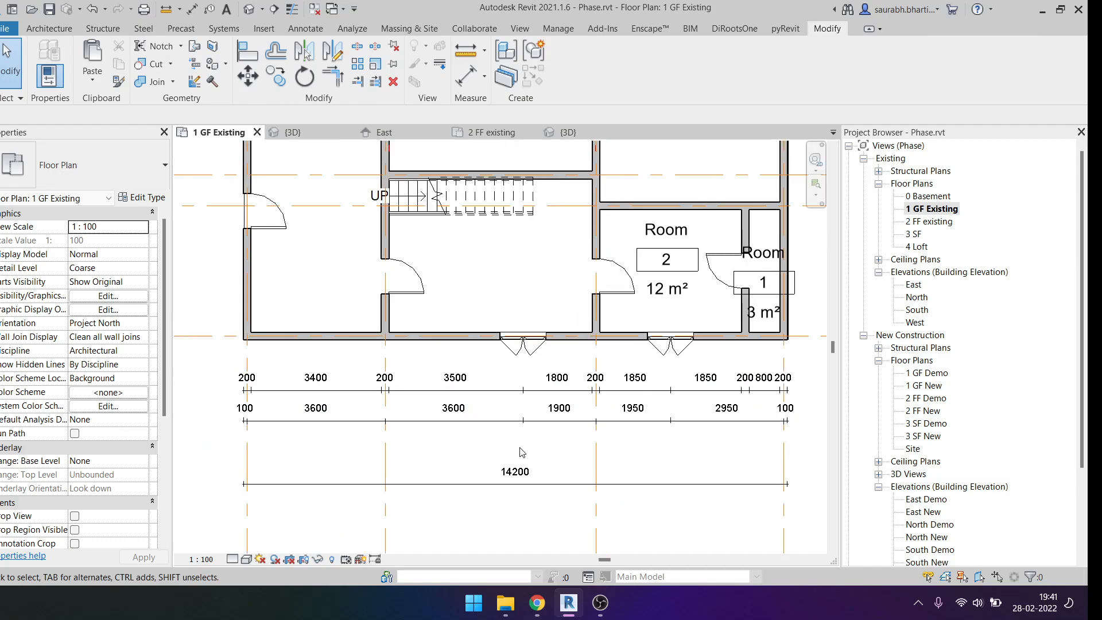
drag(516, 485, 516, 450)
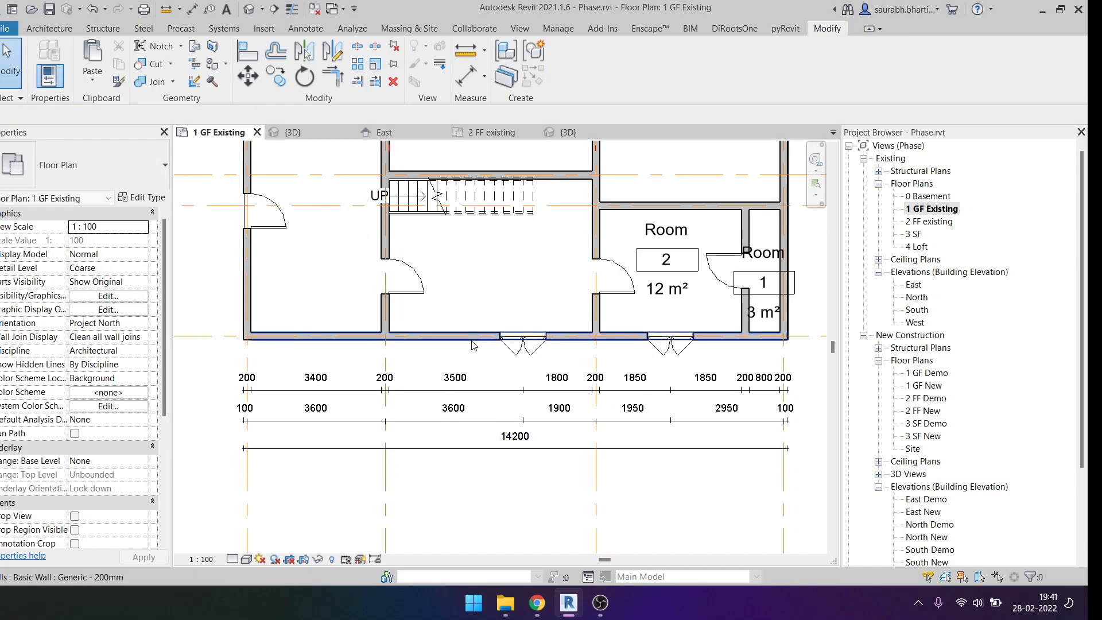
scroll(482, 421, down, 3)
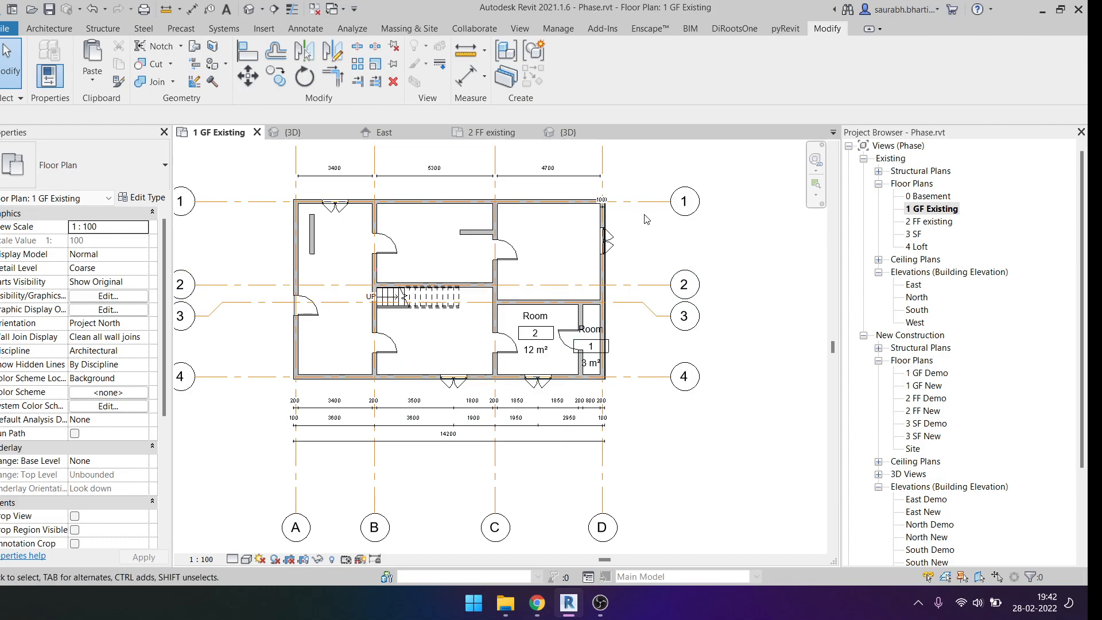
Extend the bubble ends of grids 1 to 4 farther away from the building on both sides.
click(654, 201)
drag(670, 201, 735, 201)
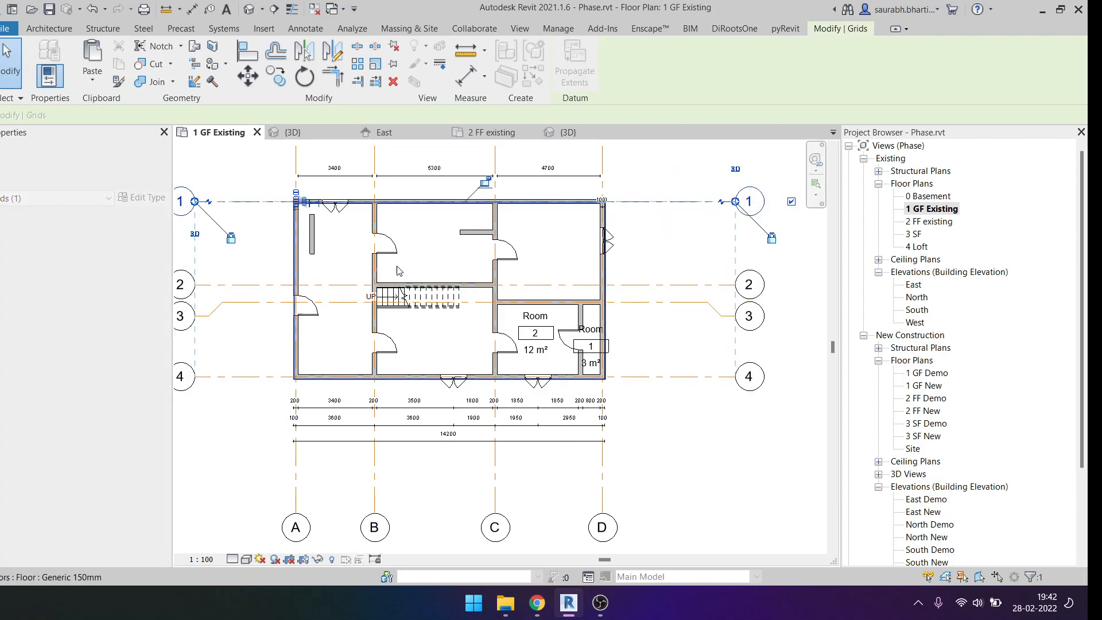
middle_drag(400, 270, 619, 318)
drag(413, 249, 343, 248)
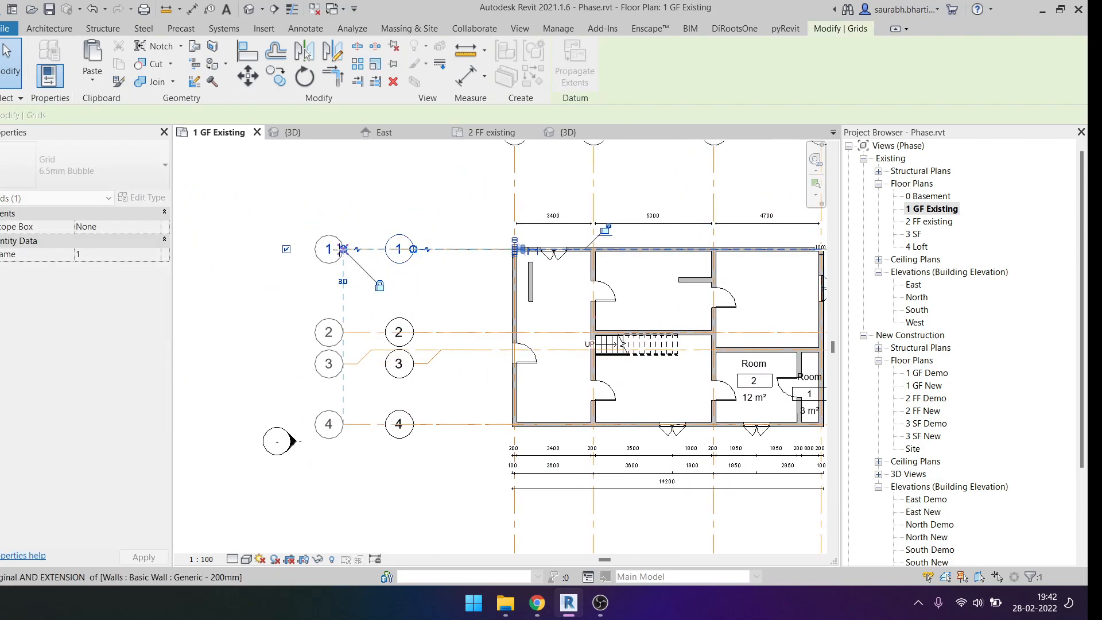
key(Escape)
key(d)
key(i)
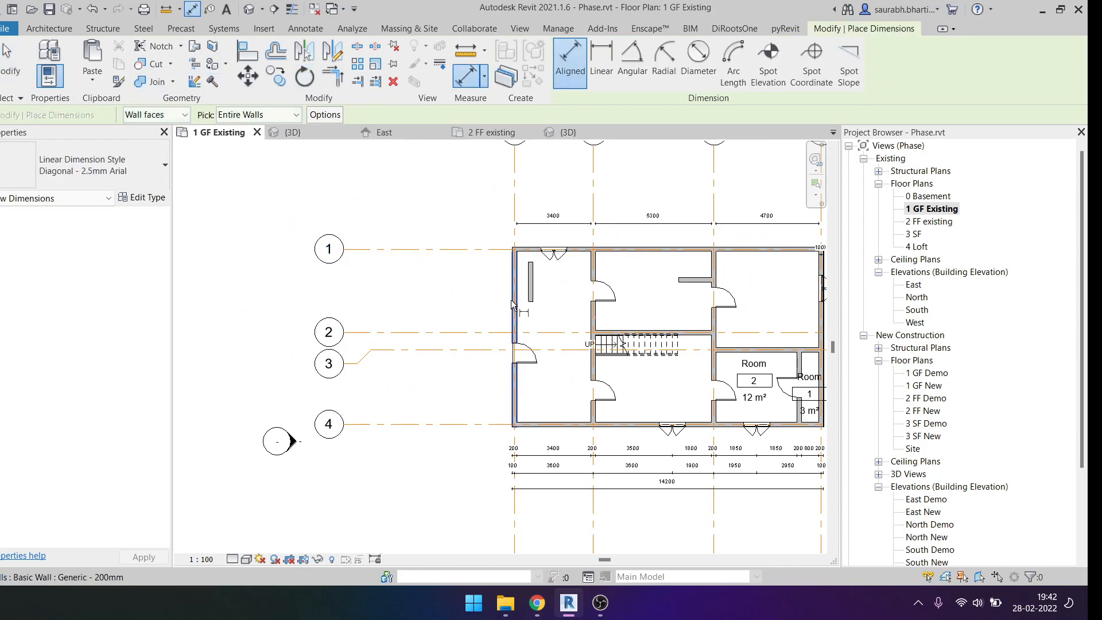
click(325, 115)
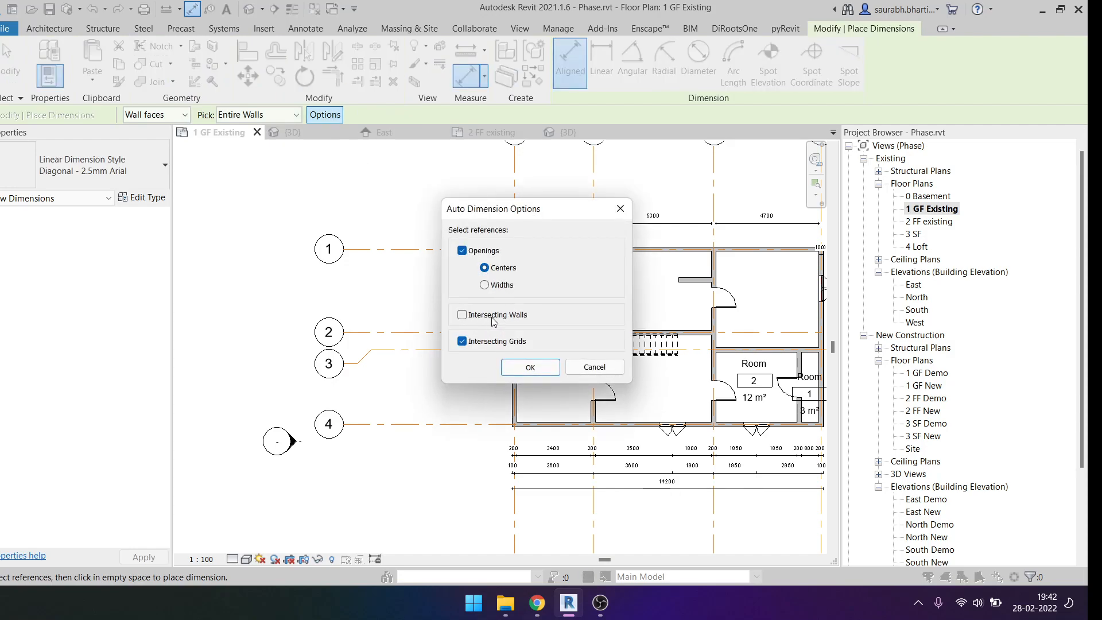
click(513, 370)
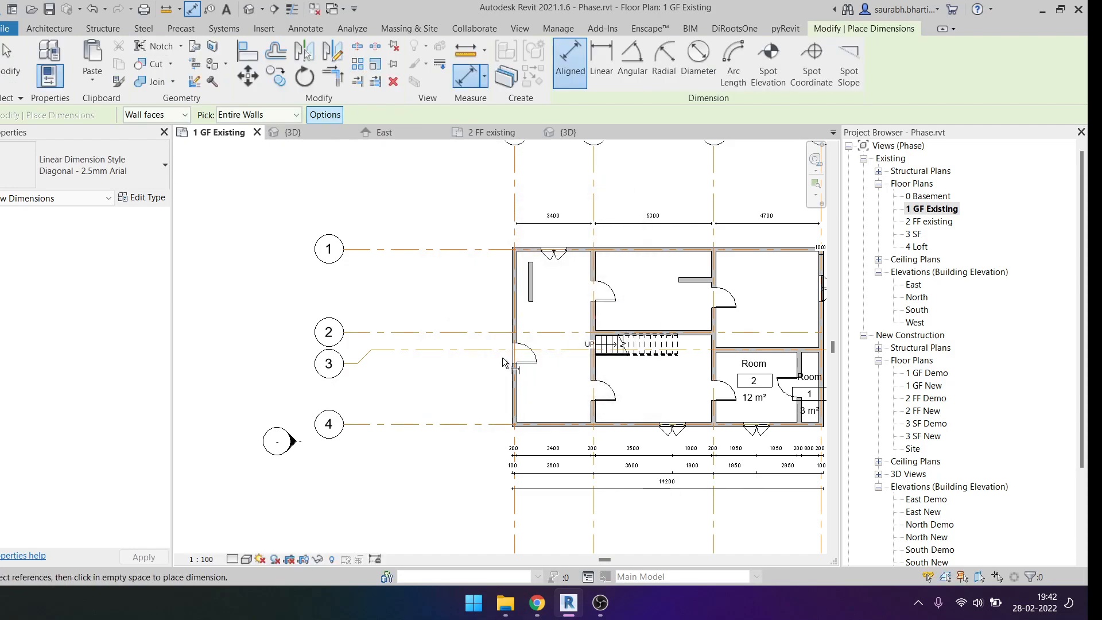
click(514, 324)
scroll(484, 321, up, 2)
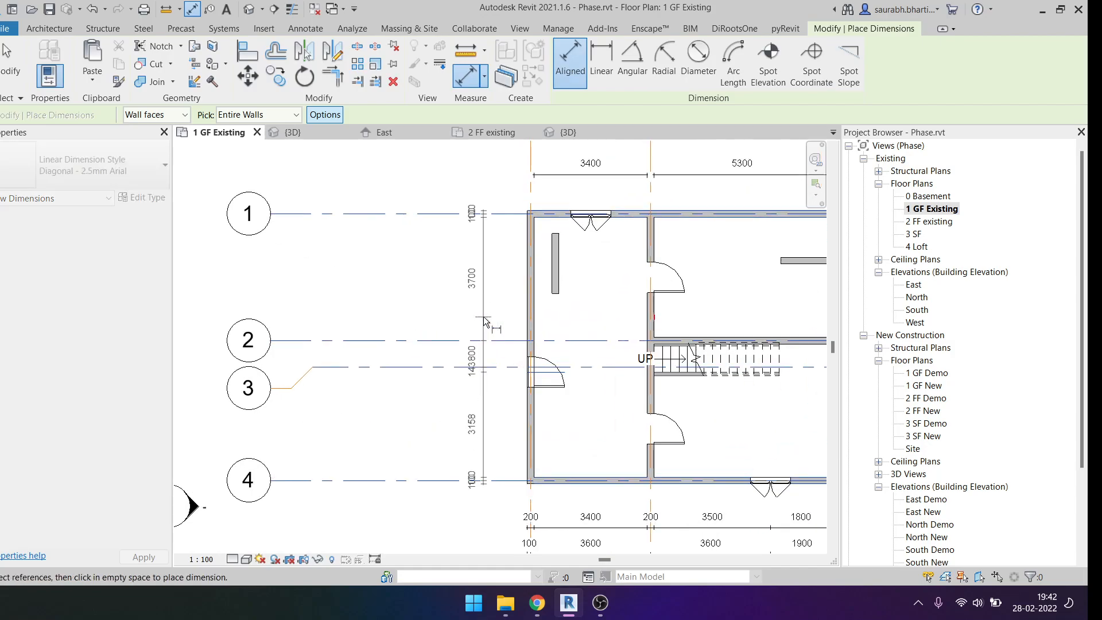
scroll(483, 308, up, 2)
scroll(487, 315, down, 5)
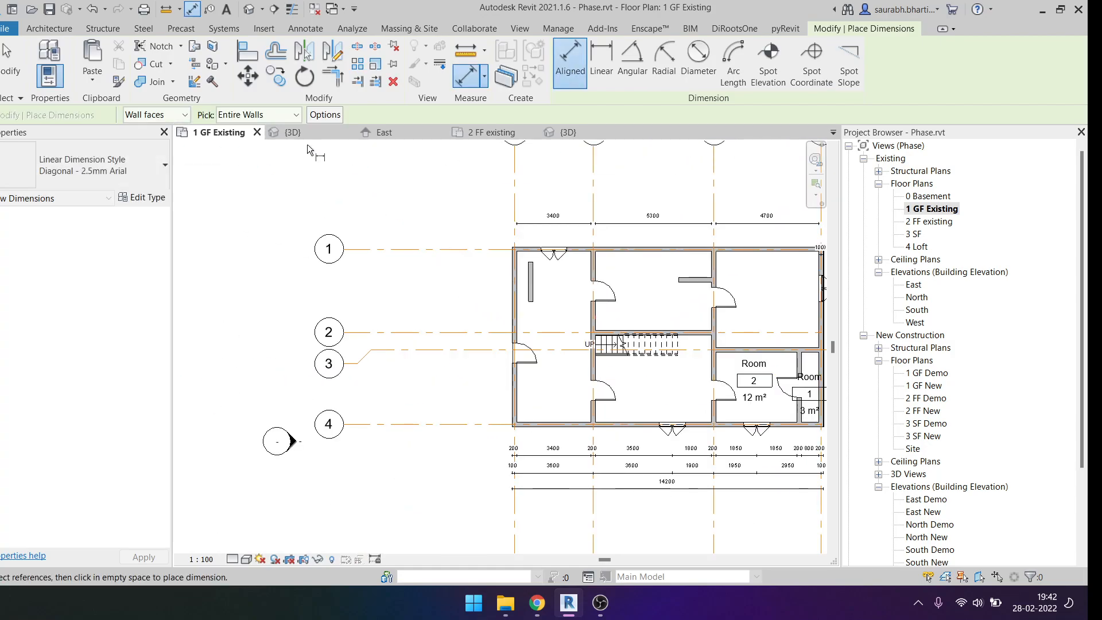
scroll(491, 415, up, 6)
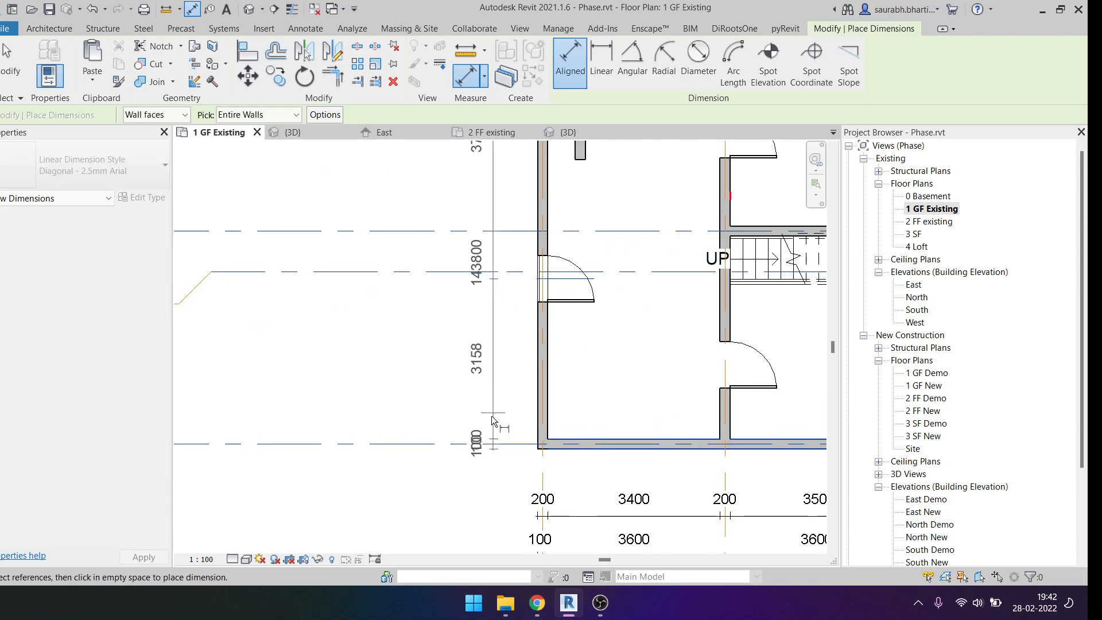
scroll(442, 459, down, 6)
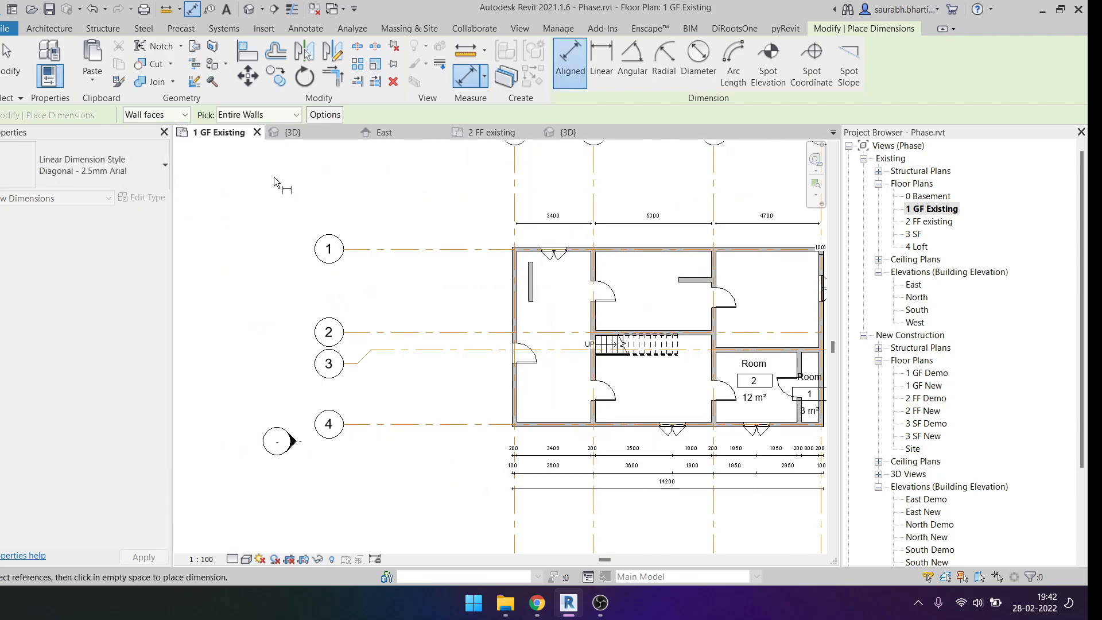
Dimension the exterior wall on grid A with opening centers and intersecting walls but no intersecting grids, placed just outside the building.
click(325, 114)
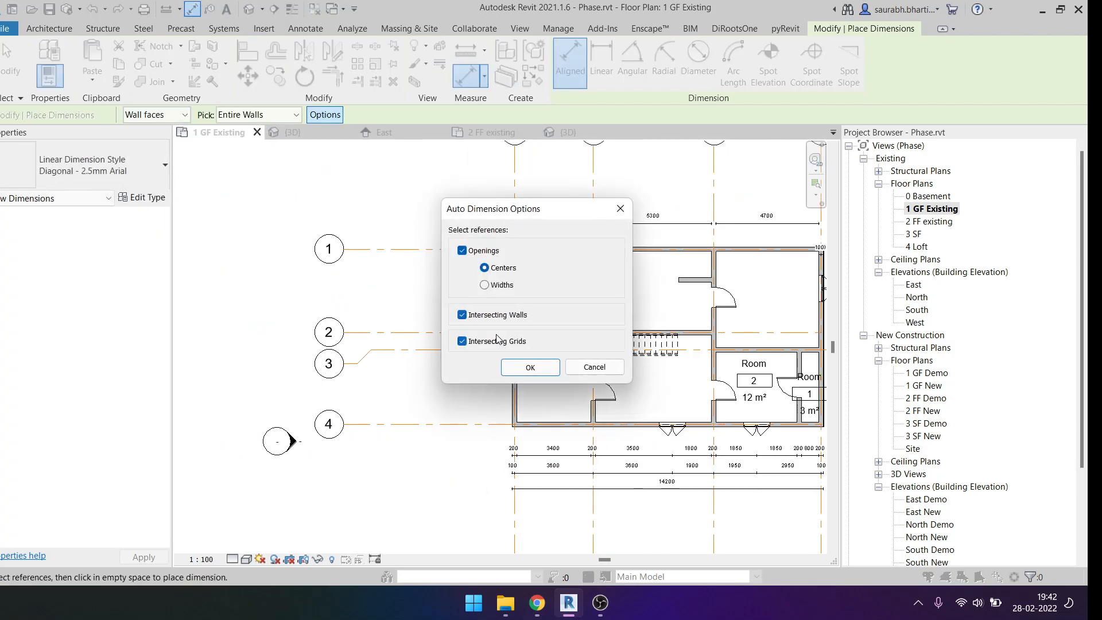
click(519, 368)
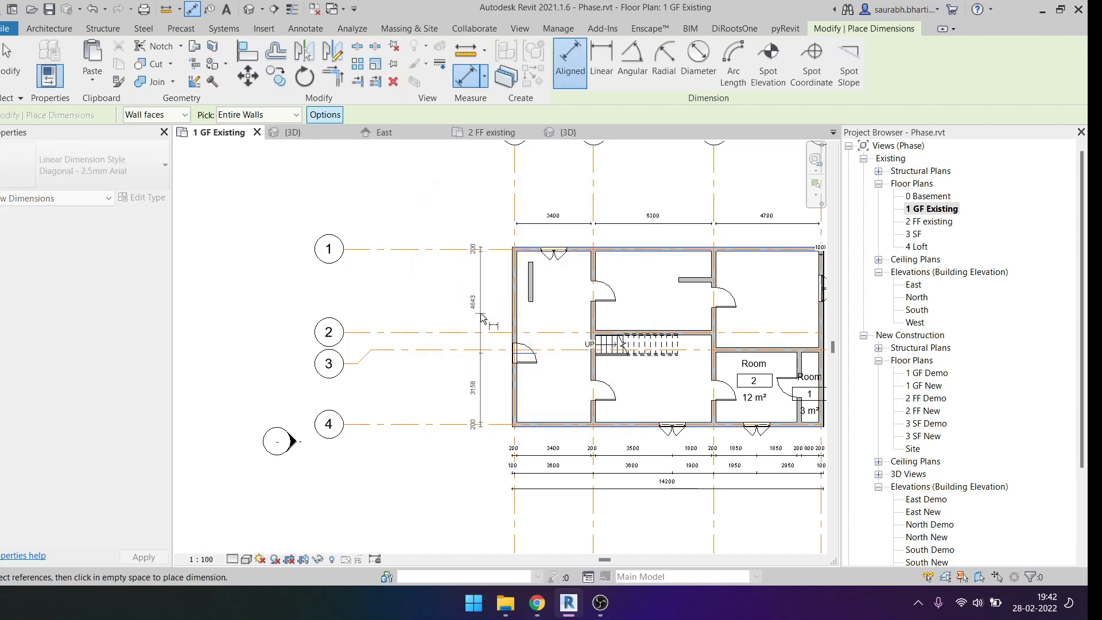
click(494, 320)
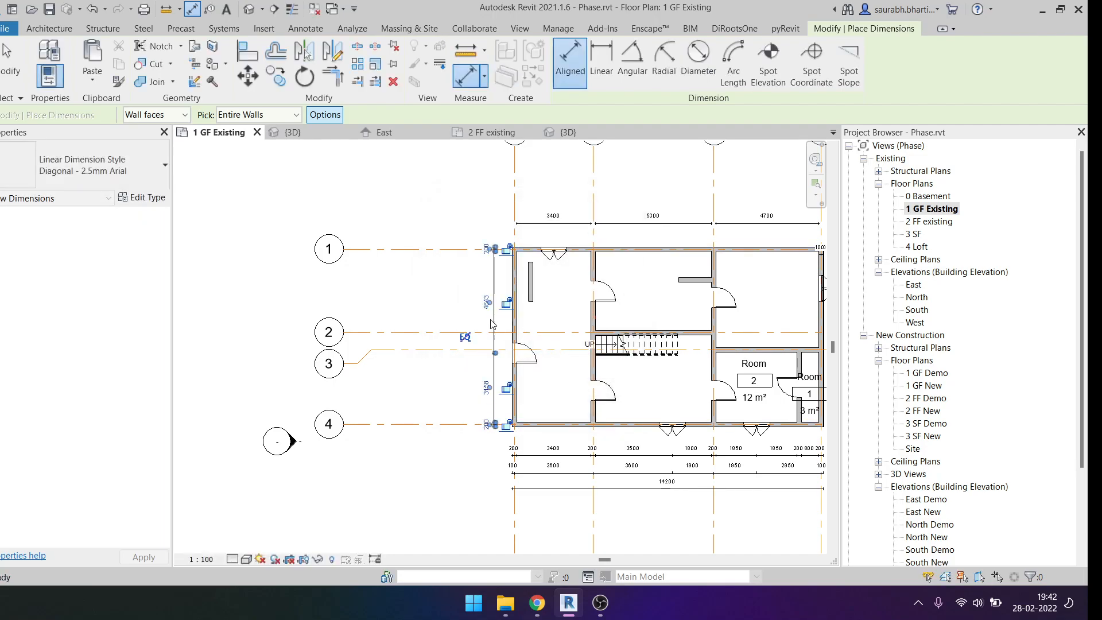
Dimension the exterior wall on grid A with opening centers and intersecting grids but no intersecting walls, placed outside the wall string.
click(325, 116)
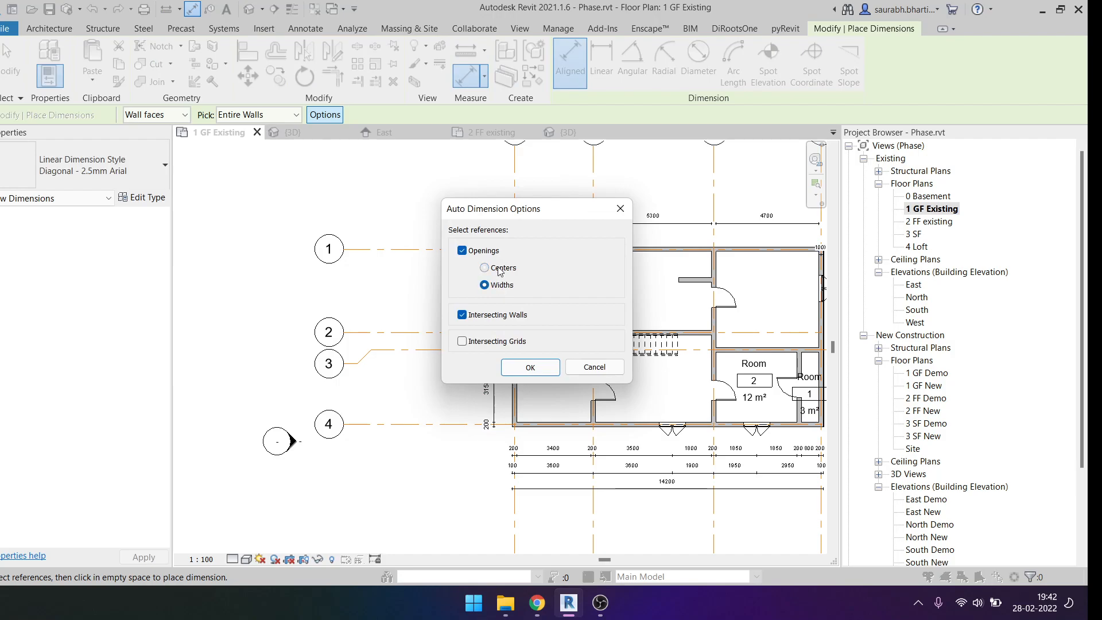
click(513, 368)
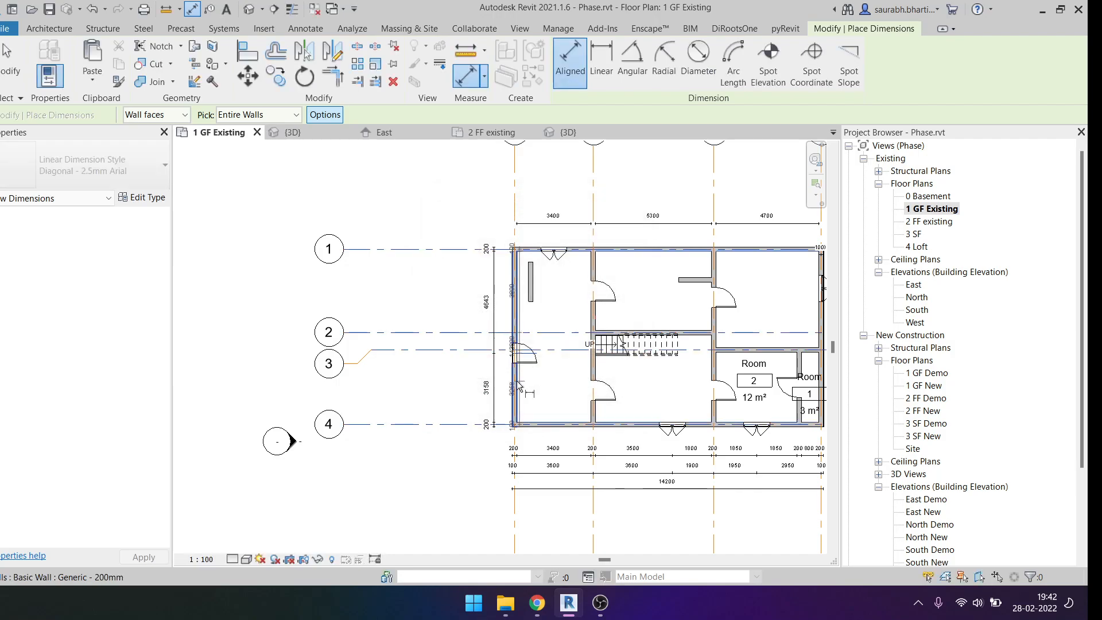
key(Escape)
key(Escape)
Pull the overlapping 800 and 143 texts of the outer grid A string apart onto leaders, one toward grid 1 and one toward grid 4.
scroll(475, 372, up, 5)
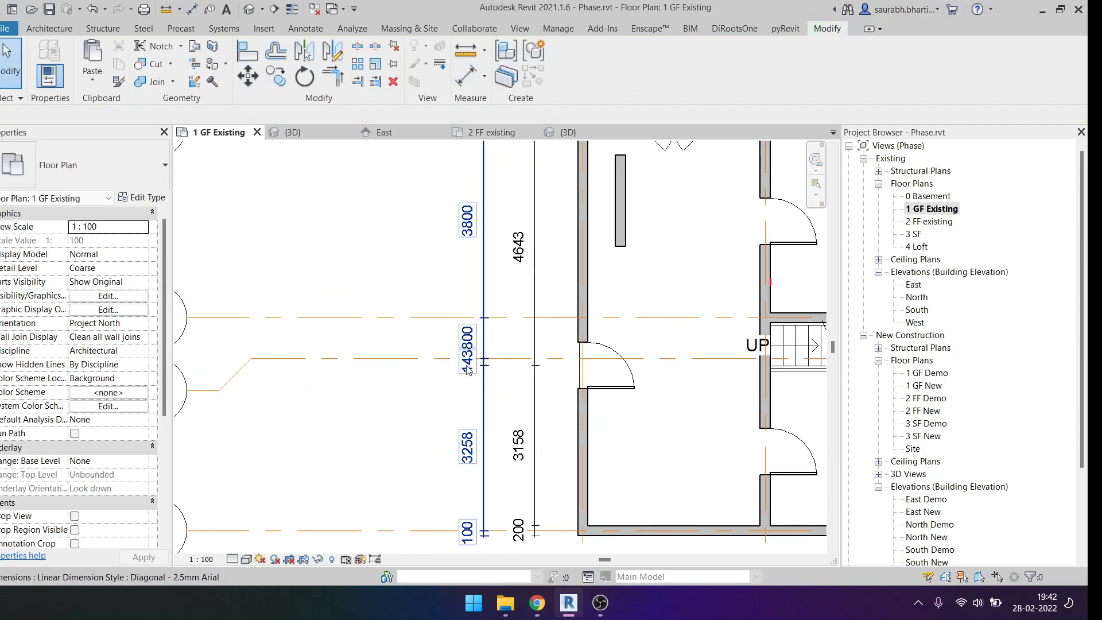
scroll(470, 365, up, 5)
click(464, 287)
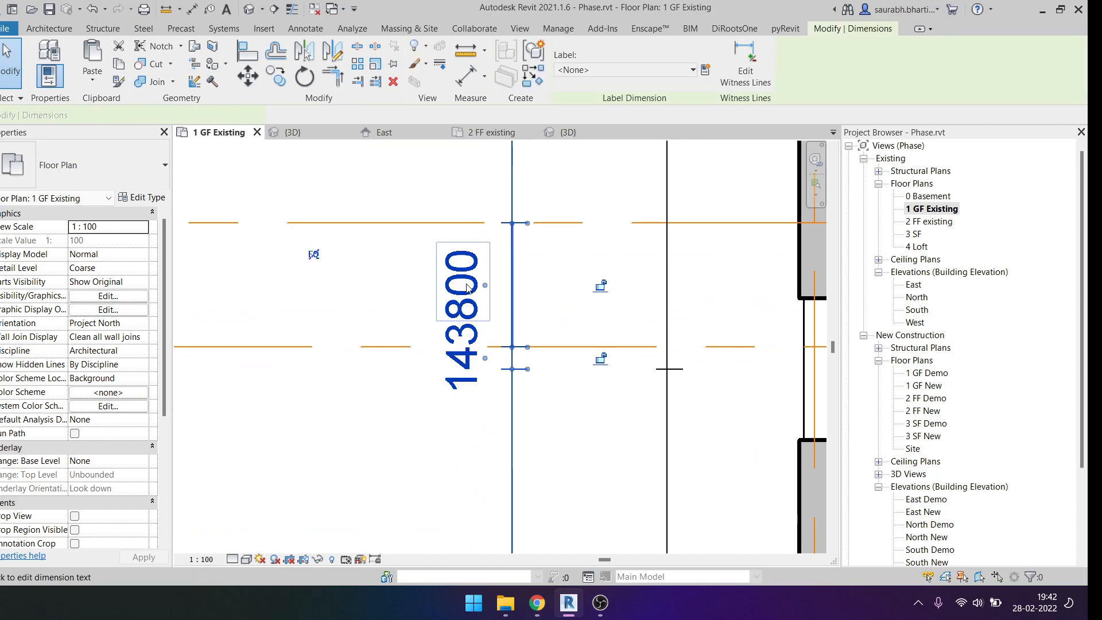
drag(485, 285, 391, 170)
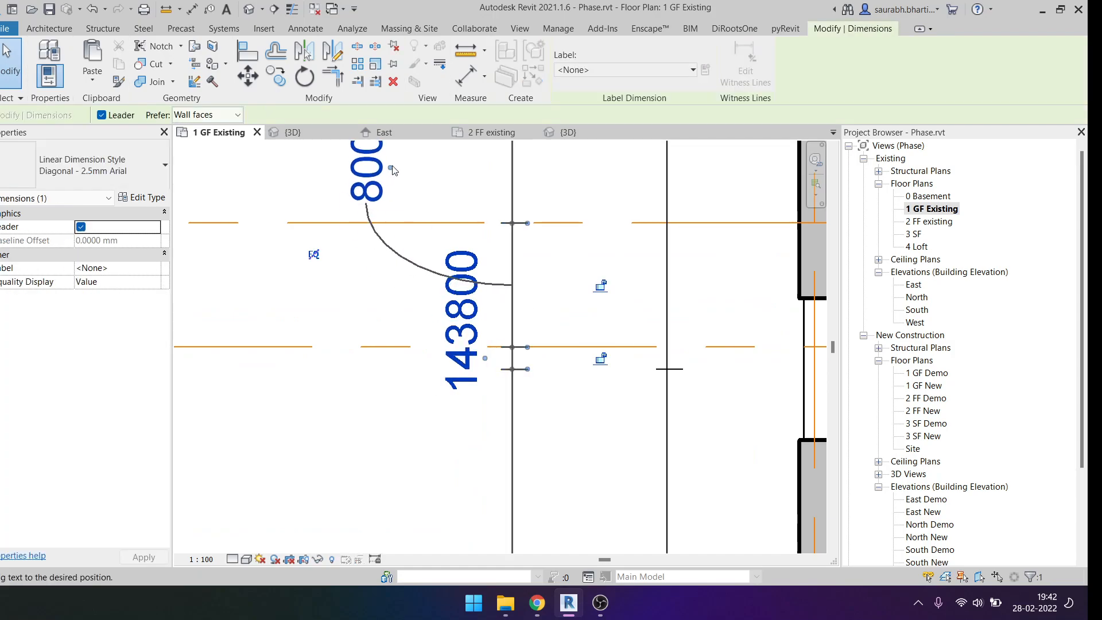
scroll(446, 194, down, 1)
key(Escape)
click(479, 344)
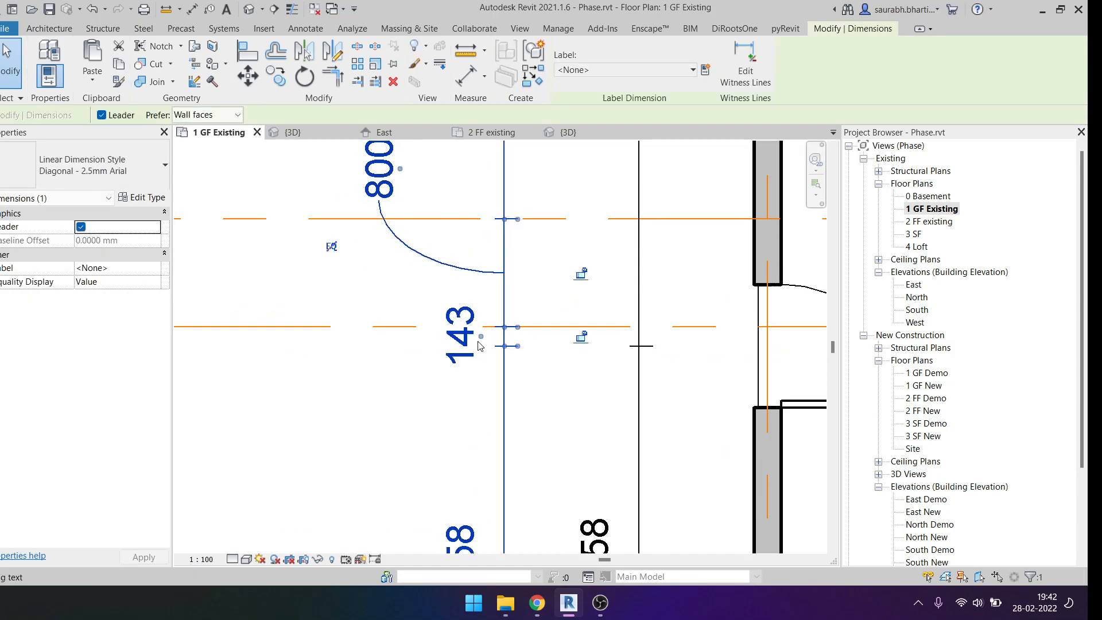
drag(480, 337, 391, 426)
scroll(413, 373, down, 3)
key(Escape)
middle_drag(527, 421, 516, 384)
scroll(478, 358, down, 1)
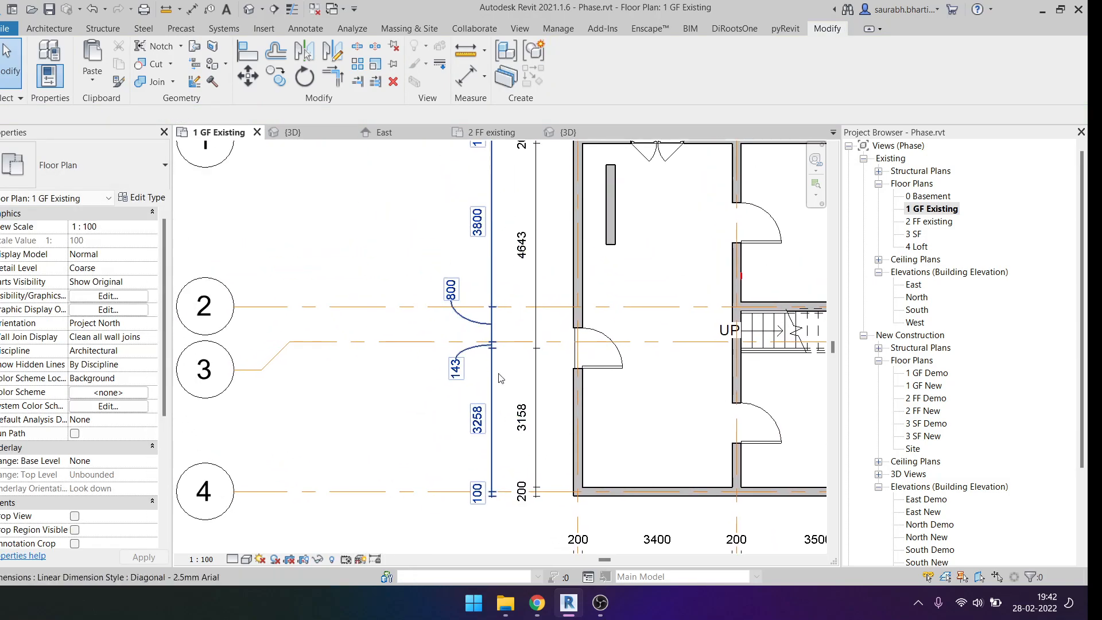
scroll(566, 409, down, 1)
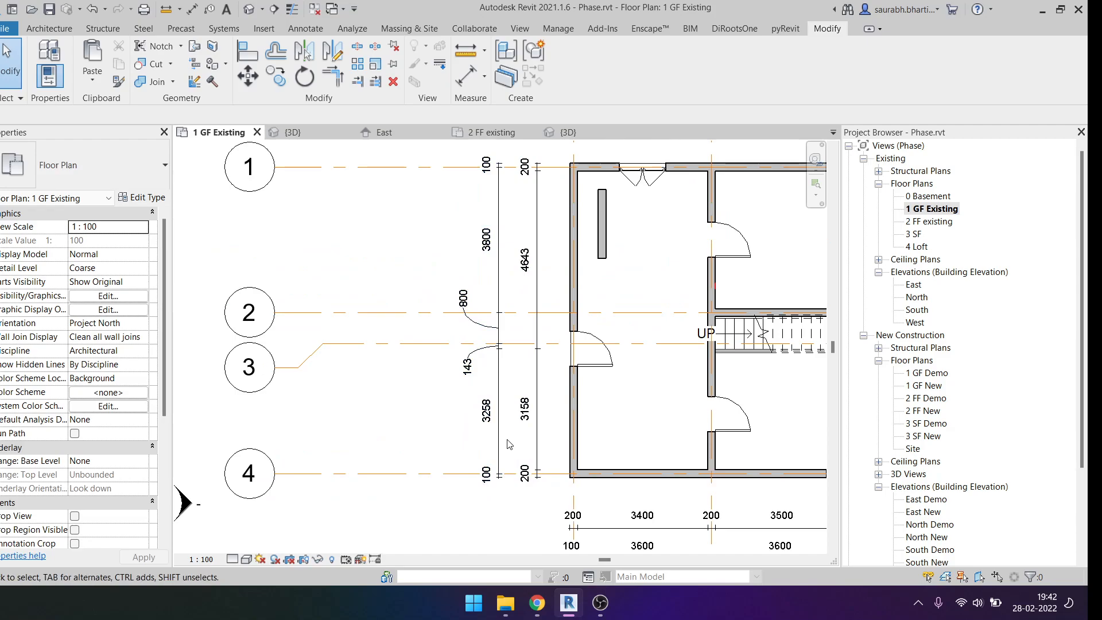
Examine how the witness lines of the grid A dimension strings relate to the wall faces, the door center and grids 2 to 4.
scroll(511, 481, up, 4)
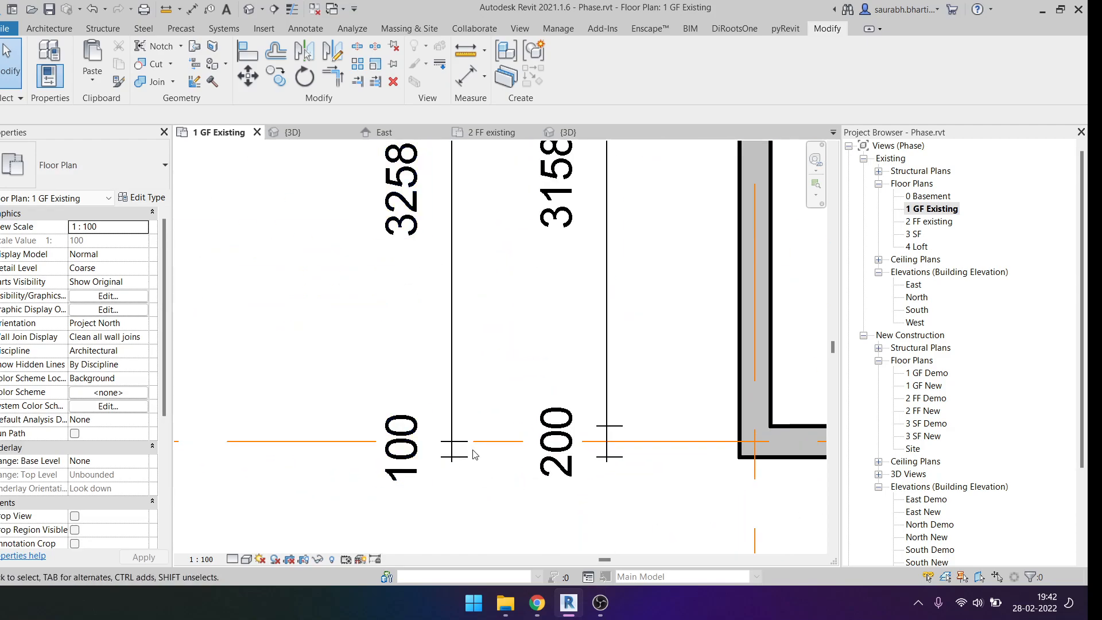
scroll(444, 444, down, 1)
scroll(634, 441, up, 2)
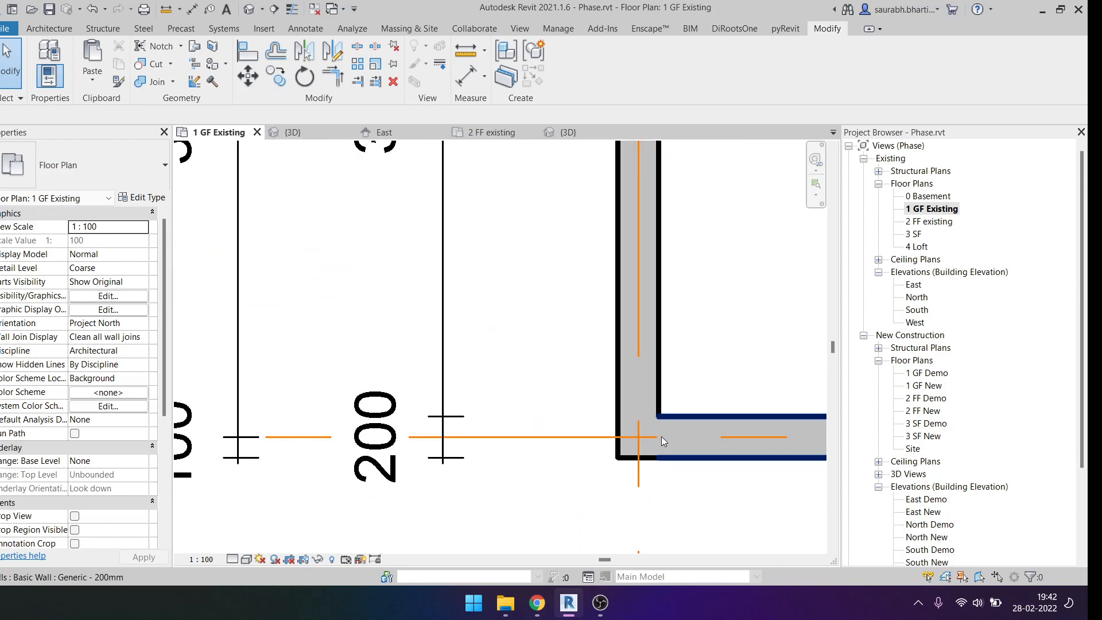
scroll(581, 441, down, 2)
middle_drag(452, 306, 445, 457)
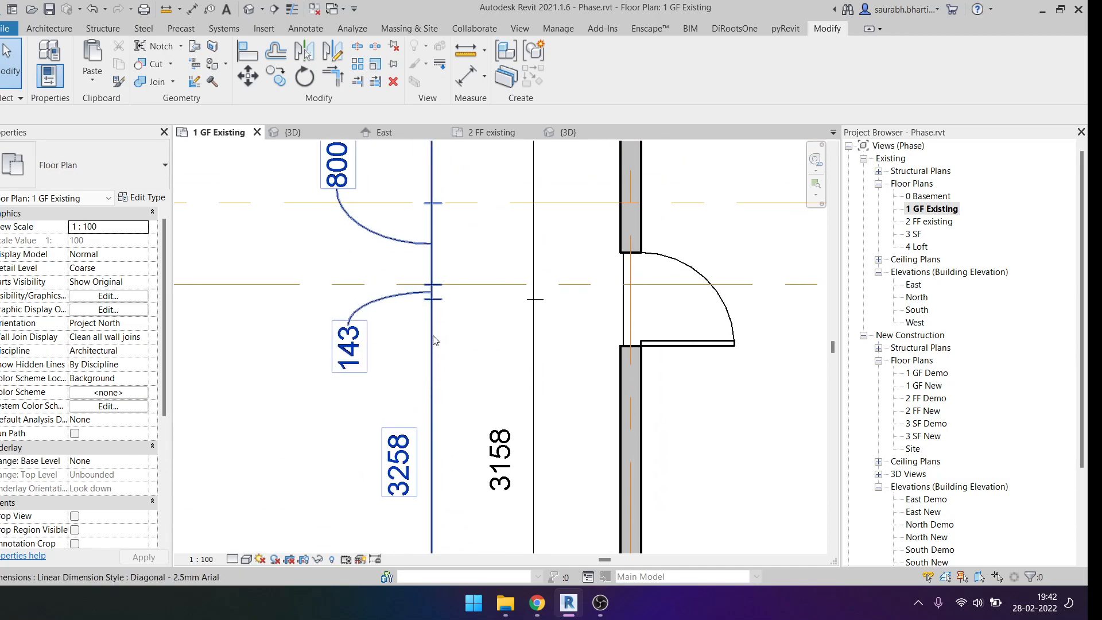
scroll(446, 288, up, 2)
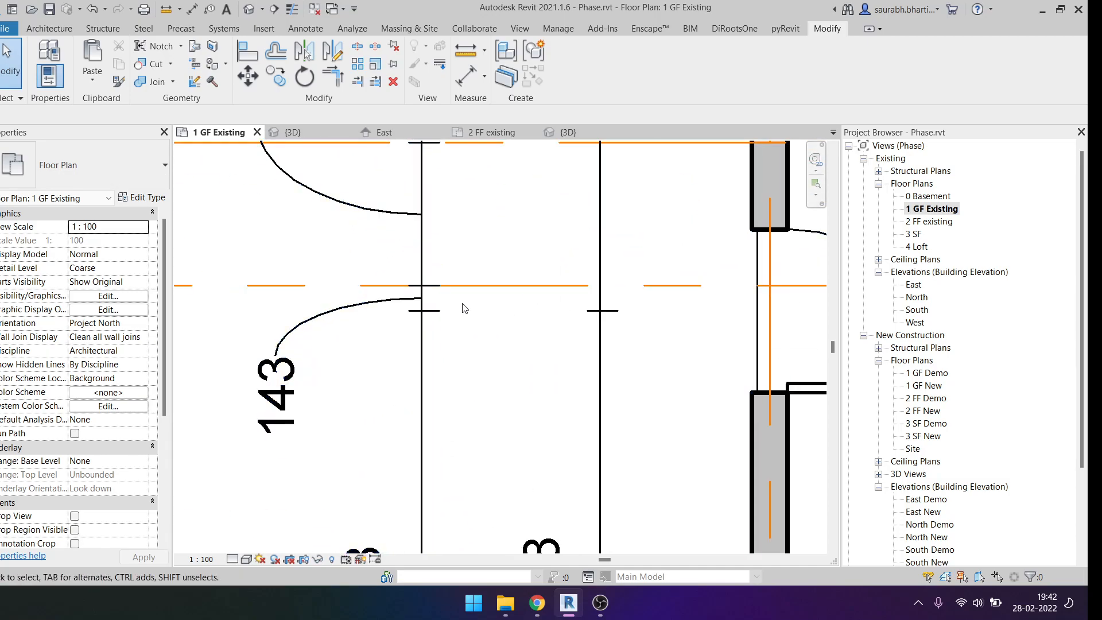
scroll(518, 317, down, 2)
middle_drag(518, 318, 390, 351)
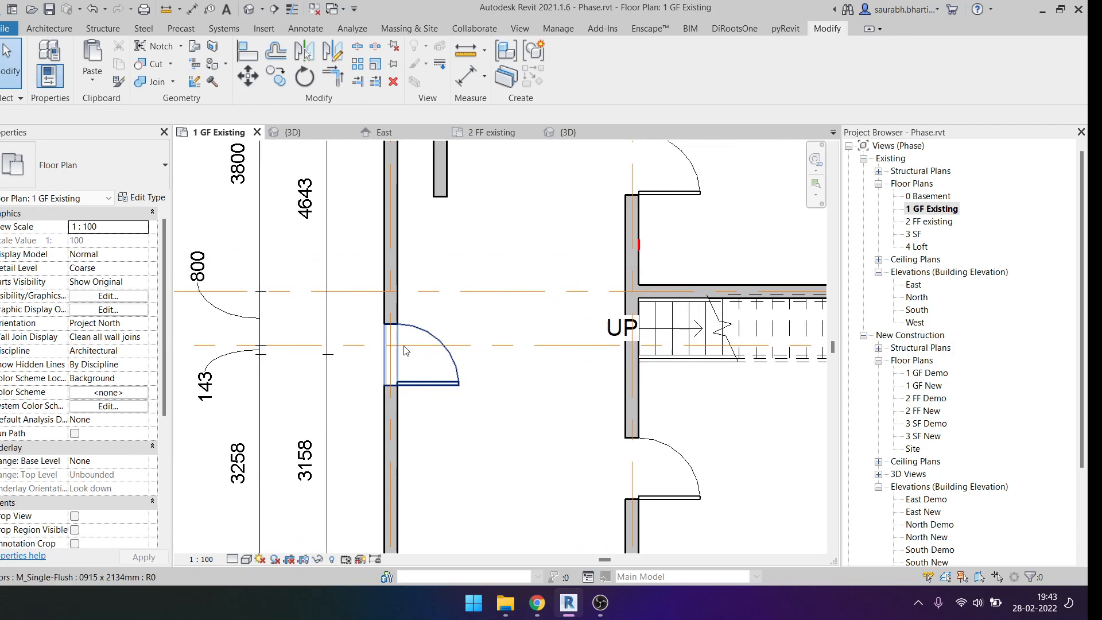
scroll(654, 350, down, 3)
scroll(742, 362, up, 3)
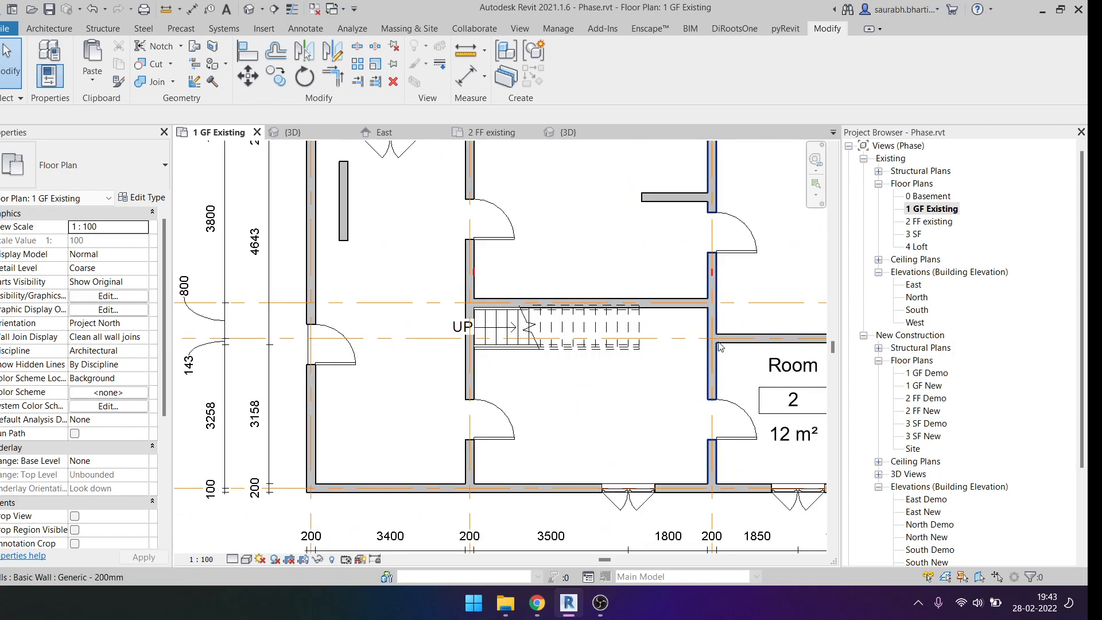
scroll(730, 335, up, 3)
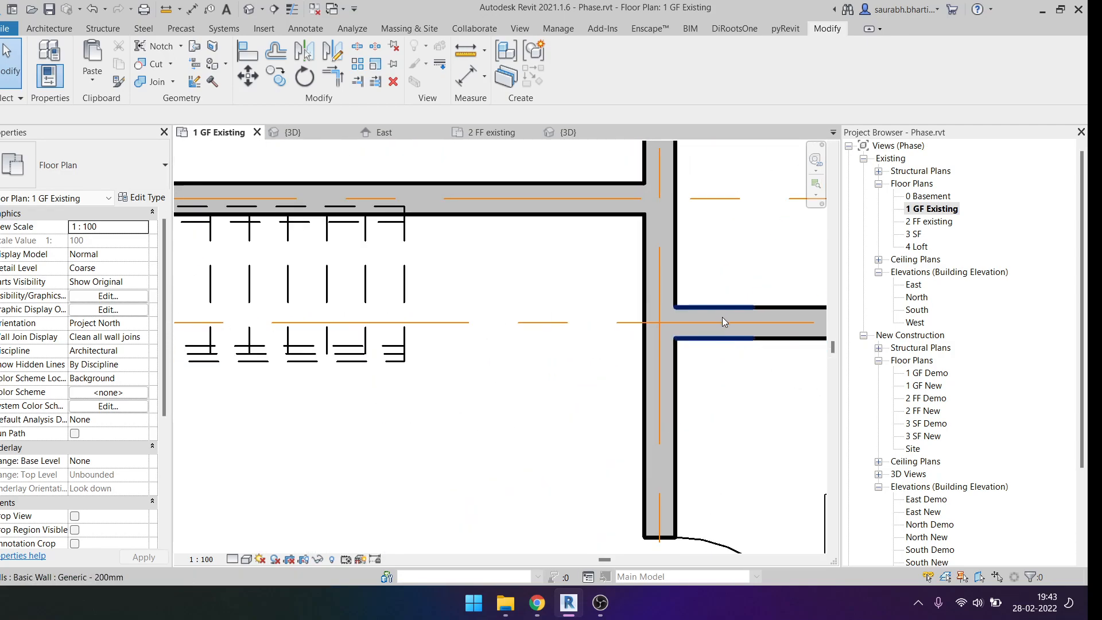
scroll(720, 315, down, 4)
scroll(459, 340, up, 1)
middle_drag(437, 357, 465, 359)
scroll(466, 359, up, 2)
scroll(466, 359, down, 3)
Nudge both dimension strings beside the grid A wall together, farther away from the building.
scroll(471, 275, up, 3)
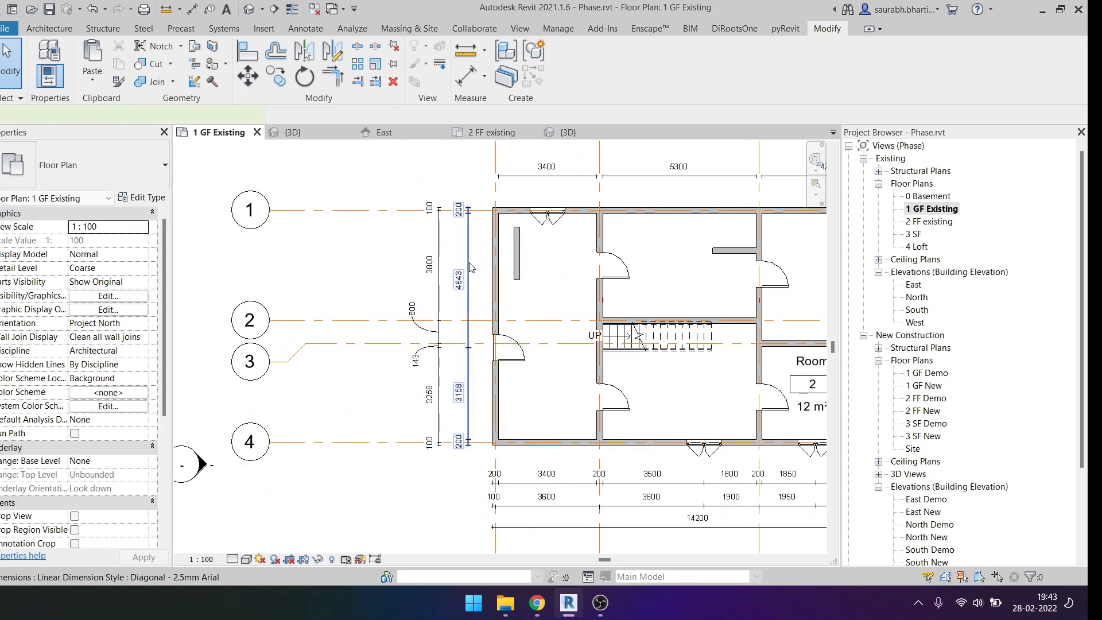
click(470, 266)
ctrl+click(438, 245)
key(shift+Left)
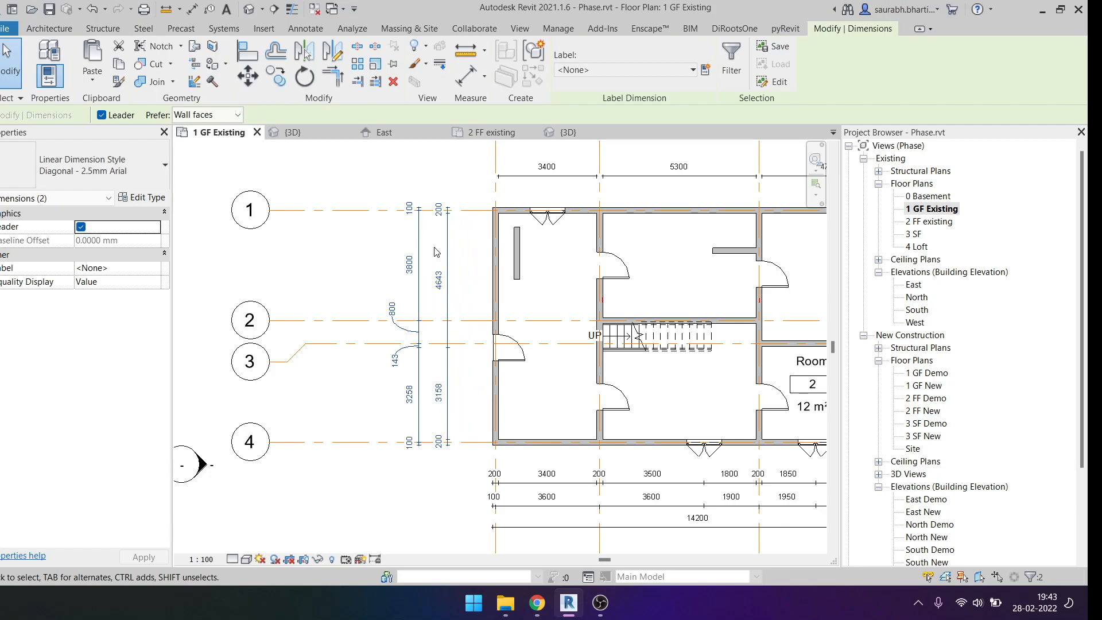
key(Escape)
Dismiss the save reminder and dimension the grid D exterior wall with opening centers and intersecting grids, placed well outside the building.
scroll(290, 177, down, 3)
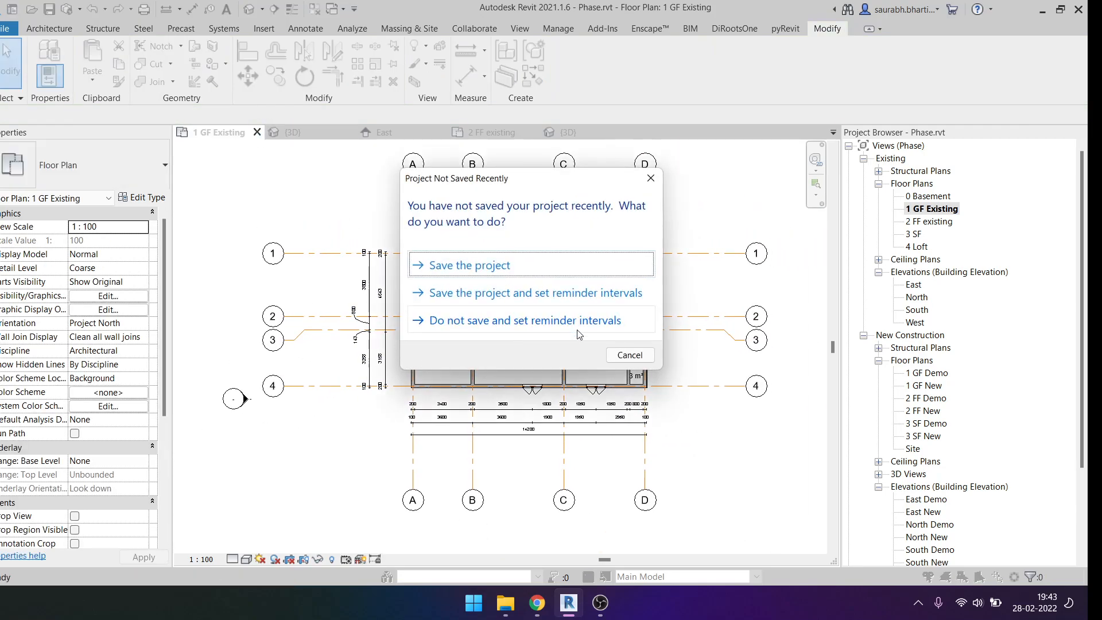
click(629, 355)
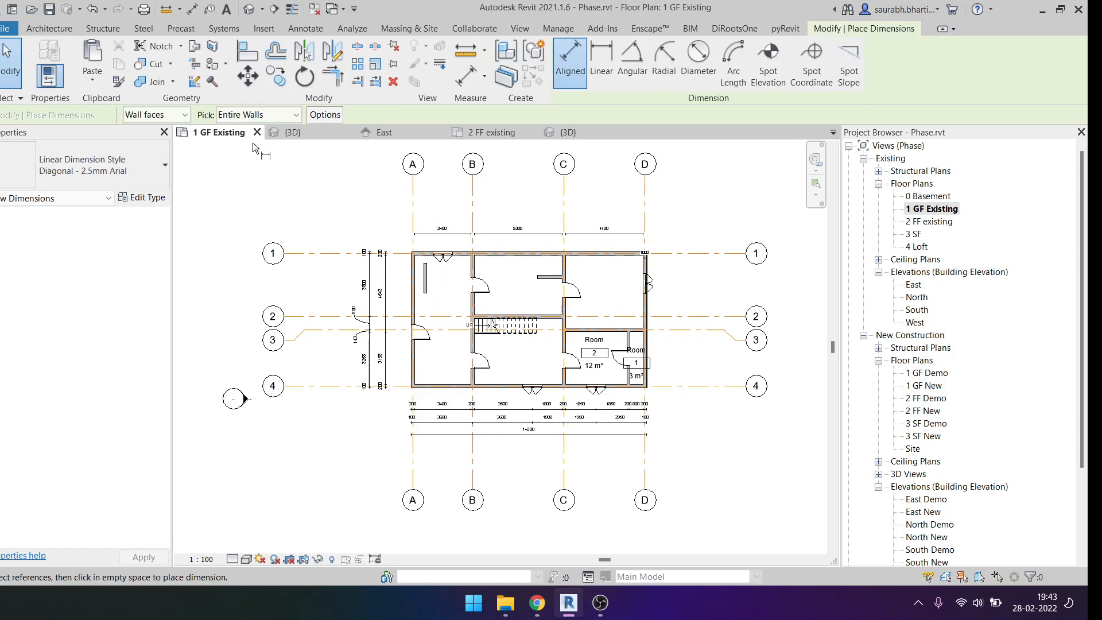
click(645, 310)
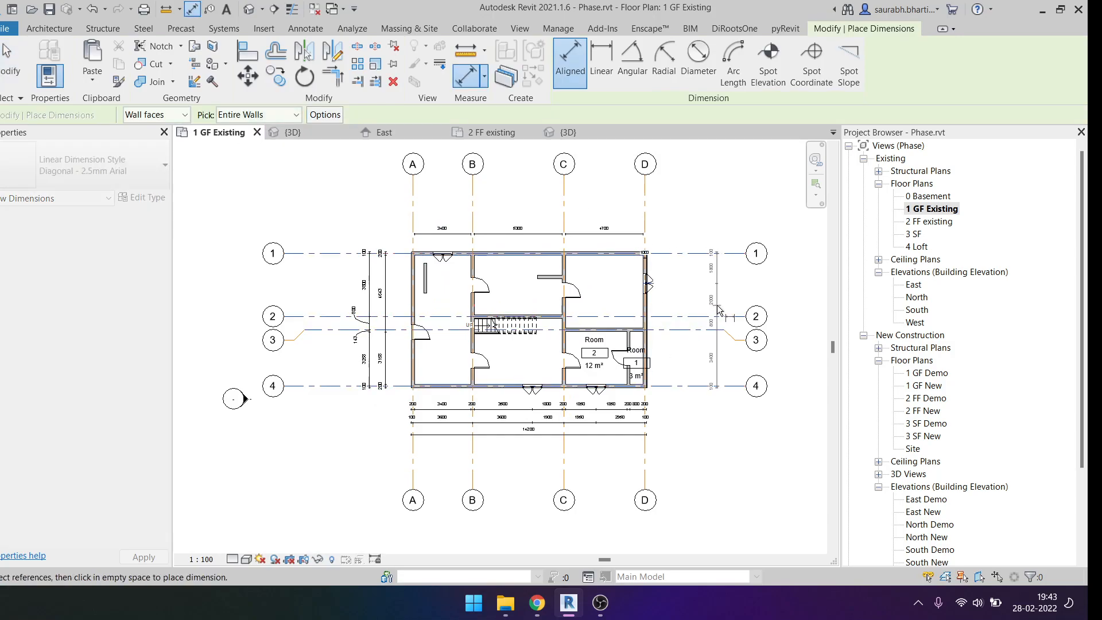
scroll(717, 310, up, 5)
click(717, 311)
scroll(722, 310, down, 2)
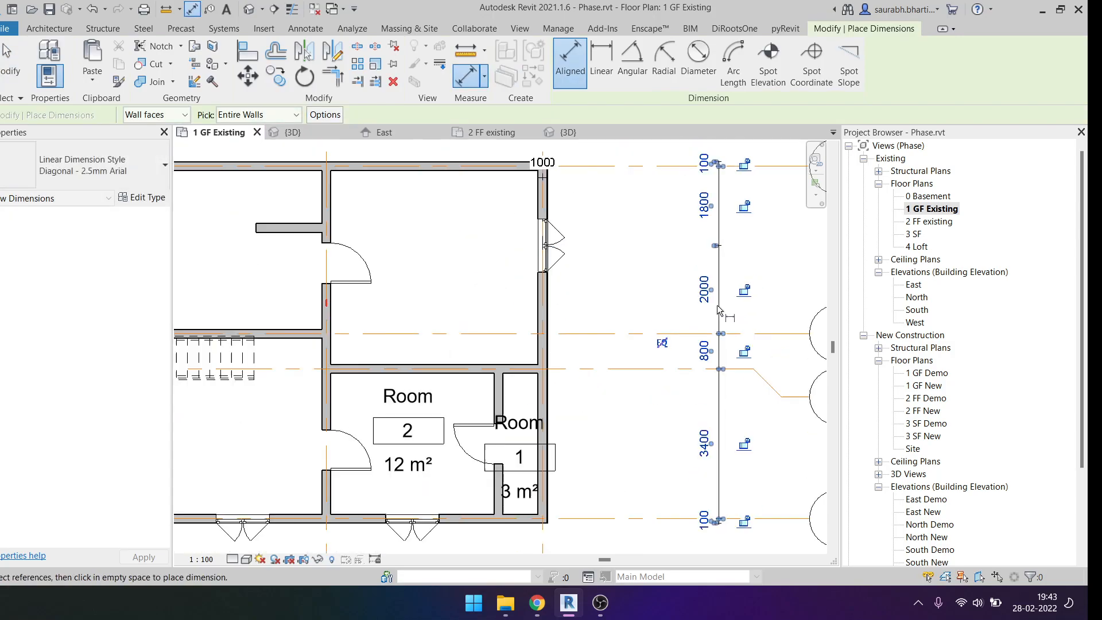
scroll(721, 307, down, 1)
Dimension the grid D wall with opening centers and intersecting walls but no intersecting grids, placed between the building and the grid string.
click(325, 115)
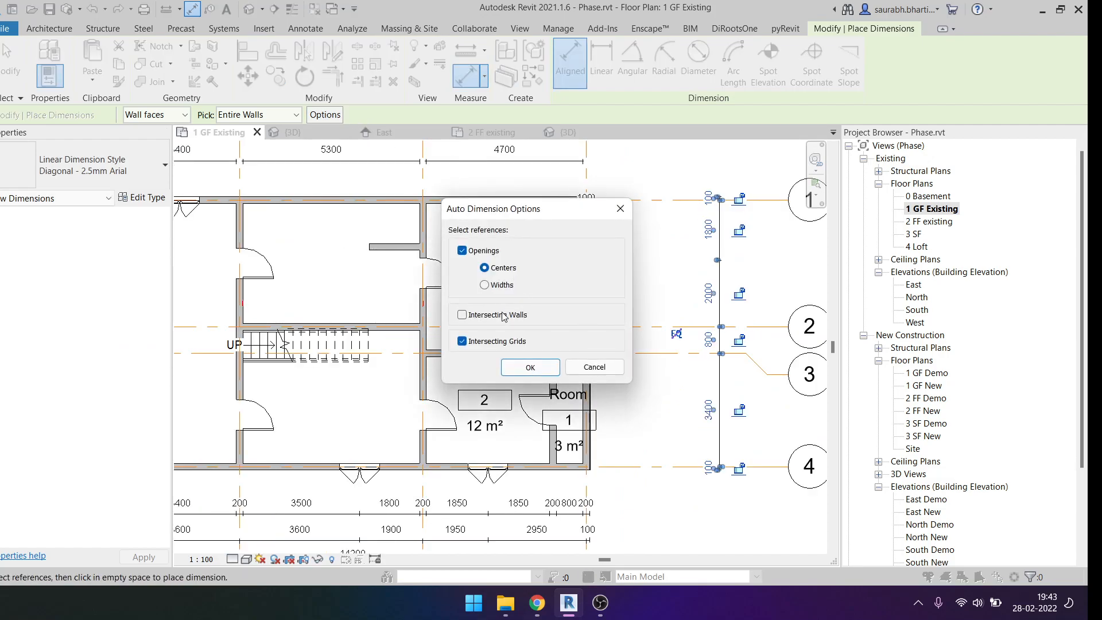
click(522, 365)
click(581, 301)
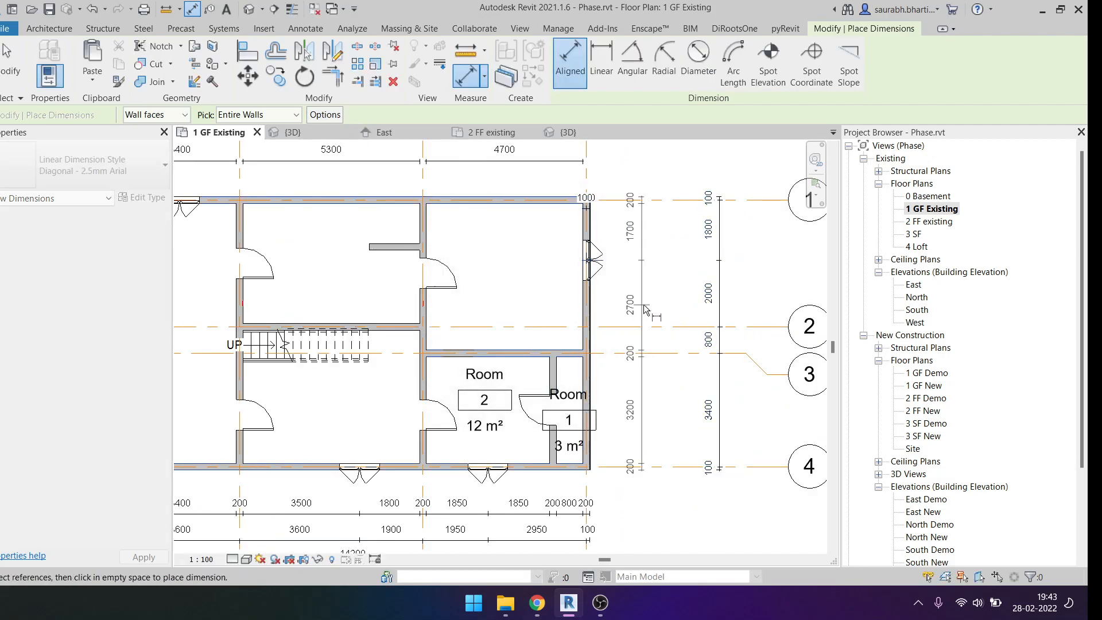
click(688, 319)
scroll(717, 321, down, 2)
key(Escape)
key(Escape)
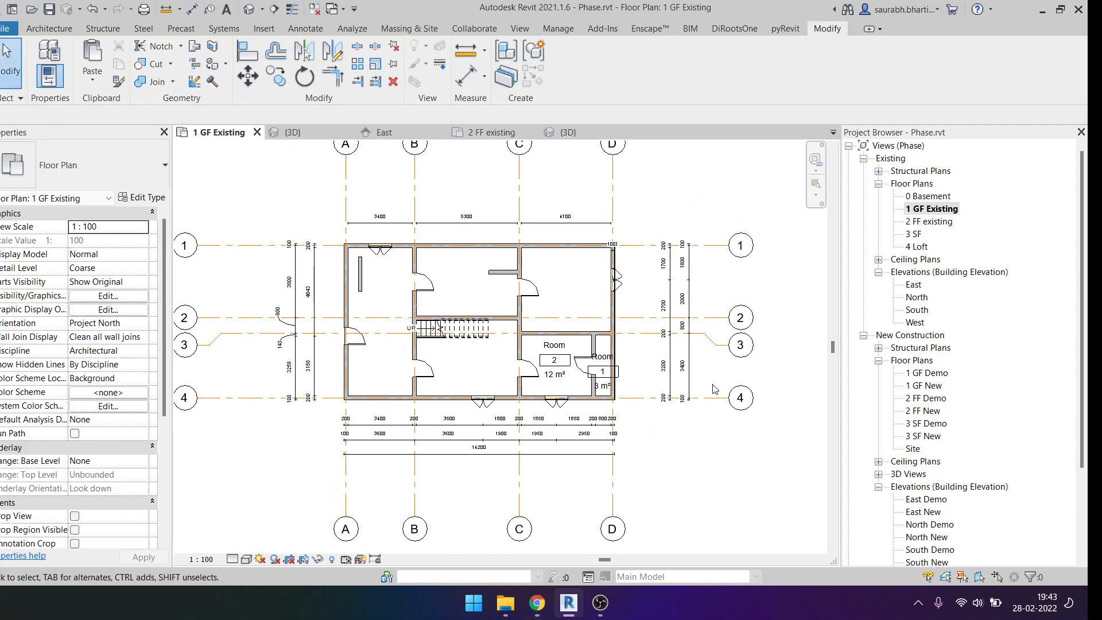
Start another aligned dimension for the ground floor plan.
scroll(579, 379, up, 3)
scroll(579, 378, down, 4)
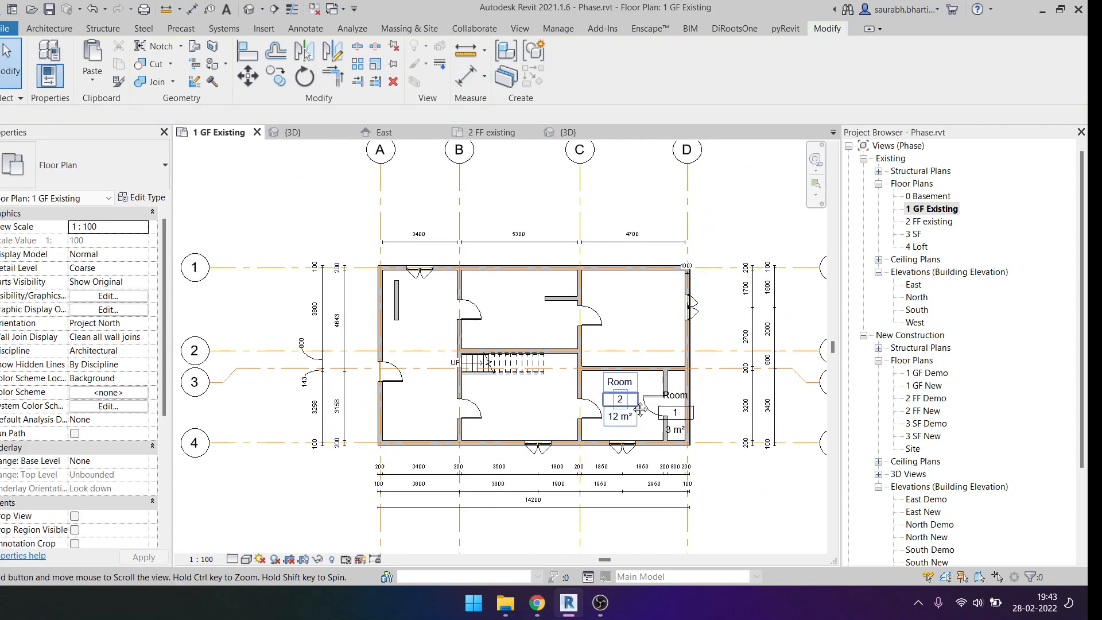
key(d)
key(i)
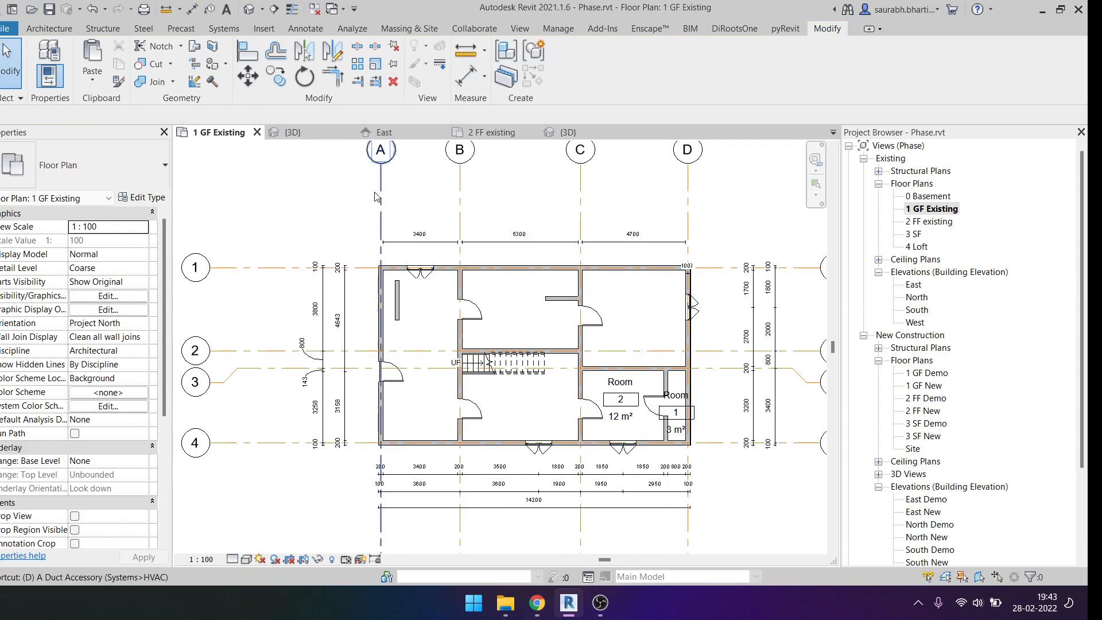
Place an automatic dimension string above the entire top exterior wall, referencing opening centers and intersecting walls.
click(323, 116)
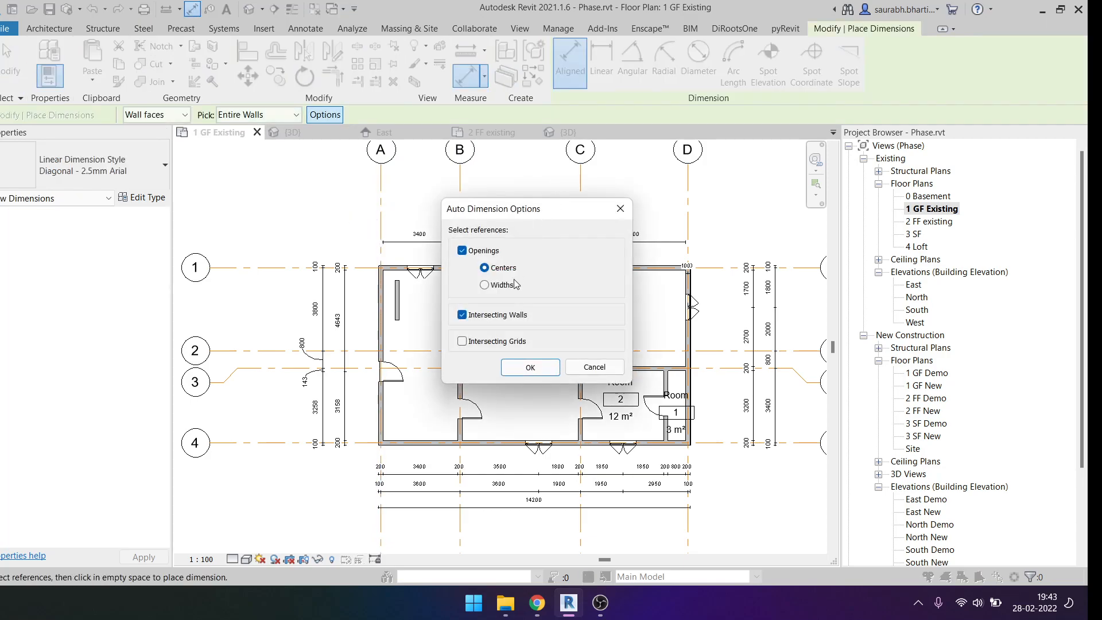
click(528, 368)
click(516, 267)
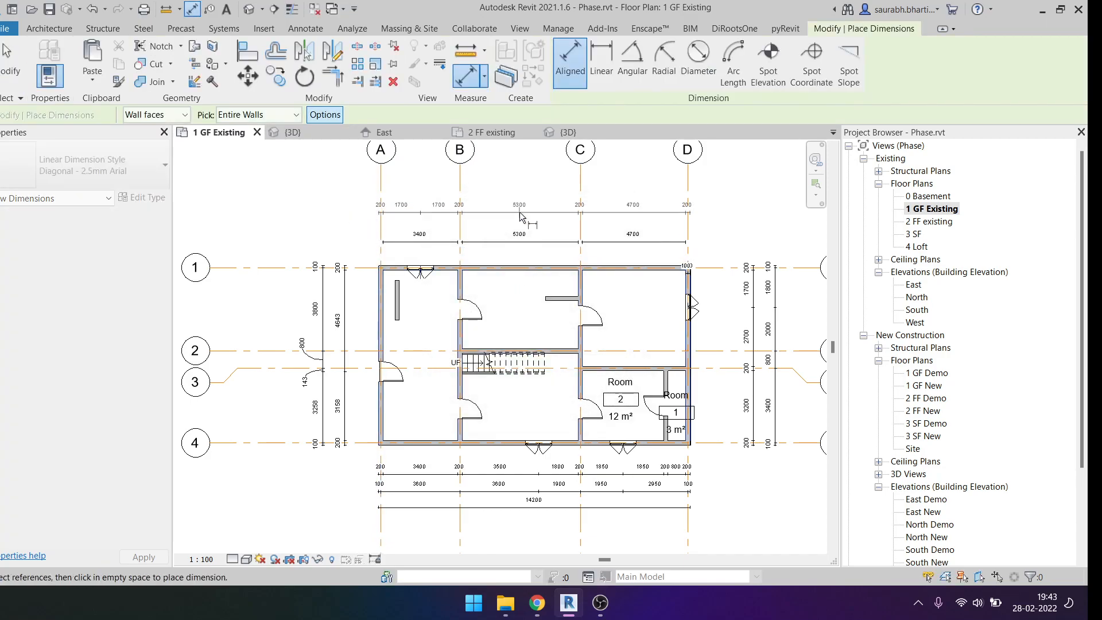
click(528, 226)
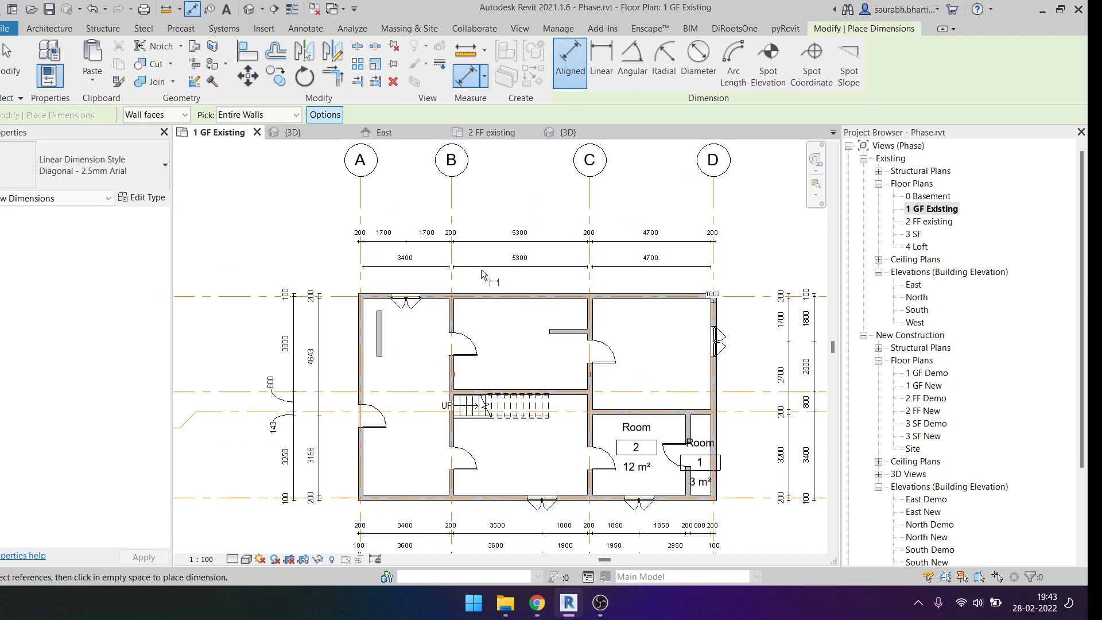
click(342, 131)
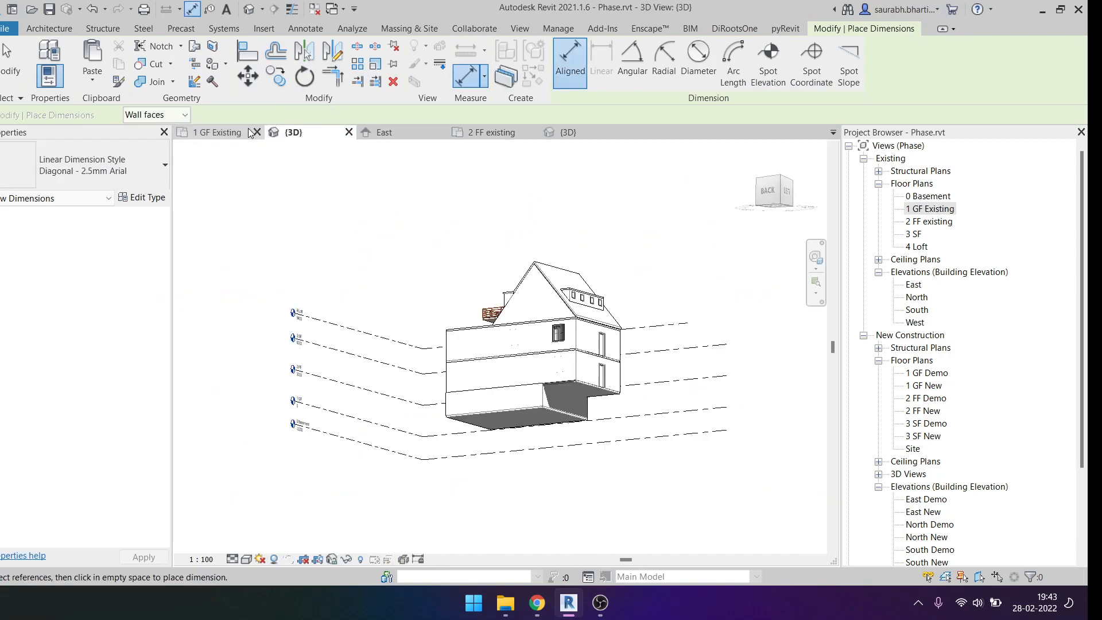
click(251, 132)
scroll(464, 300, up, 1)
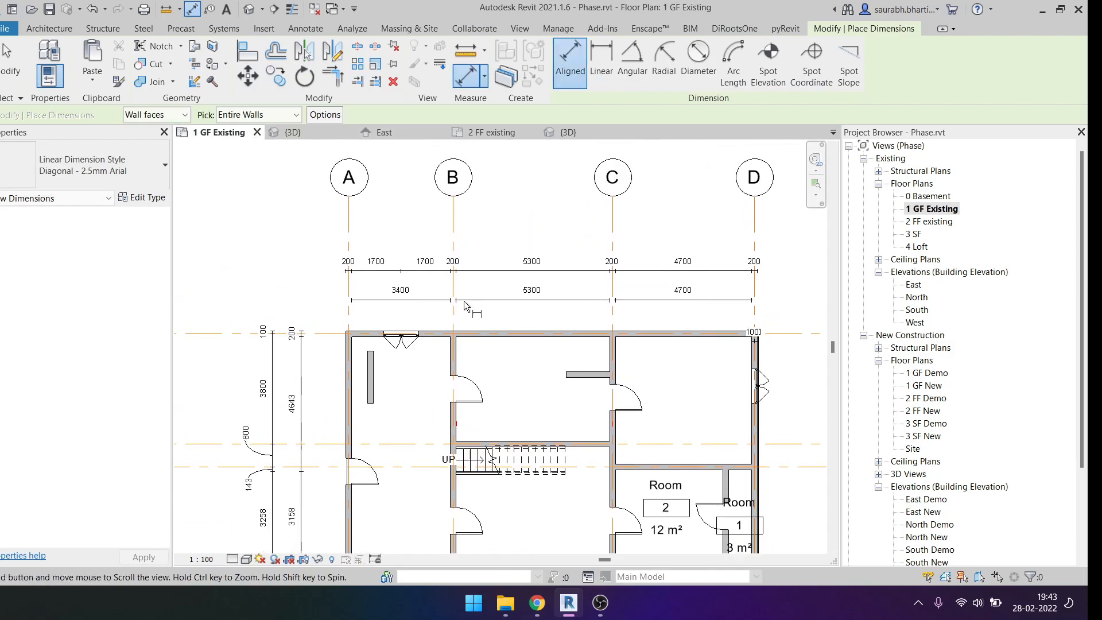
Add another automatic dimension string above the top exterior wall, referencing opening centers and intersecting grids instead of intersecting walls.
click(325, 115)
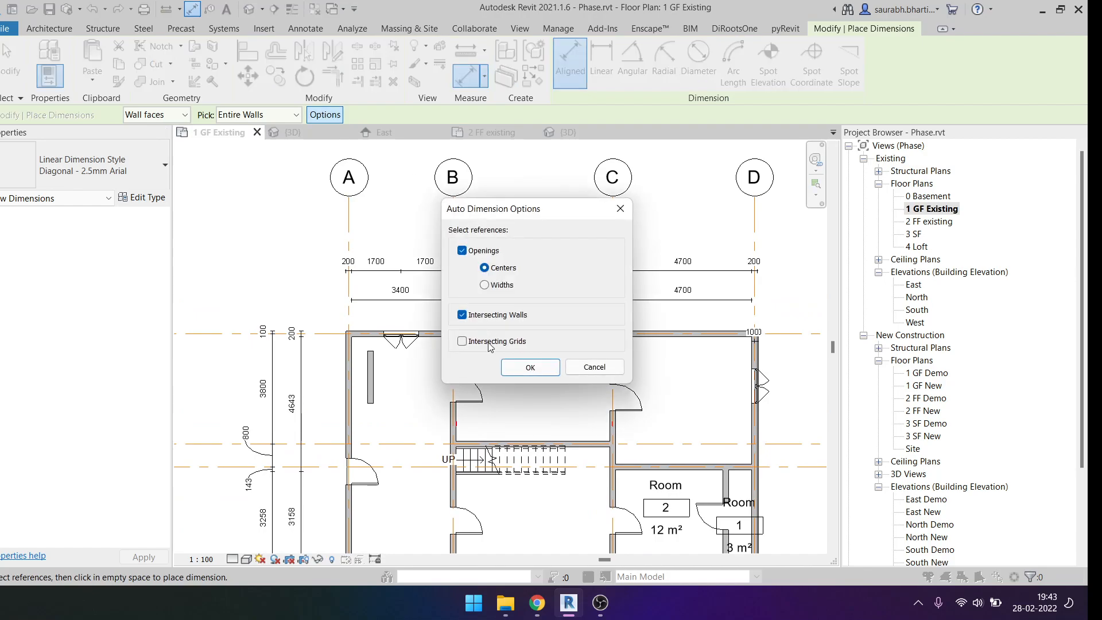
click(538, 366)
click(519, 332)
click(505, 242)
key(Escape)
key(Escape)
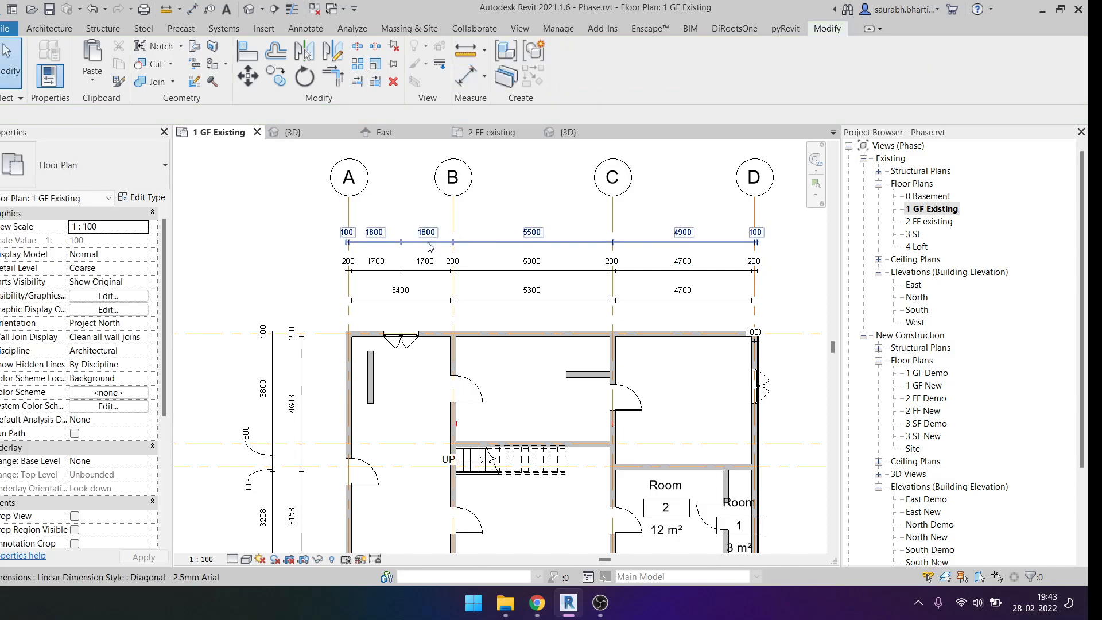
Try moving the 100 dimension text at grid A away from its dimension line, and undo the move.
scroll(400, 266, up, 3)
click(399, 242)
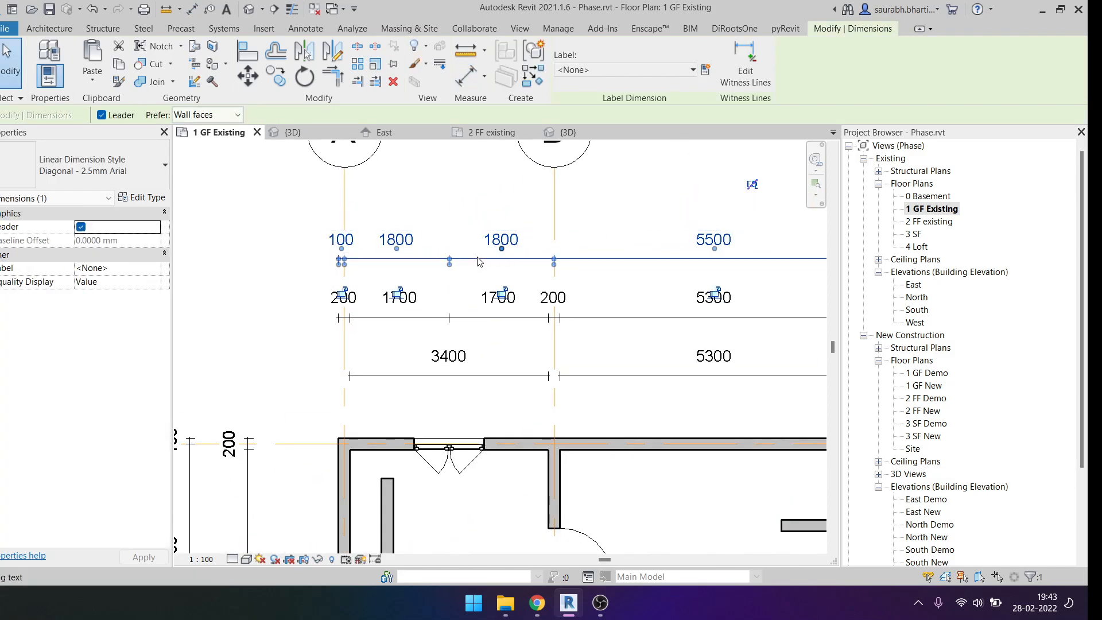
drag(341, 248, 266, 213)
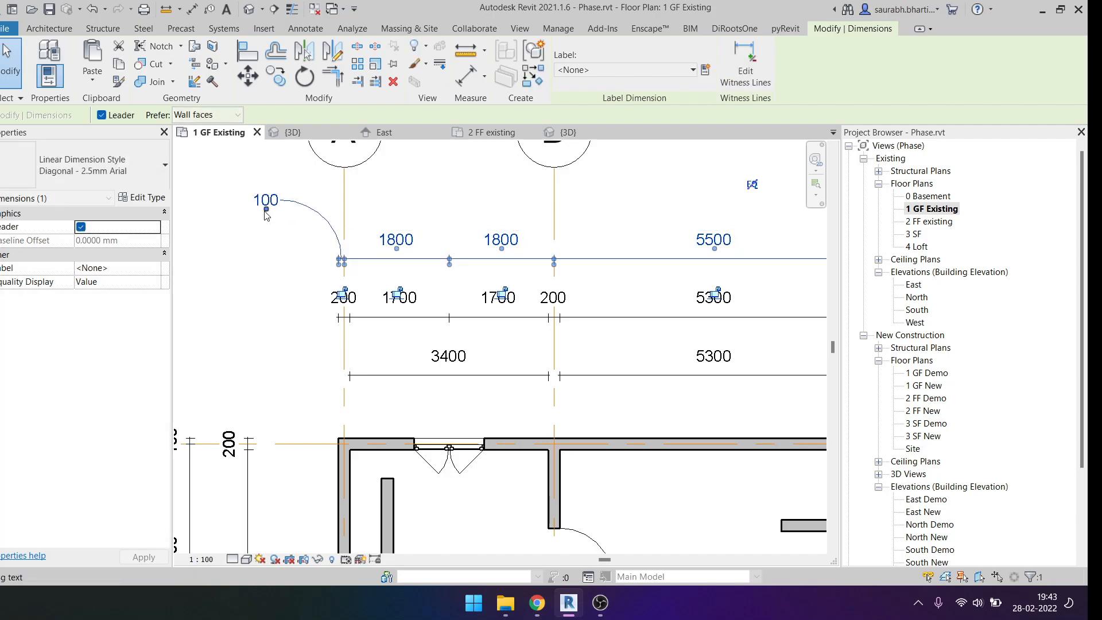
key(ctrl+z)
Examine the dimension strings around the ground floor plan and the wall corner at grids D and 1.
scroll(402, 312, down, 4)
middle_drag(422, 310, 259, 352)
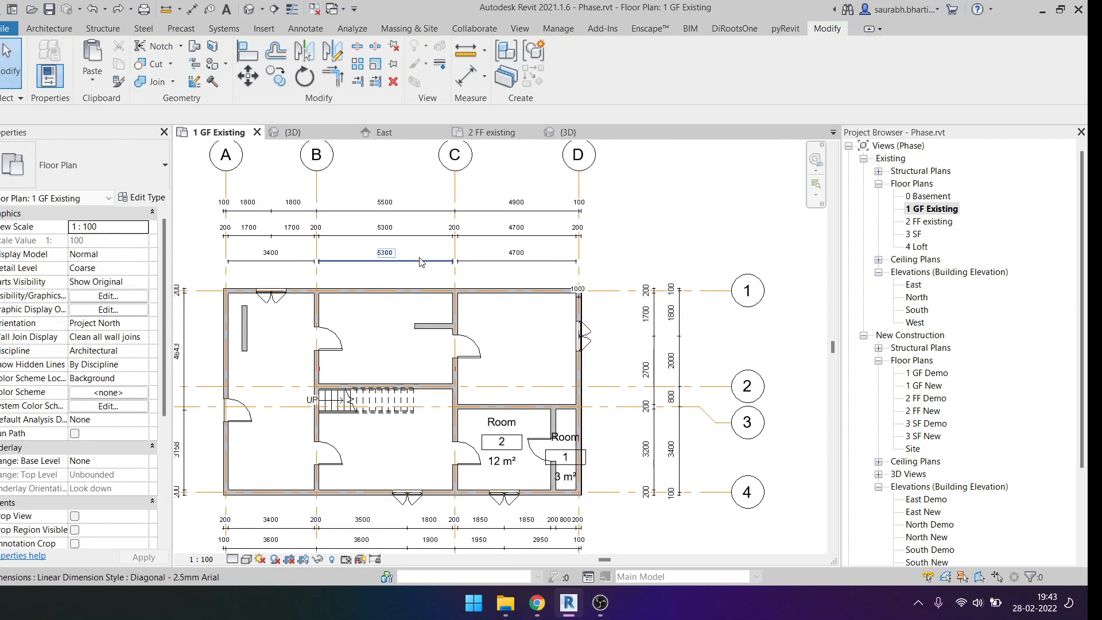
scroll(504, 304, down, 2)
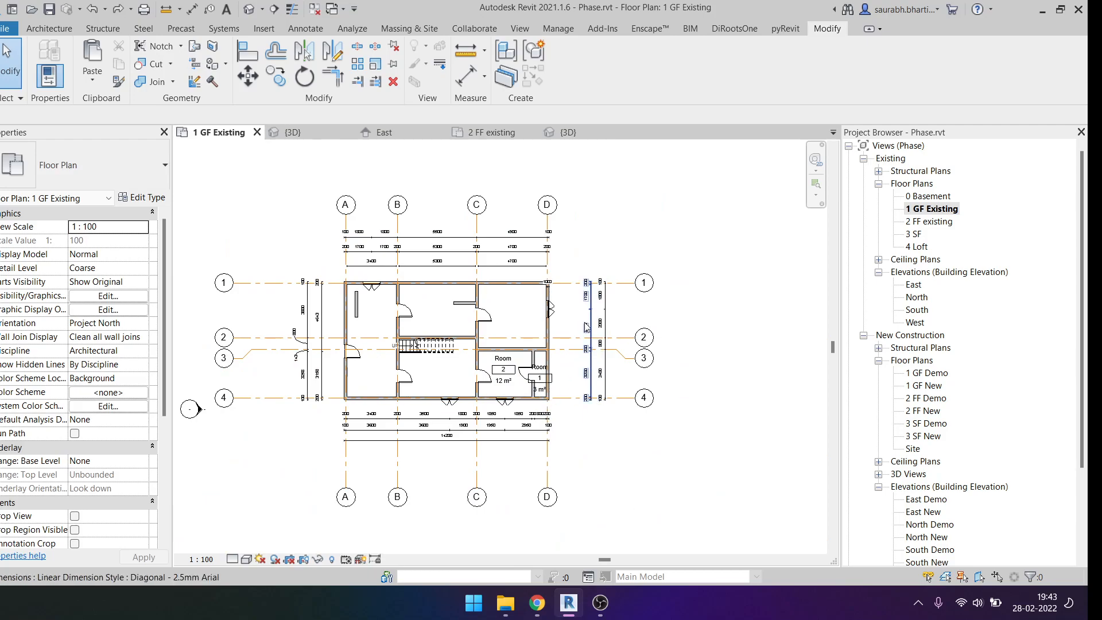
scroll(631, 321, up, 5)
scroll(631, 321, down, 4)
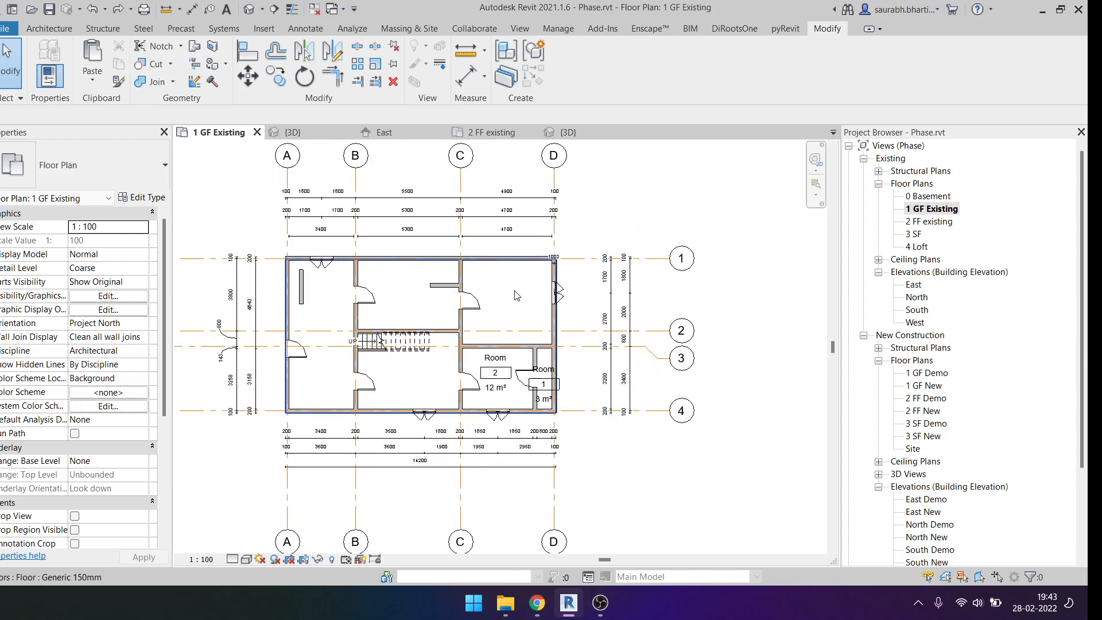
scroll(561, 267, up, 5)
click(559, 269)
key(Escape)
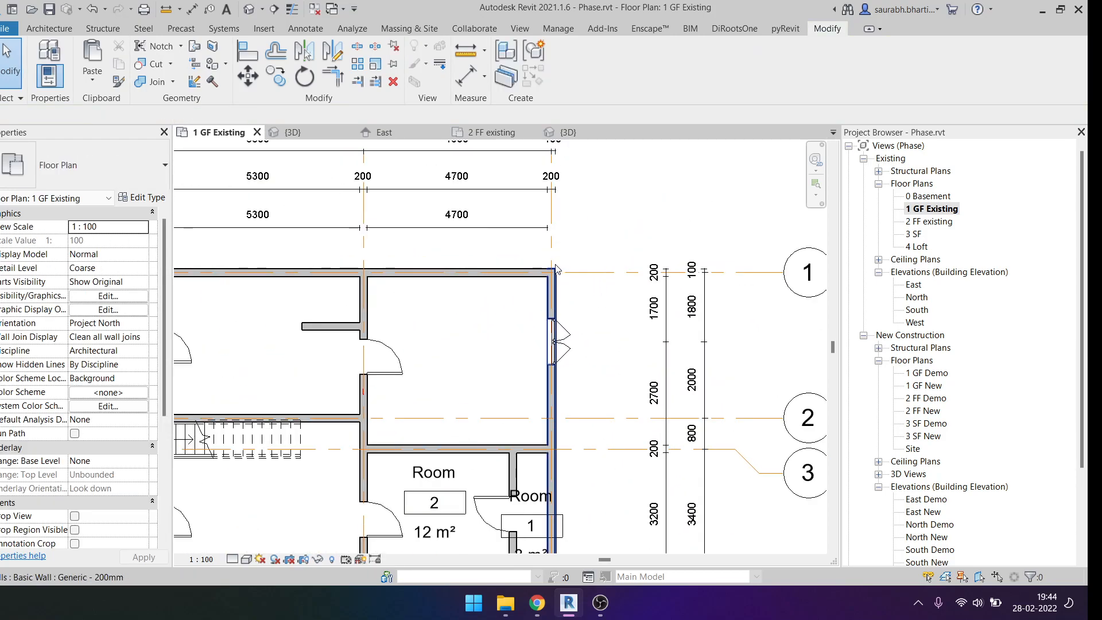
scroll(631, 258, down, 3)
scroll(275, 241, up, 3)
middle_drag(453, 269, 540, 339)
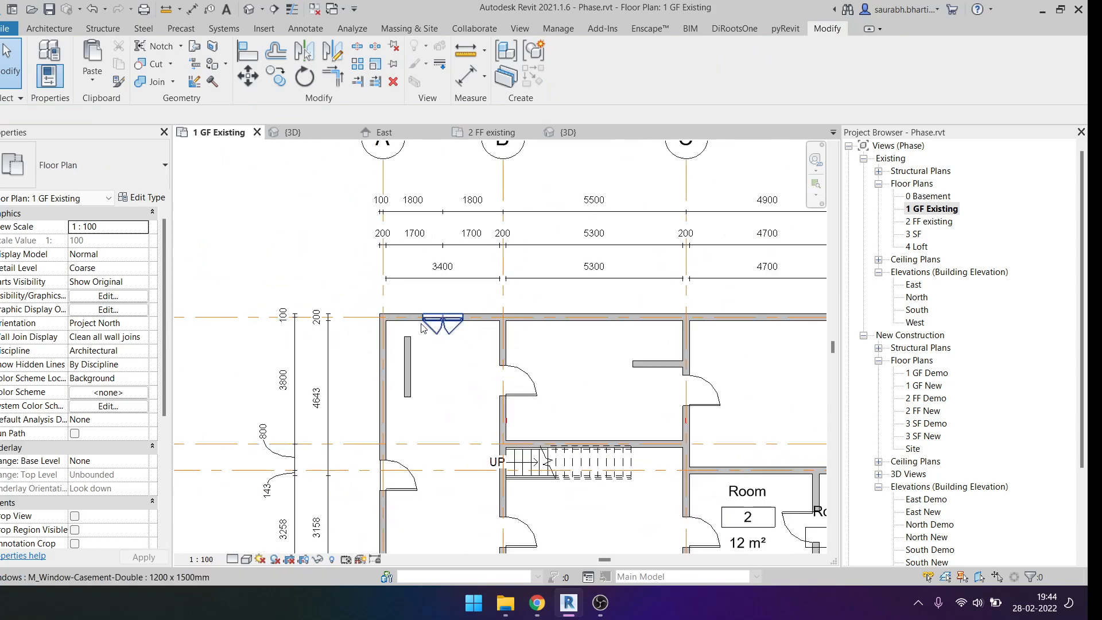
scroll(551, 338, down, 2)
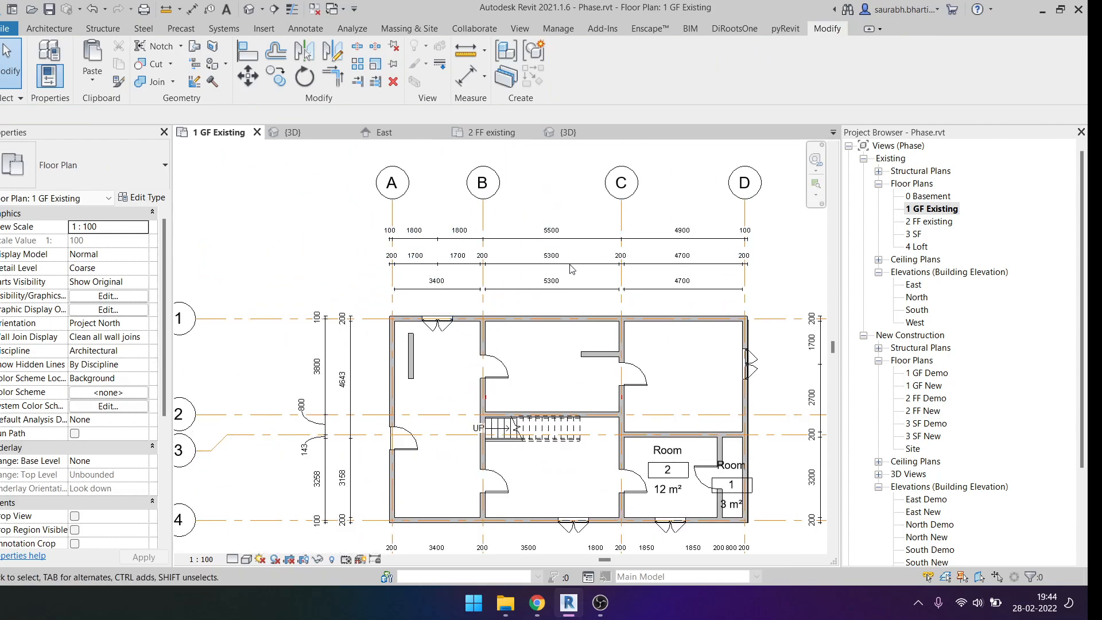
Change the color of the Diagonal - 2.5mm Arial linear dimension style to light orange, RGB 255-169-083.
click(515, 263)
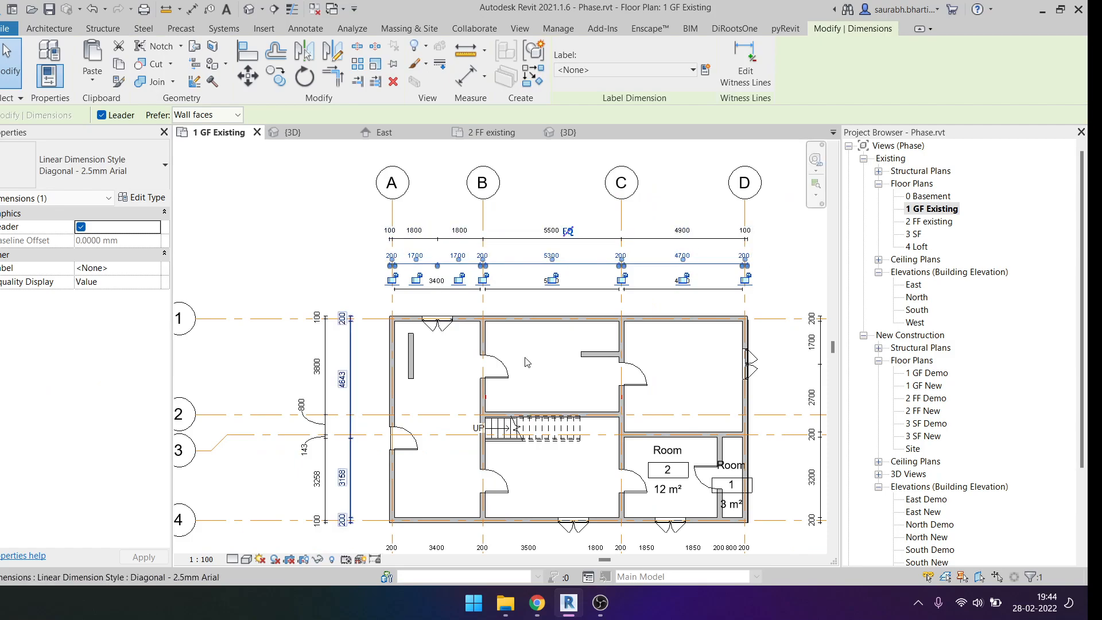
click(145, 198)
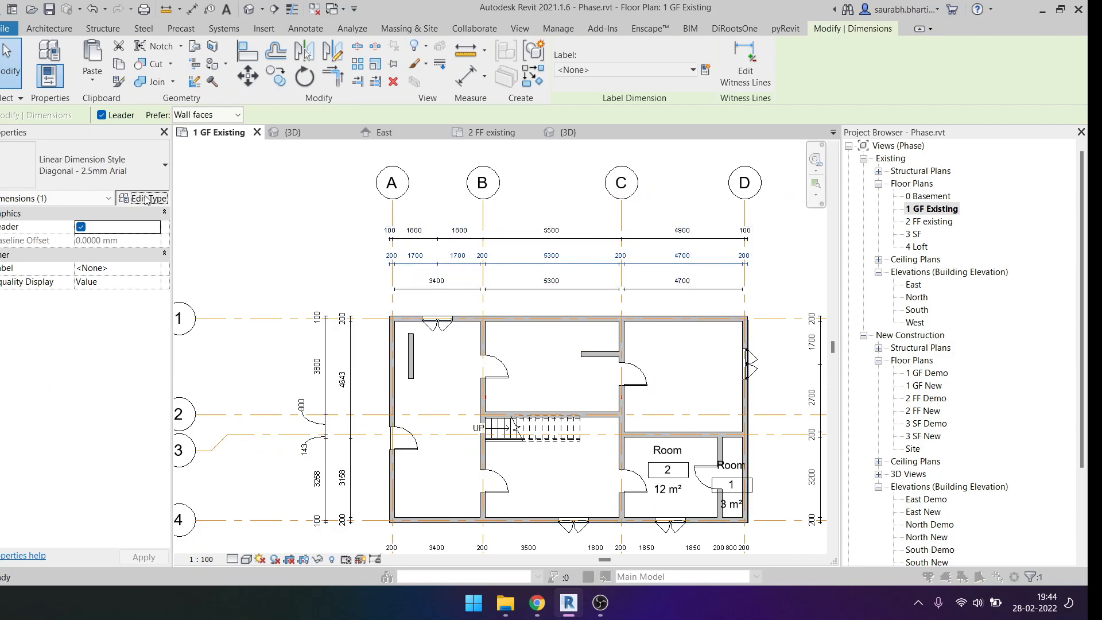
scroll(471, 306, down, 5)
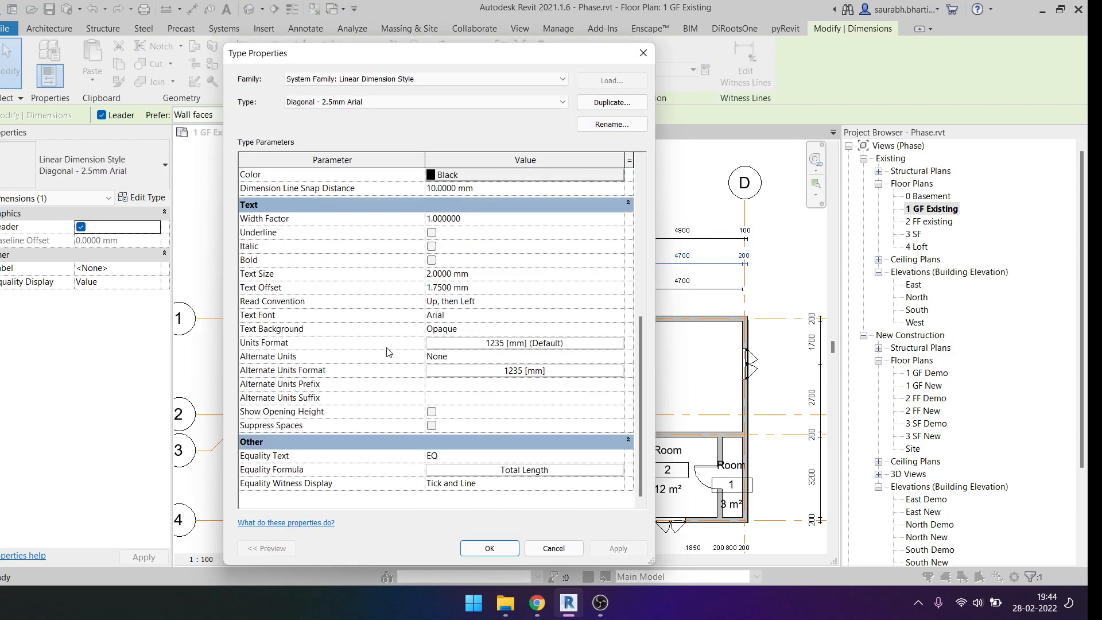
click(445, 175)
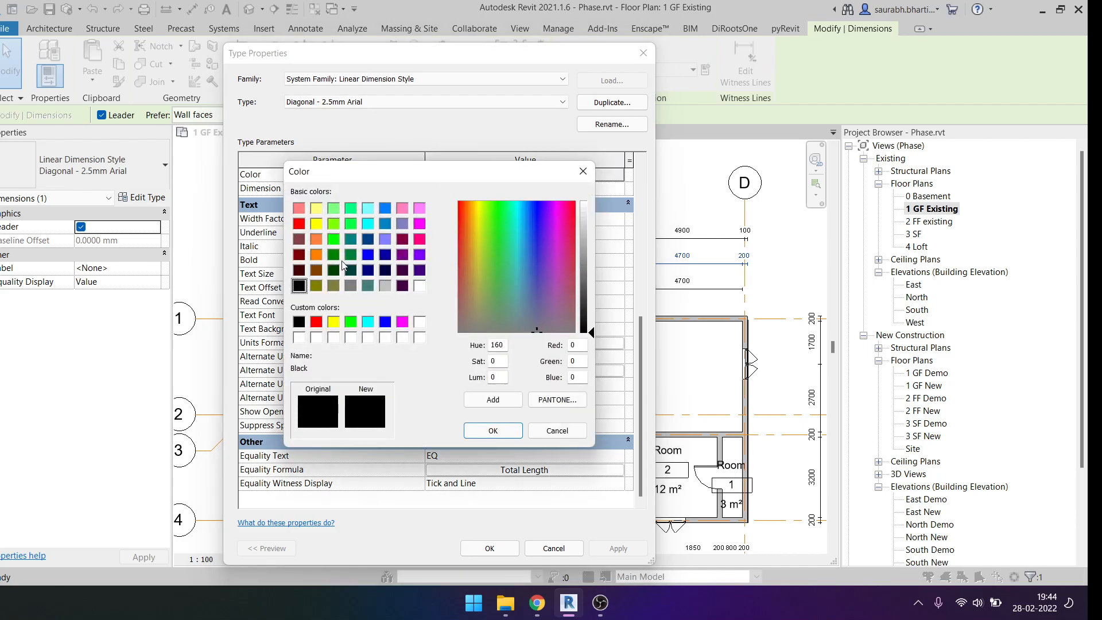
click(316, 255)
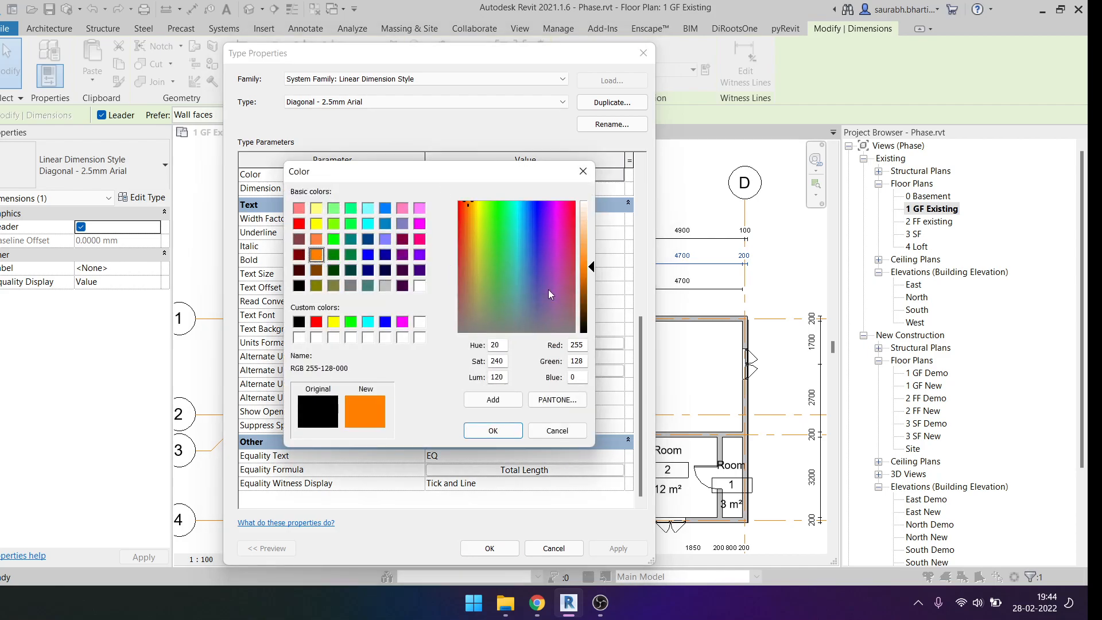
click(587, 246)
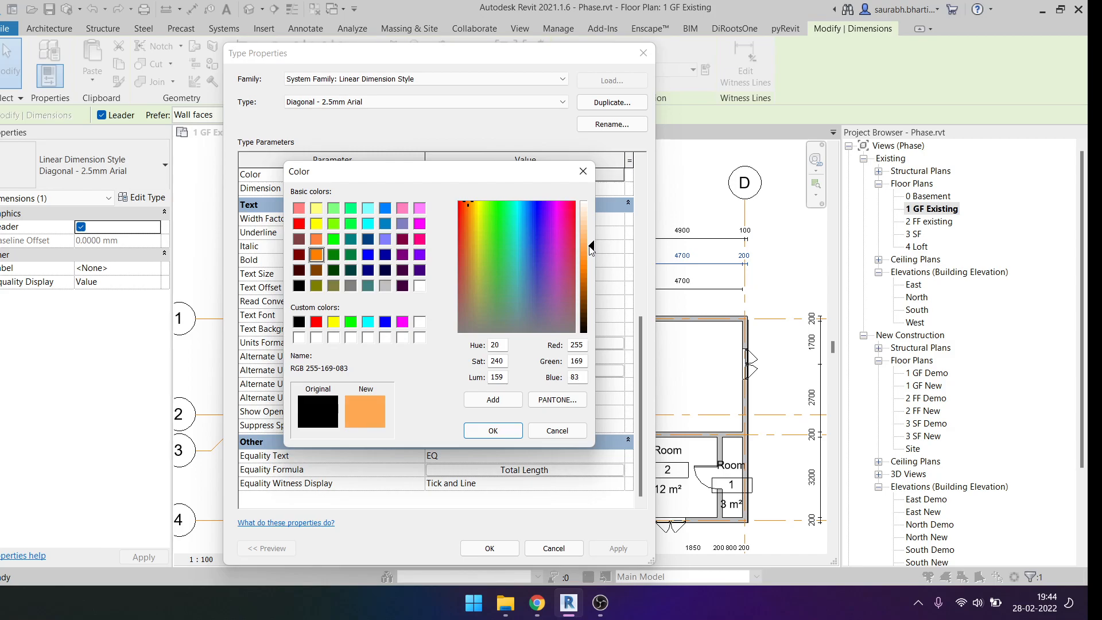
click(492, 431)
click(609, 550)
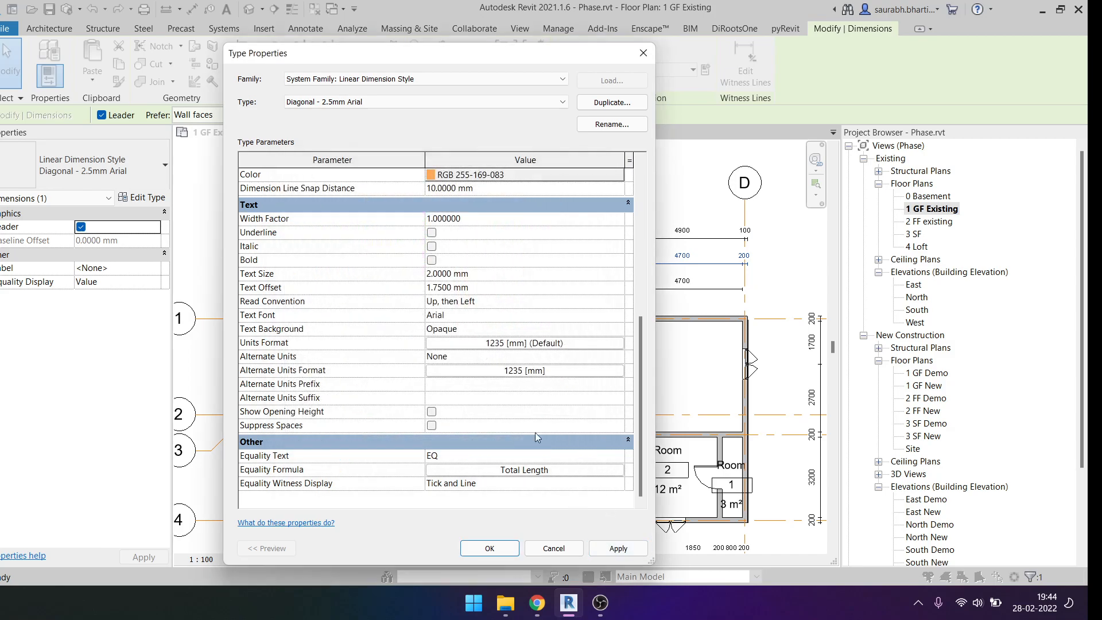
click(504, 549)
Examine the recolored dimensions and the interior walls near grid B in the ground floor plan.
scroll(476, 506, up, 3)
scroll(476, 506, down, 2)
scroll(486, 239, down, 2)
scroll(387, 229, up, 5)
scroll(387, 229, down, 4)
scroll(336, 232, up, 3)
scroll(351, 239, up, 4)
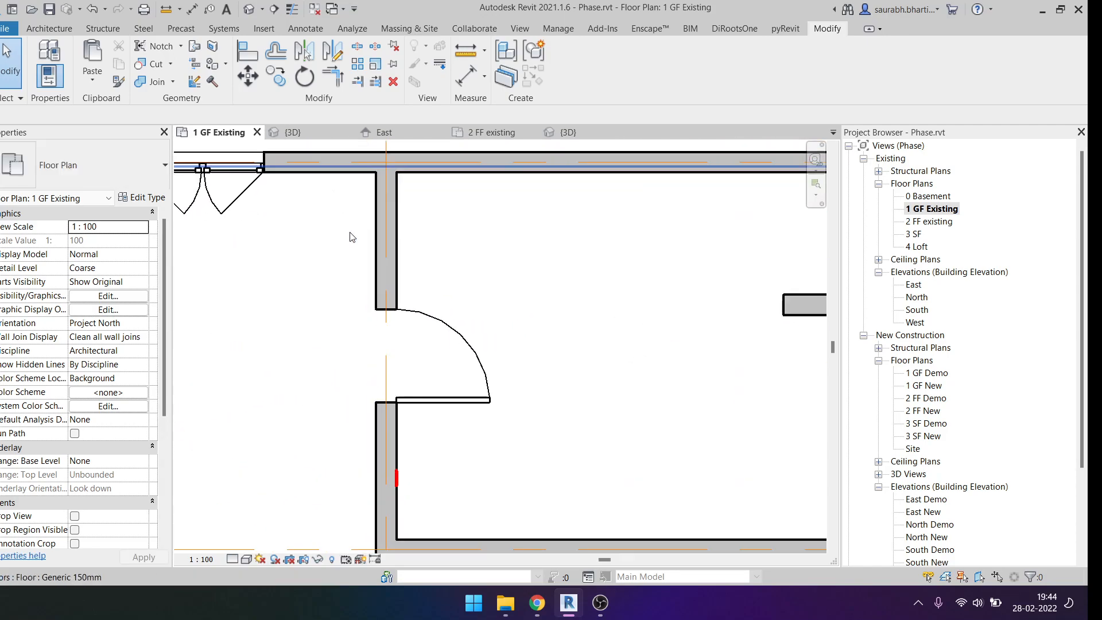
scroll(387, 260, down, 2)
scroll(404, 289, up, 2)
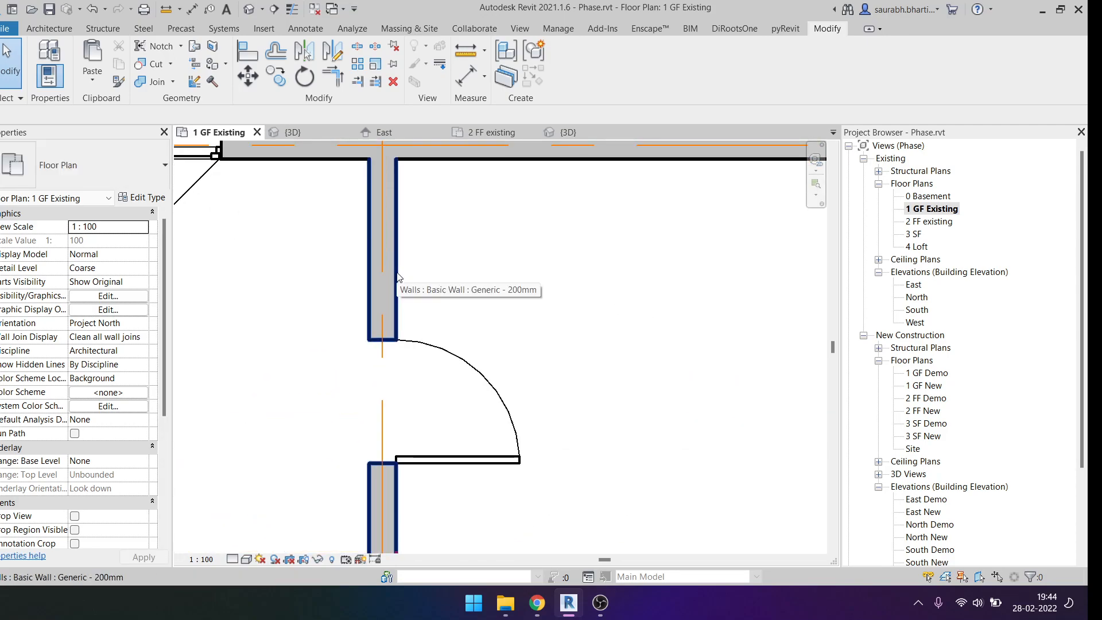
scroll(399, 284, down, 2)
click(399, 281)
key(Escape)
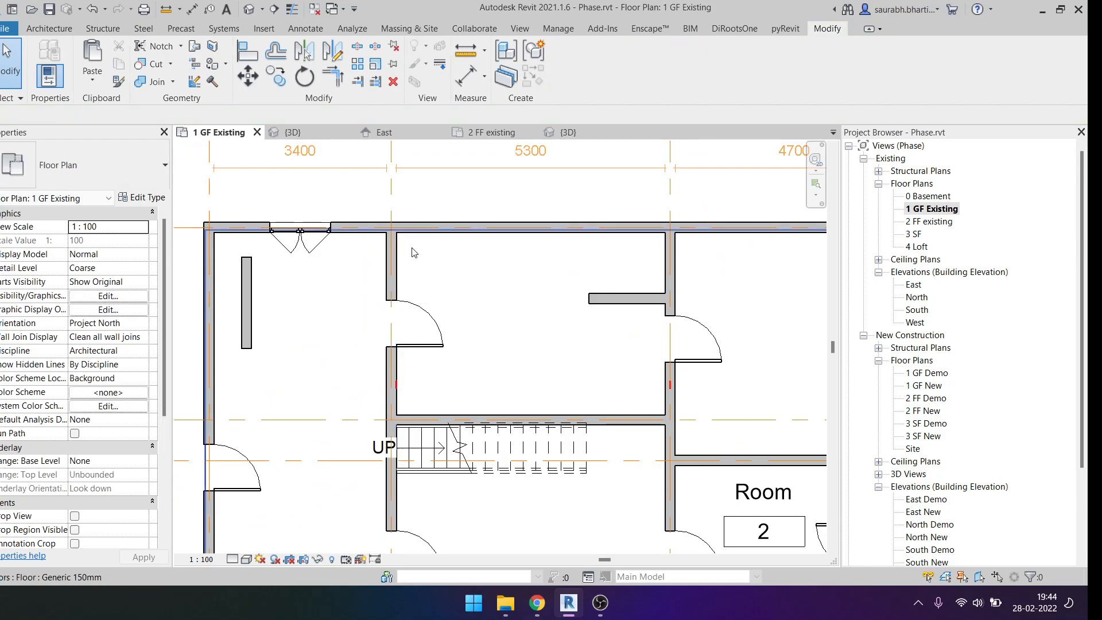
key(v)
key(g)
scroll(453, 241, down, 7)
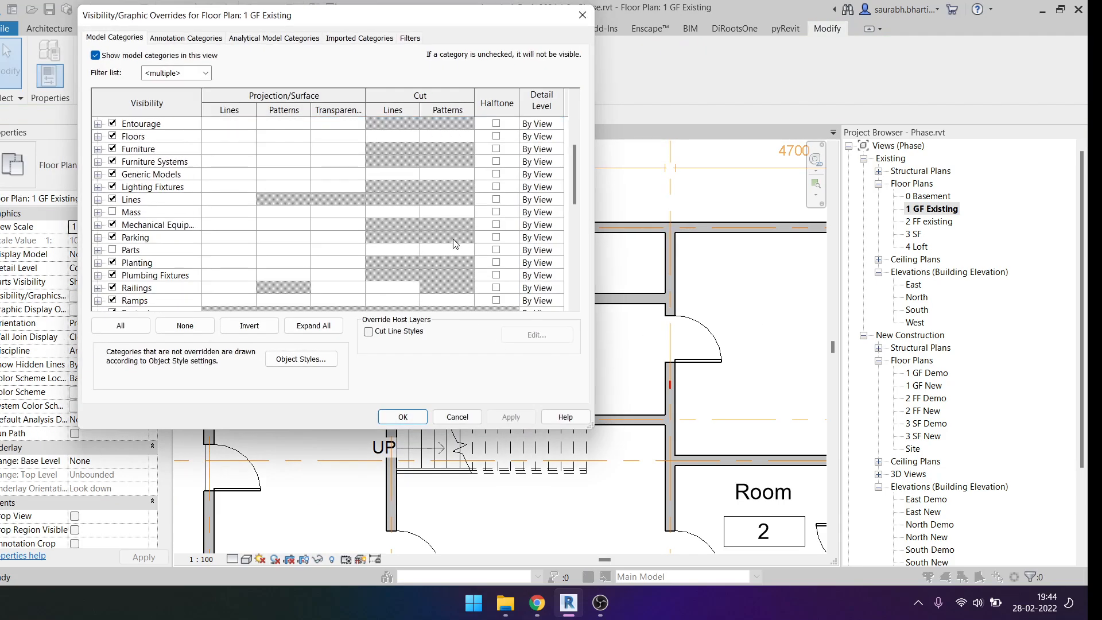
scroll(453, 241, down, 5)
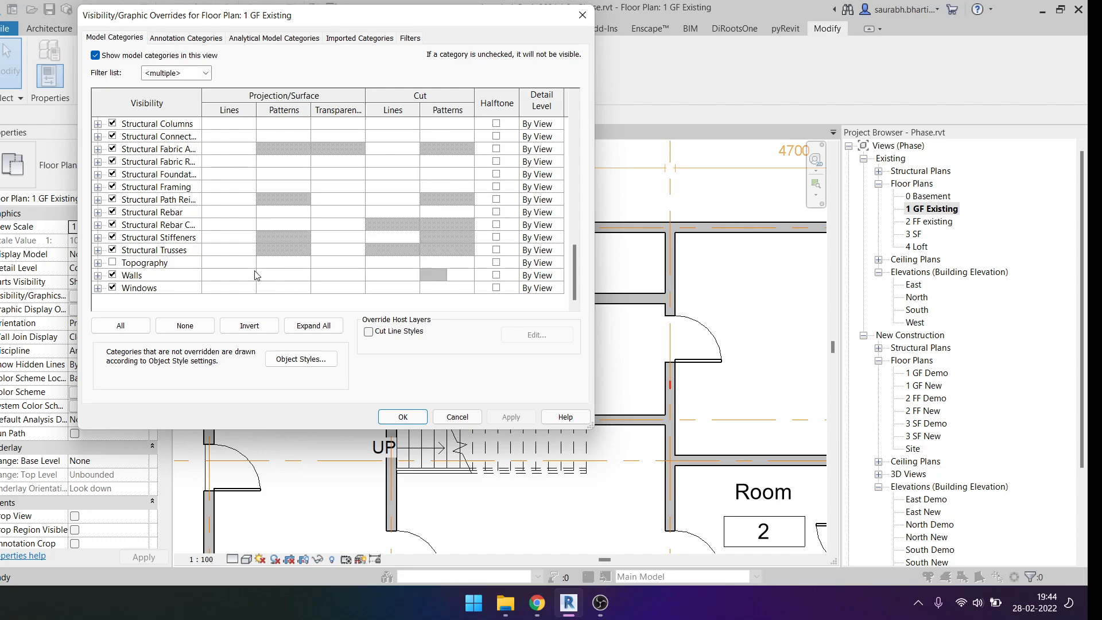
click(275, 279)
key(Return)
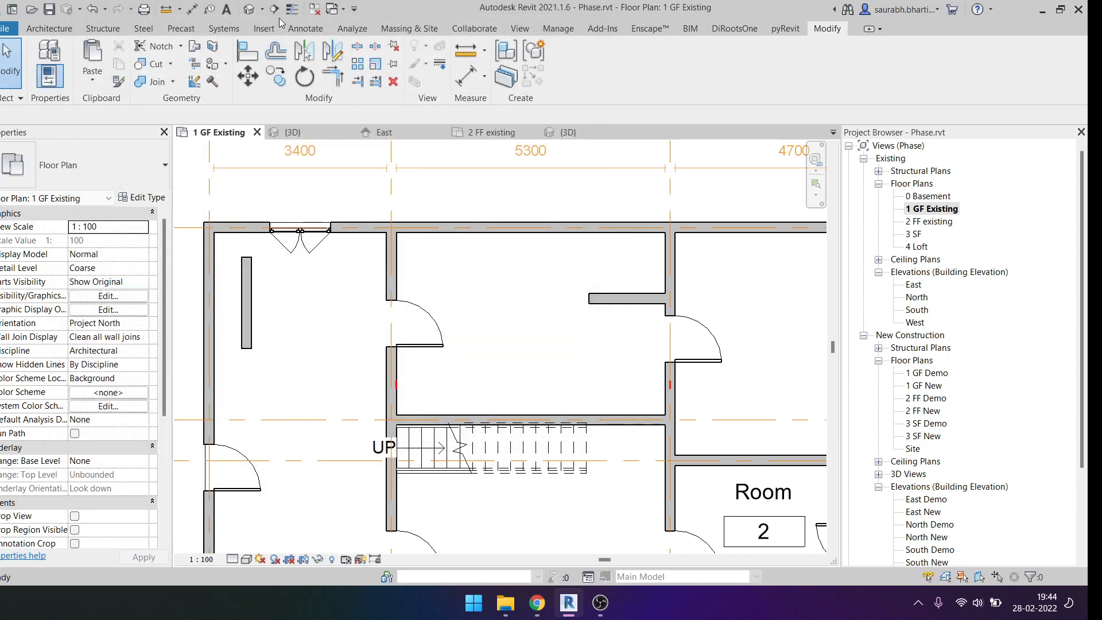
Open the visibility/graphic overrides of the default 3D view, select the Walls category, and move the dialog clear of the model.
click(248, 9)
shift+middle_drag(401, 402, 356, 245)
key(v)
key(g)
scroll(304, 252, down, 8)
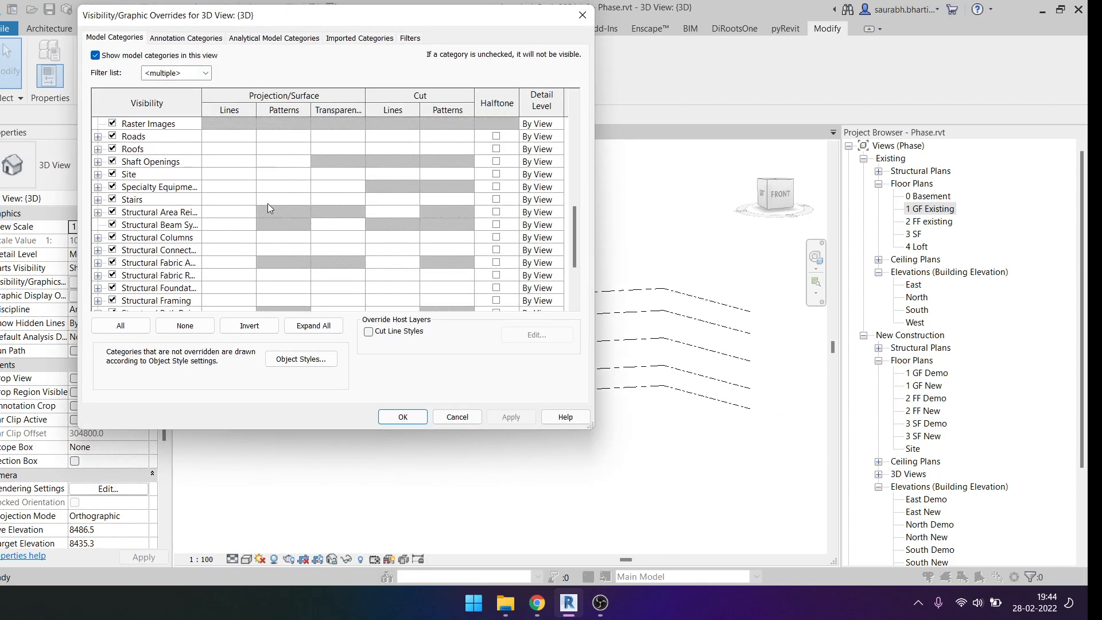
scroll(288, 217, down, 3)
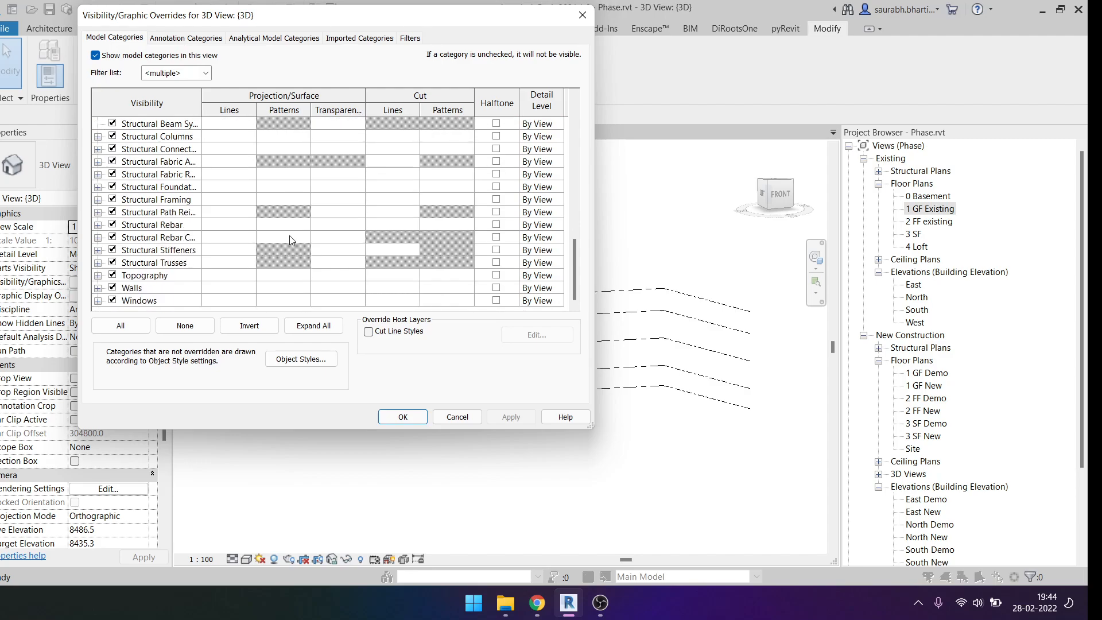
click(287, 289)
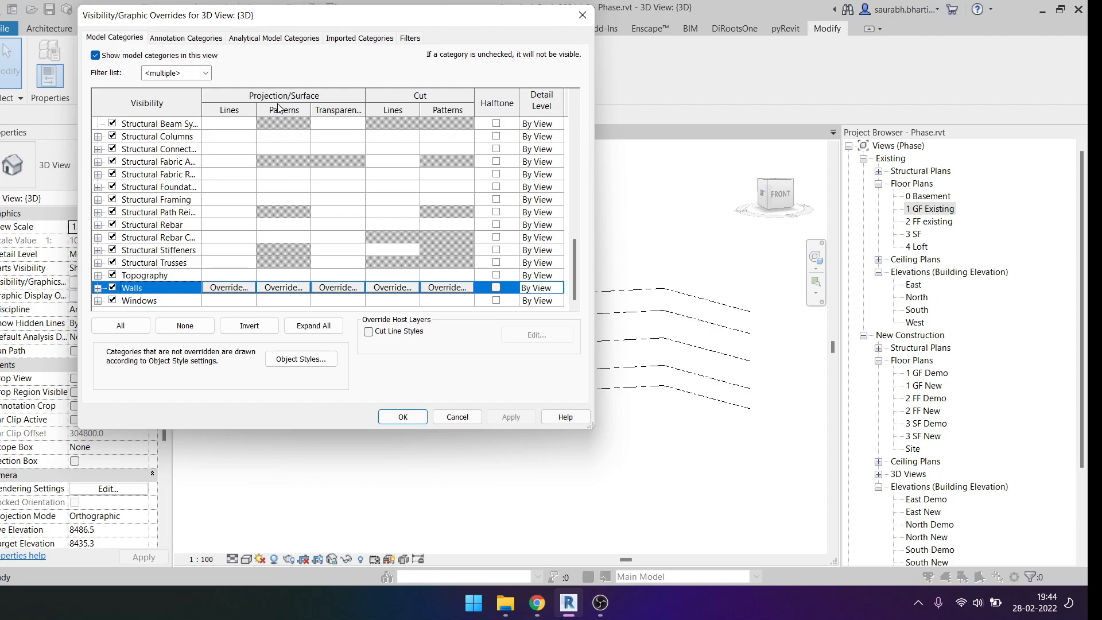
drag(399, 22, 924, 68)
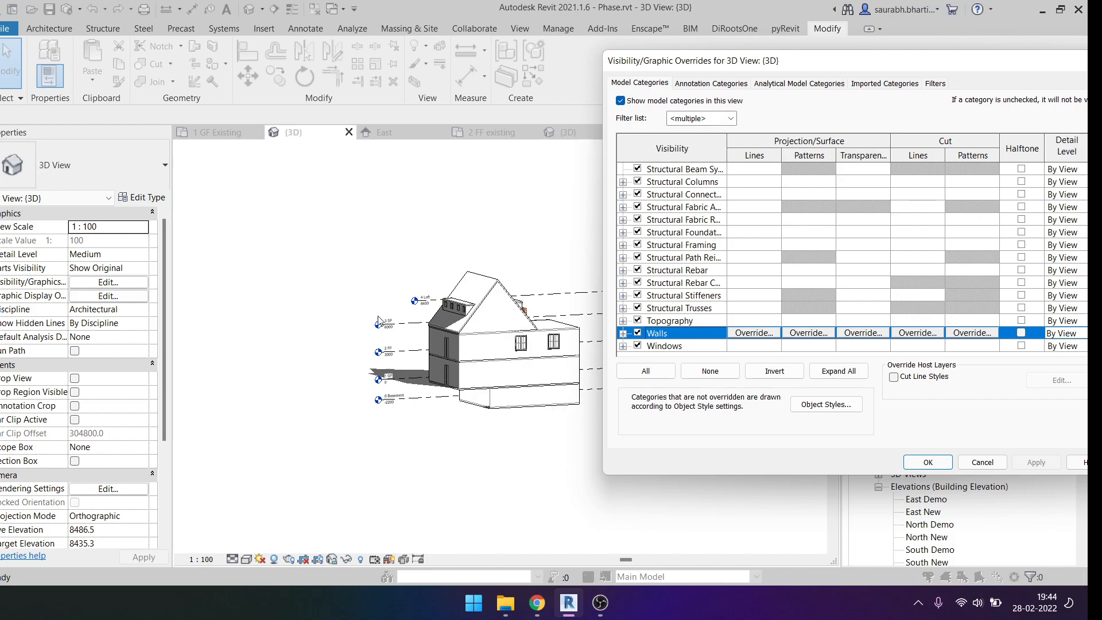
Override the projection surface pattern of Walls with a diagonal crosshatch foreground pattern.
click(826, 334)
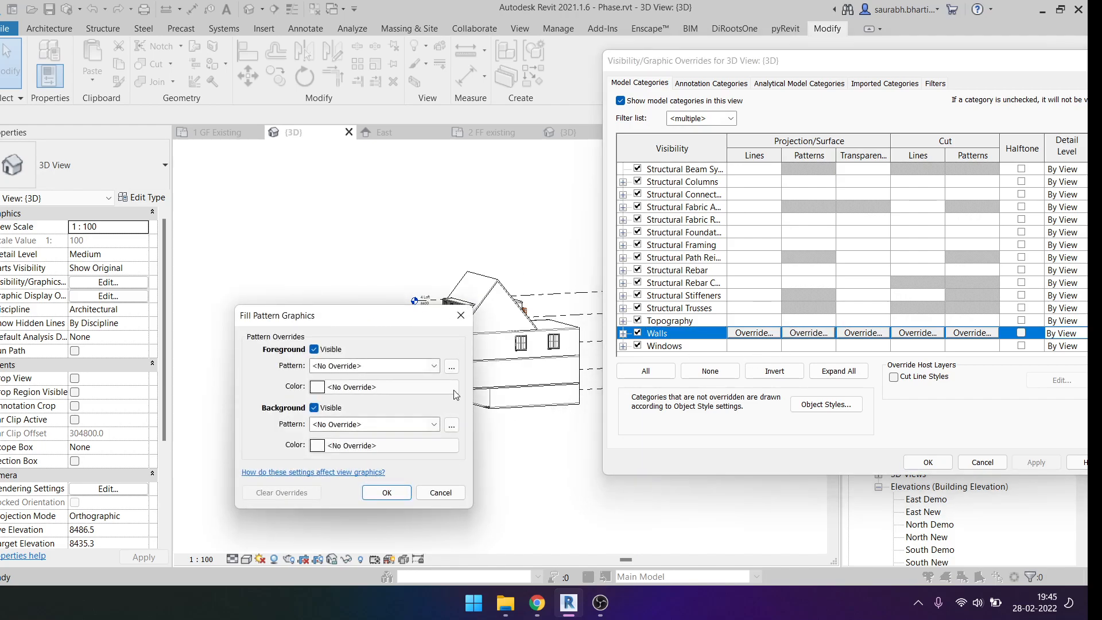
click(412, 367)
click(397, 30)
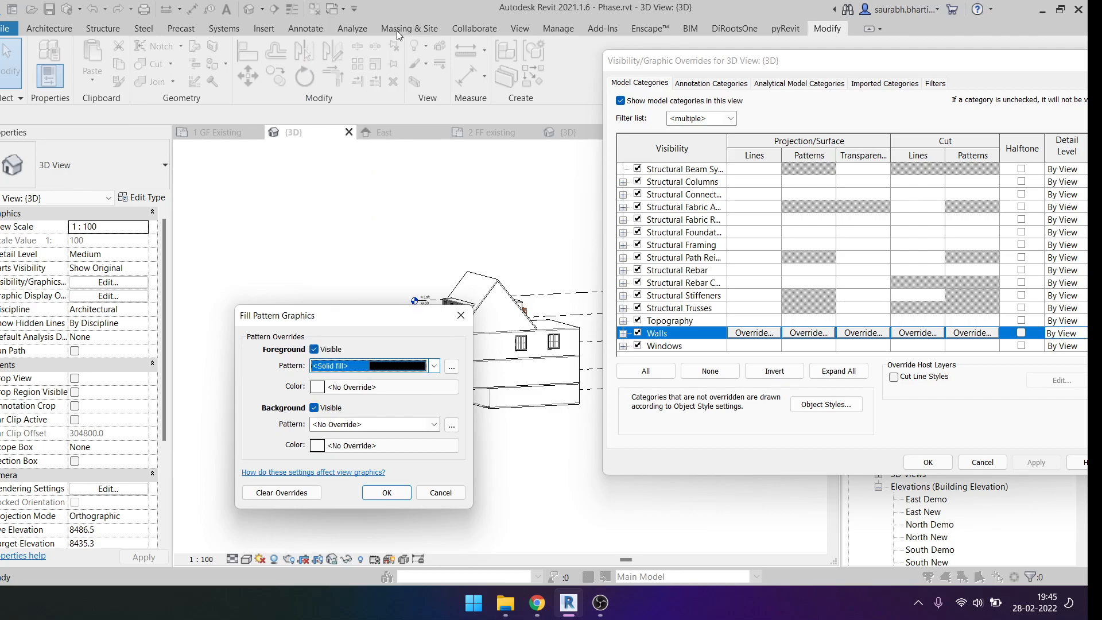
click(407, 370)
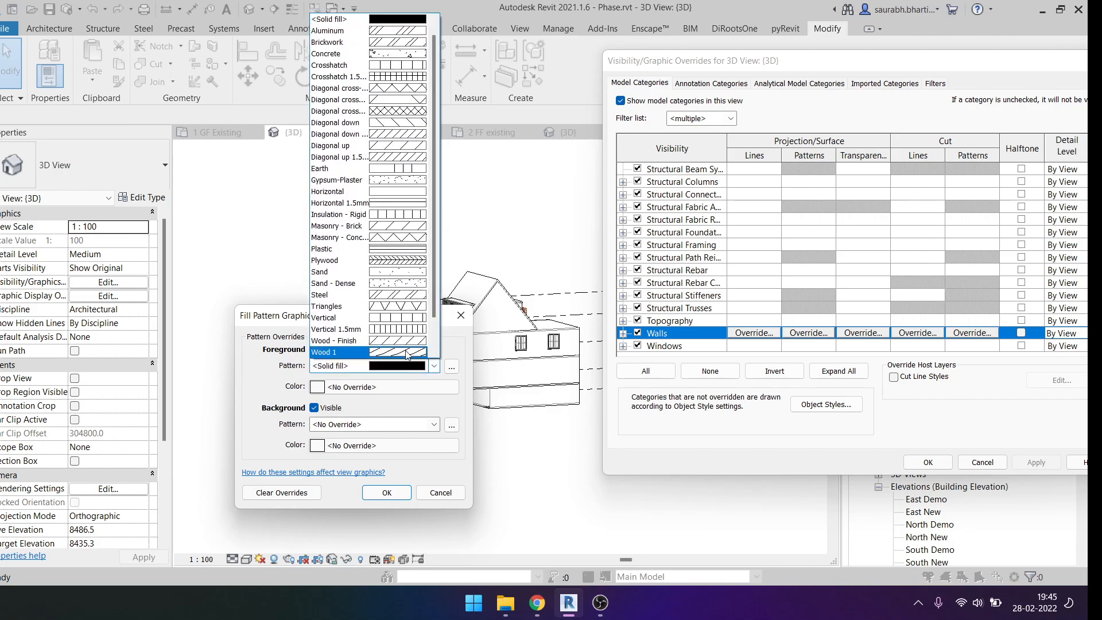
click(378, 89)
Color the walls' foreground surface pattern black and apply the overrides to the 3D view.
click(386, 388)
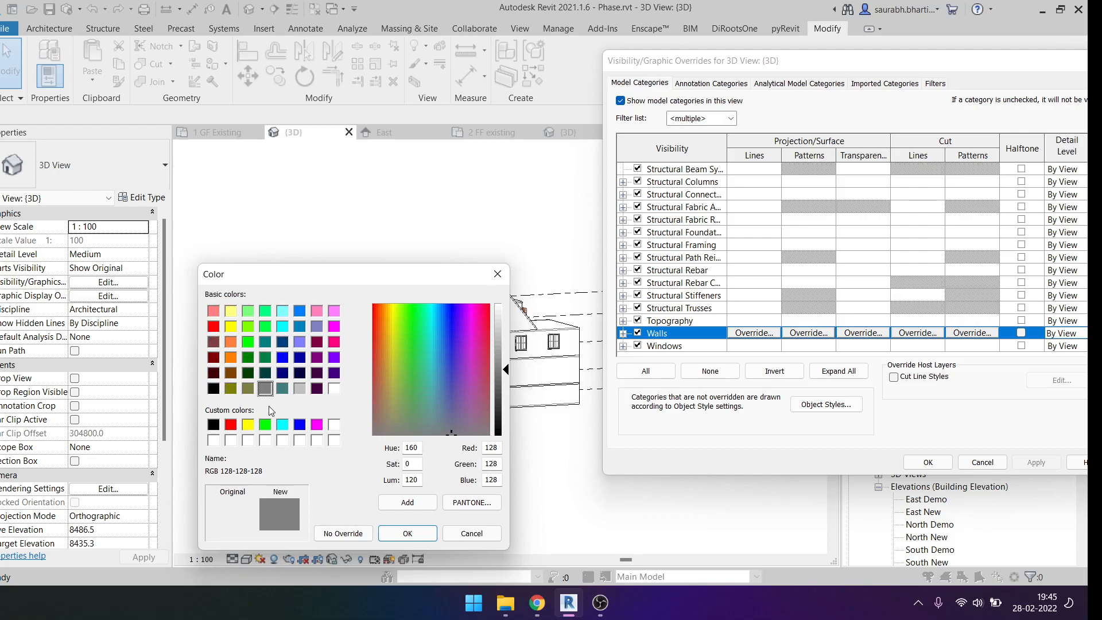
click(302, 388)
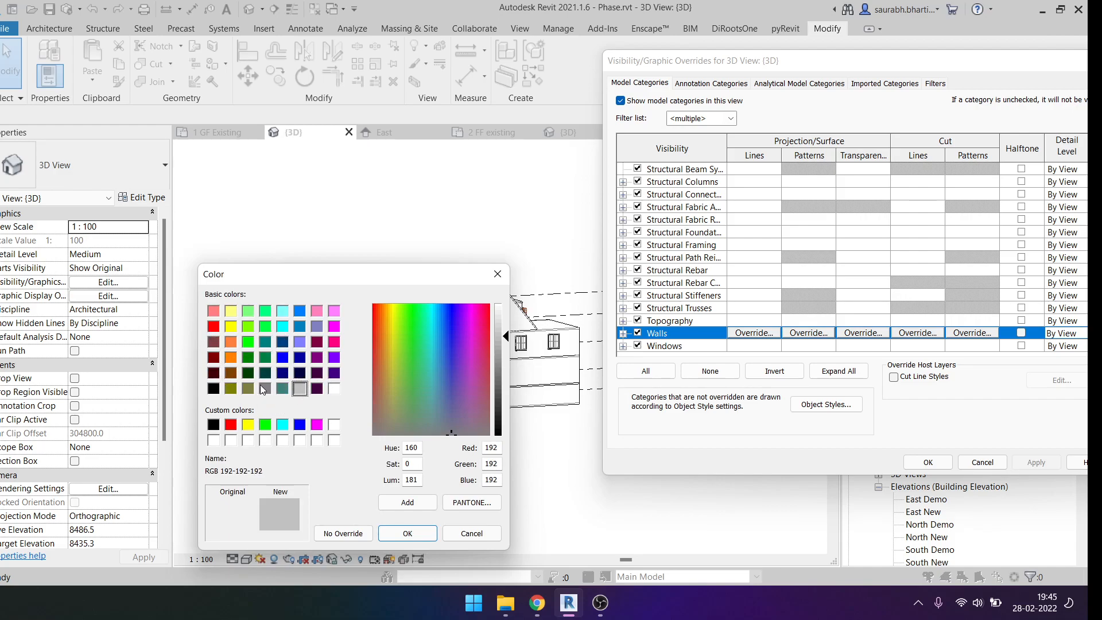
click(214, 389)
click(435, 537)
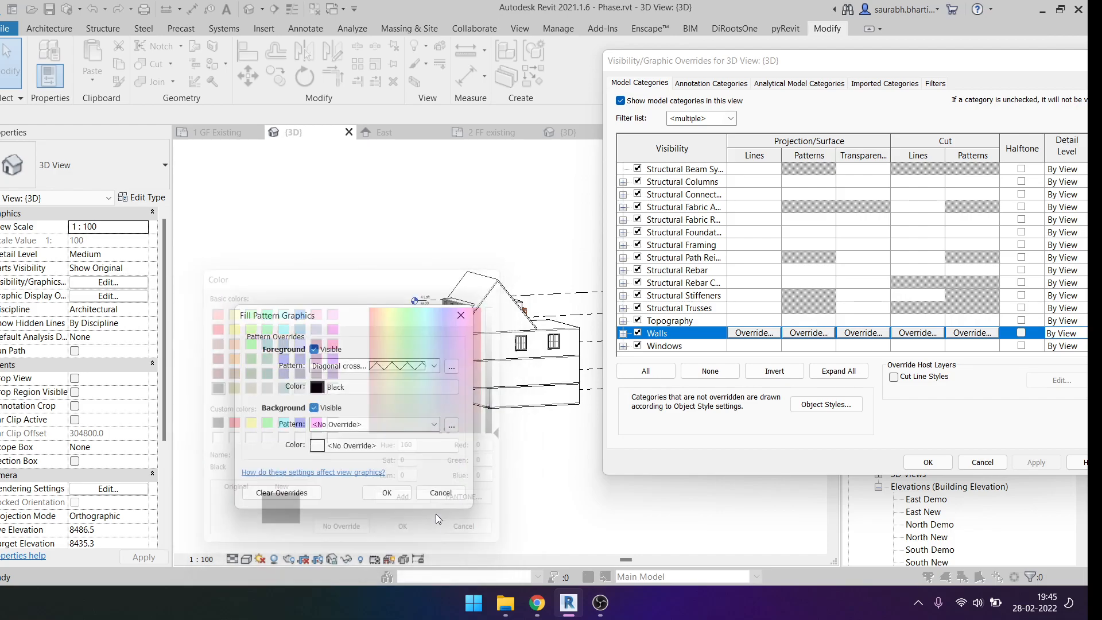
click(385, 492)
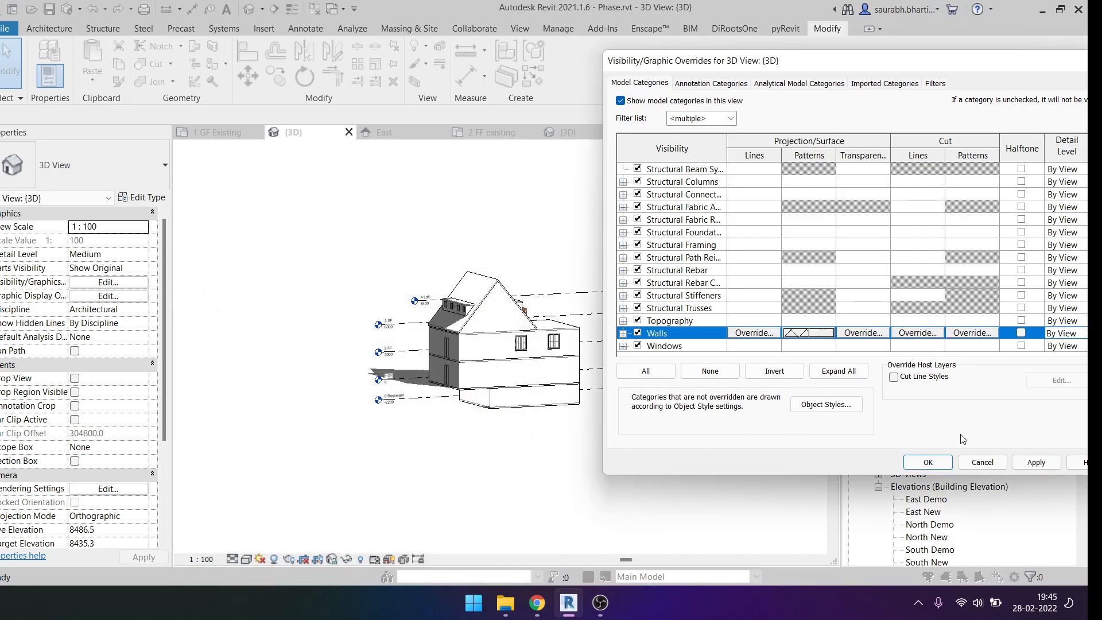
click(1036, 462)
click(909, 462)
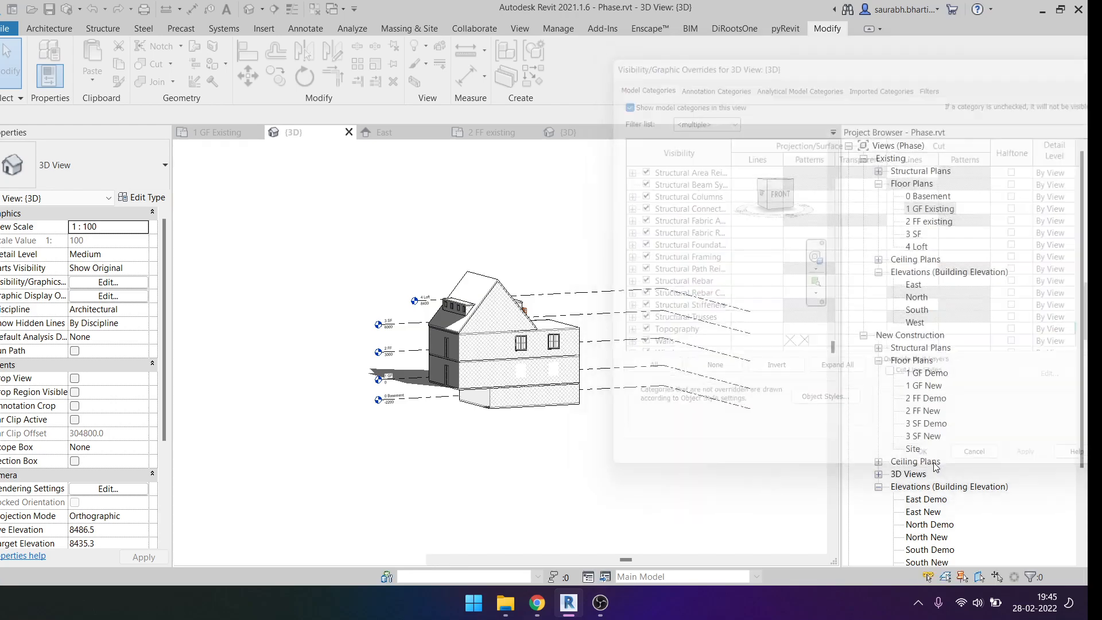
Examine the crosshatch pattern on the gable, front and side walls of the house in the 3D view.
scroll(524, 275, up, 5)
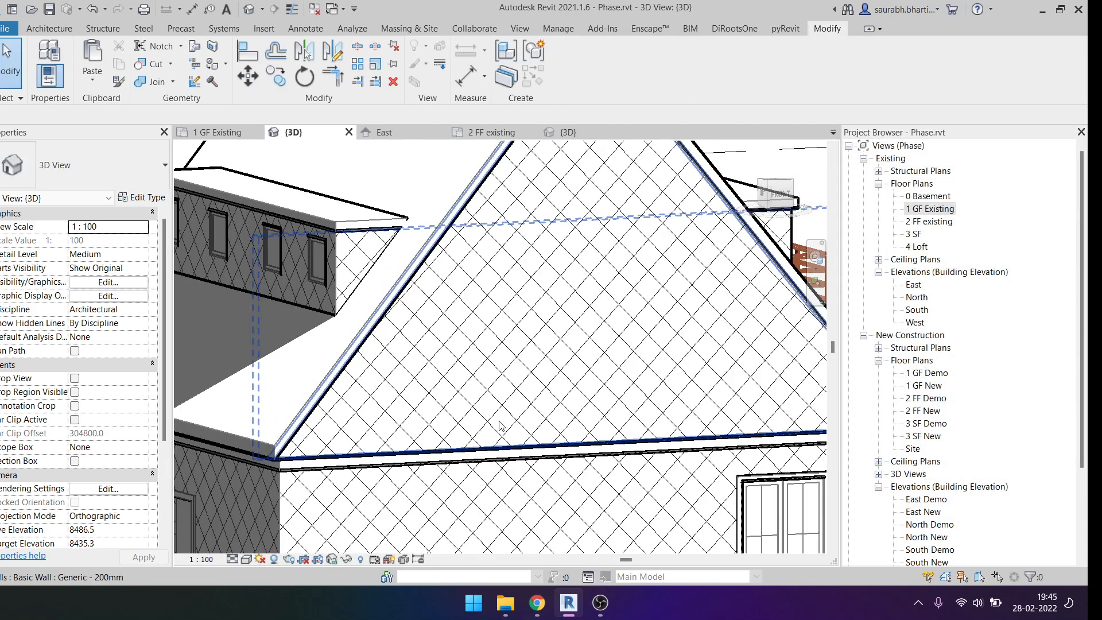
scroll(533, 284, down, 3)
scroll(545, 294, up, 2)
scroll(545, 293, down, 4)
scroll(412, 311, up, 8)
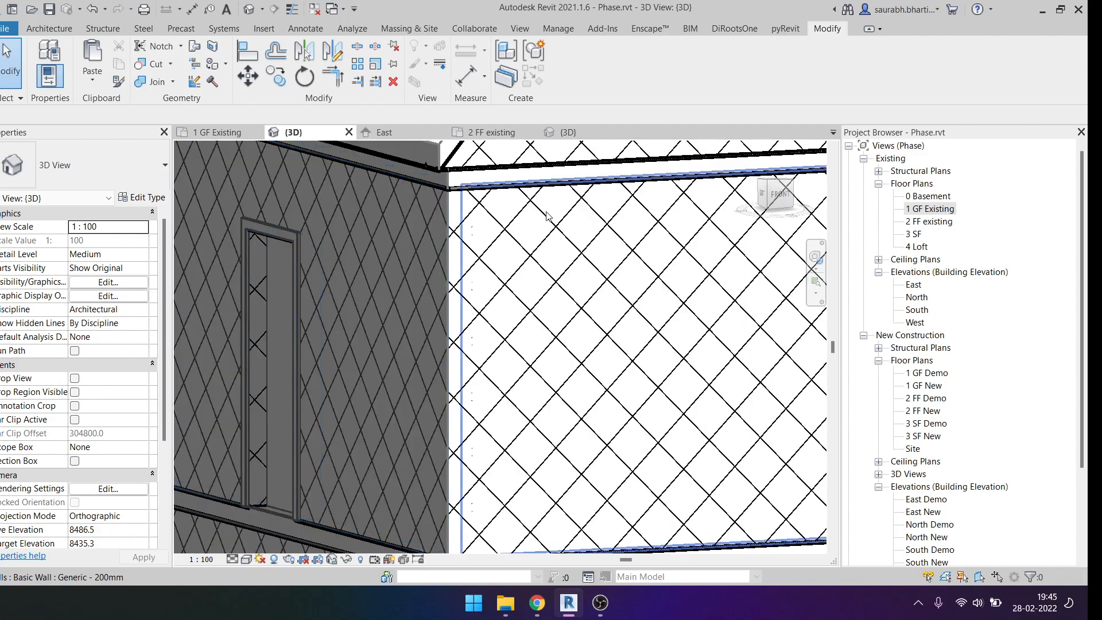
scroll(474, 289, down, 3)
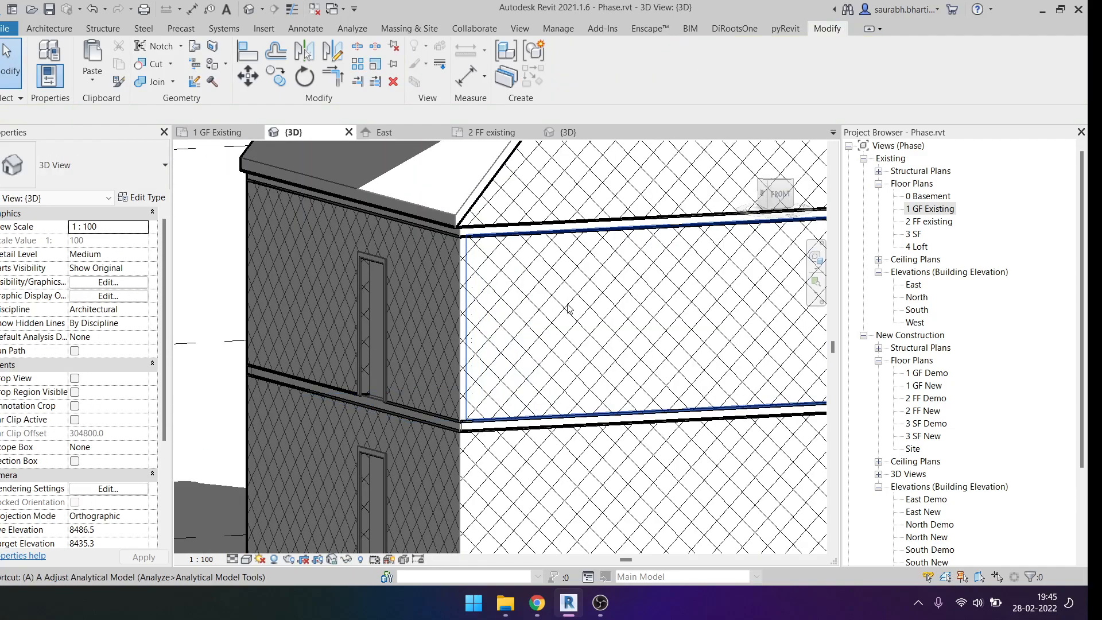
click(571, 300)
key(Escape)
scroll(570, 294, up, 3)
scroll(559, 287, down, 2)
scroll(562, 292, down, 4)
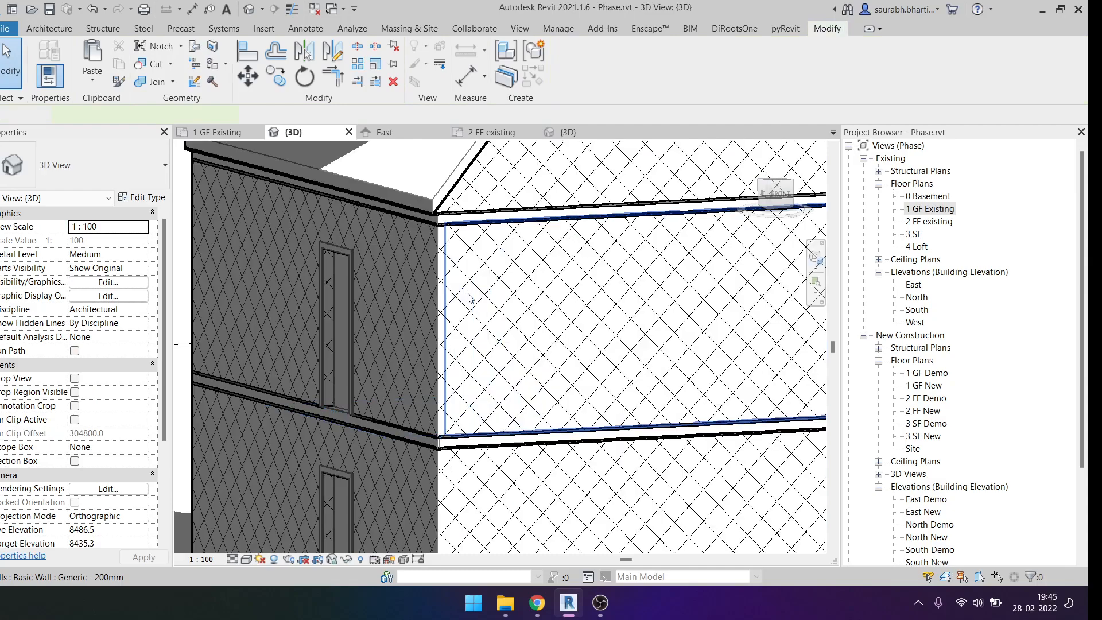
scroll(497, 296, up, 3)
scroll(496, 297, down, 4)
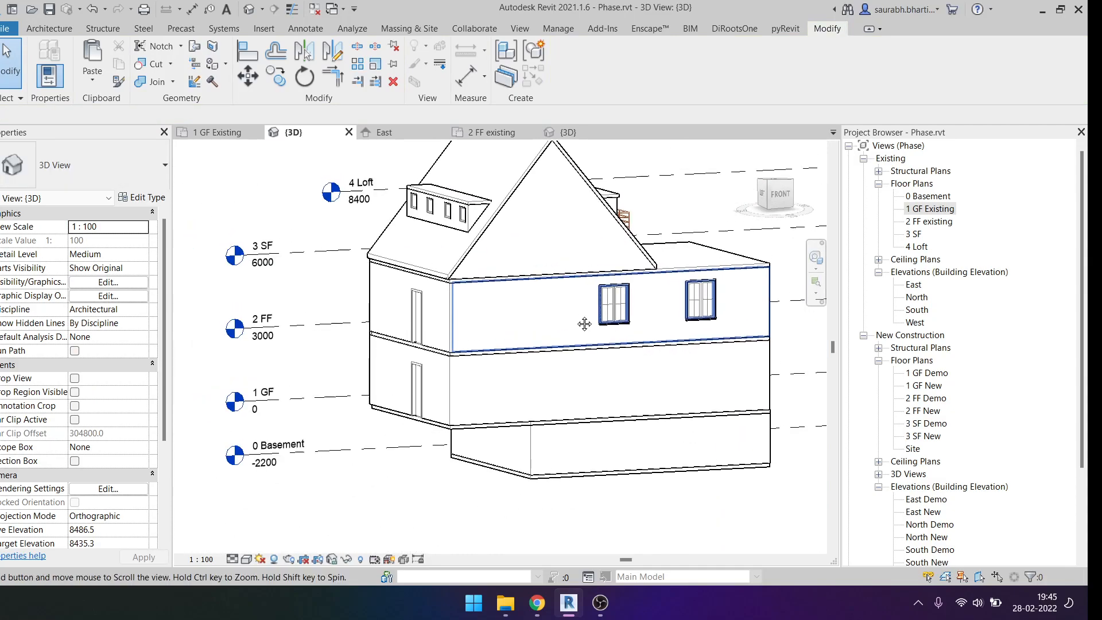
Reopen the 3D view's visibility/graphic overrides, reset the foreground surface pattern of Walls to <No Override>, and apply it.
key(v)
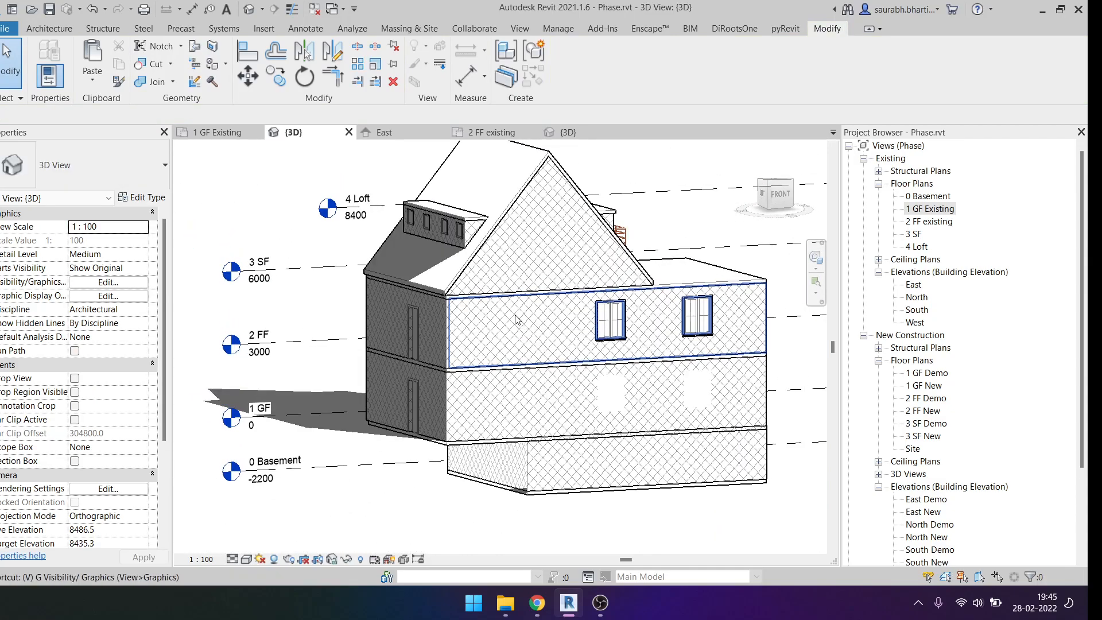
key(g)
scroll(661, 298, down, 15)
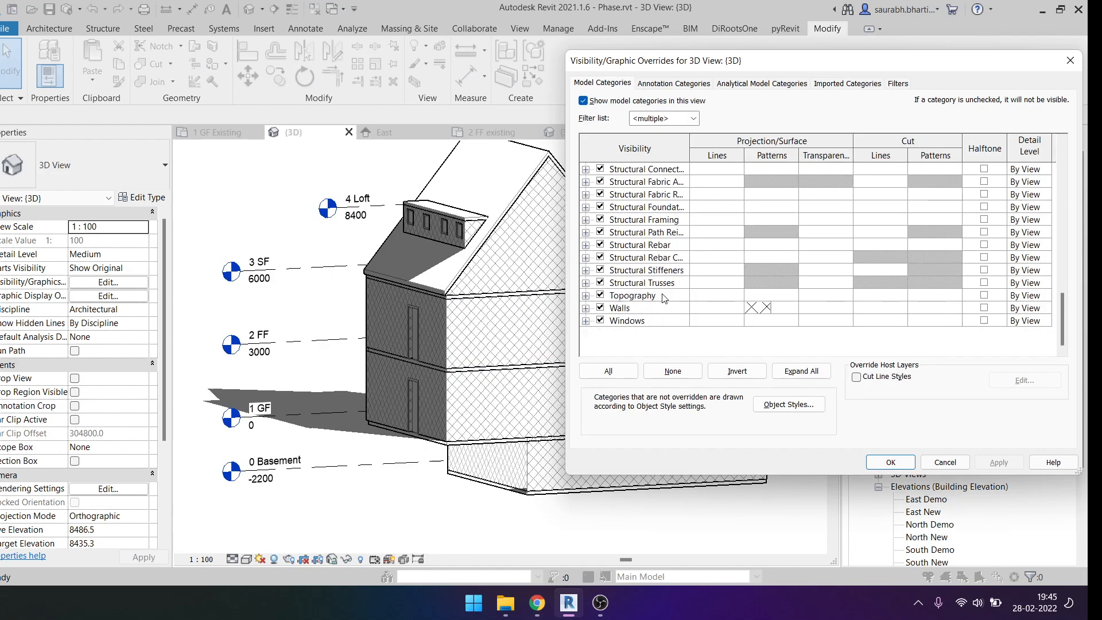
click(748, 313)
click(772, 333)
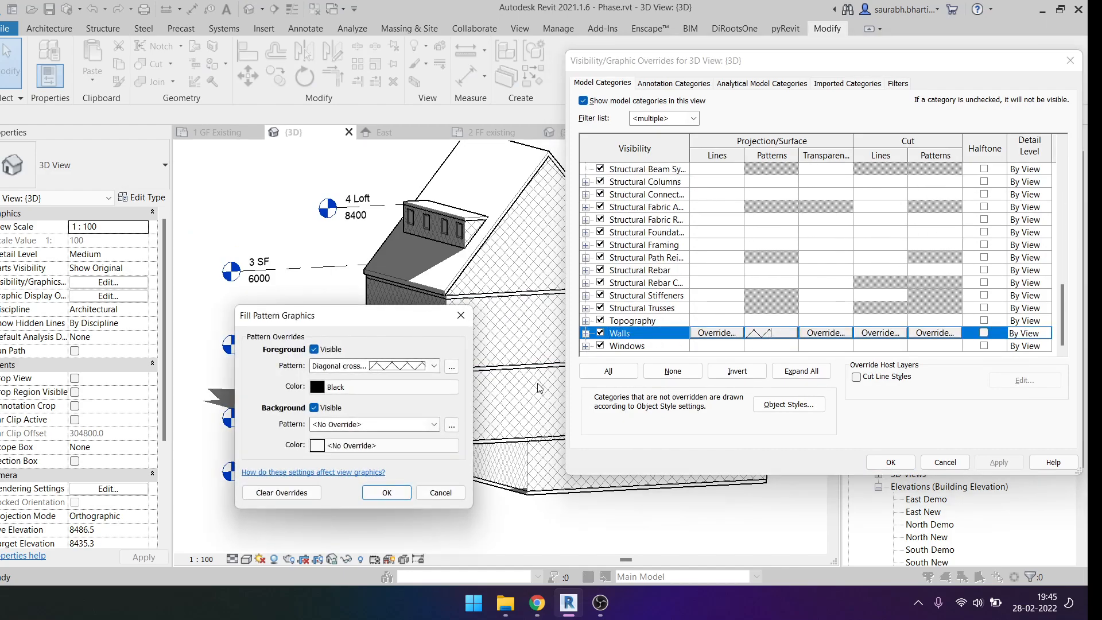
click(356, 366)
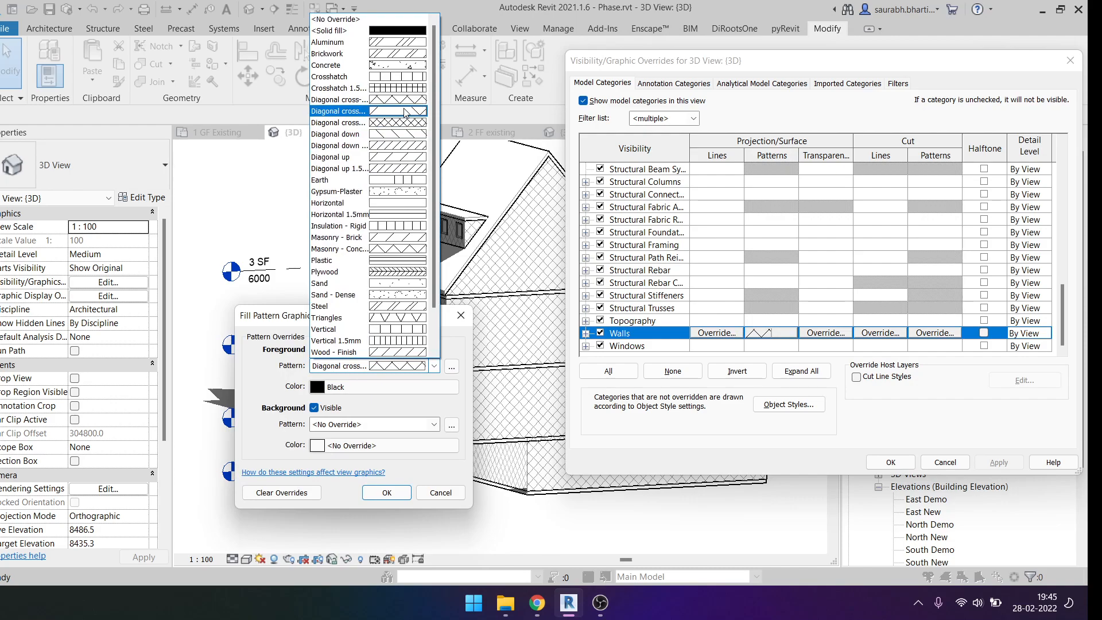
click(387, 21)
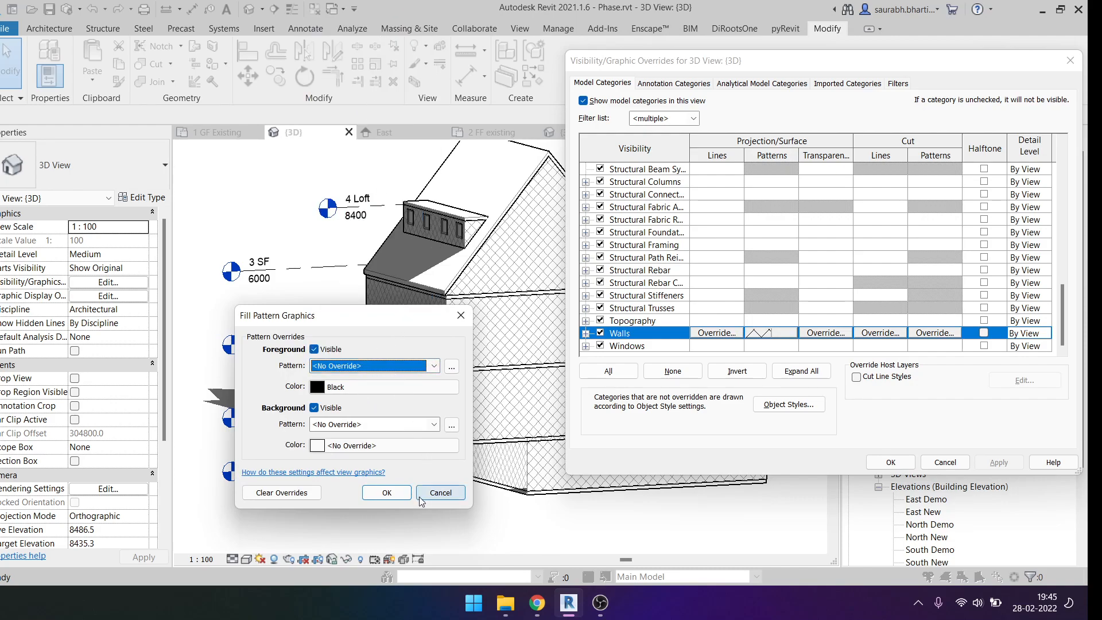
click(387, 493)
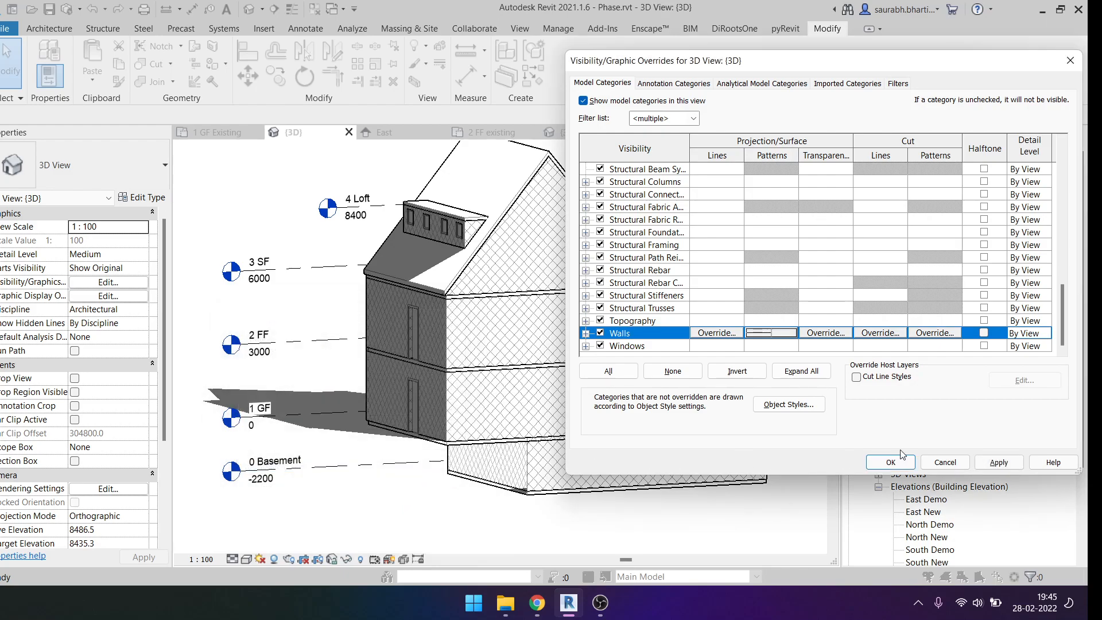
click(992, 462)
scroll(756, 334, down, 1)
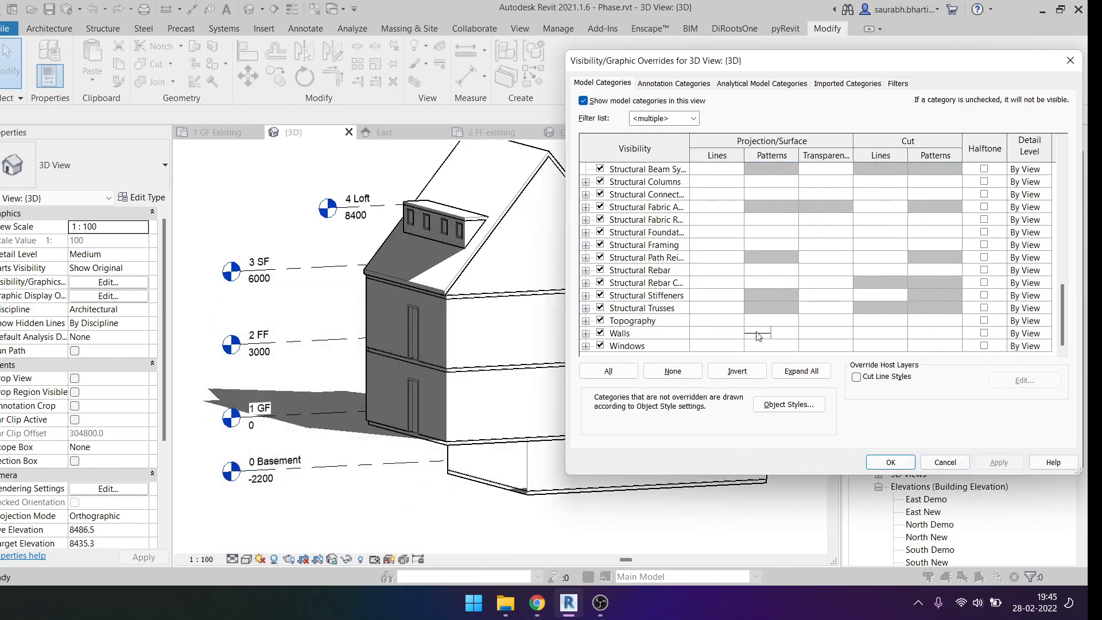
click(765, 338)
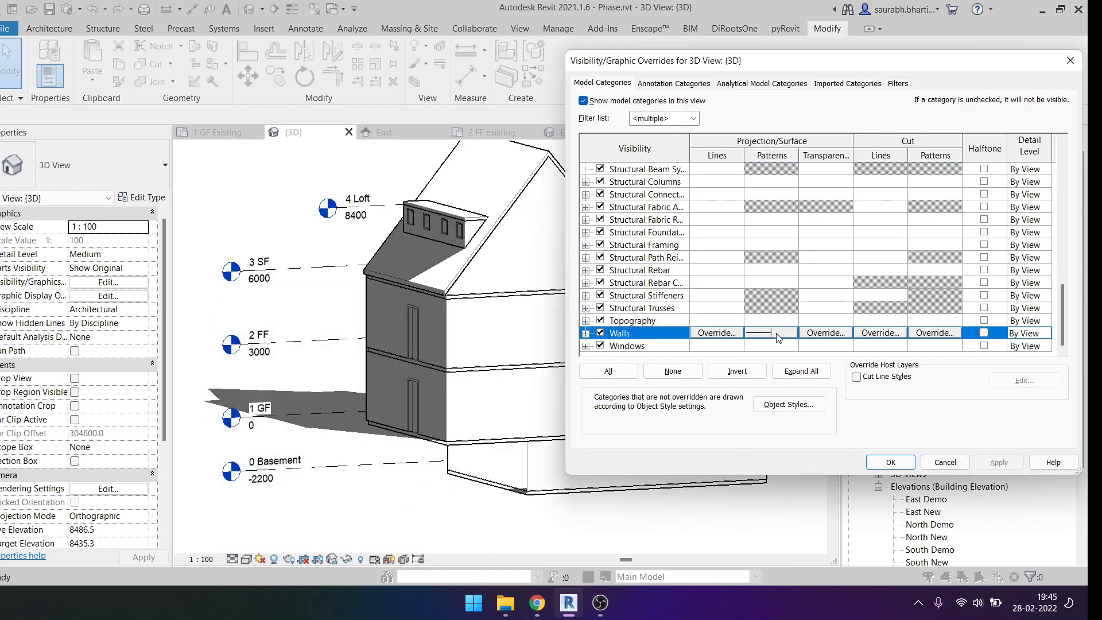
click(825, 333)
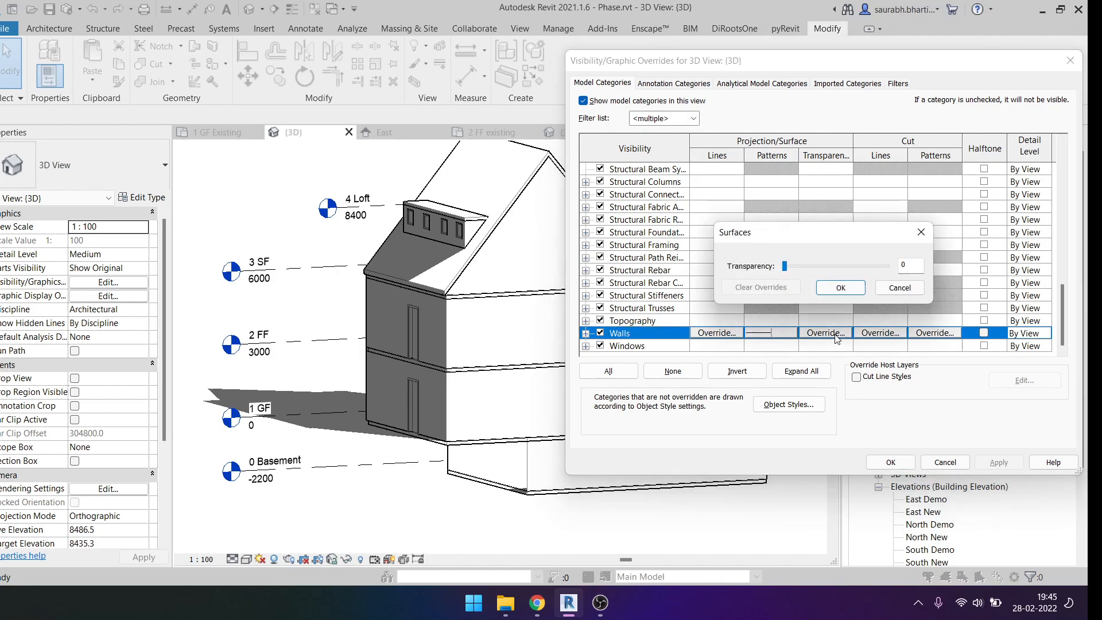
click(886, 294)
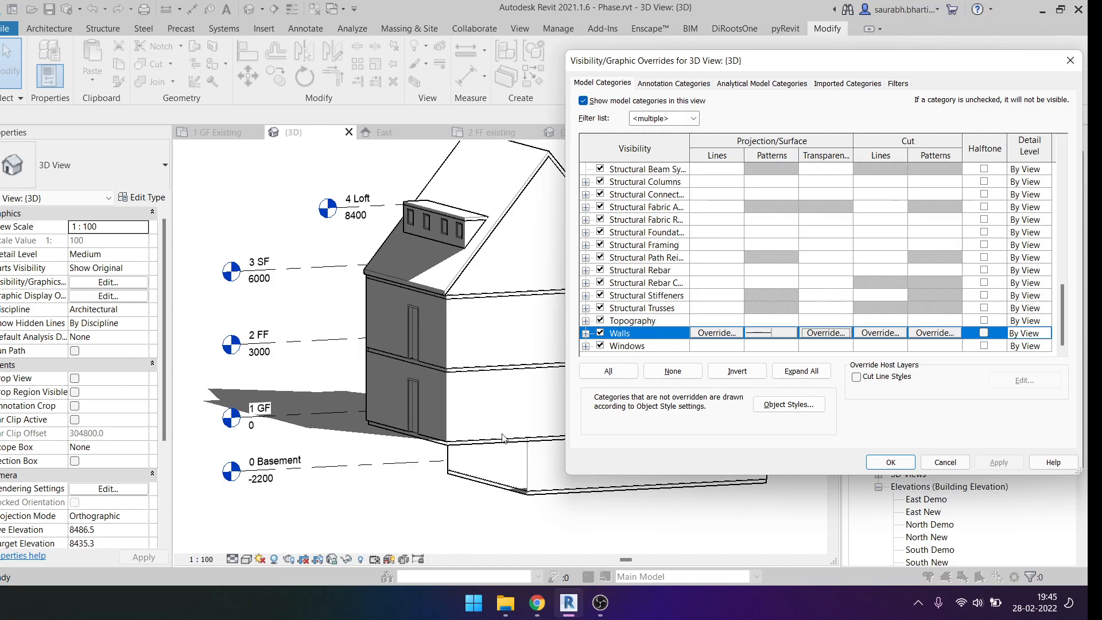
click(732, 333)
click(712, 286)
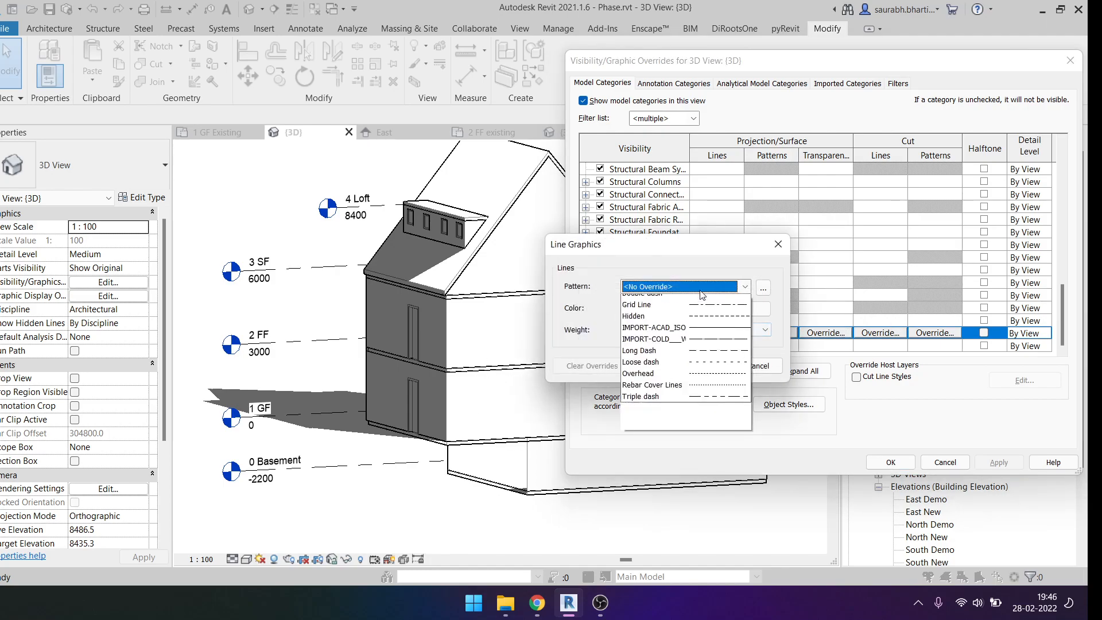
click(712, 310)
click(710, 311)
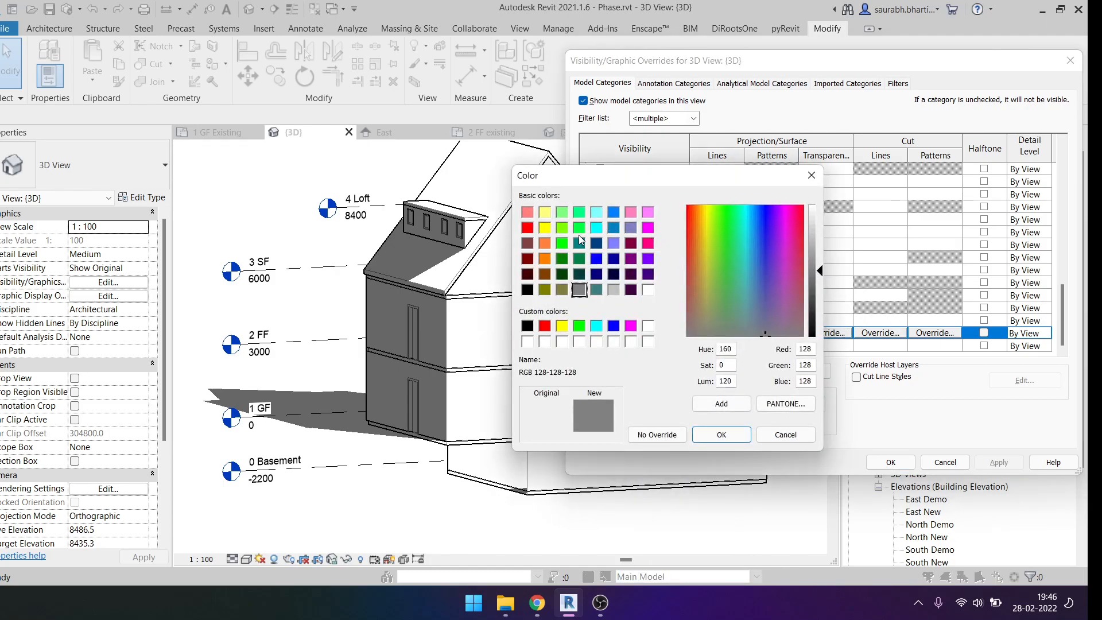
click(527, 290)
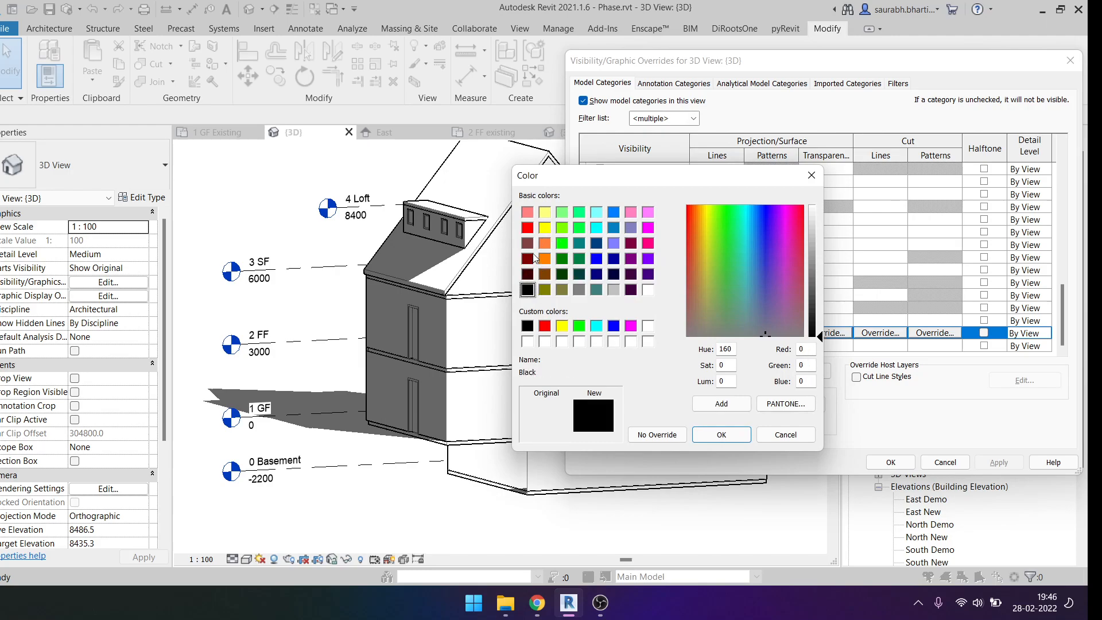
click(527, 228)
click(596, 275)
click(597, 228)
click(613, 228)
drag(819, 282, 819, 244)
click(721, 434)
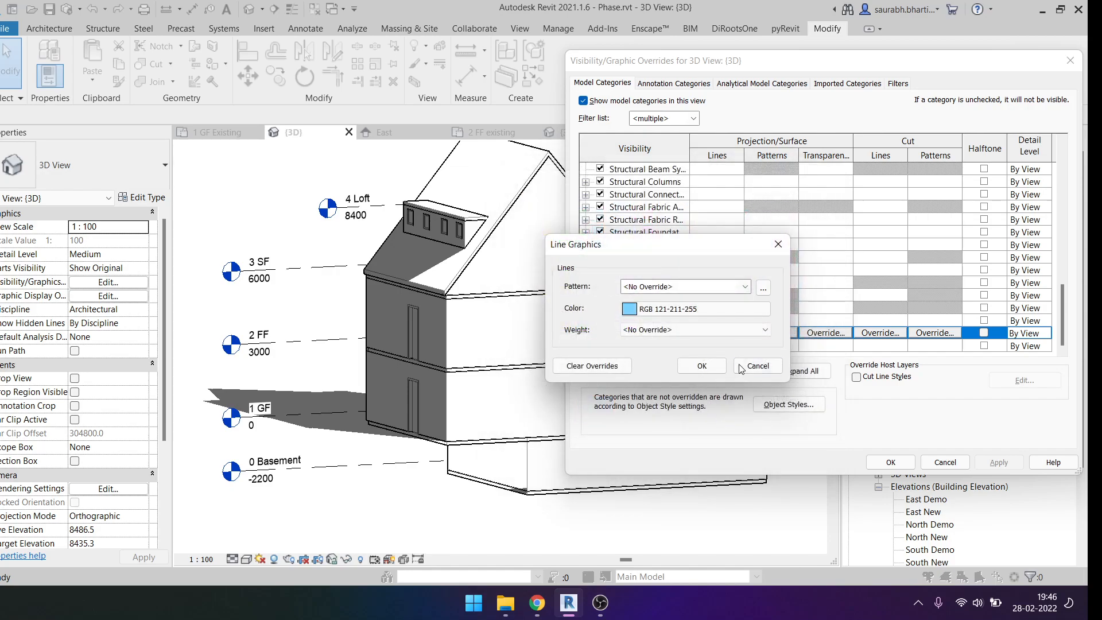
click(695, 286)
key(Escape)
key(Escape)
click(716, 332)
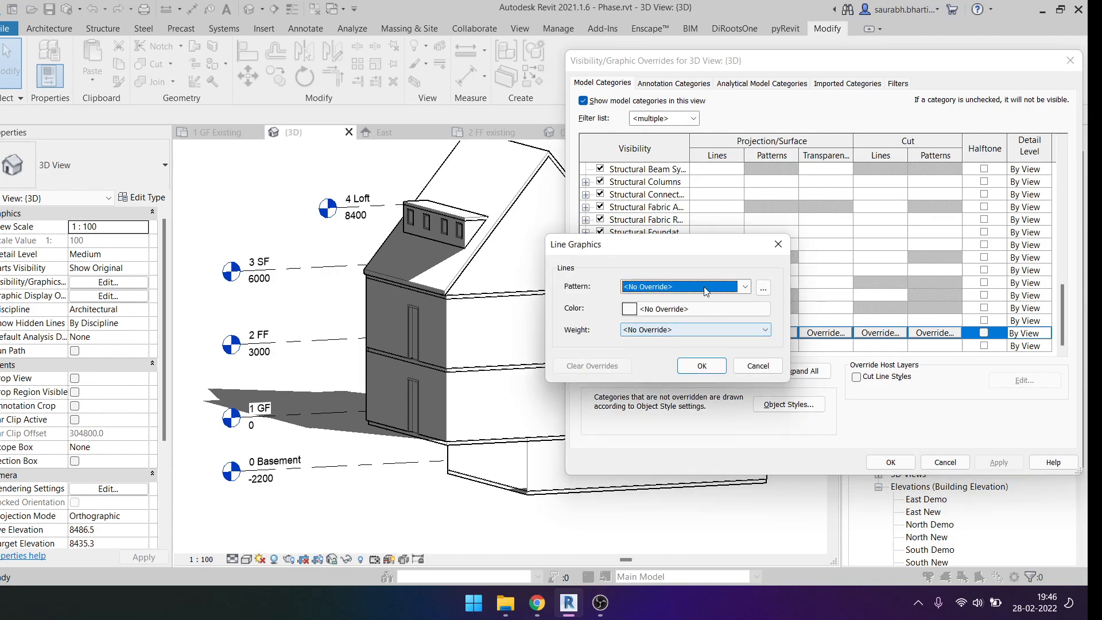
click(705, 286)
click(747, 351)
key(Return)
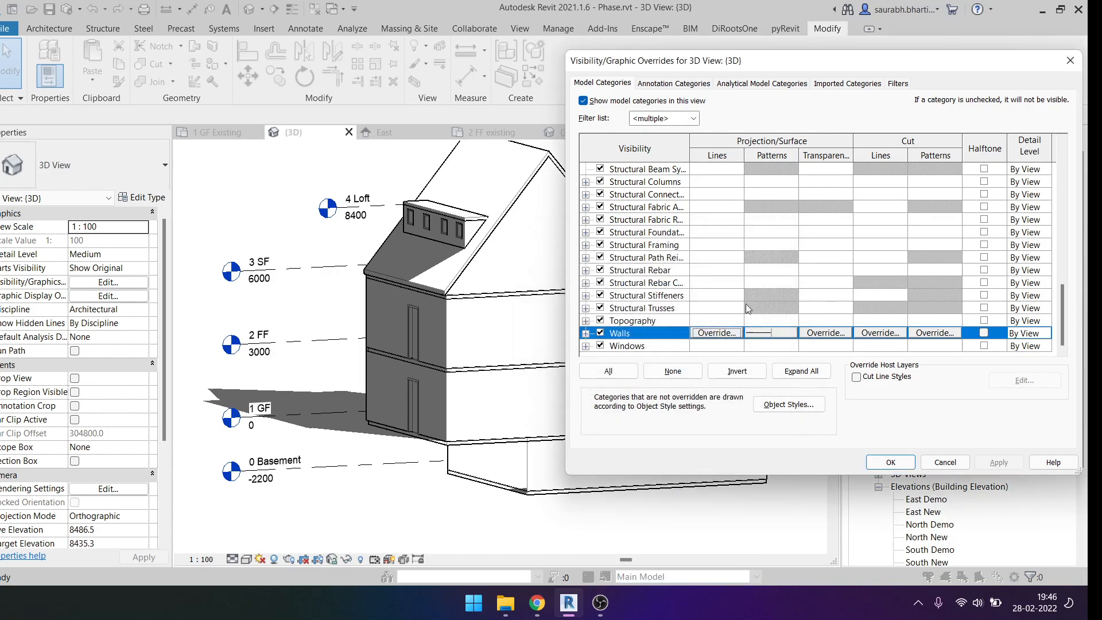
Override the foreground surface pattern of Walls with <Solid fill> in light blue, RGB 134-216-255, and apply it.
click(771, 332)
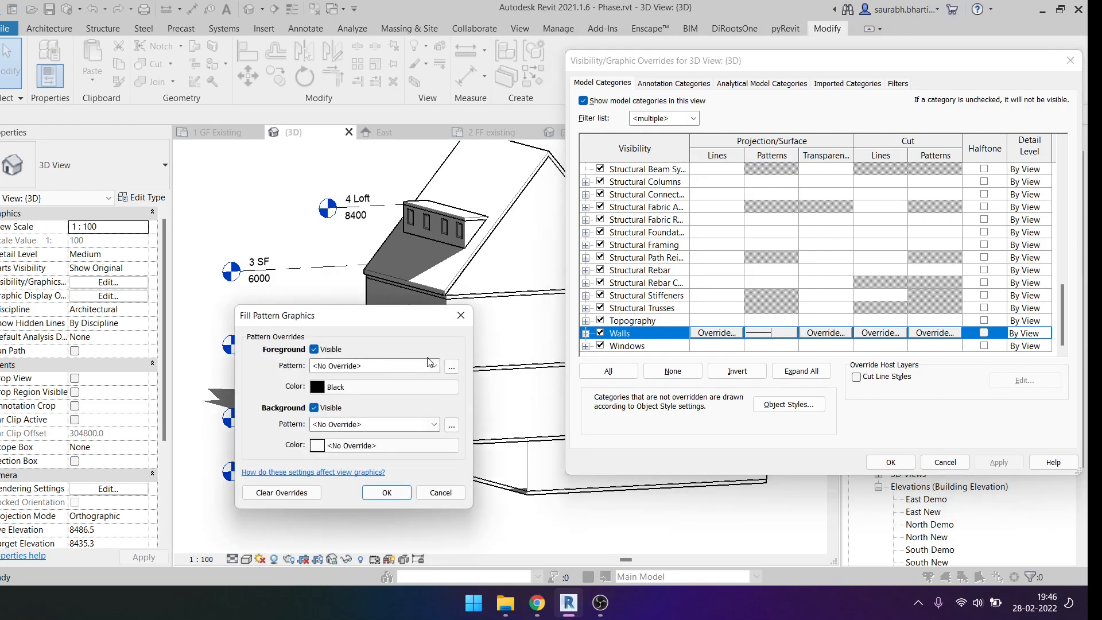
click(412, 366)
click(376, 360)
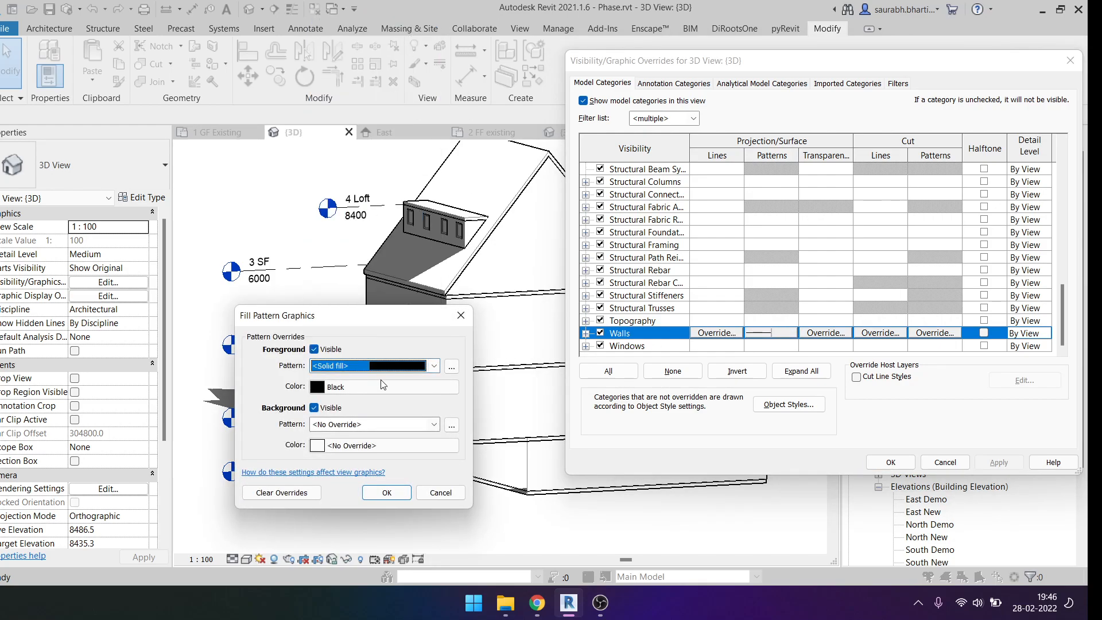
click(359, 387)
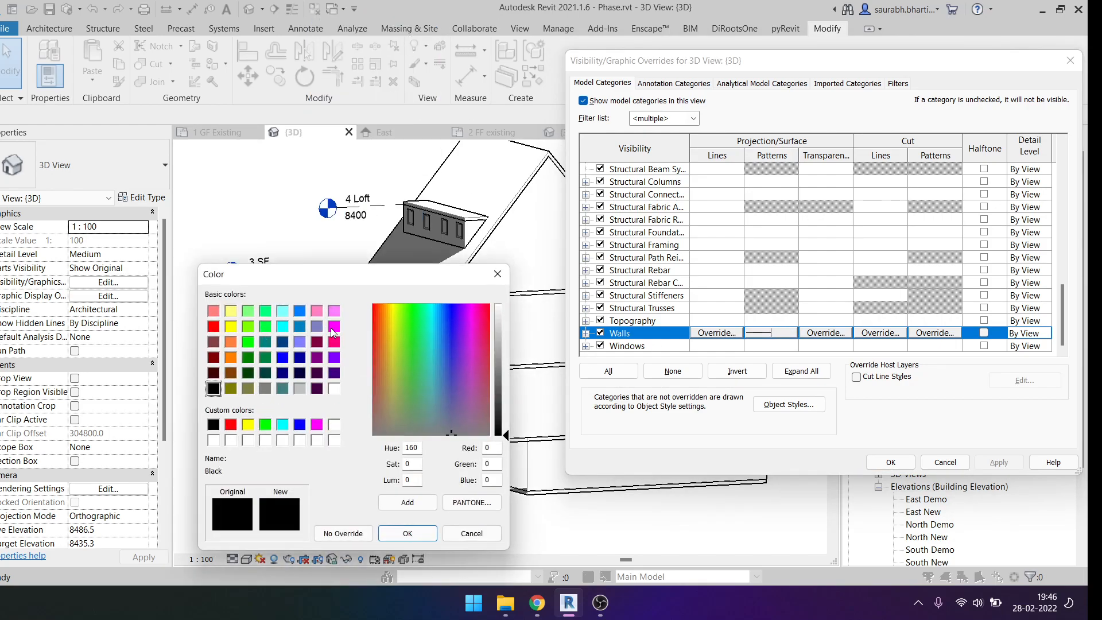
click(299, 327)
click(496, 336)
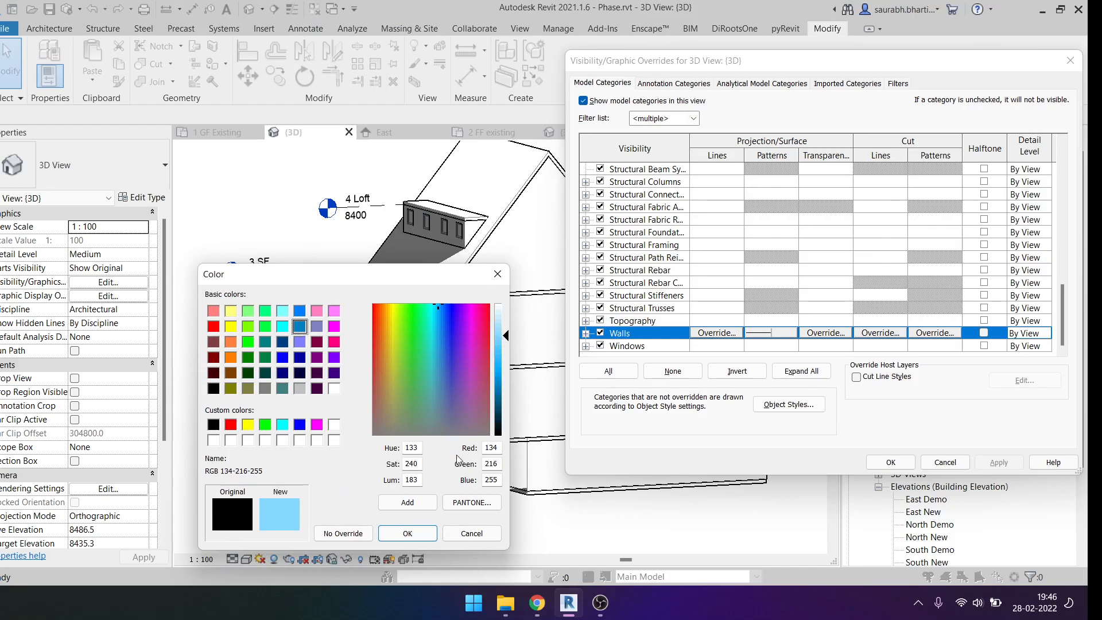
click(406, 533)
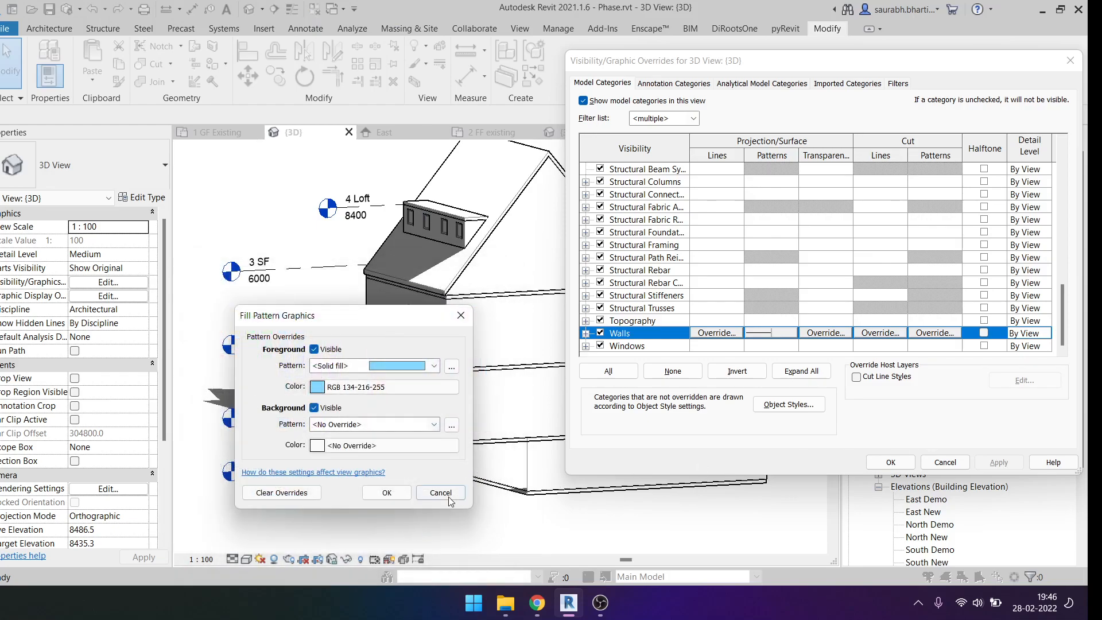
click(386, 492)
click(998, 461)
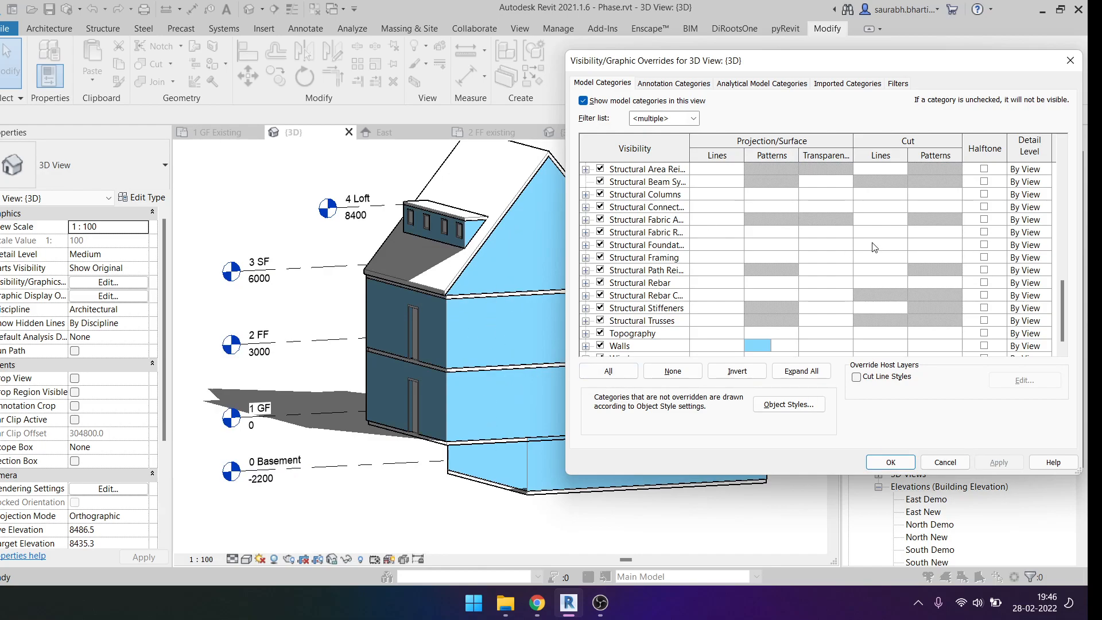
Override the surface transparency of Walls with 80% in the 3D view, then apply and accept the overrides.
click(821, 349)
click(824, 347)
click(830, 337)
click(832, 333)
drag(862, 267, 876, 266)
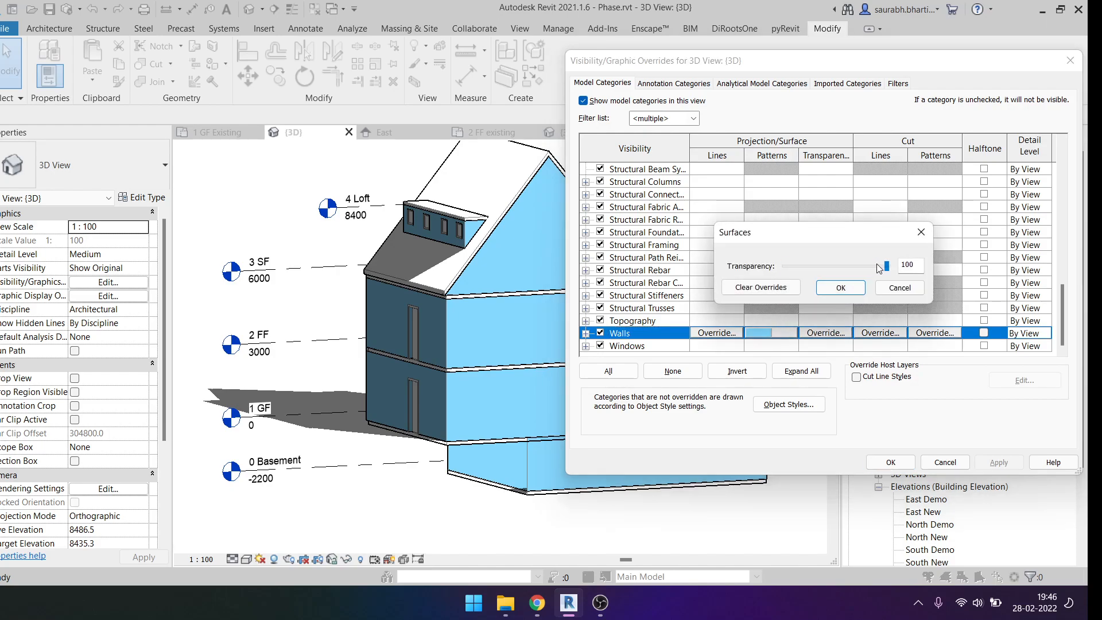
click(869, 269)
click(860, 290)
click(997, 461)
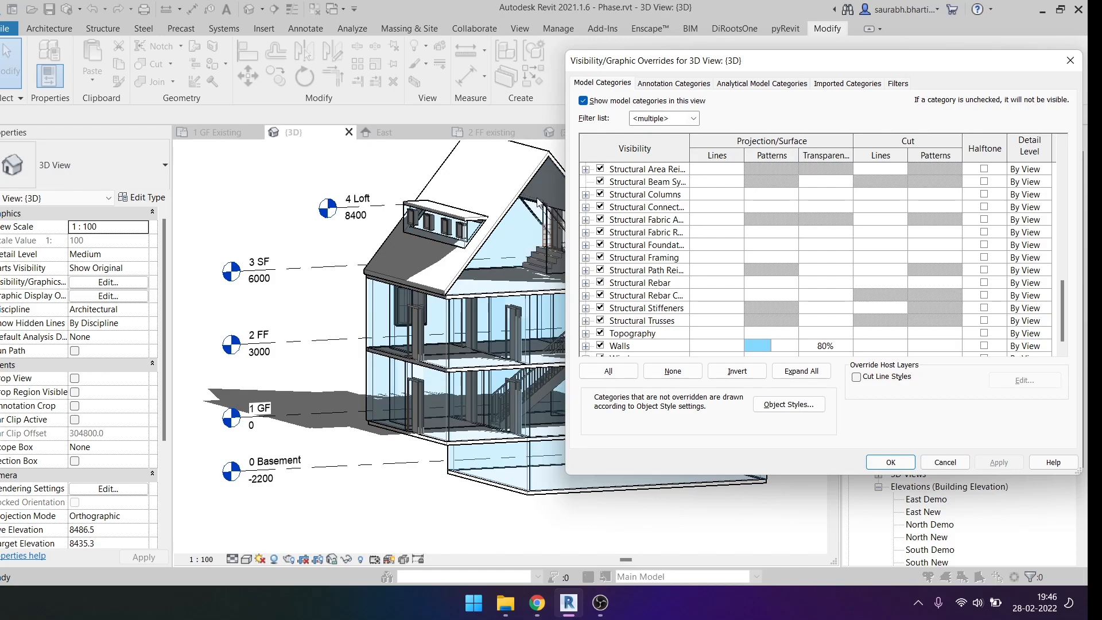
click(890, 462)
Examine the stairs, floors and doors inside the house through the transparent walls in the 3D view.
shift+middle_drag(608, 390, 629, 455)
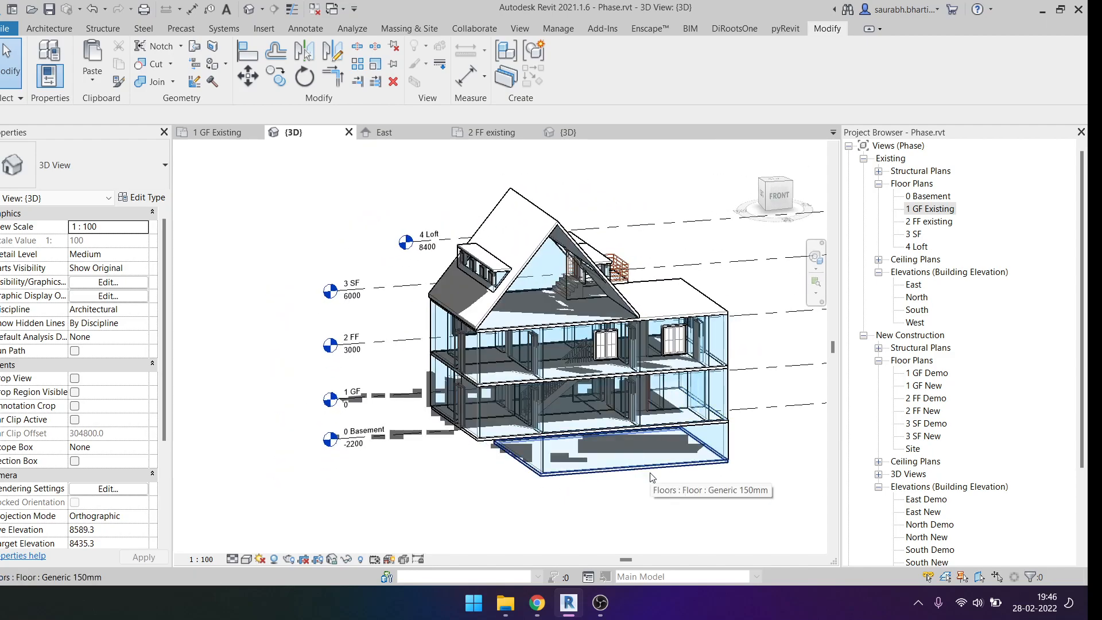
shift+middle_drag(659, 339, 576, 347)
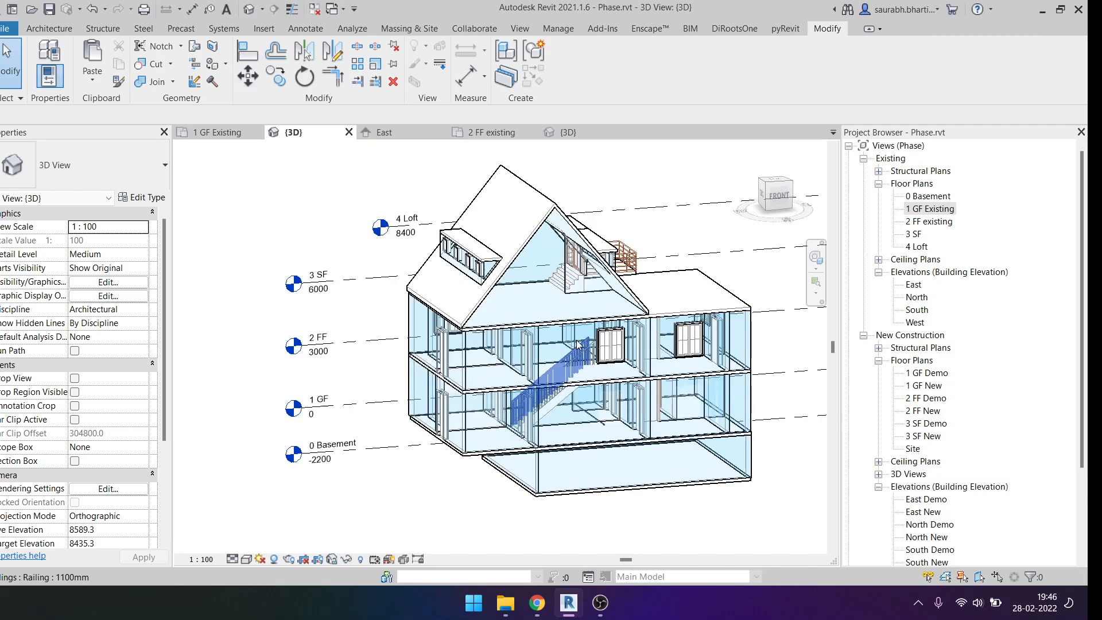
scroll(582, 324, up, 3)
key(v)
key(v)
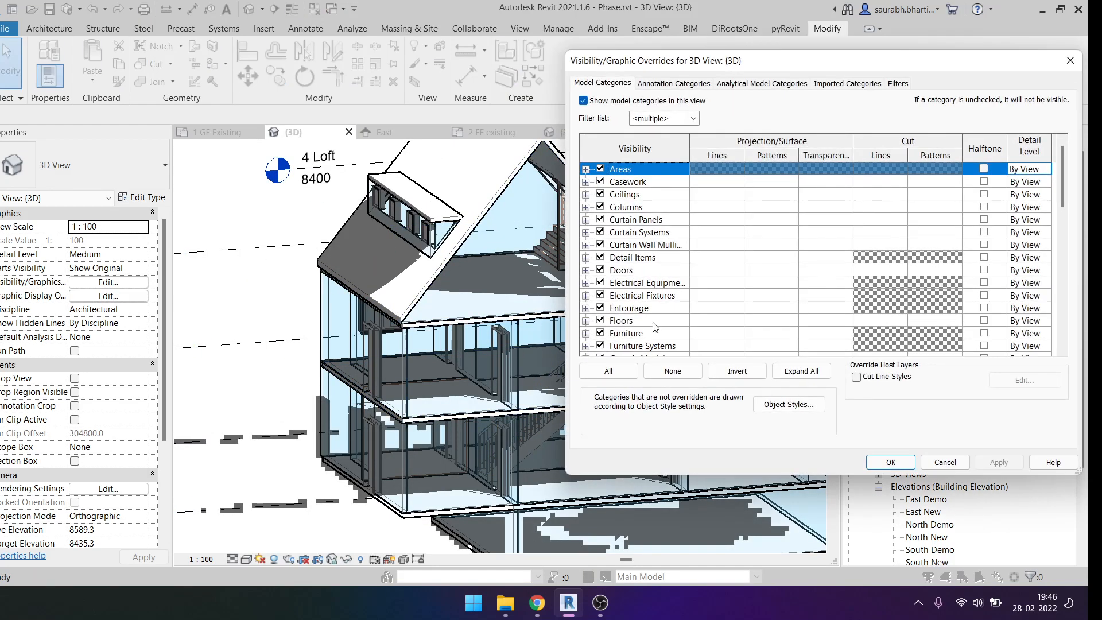
key(Escape)
shift+middle_drag(430, 356, 567, 366)
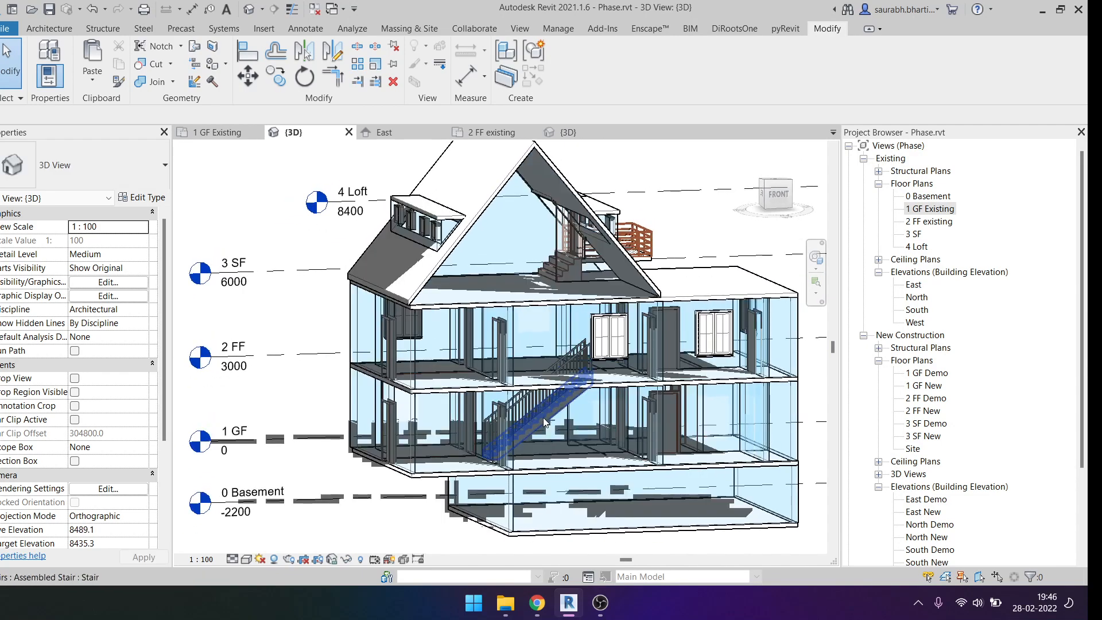
mouse_move(539, 334)
shift+middle_down()
mouse_move(634, 351)
mouse_move(591, 363)
shift+middle_up()
mouse_move(660, 405)
shift+middle_down()
mouse_move(547, 425)
mouse_move(584, 448)
mouse_move(610, 391)
shift+middle_up()
scroll(574, 396, down, 3)
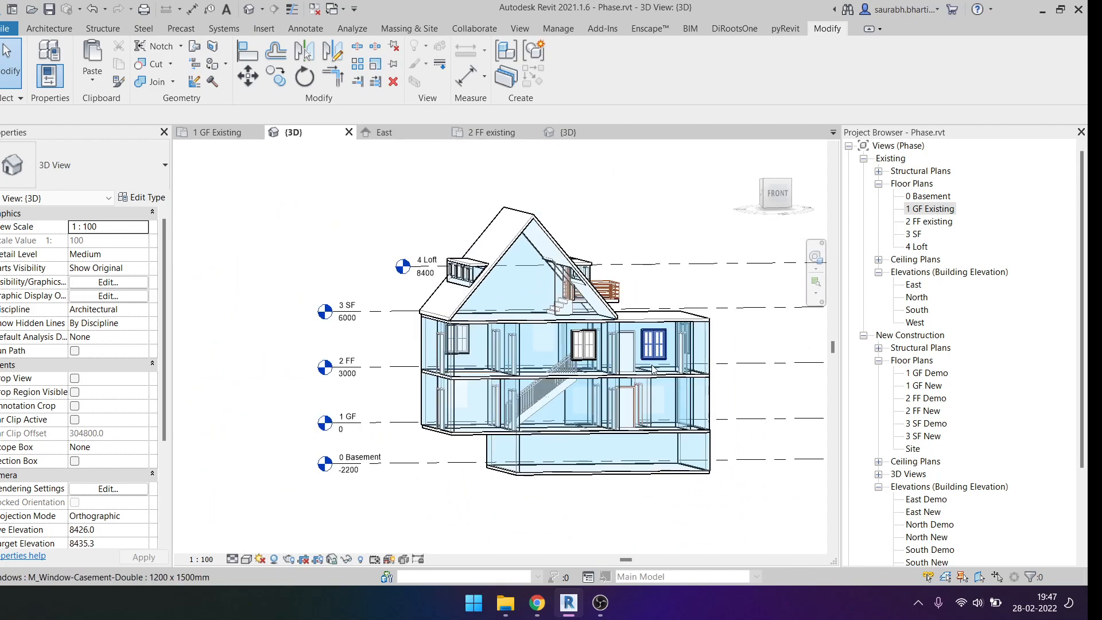
Turn the 3D view to Front and stretch the 4 Loft level line's head end outward in line with the other level heads.
click(778, 194)
middle_drag(617, 285, 505, 337)
click(378, 306)
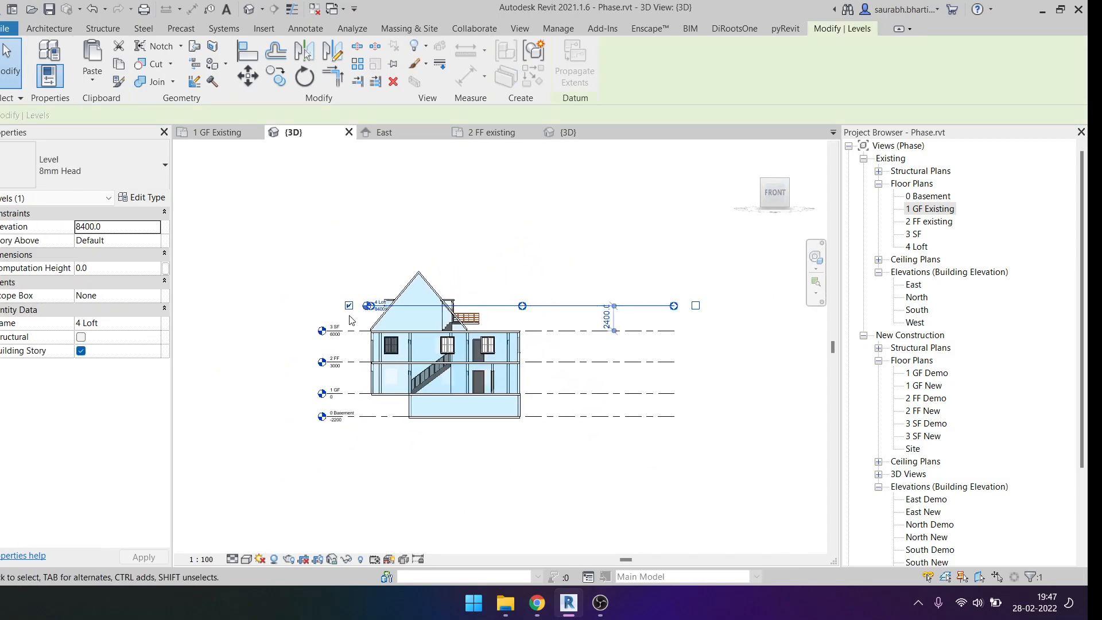
scroll(370, 308, up, 5)
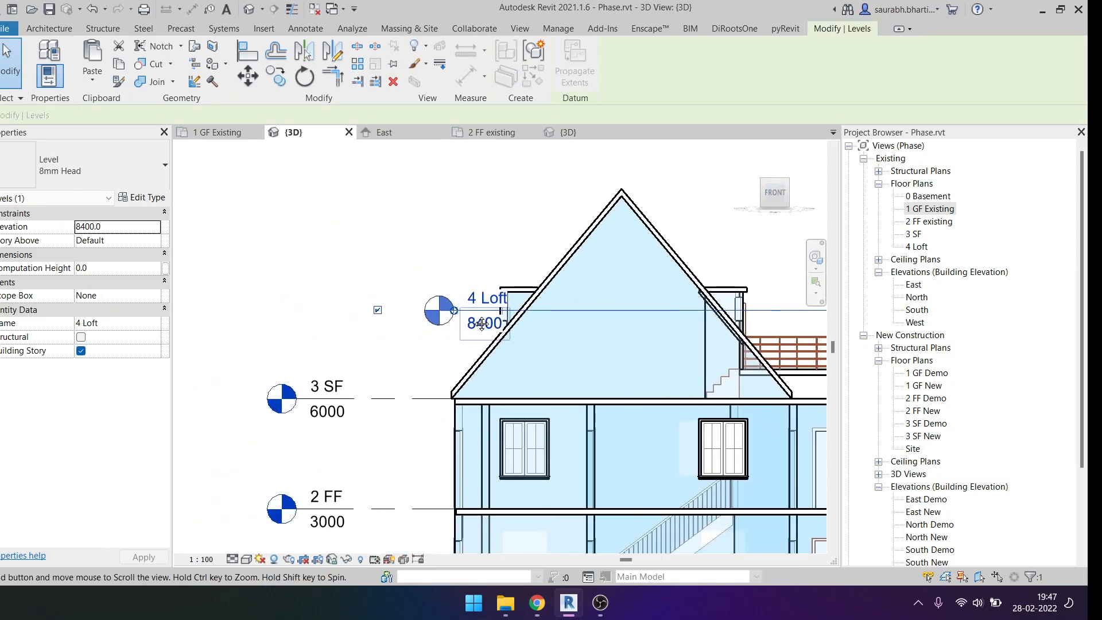
drag(417, 310, 297, 310)
click(320, 286)
scroll(319, 285, down, 4)
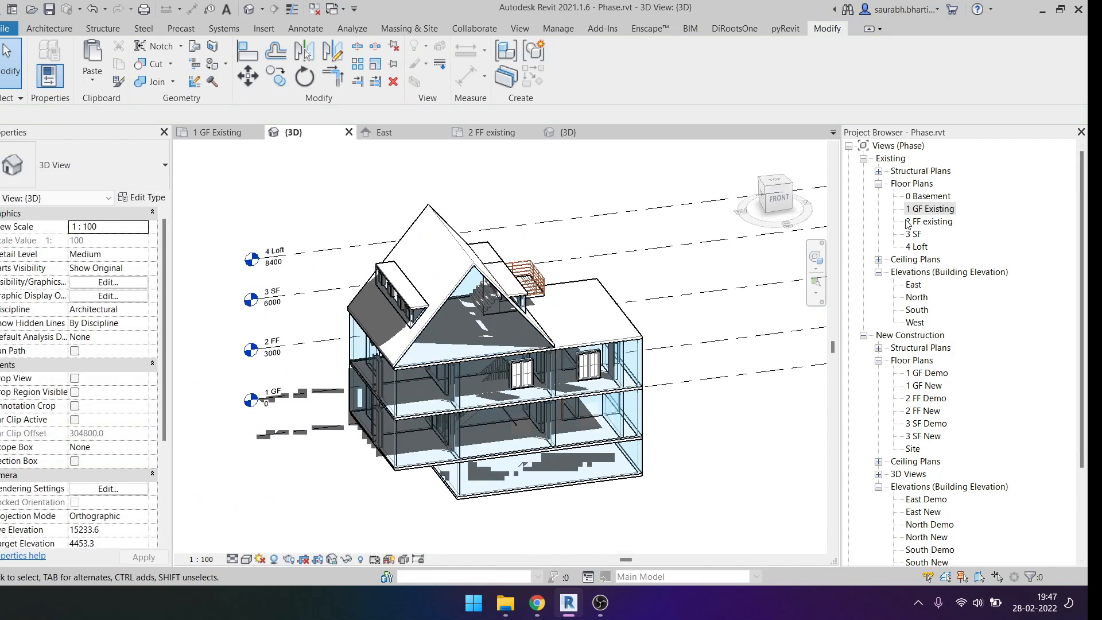
Open the 1 GF Existing floor plan and override the foreground cut pattern of Walls with Aluminum.
double_click(925, 209)
scroll(468, 326, up, 5)
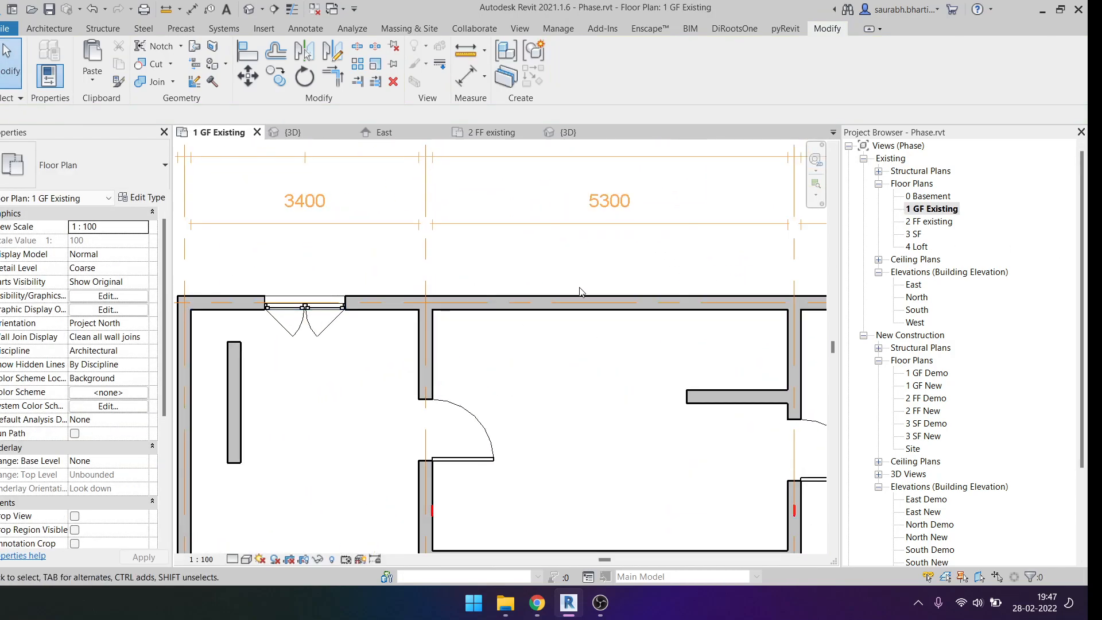
key(v)
key(v)
scroll(842, 209, down, 10)
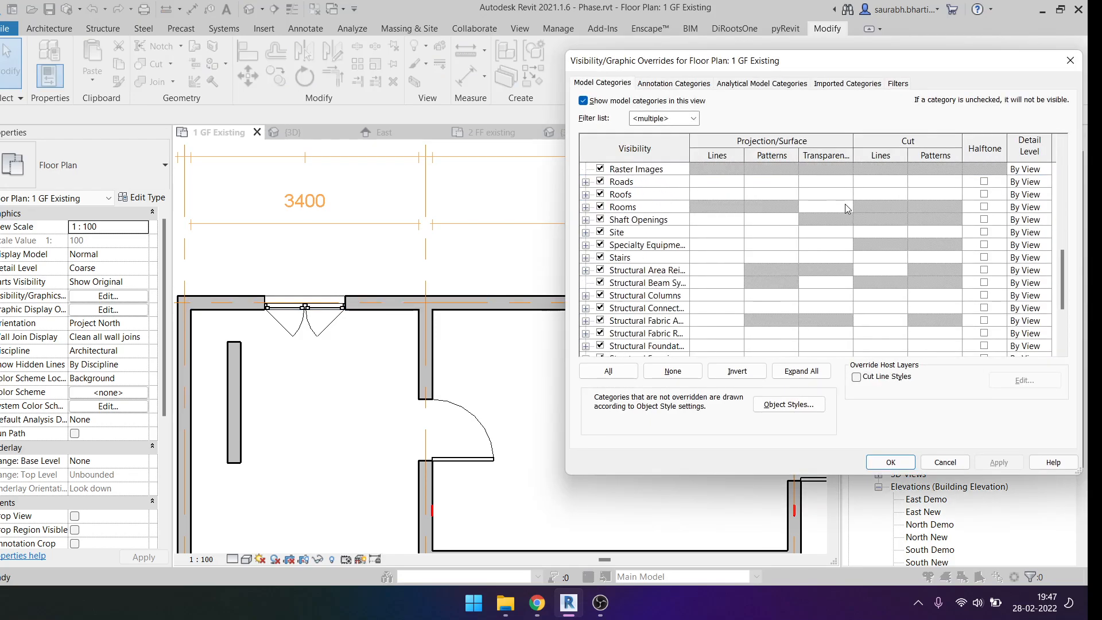
click(919, 332)
click(920, 331)
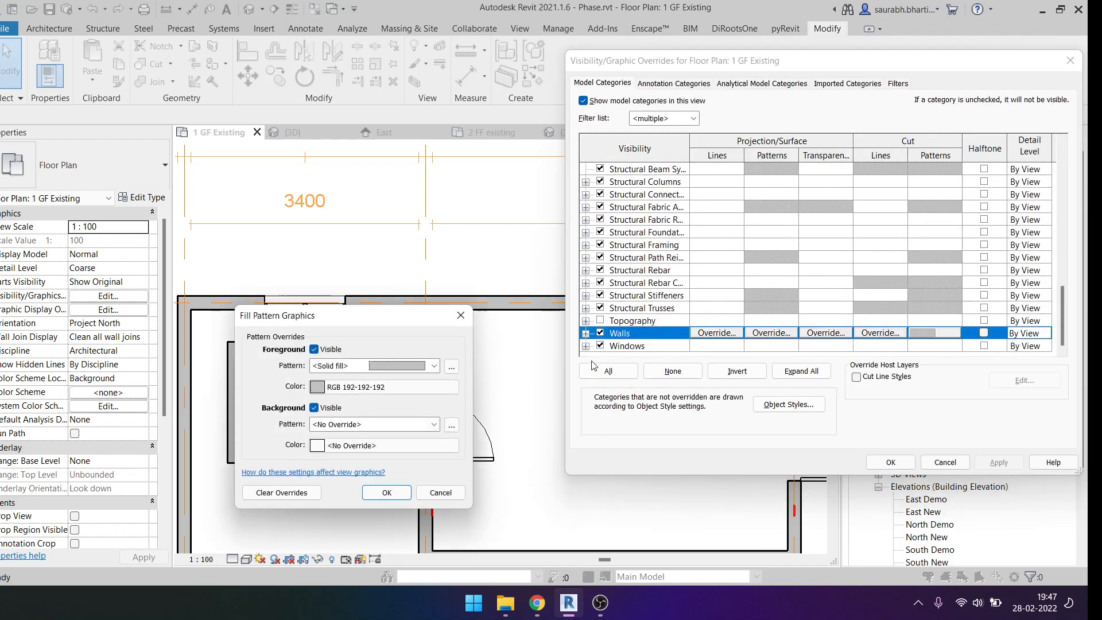
click(396, 365)
scroll(385, 115, up, 1)
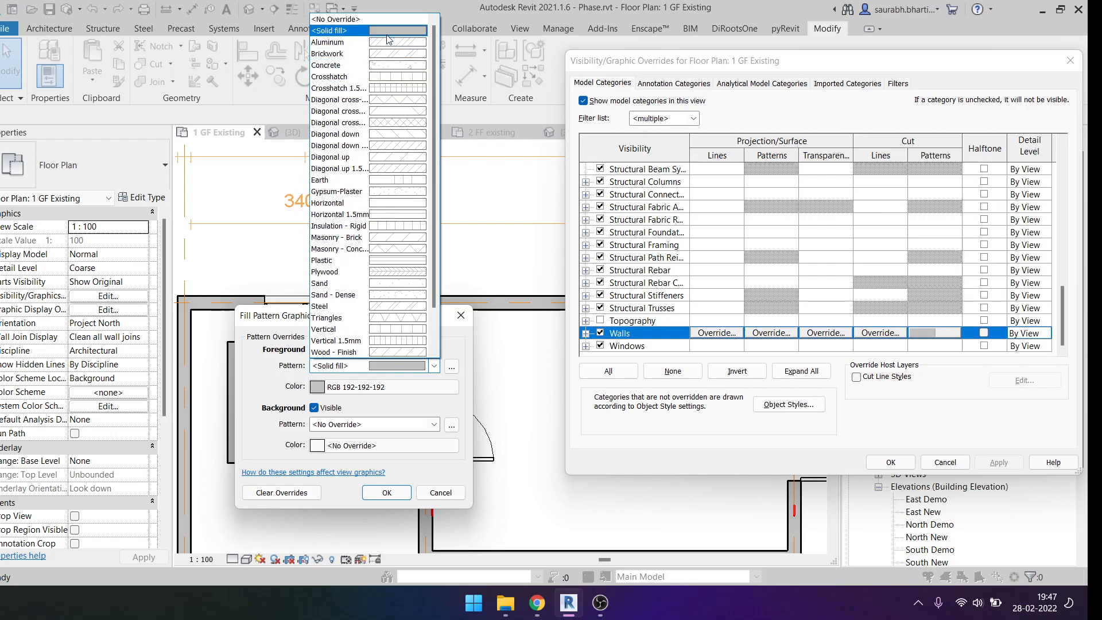
click(394, 421)
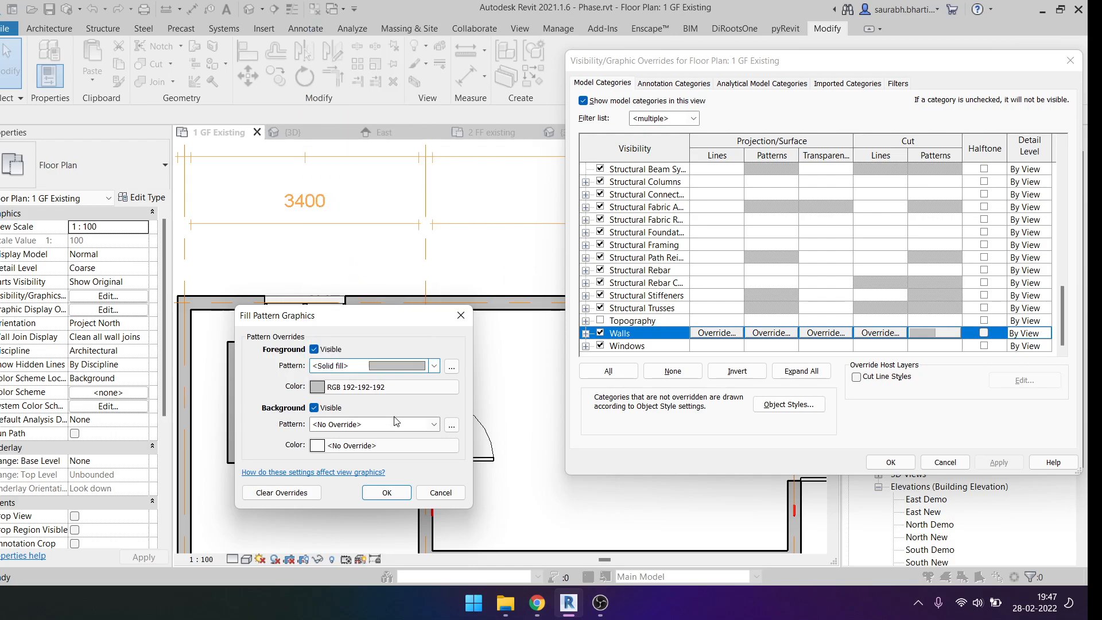
click(411, 366)
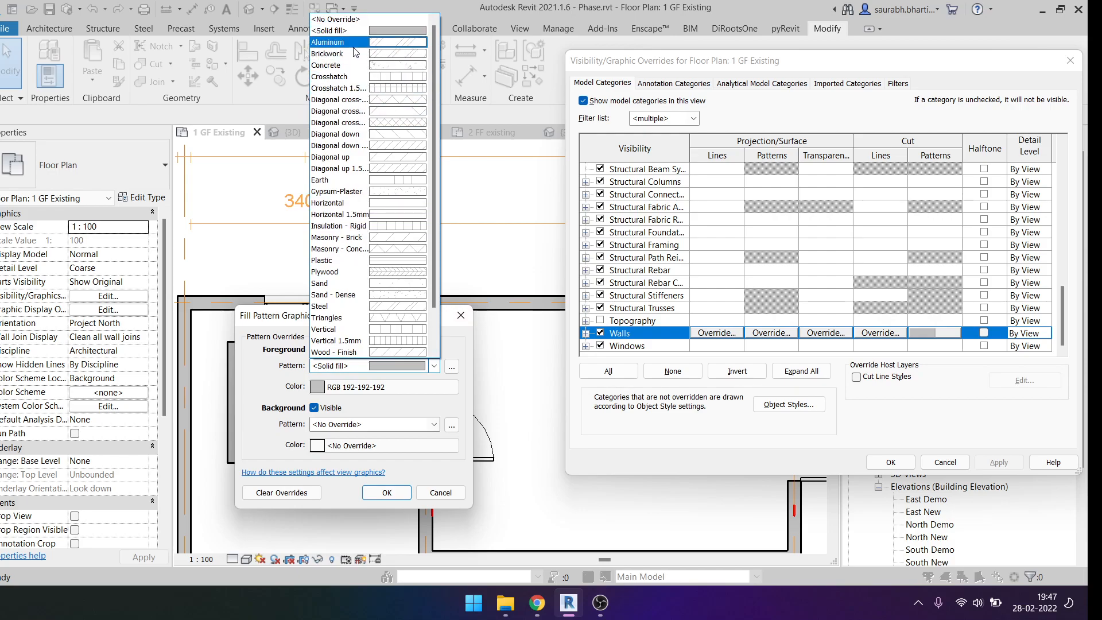
click(380, 42)
Color the walls' foreground cut pattern dark green, RGB 000-147-000, and apply the overrides to the floor plan.
click(362, 390)
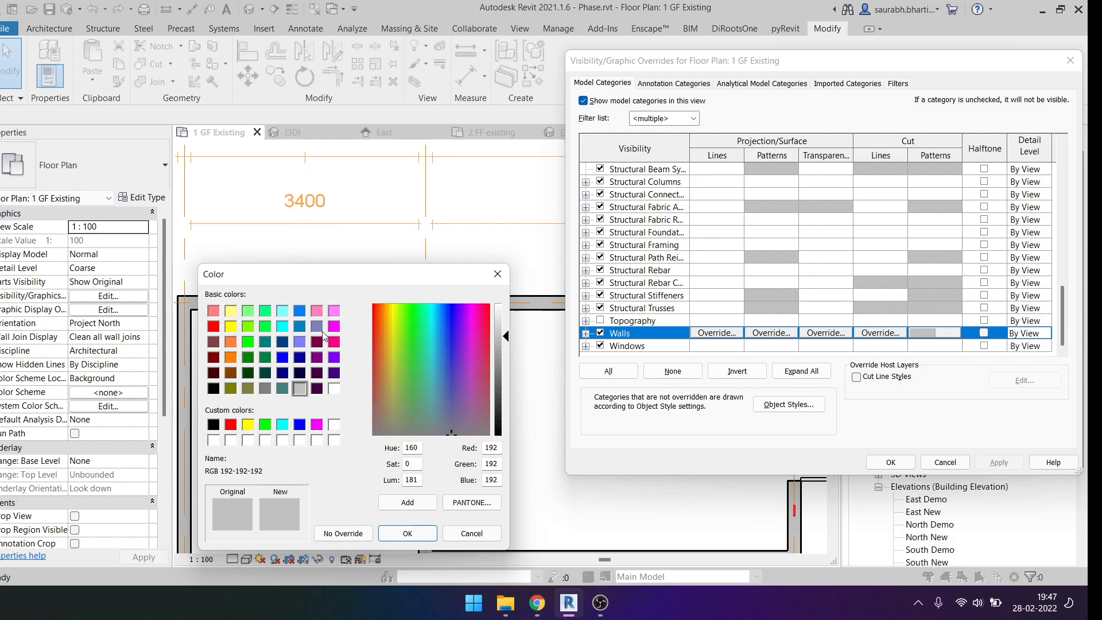
click(247, 341)
drag(505, 372, 507, 399)
click(408, 533)
click(386, 491)
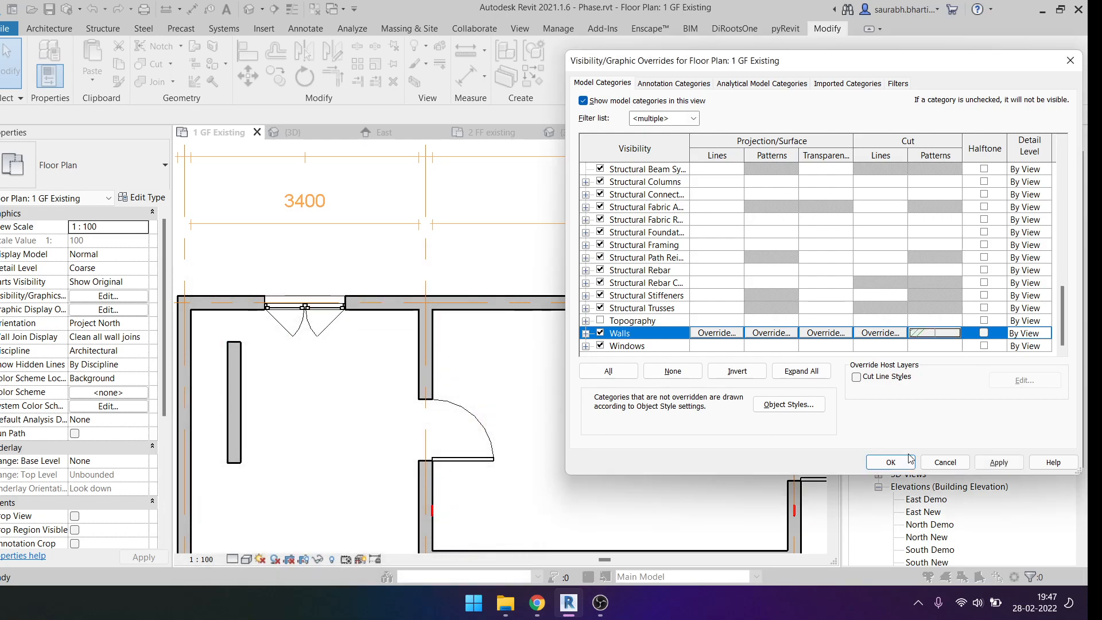
click(996, 460)
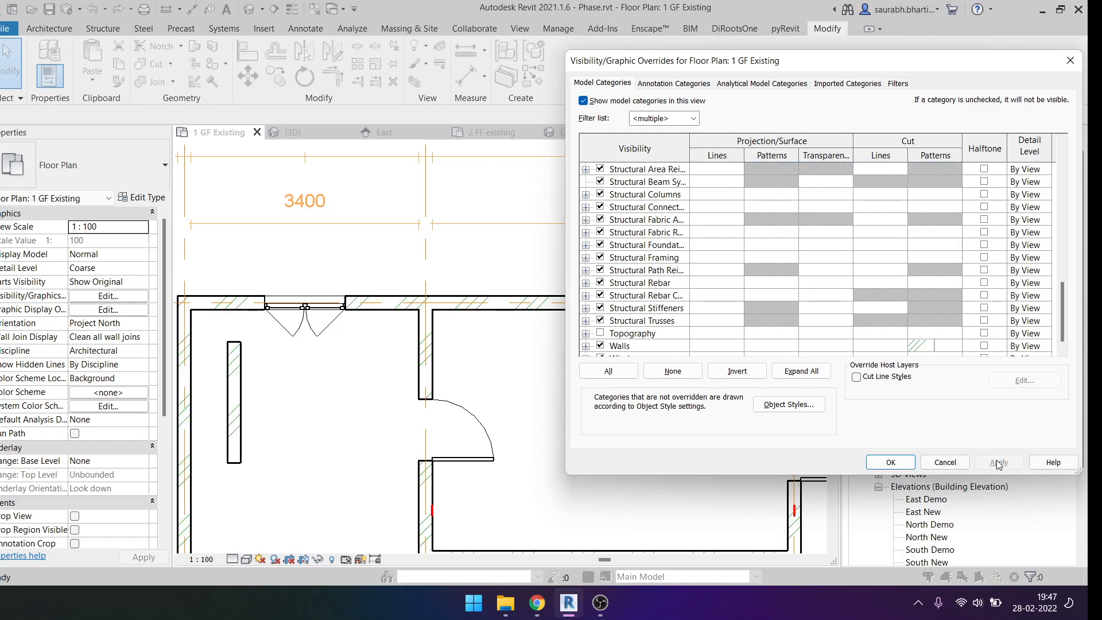
click(889, 462)
Reopen the floor plan's visibility/graphic overrides and change the foreground cut pattern of Walls to <Solid fill>.
scroll(389, 281, down, 3)
scroll(388, 281, up, 5)
scroll(388, 281, down, 5)
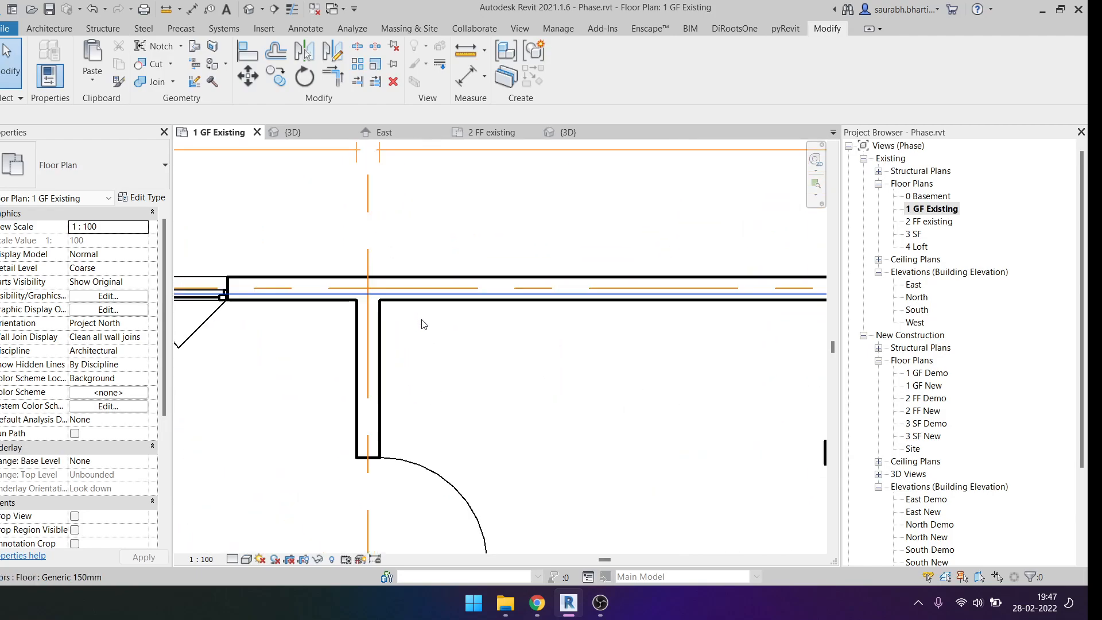
scroll(464, 320, up, 1)
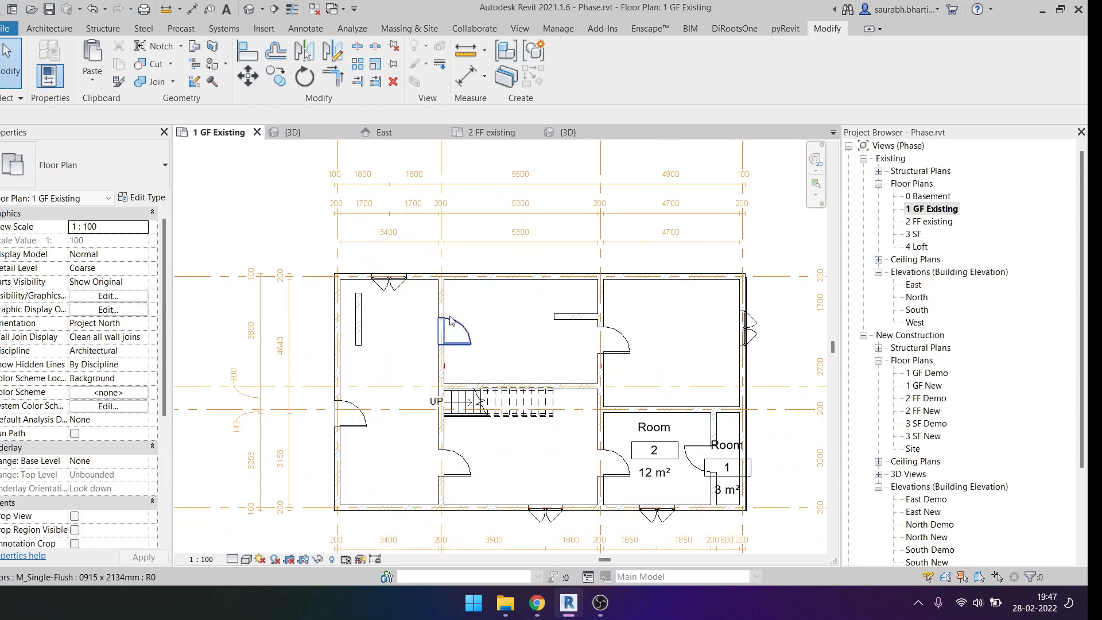
key(v)
key(v)
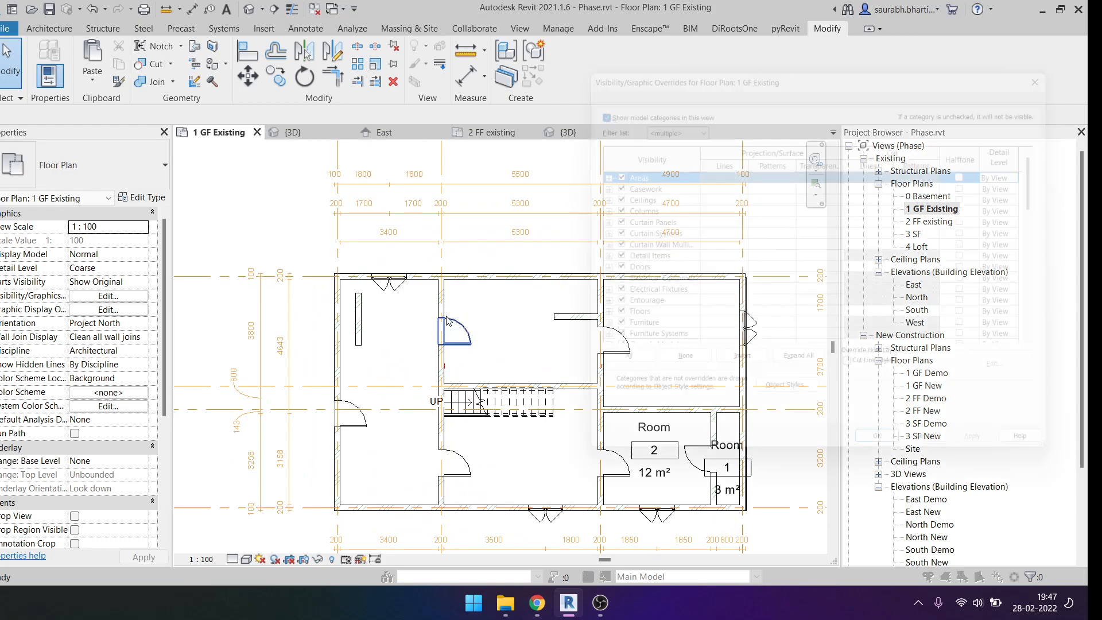
scroll(901, 297, down, 10)
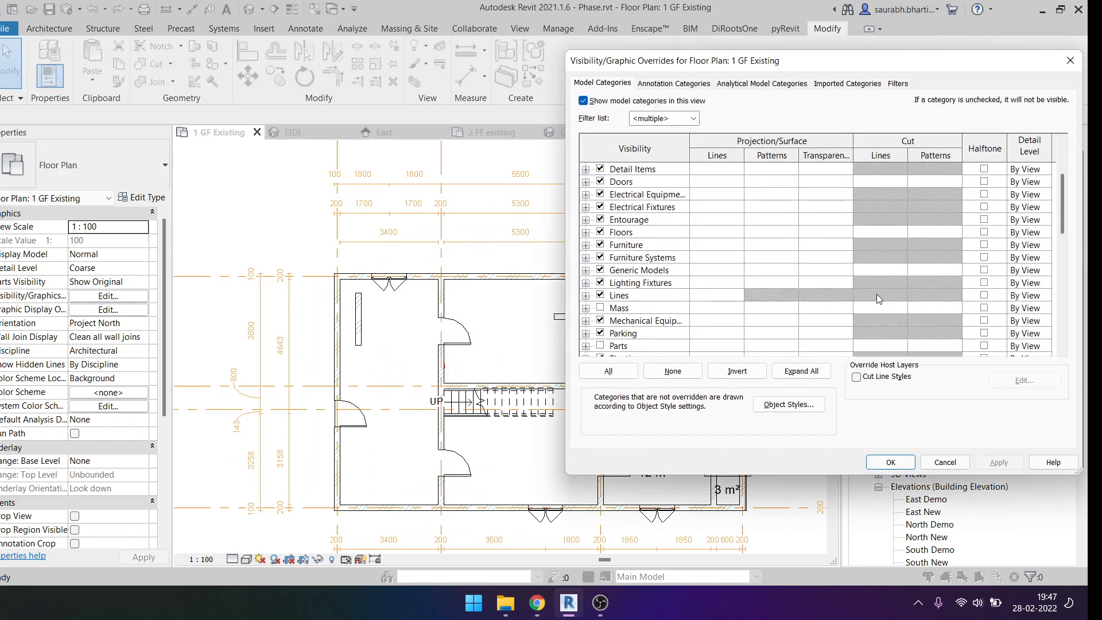
click(924, 336)
click(923, 336)
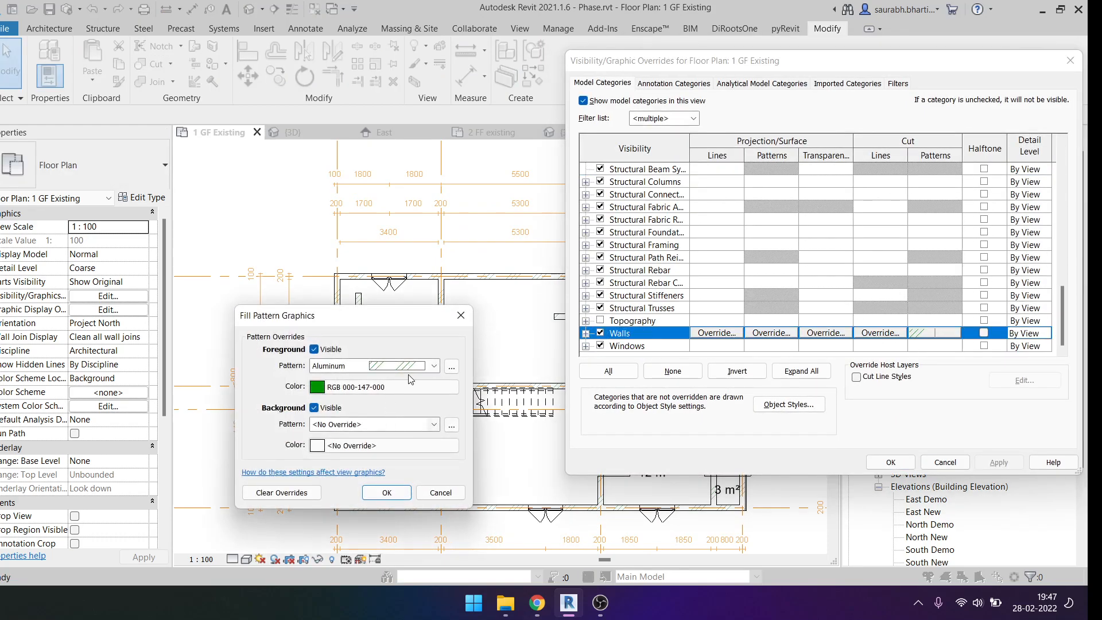
click(405, 424)
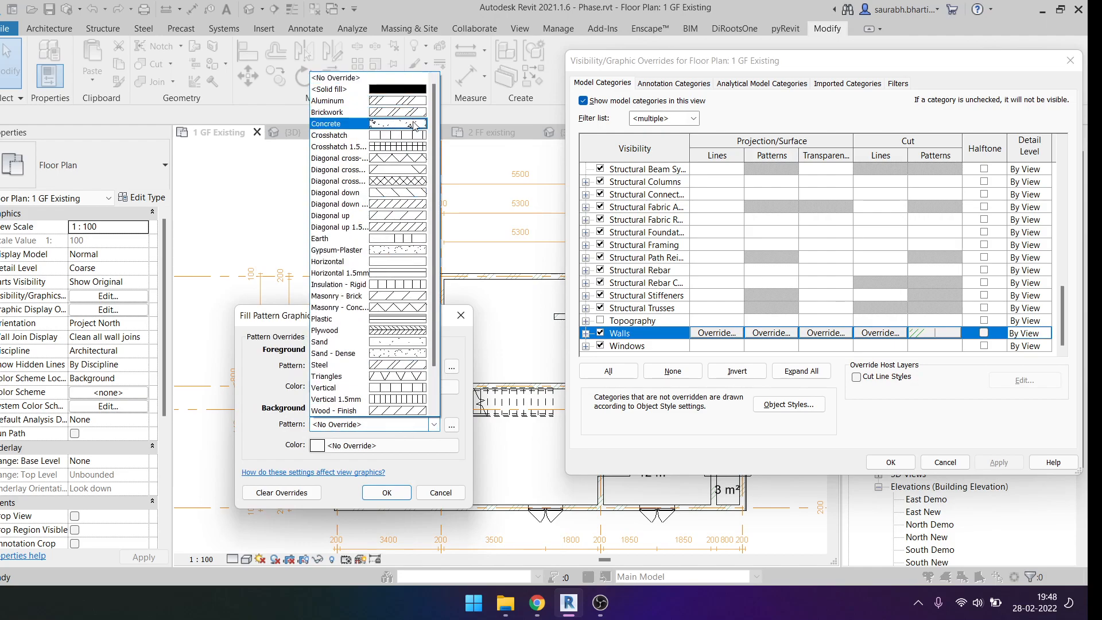
click(445, 361)
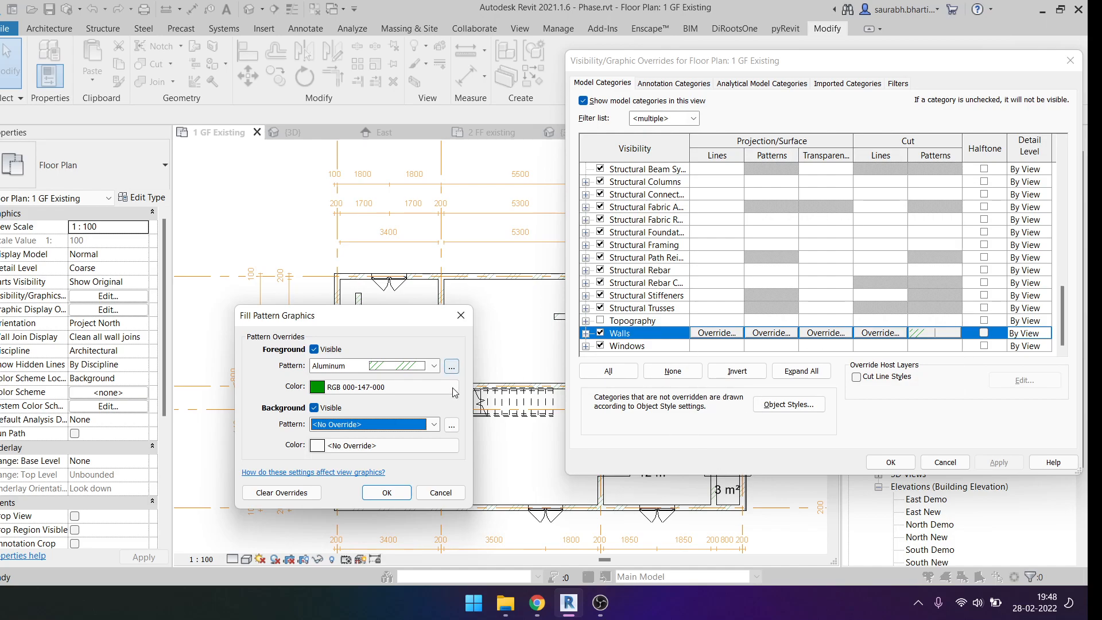
click(416, 365)
scroll(396, 172, up, 1)
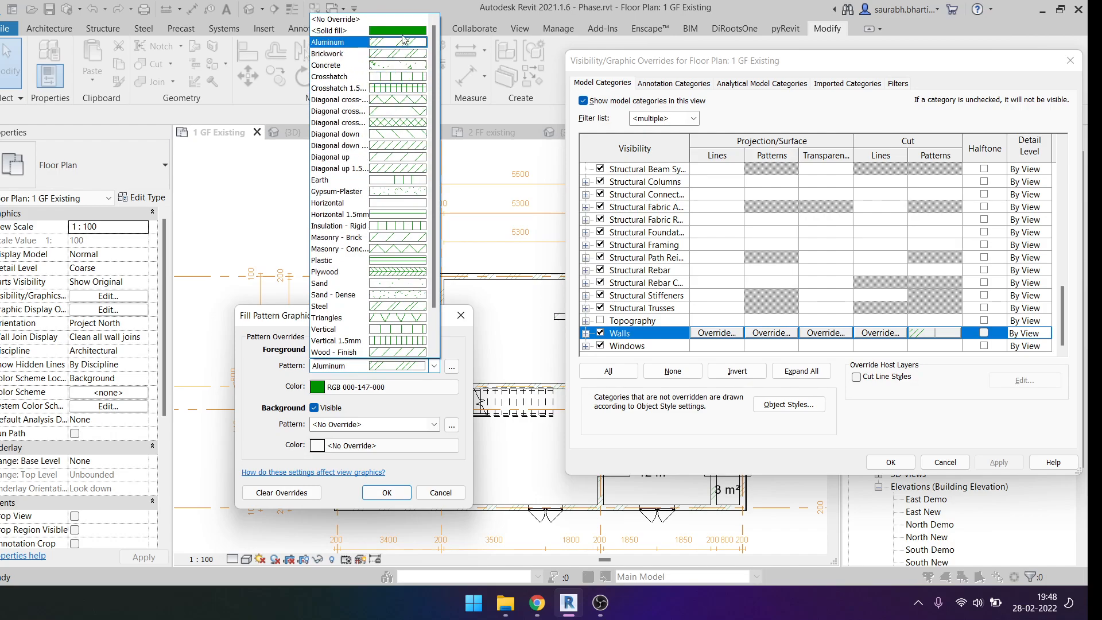
click(402, 30)
Lighten the walls' foreground cut pattern color to RGB 125-255-125 and apply the overrides to the floor plan.
click(405, 390)
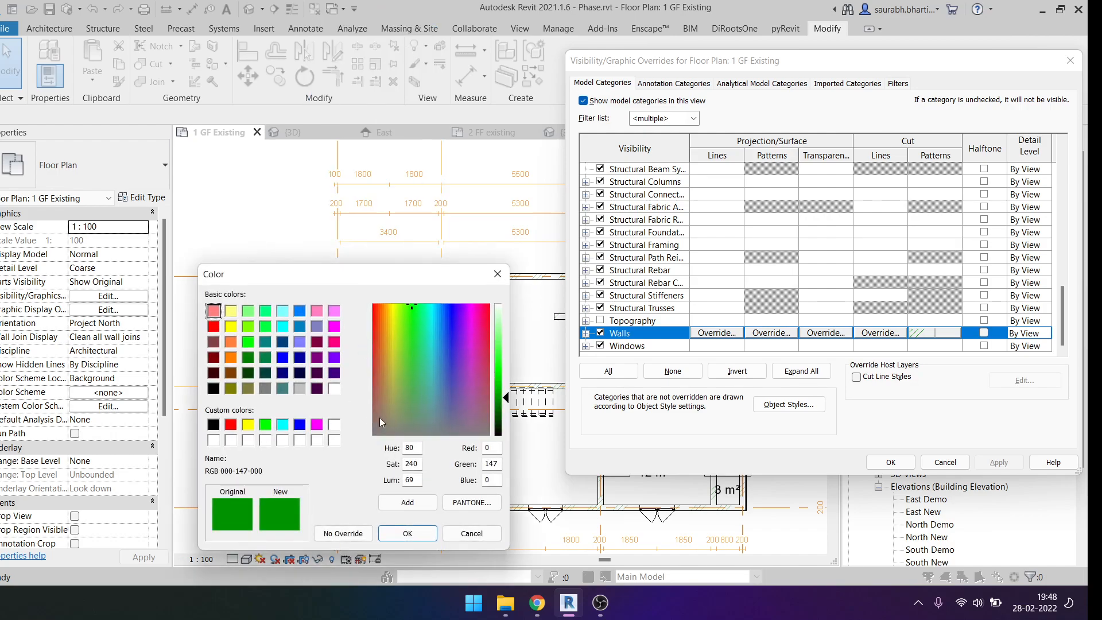
drag(504, 398, 504, 340)
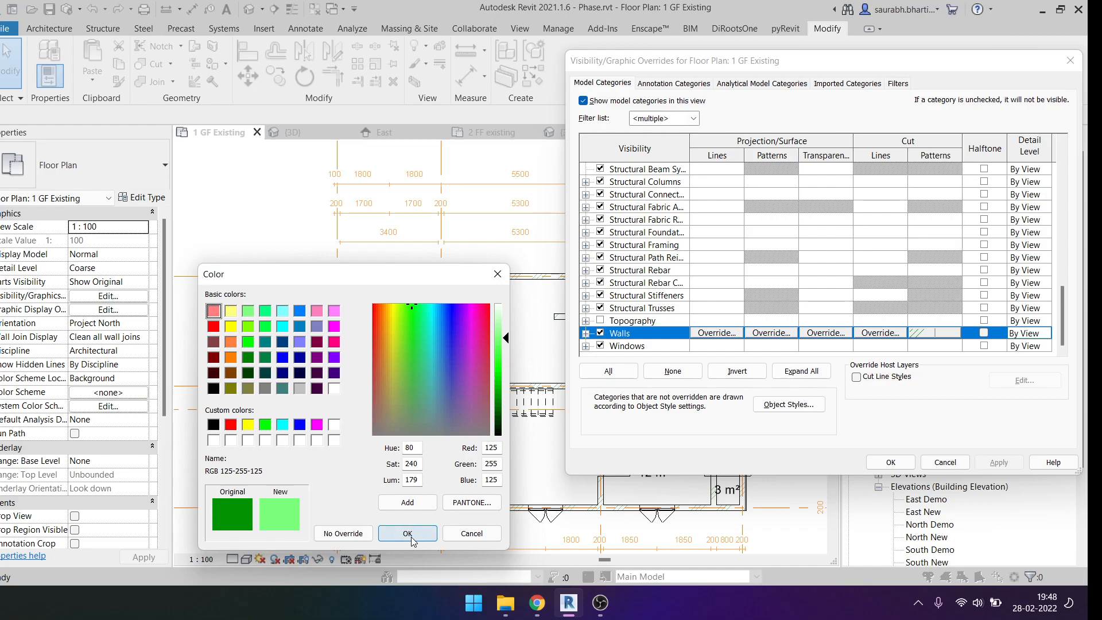
click(407, 533)
click(386, 492)
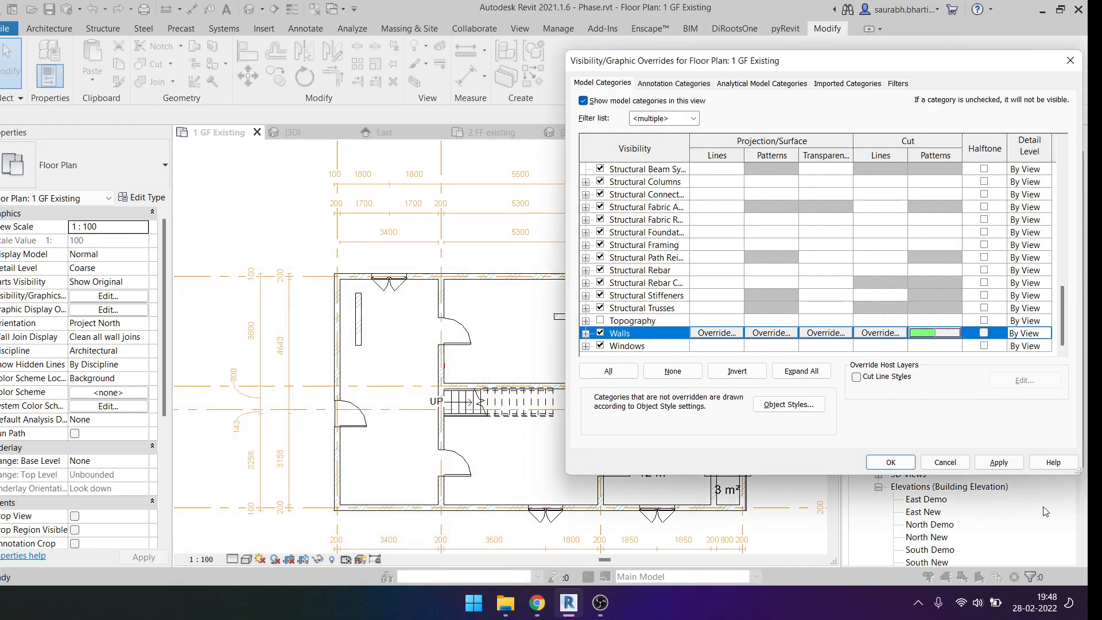
click(998, 462)
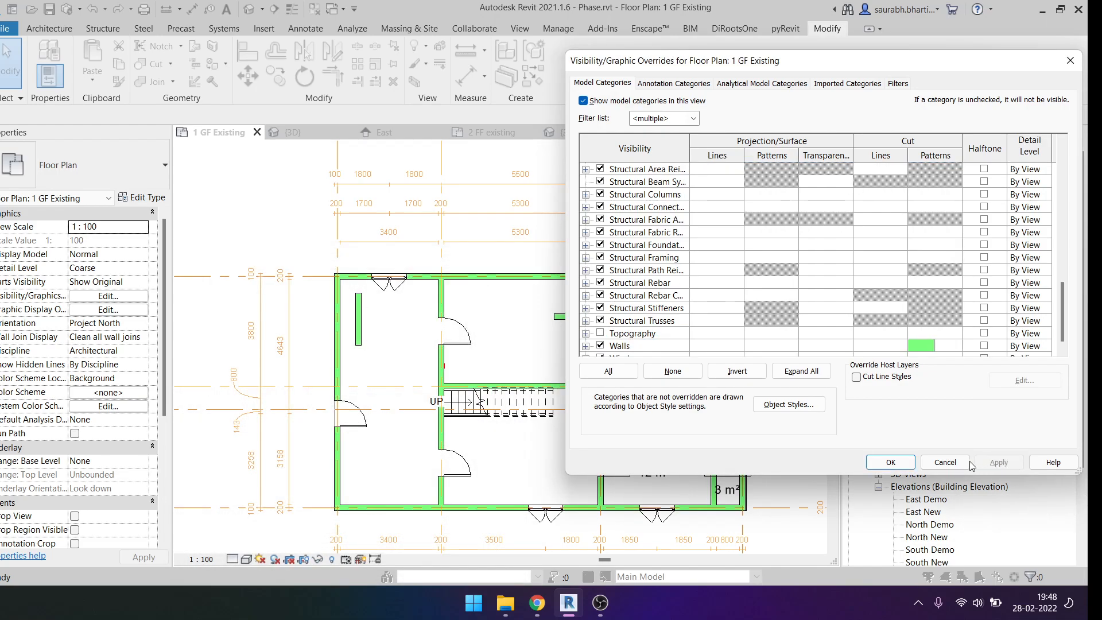
click(890, 462)
scroll(442, 430, down, 2)
scroll(442, 430, up, 1)
scroll(442, 430, up, 4)
scroll(511, 264, down, 1)
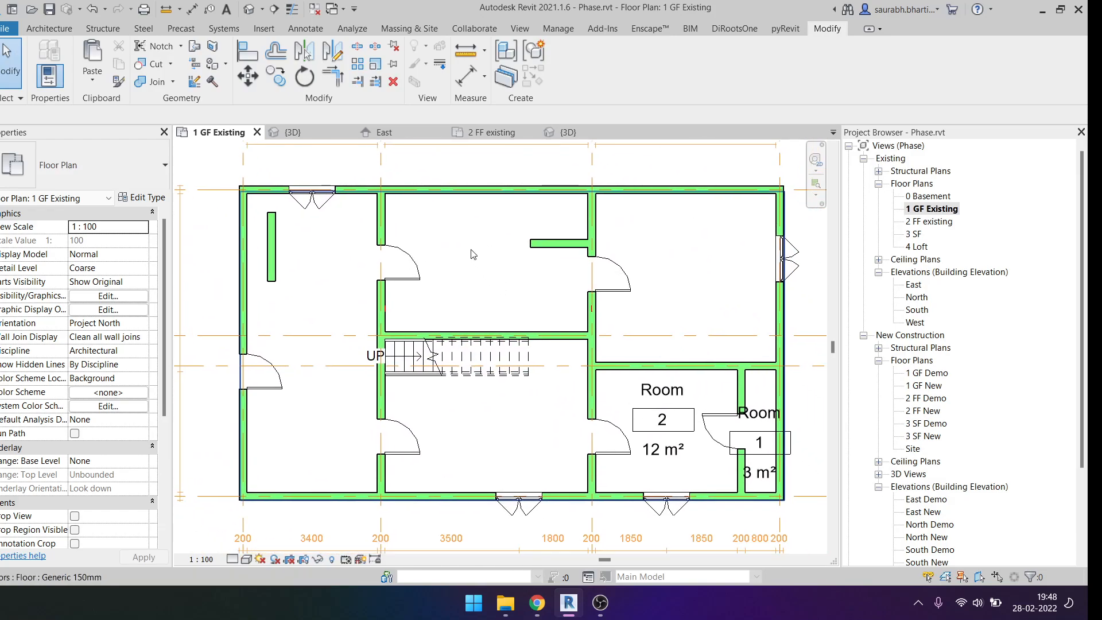
scroll(468, 248, down, 1)
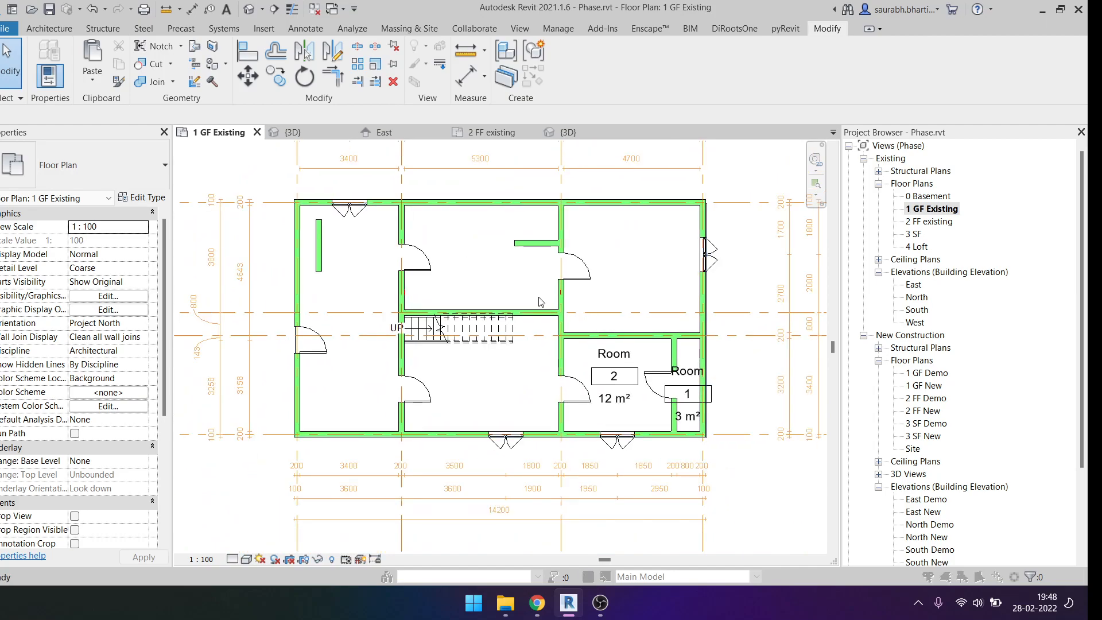
Reopen the floor plan's visibility/graphic overrides, color the walls' foreground cut pattern orange, RGB 255-128-064, and apply the change.
key(v)
key(g)
scroll(909, 332, down, 10)
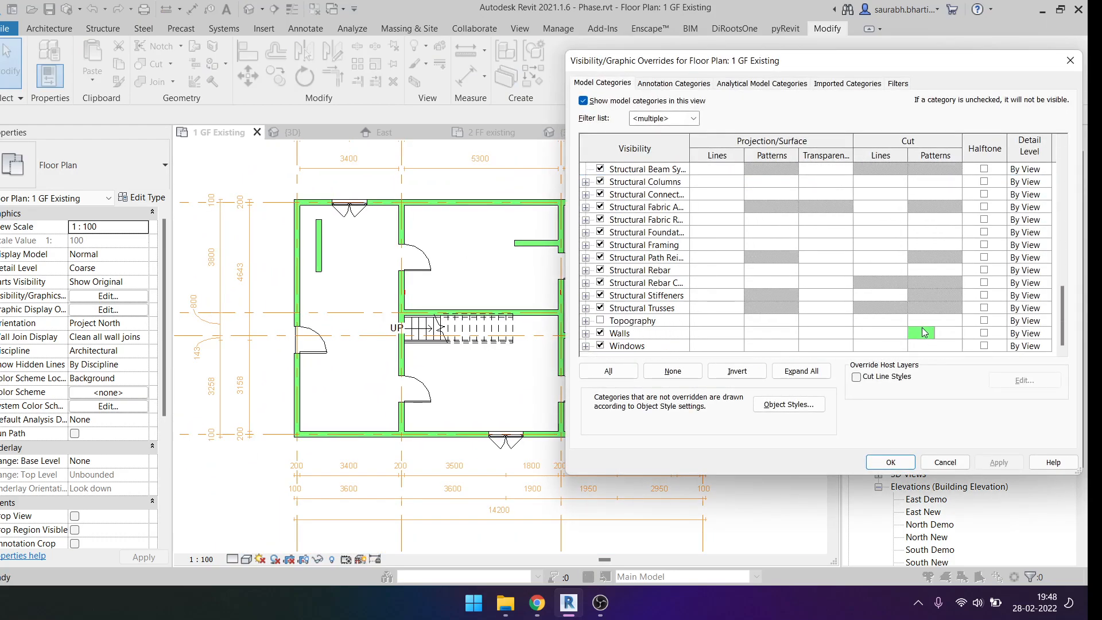
click(922, 333)
click(922, 333)
click(376, 369)
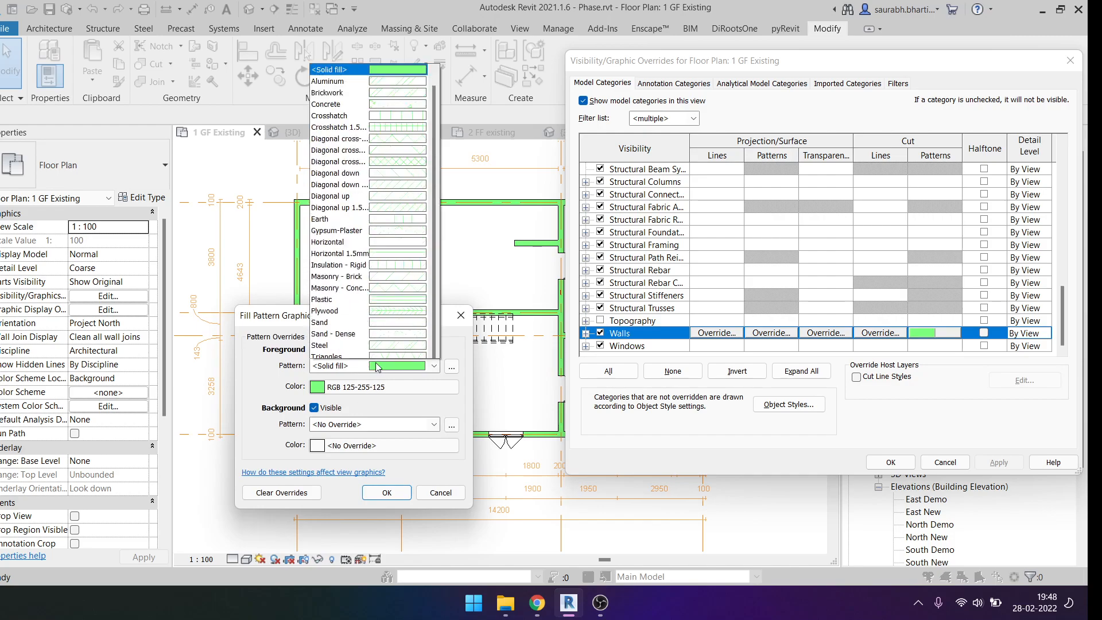
click(344, 352)
click(345, 387)
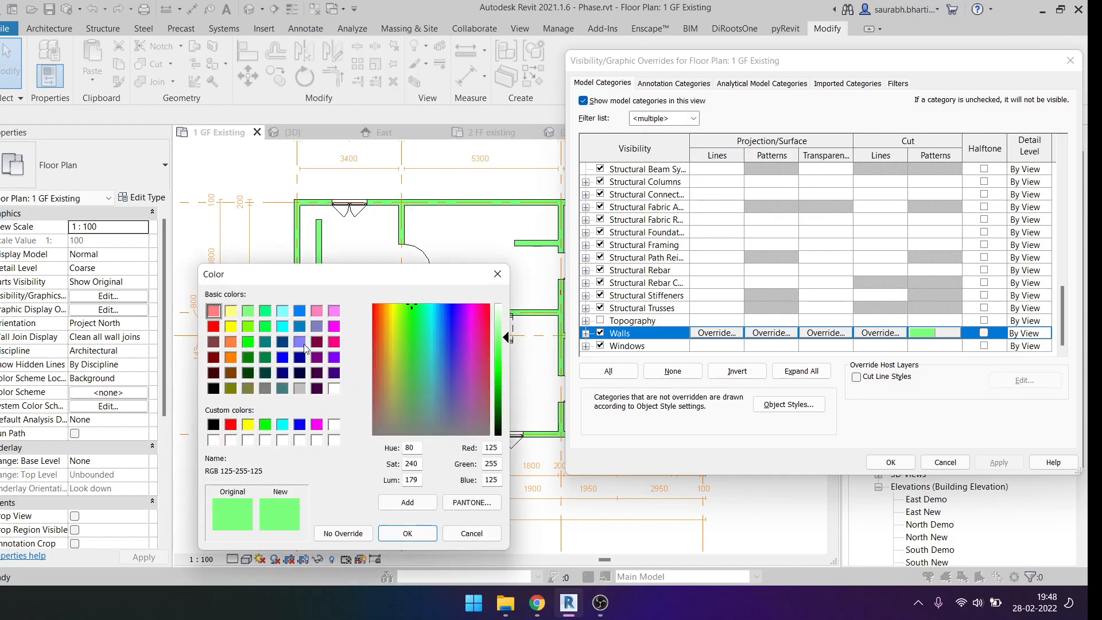
click(229, 344)
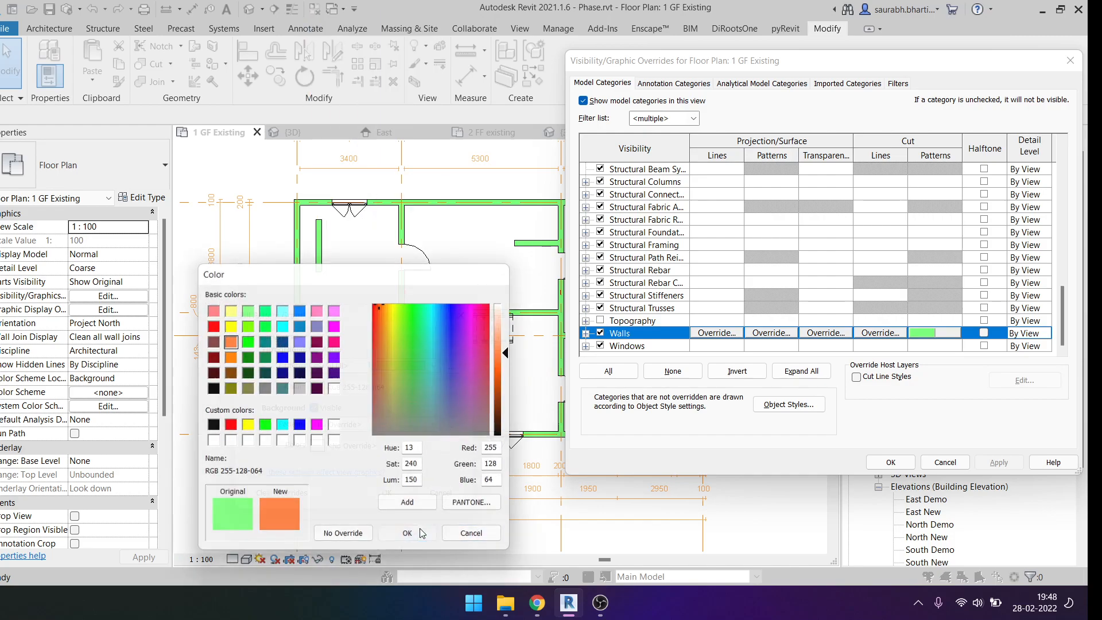
click(421, 533)
click(402, 492)
click(999, 461)
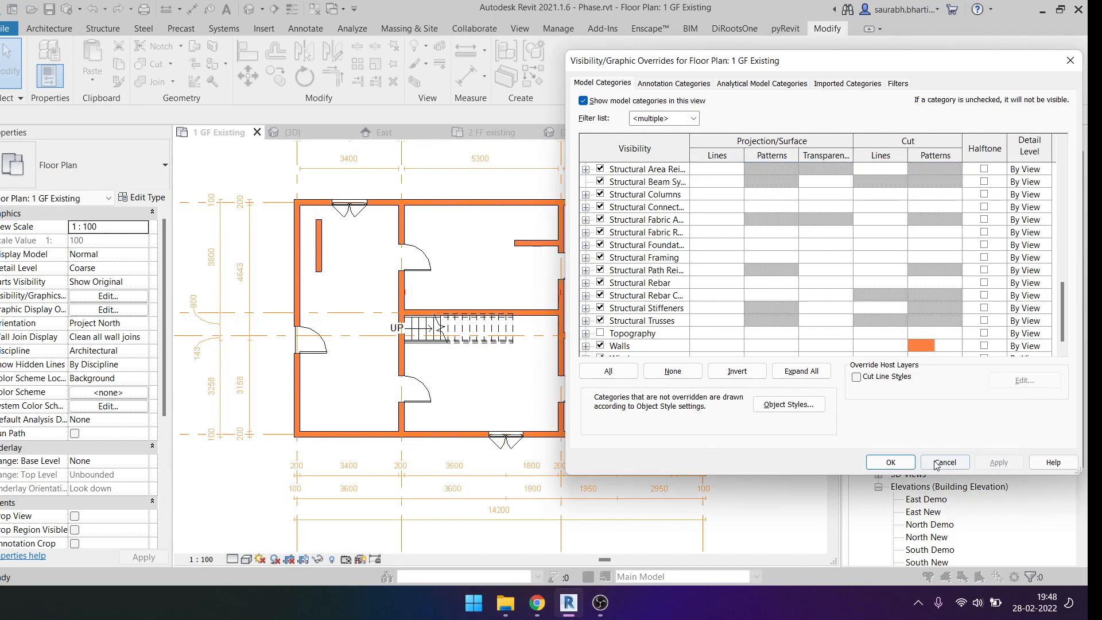
click(893, 461)
Examine the walls' cut fill and a door's swing line up close in the floor plan.
scroll(523, 283, down, 3)
scroll(523, 283, up, 5)
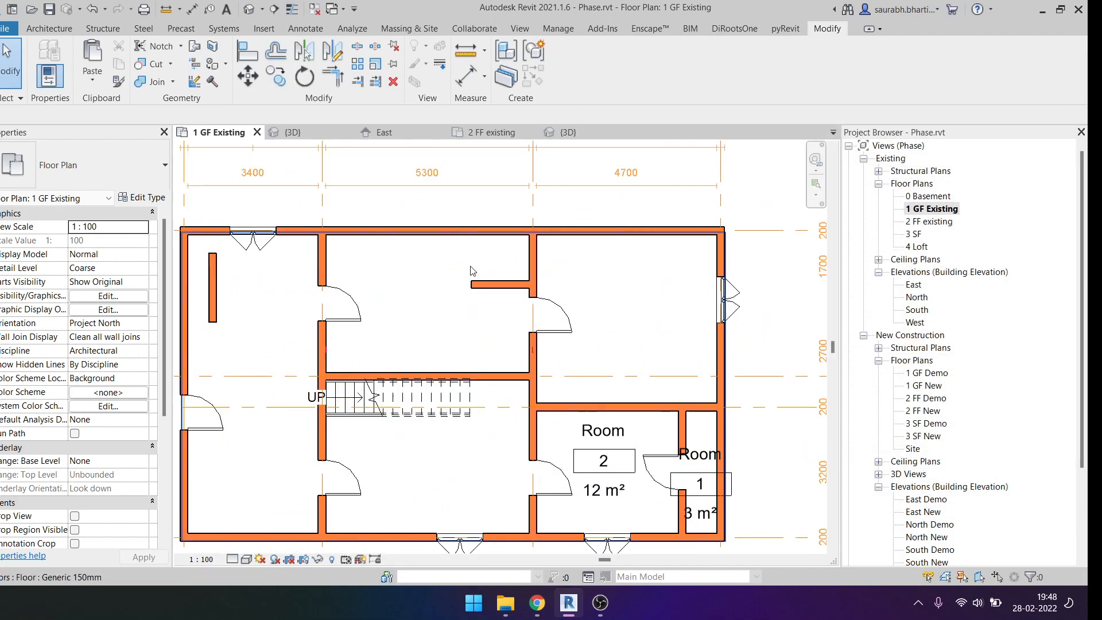
scroll(523, 283, down, 3)
scroll(524, 283, up, 3)
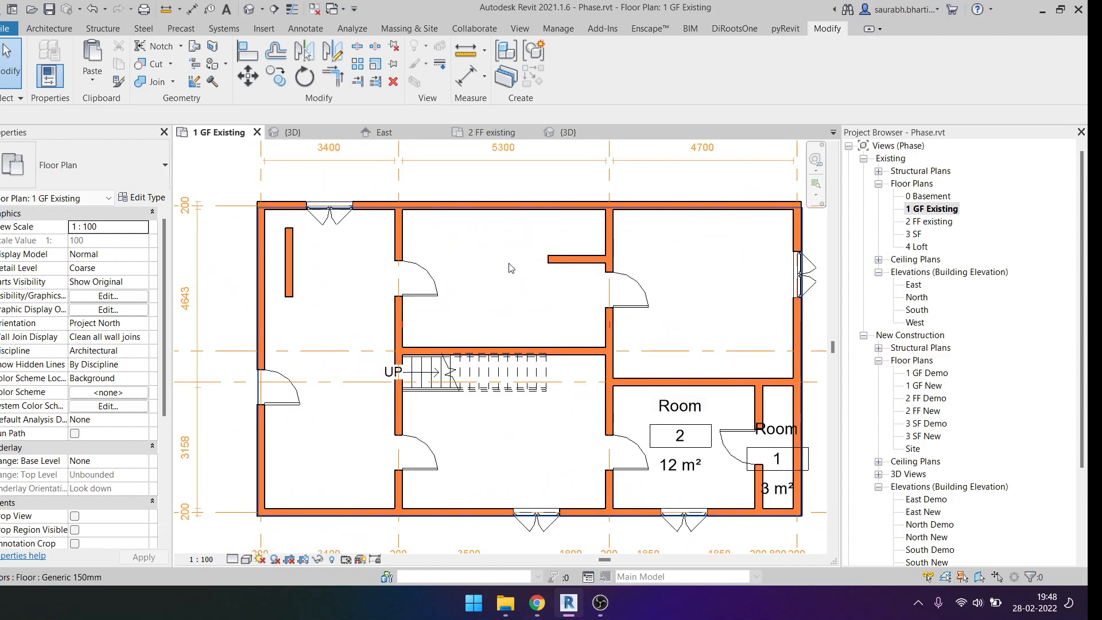
scroll(441, 344, down, 2)
scroll(554, 368, up, 5)
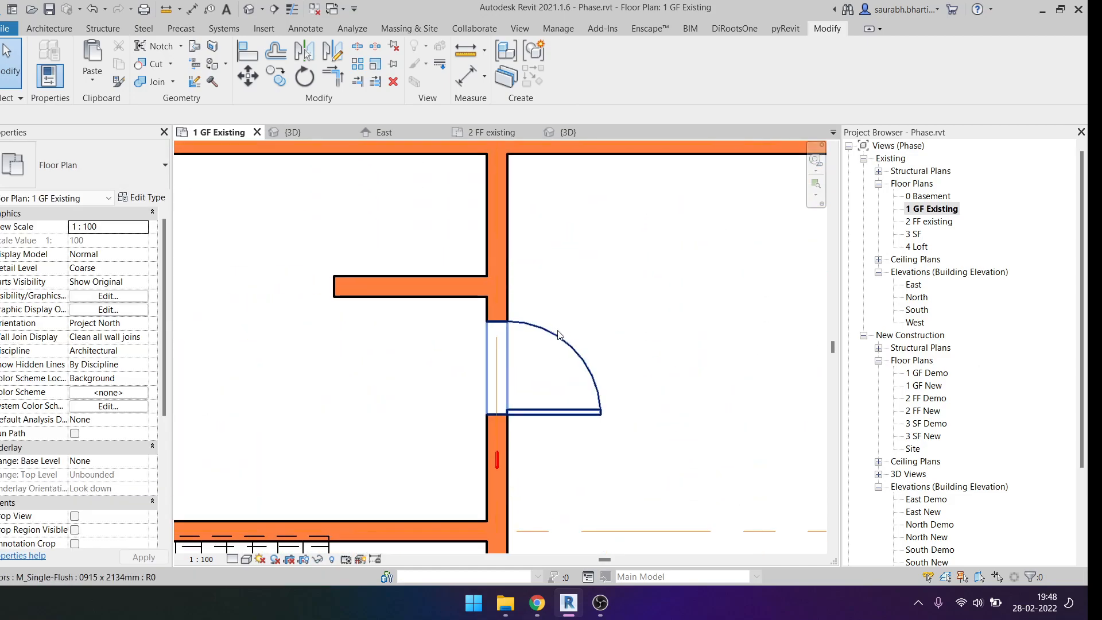
scroll(553, 369, up, 2)
click(559, 326)
key(Escape)
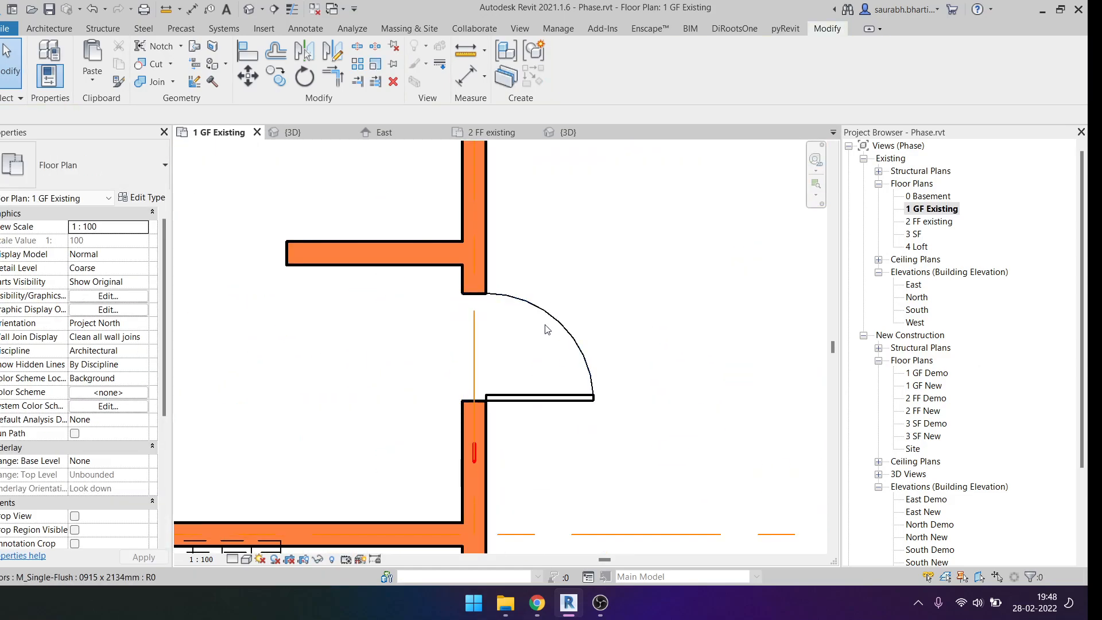
scroll(543, 346, down, 1)
scroll(543, 346, up, 4)
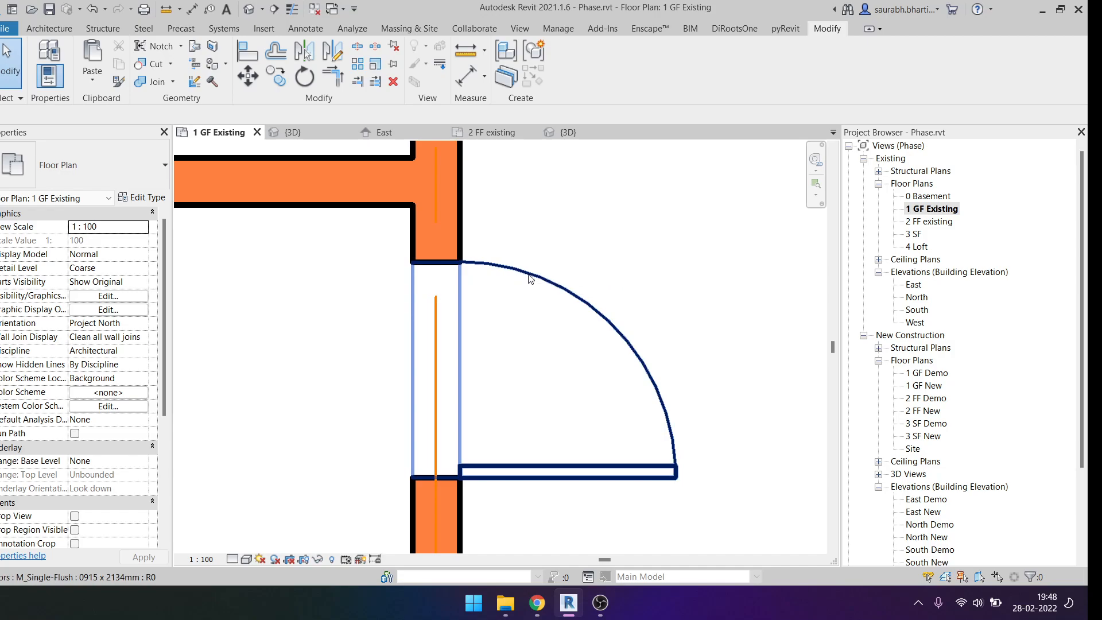
scroll(529, 332, down, 5)
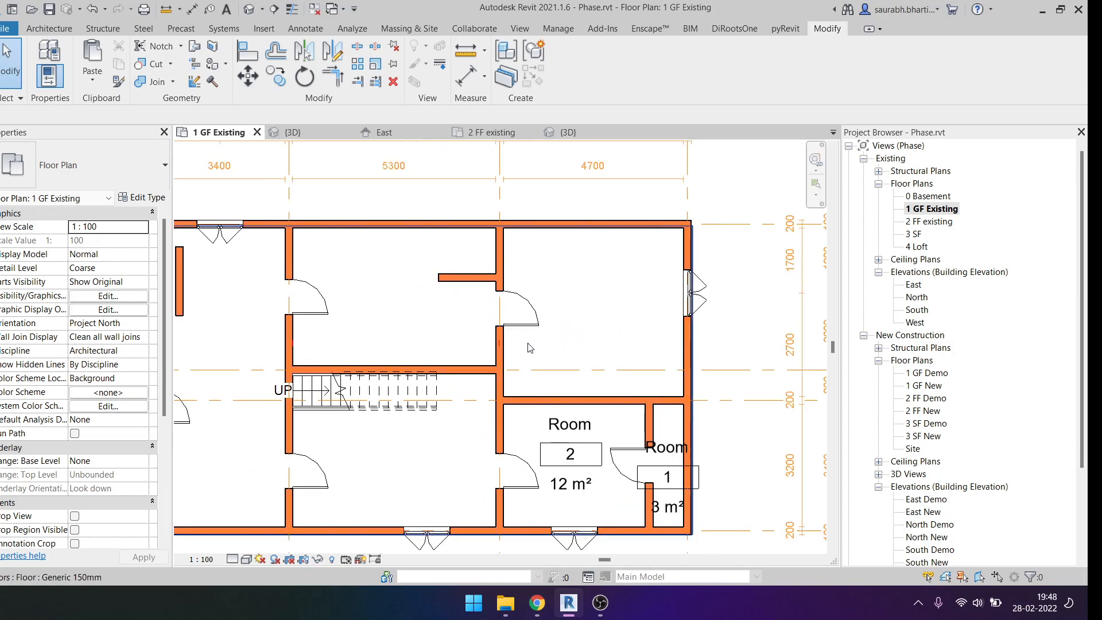
scroll(560, 342, up, 1)
Reopen the visibility/graphic overrides and set the projection line pattern of the Doors subcategory Plan Swing to Dash 1/16".
key(v)
key(g)
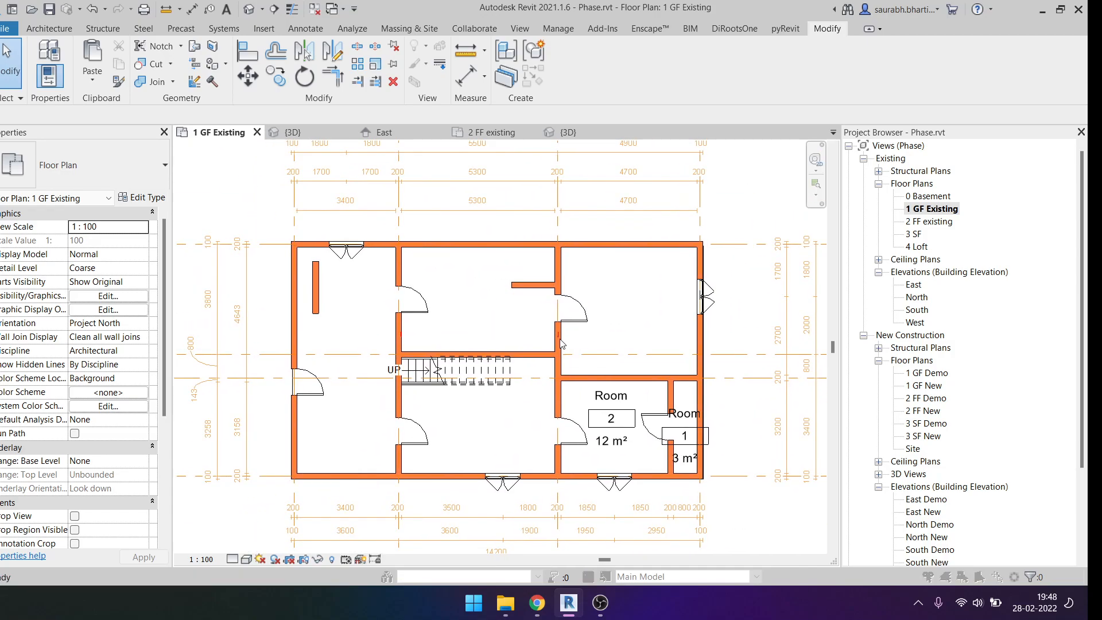
key(d)
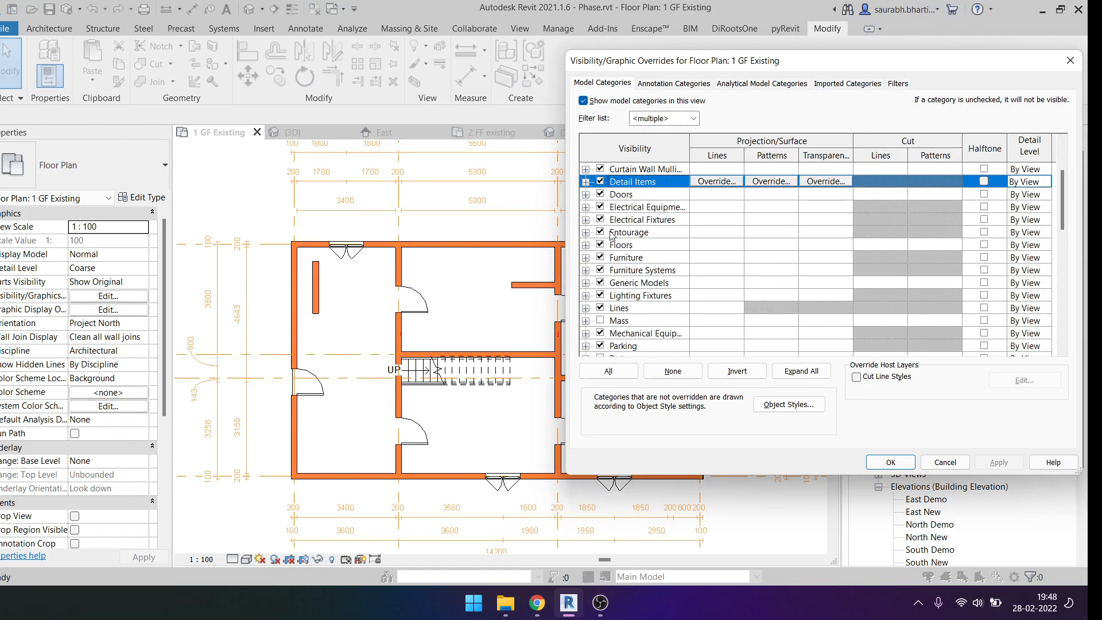
click(586, 194)
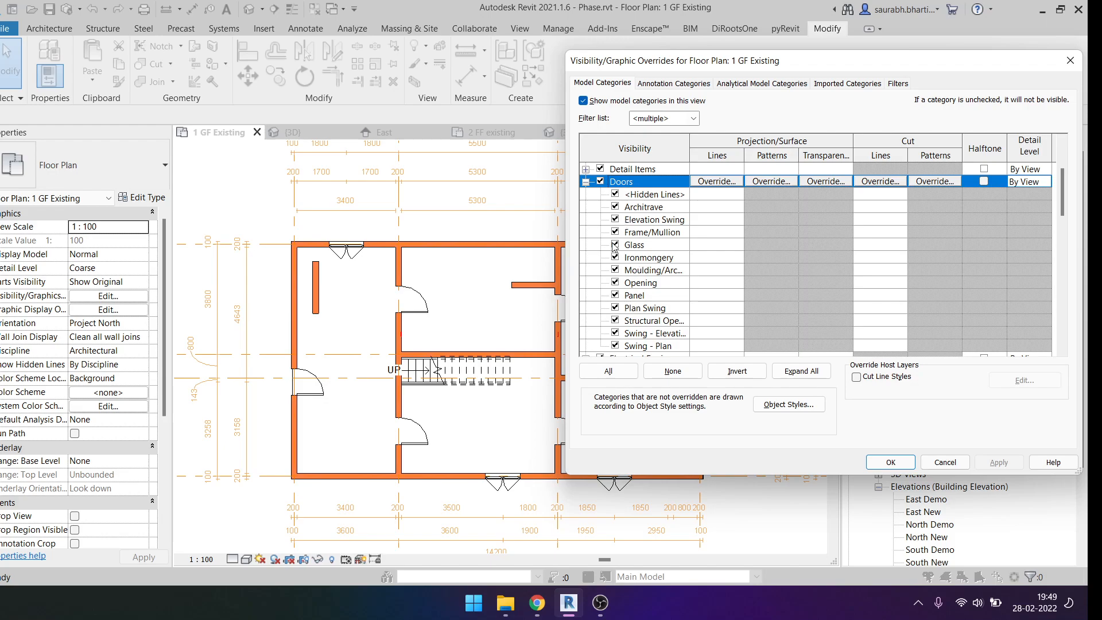
click(703, 308)
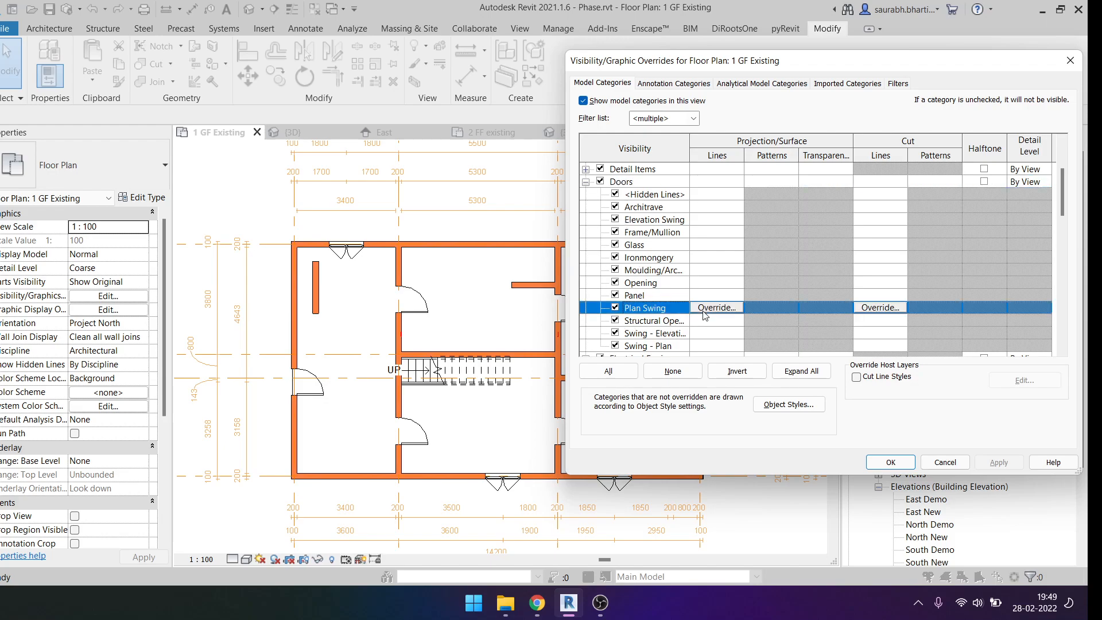
click(741, 308)
click(731, 312)
click(721, 434)
click(717, 286)
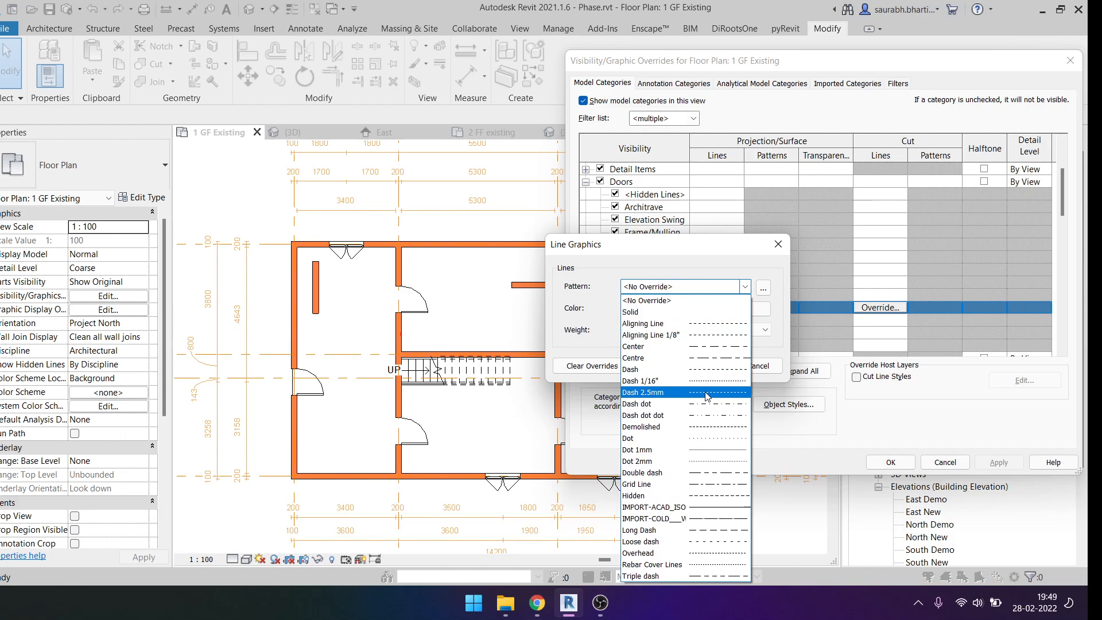
click(700, 382)
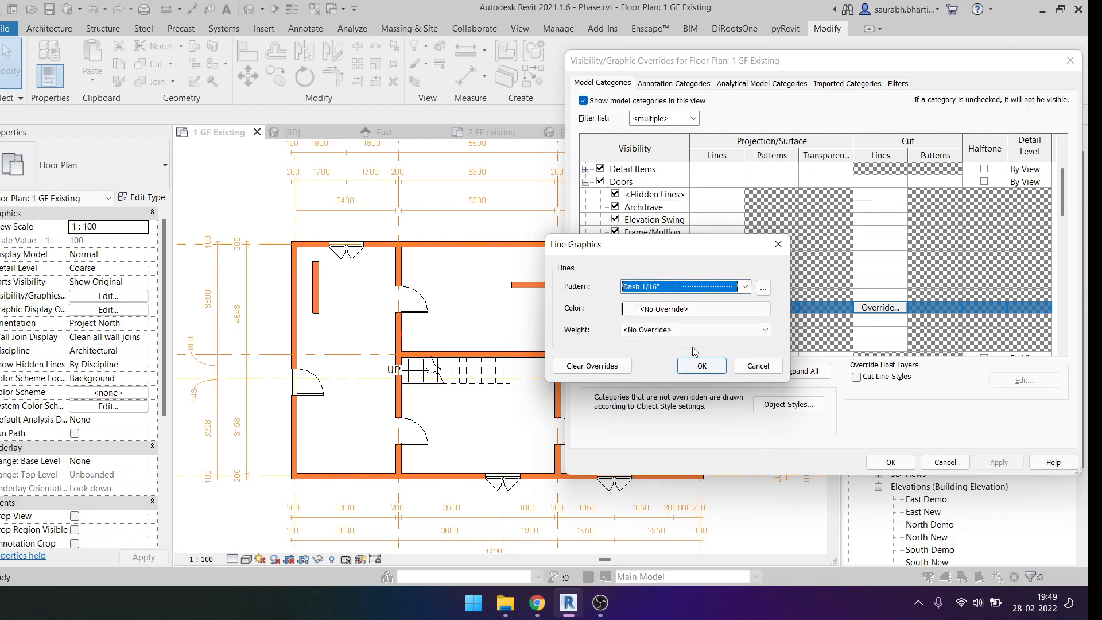
Color the Plan Swing projection lines light orange, RGB 255-193-132, and apply the overrides to the floor plan.
click(668, 307)
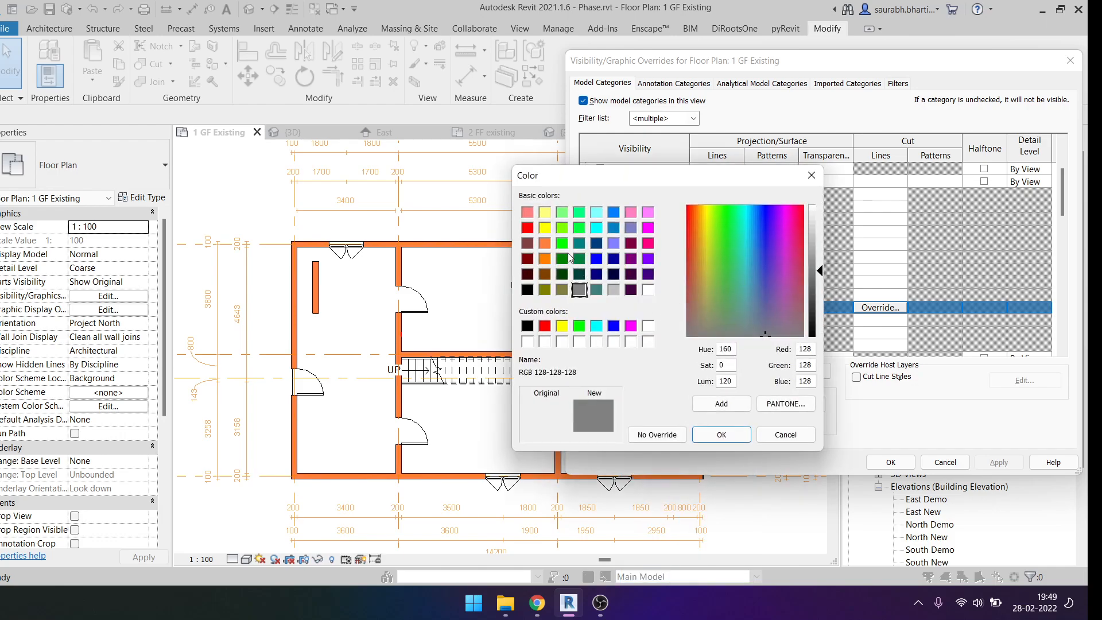
click(544, 259)
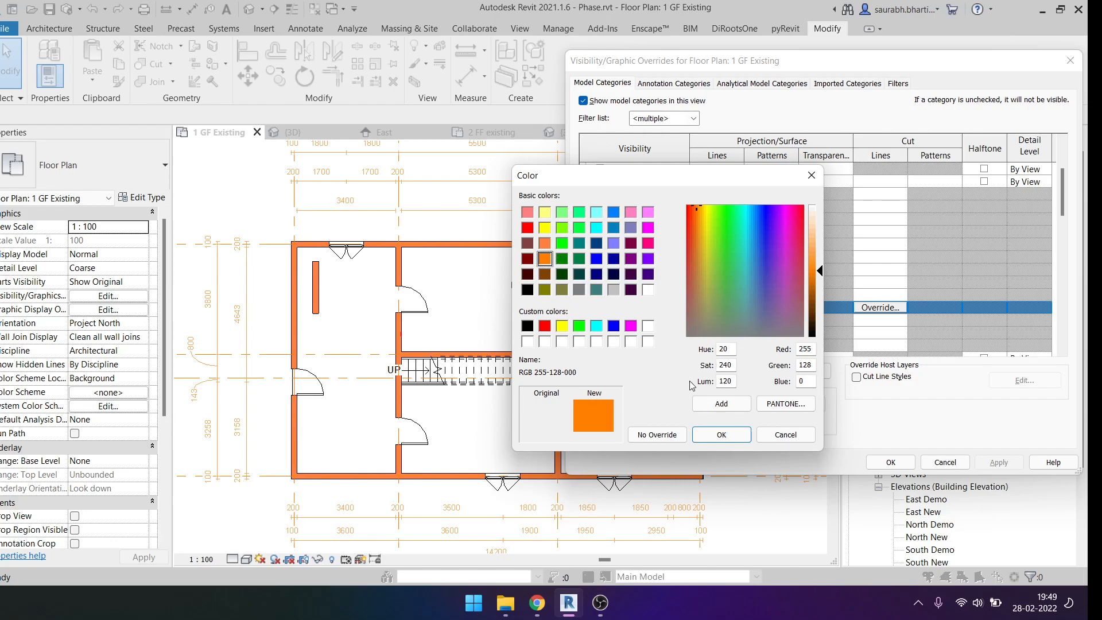
drag(818, 274, 817, 241)
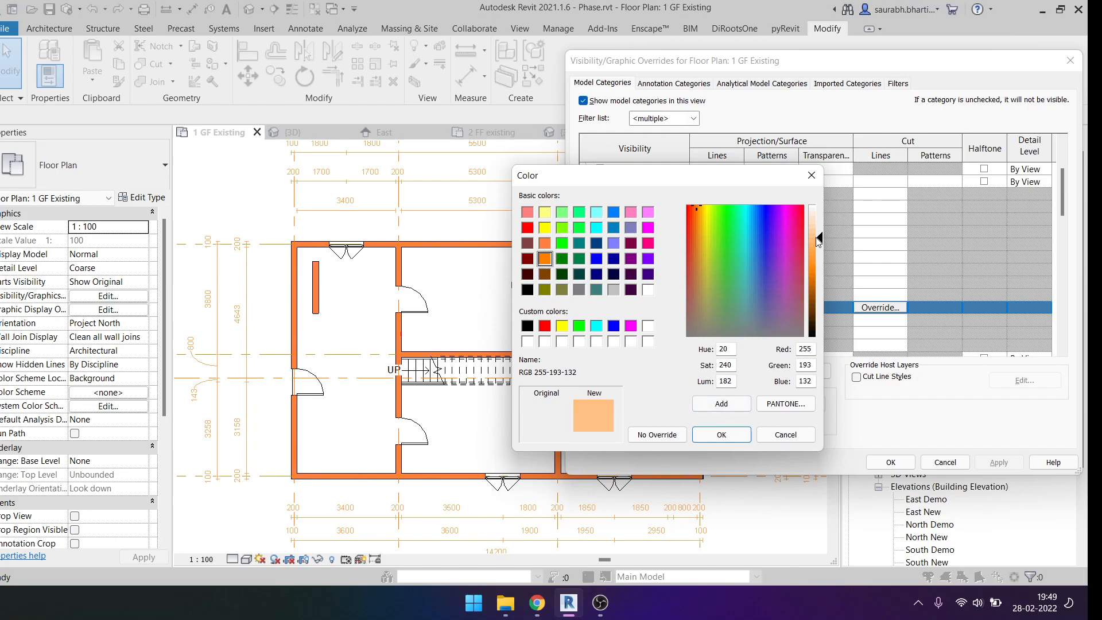
click(722, 434)
click(701, 366)
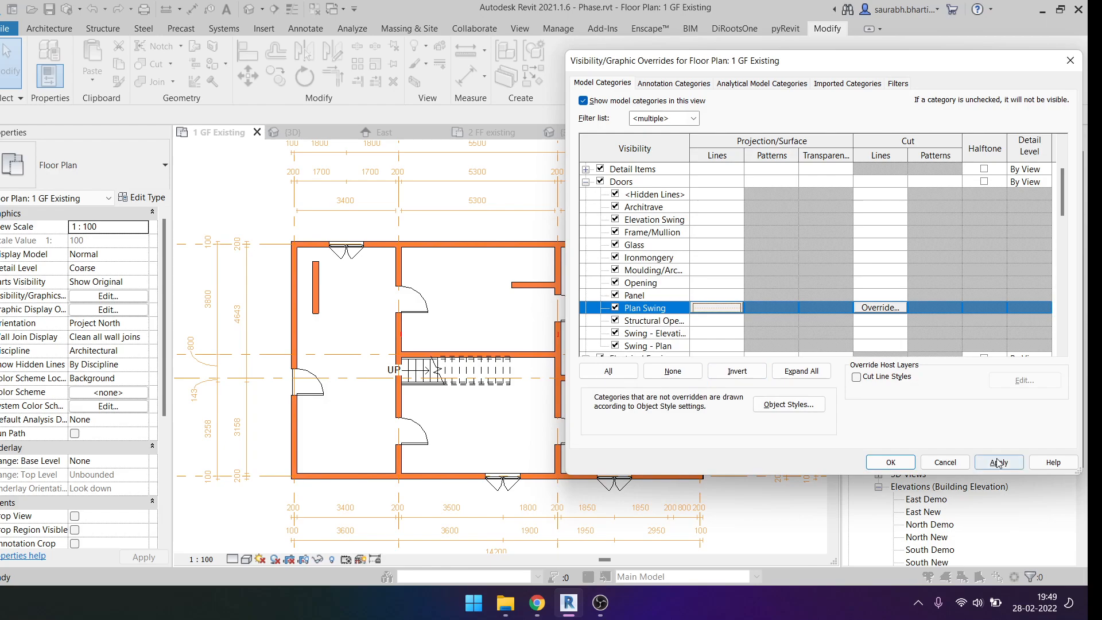
click(998, 463)
click(890, 462)
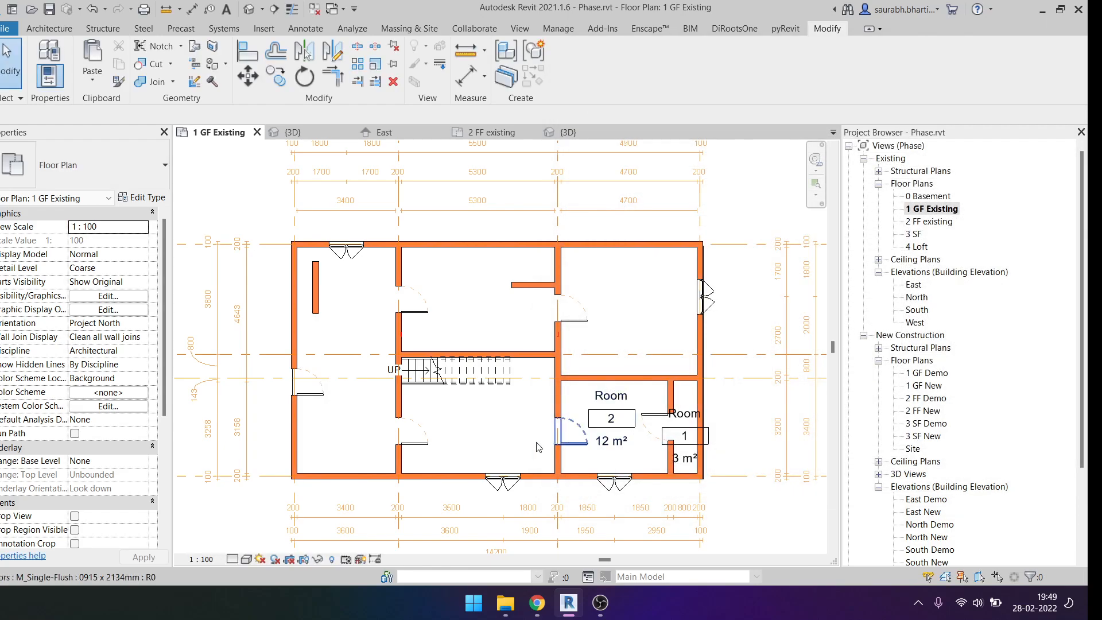
Inspect the swing arc and panel of the door below the stairs up close.
scroll(346, 451, up, 5)
middle_drag(346, 452, 522, 418)
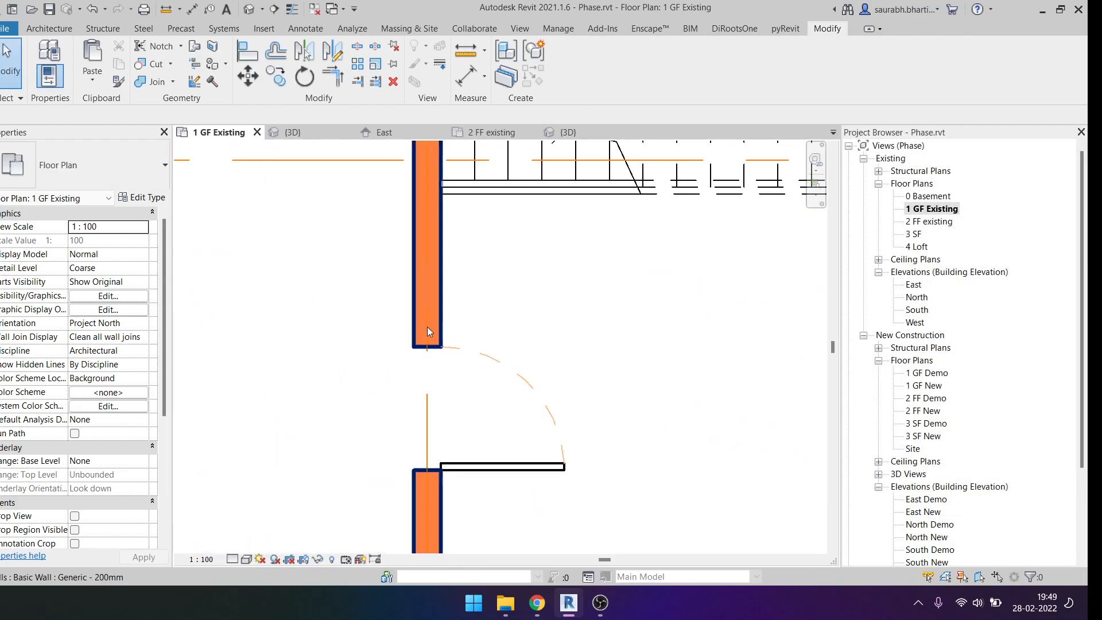
scroll(459, 353, up, 4)
middle_drag(460, 374, 443, 262)
scroll(416, 211, down, 2)
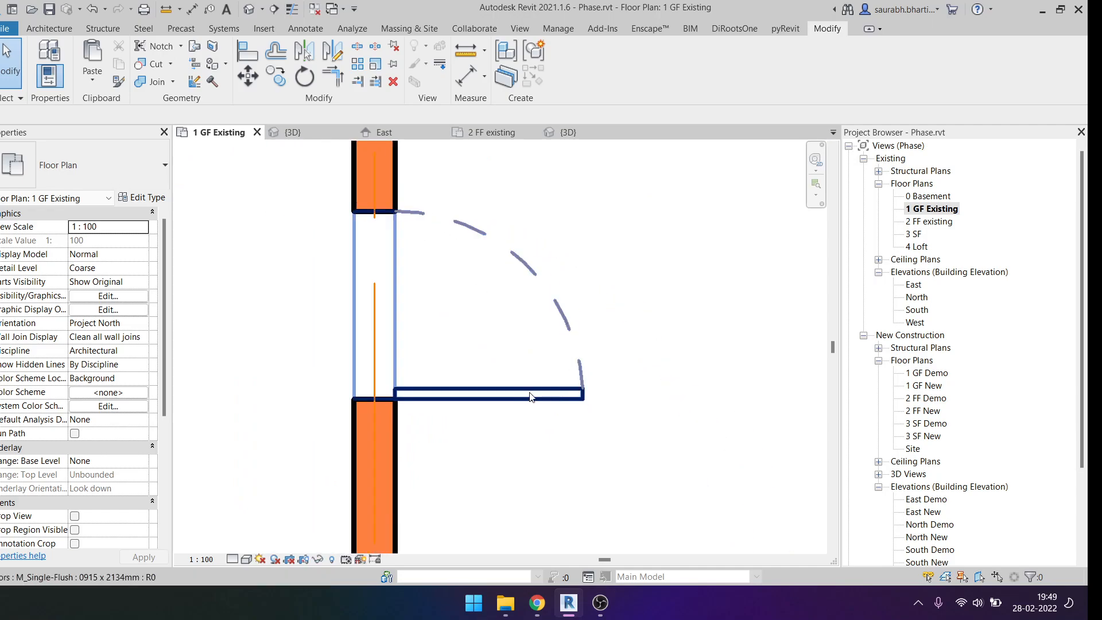
click(489, 398)
key(Escape)
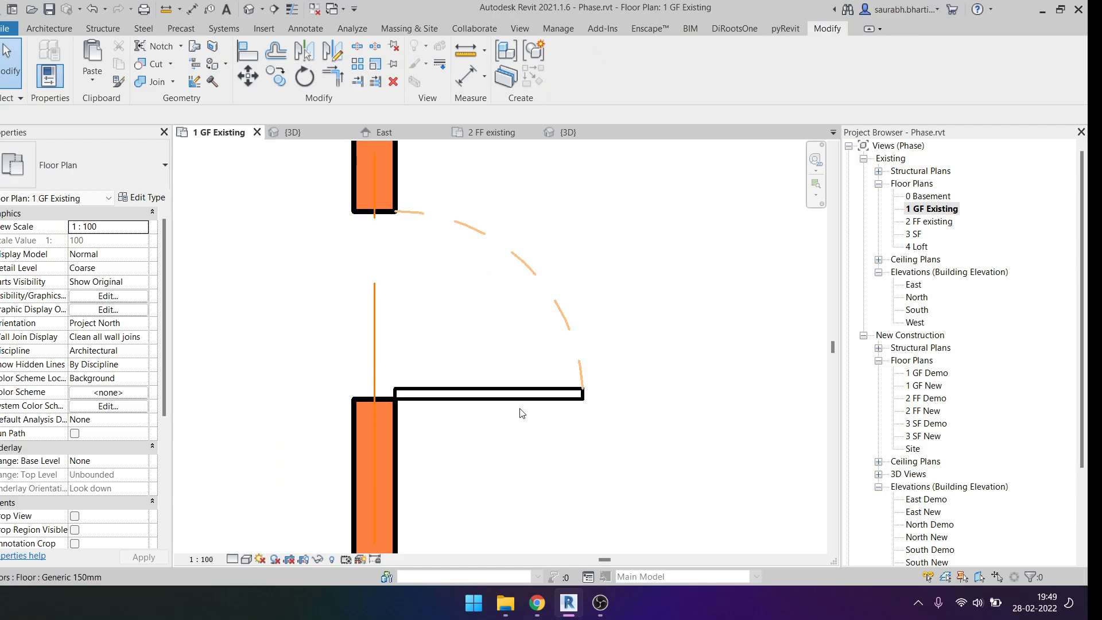
Reopen the visibility/graphic overrides and set the projection line pattern of the Doors subcategory Panel to Dash 1/16".
key(v)
key(v)
scroll(613, 248, down, 3)
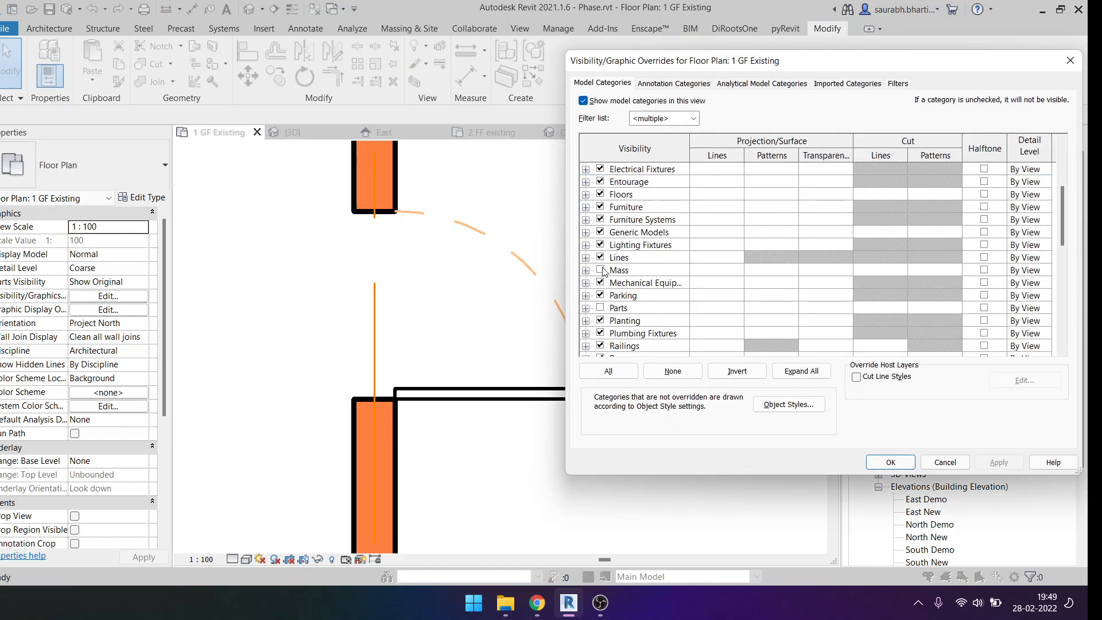
scroll(600, 218, up, 2)
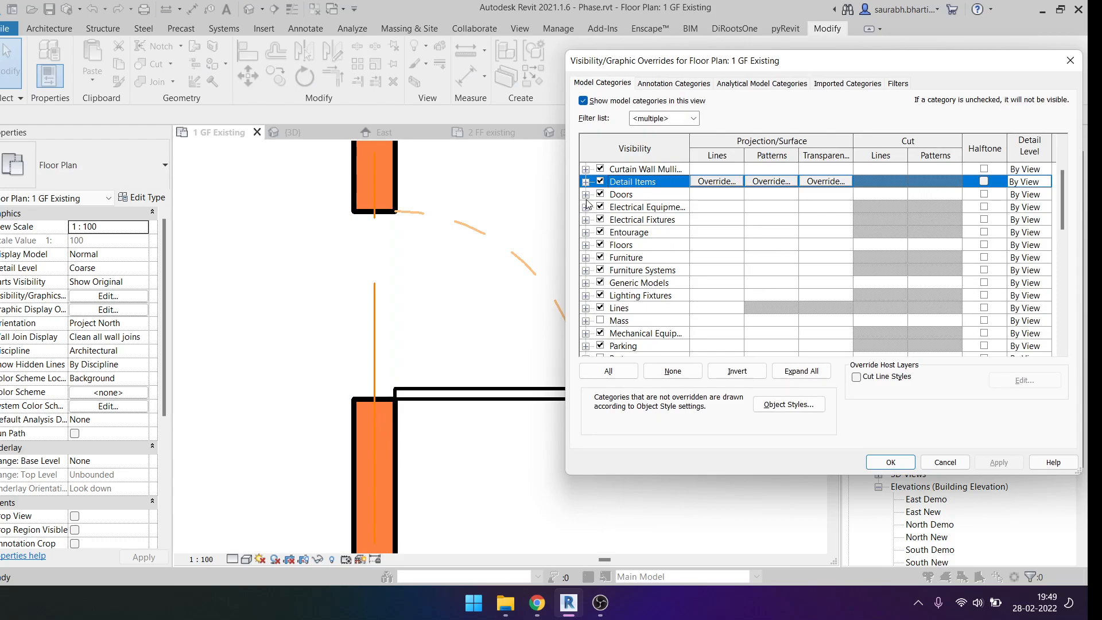
click(586, 195)
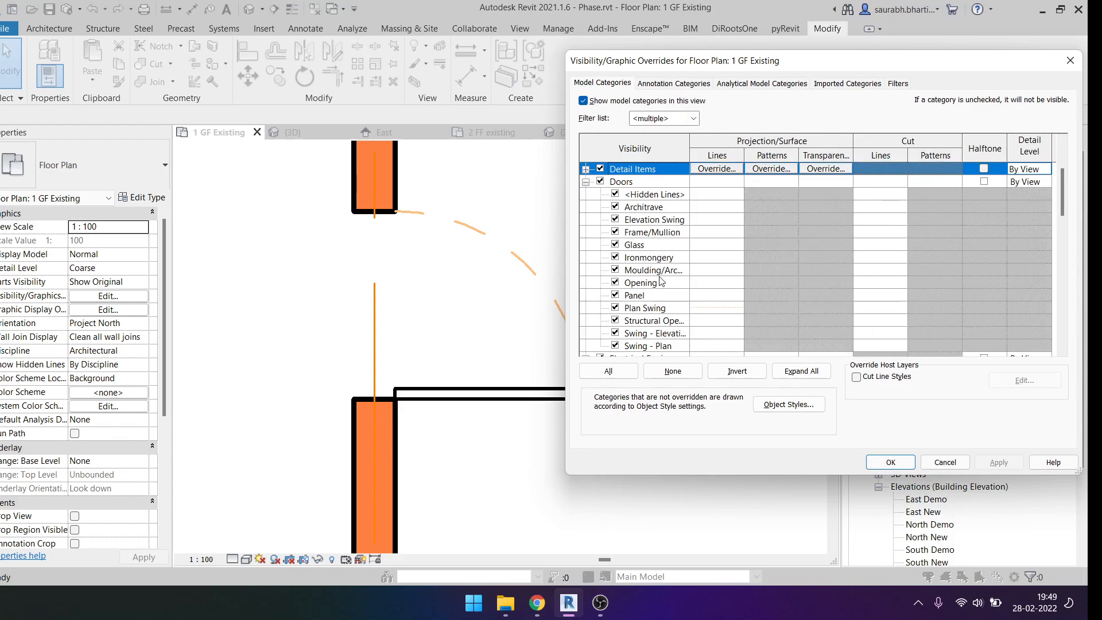
click(657, 295)
click(717, 295)
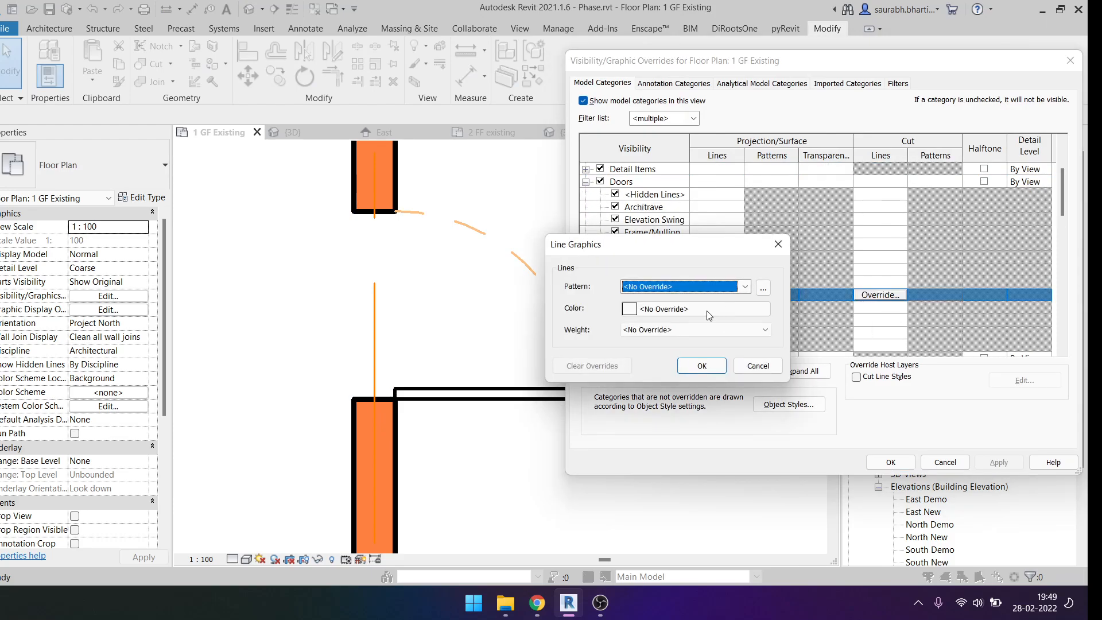
click(701, 286)
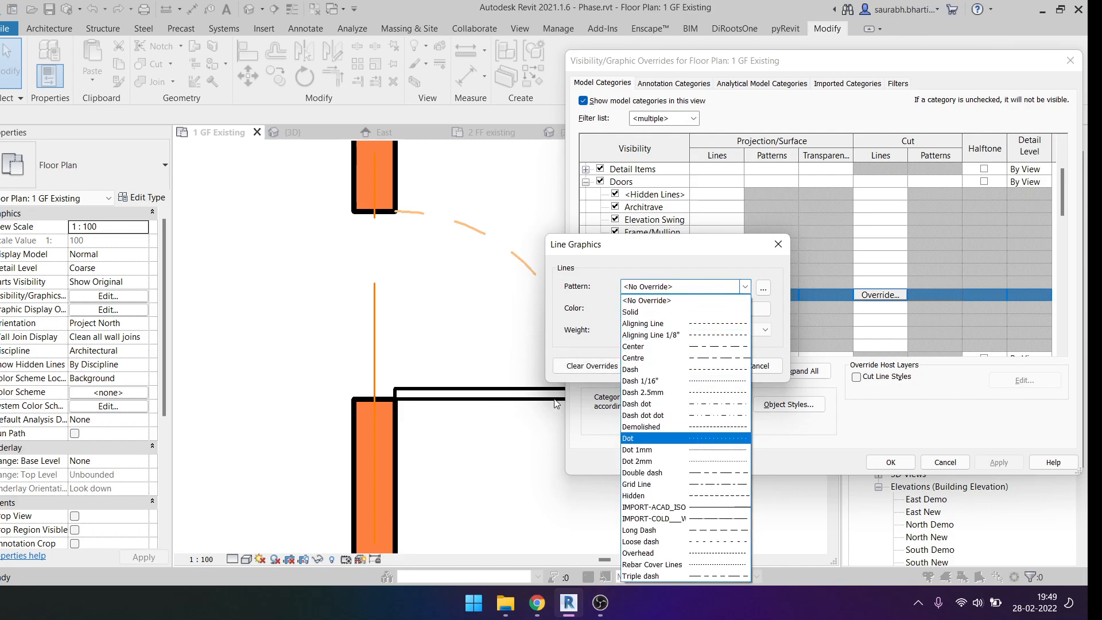
click(709, 381)
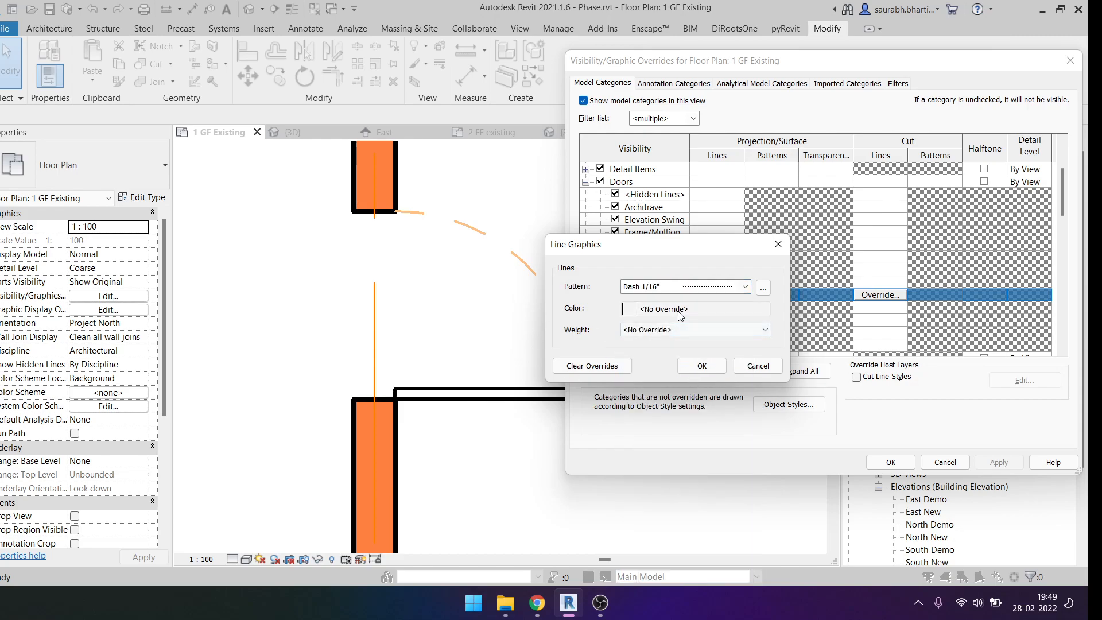
Color the Panel projection lines orange, RGB 255-128-064, and apply the overrides to the floor plan.
click(678, 311)
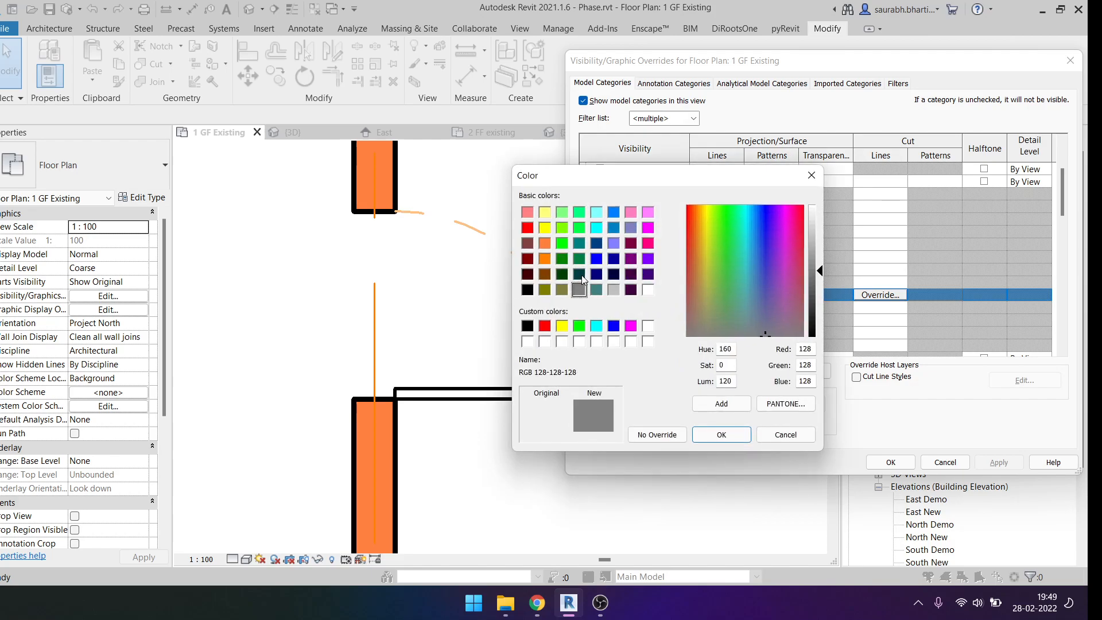
click(544, 243)
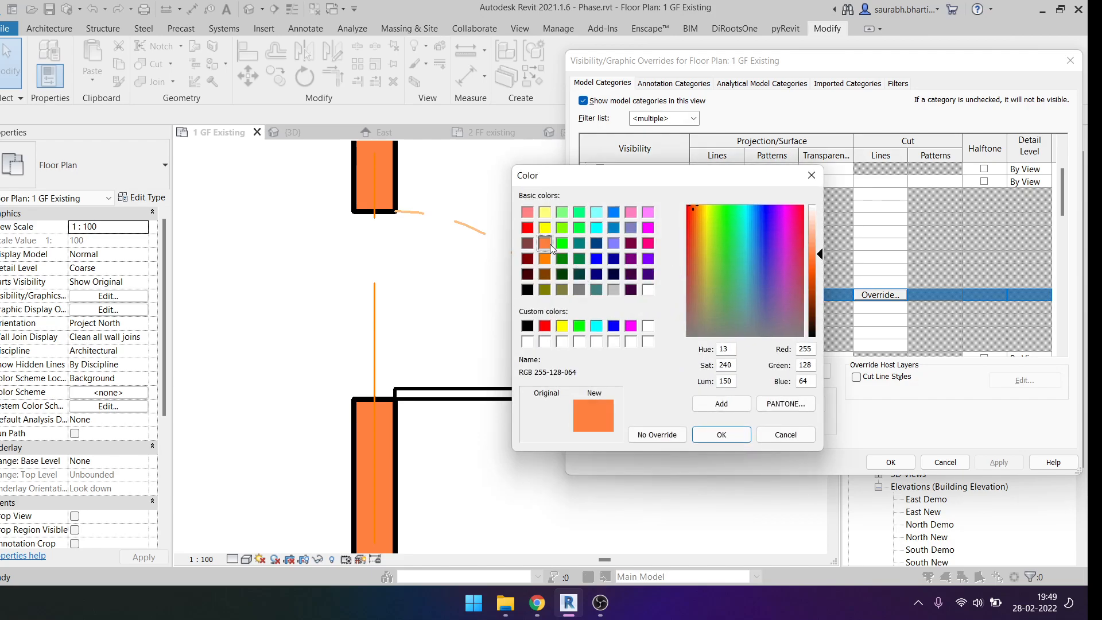
click(721, 434)
click(714, 367)
click(1004, 466)
click(890, 462)
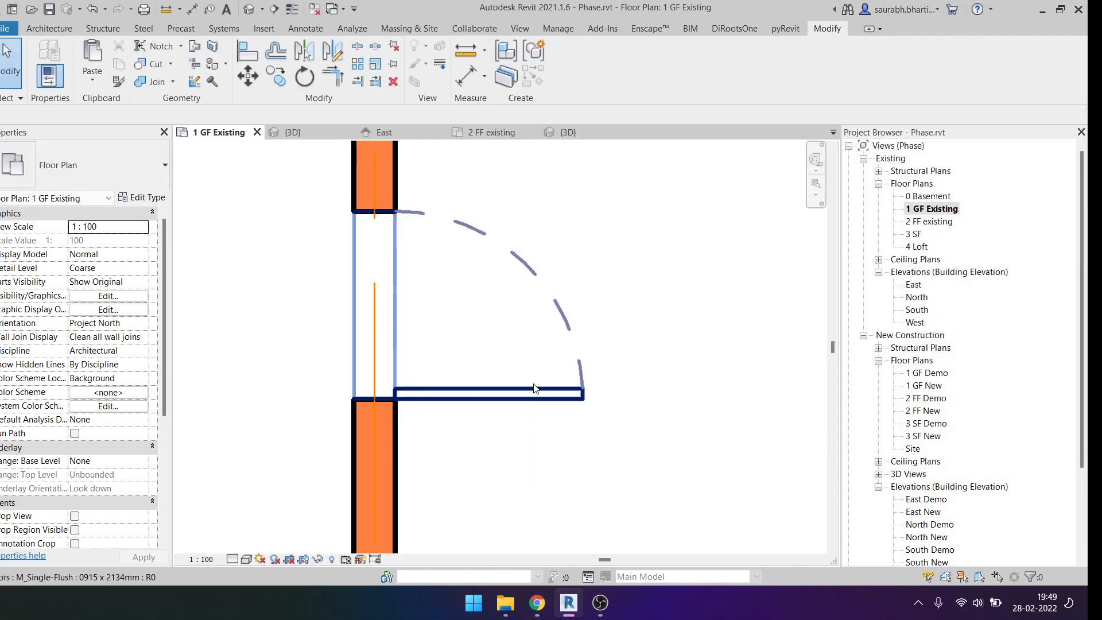
Examine the panel and swing lines of the door below the stairs, up close and in the whole plan.
click(501, 363)
click(468, 326)
scroll(467, 326, down, 5)
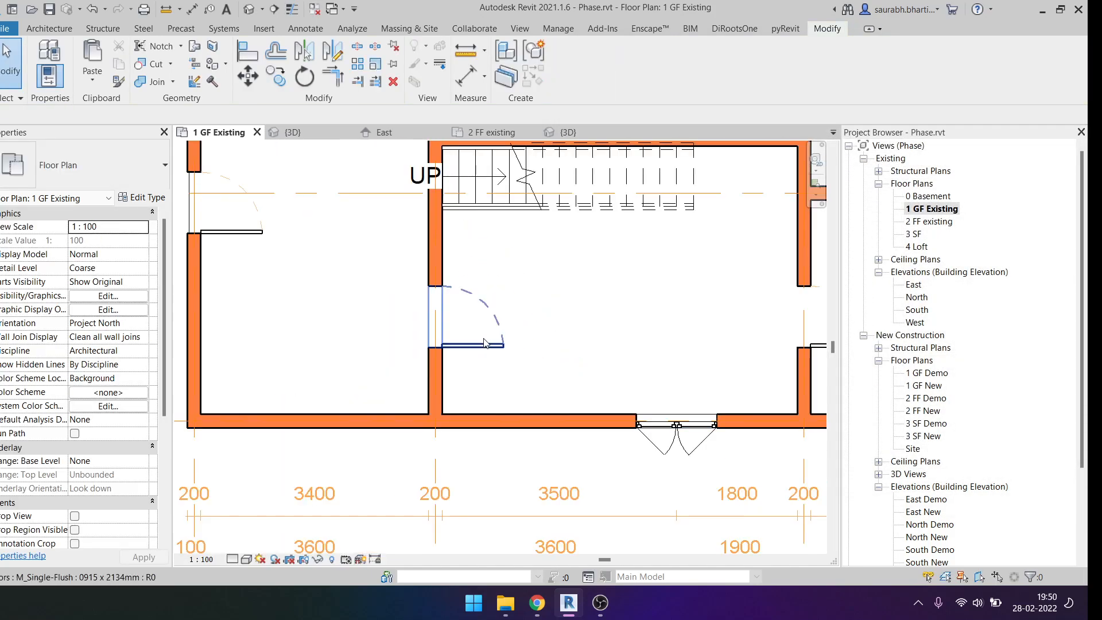
scroll(482, 349, up, 6)
click(454, 349)
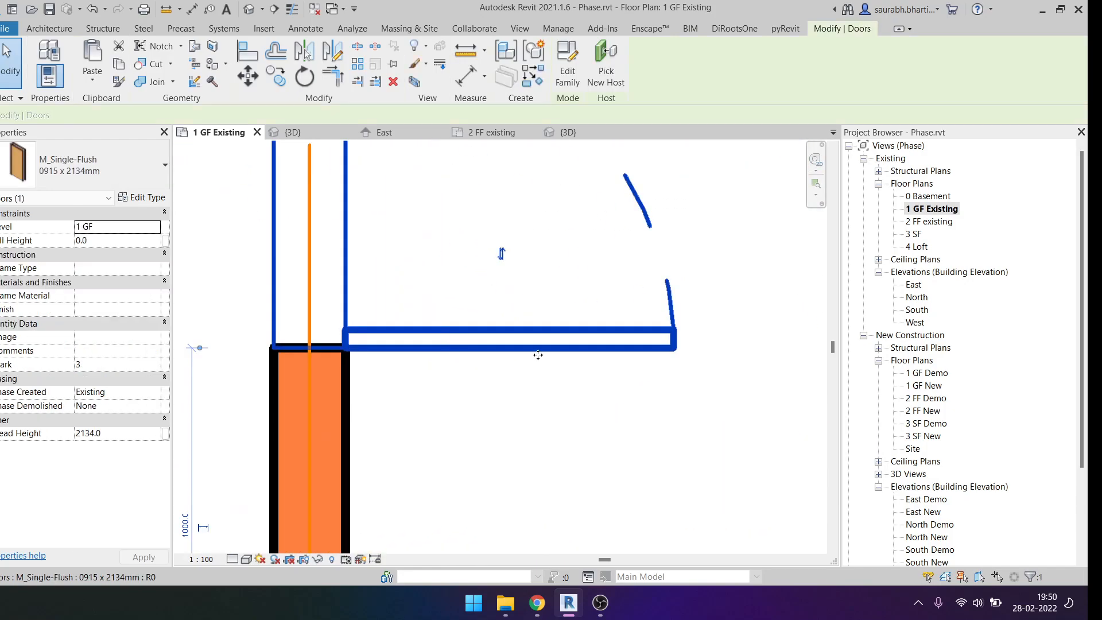
click(583, 381)
scroll(545, 385, down, 2)
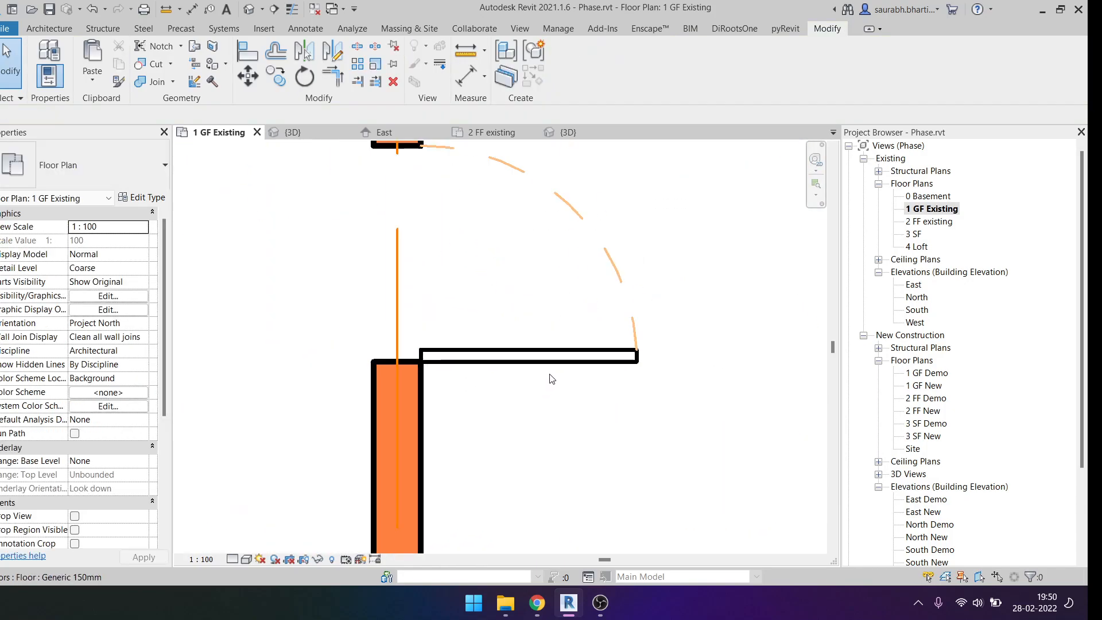
scroll(549, 375, down, 6)
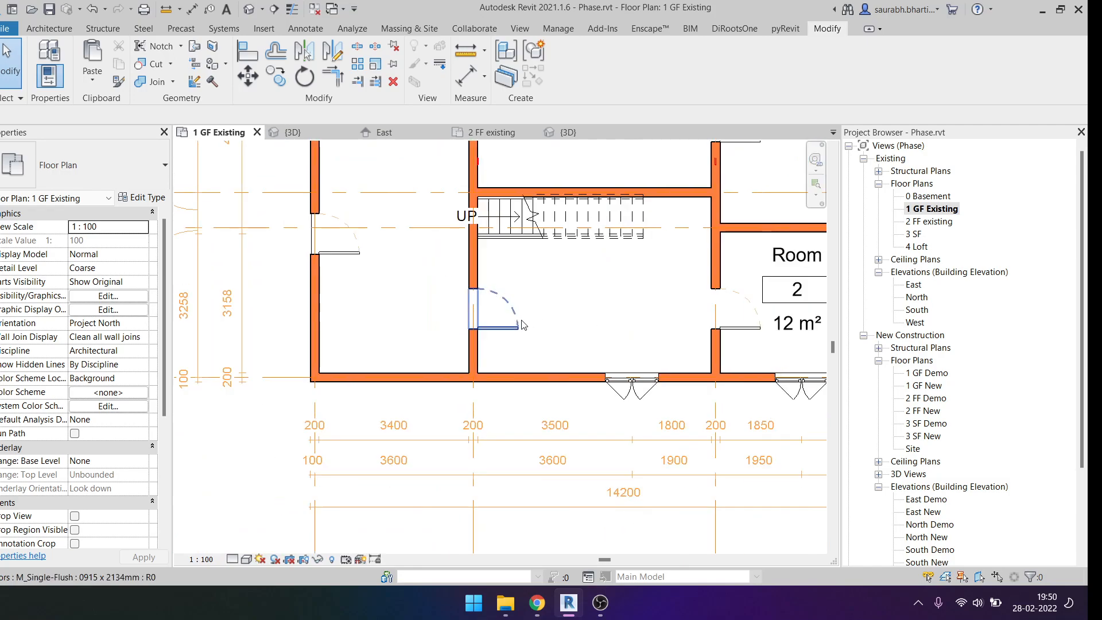
middle_drag(594, 306, 504, 394)
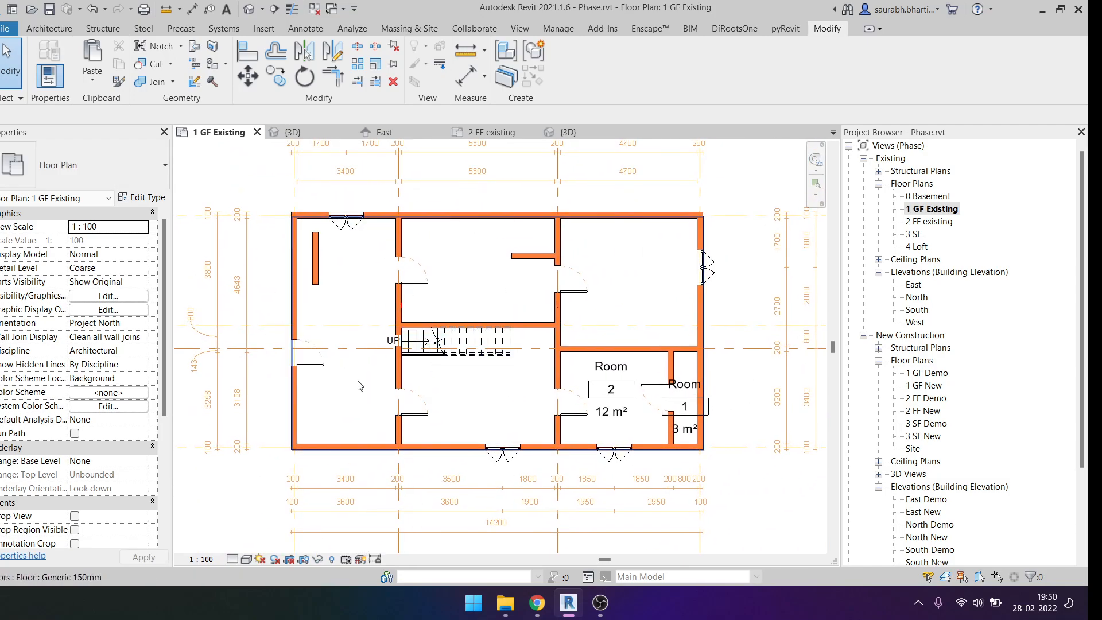
Reopen the visibility/graphic overrides, recolor the solid-fill cut pattern of Walls black, and apply it to the floor plan.
key(v)
key(v)
scroll(661, 317, down, 10)
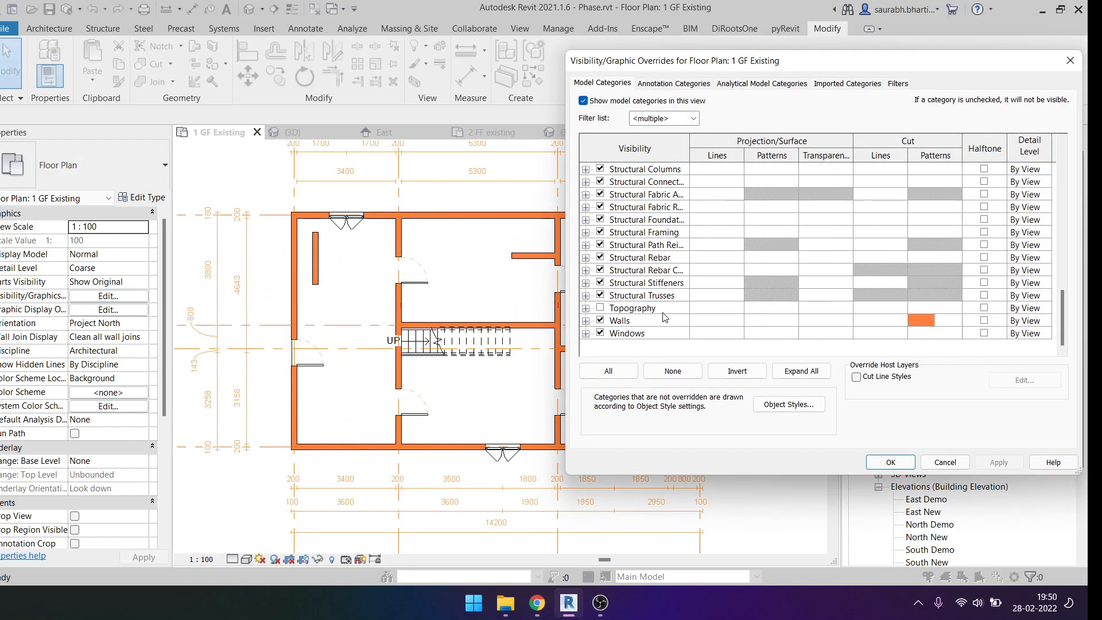
click(941, 320)
click(928, 325)
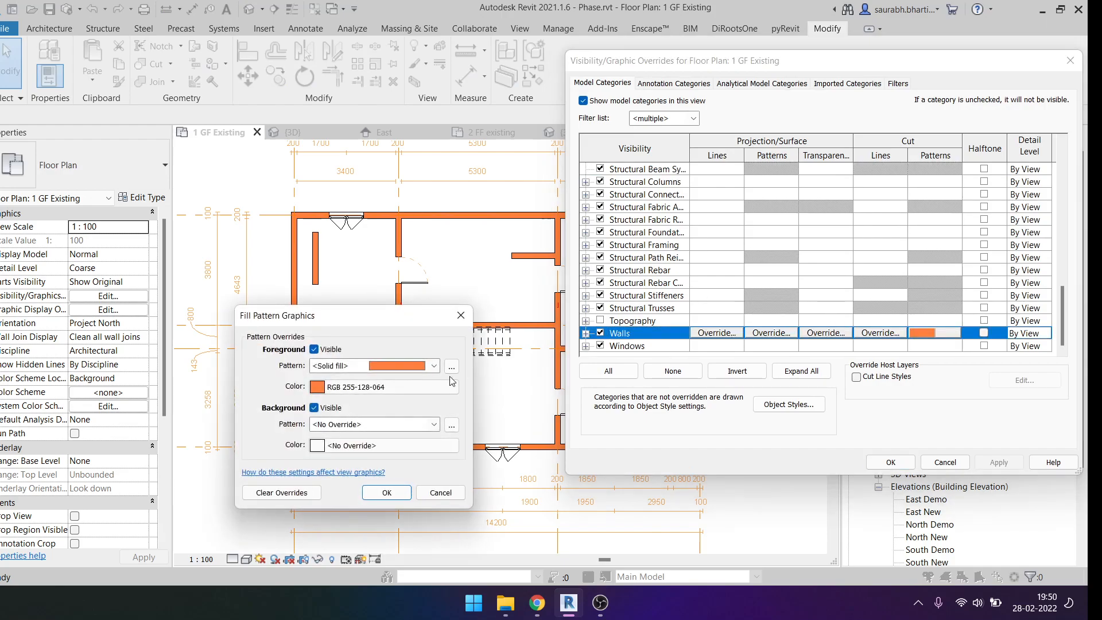
click(389, 371)
click(389, 370)
click(383, 387)
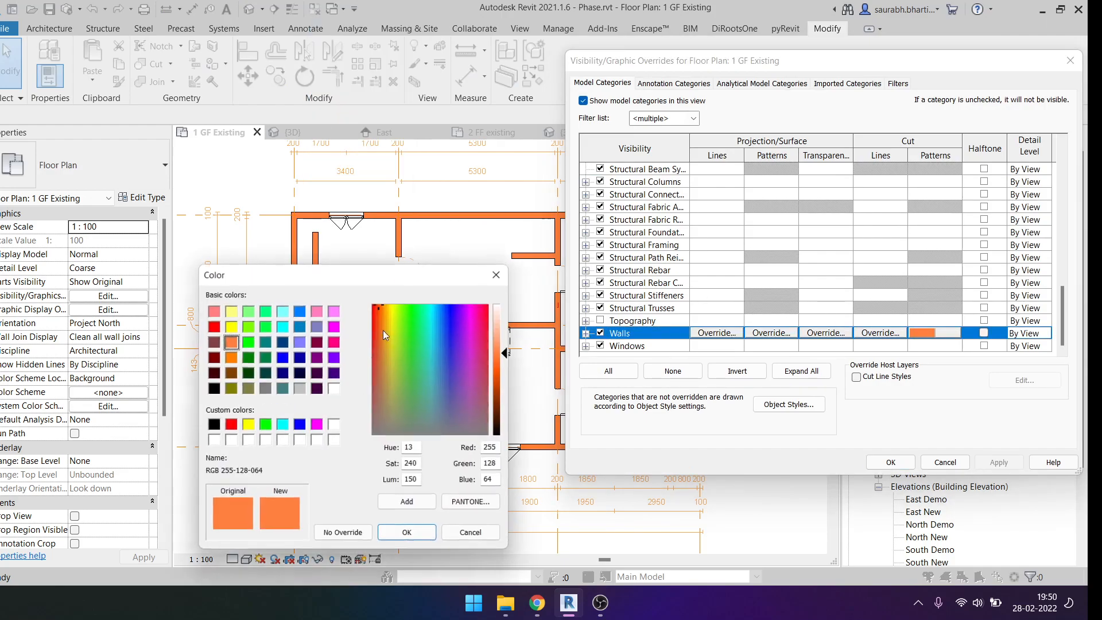
click(265, 389)
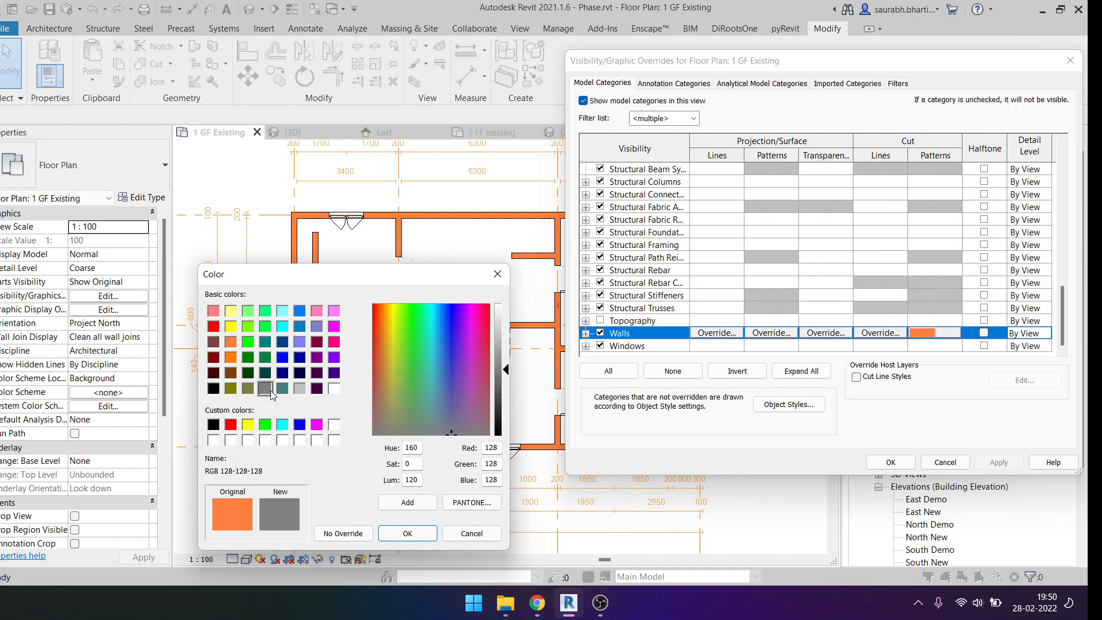
click(214, 389)
click(407, 533)
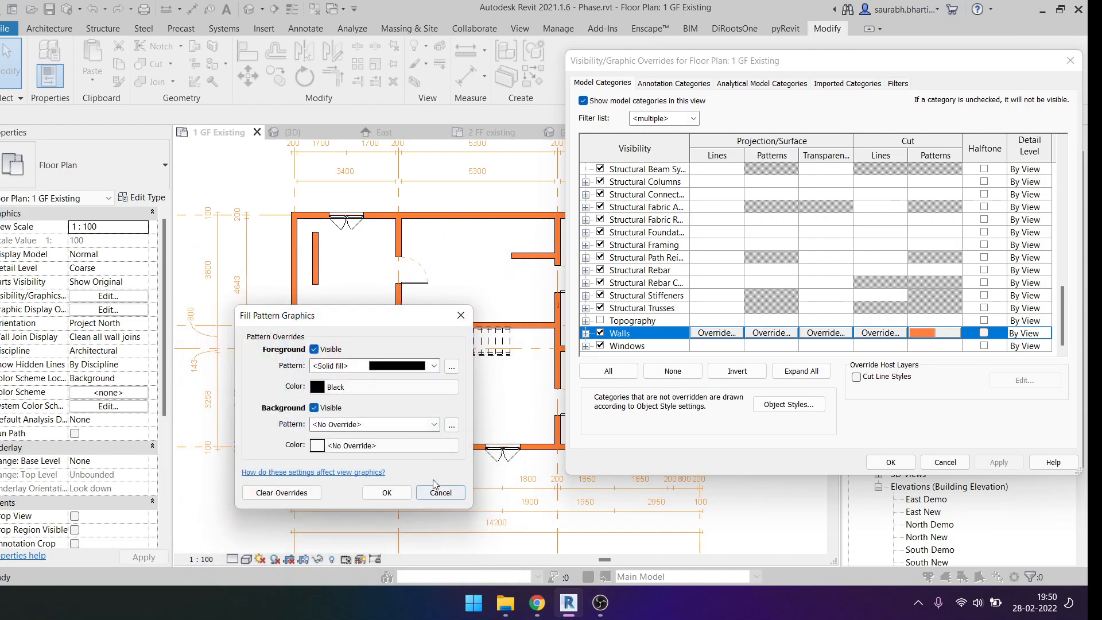
click(372, 492)
click(985, 462)
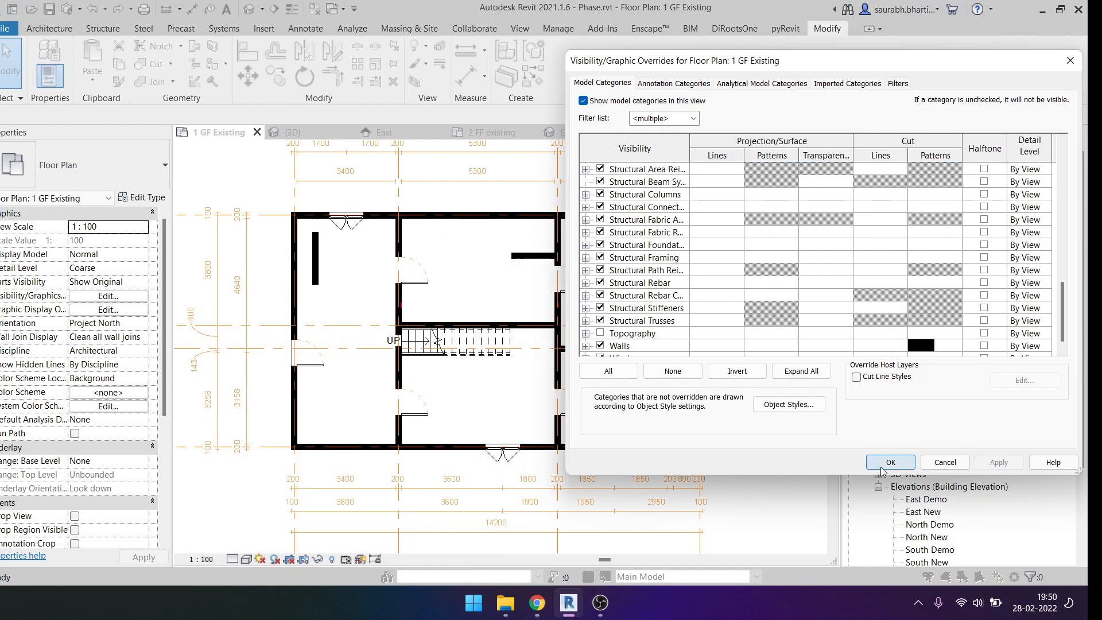
click(881, 466)
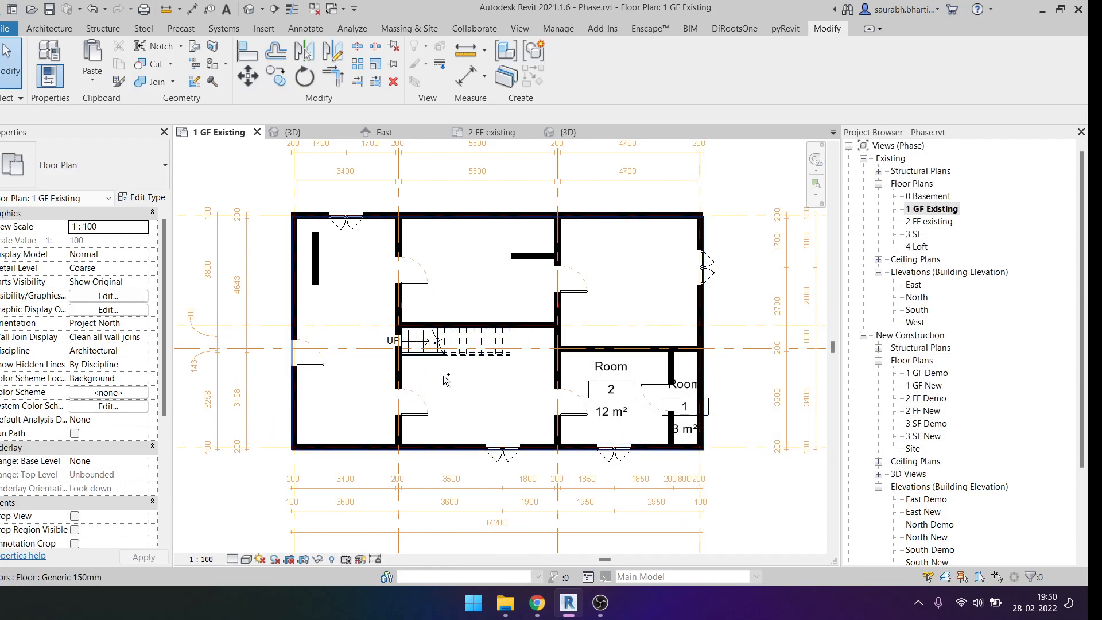
Place an M_Fixed 0610 x 0610mm window in the west exterior wall, about 1000 mm below the north wall.
scroll(474, 341, up, 5)
scroll(488, 392, down, 5)
key(w)
key(n)
scroll(330, 302, up, 3)
click(329, 277)
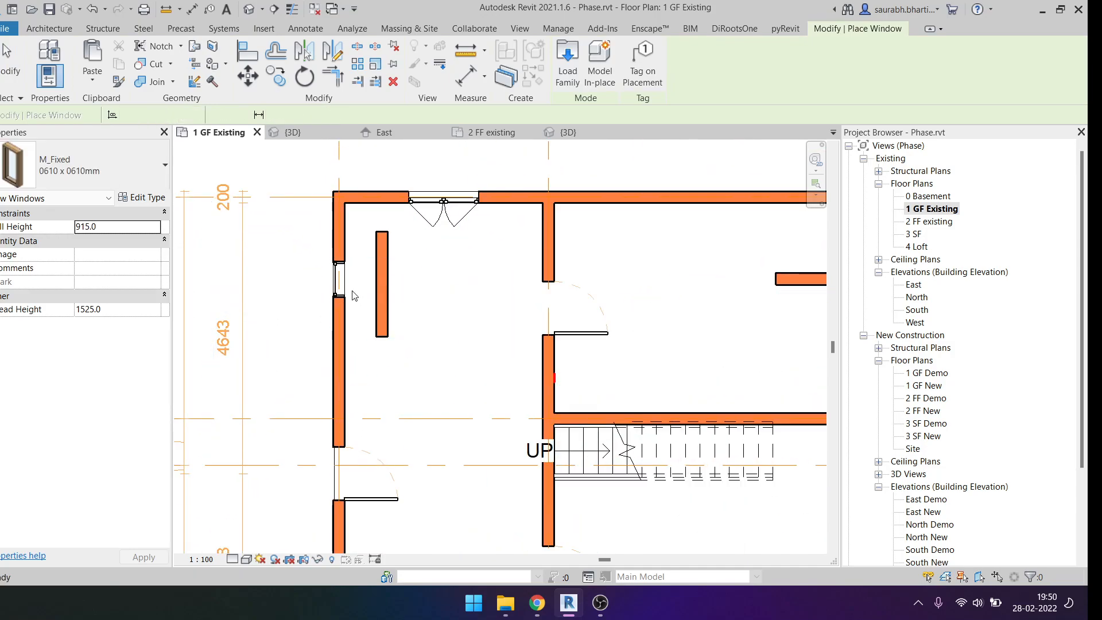
key(Escape)
key(Escape)
click(340, 281)
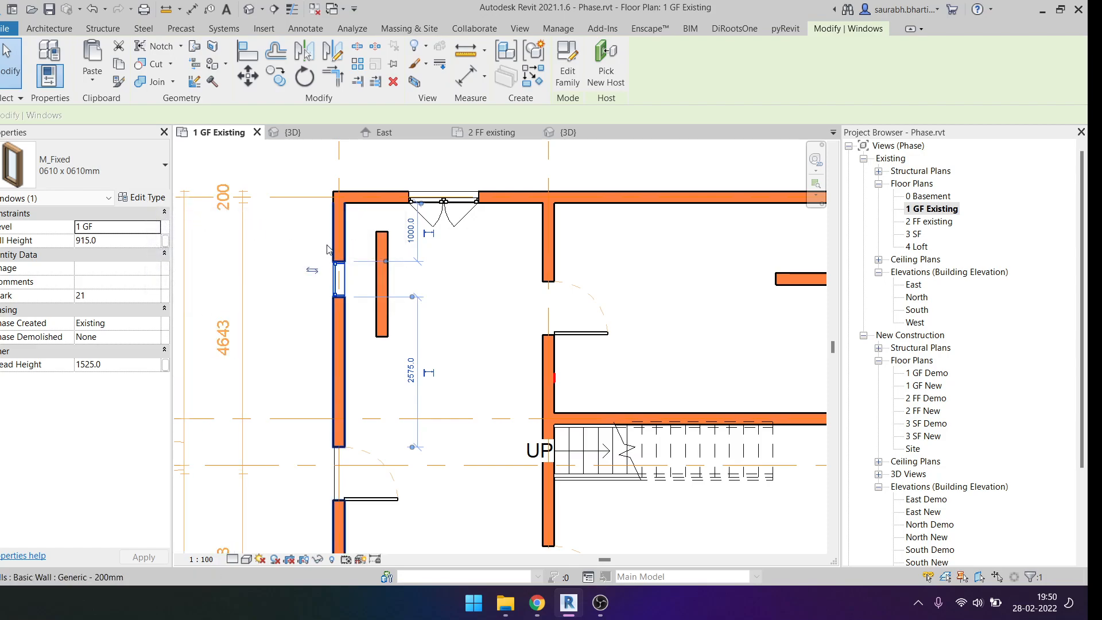
click(142, 197)
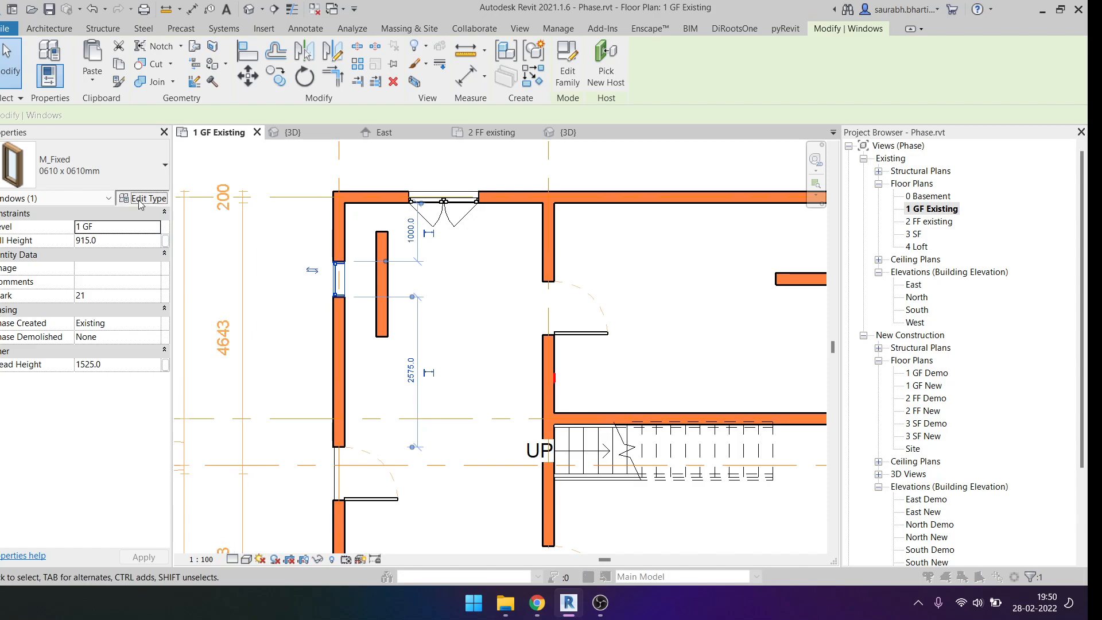
click(612, 103)
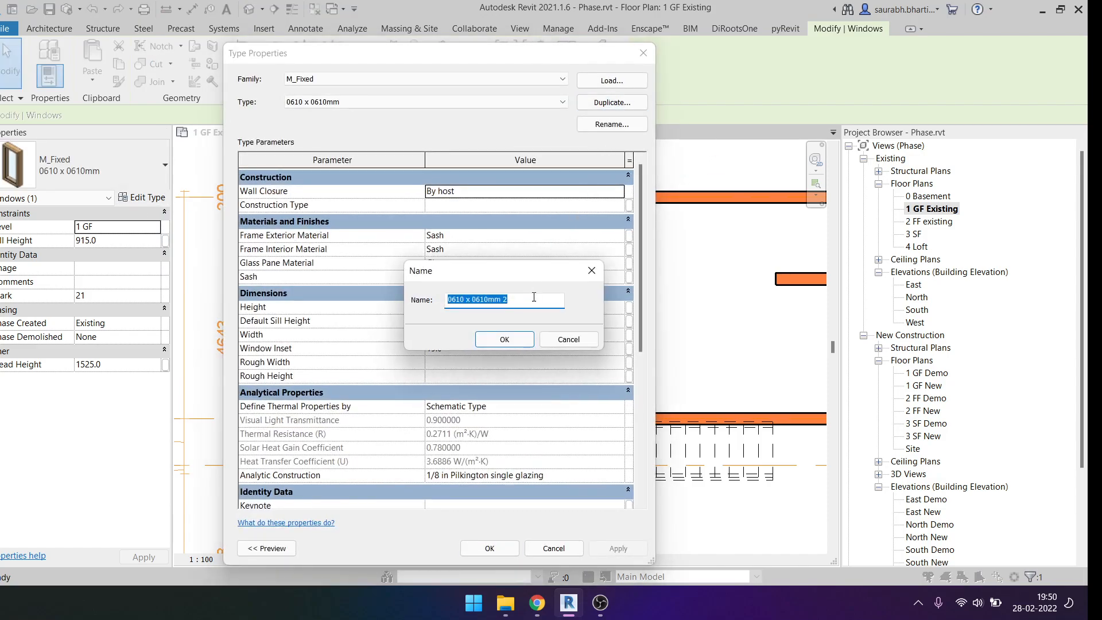
drag(460, 298, 442, 302)
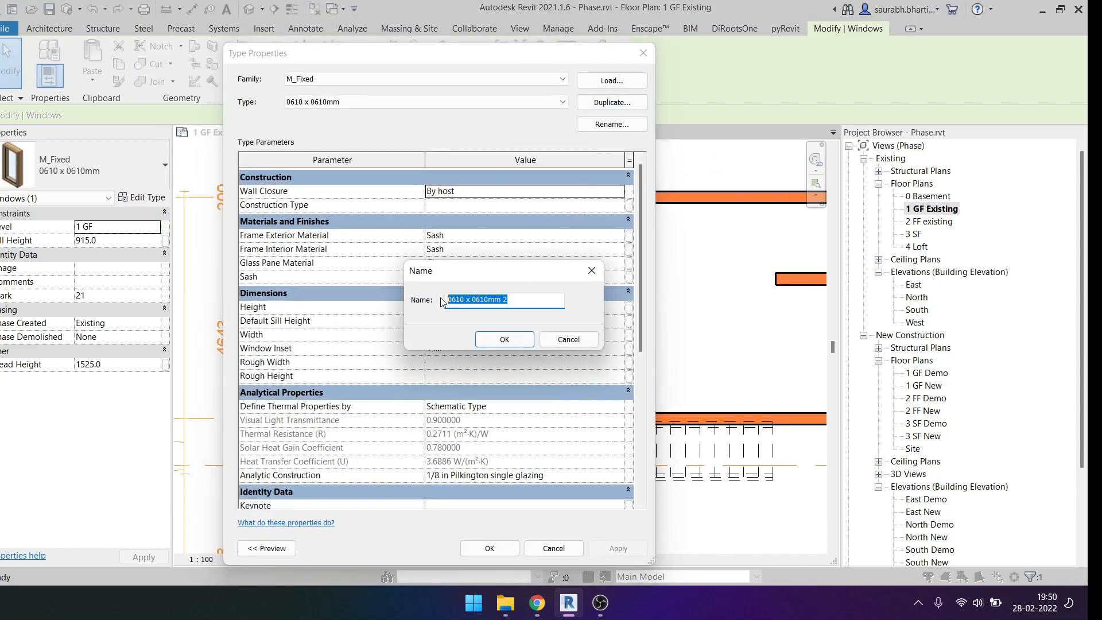
click(576, 341)
key(Escape)
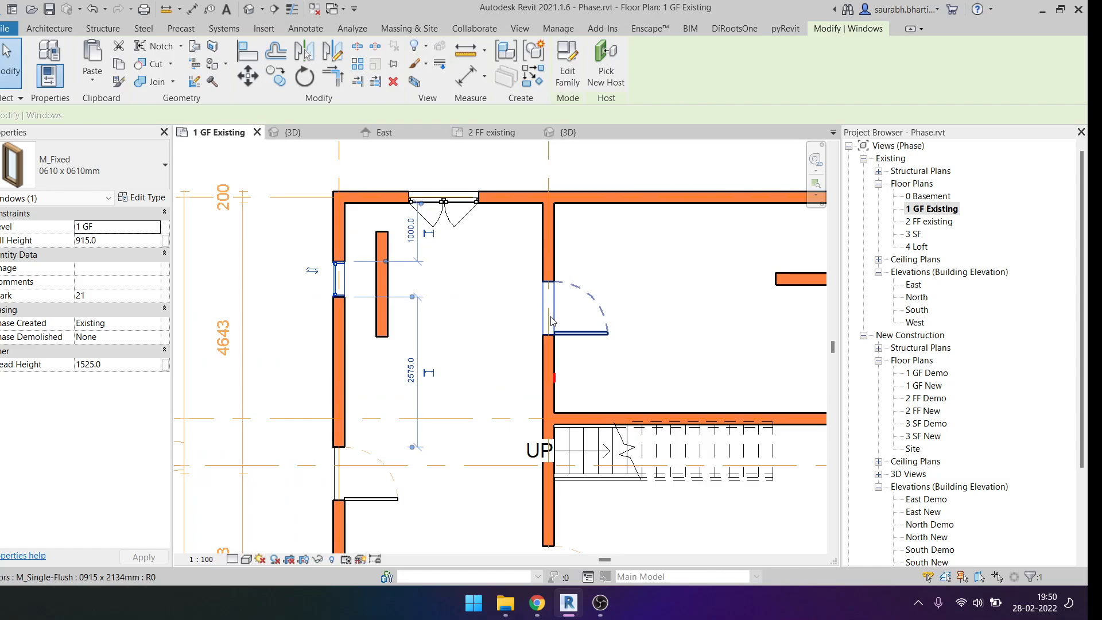
click(482, 402)
click(312, 290)
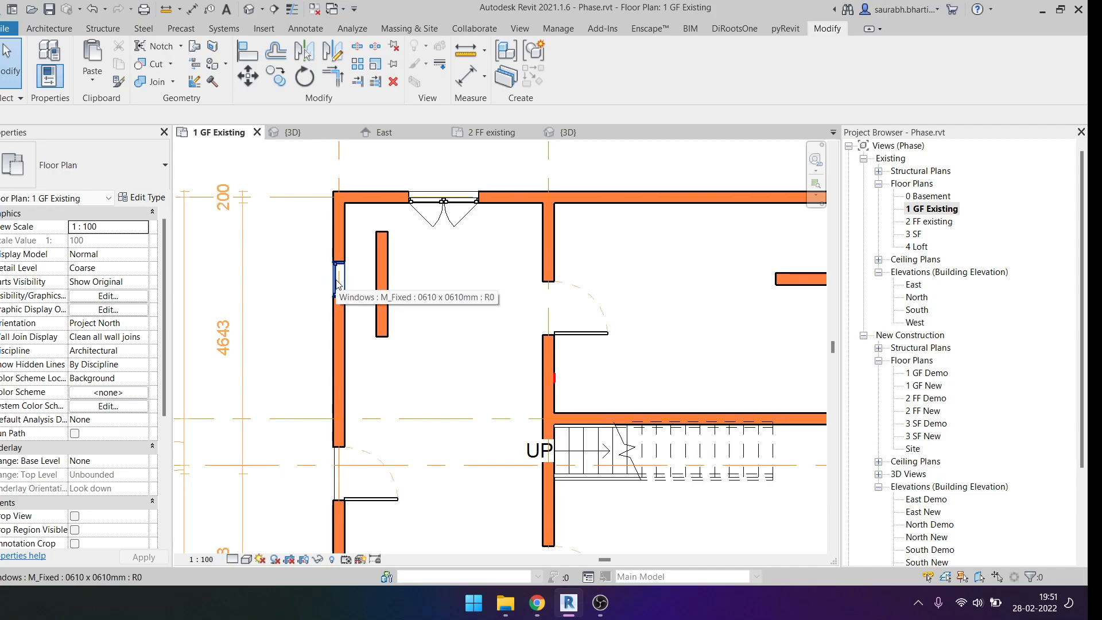
click(337, 284)
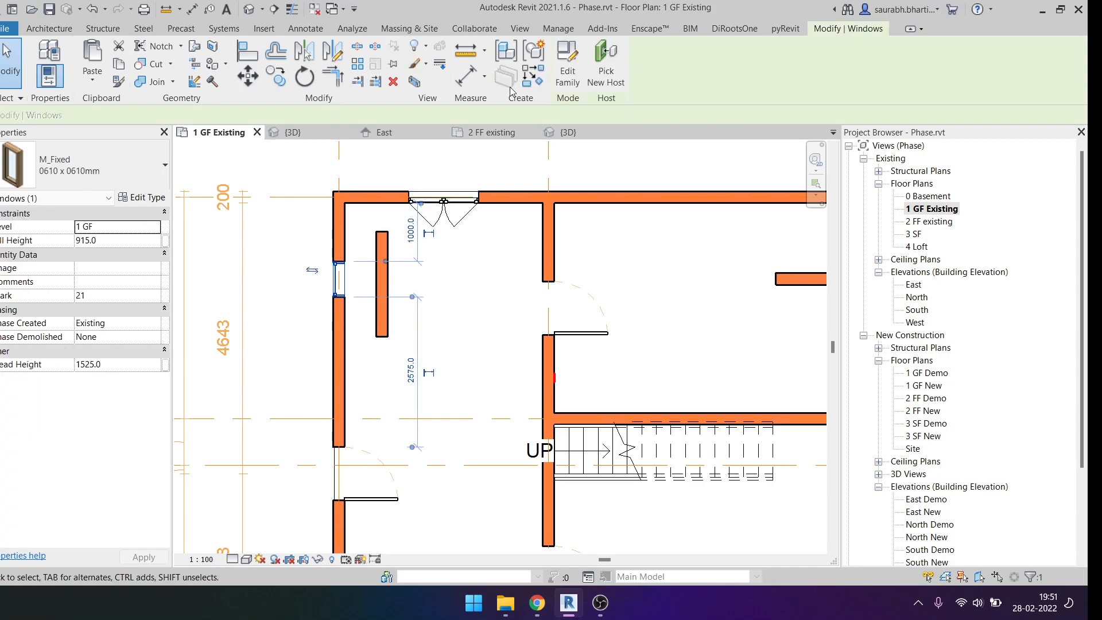
click(420, 228)
click(340, 280)
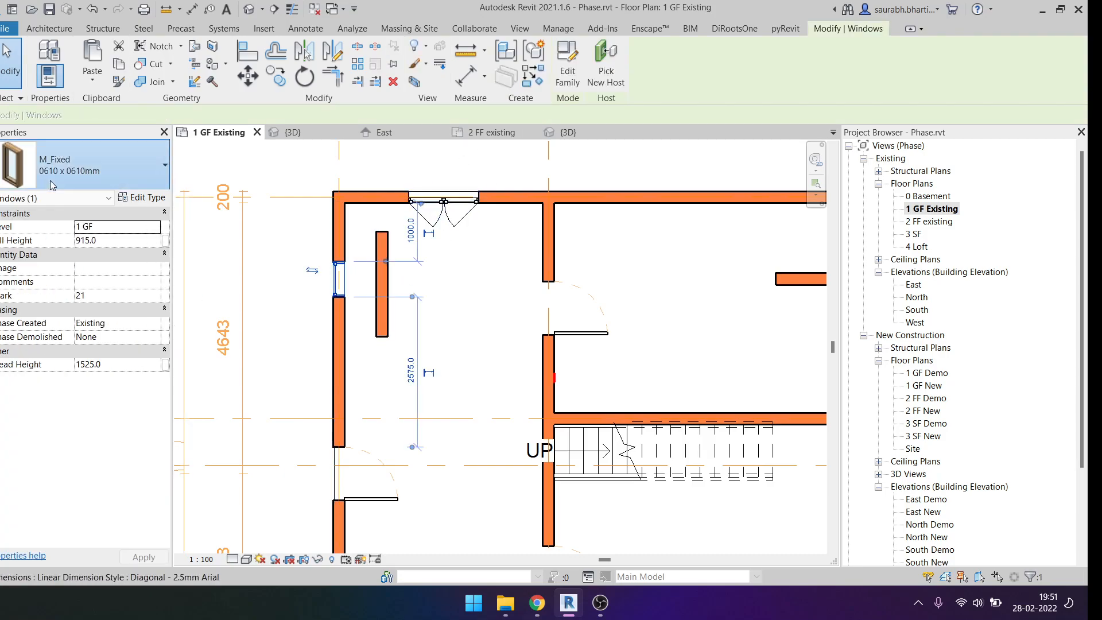
click(97, 166)
click(77, 242)
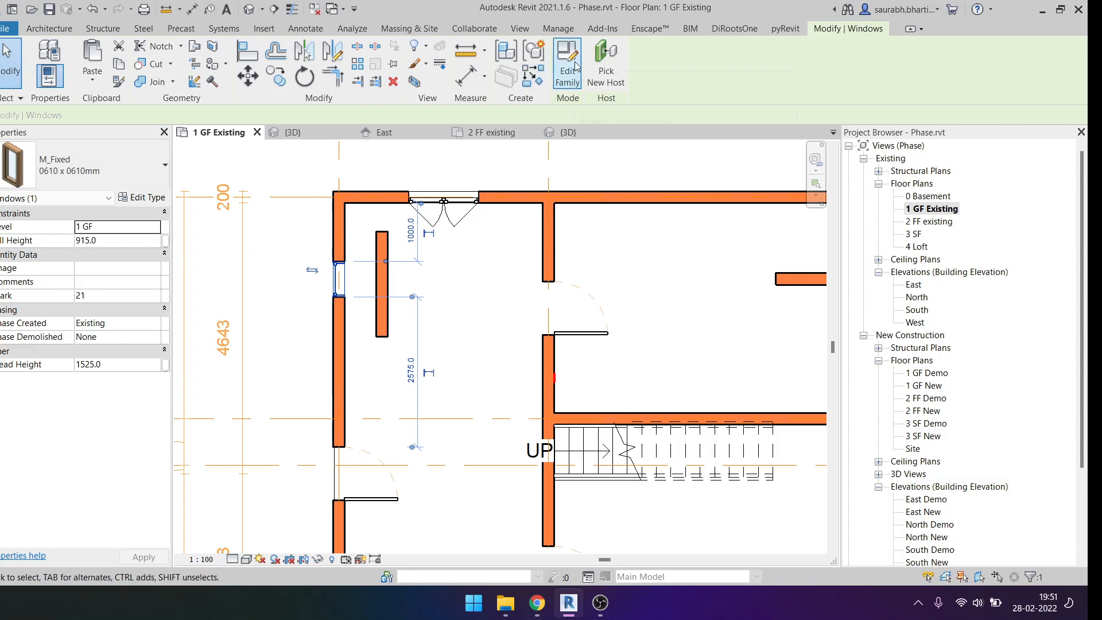
key(Escape)
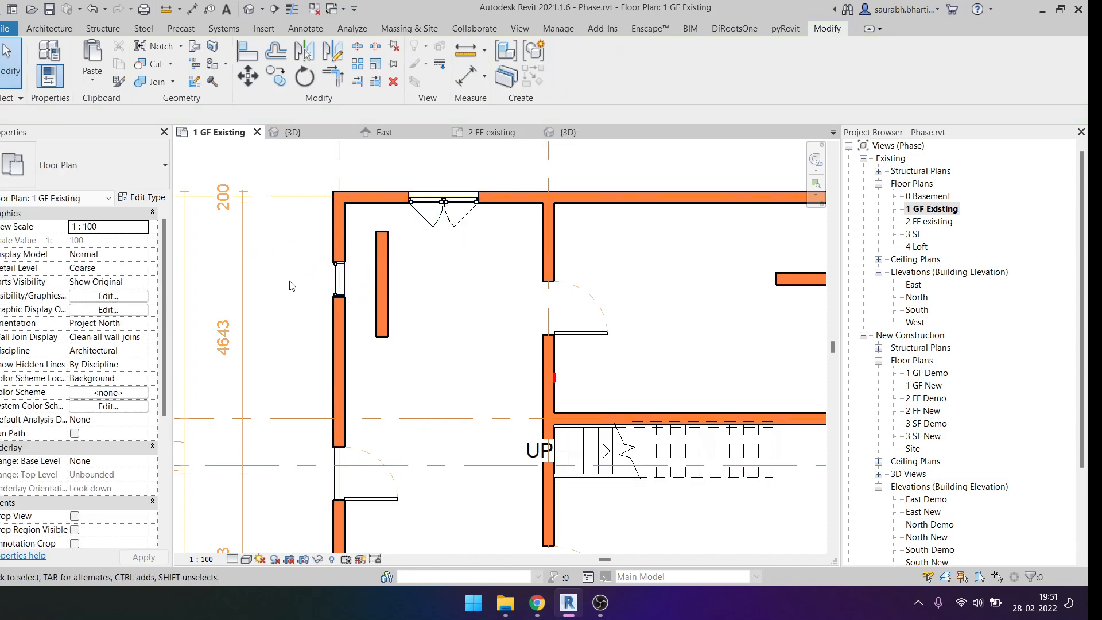
Open the family of the newly placed M_Fixed window for editing.
click(339, 279)
click(577, 51)
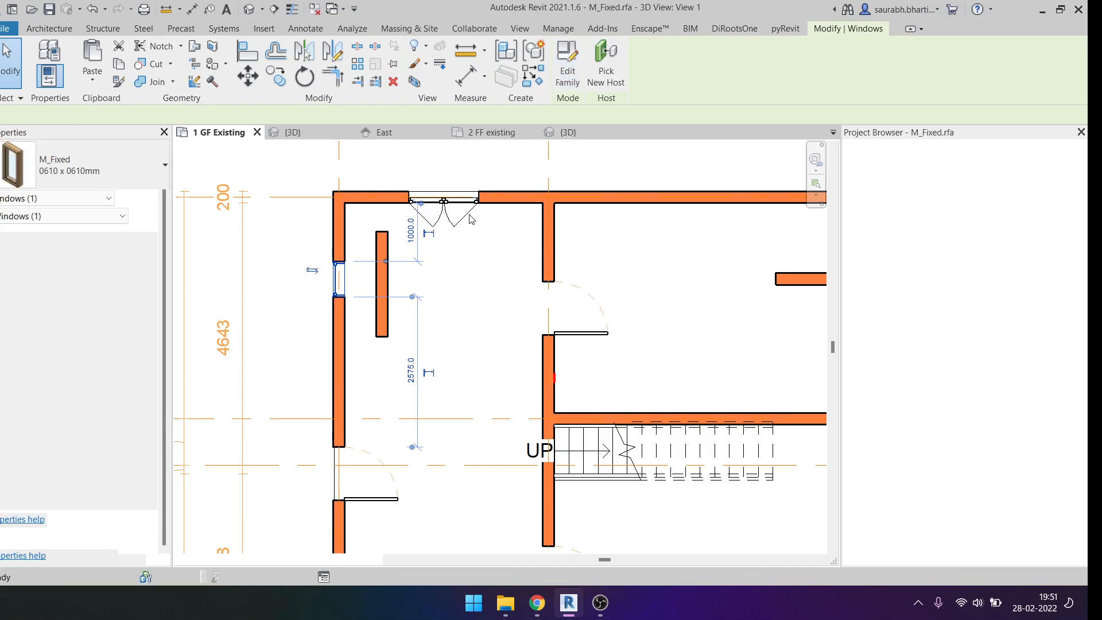
scroll(502, 295, down, 3)
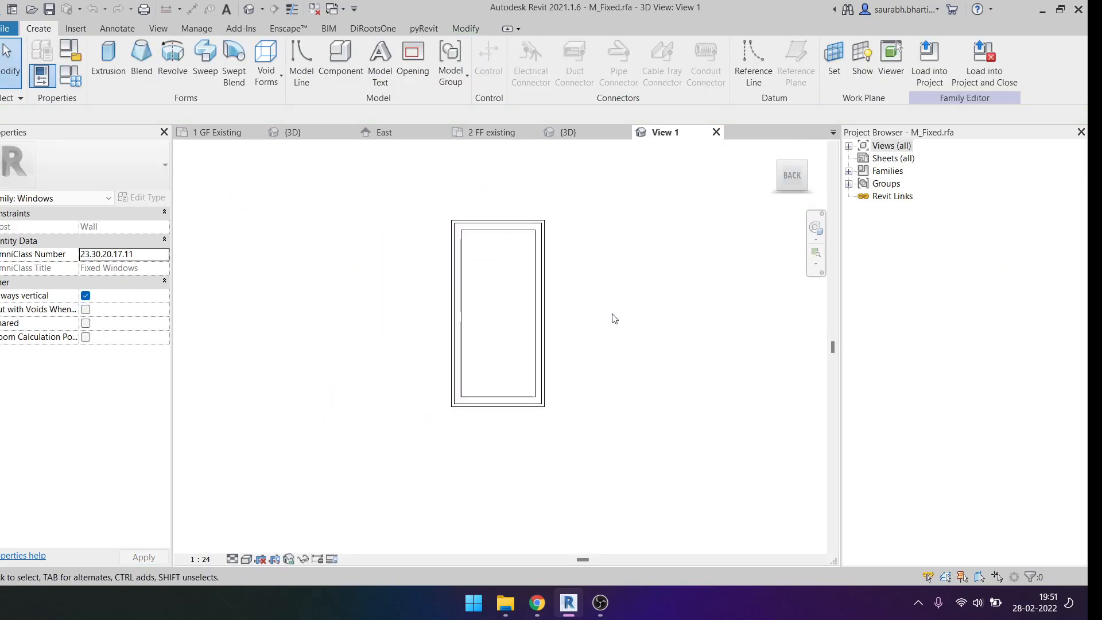
Browse the views of the window family and open its Floor Line floor plan.
click(848, 171)
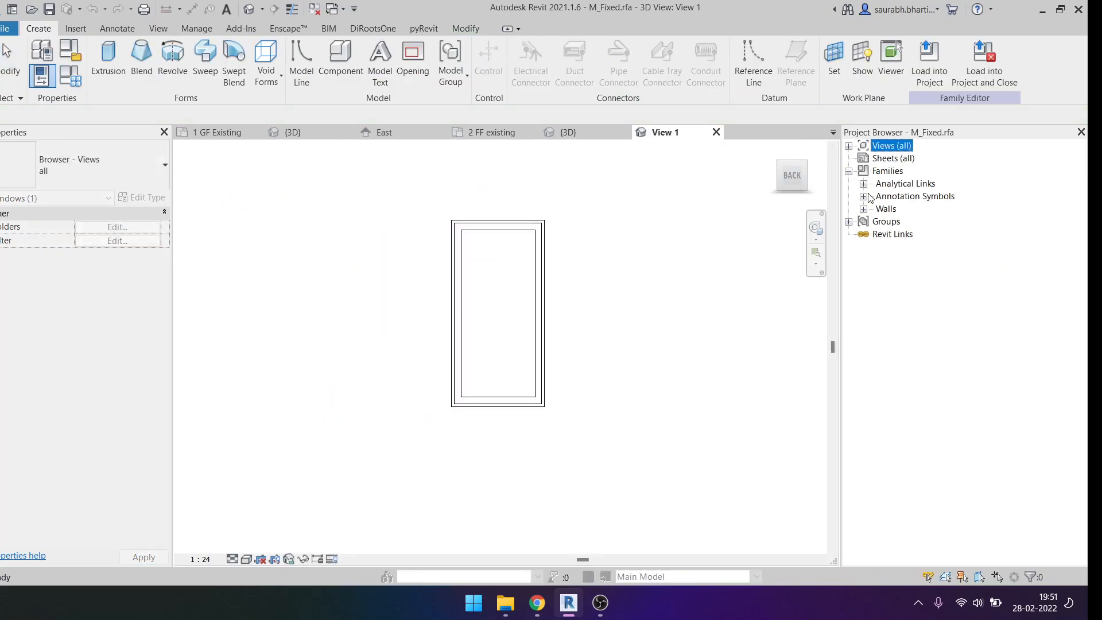
click(849, 146)
click(848, 222)
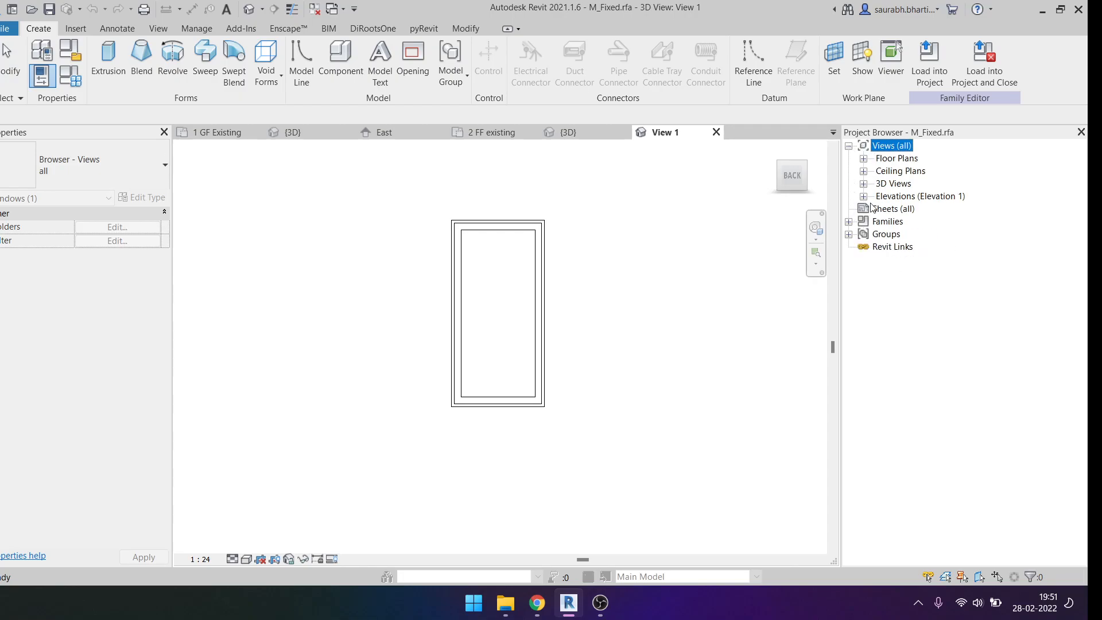
click(863, 158)
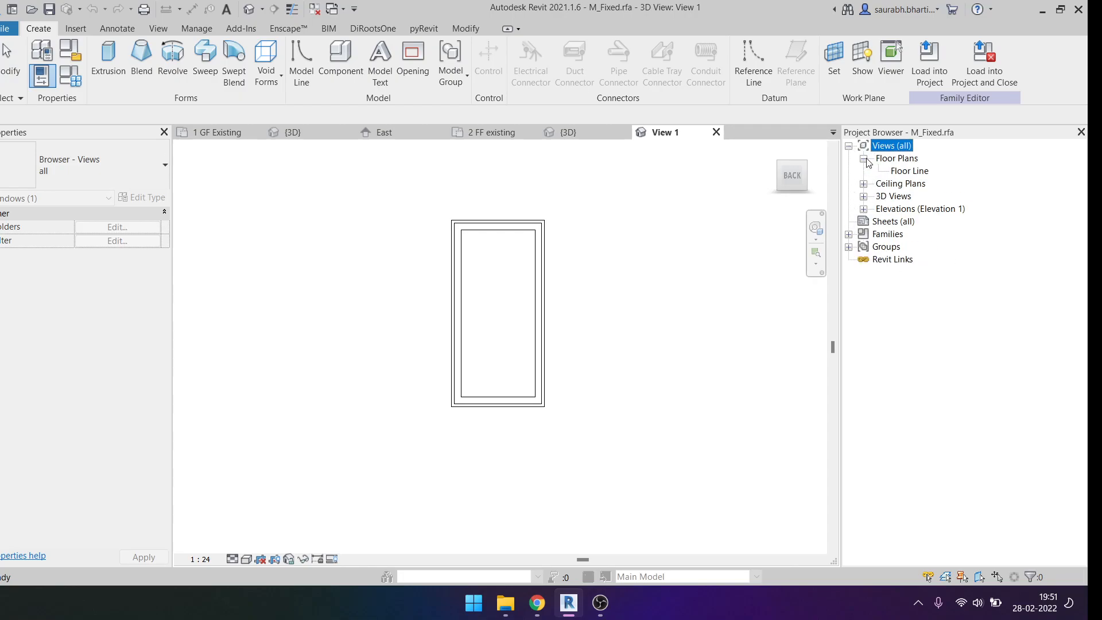
click(863, 196)
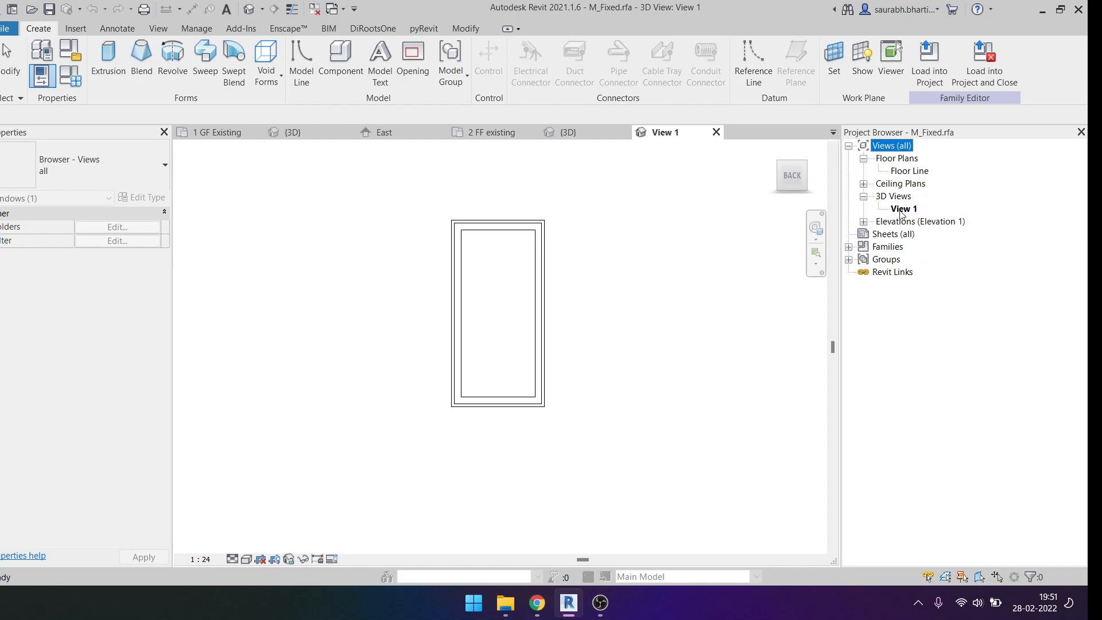
click(864, 222)
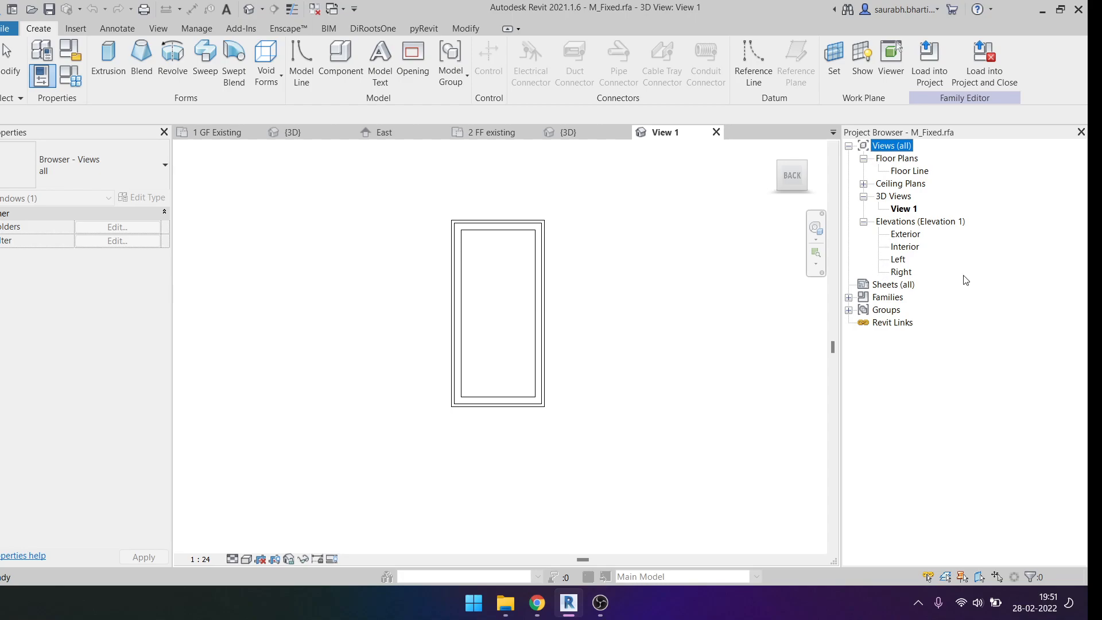
double_click(914, 170)
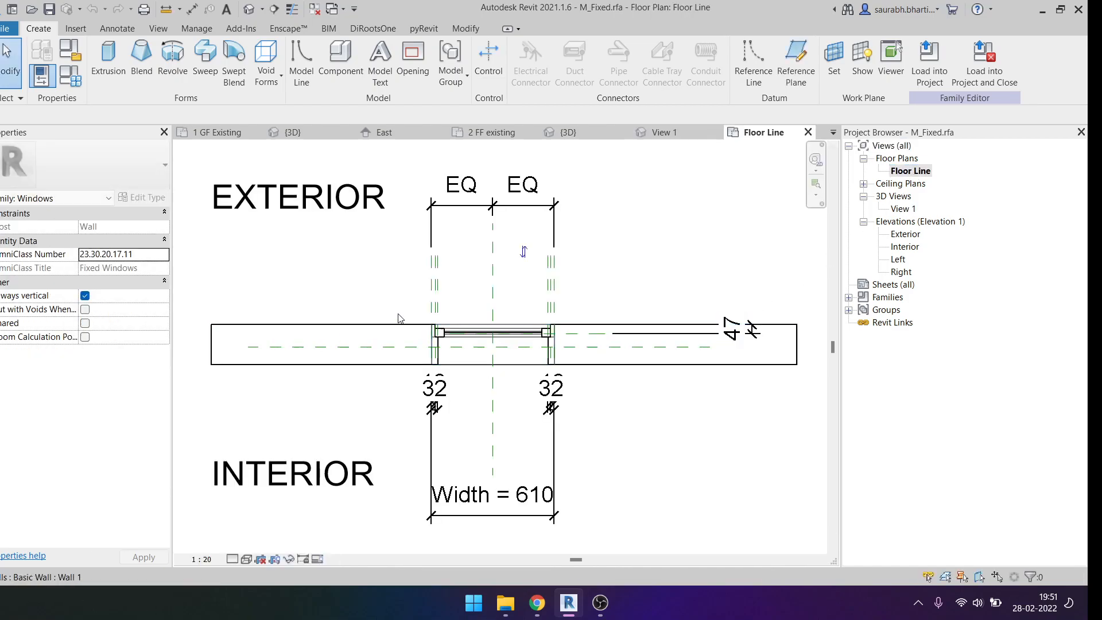
scroll(400, 285, down, 2)
middle_drag(400, 286, 472, 314)
scroll(523, 413, up, 1)
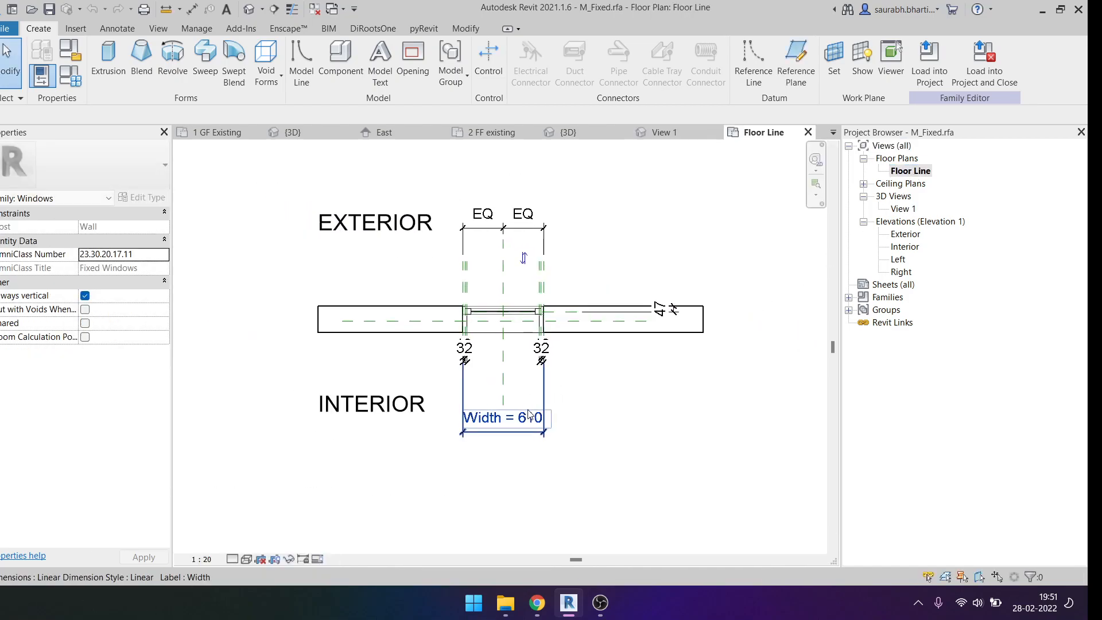
click(524, 414)
click(522, 416)
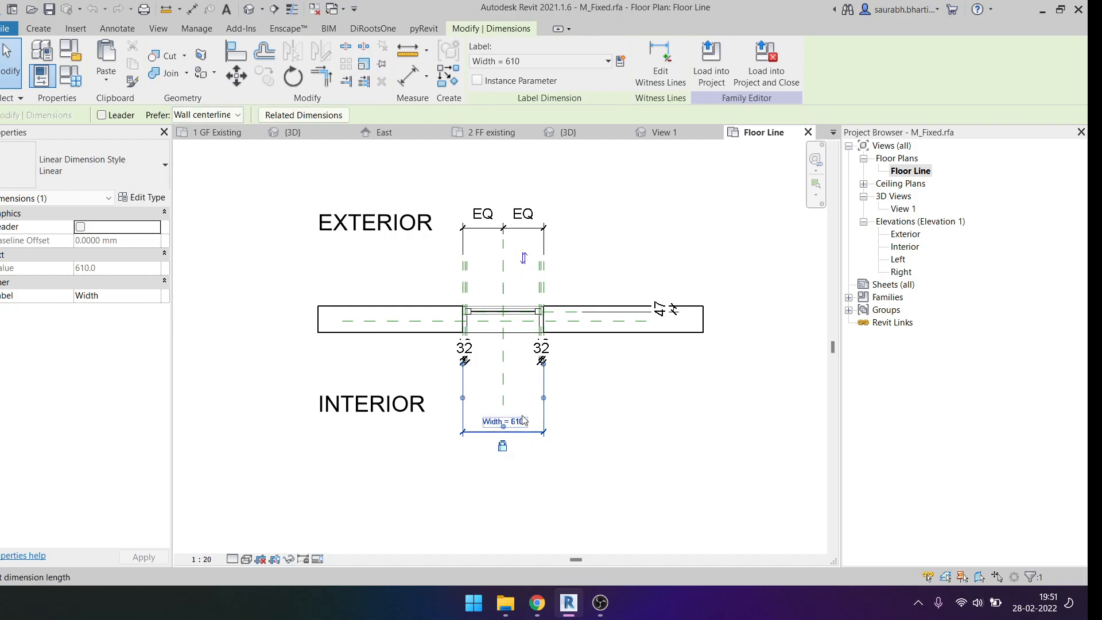
text(600)
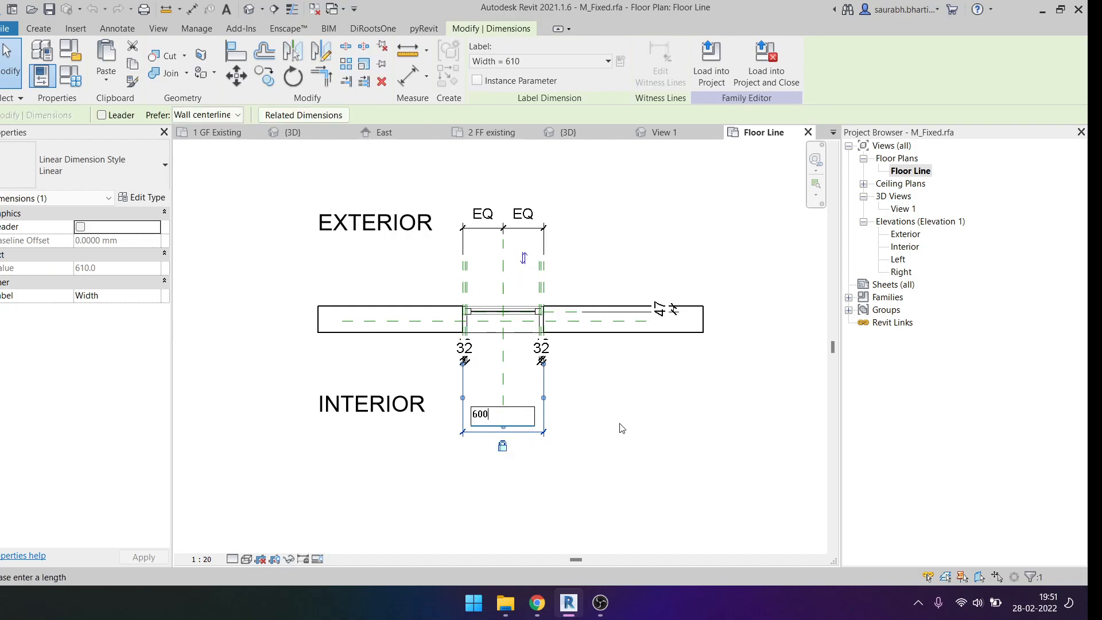
key(Escape)
key(Escape)
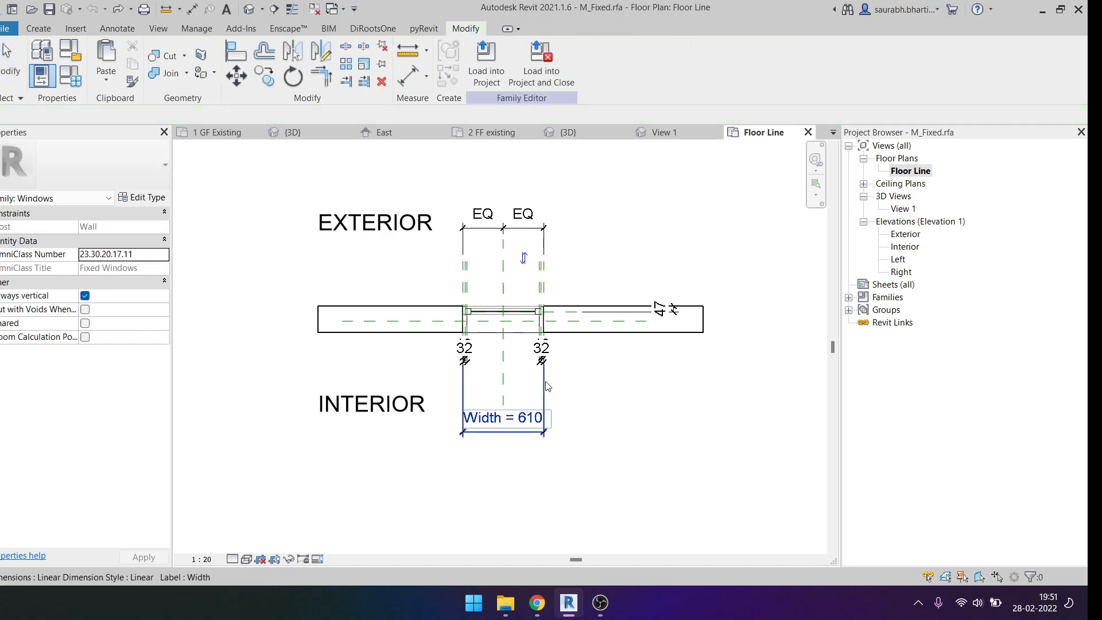
click(540, 436)
key(Escape)
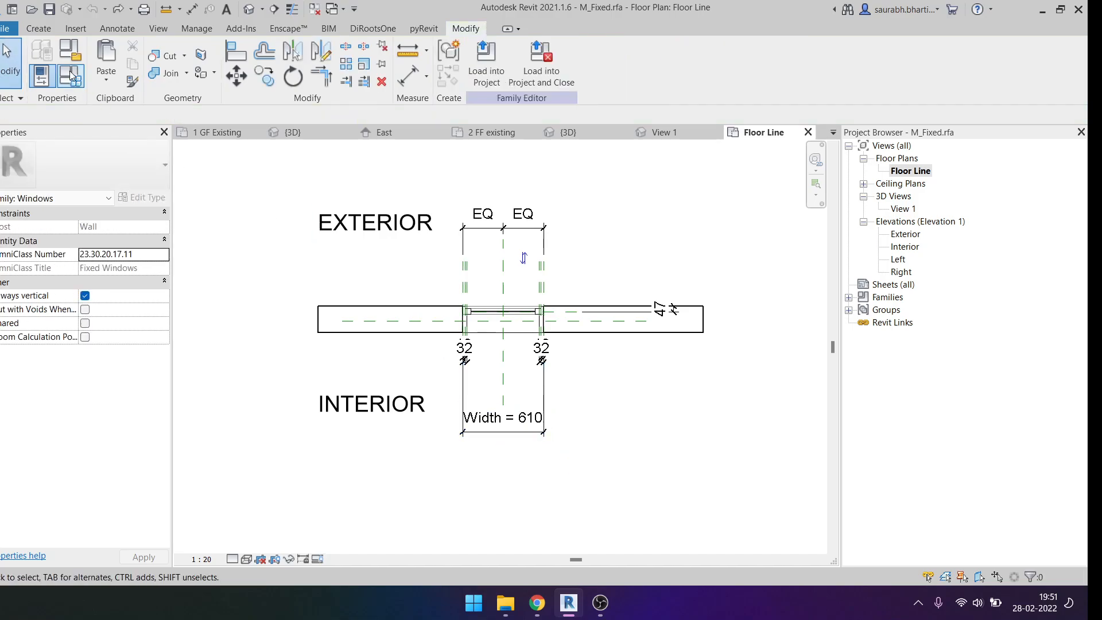
Open the window family's types and examine the list of available sizes and the Height and Default Sill Height parameters.
click(70, 80)
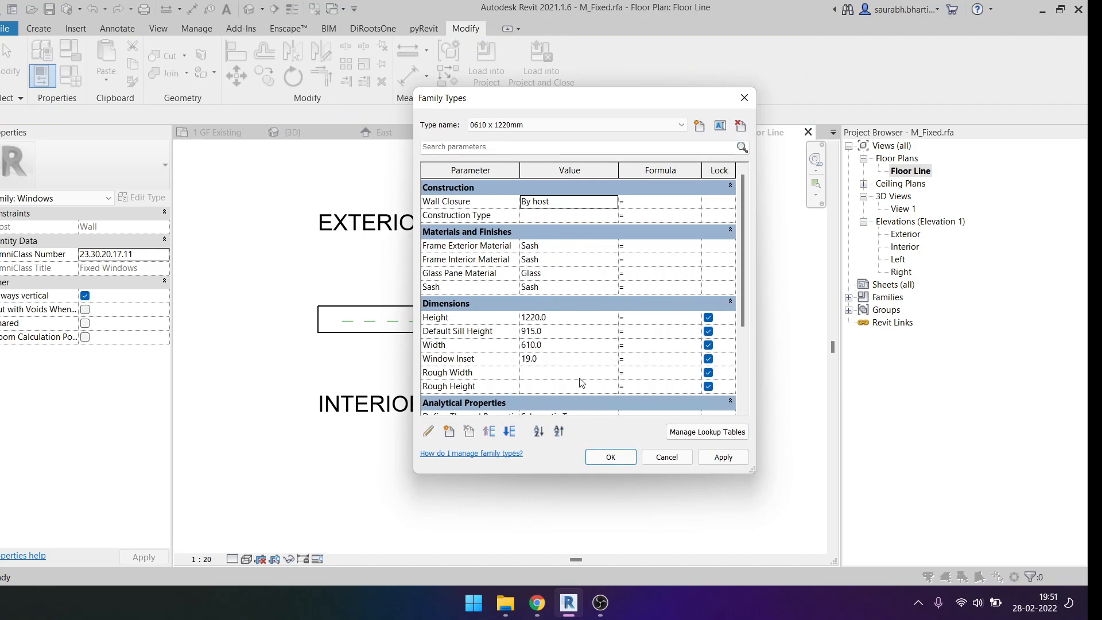
click(573, 317)
click(554, 125)
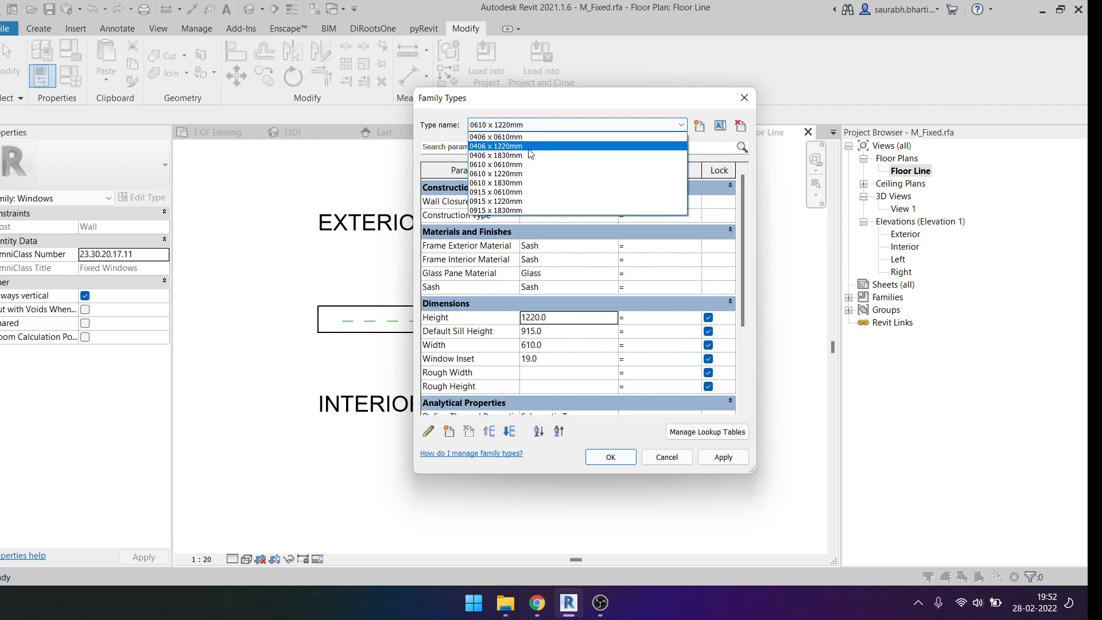
click(531, 87)
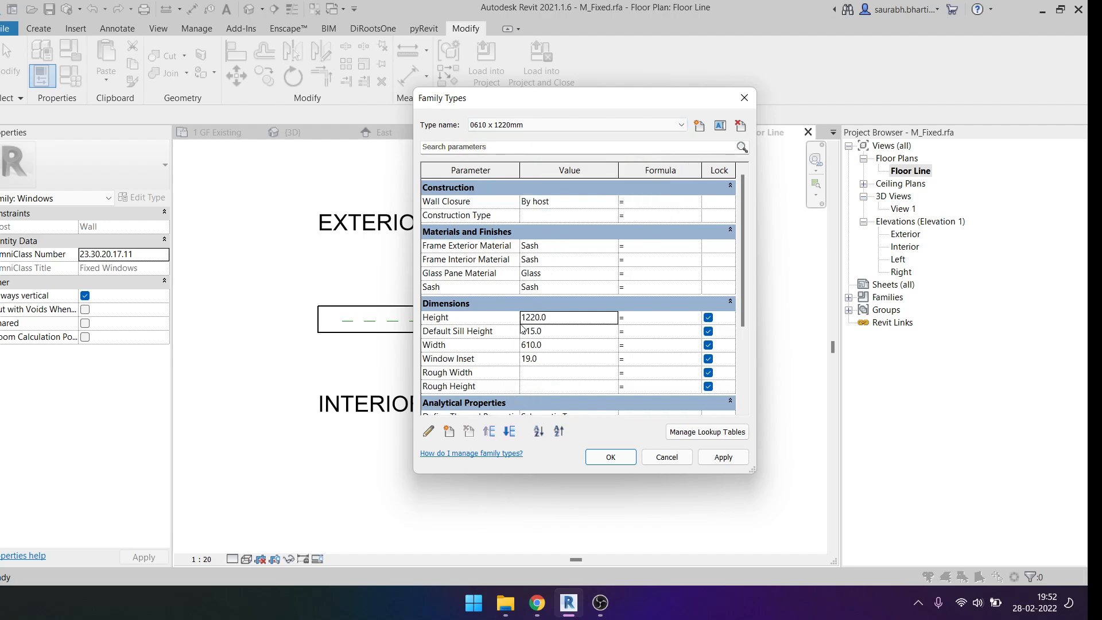
click(595, 334)
click(585, 330)
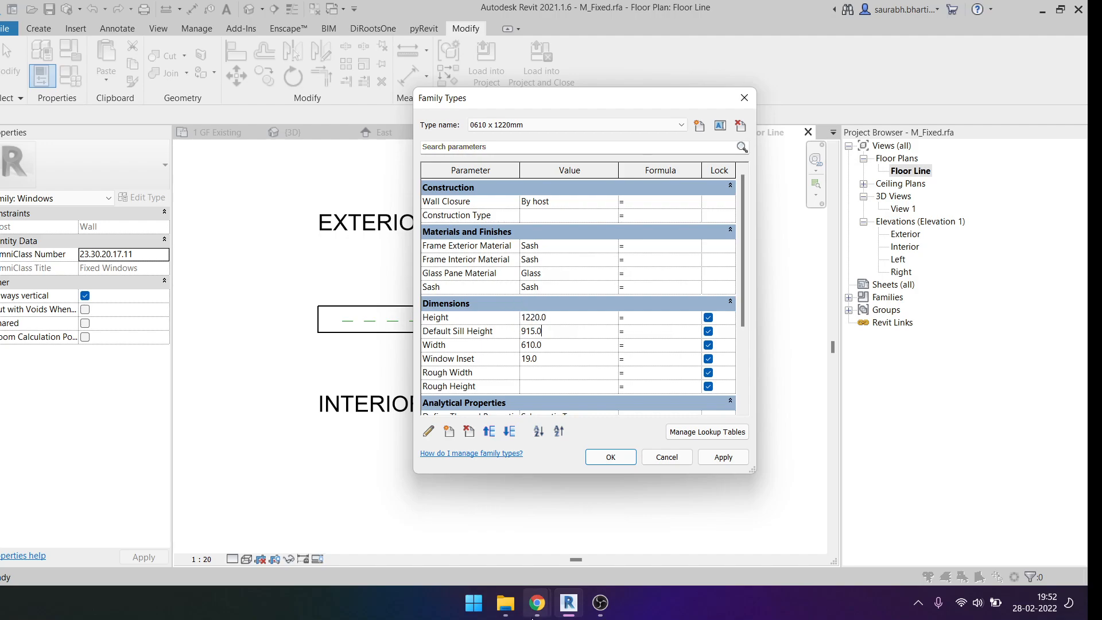
Switch to the Google Meet call in Chrome to check the participants, and return to the Family Types dialog in Revit.
mouse_move(537, 603)
click(518, 564)
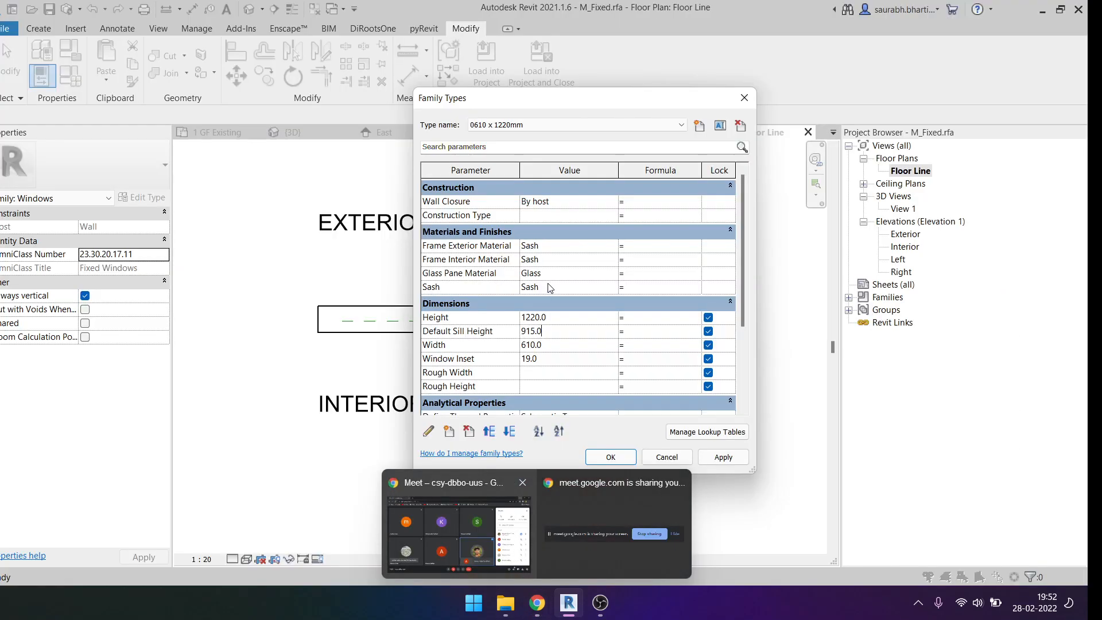
mouse_move(537, 602)
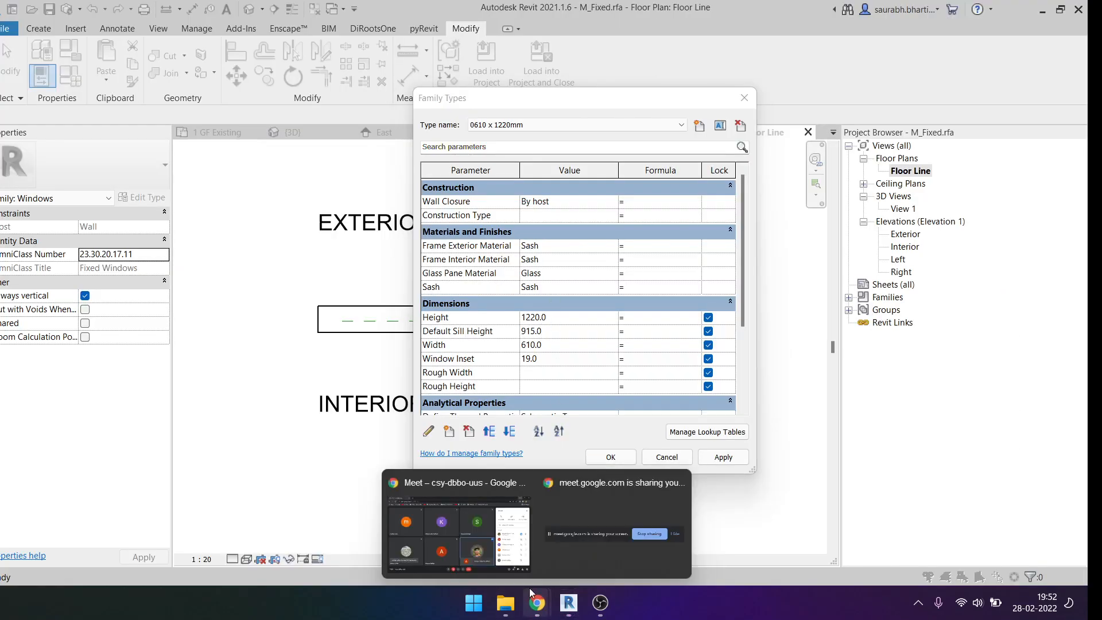
click(517, 534)
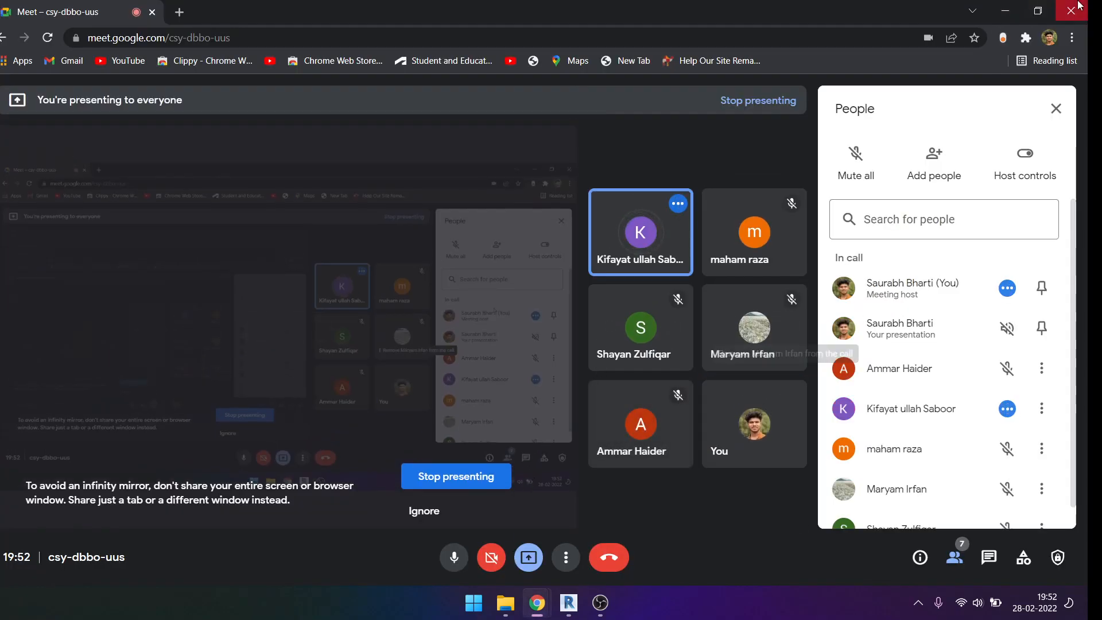
key(alt+Tab)
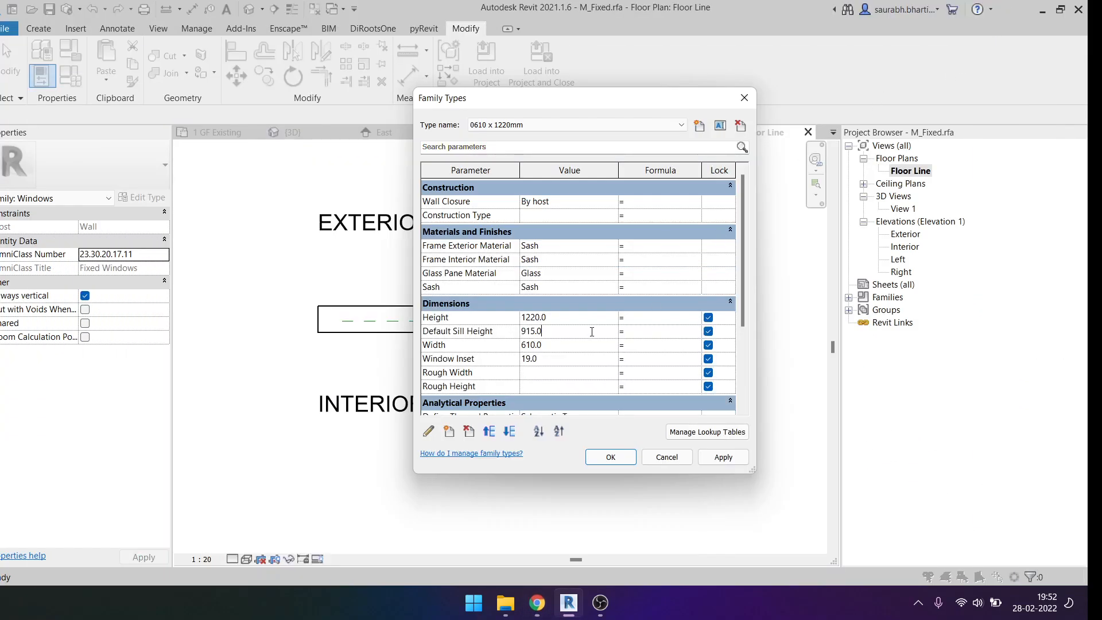
Inspect the parameter properties of the family's Width parameter, including its type or instance setting, and close the dialogs.
click(510, 346)
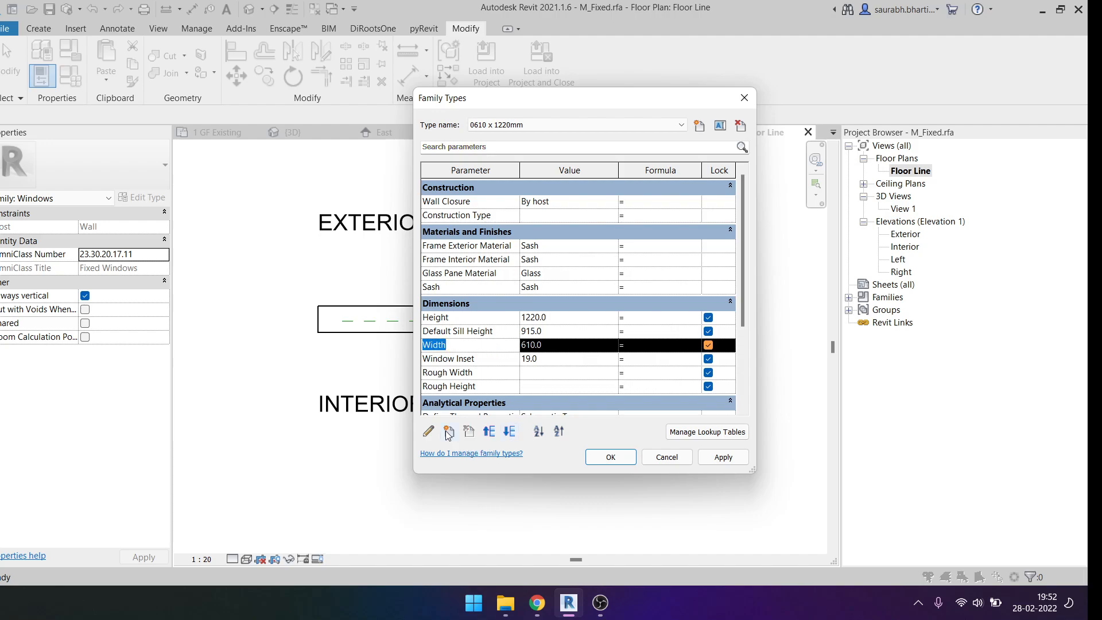
drag(593, 109, 755, 113)
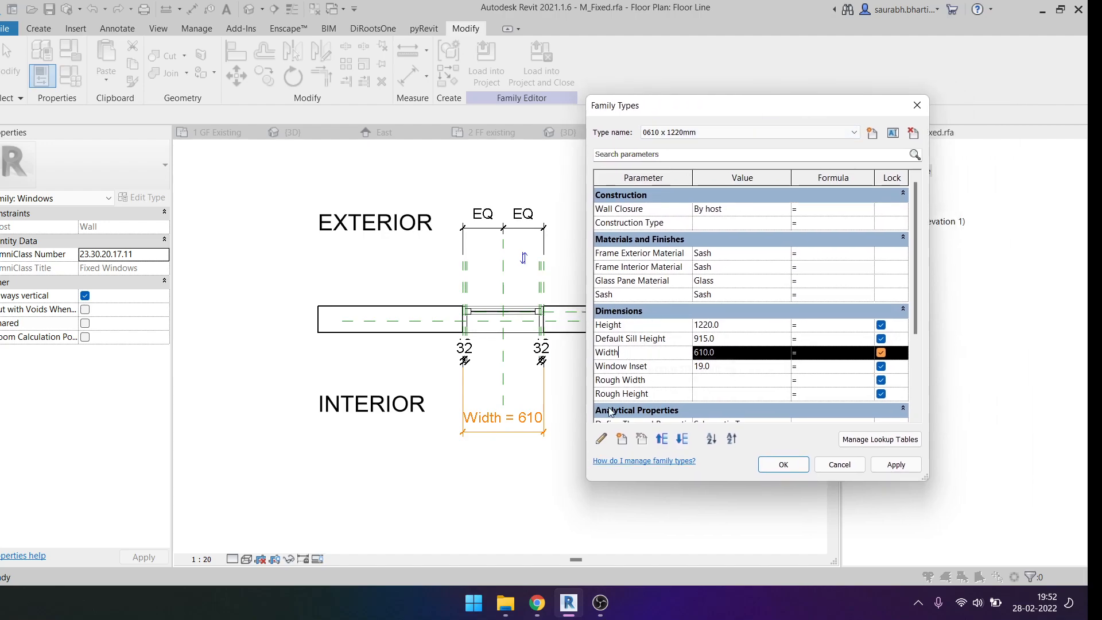
click(602, 441)
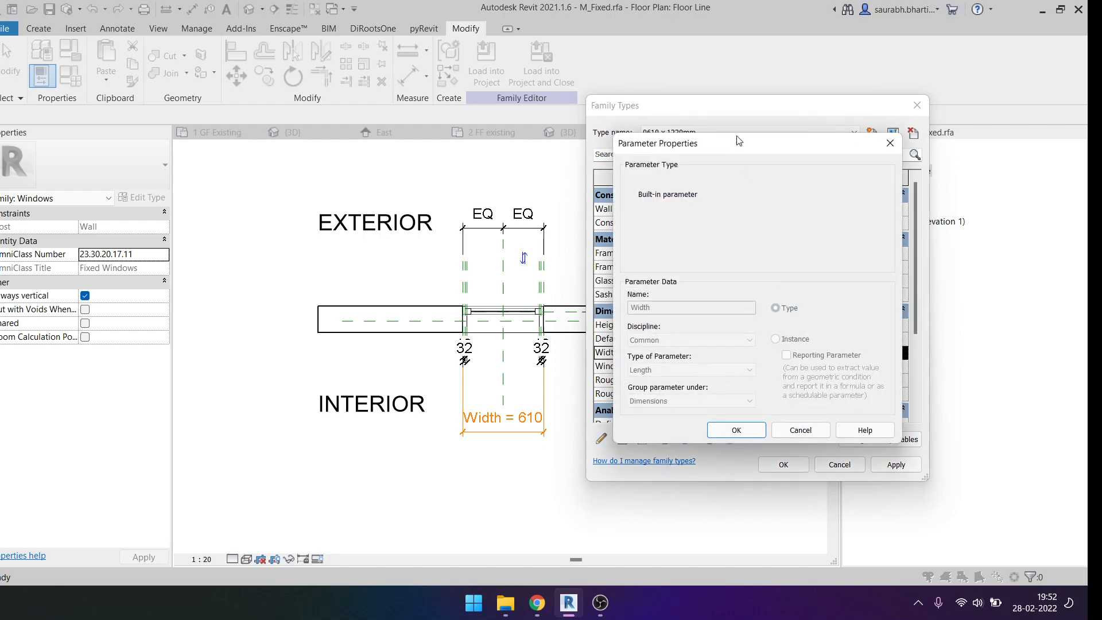
drag(743, 156, 718, 111)
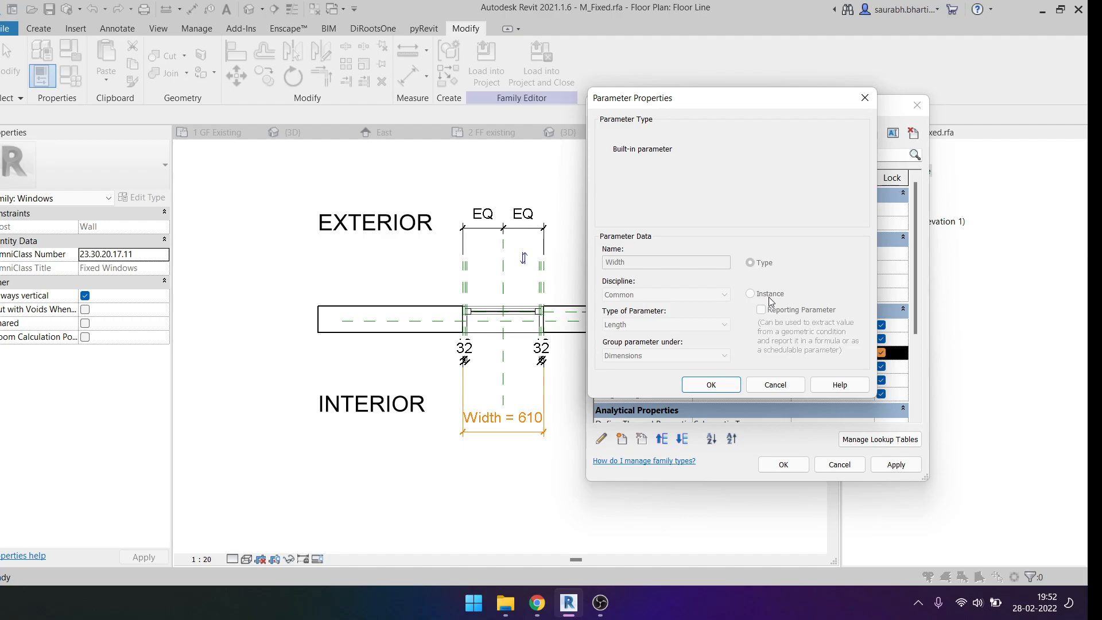
key(Escape)
key(Escape)
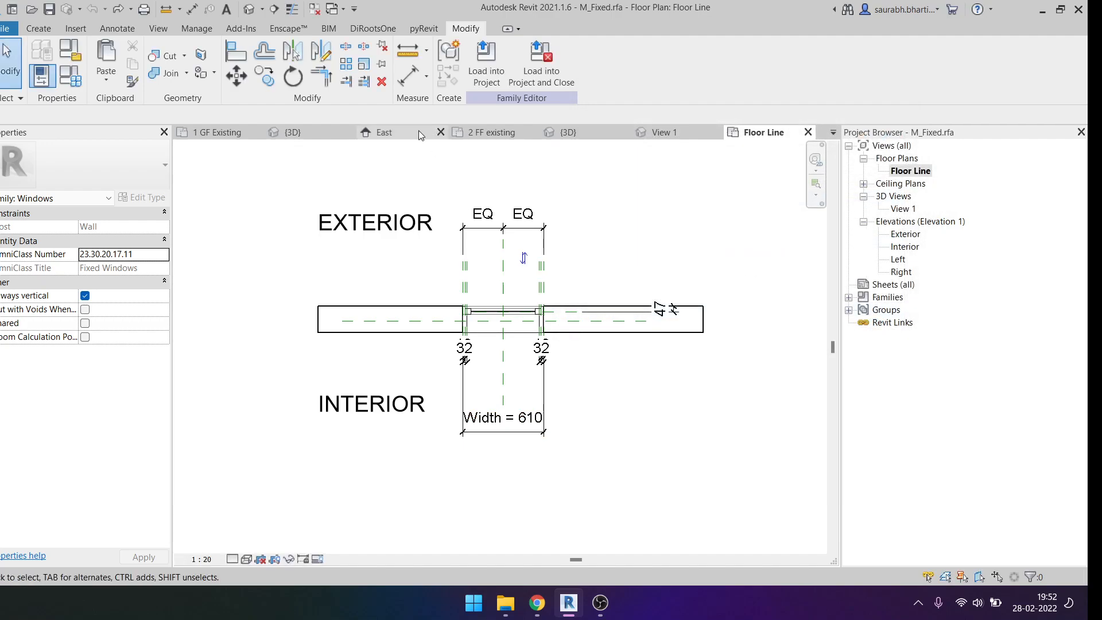
In the project's 1 GF Existing plan, place two more M_Fixed 0610 x 0610mm windows in the west wall, about 100 mm apart, and two in the north wall.
click(381, 133)
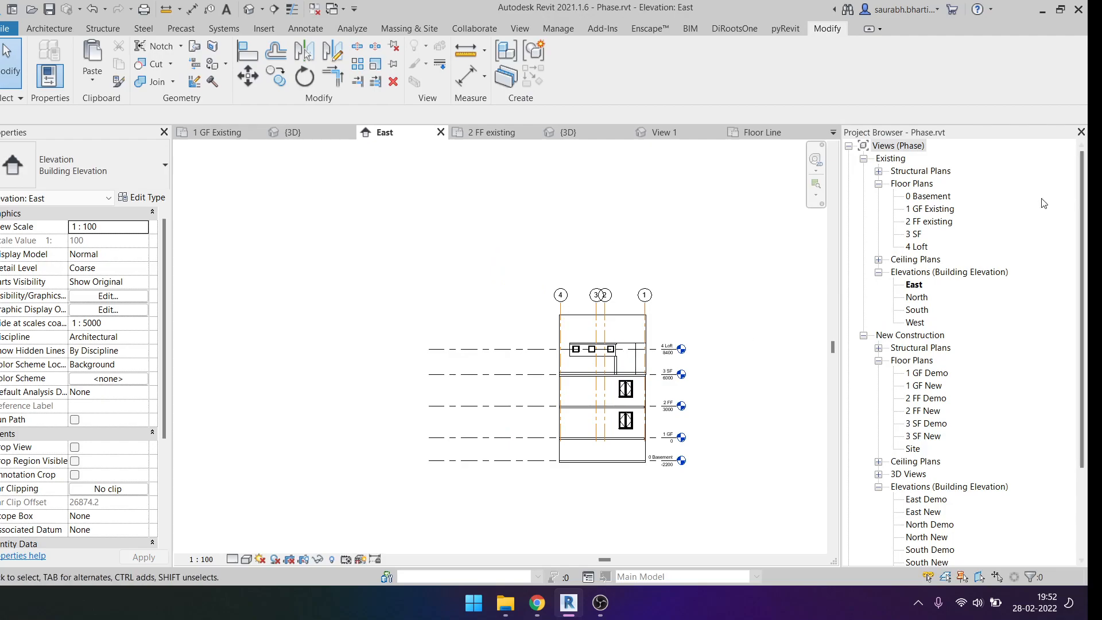
double_click(936, 208)
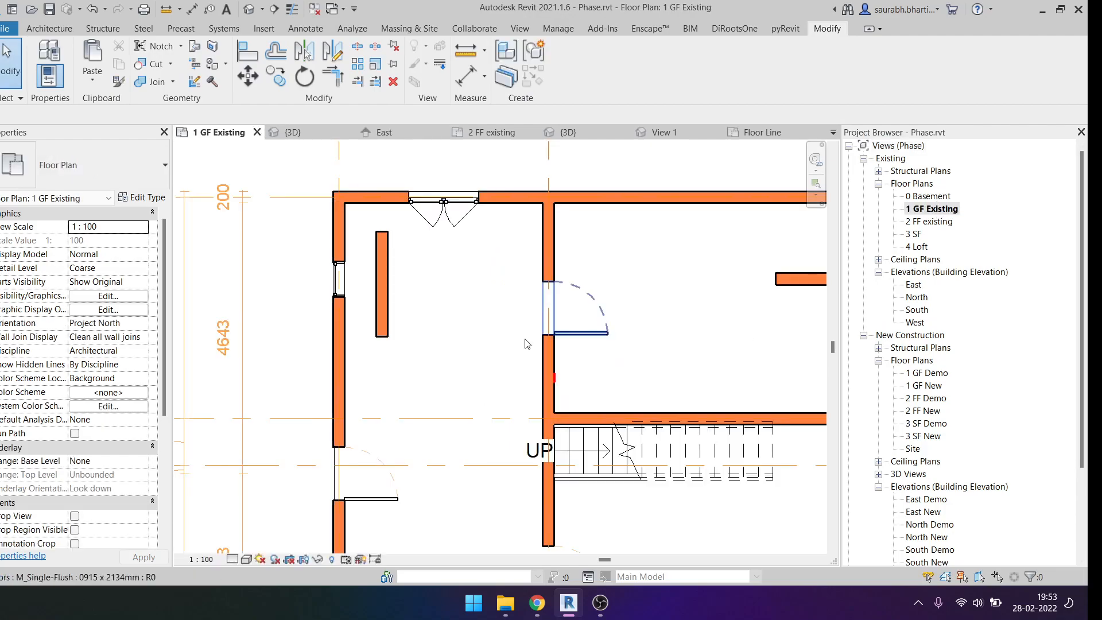
click(344, 287)
key(c)
key(s)
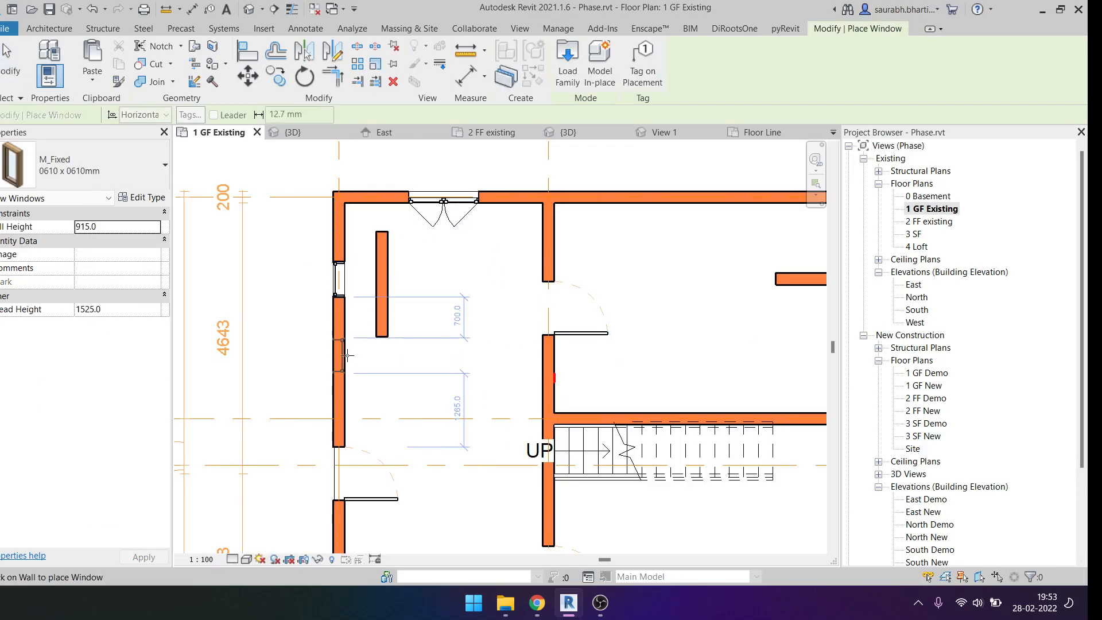
click(343, 384)
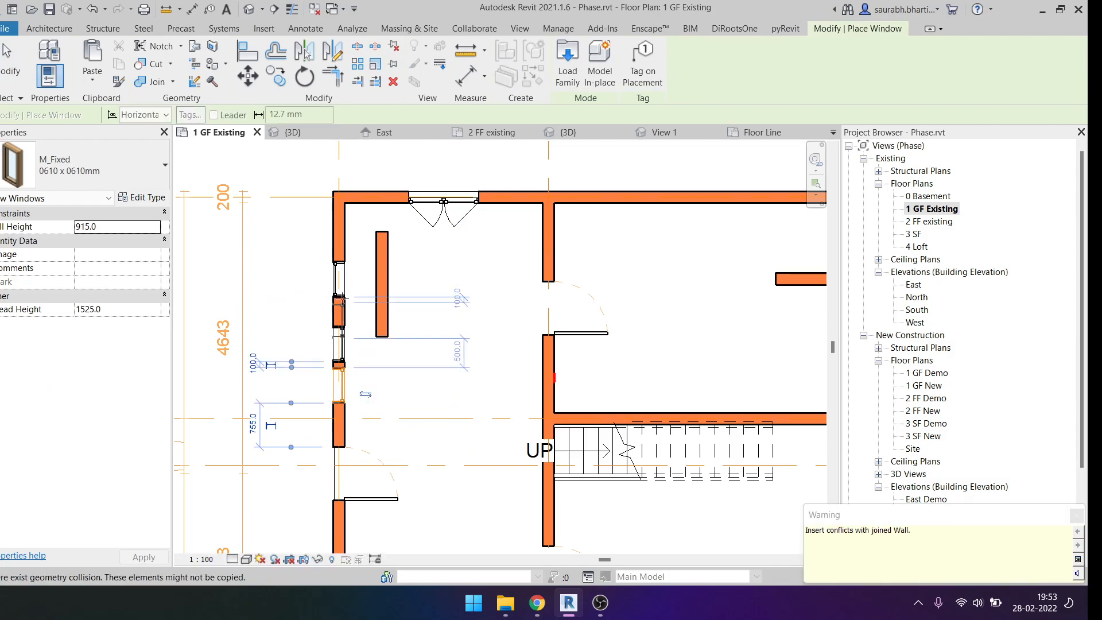
click(601, 197)
click(666, 197)
key(Escape)
key(Escape)
Move the two northernmost windows of the west wall north, leaving about 900 mm to the third window.
scroll(563, 219, up, 1)
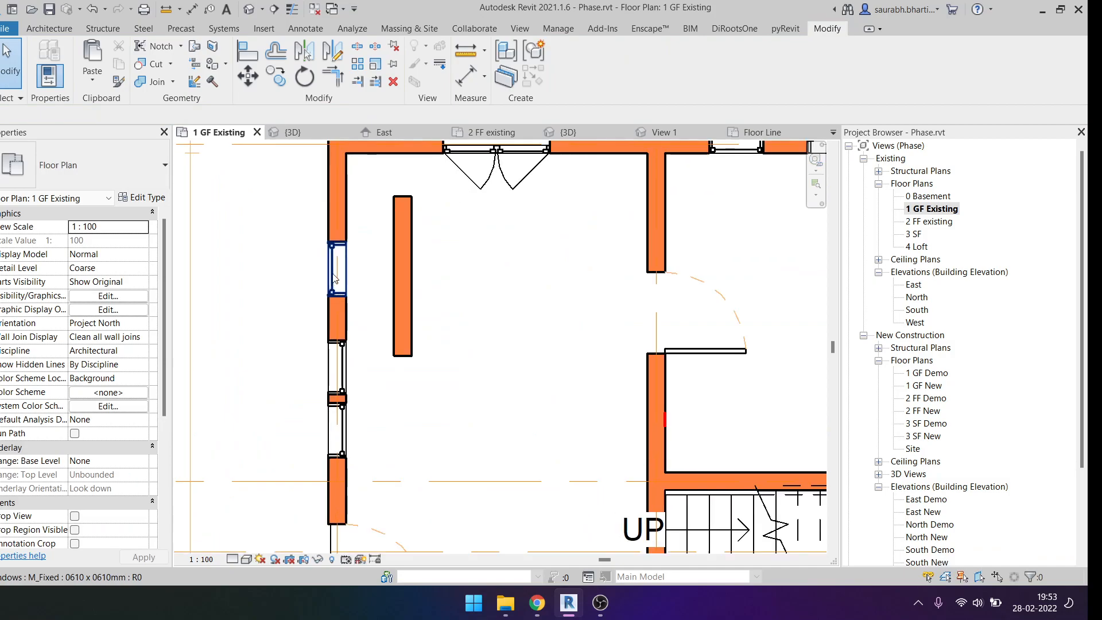
scroll(563, 220, down, 2)
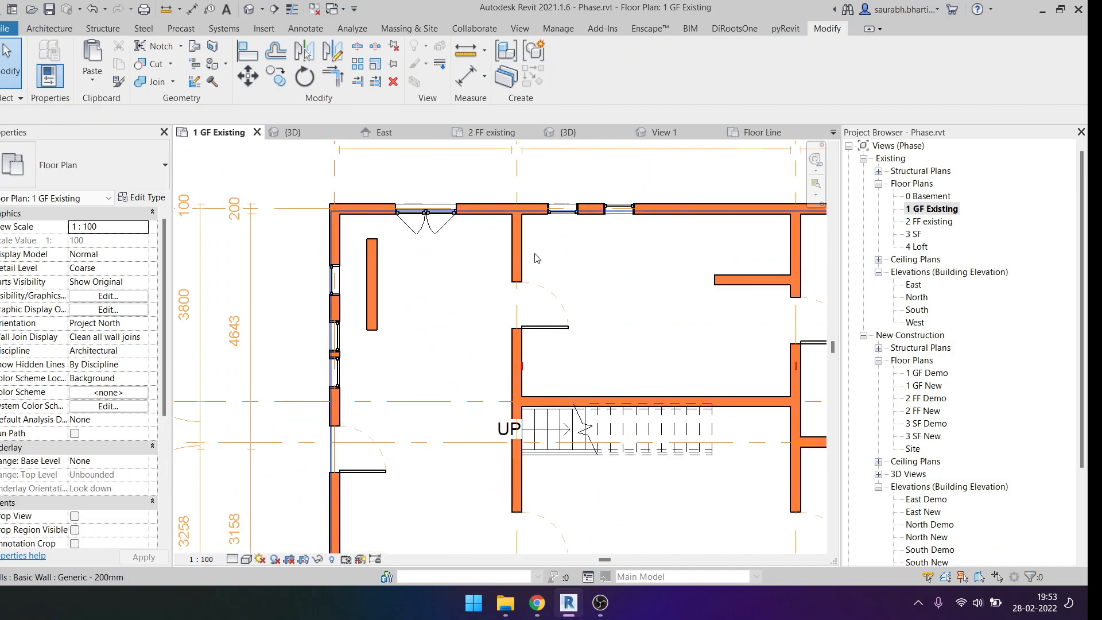
drag(336, 269, 336, 229)
drag(335, 326, 336, 285)
Set the M_Fixed 0610 x 0610mm window type's Height to 1200 and Width to 1500, and apply the change.
click(336, 373)
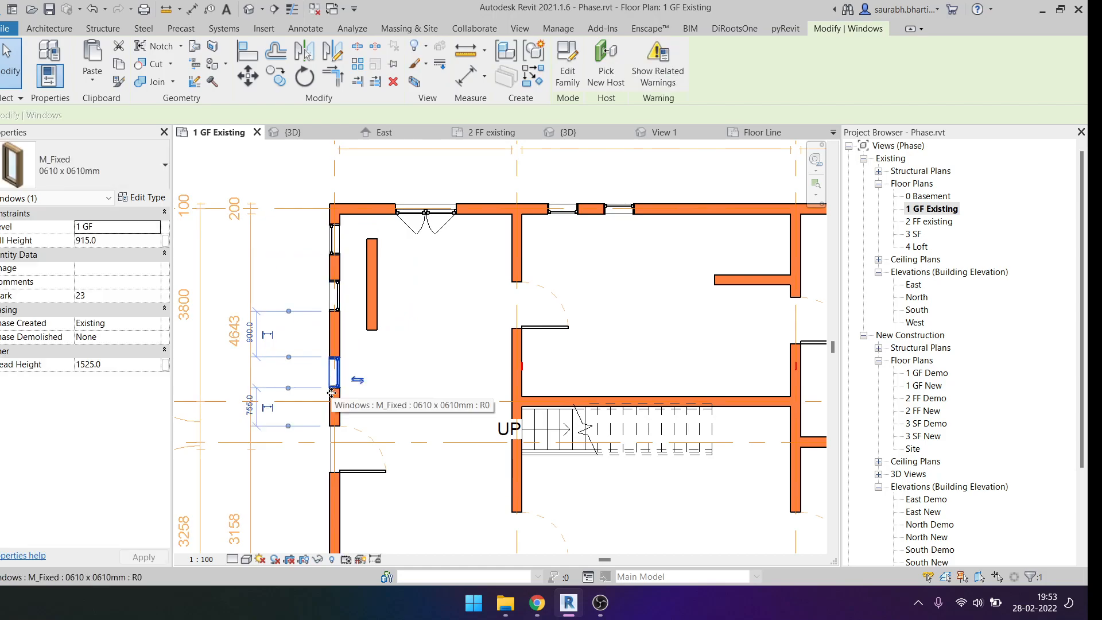
click(145, 198)
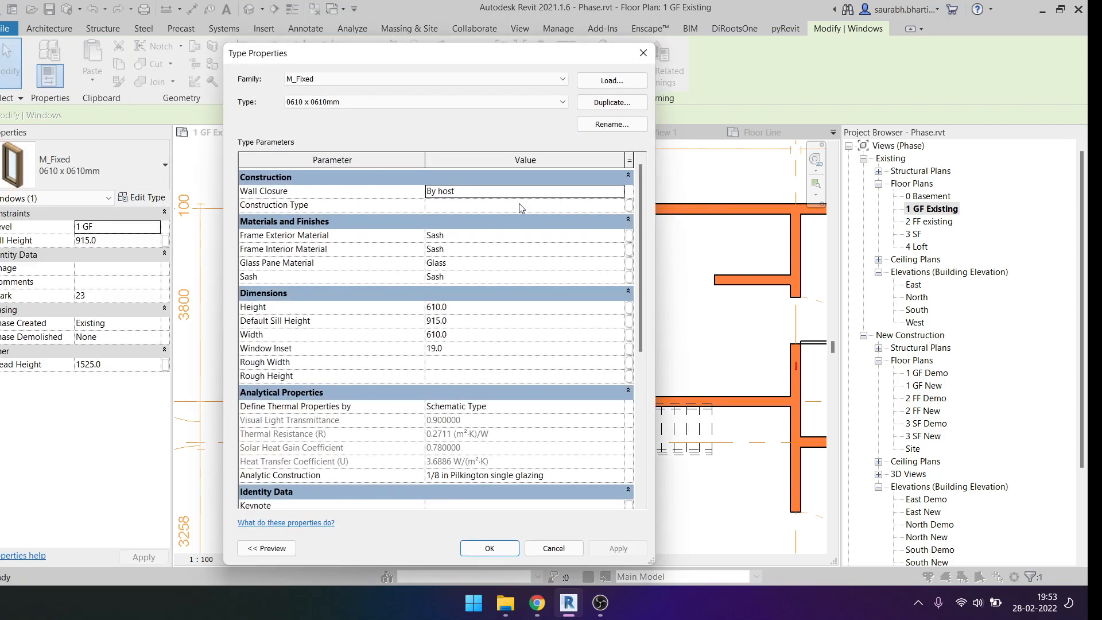
click(477, 307)
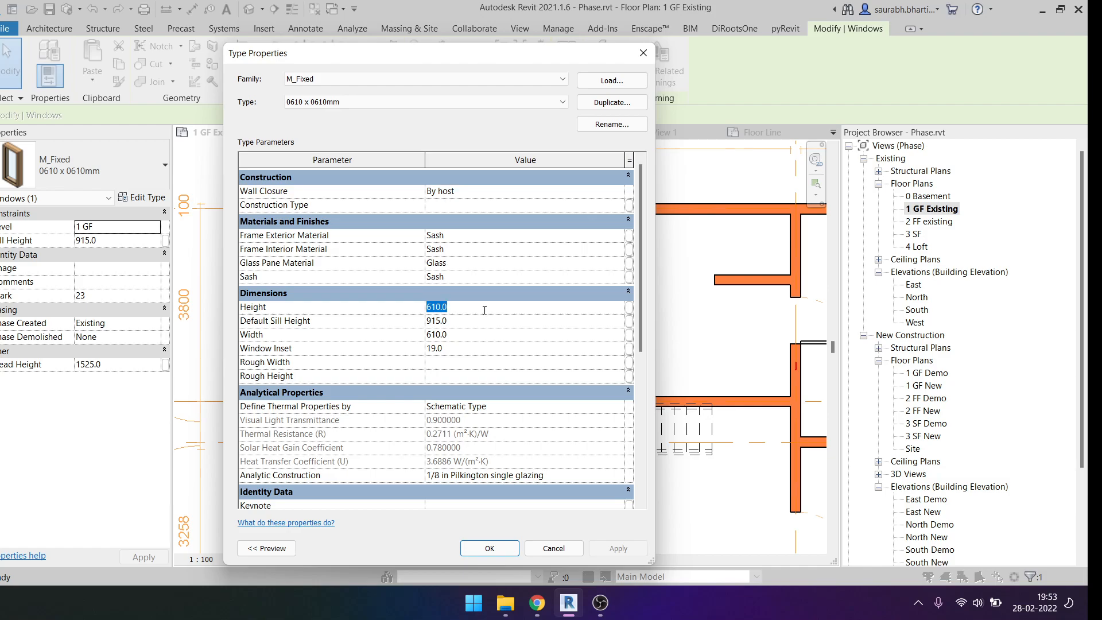
text(1)
text(1200)
click(494, 338)
text(1500)
drag(344, 53, 570, 50)
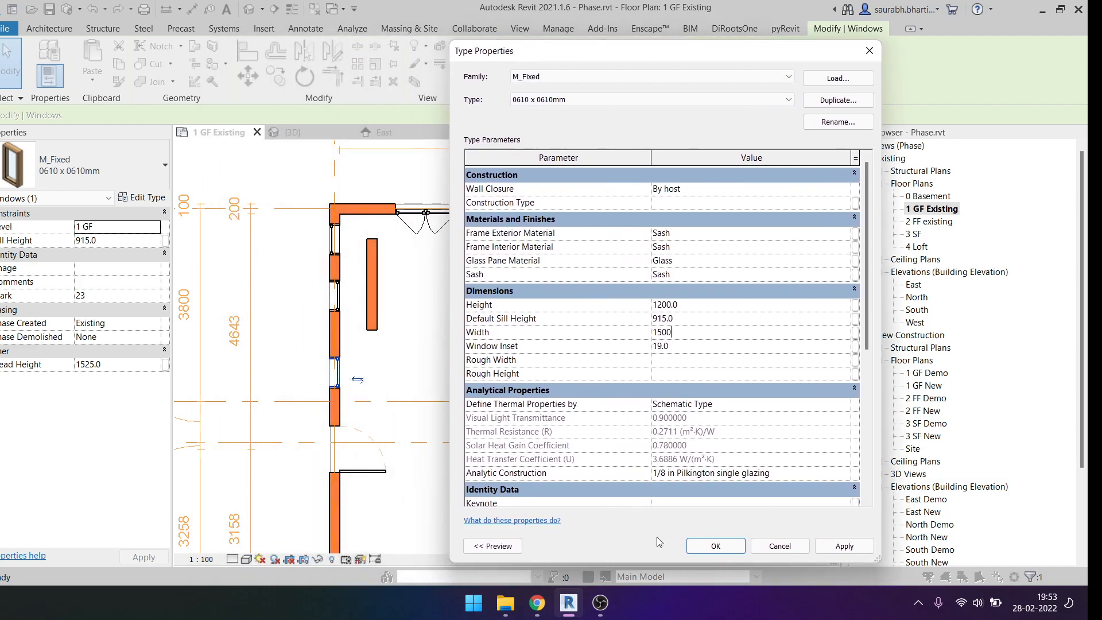
click(844, 545)
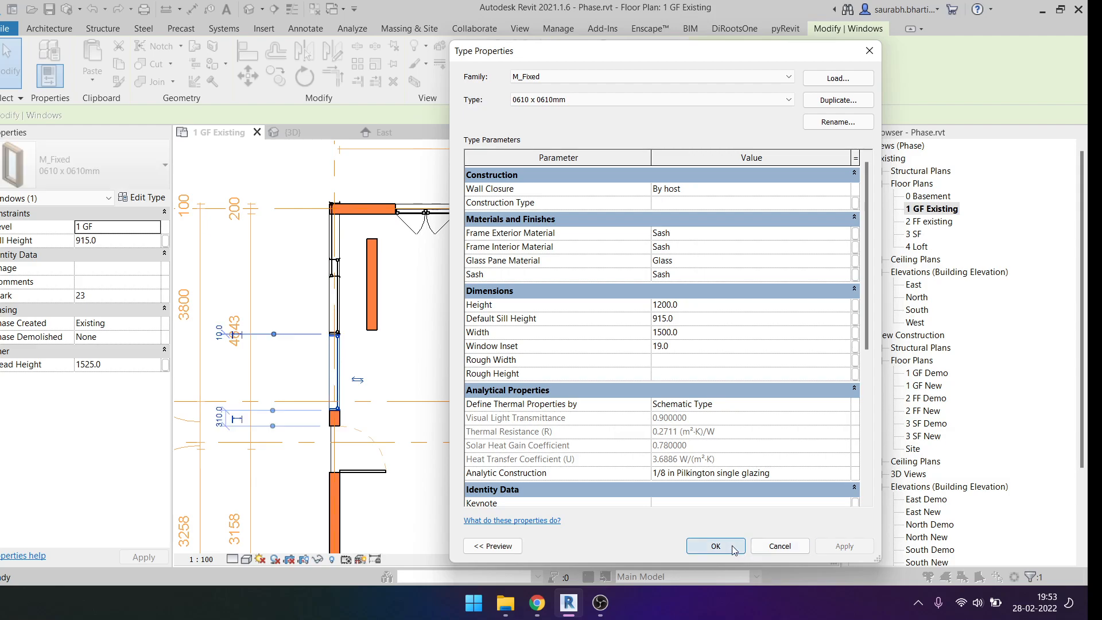
click(715, 545)
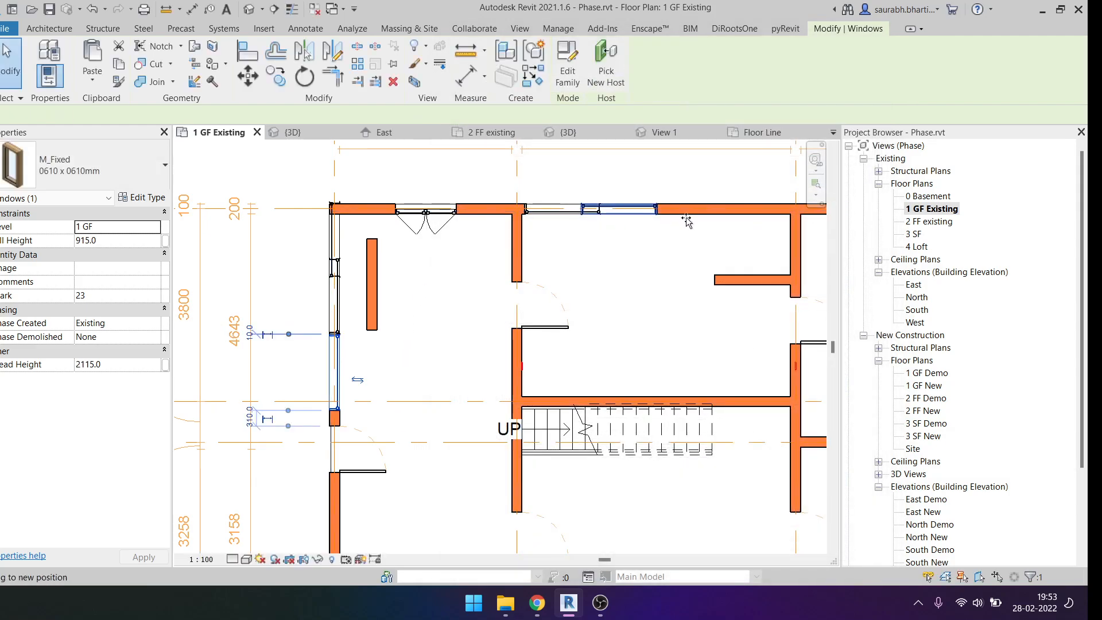
Rearrange the overlapping windows, spreading out the two in the north wall and moving the southernmost west-wall window south of the door.
drag(684, 218, 717, 221)
drag(581, 211, 619, 218)
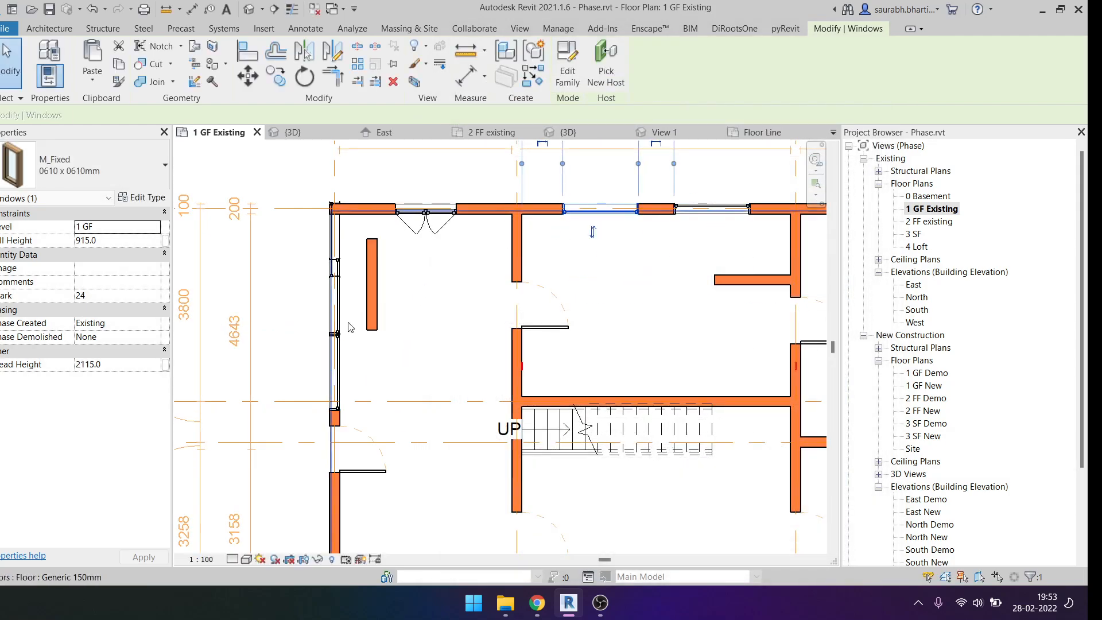
click(337, 379)
middle_drag(337, 379, 394, 236)
drag(394, 236, 394, 403)
middle_drag(390, 163, 384, 274)
drag(384, 274, 390, 249)
click(395, 213)
click(394, 214)
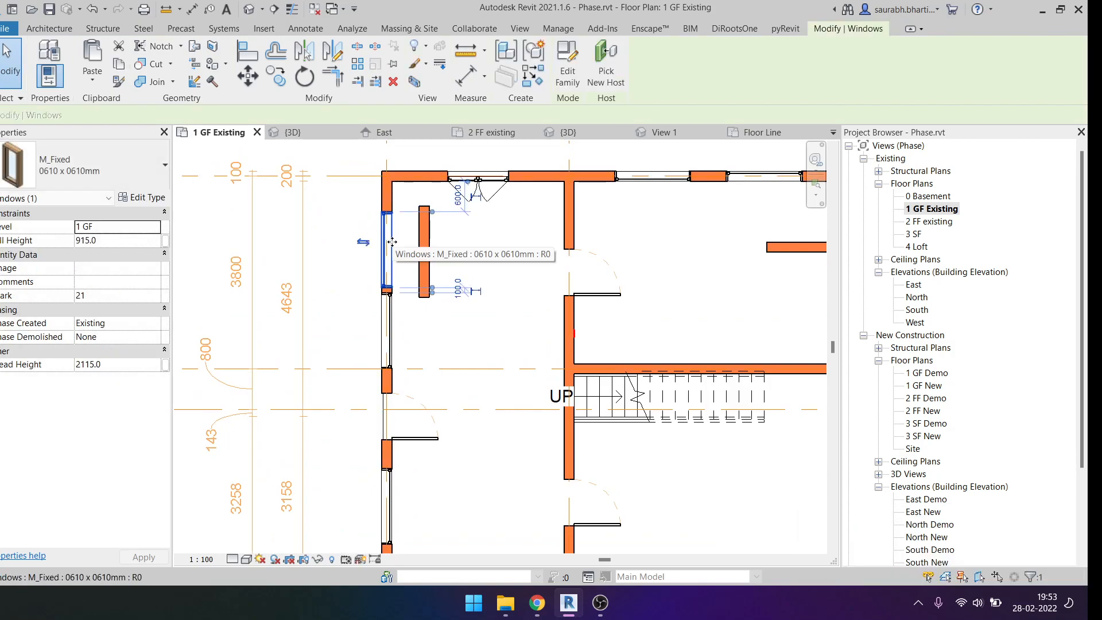
Undo the window moves and the size change of the M_Fixed window type.
key(ctrl+z)
key(ctrl+z)
key(ctrl+z)
middle_drag(383, 399, 388, 288)
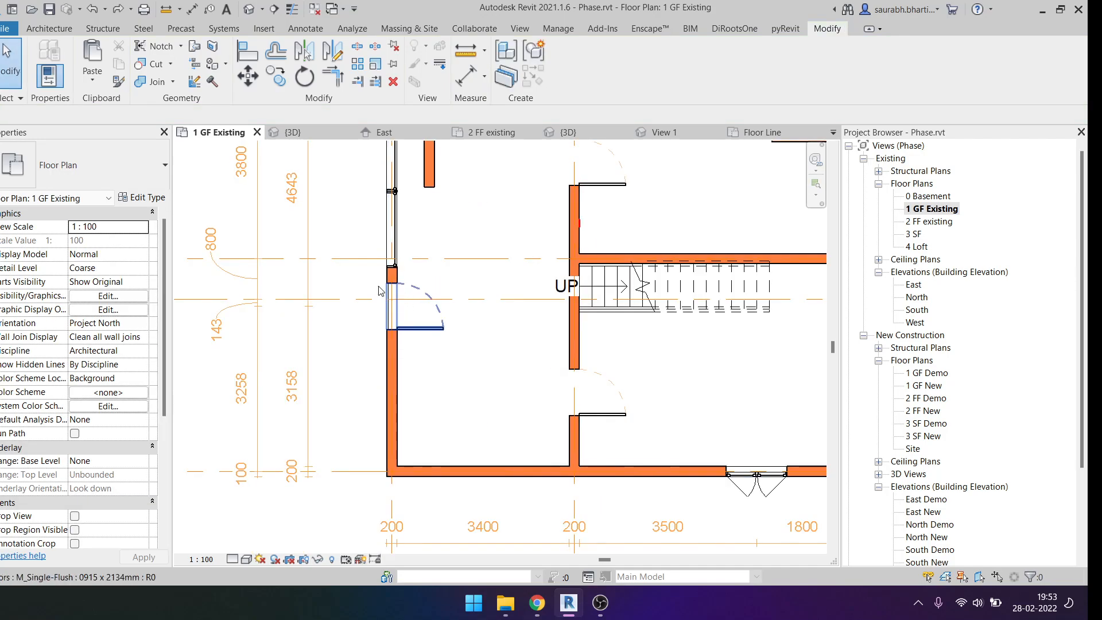
middle_drag(415, 168, 357, 311)
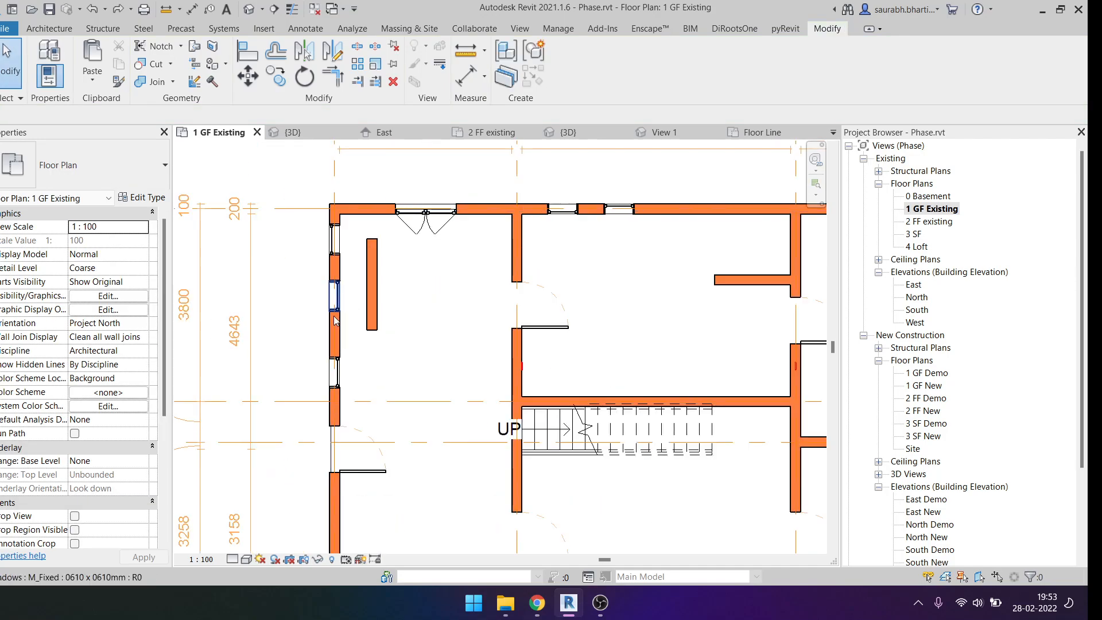
scroll(270, 240, down, 1)
key(w)
key(n)
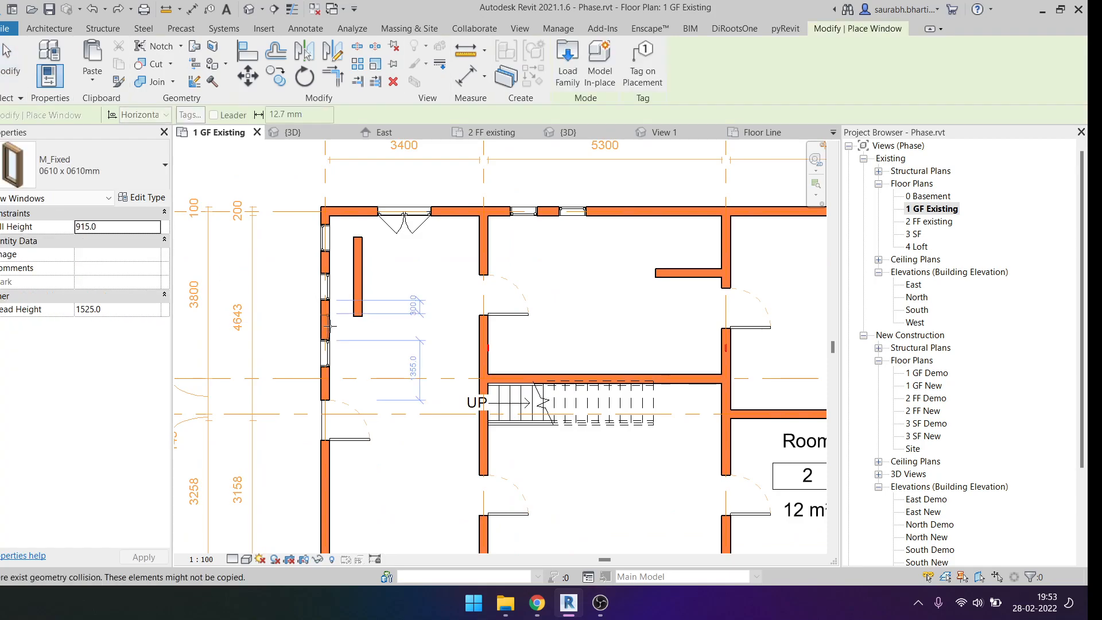
middle_drag(335, 454, 336, 350)
key(Escape)
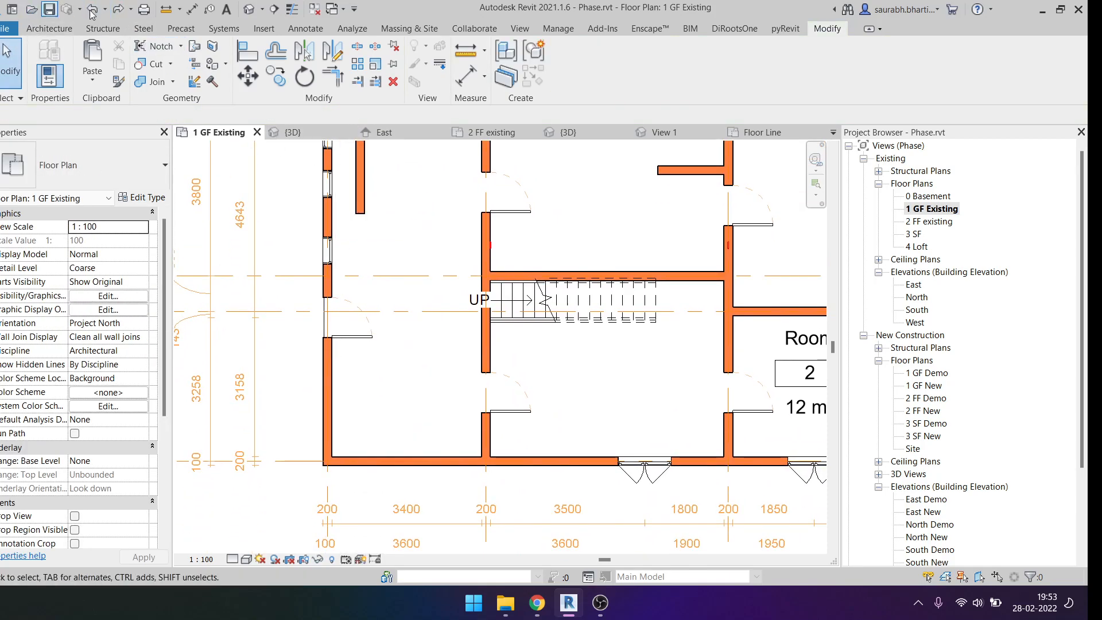
Open the other client's project from the recent files and copy a window from its proposed ground-floor plan.
click(15, 16)
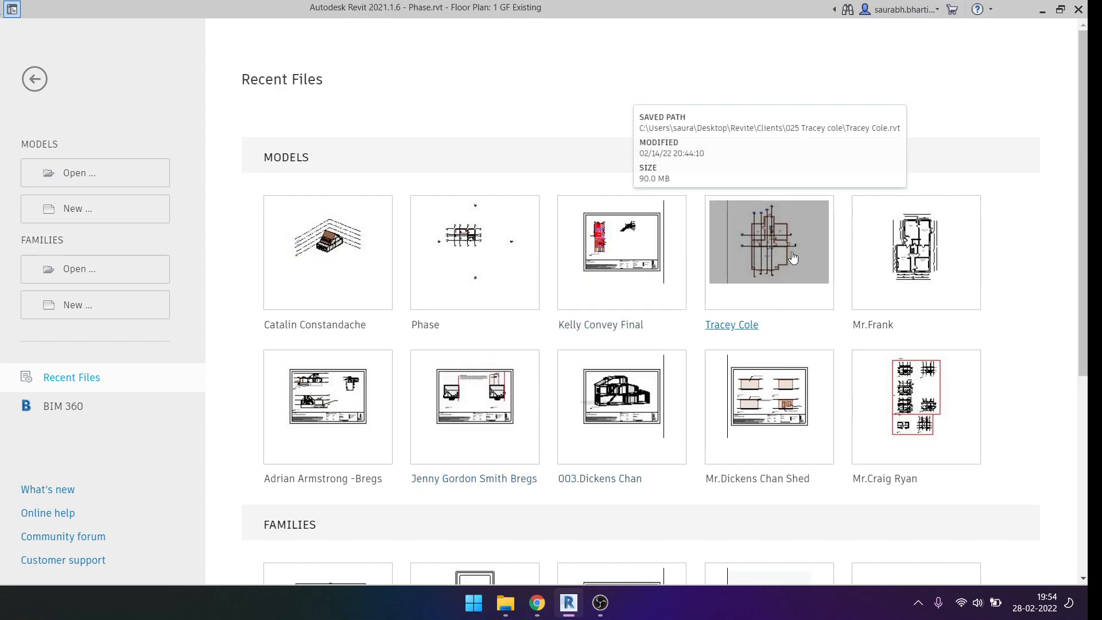
key(ctrl+d)
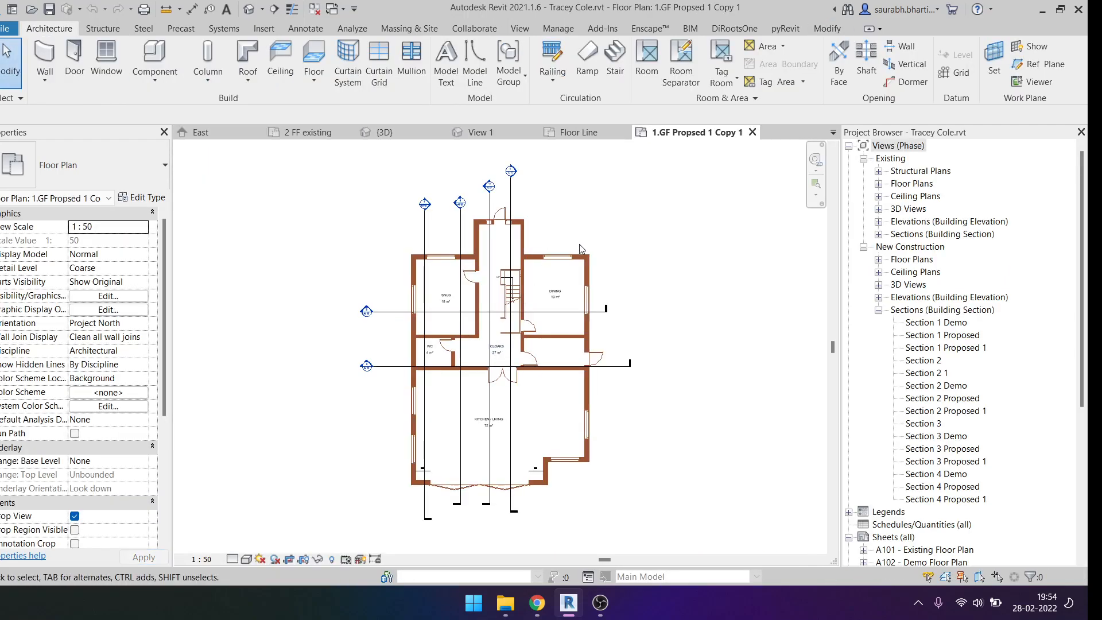
scroll(523, 290, up, 5)
click(523, 290)
click(567, 63)
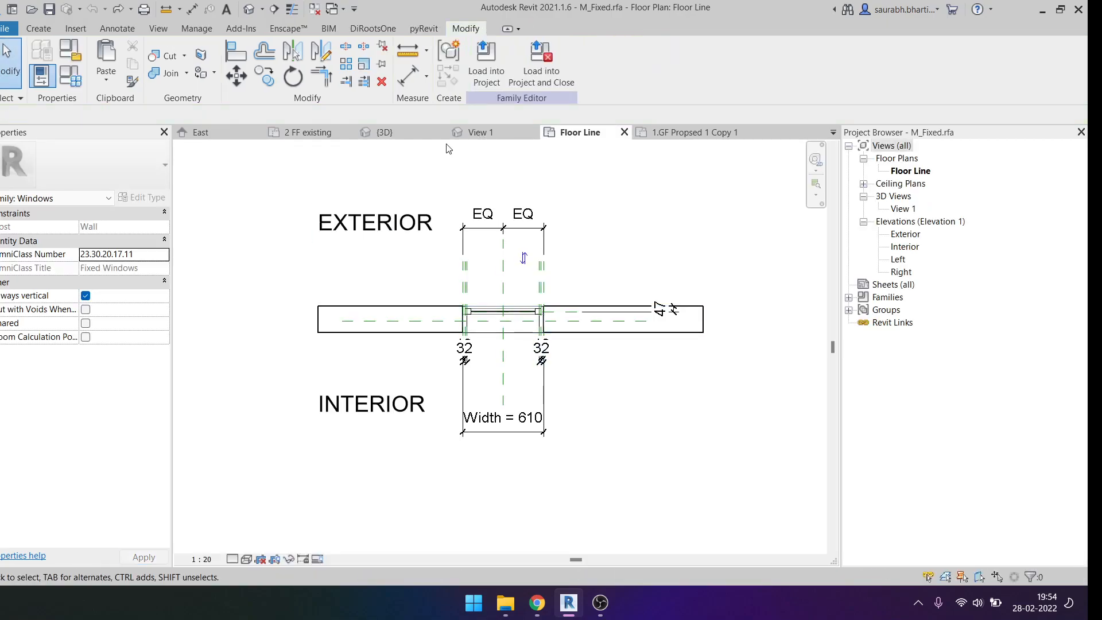
Return to the Phase project's 1 GF Existing plan and paste the copied window, accepting this project's versions of the duplicate types.
click(396, 132)
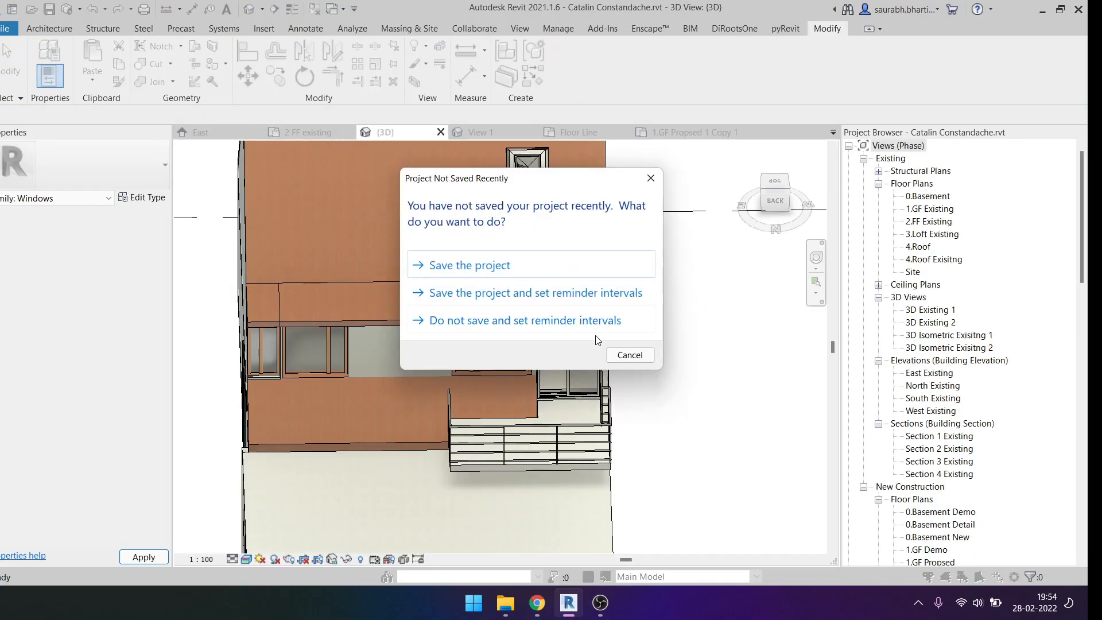
key(Escape)
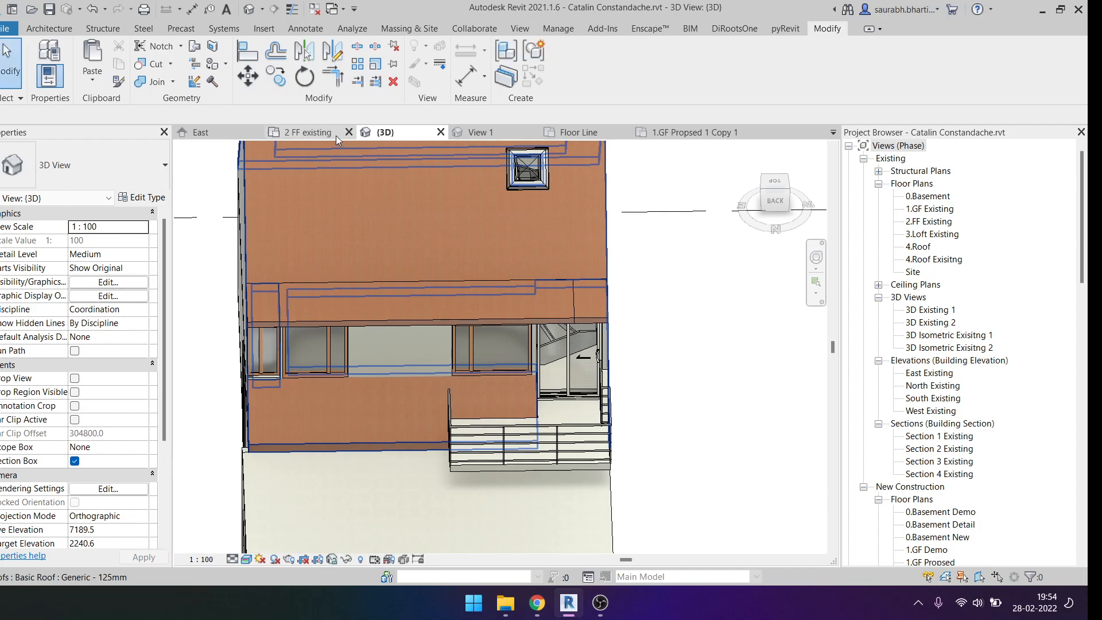
click(335, 134)
scroll(404, 321, up, 8)
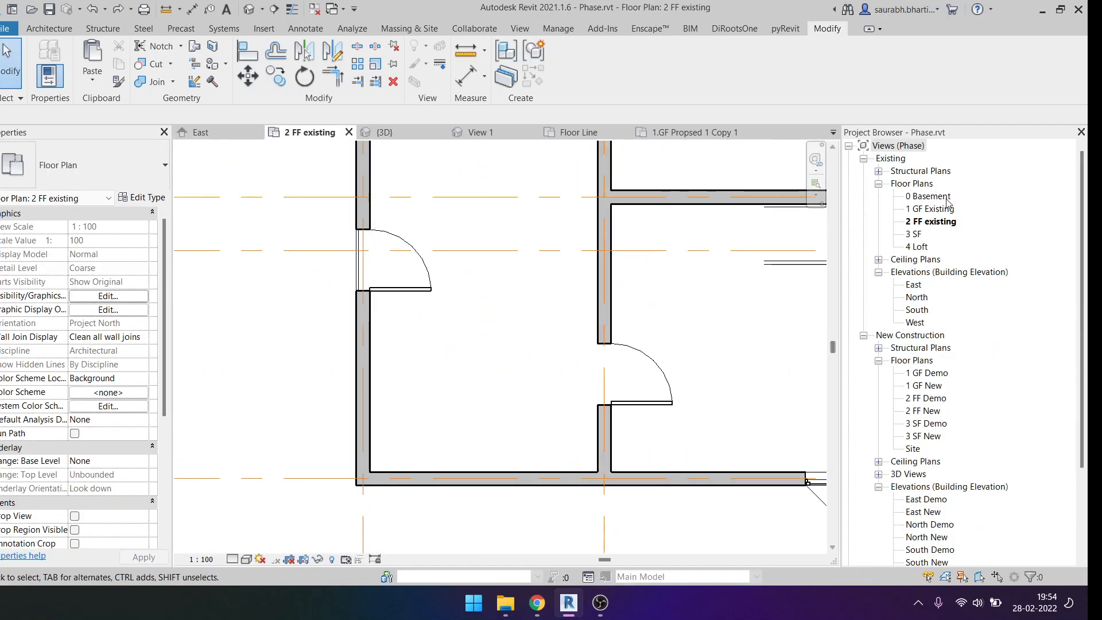
double_click(941, 208)
key(ctrl+v)
click(394, 384)
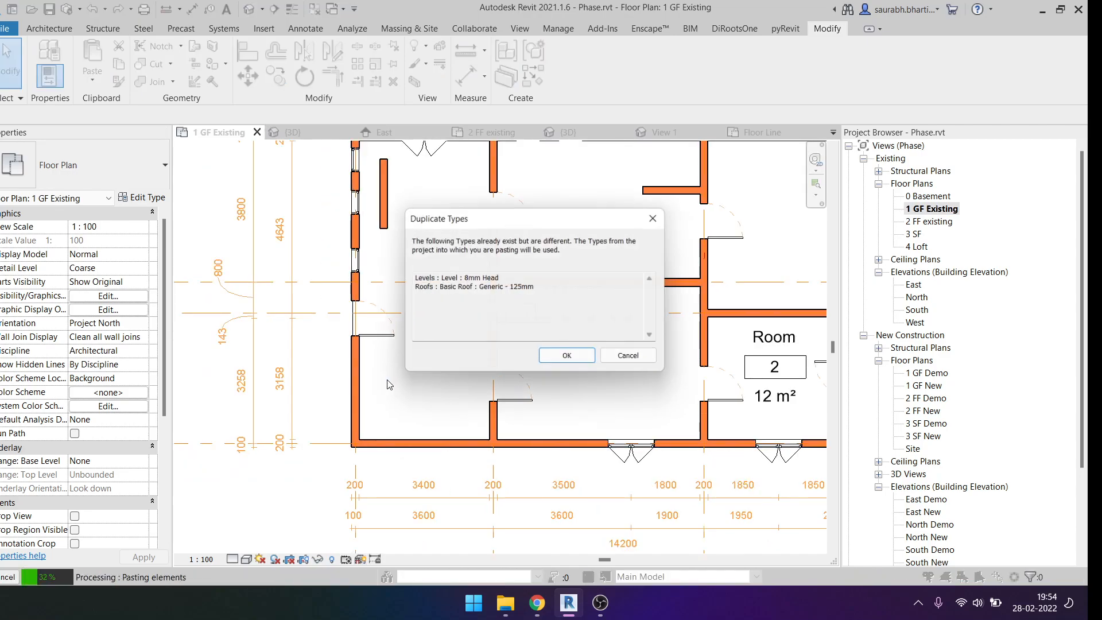
click(557, 354)
Place a Velfac Wood Alu Frederiksberg Window - Type 6 in the west wall south of the door and inspect its instance dimensions.
key(w)
key(n)
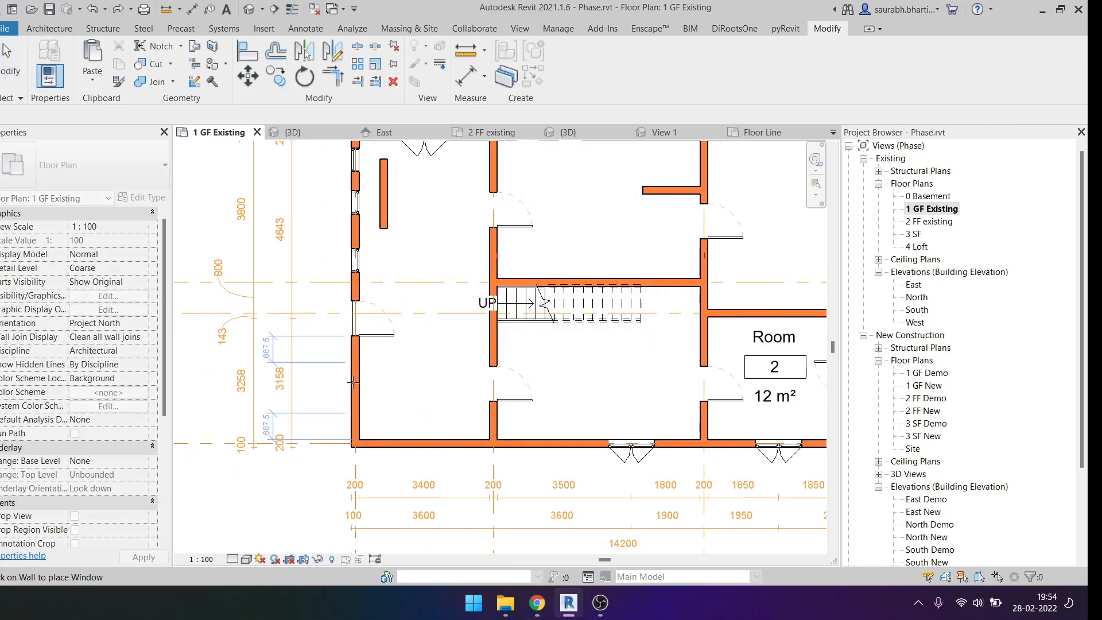
click(356, 369)
key(Escape)
key(Escape)
scroll(367, 358, up, 5)
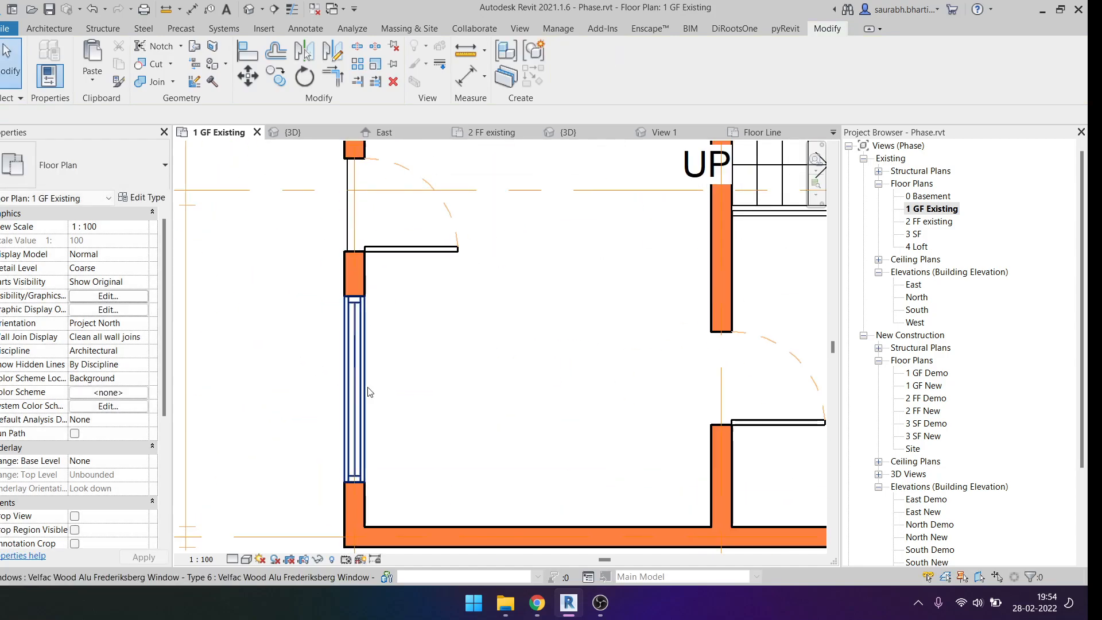
click(368, 347)
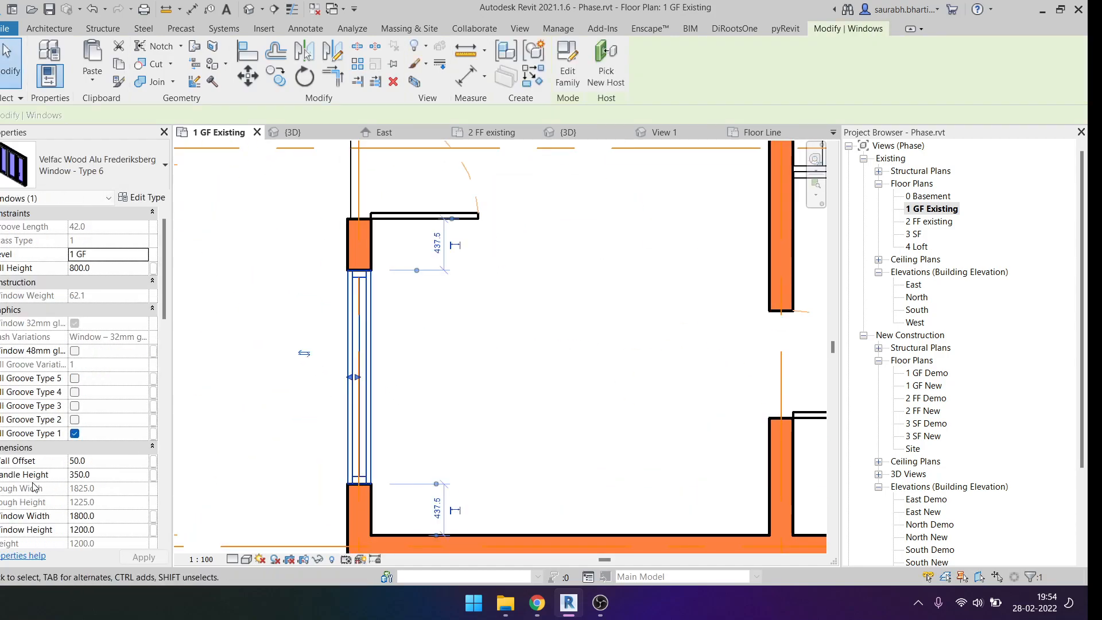
scroll(40, 482, down, 3)
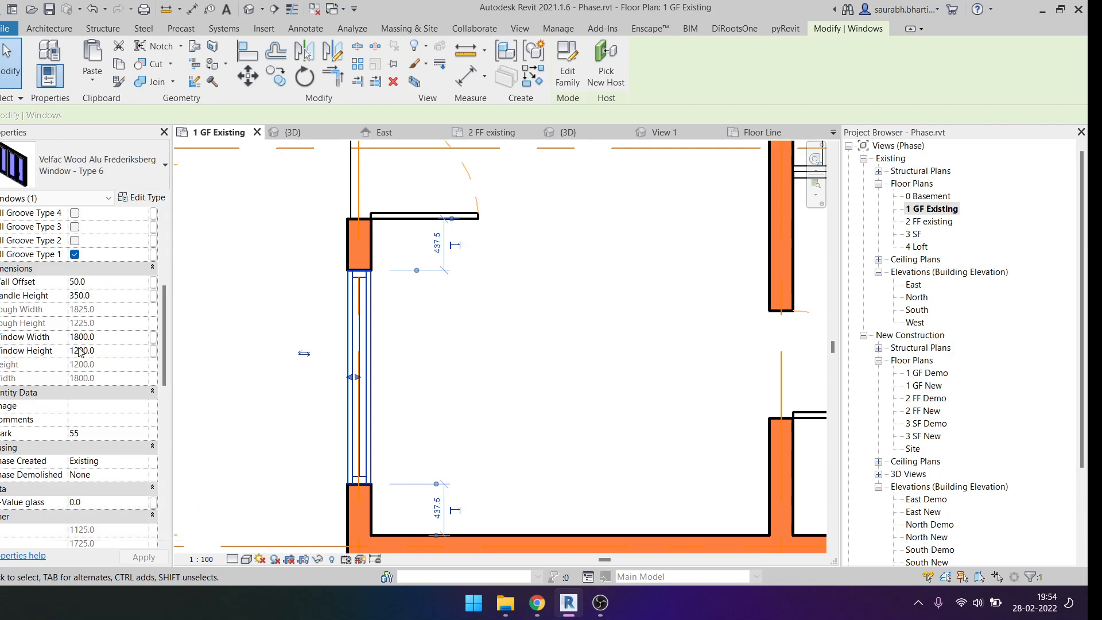
click(112, 349)
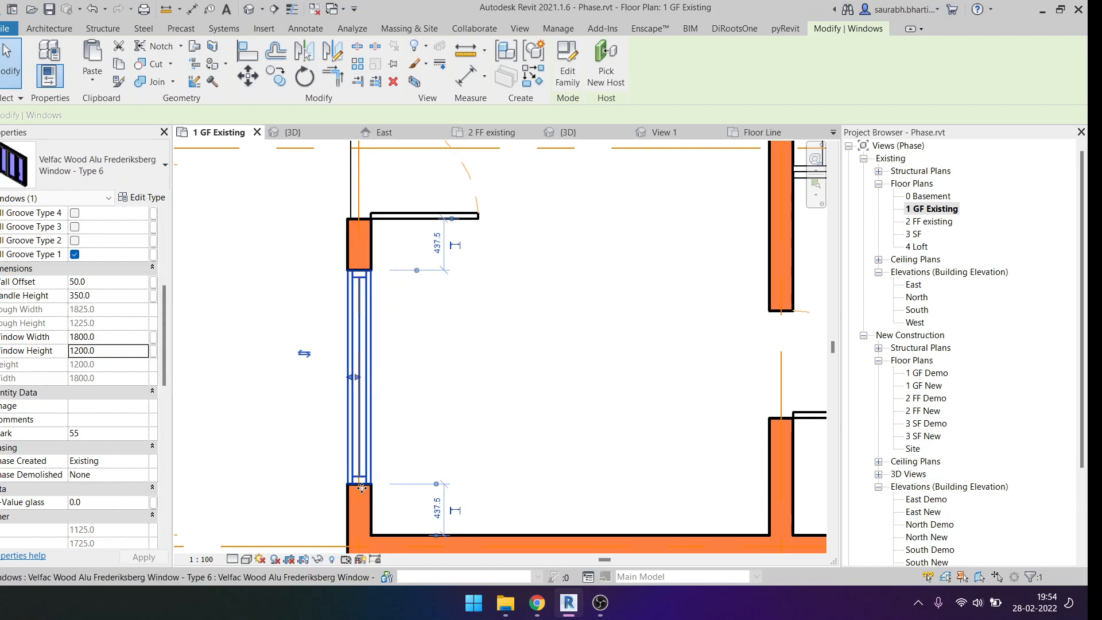
key(Escape)
Create a similar Velfac window in the south wall of the southwest room.
click(355, 333)
scroll(402, 344, down, 2)
key(c)
key(s)
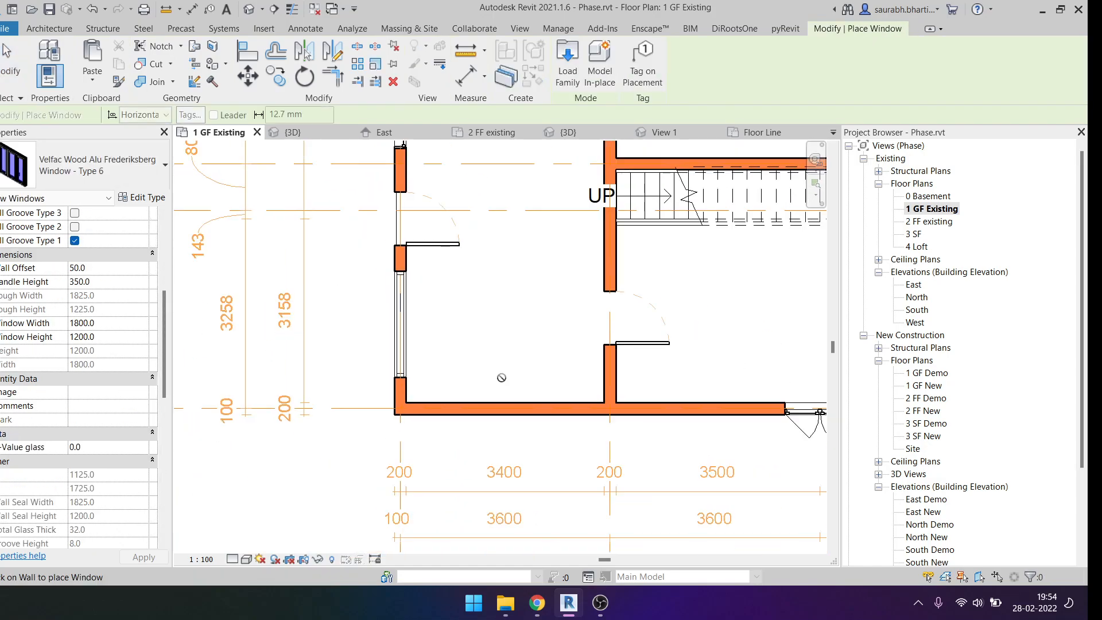
click(495, 404)
key(Escape)
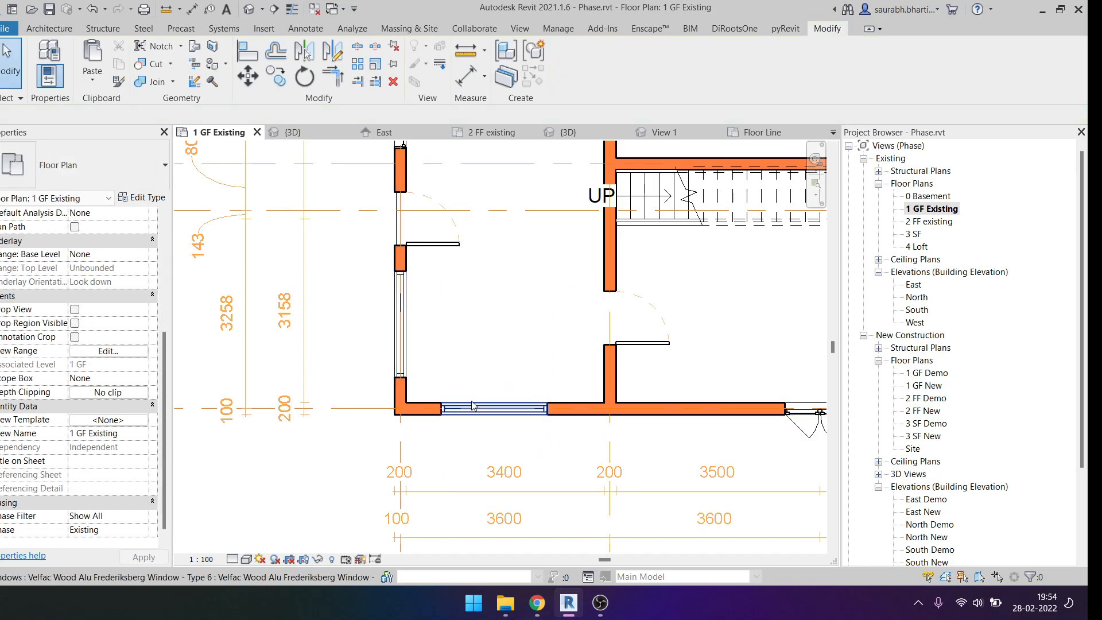
scroll(475, 406, up, 3)
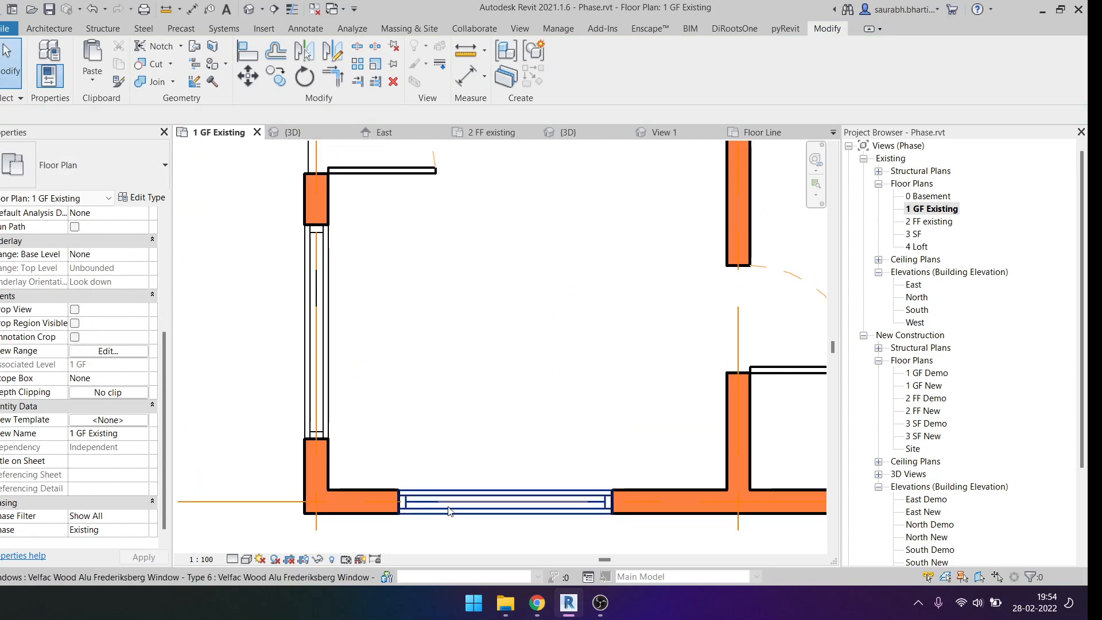
Compare the type parameters of an M_Fixed 0610 x 0610mm window with those of the west-wall Velfac window, especially the Dimensions group.
scroll(368, 372, down, 2)
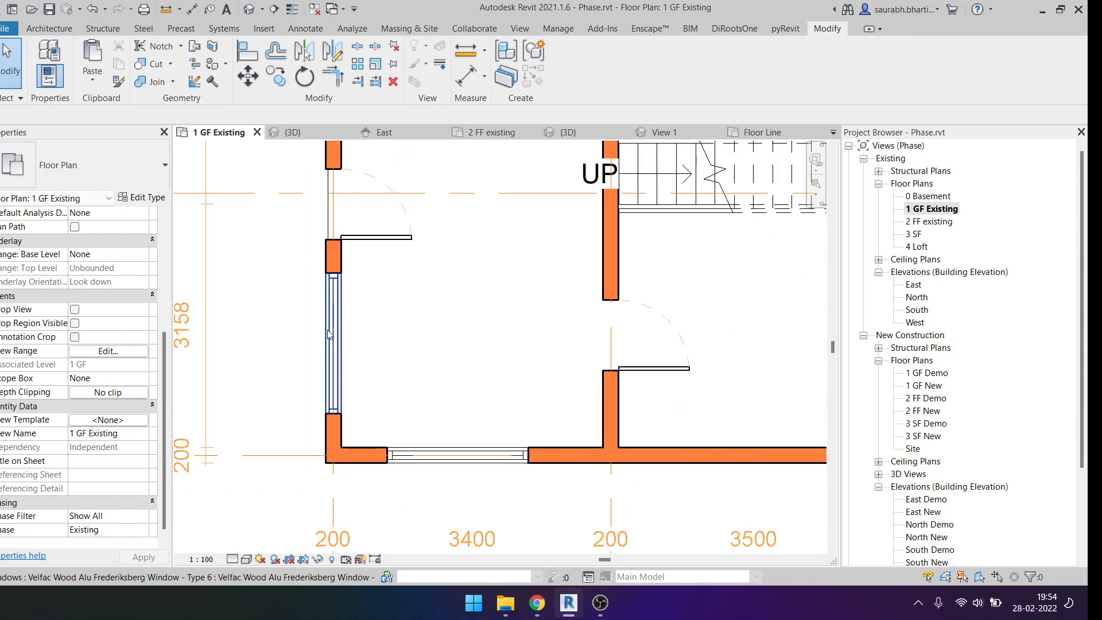
scroll(328, 335, down, 4)
click(326, 285)
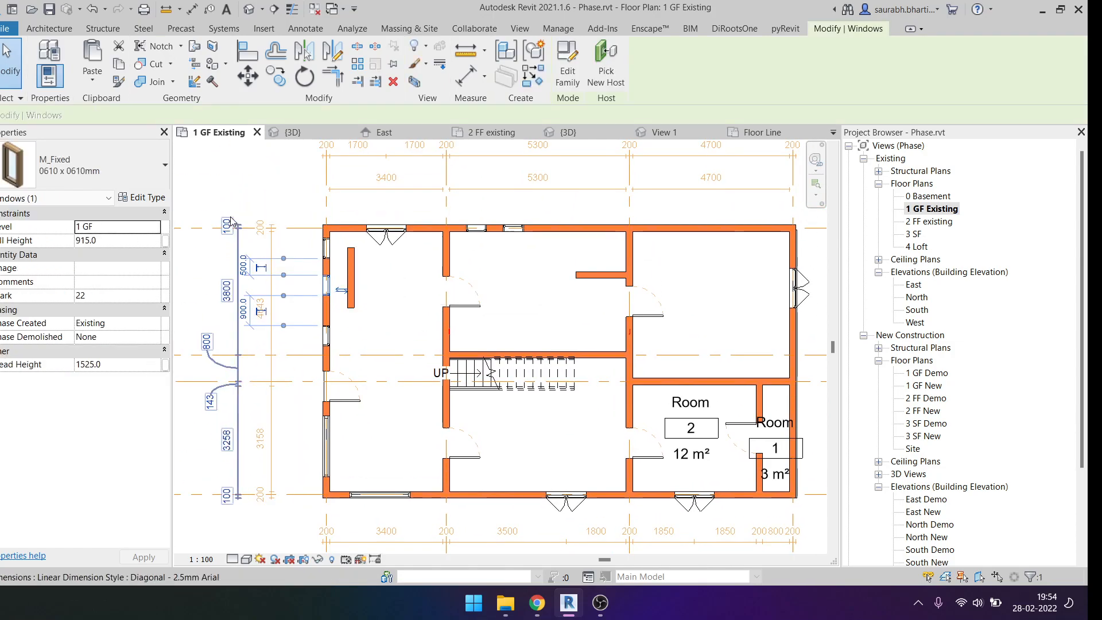
click(141, 196)
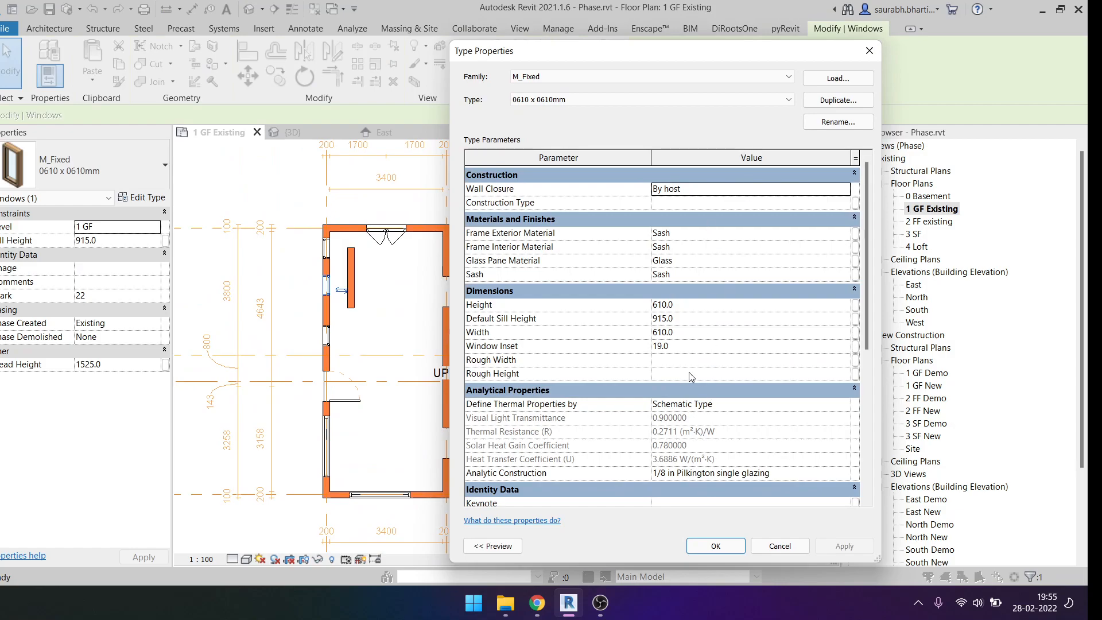
key(Escape)
key(Escape)
scroll(352, 438, up, 4)
click(339, 436)
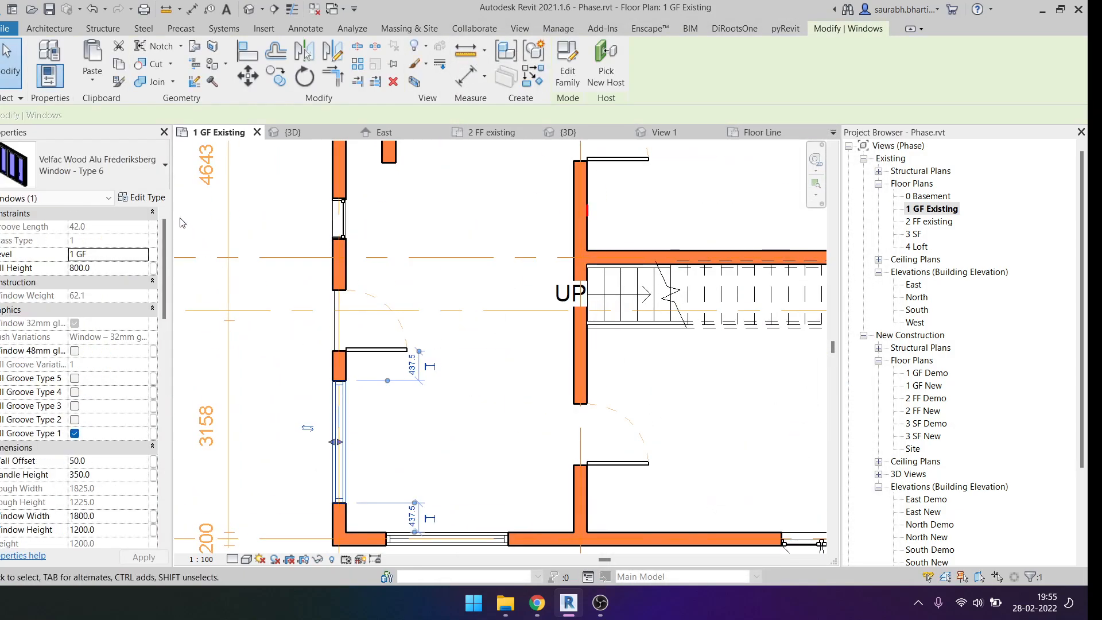
click(141, 197)
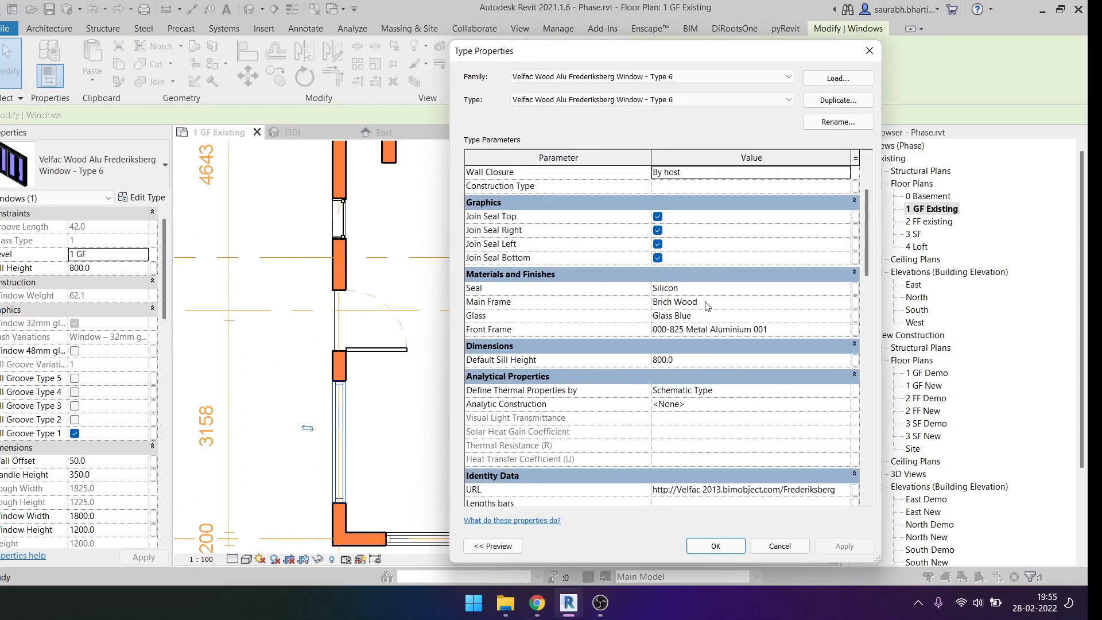
scroll(695, 385, down, 2)
scroll(706, 367, up, 4)
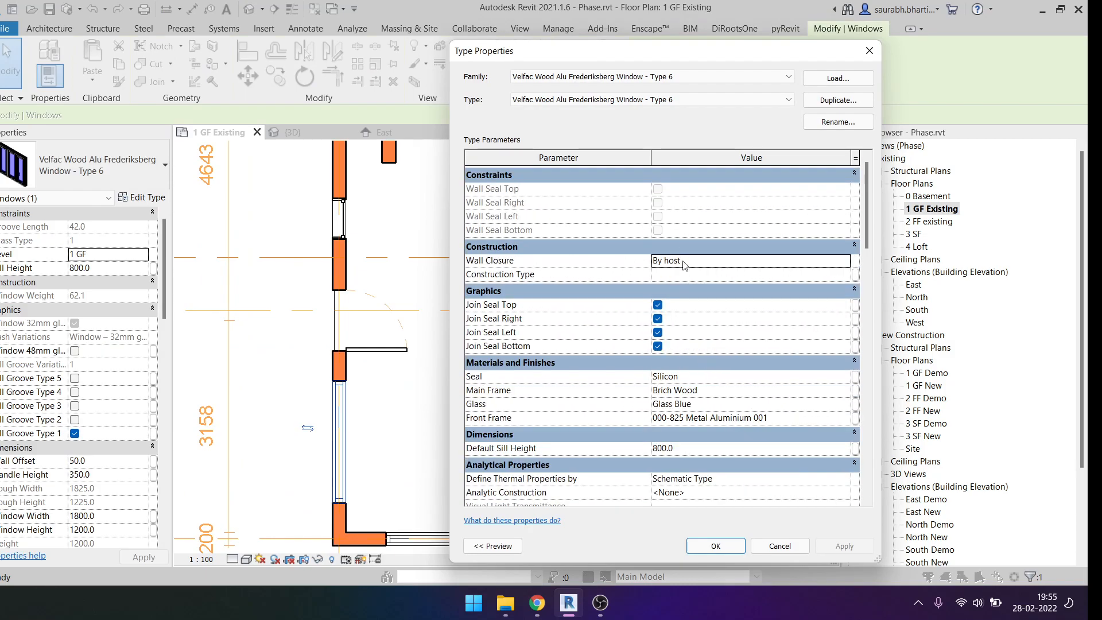
scroll(686, 321, down, 3)
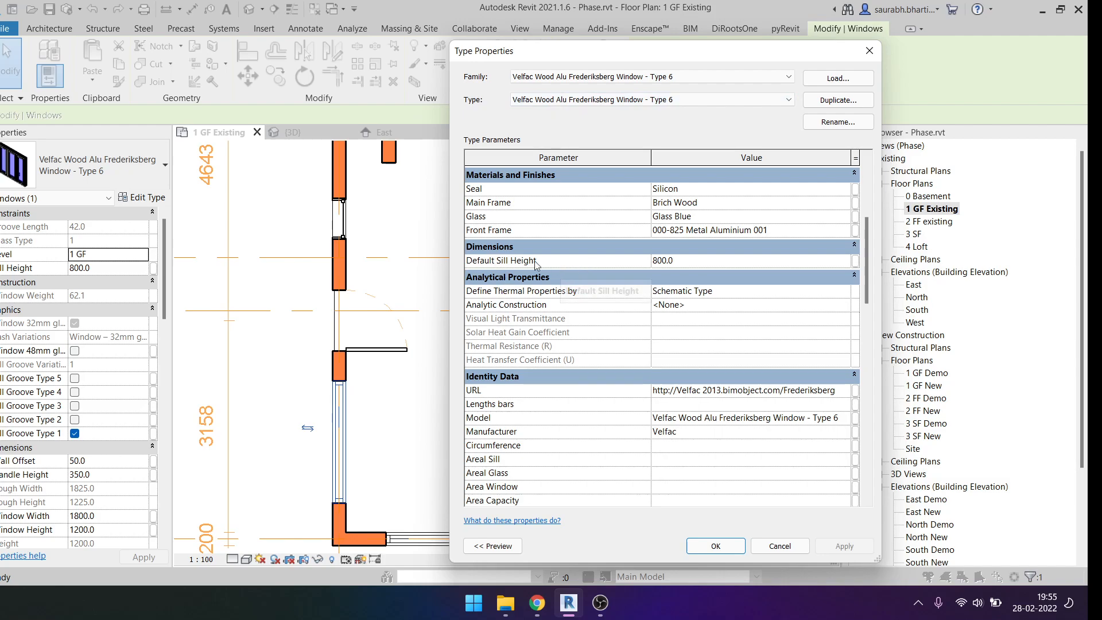
click(868, 50)
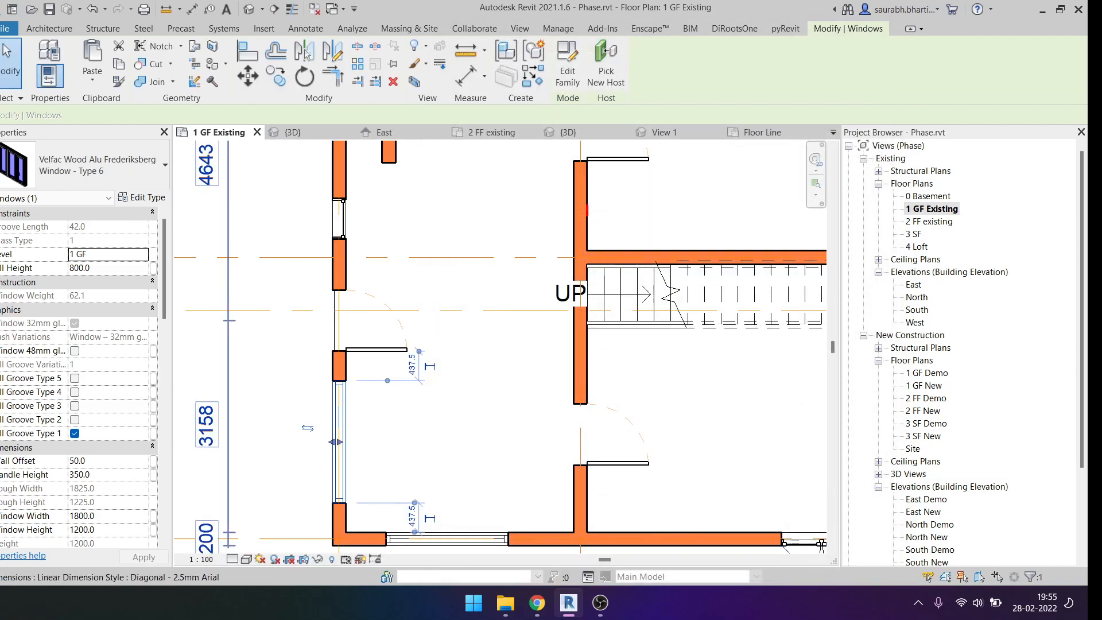
Set the Window Width of the west-wall Velfac window to 1000.
scroll(40, 492, down, 5)
scroll(27, 338, up, 3)
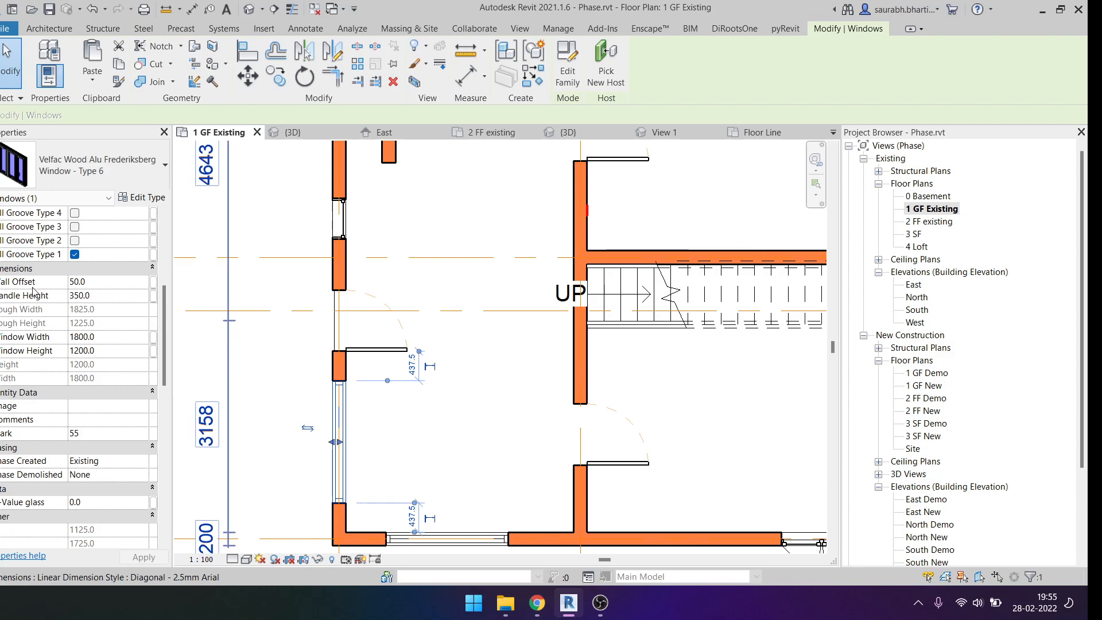
click(122, 342)
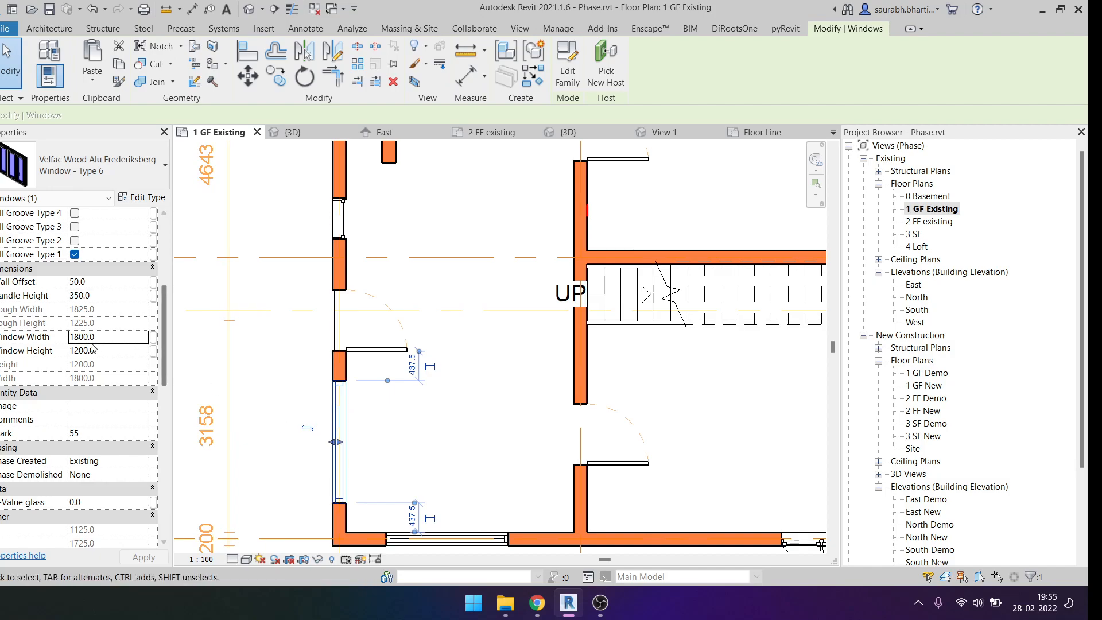
double_click(143, 338)
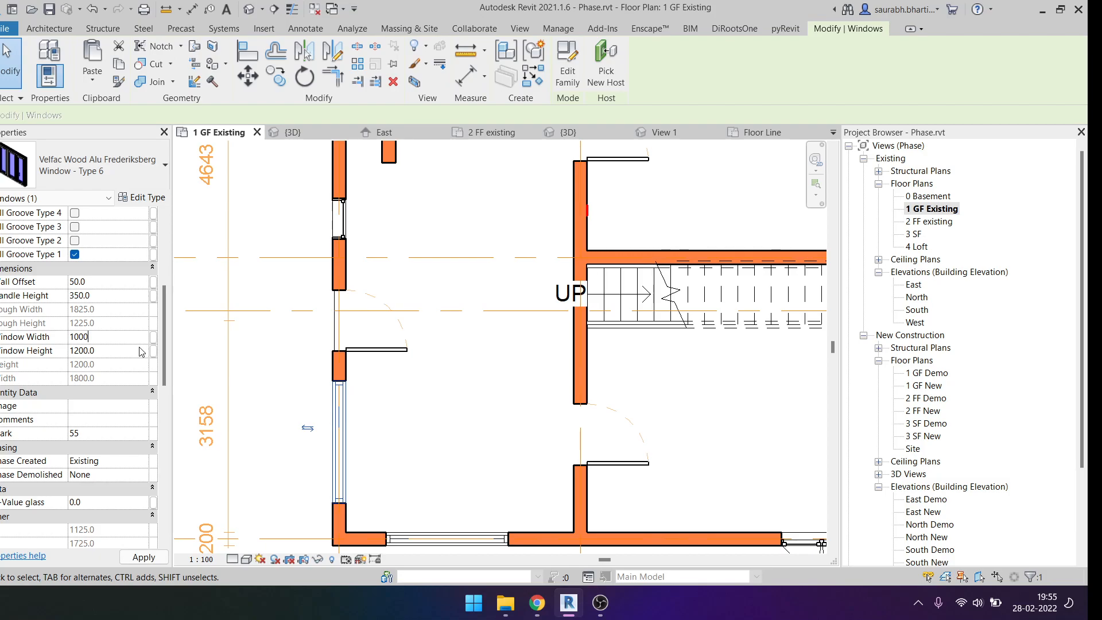
middle_drag(351, 440, 369, 386)
key(Escape)
click(369, 385)
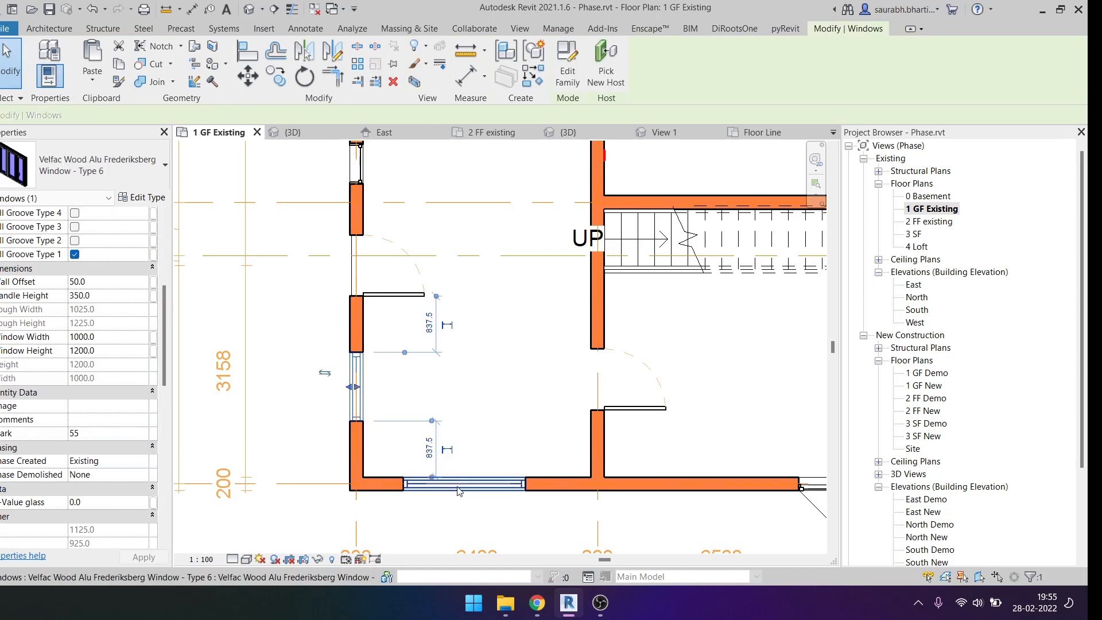
Set the Window Width of the south-wall Velfac window to 2000.
click(494, 486)
key(Escape)
click(462, 490)
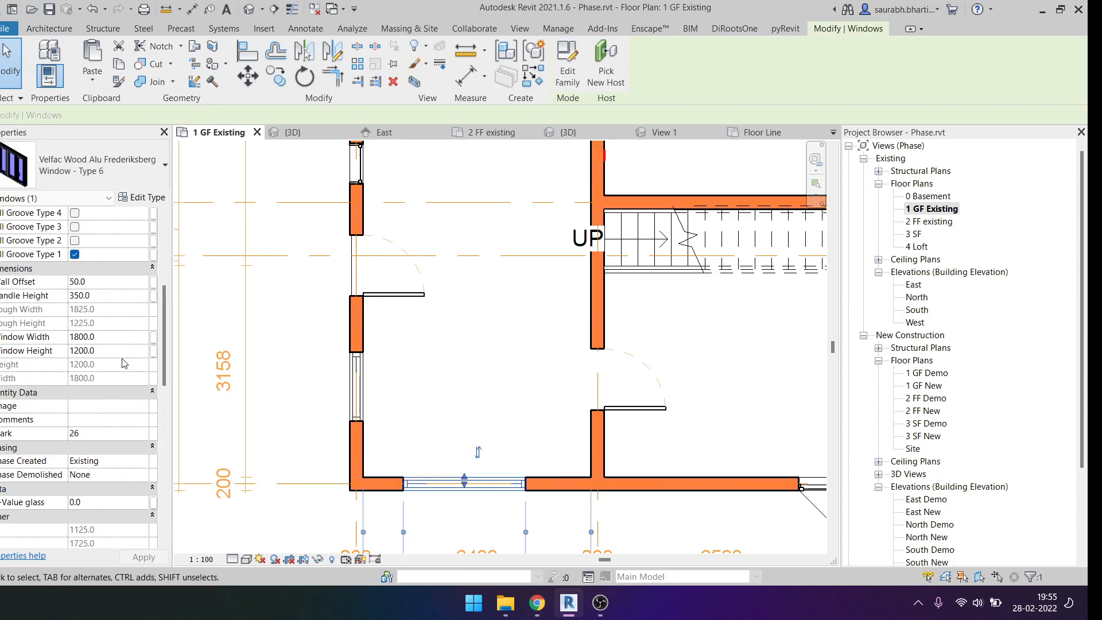
click(116, 337)
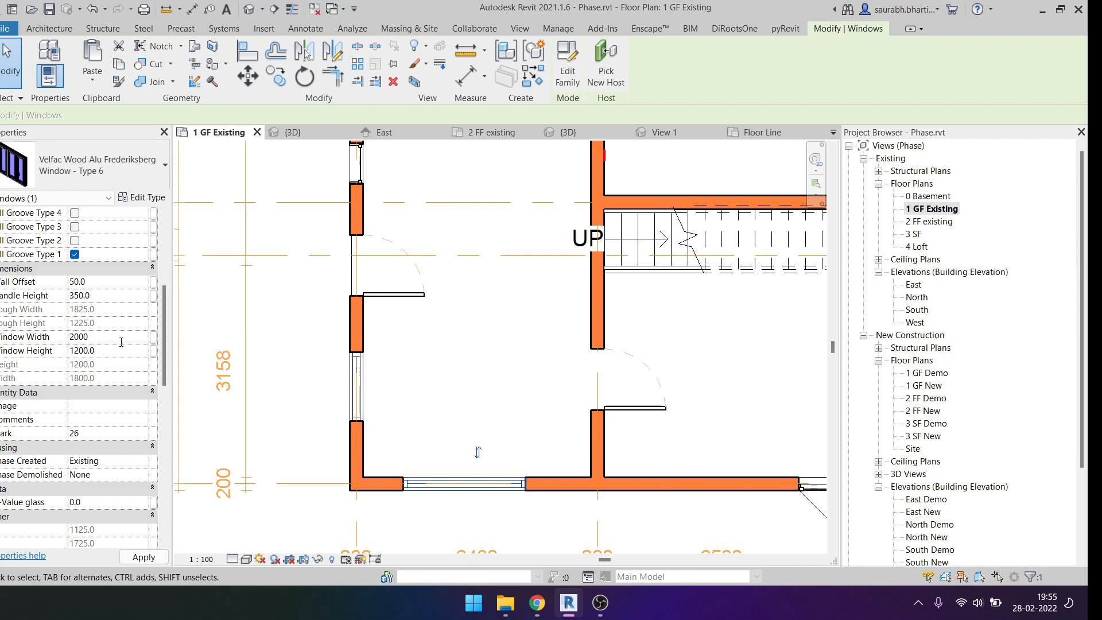
text(2000)
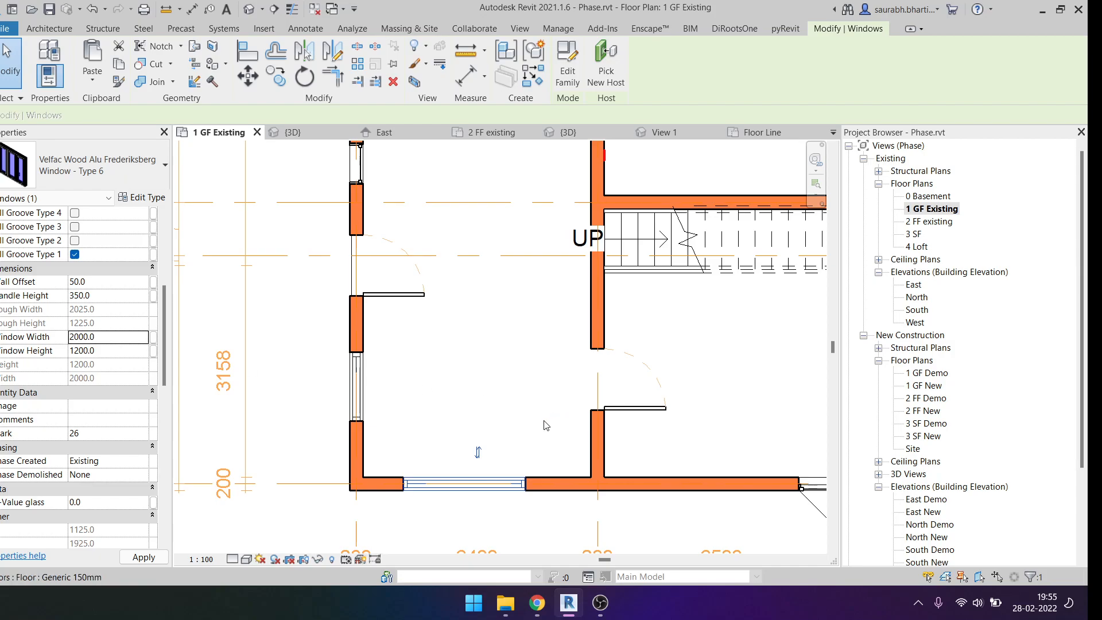
middle_drag(475, 450, 495, 389)
click(475, 457)
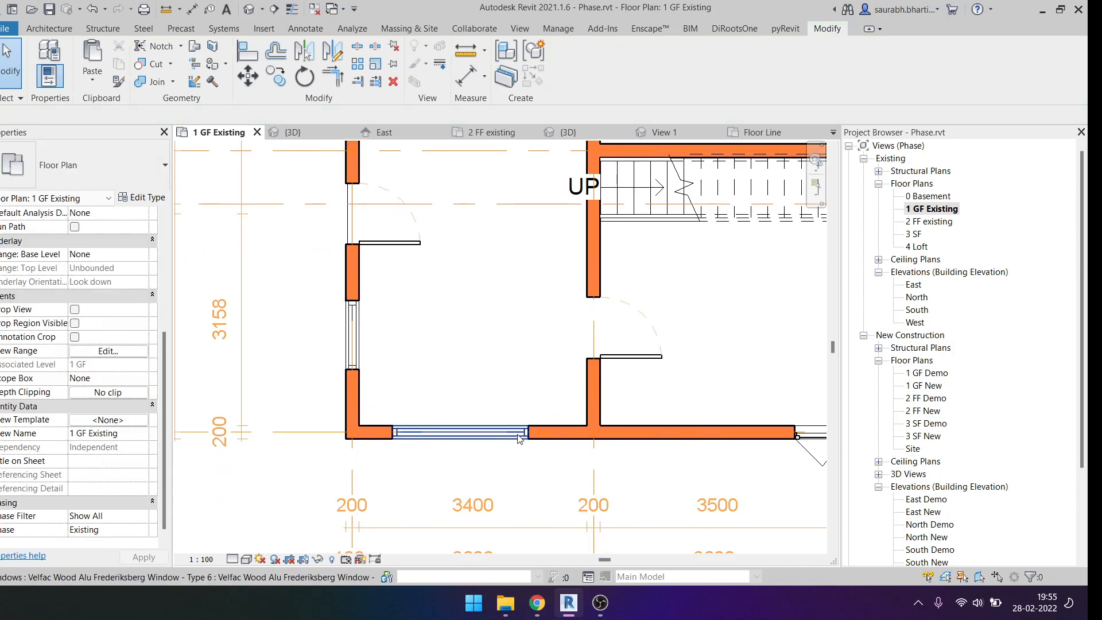
Review the instance dimensions and type name of the west-wall Velfac window.
click(350, 335)
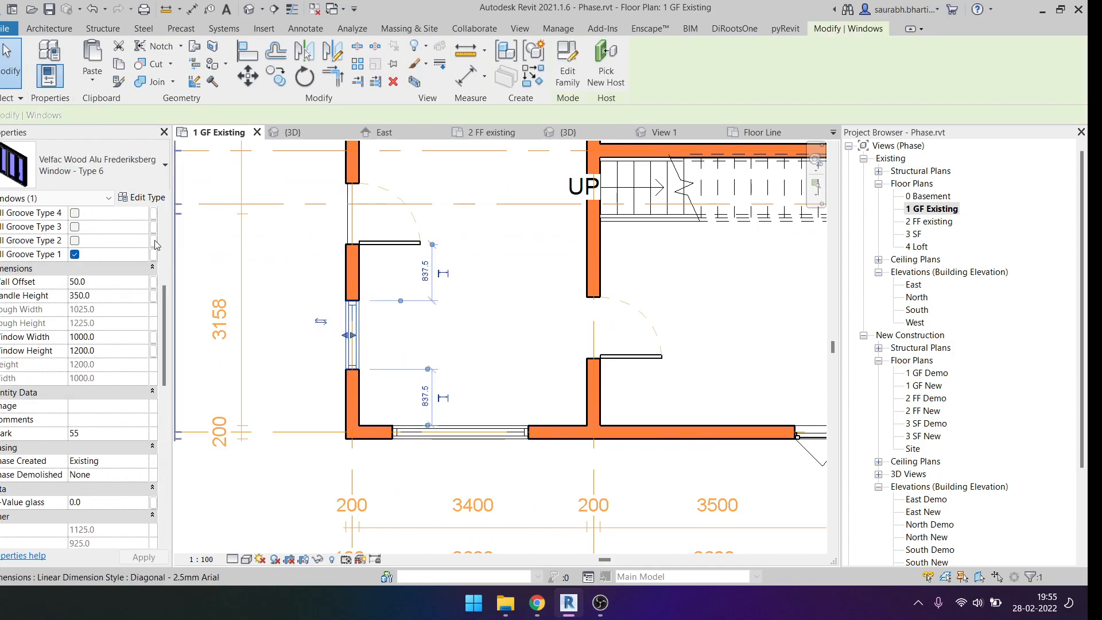
click(100, 165)
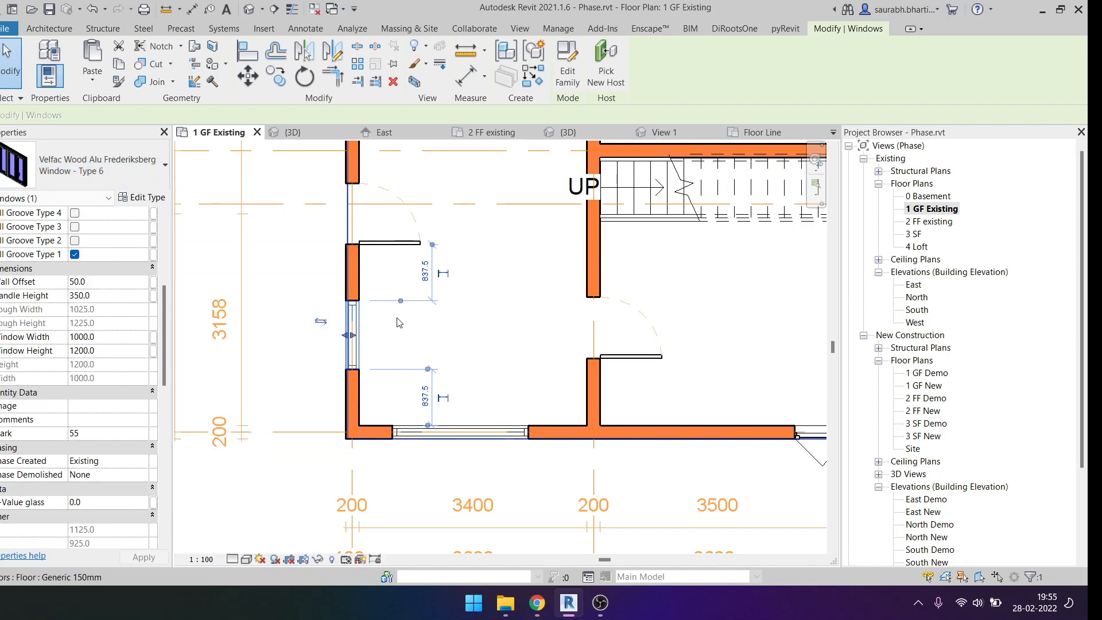
key(Escape)
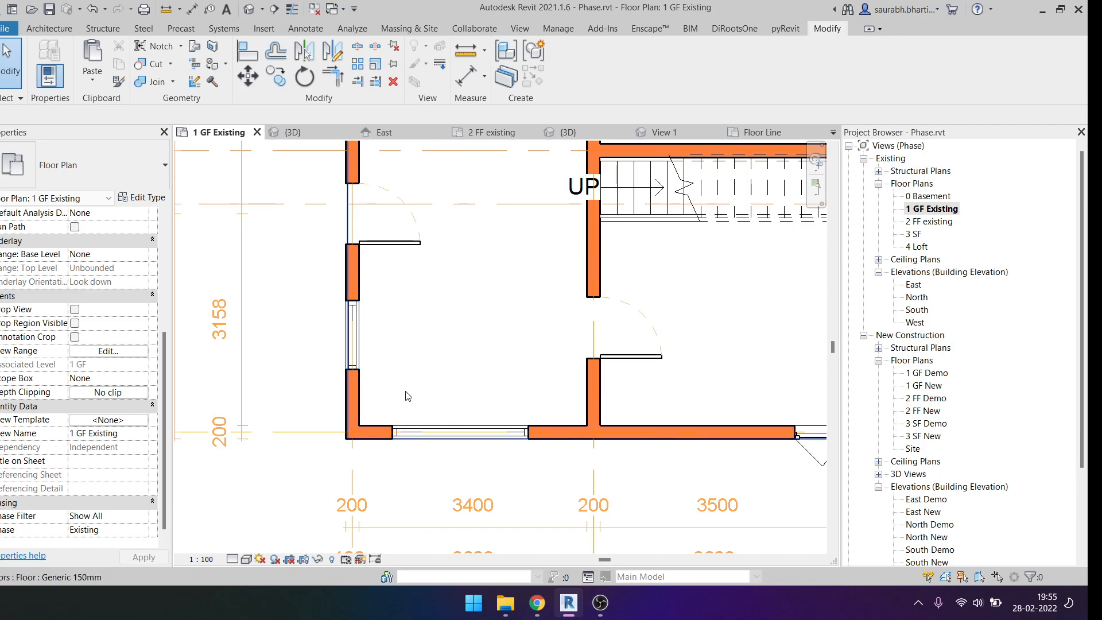
middle_drag(363, 348, 384, 385)
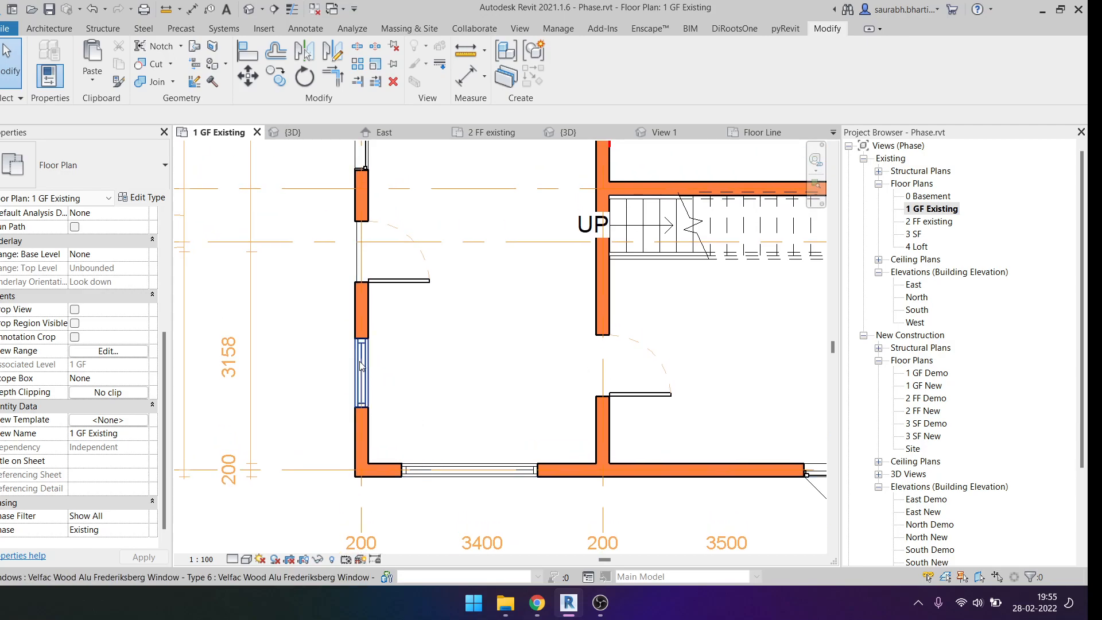
Compare the M_Fixed 0610 x 0610mm windows along the west wall with the Velfac windows on the west and south walls of the ground floor.
click(364, 361)
key(Escape)
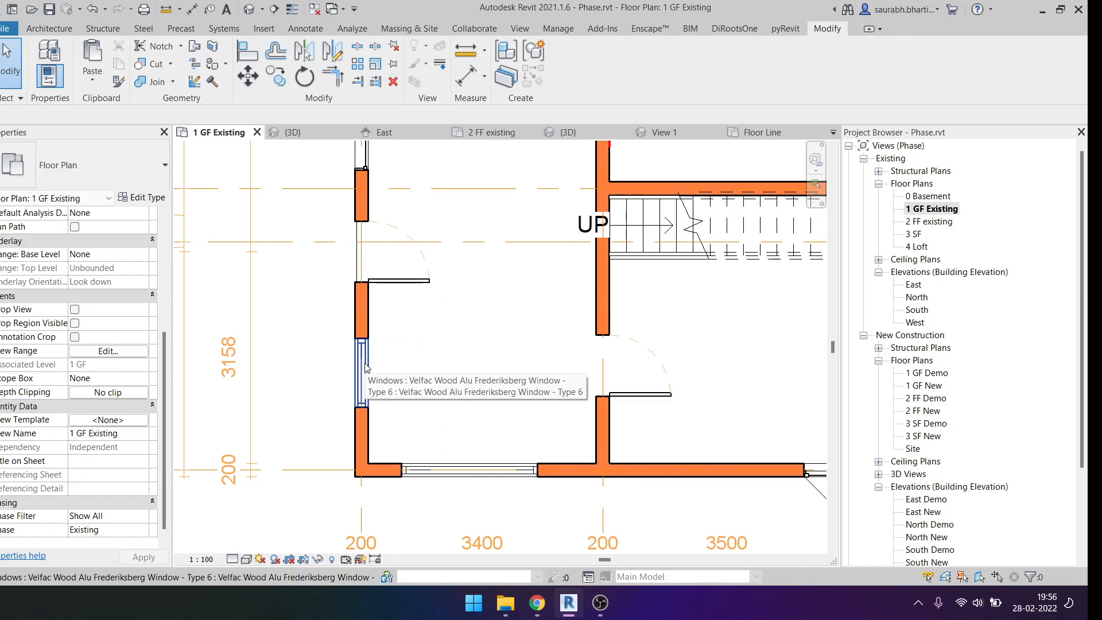
click(365, 367)
scroll(370, 378, down, 3)
scroll(378, 398, up, 3)
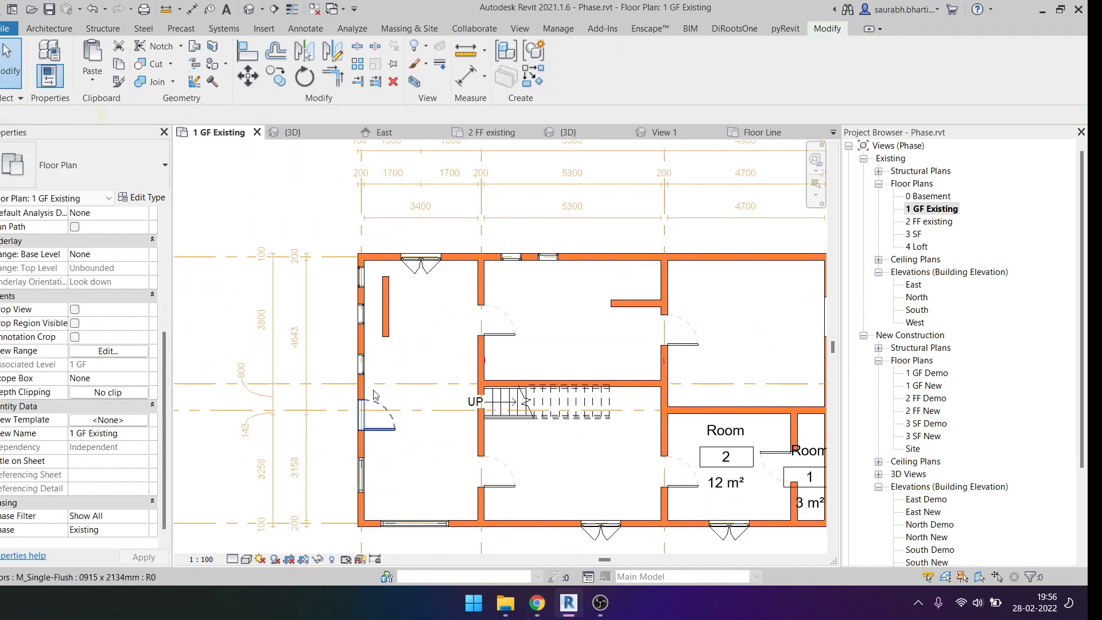
click(362, 358)
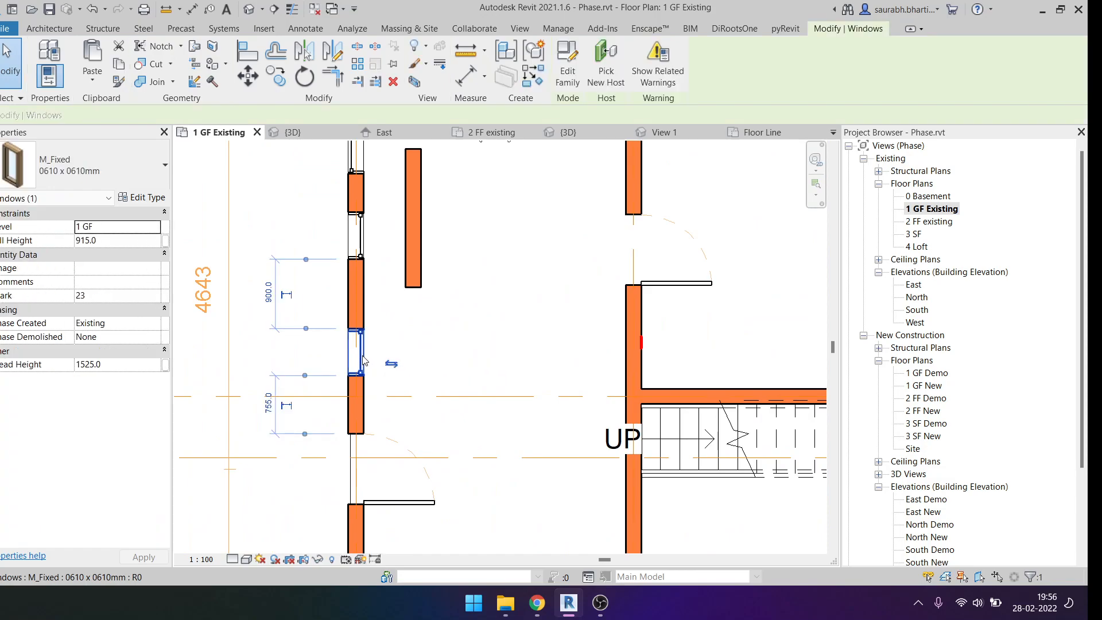
click(363, 242)
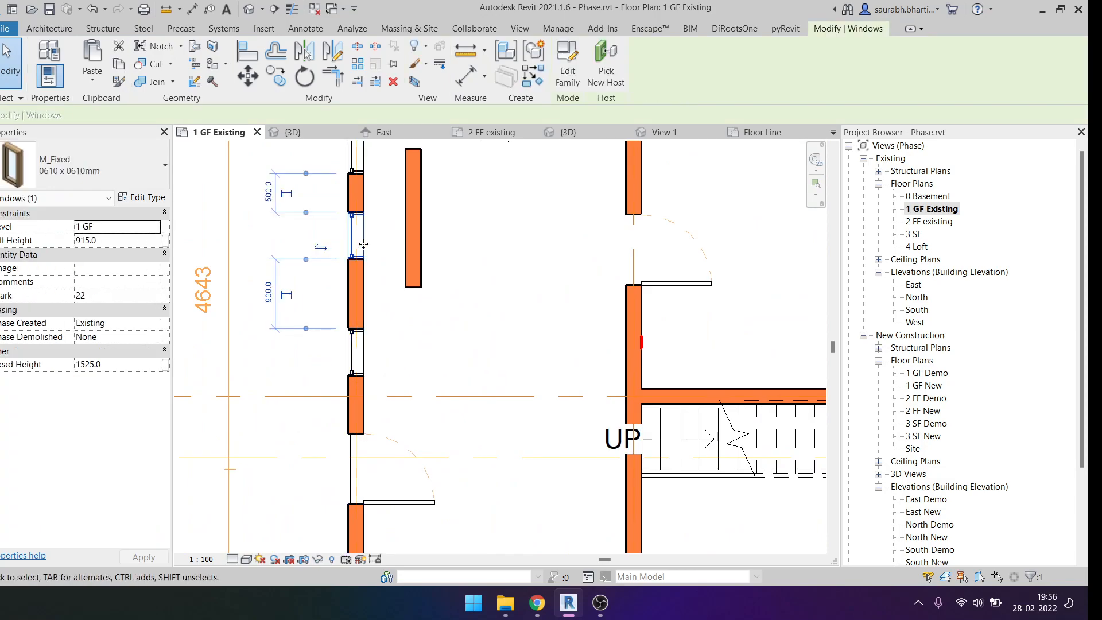
middle_drag(363, 241, 381, 346)
click(375, 242)
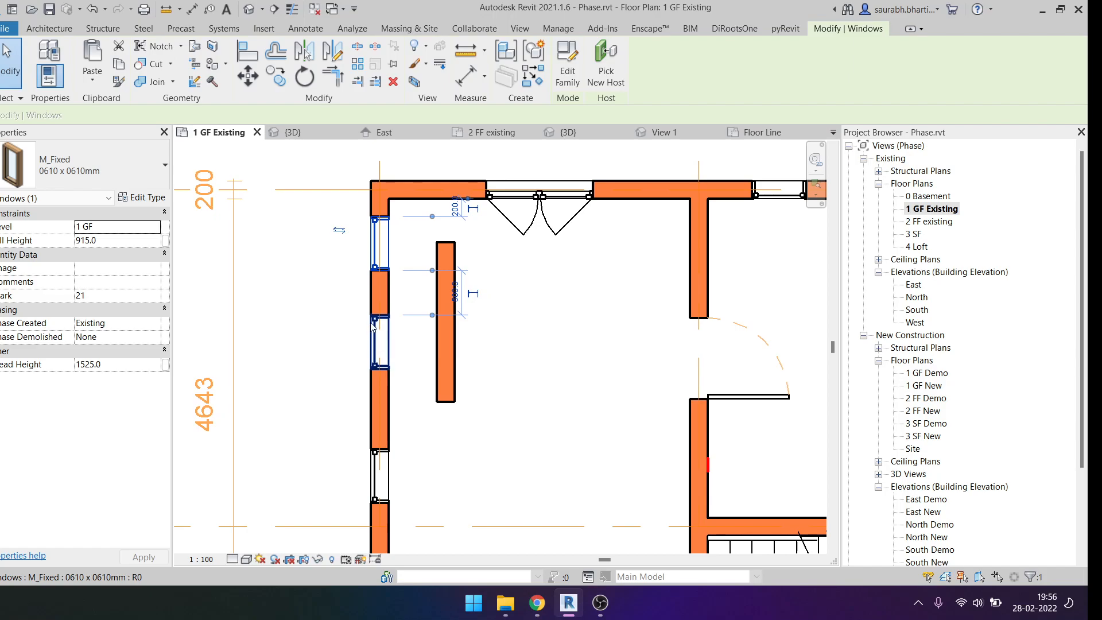
scroll(370, 327, down, 3)
key(Escape)
scroll(385, 339, up, 3)
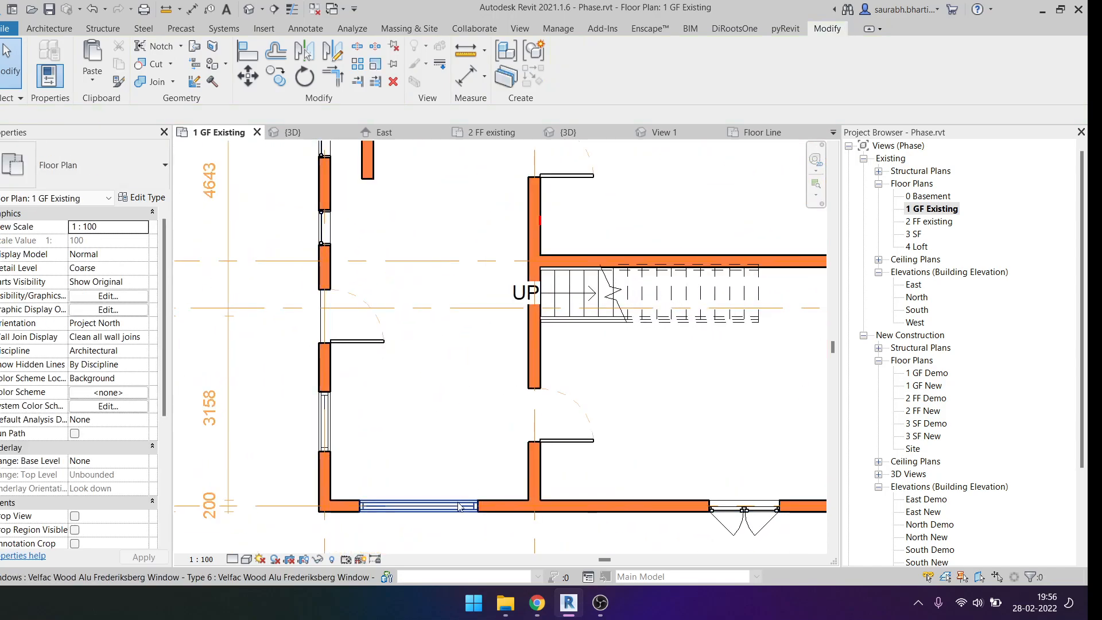
scroll(333, 401, up, 4)
scroll(320, 376, down, 4)
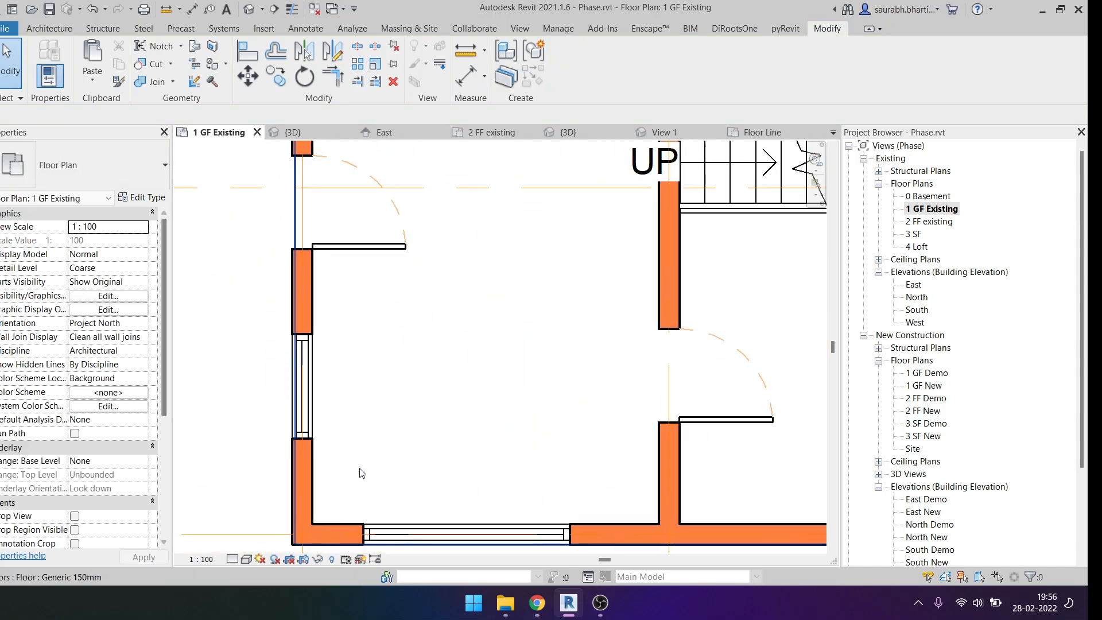
Switch to the M_Fixed window family, examine its Floor Line plan, and open its Exterior elevation.
click(762, 133)
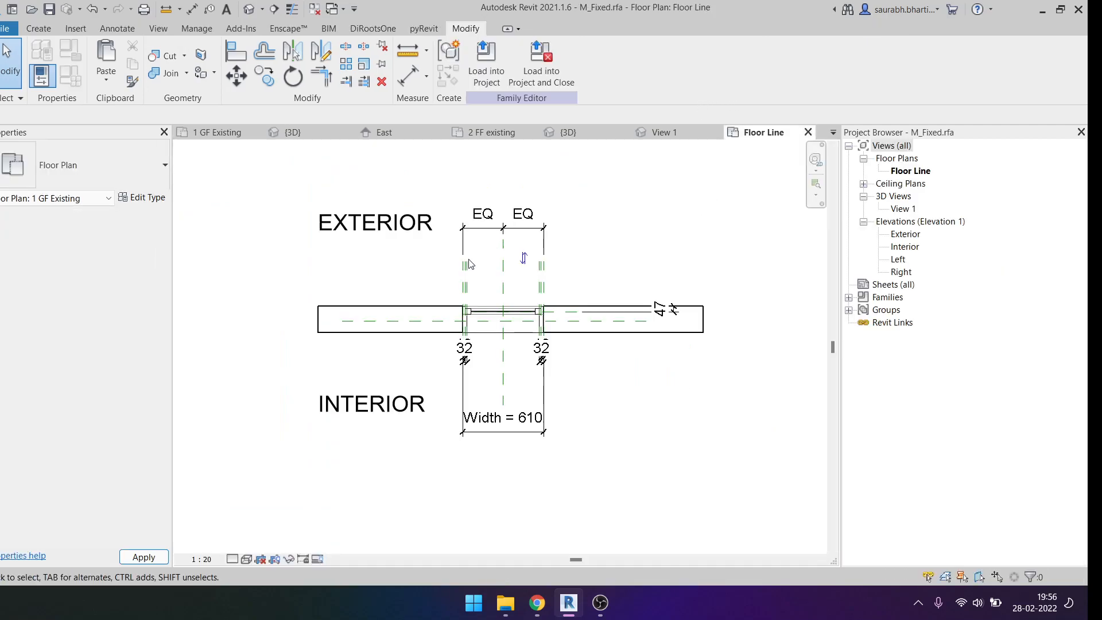
scroll(713, 310, up, 2)
scroll(560, 405, down, 2)
click(656, 326)
key(Escape)
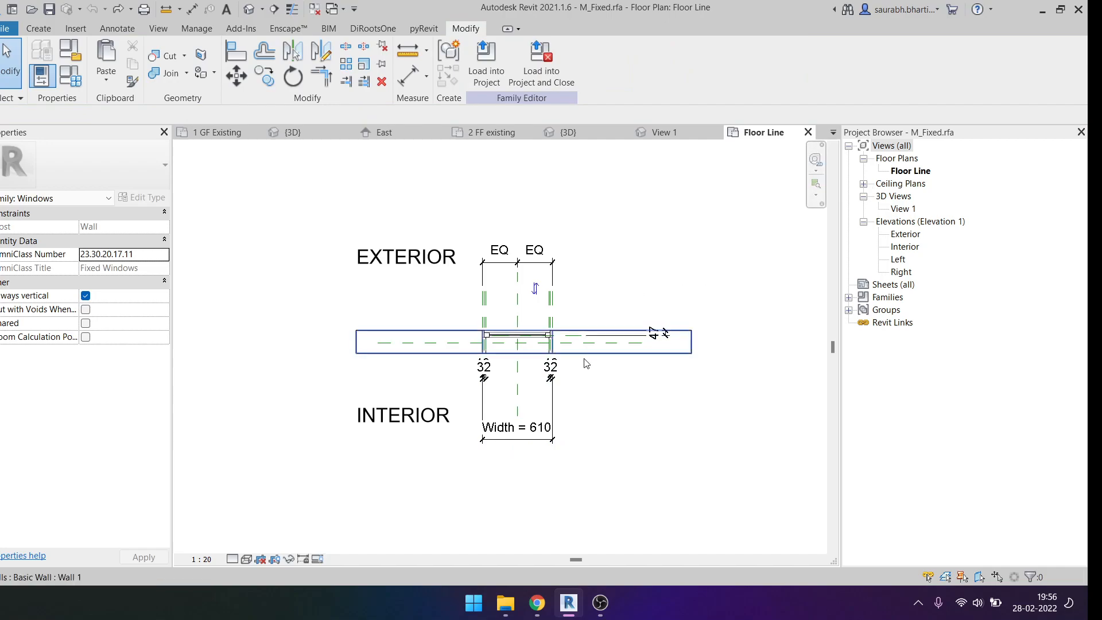
scroll(696, 339, up, 3)
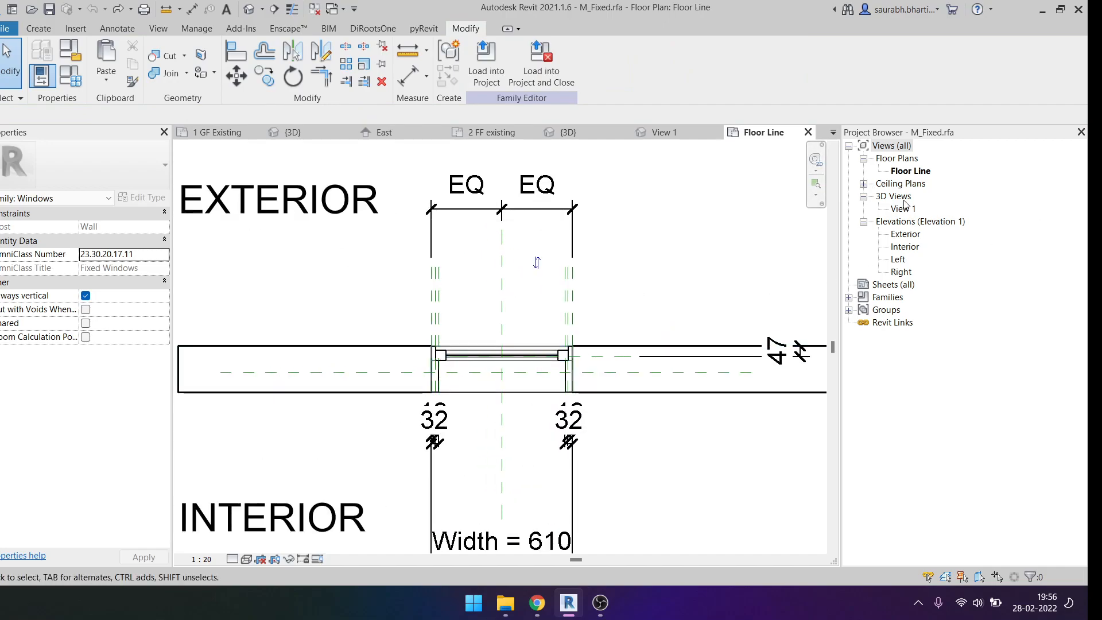
double_click(905, 235)
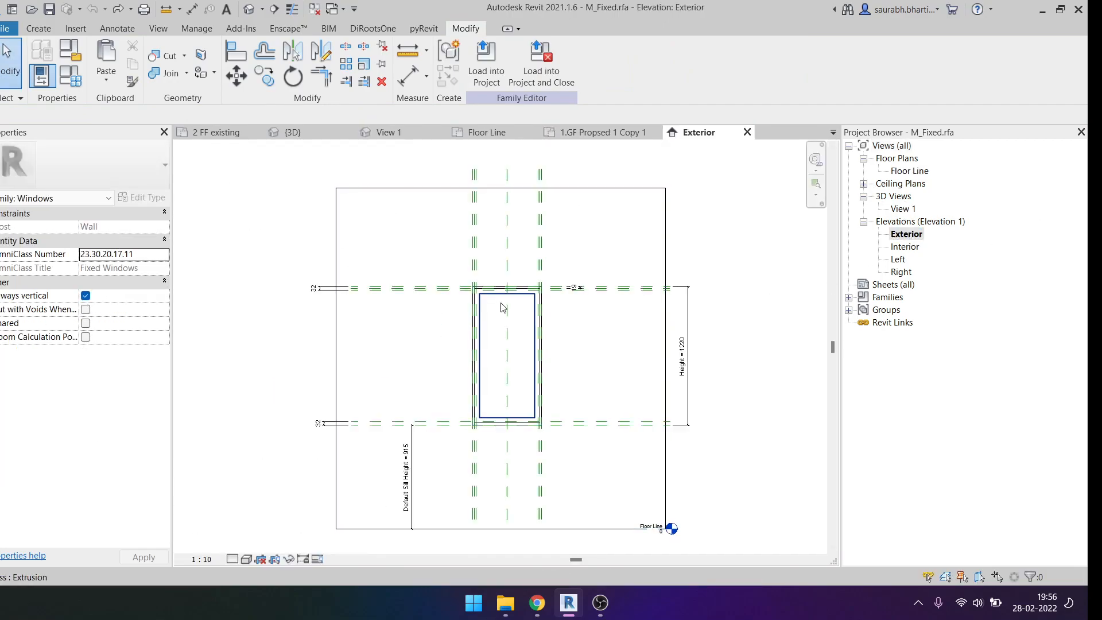
scroll(566, 299, up, 2)
click(720, 367)
click(290, 237)
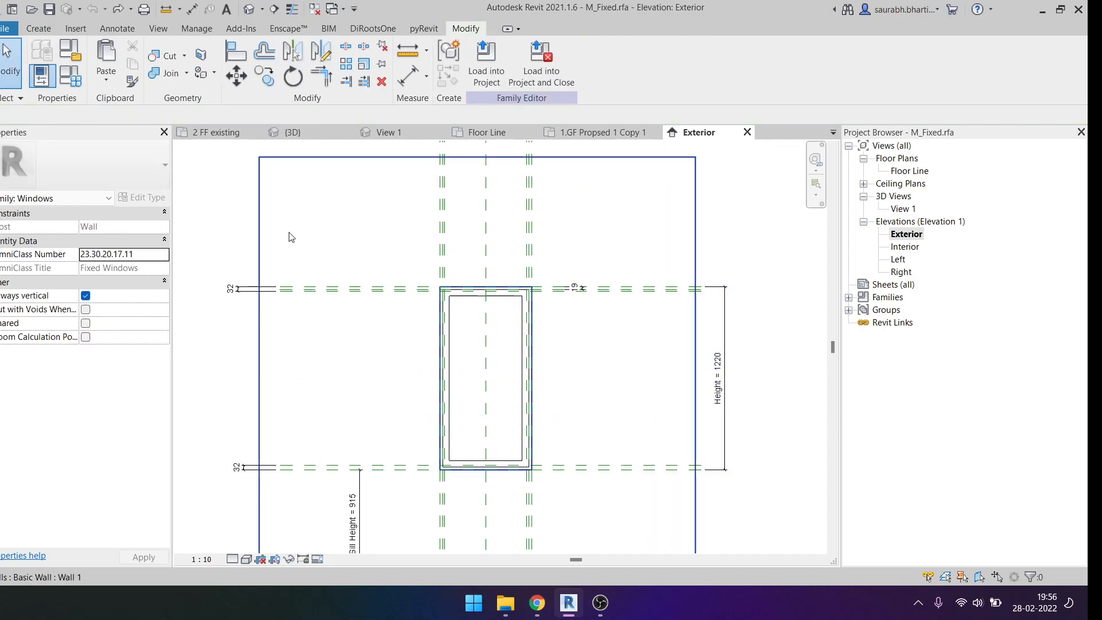
Inspect the family's type parameters and the parameter properties of Height, leaving them unedited.
click(70, 75)
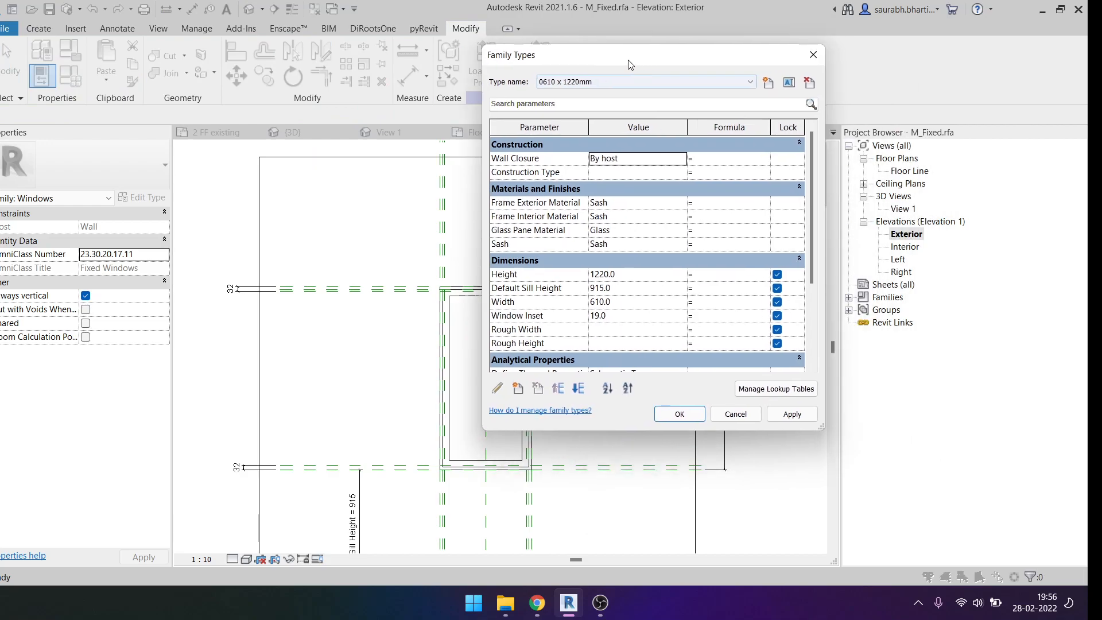
scroll(576, 343, down, 4)
scroll(571, 287, up, 4)
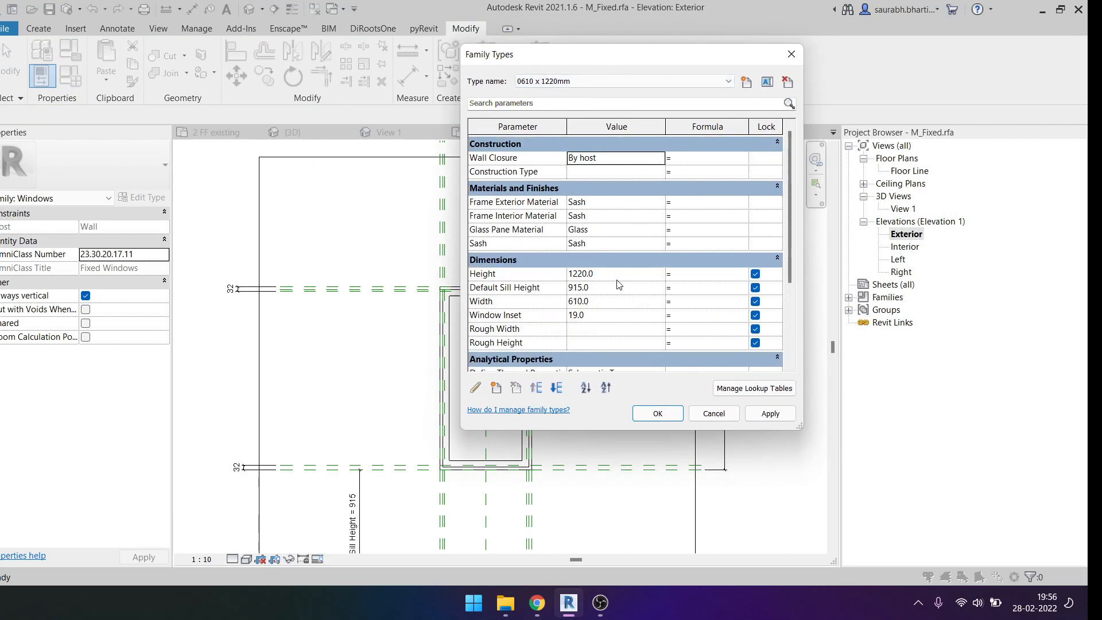
click(557, 274)
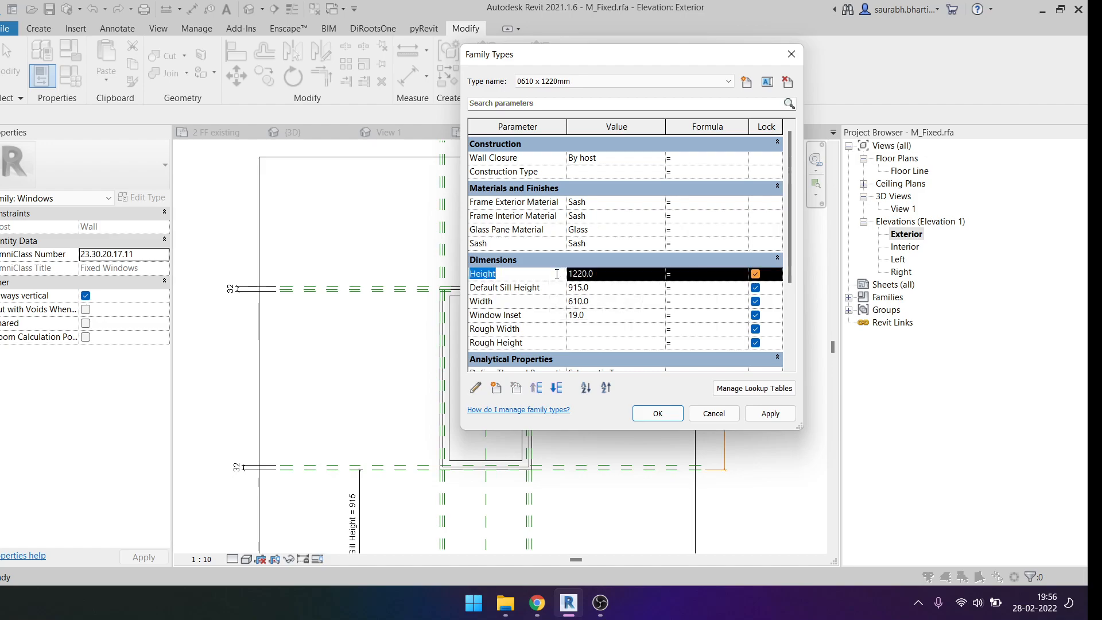
click(475, 387)
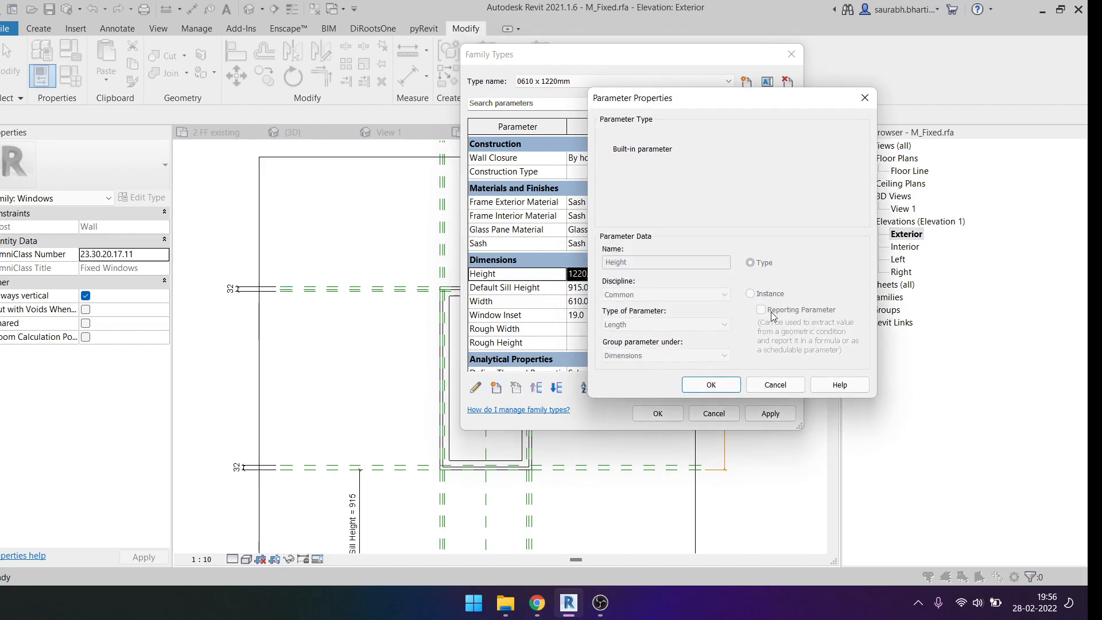
click(796, 390)
click(713, 413)
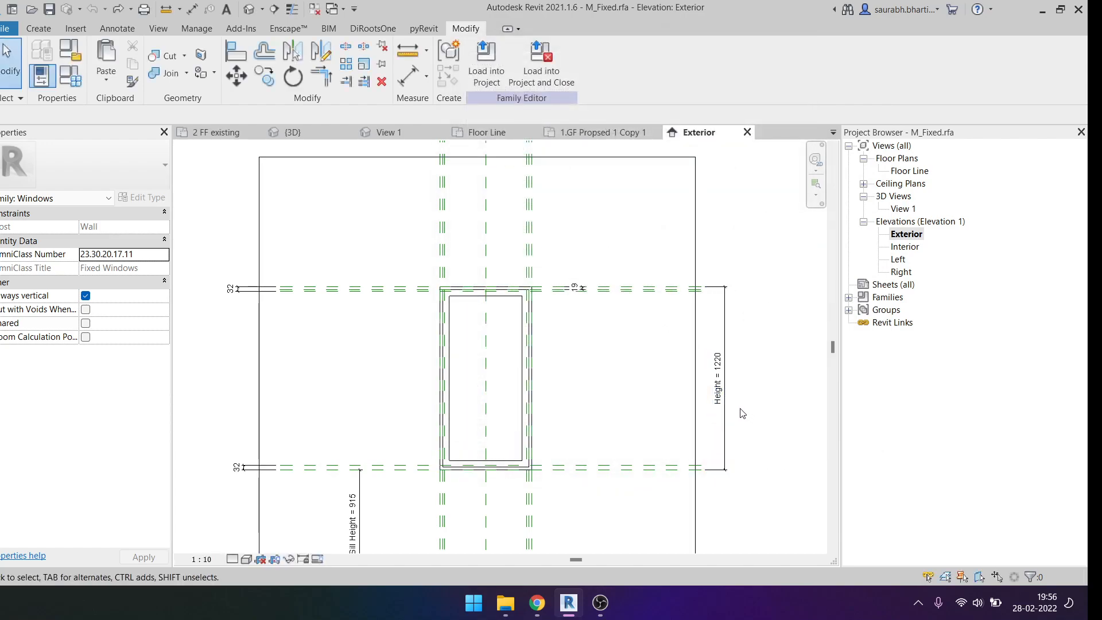
Label the window's height dimension in the Exterior elevation with a new family instance parameter named Height Of Window.
click(721, 422)
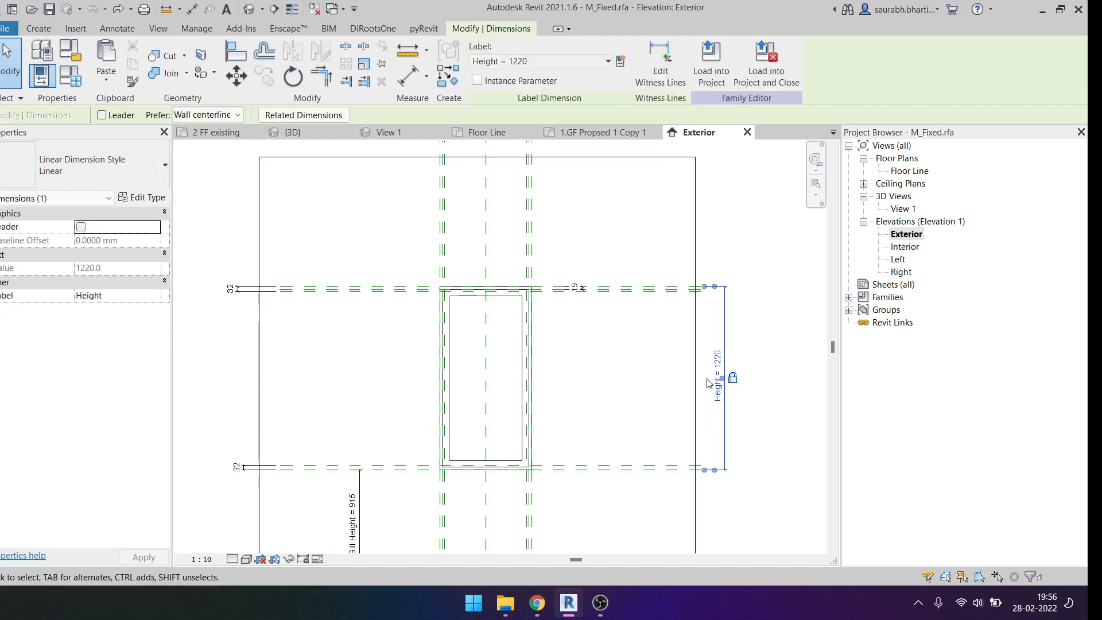
click(620, 61)
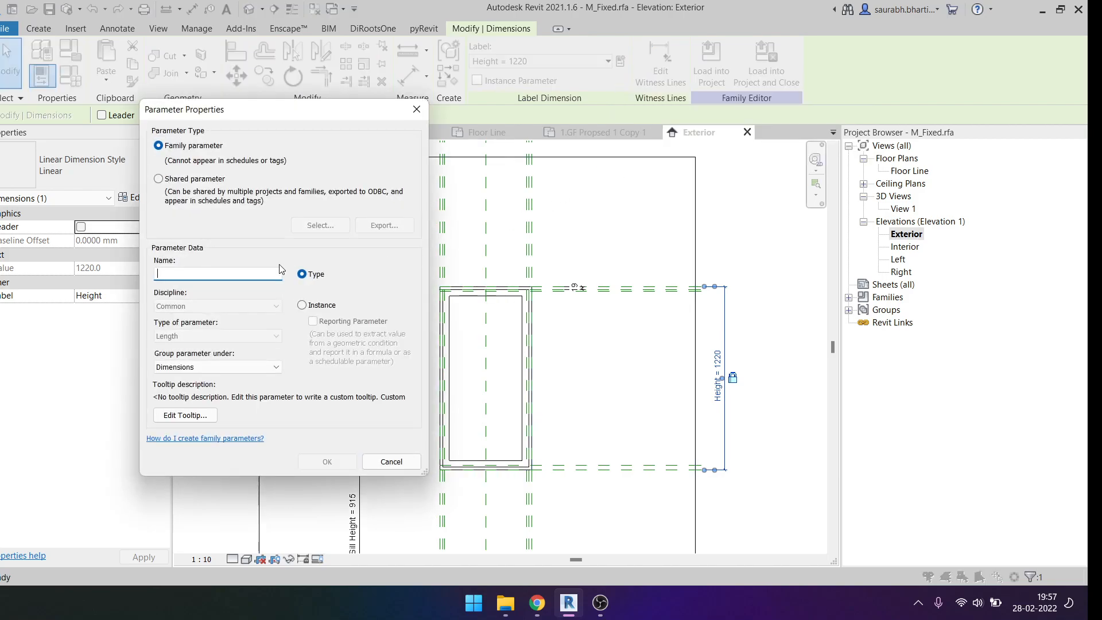
text(hE)
key(BackSpace)
key(BackSpace)
key(BackSpace)
key(BackSpace)
key(BackSpace)
text(he)
key(BackSpace)
key(BackSpace)
key(BackSpace)
key(BackSpace)
key(BackSpace)
text(Height Of Window)
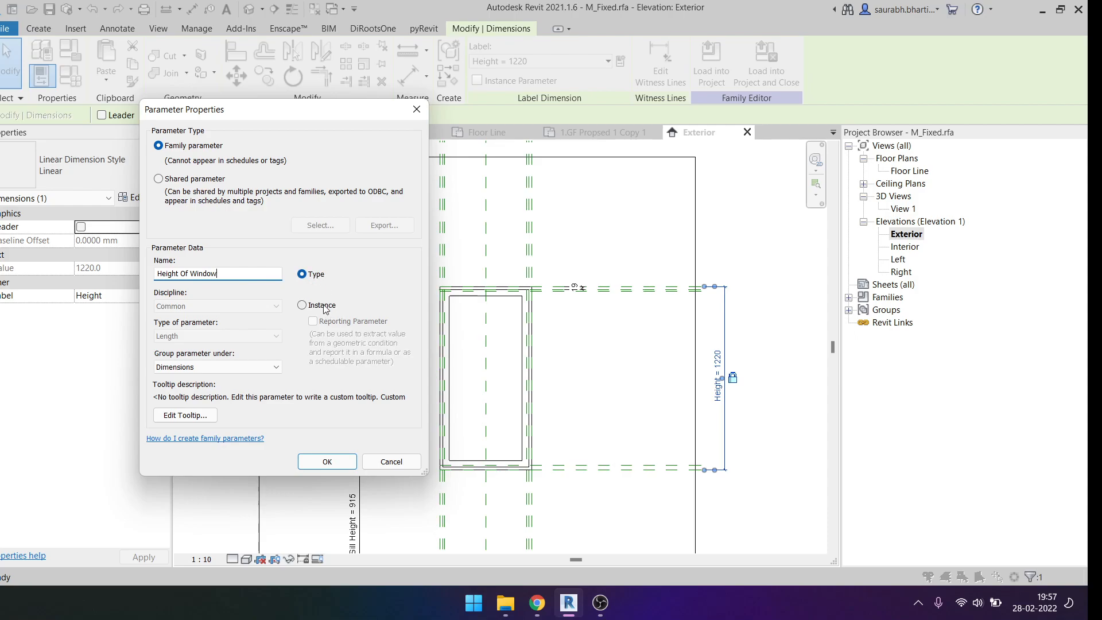
click(322, 306)
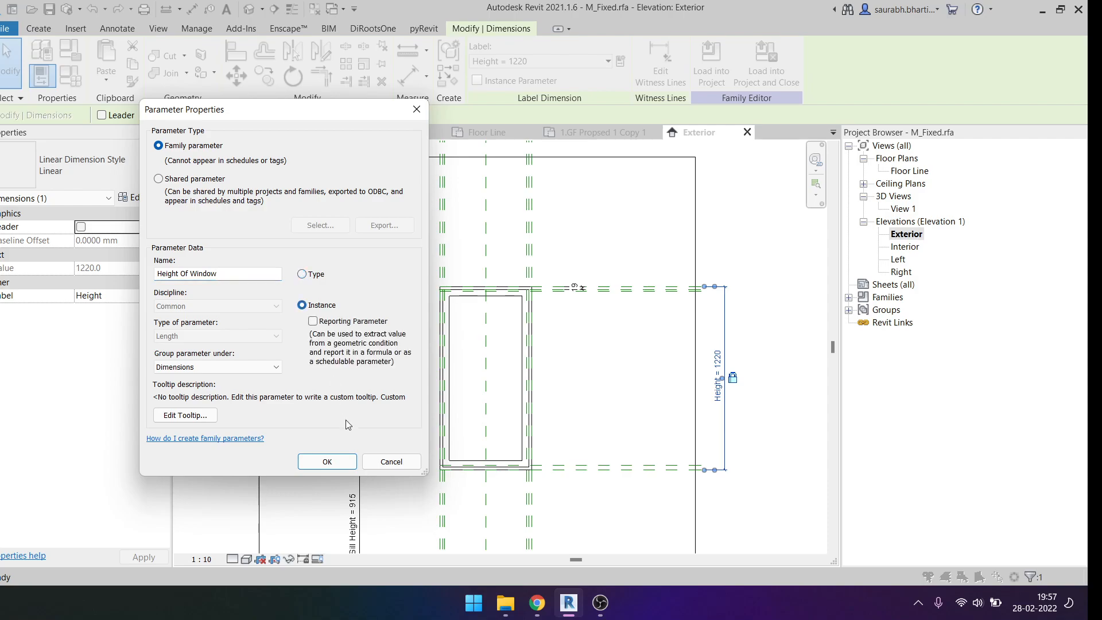
click(327, 461)
click(742, 379)
click(735, 376)
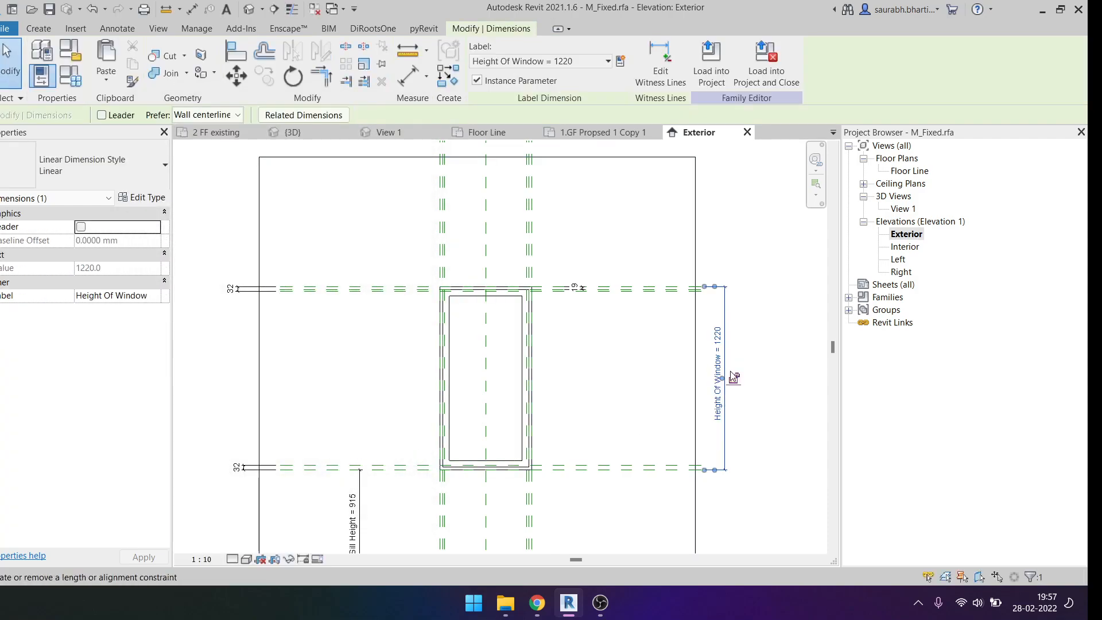
click(549, 62)
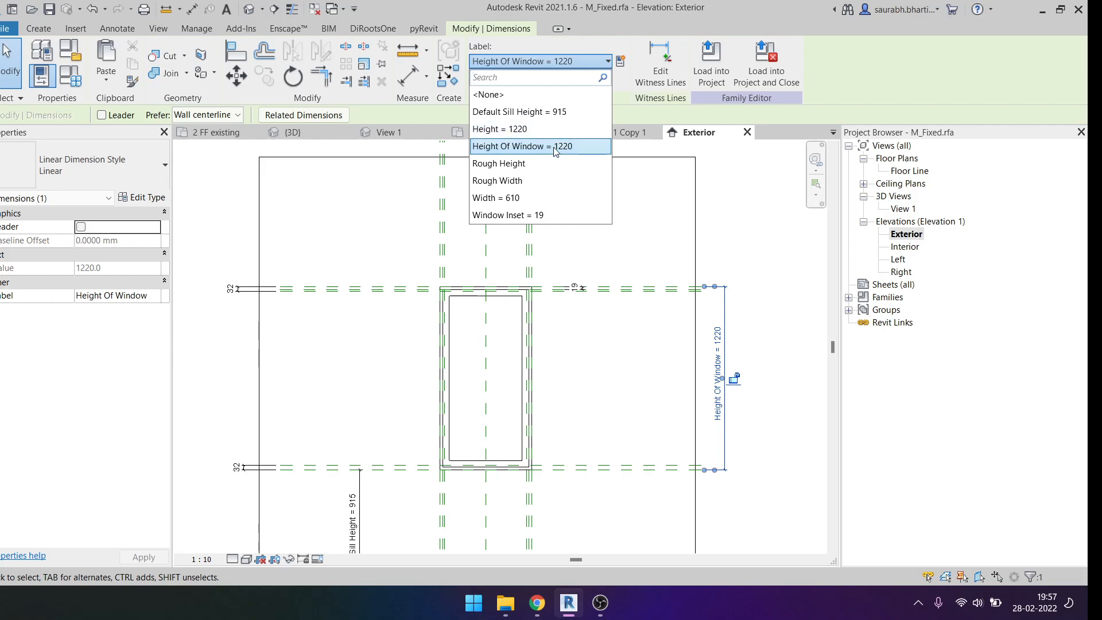
scroll(446, 269, down, 2)
key(Escape)
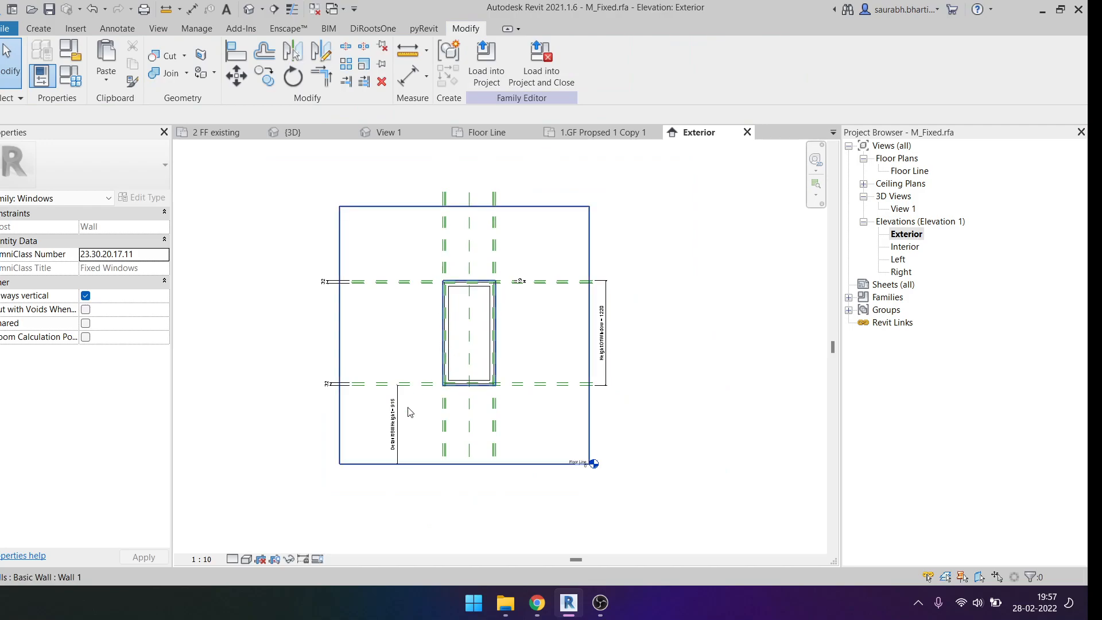
Label the window's width dimension in the Floor Line plan with a new family instance parameter named Width Of window.
scroll(410, 411, up, 2)
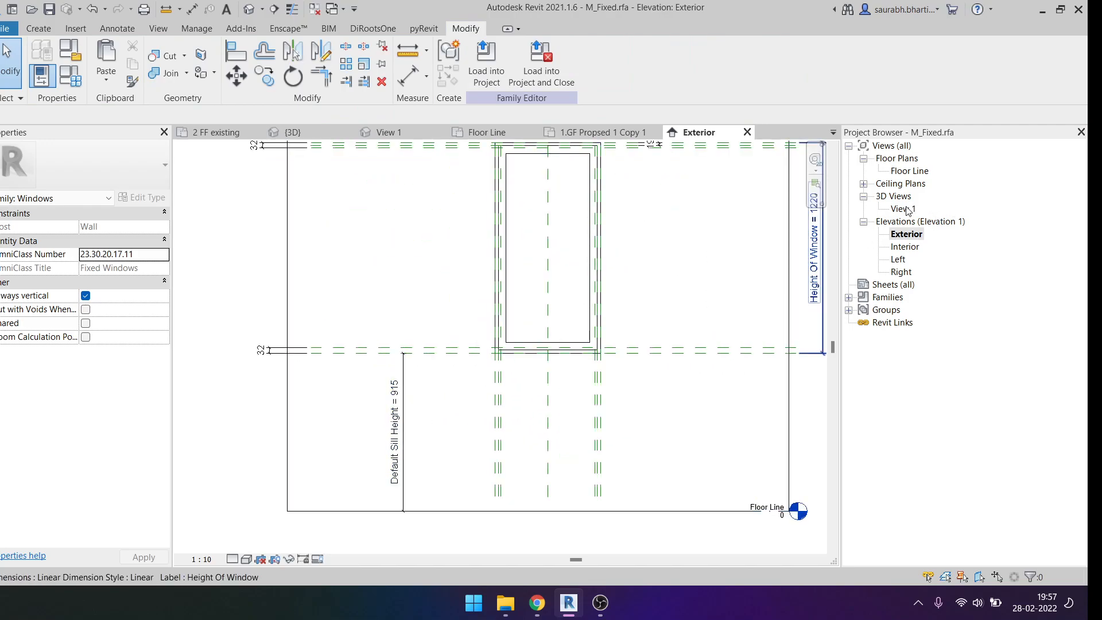
double_click(917, 171)
scroll(488, 253, down, 2)
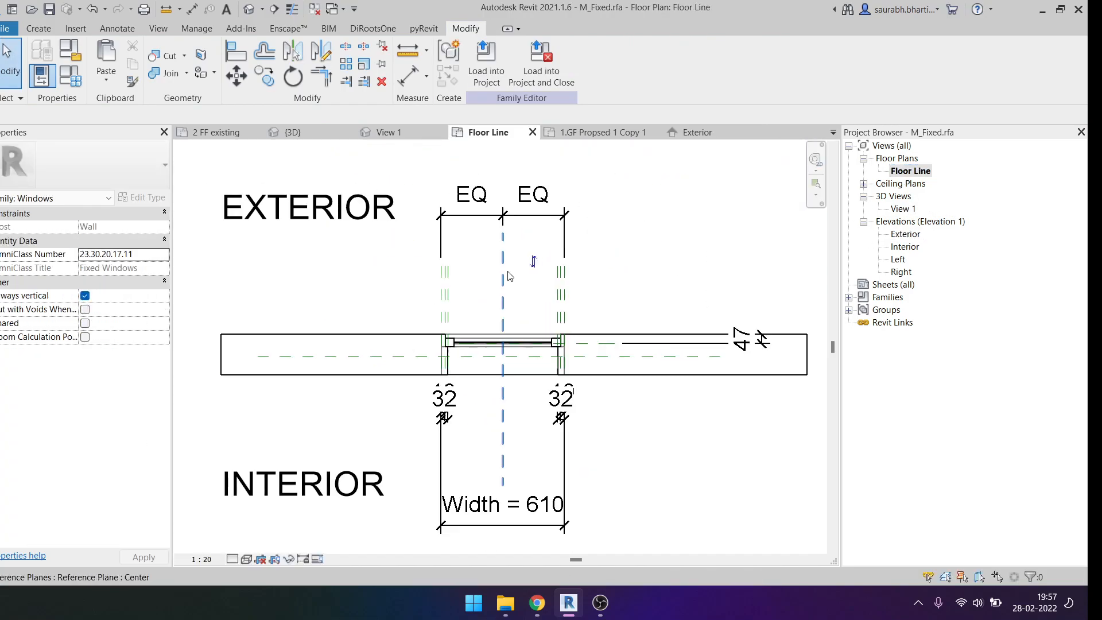
click(529, 431)
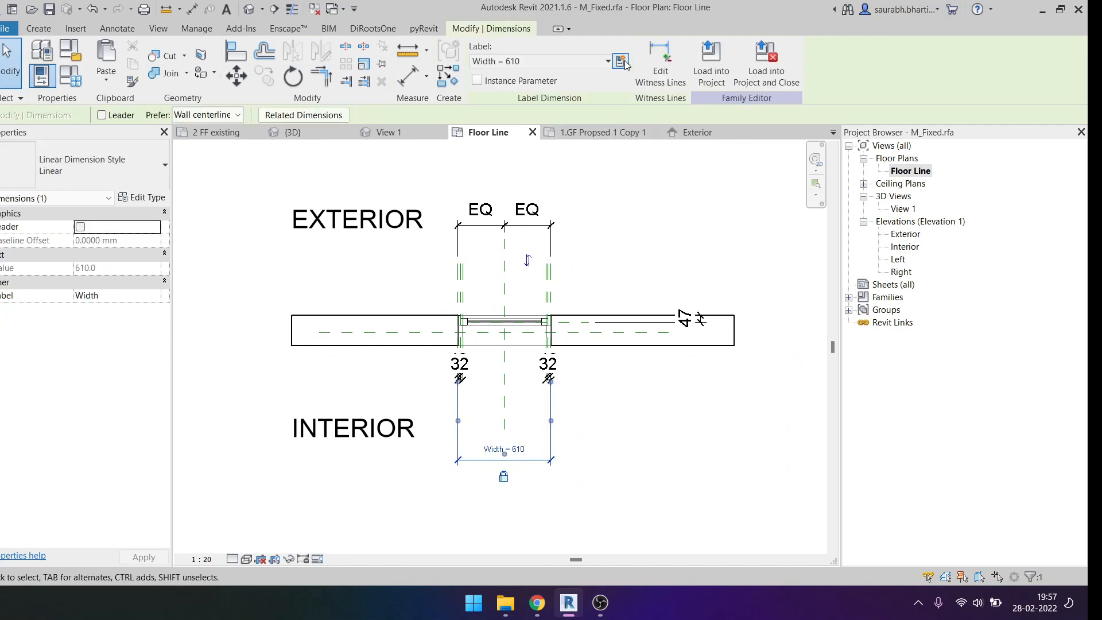
click(591, 63)
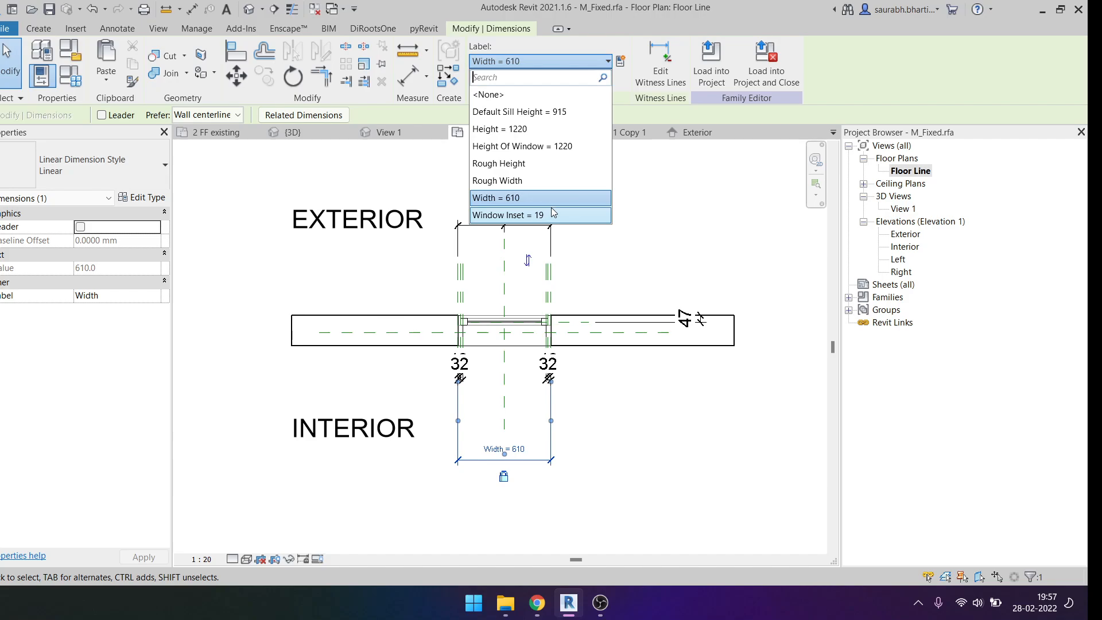
click(620, 60)
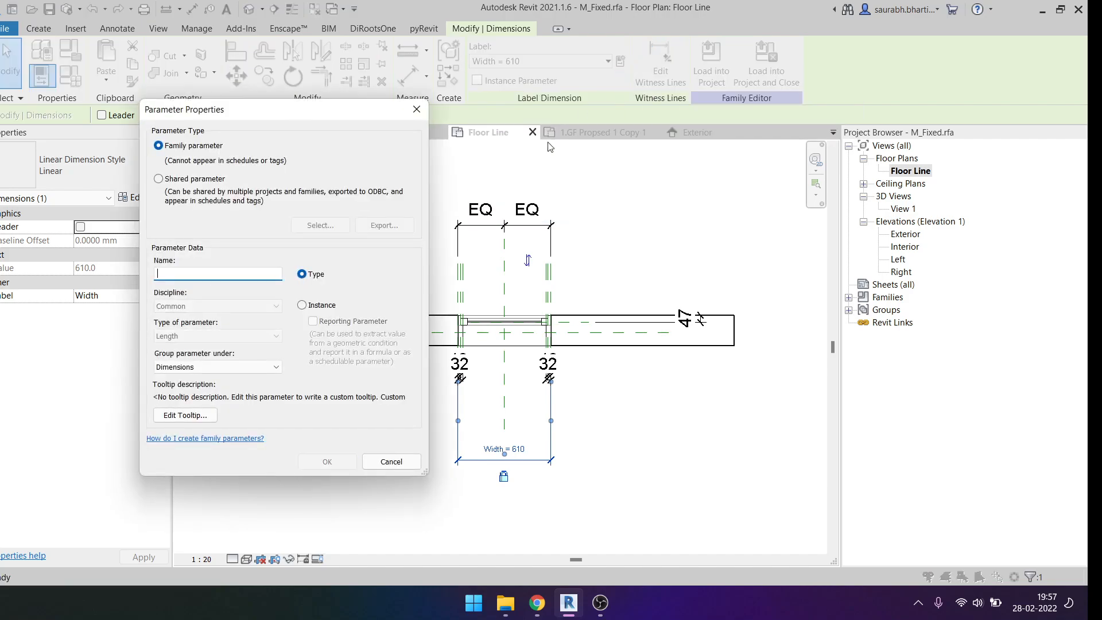
text(Width Of window)
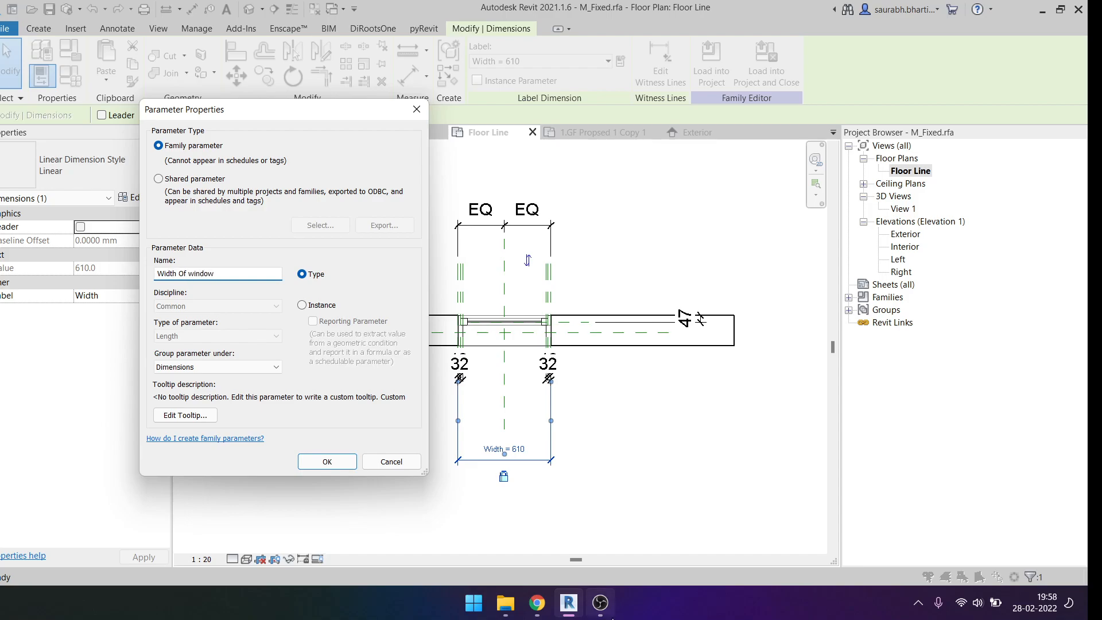
click(304, 306)
click(335, 462)
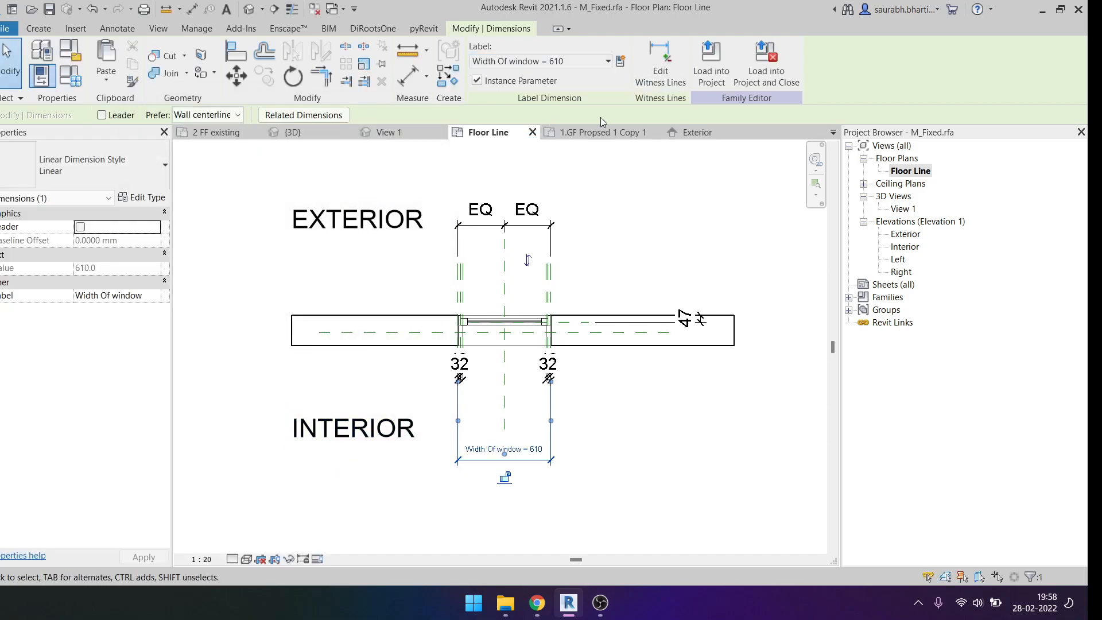
Undo and redo the Width Of window labelling, and select the width dimension.
scroll(501, 454, up, 4)
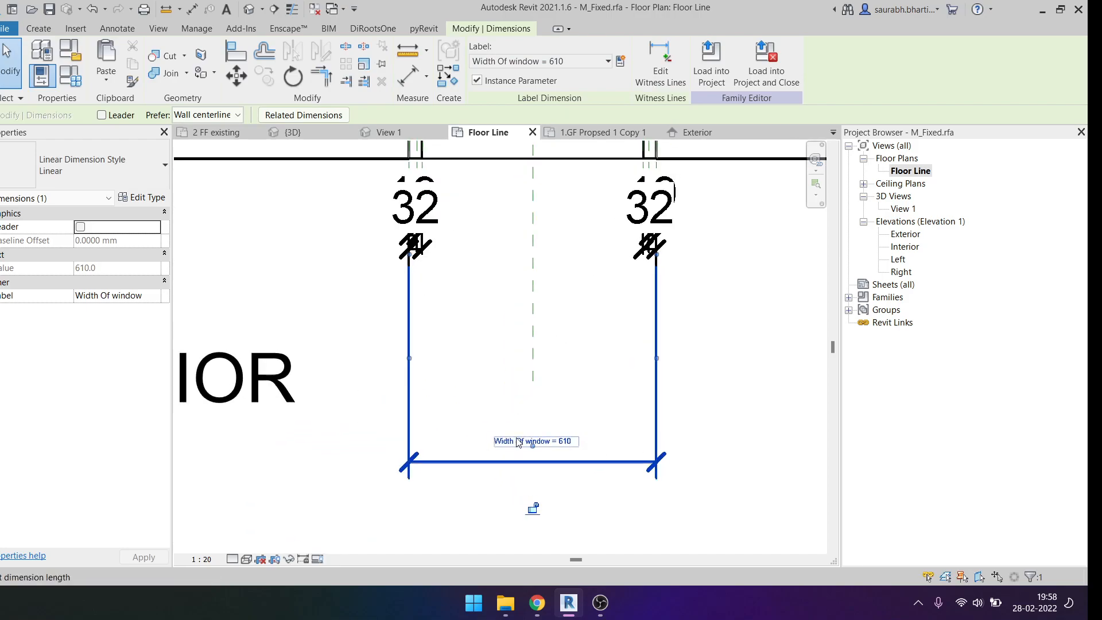
click(472, 383)
scroll(487, 458, down, 4)
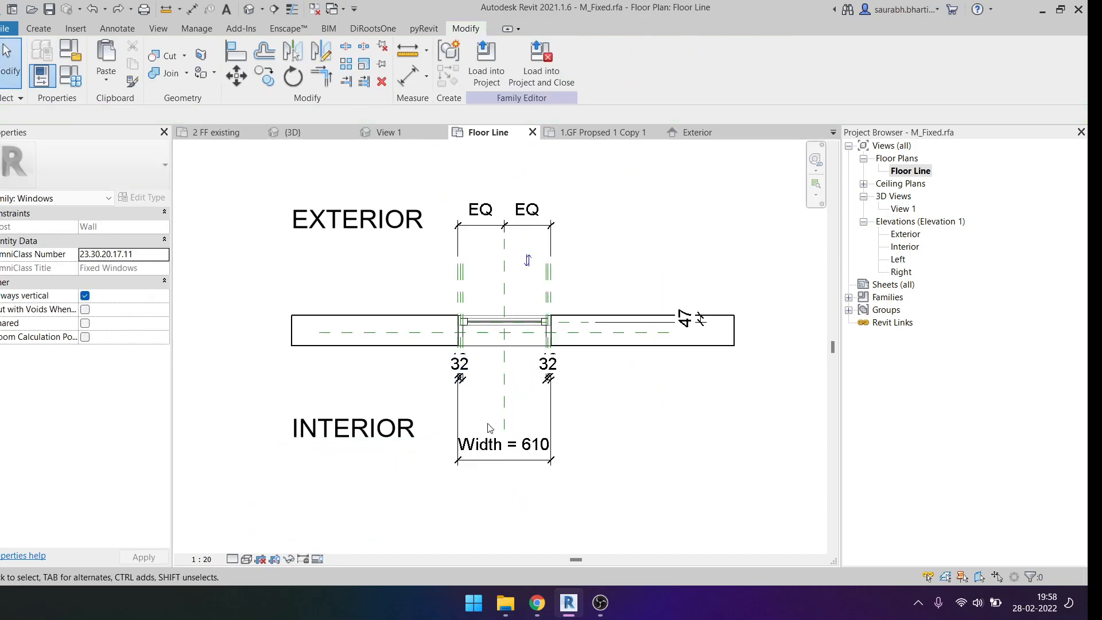
key(ctrl+y)
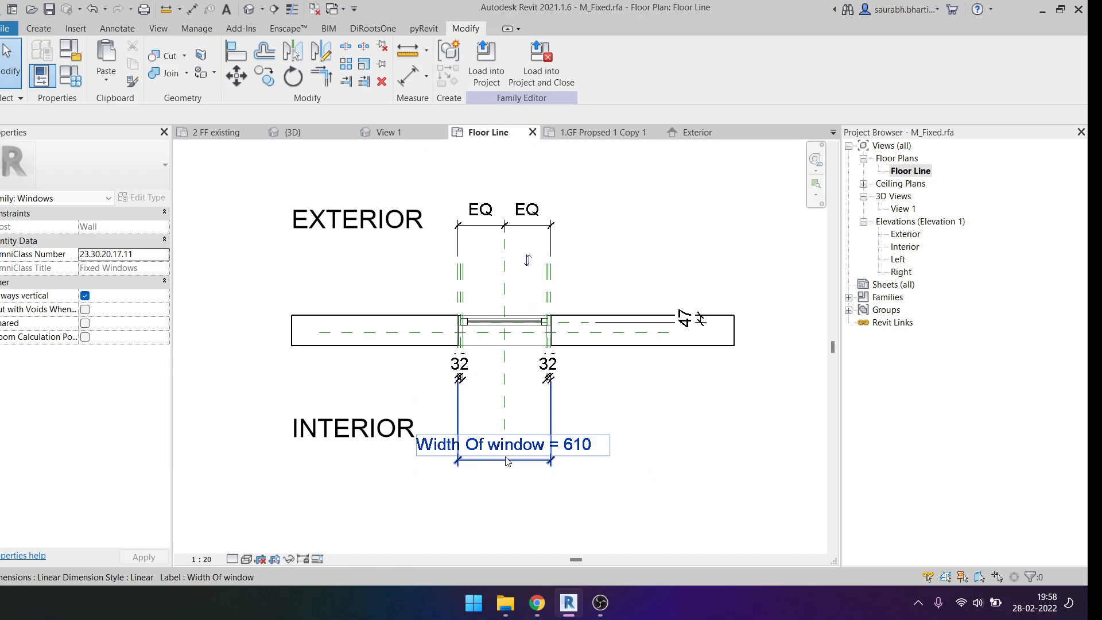
click(504, 463)
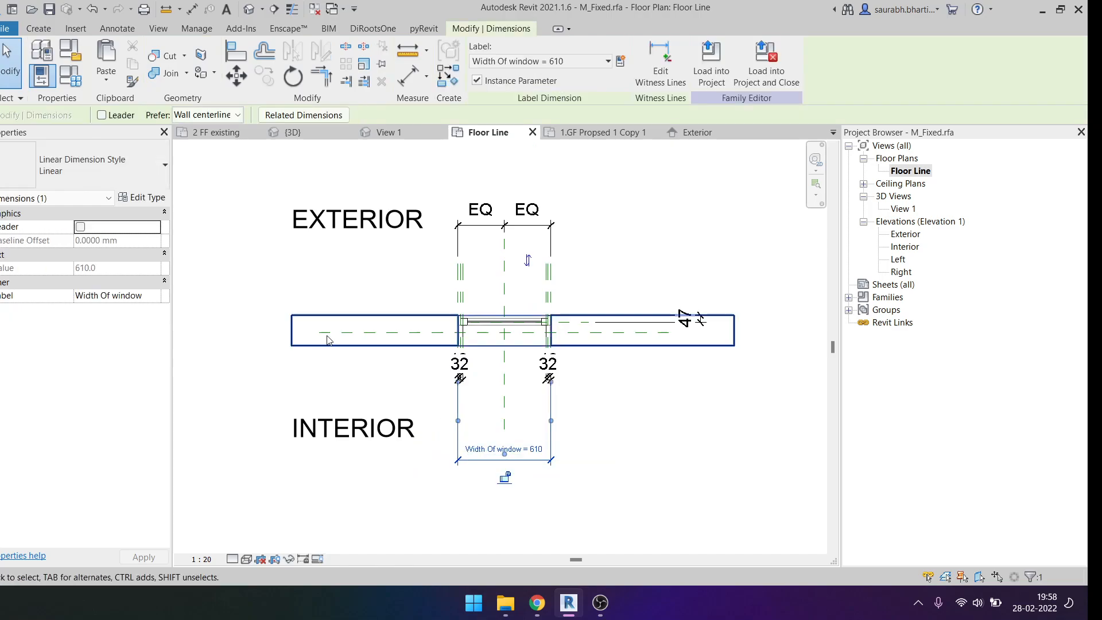
Set the family's Width Of window parameter to 800 for the 0610 x 1220mm type.
click(353, 306)
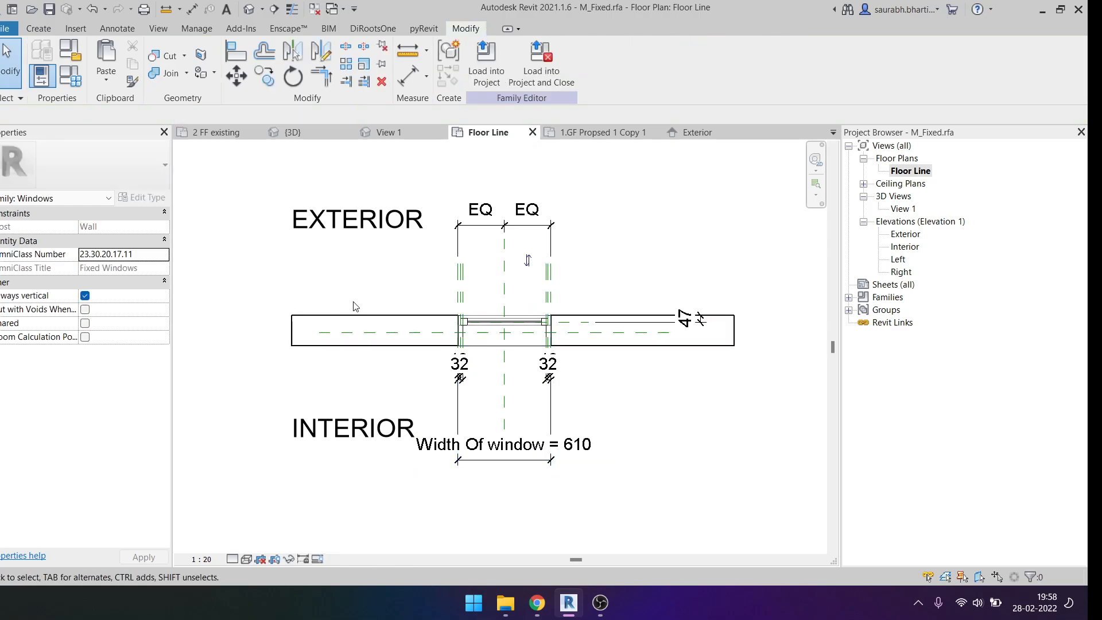
click(63, 83)
drag(508, 50, 197, 64)
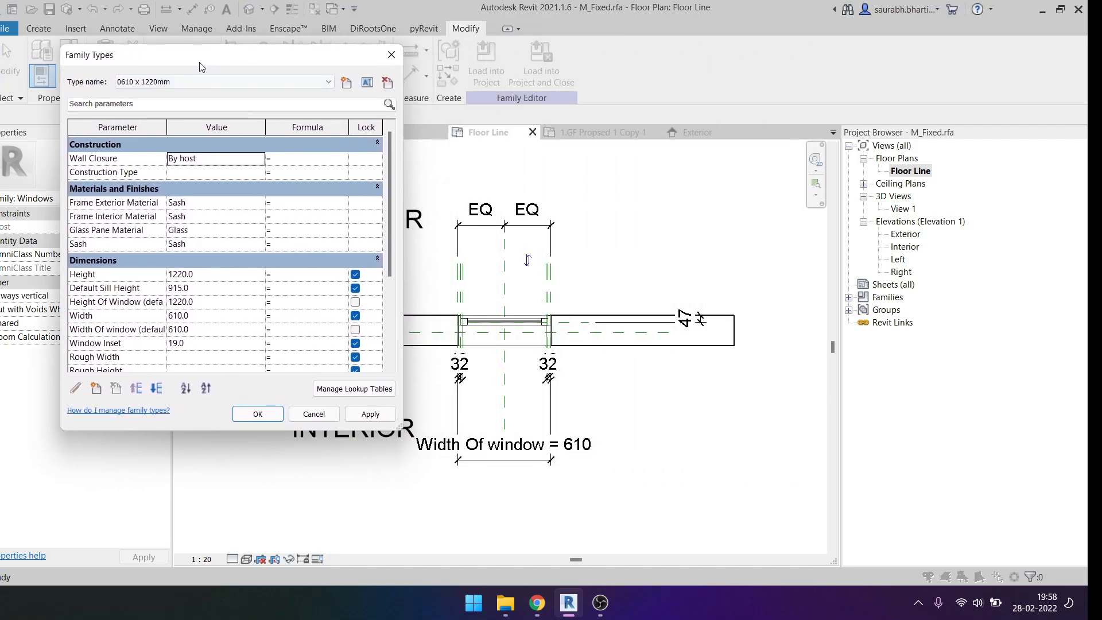
click(200, 334)
click(143, 319)
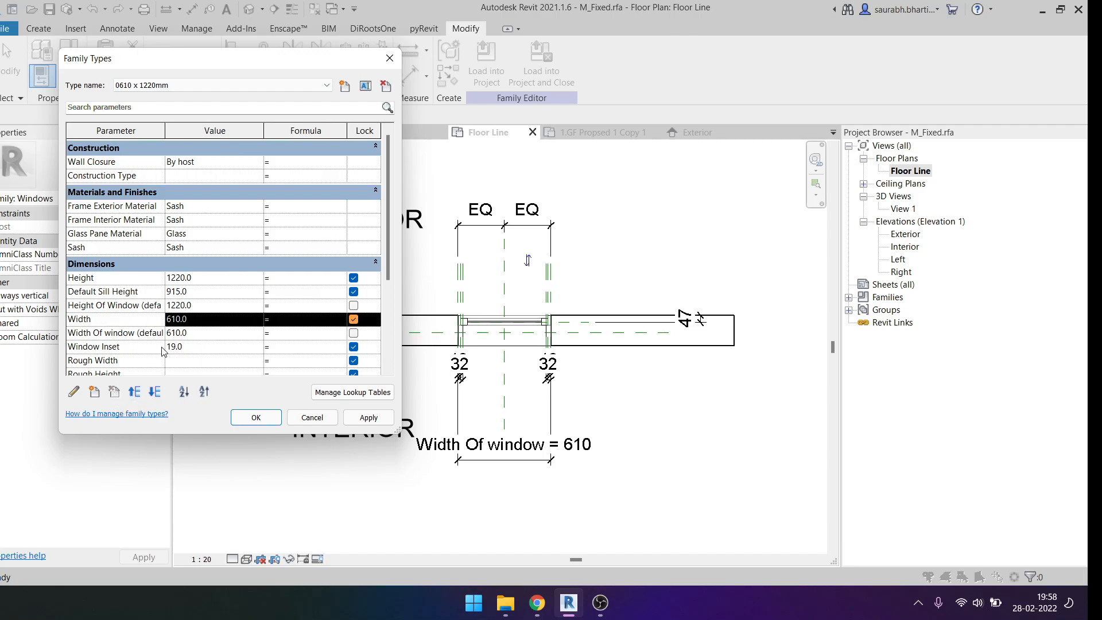
click(197, 324)
click(186, 334)
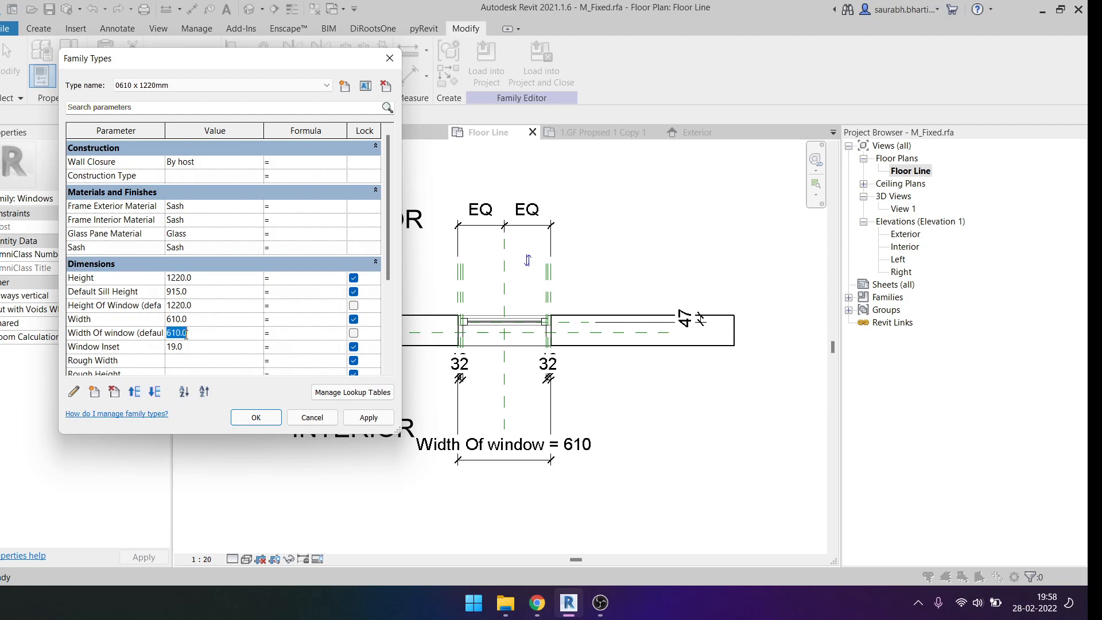
click(207, 339)
double_click(183, 336)
text(8--)
text(00)
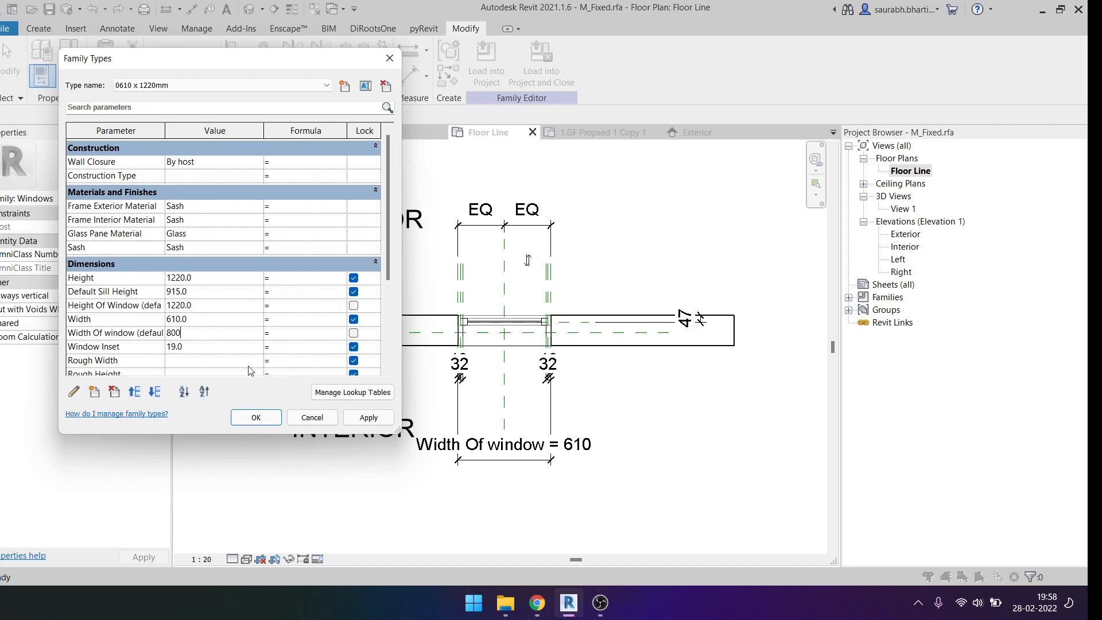
click(368, 417)
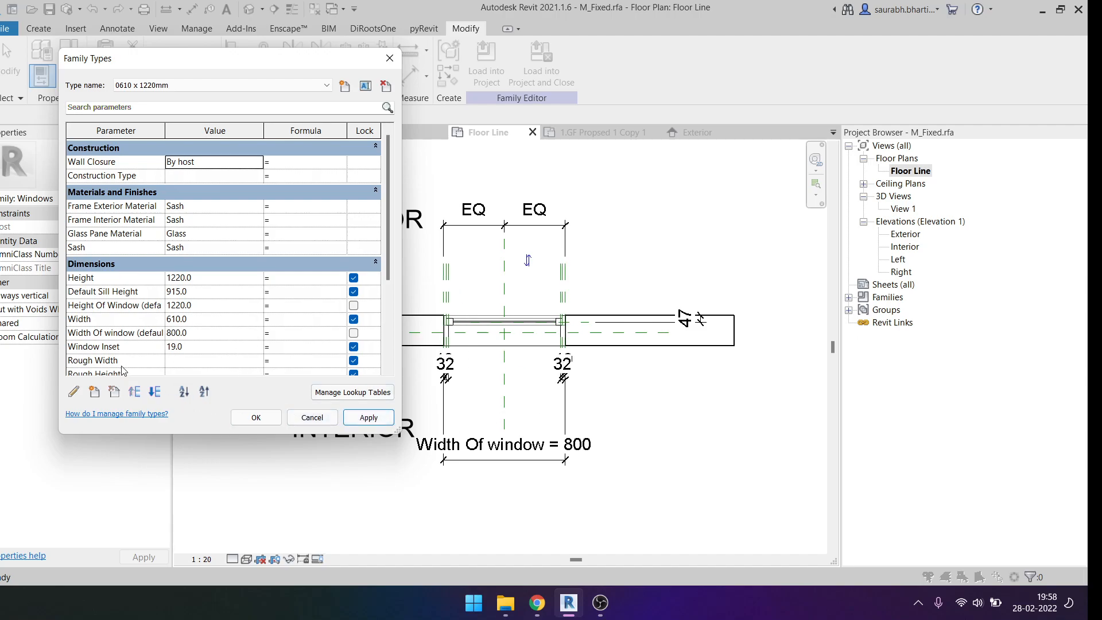
click(256, 417)
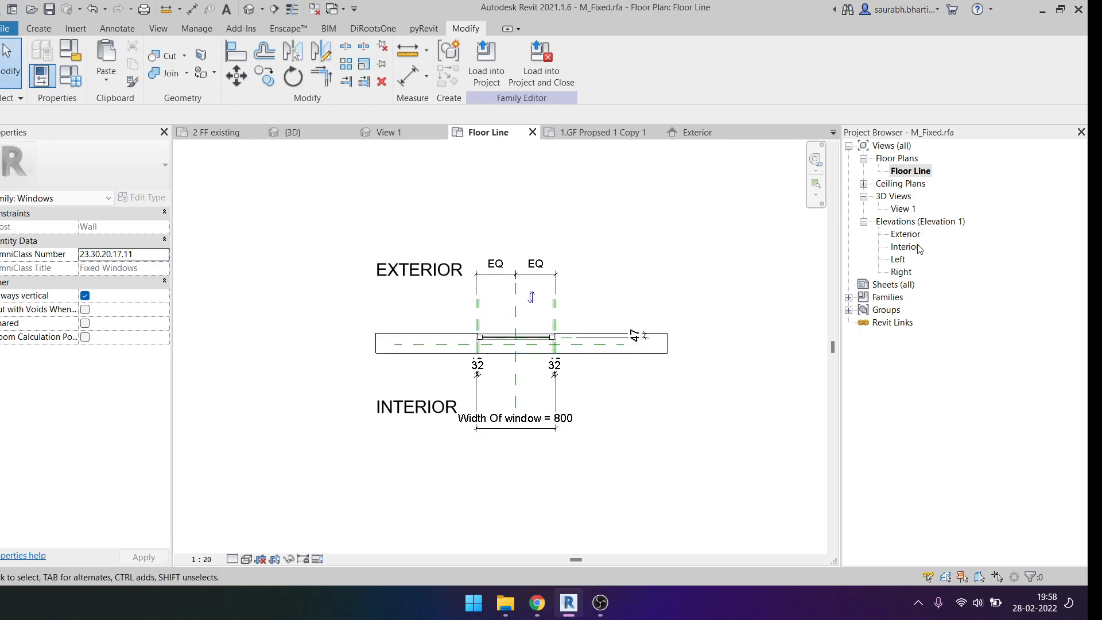
In the Exterior elevation, change the Default Sill Height parameter from a type to an instance parameter.
double_click(907, 235)
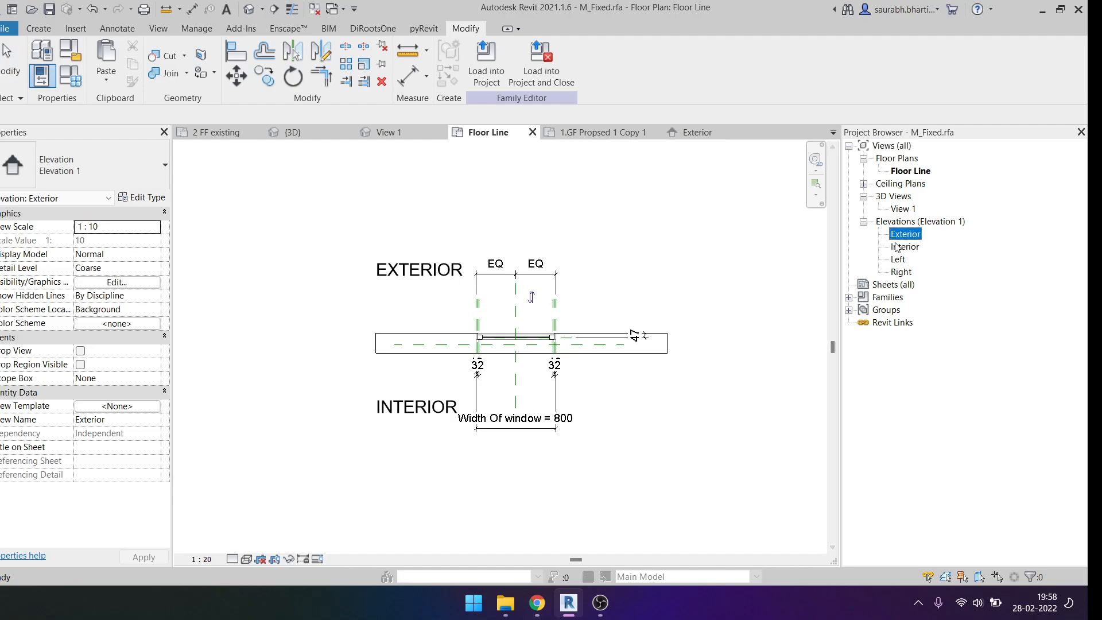
click(401, 417)
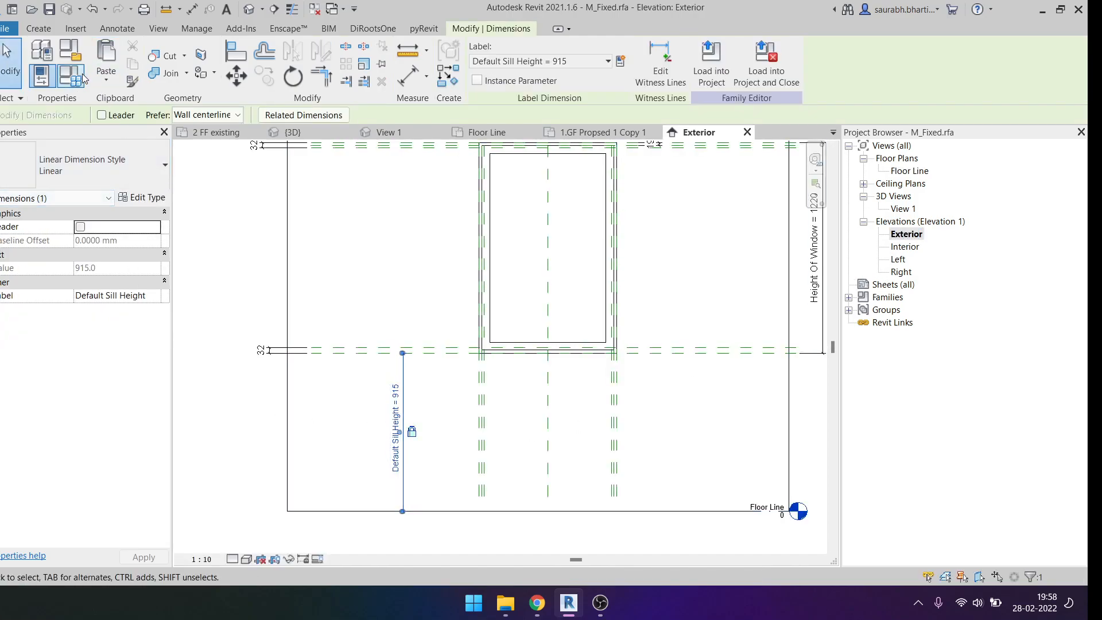
click(69, 50)
scroll(114, 245, down, 2)
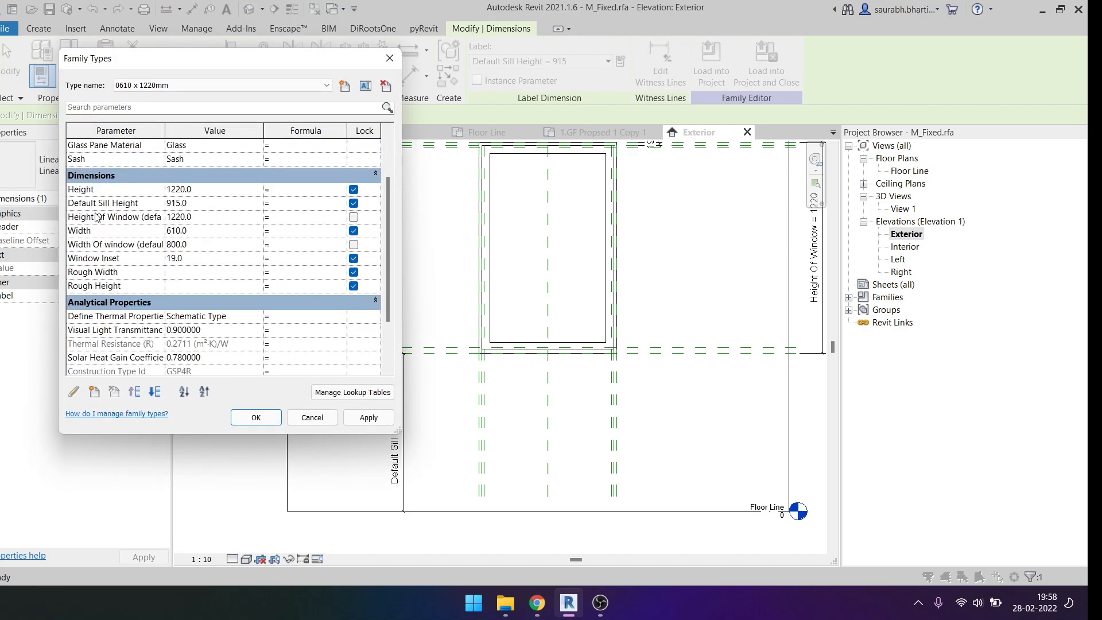
click(115, 204)
click(73, 391)
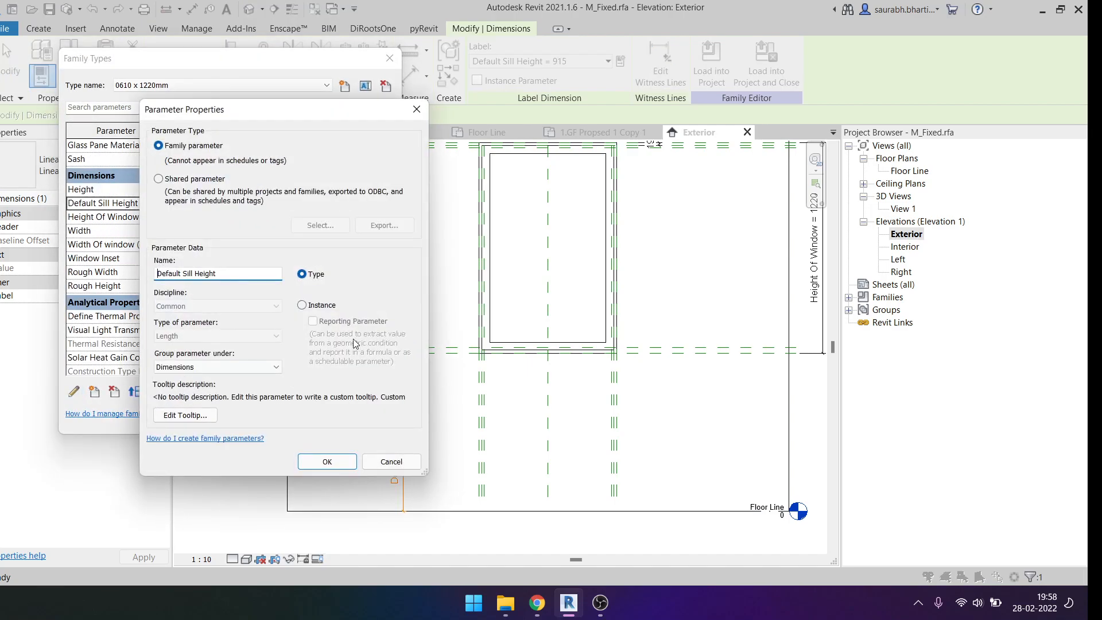
click(317, 309)
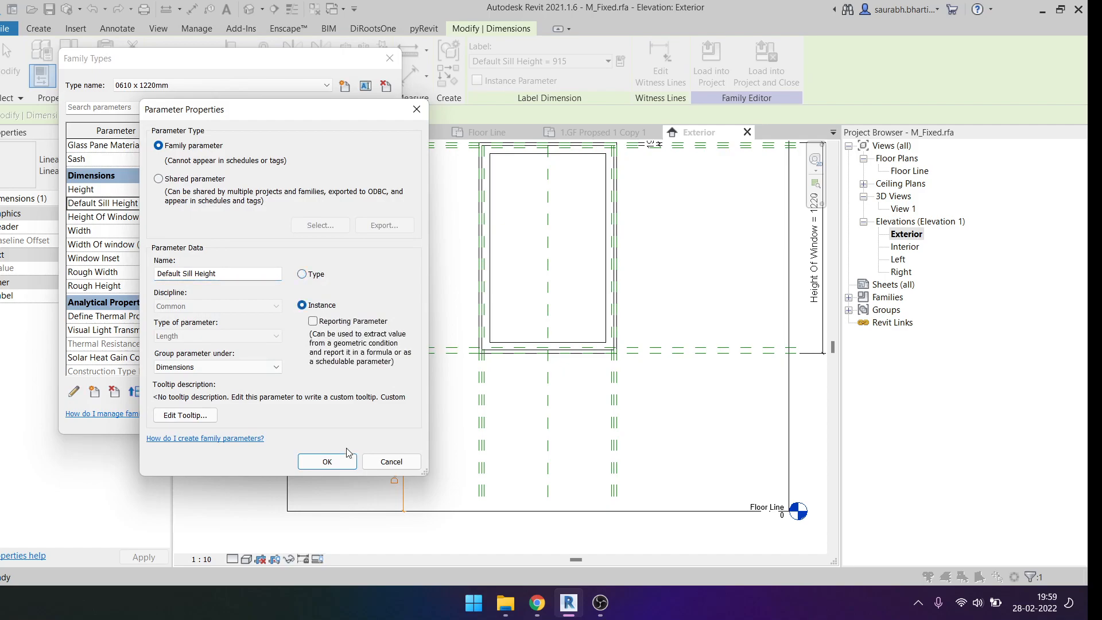
click(327, 461)
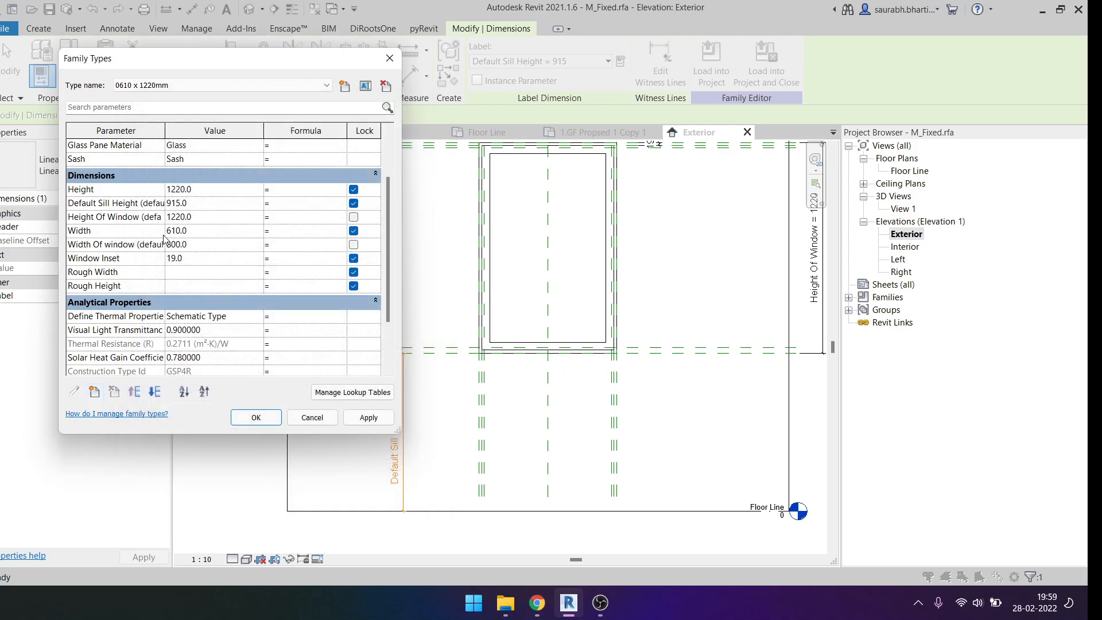
click(269, 418)
Load the window family into Phase.rvt, overwriting the existing version without its parameter values, and save the project.
scroll(293, 383, down, 2)
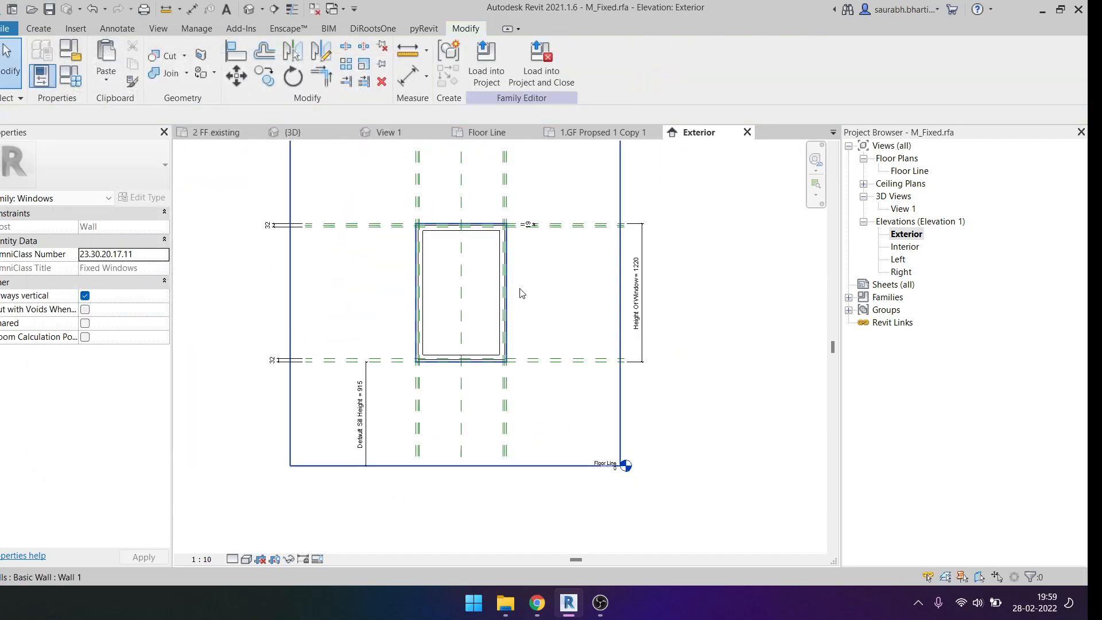
click(489, 64)
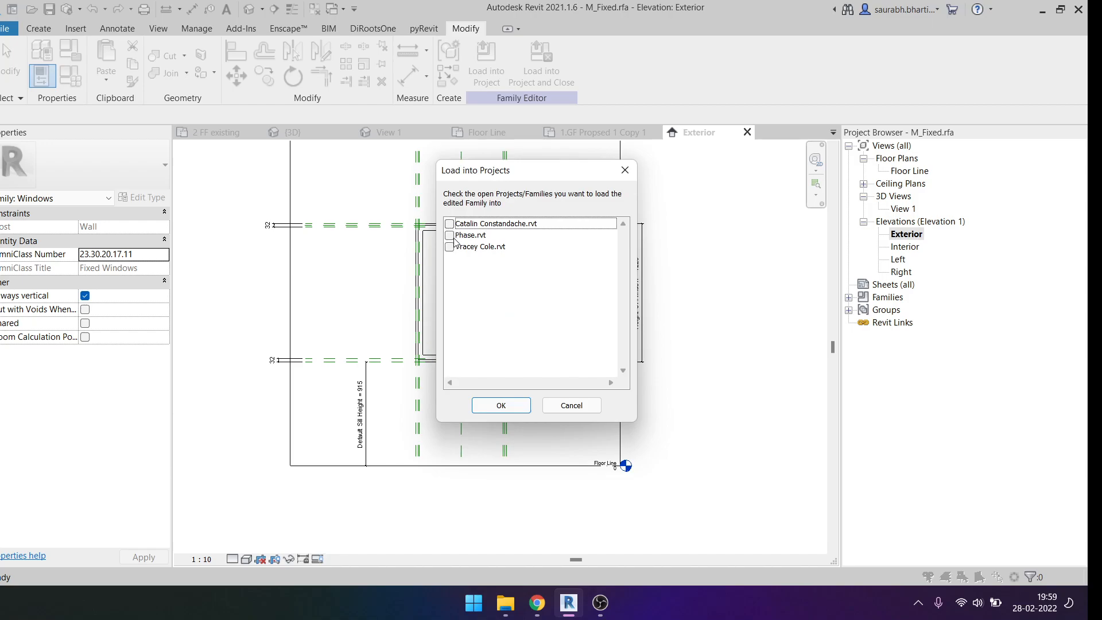
click(450, 236)
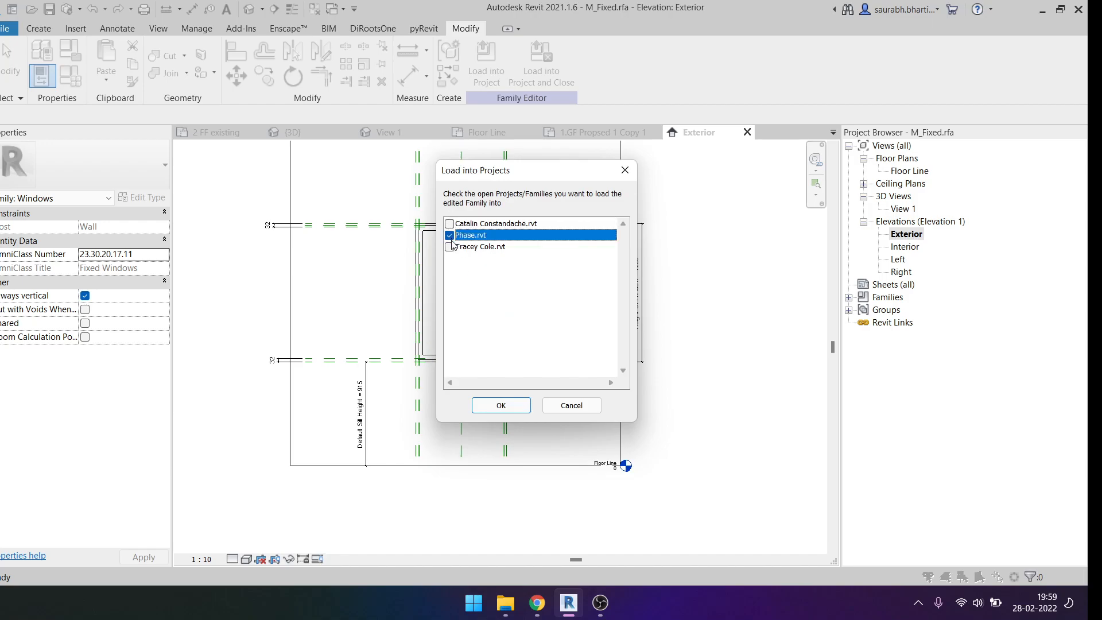
click(500, 406)
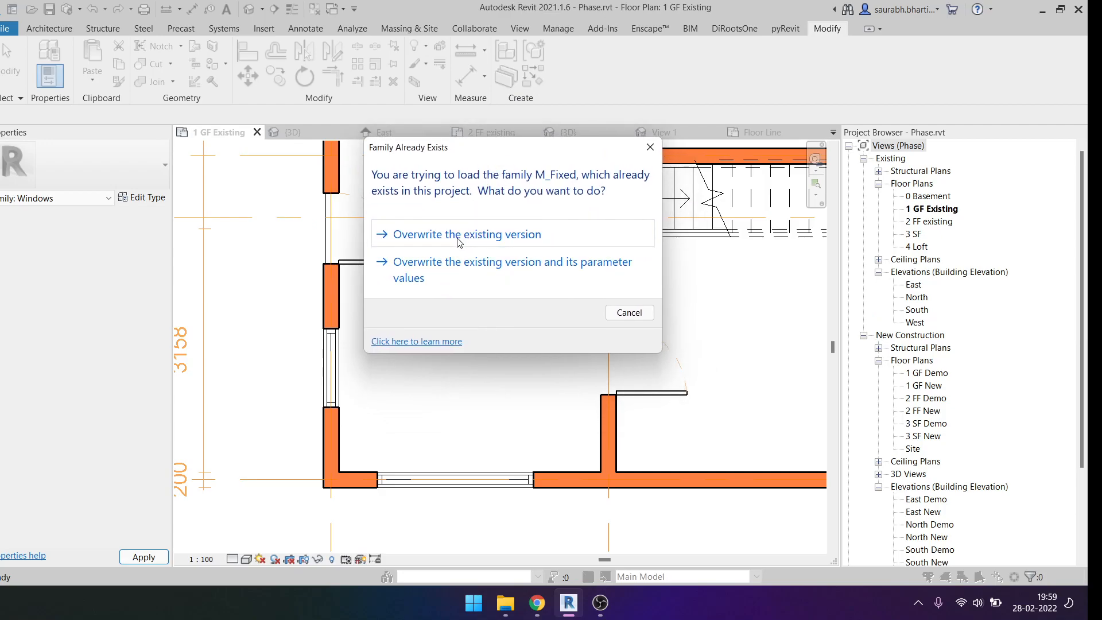
click(479, 235)
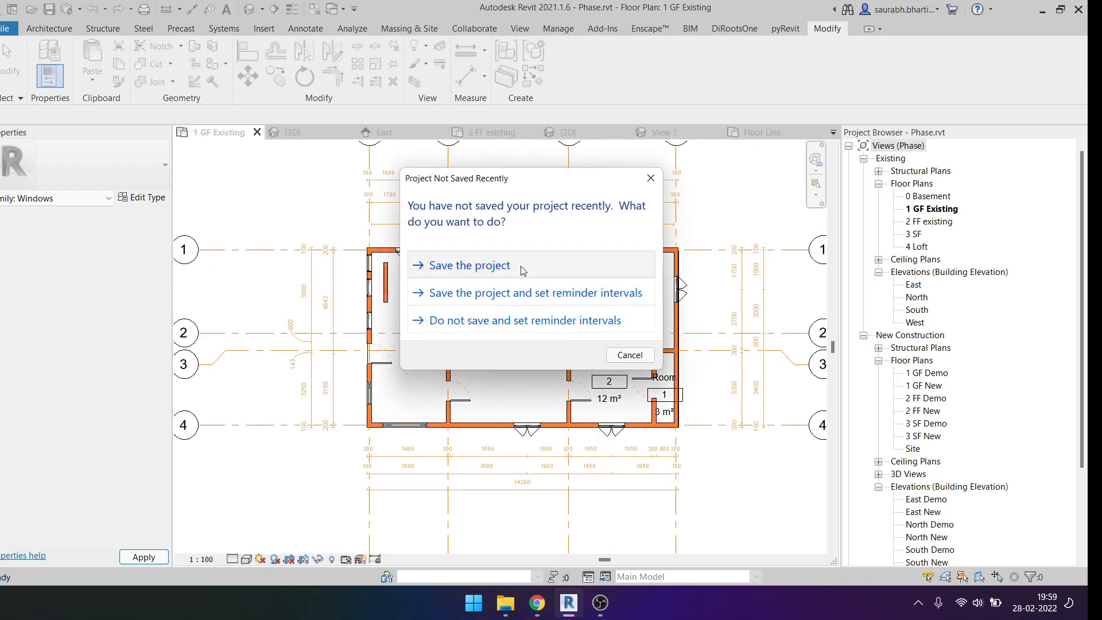
click(520, 269)
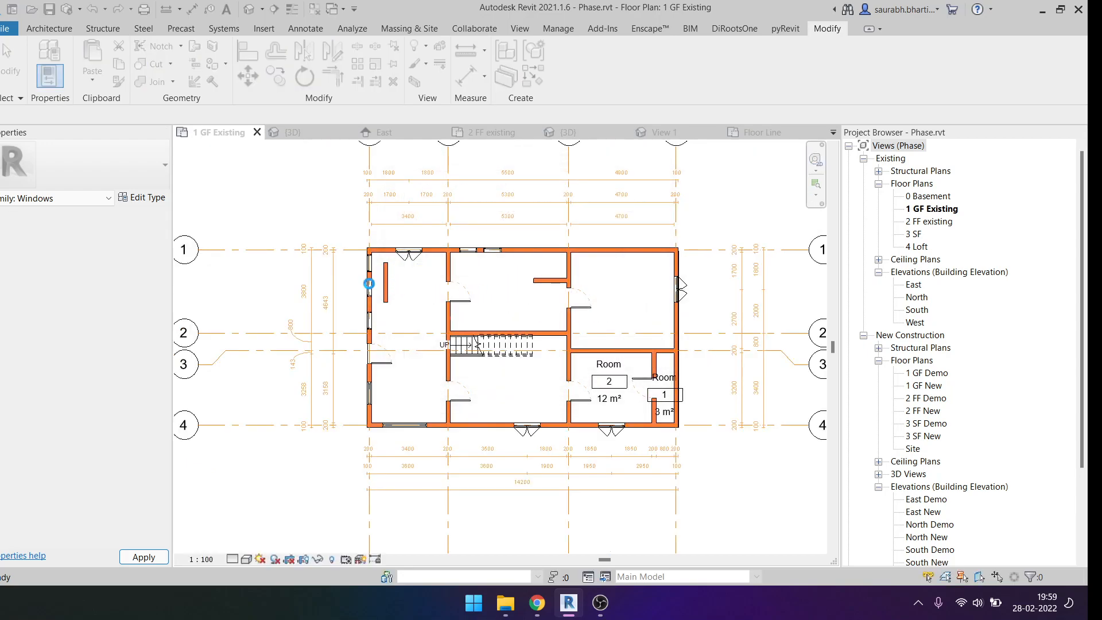
Place a window similar to the M_Fixed 0610 x 0610mm one on grid A in the grid 1 wall, beside the existing windows between grids B and C.
scroll(369, 287, up, 5)
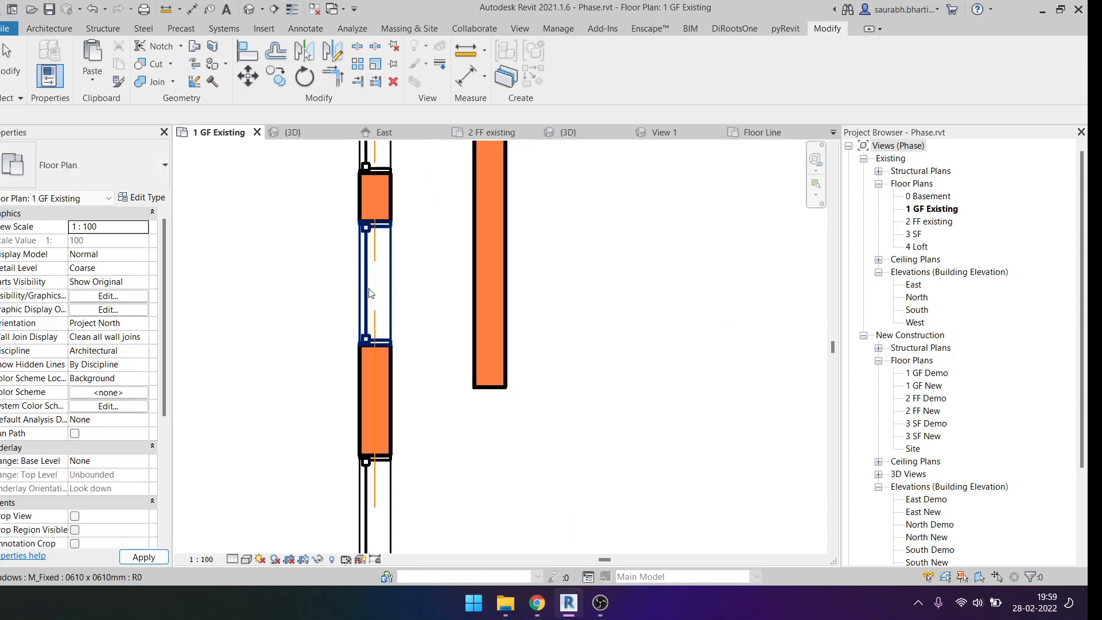
click(369, 293)
scroll(370, 296, down, 5)
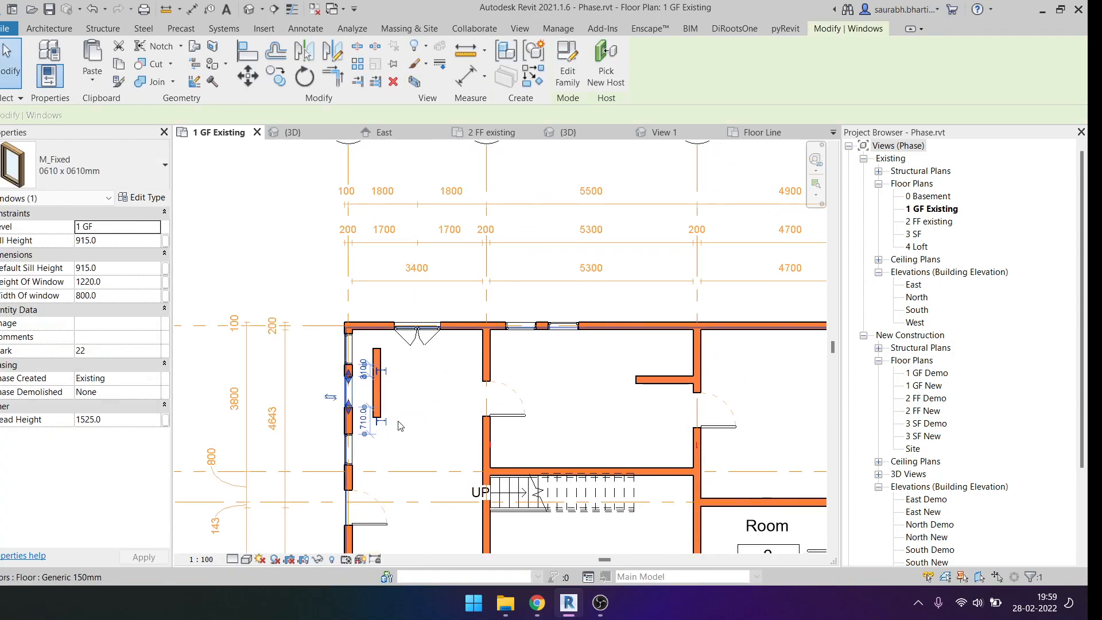
key(c)
key(s)
scroll(631, 339, up, 2)
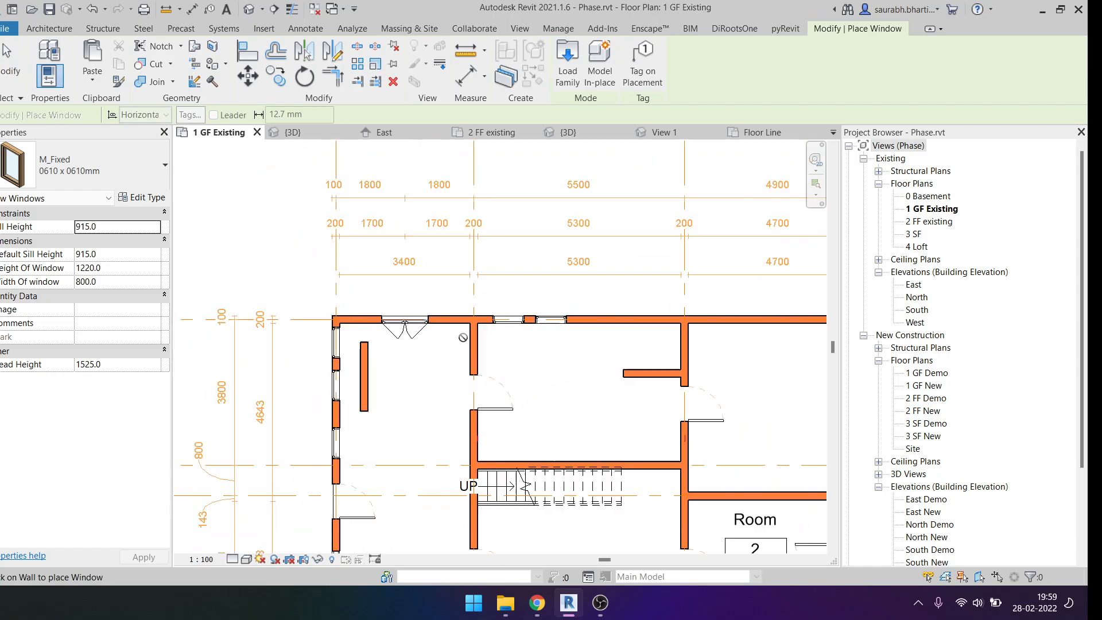
scroll(596, 319, down, 1)
click(597, 319)
scroll(597, 319, down, 2)
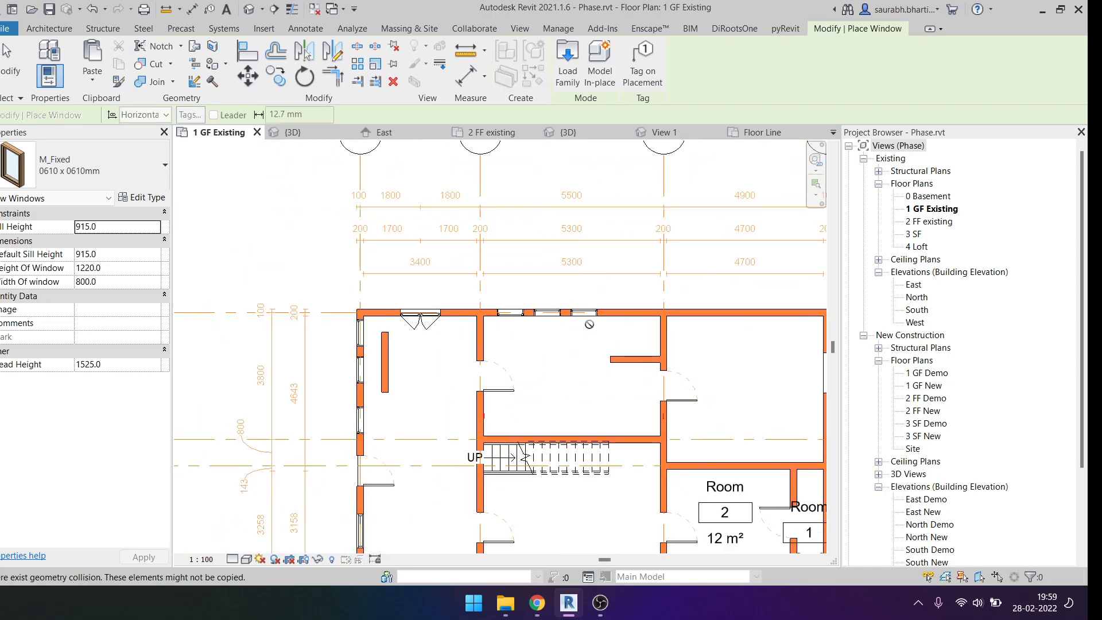
key(Escape)
Set the newly placed window's Width Of window to 1200 and its Height Of Window to 600.
scroll(596, 317, up, 2)
click(596, 319)
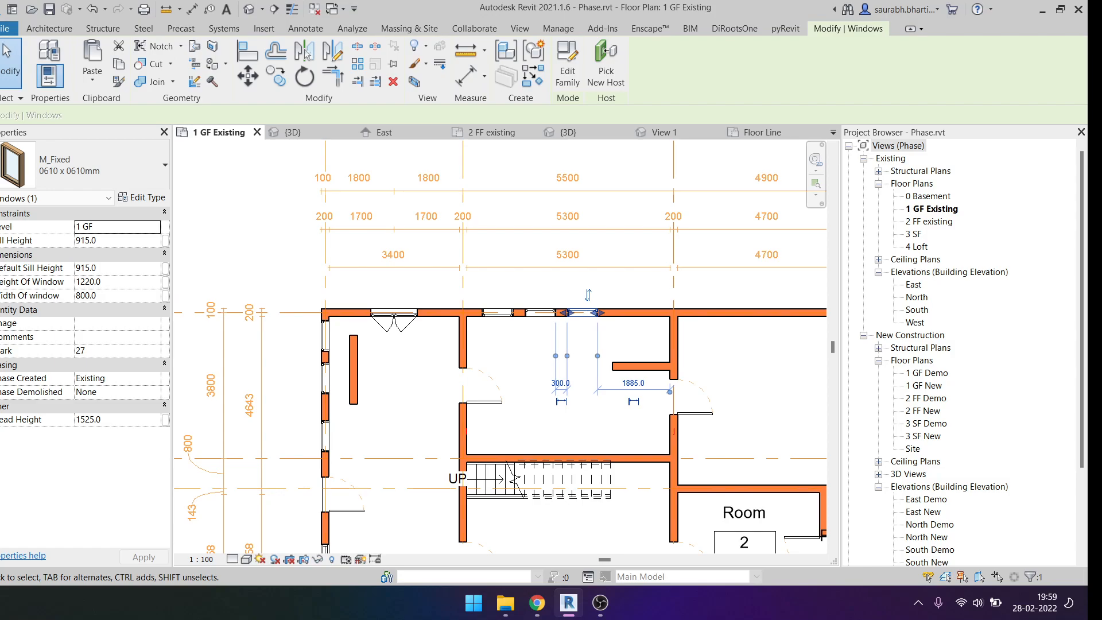
click(89, 297)
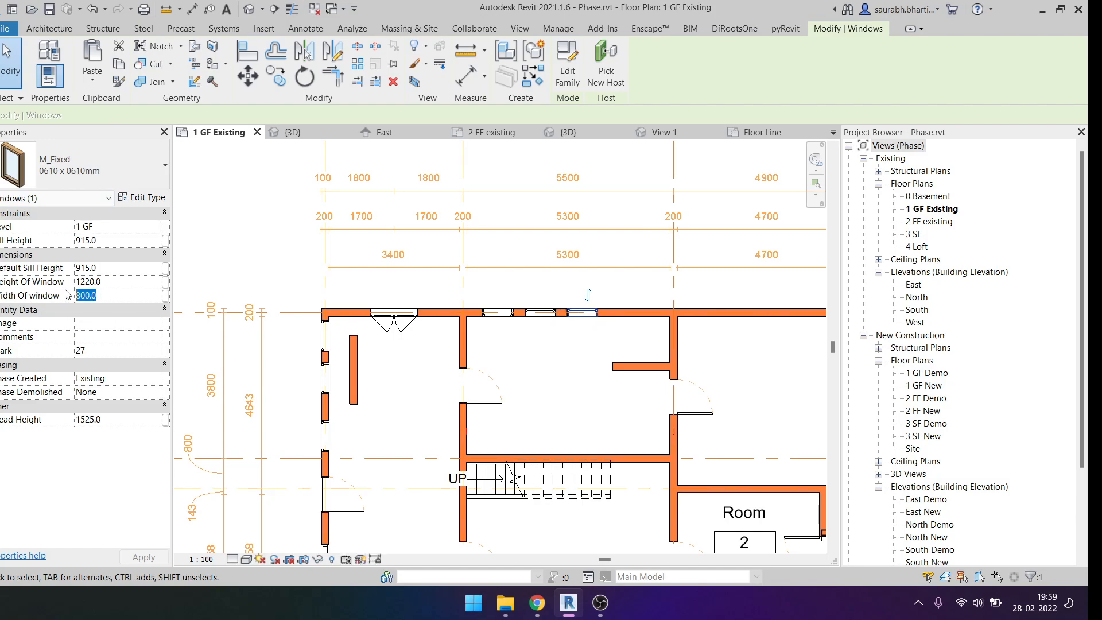
text(1200)
click(131, 278)
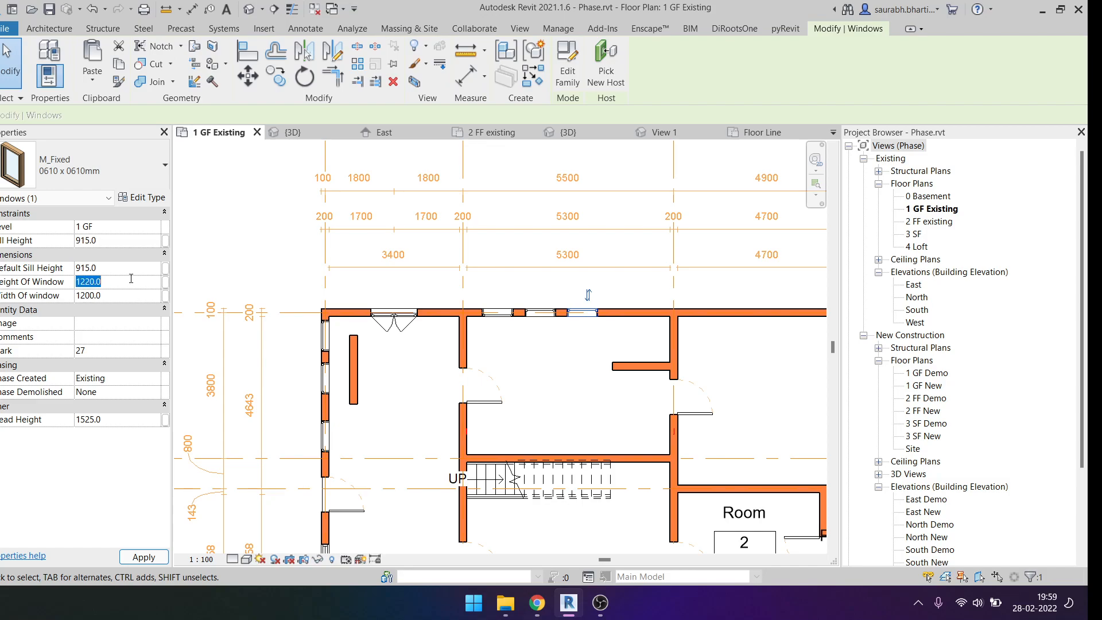
text(600)
key(Return)
key(Escape)
Move the widened window along the wall to a gap of about 1000 mm from the neighbouring window.
scroll(586, 321, up, 6)
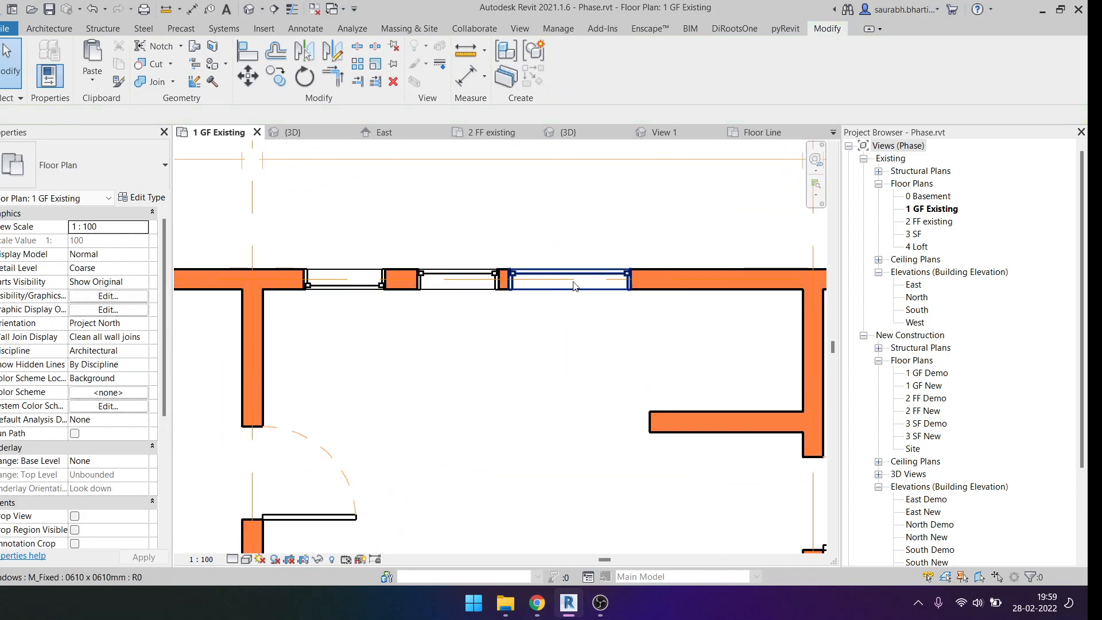
click(574, 286)
key(Escape)
scroll(654, 303, down, 4)
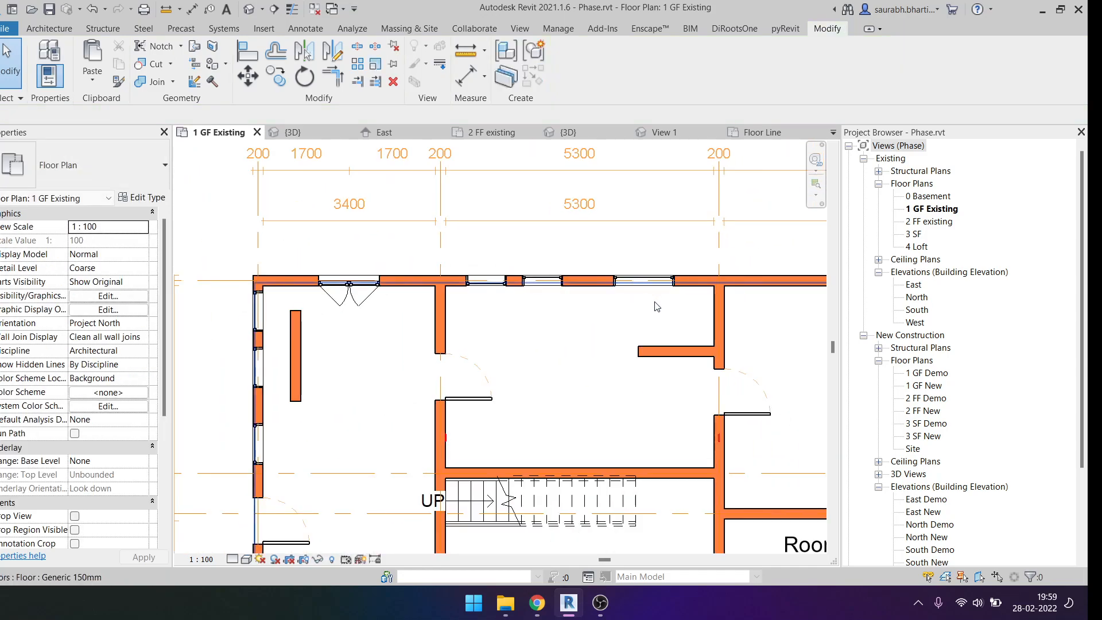
Inspect the neighbouring M_Fixed window's instance dimensions and the list of available window types, keeping its type.
click(539, 281)
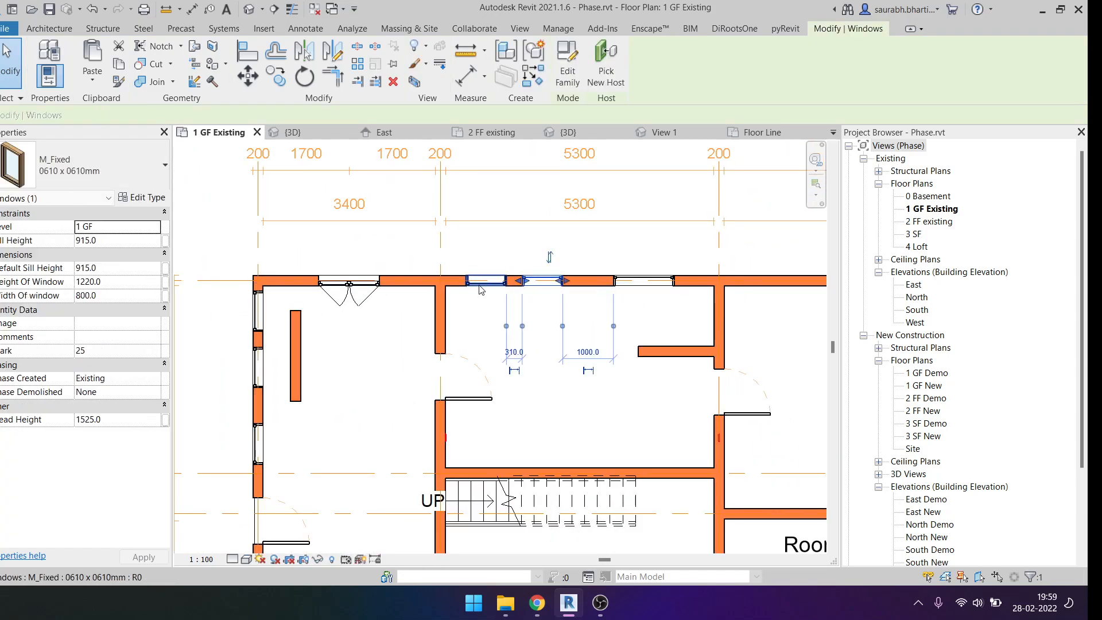
scroll(481, 290, up, 4)
click(98, 160)
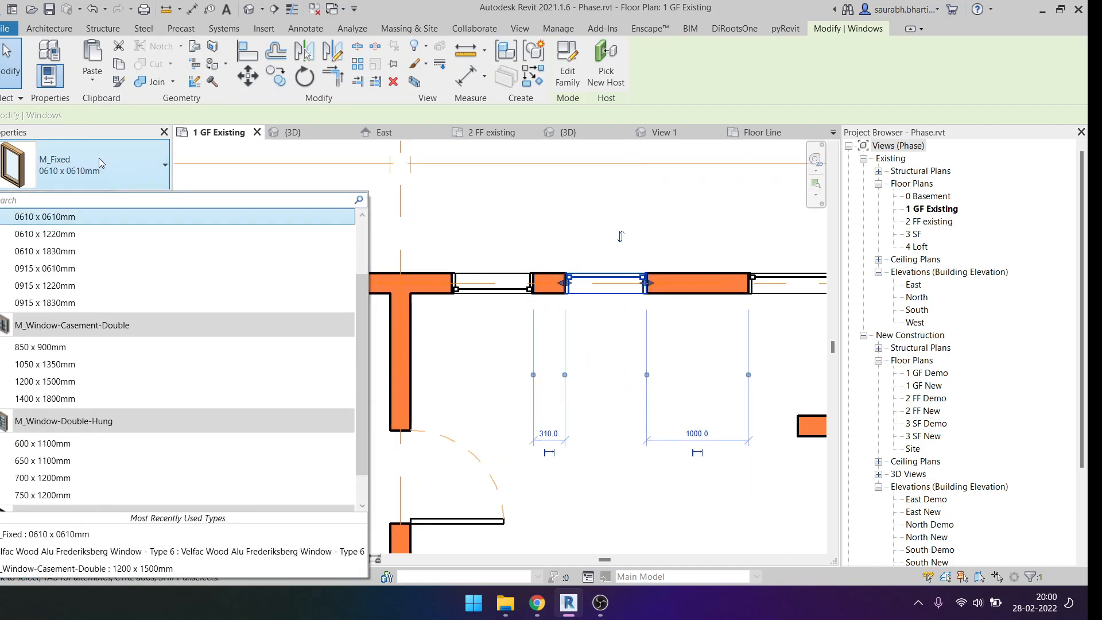
click(99, 157)
click(502, 377)
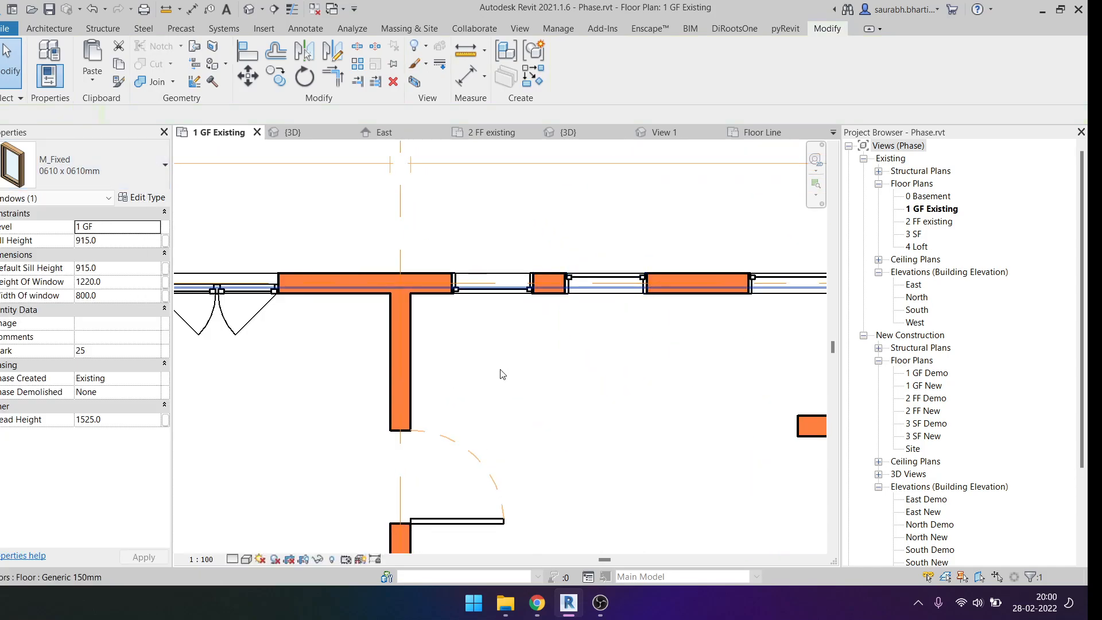
scroll(581, 285, down, 4)
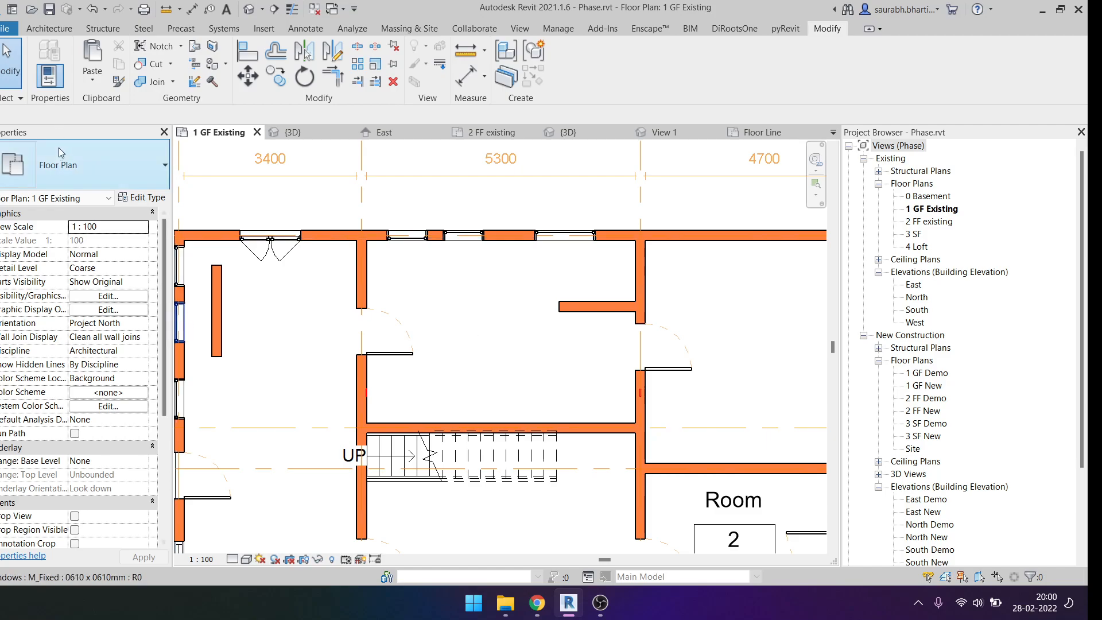
click(142, 198)
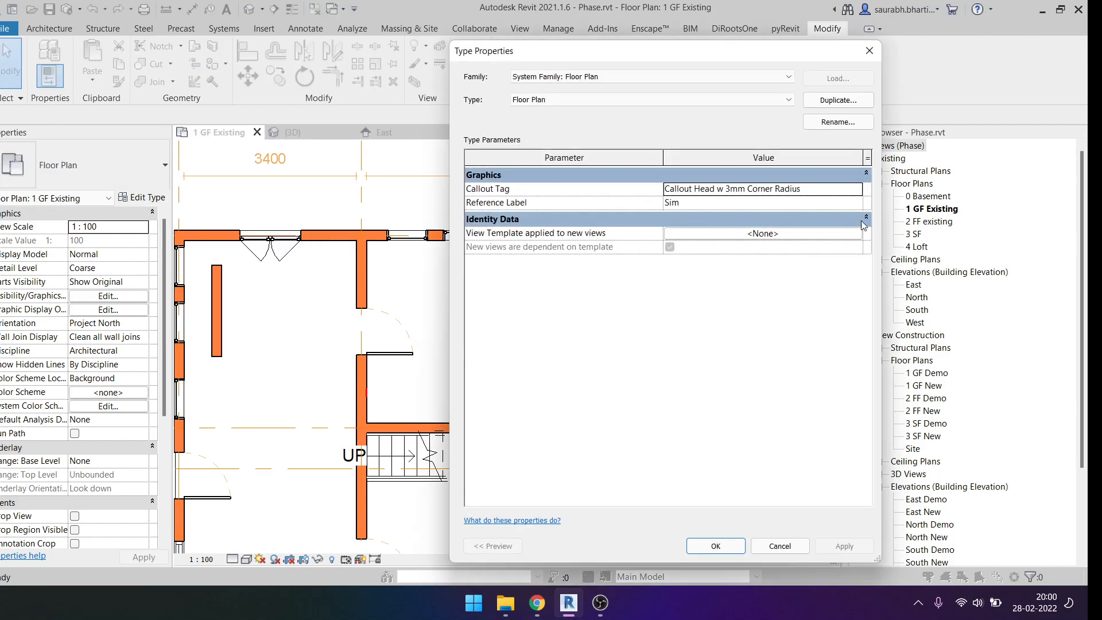
key(Escape)
scroll(488, 287, down, 4)
scroll(504, 291, up, 5)
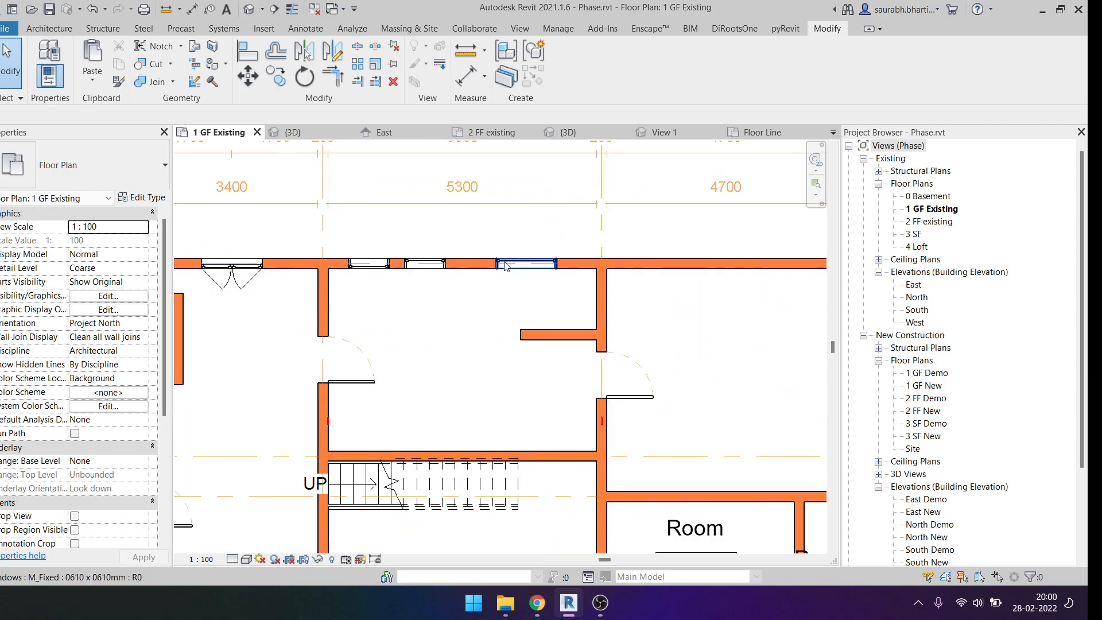
click(522, 227)
scroll(589, 325, down, 4)
click(589, 325)
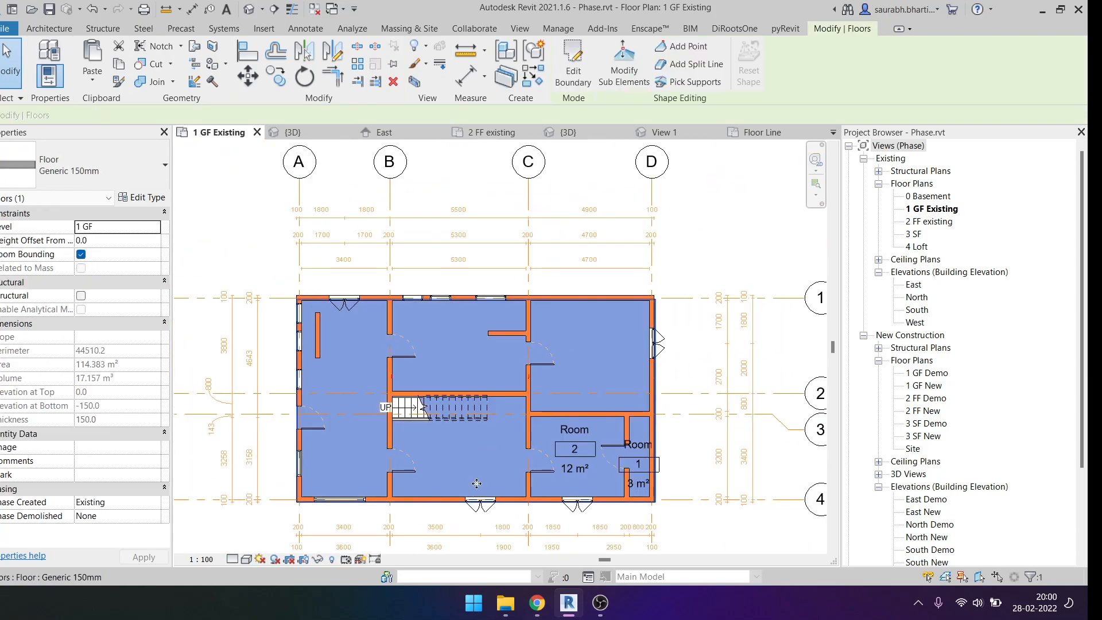
Clear the floor selection, check the running recording in OBS and return to the ground floor plan in Revit.
key(Escape)
click(600, 602)
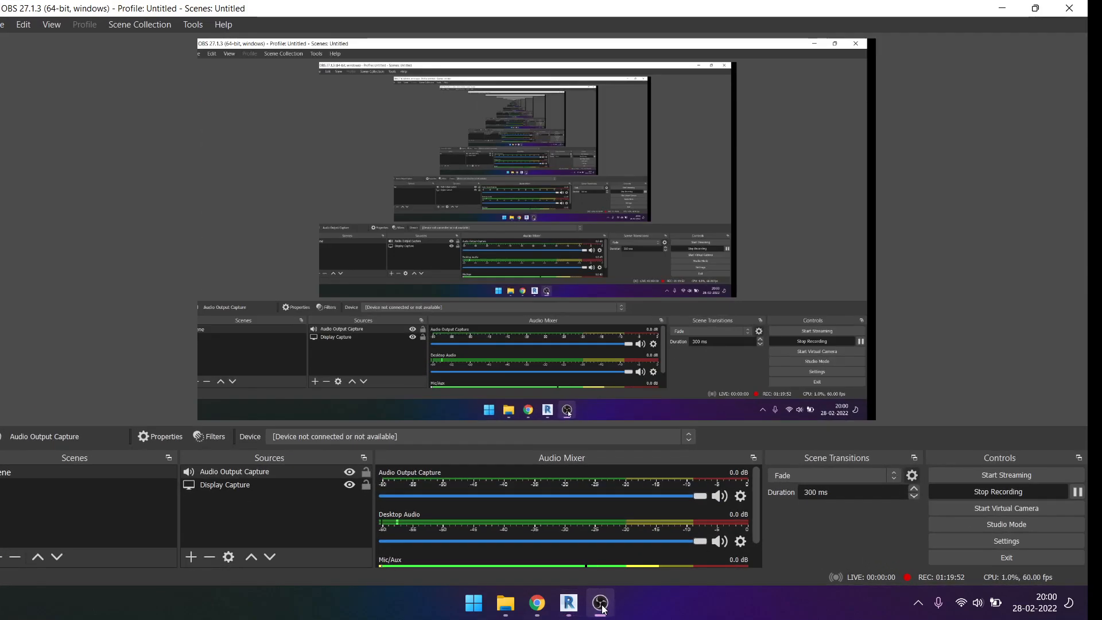
click(600, 602)
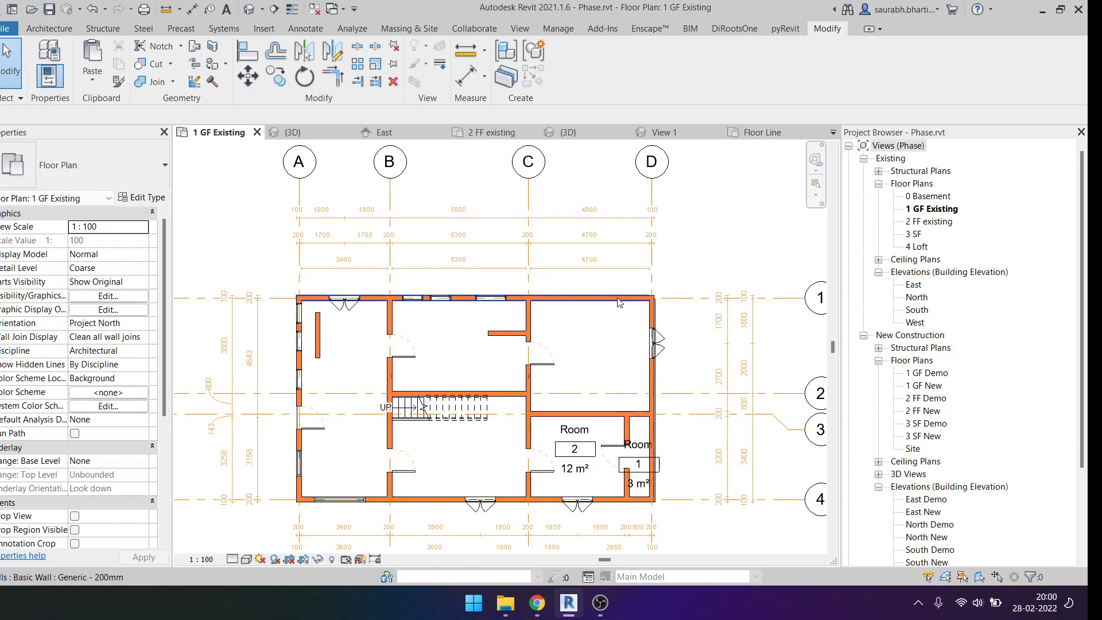
scroll(618, 303, down, 2)
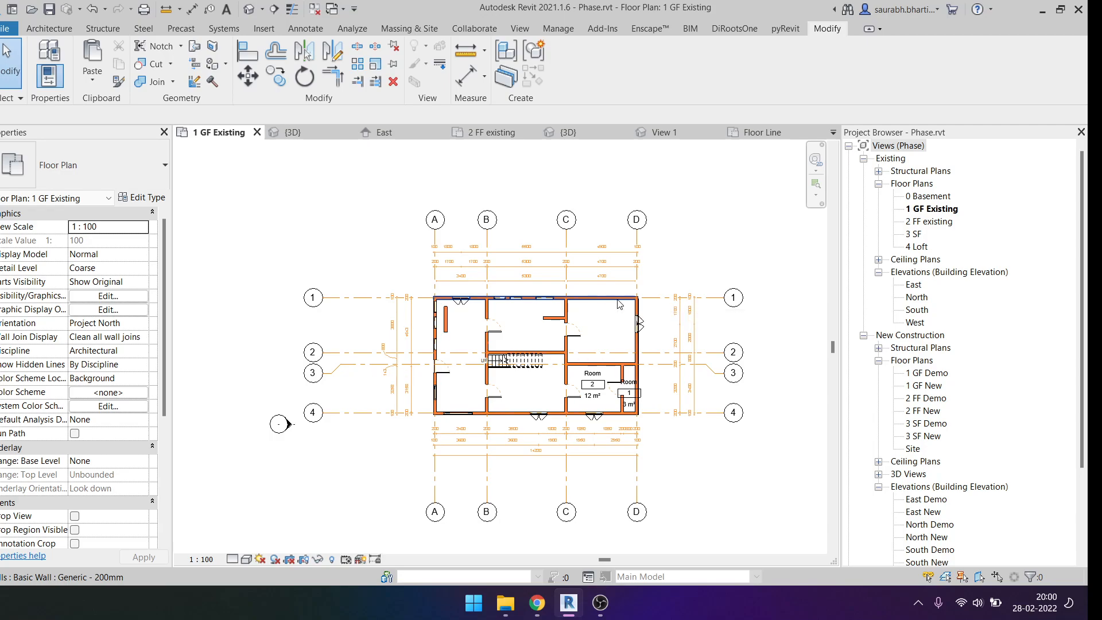
scroll(569, 308, up, 3)
Check the participants in the Google Meet call and return to the Revit plan.
mouse_move(536, 602)
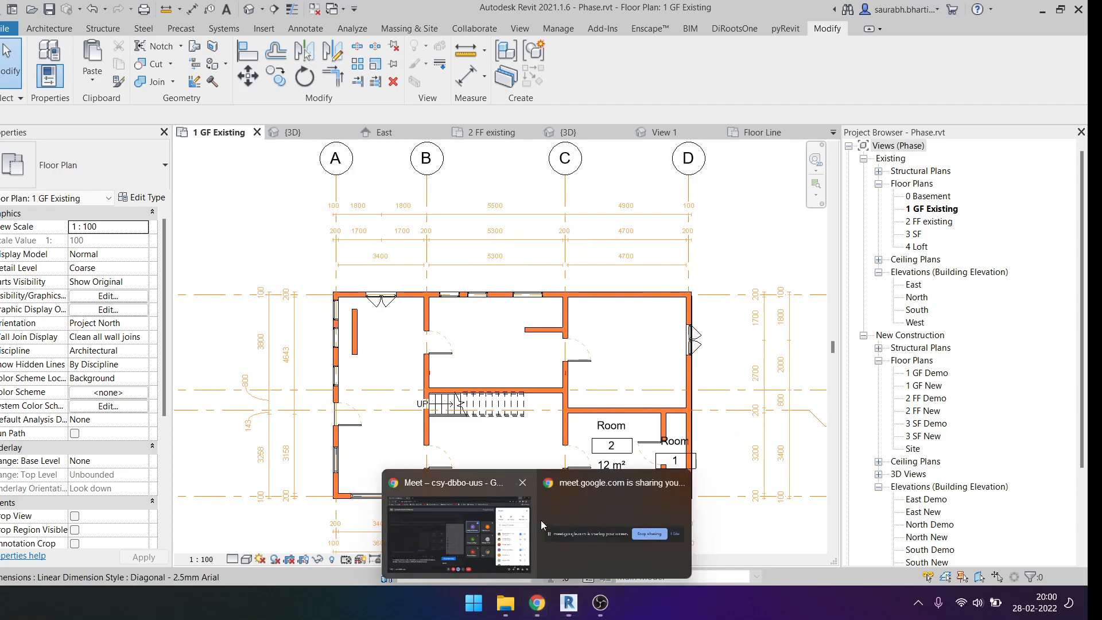
click(512, 520)
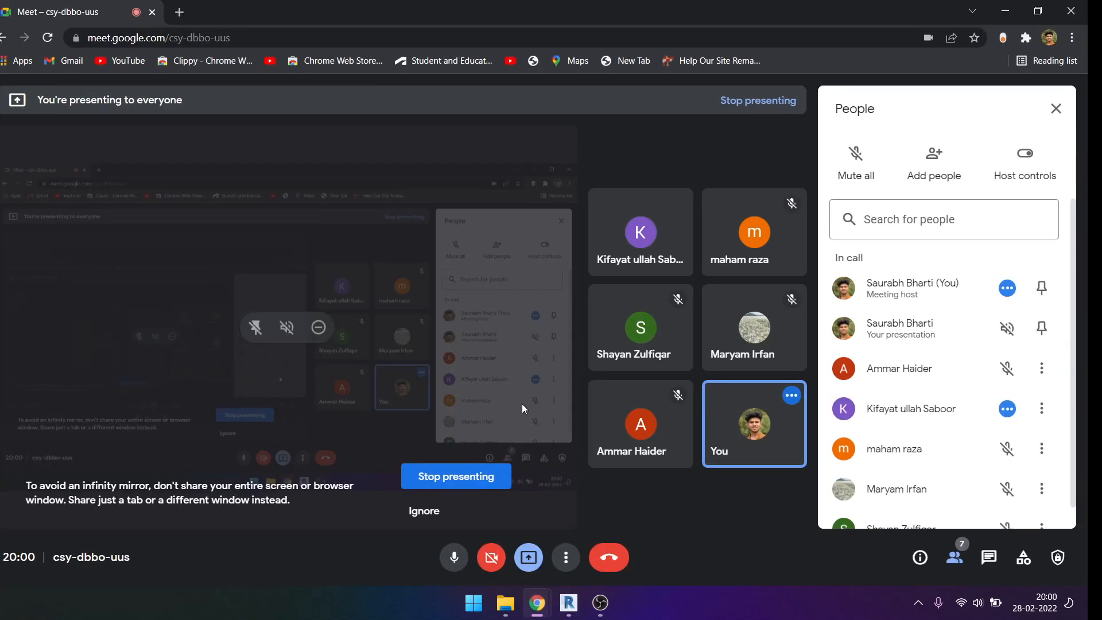
mouse_move(543, 607)
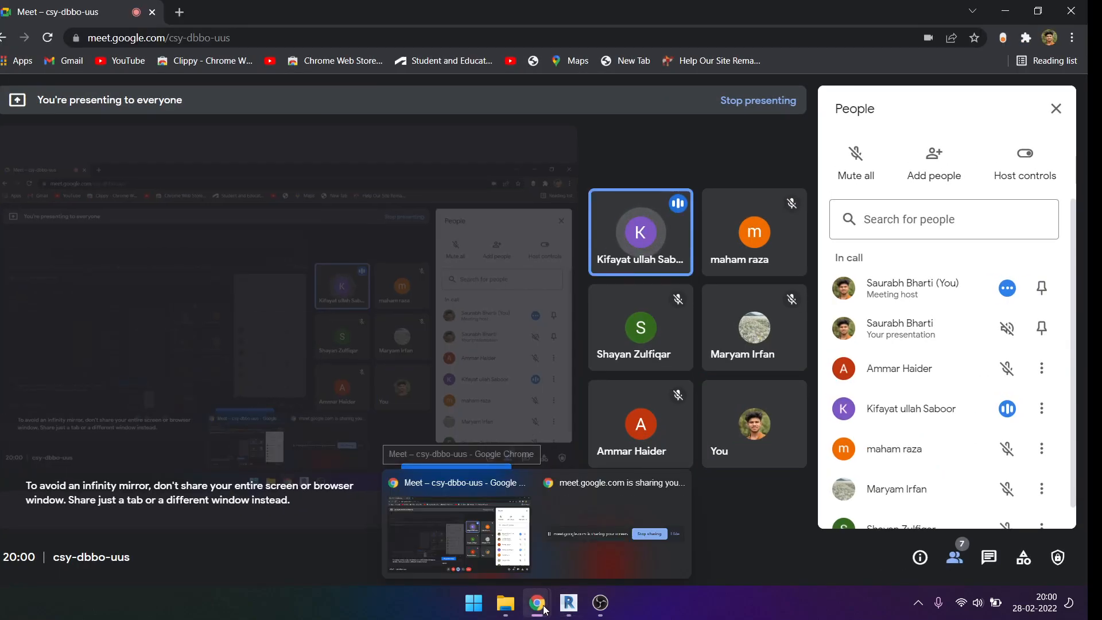
click(1005, 11)
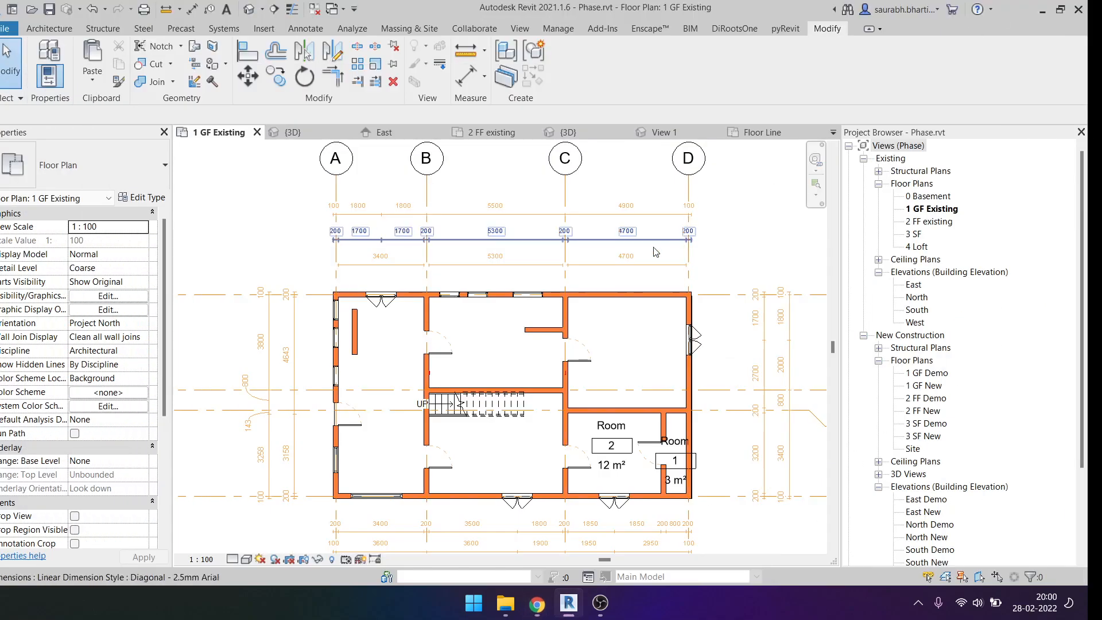
Open the default 3D view and set the 1 GF floor's Phase Created to New Construction.
click(248, 8)
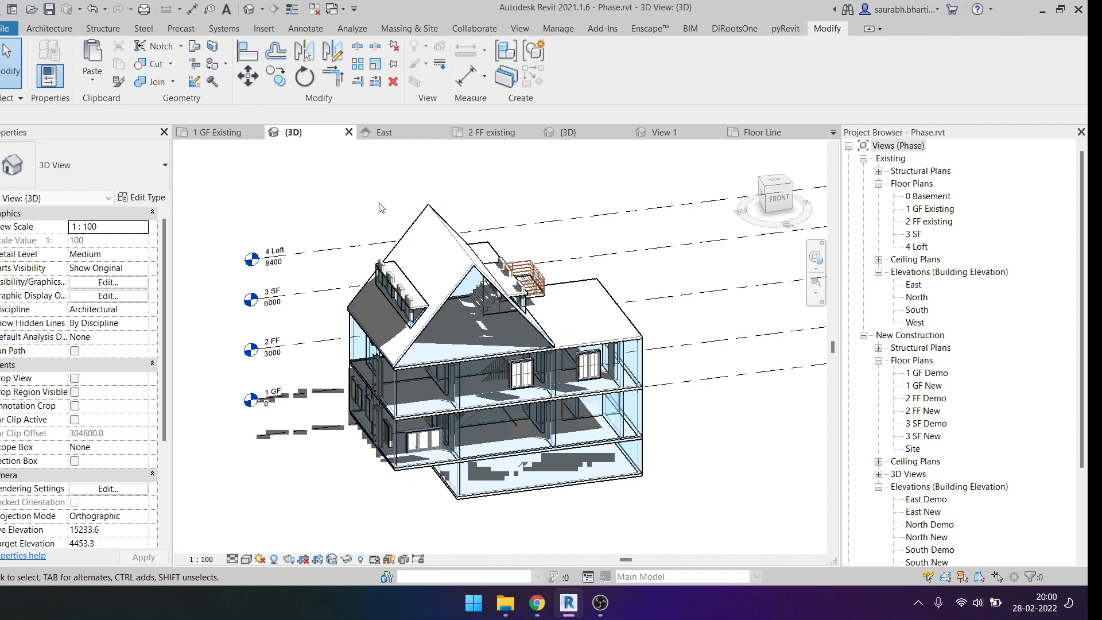
scroll(413, 468, up, 5)
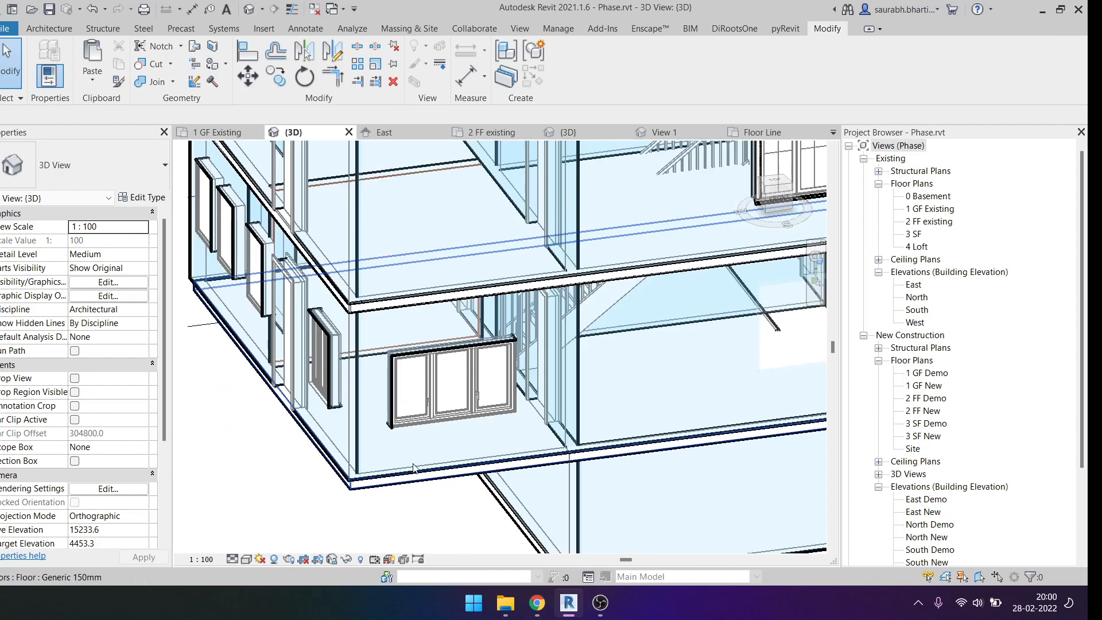
click(381, 427)
click(374, 416)
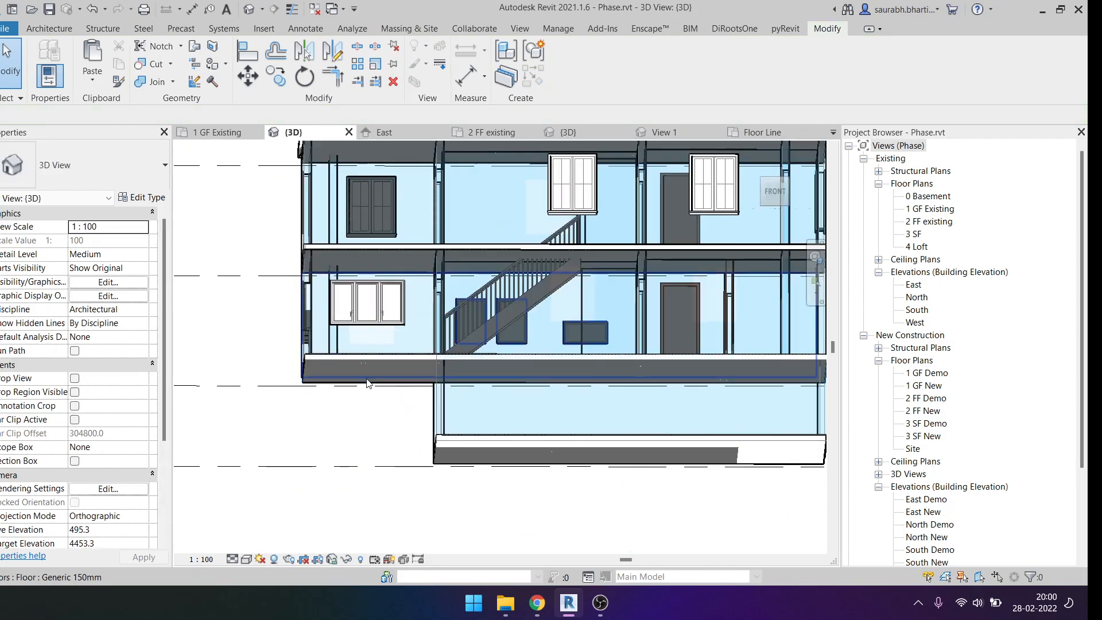
click(366, 372)
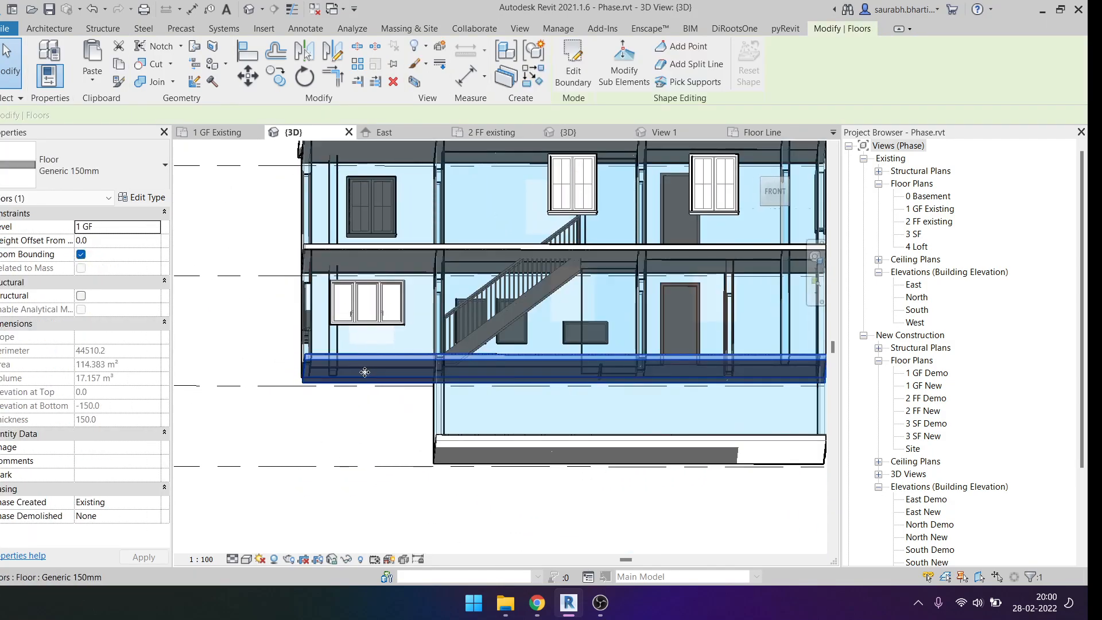
click(155, 510)
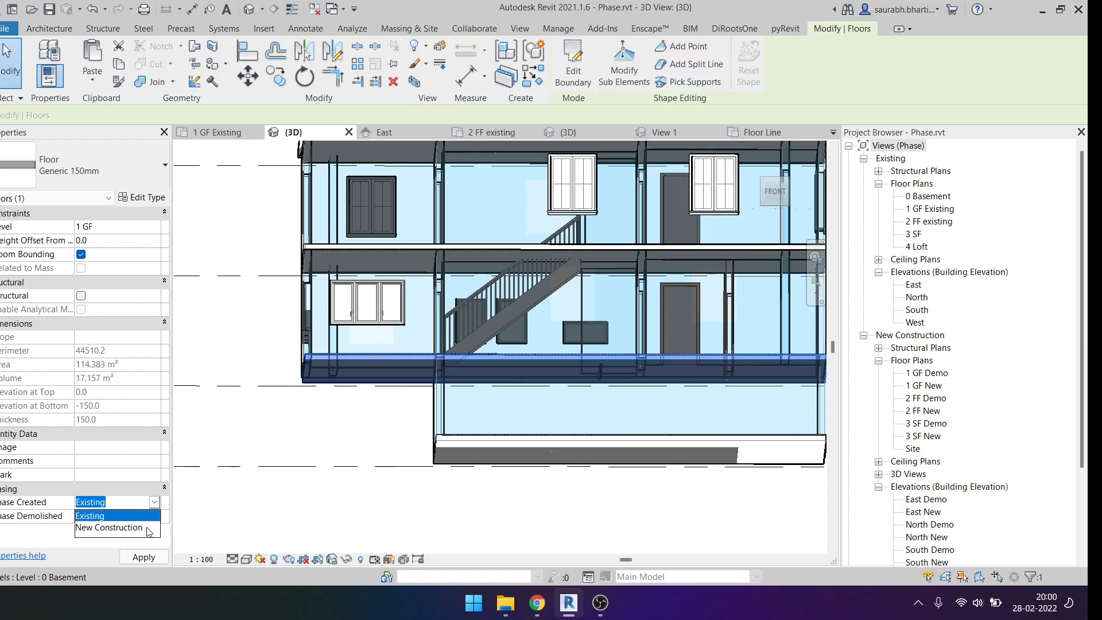
click(147, 527)
click(442, 507)
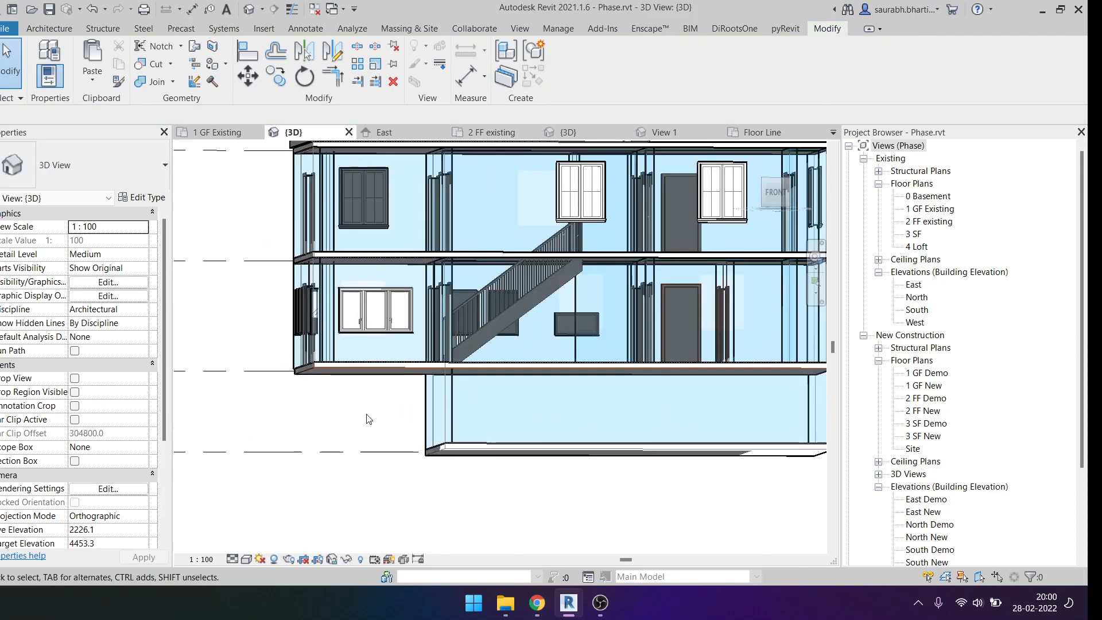
Set the 3D view's Phase to Existing and its Phase Filter to Show Complete.
click(137, 516)
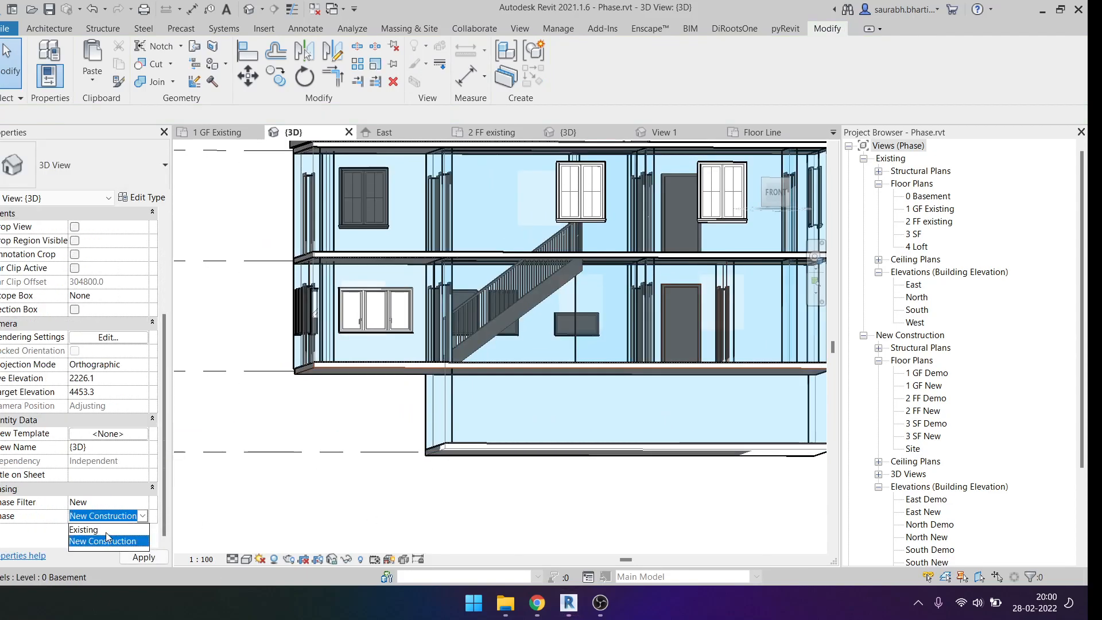
click(103, 528)
shift+middle_drag(437, 512, 436, 265)
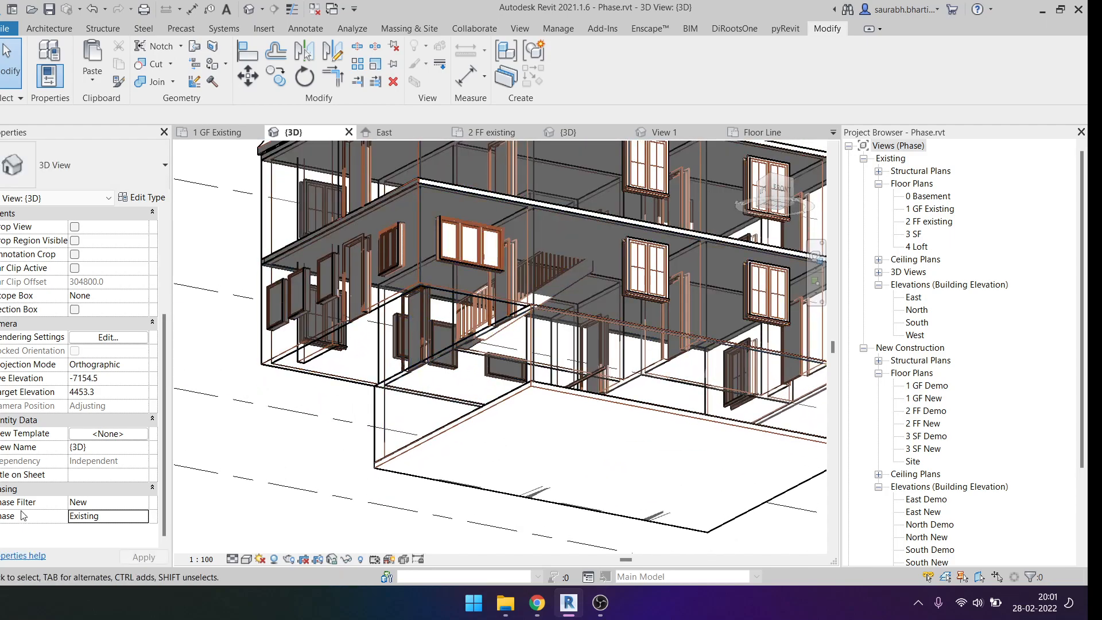
click(109, 502)
click(142, 502)
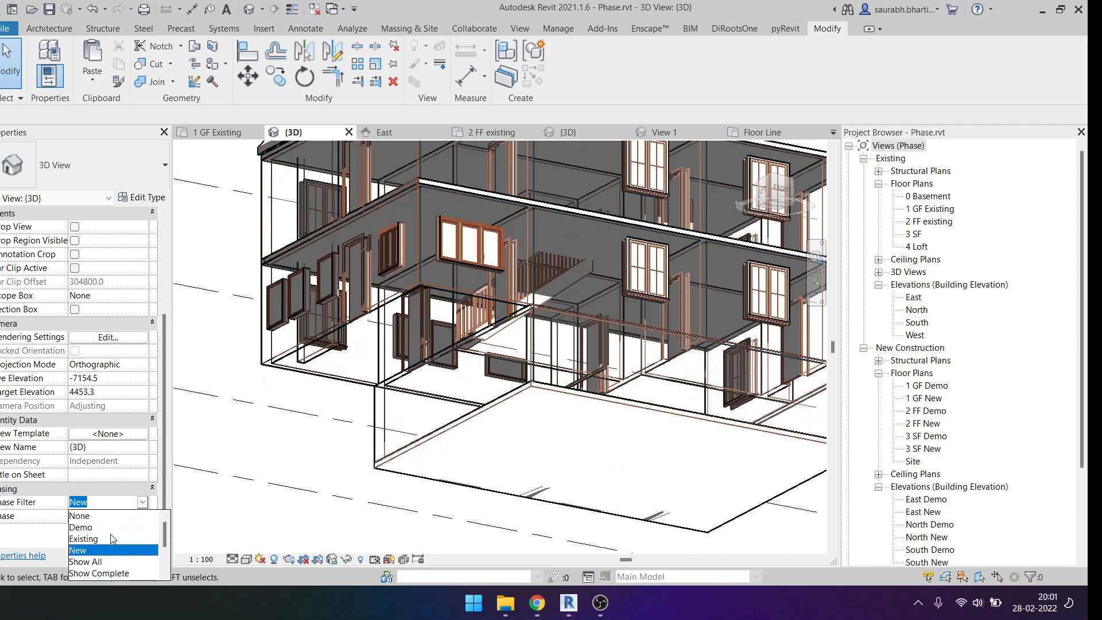
scroll(98, 538, down, 2)
click(109, 515)
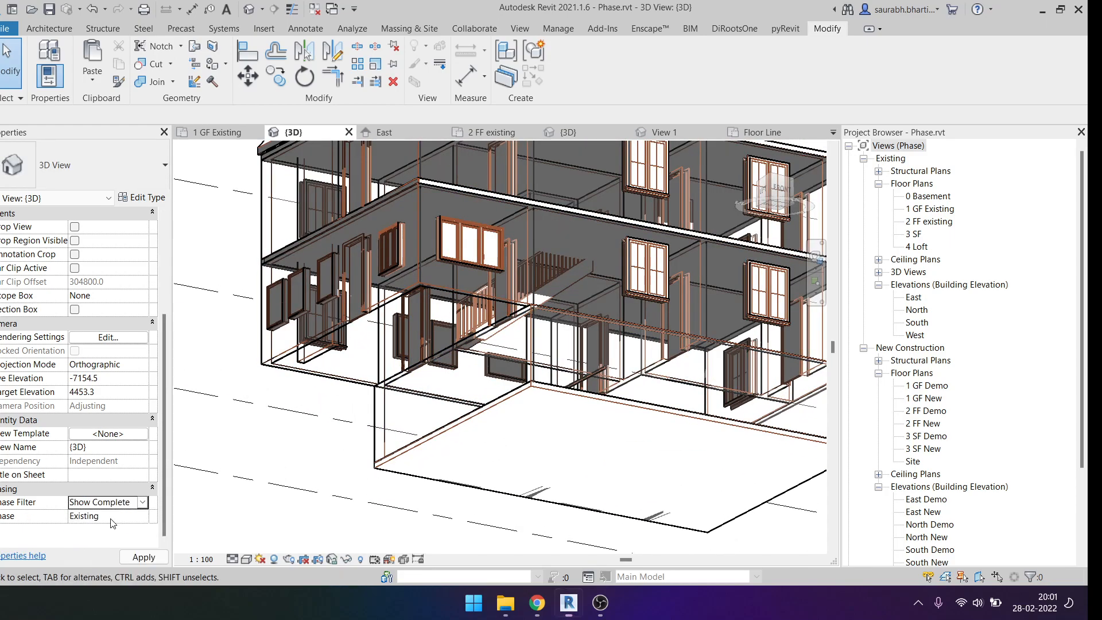
Examine the building's ground floor level in the Existing phase from below and from the front.
click(321, 432)
shift+middle_drag(321, 432, 295, 324)
click(313, 487)
click(390, 215)
key(Escape)
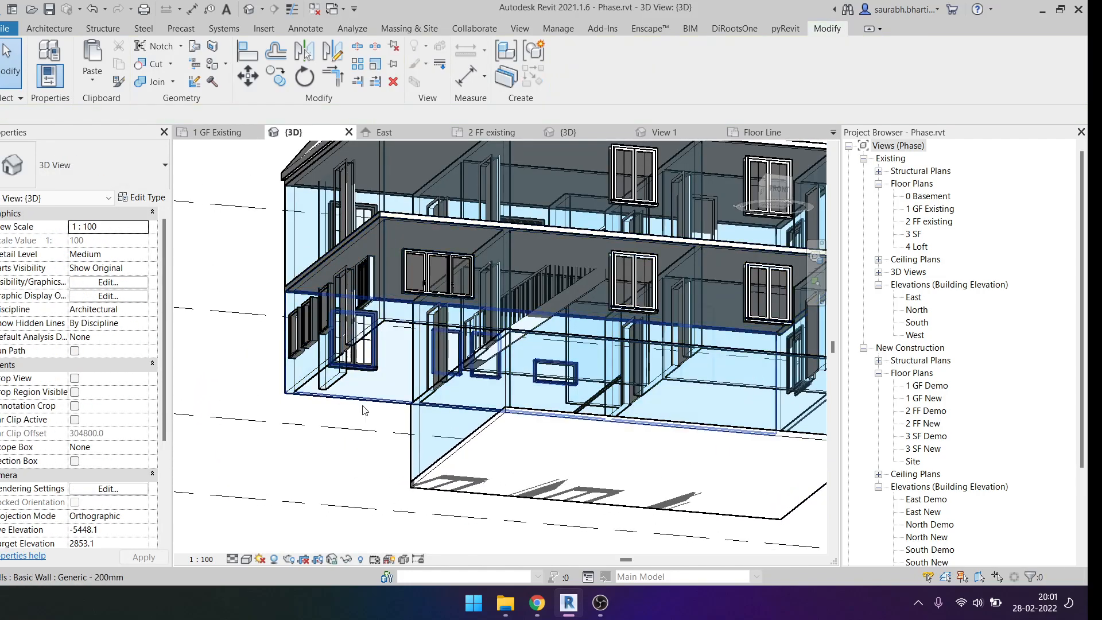
shift+middle_drag(373, 403, 352, 405)
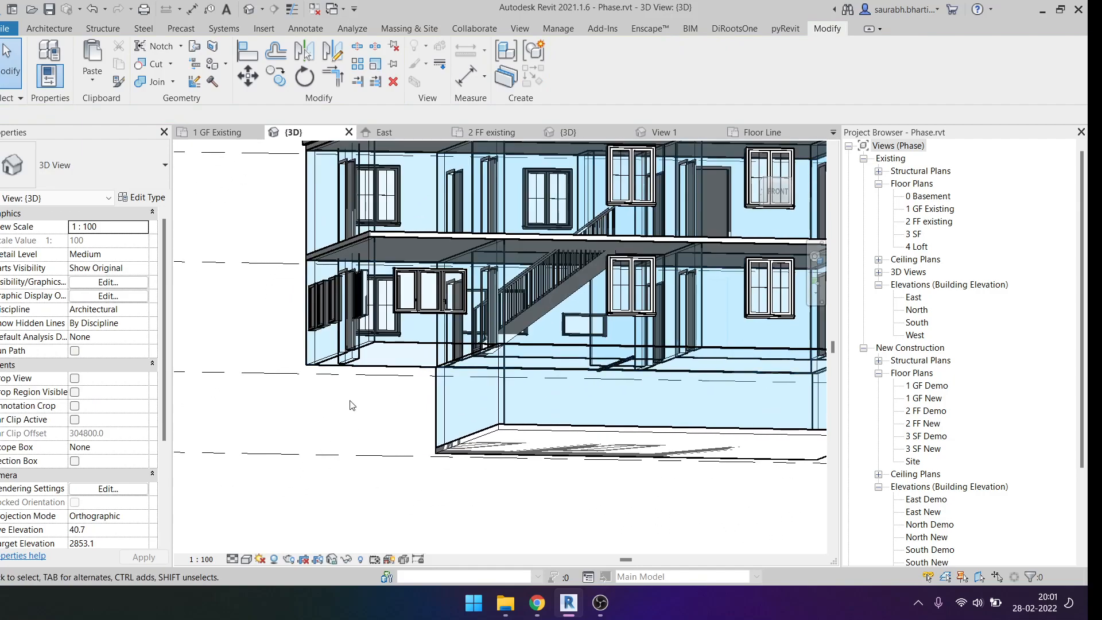
scroll(172, 476, down, 2)
scroll(127, 536, down, 3)
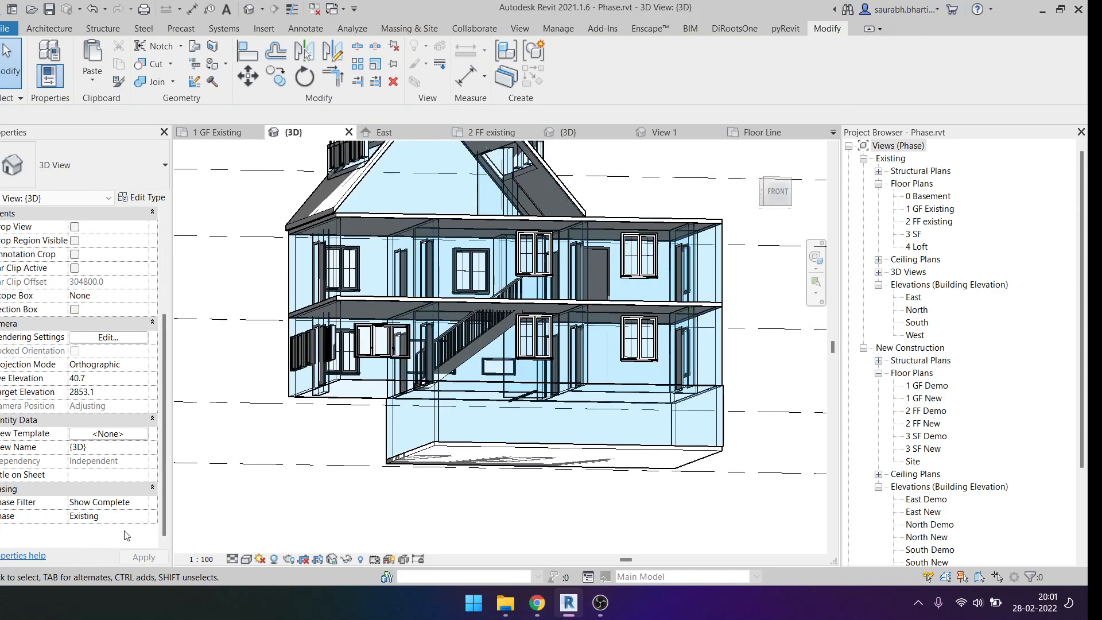
Switch the 3D view's Phase to New Construction and set the 1 GF floor's Phase Created to Existing.
click(144, 515)
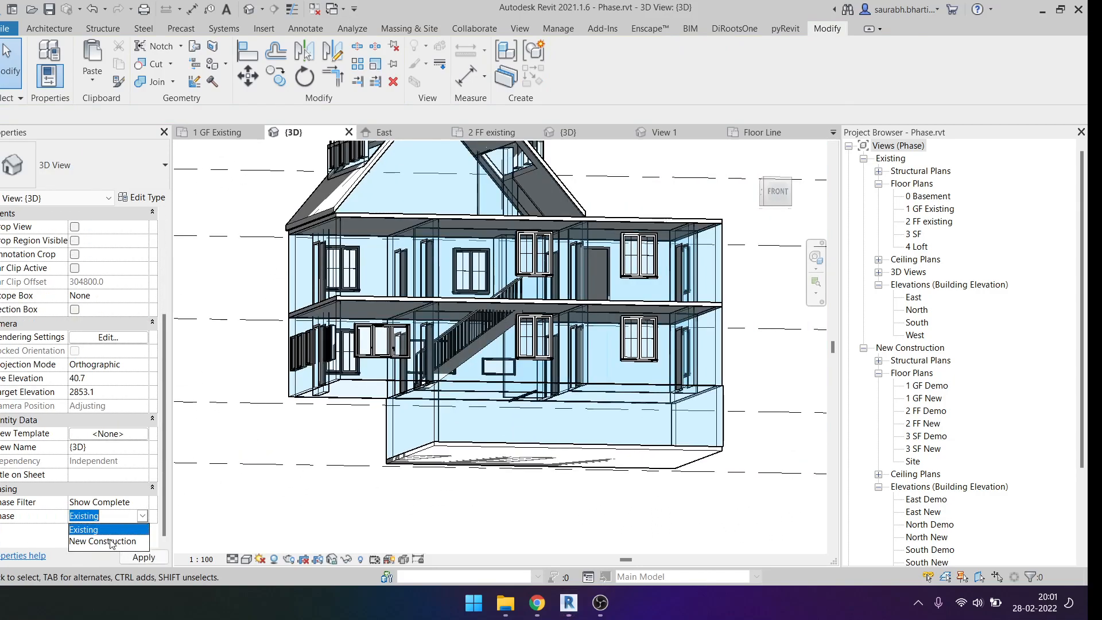
click(110, 541)
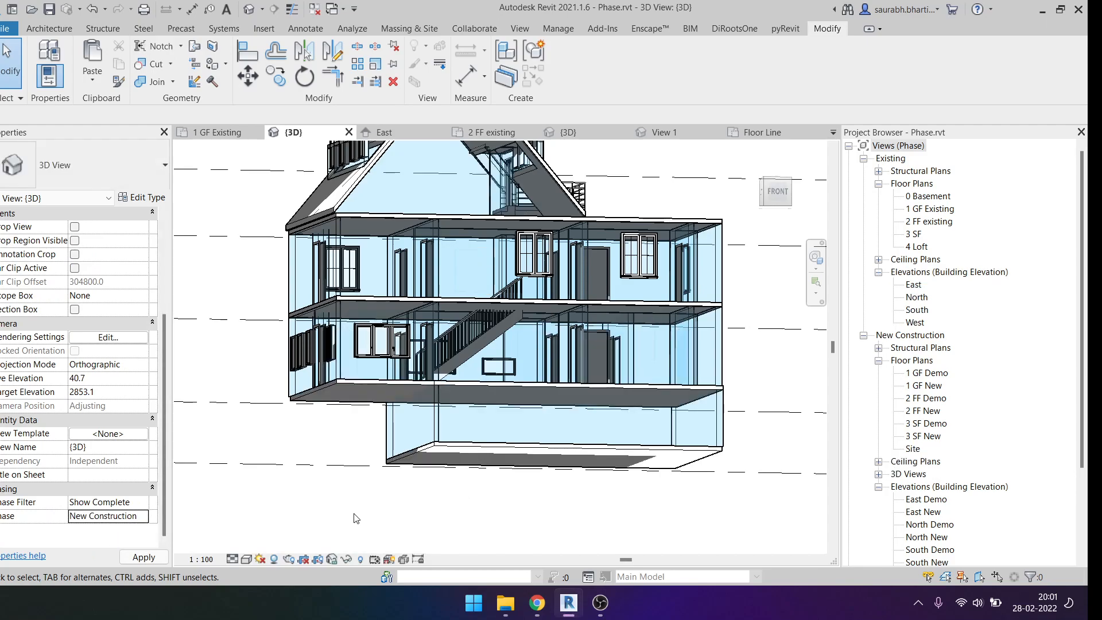
shift+middle_drag(366, 514, 419, 433)
click(398, 319)
shift+middle_drag(398, 319, 345, 436)
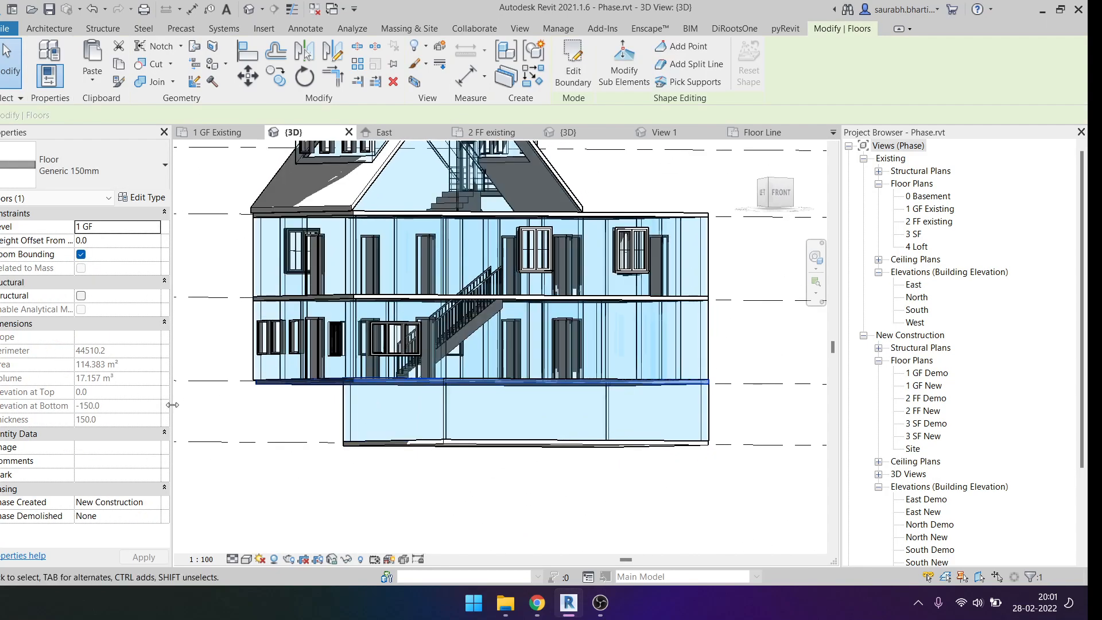
click(155, 503)
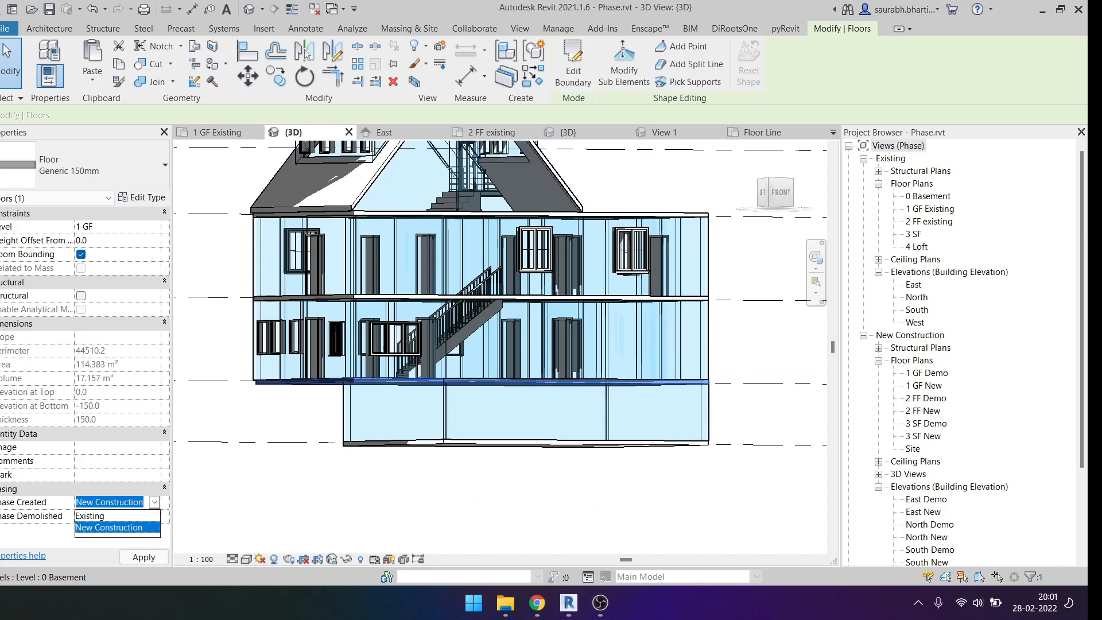
click(121, 515)
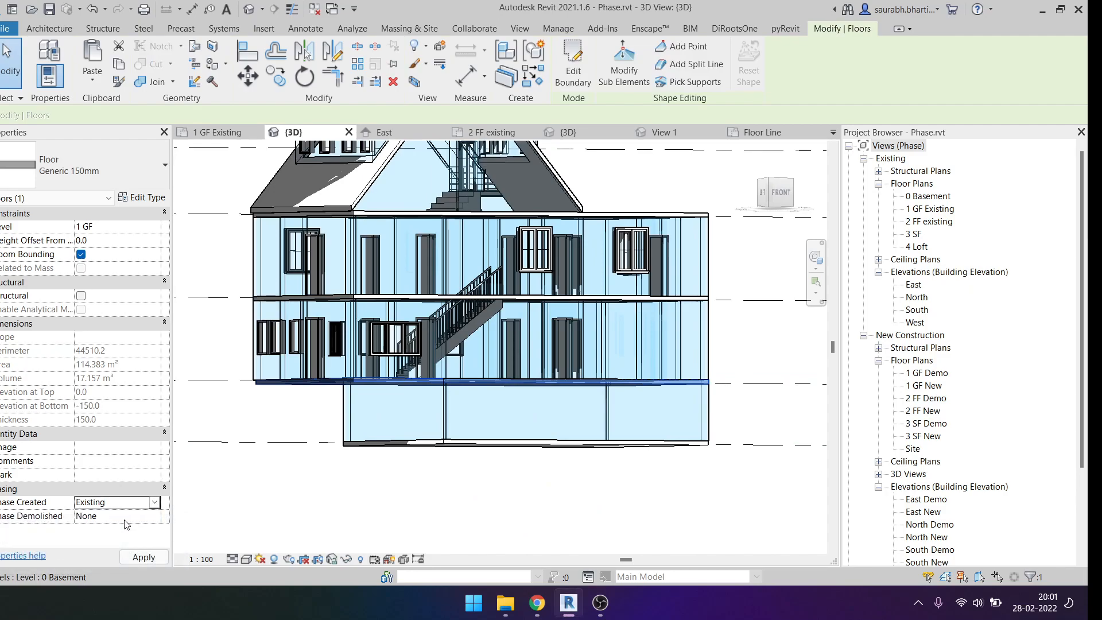
click(644, 494)
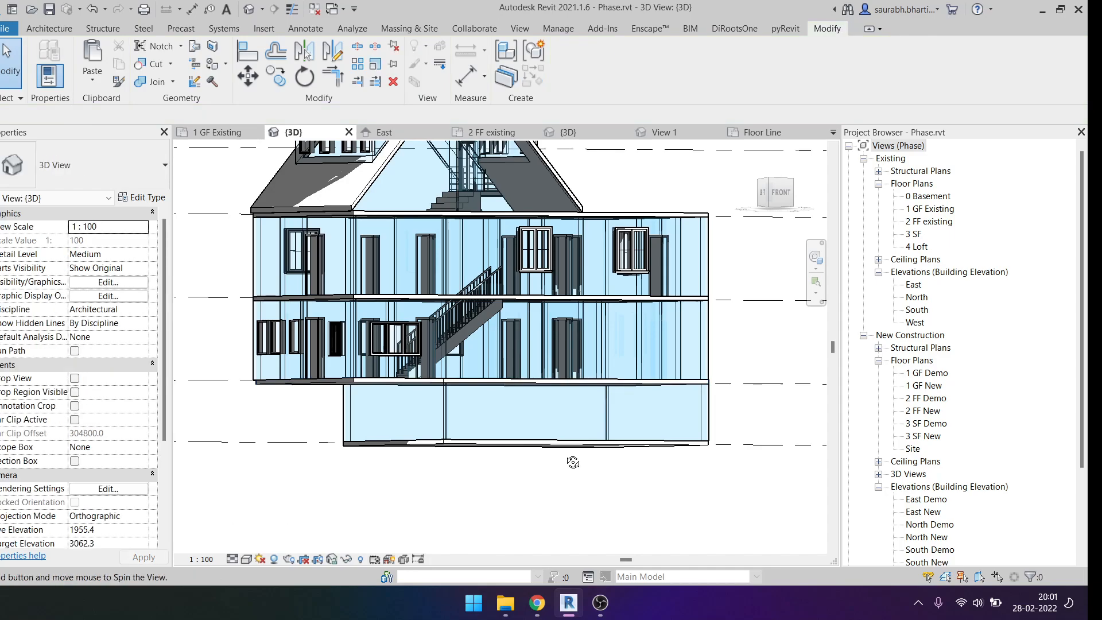
Set the 3D view's Phase back to Existing.
shift+middle_drag(568, 474, 358, 346)
click(375, 346)
key(Escape)
scroll(137, 511, down, 3)
click(142, 515)
click(136, 529)
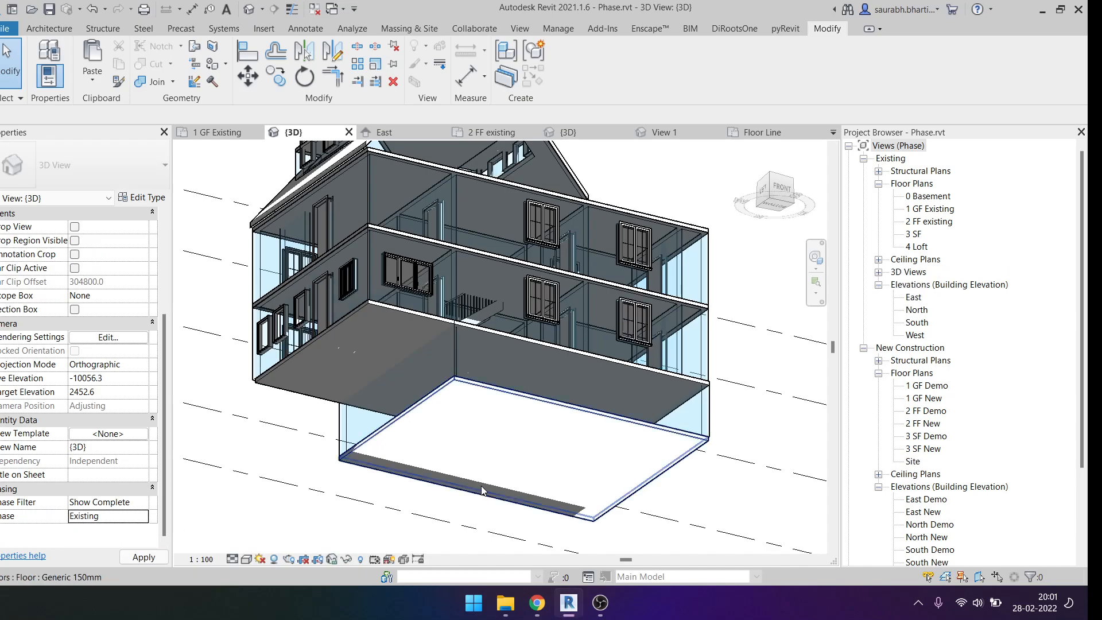
Inspect the 1 GF floor slab around the building and its phasing properties in the Existing phase.
scroll(477, 459, down, 2)
click(386, 403)
shift+middle_drag(387, 403, 438, 471)
key(Escape)
scroll(437, 472, up, 5)
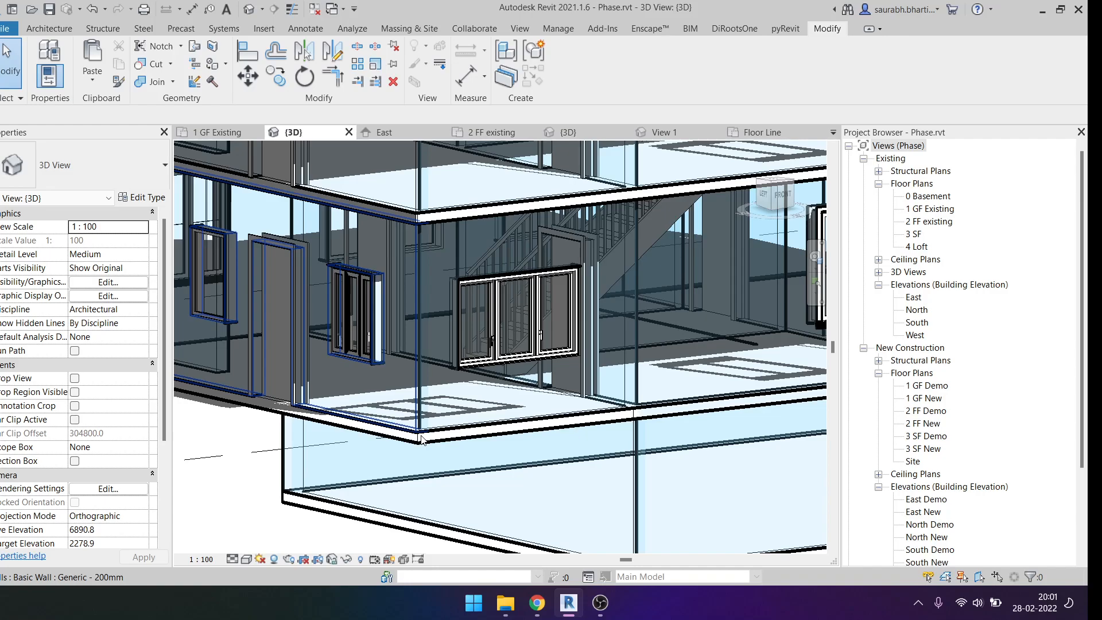
scroll(421, 437, down, 5)
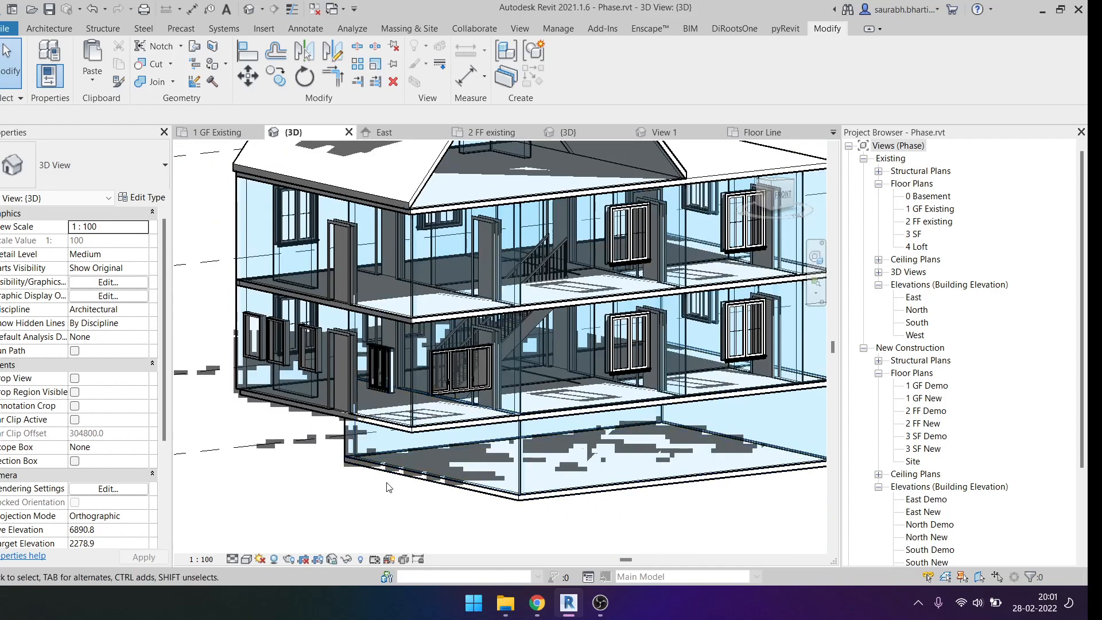
scroll(413, 438, up, 4)
click(411, 422)
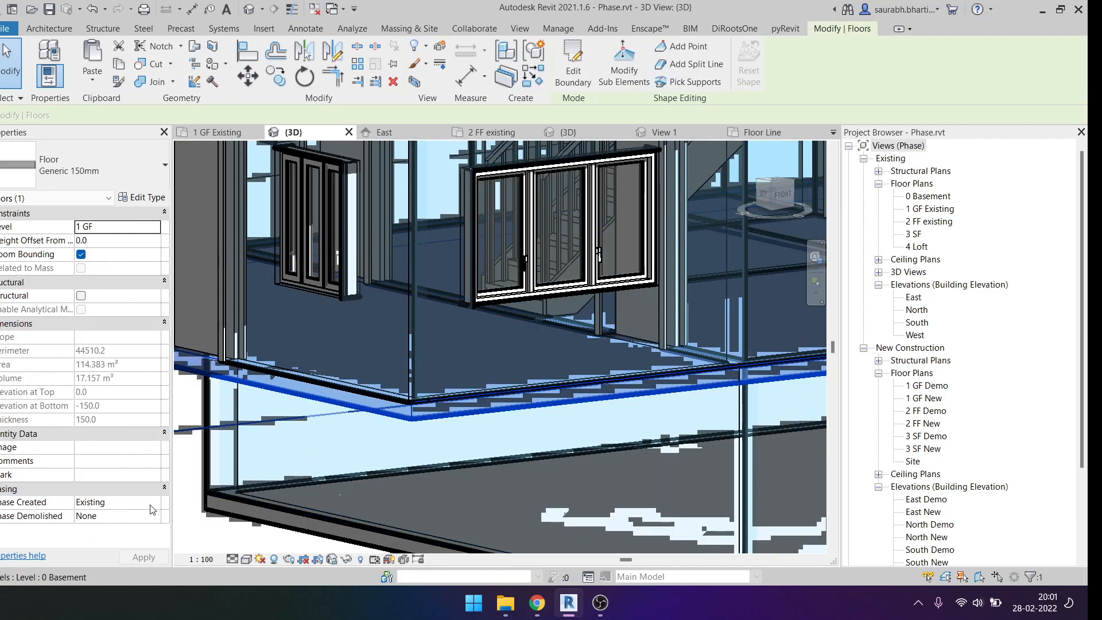
scroll(308, 435, down, 4)
click(284, 510)
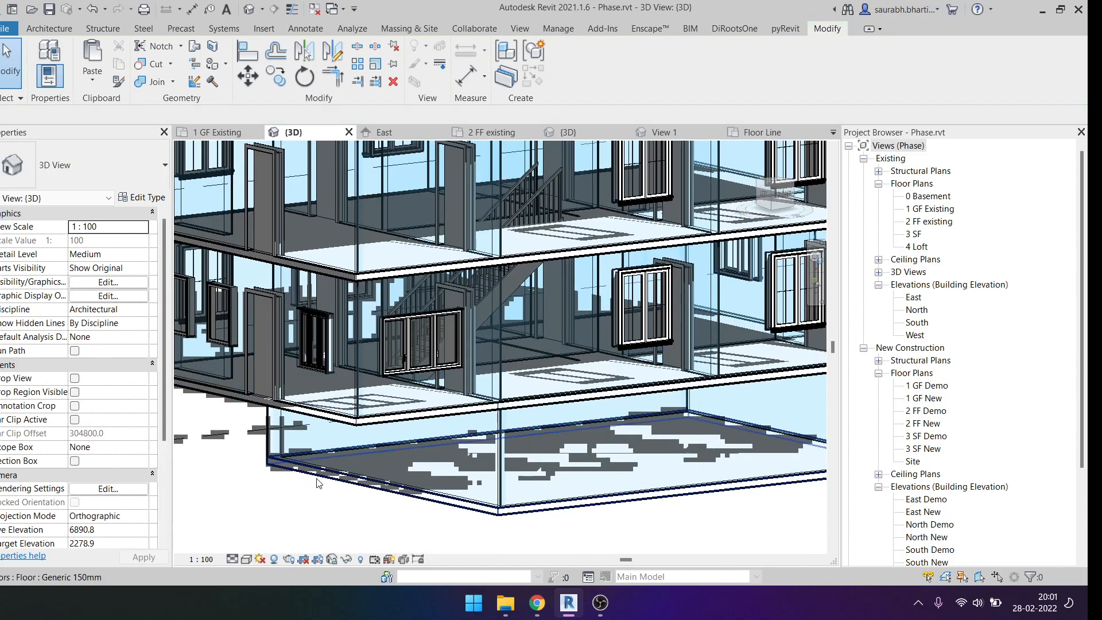
scroll(377, 510, down, 3)
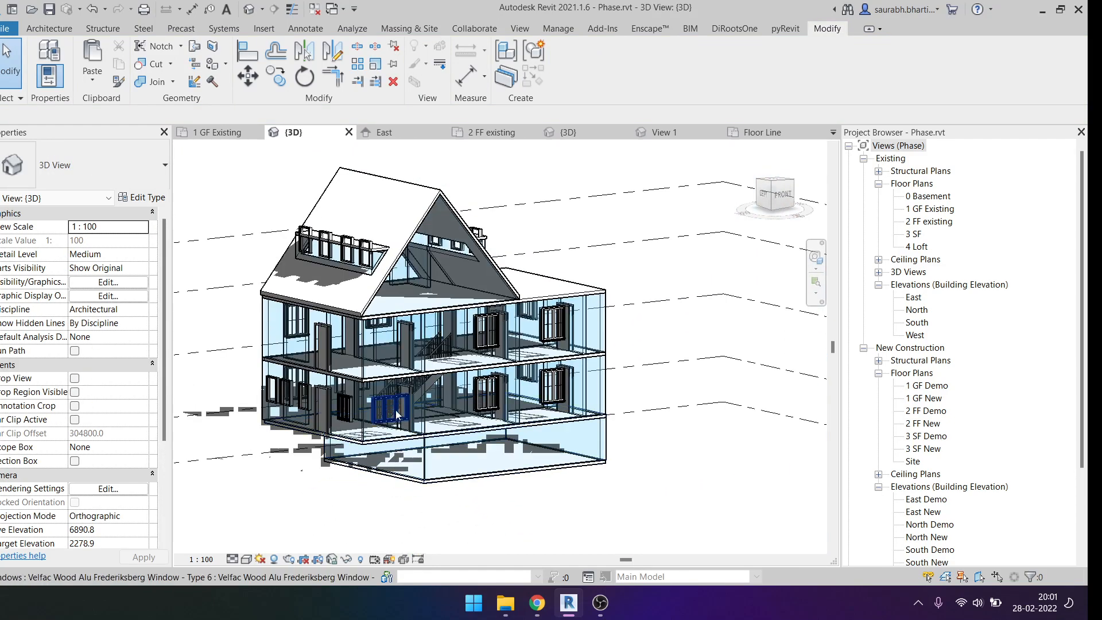
Select the M_Fixed 0610 x 0610mm window nearest the front gable in the roof's window row to view its properties.
click(411, 226)
click(497, 189)
drag(243, 160, 670, 519)
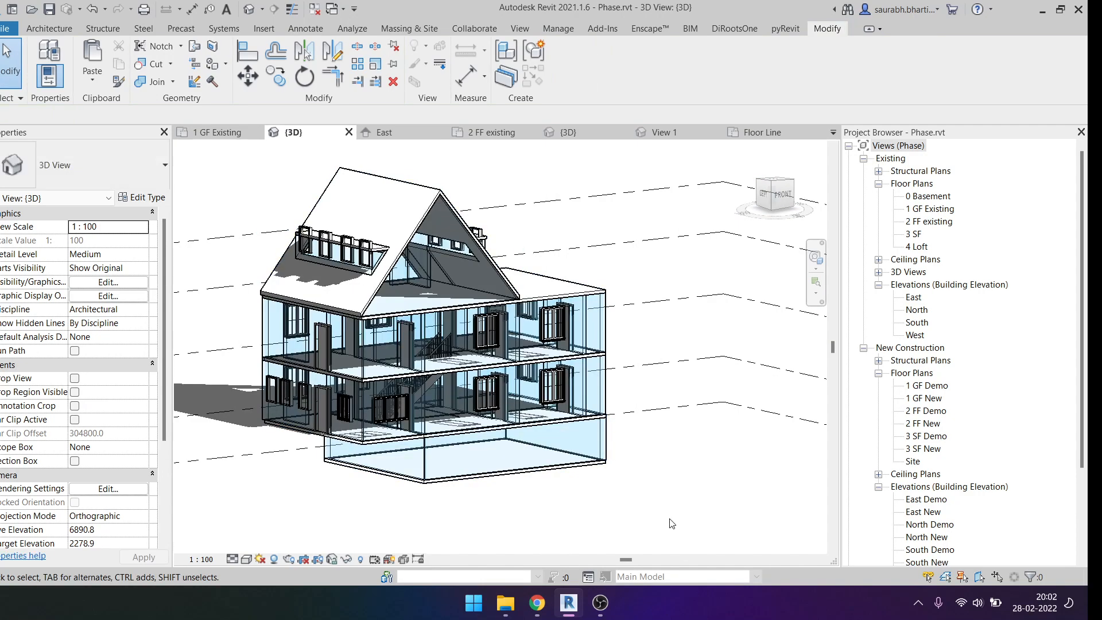
scroll(375, 241, up, 5)
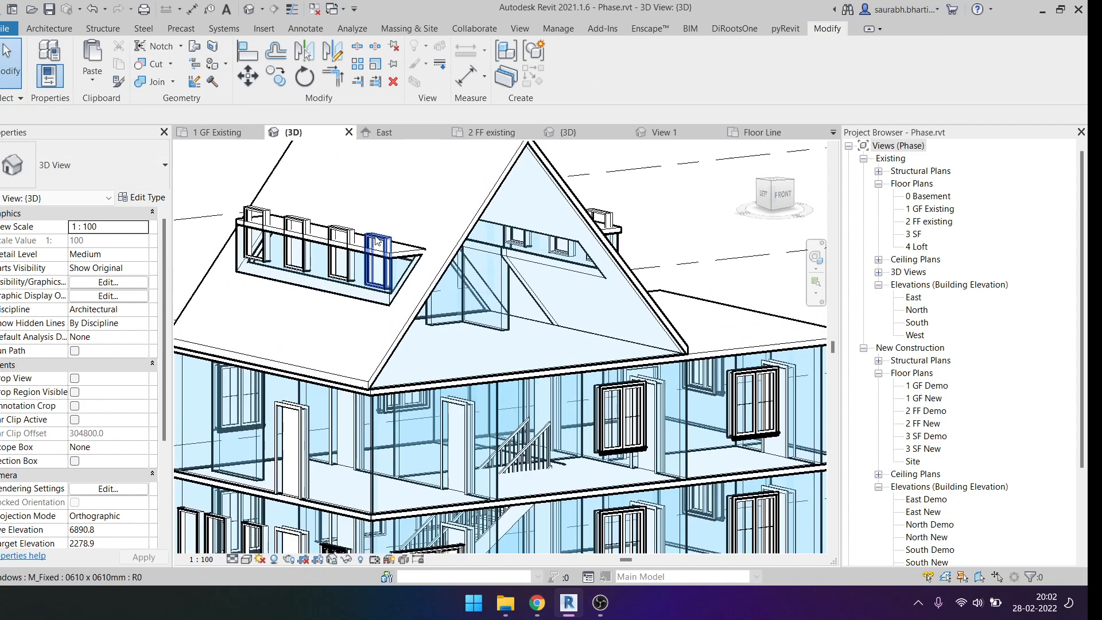
scroll(376, 241, down, 2)
click(373, 267)
scroll(427, 250, down, 3)
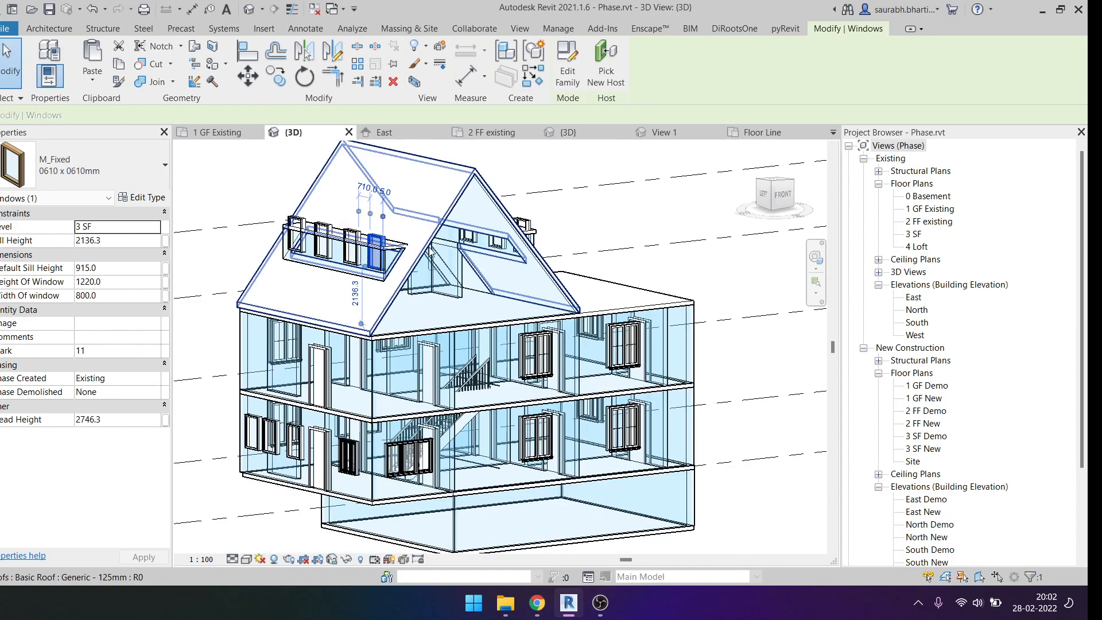
Review the project phases and the phase status graphic overrides in the Phasing settings without changing them.
click(592, 219)
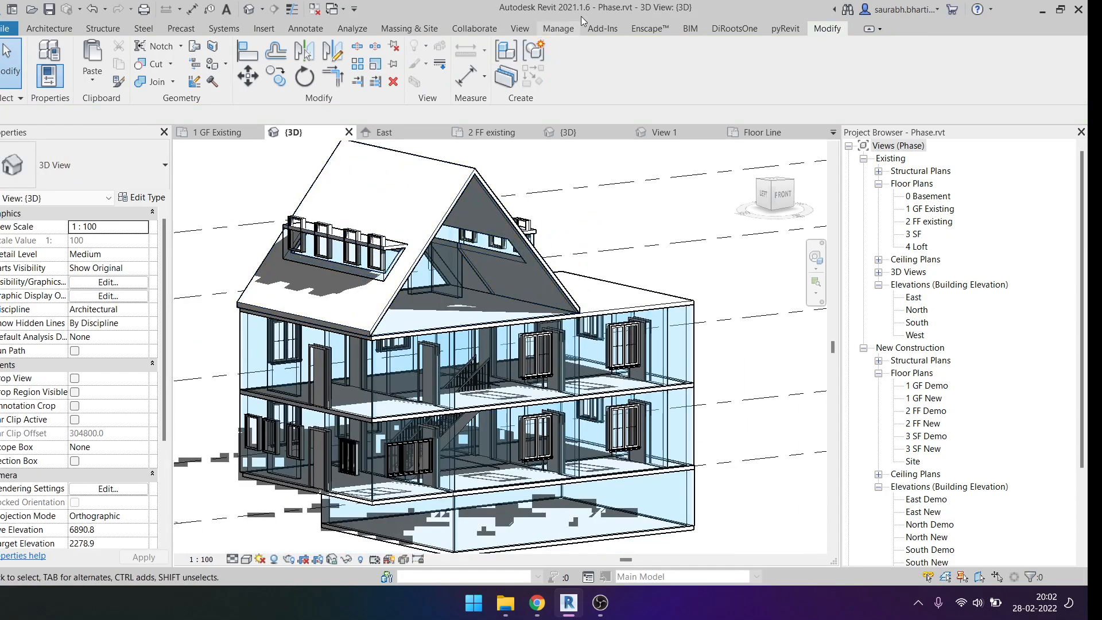
click(561, 29)
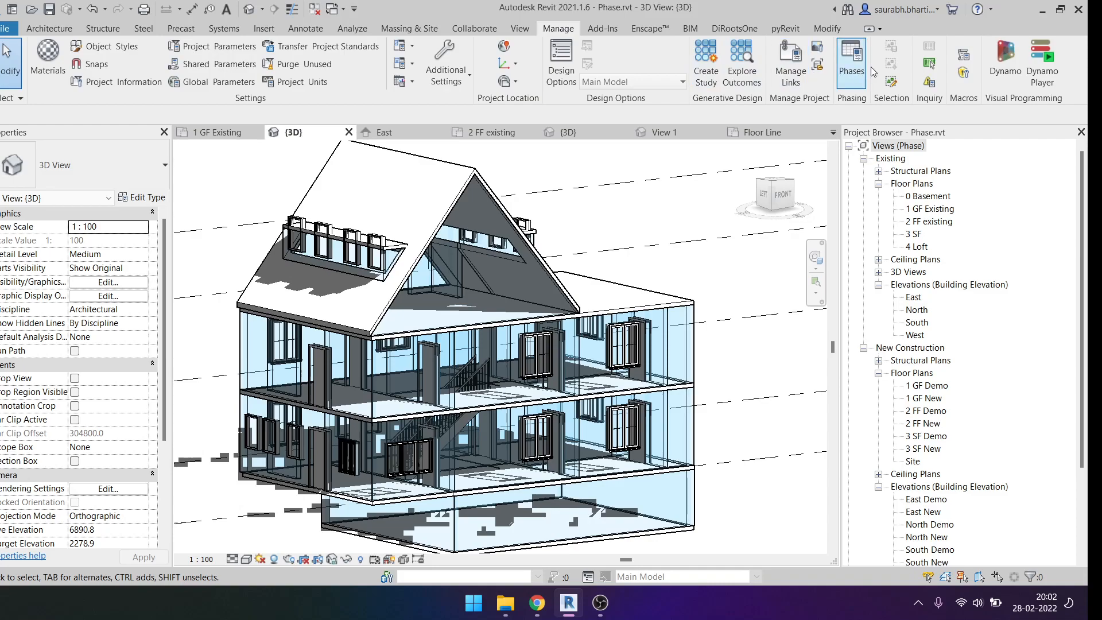
click(838, 60)
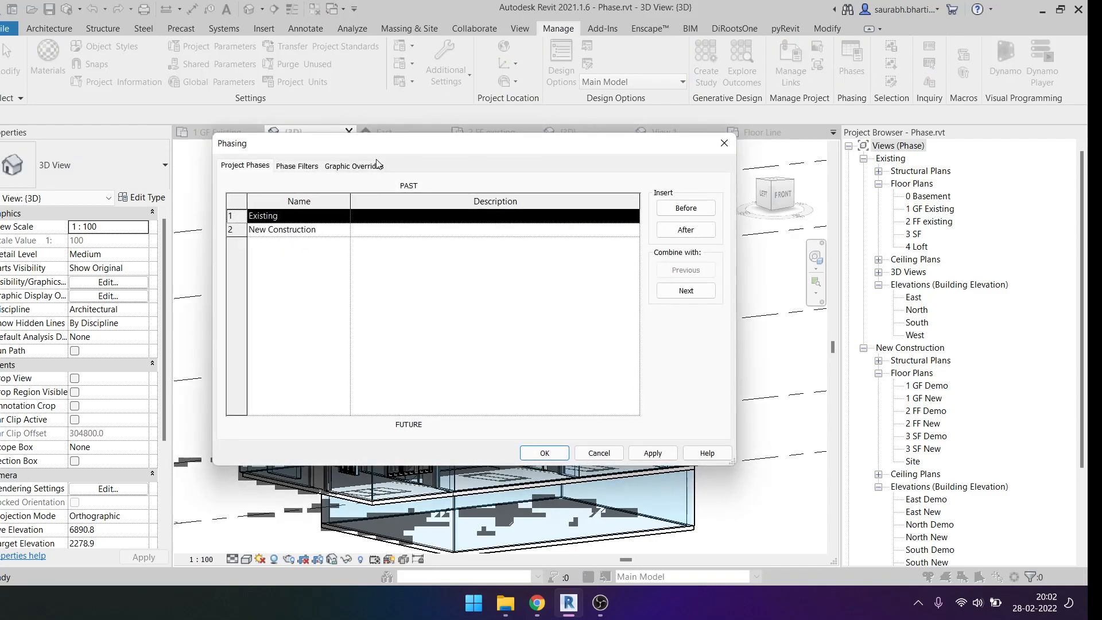
click(363, 171)
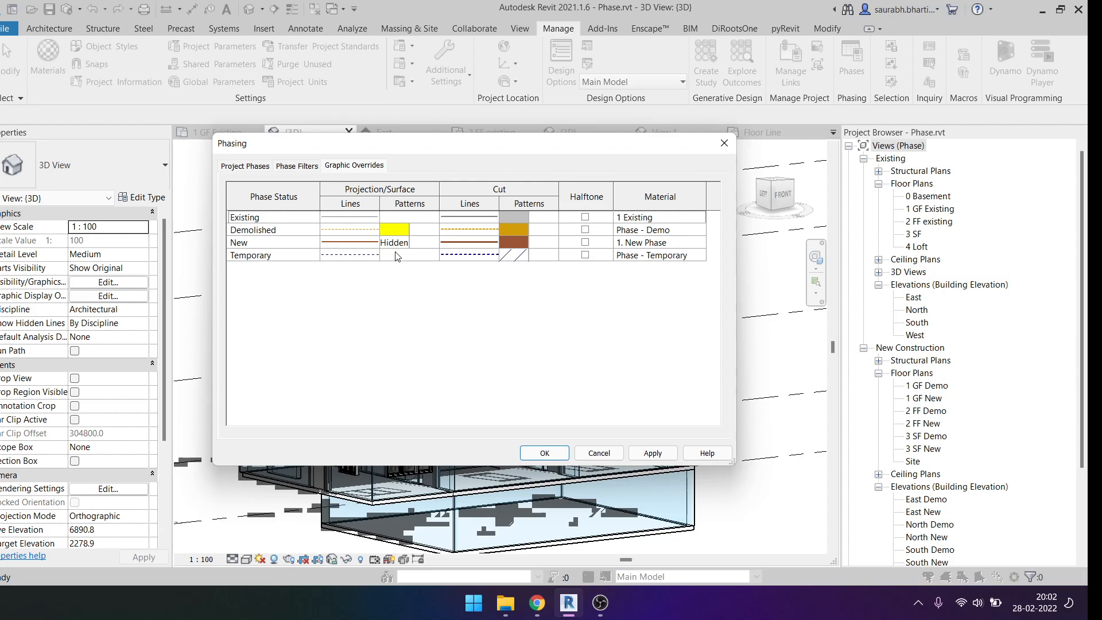
click(315, 166)
click(247, 167)
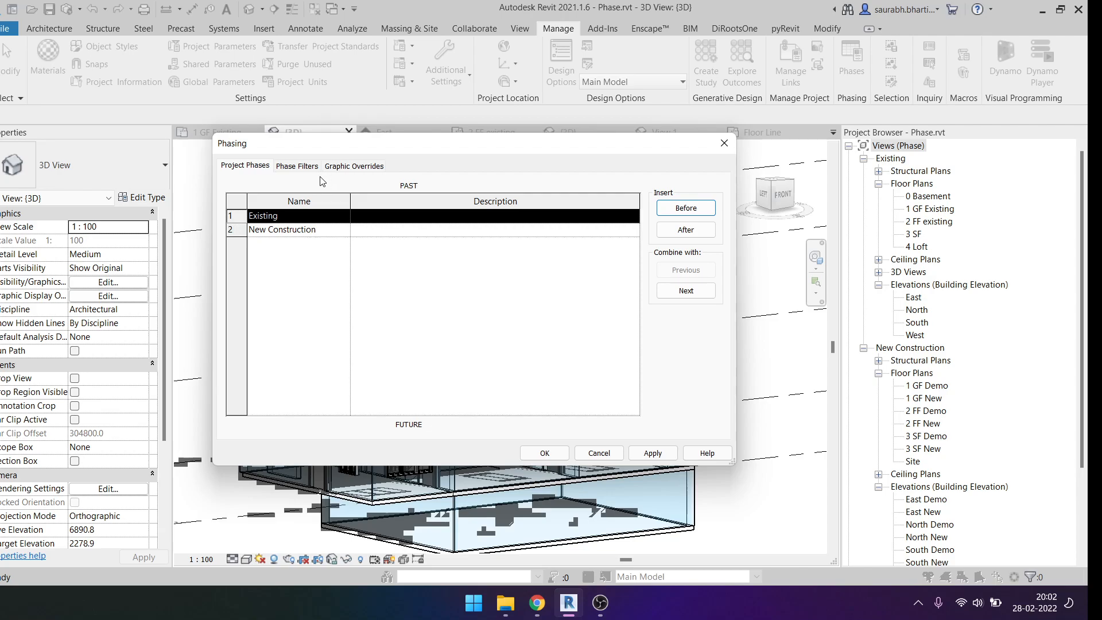
click(356, 166)
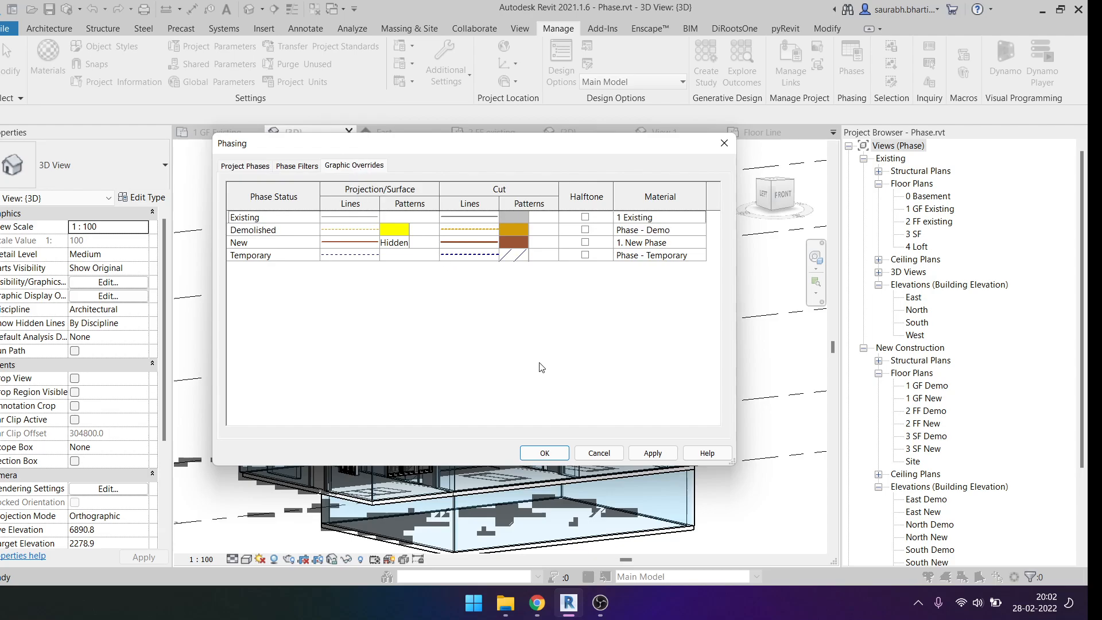
click(599, 453)
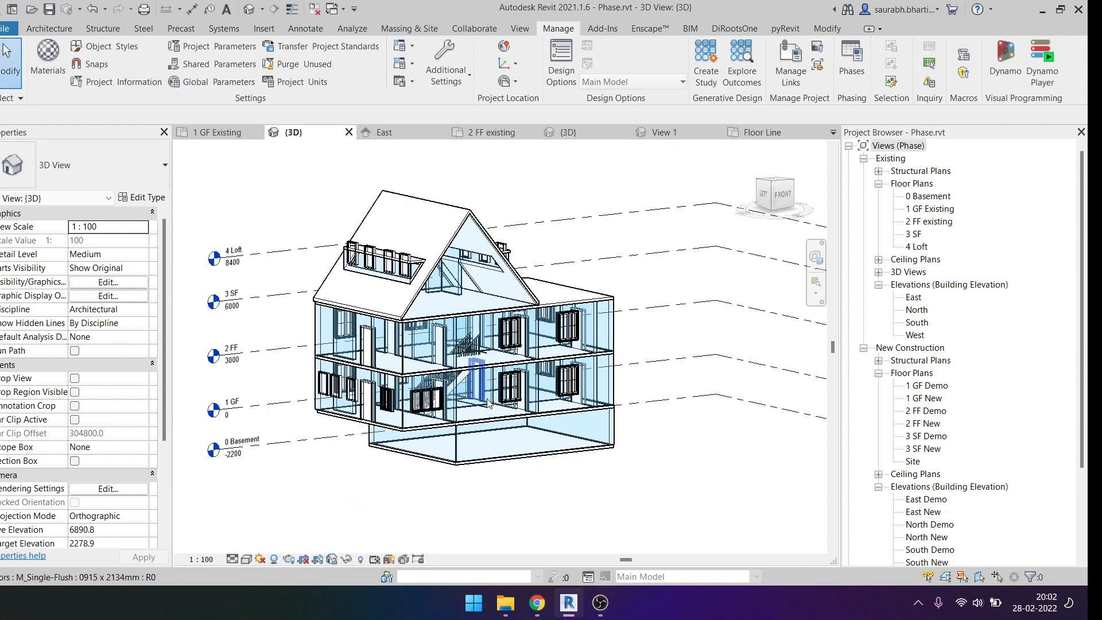
Select all instances of the M_Fixed 0610 x 0610mm window in the roof's window row and remove them from the 3D view.
scroll(373, 269, up, 5)
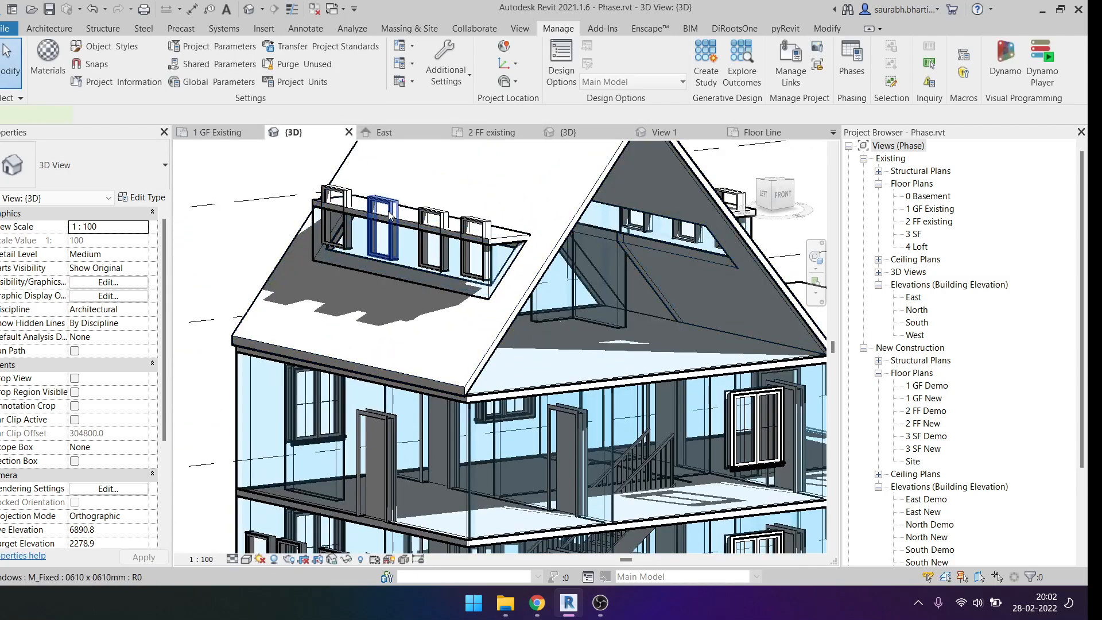
click(389, 215)
key(s)
key(a)
scroll(379, 217, down, 3)
key(Escape)
scroll(391, 238, up, 2)
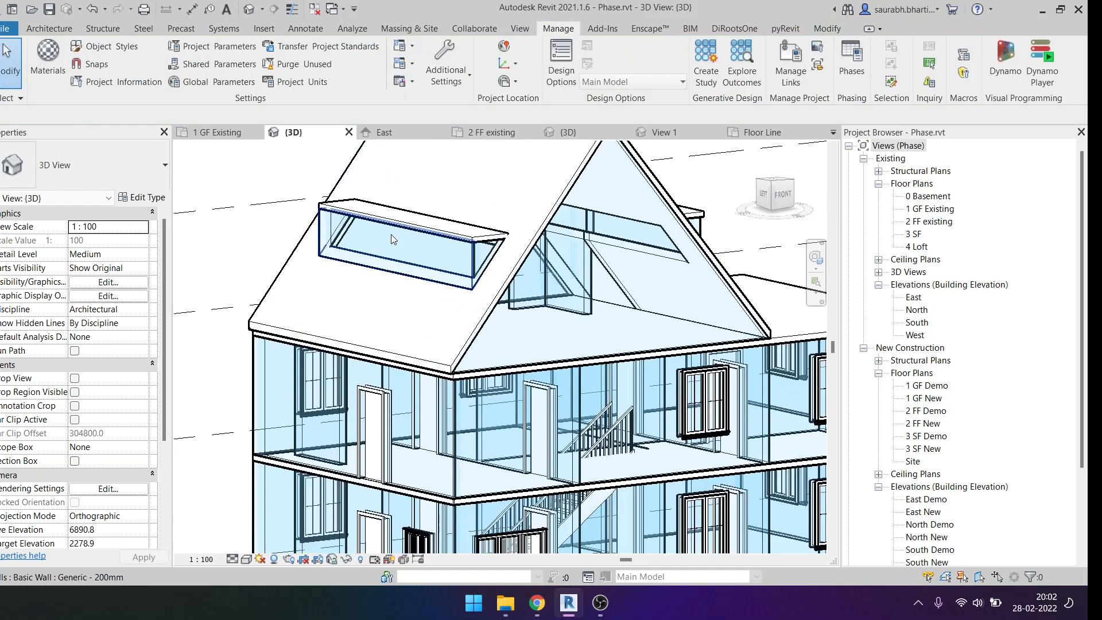
scroll(391, 236, up, 2)
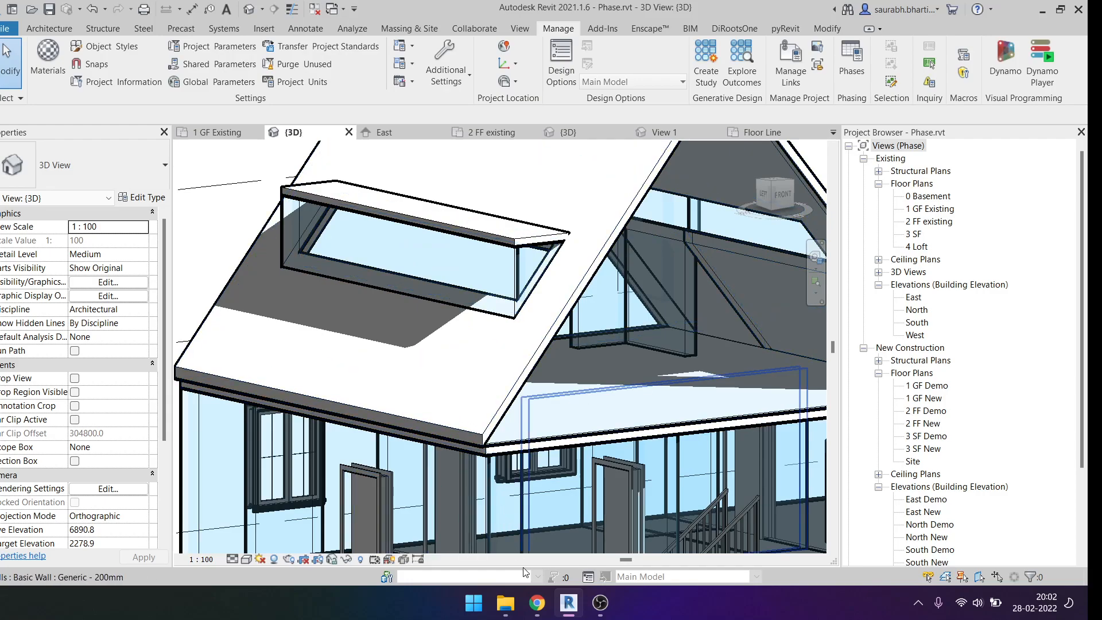
Switch to the Google Meet call in Chrome and check the list of people in the call.
mouse_move(537, 602)
click(459, 528)
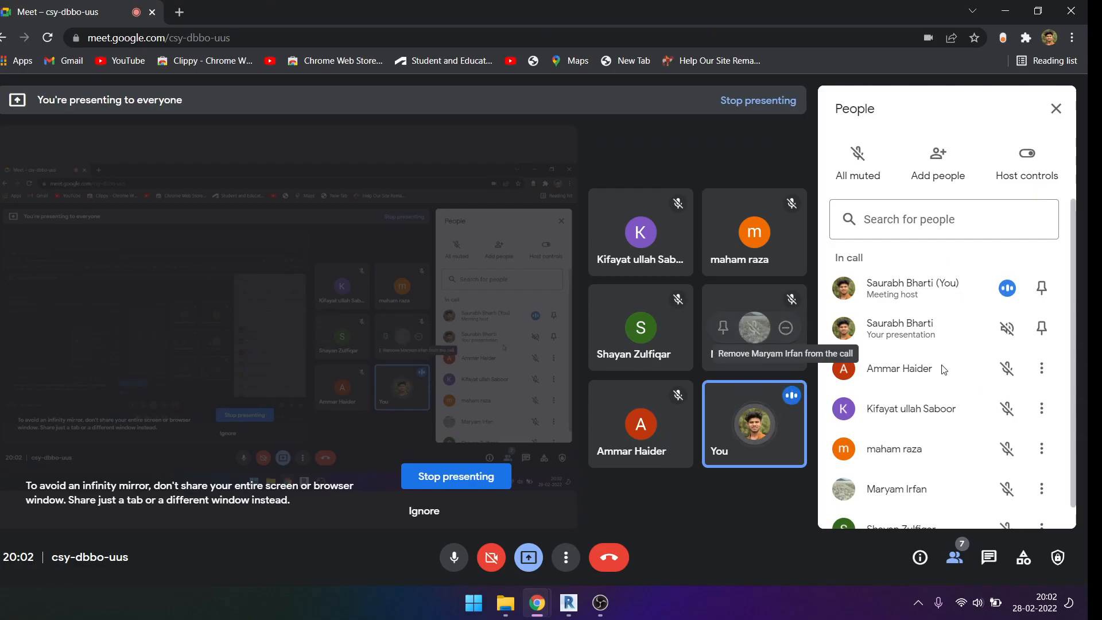
scroll(918, 407, down, 1)
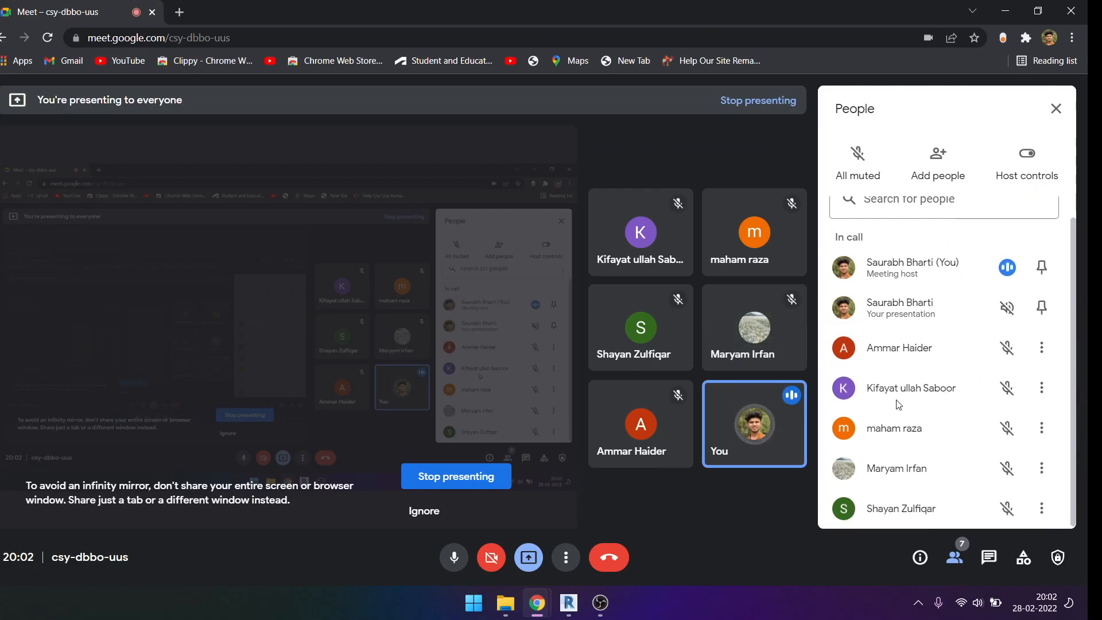
mouse_move(604, 407)
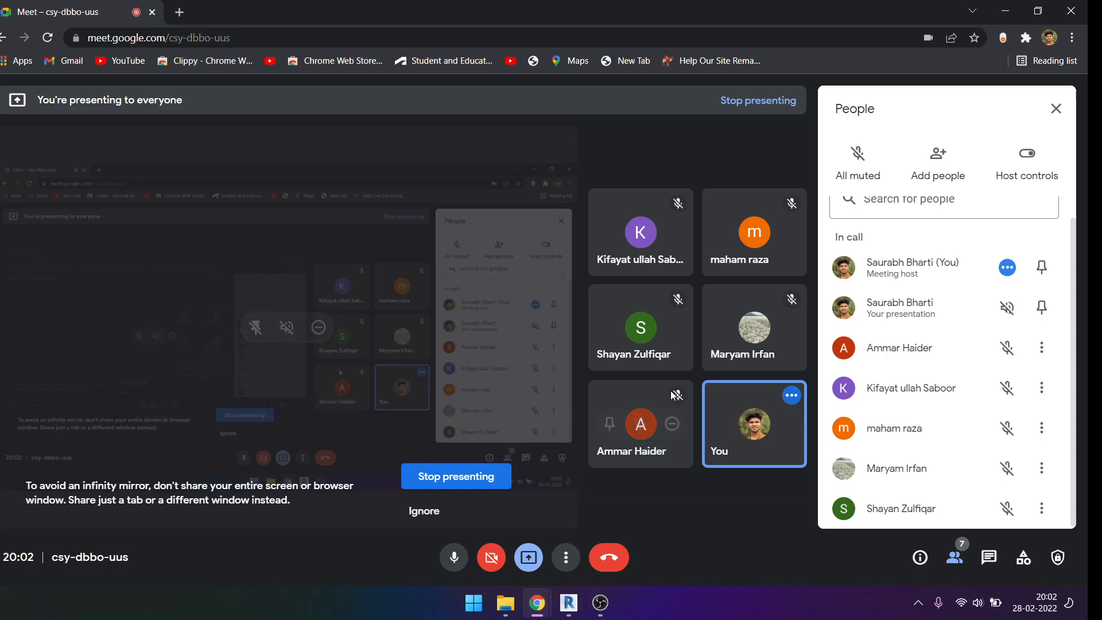
mouse_move(757, 390)
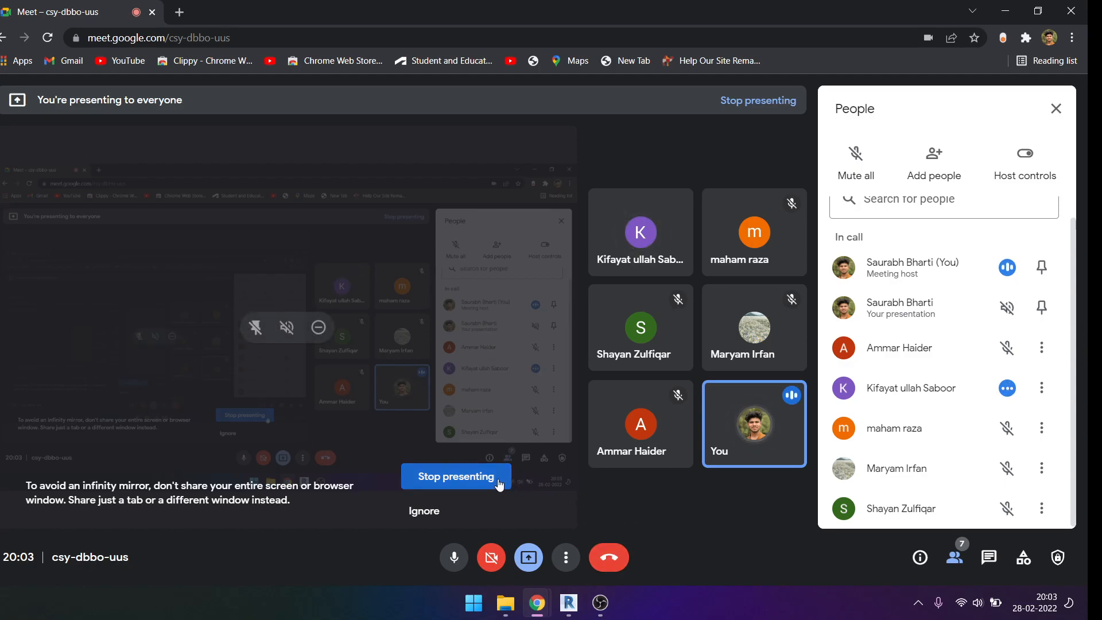
mouse_move(569, 602)
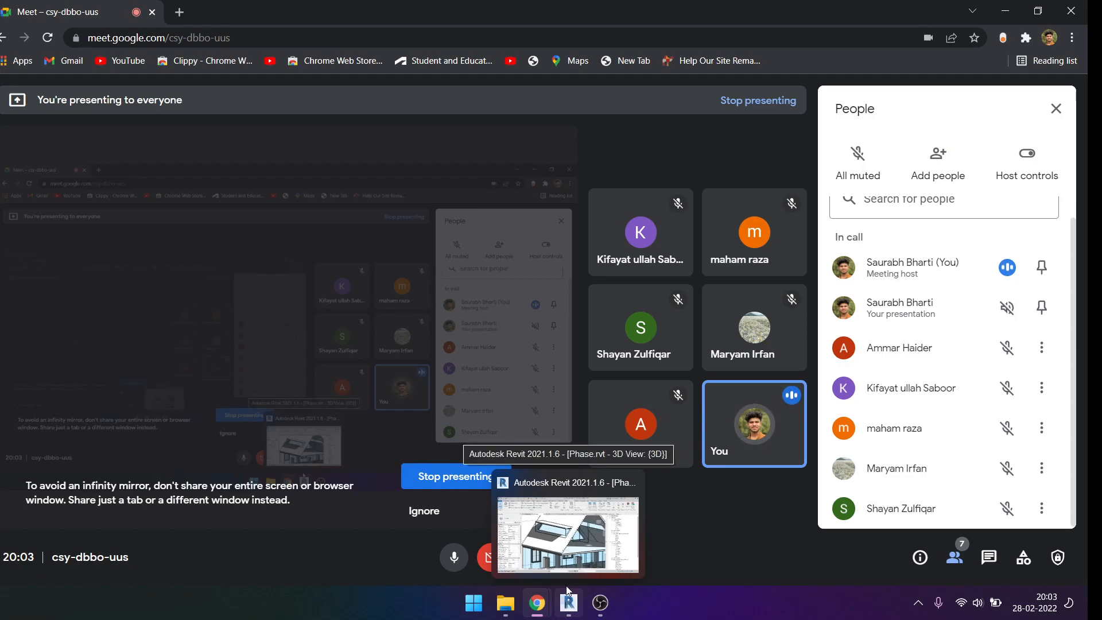
click(564, 576)
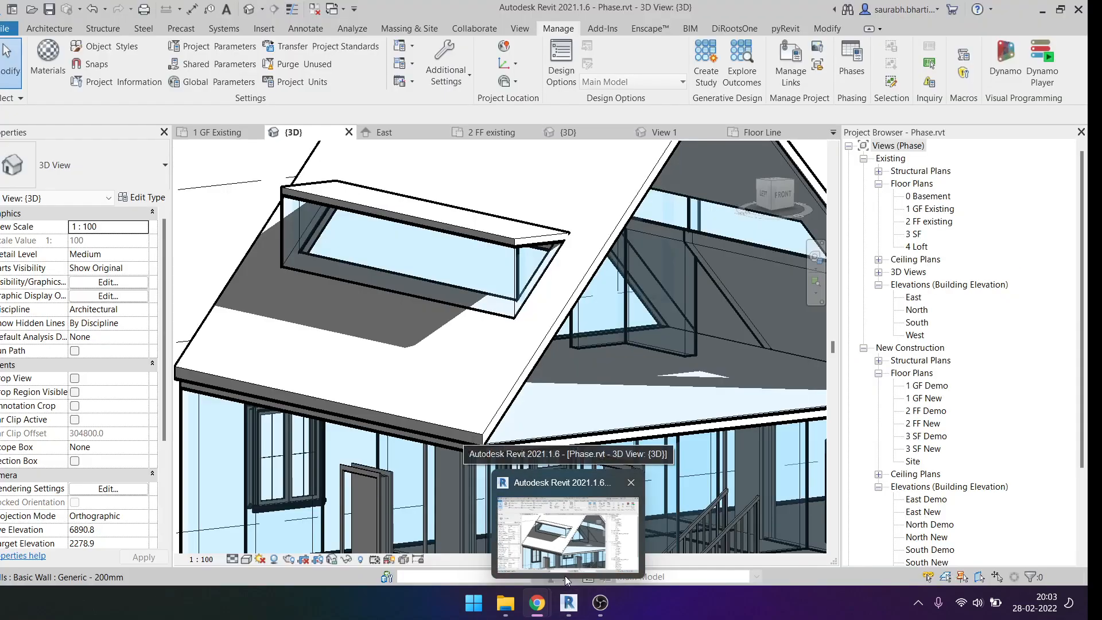
click(565, 576)
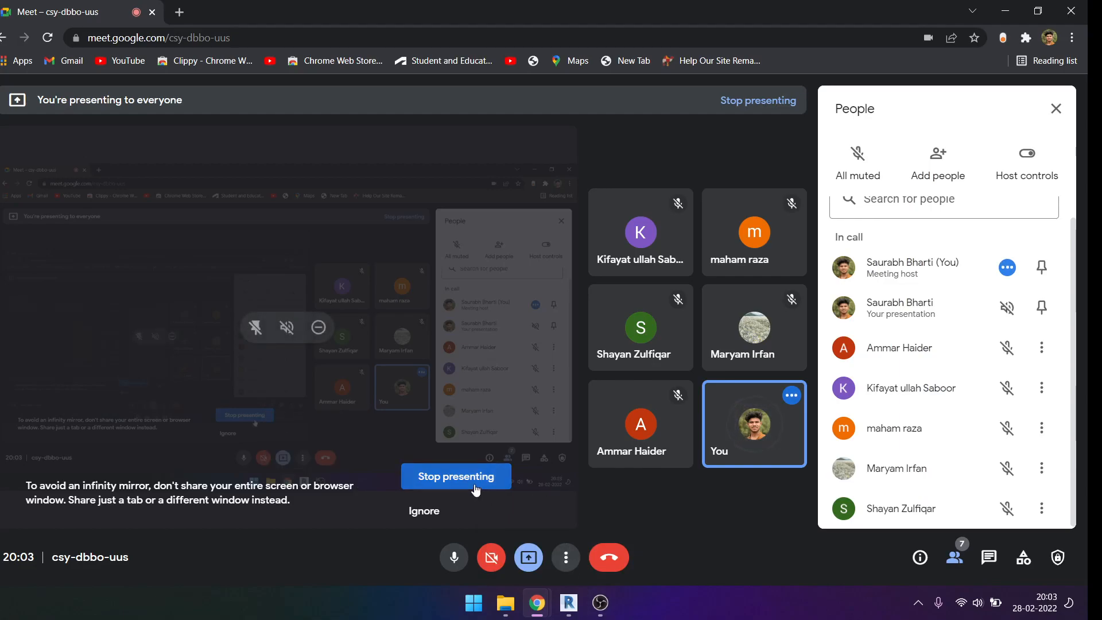